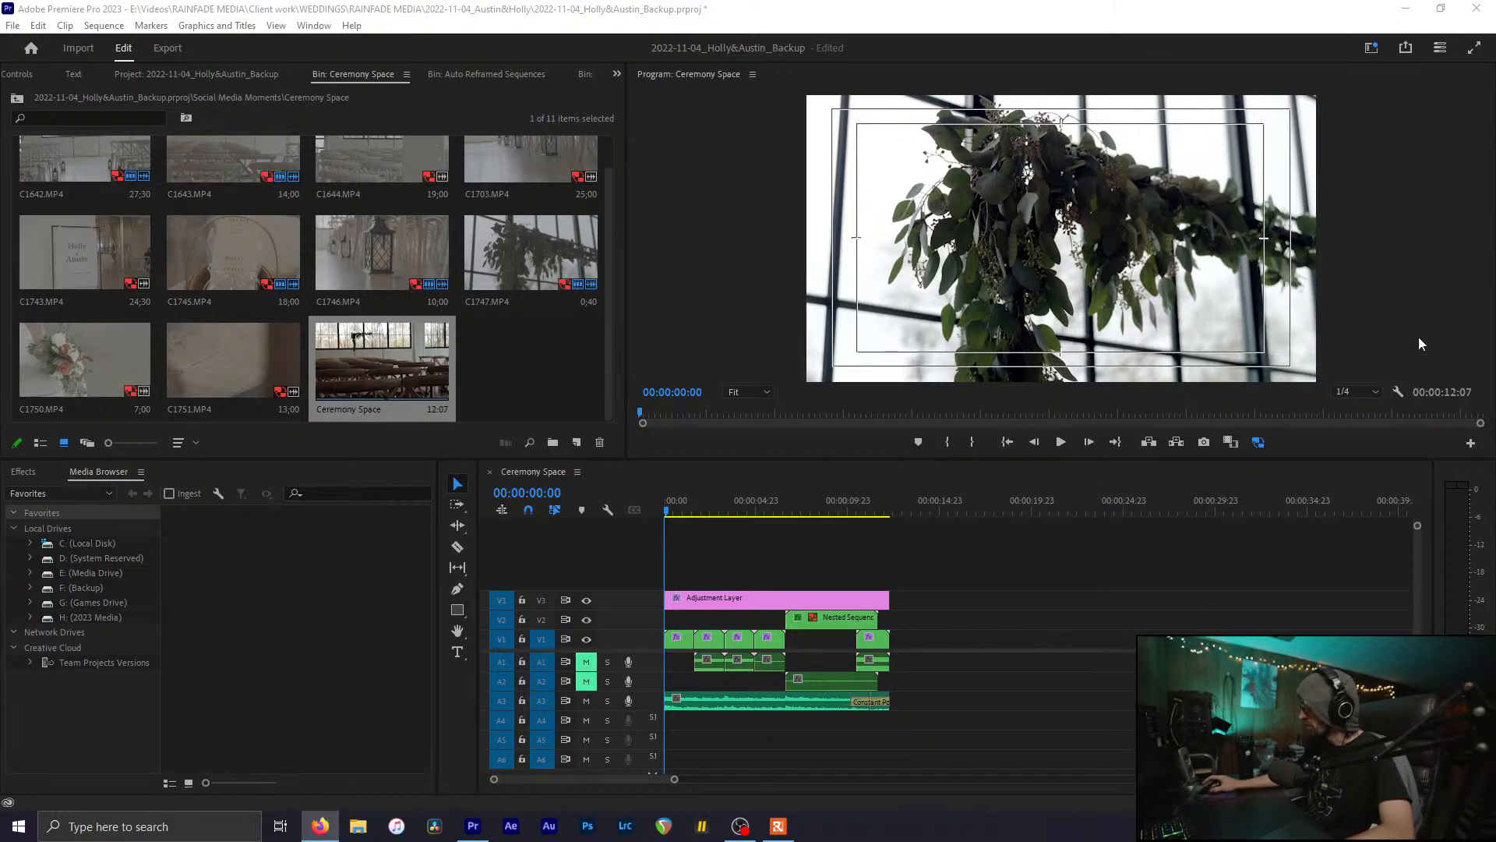
Step: Zoom out the Ceremony Space timeline and save the wedding project with Ctrl+S
left_click(914, 487)
key("minus")
key("minus")
key("ctrl+s")
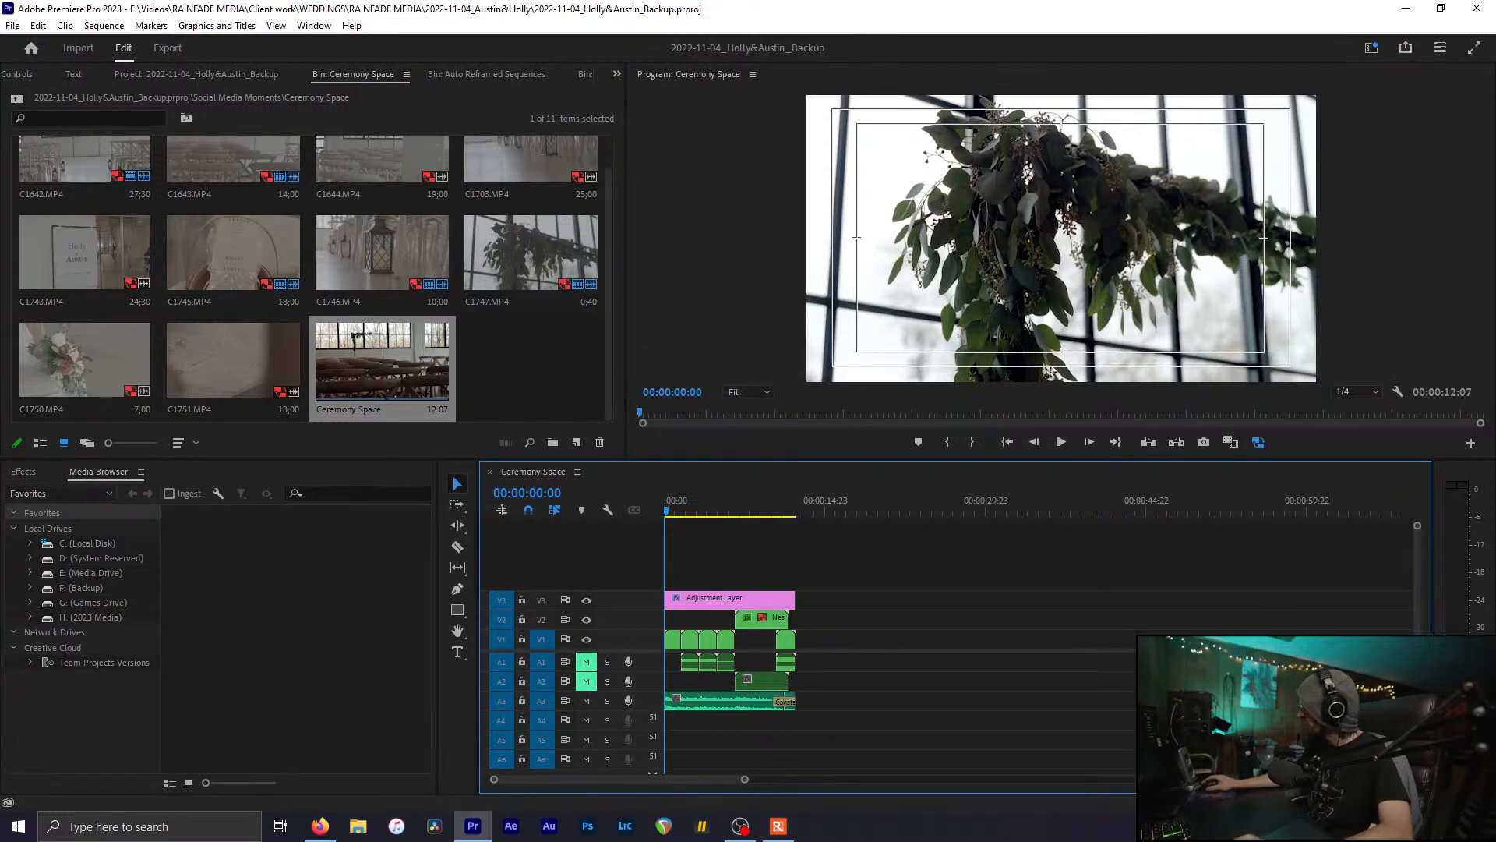
key("alt+Tab")
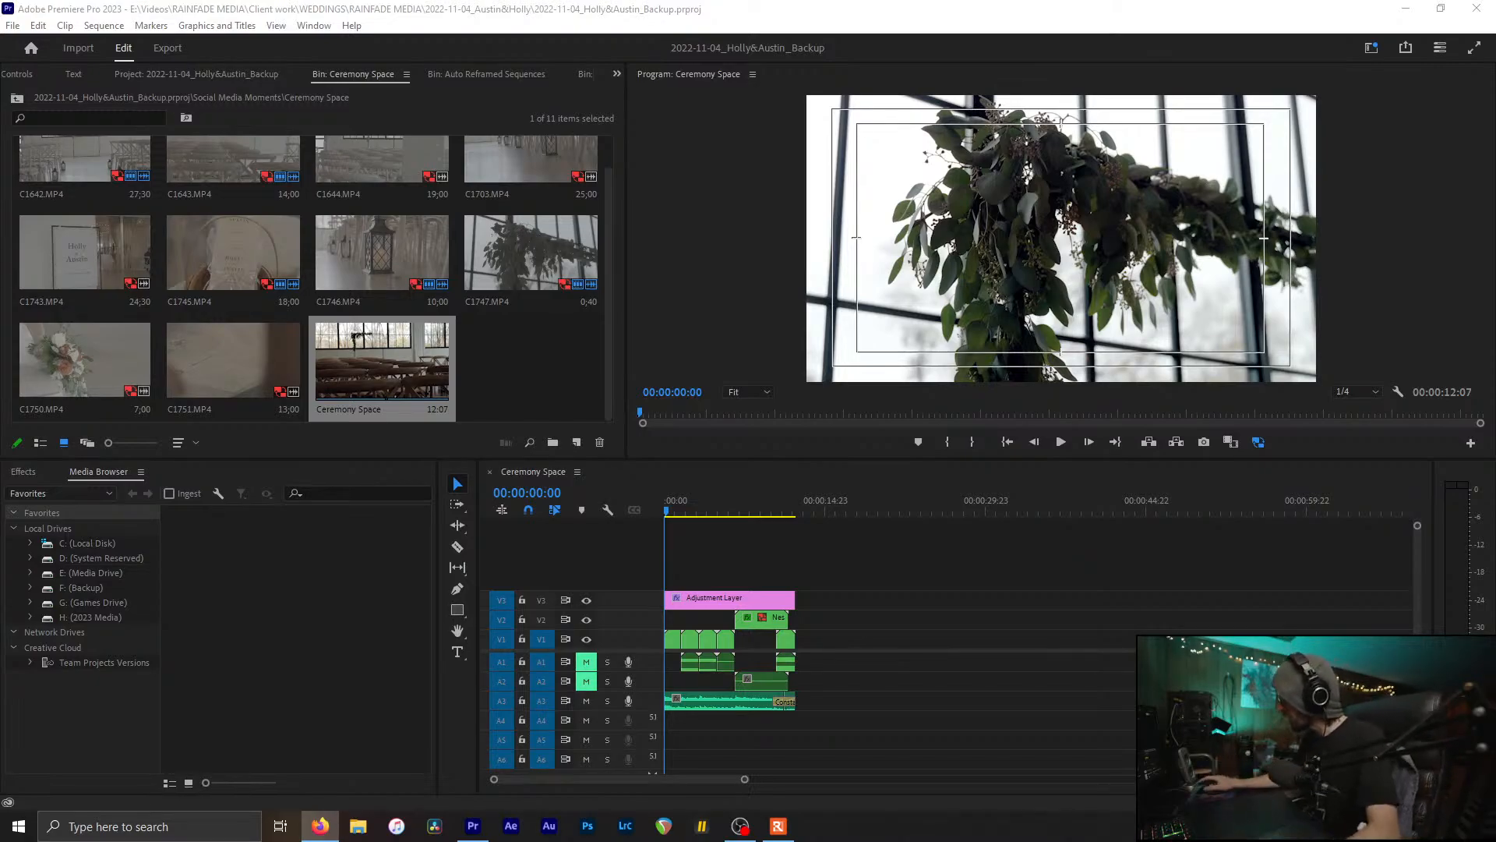
Step: Save, then close the Ceremony Space and Auto Reframed Sequences bins to show the Project contents
key("ctrl+s")
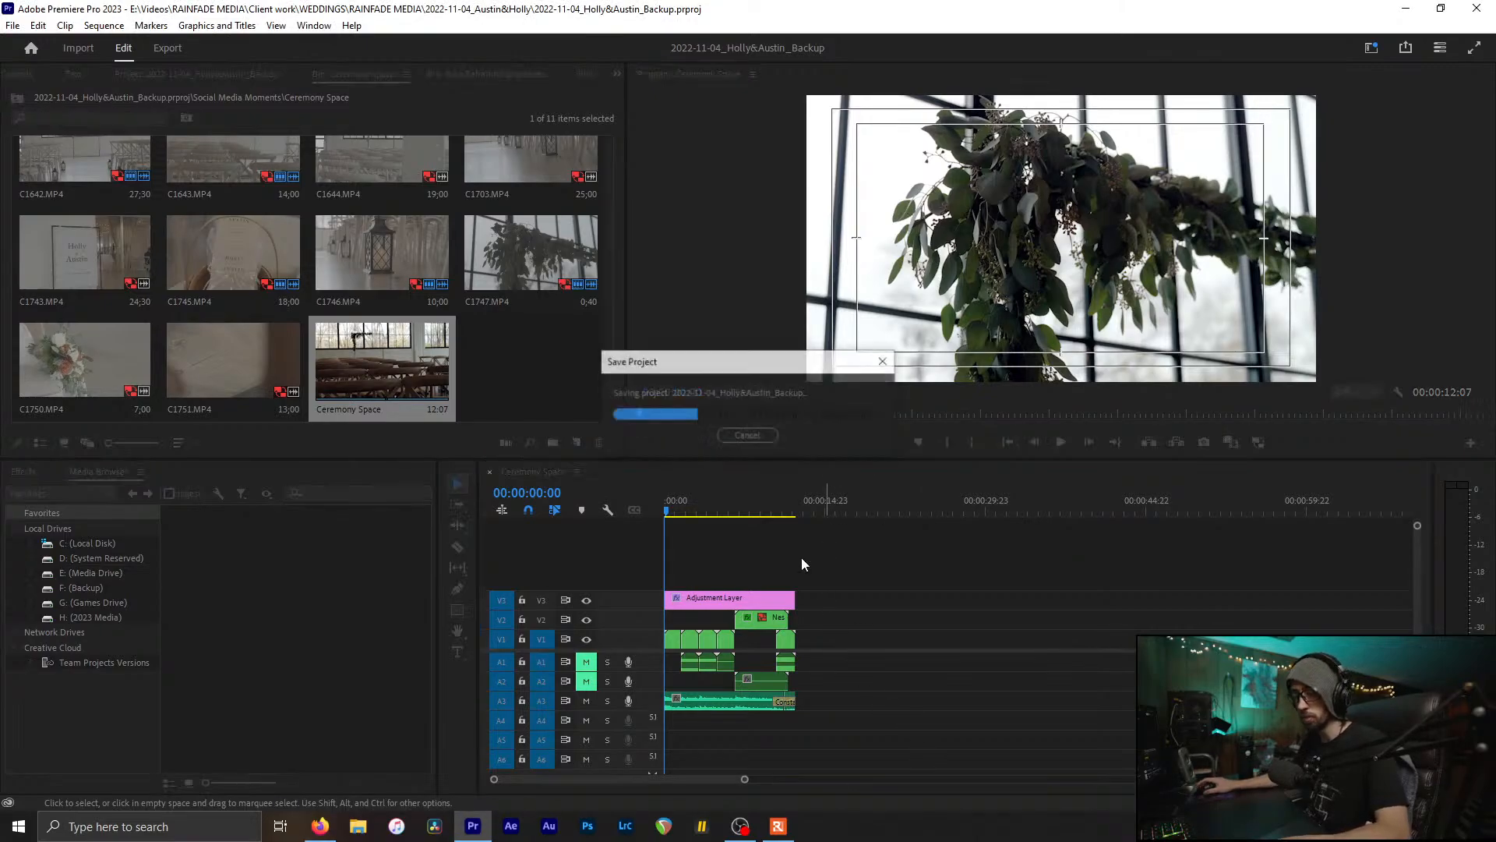
scroll(705, 591, "up", 2)
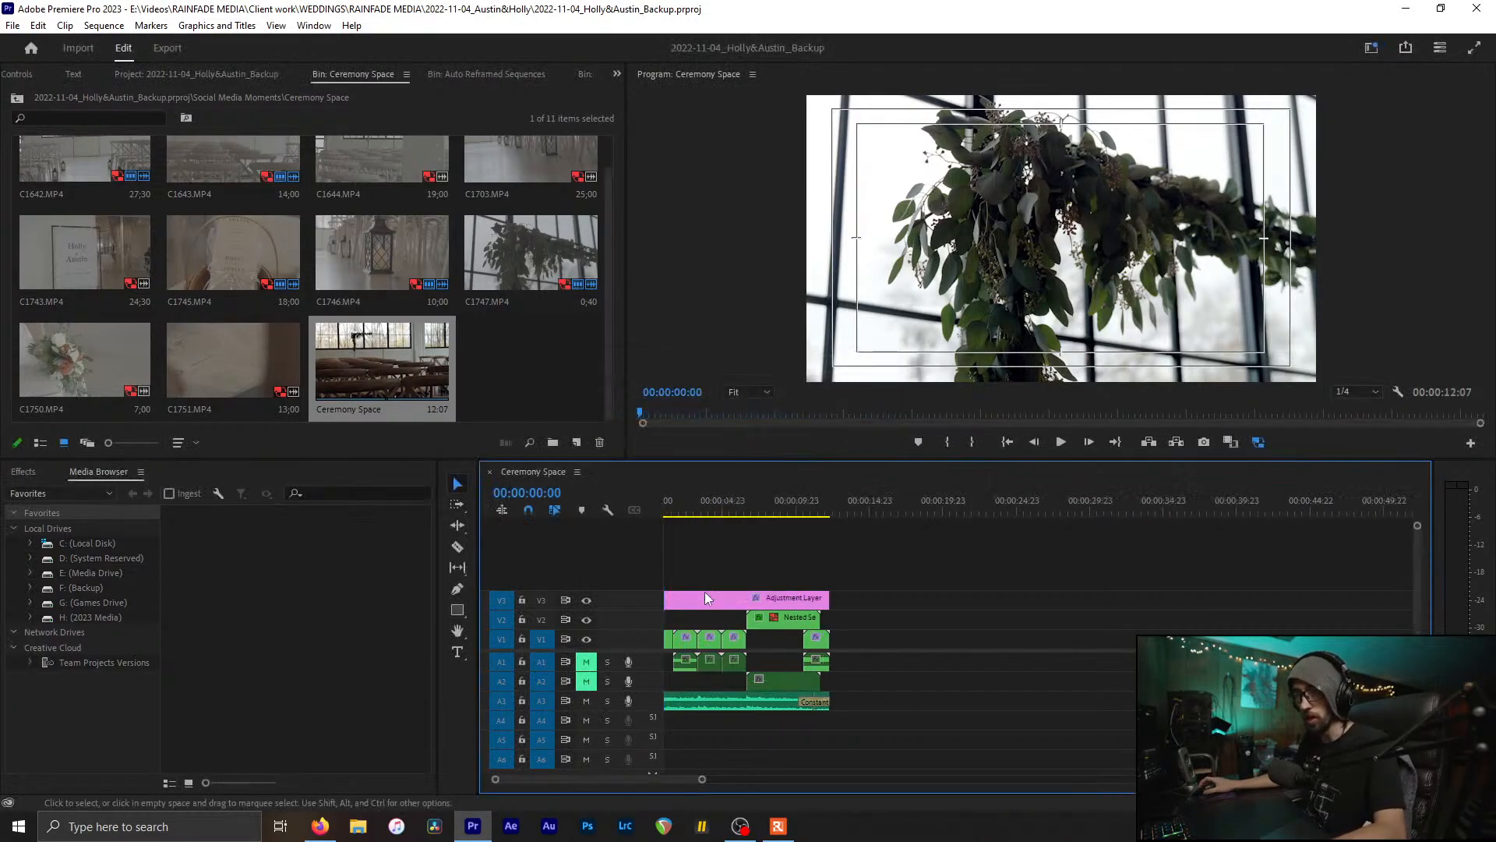
scroll(704, 591, "up", 1)
left_click(500, 373)
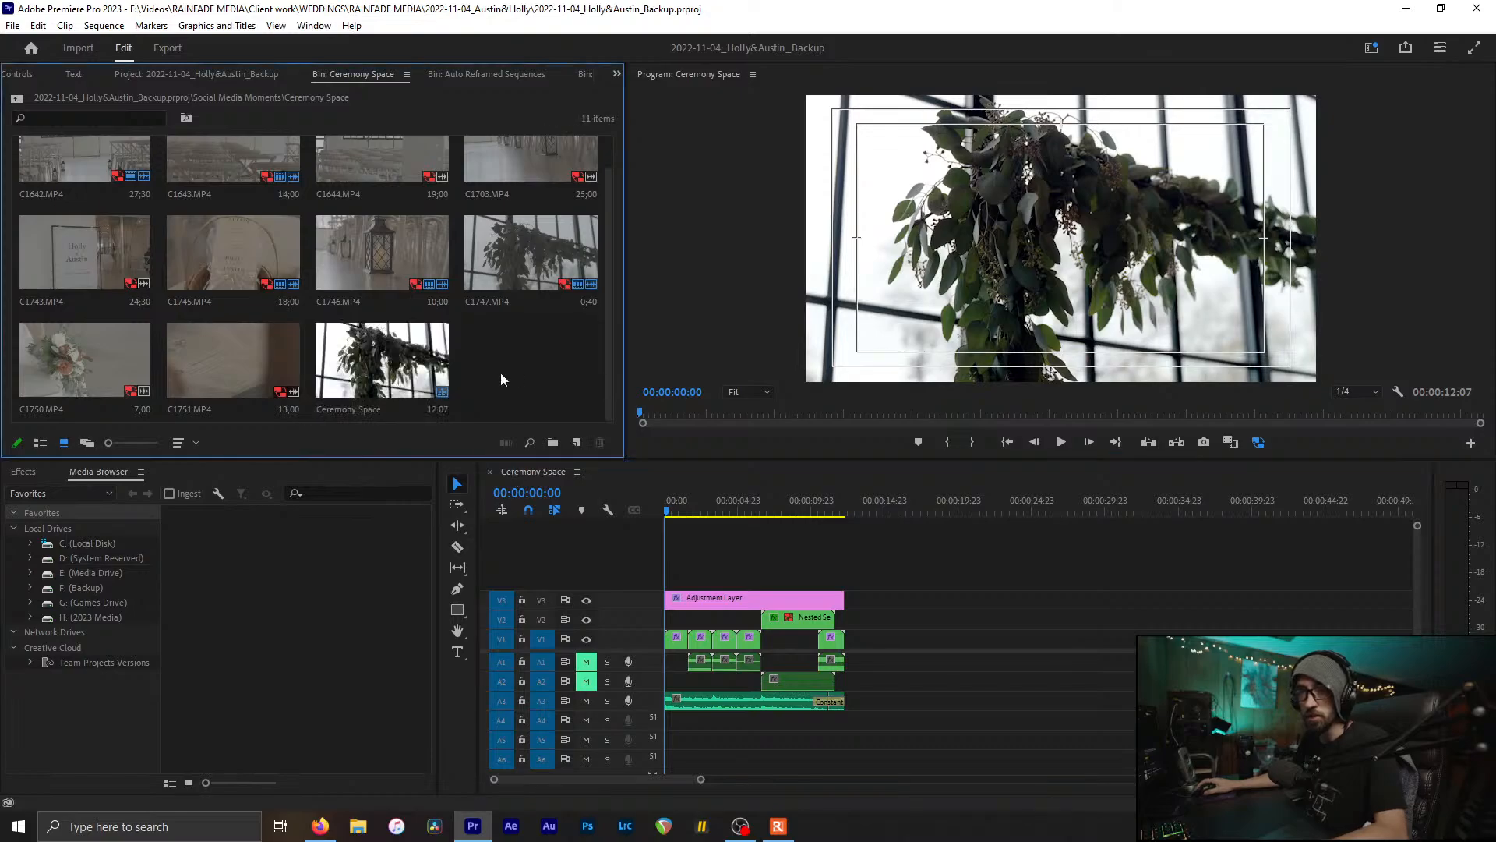
key("ctrl+w")
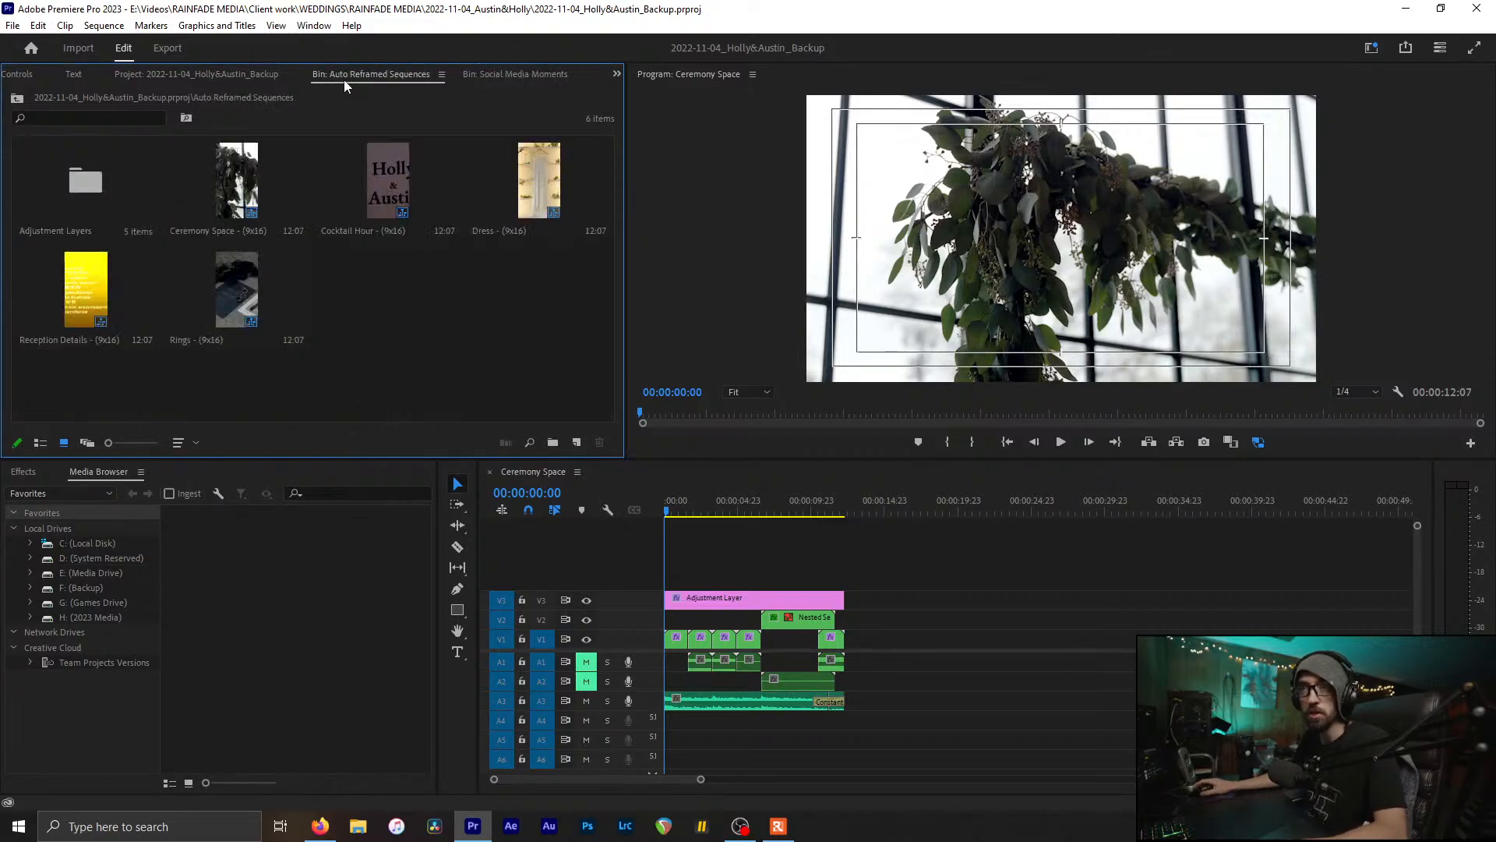
key("ctrl+w")
left_click(260, 75)
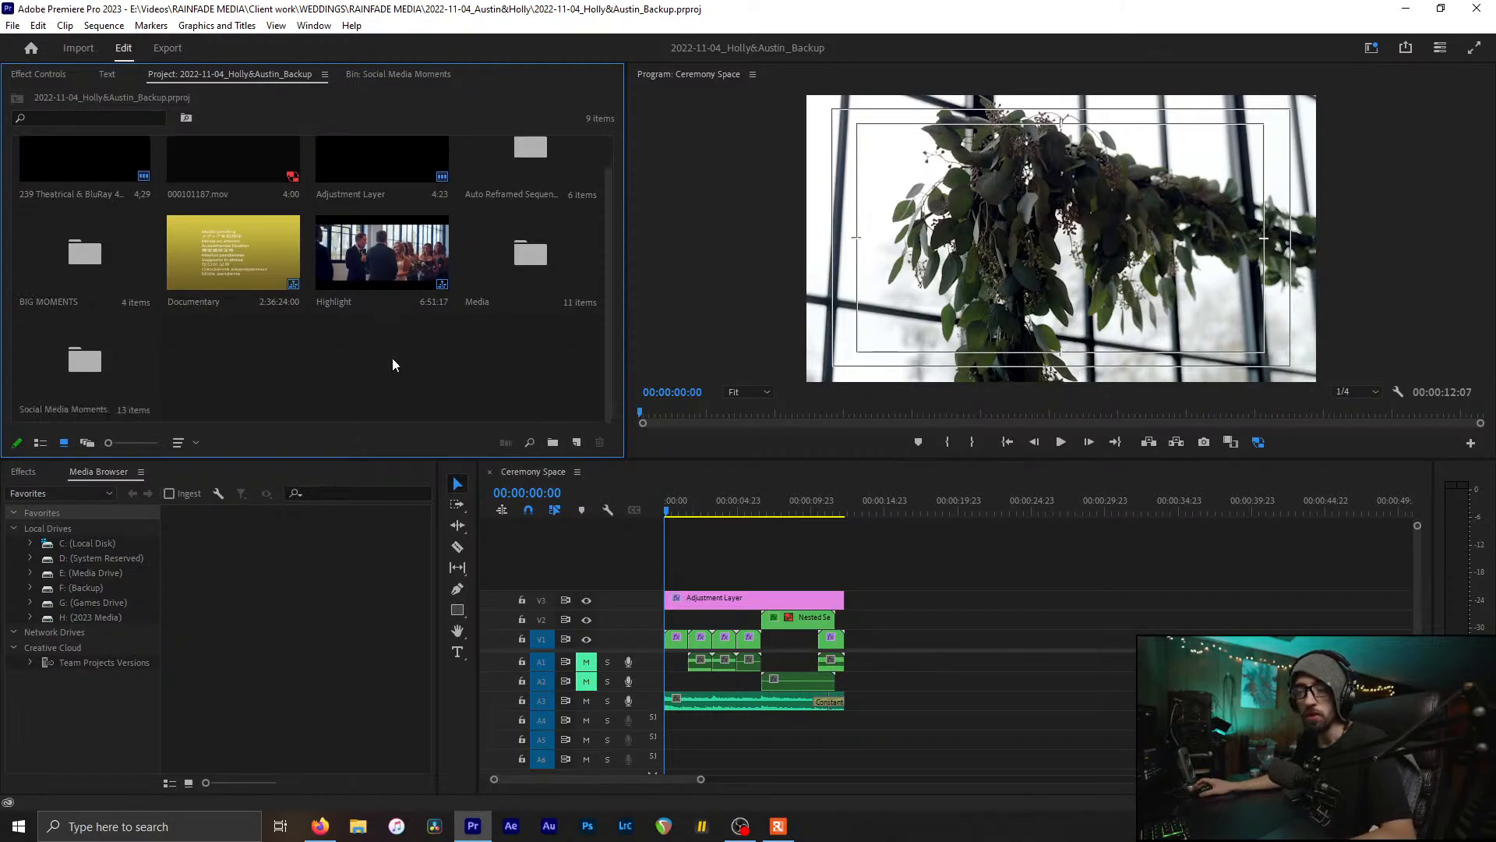
Step: Scroll the timeline and browse the top-level project items, ending with the Media folder selected
left_click(889, 558)
scroll(890, 557, "up", 2)
scroll(890, 558, "up", 4)
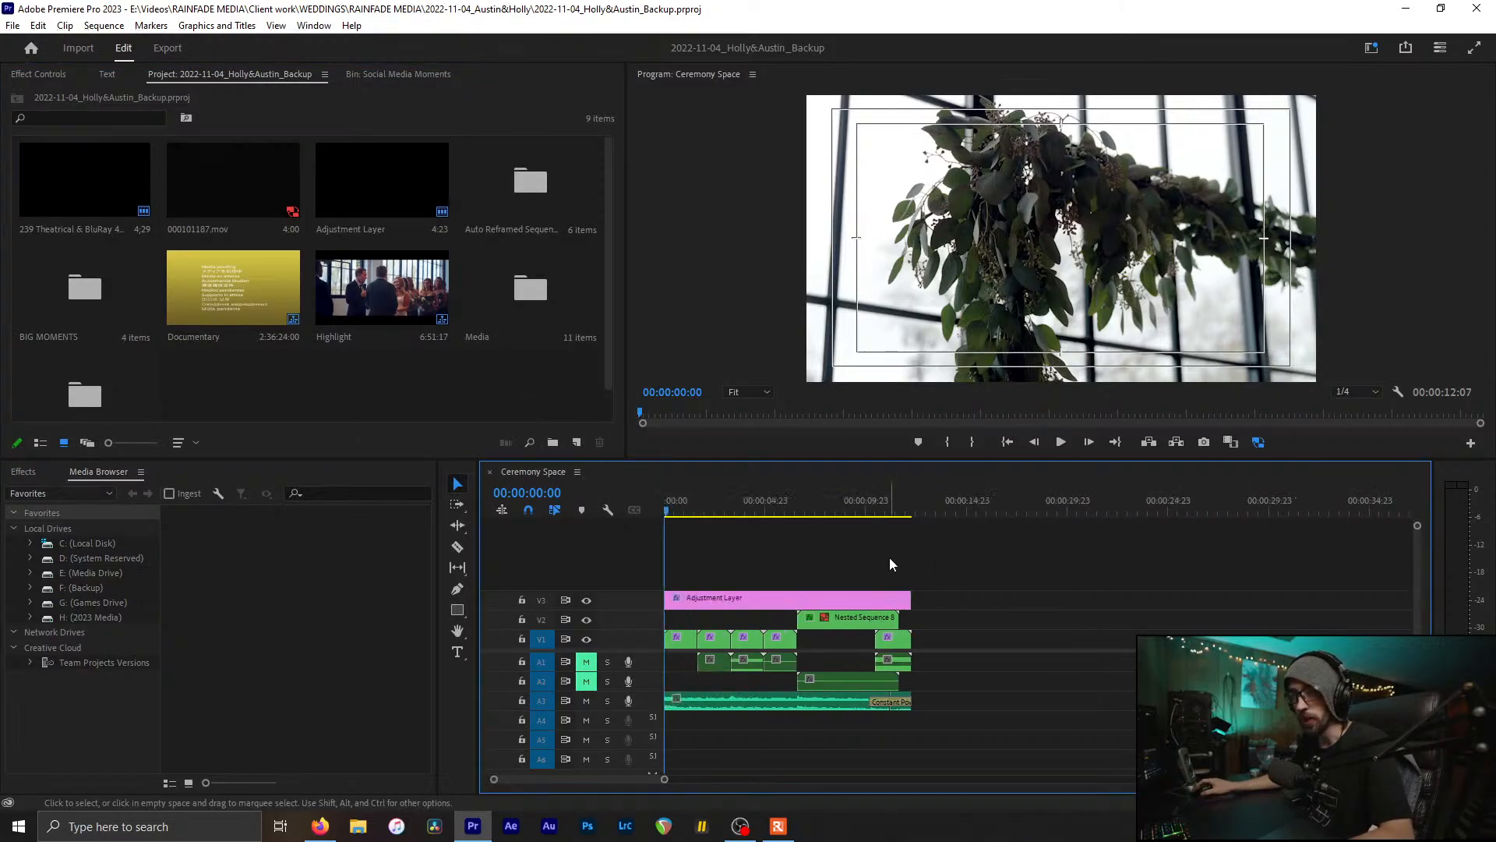
scroll(890, 558, "down", 1)
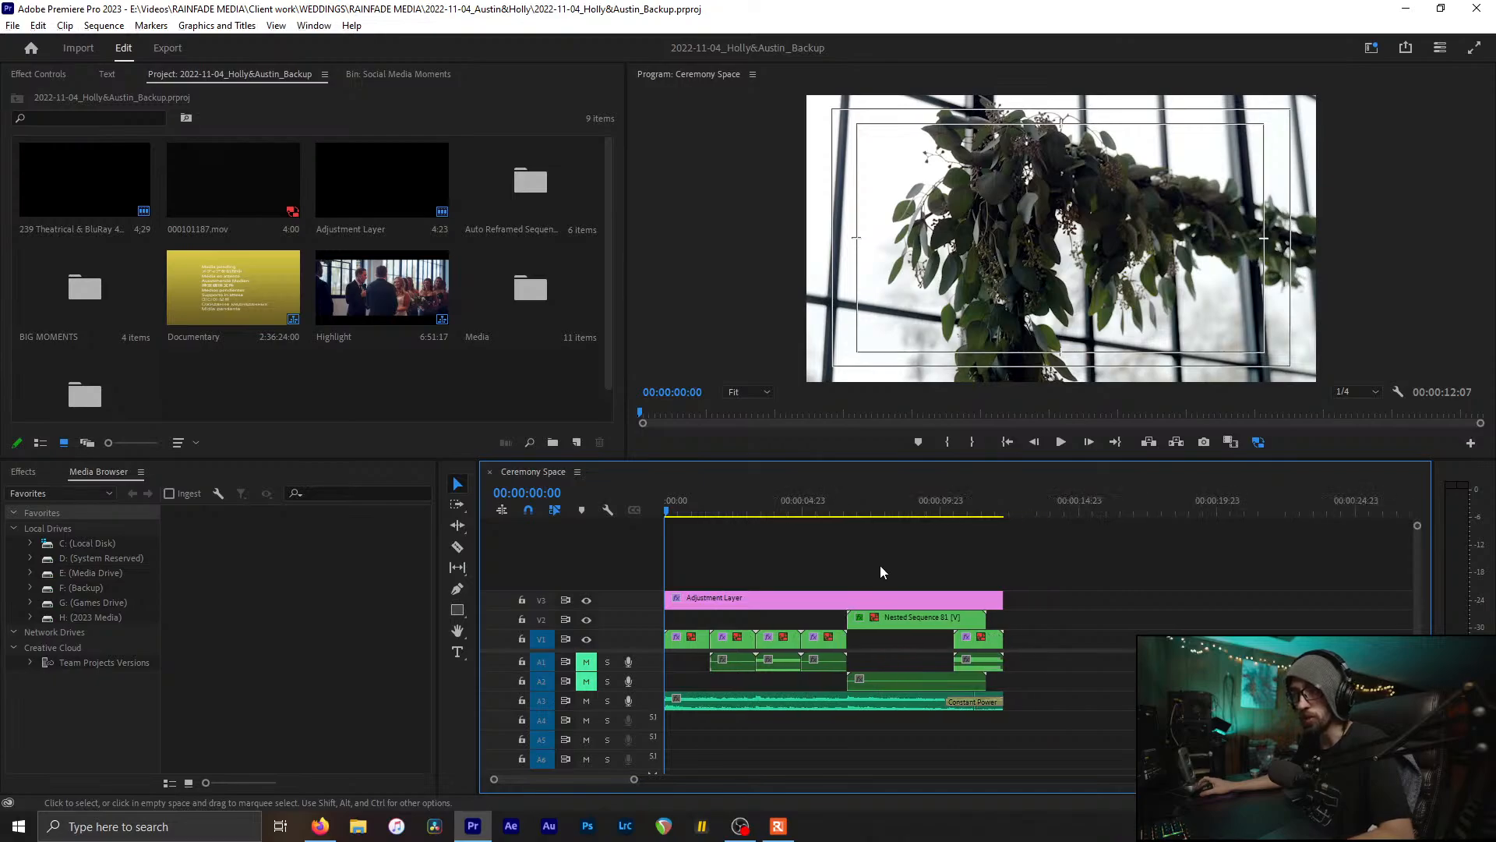
left_click(197, 347)
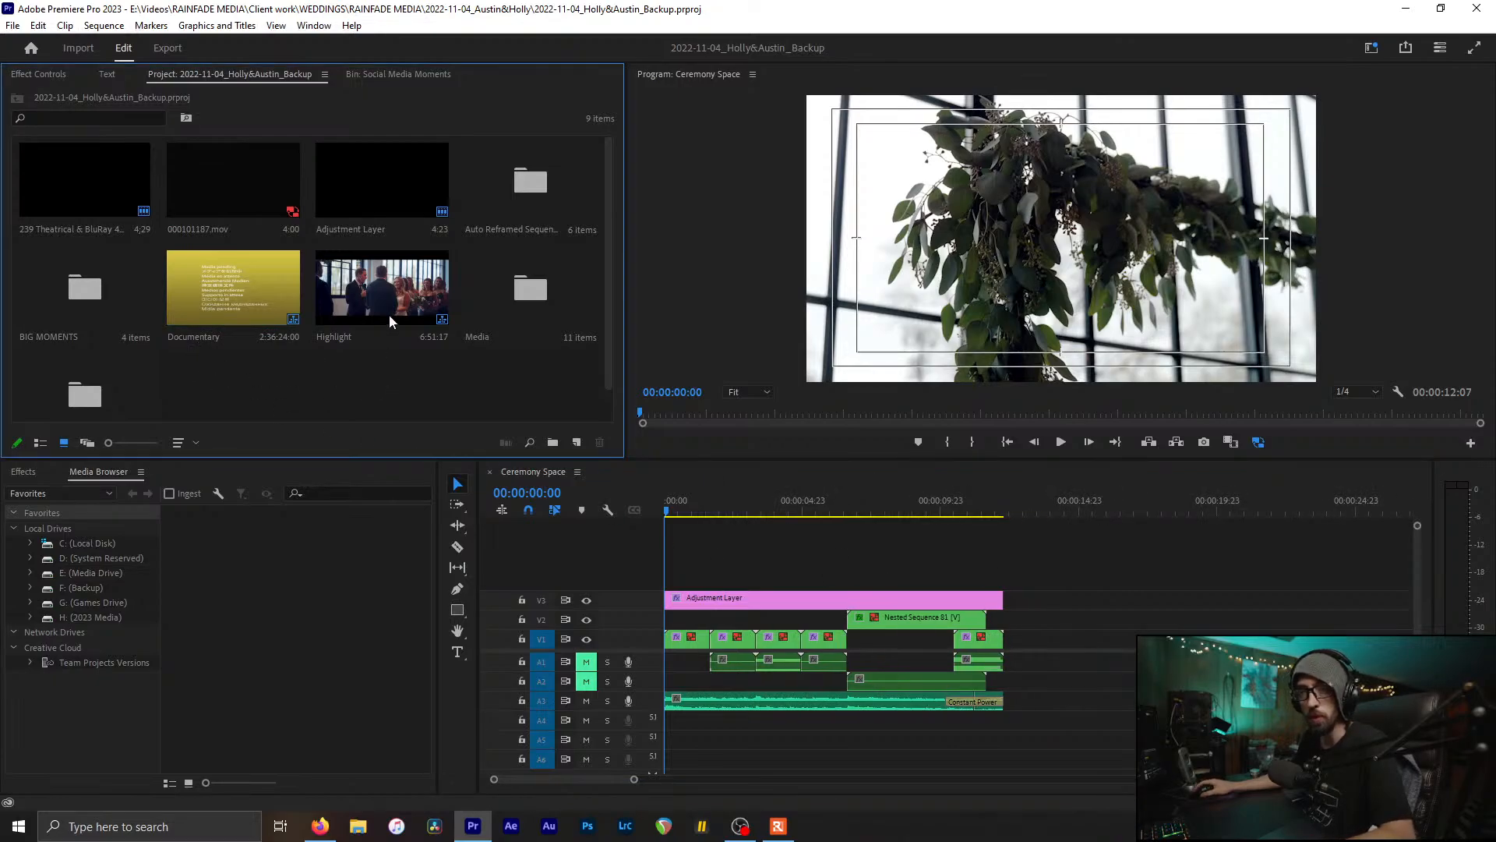
left_click(362, 298)
left_click(375, 388)
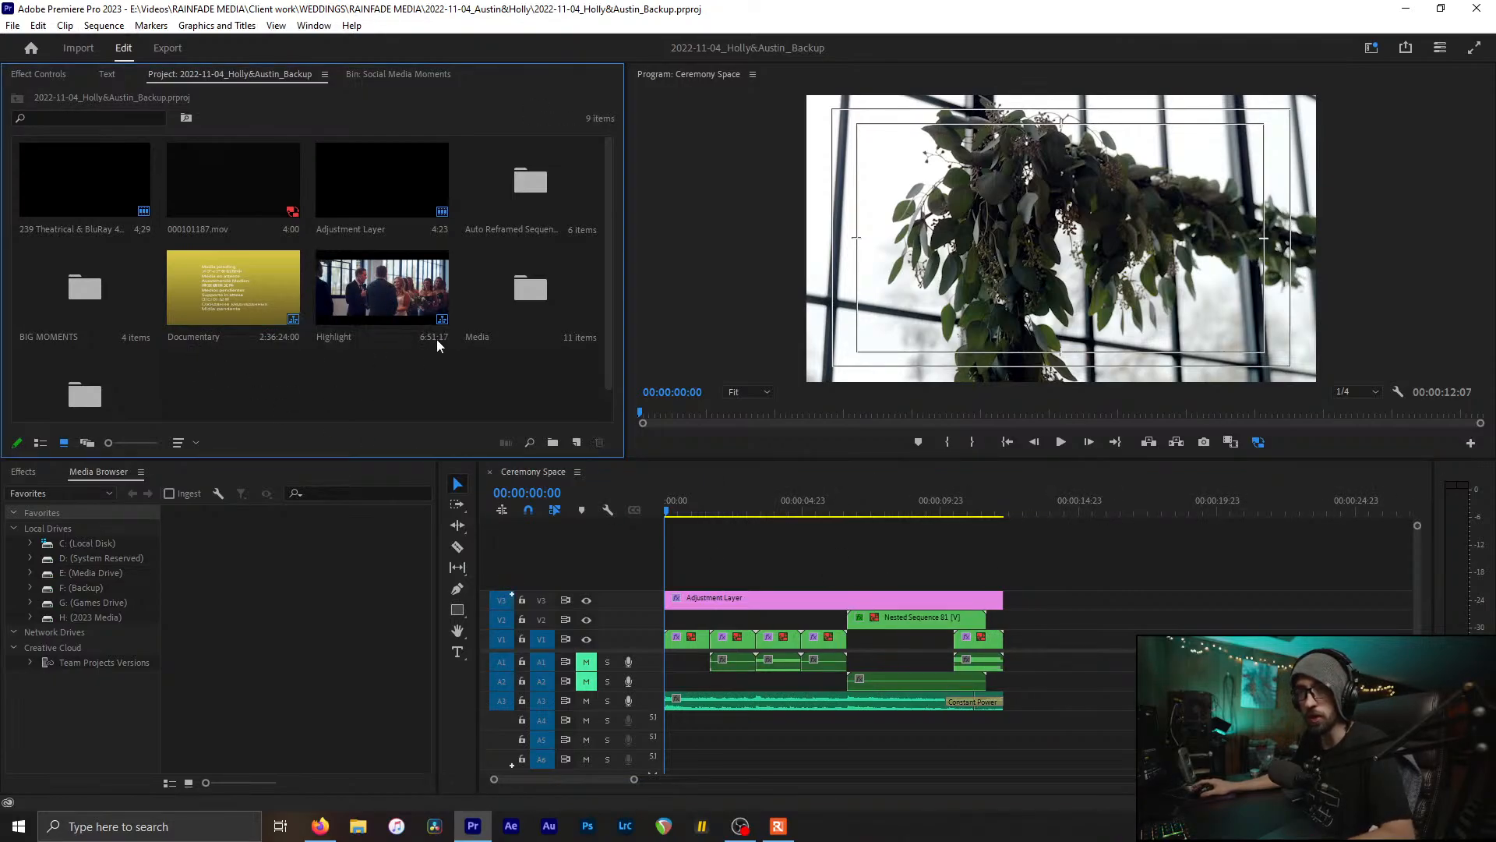
left_click(511, 304)
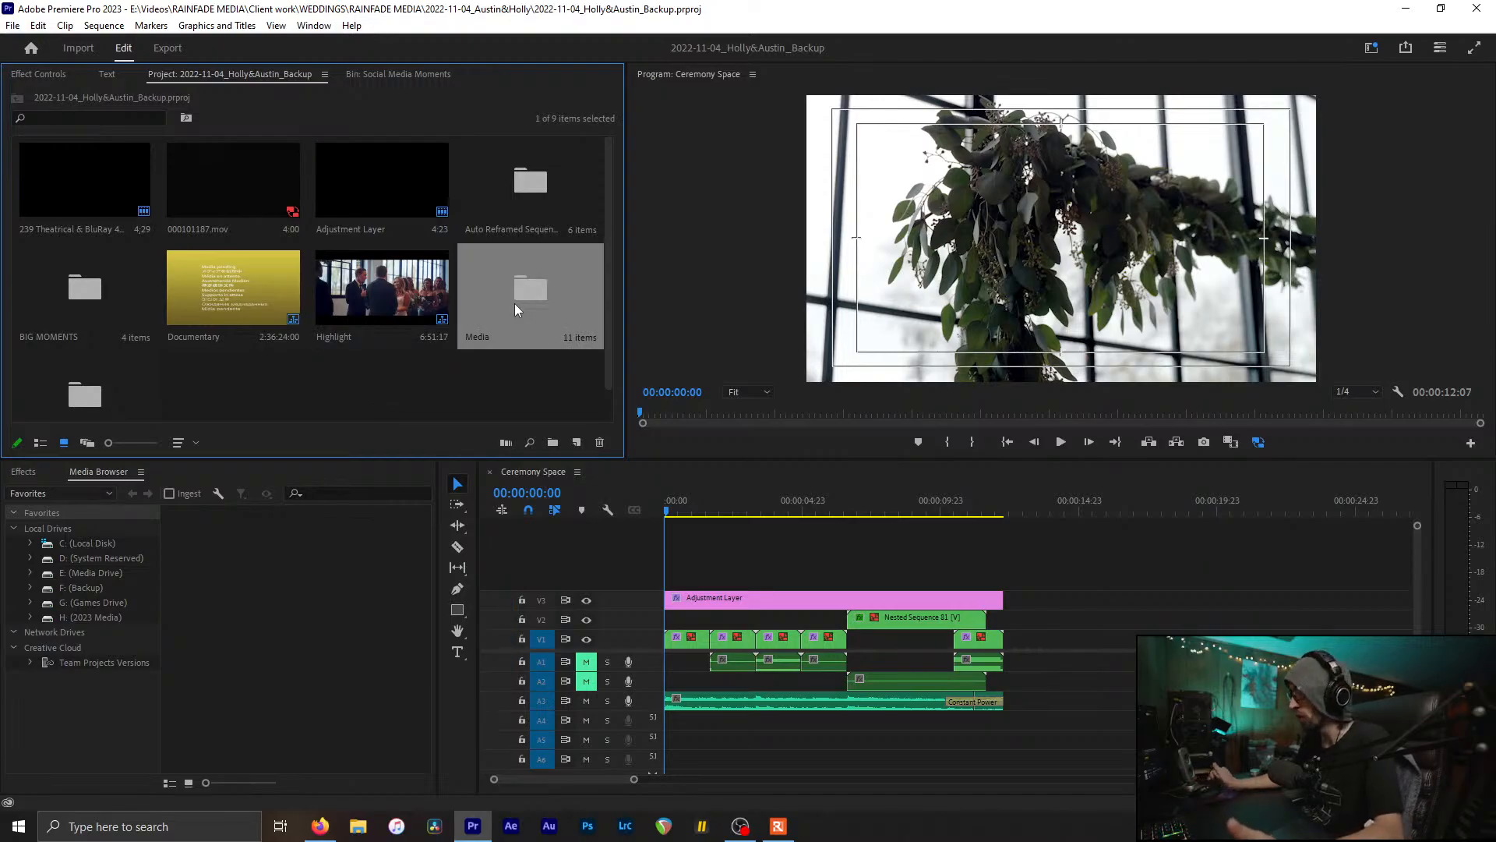
left_click(530, 381)
left_click(510, 332)
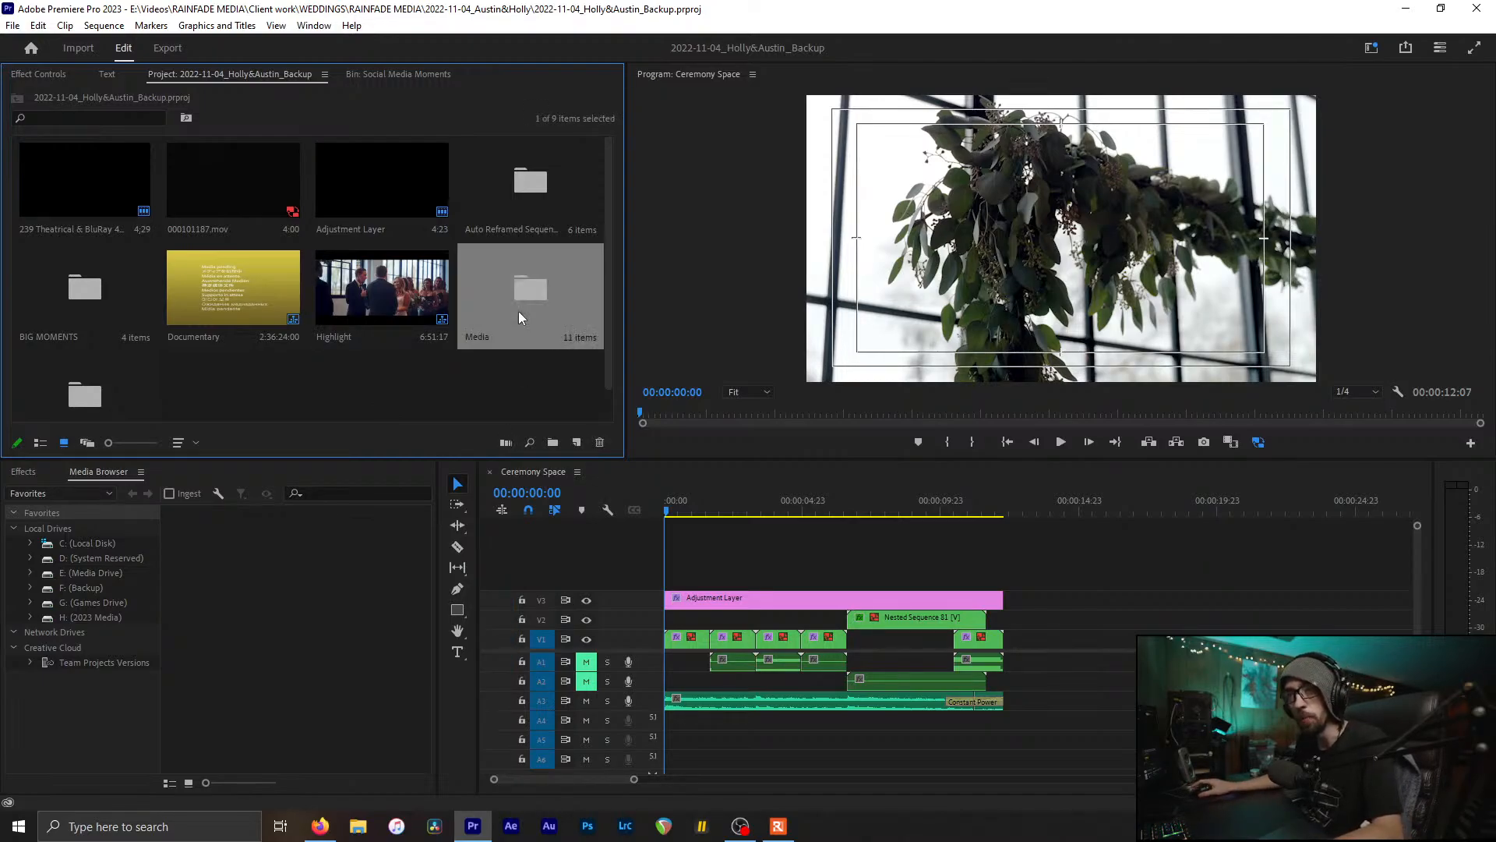
scroll(249, 369, "down", 1)
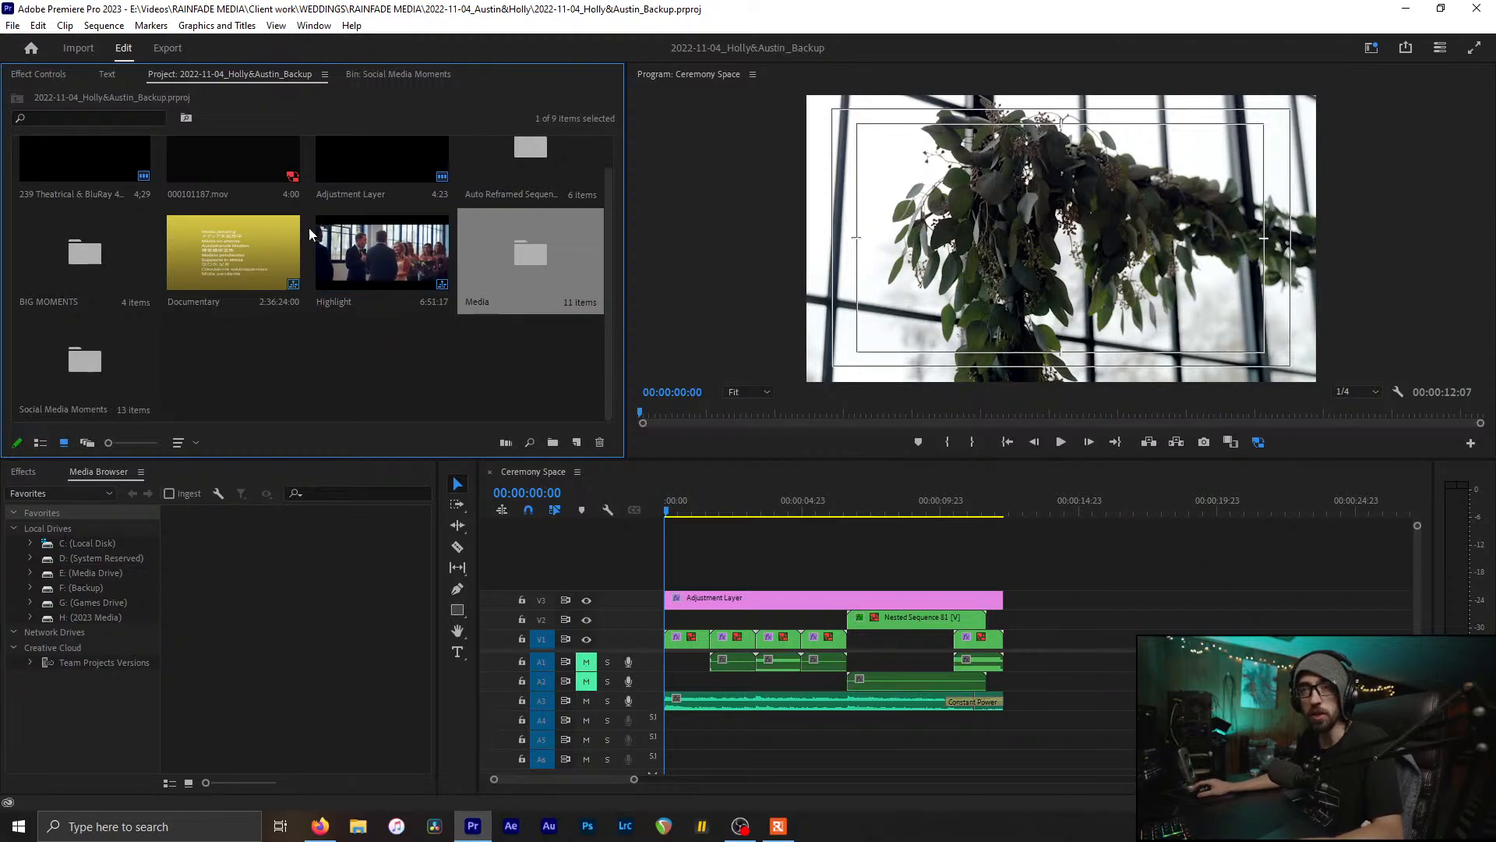
scroll(486, 309, "up", 1)
Step: Open the Media bin and look over the a6400, a7iii and a7iv camera folders
double_click(513, 297)
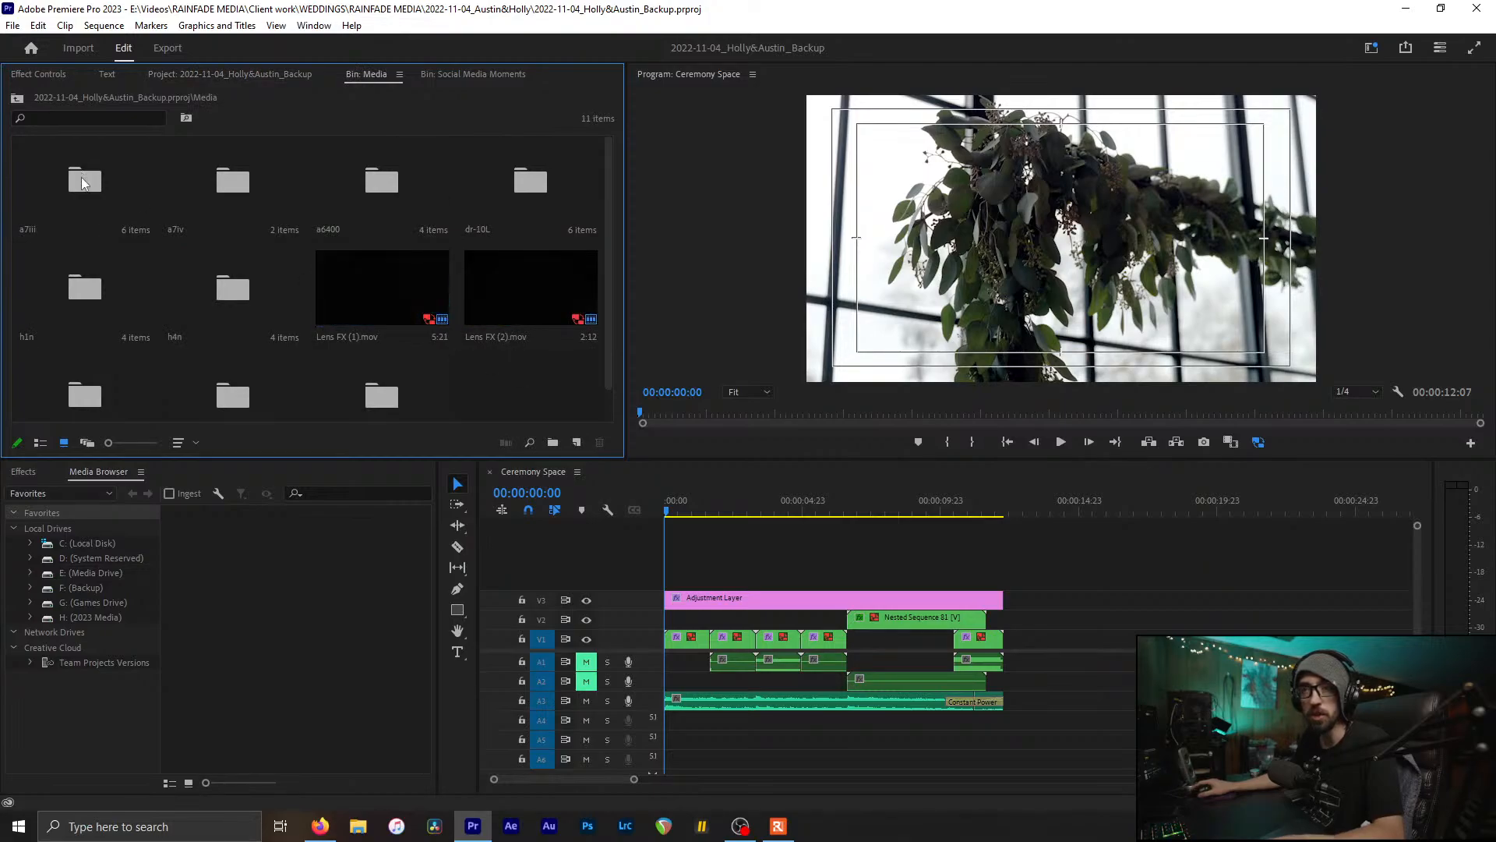
left_click(365, 174)
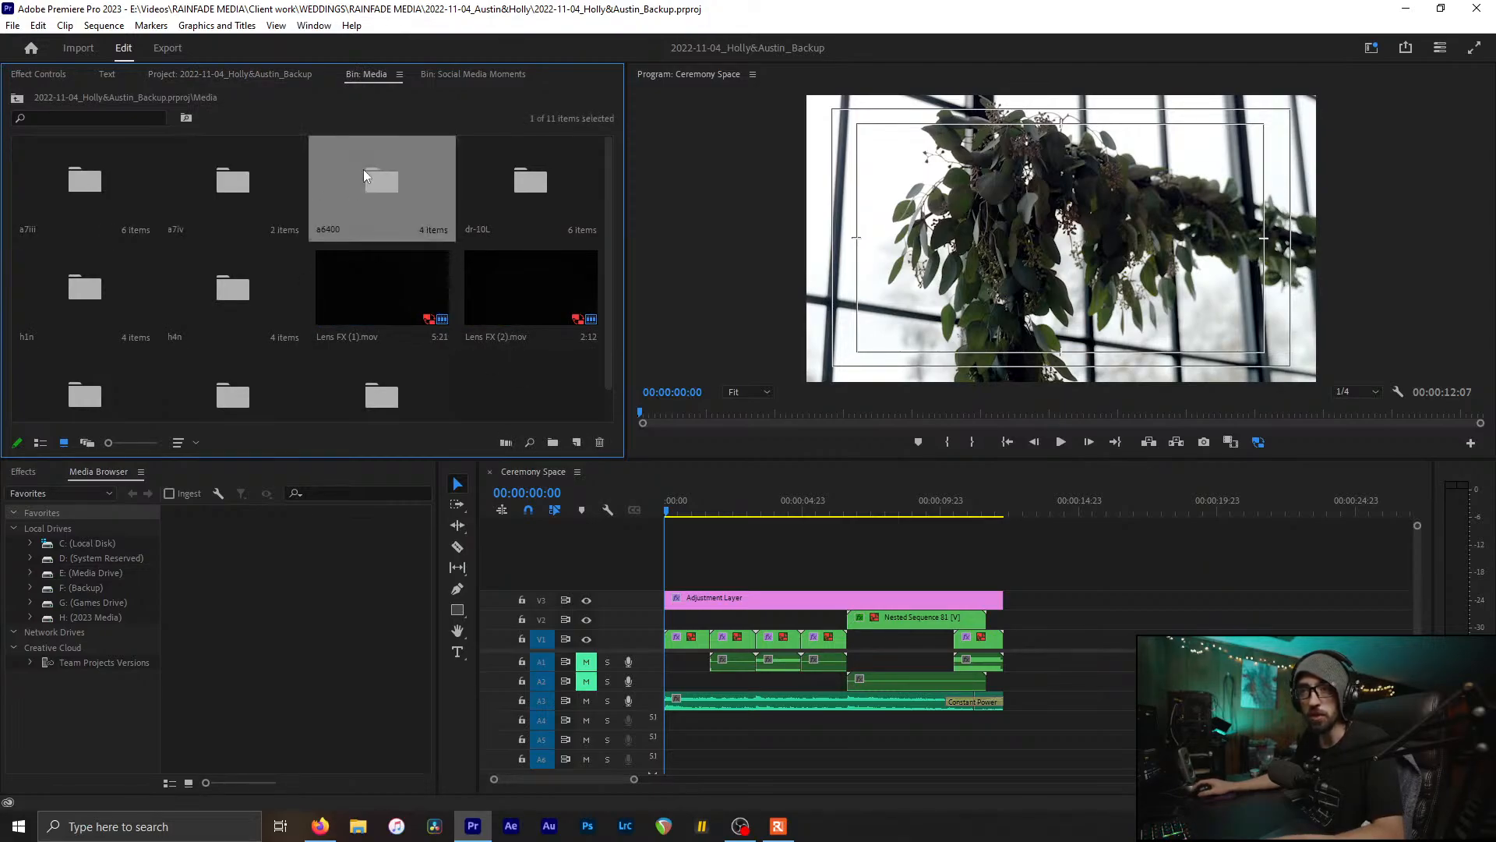
left_click(244, 245)
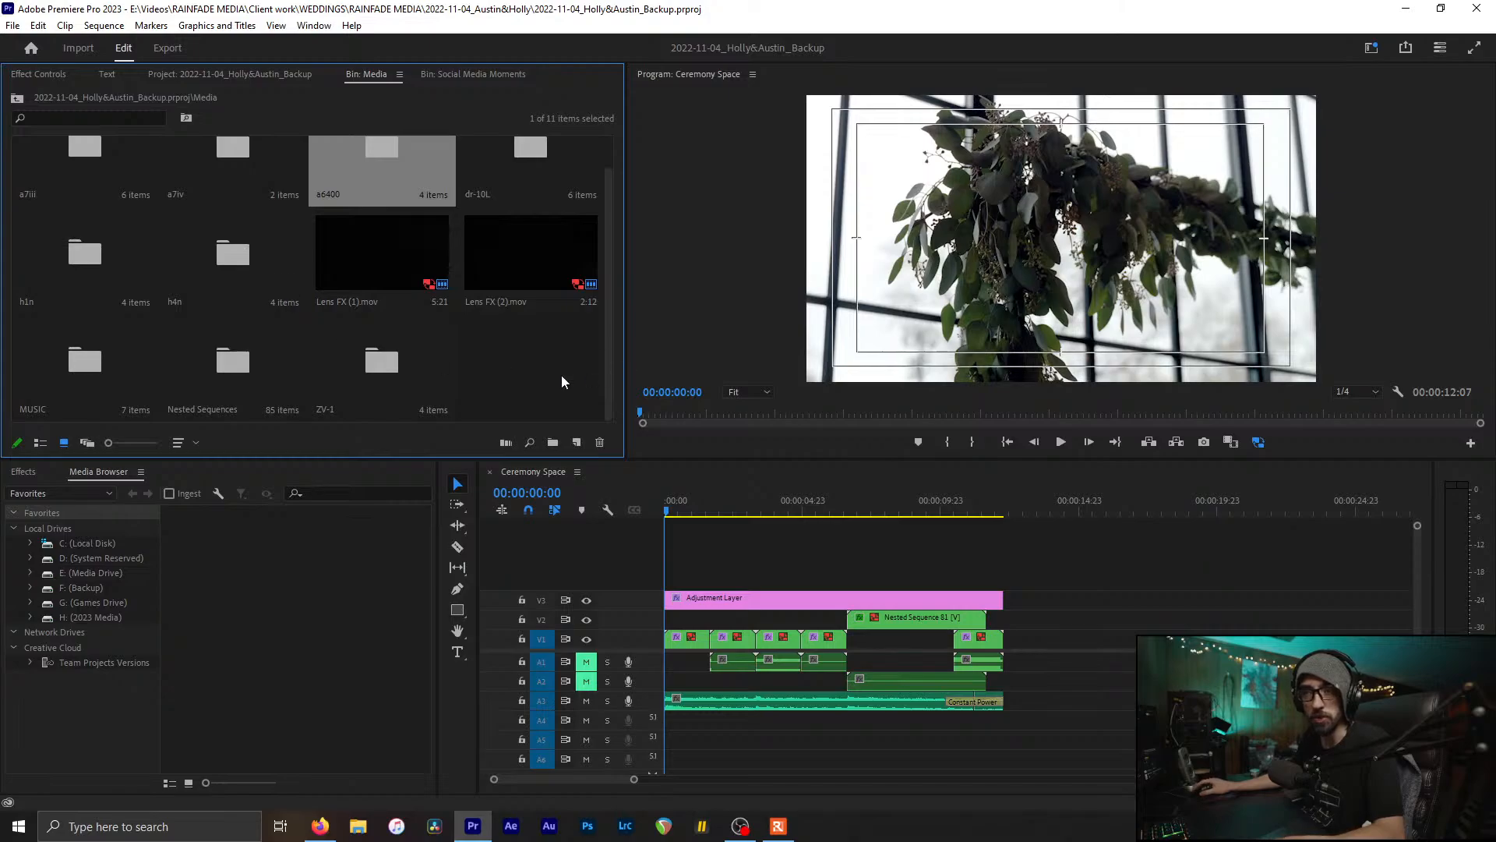
scroll(545, 377, "down", 1)
scroll(406, 335, "up", 1)
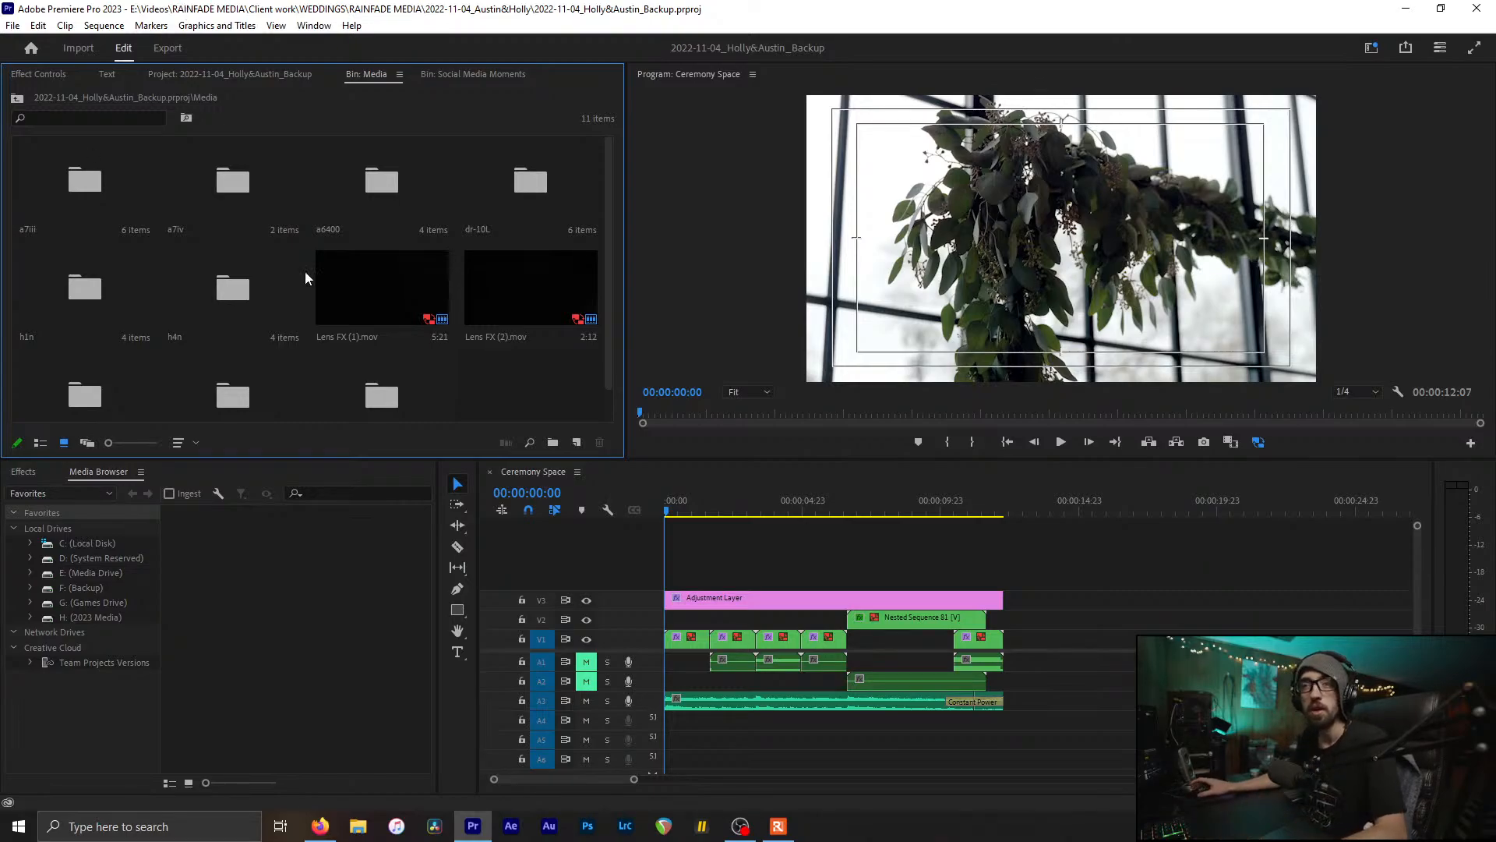
left_click(57, 187)
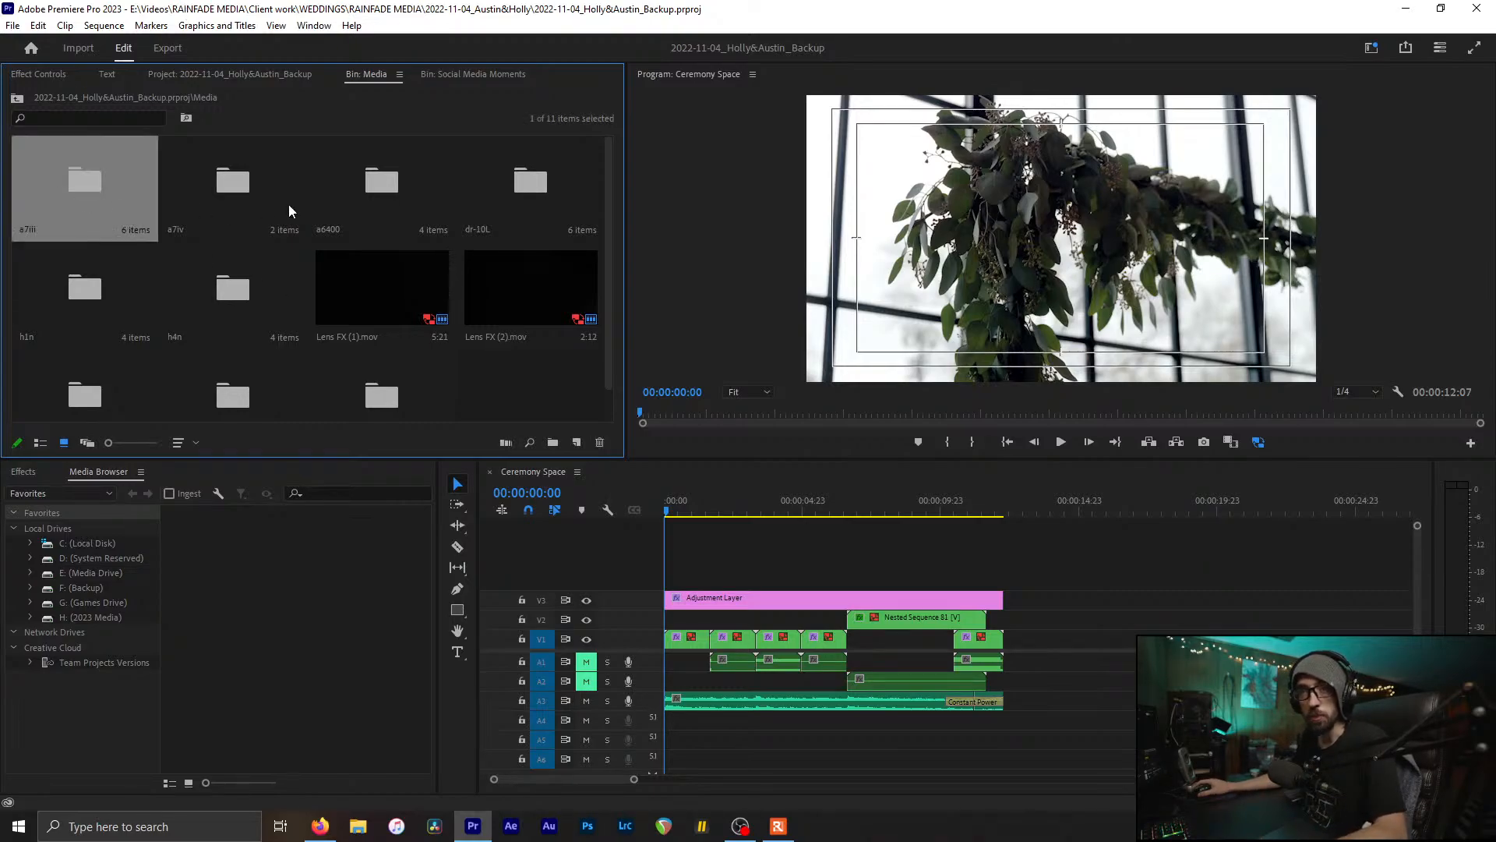
left_click(300, 204)
left_click(315, 203)
Step: Browse the ZV-1, dr-10L, h1n, h4n, MUSIC and Nested Sequences folders
scroll(378, 410, "down", 1)
left_click(376, 361)
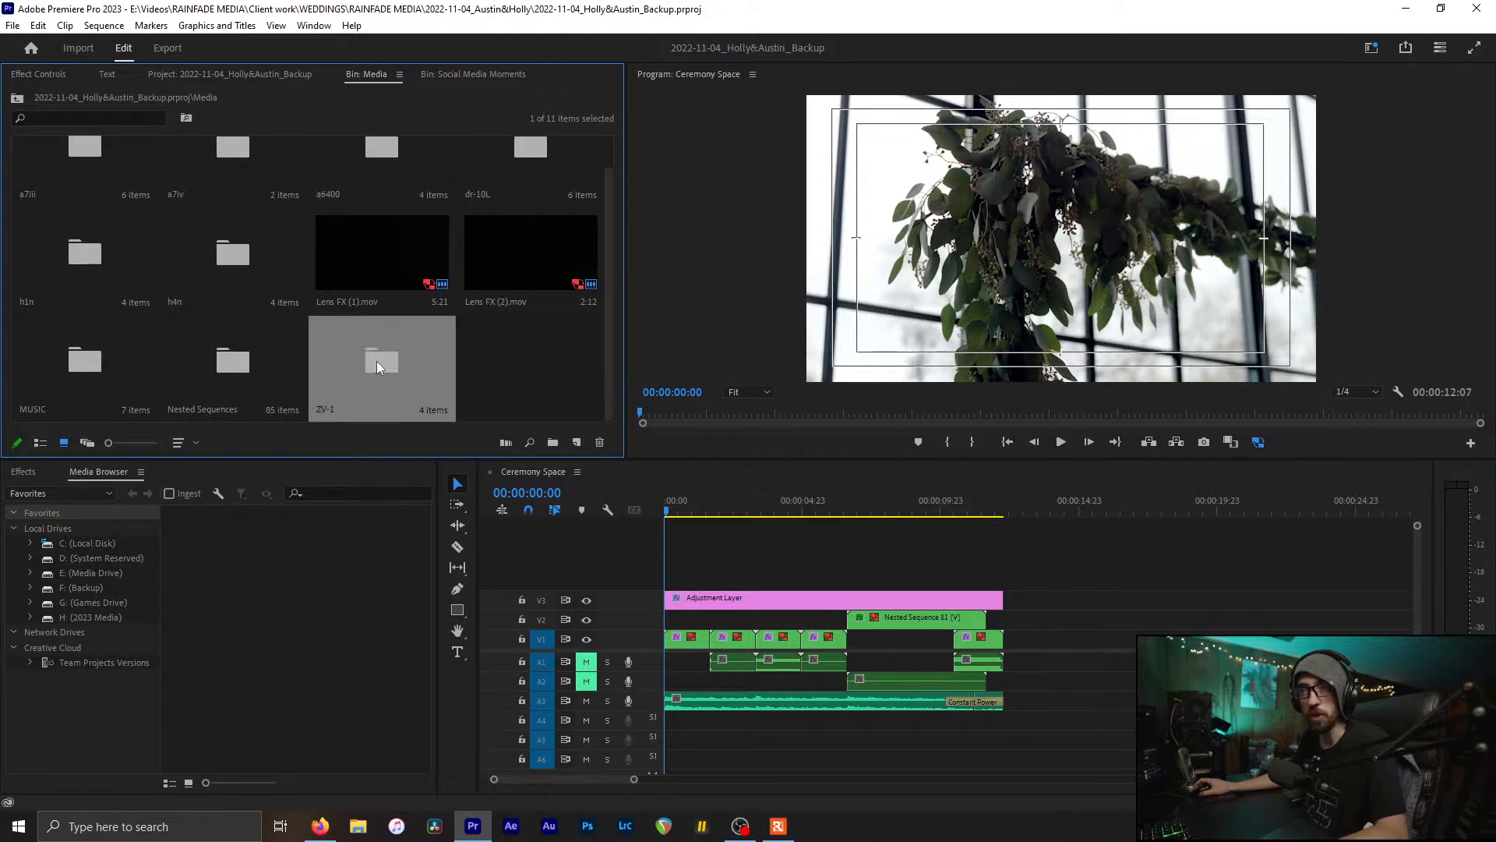
left_click(571, 176)
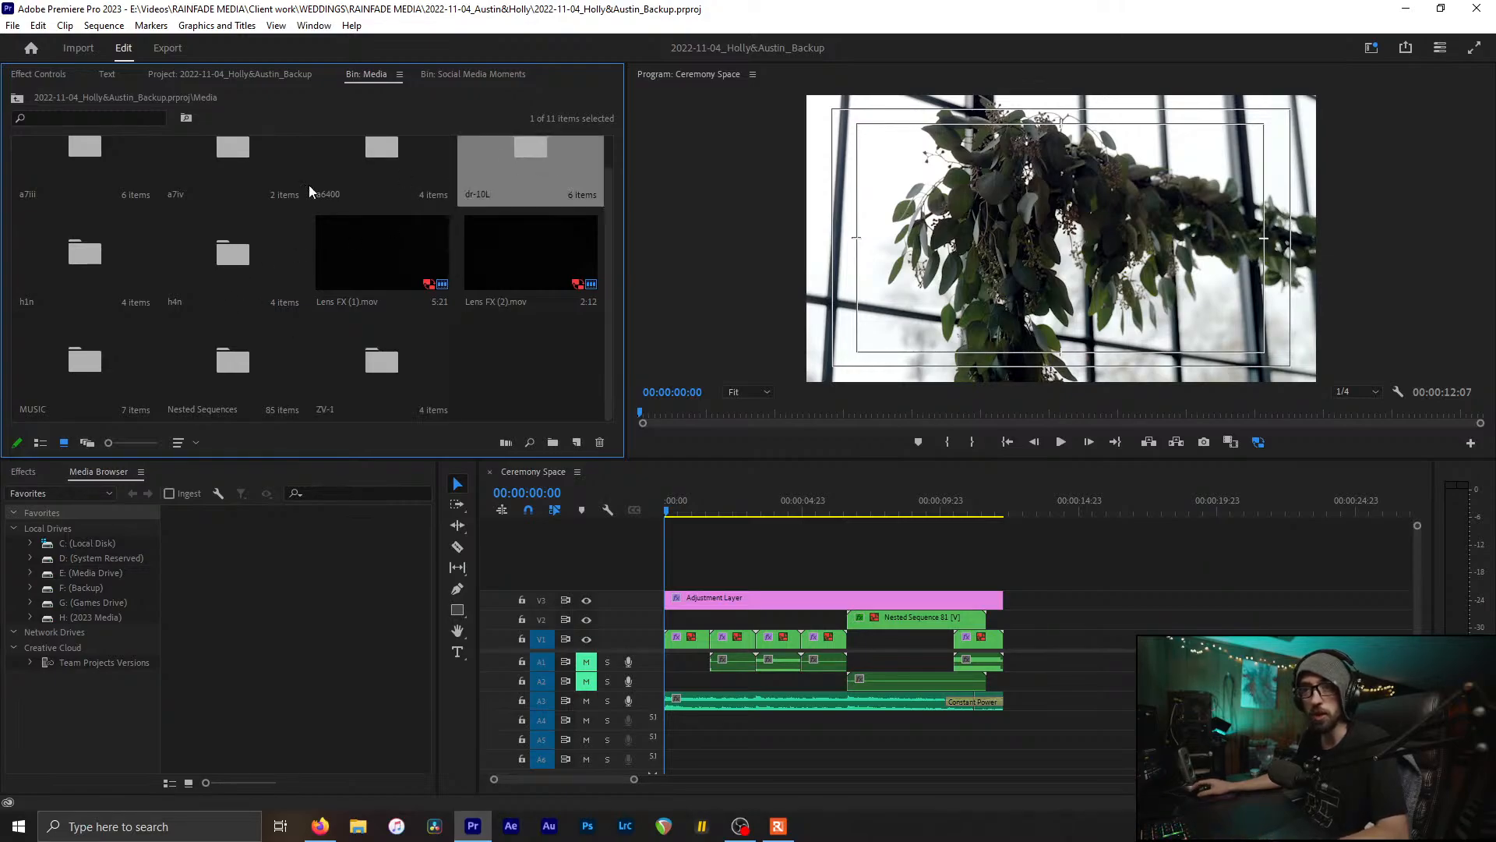
left_click(64, 268)
left_click(195, 263)
left_click(185, 370)
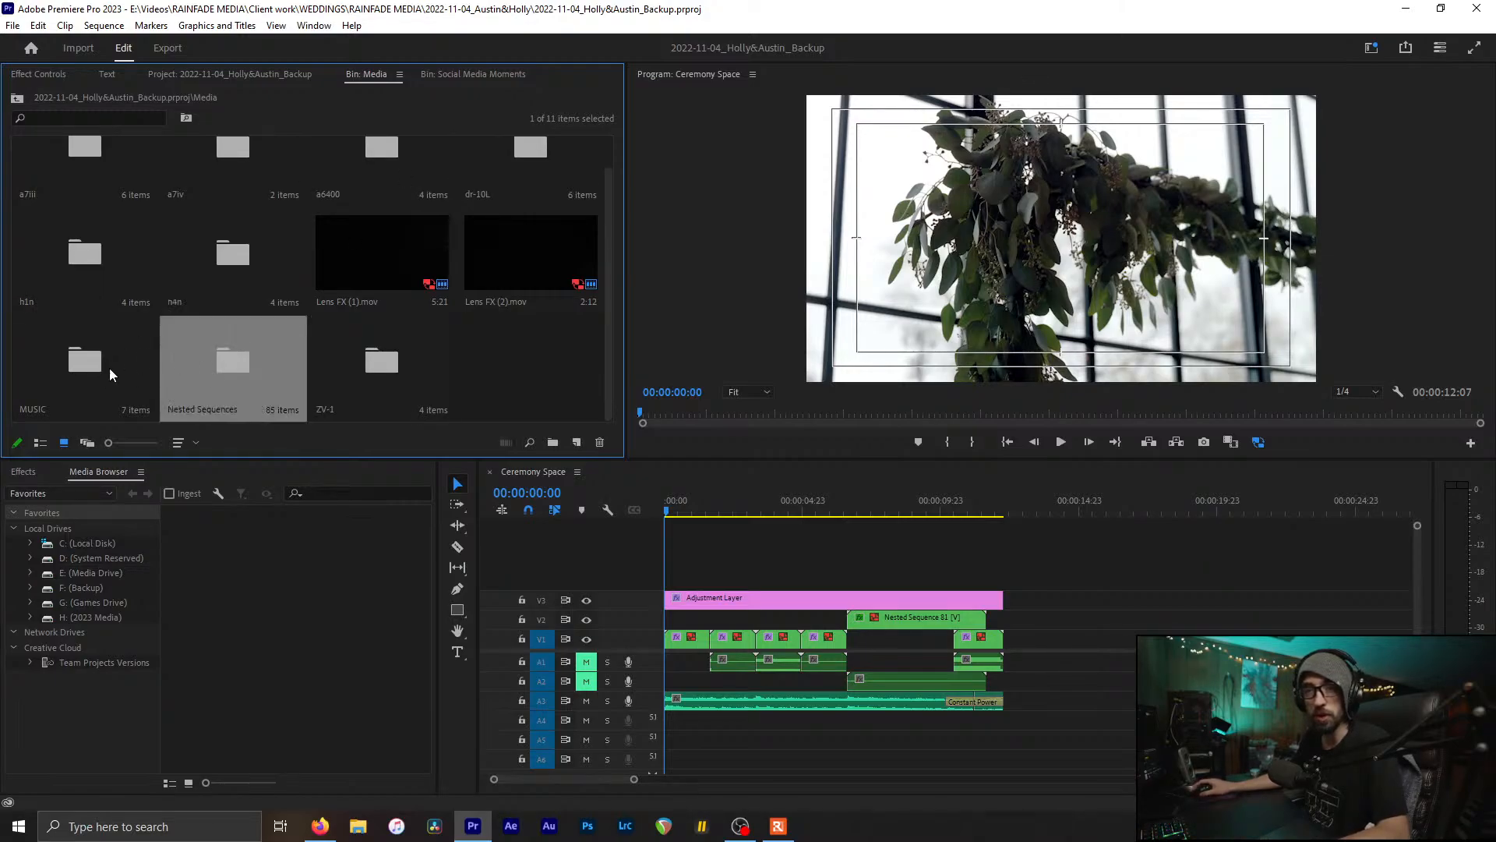
left_click(65, 371)
left_click(251, 354)
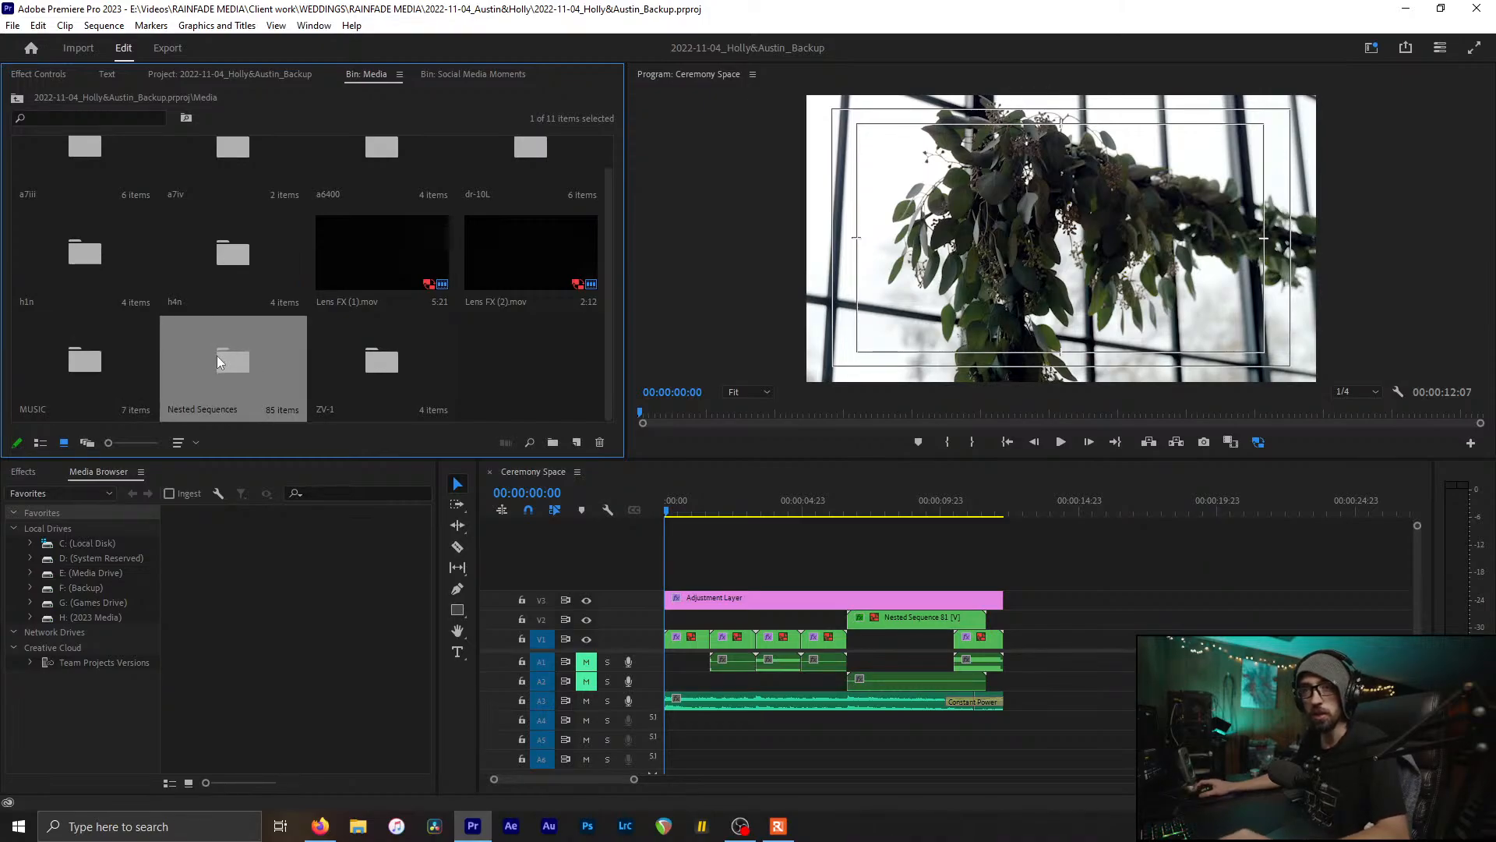
Step: Scroll through the 85 nested sequences, then close that bin and return to the Project tab
double_click(221, 347)
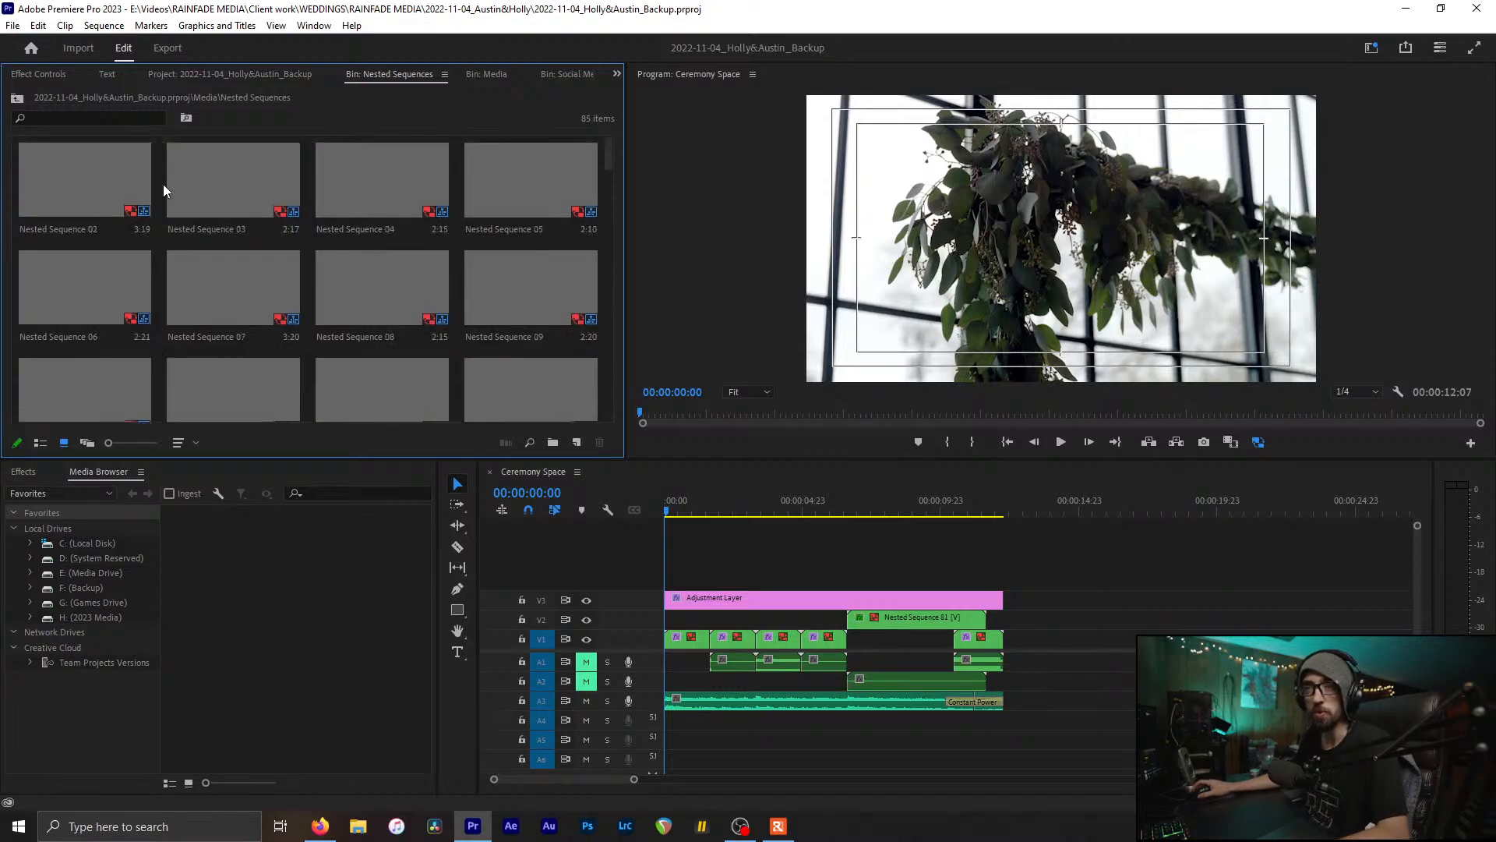
scroll(446, 255, "down", 2)
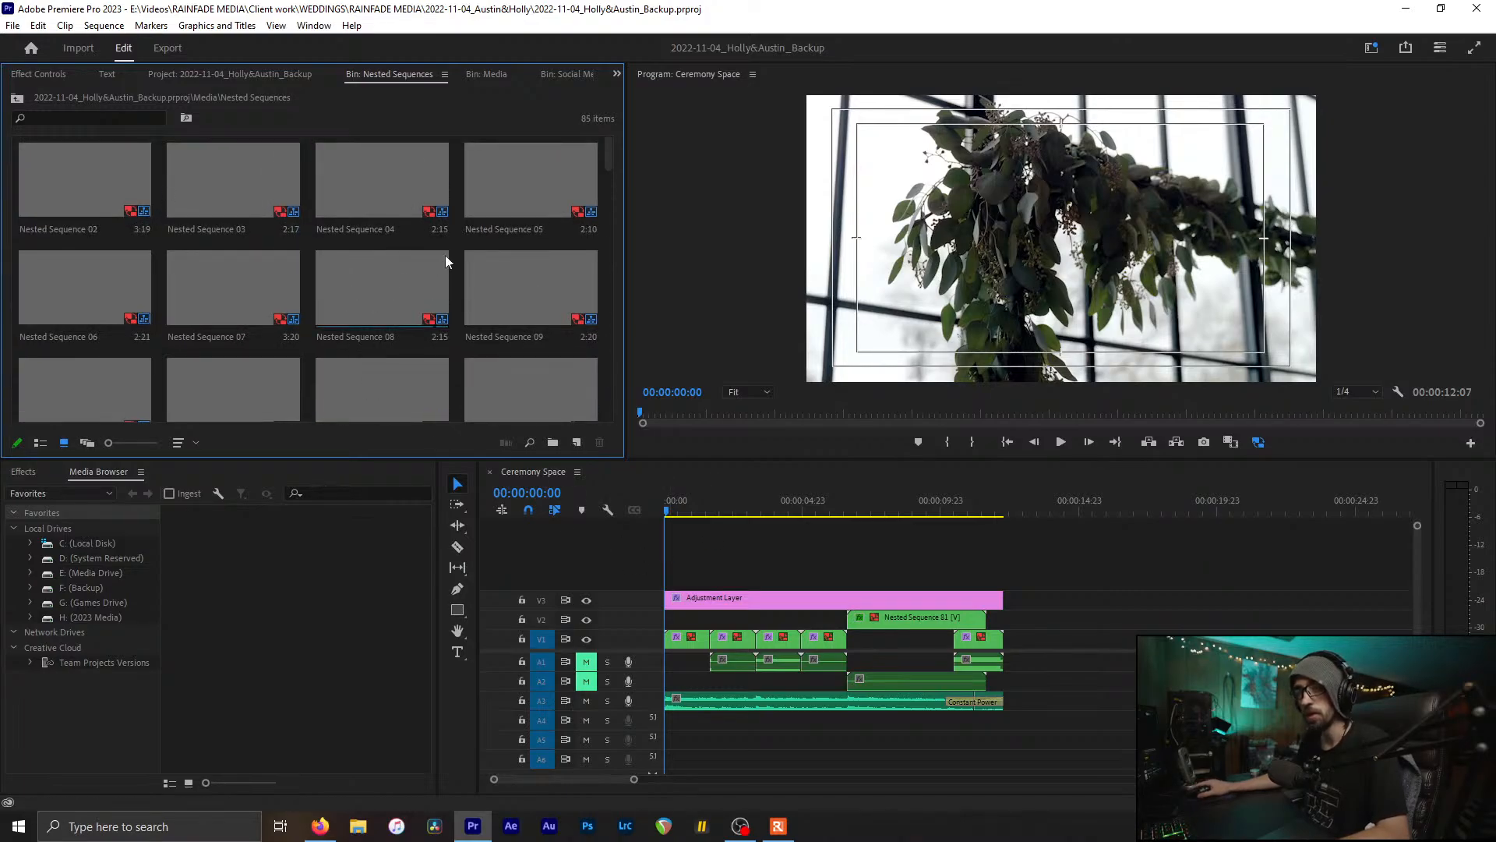
scroll(461, 254, "down", 15)
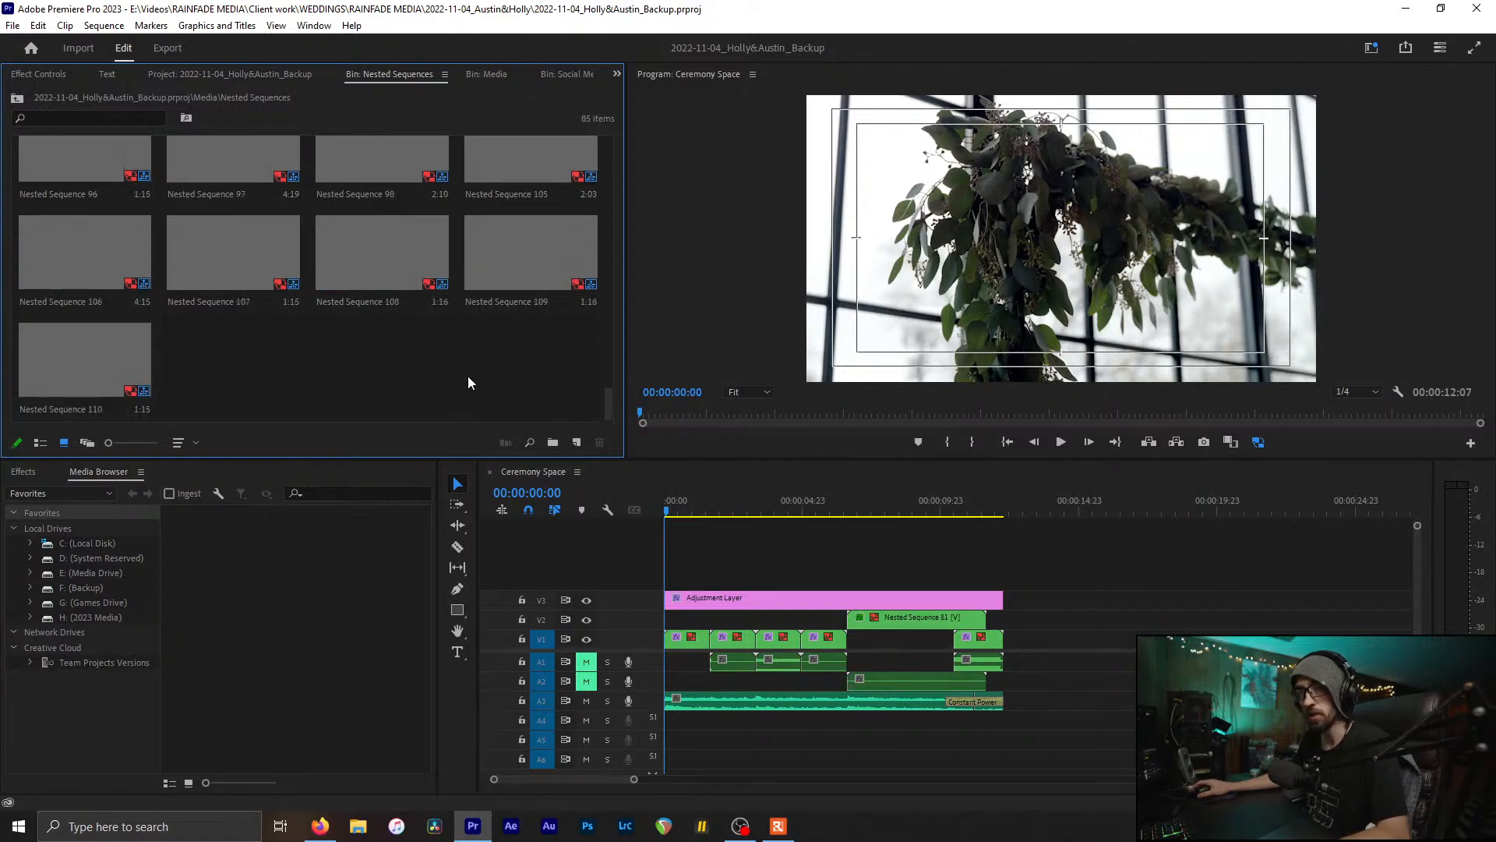
scroll(526, 346, "up", 15)
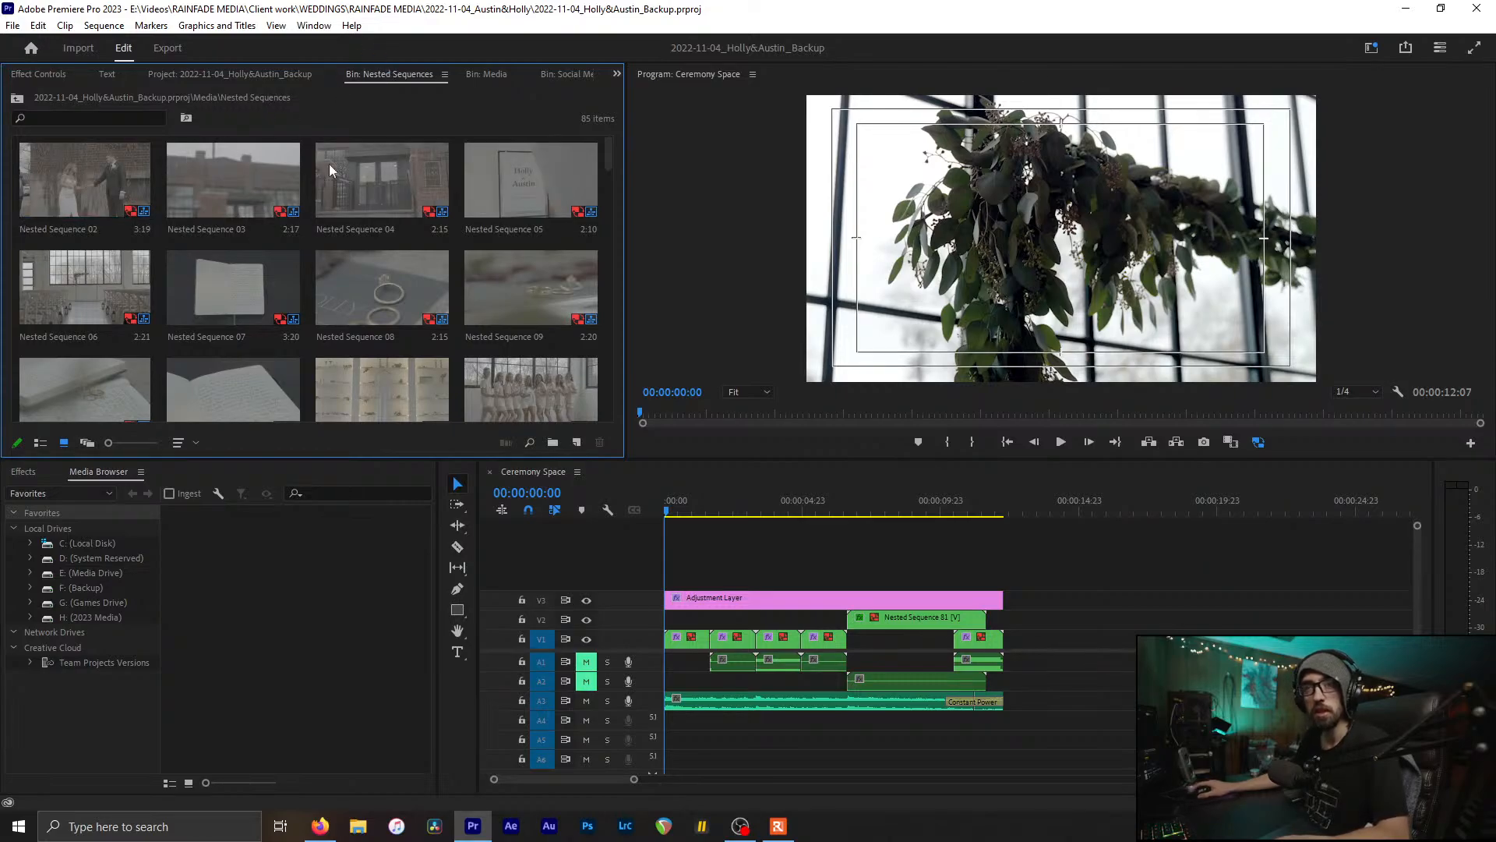
key("ctrl+w")
left_click(265, 76)
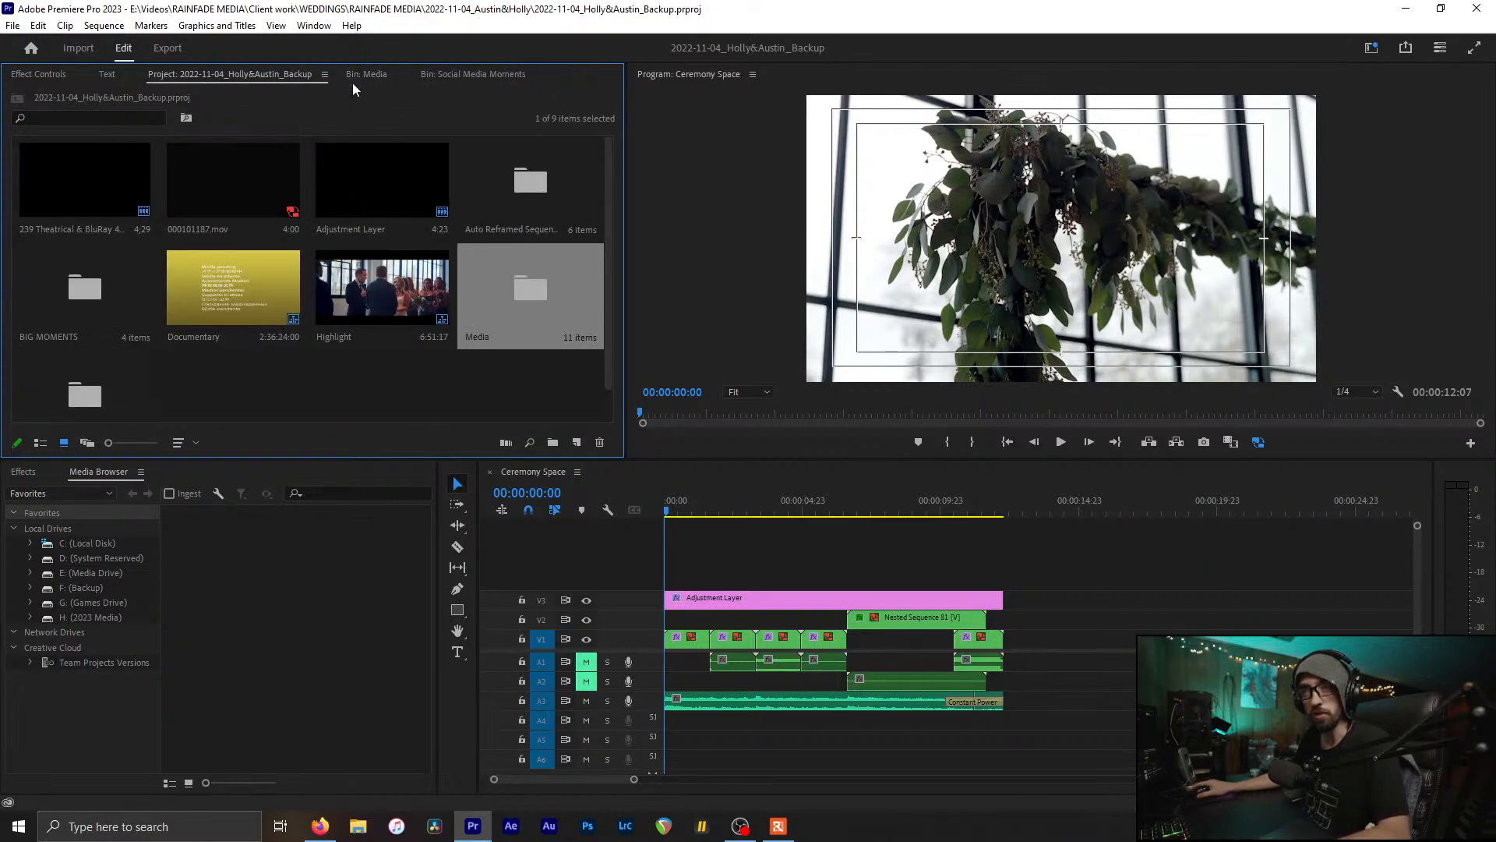
Step: Close the reopened Media bin and return to the project's top-level items
left_click(493, 377)
scroll(437, 242, "down", 1)
left_click(58, 240)
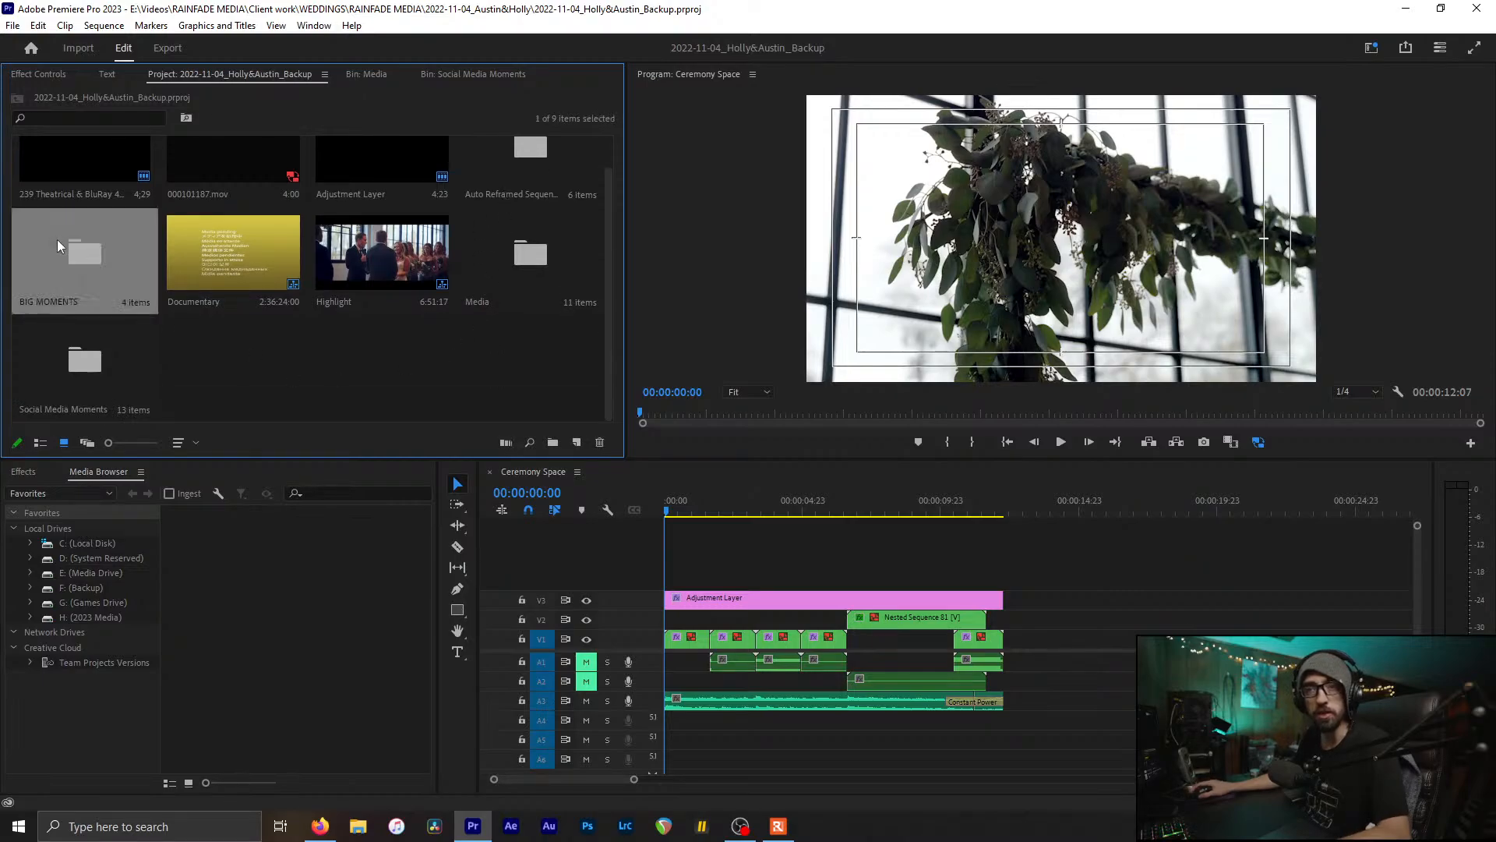
double_click(531, 268)
scroll(362, 262, "up", 1)
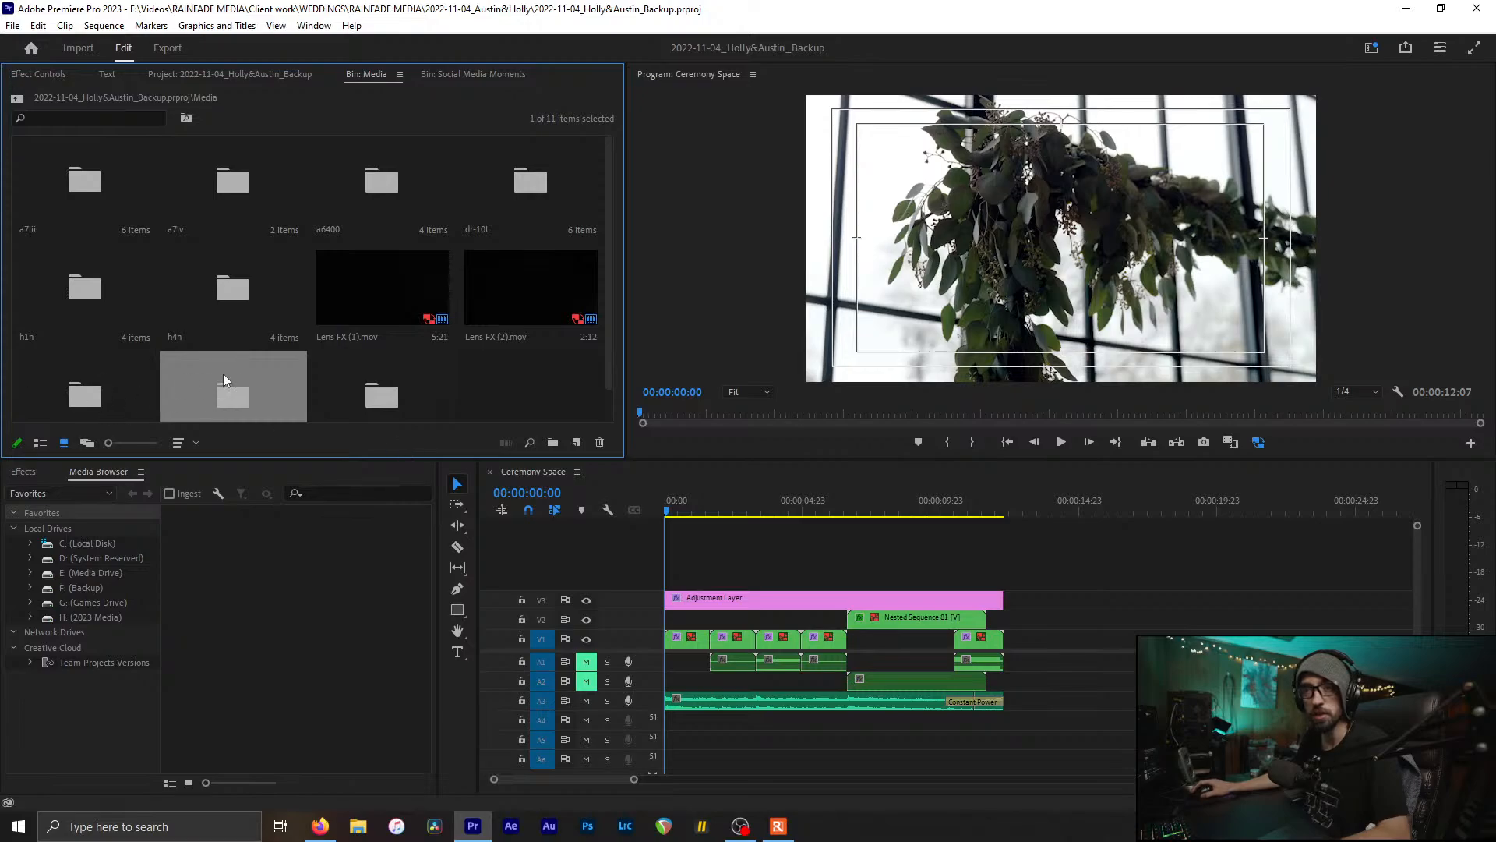
middle_click(358, 78)
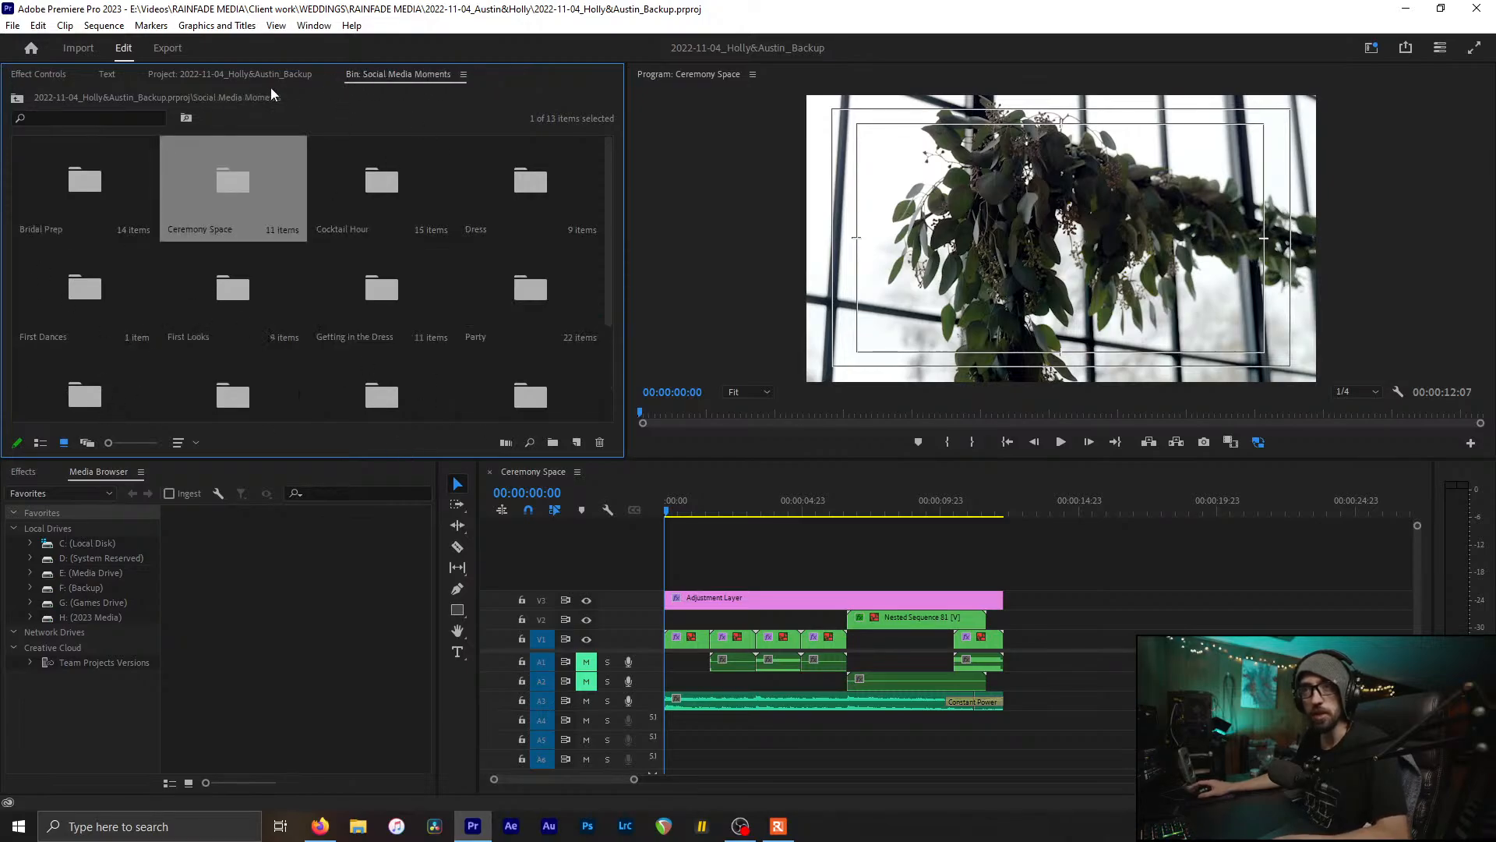
left_click(264, 77)
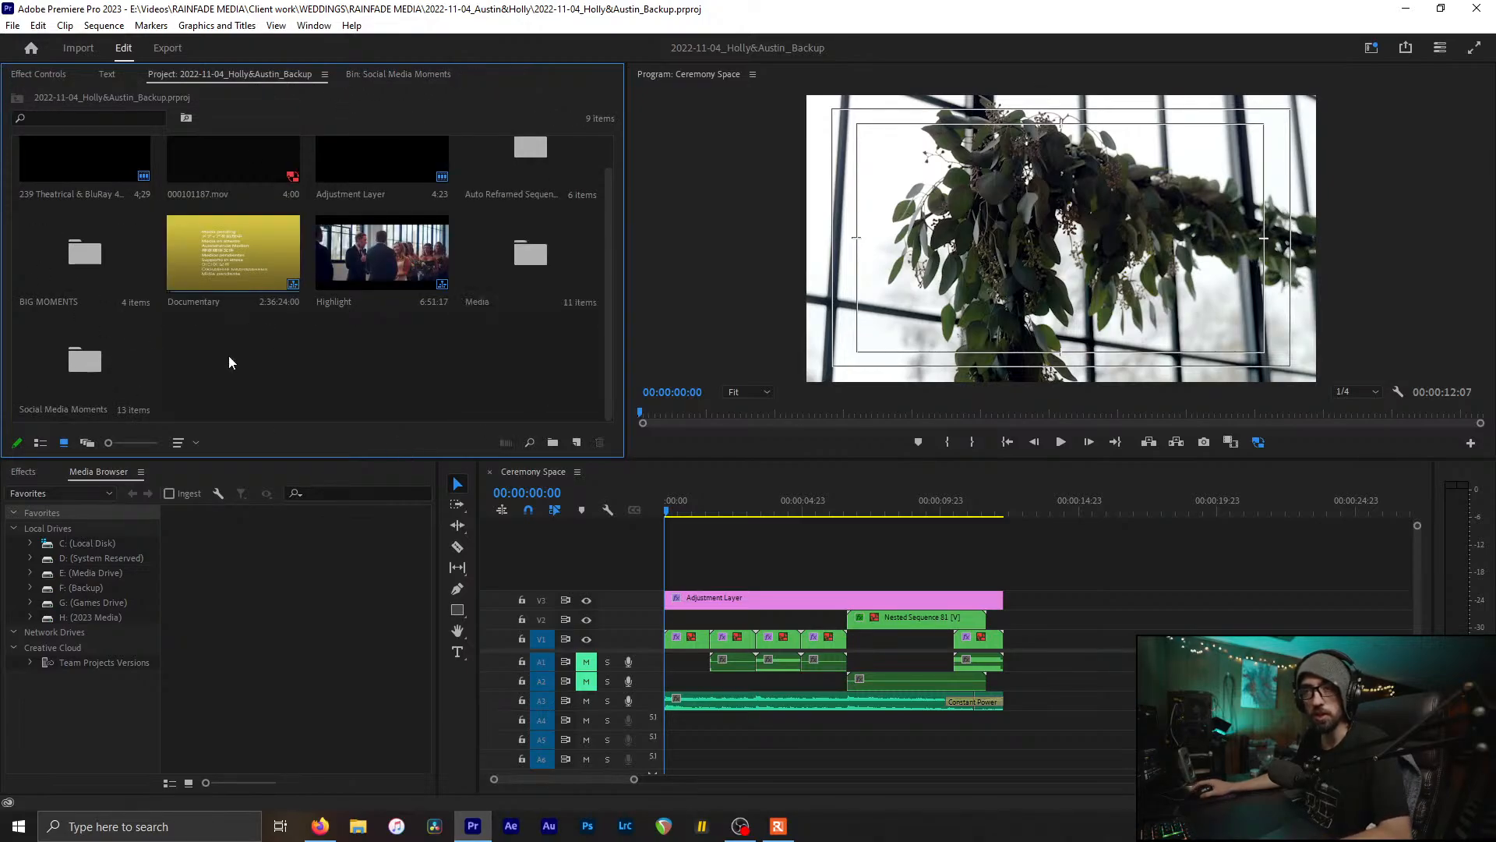
Step: Open BIG MOMENTS, check its four folders, and open the CEREMONY folder
left_click(110, 254)
double_click(129, 265)
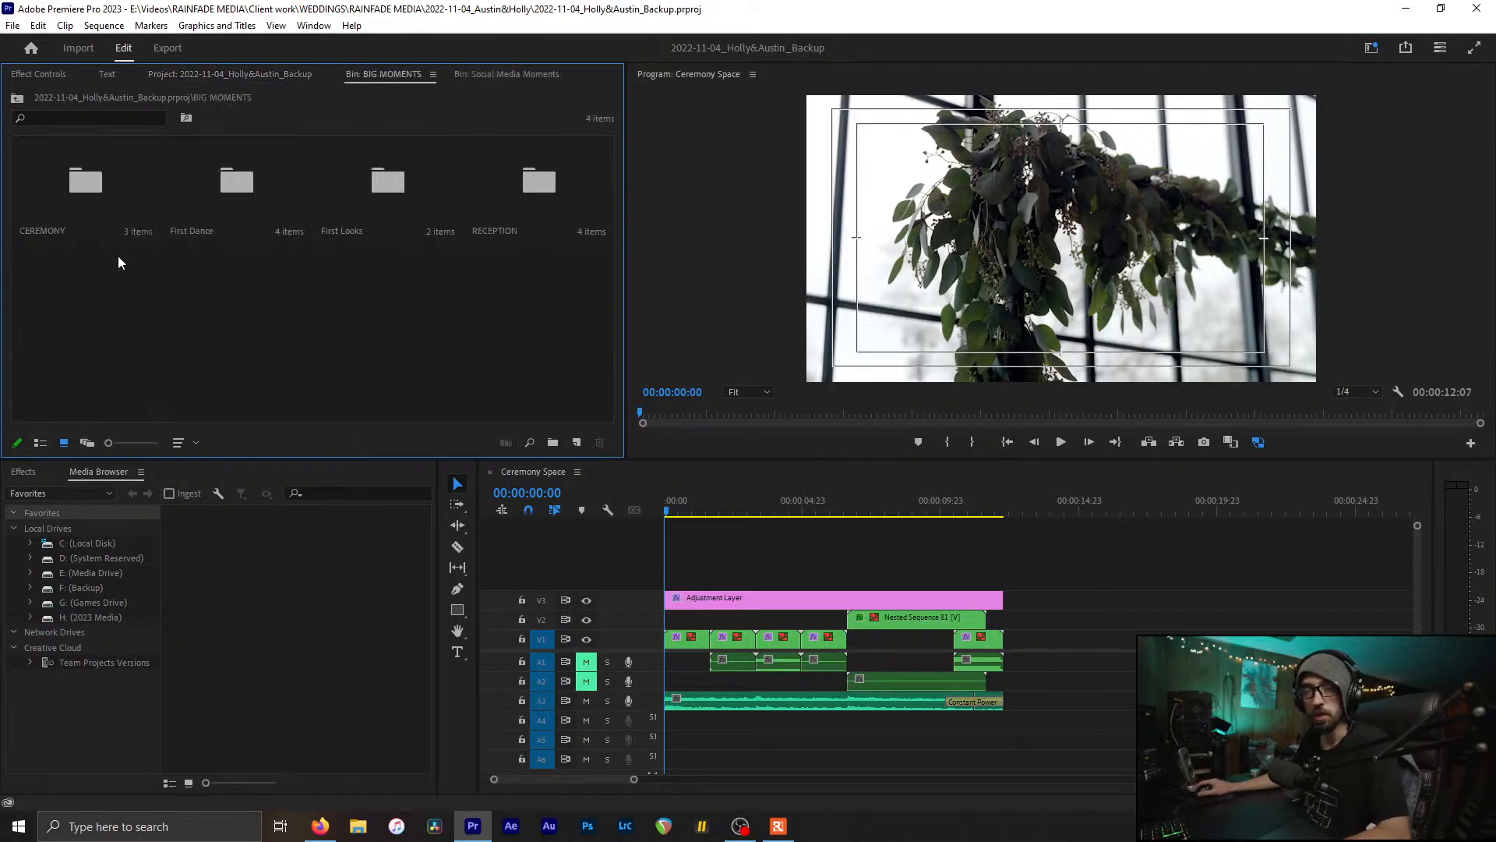
left_click(86, 182)
left_click(247, 186)
left_click(377, 180)
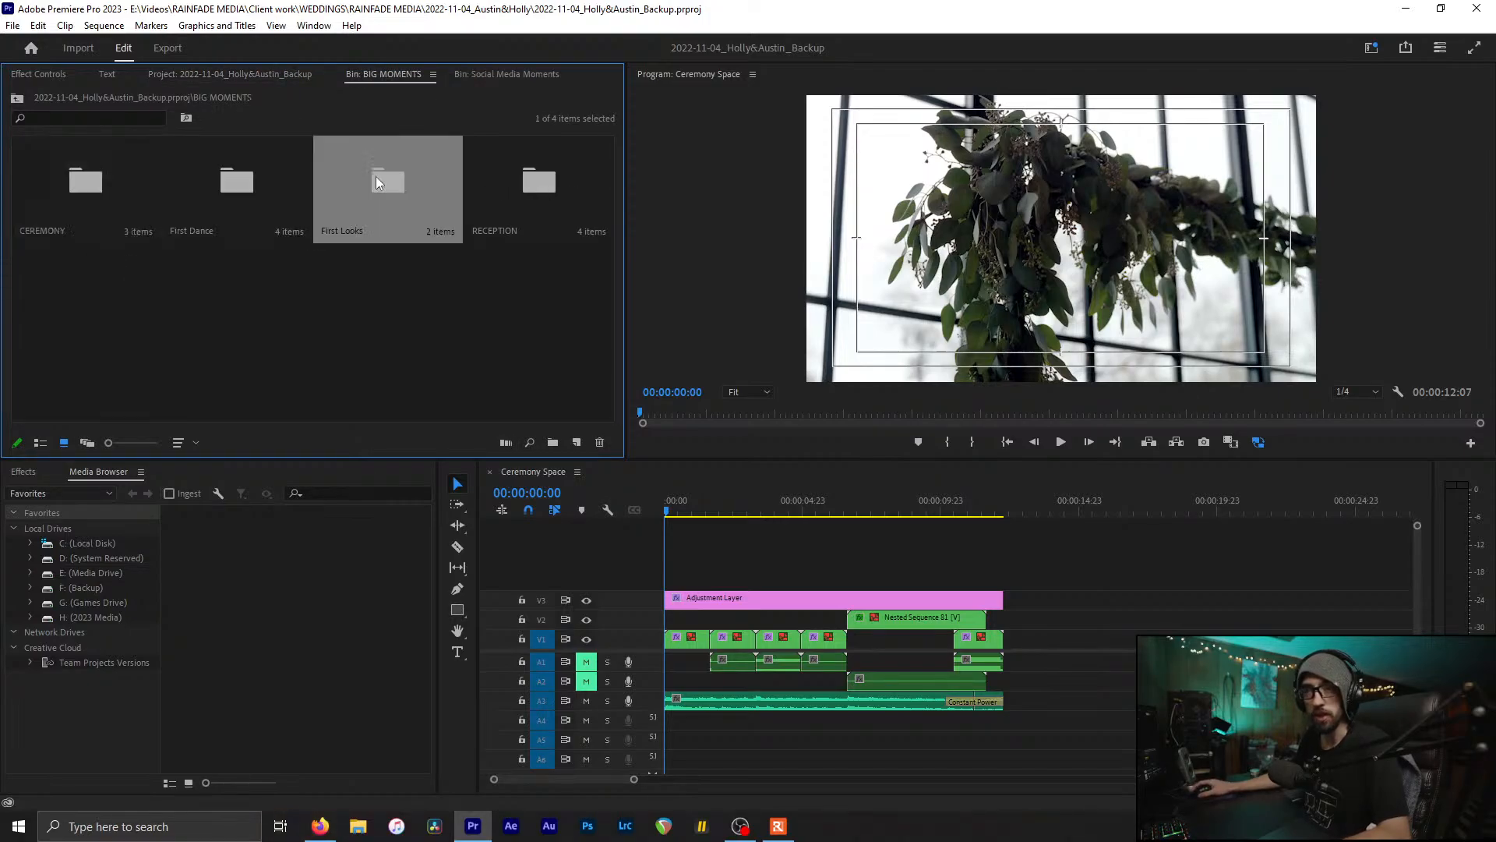
left_click(562, 182)
left_click(477, 347)
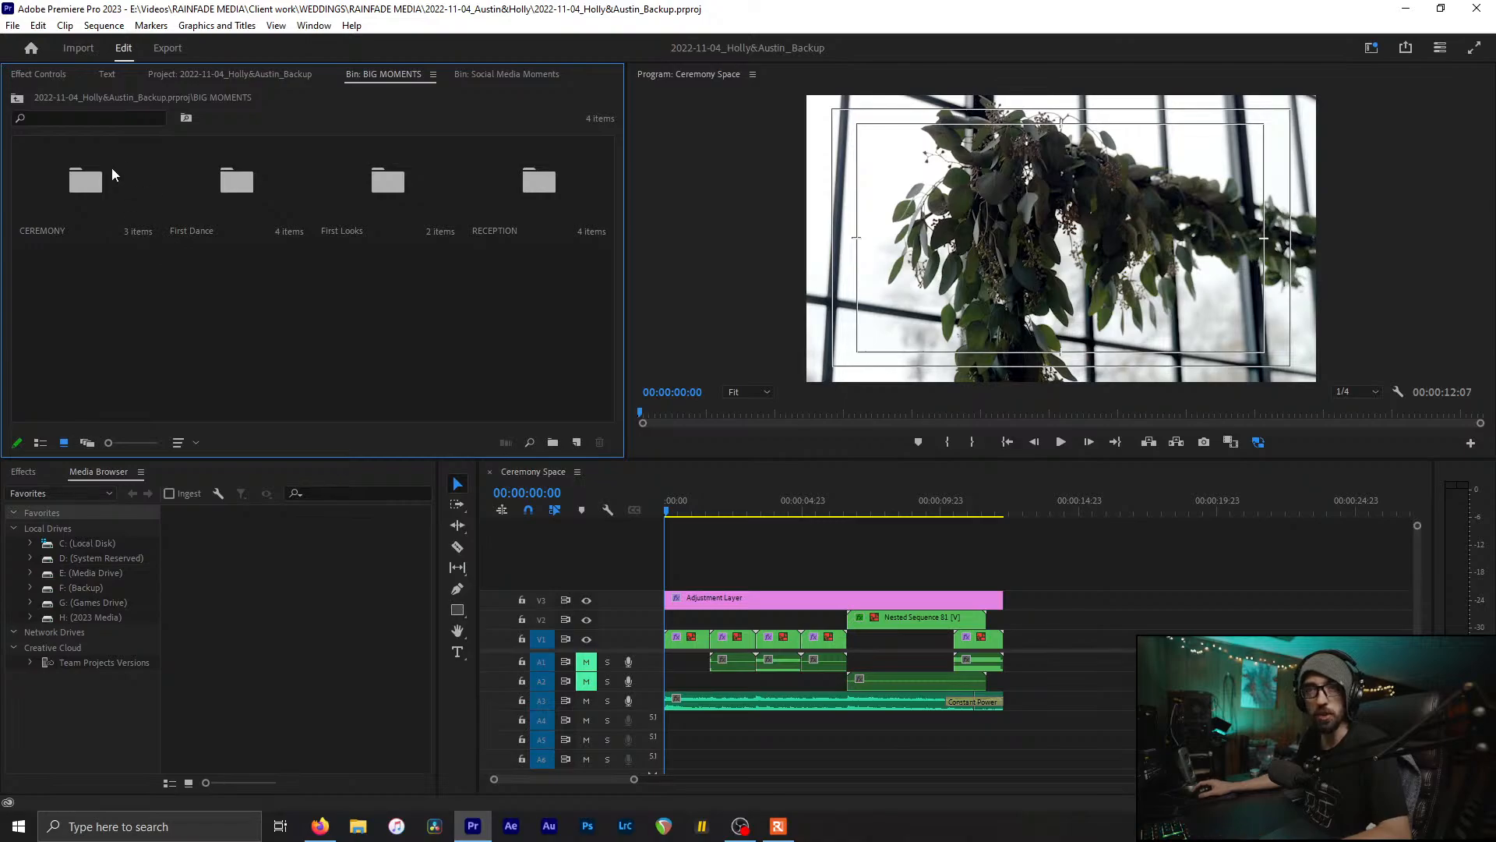
left_click(91, 184)
double_click(89, 183)
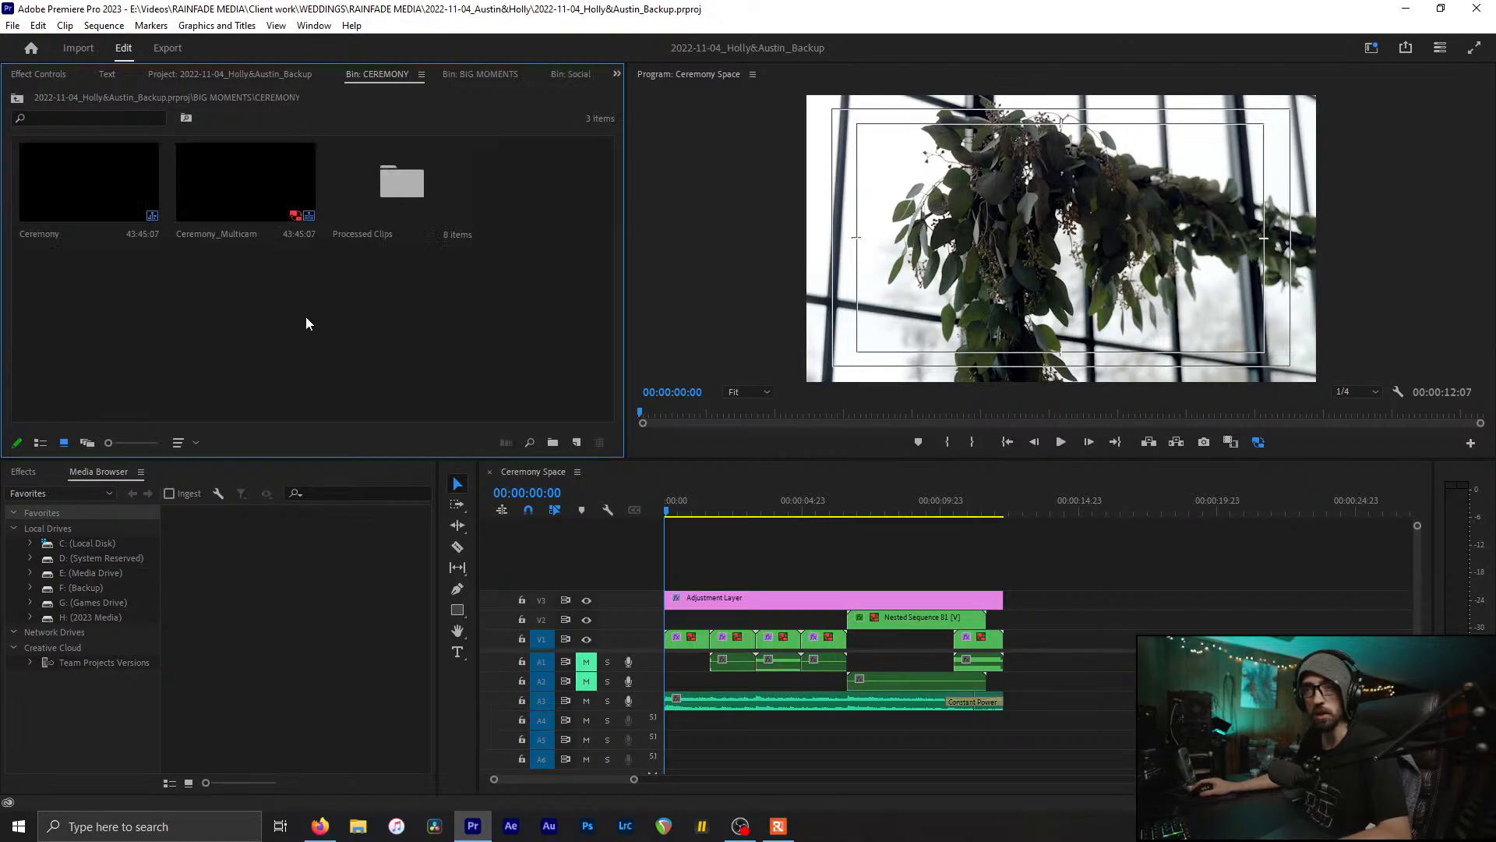
Step: Open the Ceremony sequence in the timeline and scrub the playhead to about 00:27:30:21
double_click(74, 194)
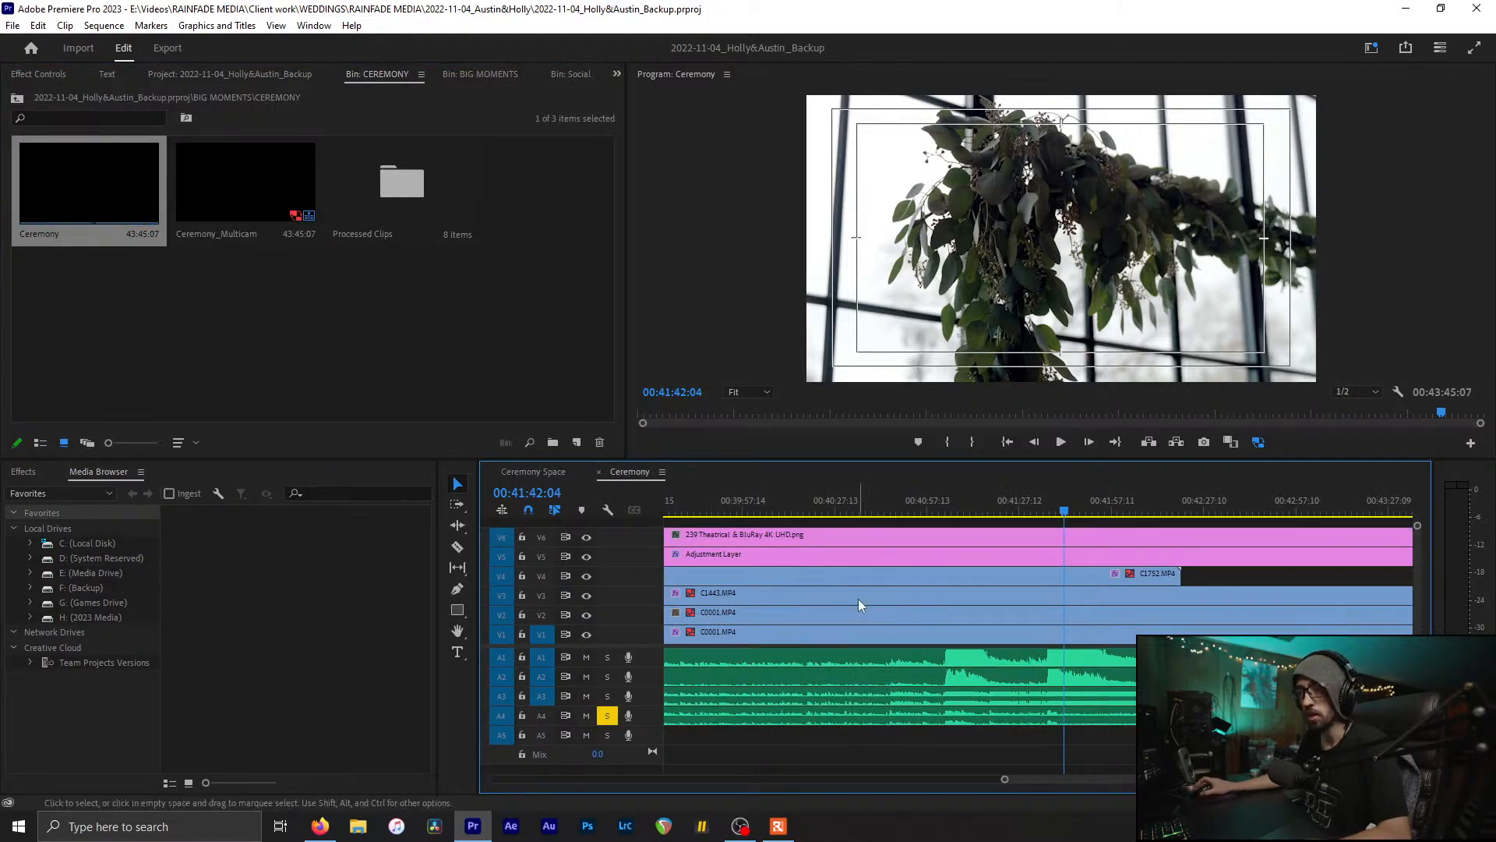
scroll(857, 597, "up", 3)
scroll(857, 596, "down", 2, "alt")
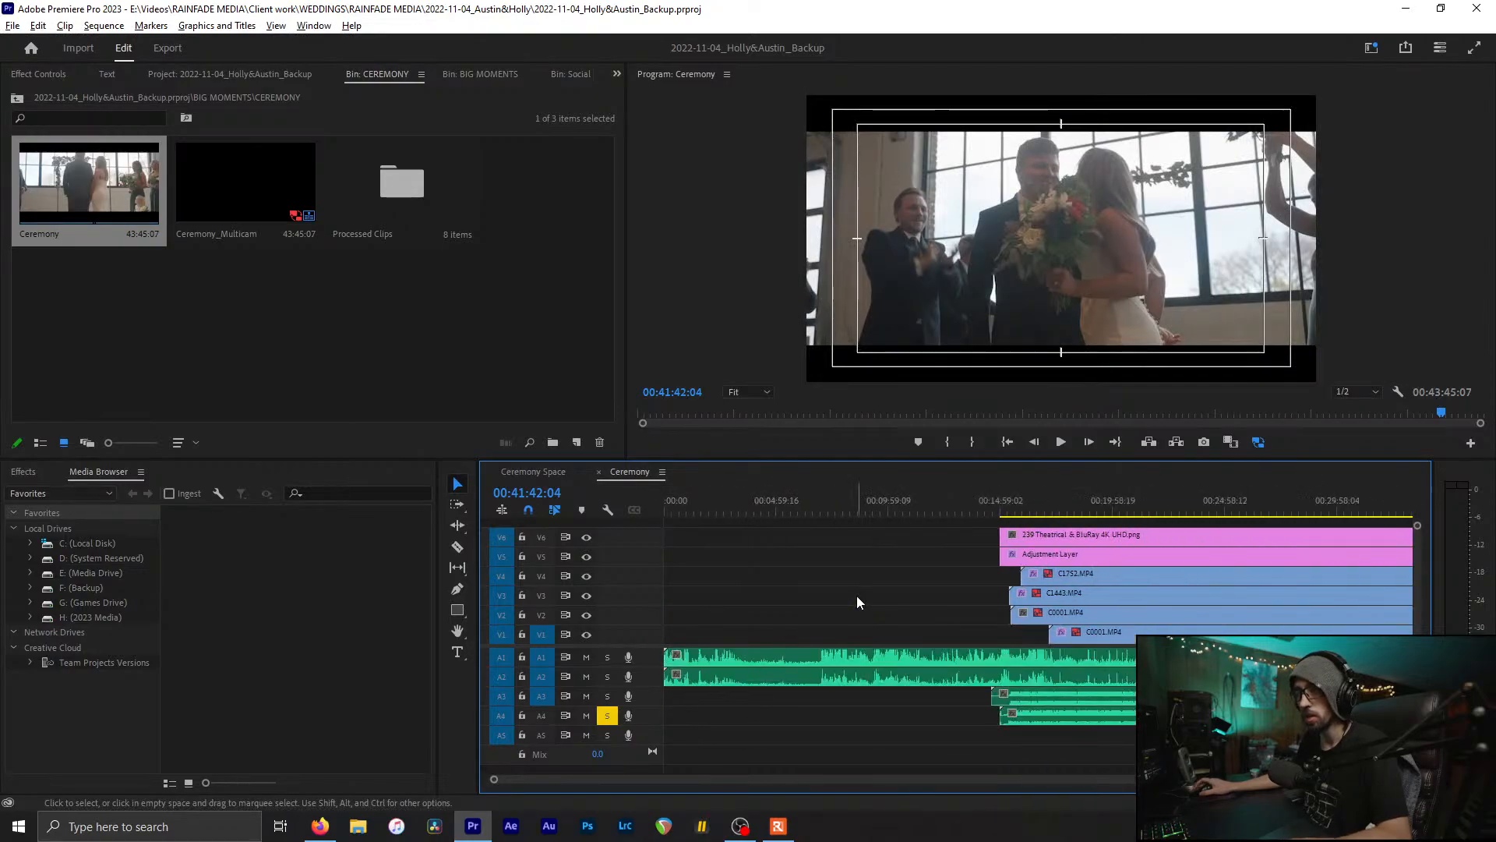
left_click(1012, 511)
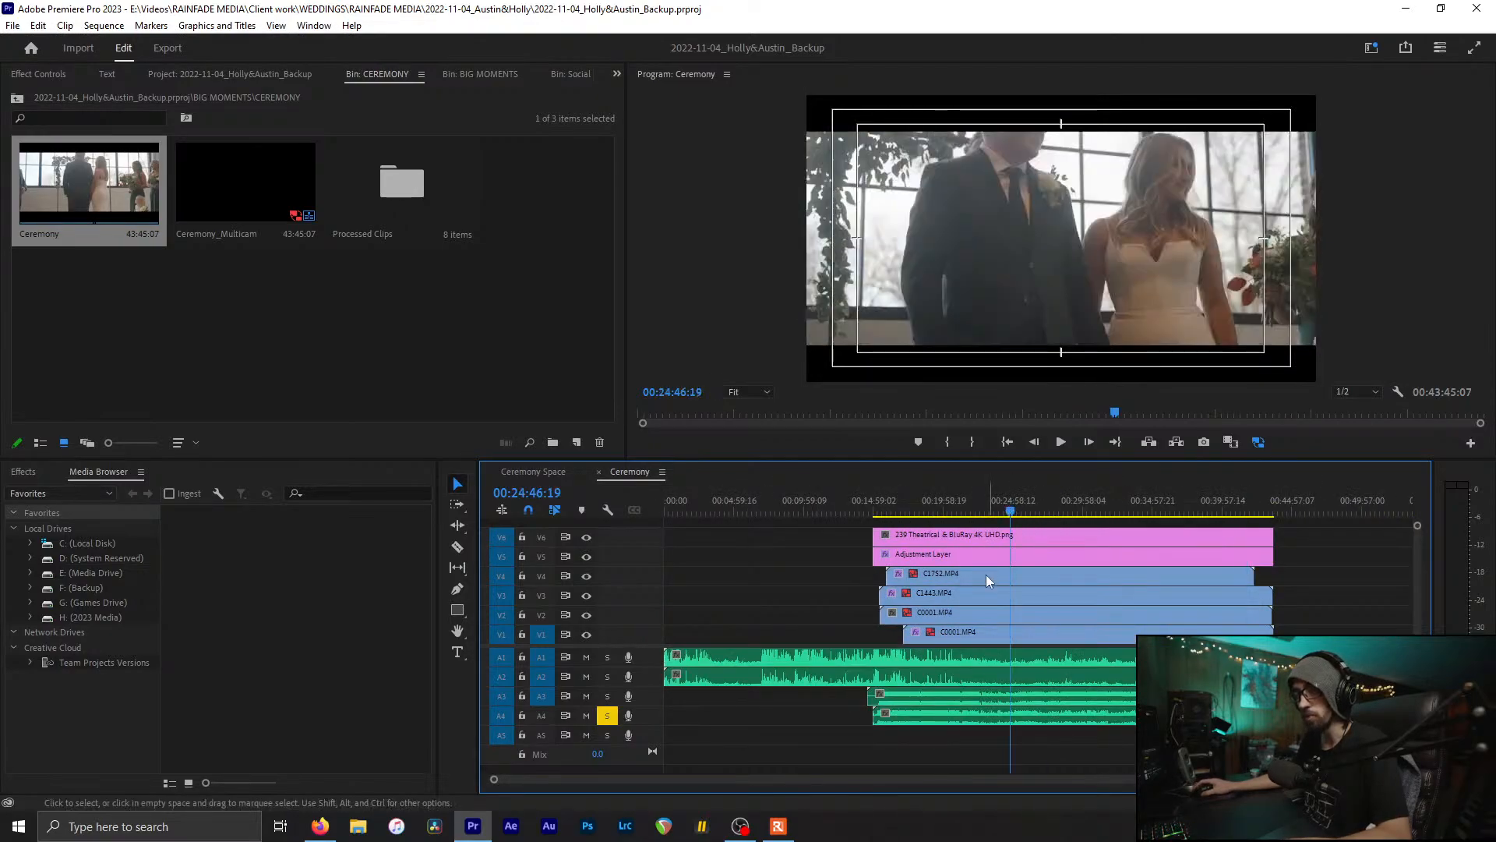
left_click_drag(1015, 510, 1048, 511)
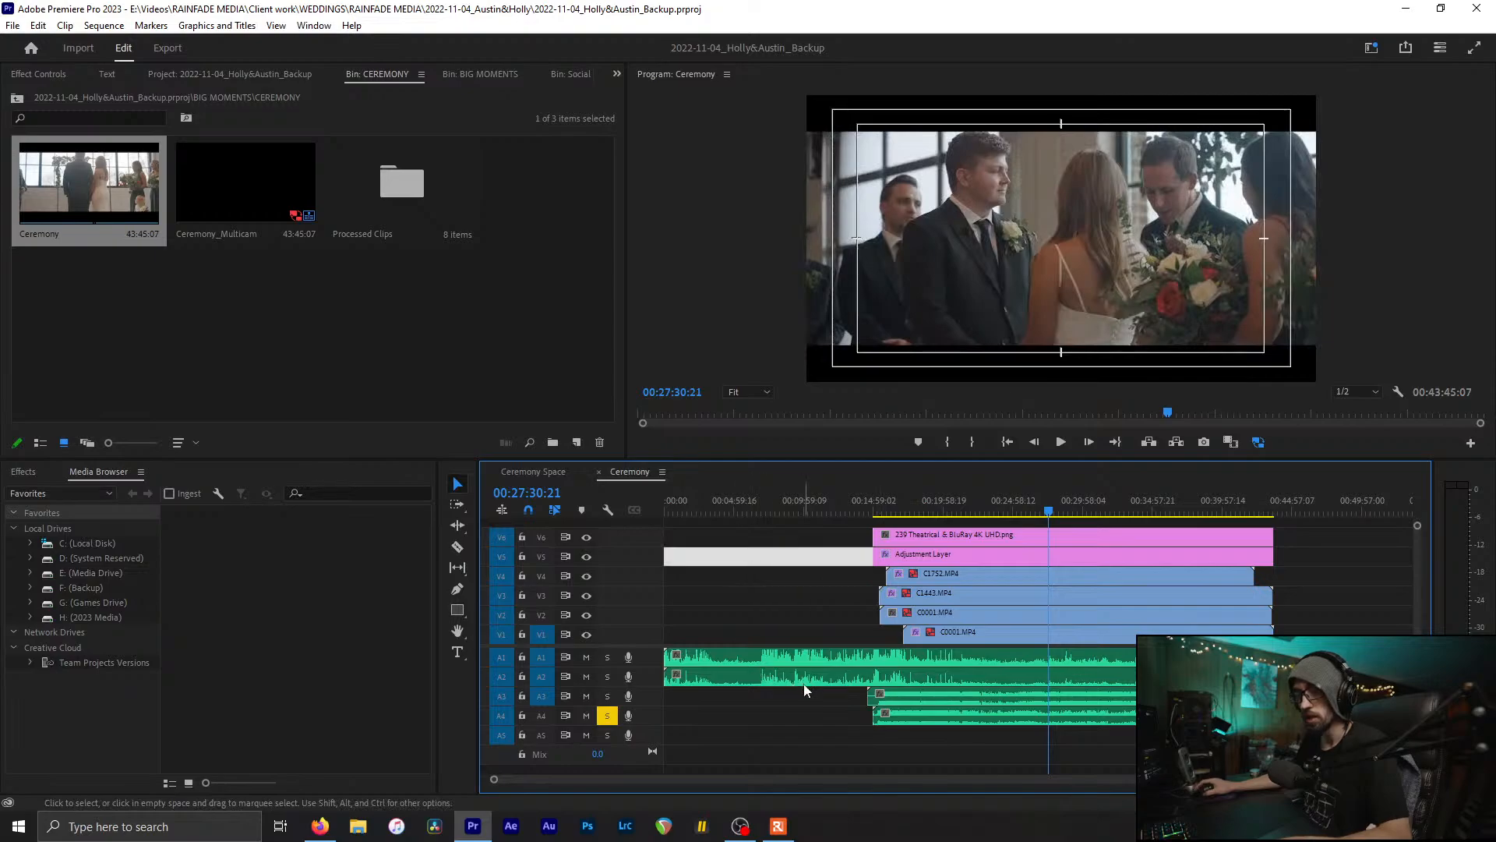
left_click(323, 241)
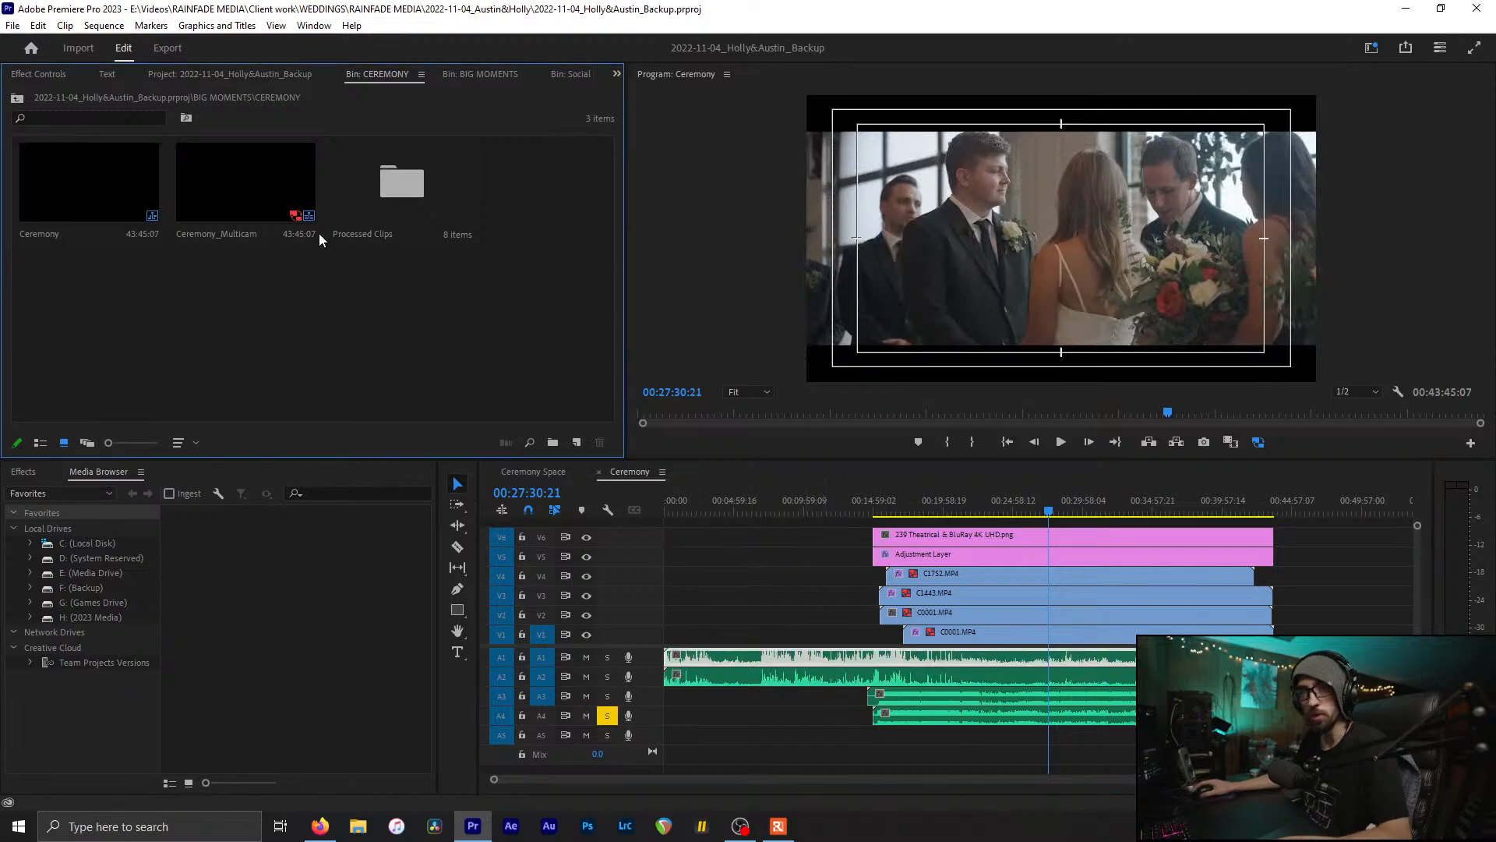
left_click(832, 723)
left_click(818, 712)
left_click(808, 702)
left_click(811, 700)
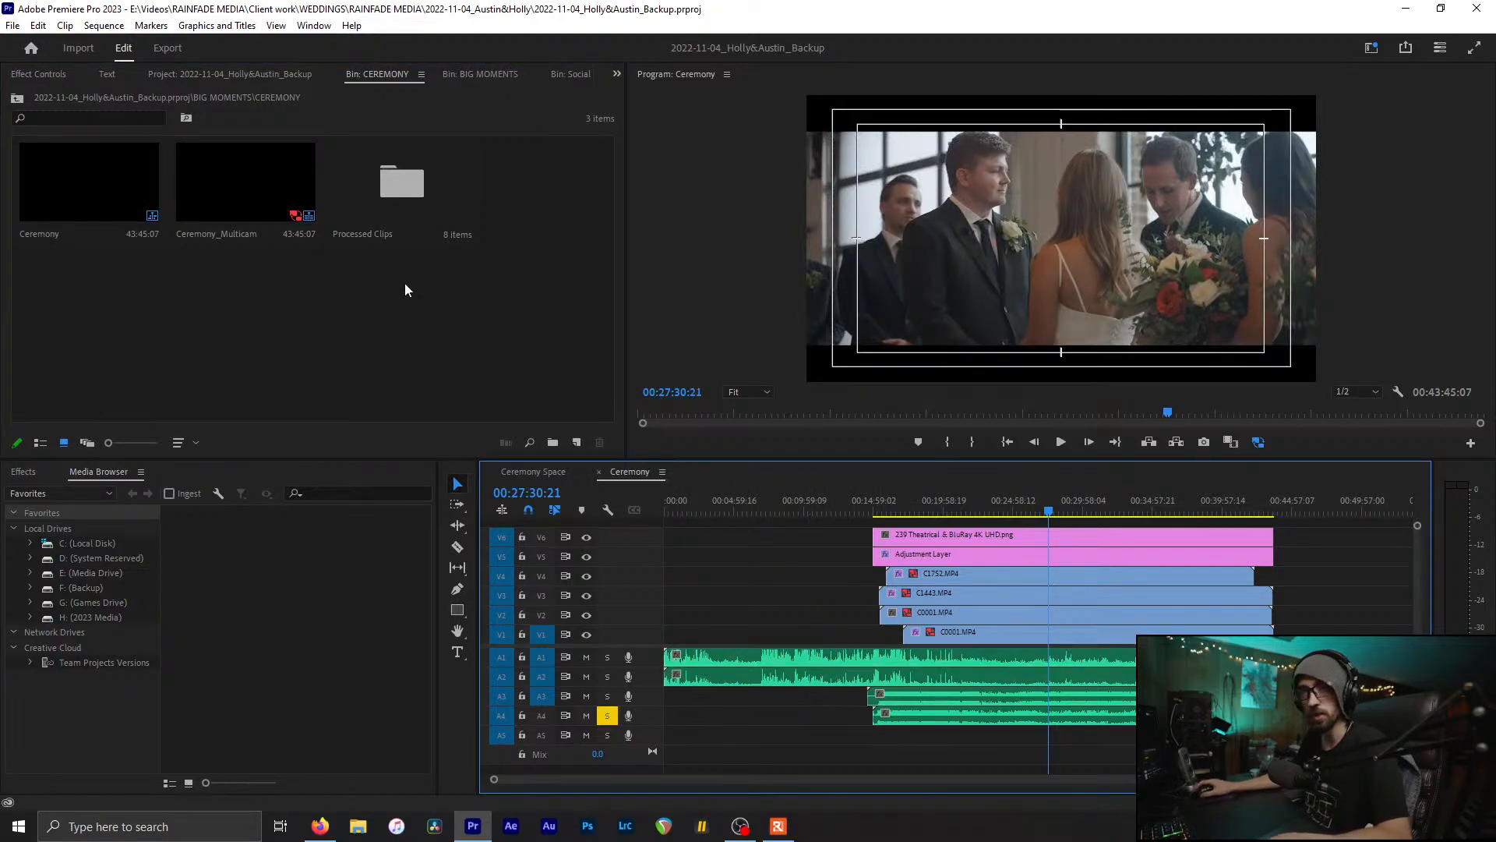
Step: Close CEREMONY, then open First Dance, select its four camera clips, preview the a7iv clip, and close it
left_click(366, 75)
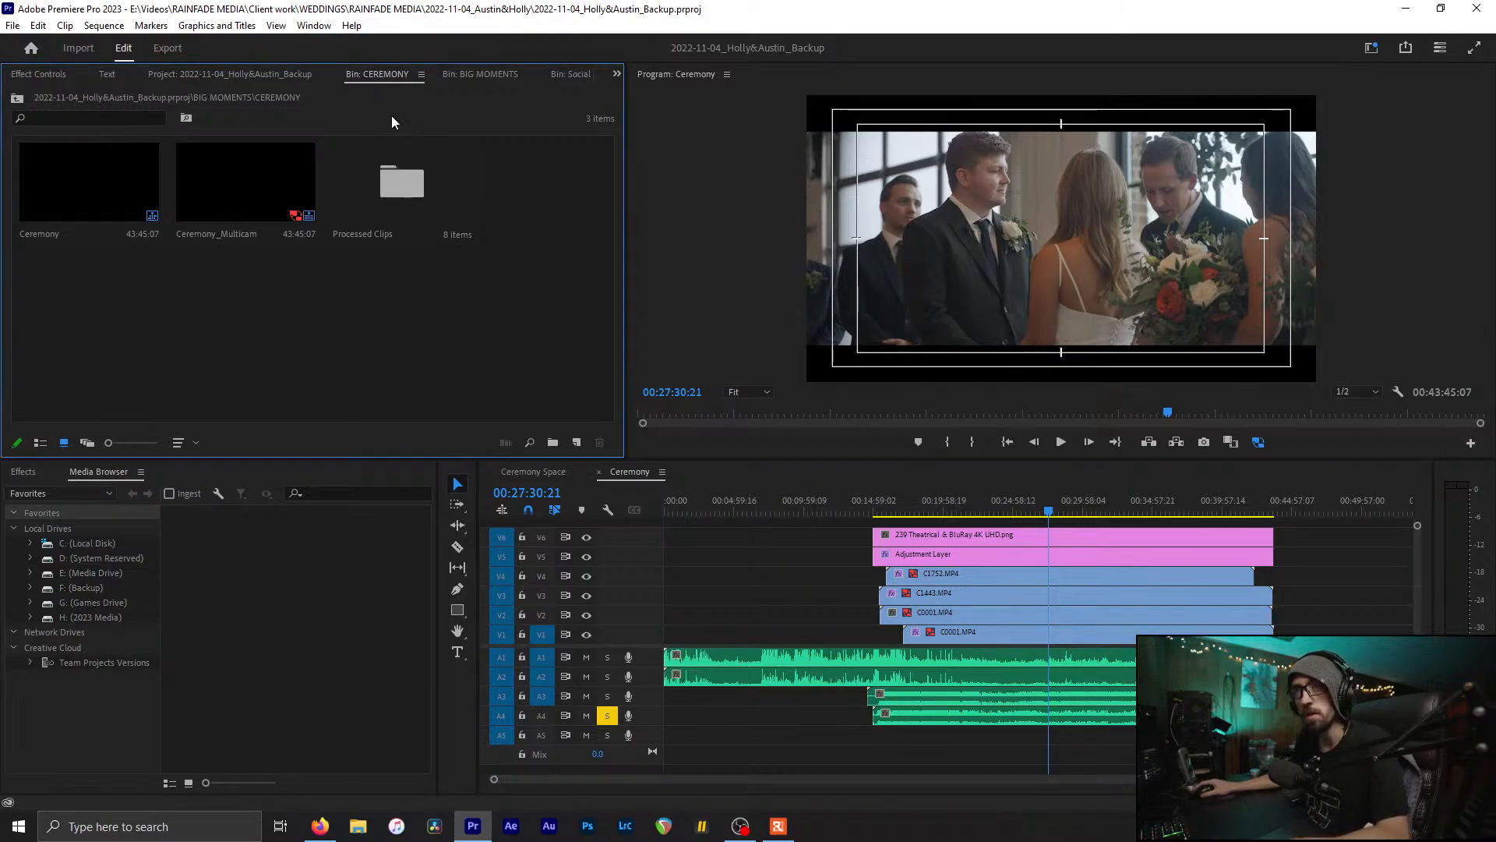
key("ctrl+w")
left_click(215, 177)
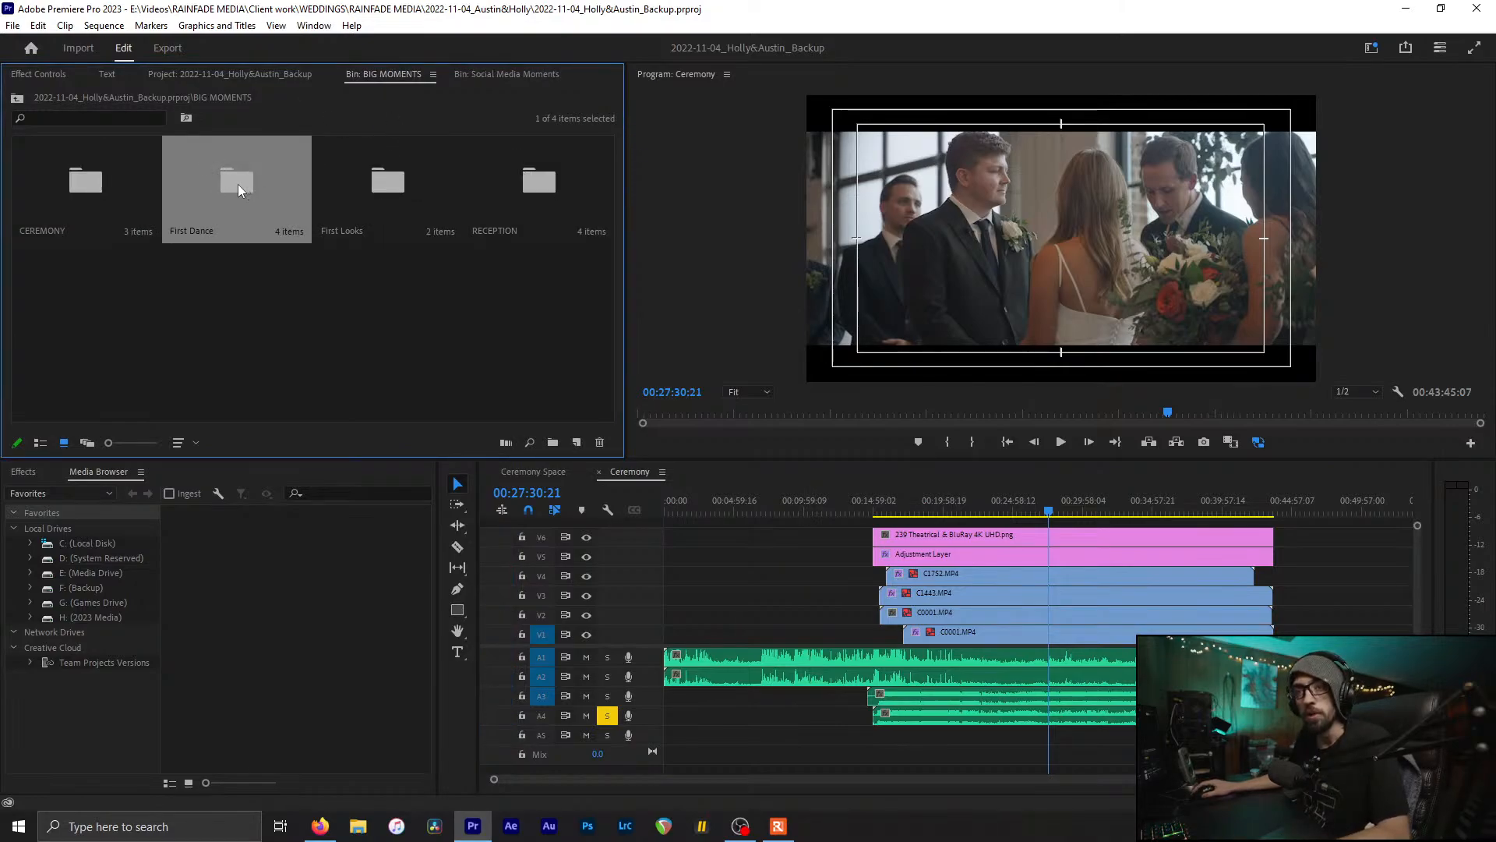
double_click(237, 184)
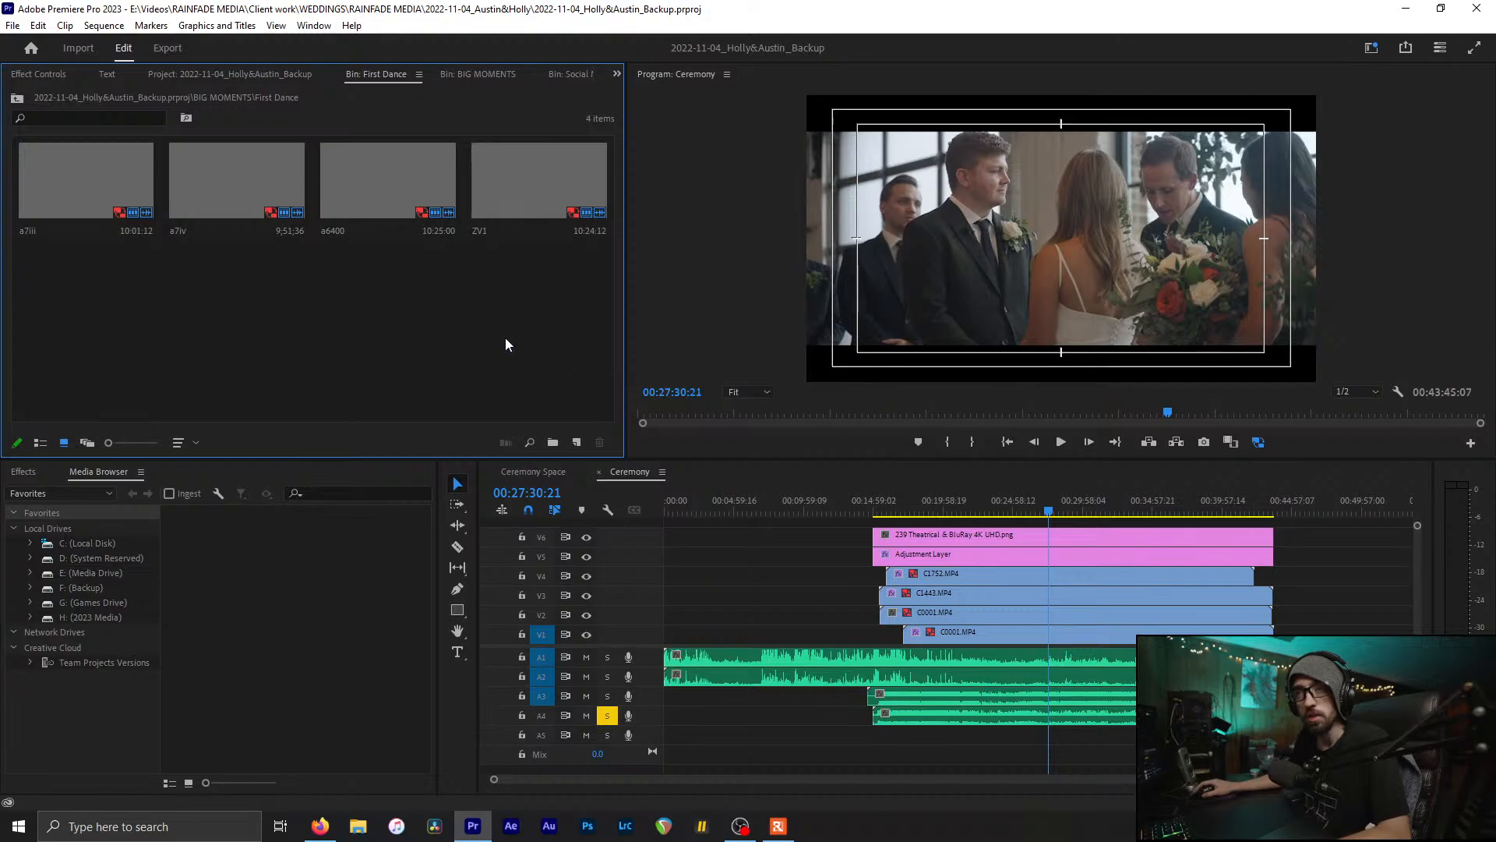
left_click_drag(533, 310, 62, 385)
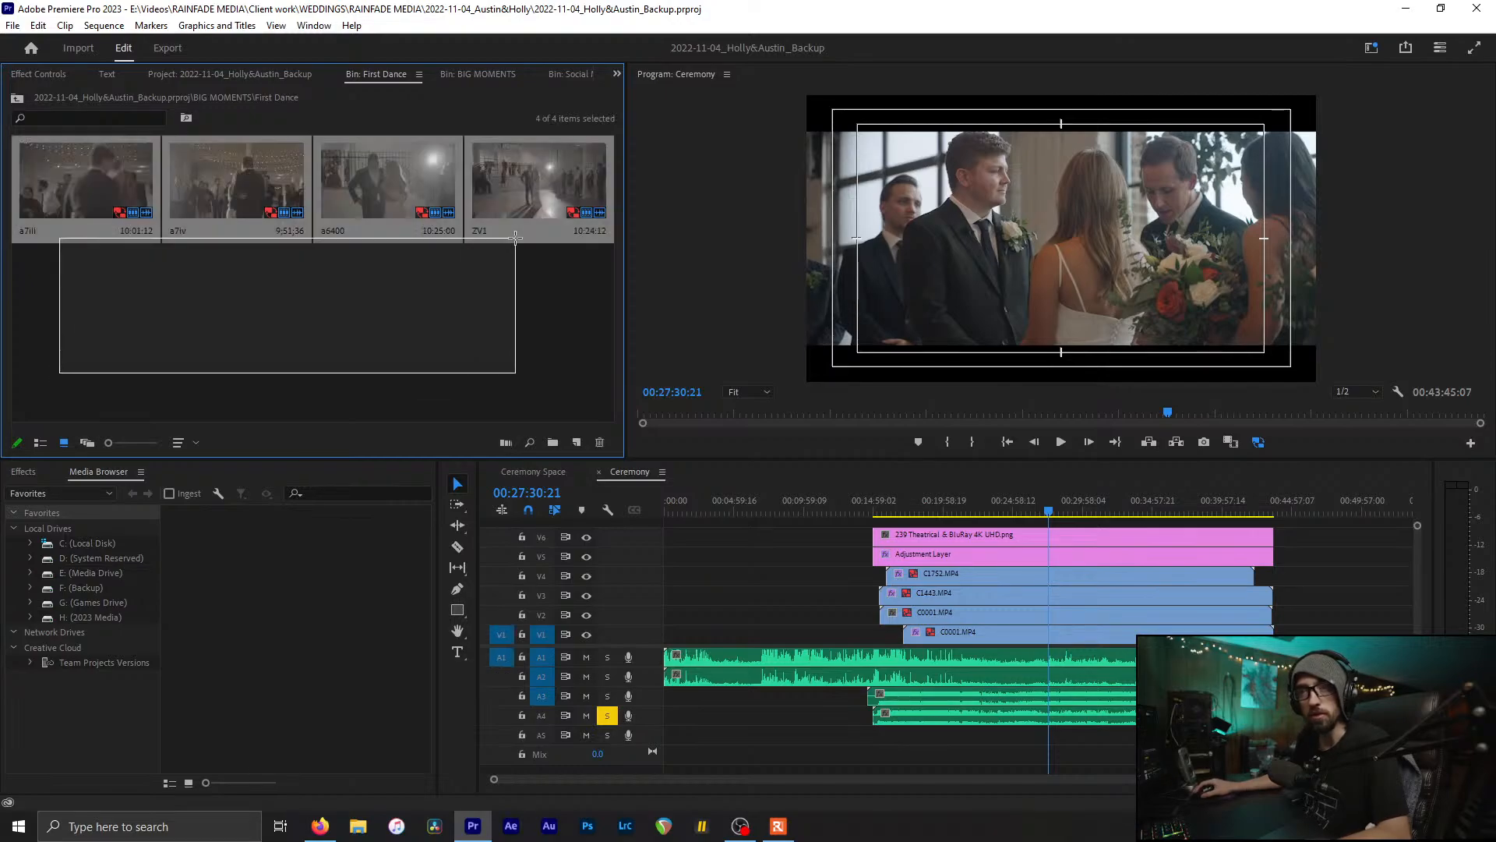
left_click(264, 163)
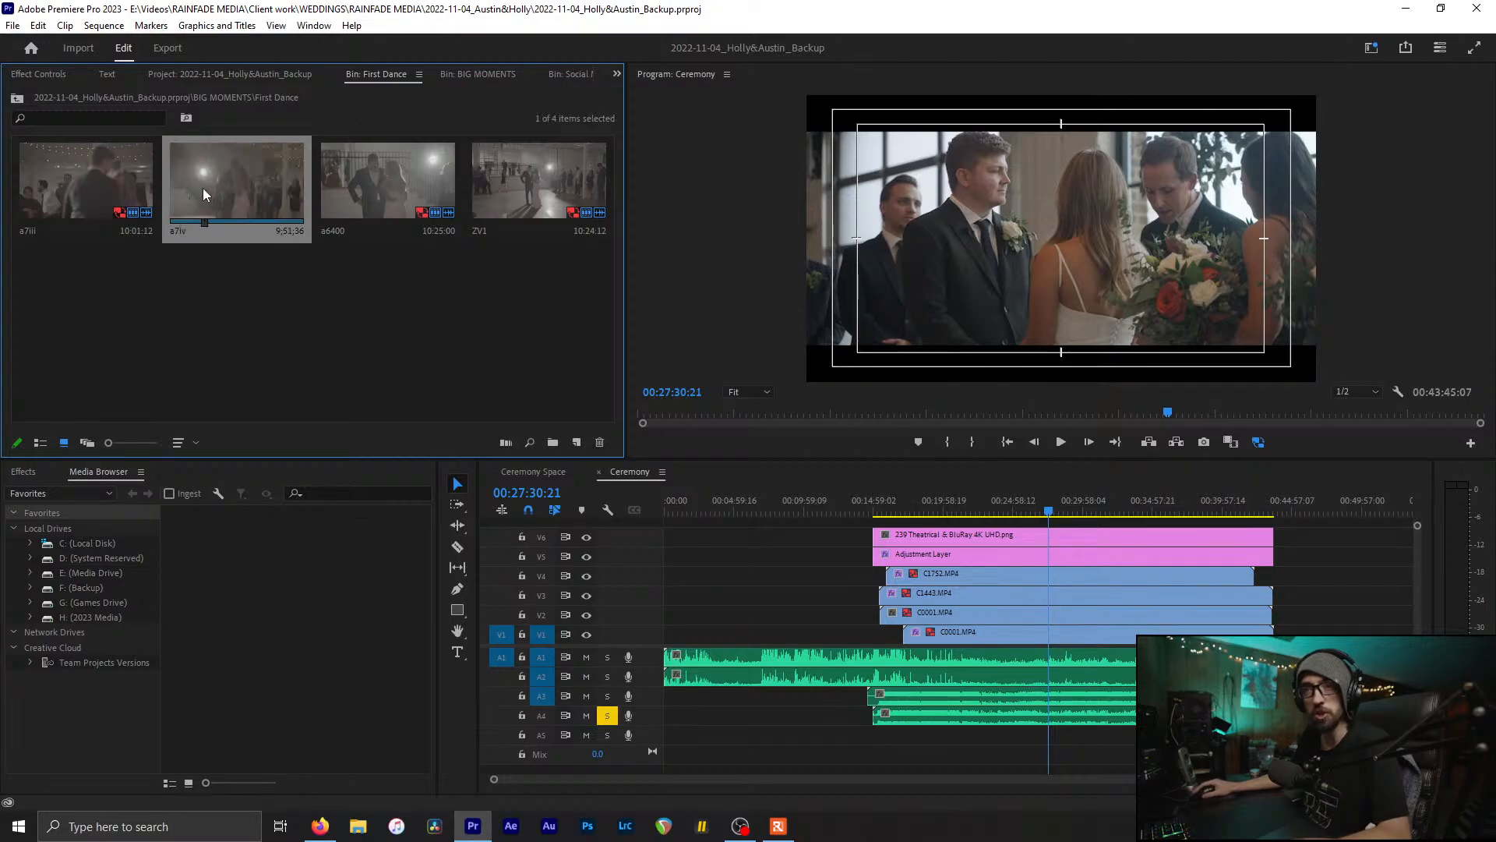
left_click(282, 326)
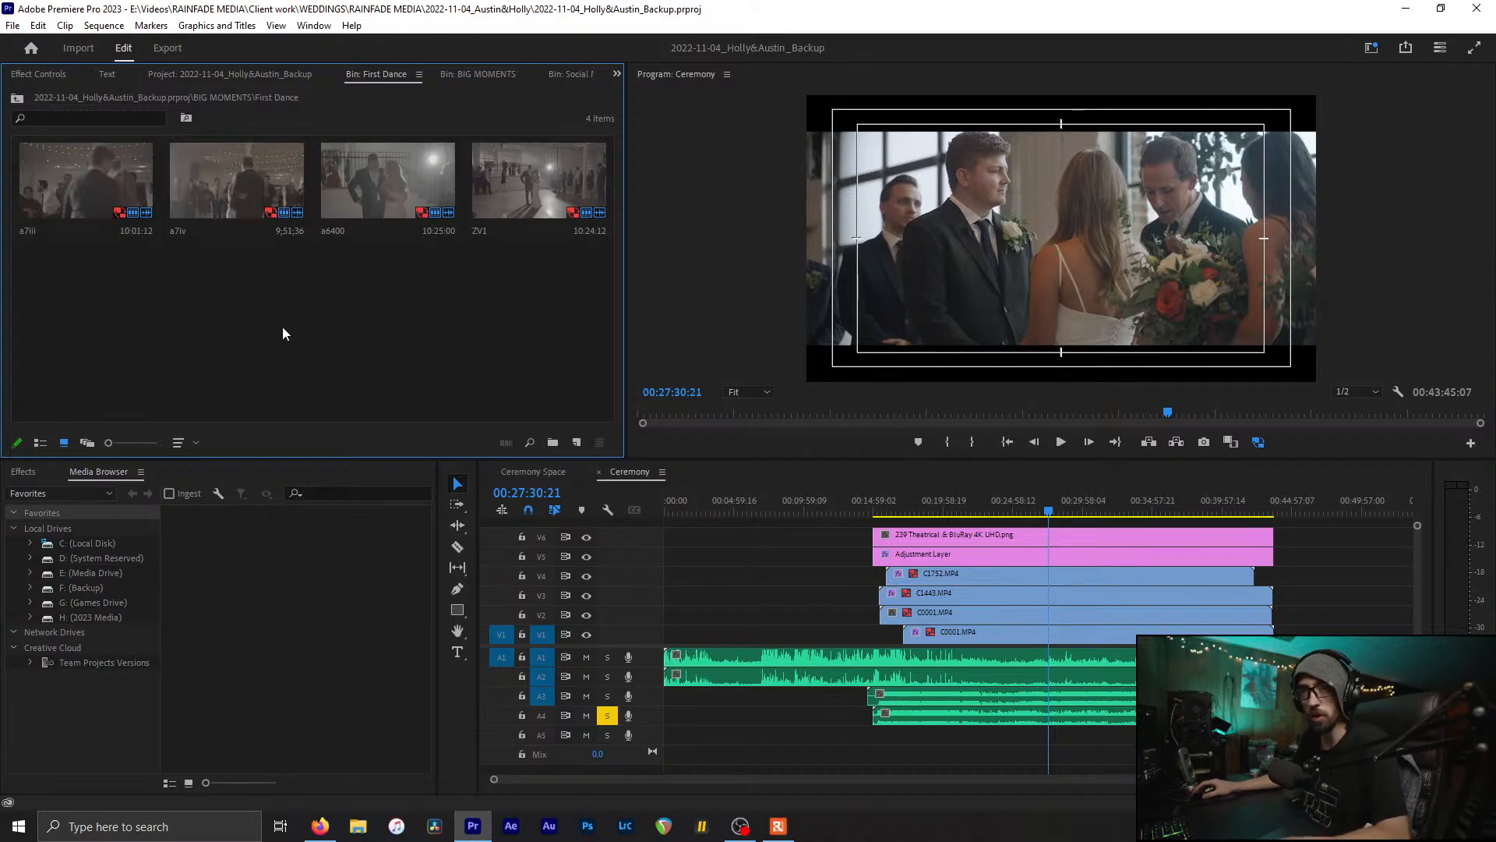
key("ctrl+w")
Step: Look through First Looks and its Dad and other first-look folders, then return to BIG MOMENTS
double_click(357, 178)
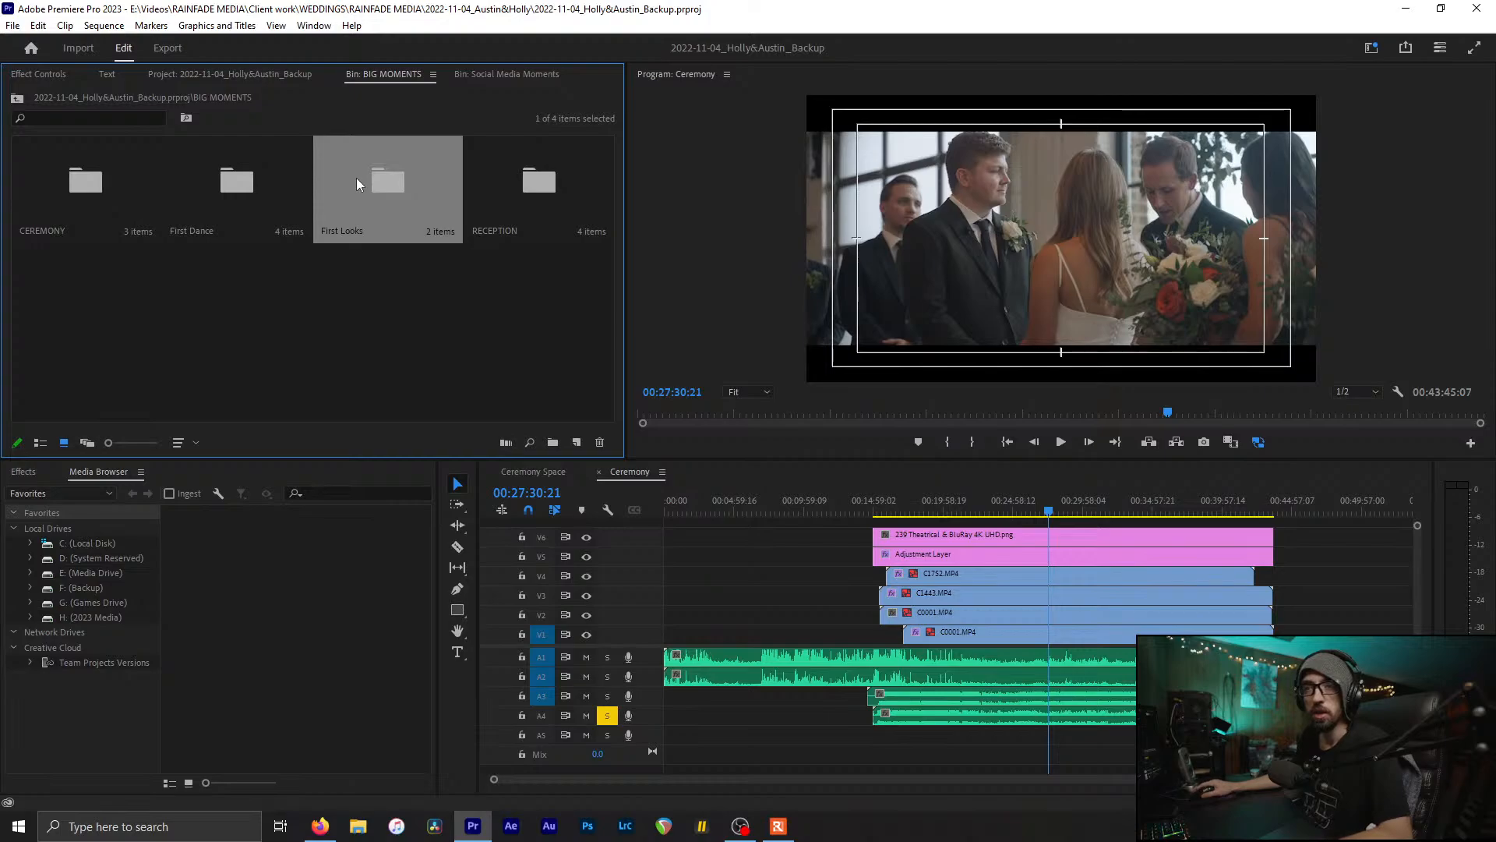
left_click(221, 181)
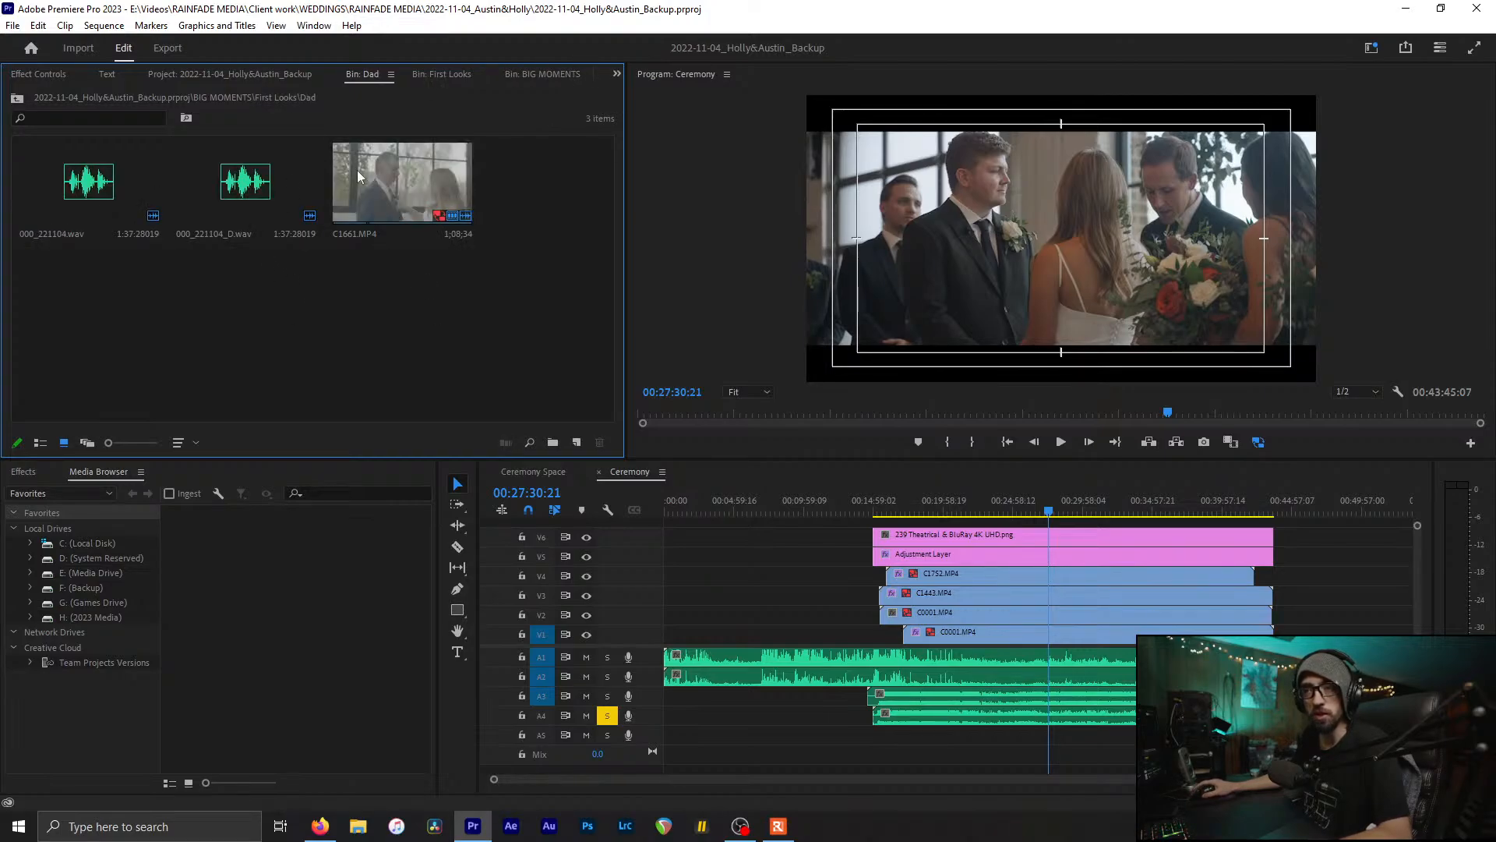
left_click(16, 97)
double_click(102, 175)
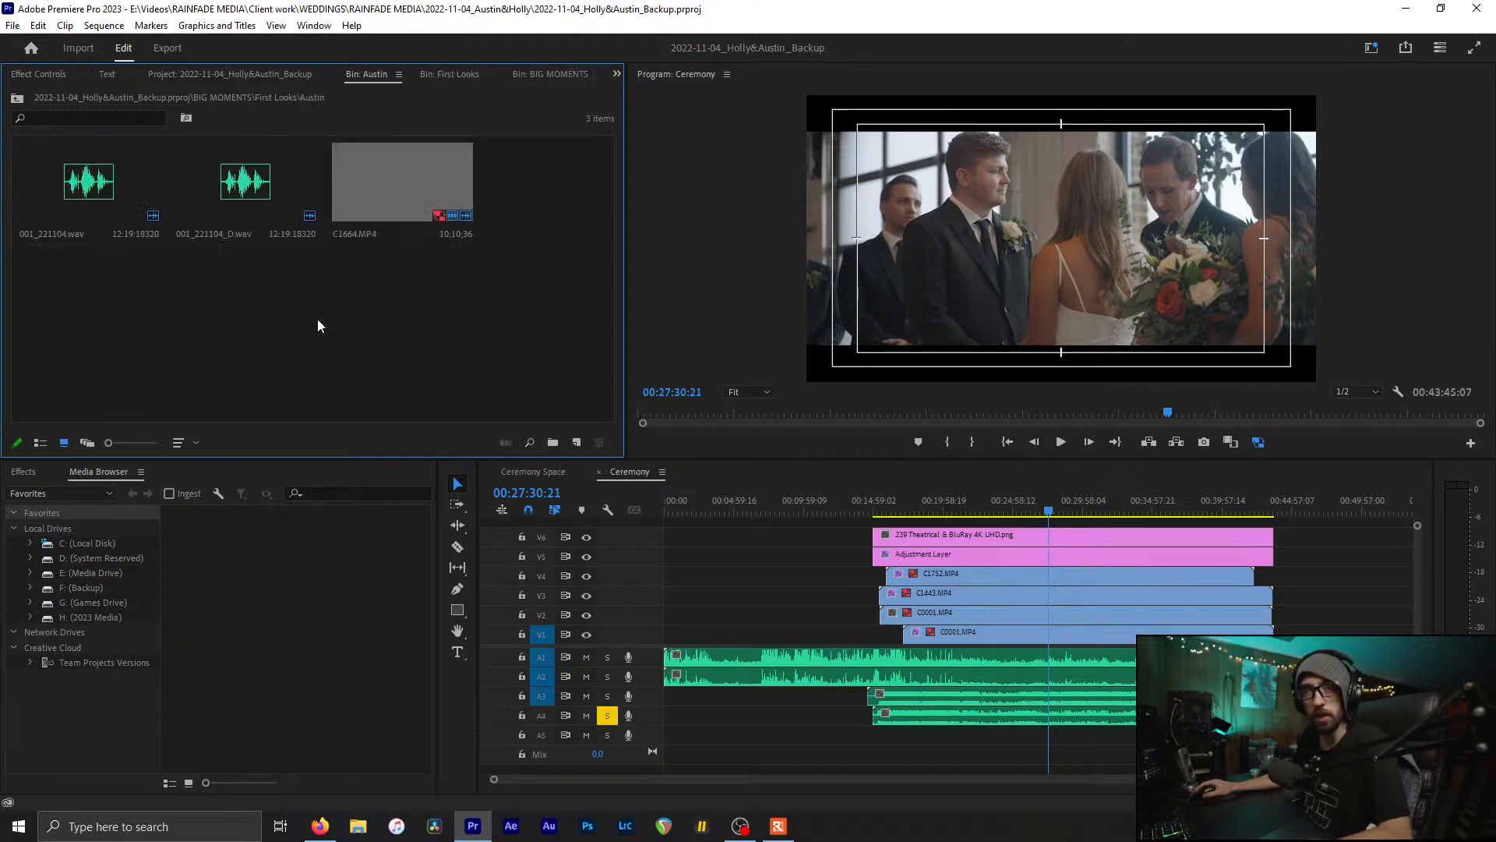
key("ctrl+w")
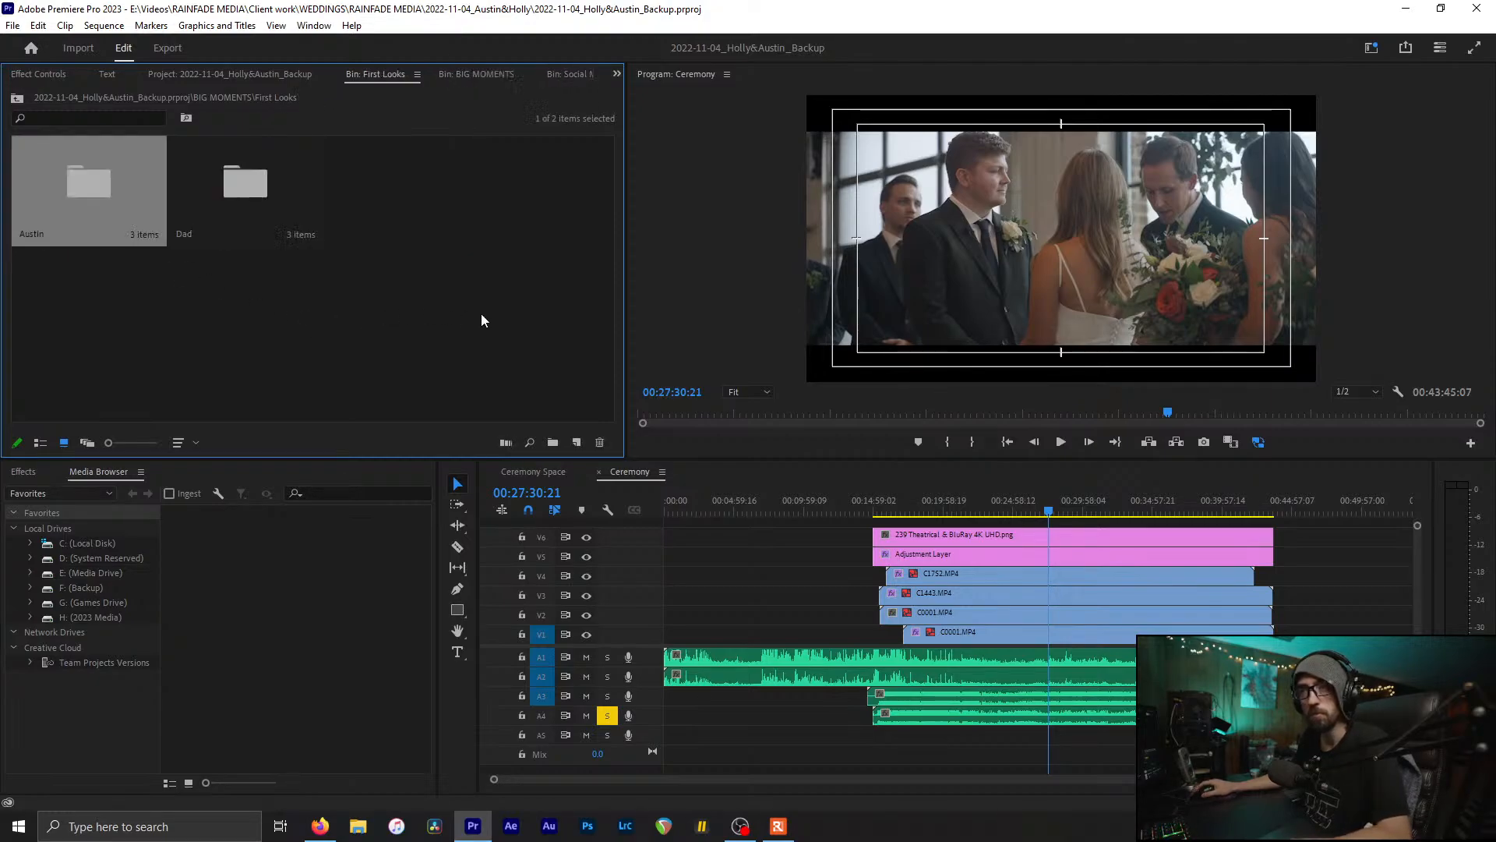
left_click(568, 193)
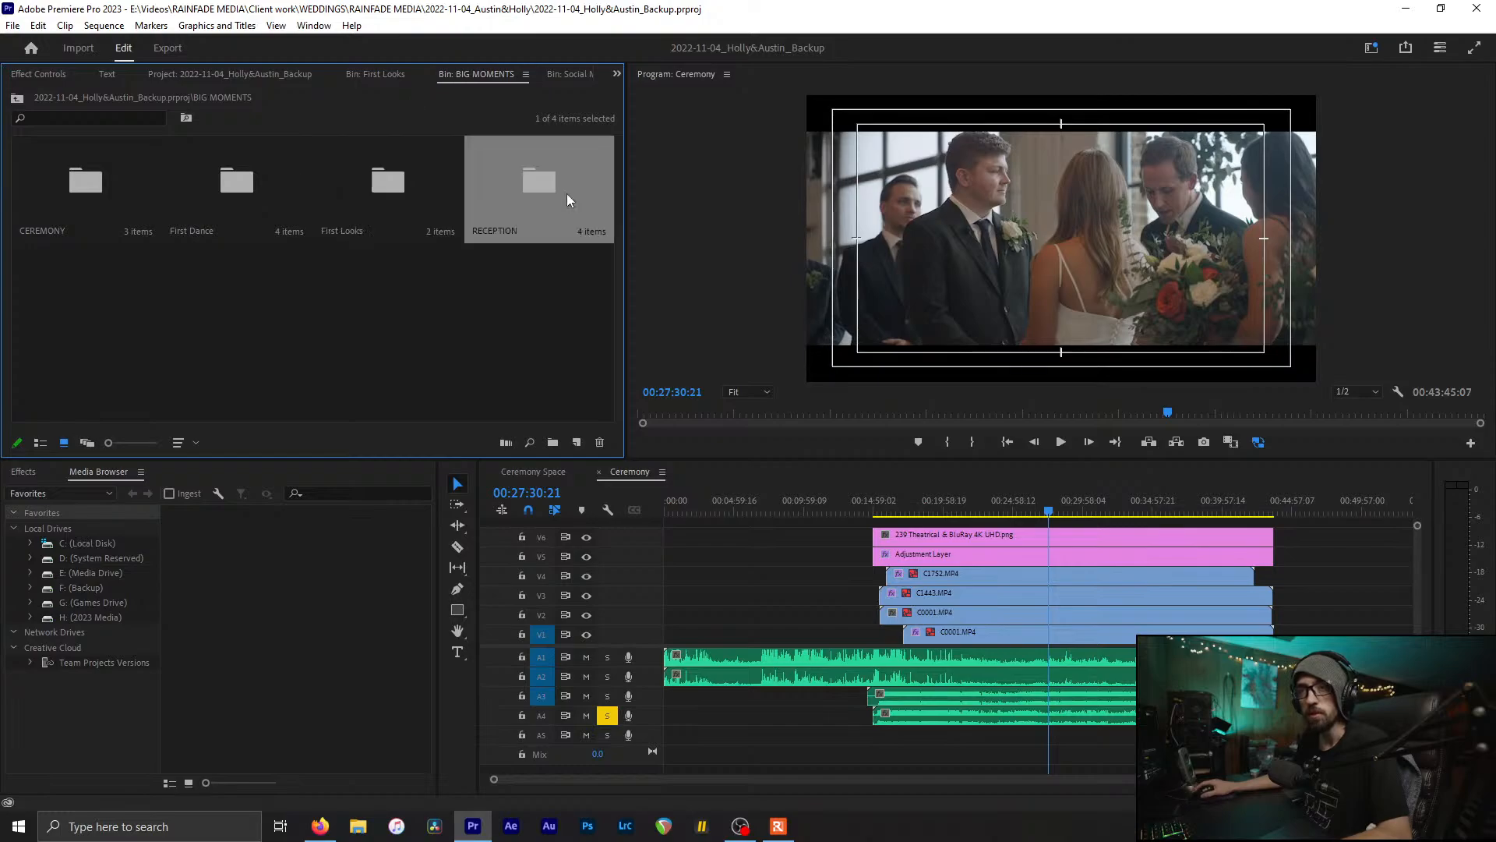
Step: Open Toasts from RECEPTION, close the Ceremony timeline, jump ten minutes in, and toggle V3 visibility
double_click(567, 200)
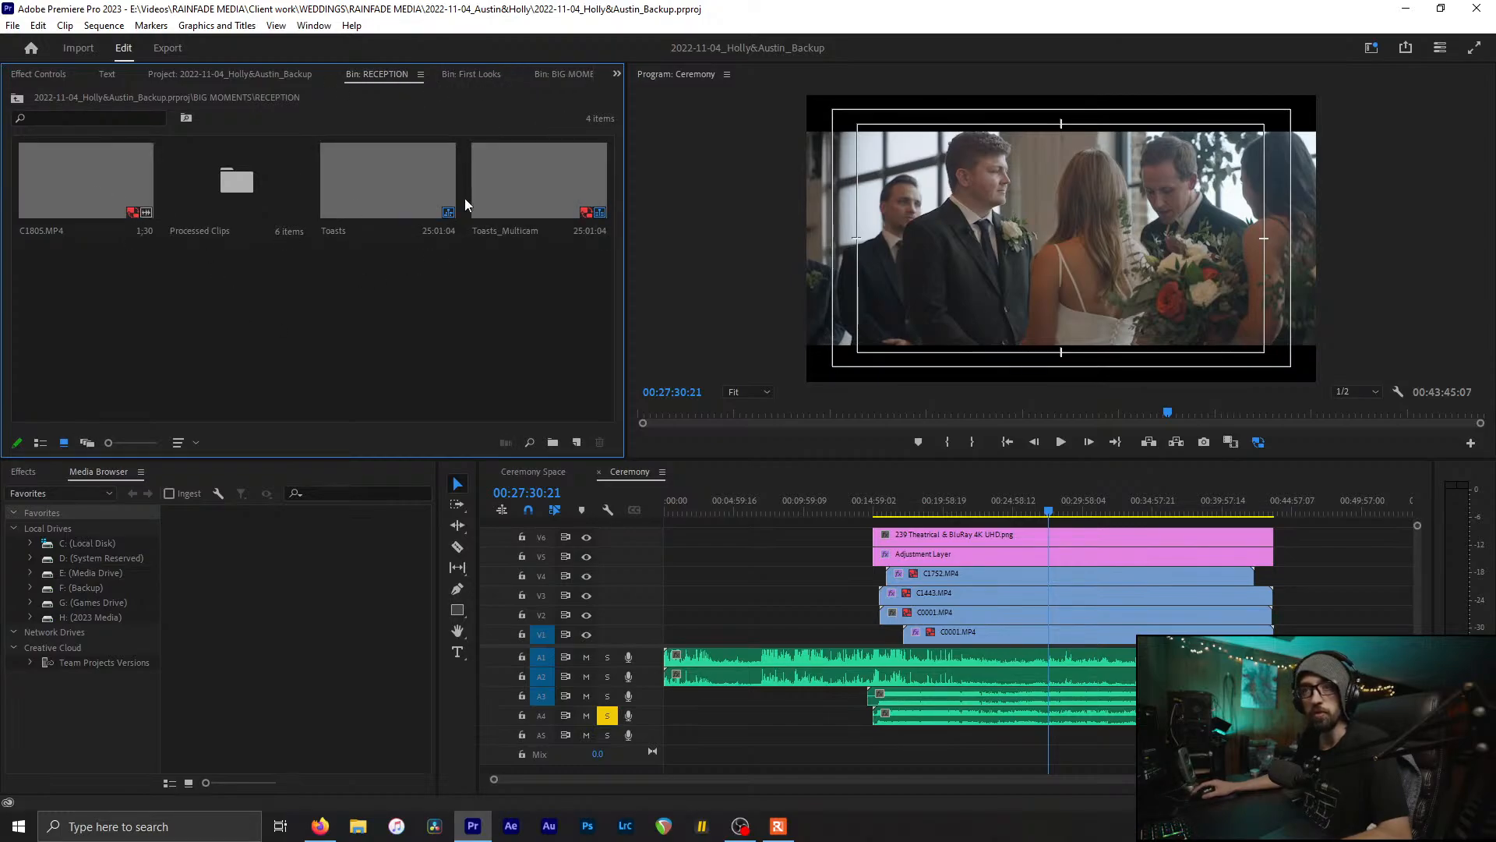
left_click(371, 184)
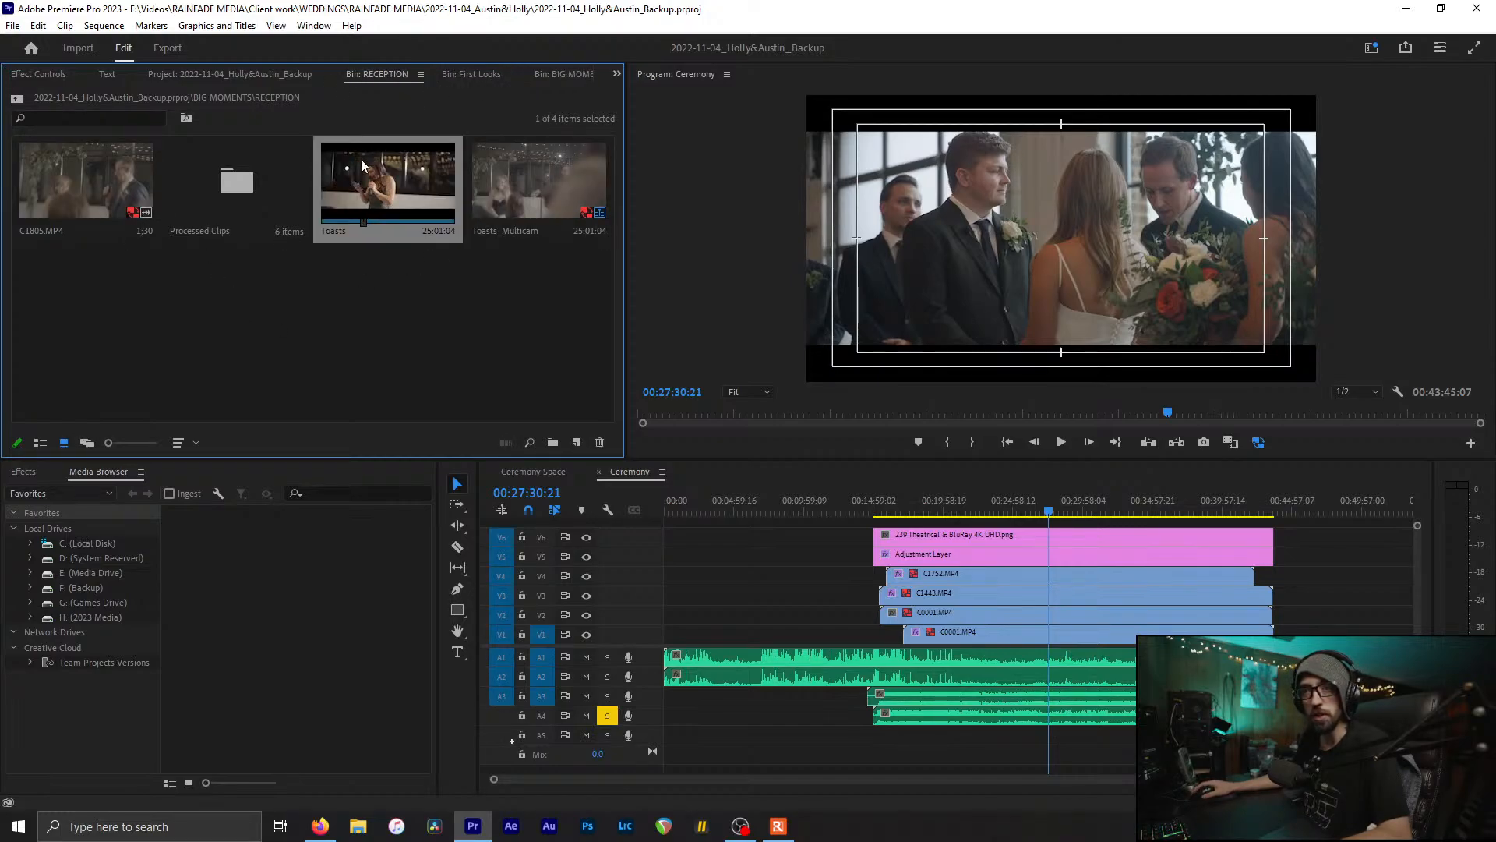
double_click(355, 180)
middle_click(649, 474)
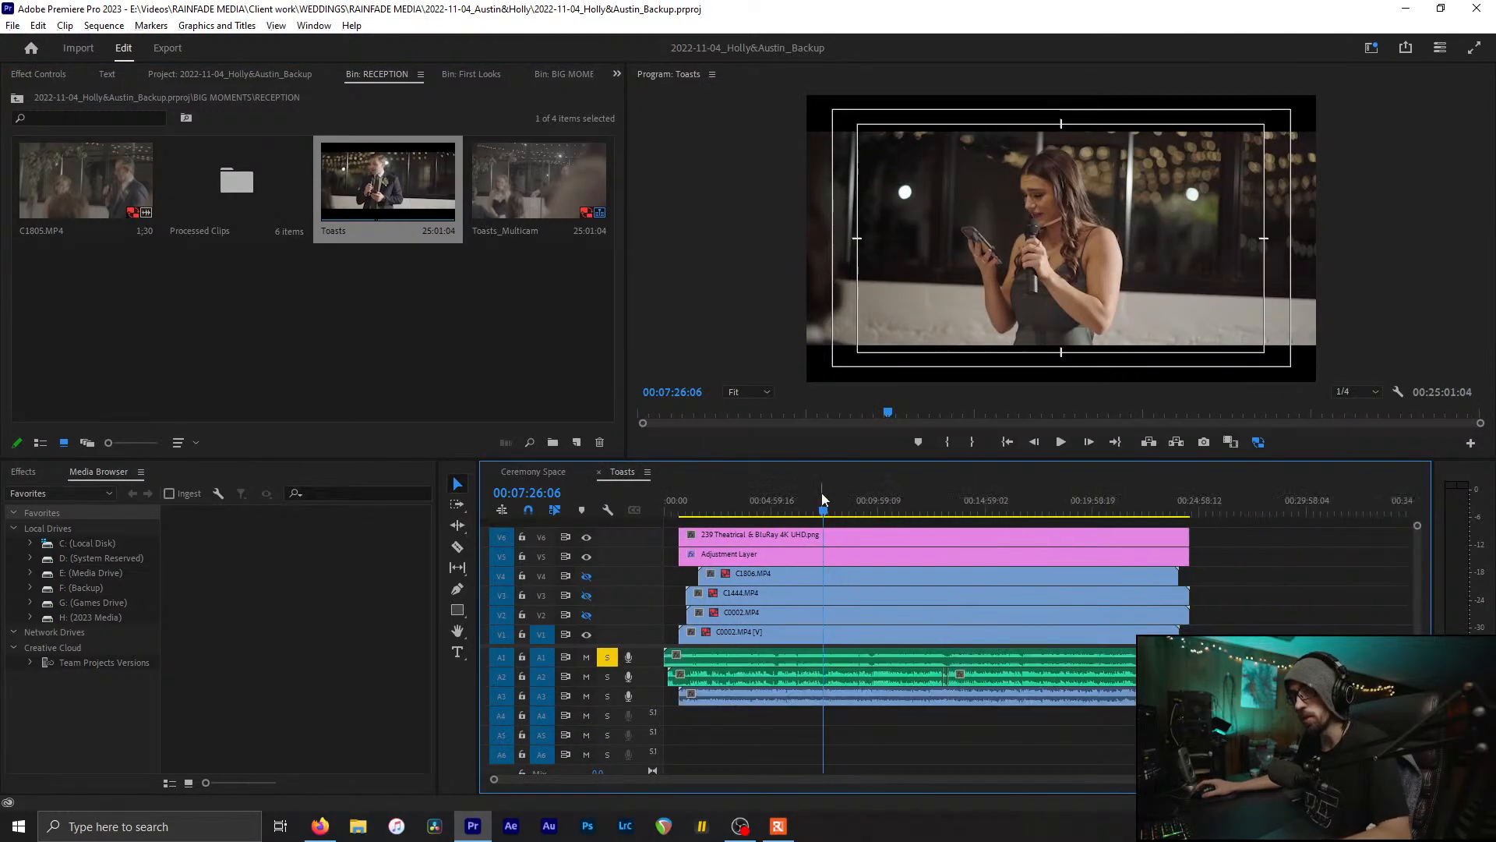
left_click(882, 507)
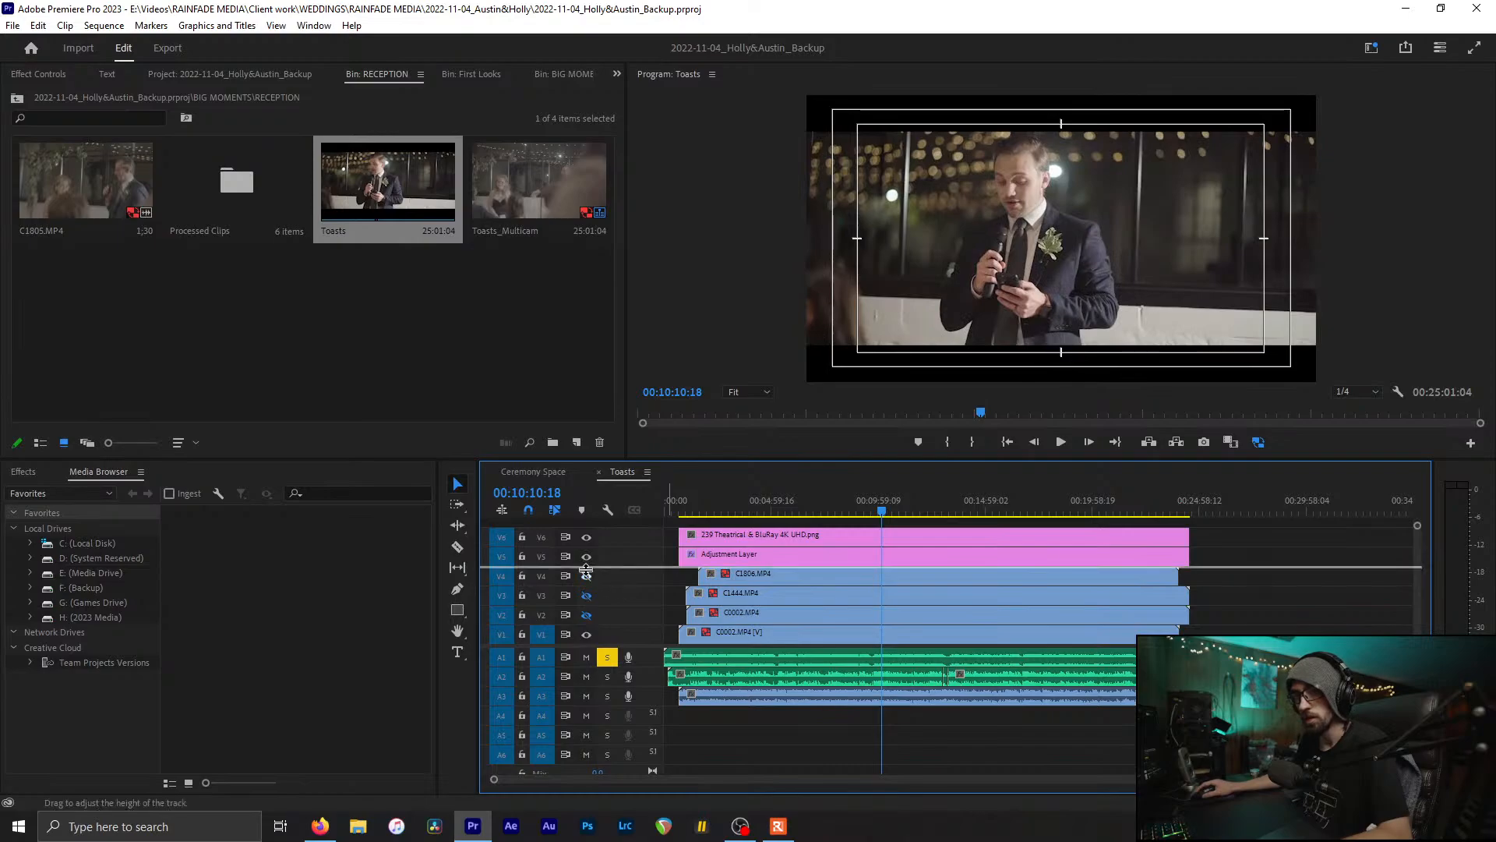
left_click(587, 595)
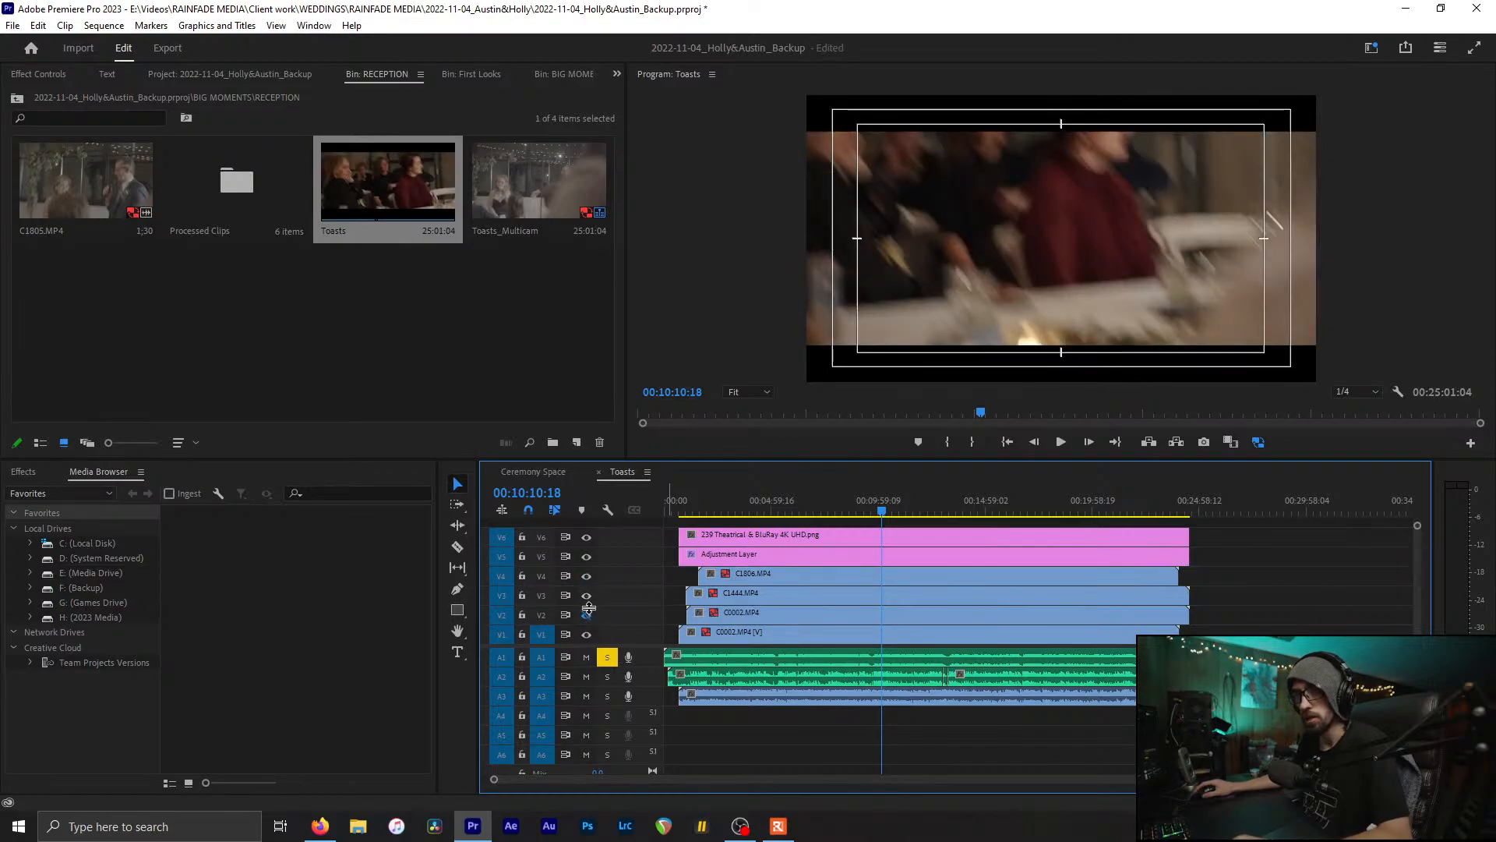
Step: Close the Toasts sequence and the RECEPTION, First Looks and BIG MOMENTS bins
left_click(598, 471)
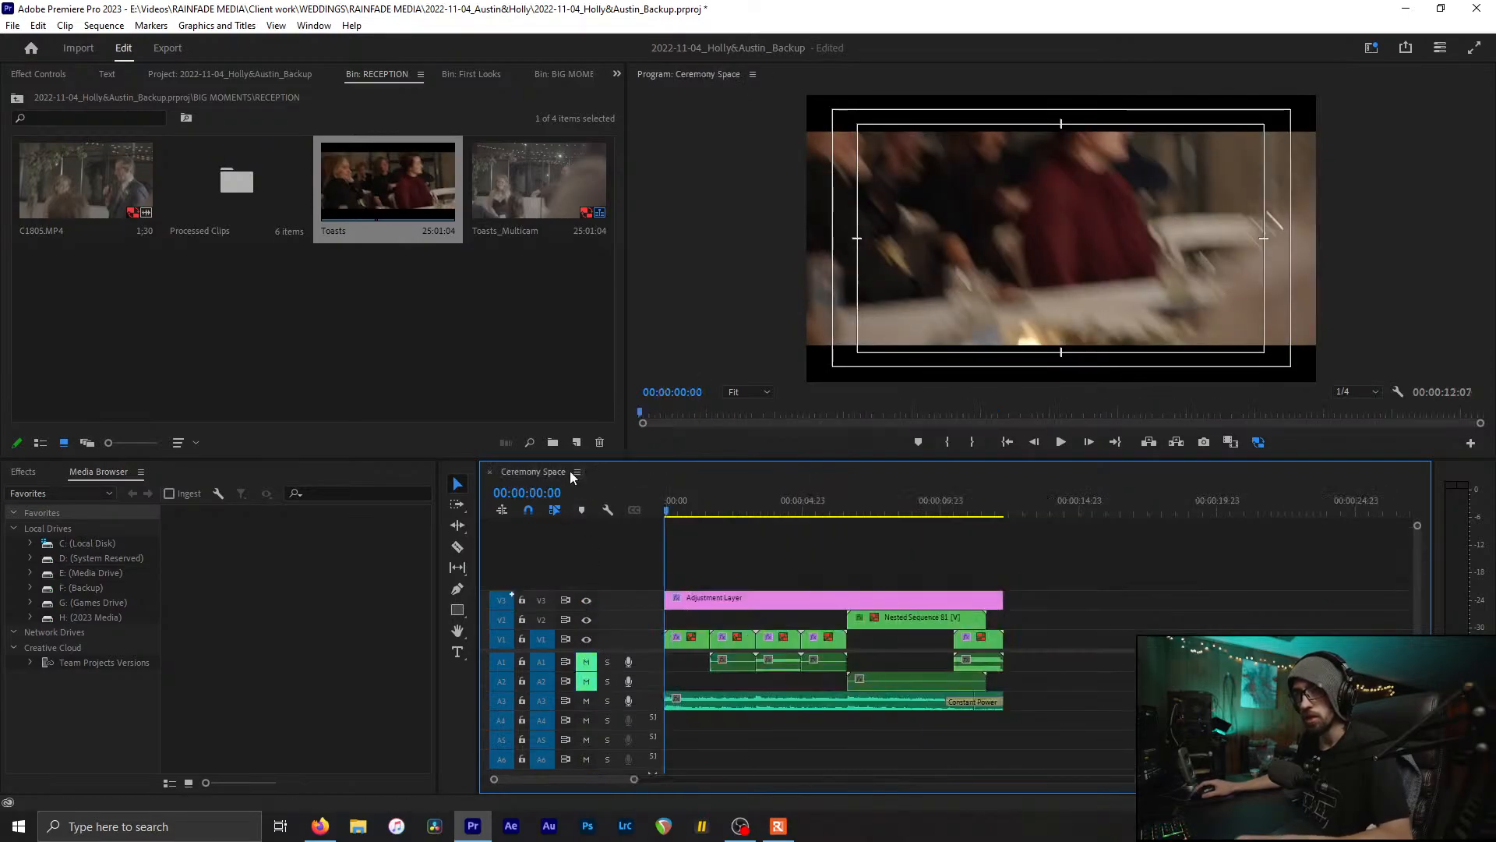
scroll(826, 572, "up", 2)
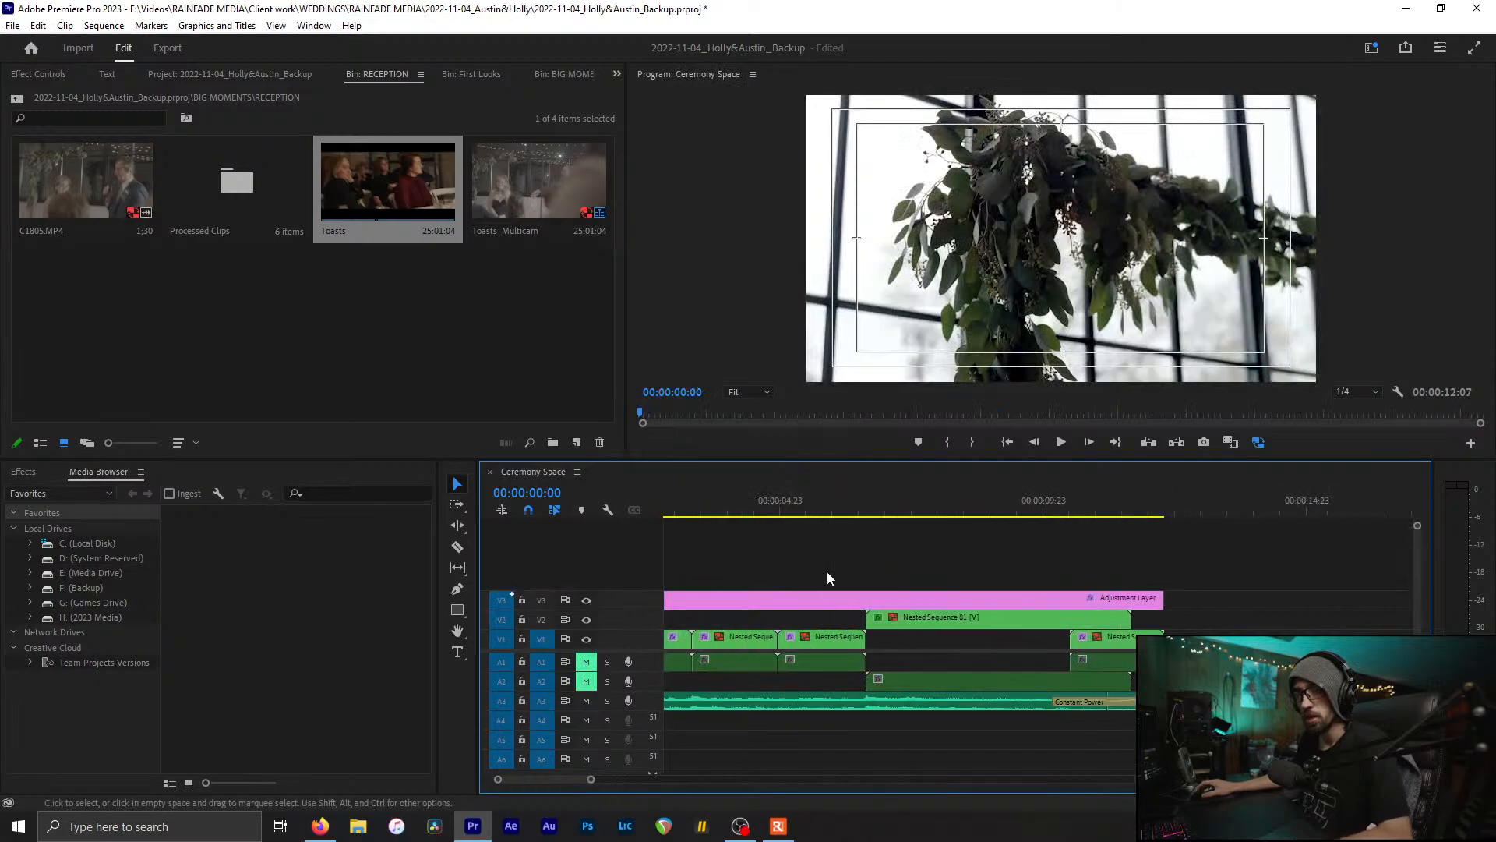
left_click(432, 283)
key("ctrl+w")
left_click(405, 248)
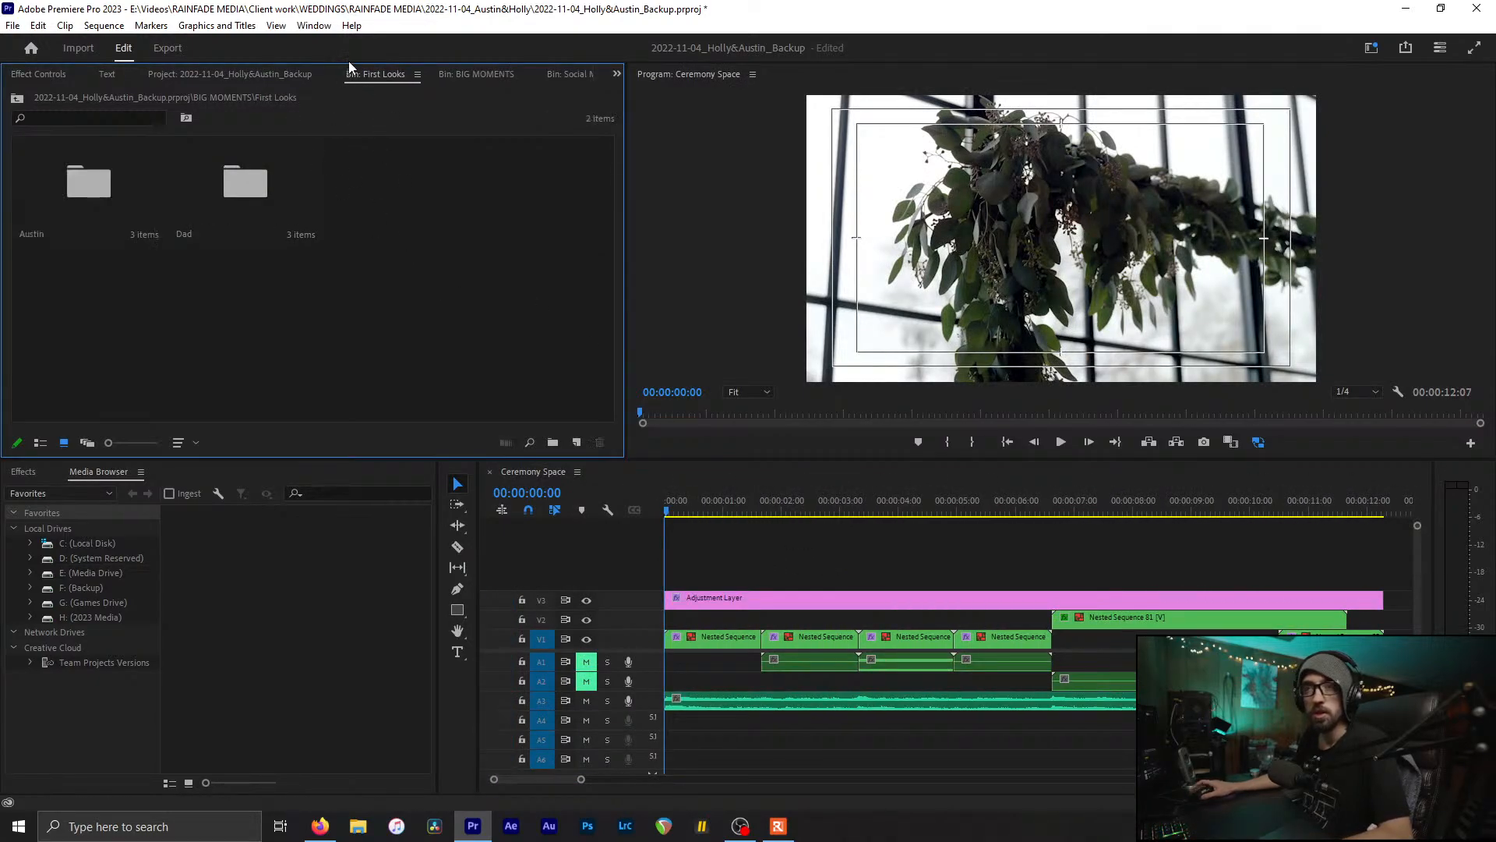
left_click(309, 73)
left_click(368, 82)
key("ctrl+w")
left_click(309, 73)
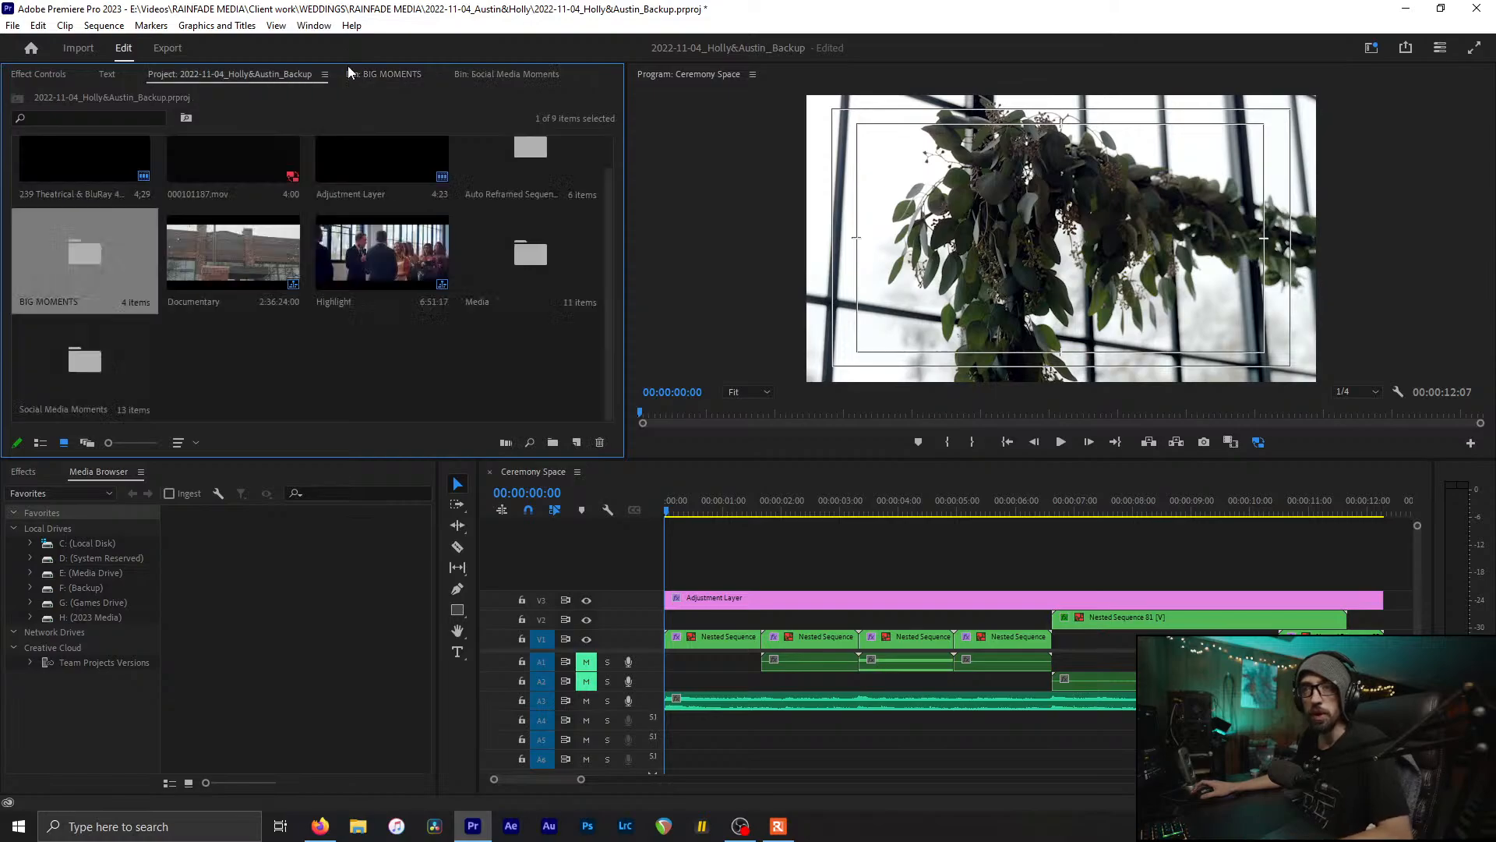
left_click(370, 74)
key("ctrl+w")
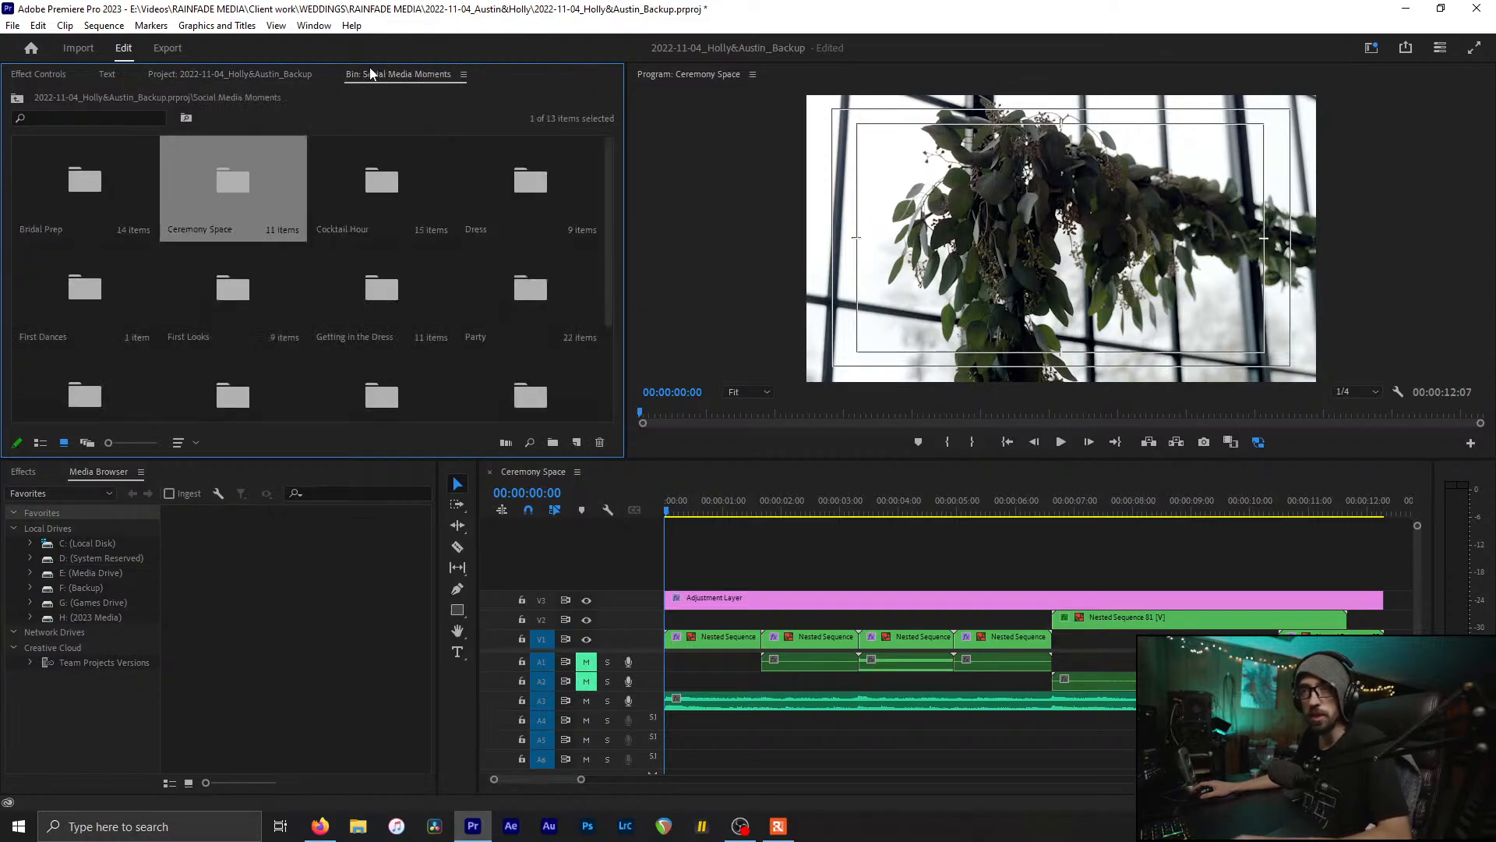
left_click(273, 71)
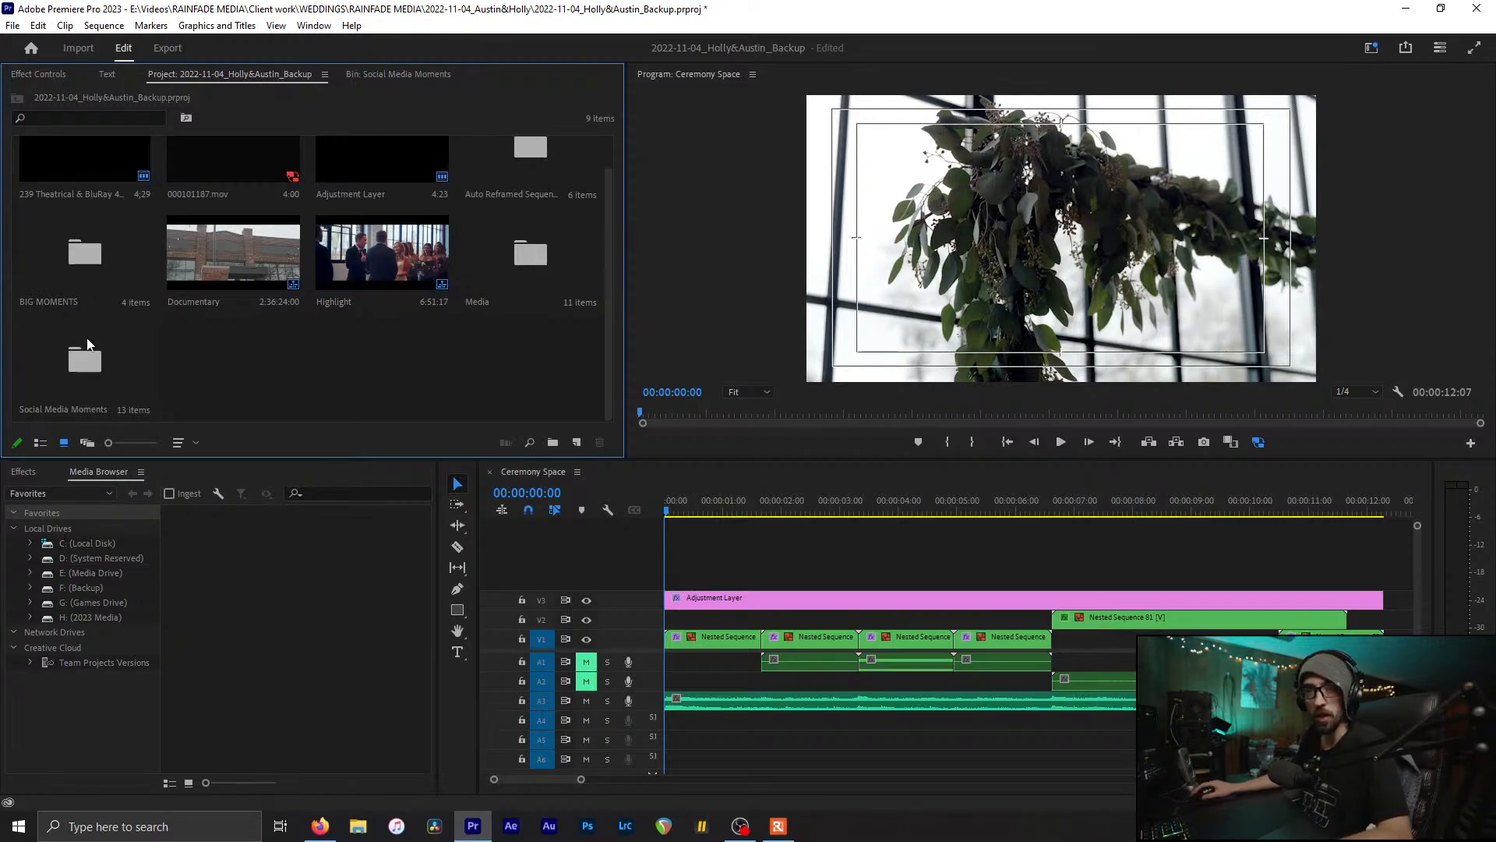
Step: Switch to the Social Media Moments bin, set the playhead to 00:00:06:15, and save the project
left_click(76, 367)
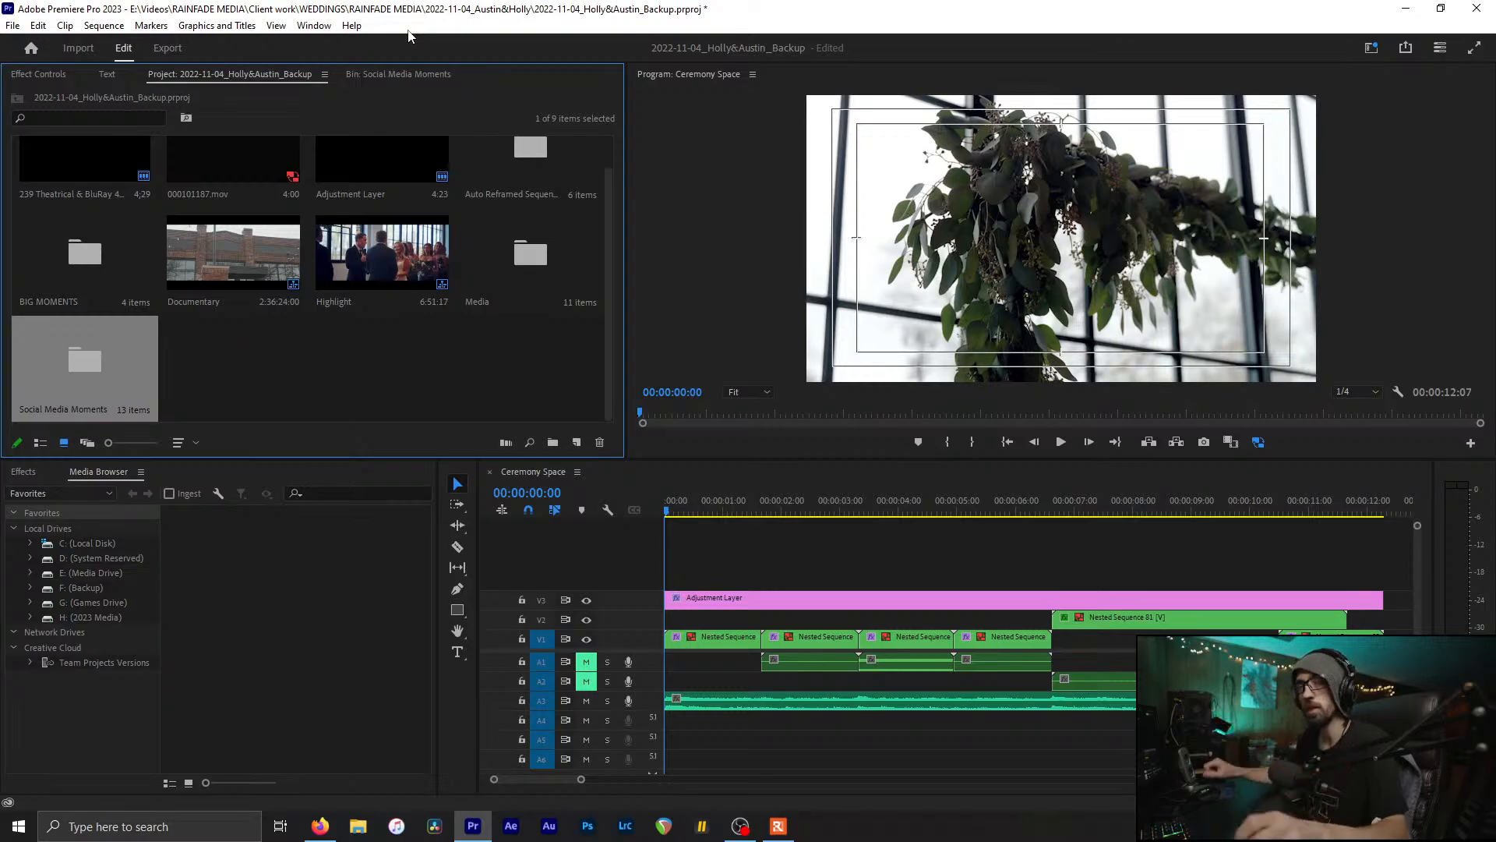
left_click(389, 73)
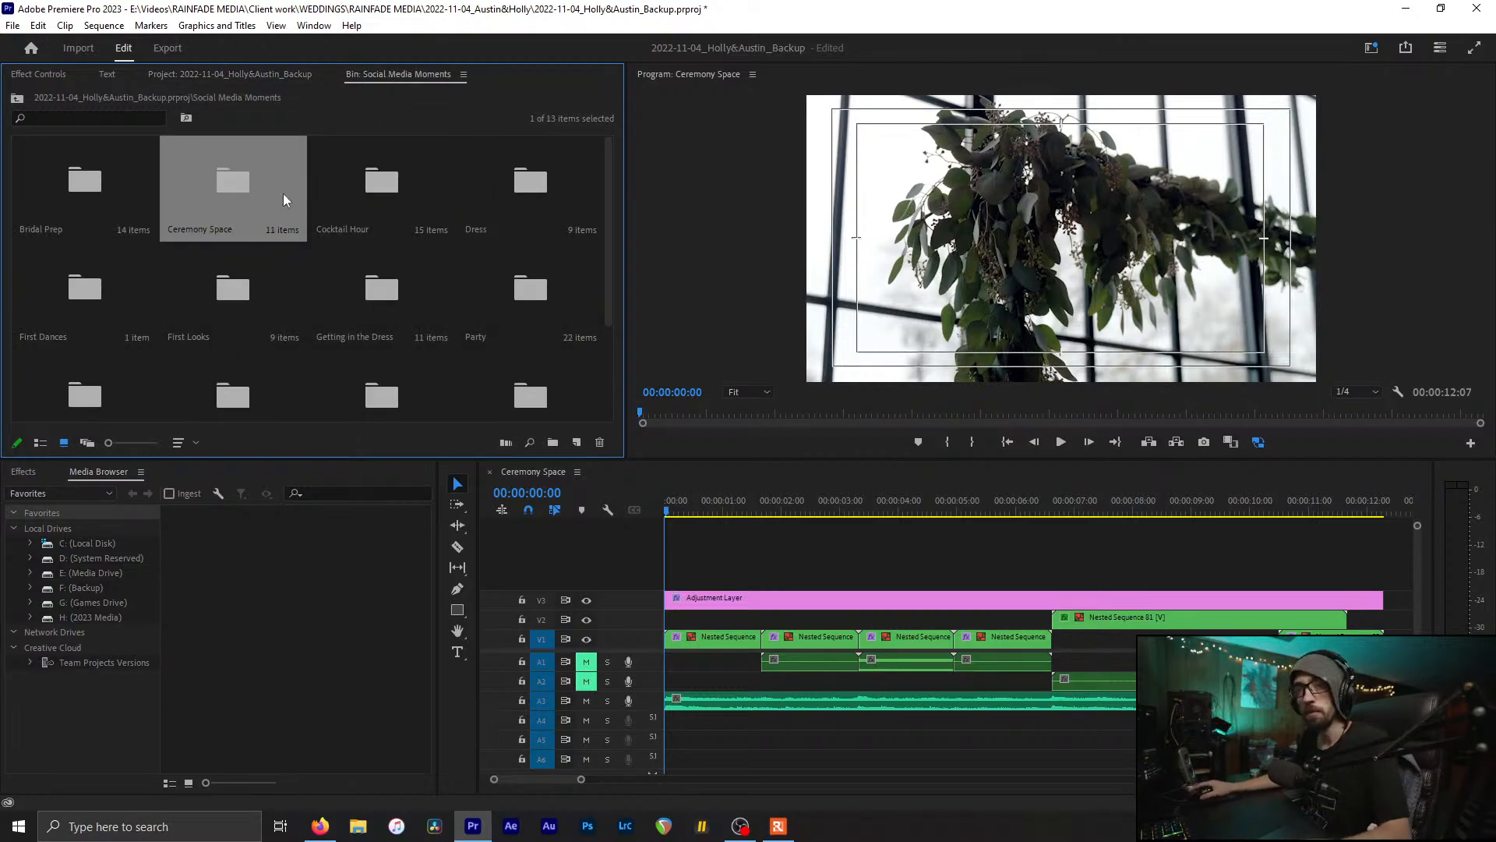
left_click(1052, 507)
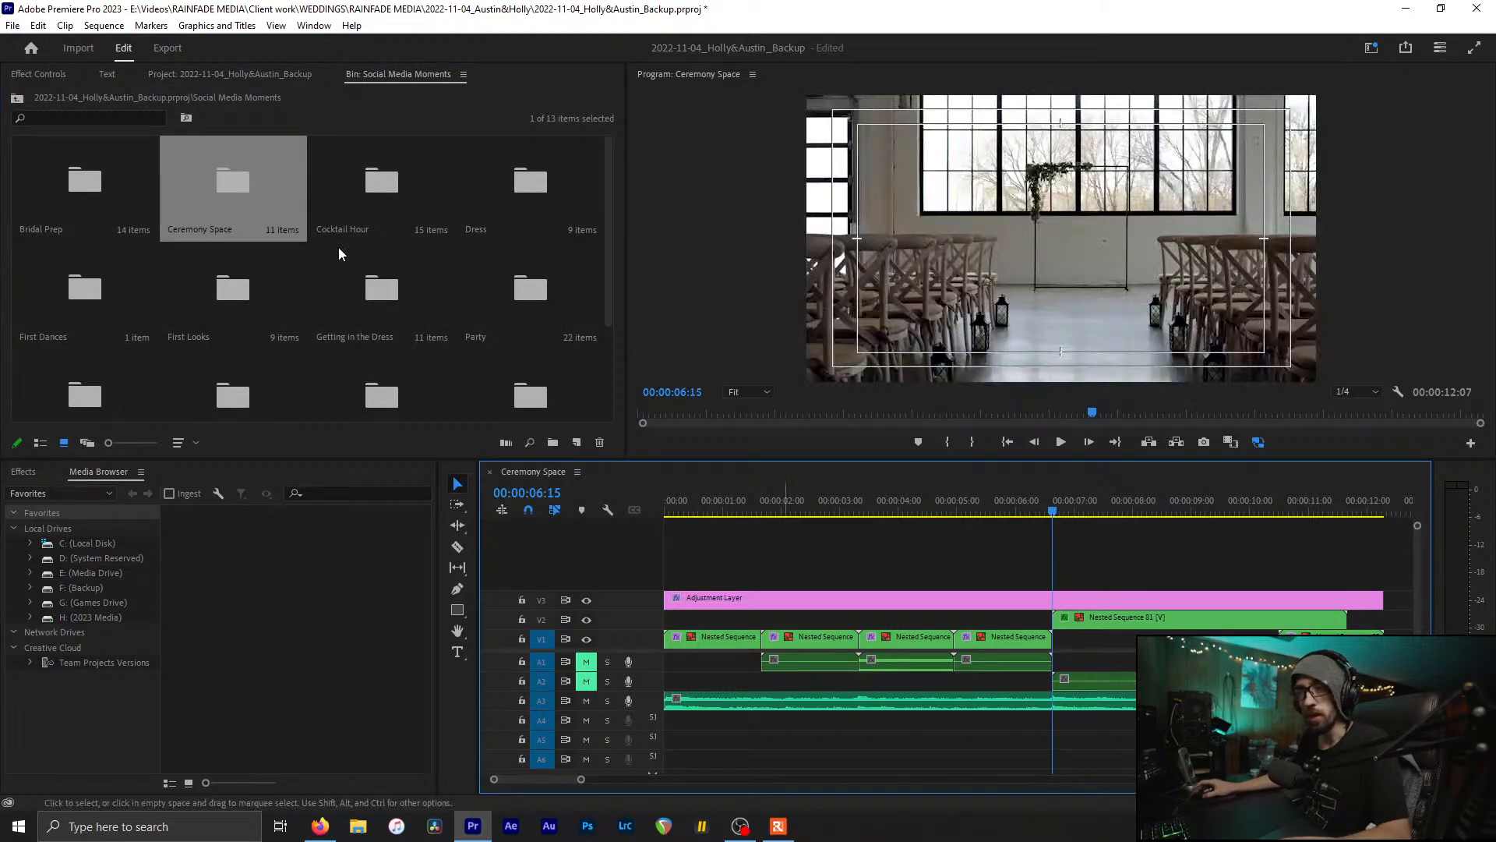
key("minus")
key("ctrl+s")
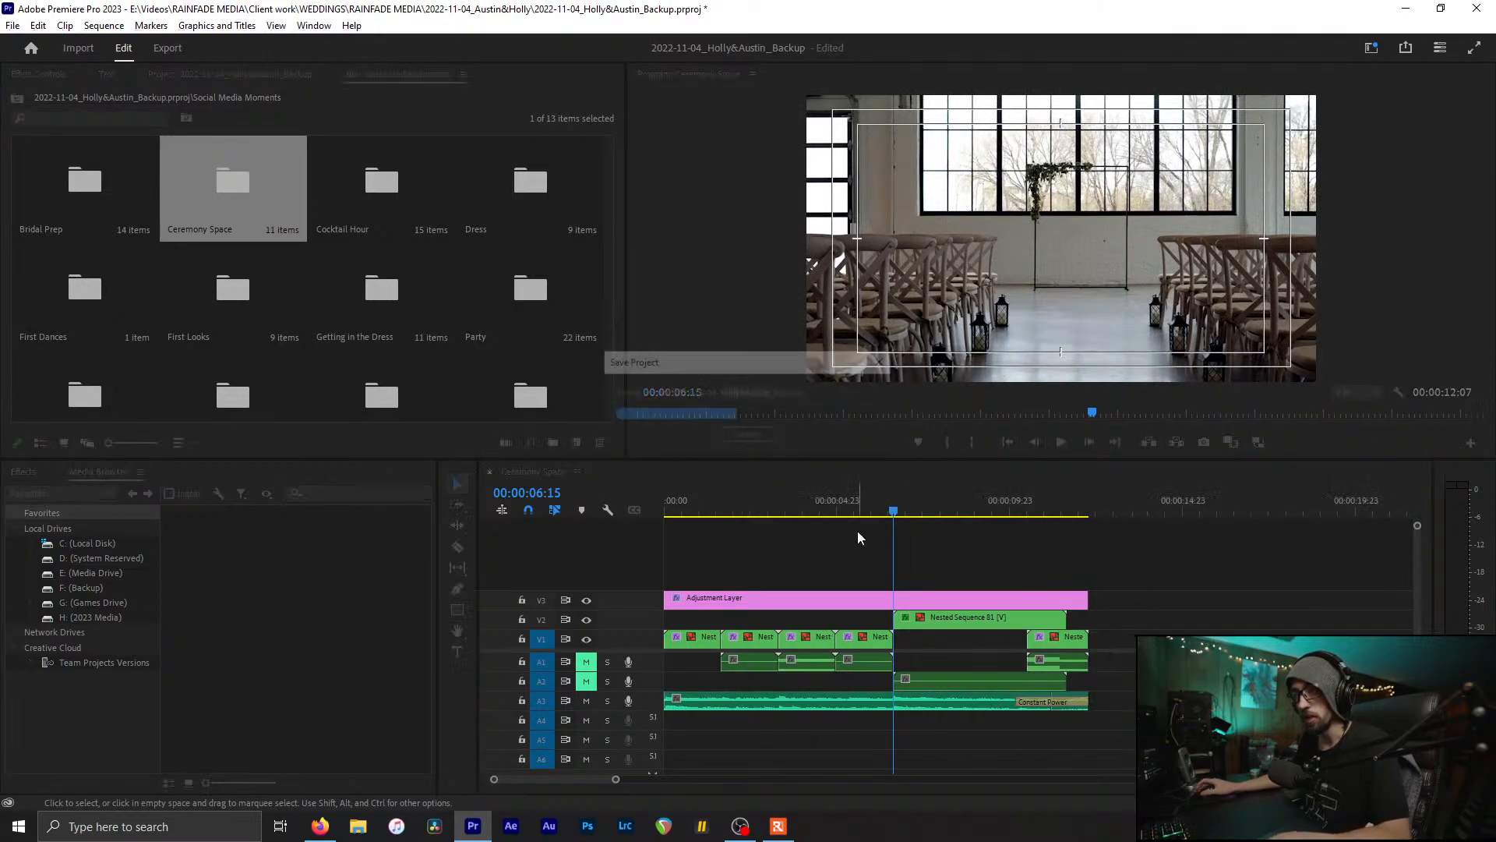
key("equal")
key("equal")
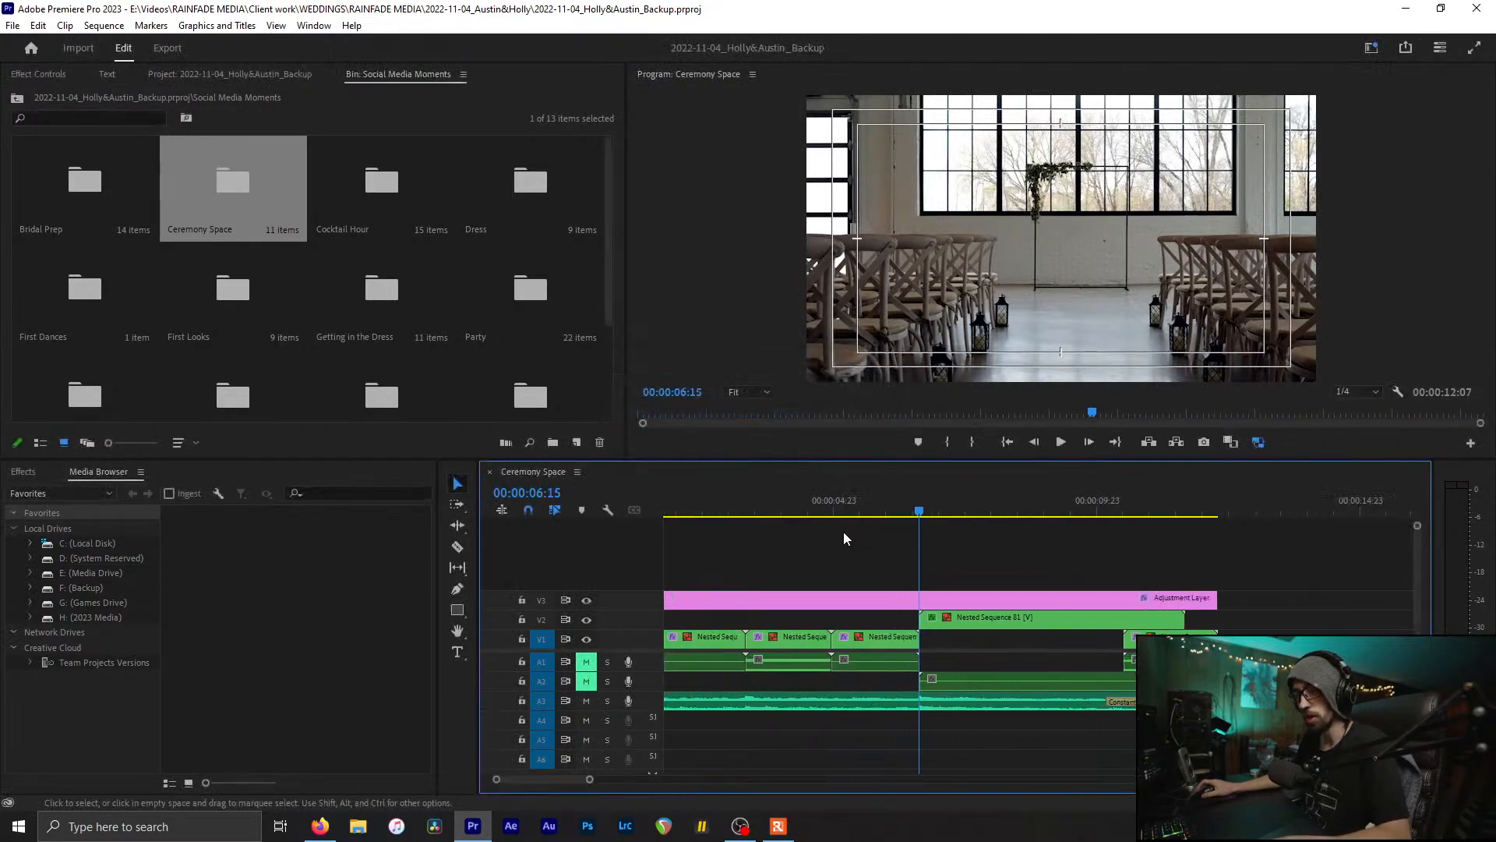
Step: Open the Bridal Prep bin to look at its clips, then close it
left_click(78, 219)
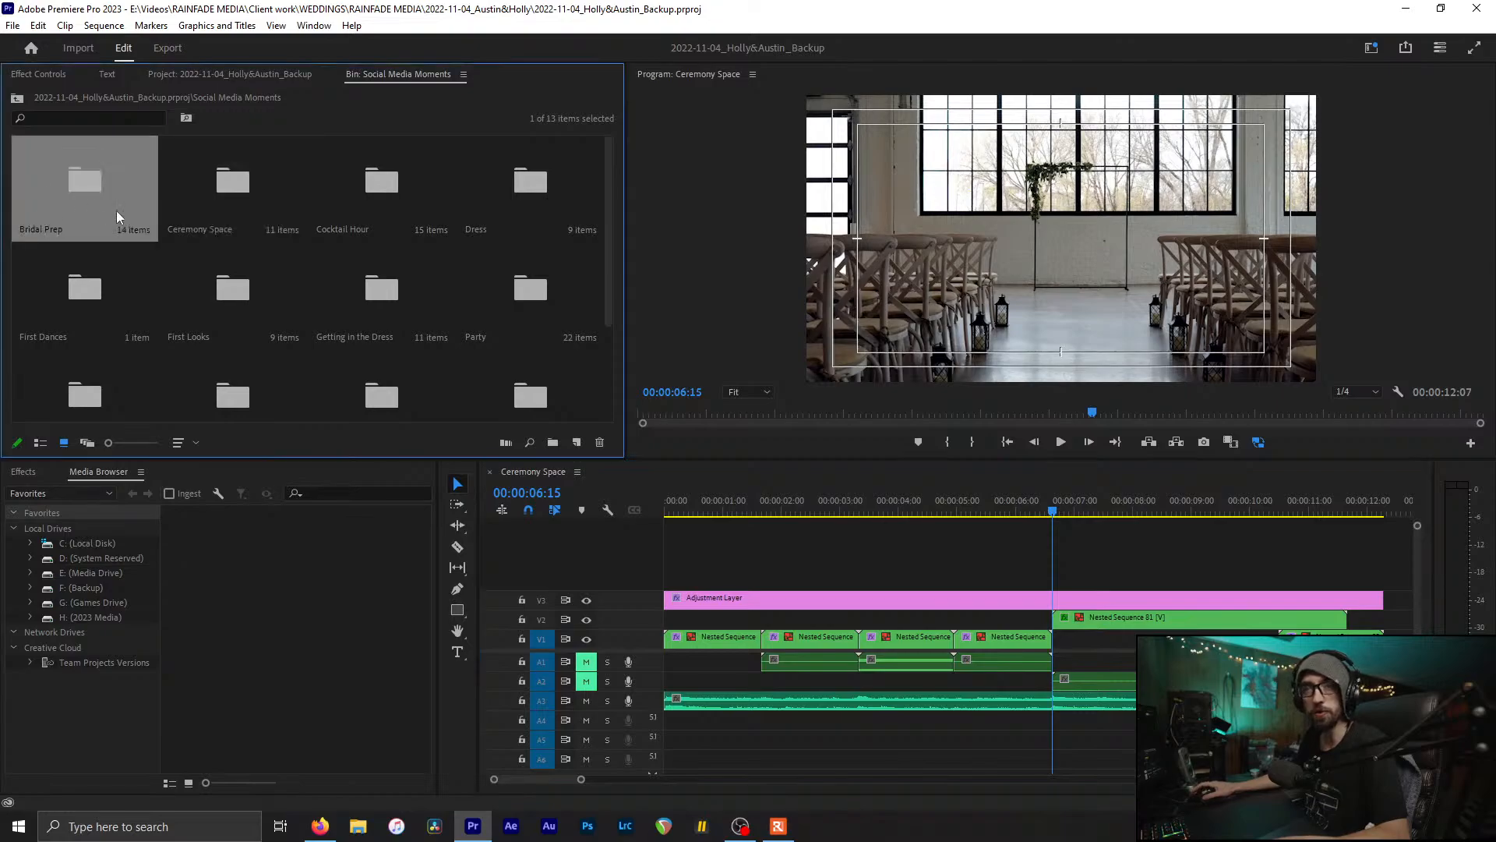
left_click(261, 190)
left_click(311, 192)
left_click(365, 194)
left_click(61, 189)
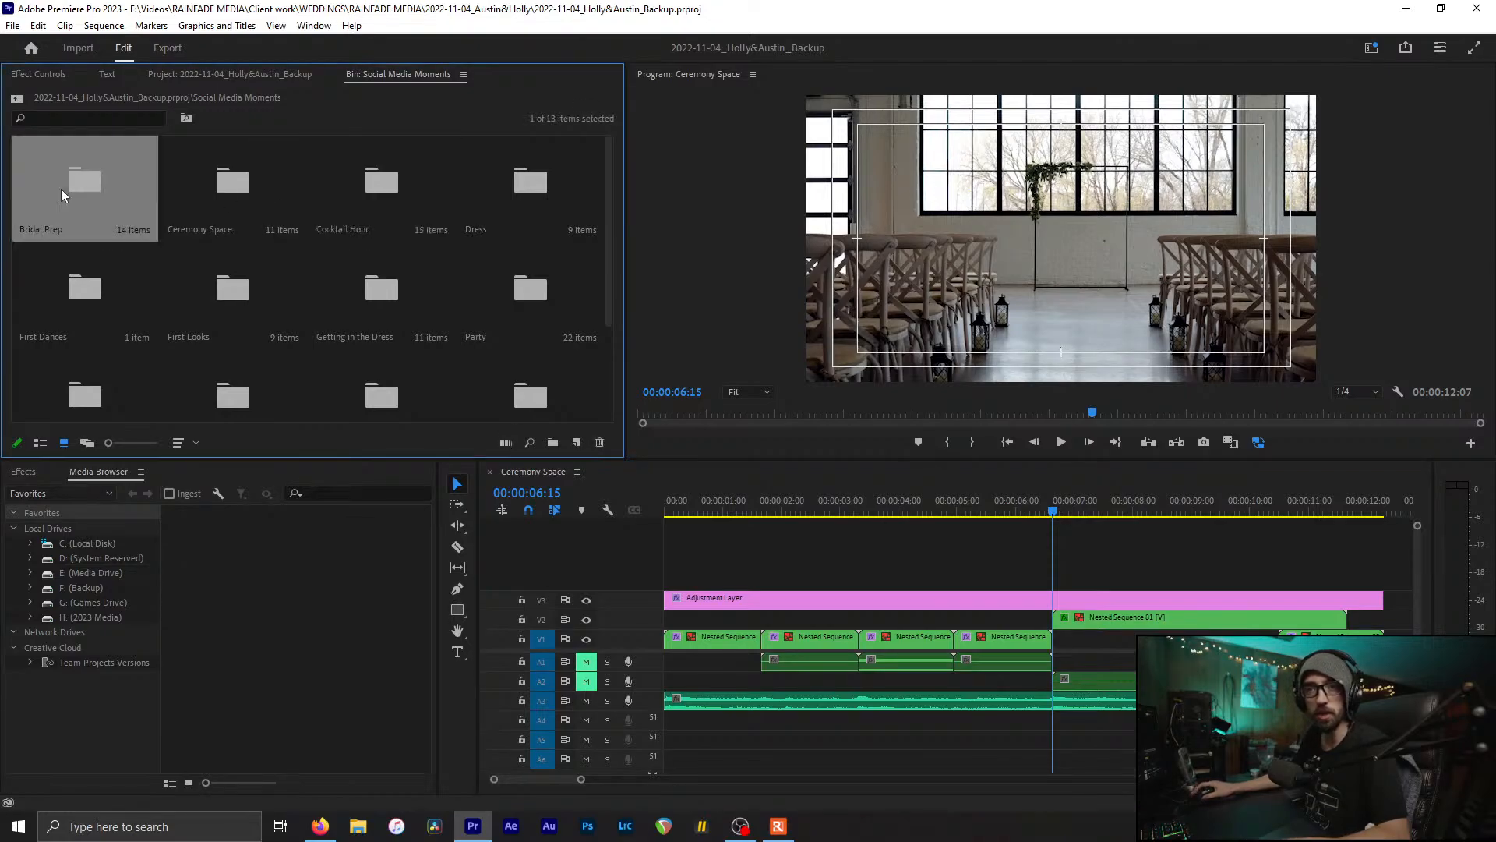
double_click(142, 208)
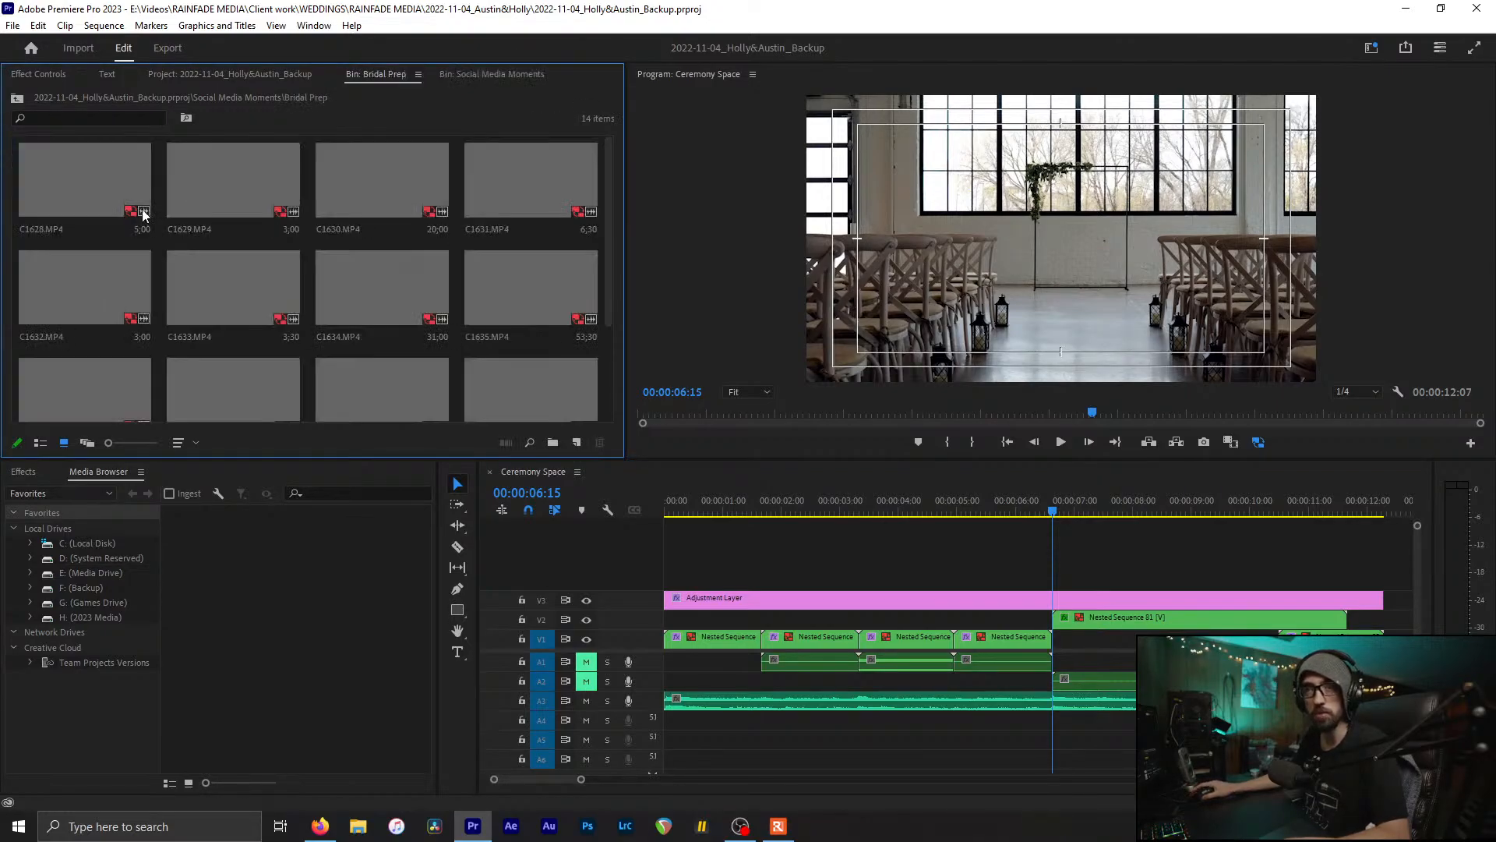
scroll(157, 197, "down", 3)
scroll(156, 197, "up", 3)
key("ctrl+w")
Step: Open the Ceremony Space bin and select the Ceremony Space sequence
left_click(270, 178)
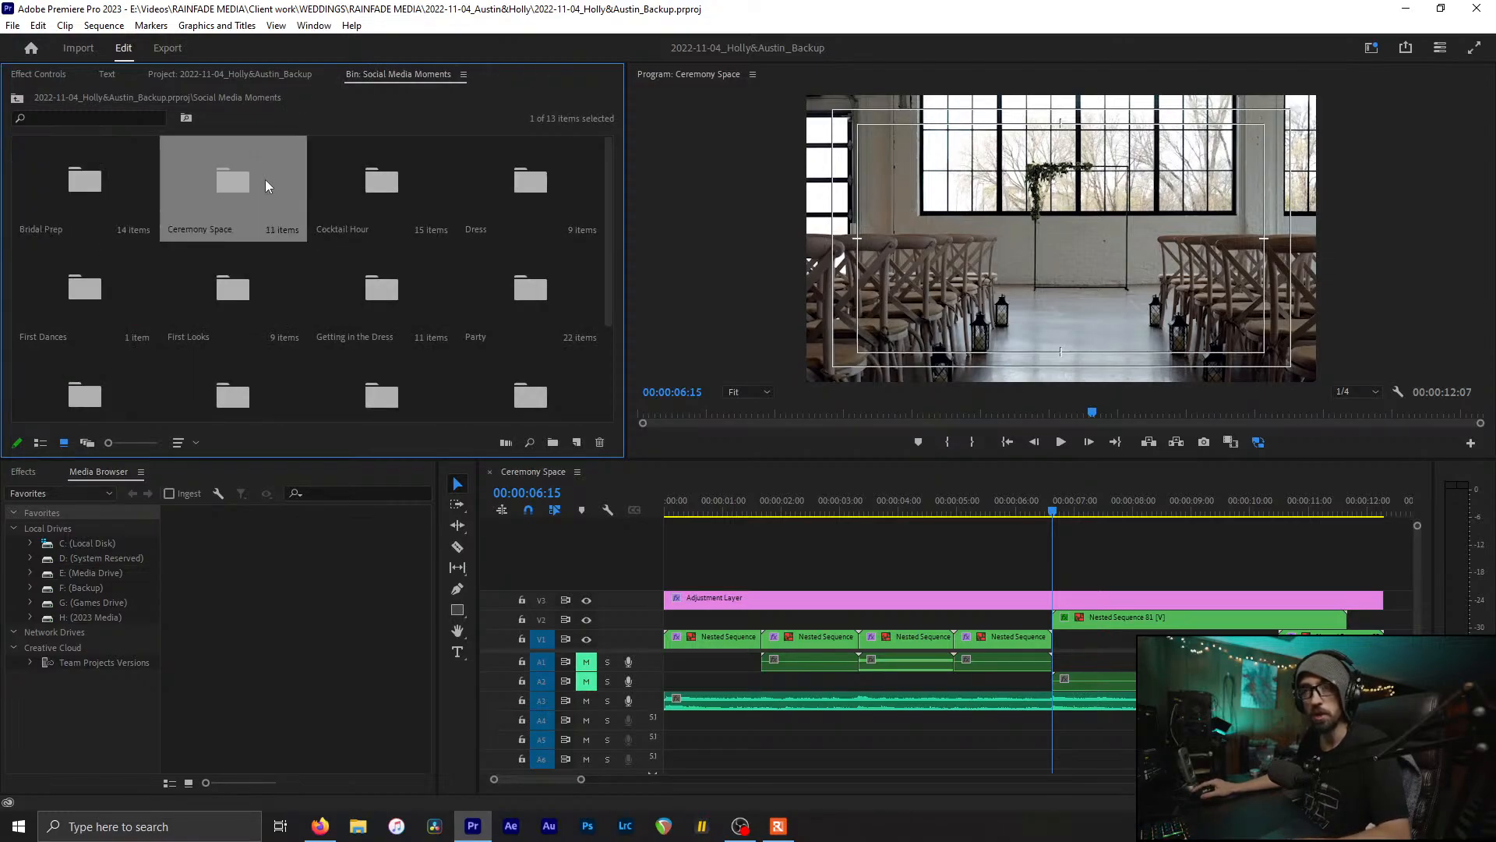
double_click(175, 212)
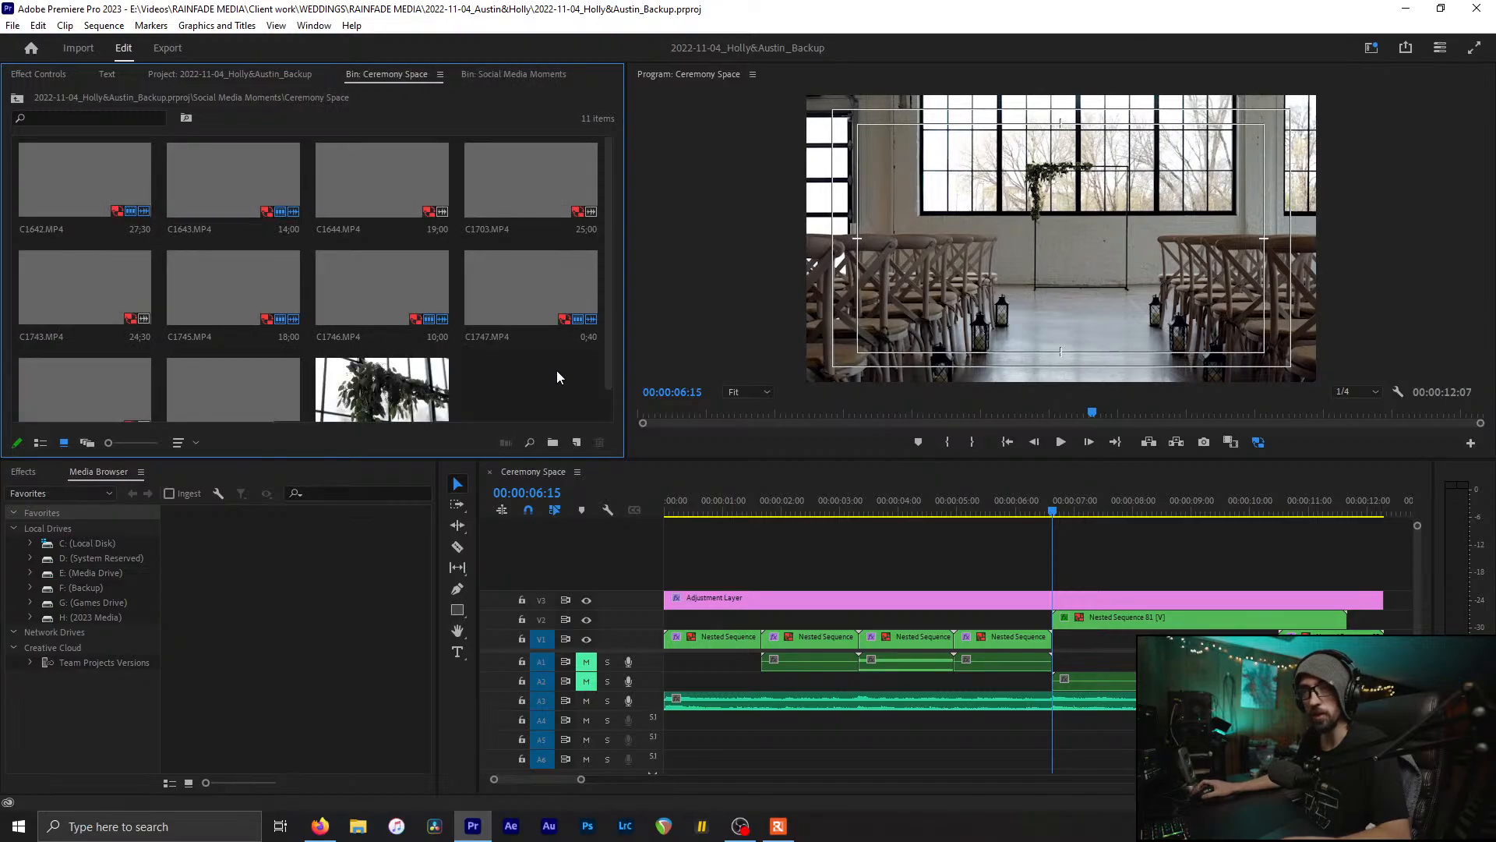
scroll(382, 357, "down", 1)
left_click(374, 343)
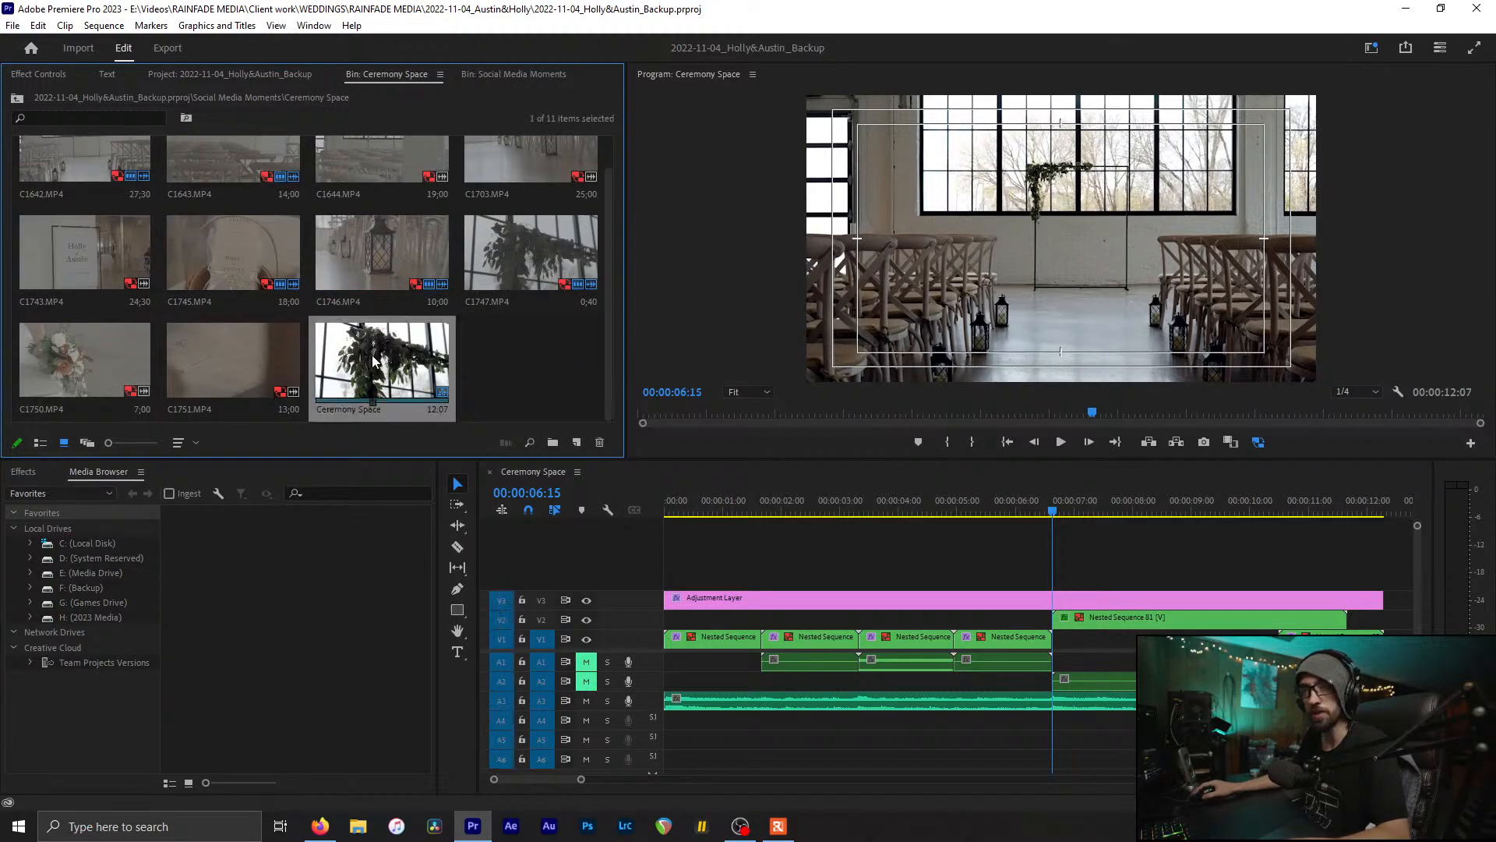
left_click(354, 351)
Step: Play Ceremony Space from the start, stopping at 00:00:02:08, then close the Ceremony Space bin
left_click(848, 558)
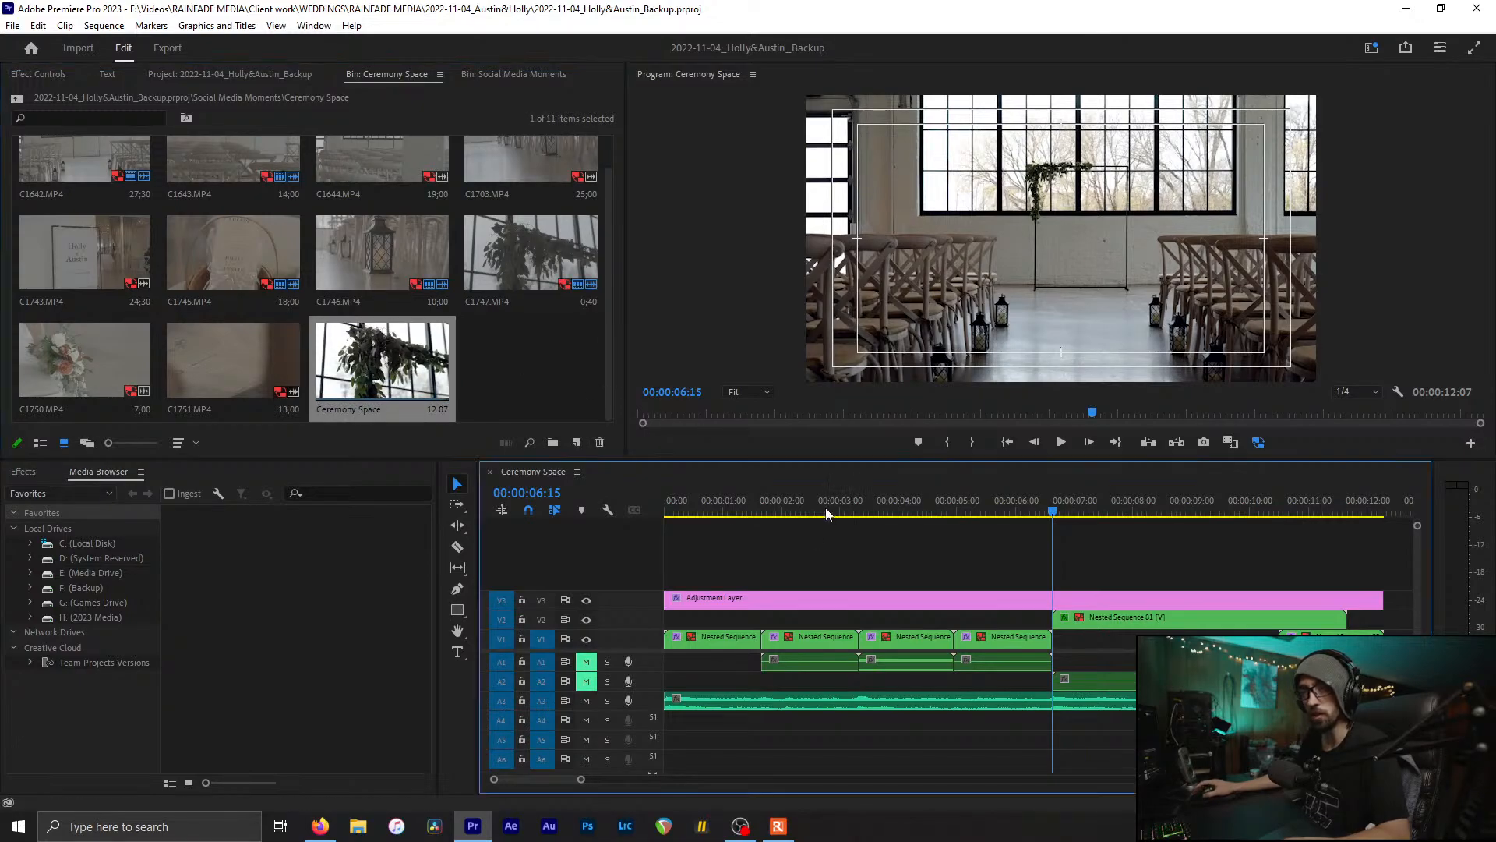
key("minus")
left_click(766, 503)
key("Home")
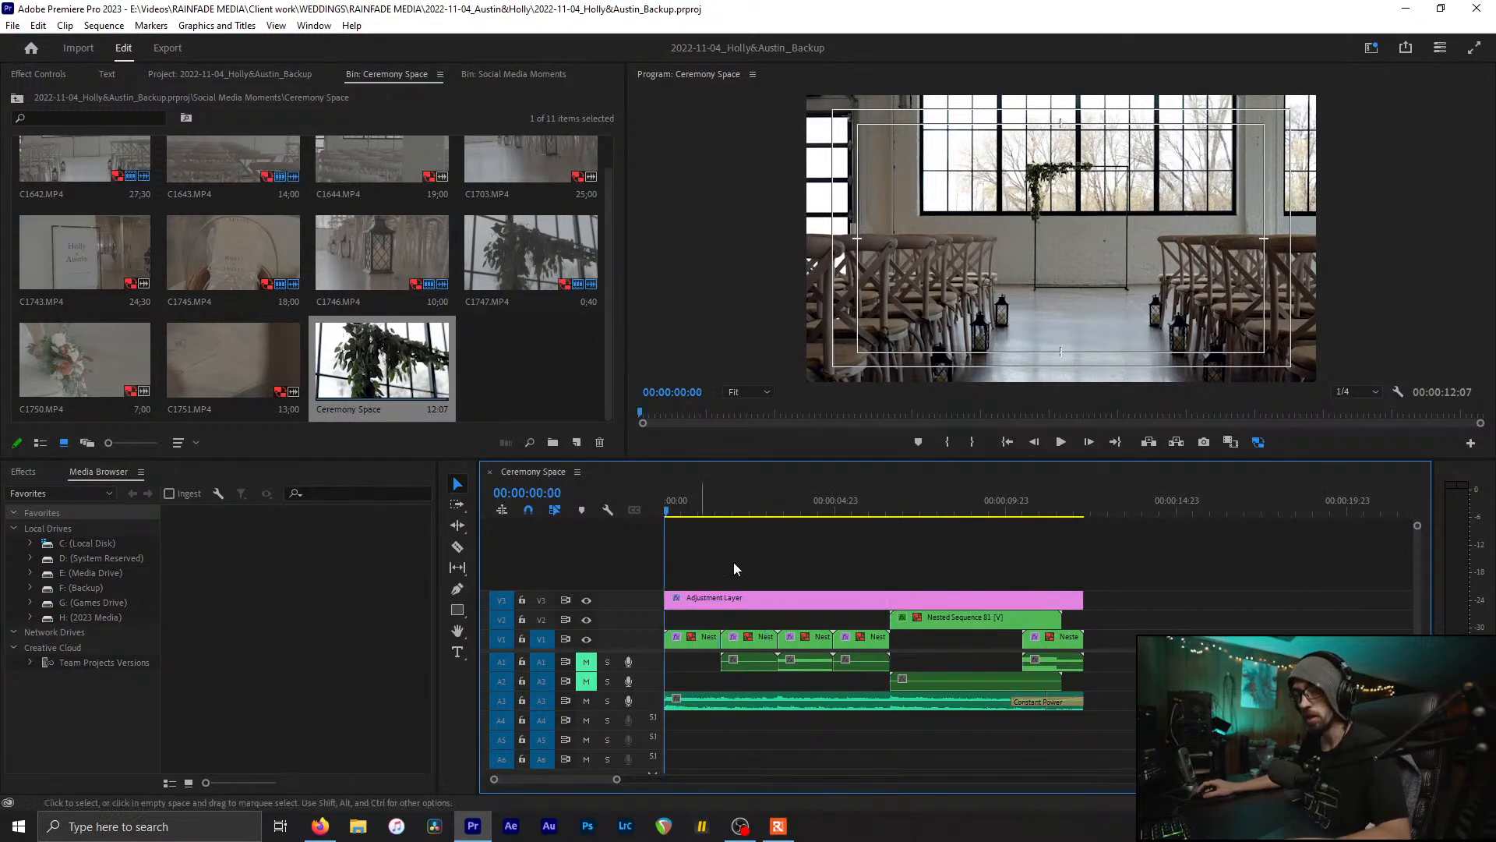
key("space")
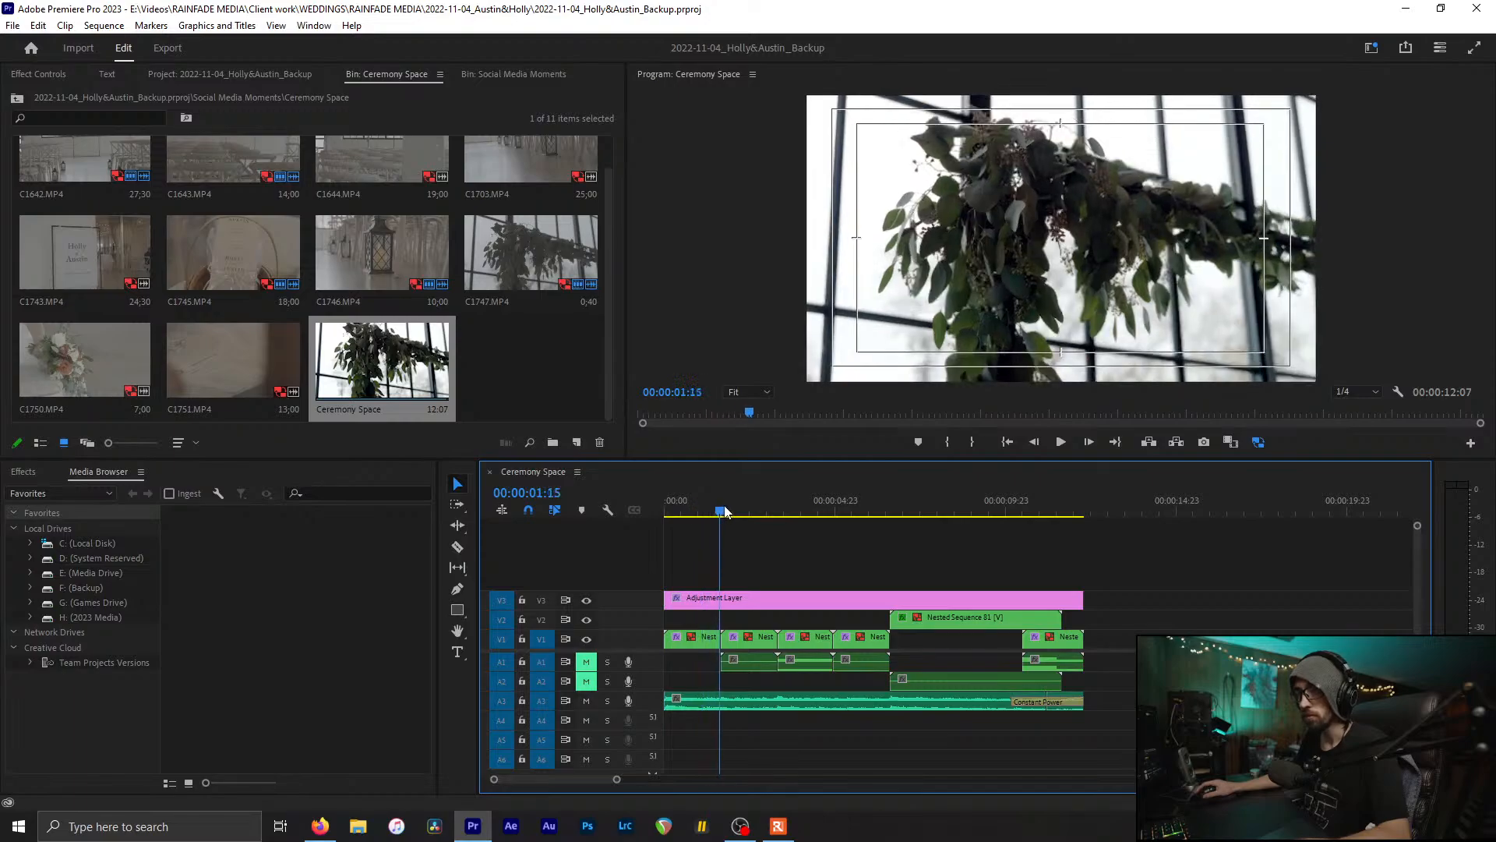
left_click(744, 509)
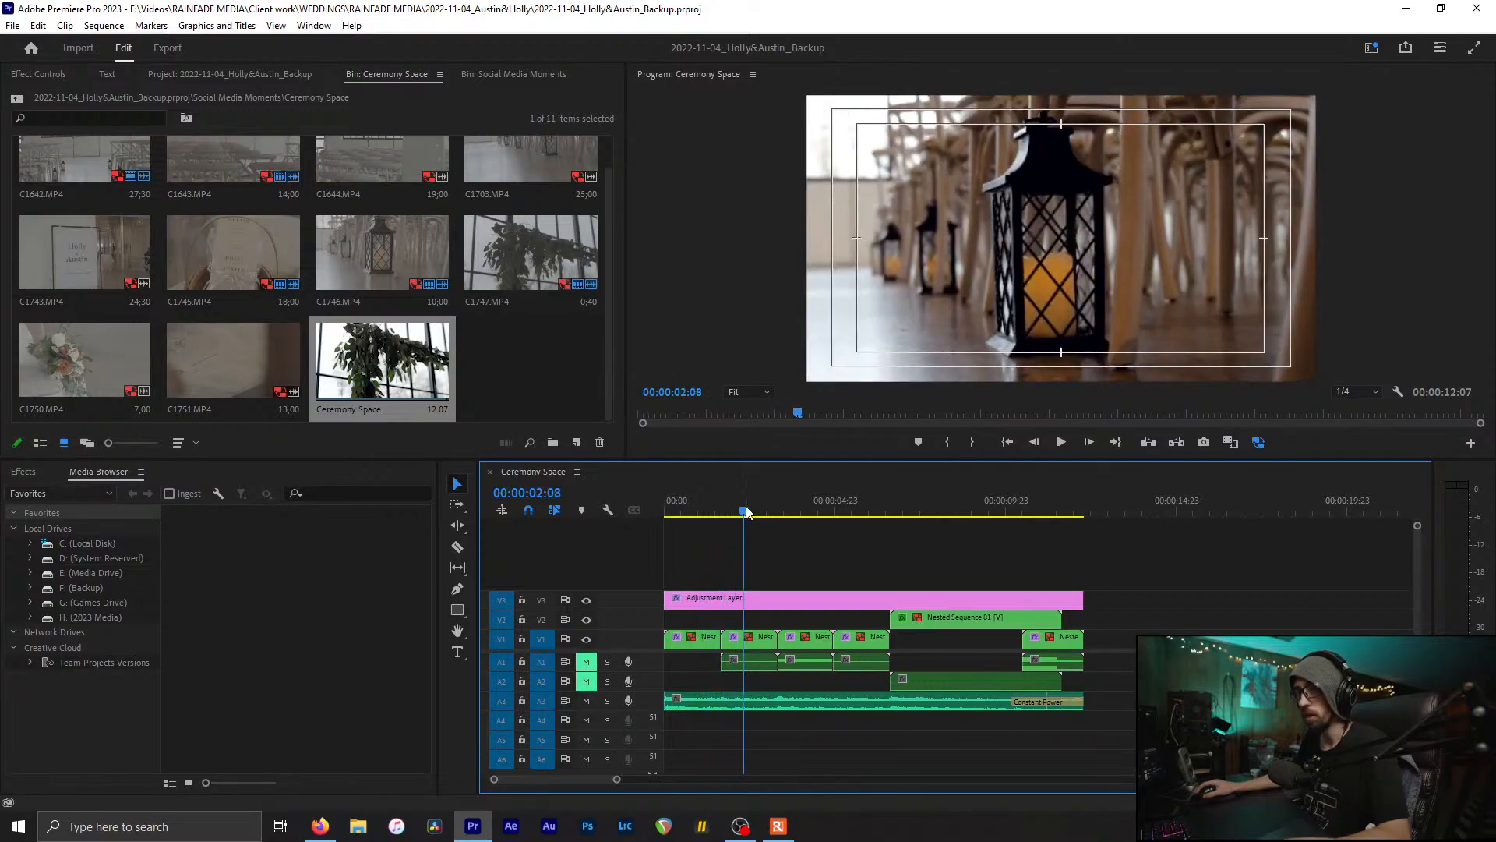
left_click(507, 357)
key("ctrl+w")
left_click(377, 169)
Step: Move the Ceremony Space playhead forward to 00:00:03:13
left_click(521, 187)
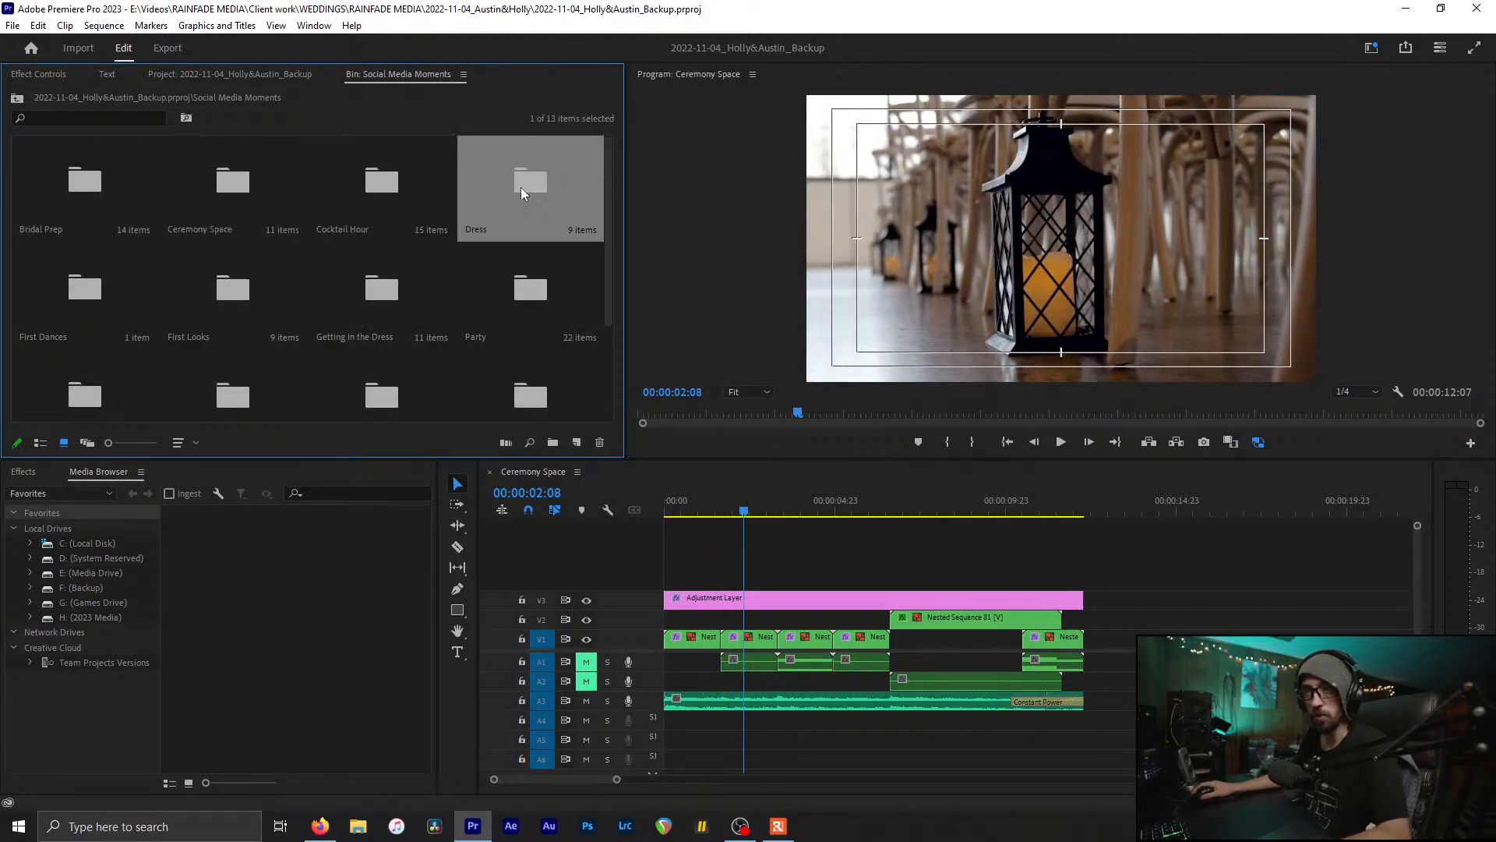
left_click(366, 186)
left_click(805, 552)
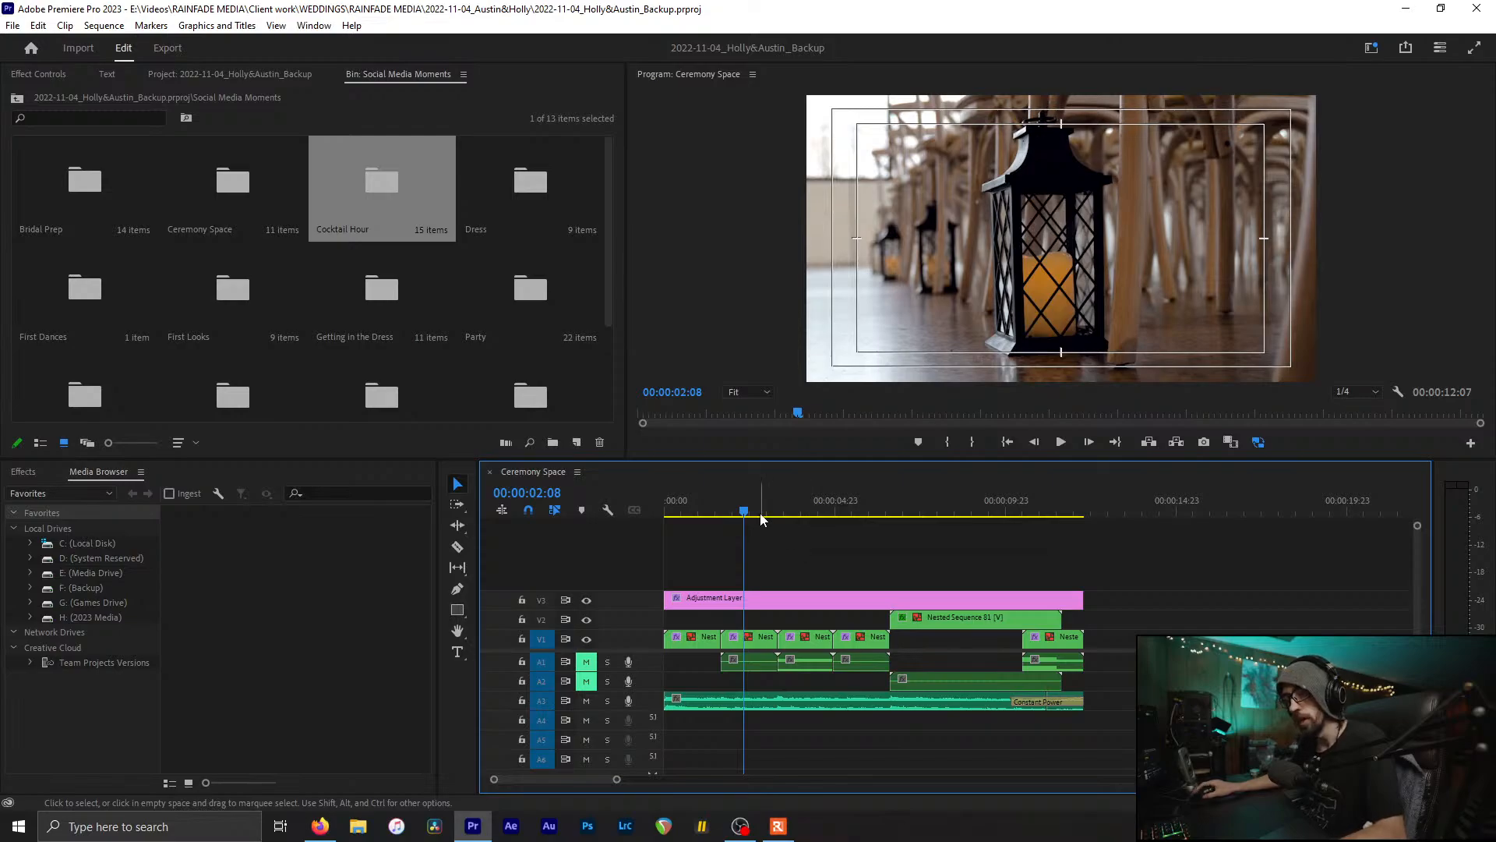
left_click_drag(751, 510, 667, 536)
Step: Close the Ceremony Space sequence and open the Dress sequence from the Dress bin
left_click(490, 471)
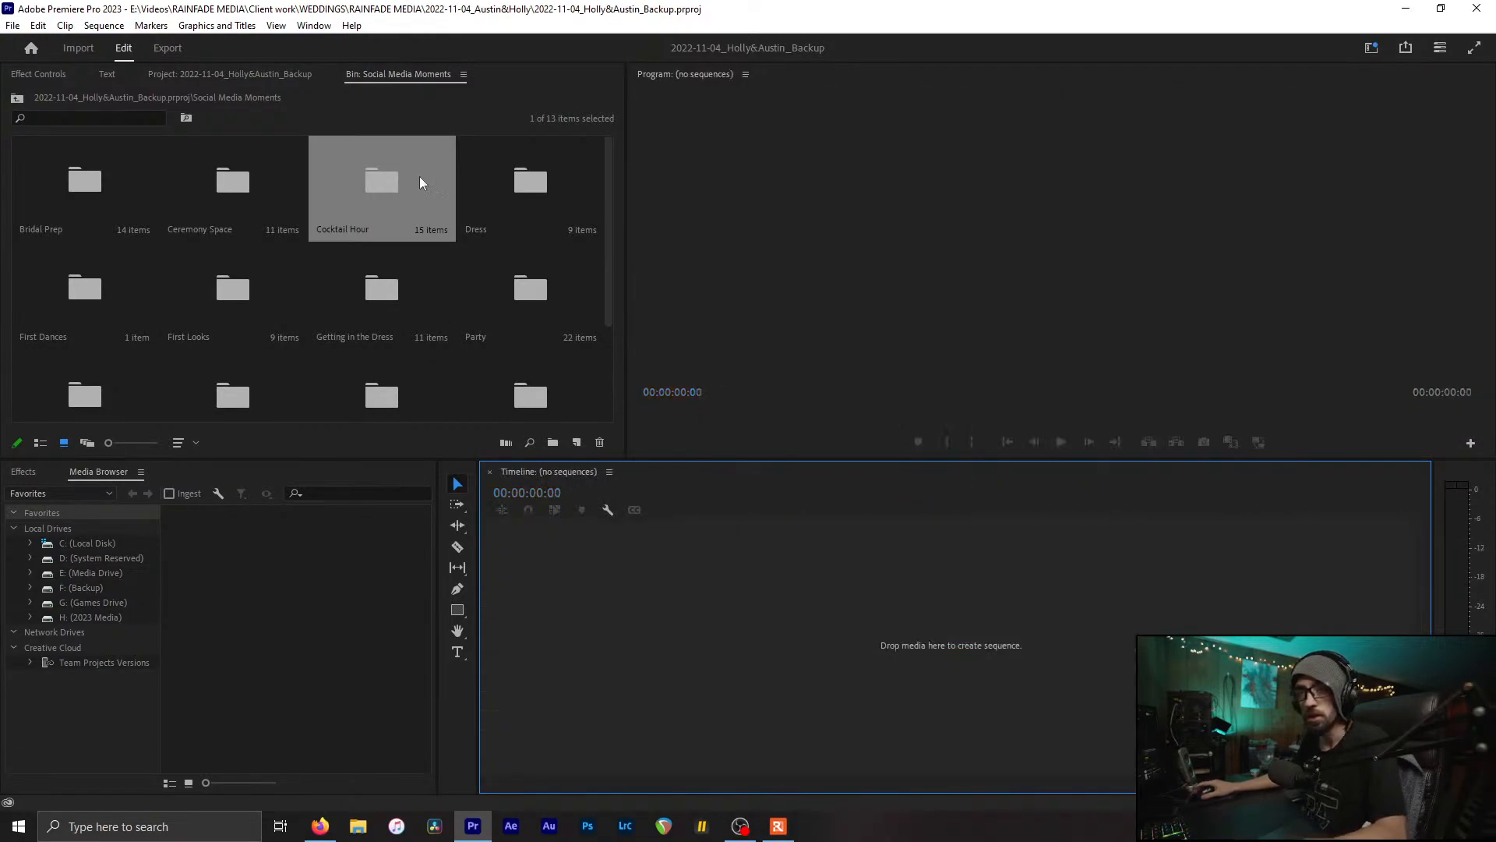
left_click(544, 222)
double_click(543, 201)
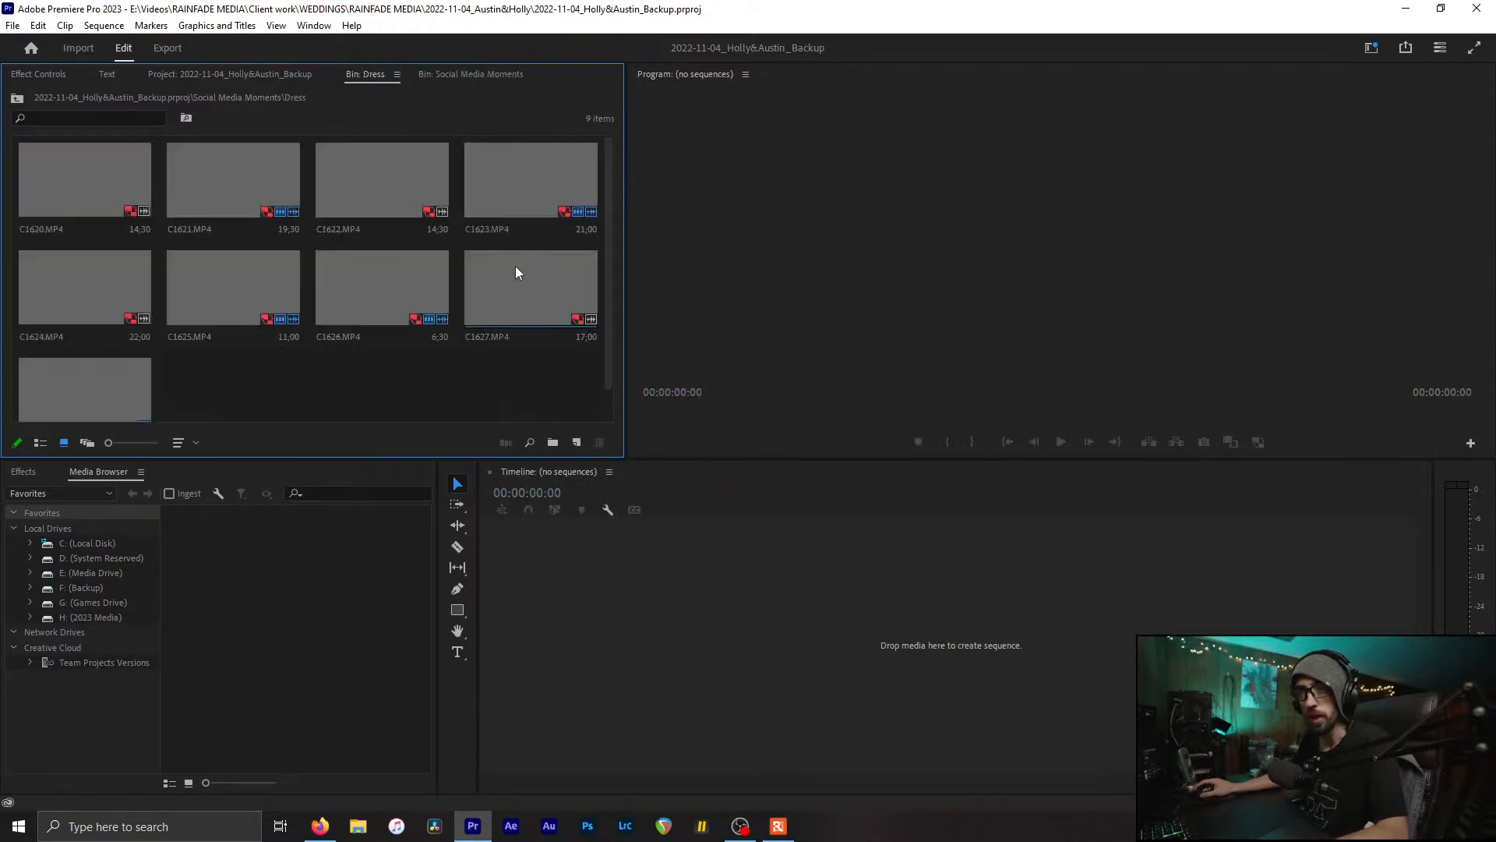
scroll(298, 375, "down", 1)
double_click(101, 372)
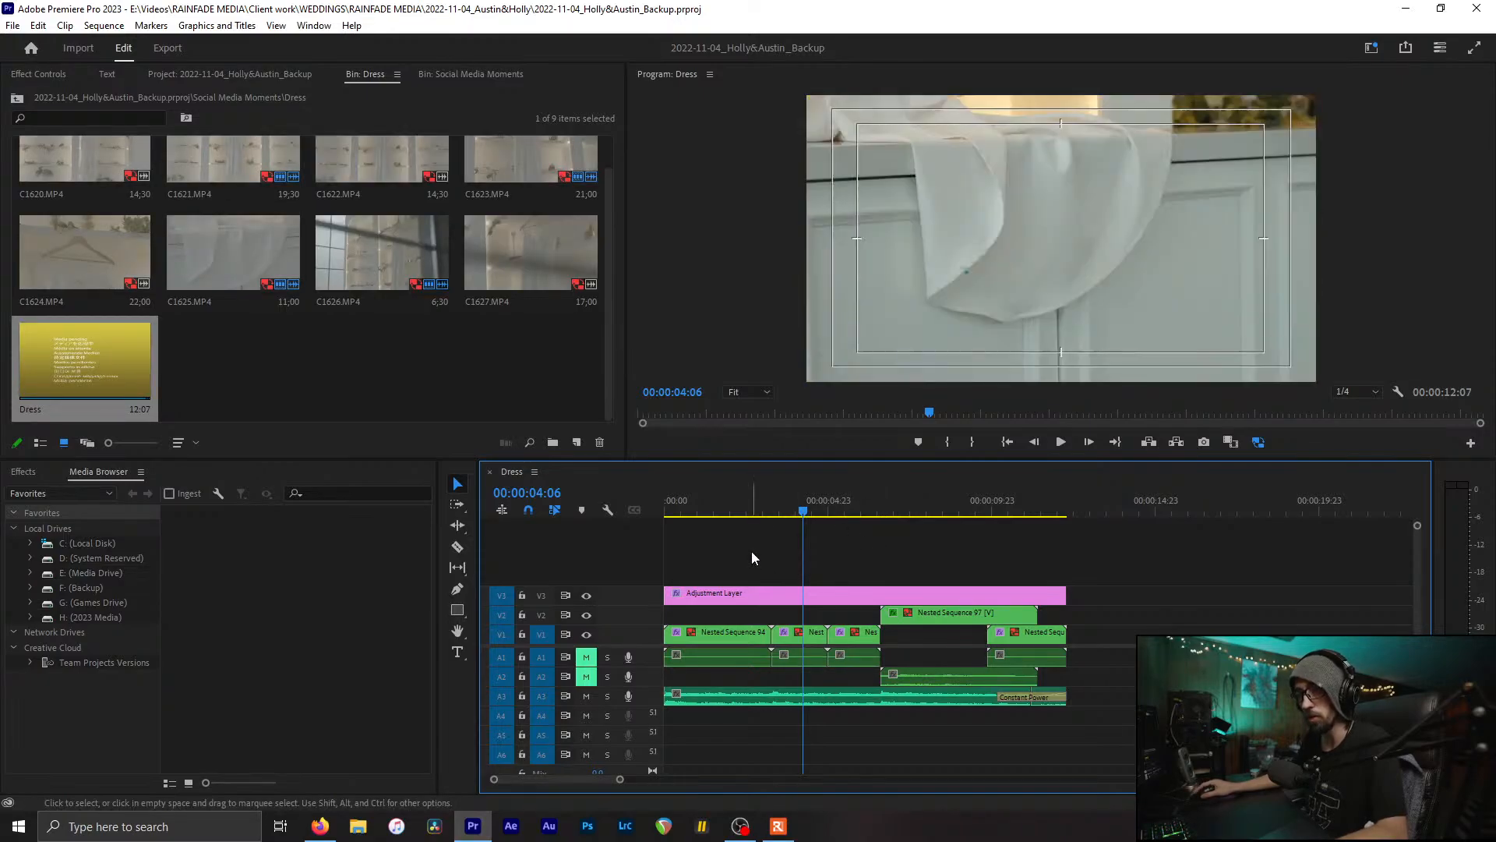
Step: Scrub the Dress sequence from 00:00:02:07 through the draped fabric shot to about nine seconds
left_click_drag(757, 507, 663, 505)
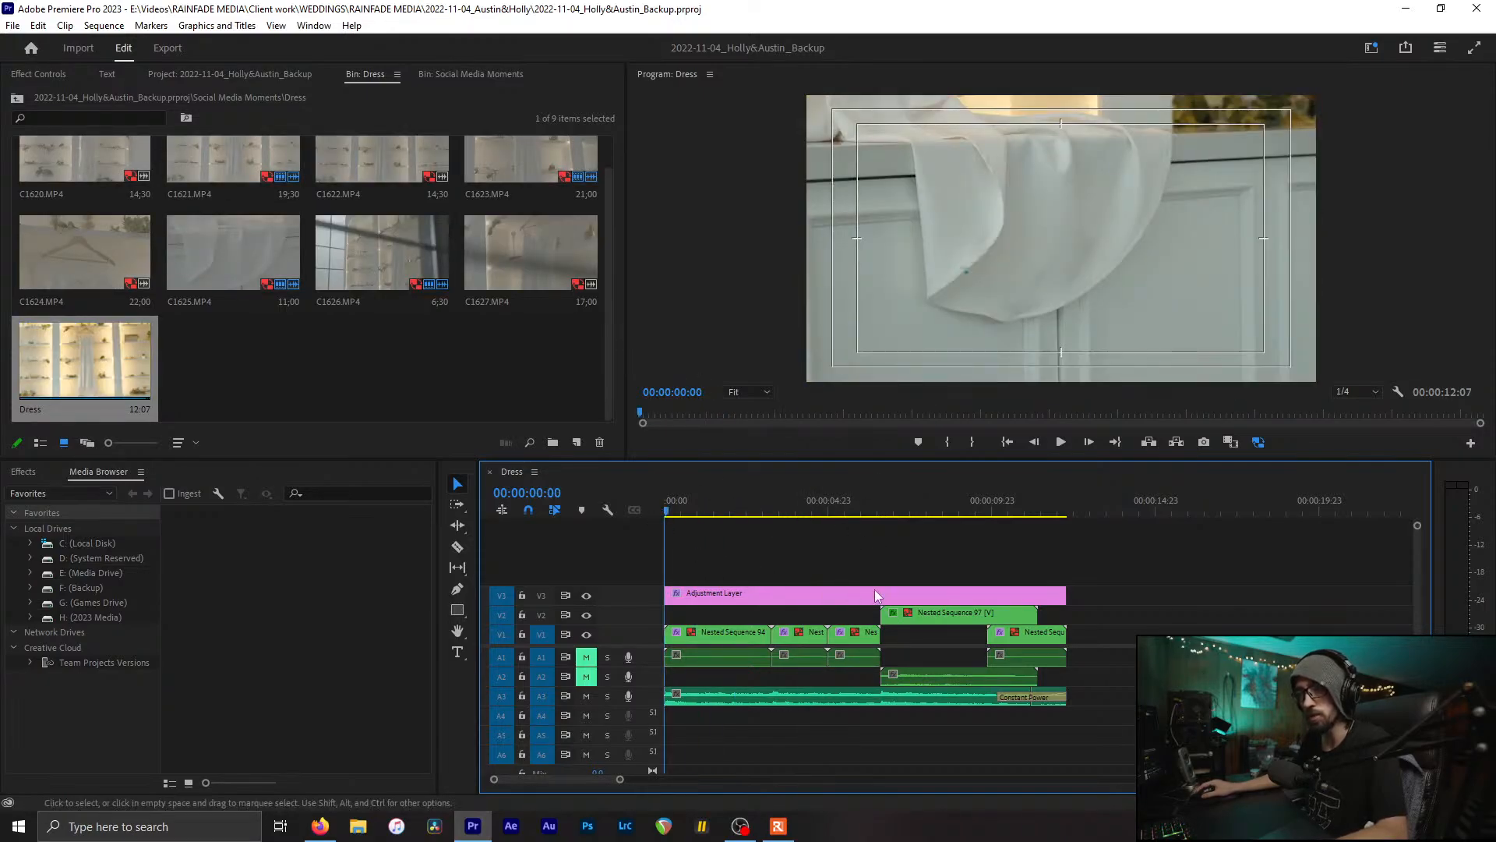
scroll(363, 368, "up", 1)
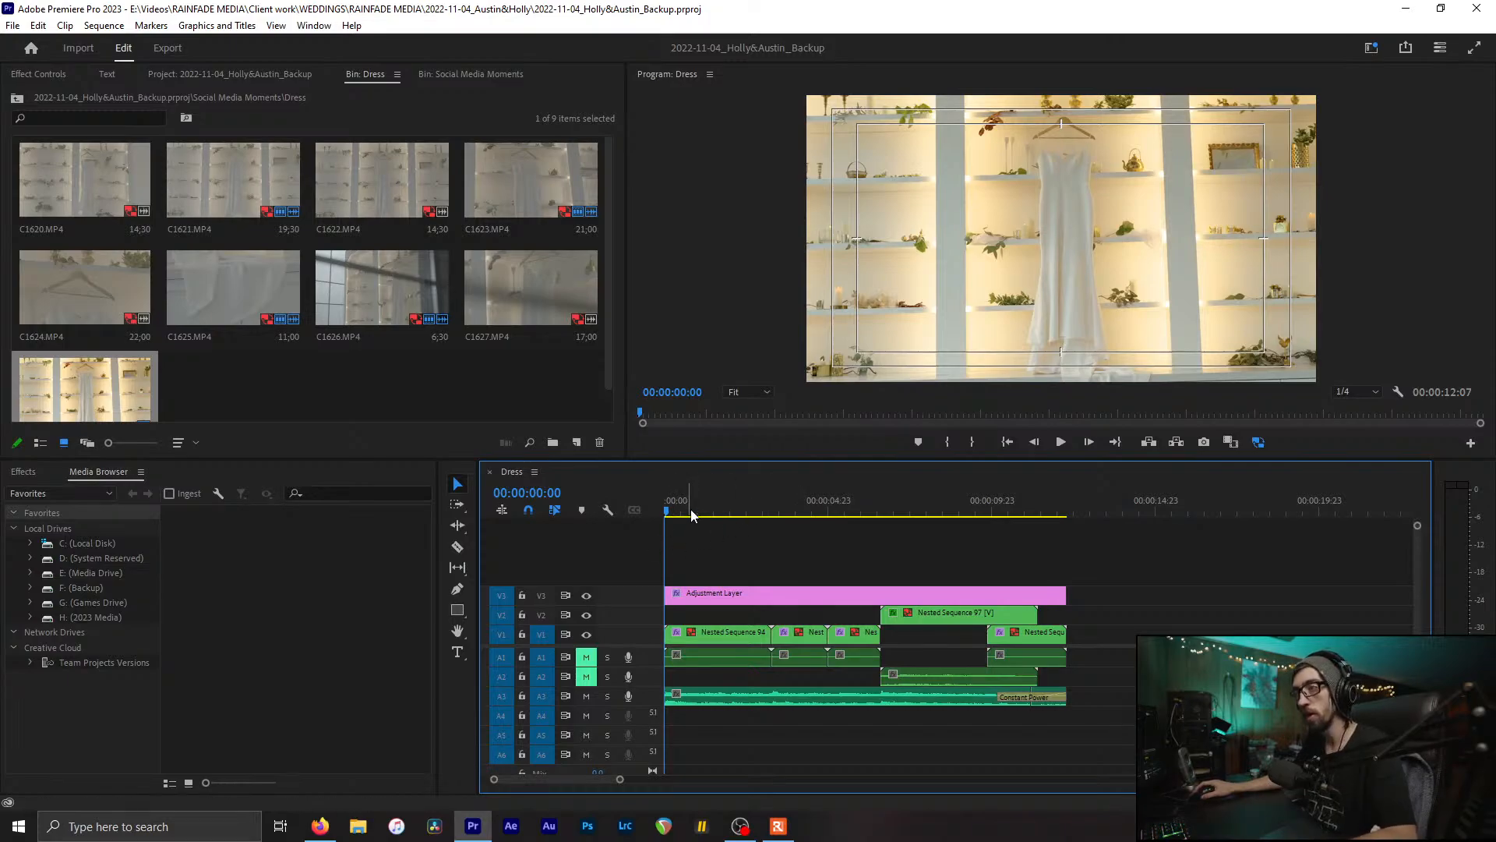
left_click_drag(693, 514, 761, 522)
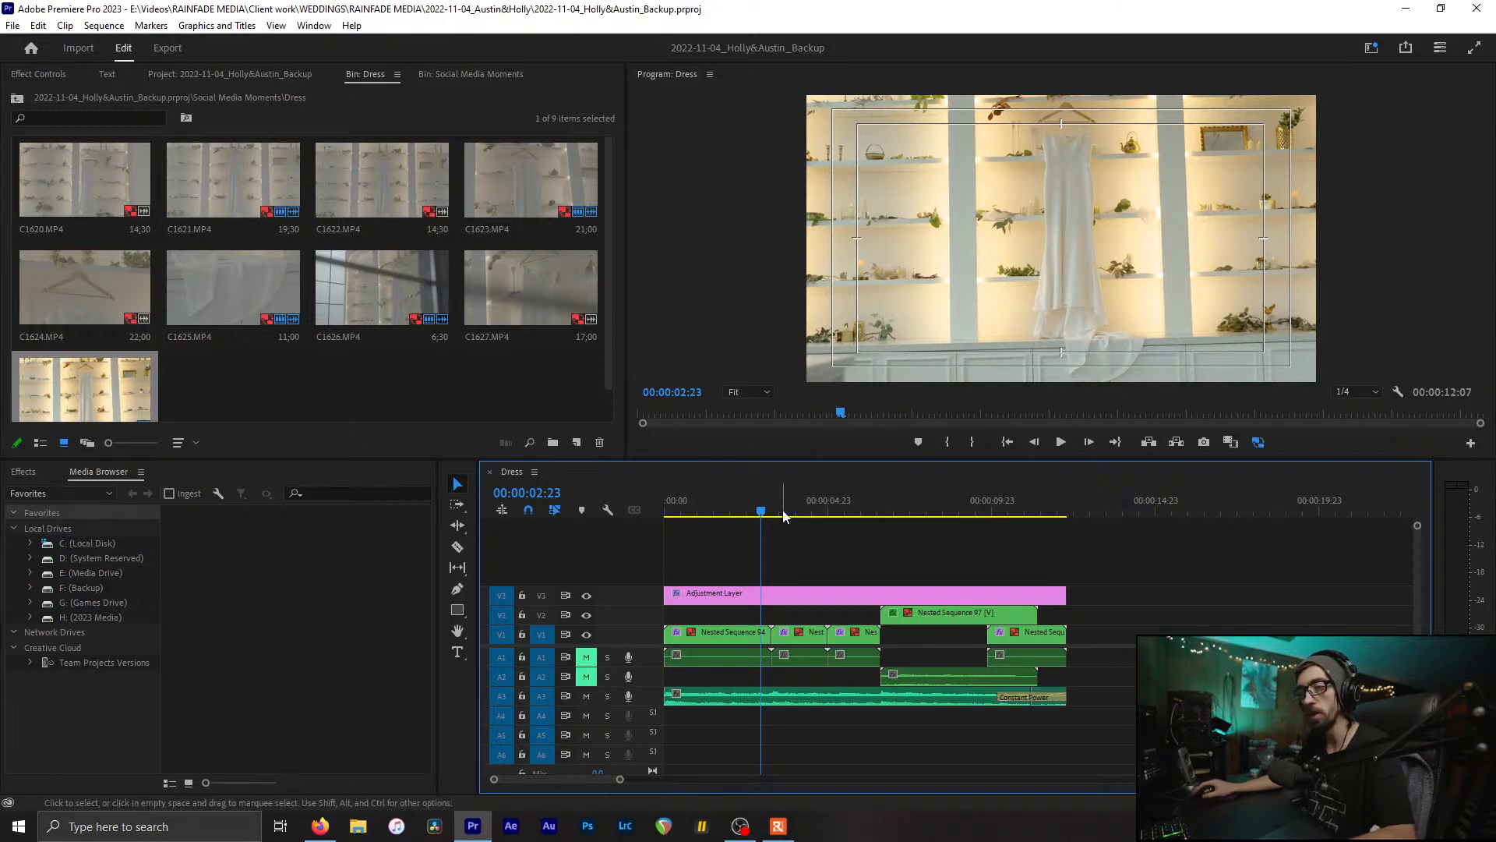
left_click_drag(795, 501, 974, 539)
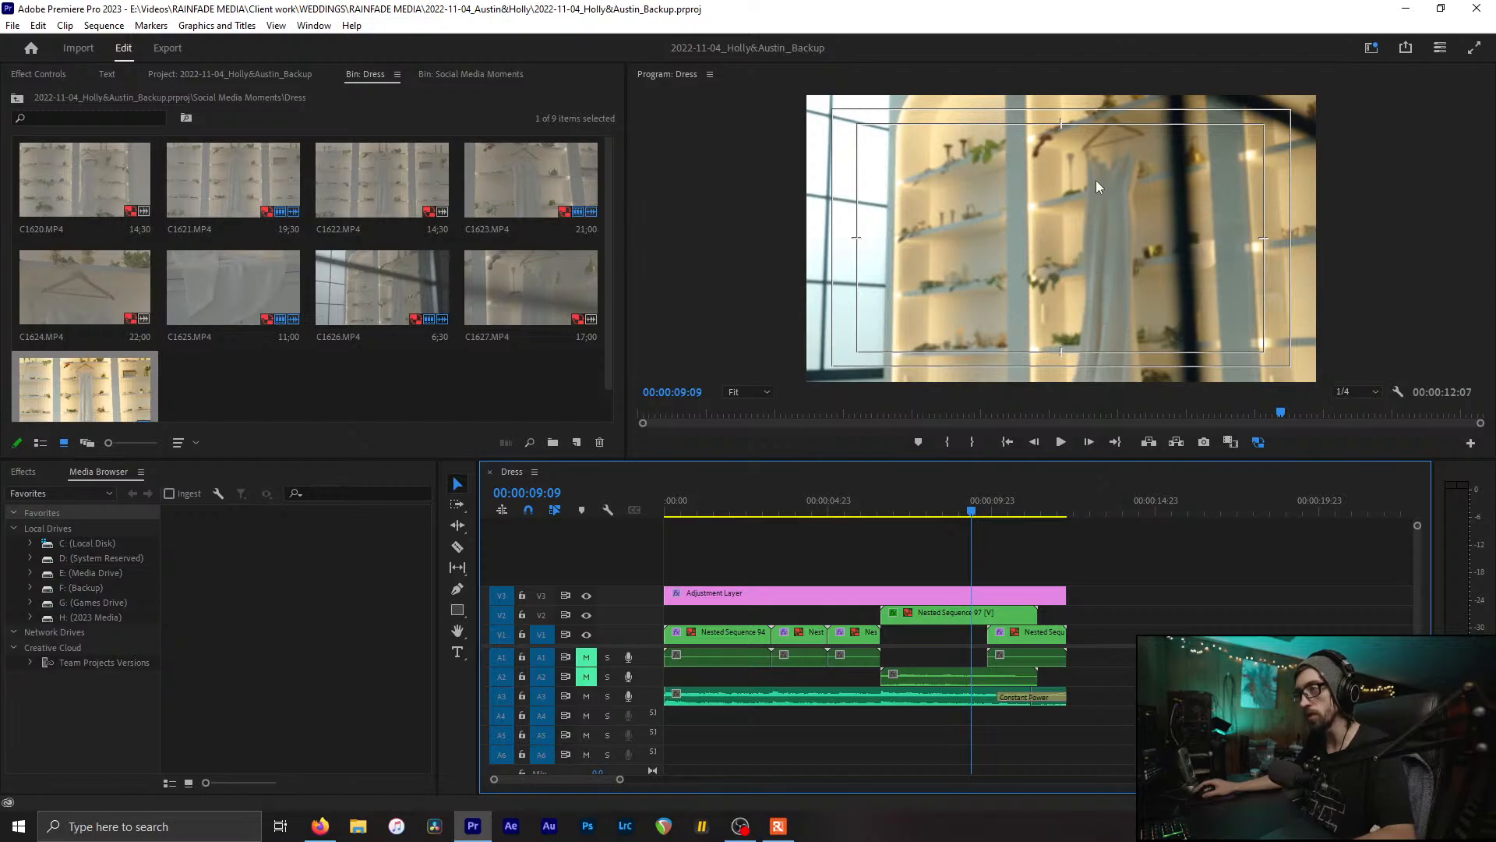
left_click_drag(936, 505, 905, 527)
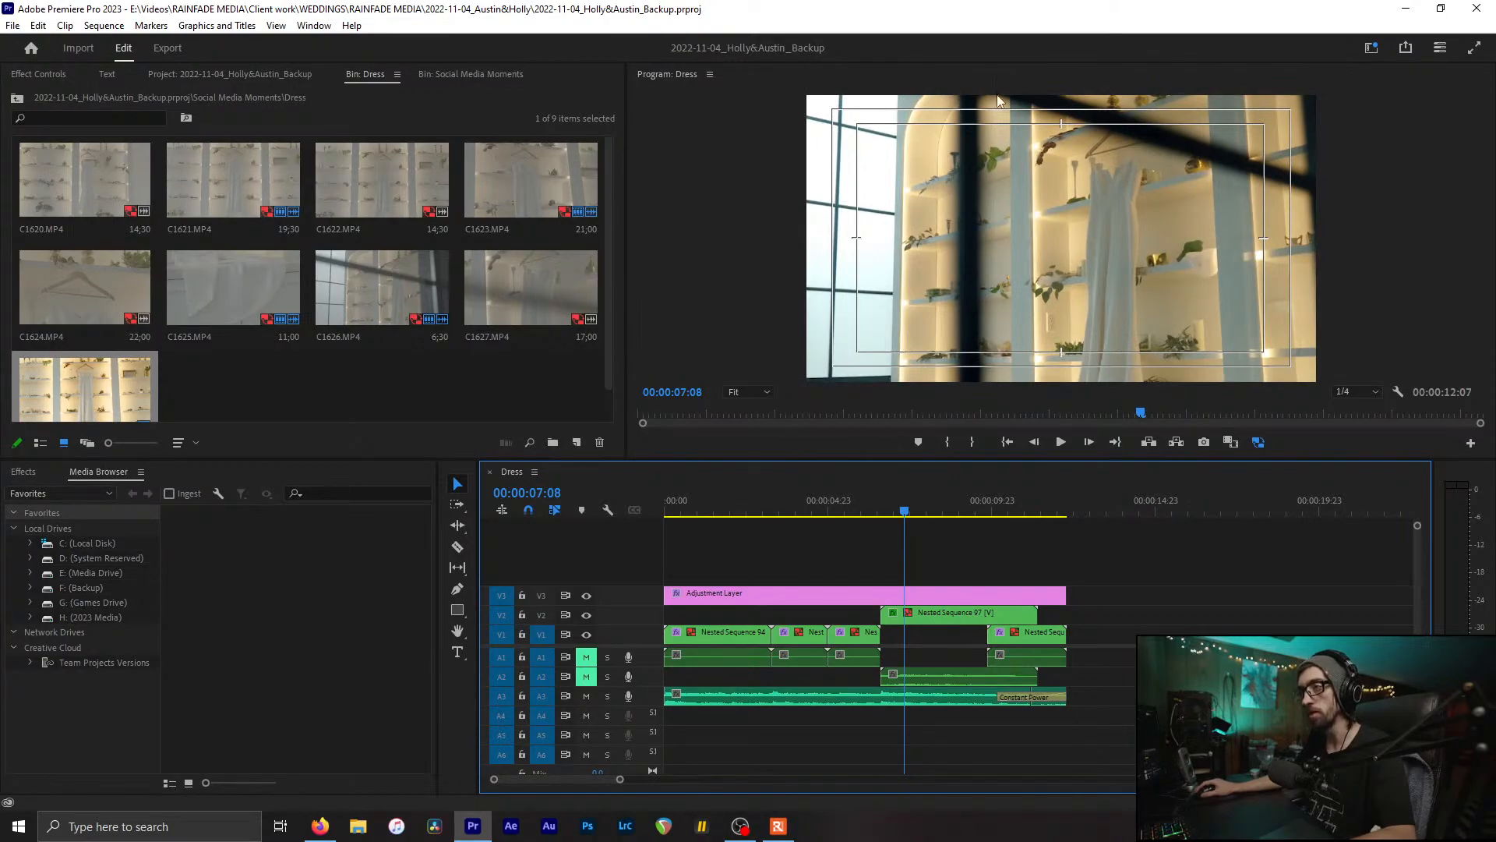
left_click_drag(921, 508, 543, 574)
Step: Save the project and close the Dress bin
key("ctrl+s")
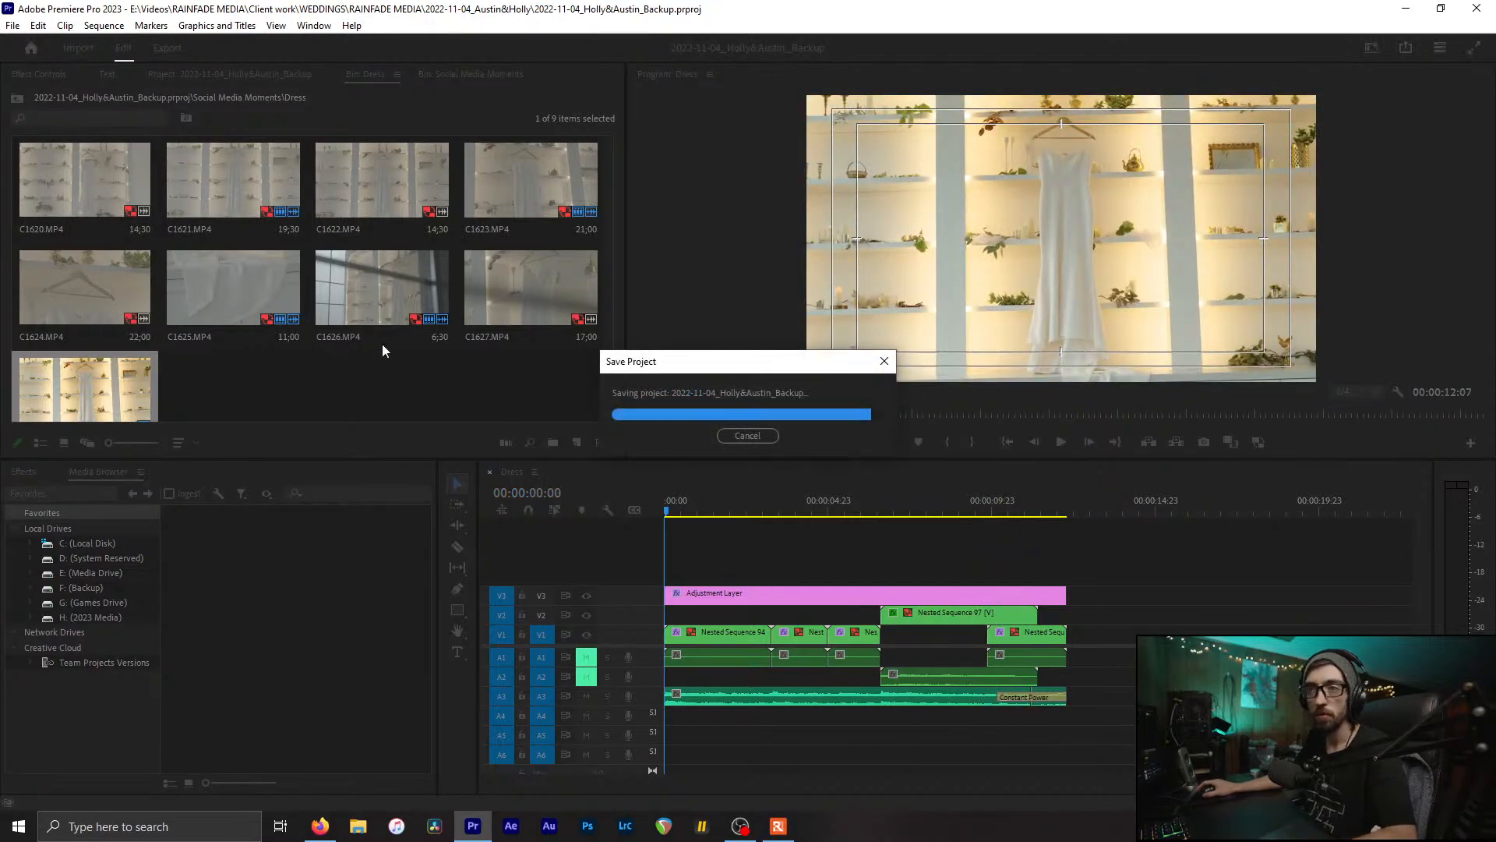
left_click(35, 166)
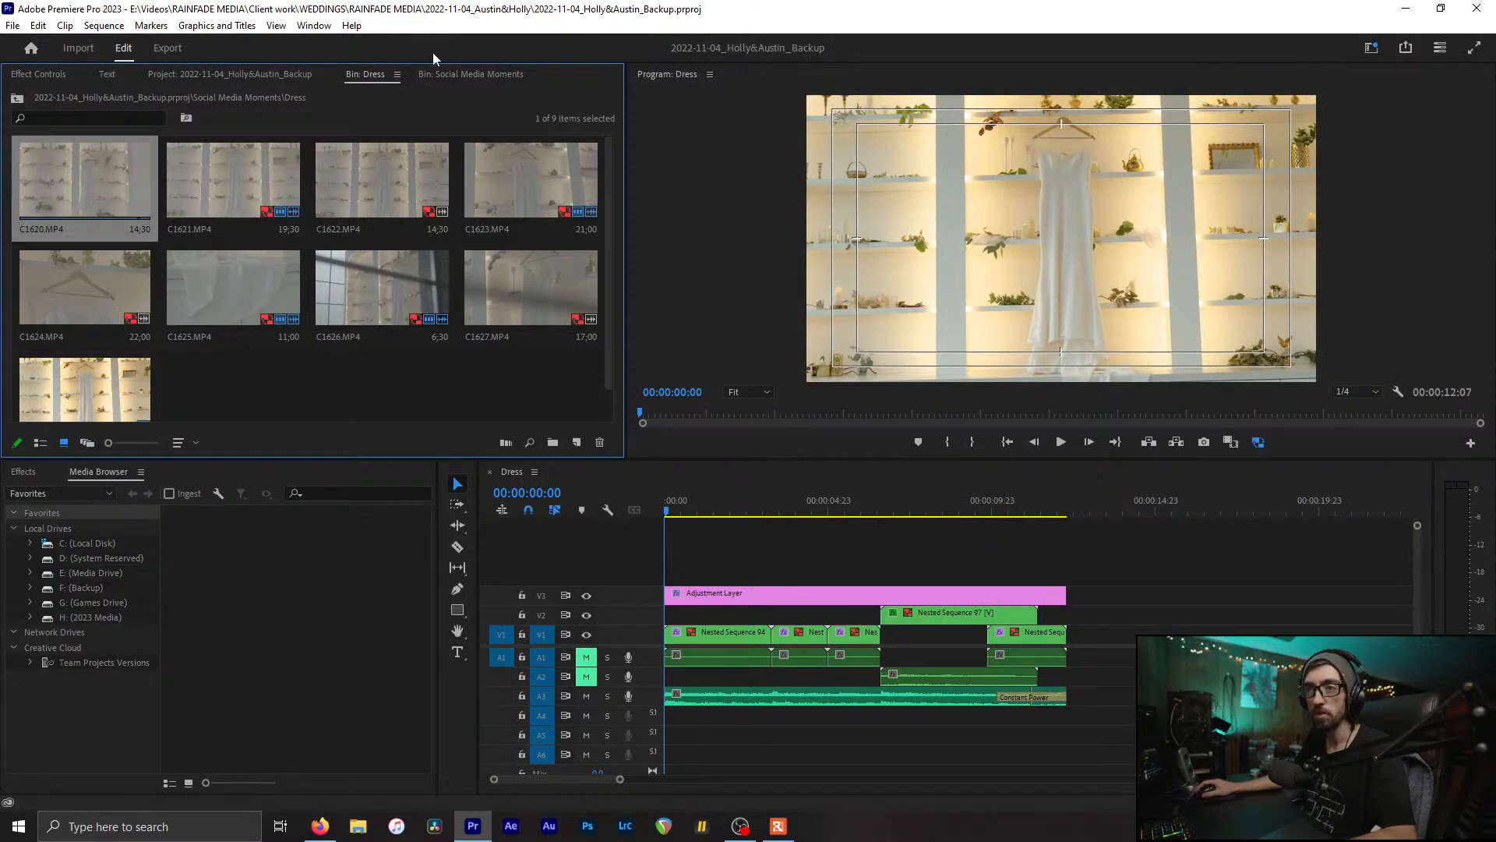
key("ctrl+w")
Step: Open the Reception Details bin and load its Reception Details sequence
left_click(107, 286)
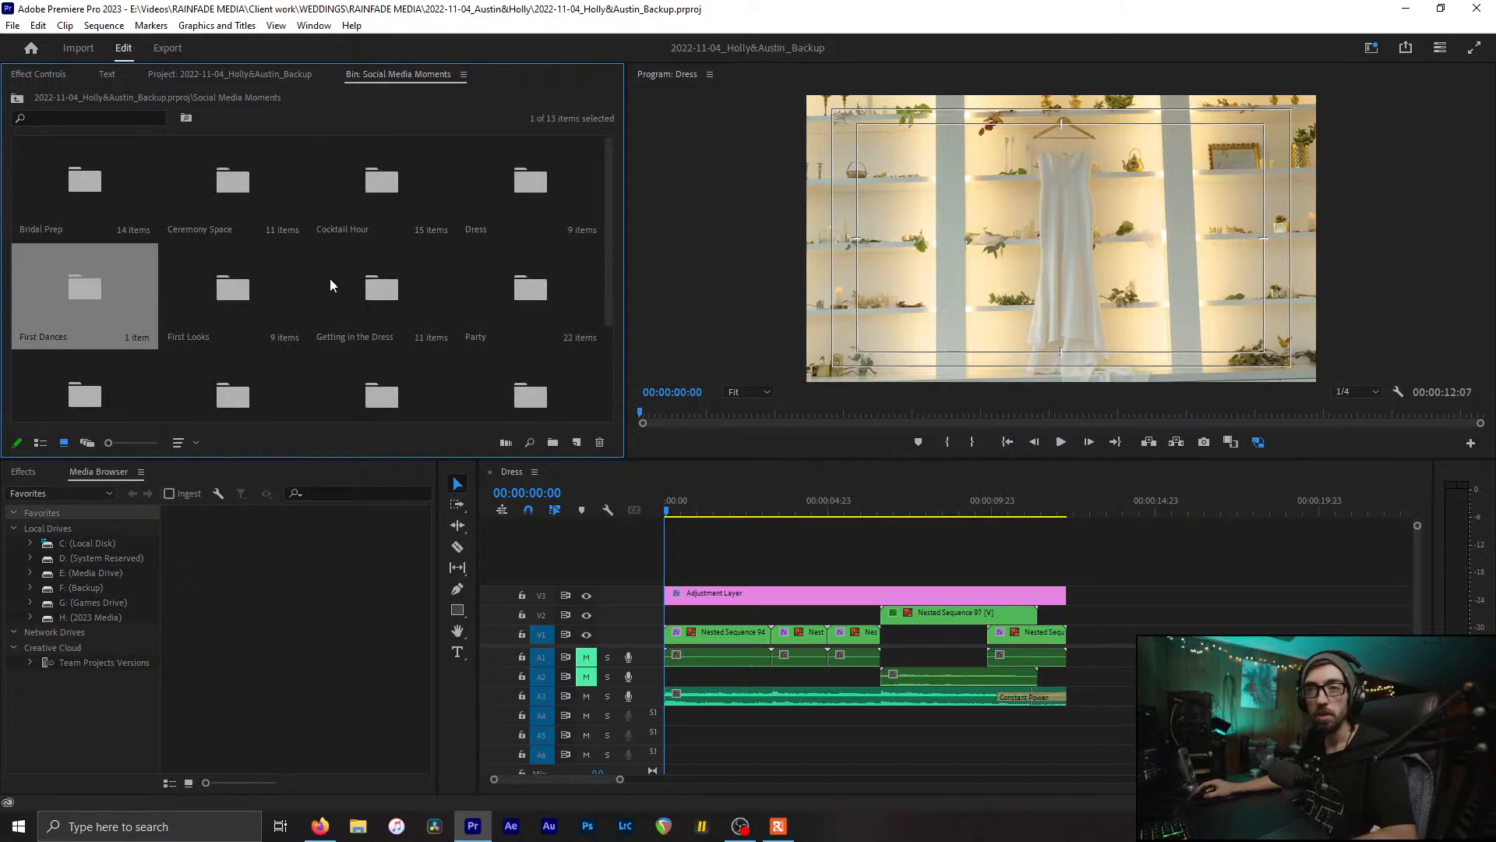
left_click(264, 288)
scroll(293, 301, "down", 1)
left_click(369, 187)
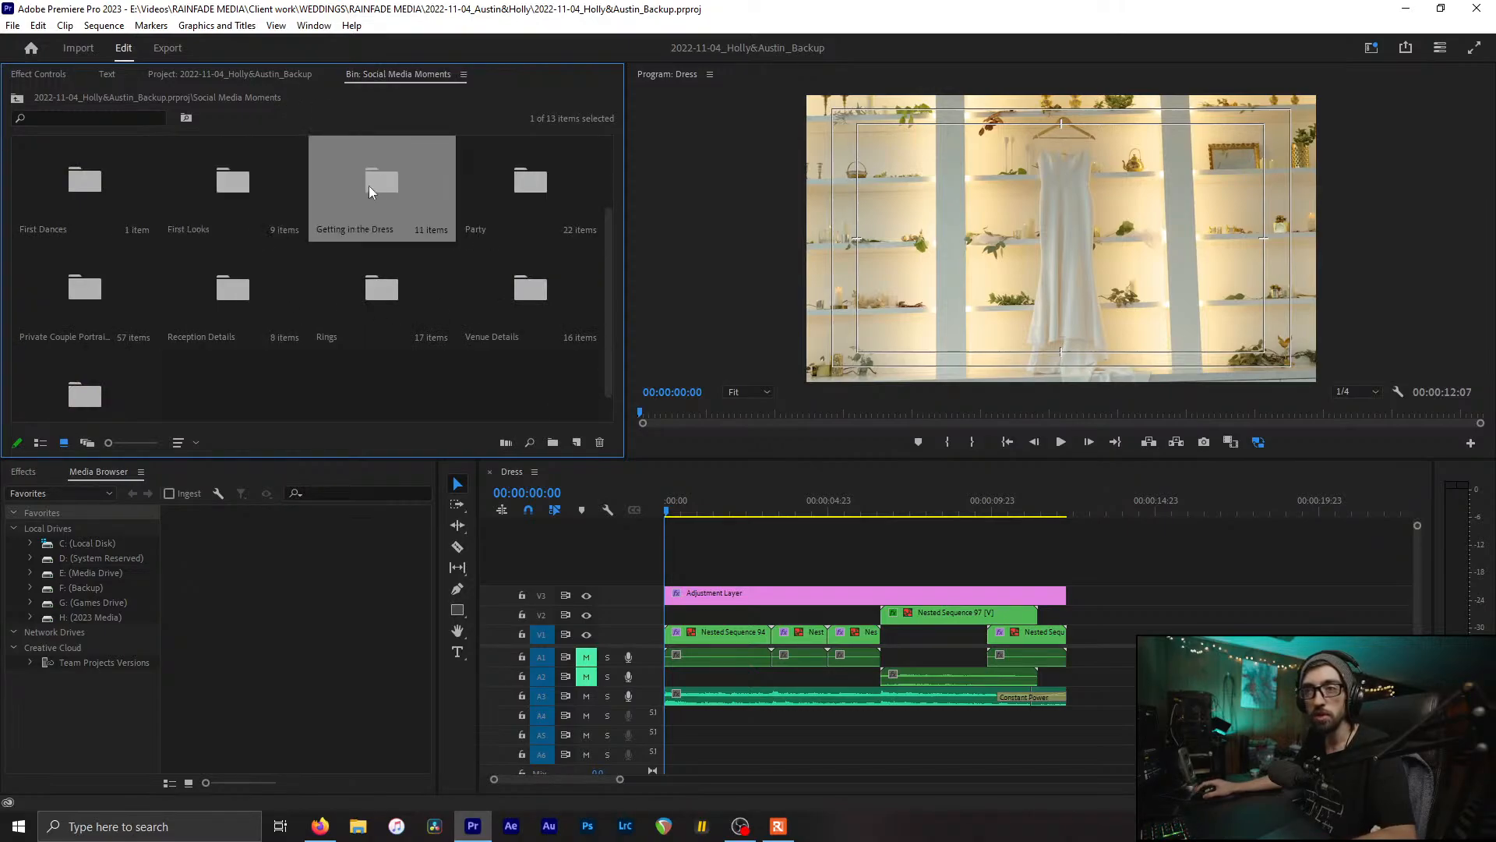
left_click(528, 170)
left_click(103, 291)
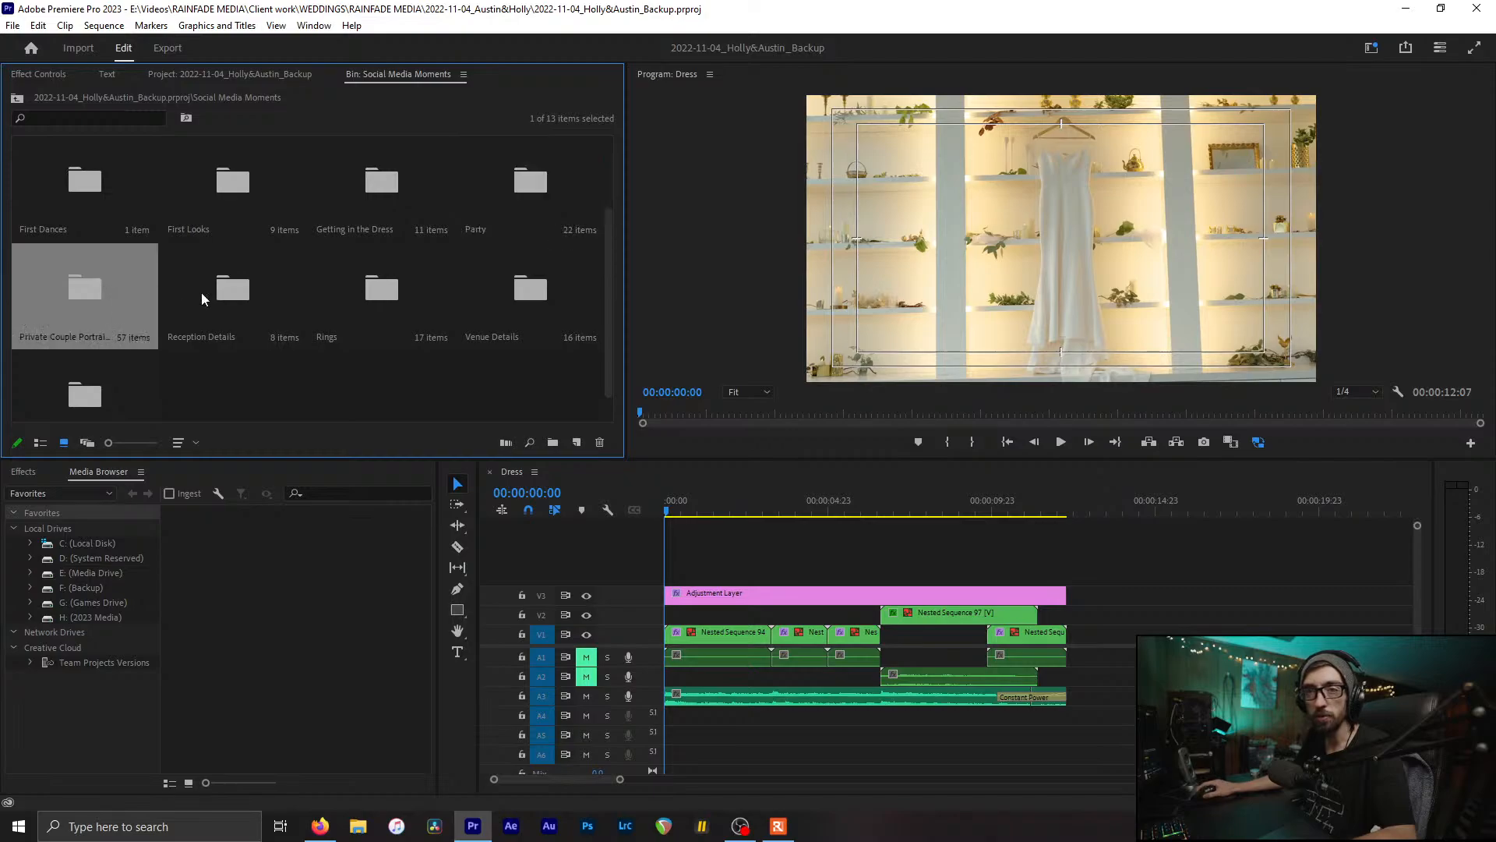
double_click(207, 289)
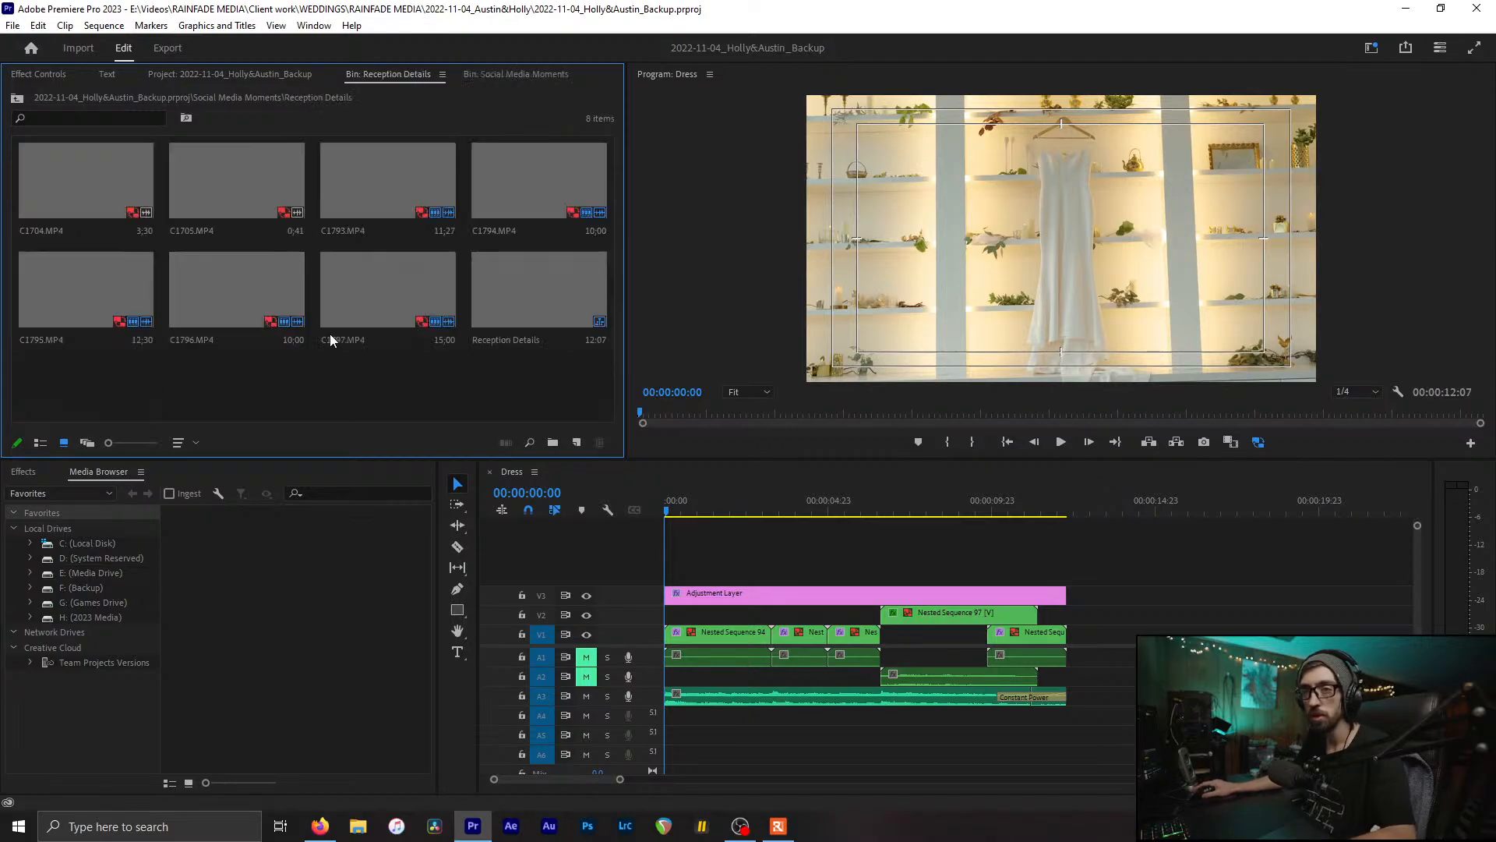
double_click(527, 279)
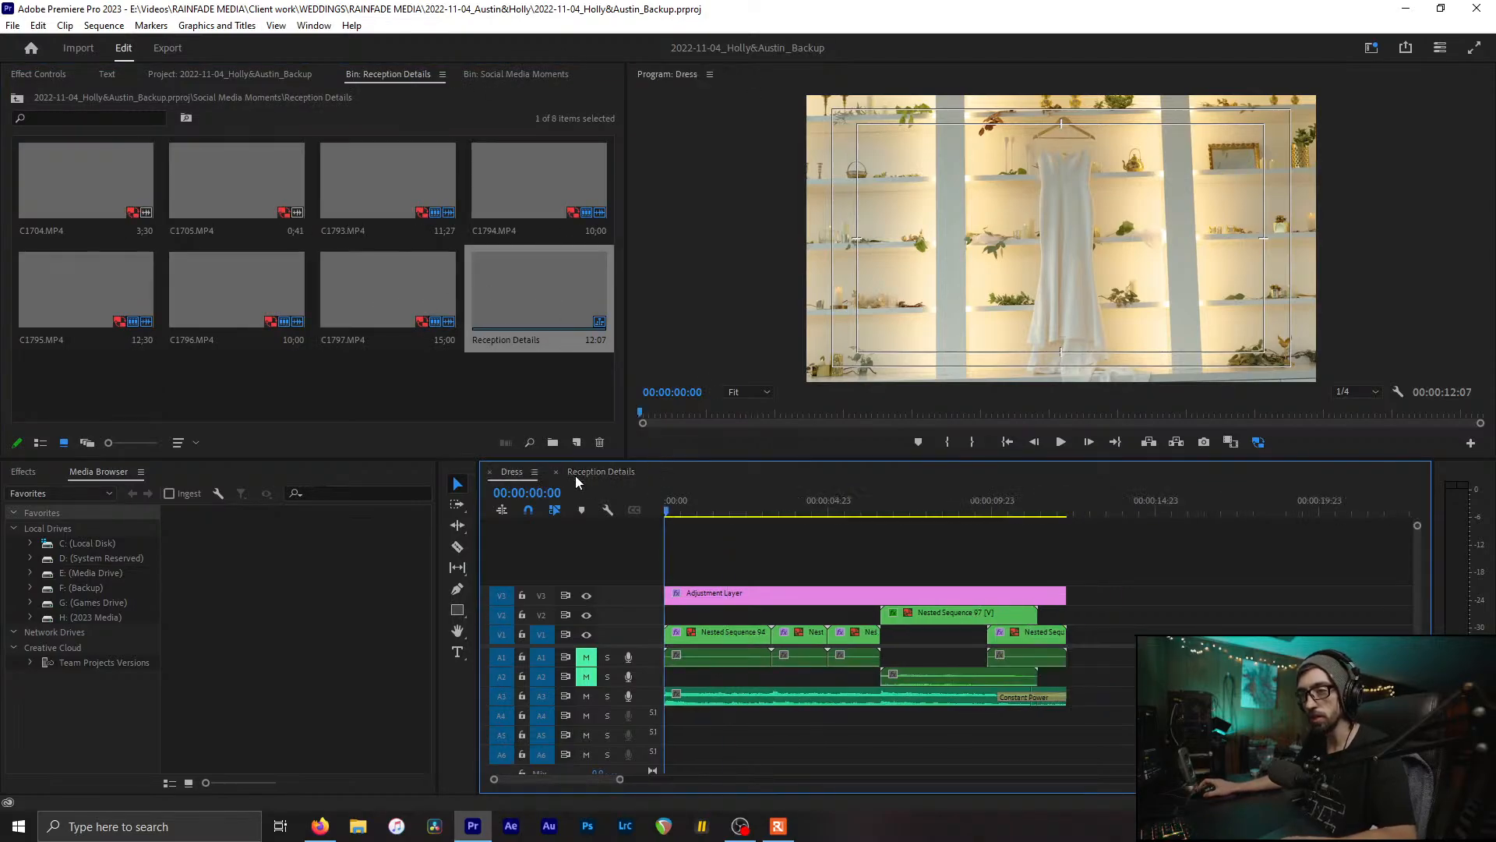
Step: Preview the reception clips C1704 through C1797 one at a time
left_click(326, 376)
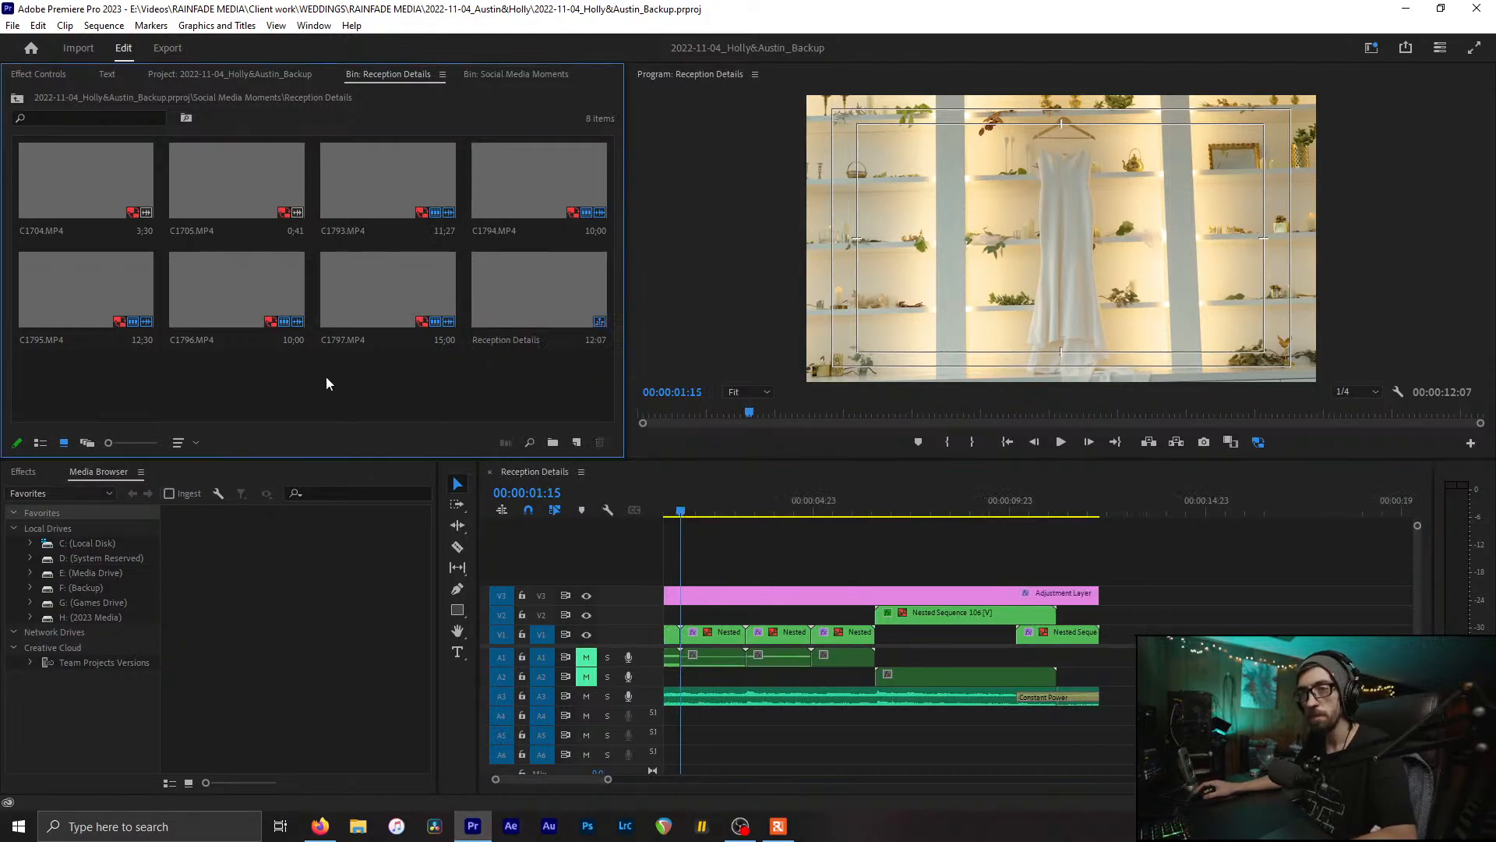
left_click(84, 180)
left_click(400, 291, "shift")
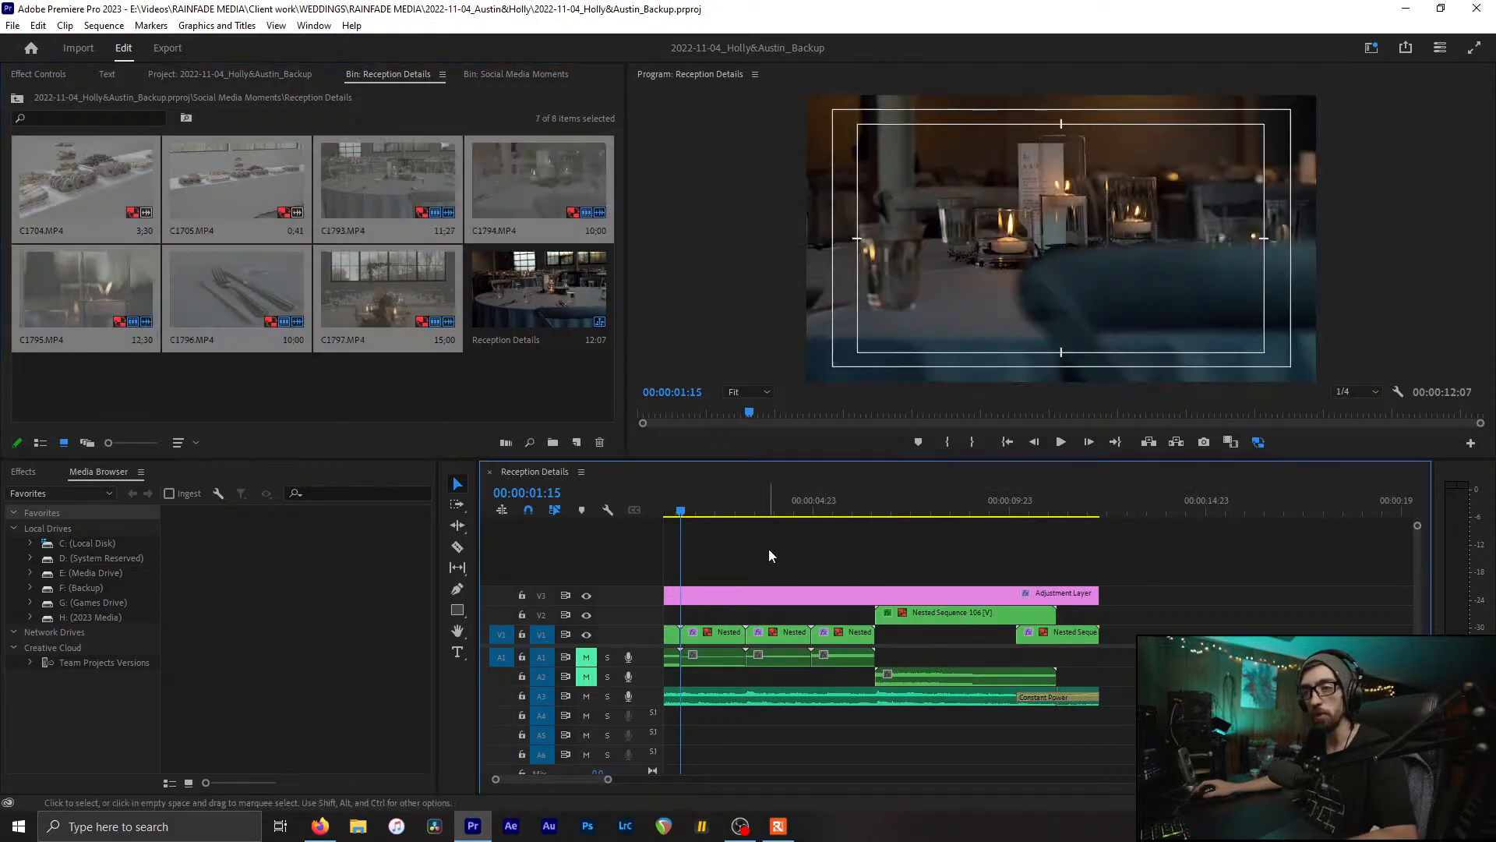
left_click(768, 549)
left_click(298, 366)
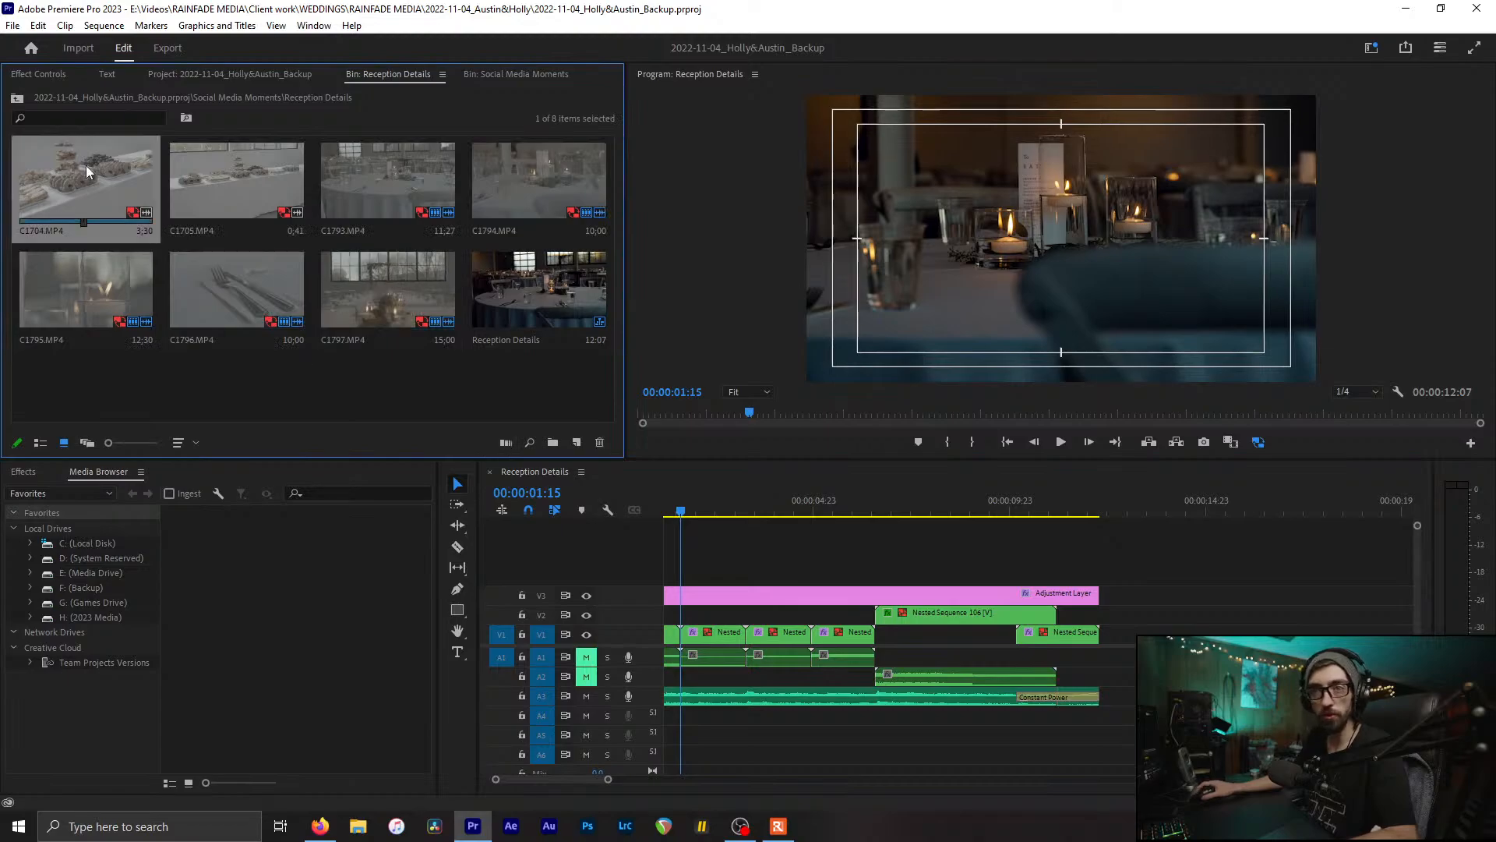
left_click(215, 175)
left_click(406, 172)
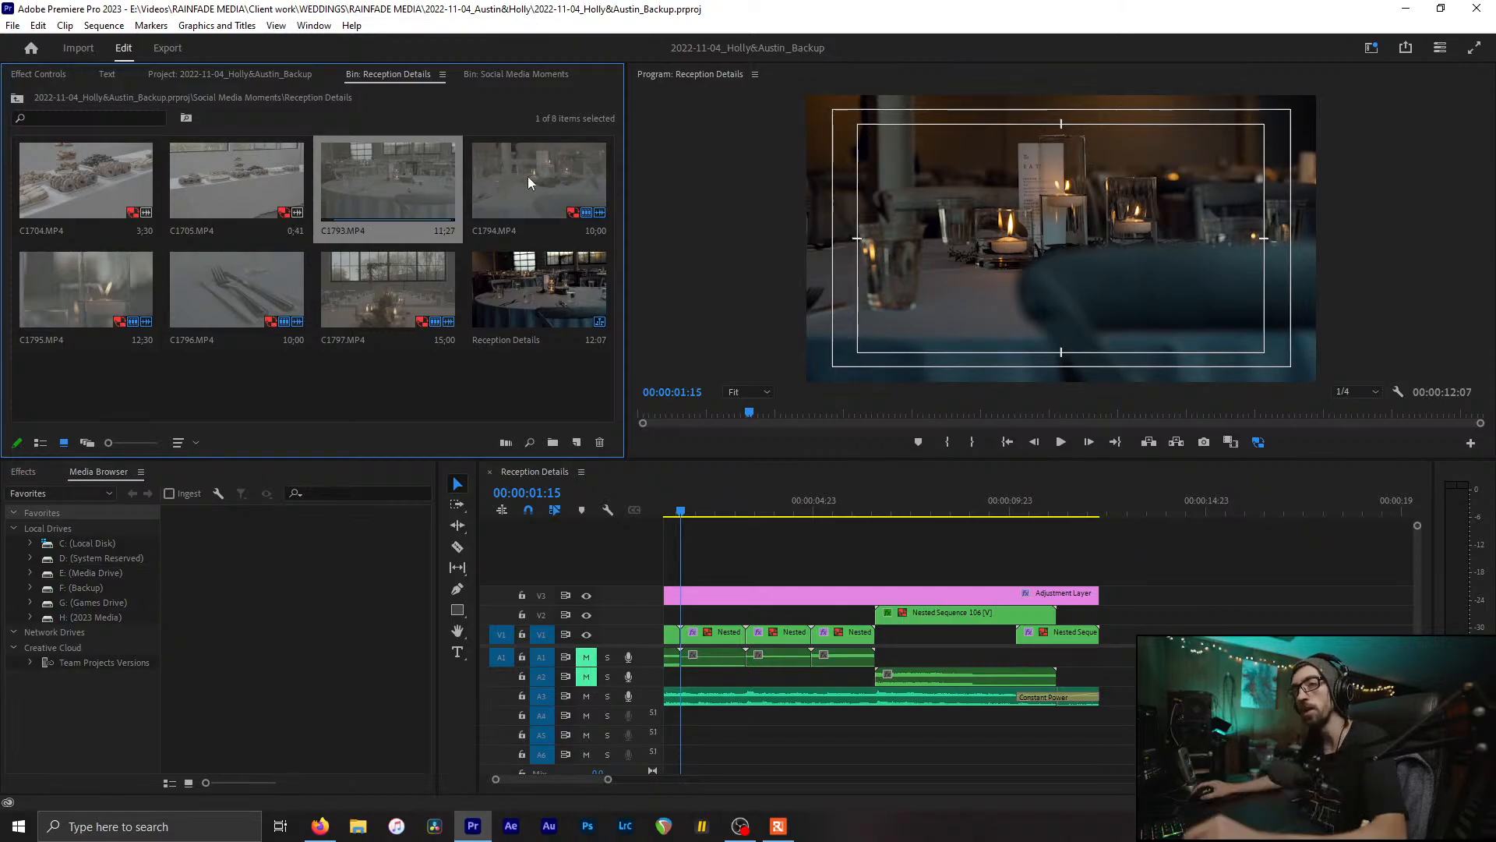
left_click(554, 170)
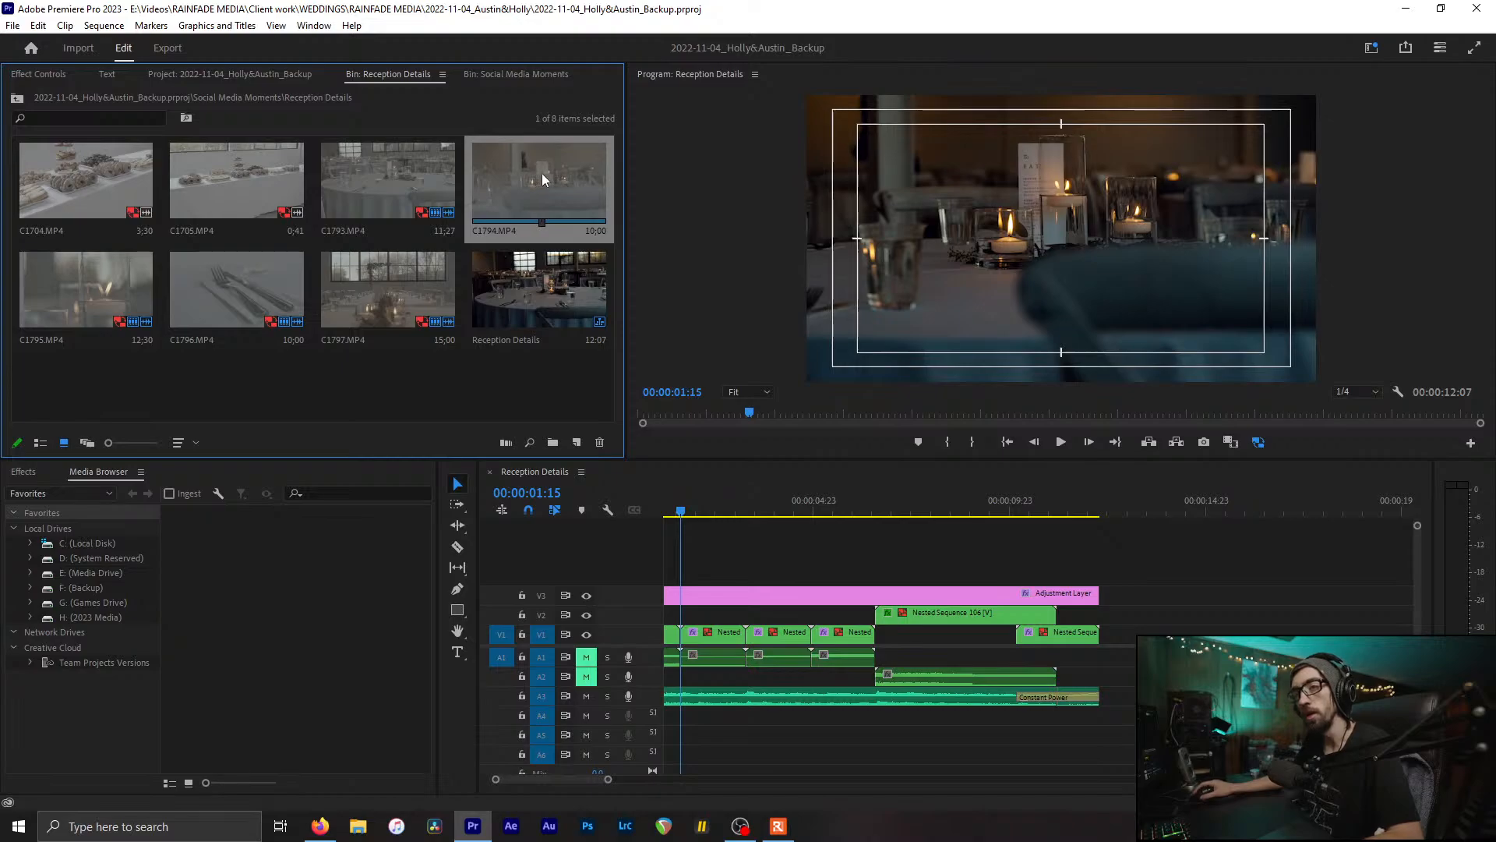
left_click(64, 286)
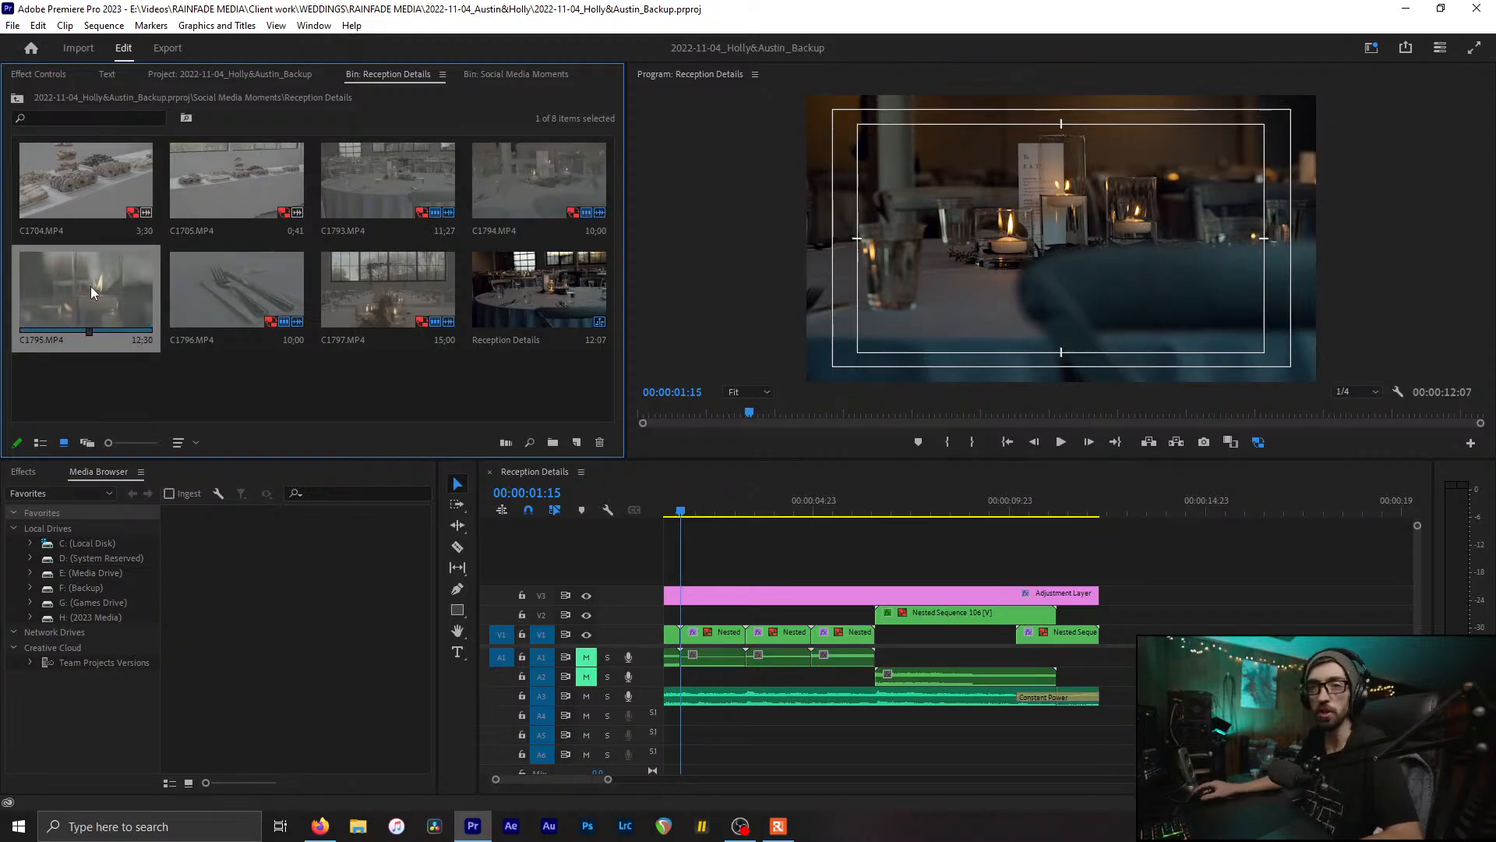
left_click(269, 279)
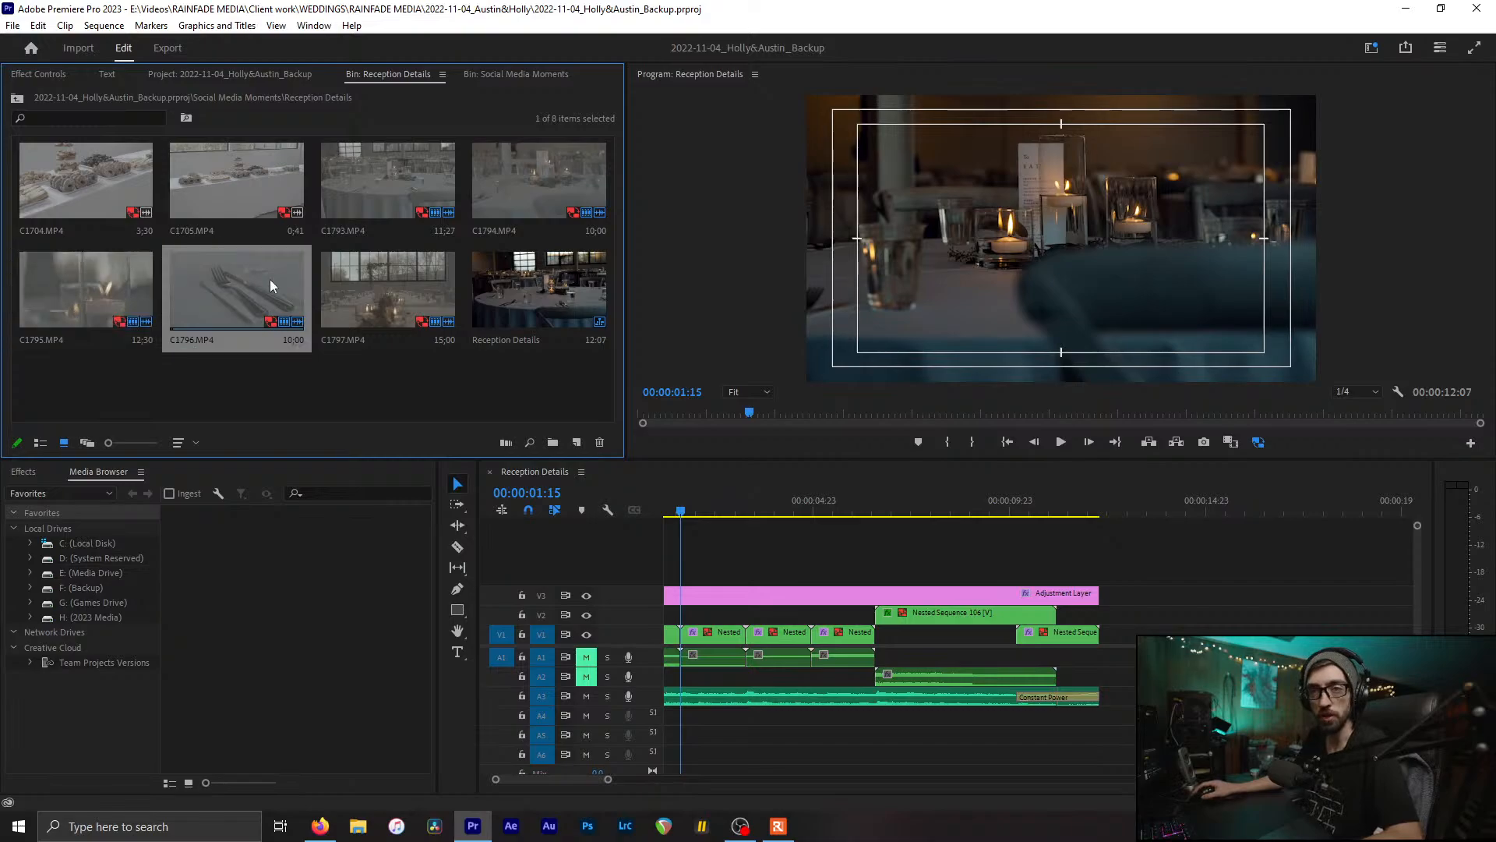
left_click(380, 284)
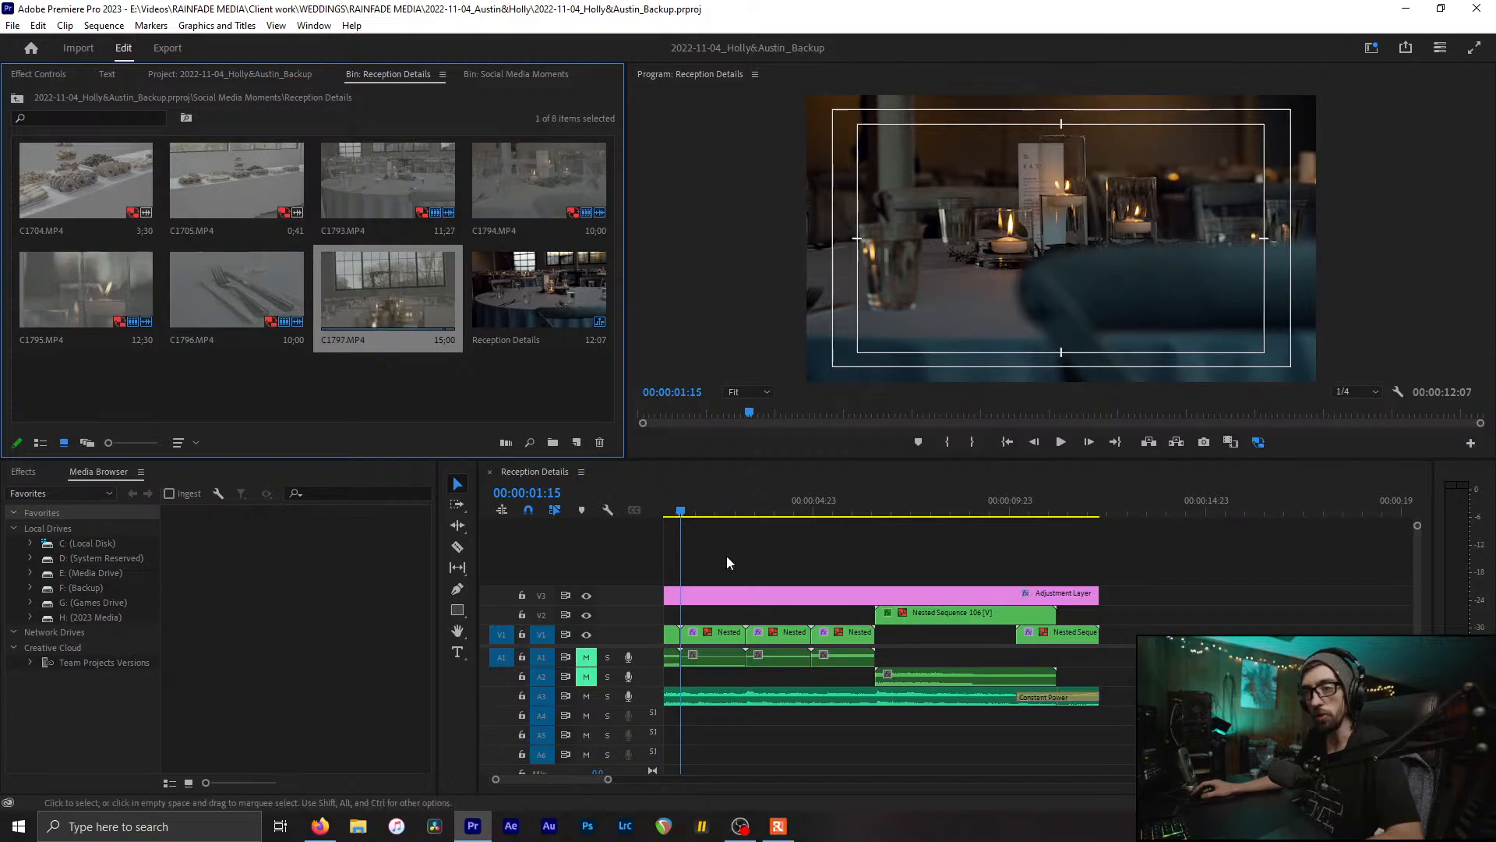
Step: Scrub through the Reception Details sequence and save the project
scroll(710, 521, "up", 1)
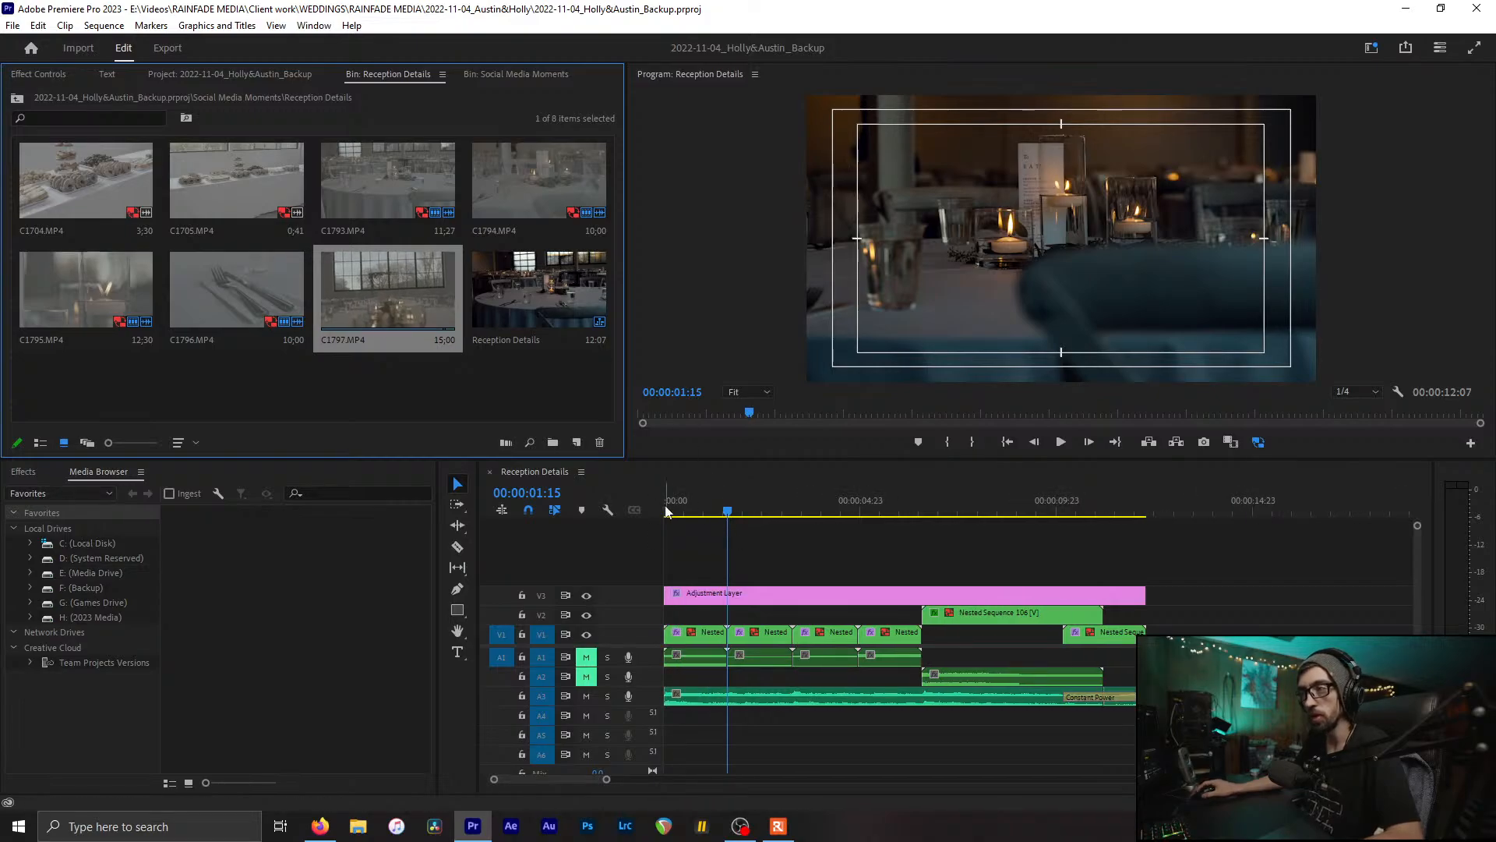
left_click_drag(673, 512, 1092, 563)
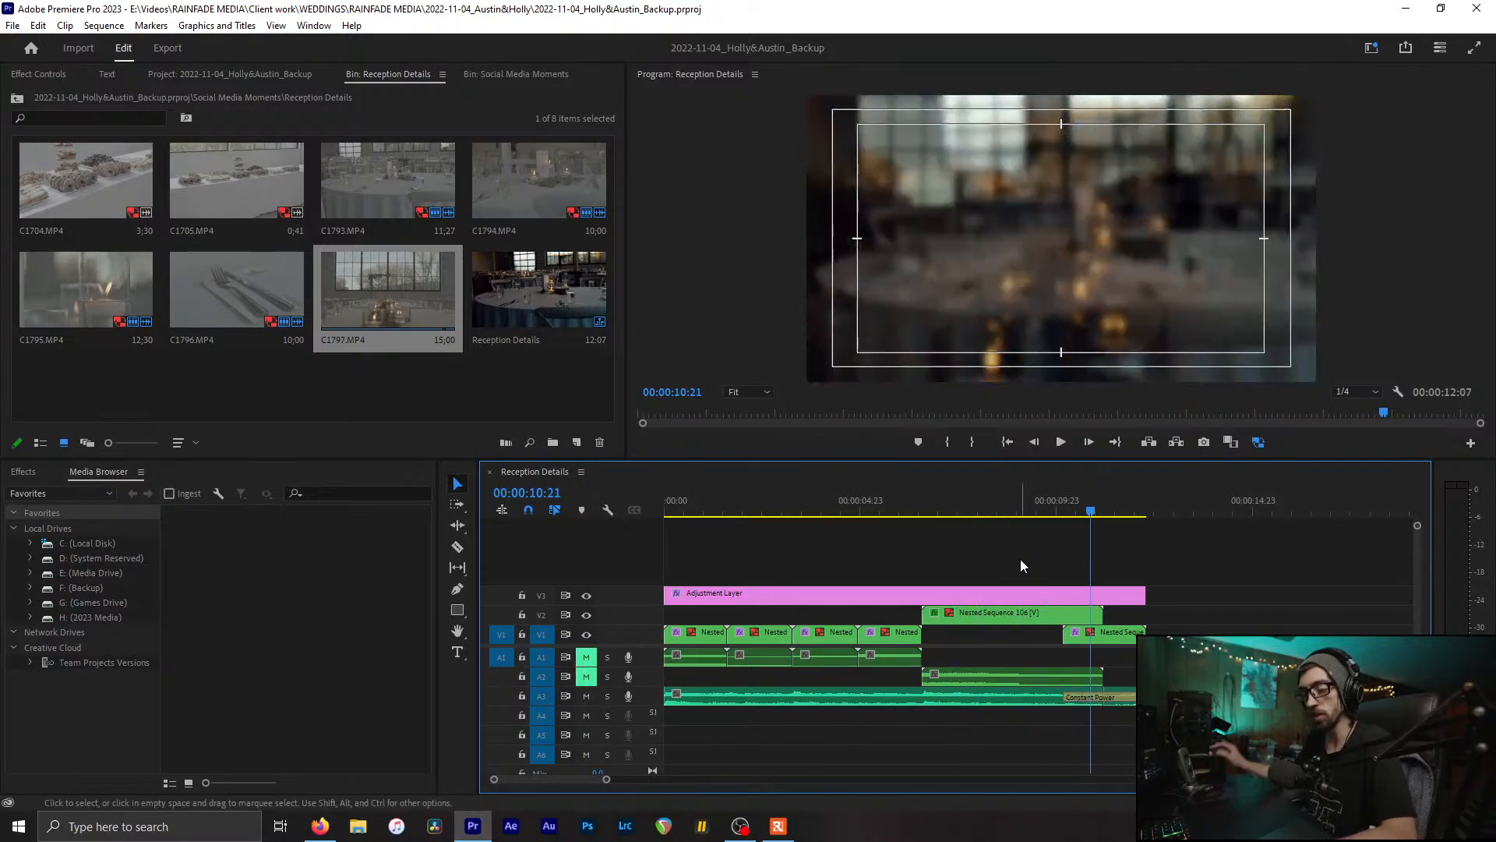
key("ctrl+s")
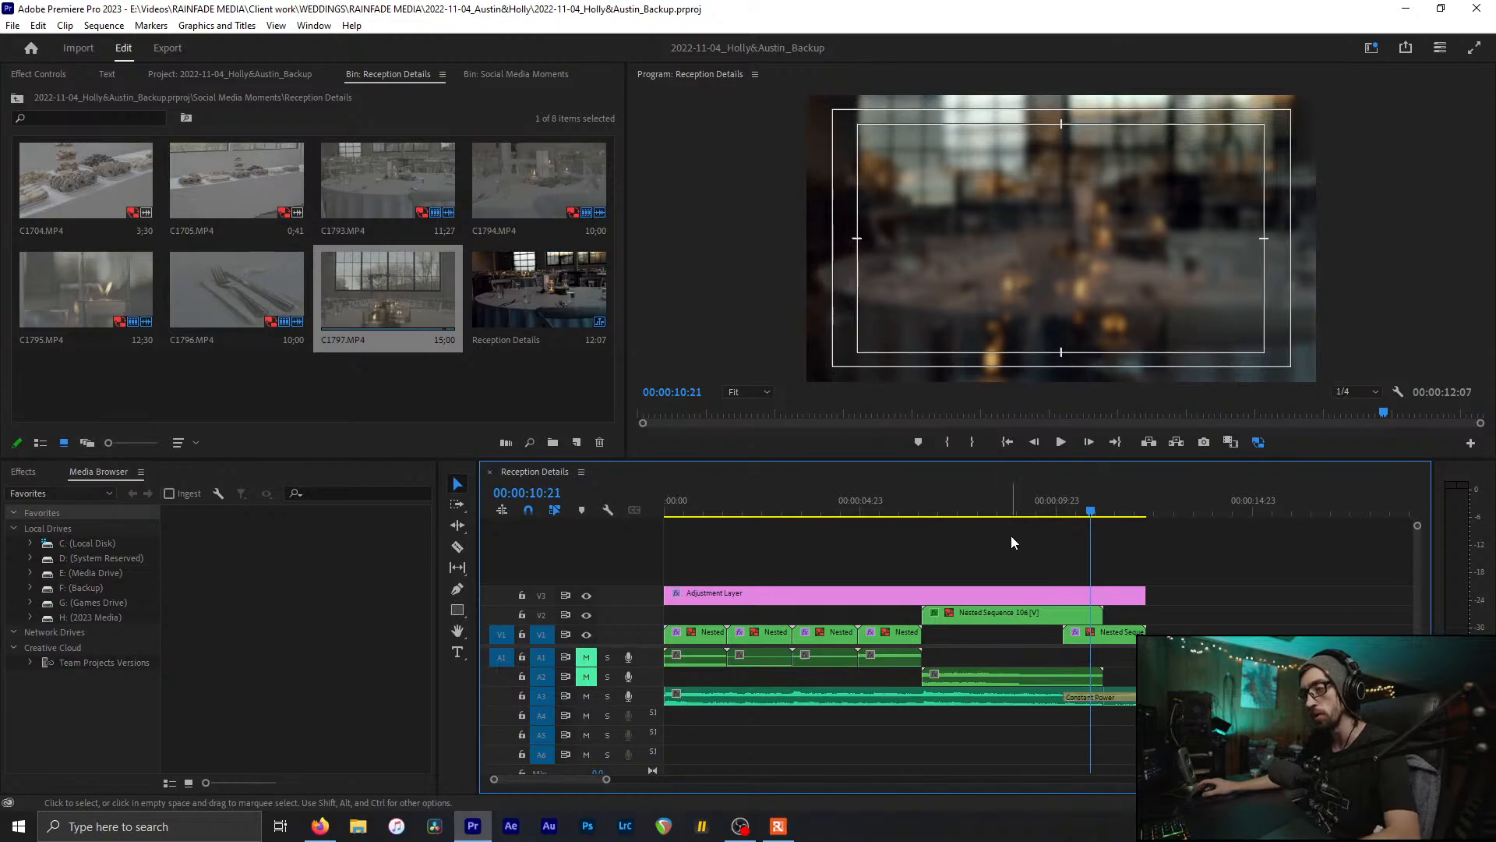
left_click_drag(1007, 503, 1123, 617)
Step: Close the Reception Details sequence and bin, then open the Rings bin and Rings sequence
key("ctrl+w")
left_click(491, 367)
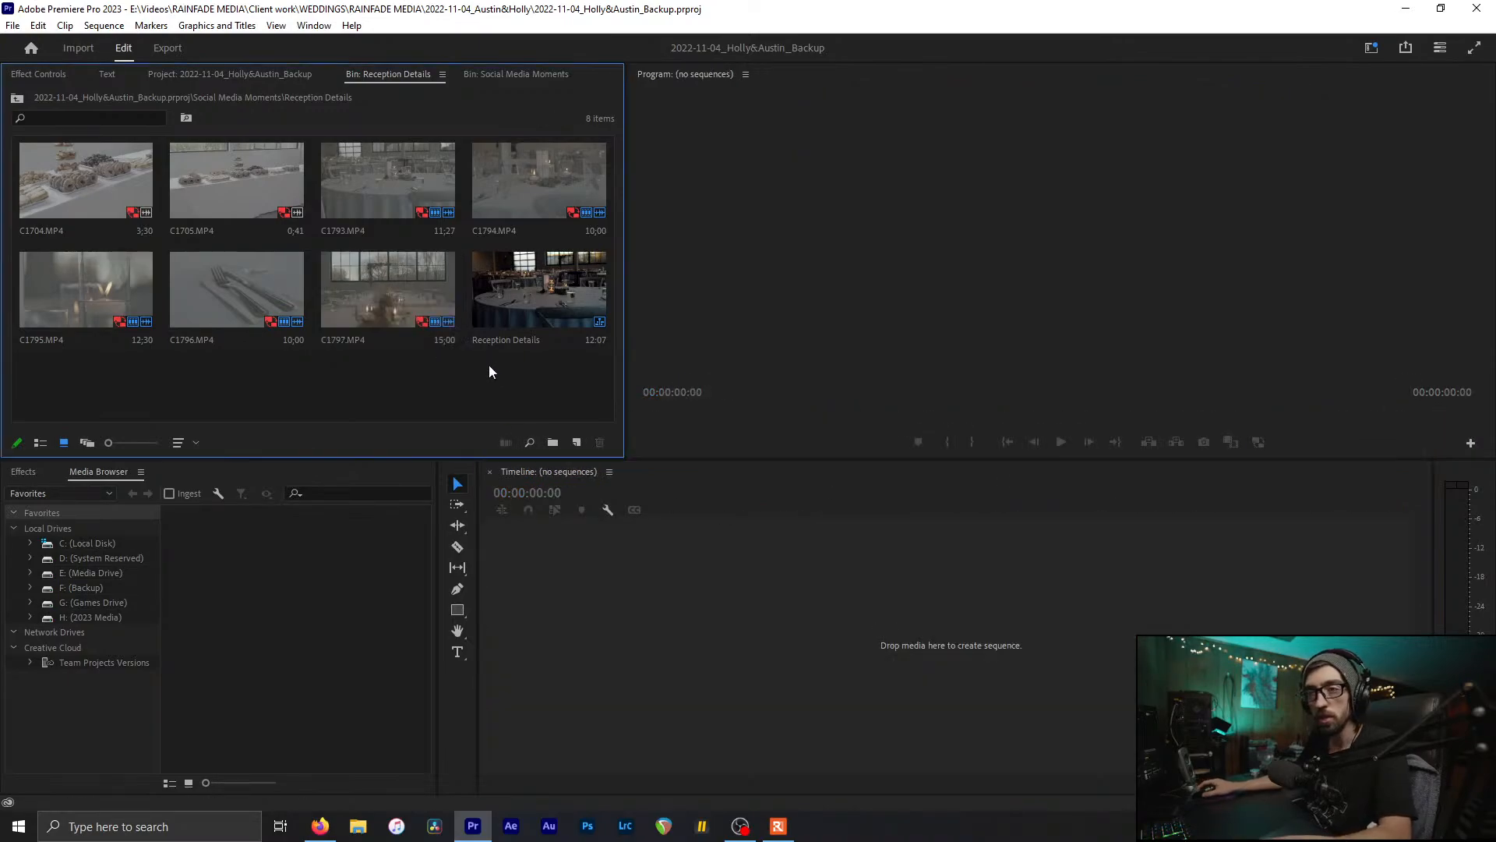
key("ctrl+w")
left_click(376, 295)
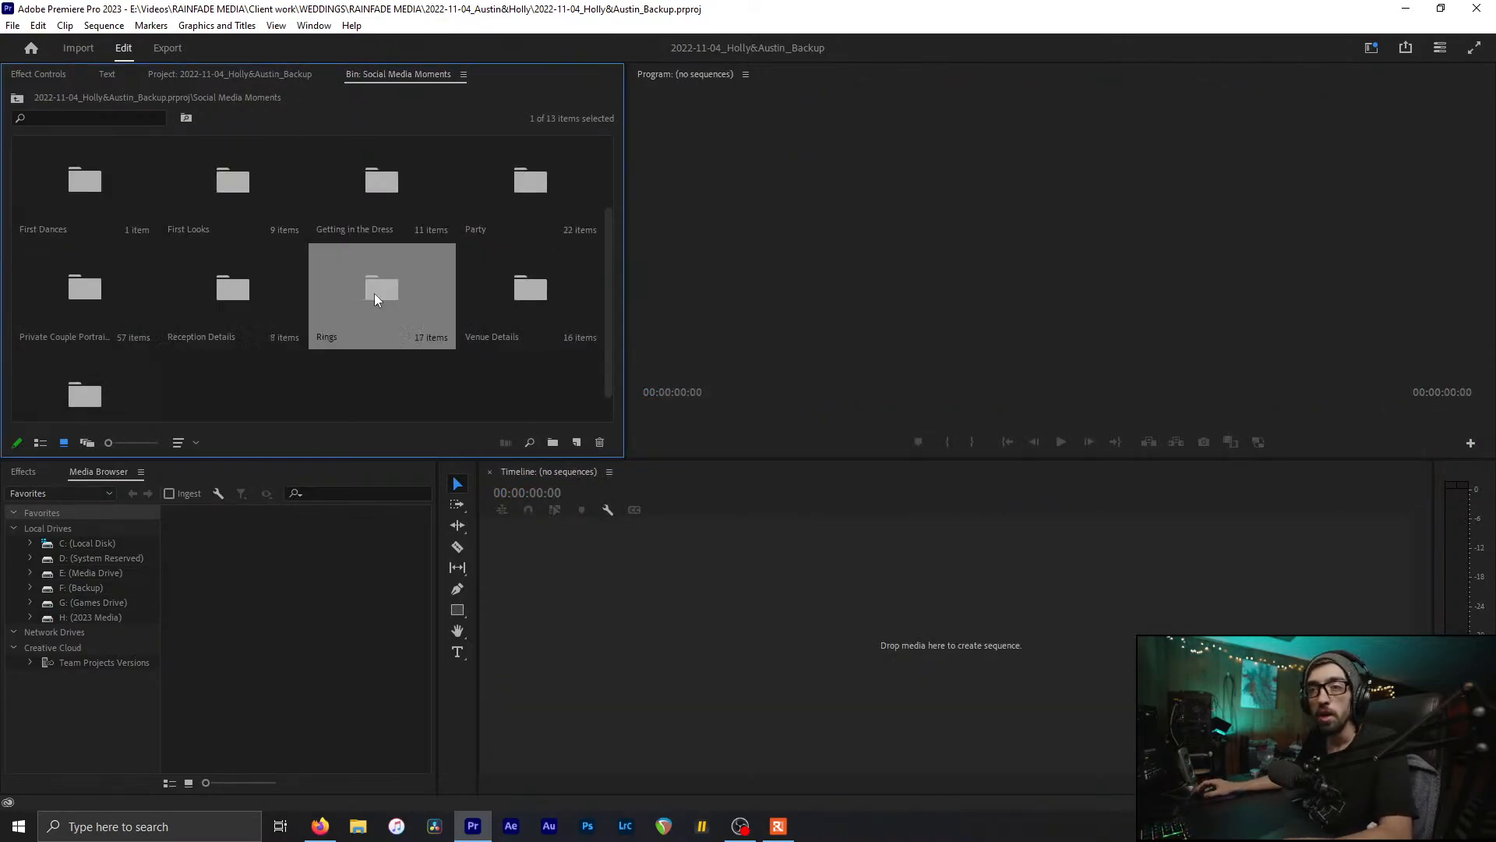
double_click(367, 305)
double_click(87, 354)
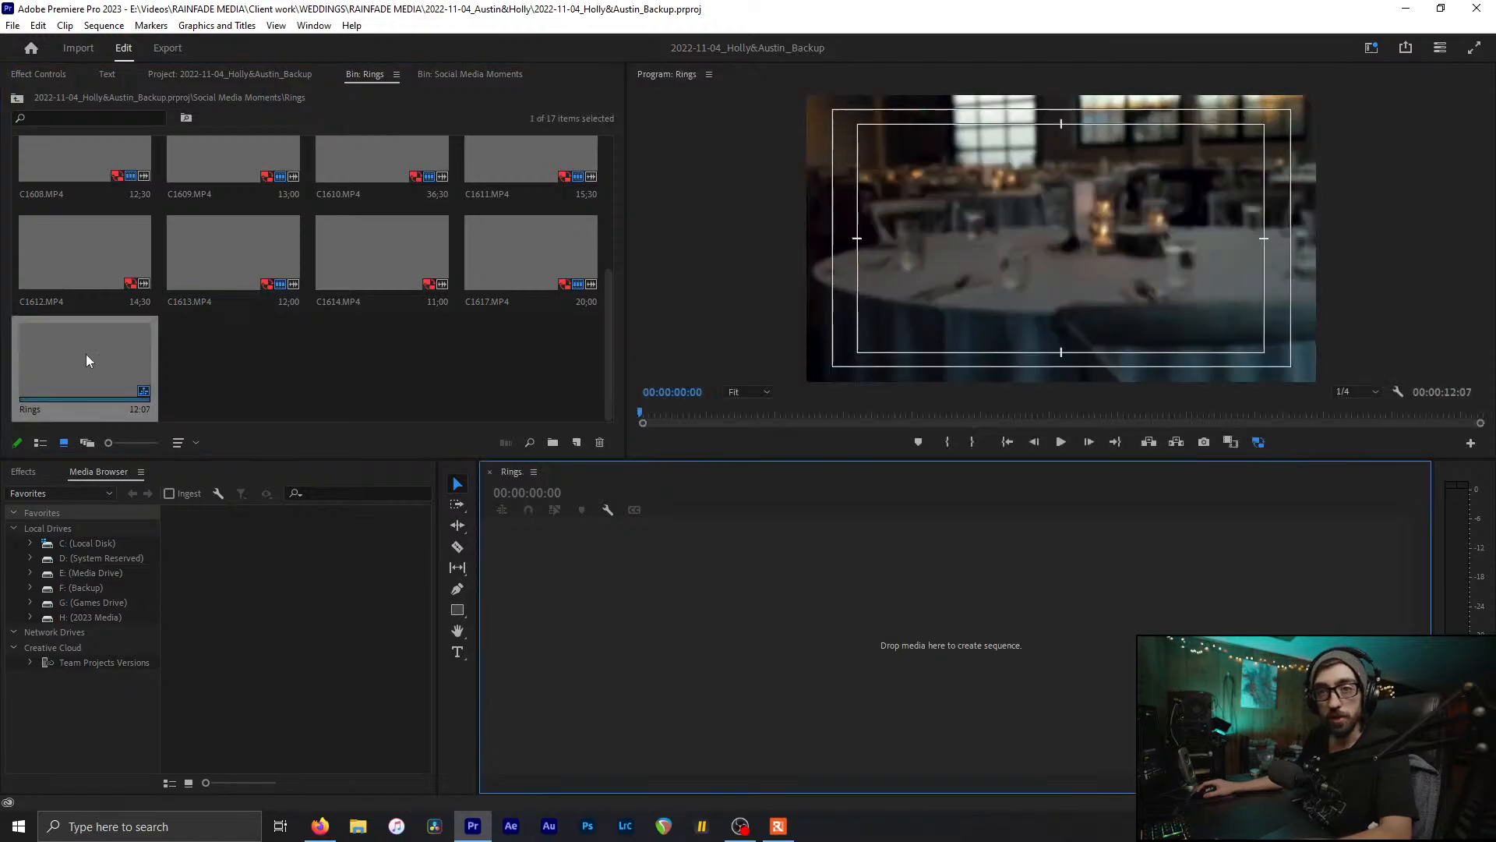
Step: Scrub the Rings sequence from its opening frames to the rings close-up at 00:00:02:00
left_click_drag(667, 511, 678, 515)
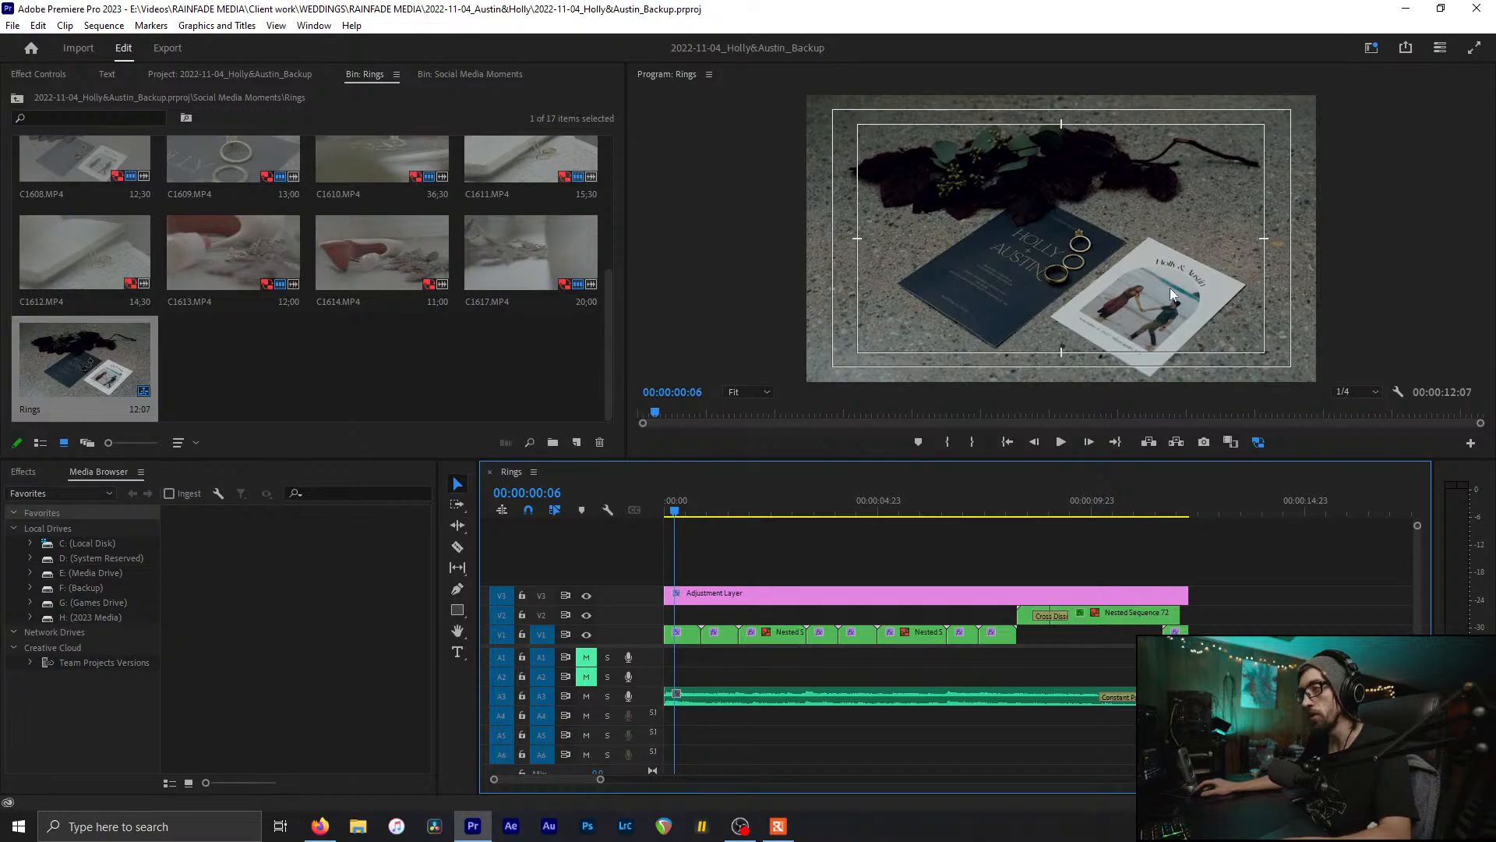
left_click(1172, 312)
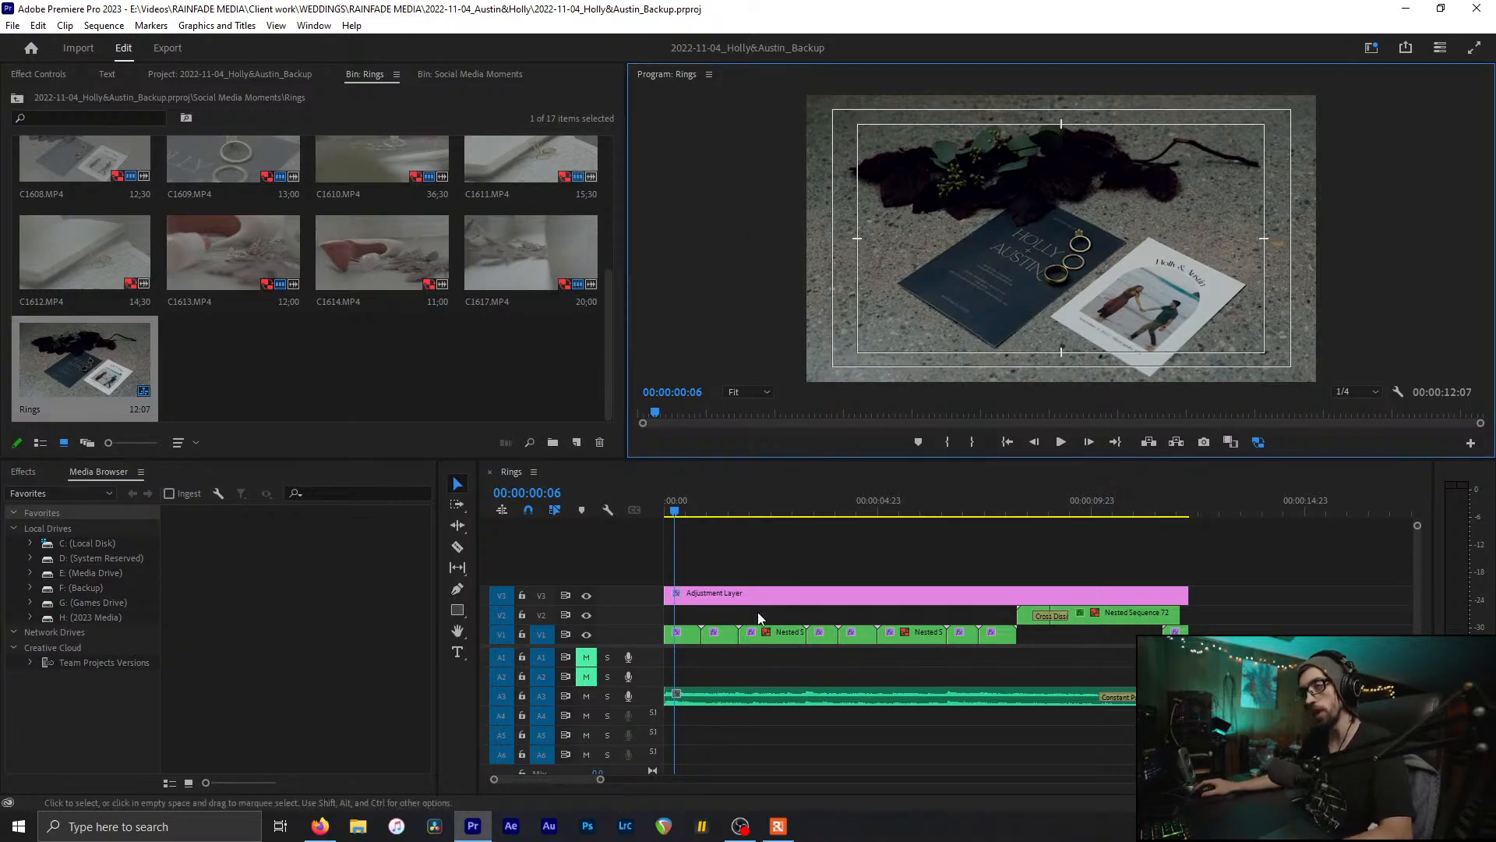
left_click(734, 561)
scroll(737, 562, "up", 2)
scroll(741, 563, "down", 3)
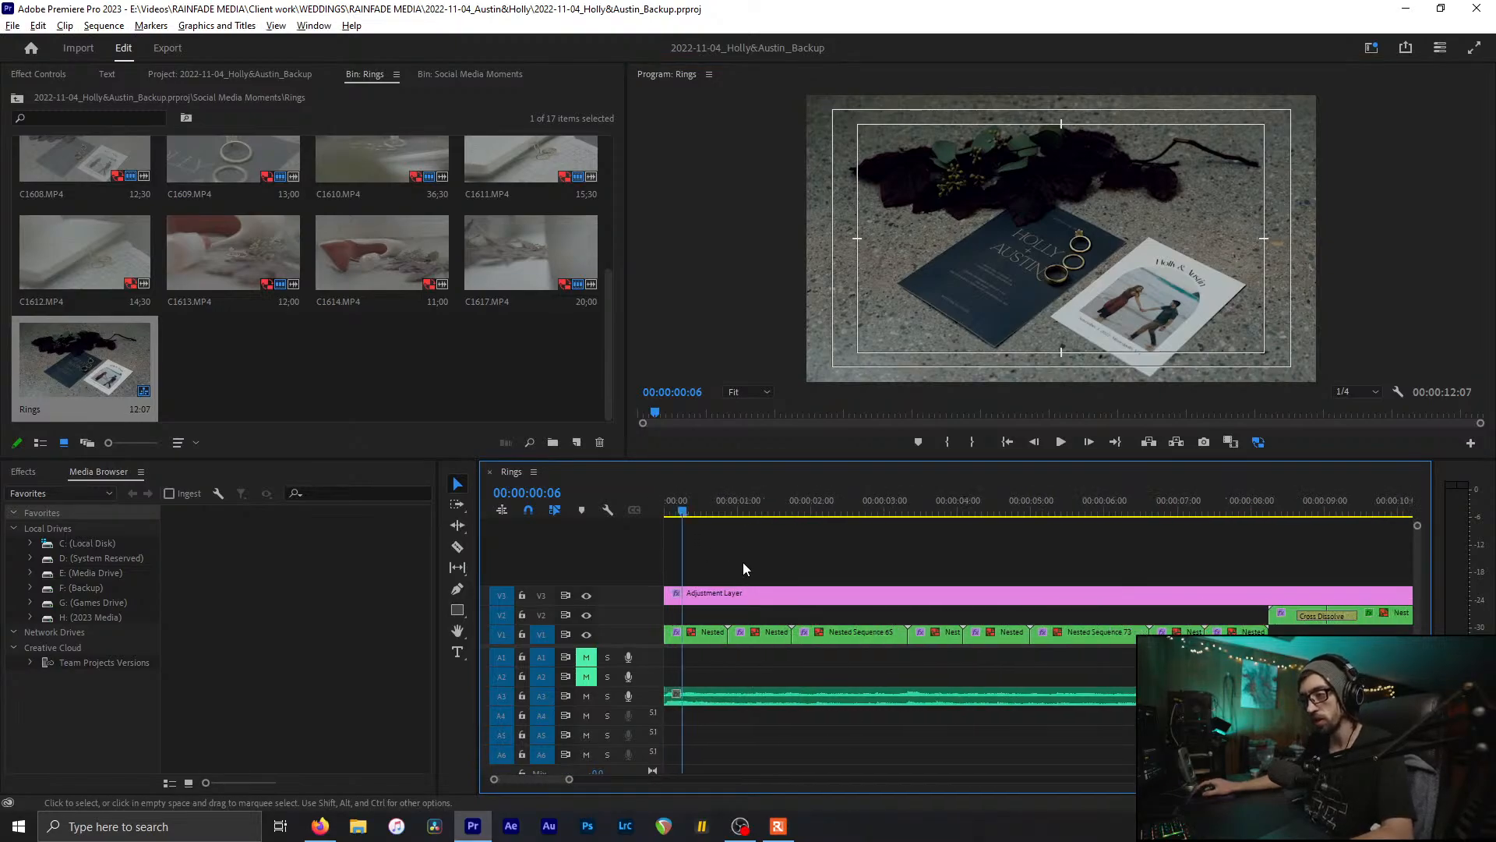
mouse_move(689, 495)
left_mouse_down()
mouse_move(710, 498)
mouse_move(691, 507)
left_mouse_up()
left_click(1210, 293)
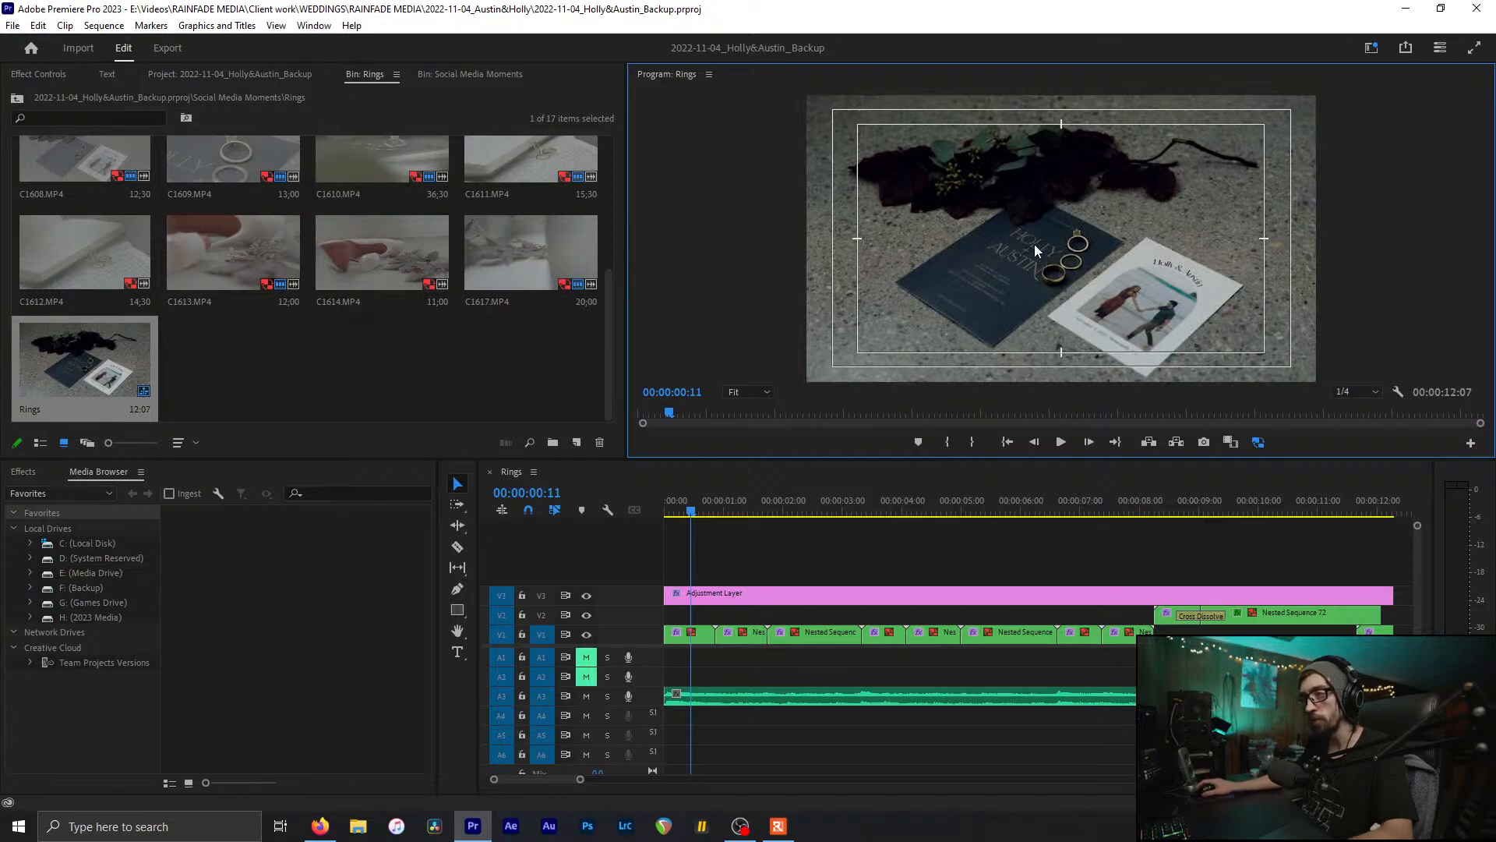
left_click(696, 535)
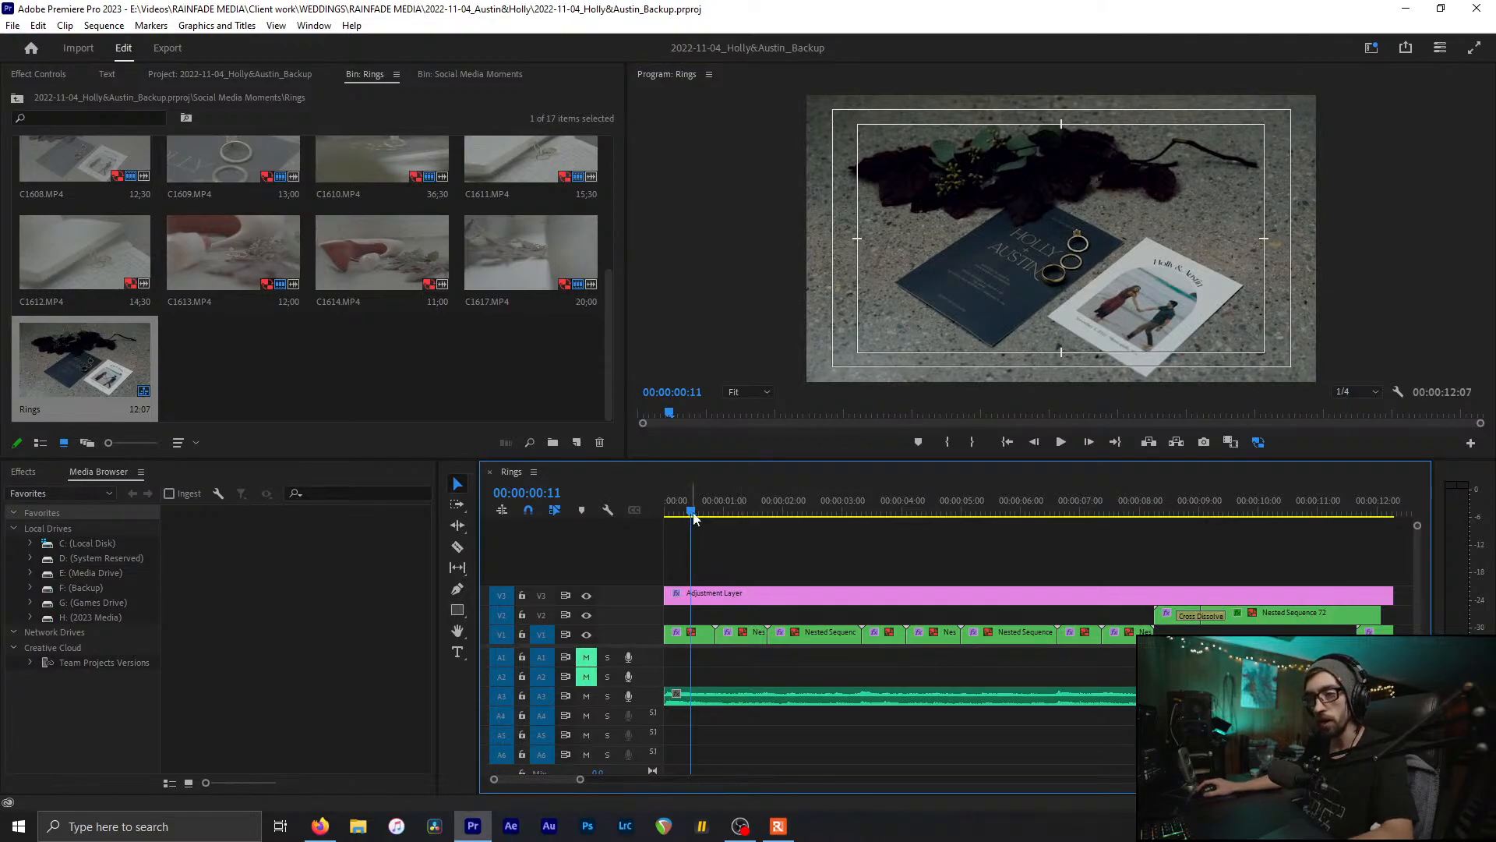
left_click_drag(695, 517, 887, 563)
Step: Scrub the Rings sequence to about 00:00:02:14 and on to the leaves-and-ring clip
key("=")
scroll(881, 538, "up", 2)
left_click_drag(865, 511, 856, 602)
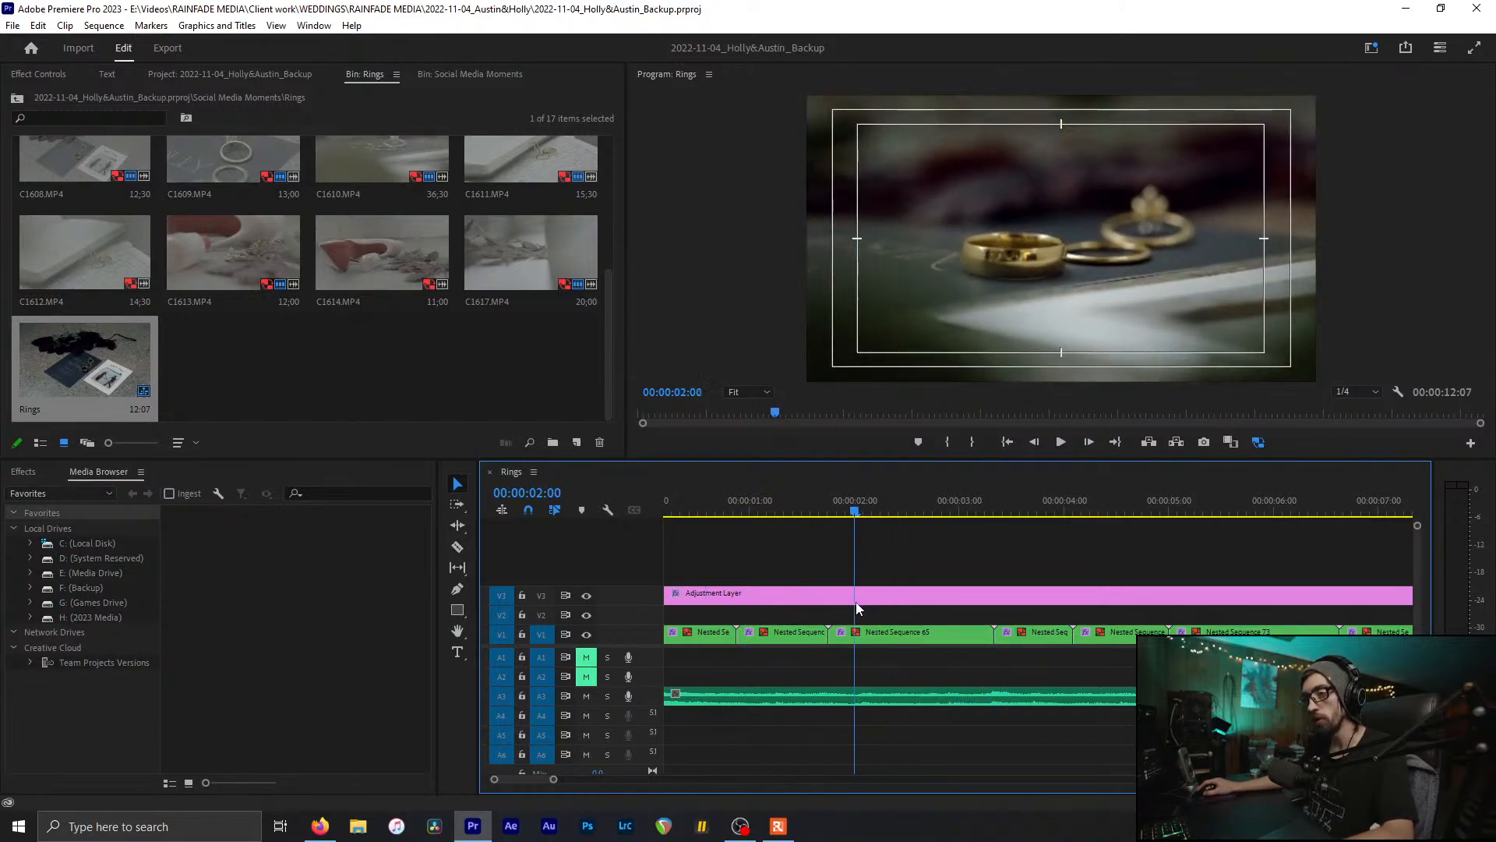
scroll(854, 633, "down", 3)
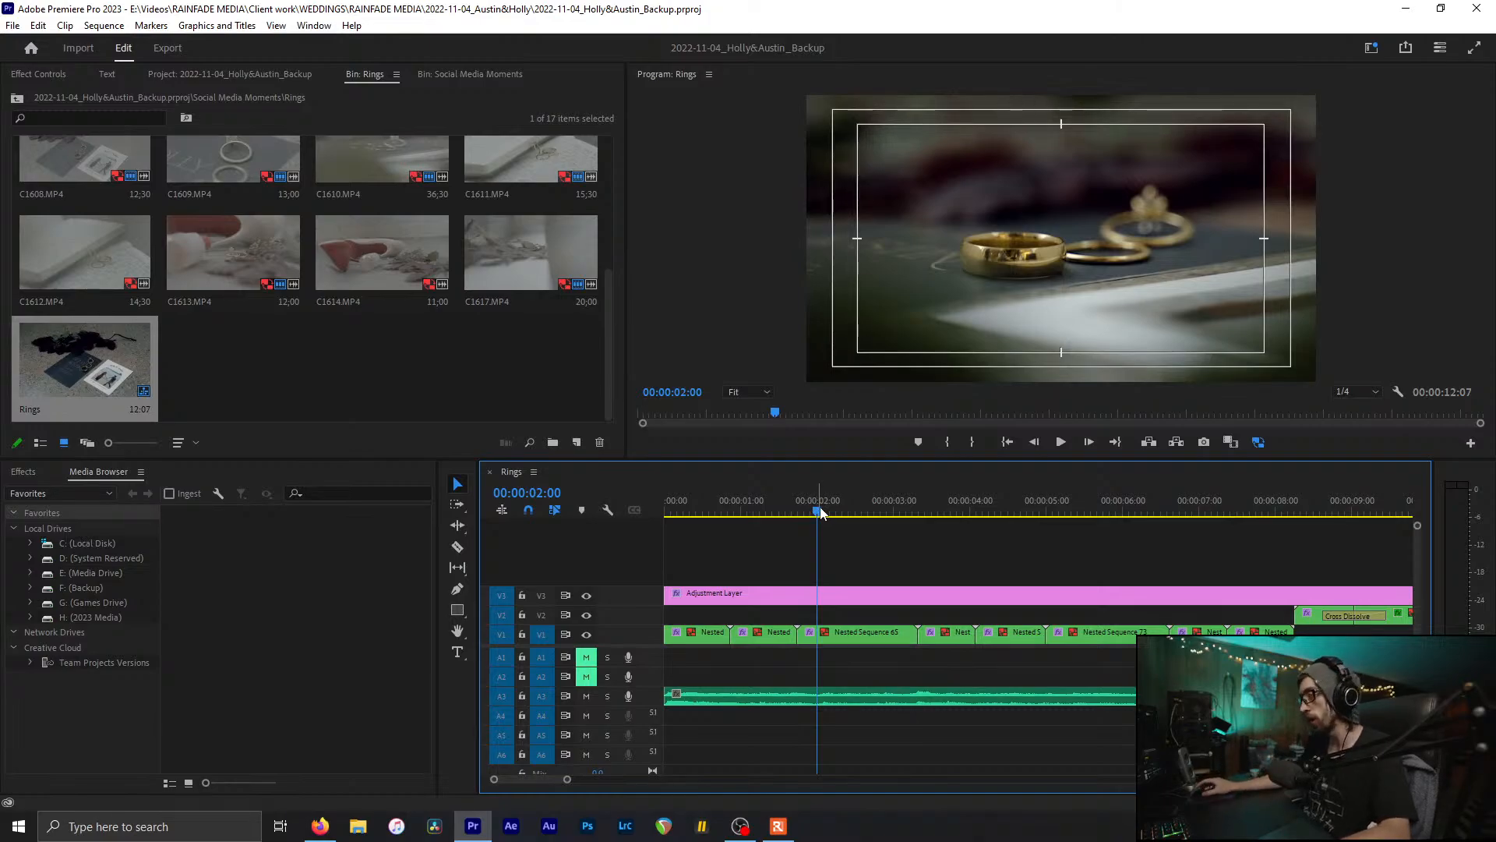
left_click_drag(828, 512, 1193, 578)
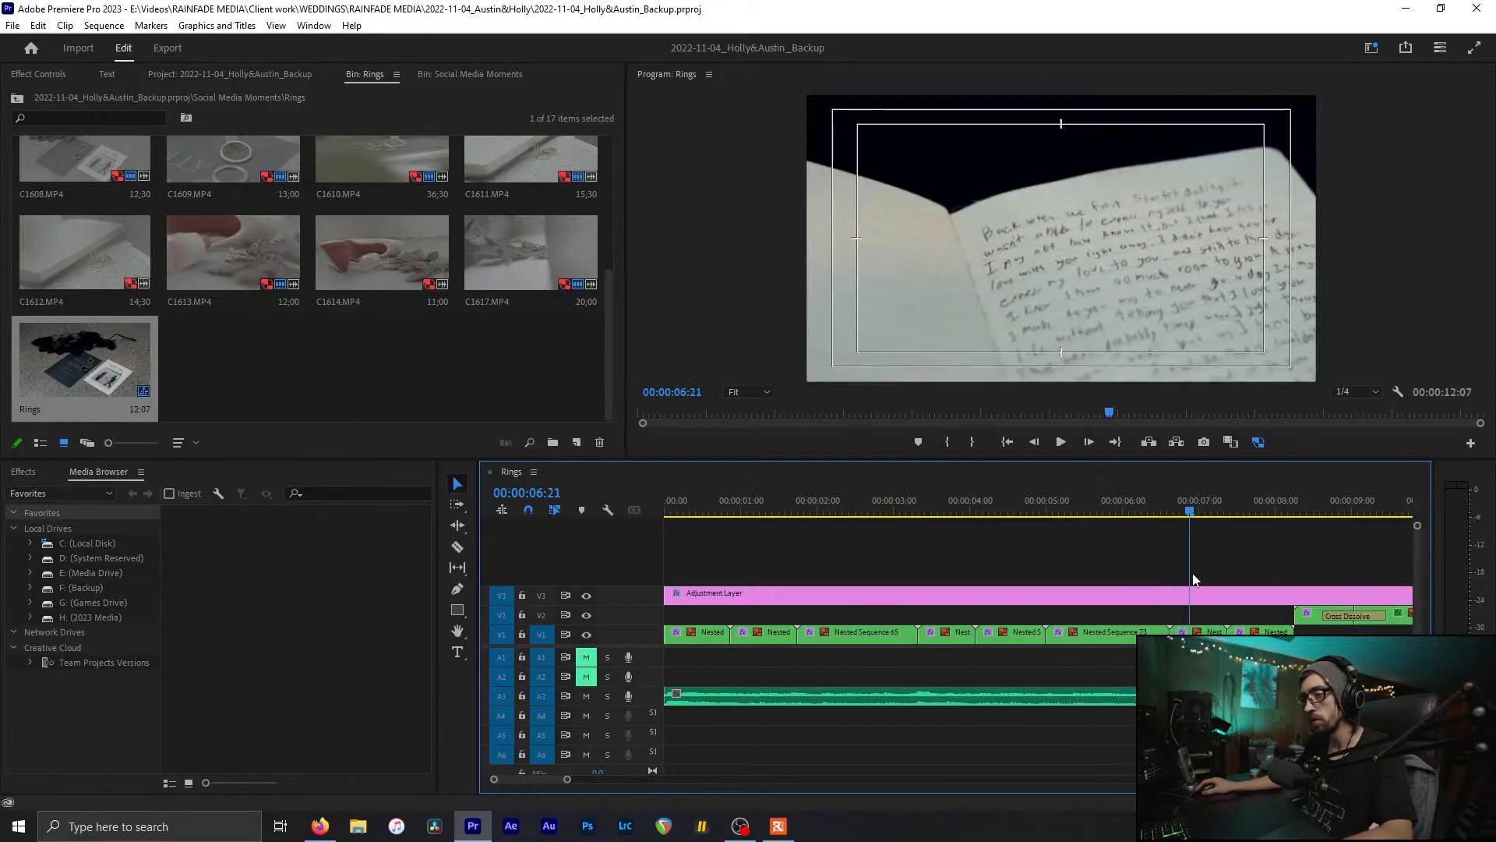
scroll(1131, 594, "down", 3)
scroll(1122, 597, "down", 4)
left_click_drag(840, 512, 1069, 564)
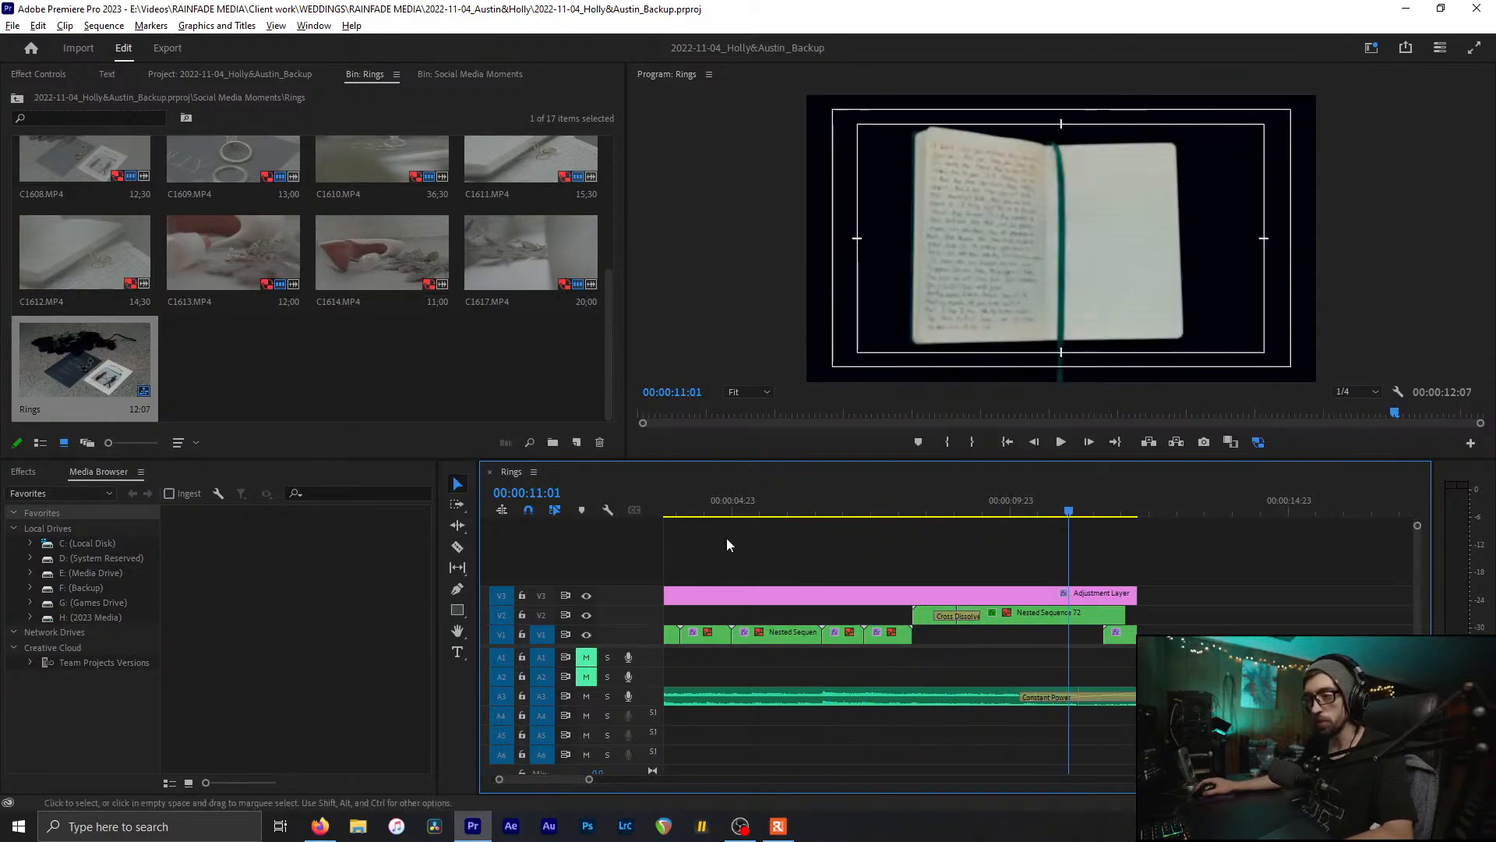
scroll(731, 541, "up", 5)
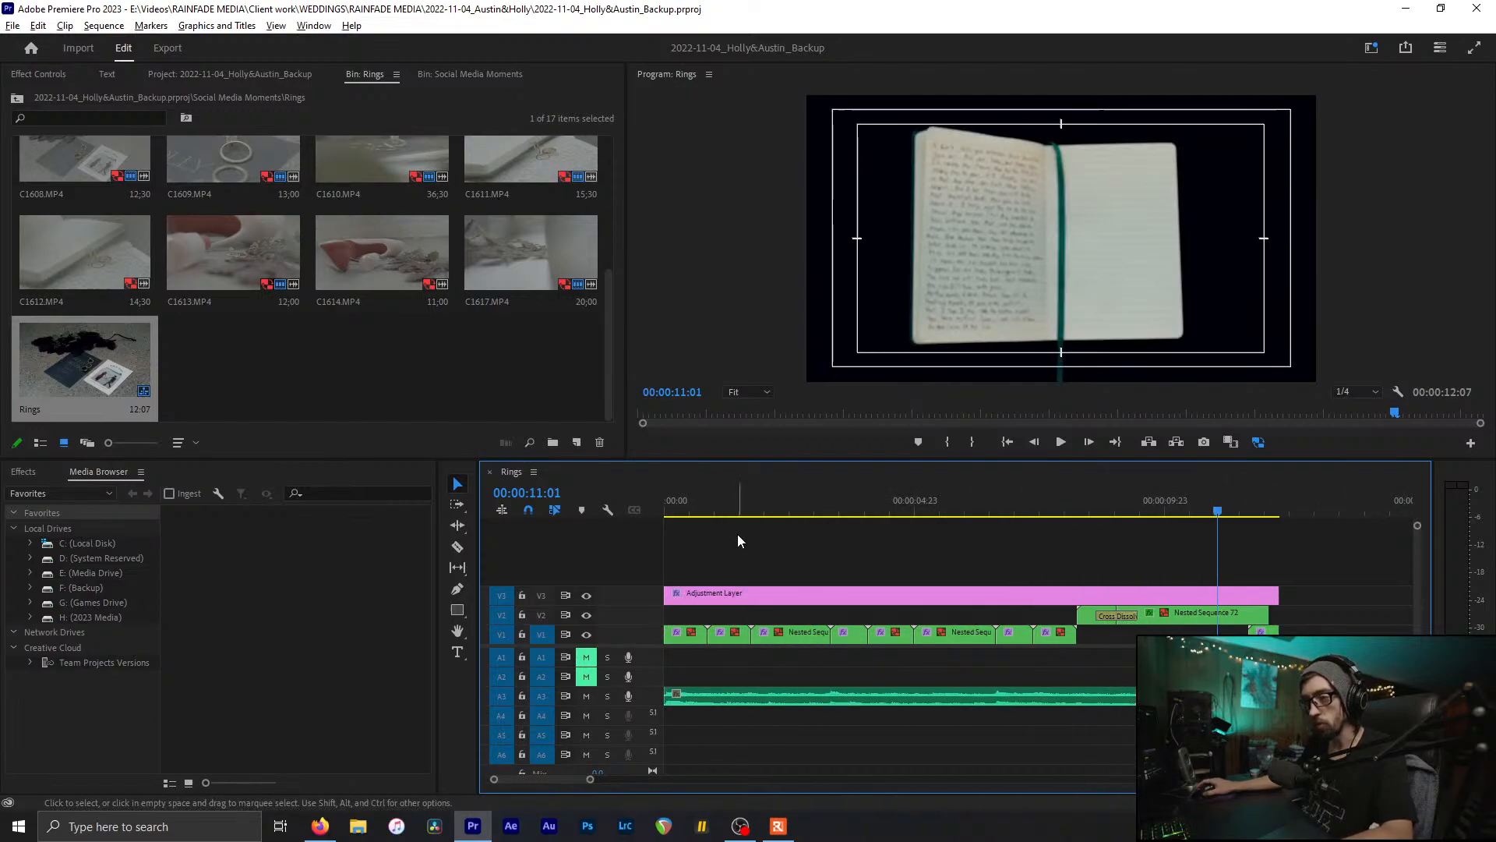
Step: Zoom the timeline out, check the end crossfade, scrub Rings to 11:17, and save
key("minus")
key("ctrl+s")
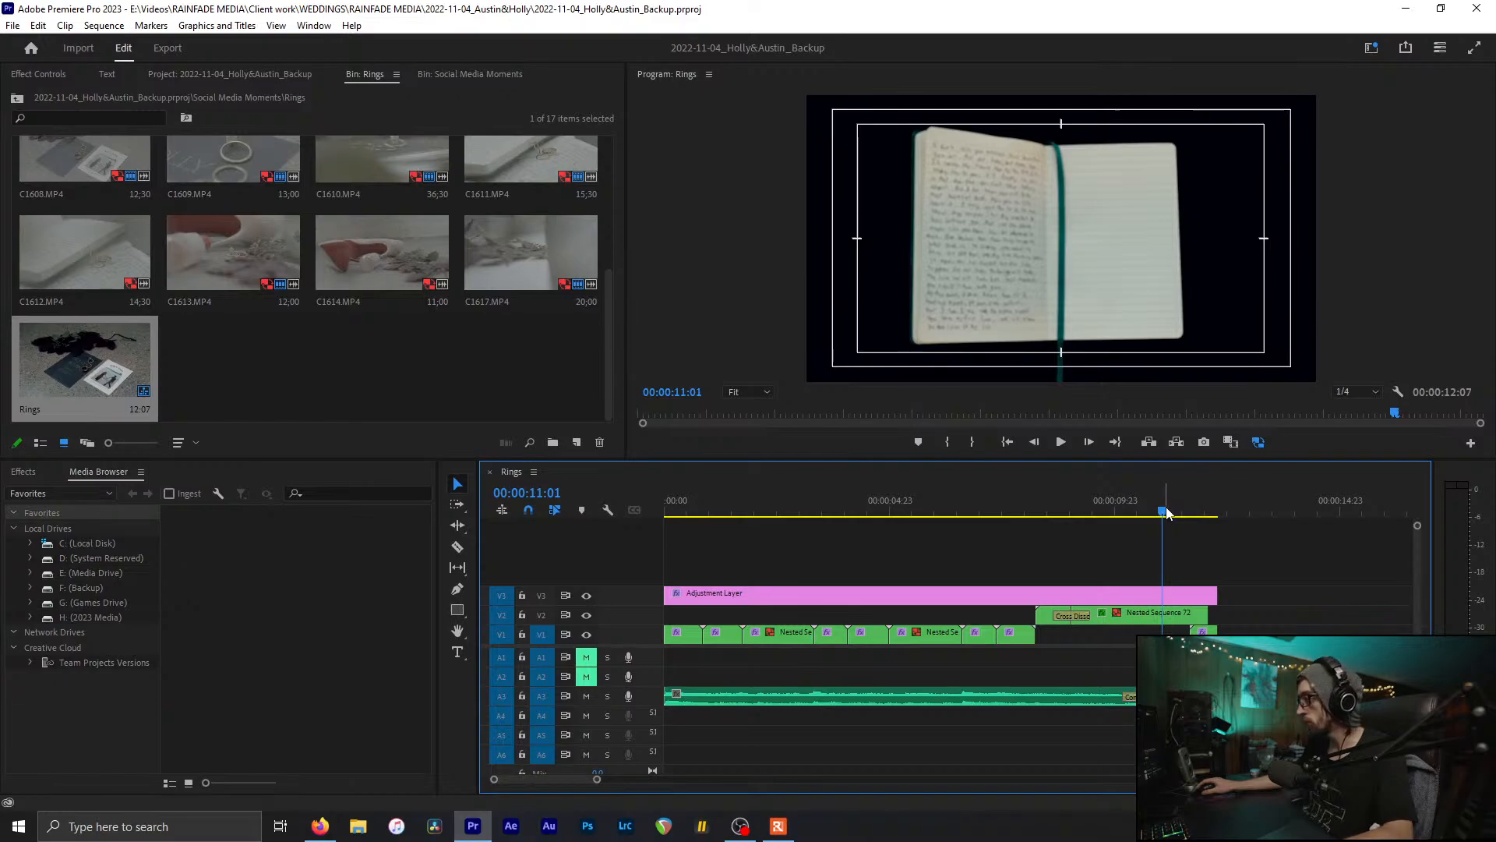
mouse_move(1163, 514)
left_mouse_down()
mouse_move(1208, 519)
mouse_move(1122, 516)
mouse_move(1166, 515)
left_mouse_up()
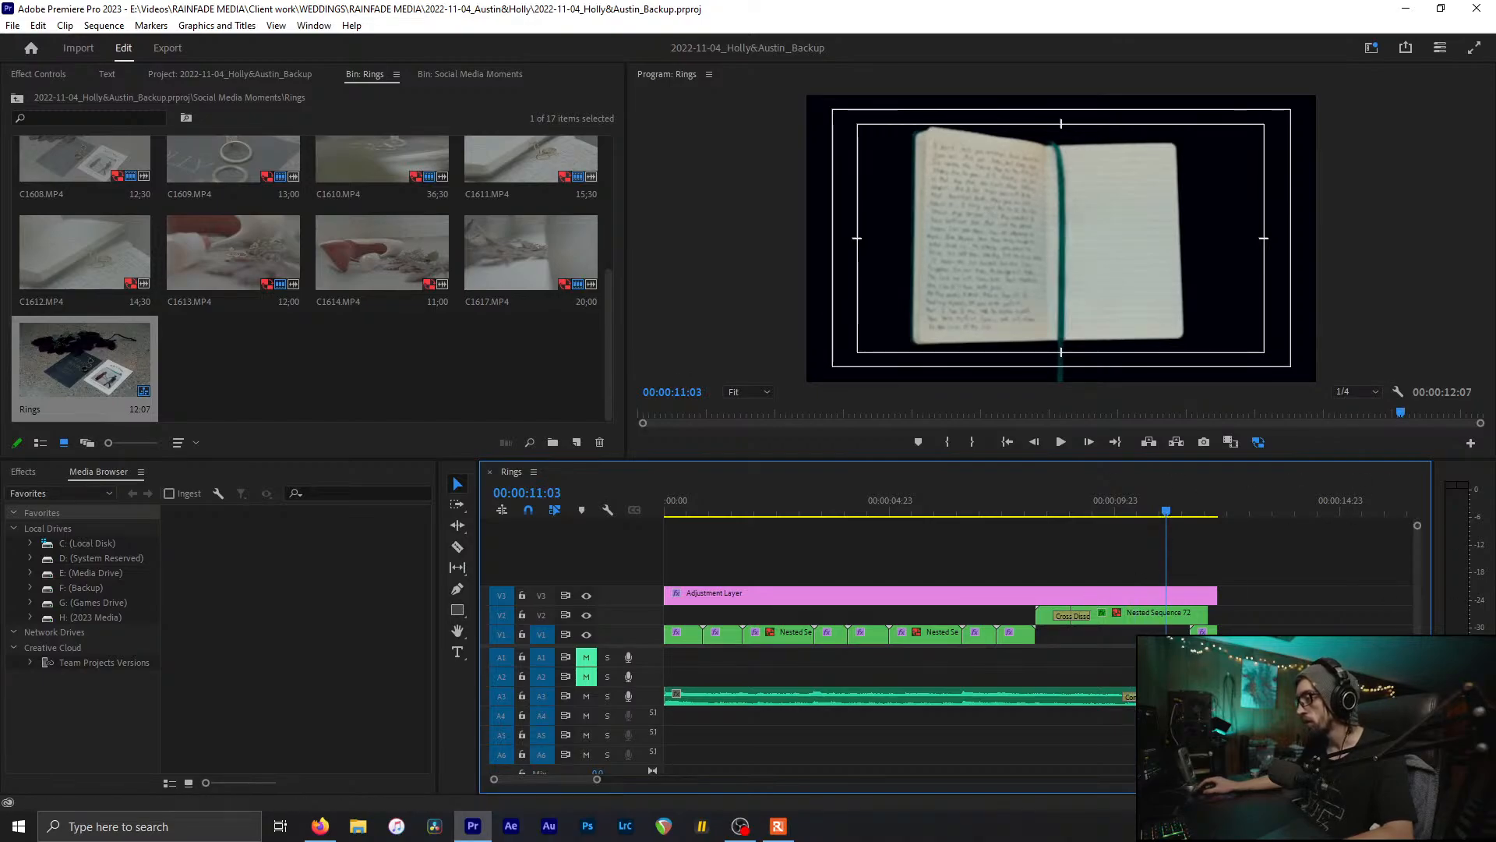
key("alt+Tab")
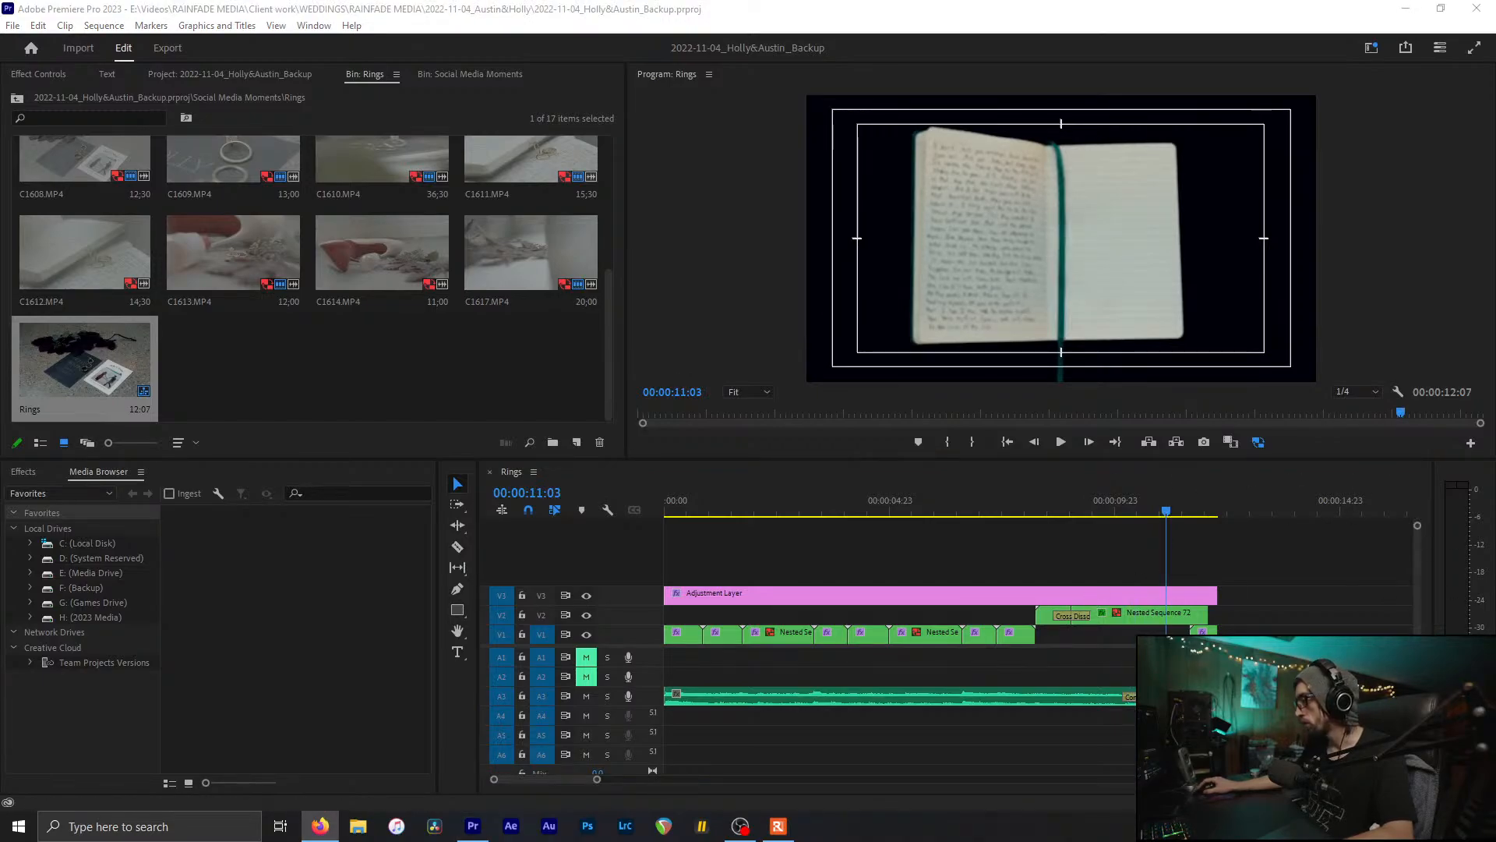
key("alt+Tab")
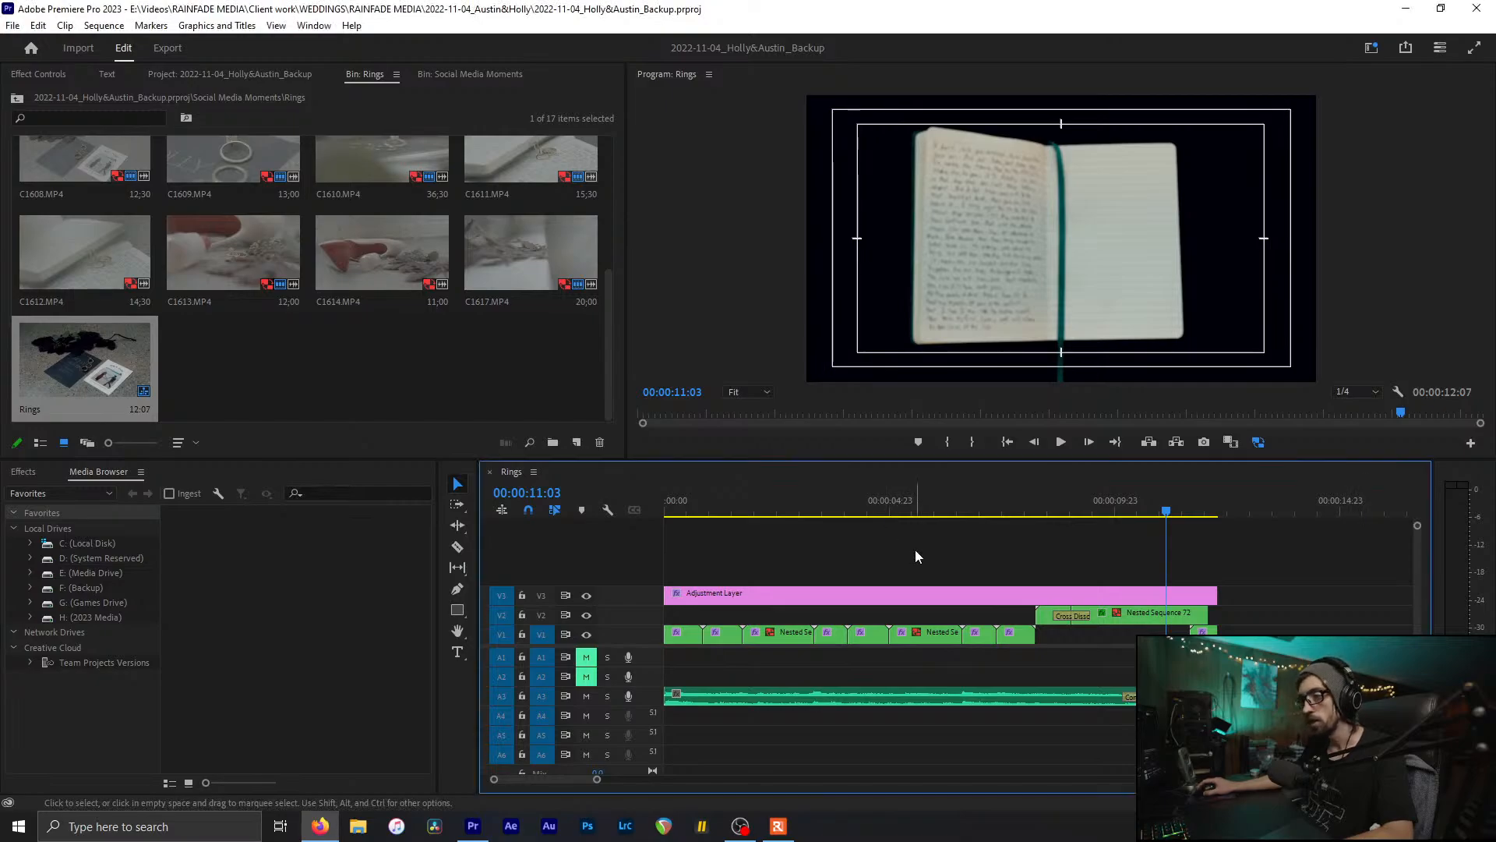
key("alt+Tab")
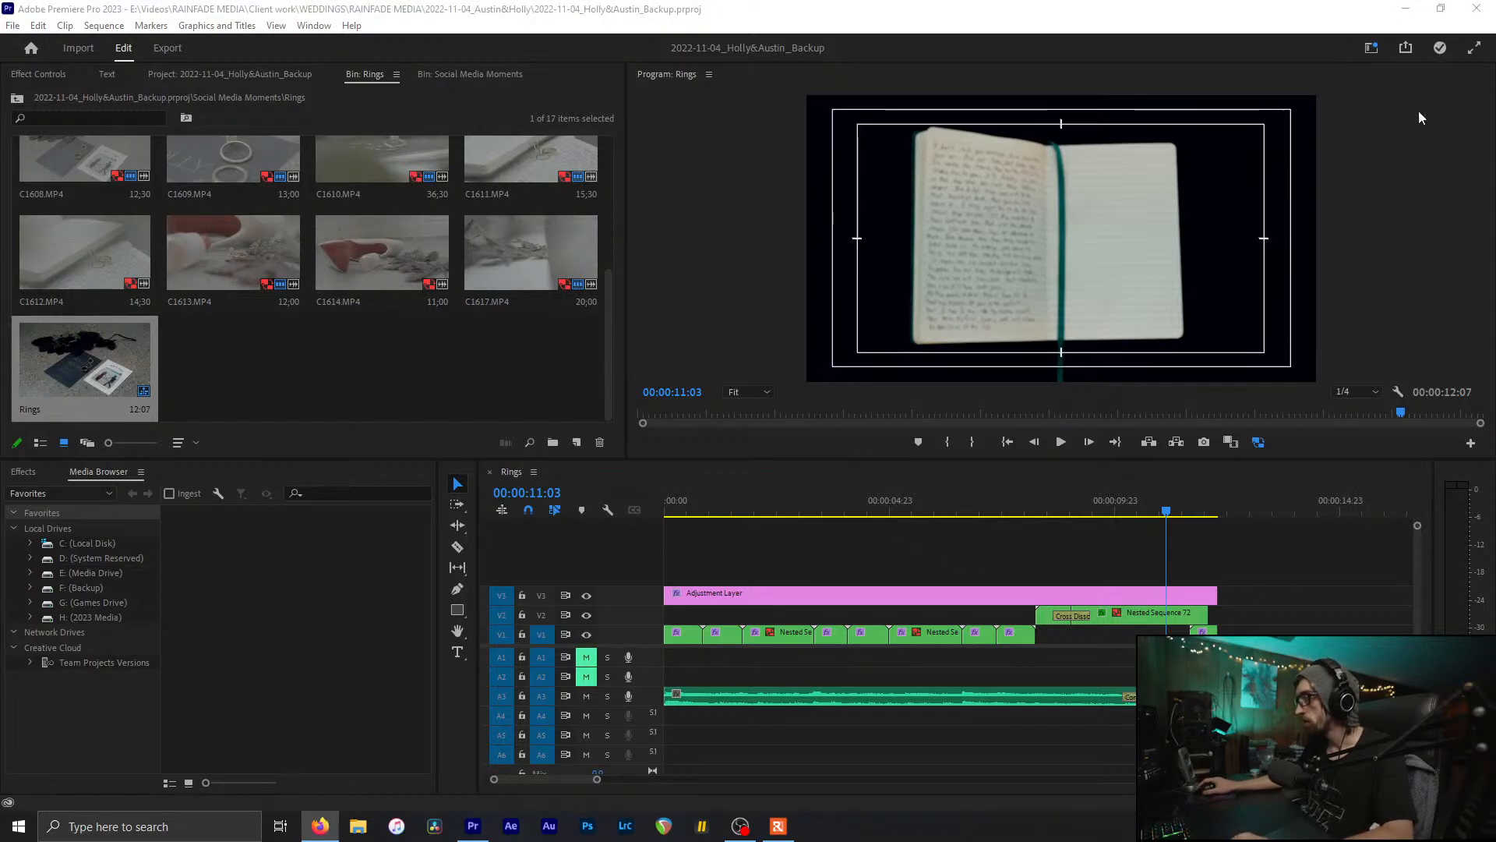
left_click(1082, 564)
left_click_drag(1171, 512, 423, 587)
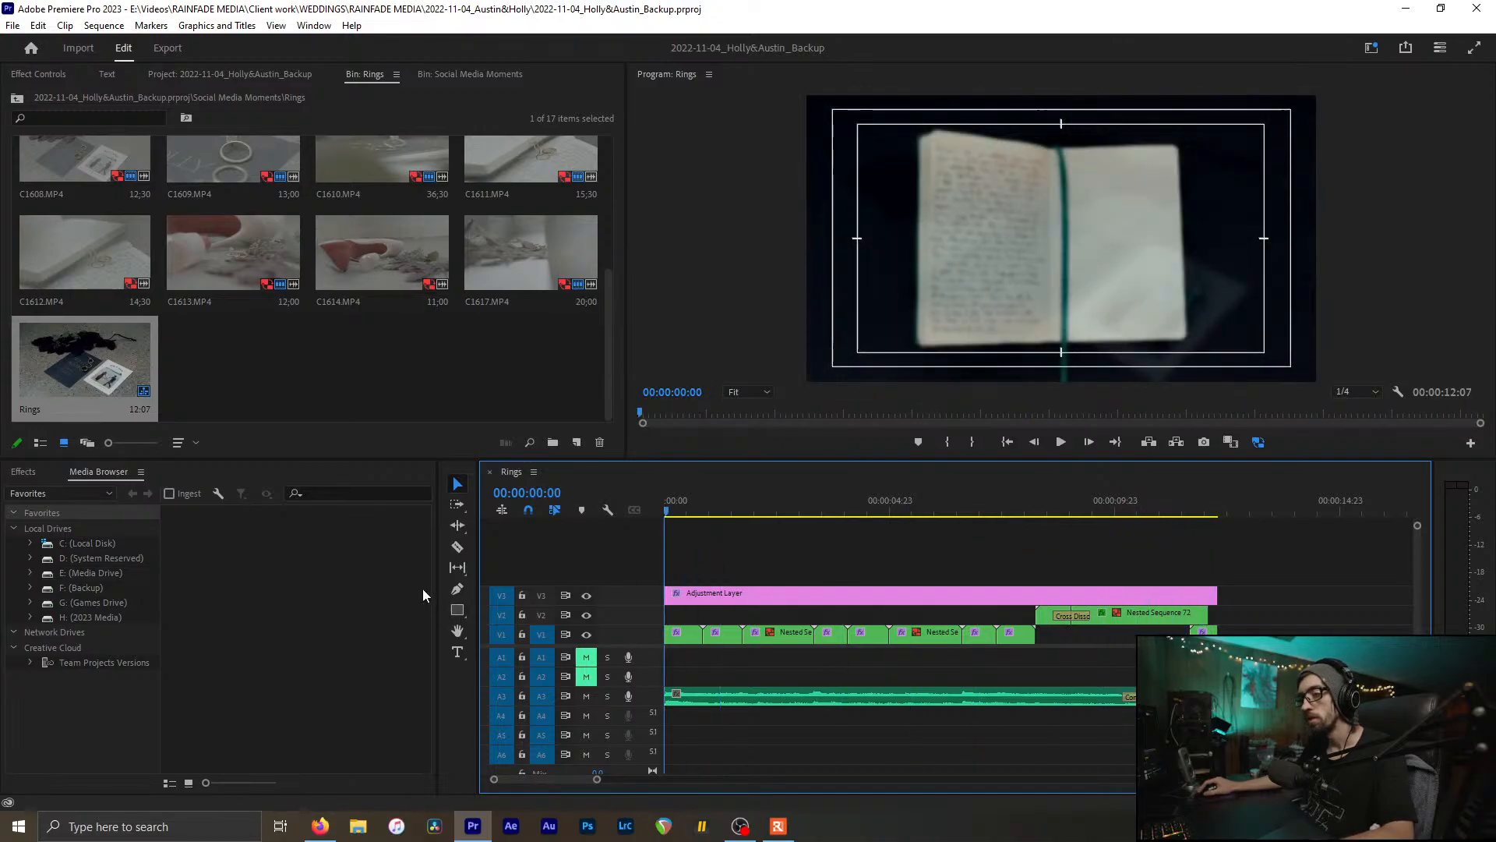
key("ctrl+s")
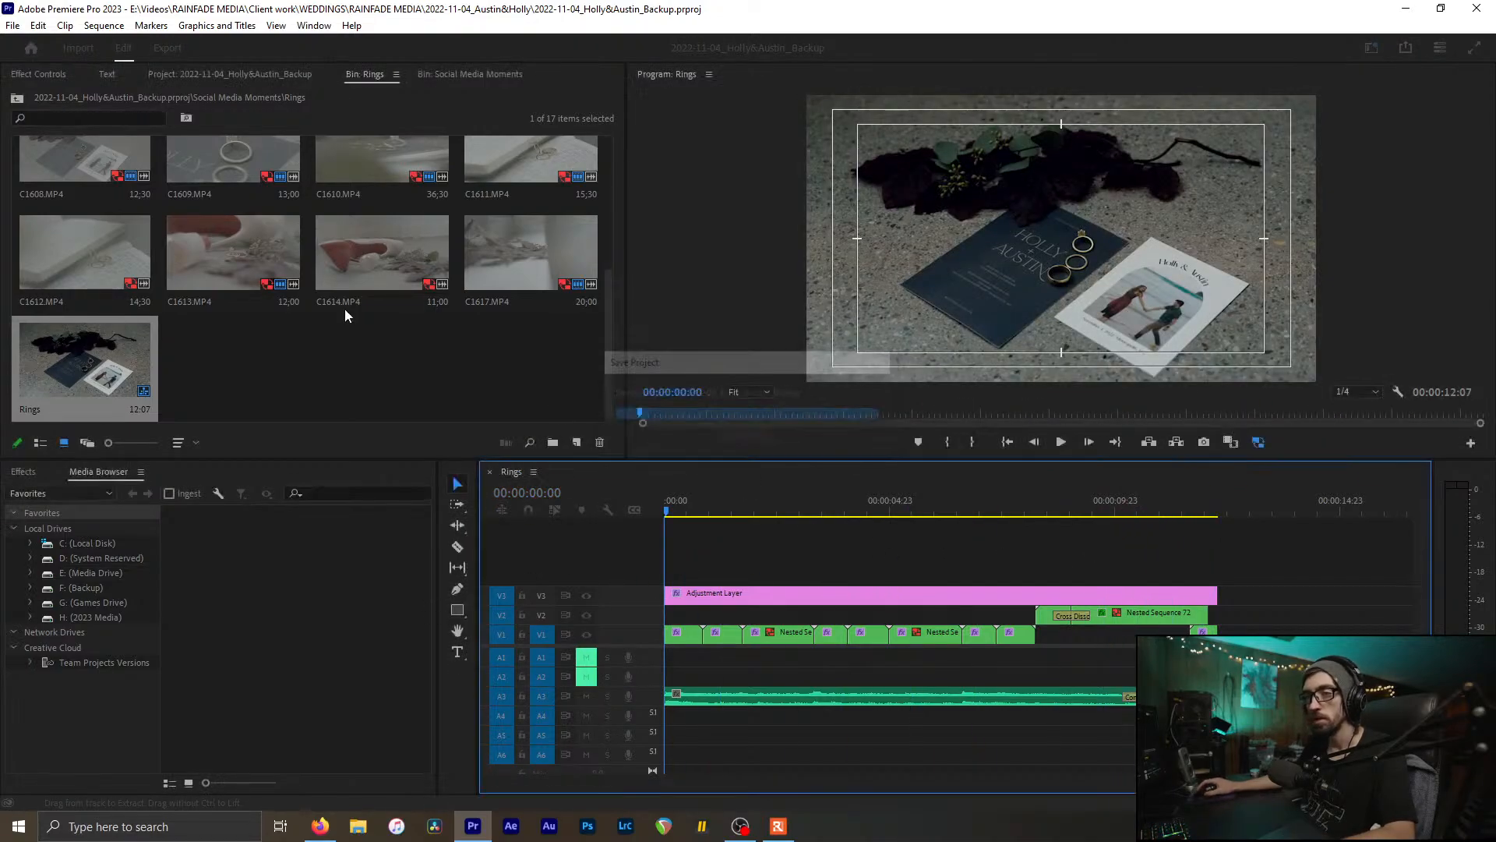
Step: Close the Rings bin, select the Venue Details folder, and save the project
left_click(311, 362)
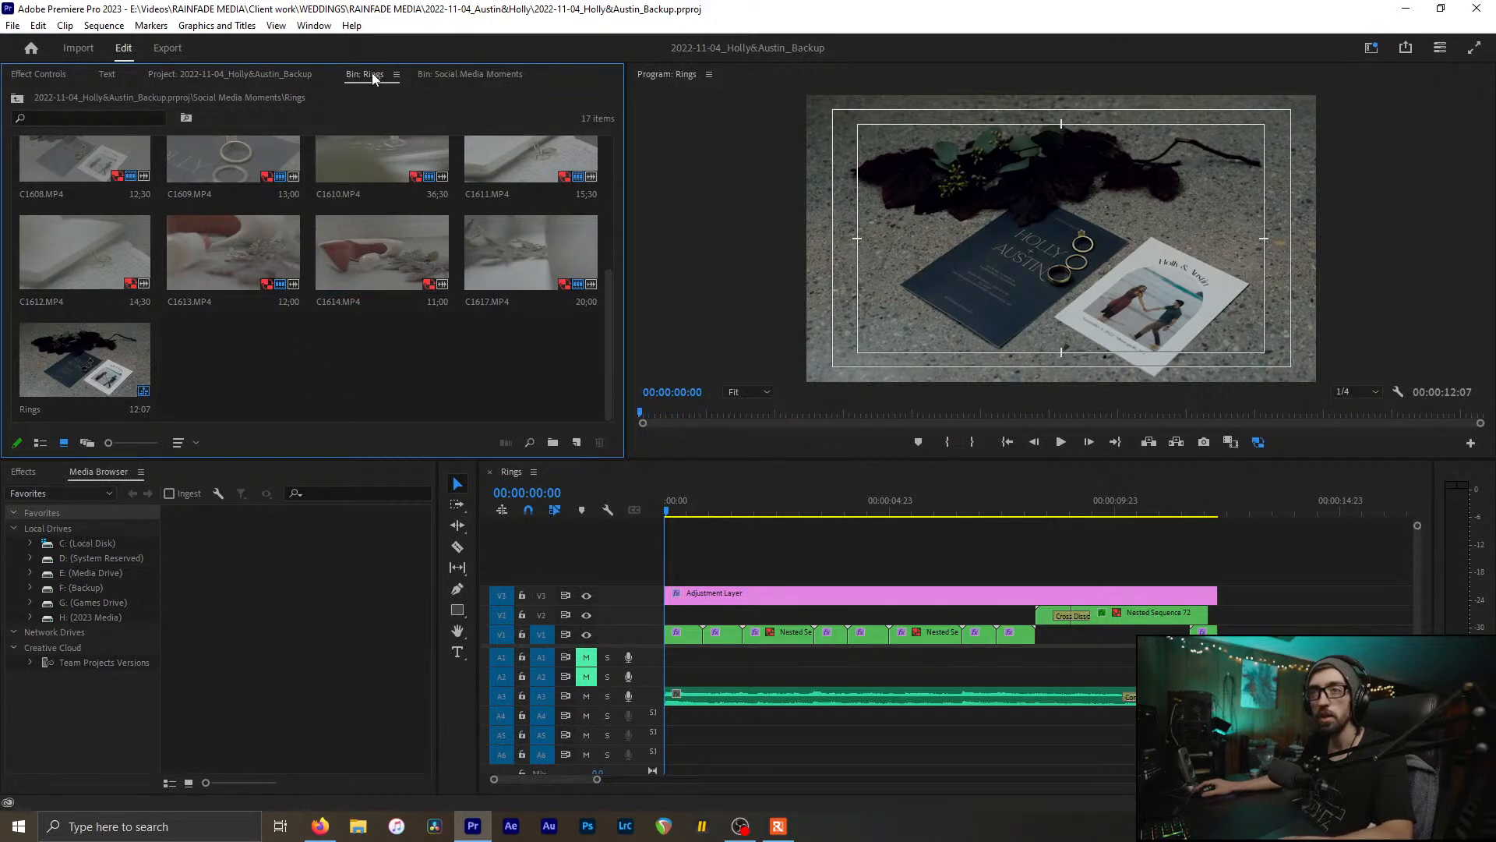
key("ctrl+w")
left_click(454, 369)
scroll(455, 371, "down", 1)
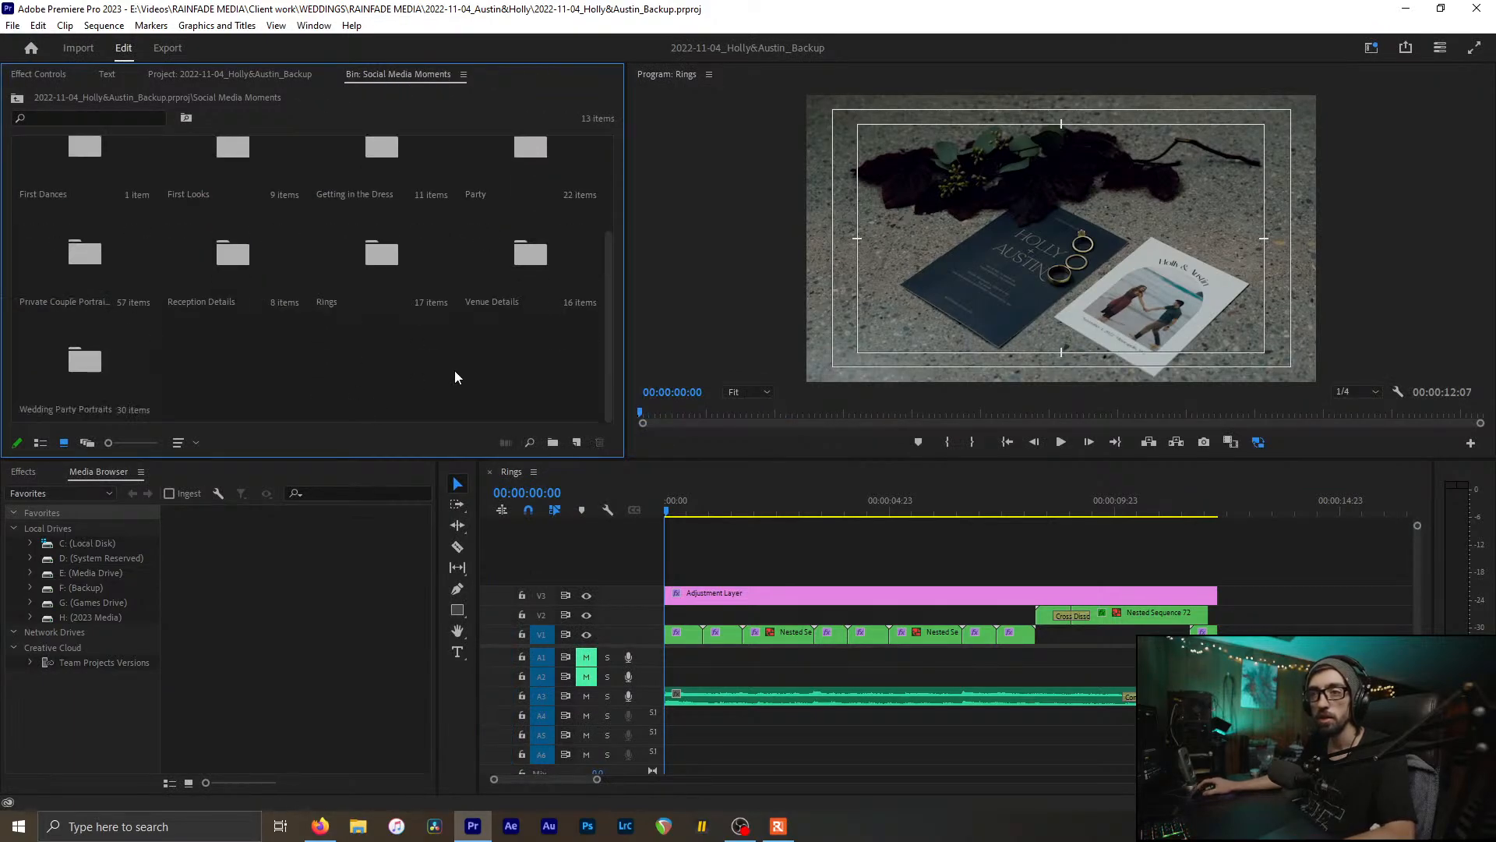
left_click(505, 261)
left_click(783, 539)
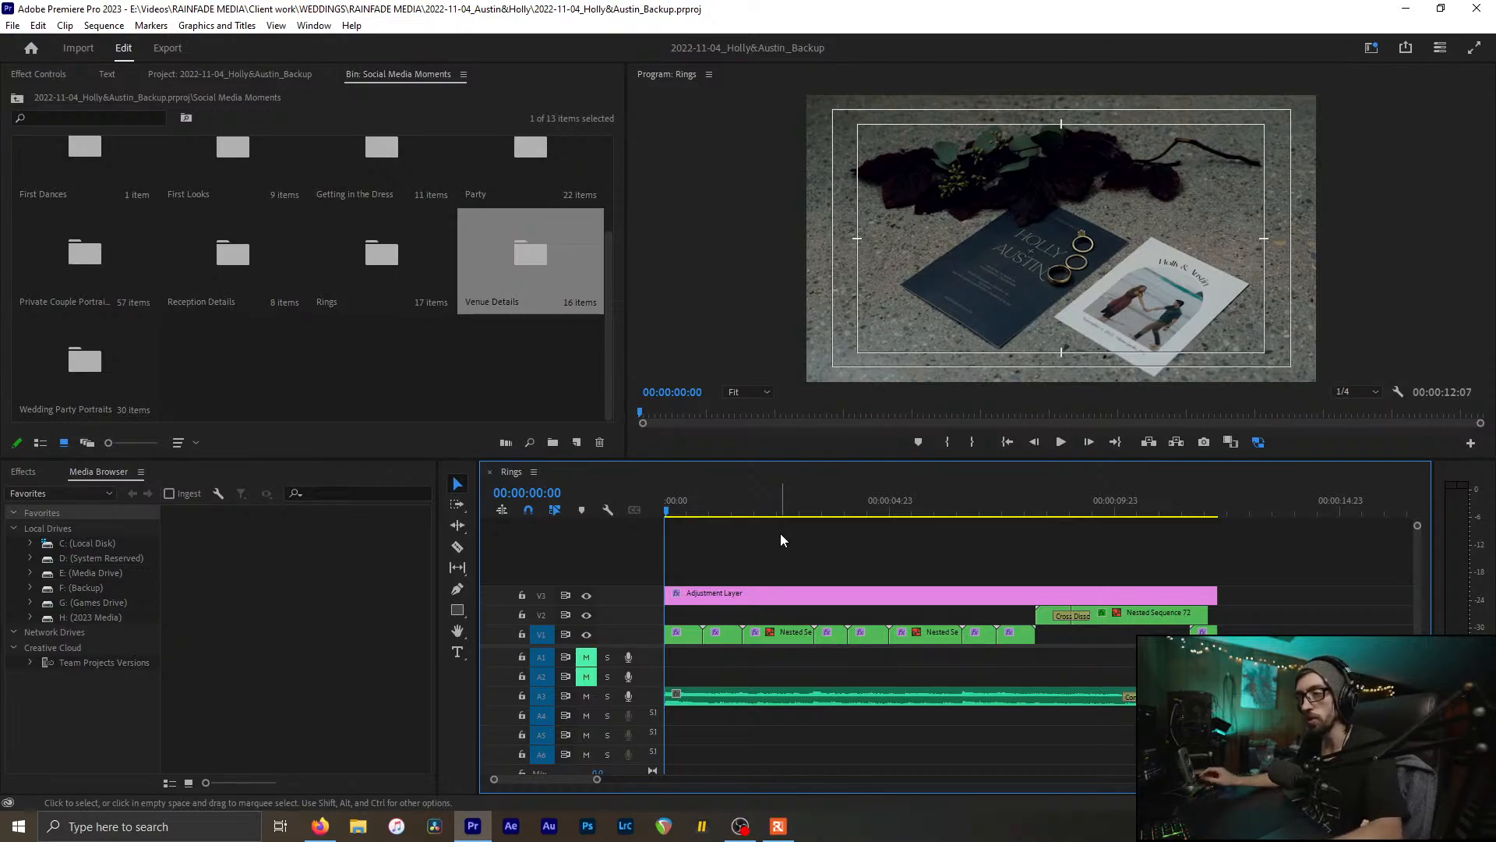
left_click_drag(738, 527, 833, 581)
key("ctrl+s")
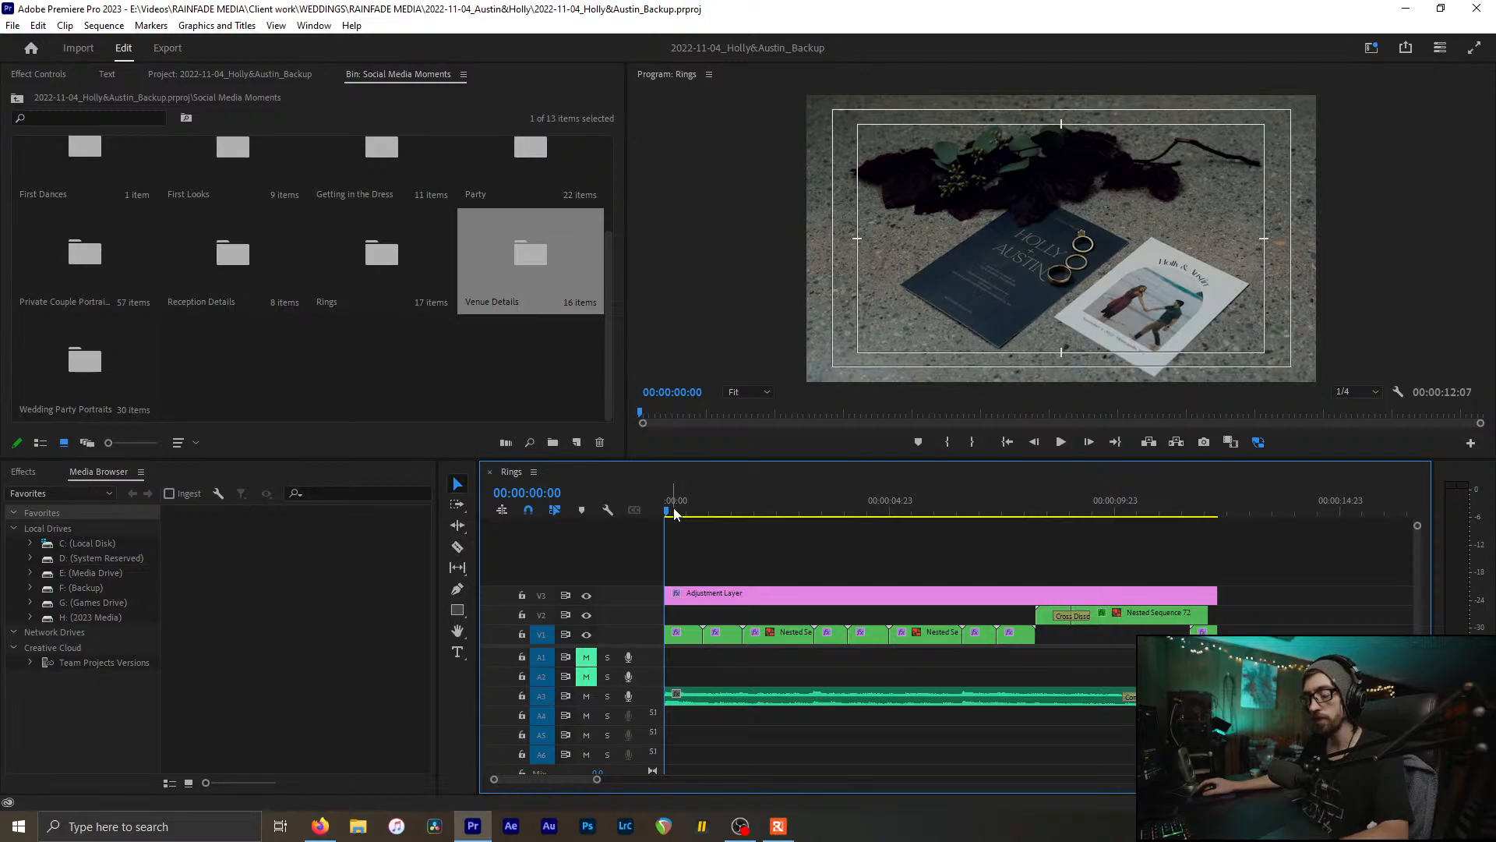
Step: Review the Rings ring close-up, vows-letter and notebook shots, then close the sequence
left_click_drag(675, 514, 1107, 582)
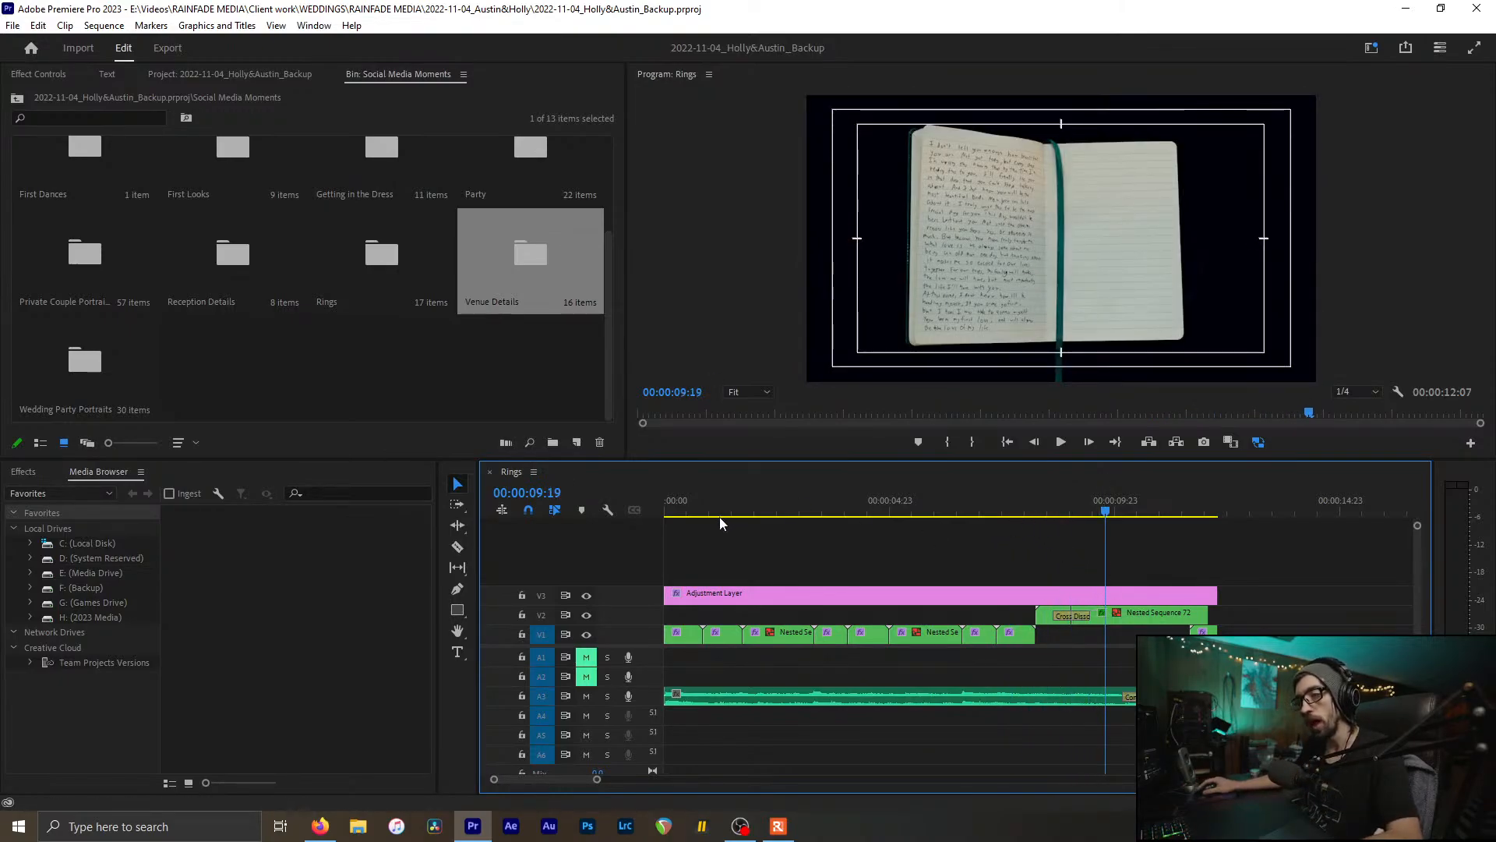
left_click_drag(709, 517, 583, 536)
left_click(385, 387)
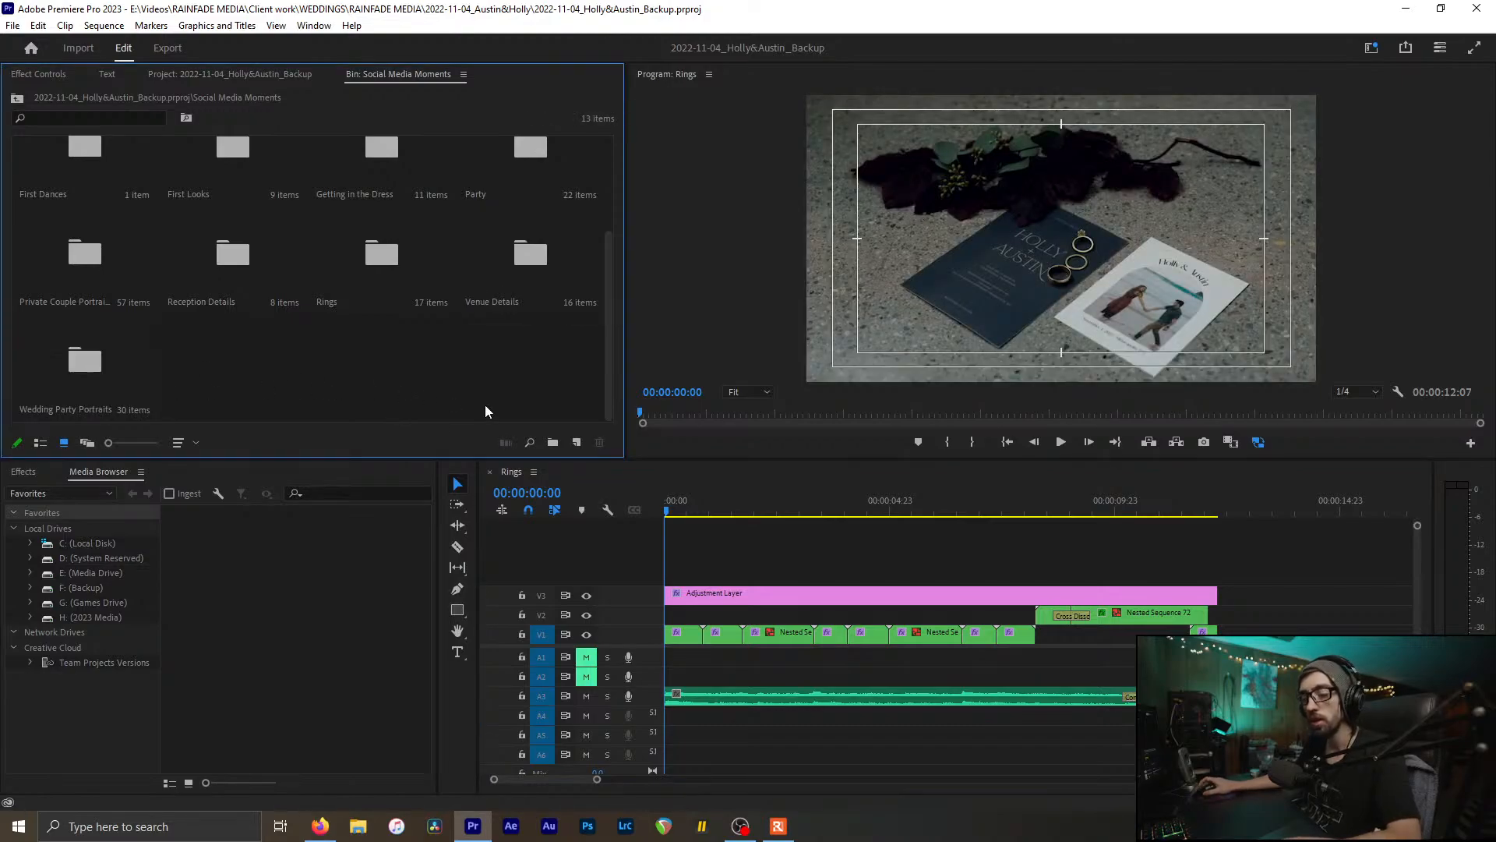
scroll(480, 400, "up", 3)
left_click(701, 503)
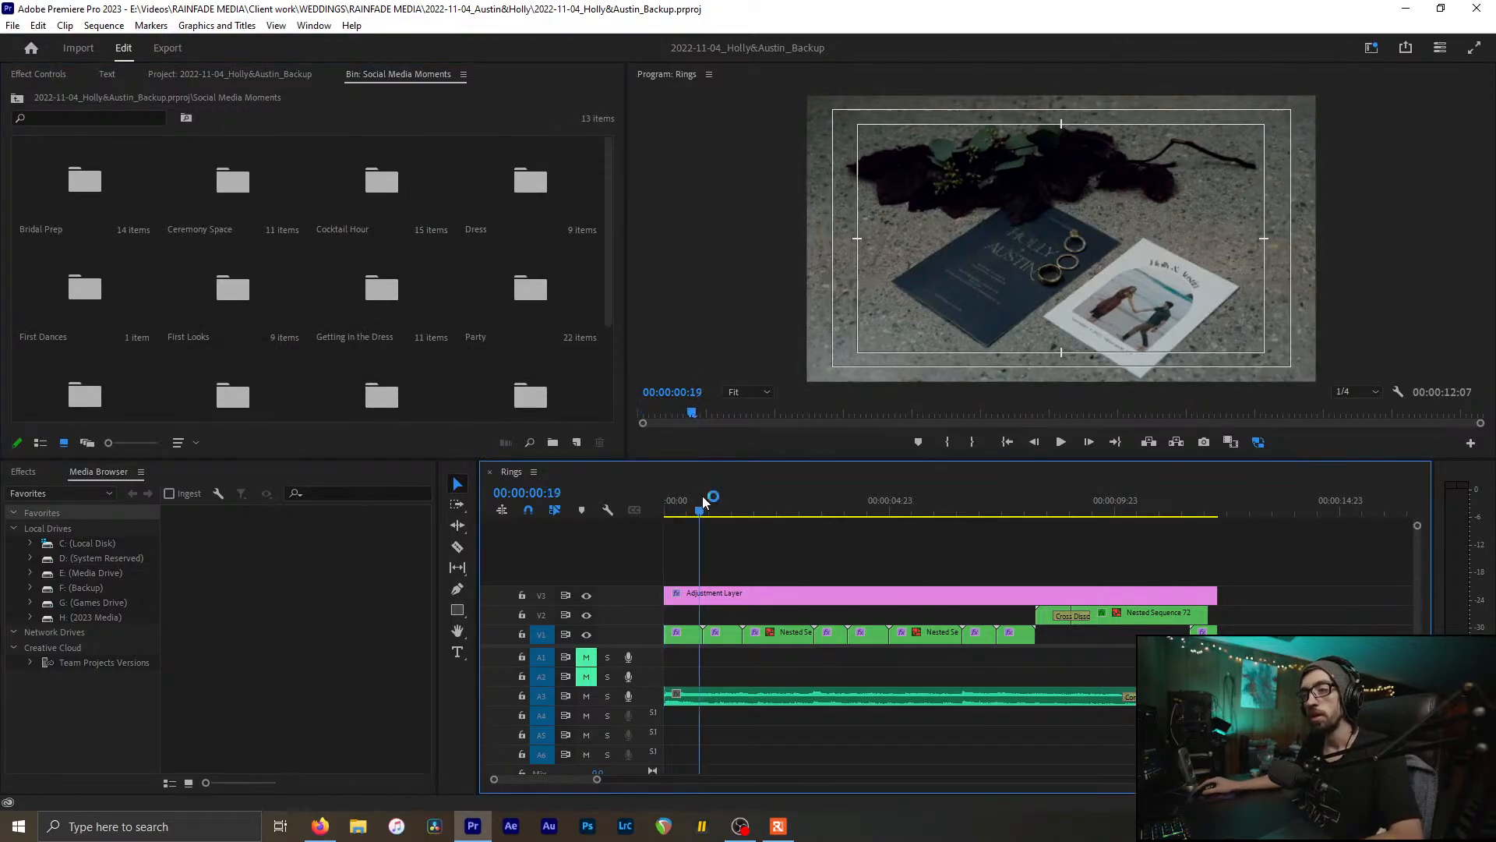
left_click_drag(703, 496, 944, 546)
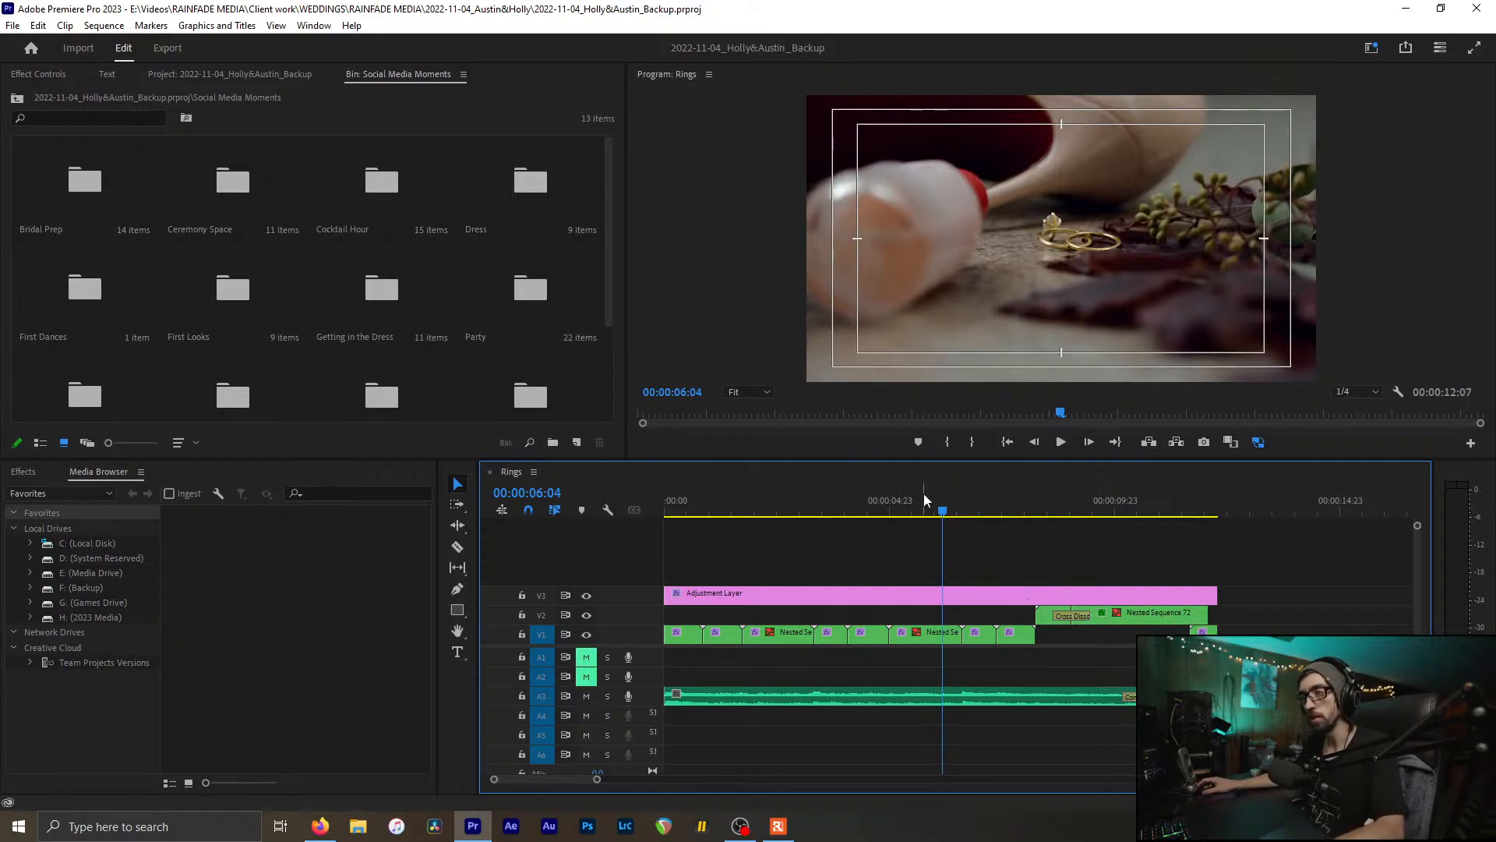
left_click_drag(924, 500, 1169, 559)
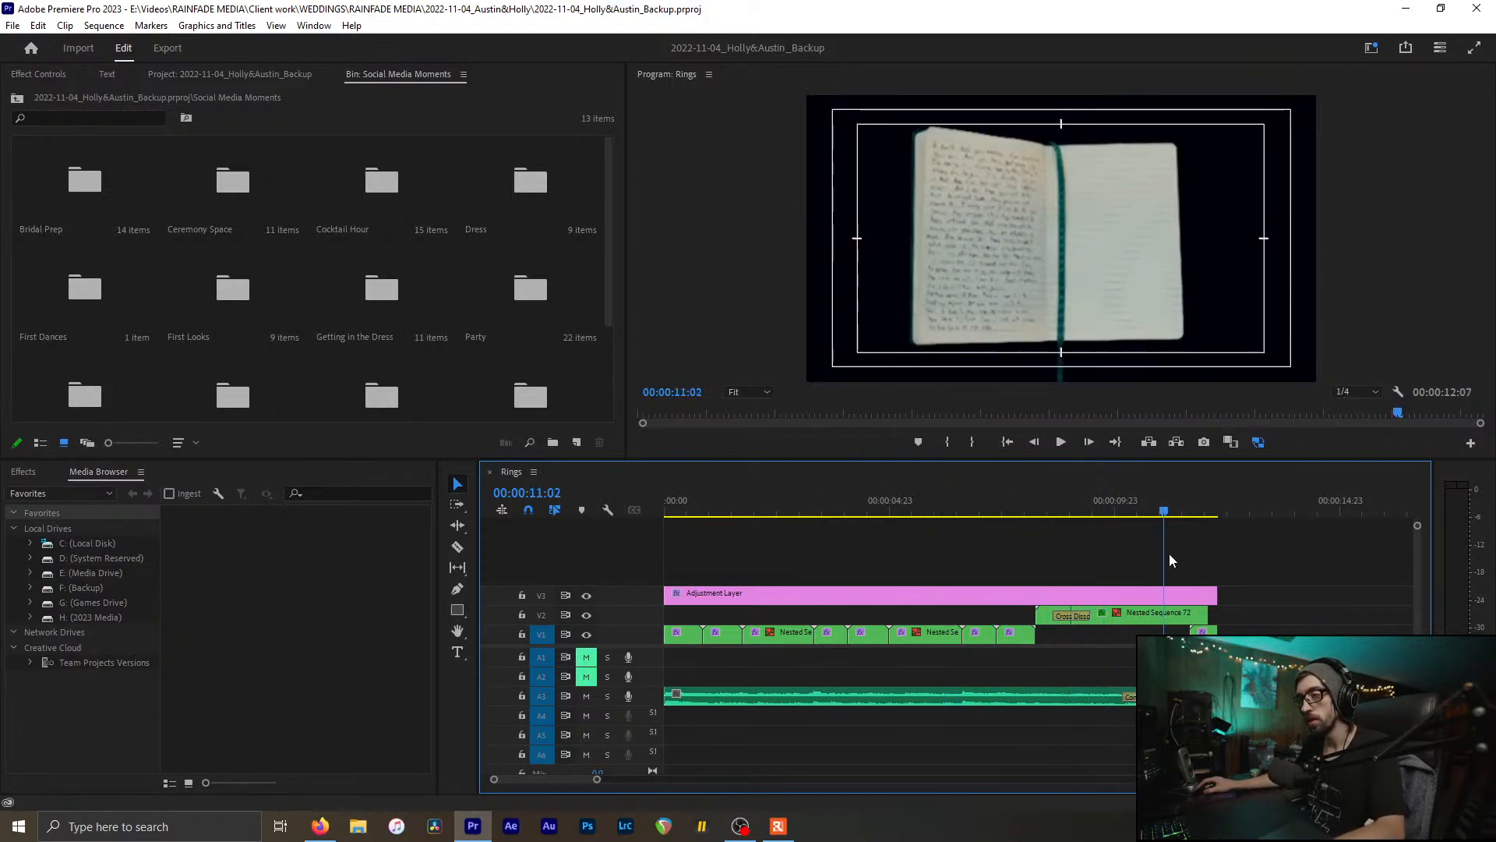
left_click(489, 471)
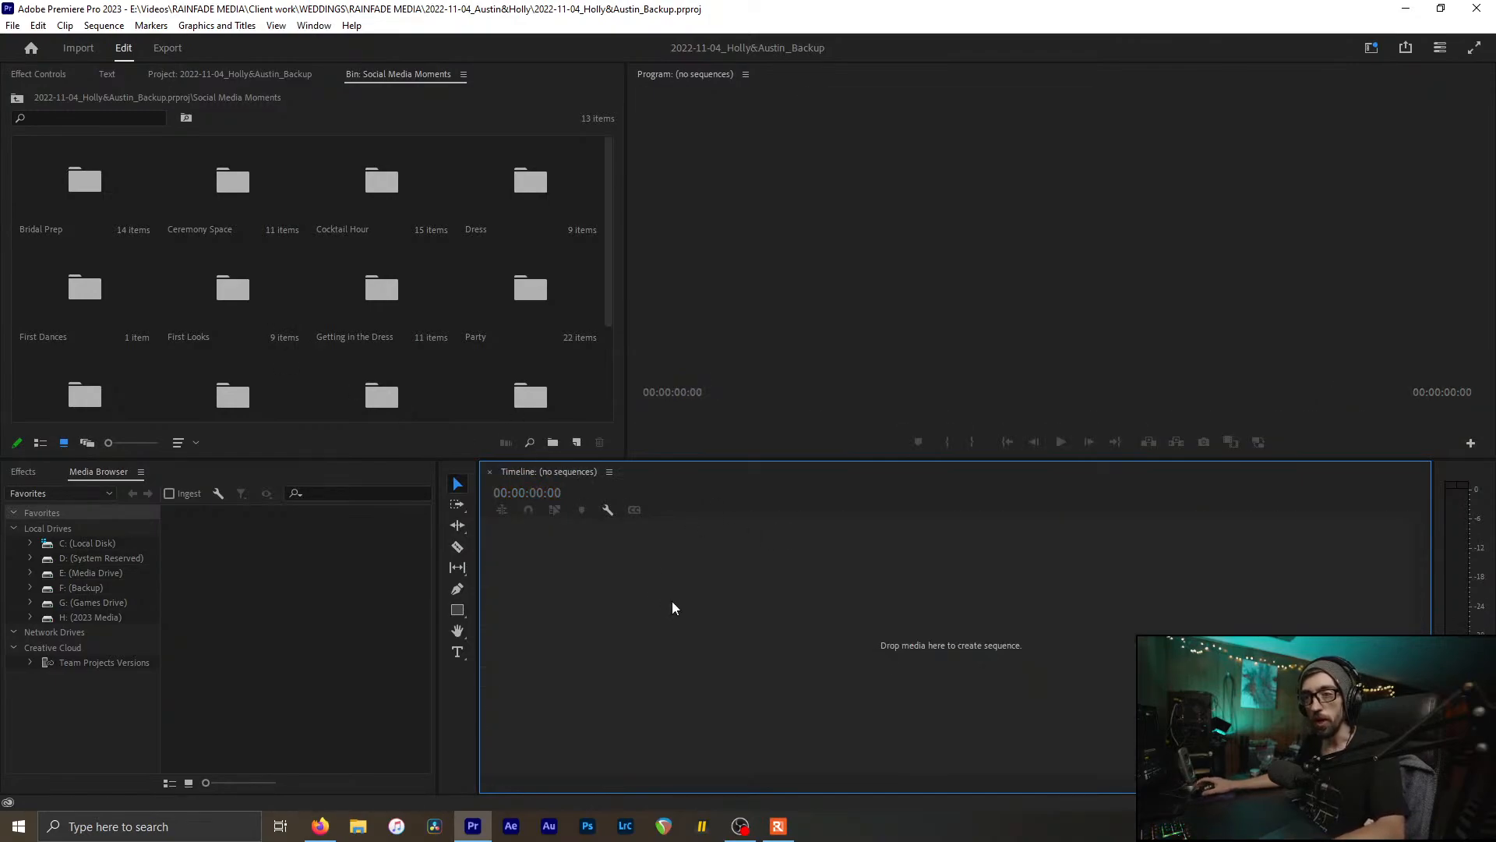
Step: Open the Venue Details folder and its sequence, then close both again
scroll(437, 331, "down", 3)
left_click(267, 372)
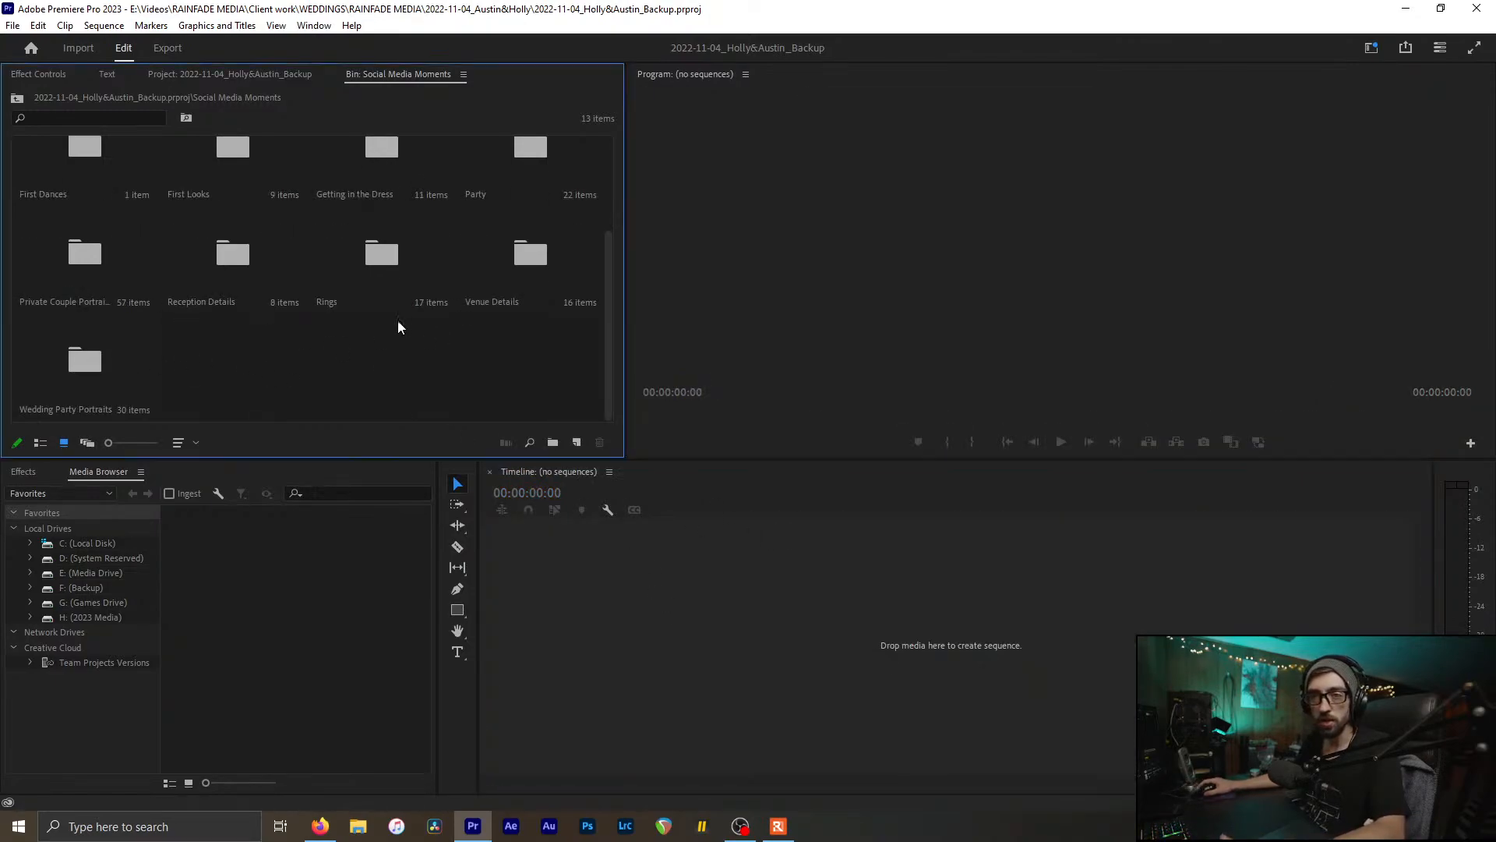
double_click(531, 279)
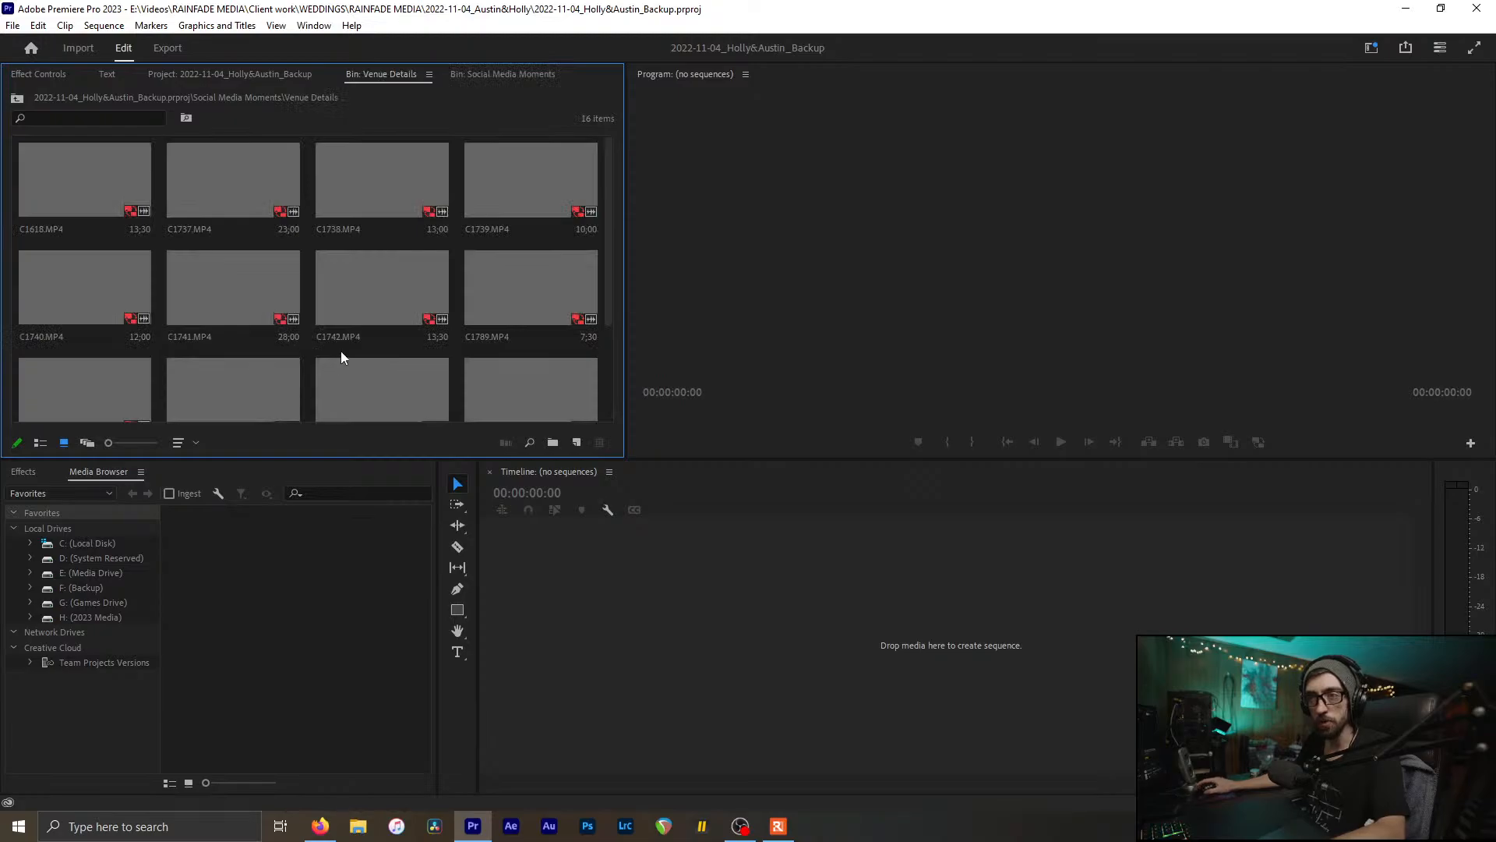
scroll(342, 358, "down", 3)
double_click(508, 354)
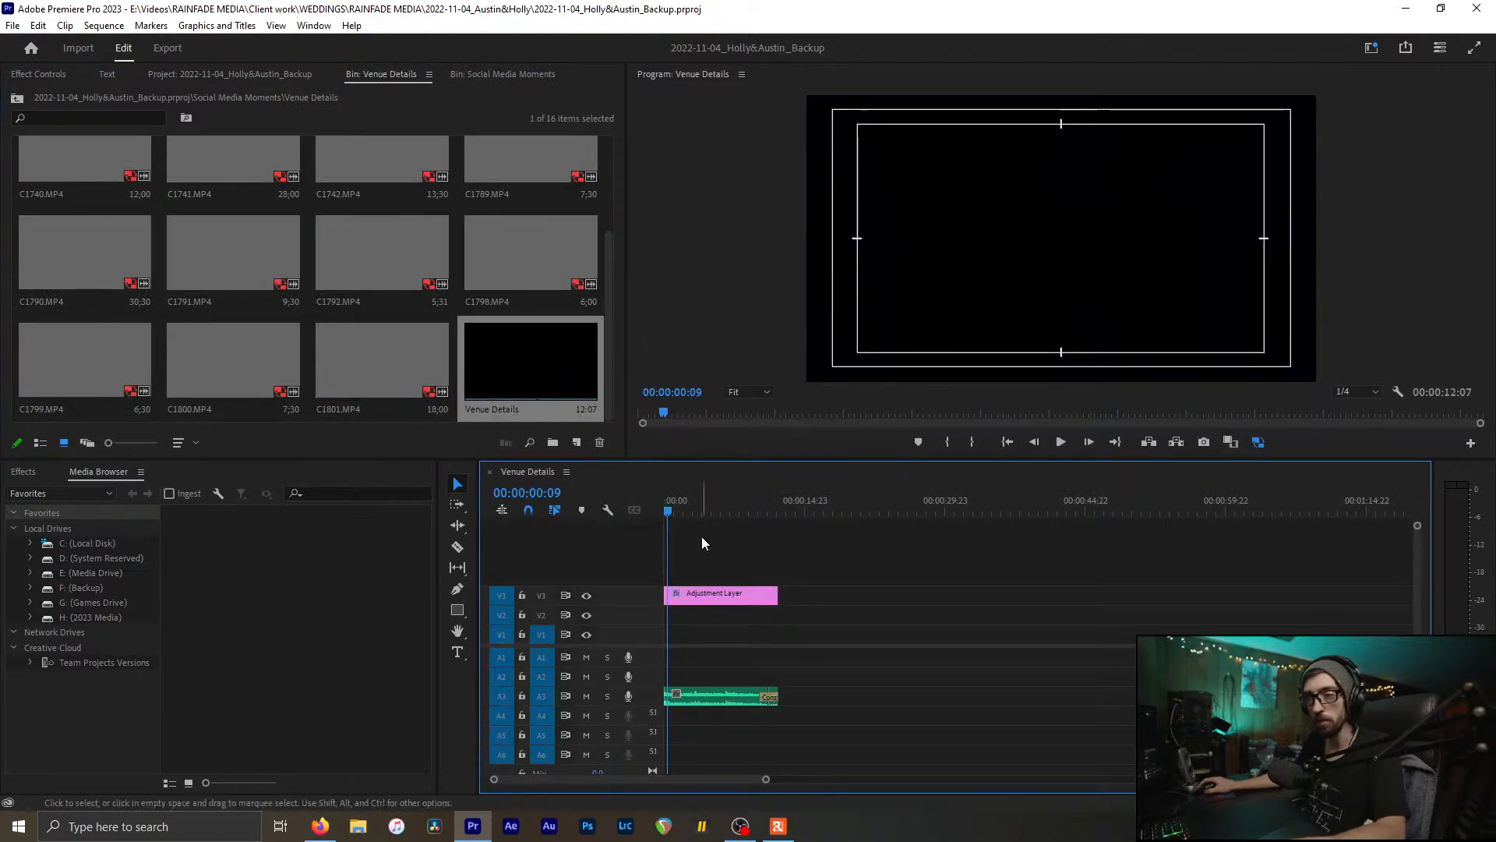
key("ctrl+w")
left_click(512, 361)
left_click(334, 75)
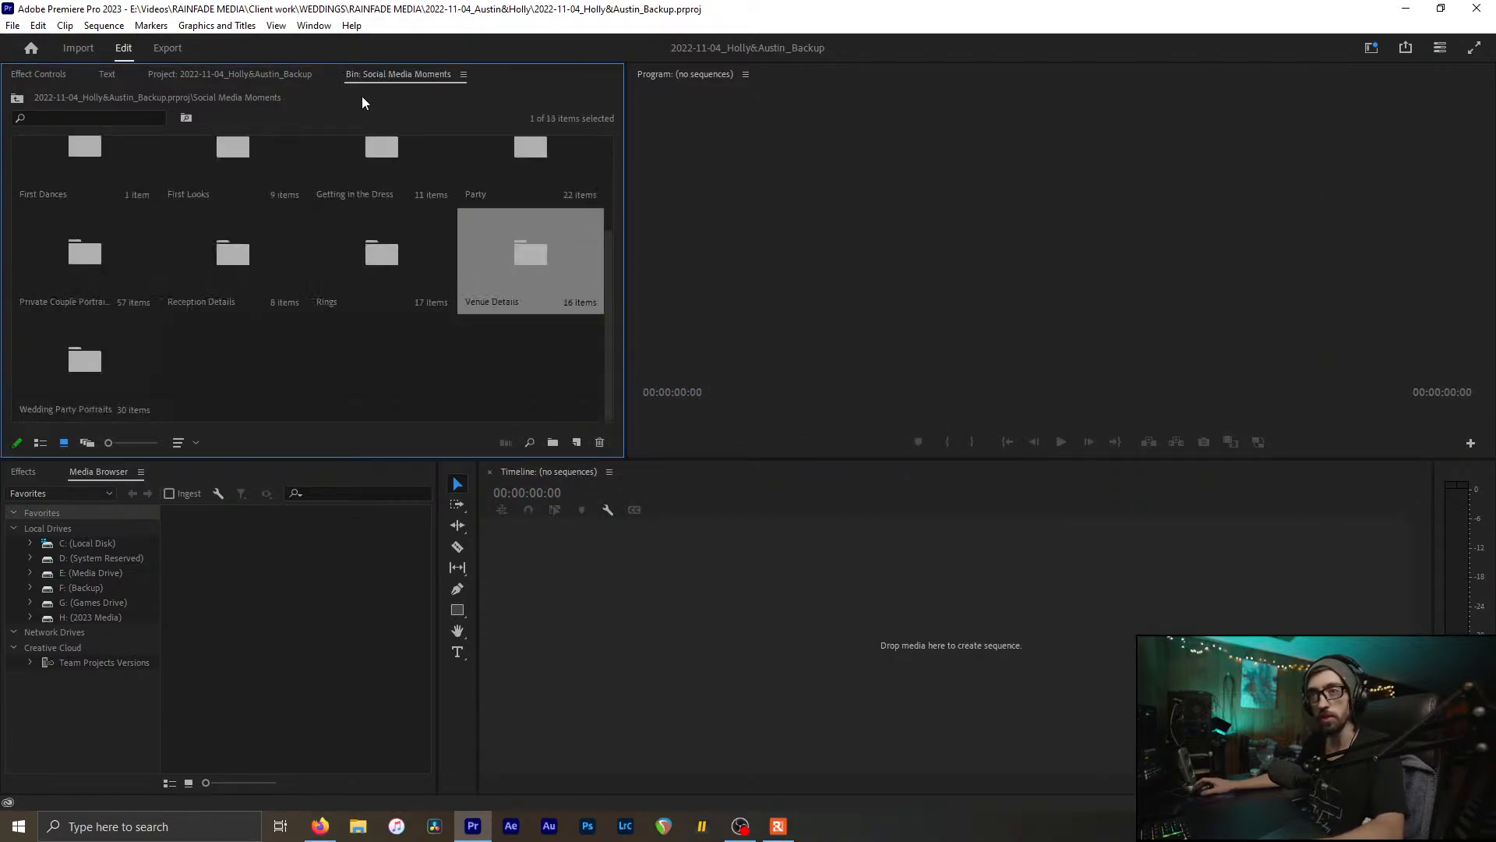
left_click(384, 345)
Step: Open the Dress sequence, scrub to 00:00:02:15, and show the project's top-level items
scroll(378, 346, "up", 2)
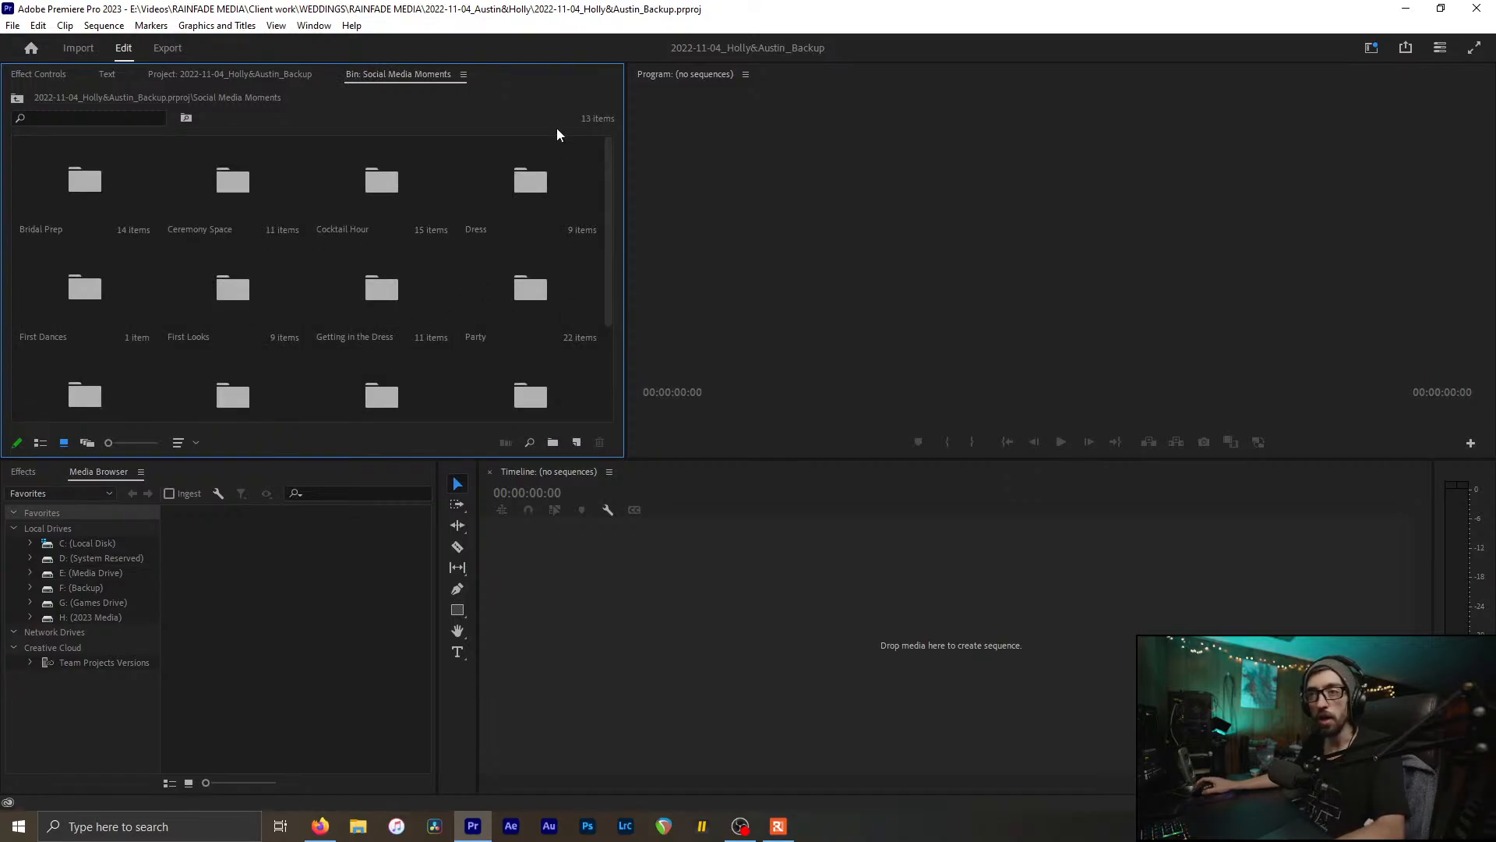
left_click(519, 179)
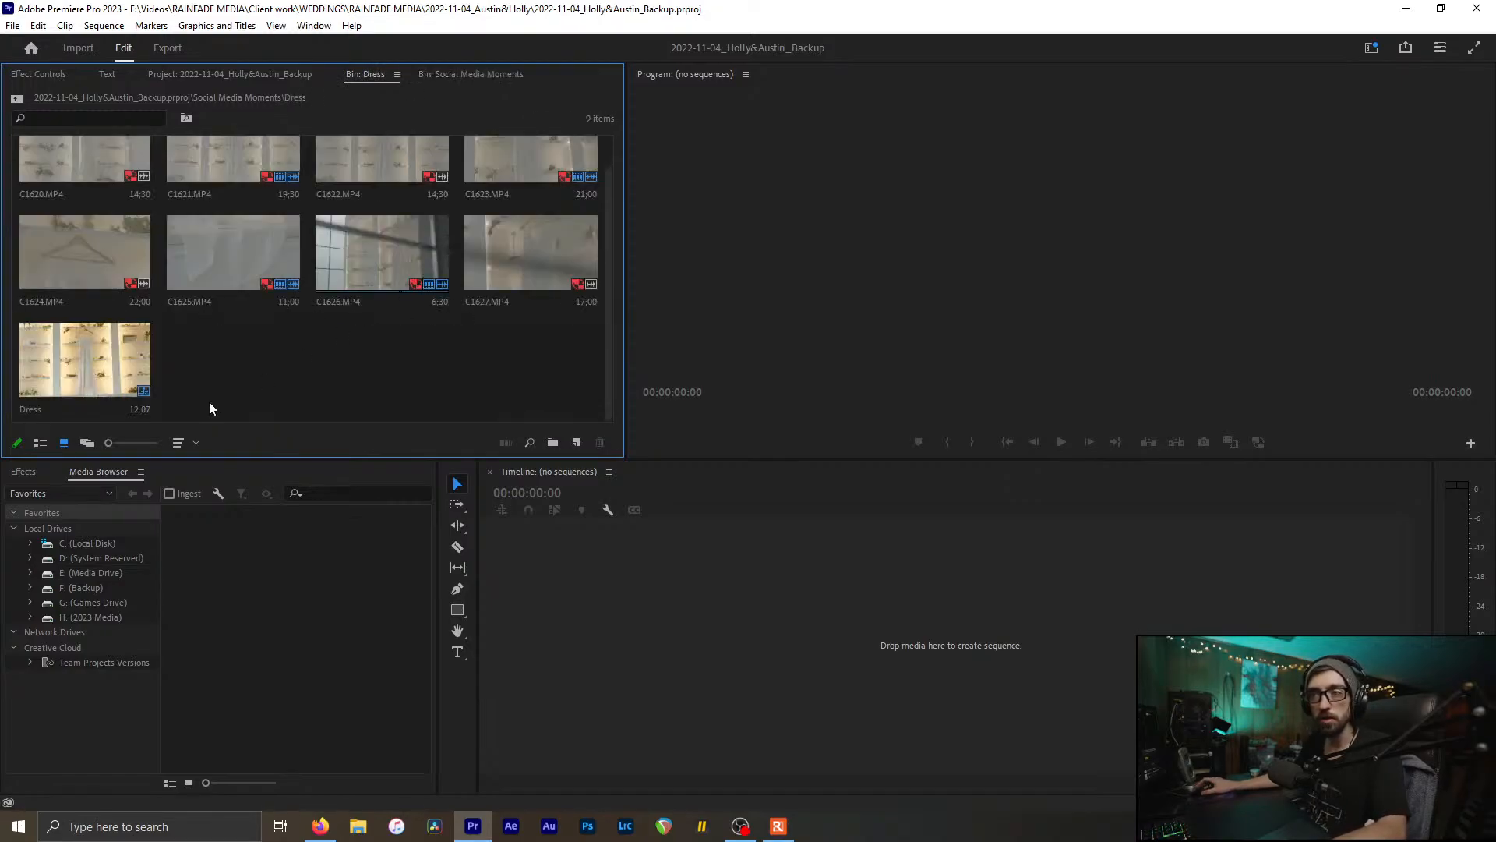
double_click(77, 361)
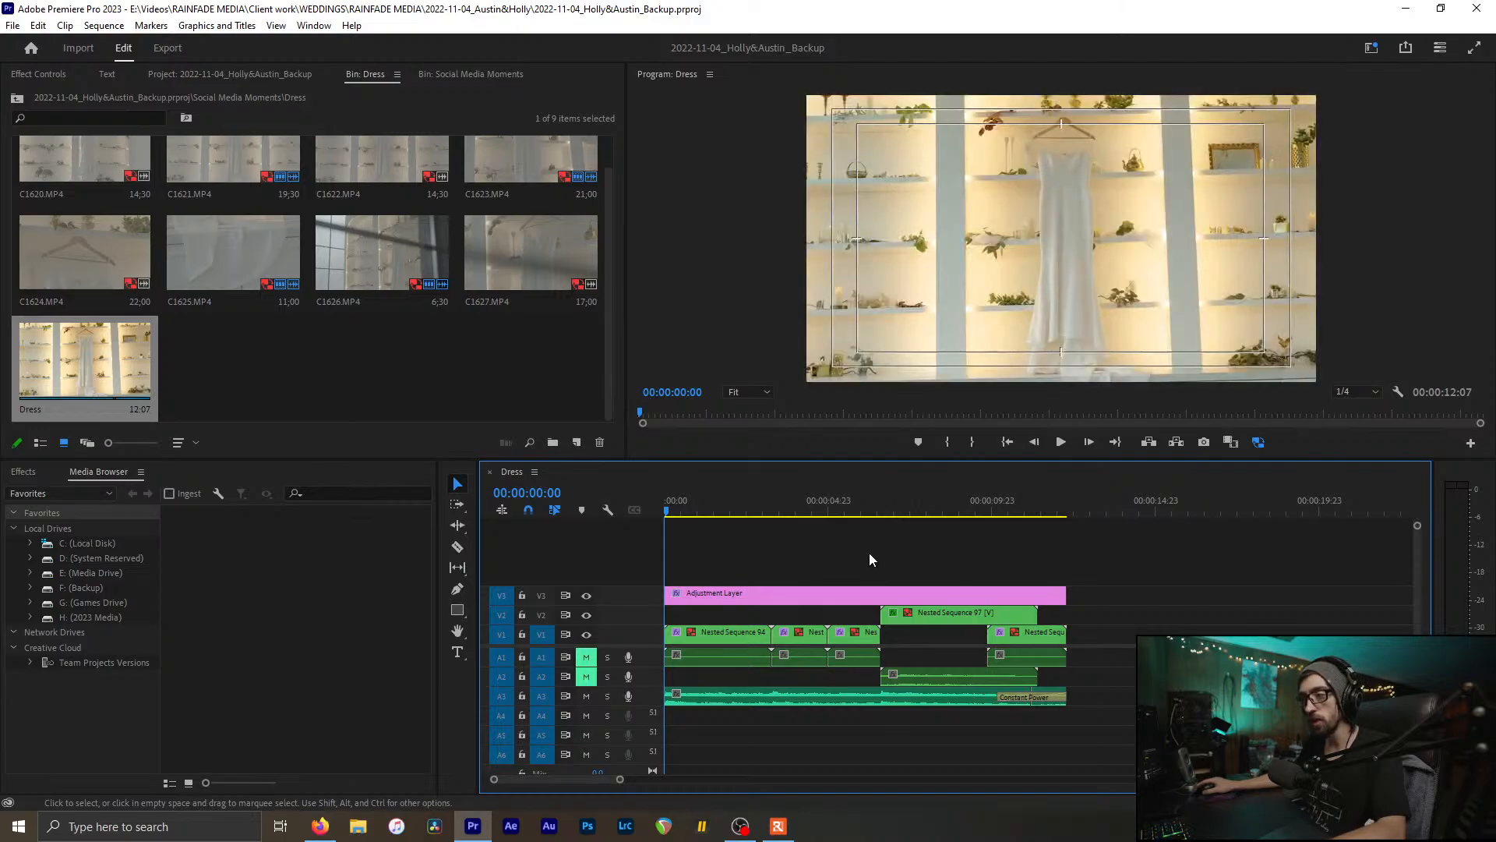
left_click_drag(678, 508, 750, 508)
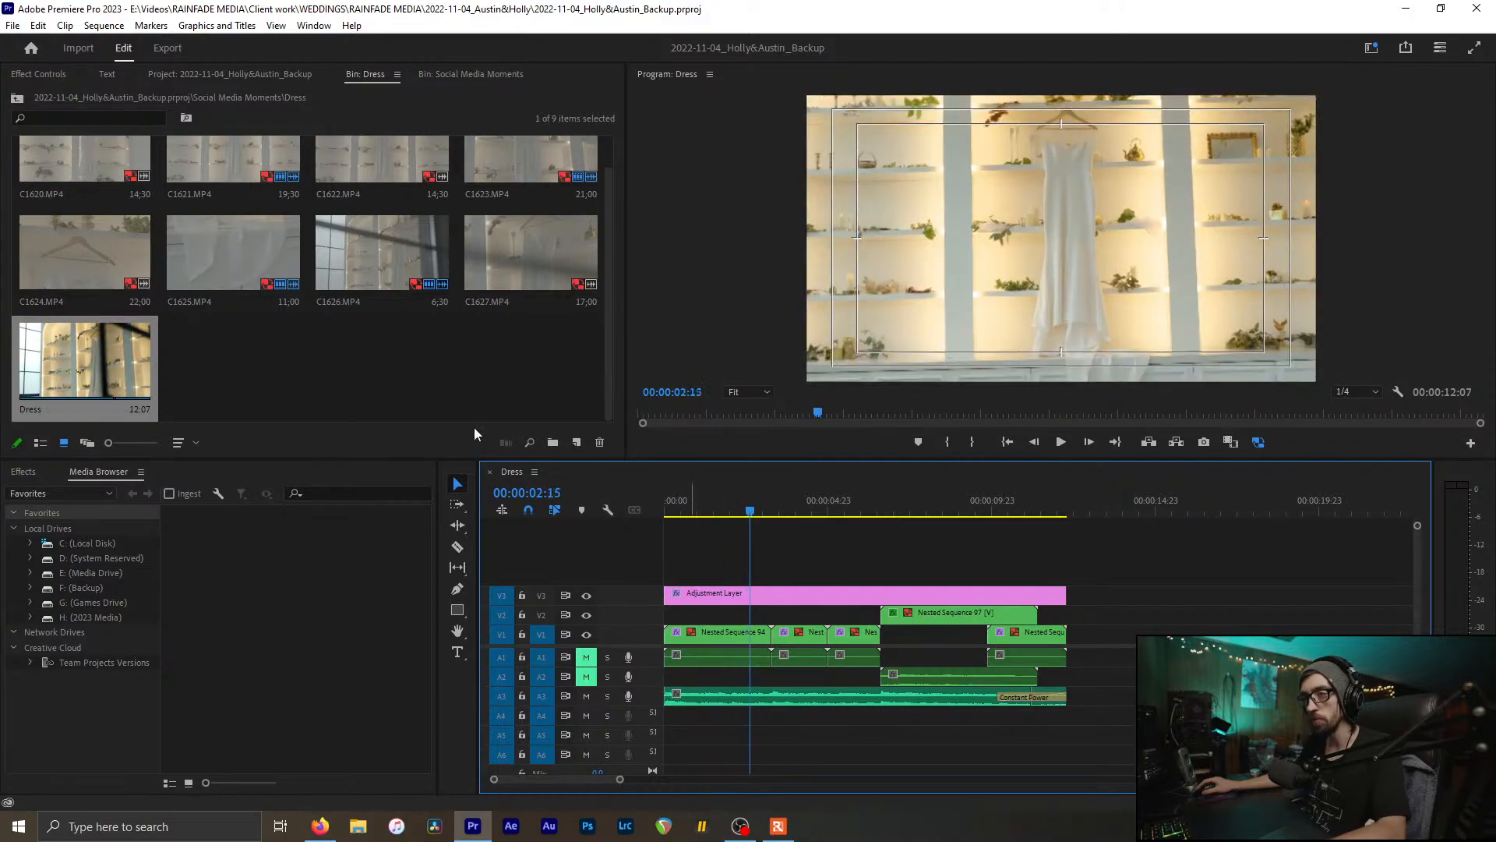
left_click(285, 359)
left_click(334, 64)
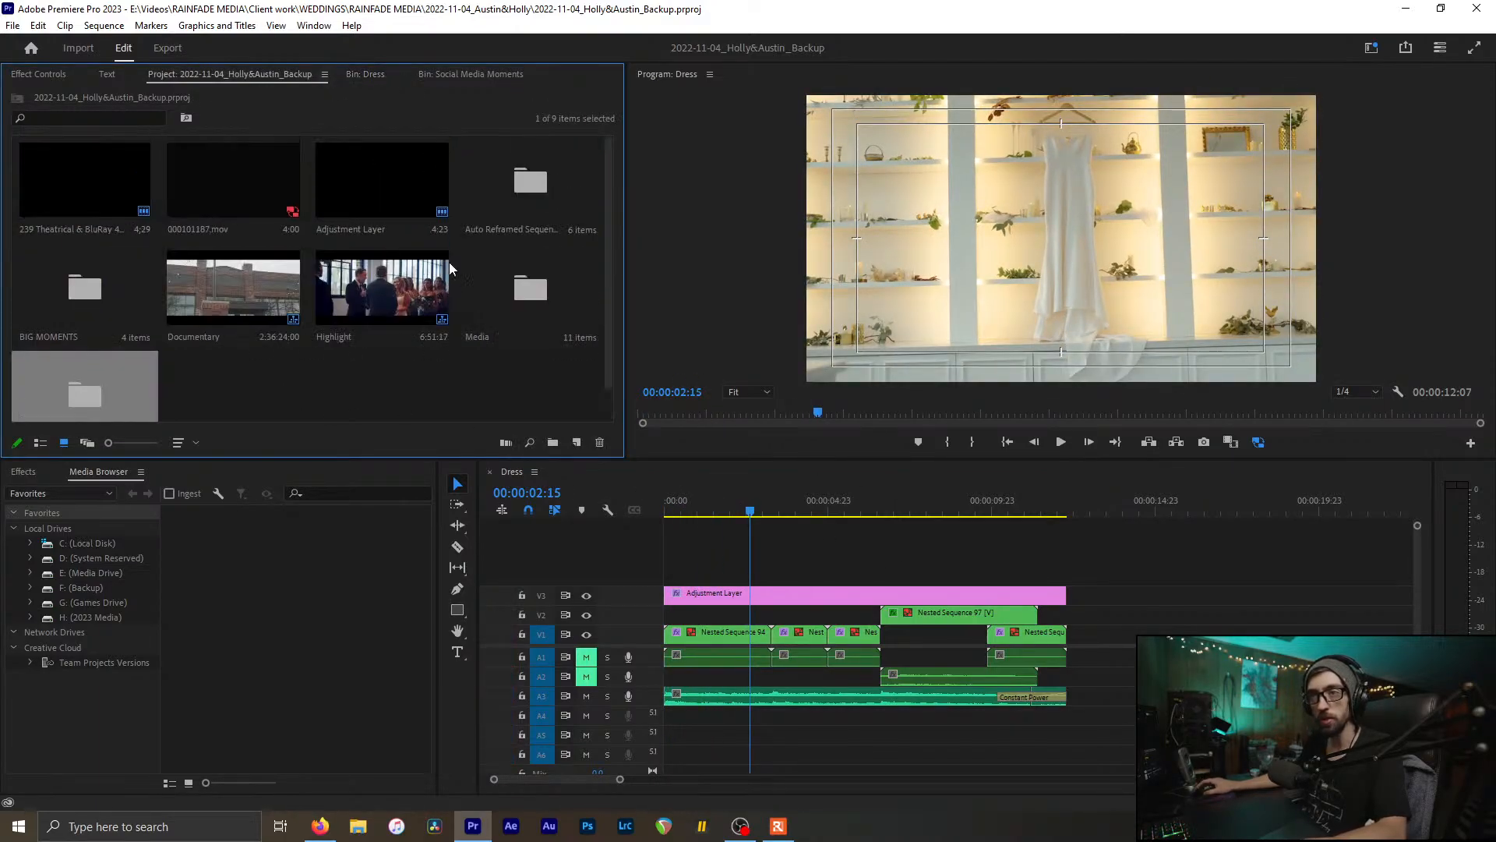
Step: Open the Ceremony Space (9x16) sequence from Auto Reframed Sequences, then close it
left_click(553, 165)
double_click(530, 183)
double_click(237, 183)
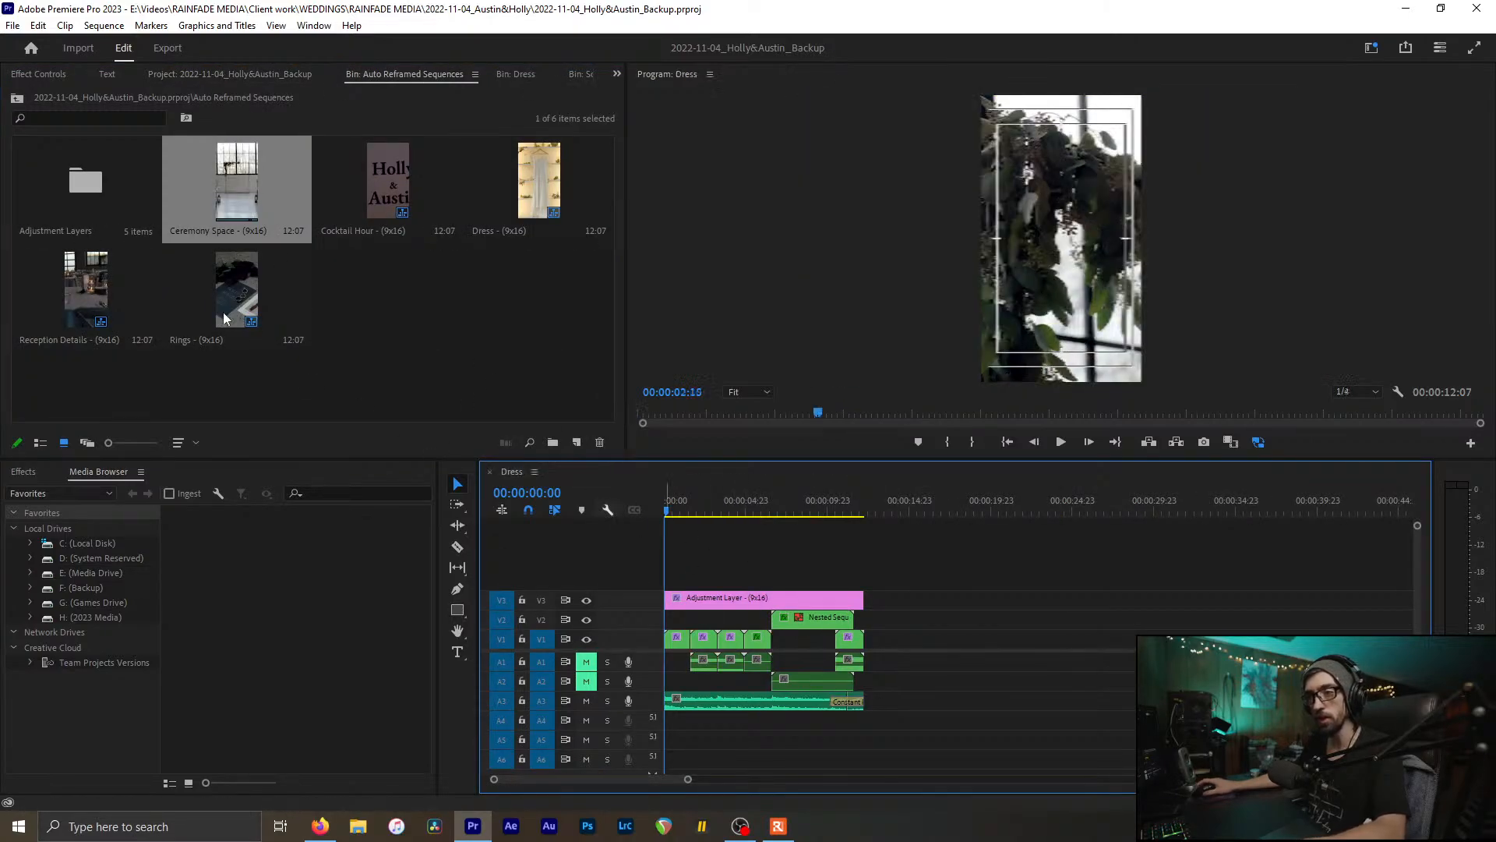
left_click(556, 472)
Step: Preview the Dress (9x16) sequence, close it, and close the Auto Reframed Sequences bin
left_click(493, 207)
double_click(494, 207)
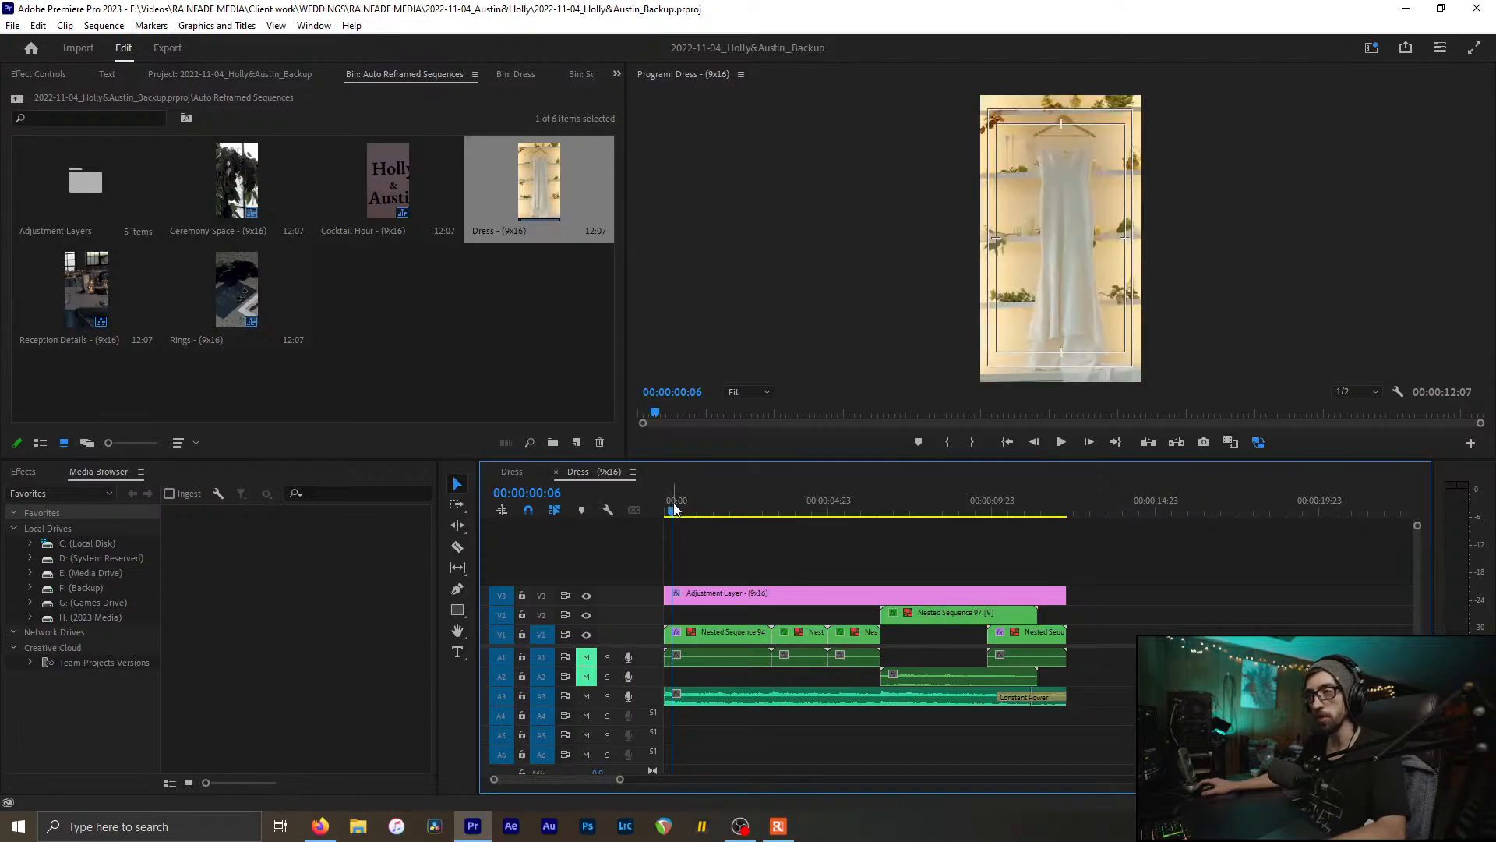
left_click_drag(670, 515, 1010, 559)
left_click(556, 471)
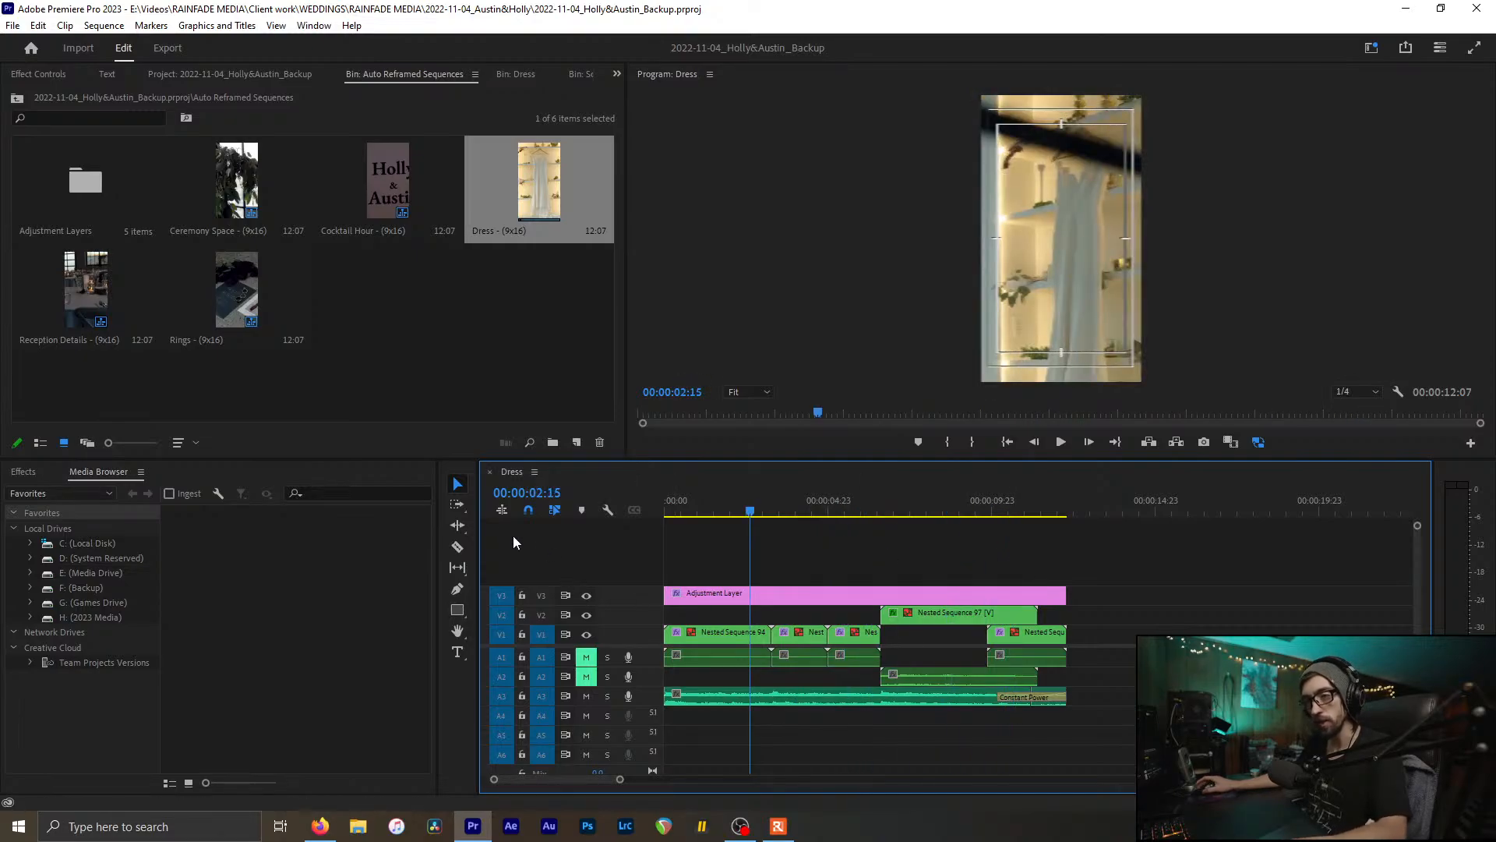
left_click(484, 318)
left_click(935, 561)
left_click(396, 312)
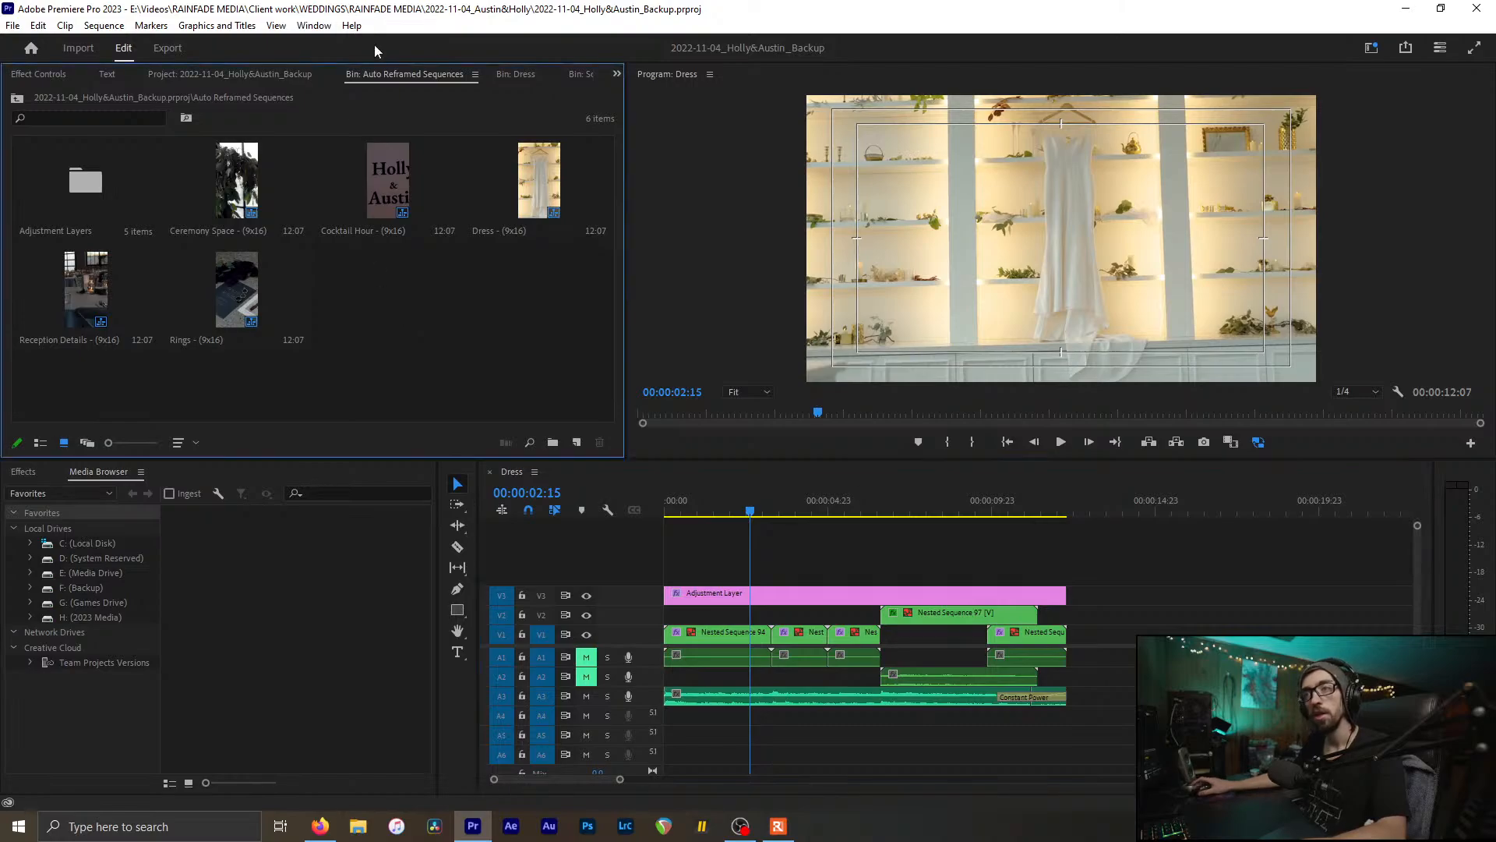
key("ctrl+w")
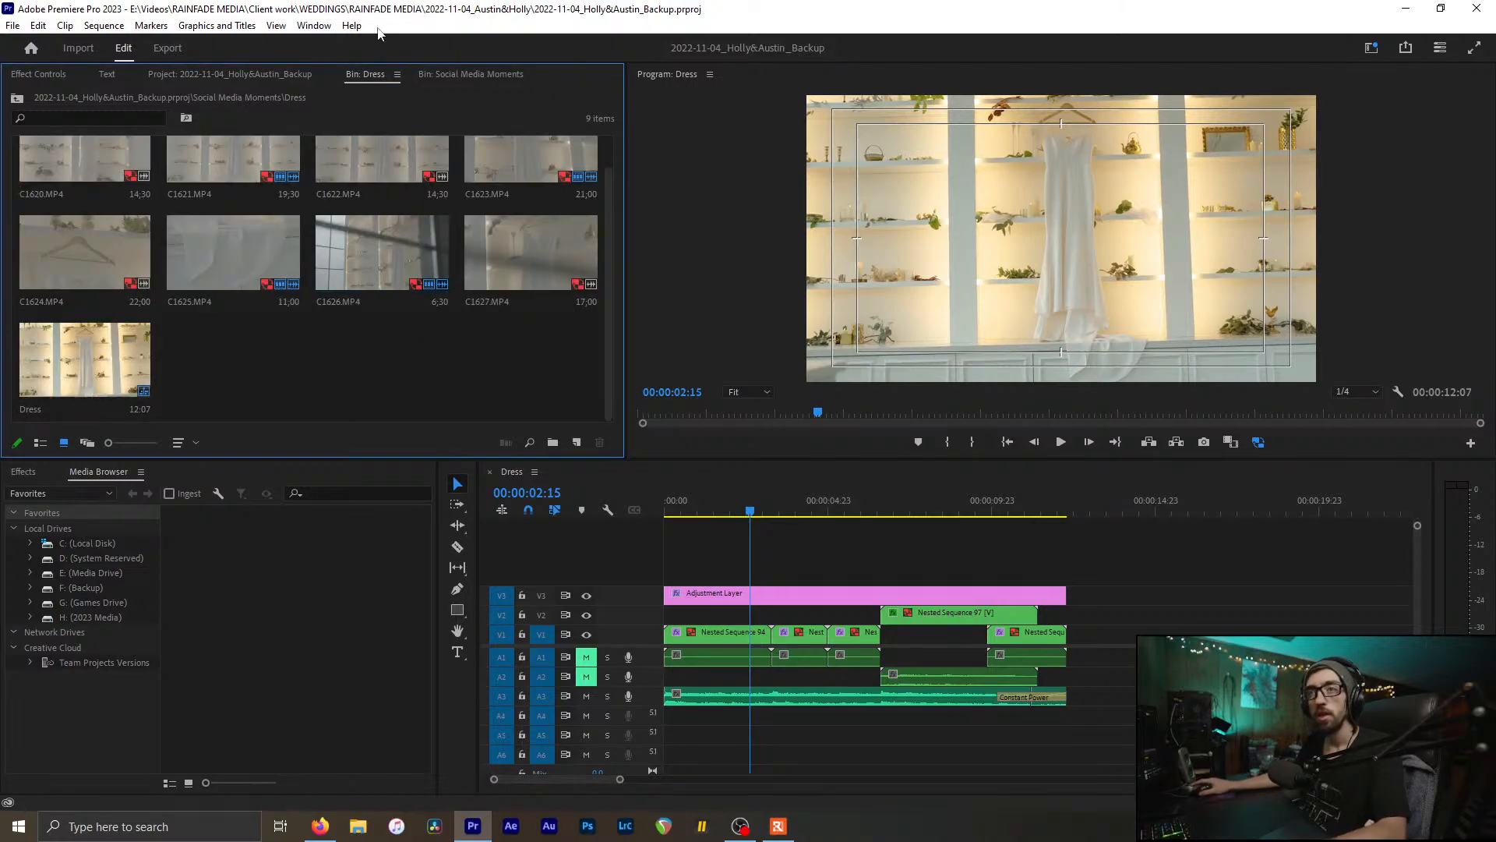
scroll(382, 76, "down", 1)
scroll(410, 294, "down", 2)
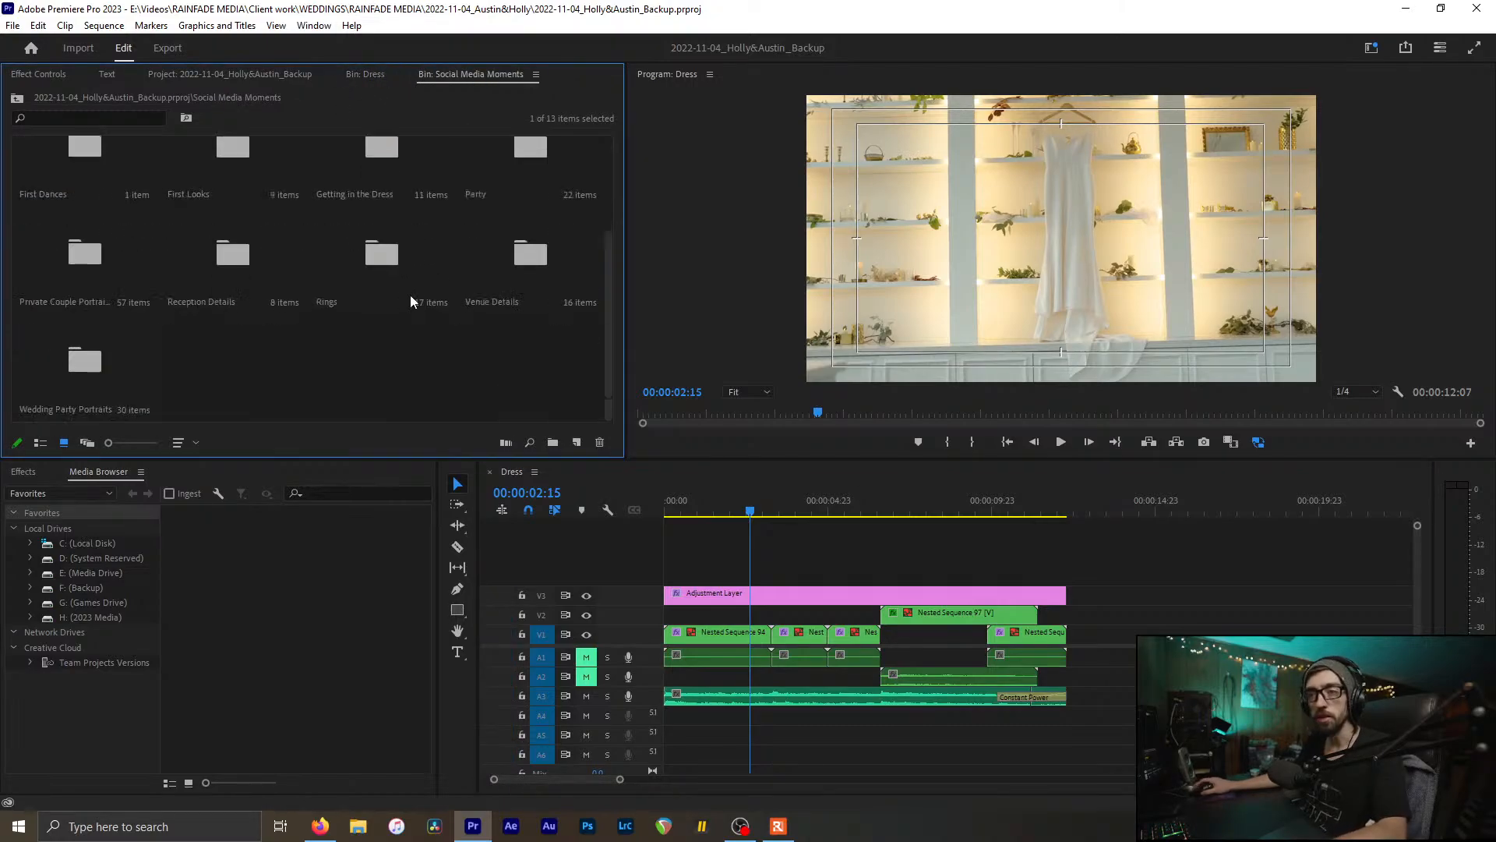
left_click(689, 533)
key("ctrl+w")
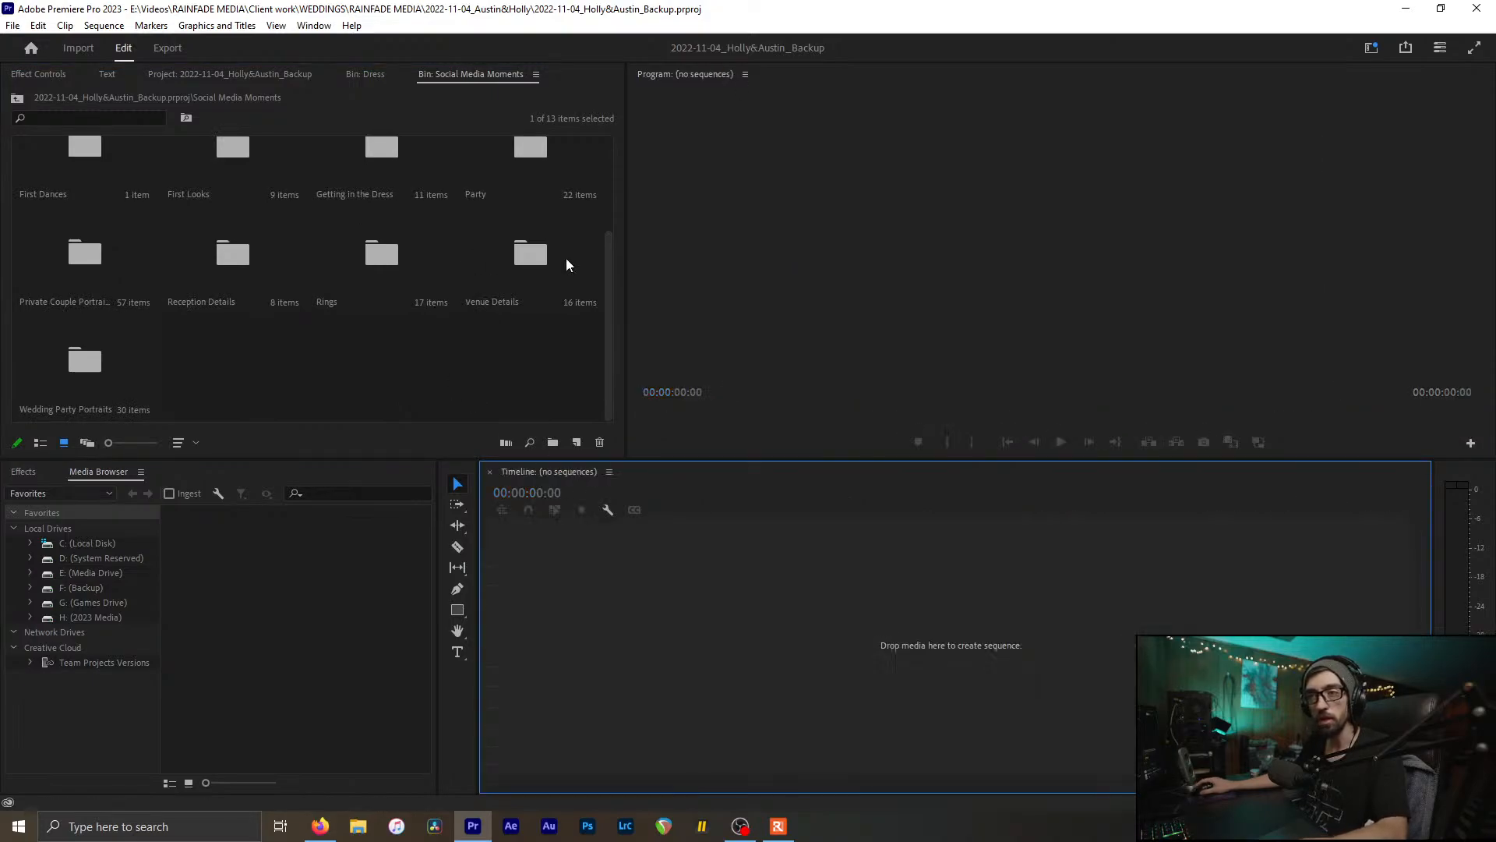
left_click(527, 268)
double_click(527, 262)
scroll(475, 359, "down", 1)
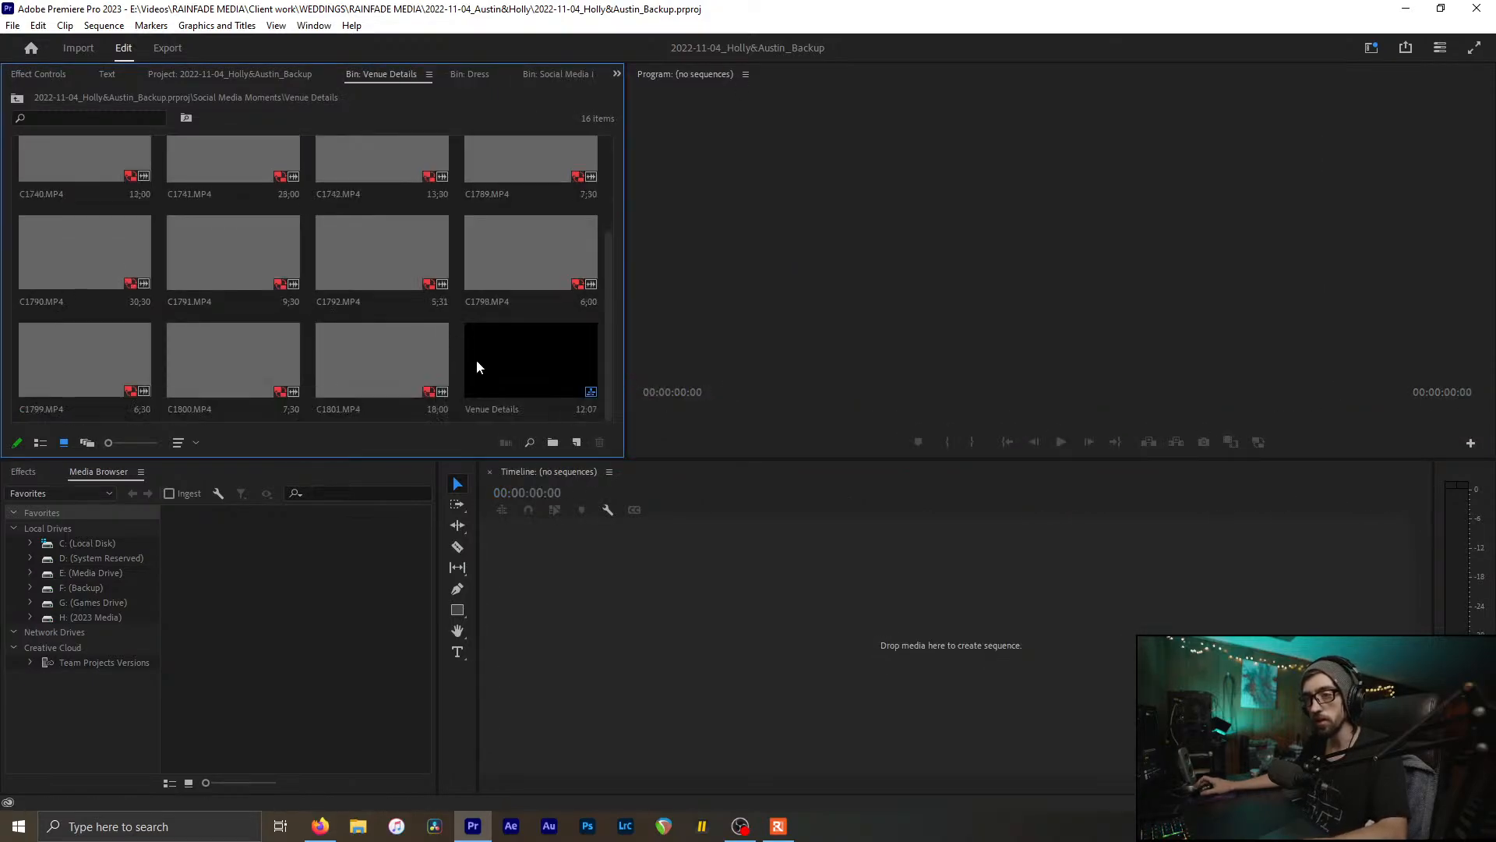
double_click(556, 365)
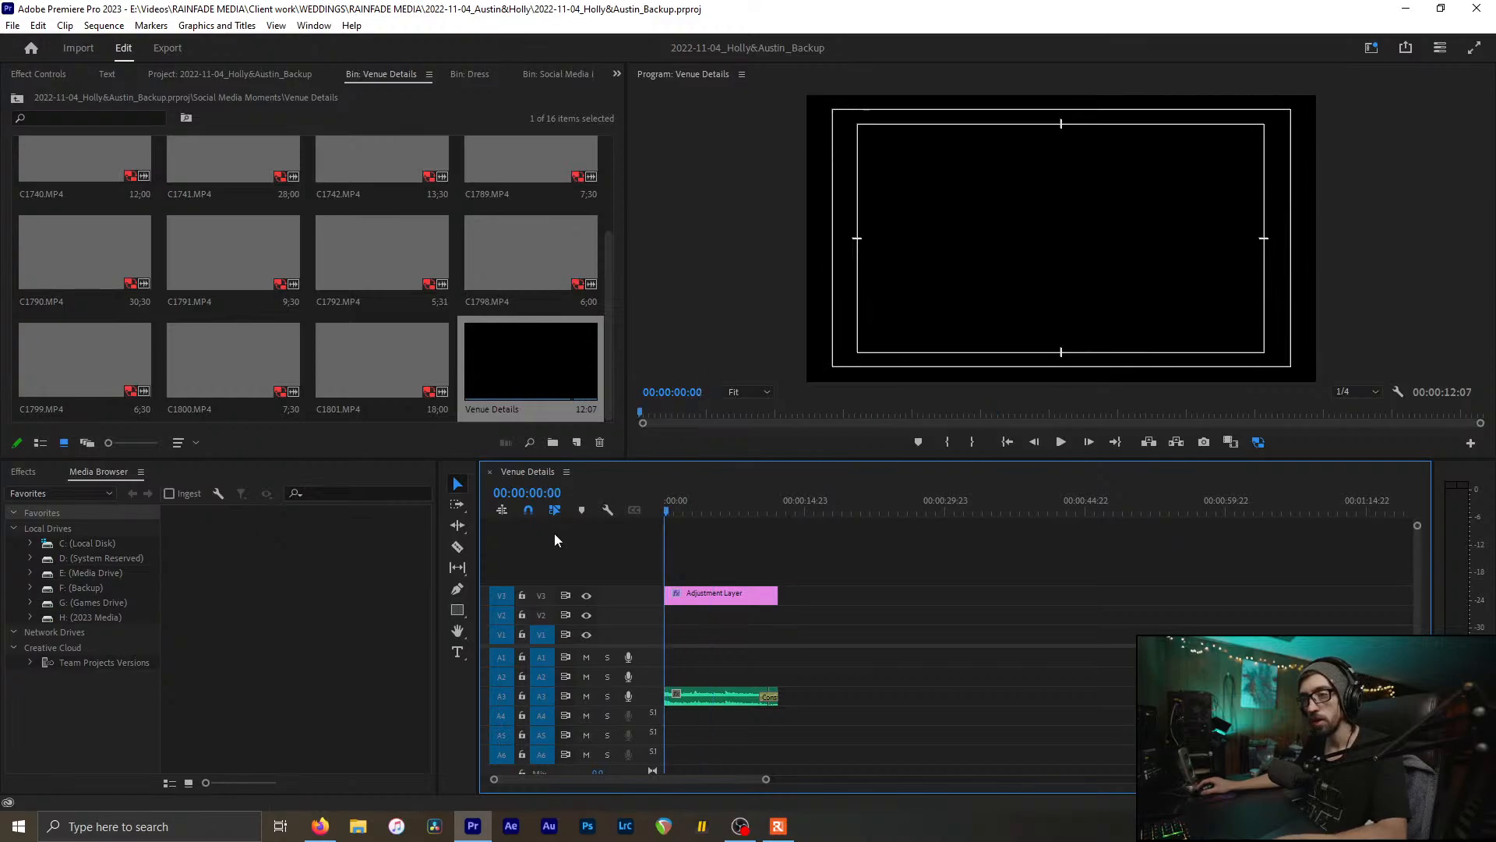
key("ctrl+s")
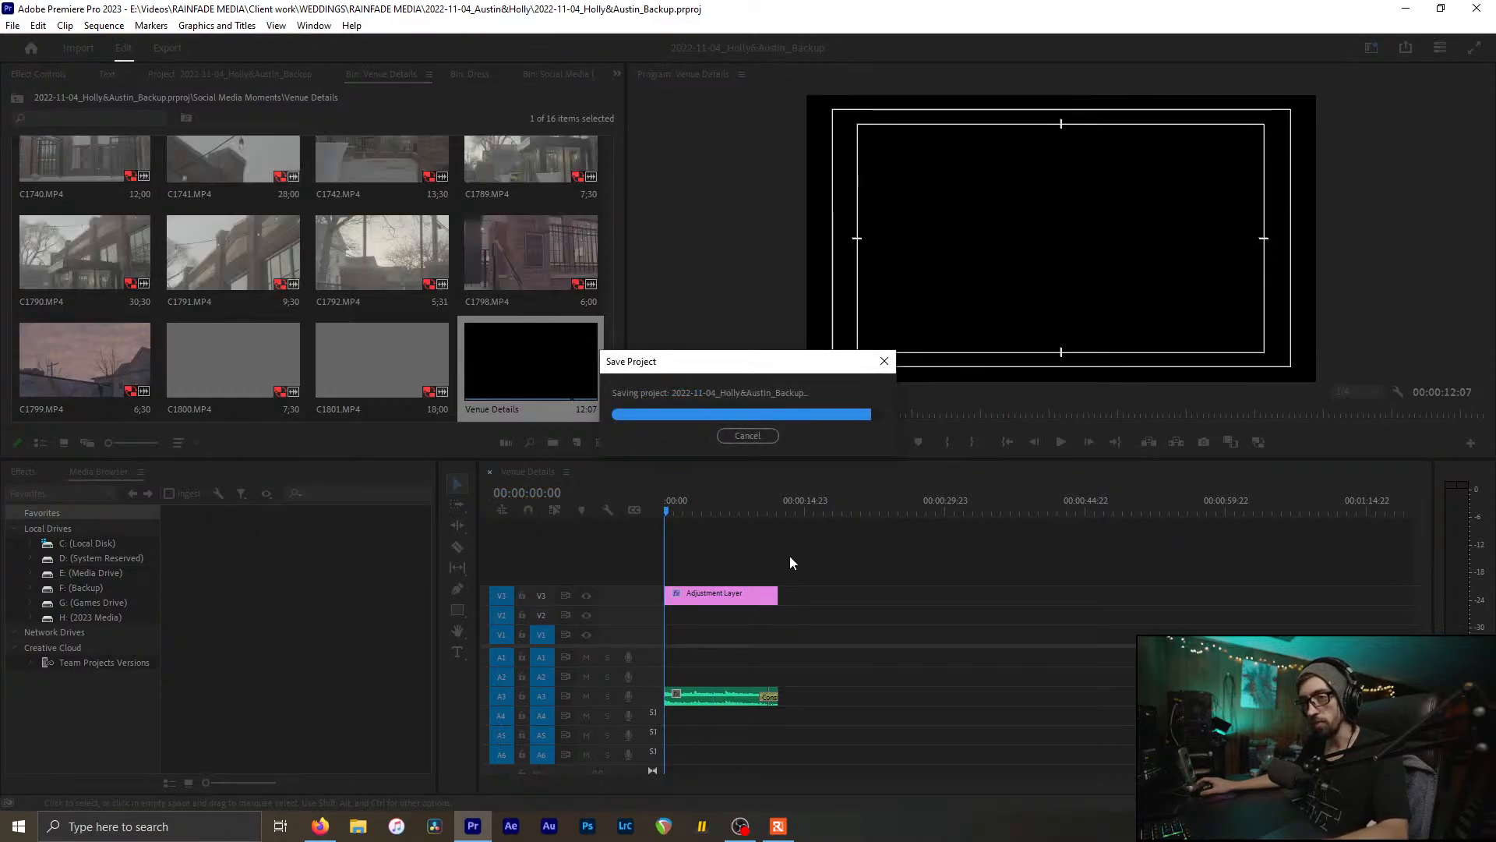
key("minus")
key("equal")
key("equal")
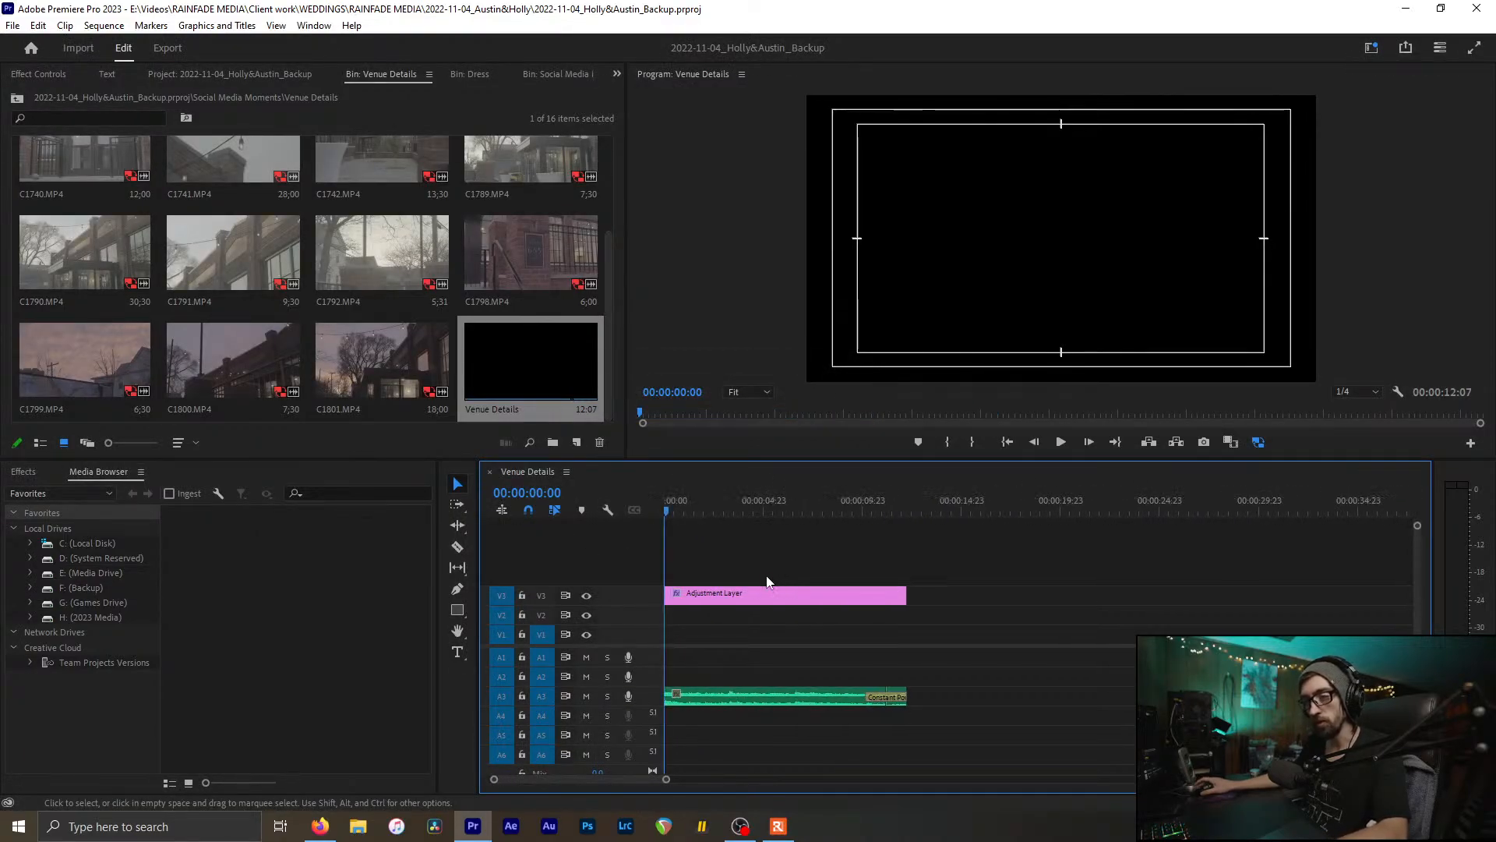
key("ctrl+s")
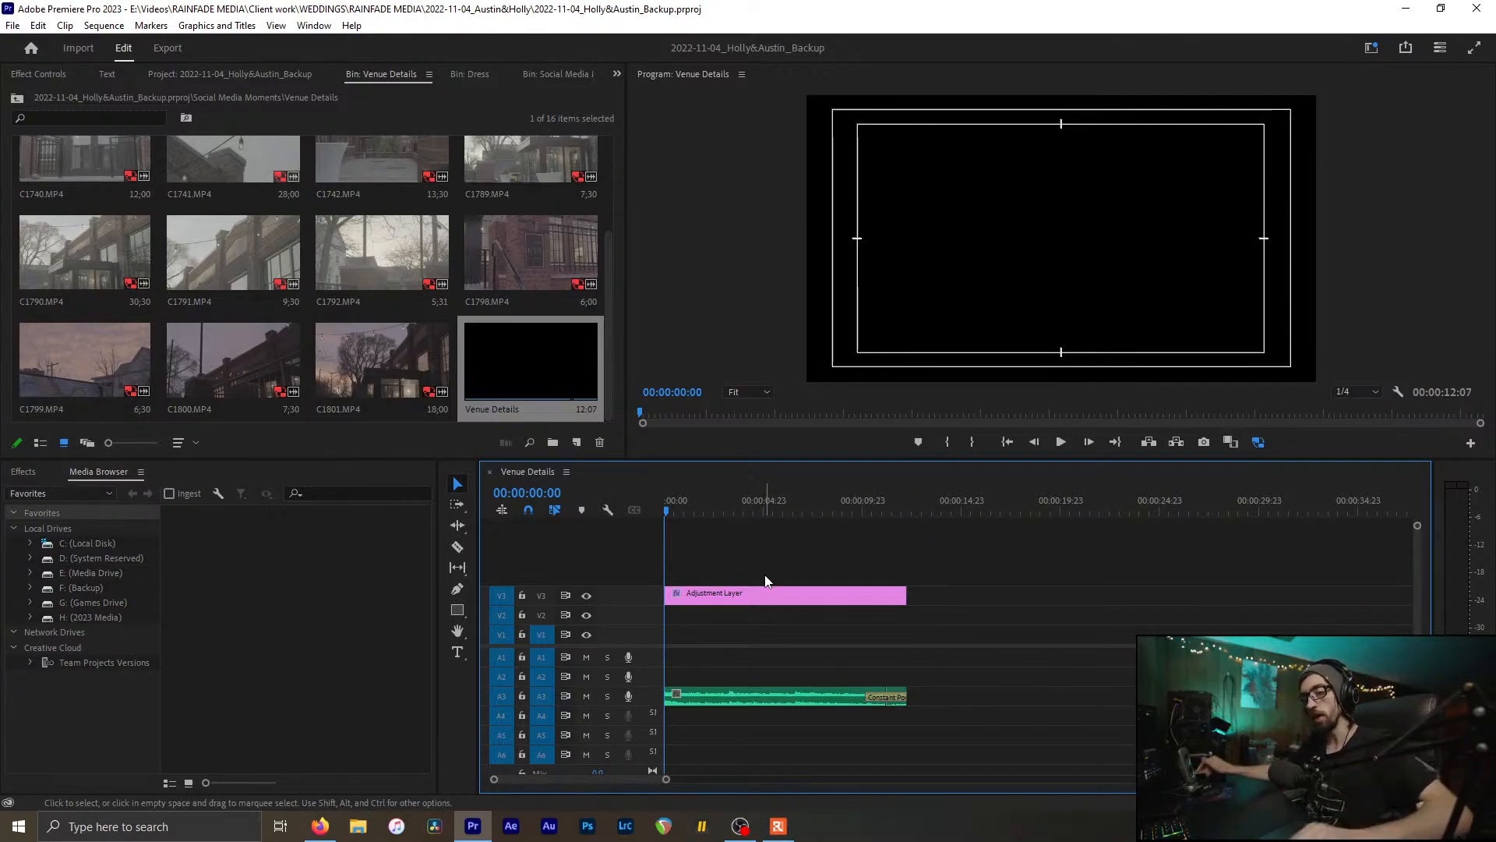
mouse_move(735, 536)
left_mouse_down()
mouse_move(822, 582)
mouse_move(722, 522)
left_mouse_up()
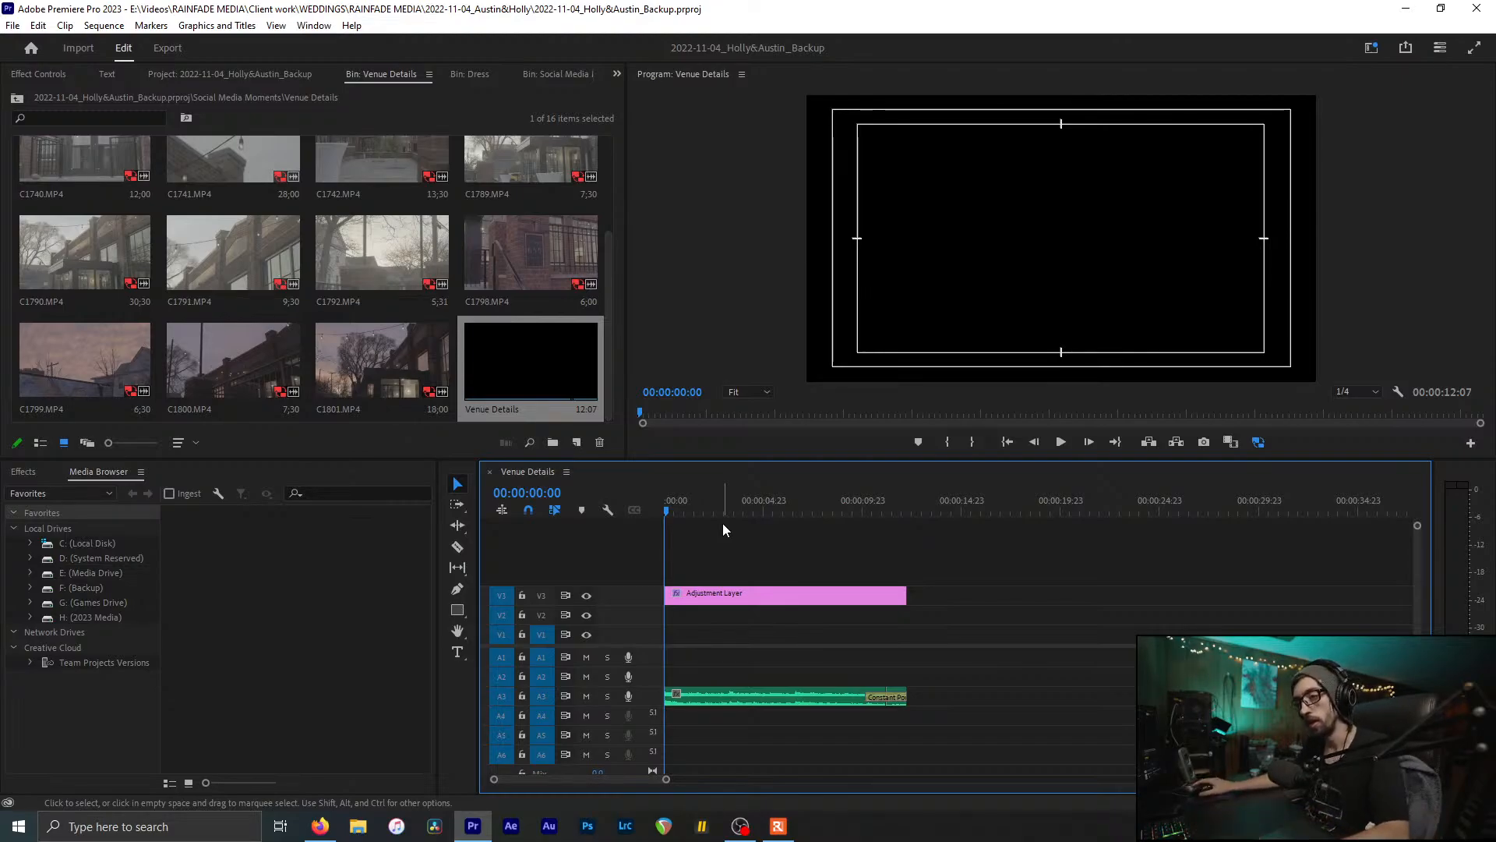
left_click_drag(785, 573, 751, 532)
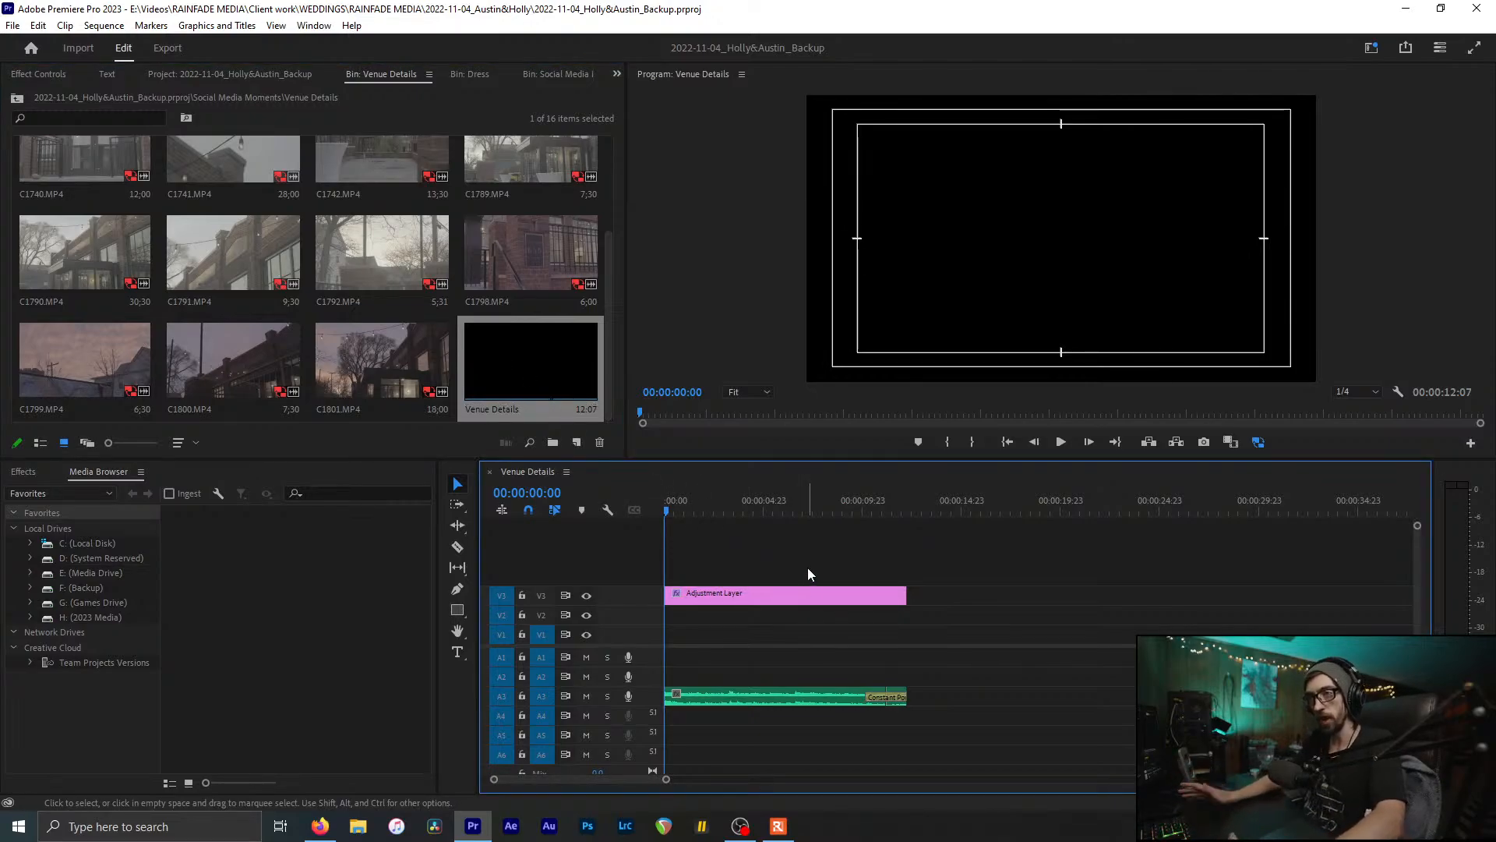
left_click_drag(863, 507, 928, 510)
left_click(533, 335)
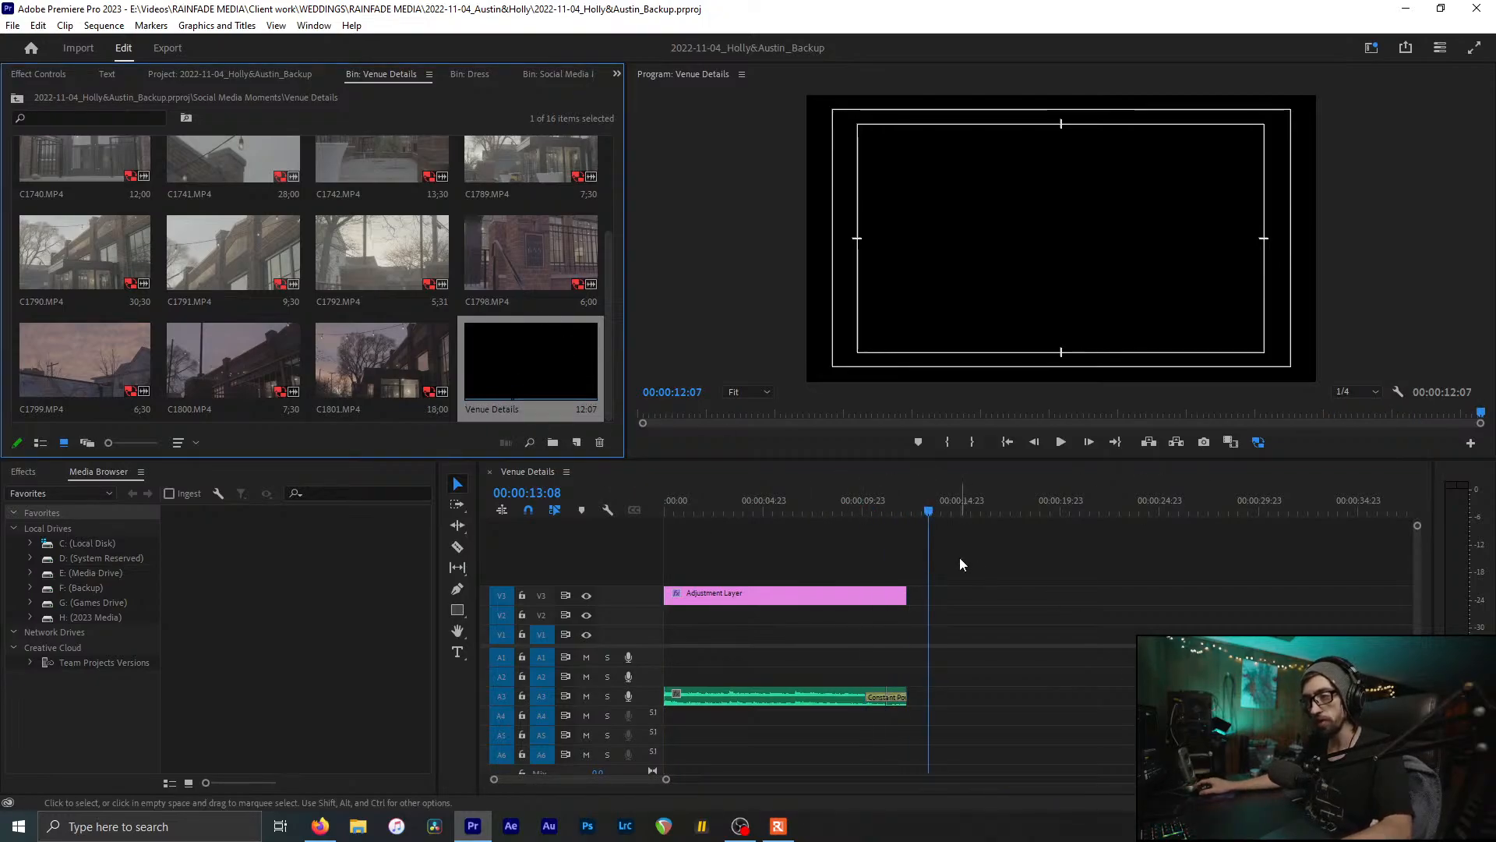
key("Home")
key("ctrl+s")
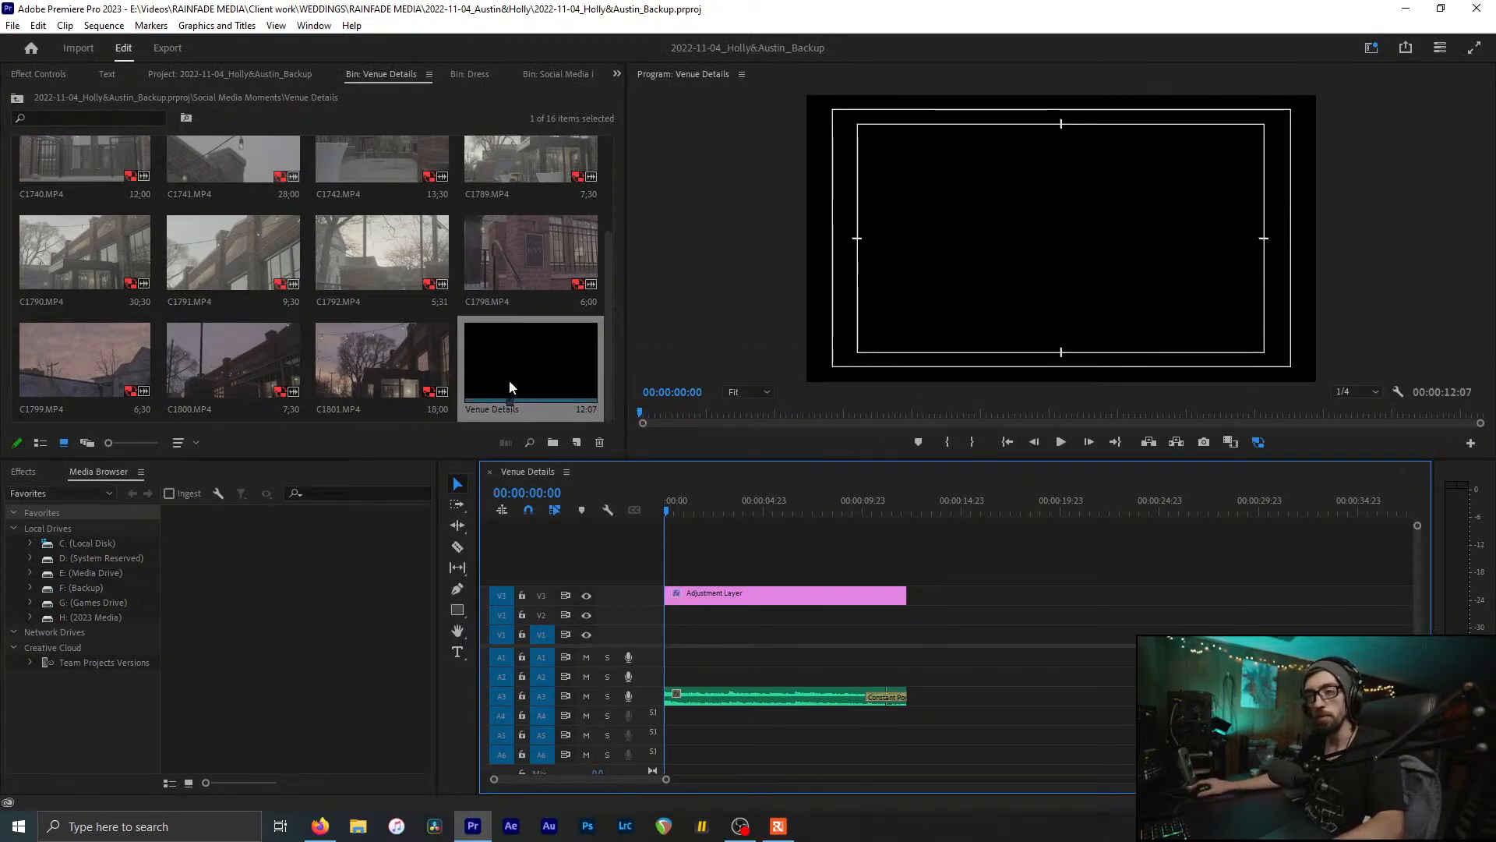
scroll(444, 280, "up", 2)
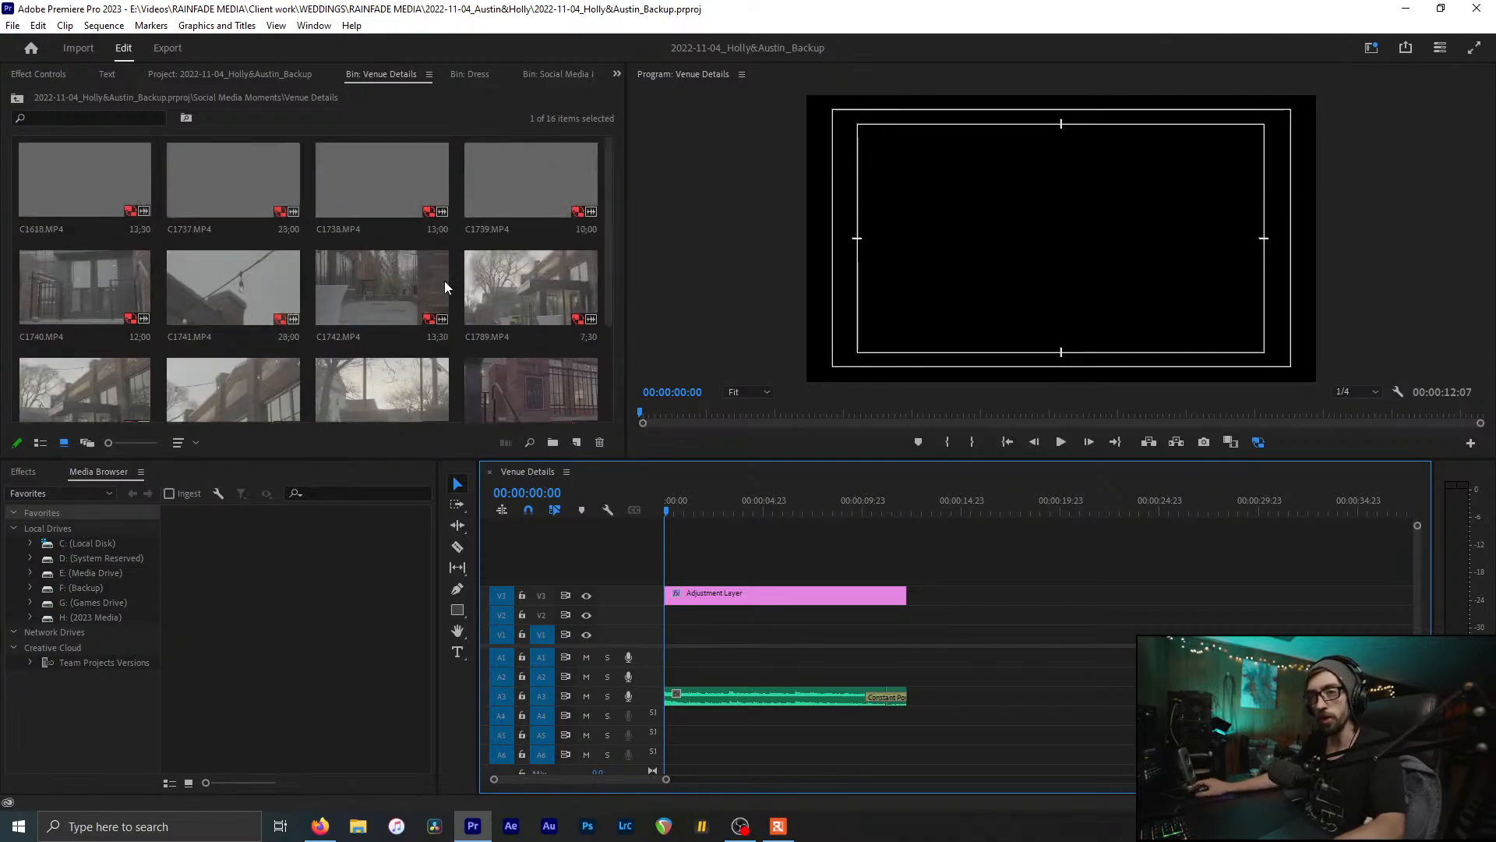
left_click(145, 206)
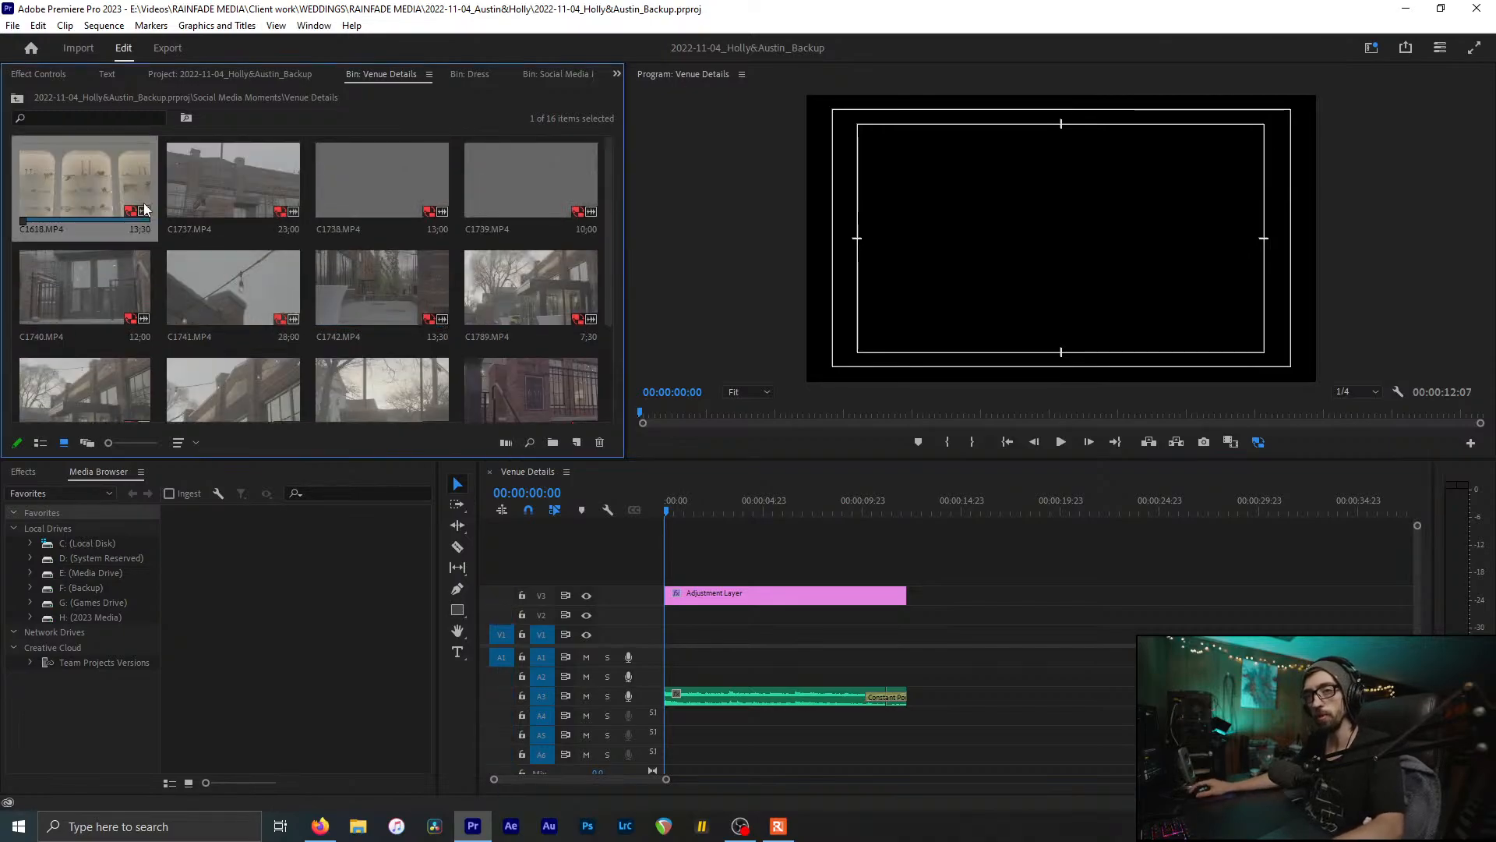
left_click(283, 188)
left_click(402, 179)
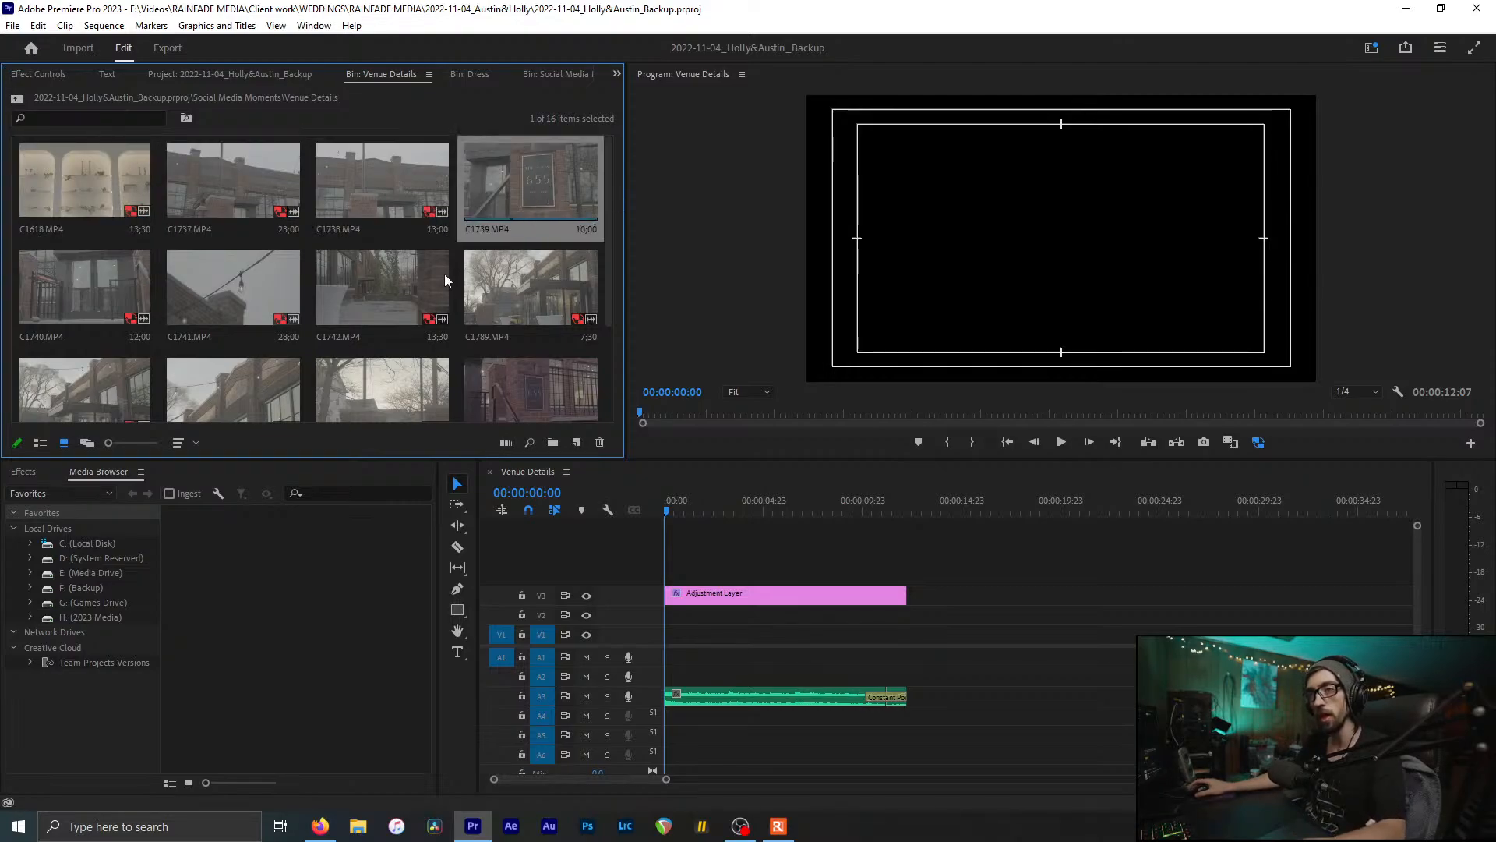
left_click(407, 307)
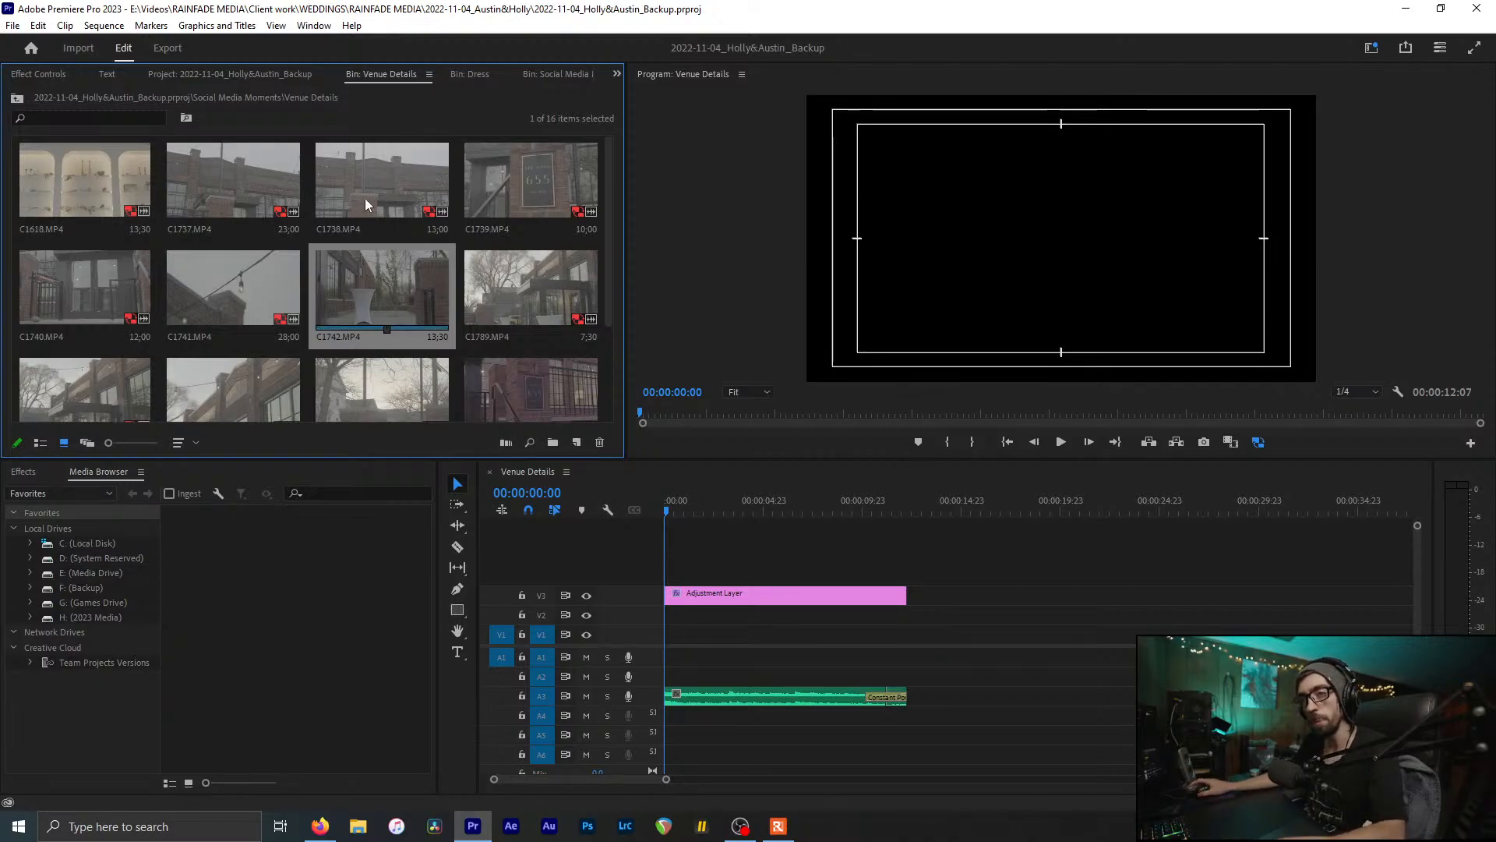
left_click(352, 148)
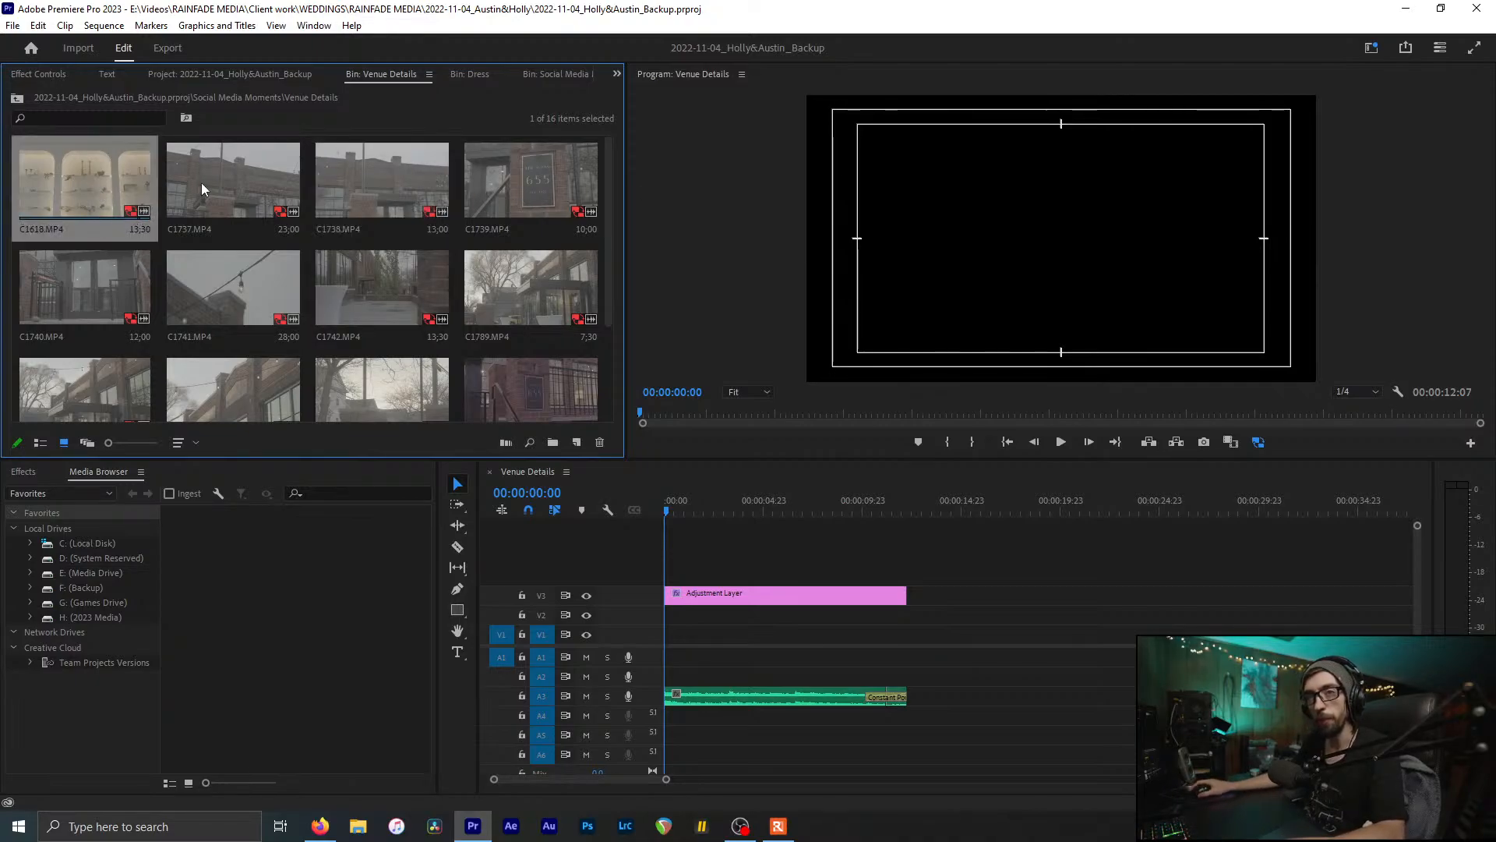
left_click(128, 173)
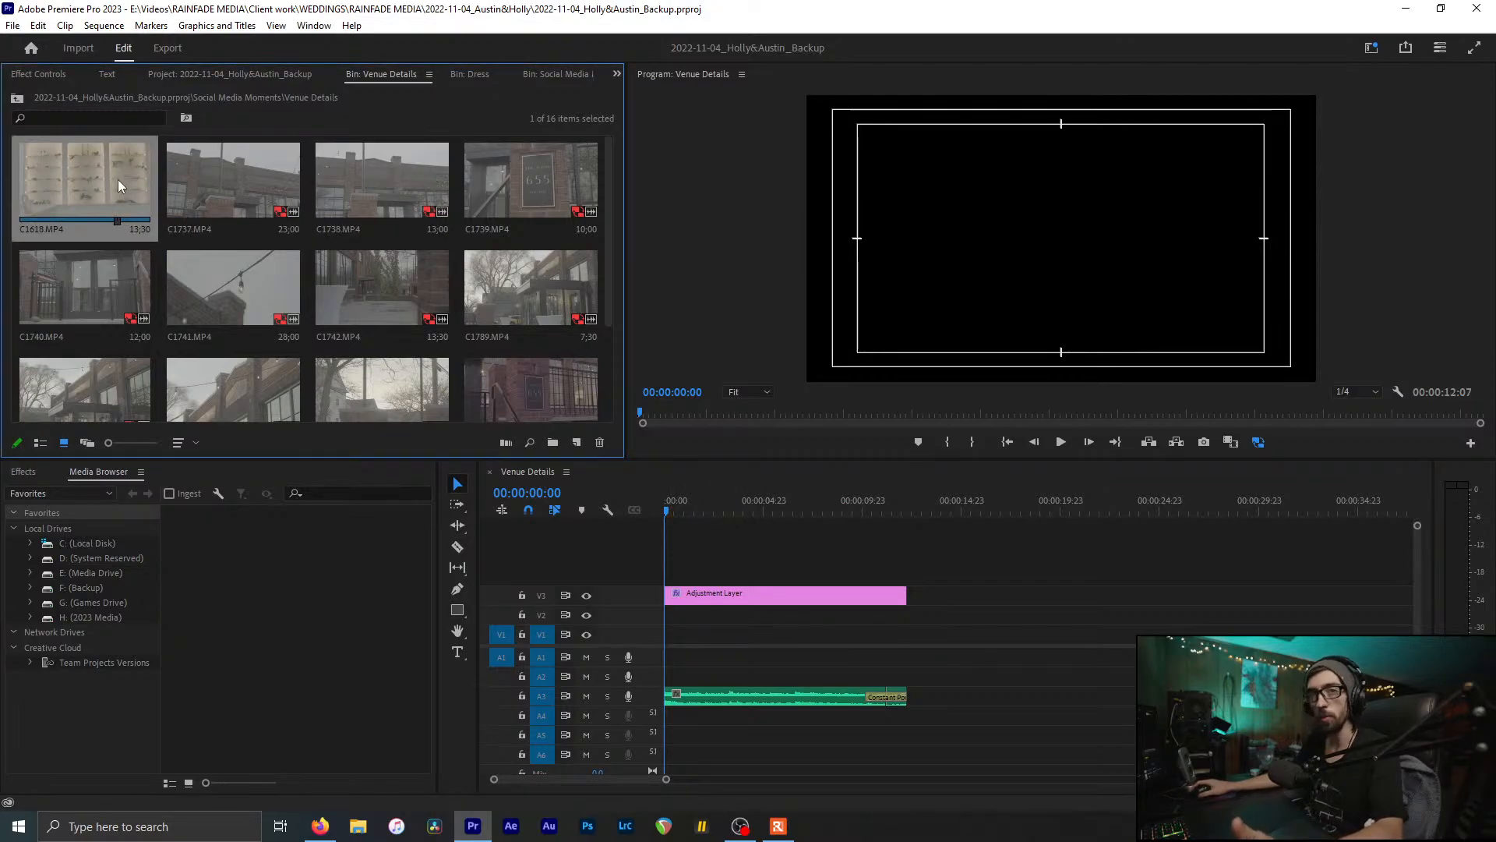
left_click(761, 542)
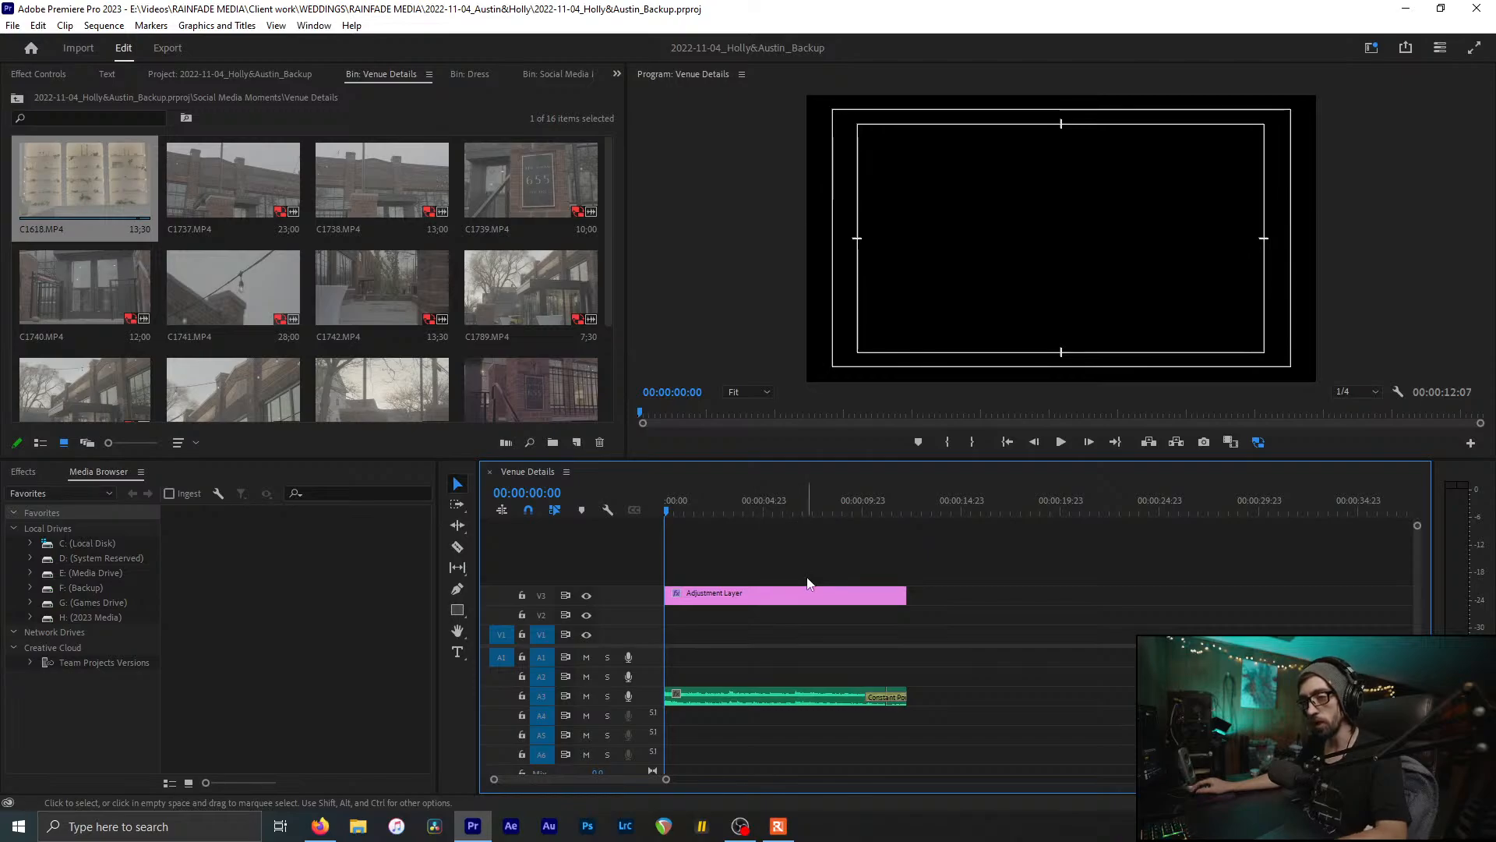
left_click_drag(810, 578, 724, 526)
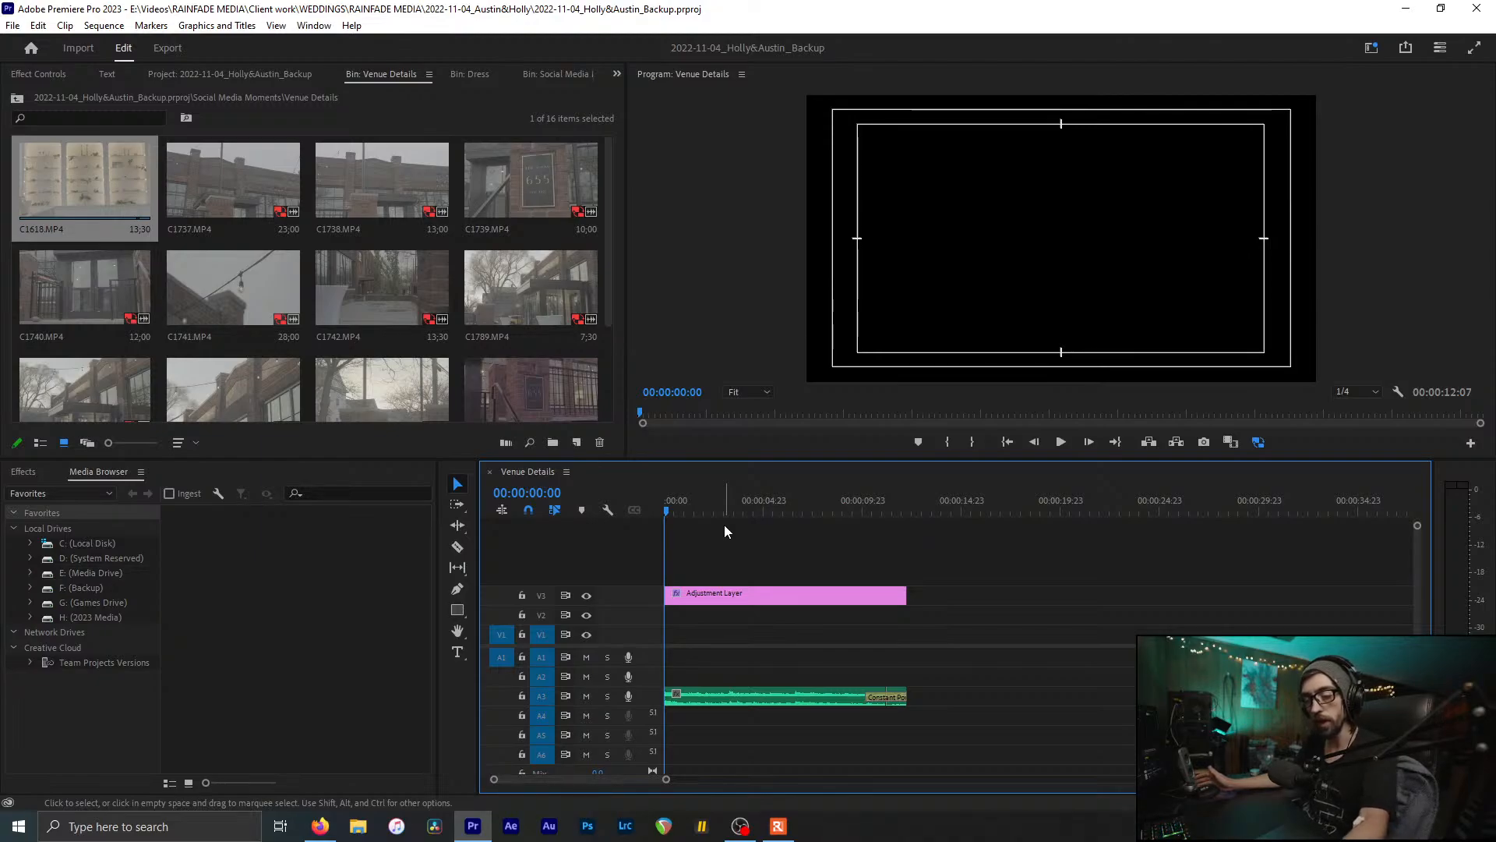
left_click(360, 260)
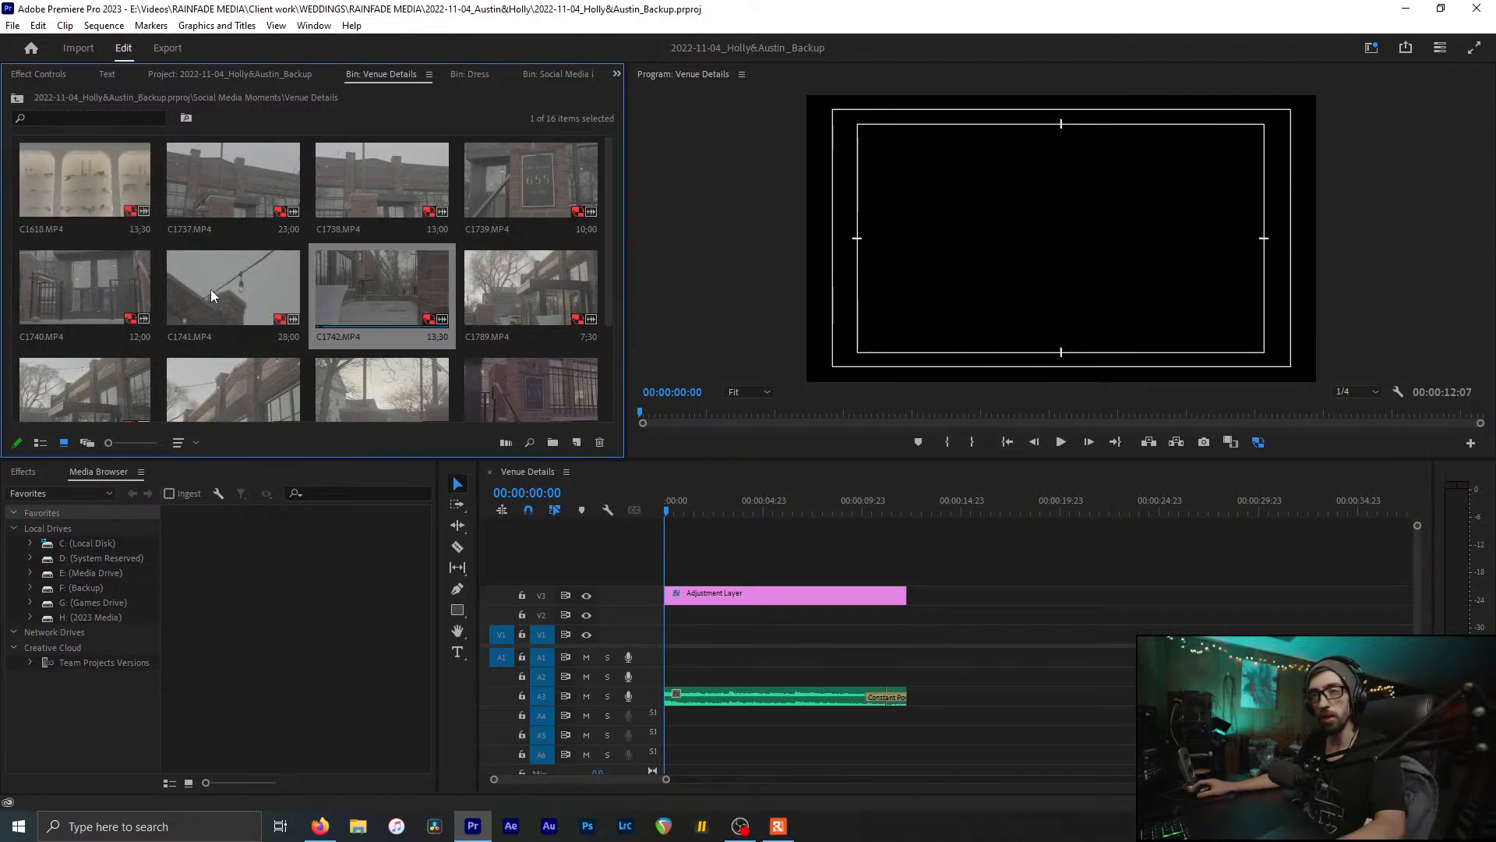
left_click(233, 187)
left_click(765, 536)
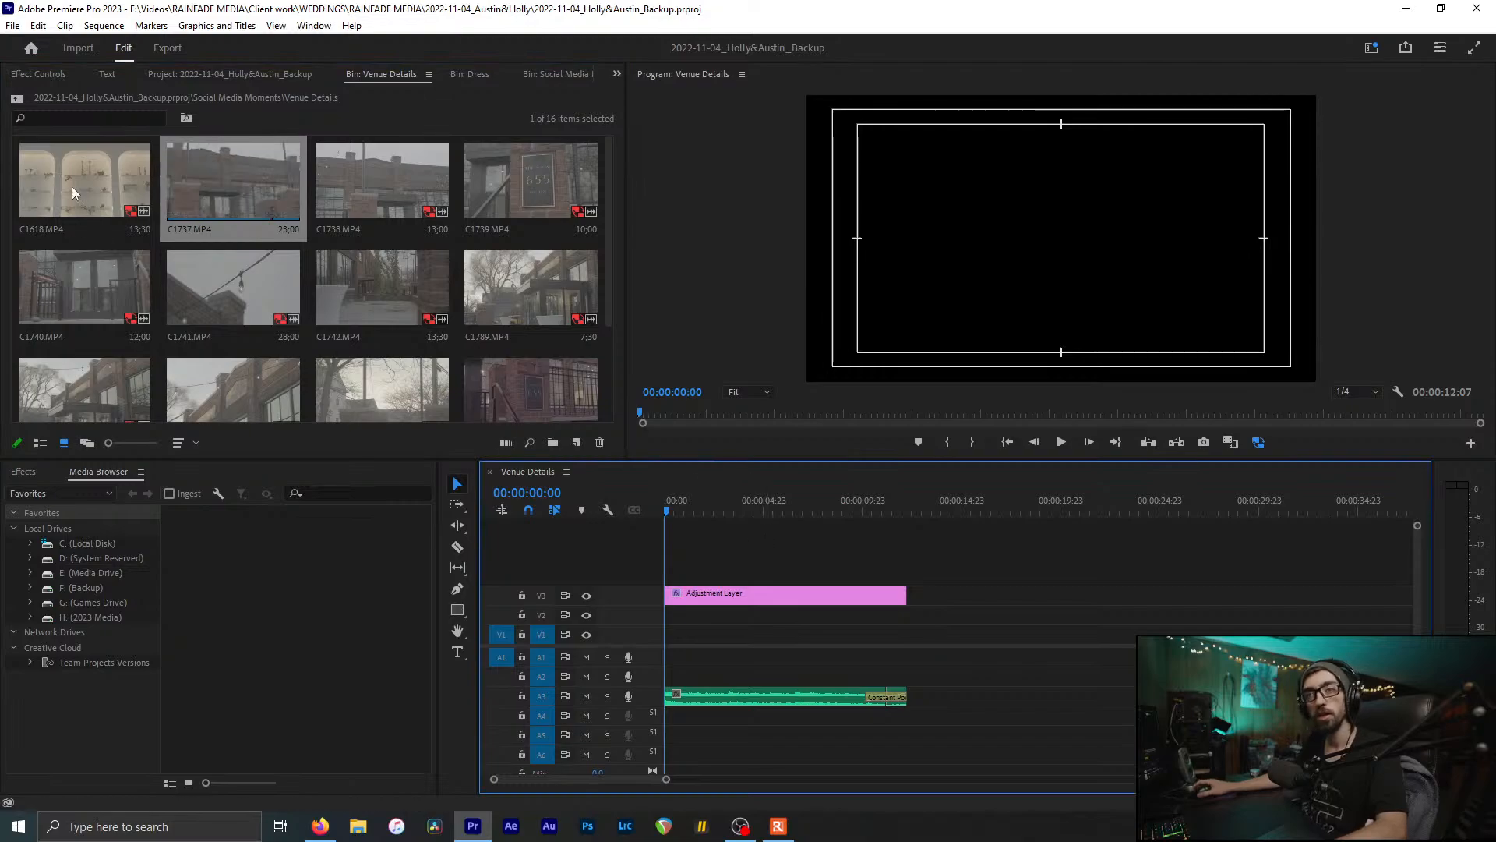
left_click(95, 165)
Step: Place C1618.MP4 at the start of V1 and mute audio tracks A1 and A2
left_click_drag(27, 179, 876, 606)
key("equal")
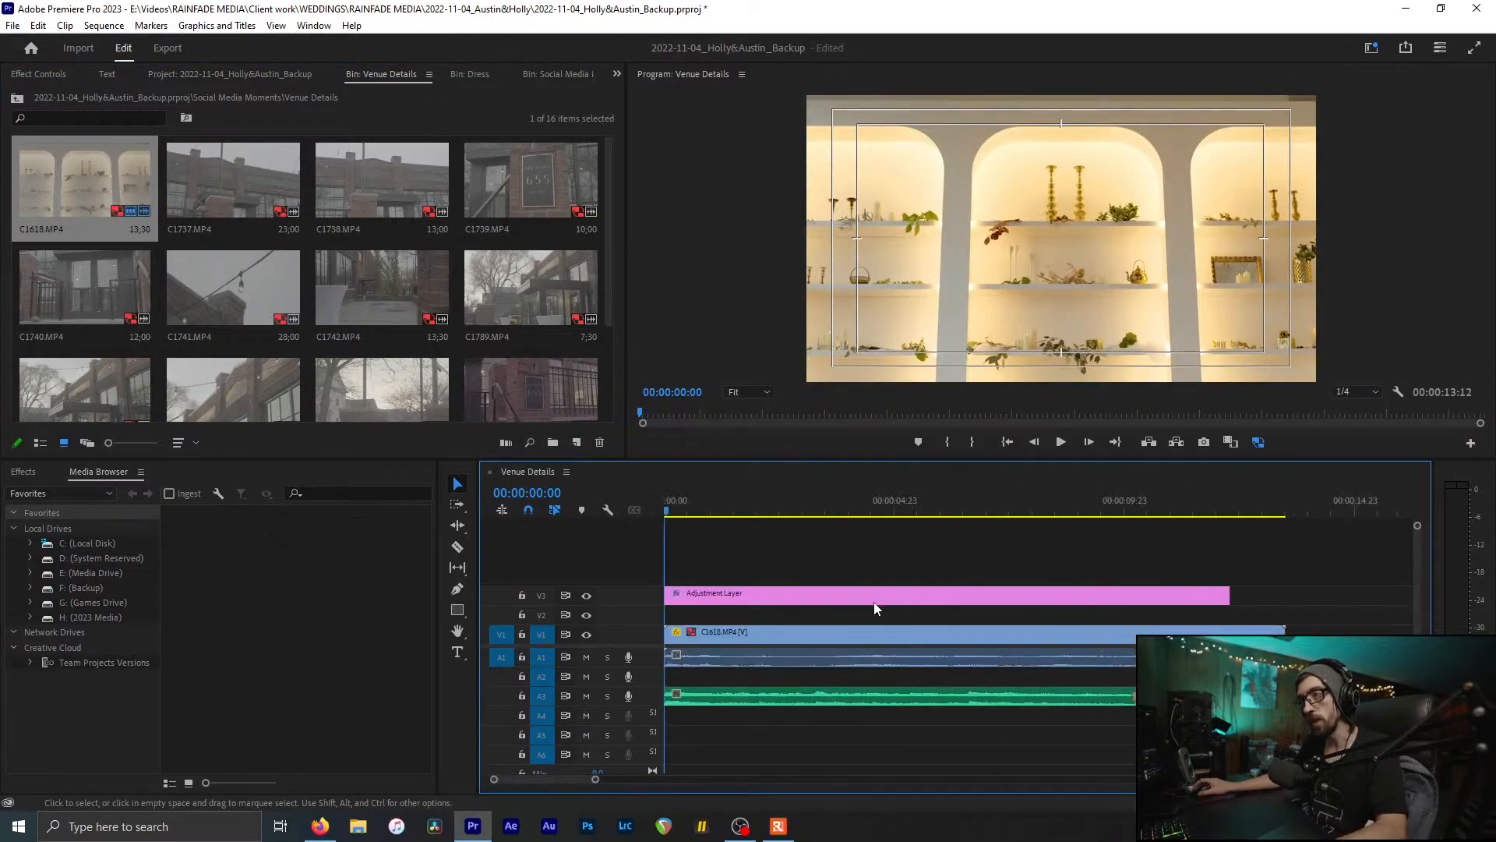
left_click_drag(678, 511, 753, 511)
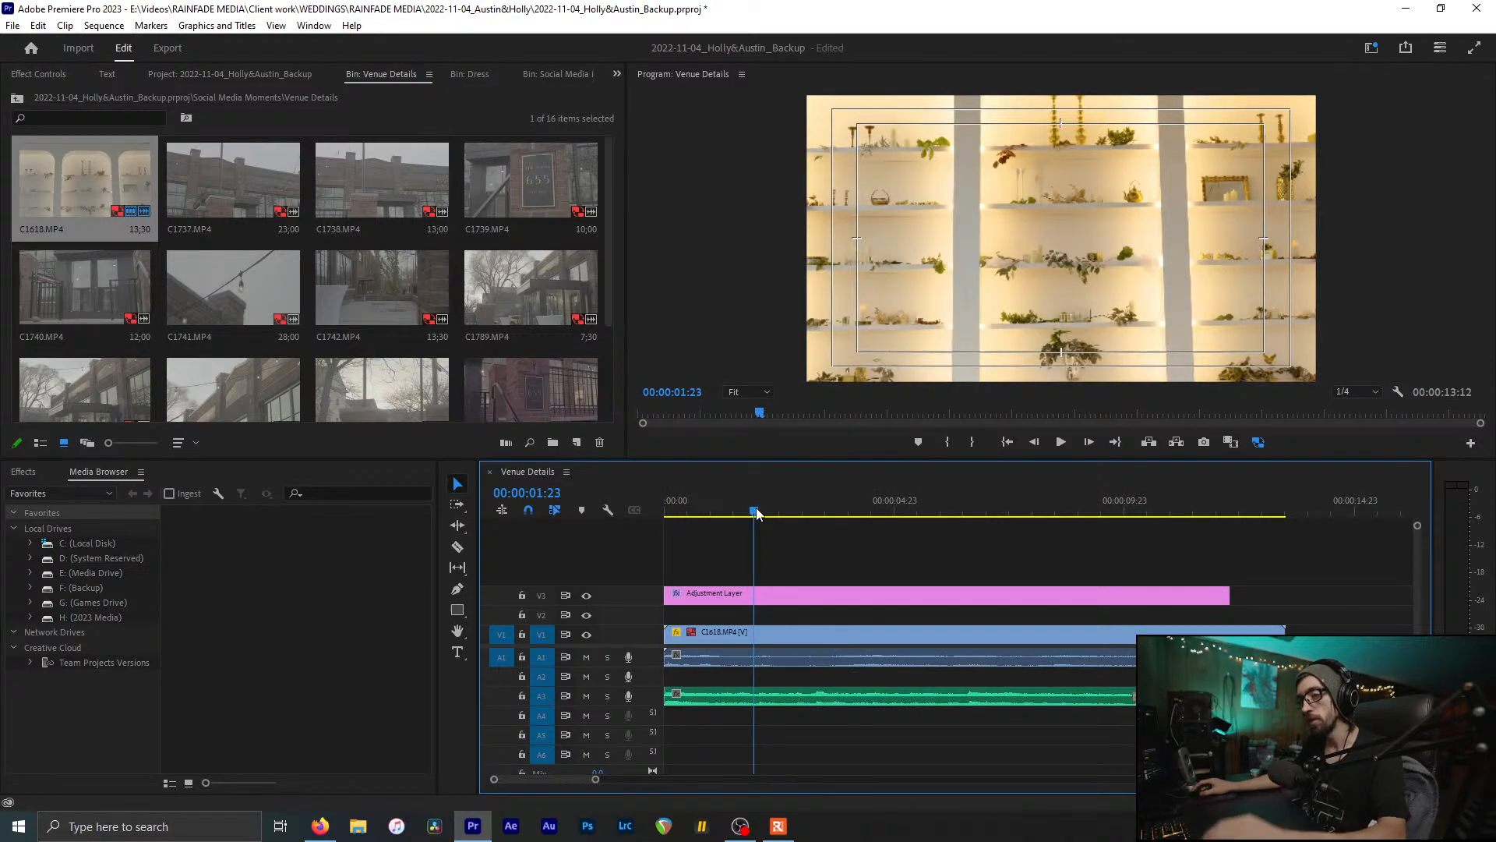
left_click(586, 657)
left_click(586, 676)
Step: Zoom in, save the project, and scrub through the opening of the shelf clip
key("equal")
key("equal")
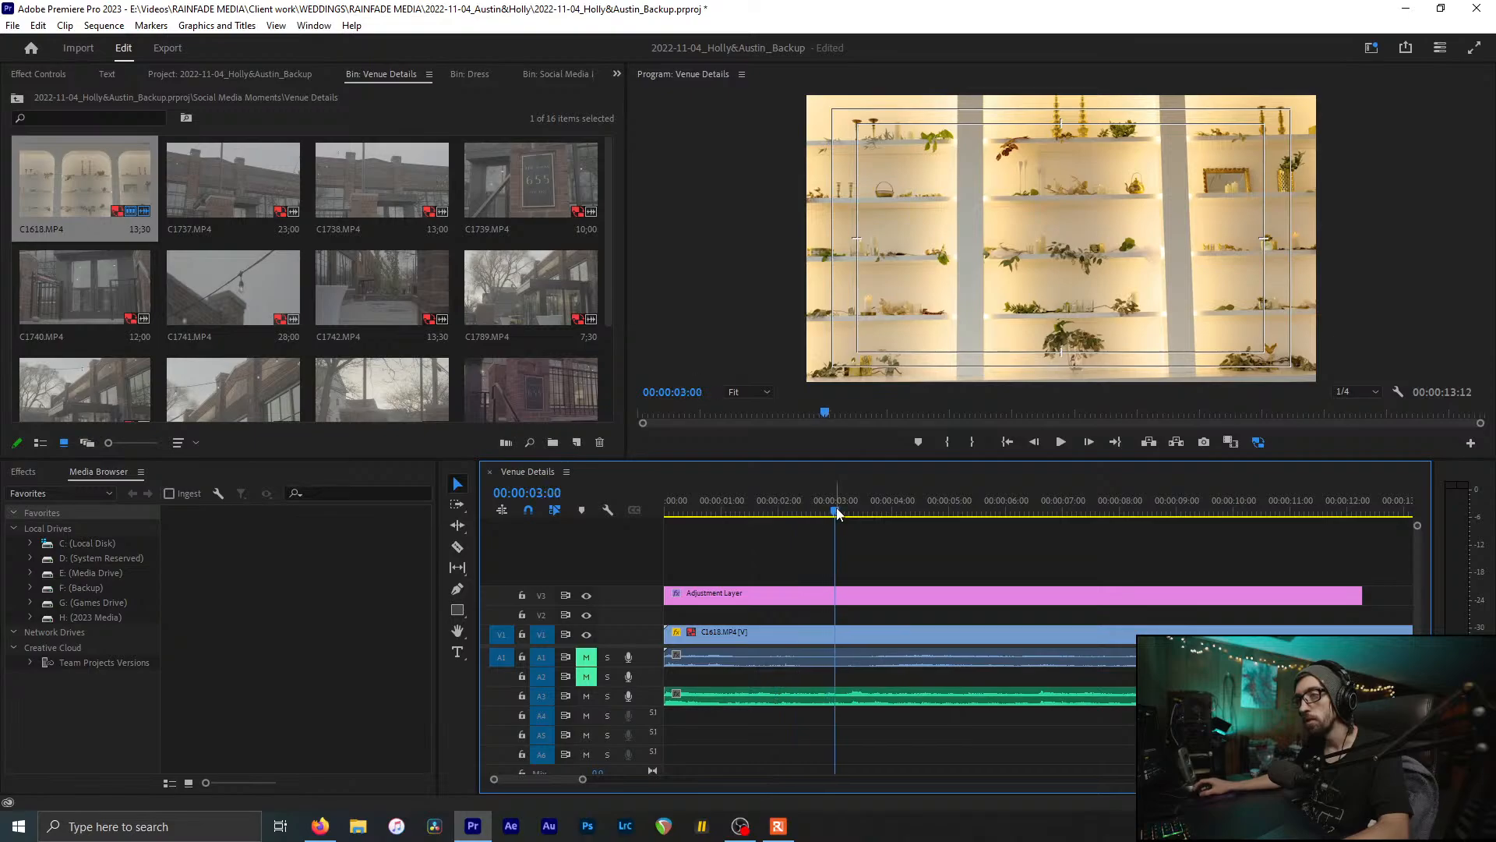
scroll(836, 593, "down", 1)
scroll(793, 577, "up", 2)
left_click_drag(788, 505, 757, 513)
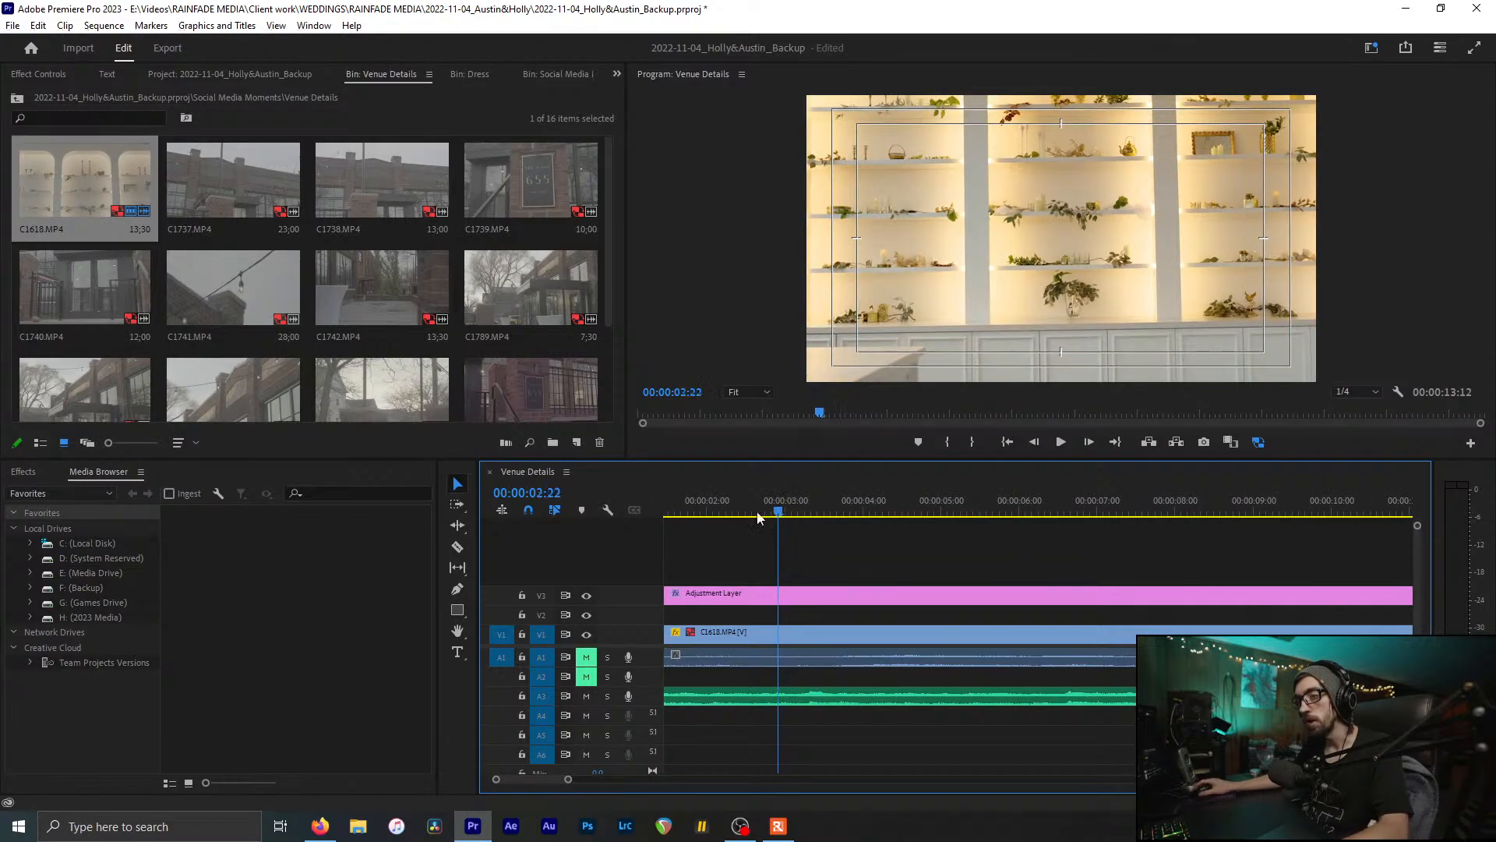
key("Home")
key("ctrl+s")
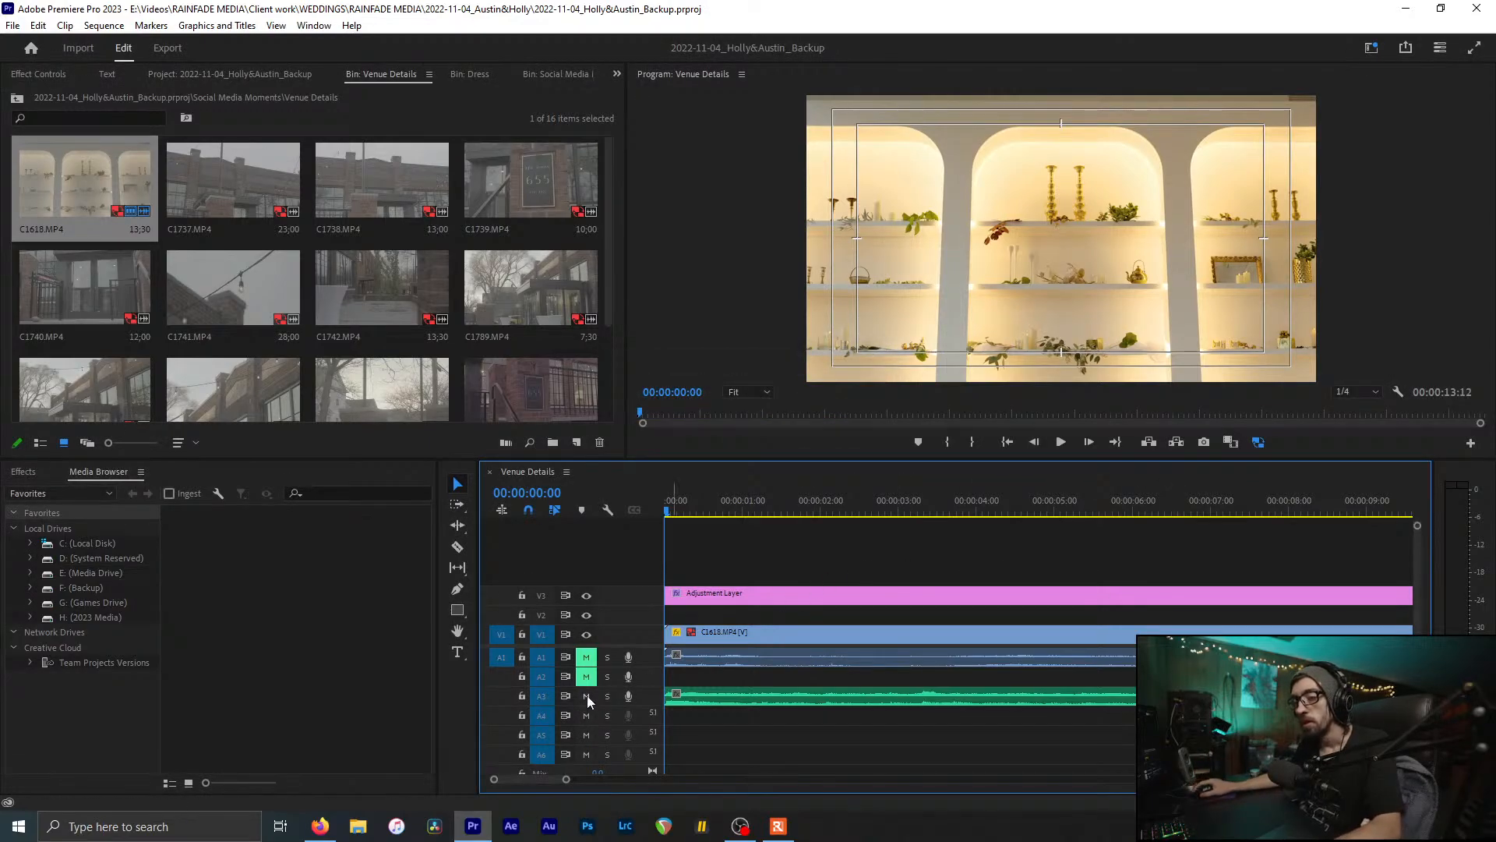
left_click(727, 636)
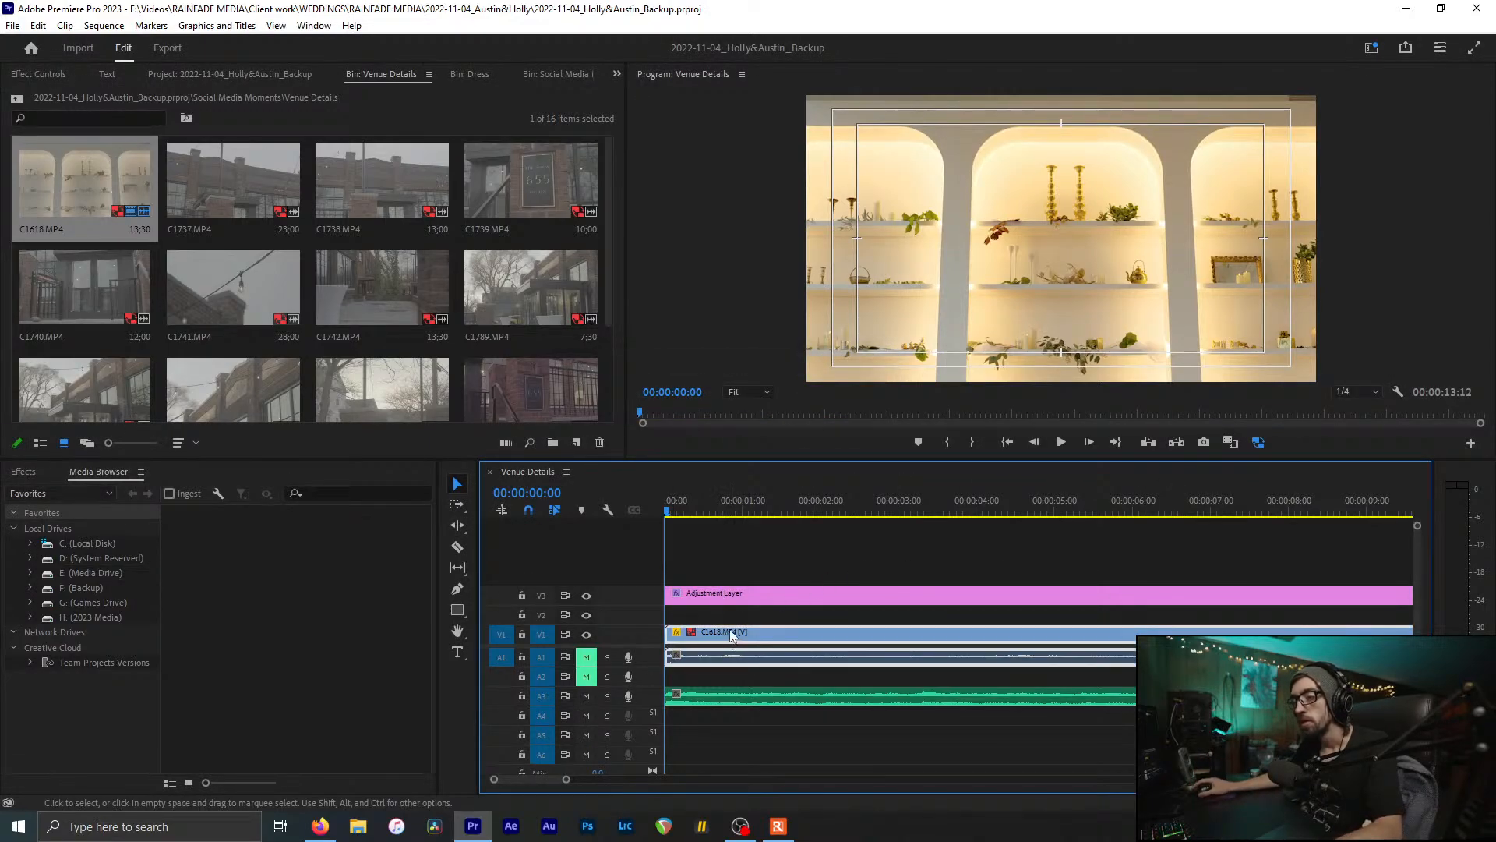
left_click(750, 559)
left_click_drag(696, 514, 1060, 584)
Step: Cut C1618 at 00:00:05:01, delete the first piece, and move the rest to 00:00
key("ctrl+k")
left_click(1018, 637)
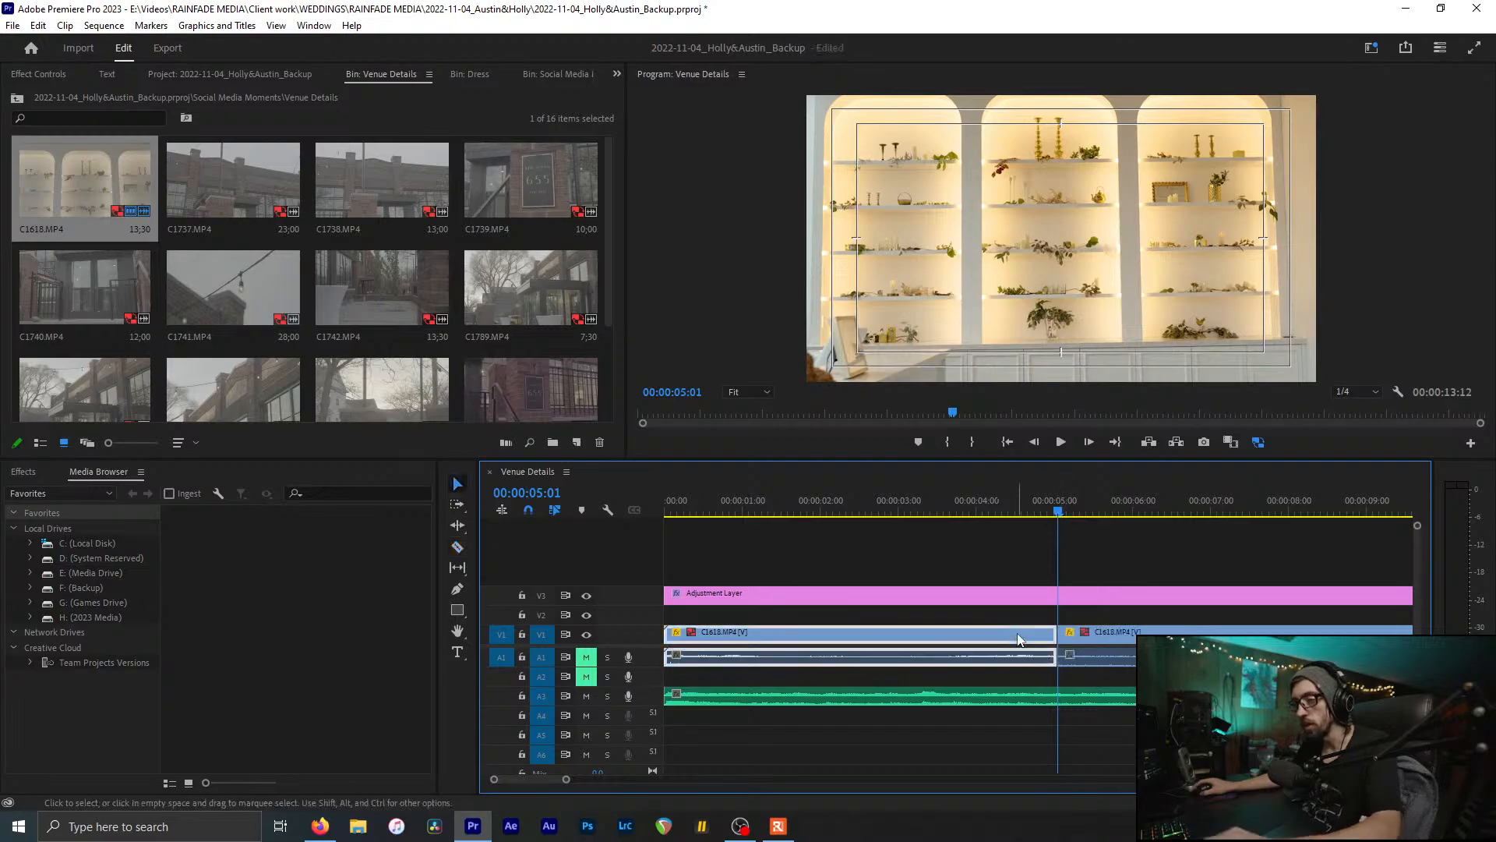
key("Delete")
left_click_drag(1088, 633, 549, 654)
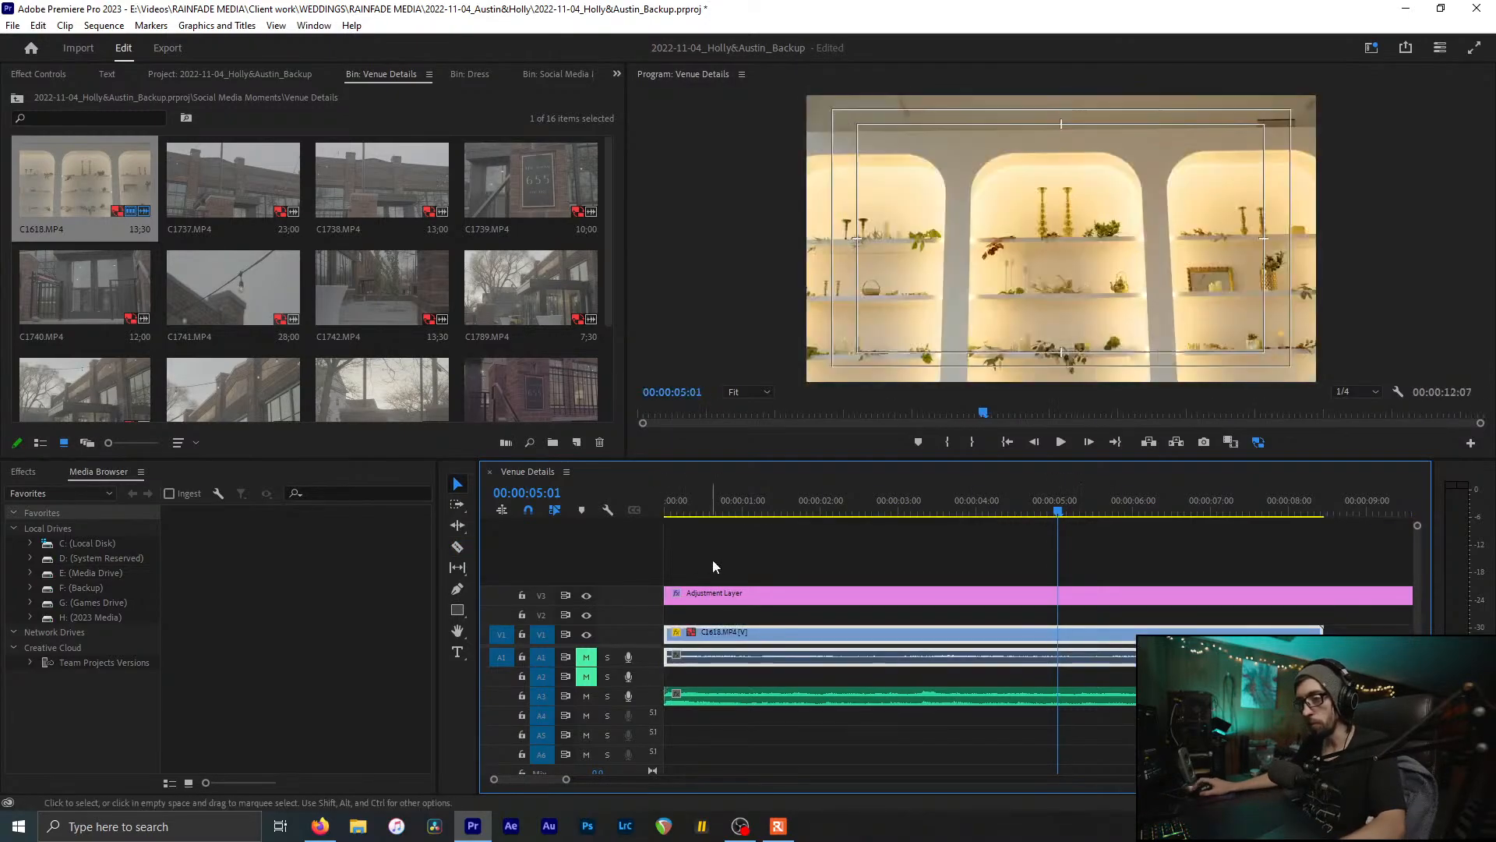
left_click_drag(715, 509, 677, 511)
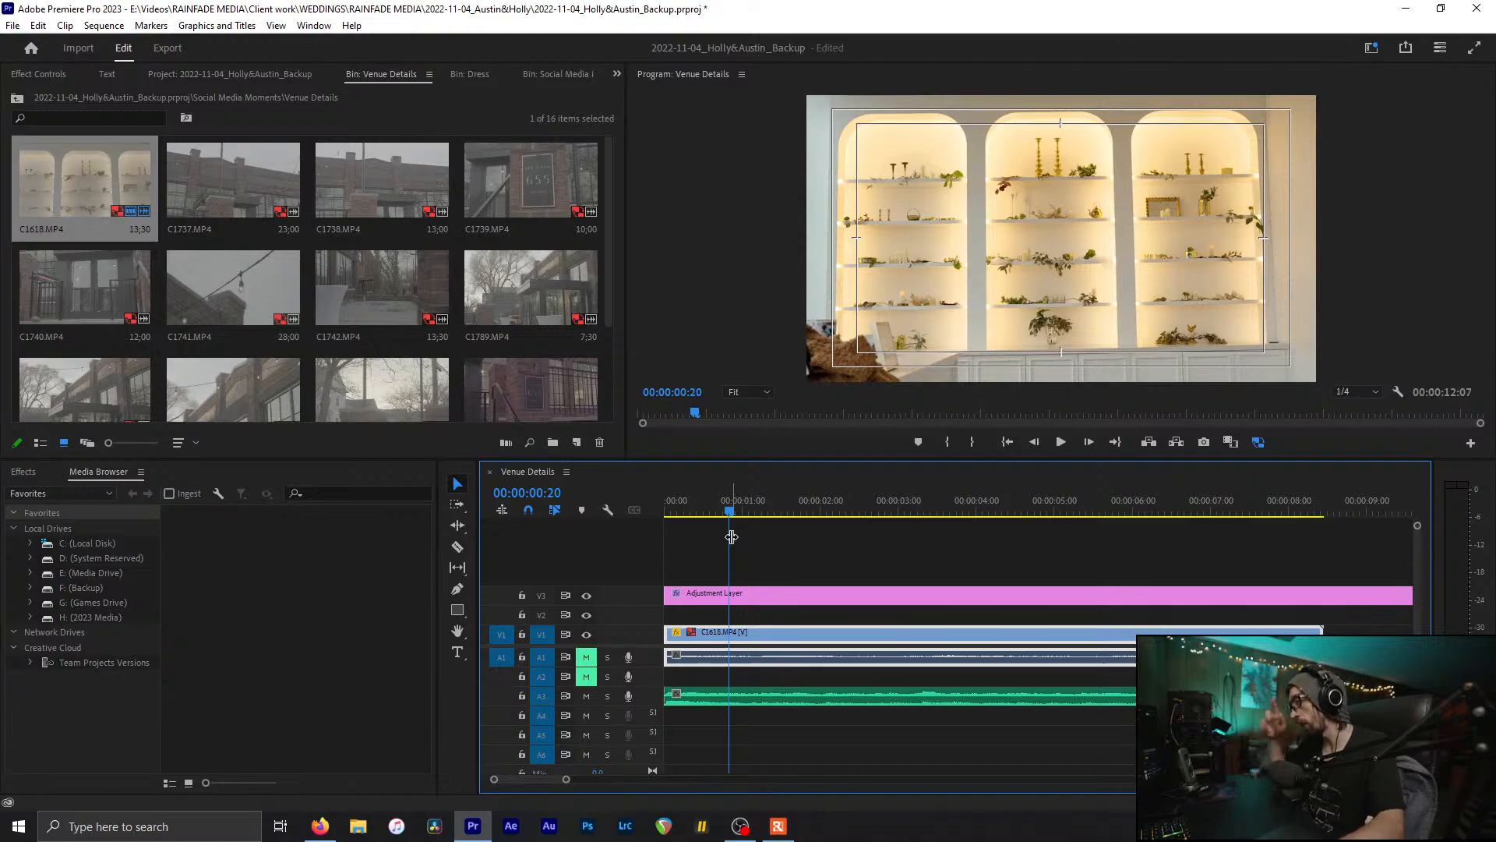
left_click_drag(729, 510, 677, 529)
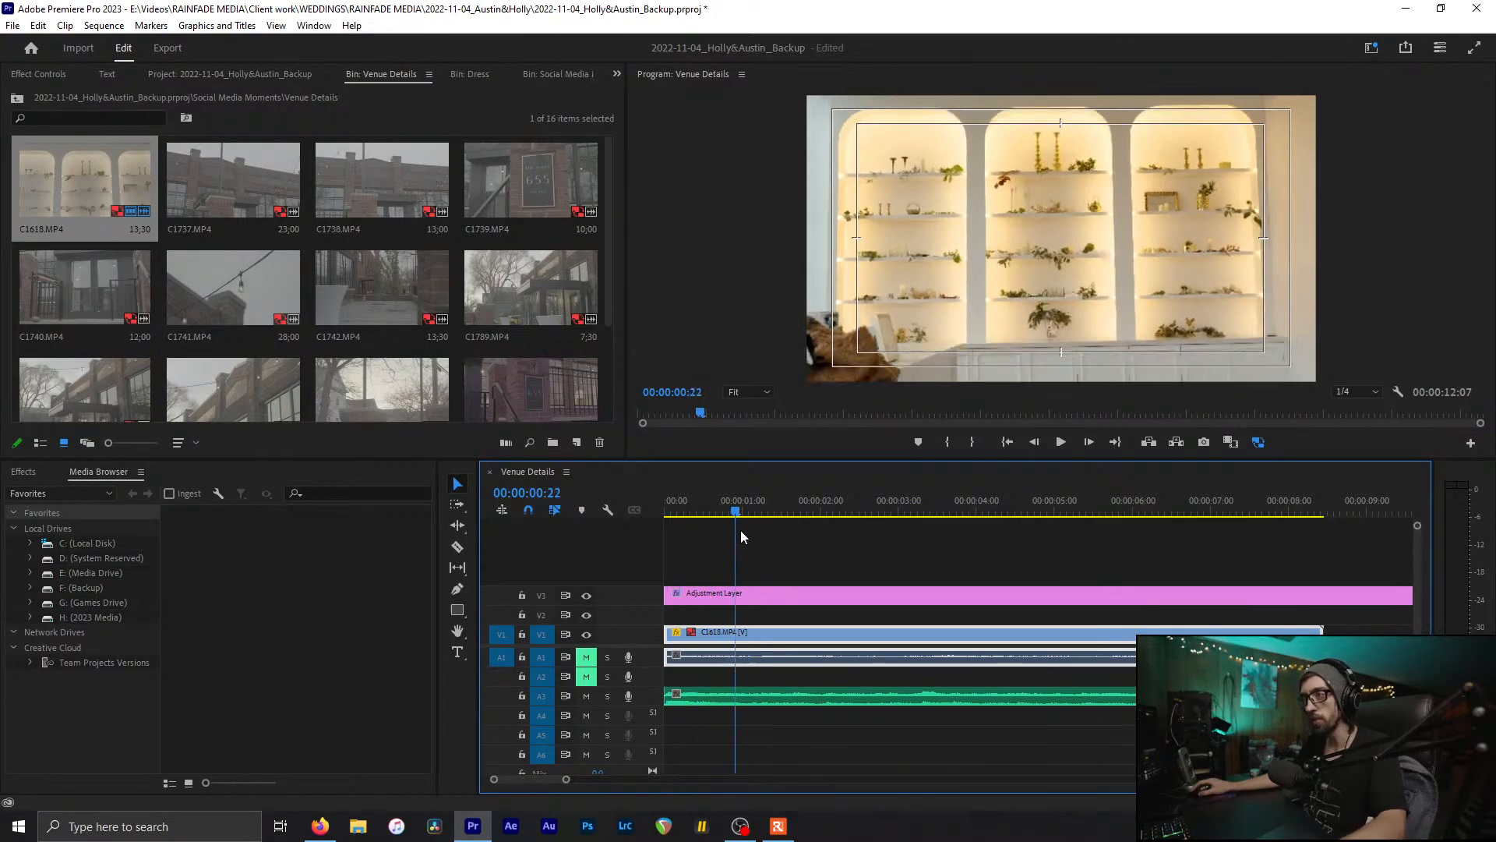
mouse_move(802, 543)
left_mouse_down()
mouse_move(826, 536)
mouse_move(802, 537)
left_mouse_up()
key("ctrl+r")
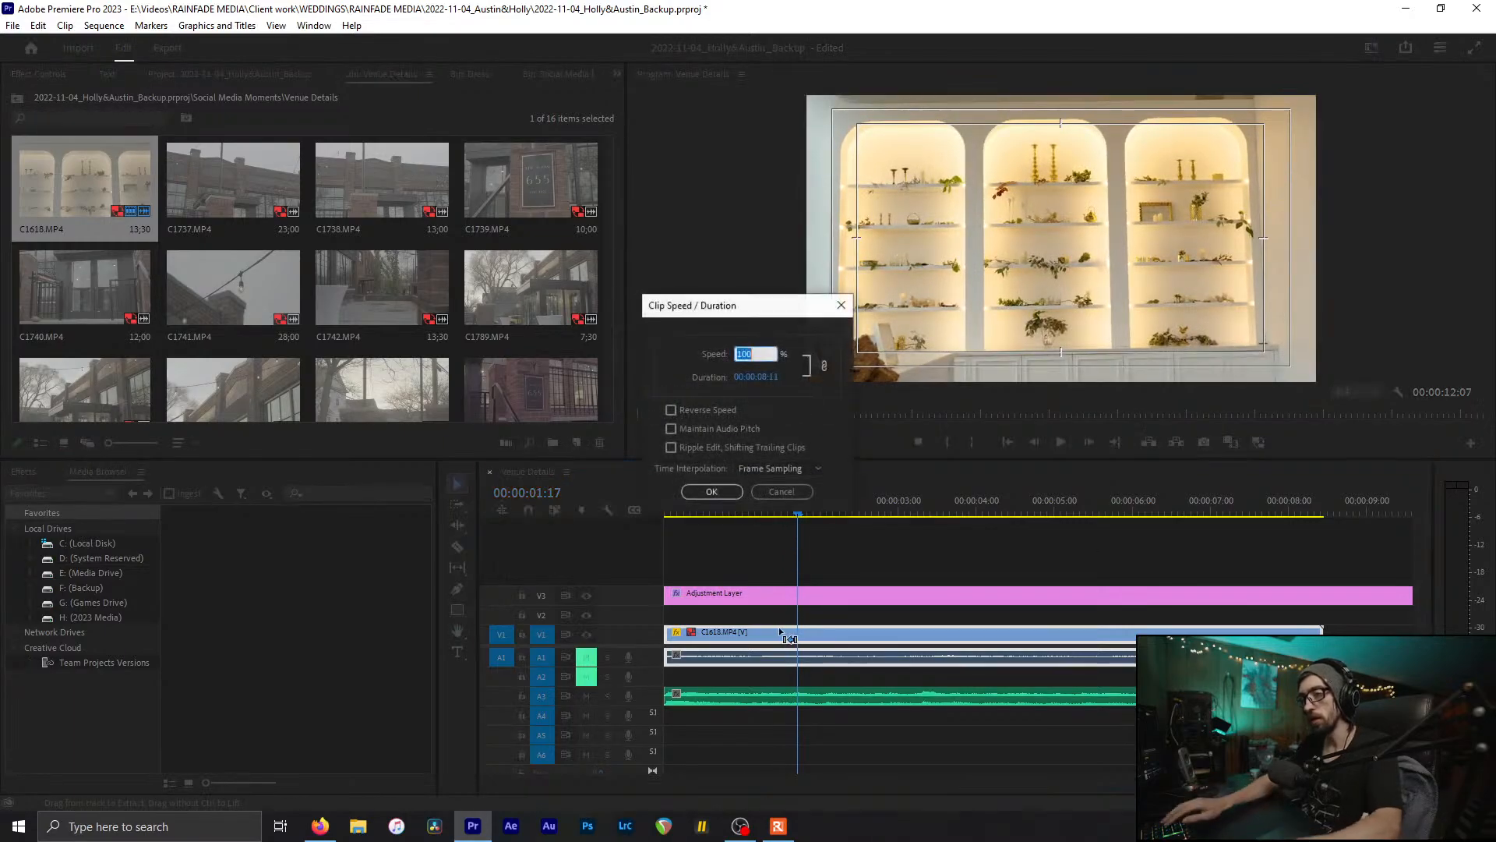
type("40")
key("Return")
left_click(685, 508)
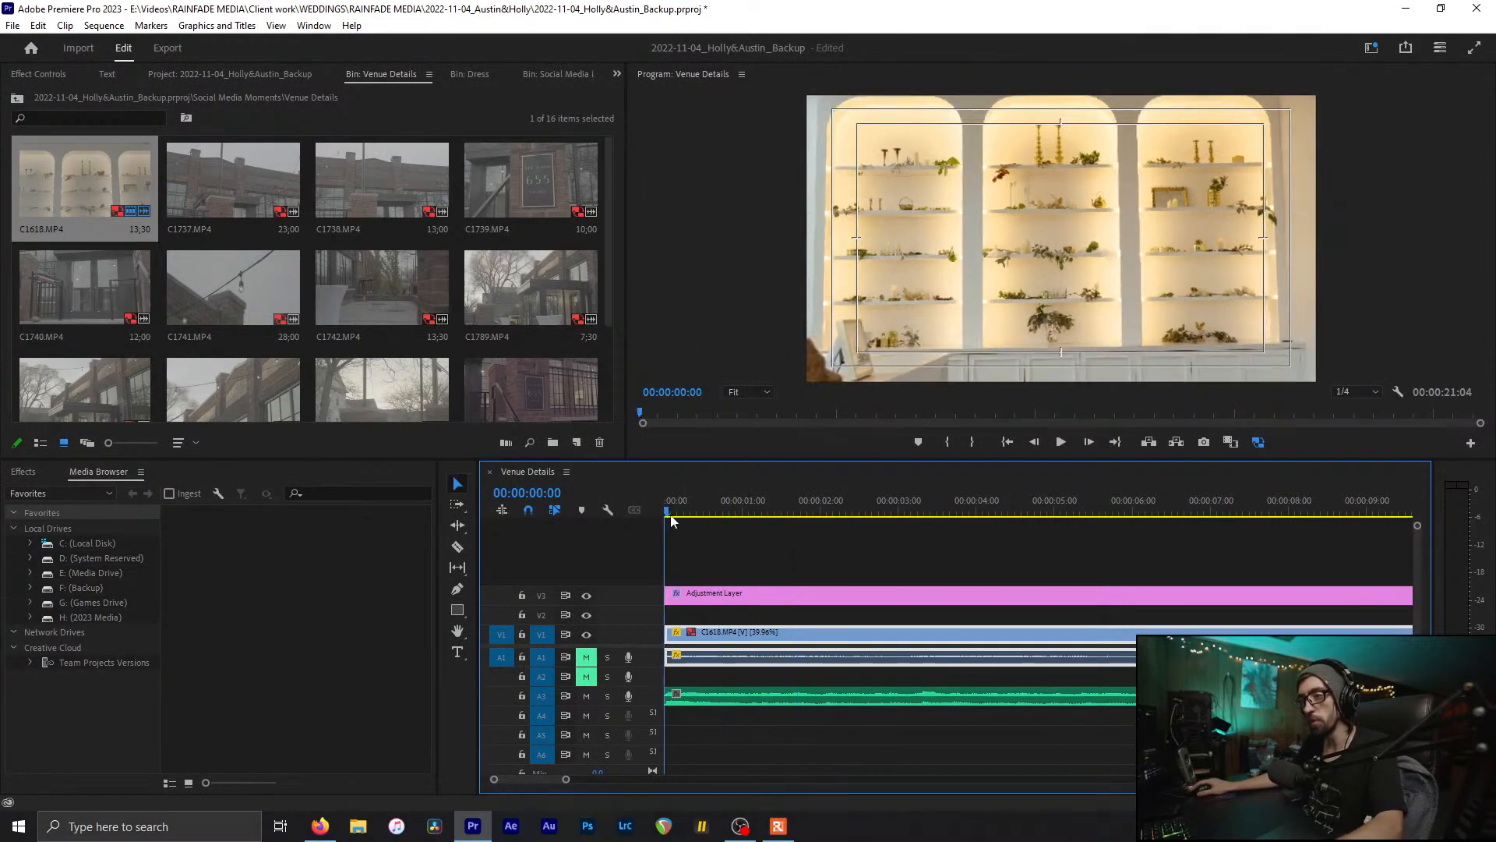
left_click_drag(674, 520, 428, 572)
key("space")
left_click(798, 575)
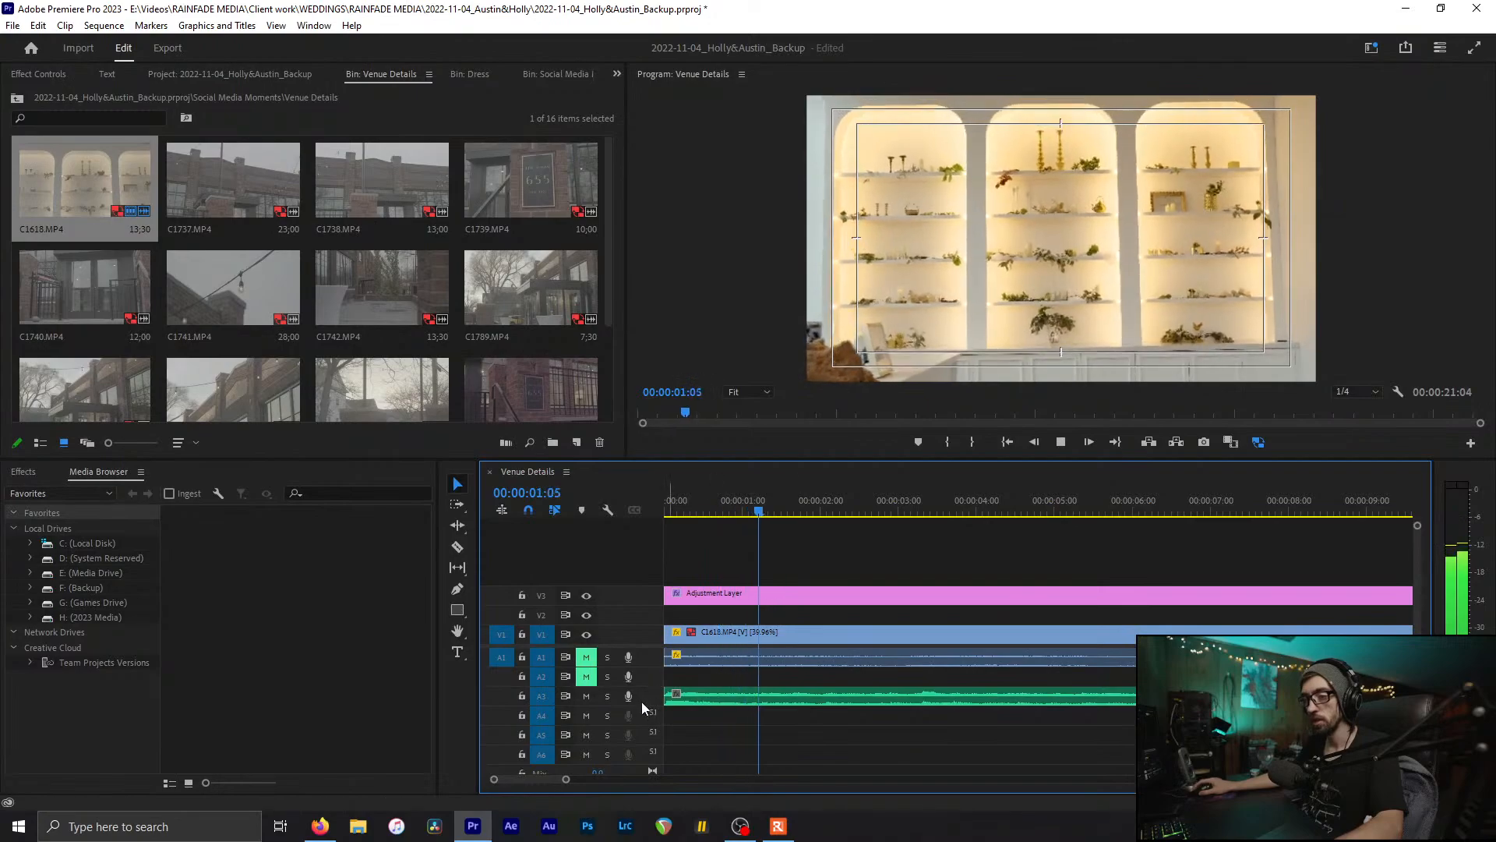
key("space")
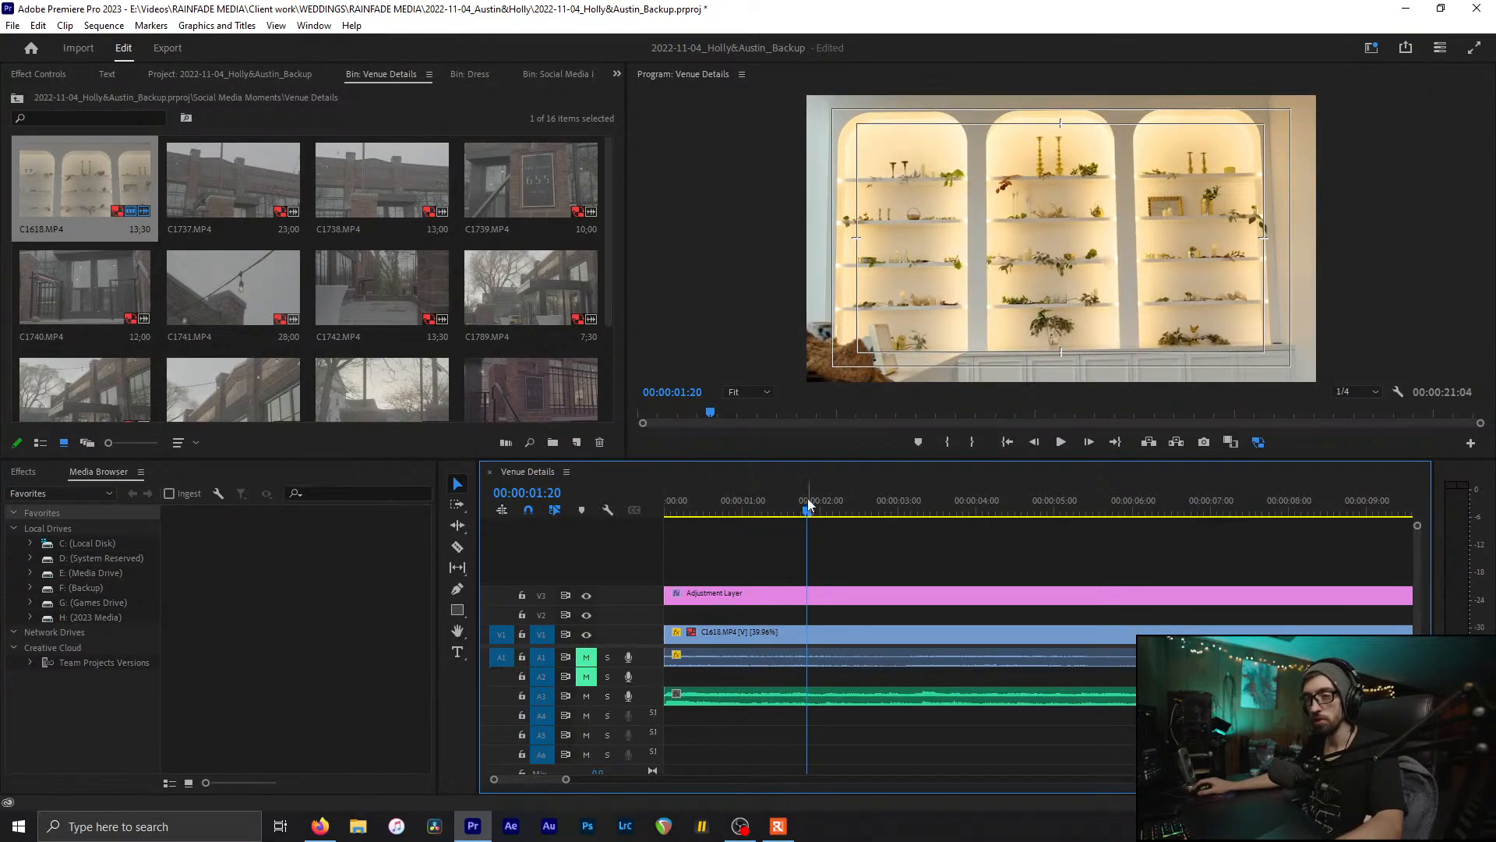
left_click_drag(807, 498, 570, 559)
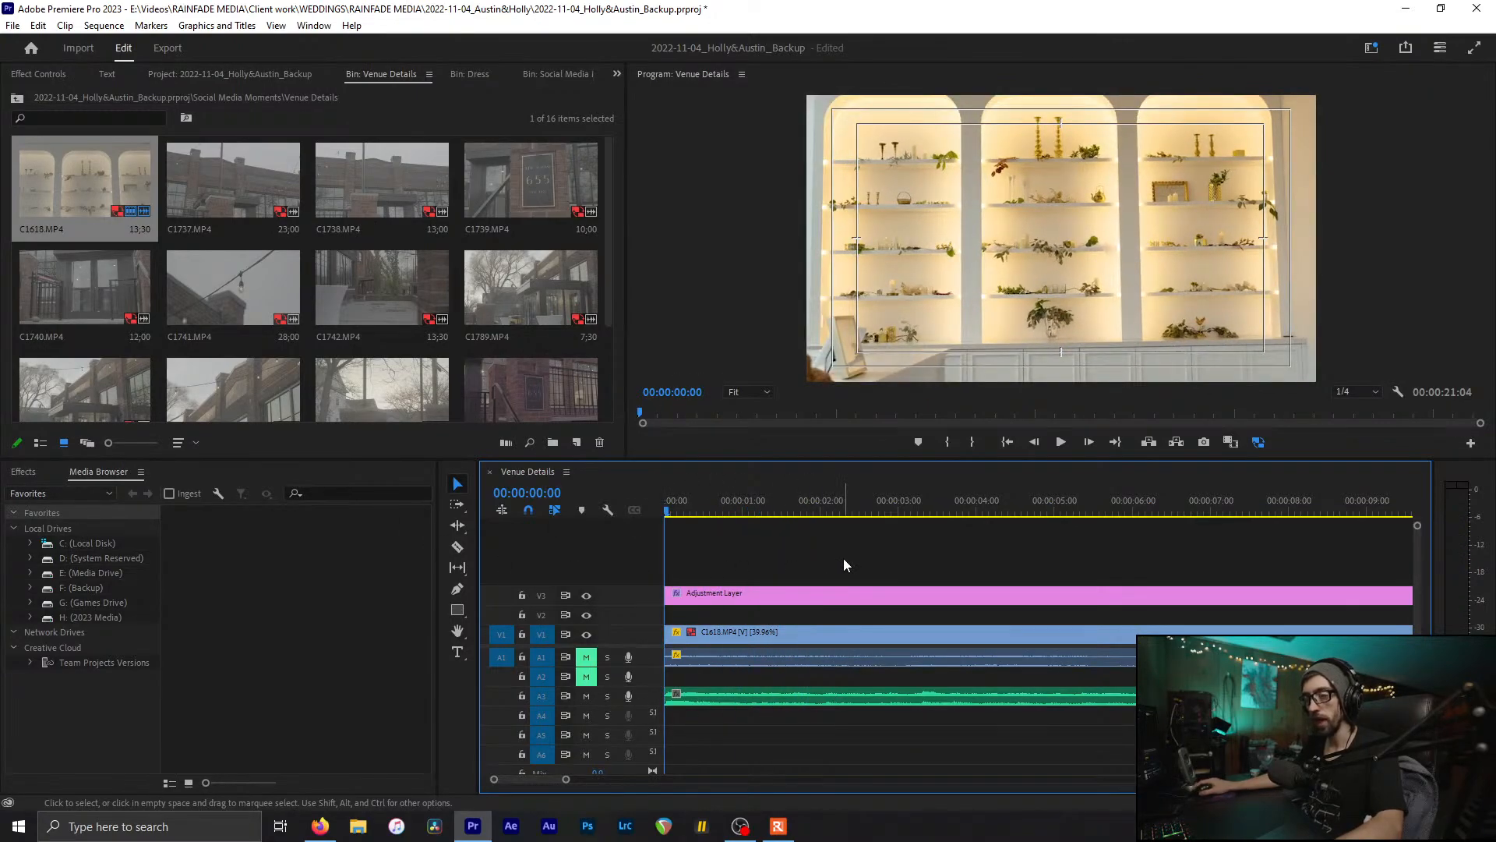
key("space")
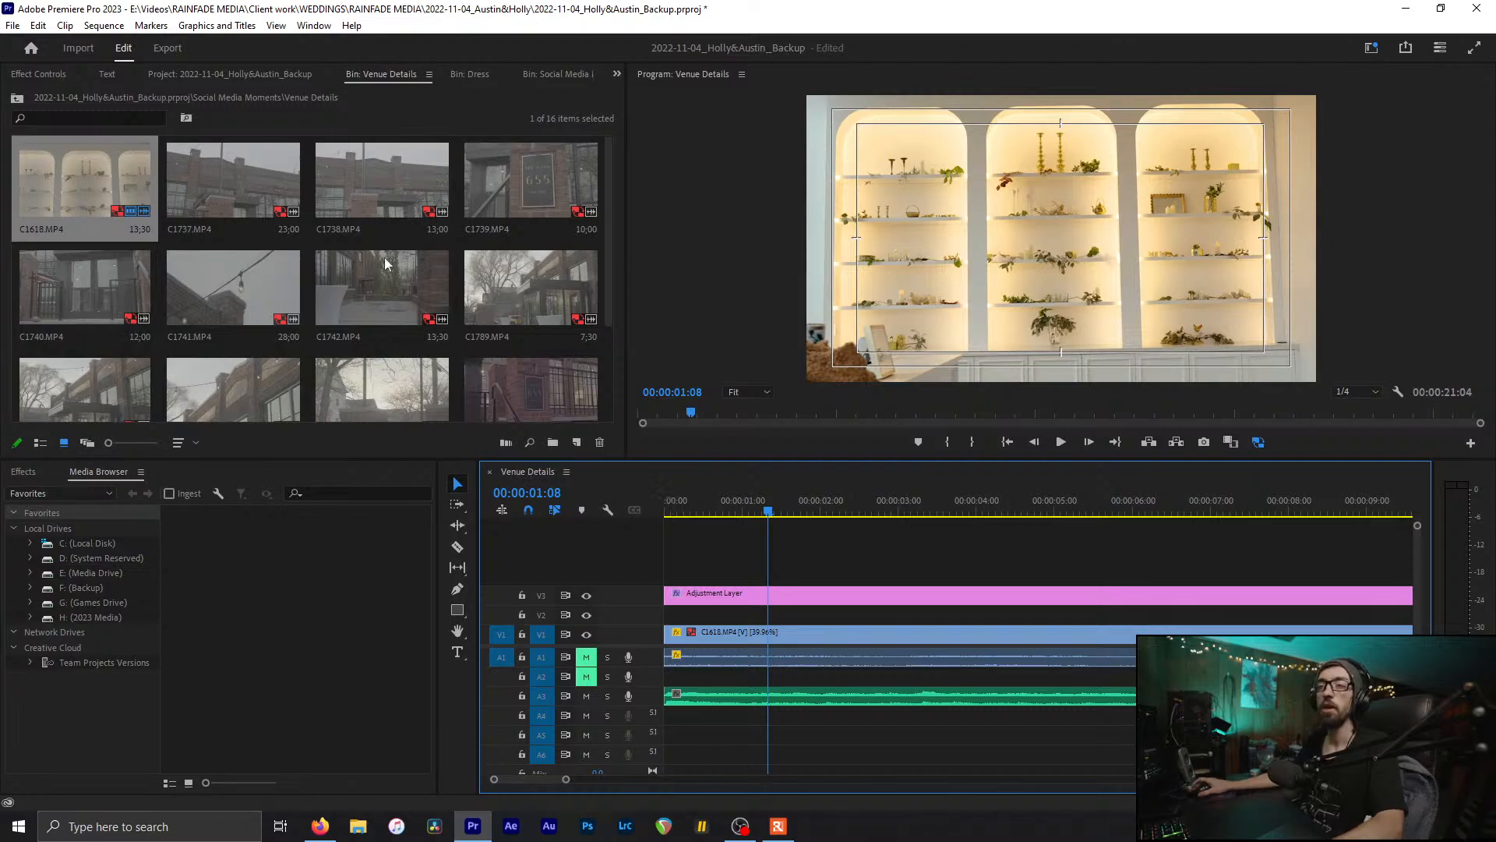
Step: Deselect the Social Media Moments items and open the Dress sequence from the Dress bin
scroll(372, 77, "down", 1)
scroll(374, 72, "down", 1)
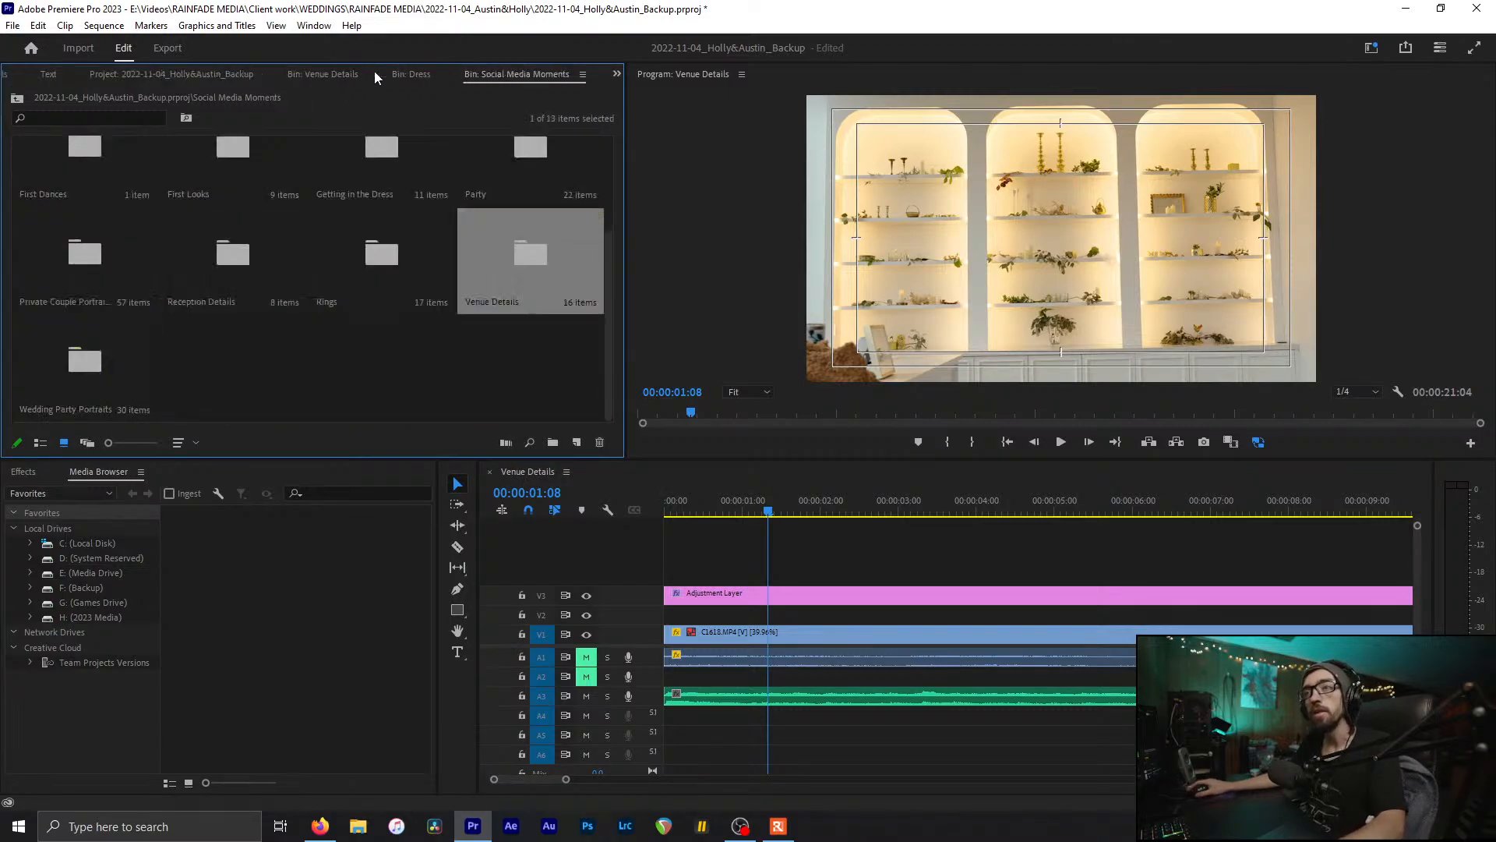
left_click(330, 293)
left_click(337, 343)
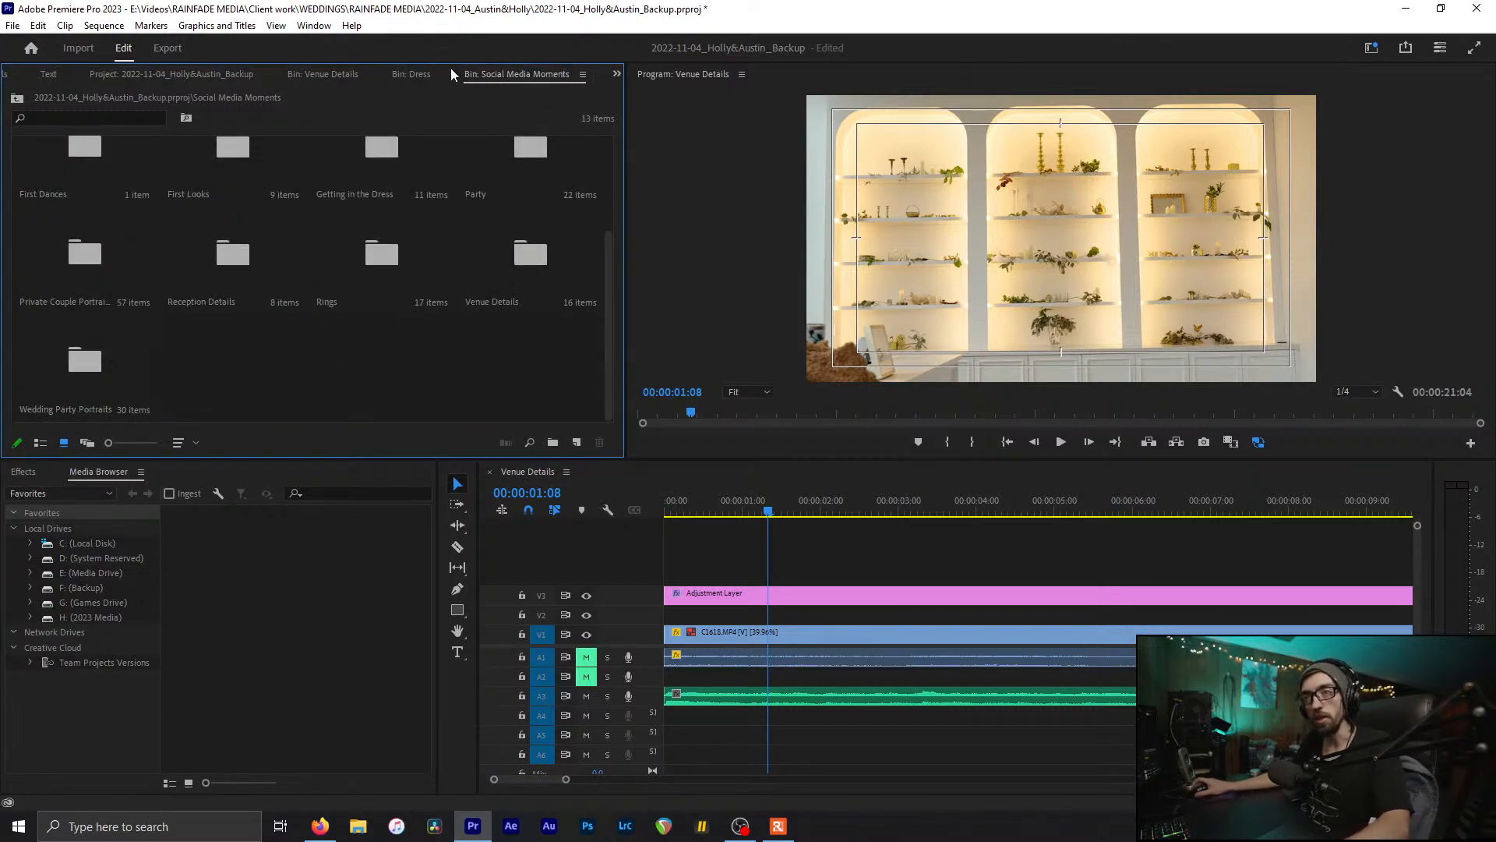
left_click(426, 71)
double_click(19, 353)
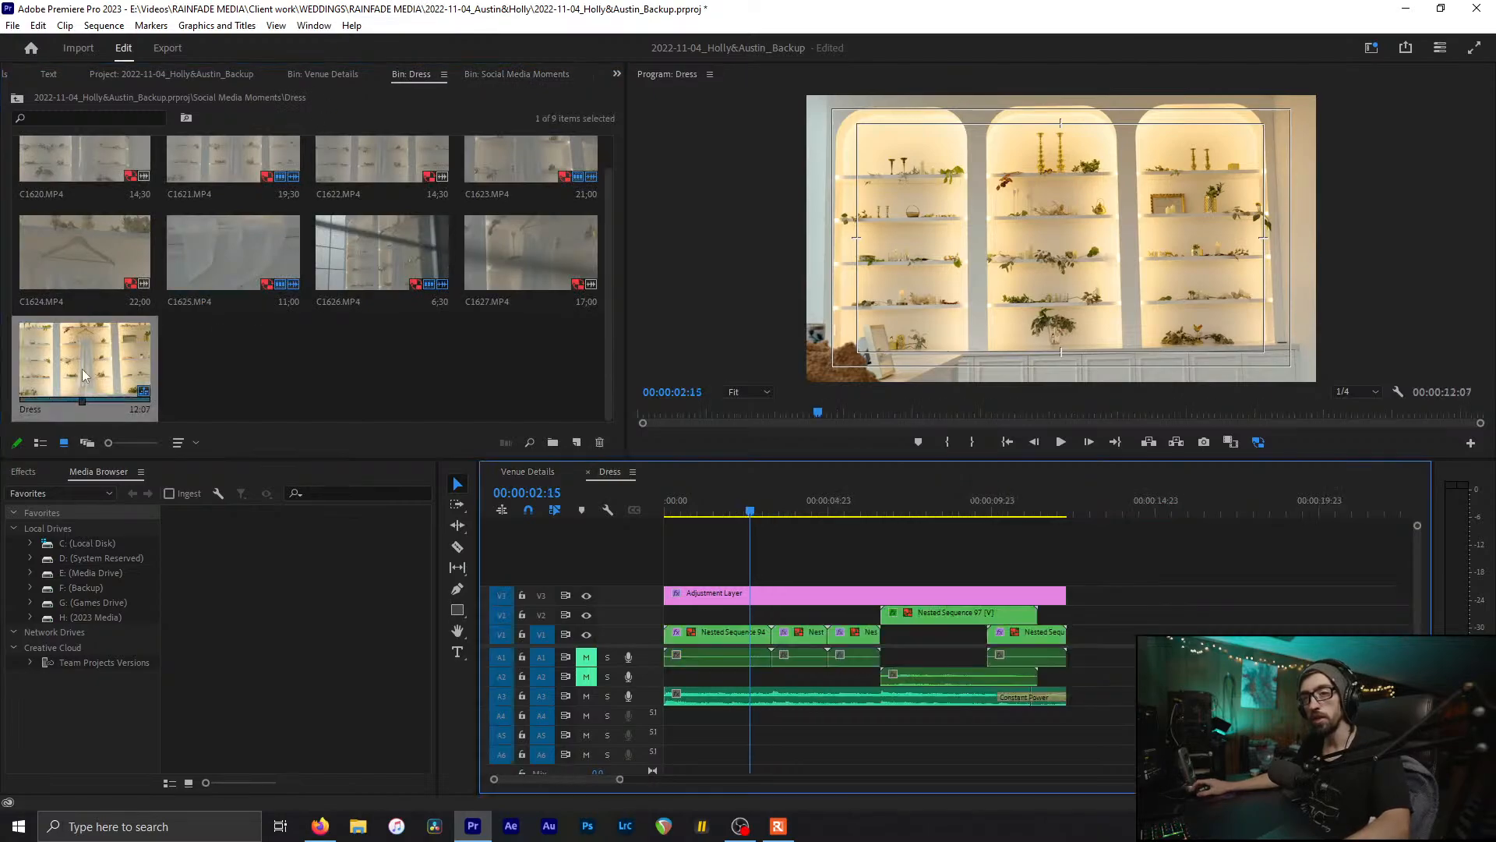
Step: Paste all the Dress clips at the start of Venue Details, with shelf clip C1618 raised to V2
left_click_drag(1110, 621, 505, 671)
left_click(526, 472)
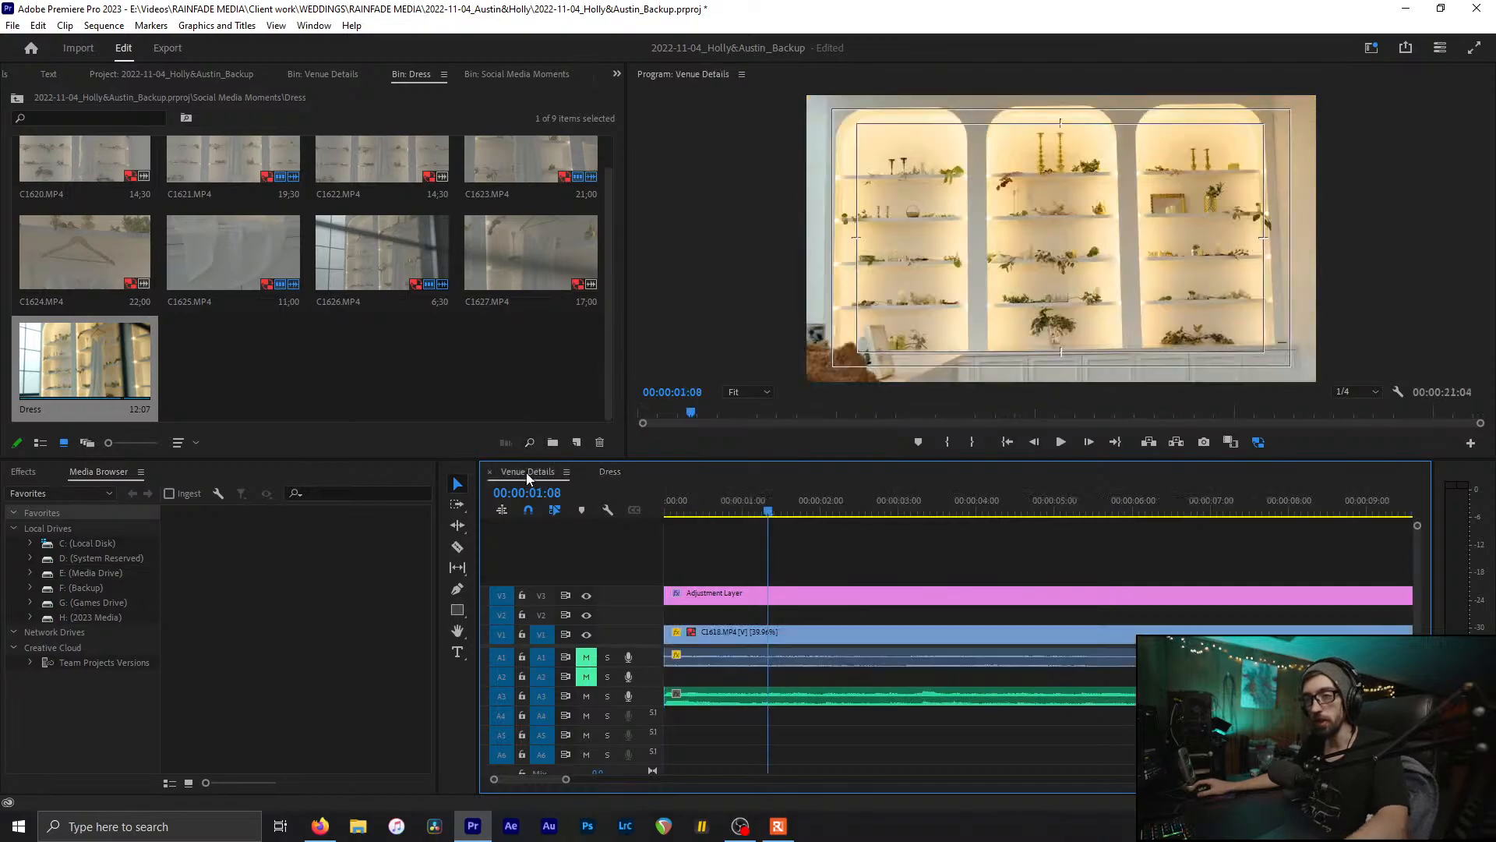
left_click_drag(796, 634, 786, 678)
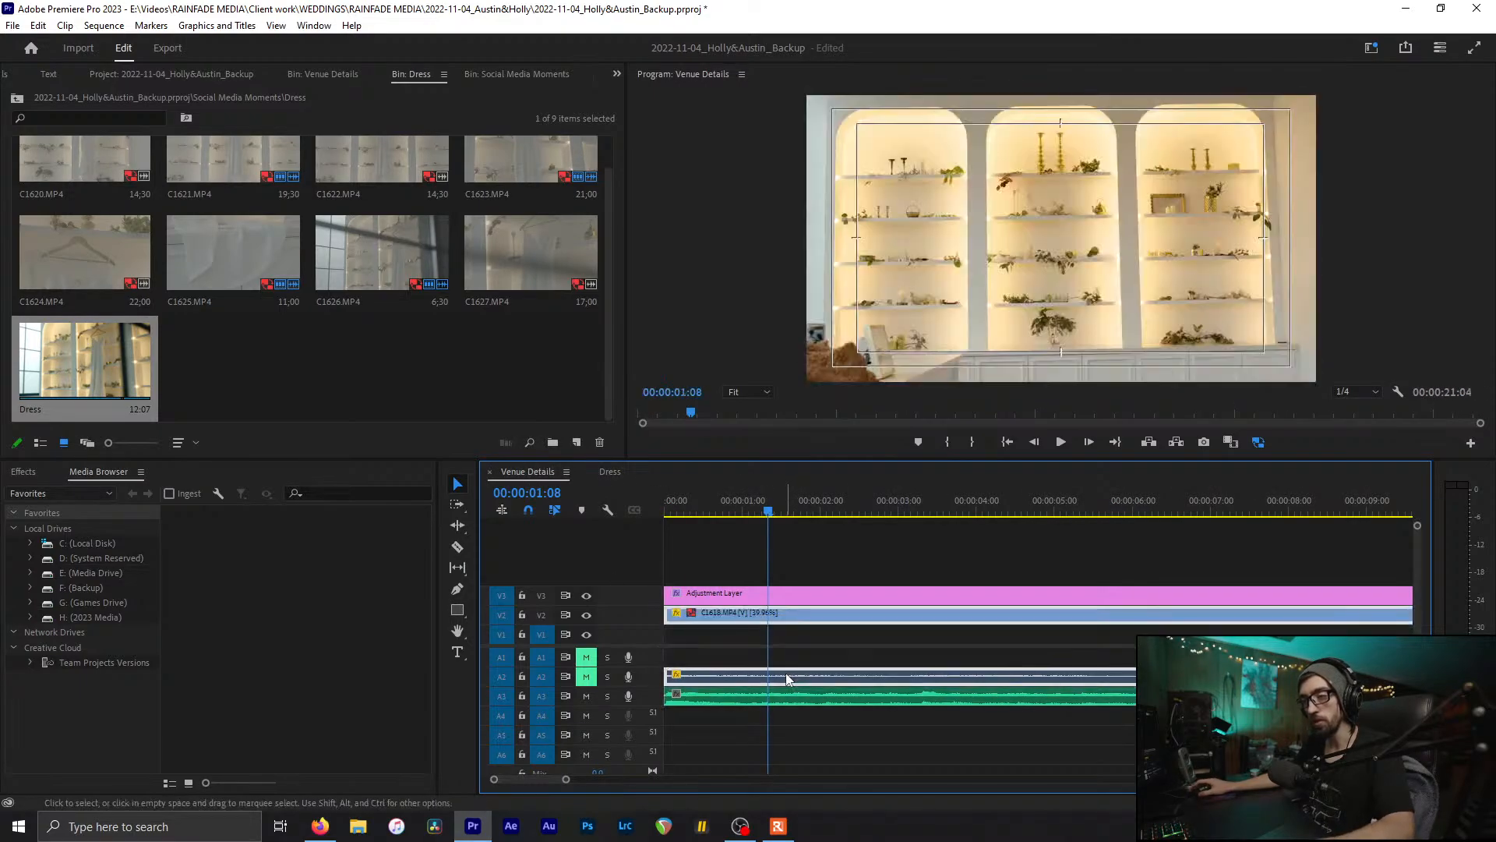
key("minus")
left_click_drag(678, 503, 800, 544)
key("ctrl+v")
Step: Split shelf clip C1618 at 3:07 and delete the middle and last pieces
key("c")
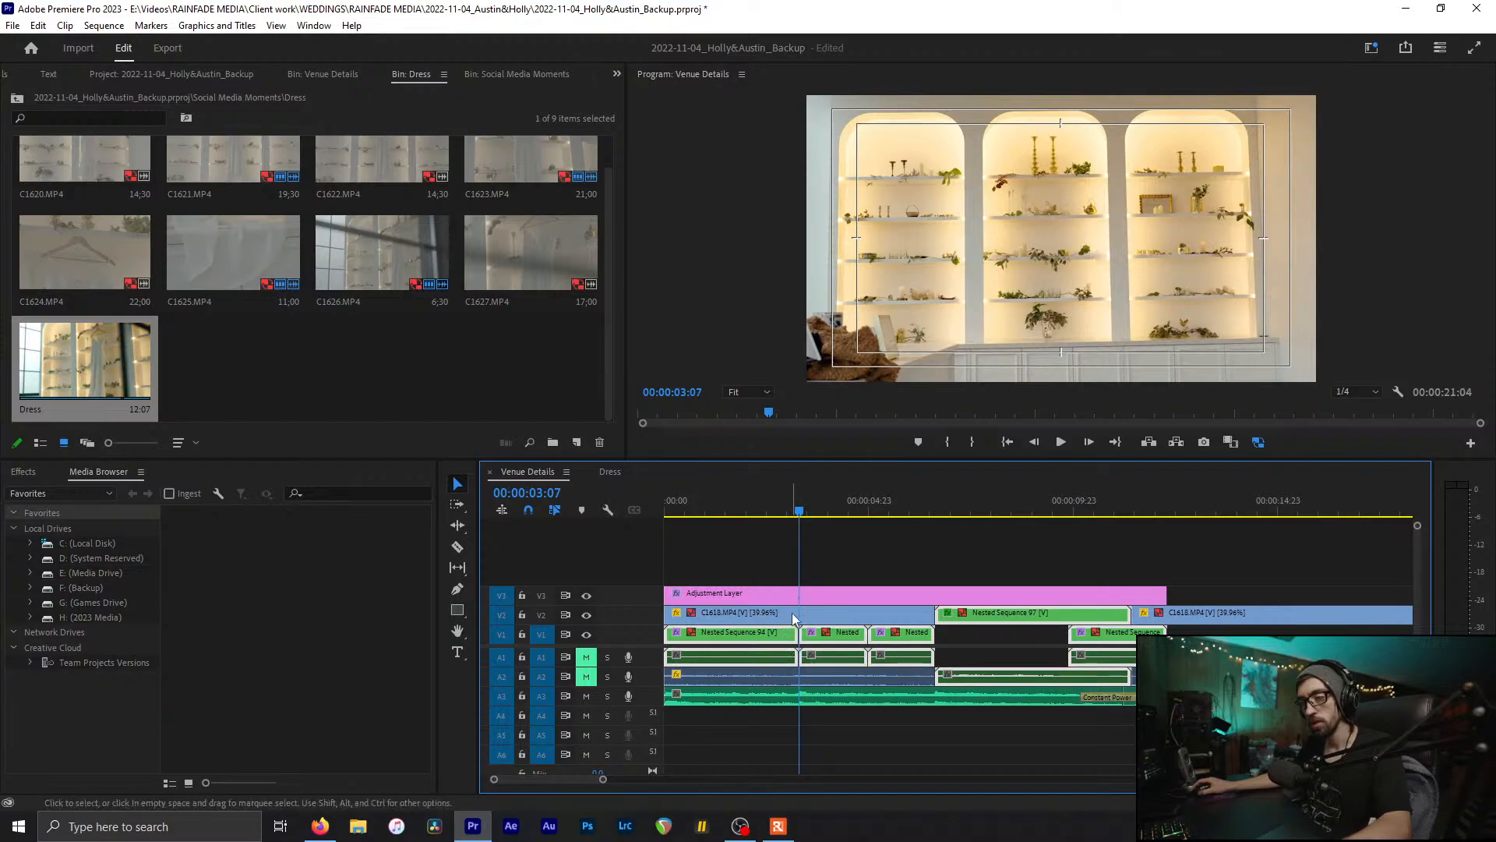
left_click(803, 614)
left_click(830, 620)
key("Delete")
left_click(1226, 621)
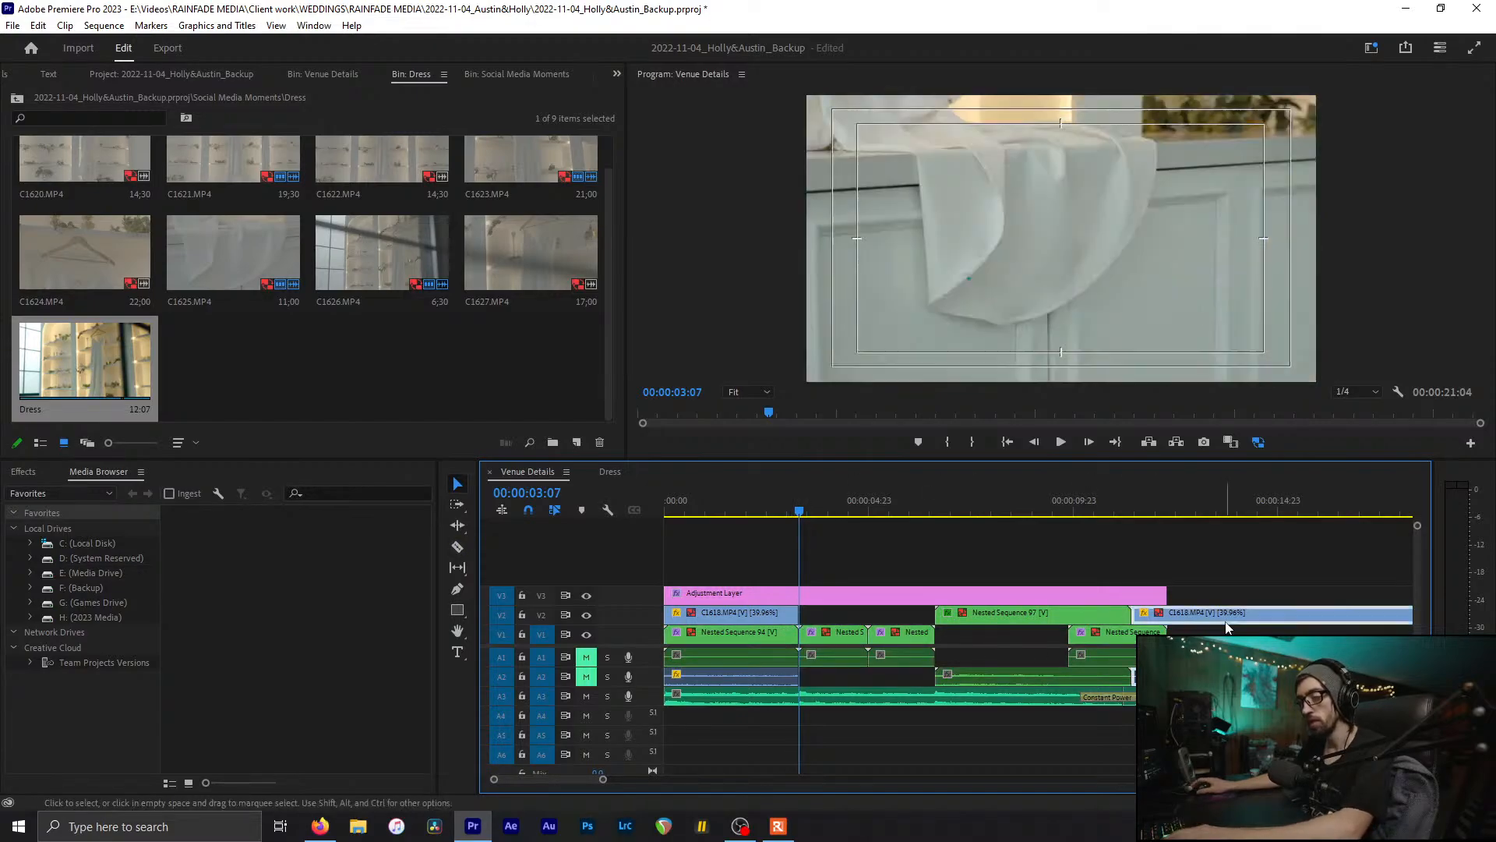
key("Delete")
Step: Play Venue Details from the start, then scrub back to about 1:11 to review the shelves
key("Home")
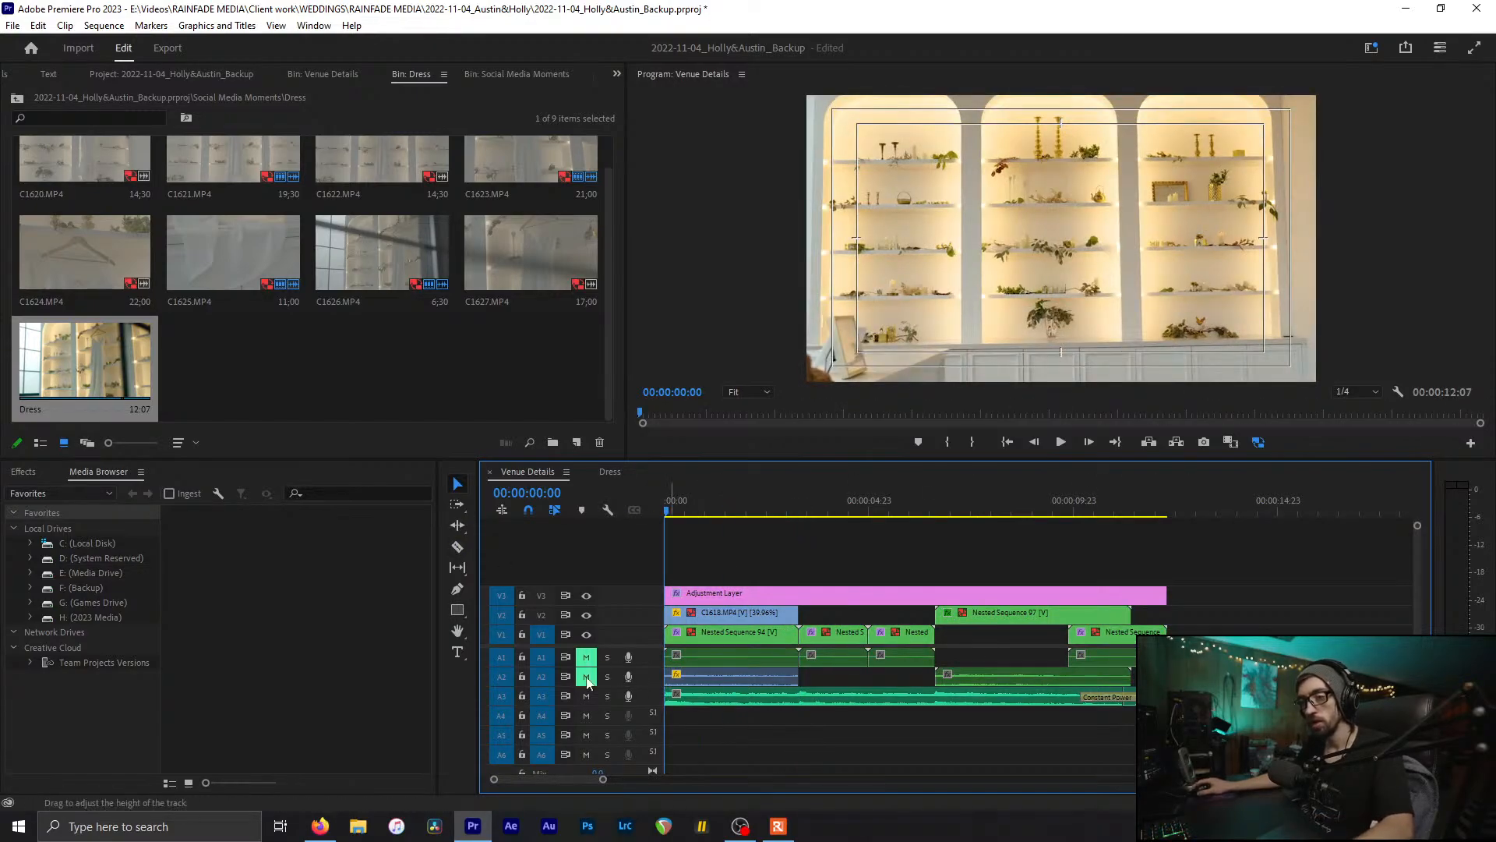
key("space")
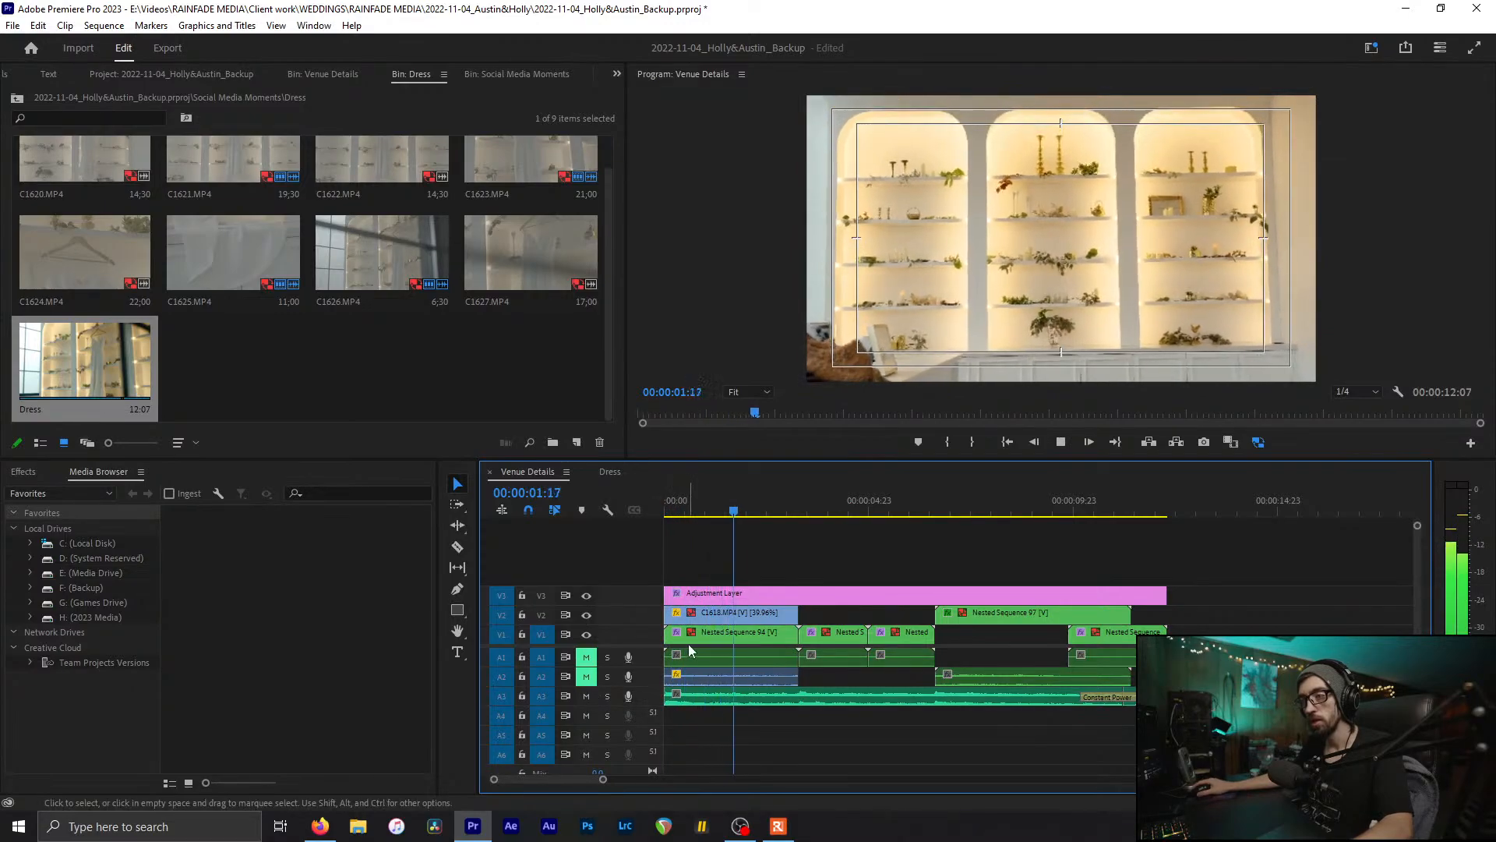
key("space")
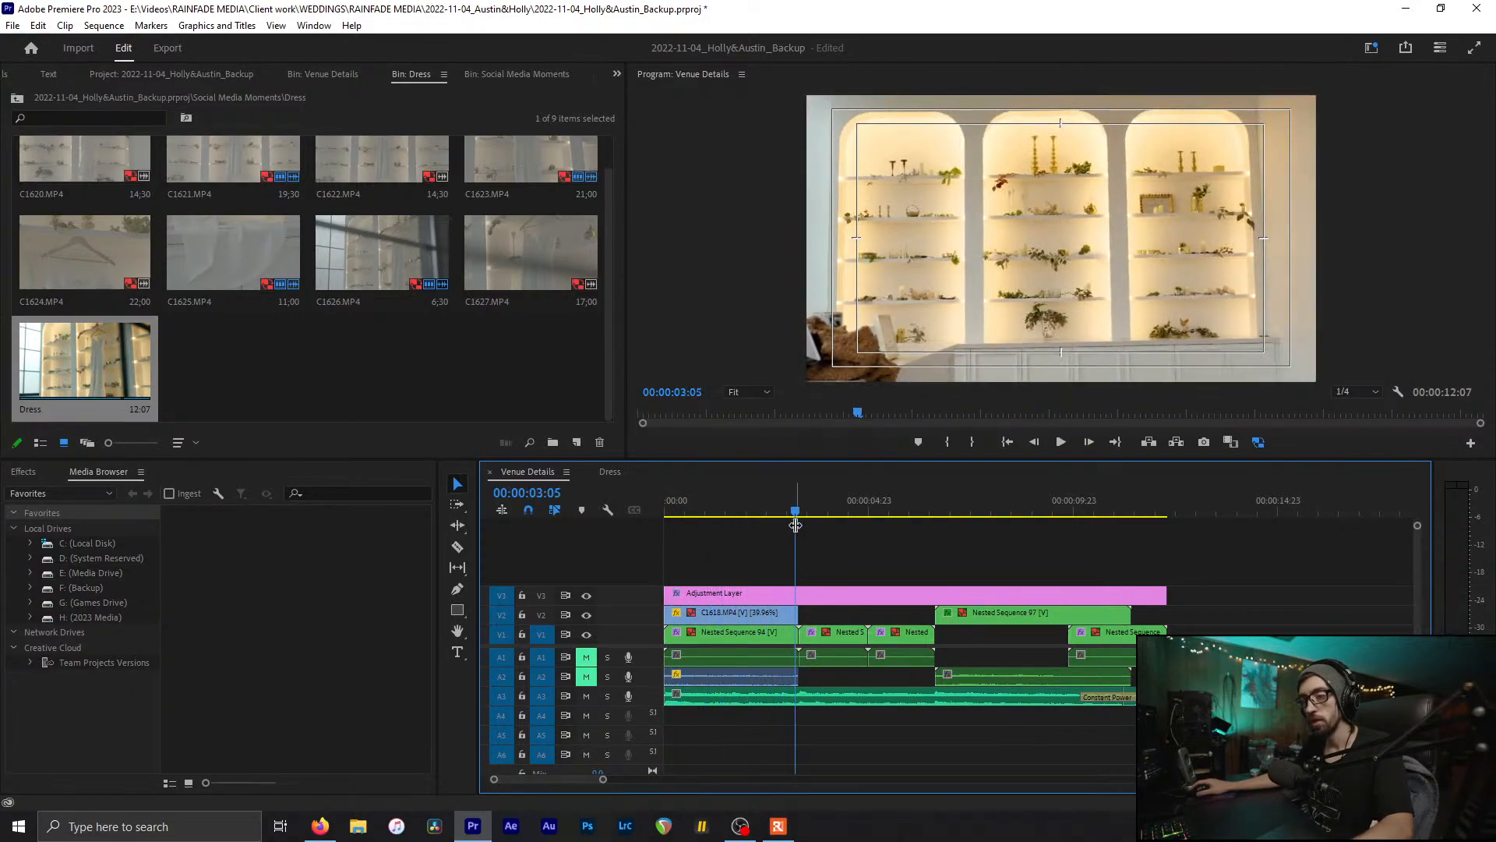
left_click(799, 515)
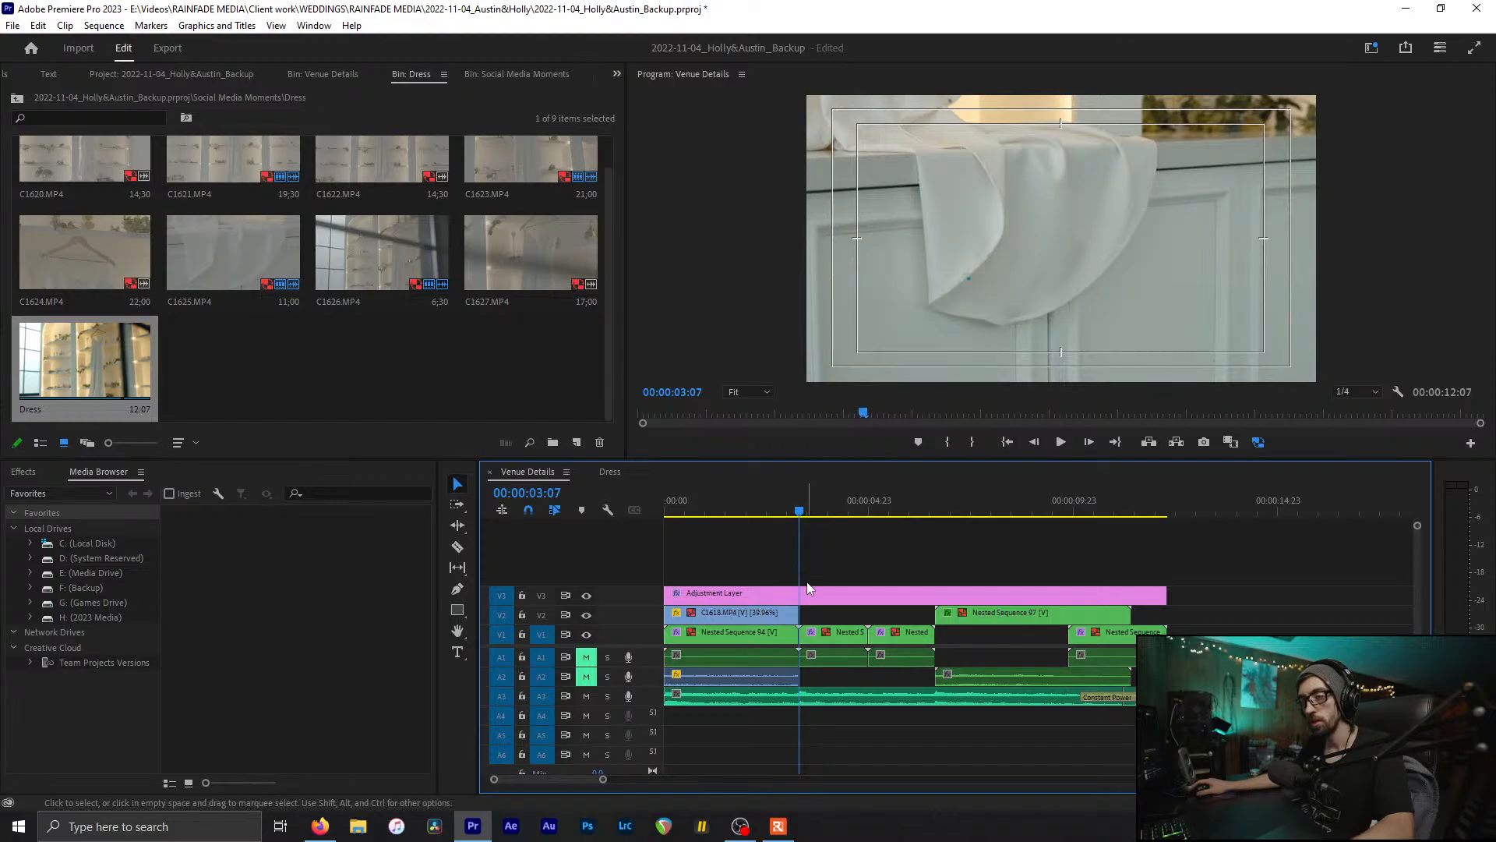
left_click(431, 351)
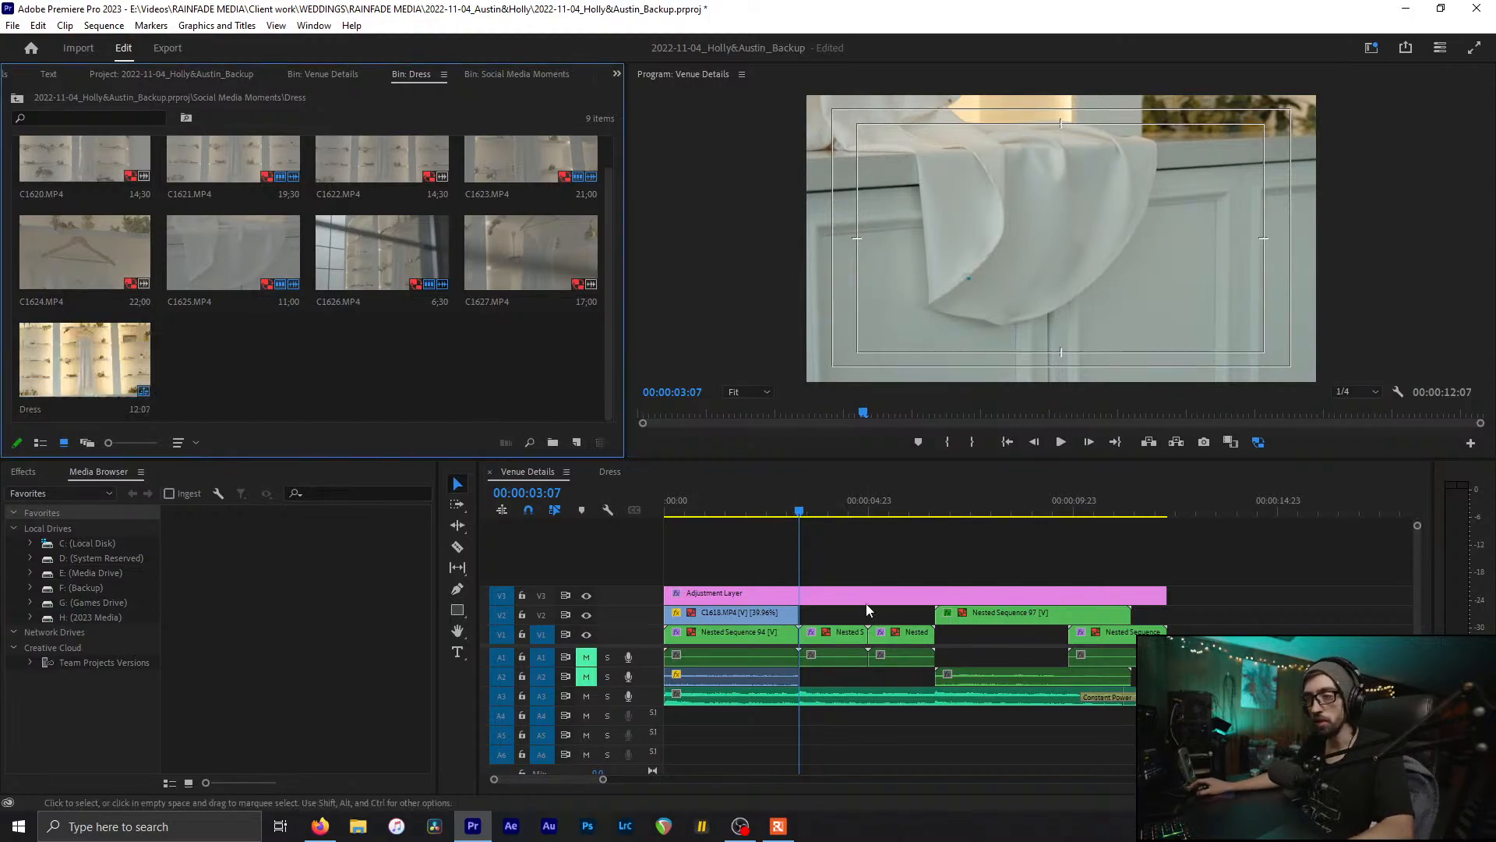
left_click_drag(805, 510, 726, 532)
Step: Close the Dress bin, return to the Venue Details bin, and drag C1618 toward 14 seconds
left_click(355, 366)
key("ctrl+w")
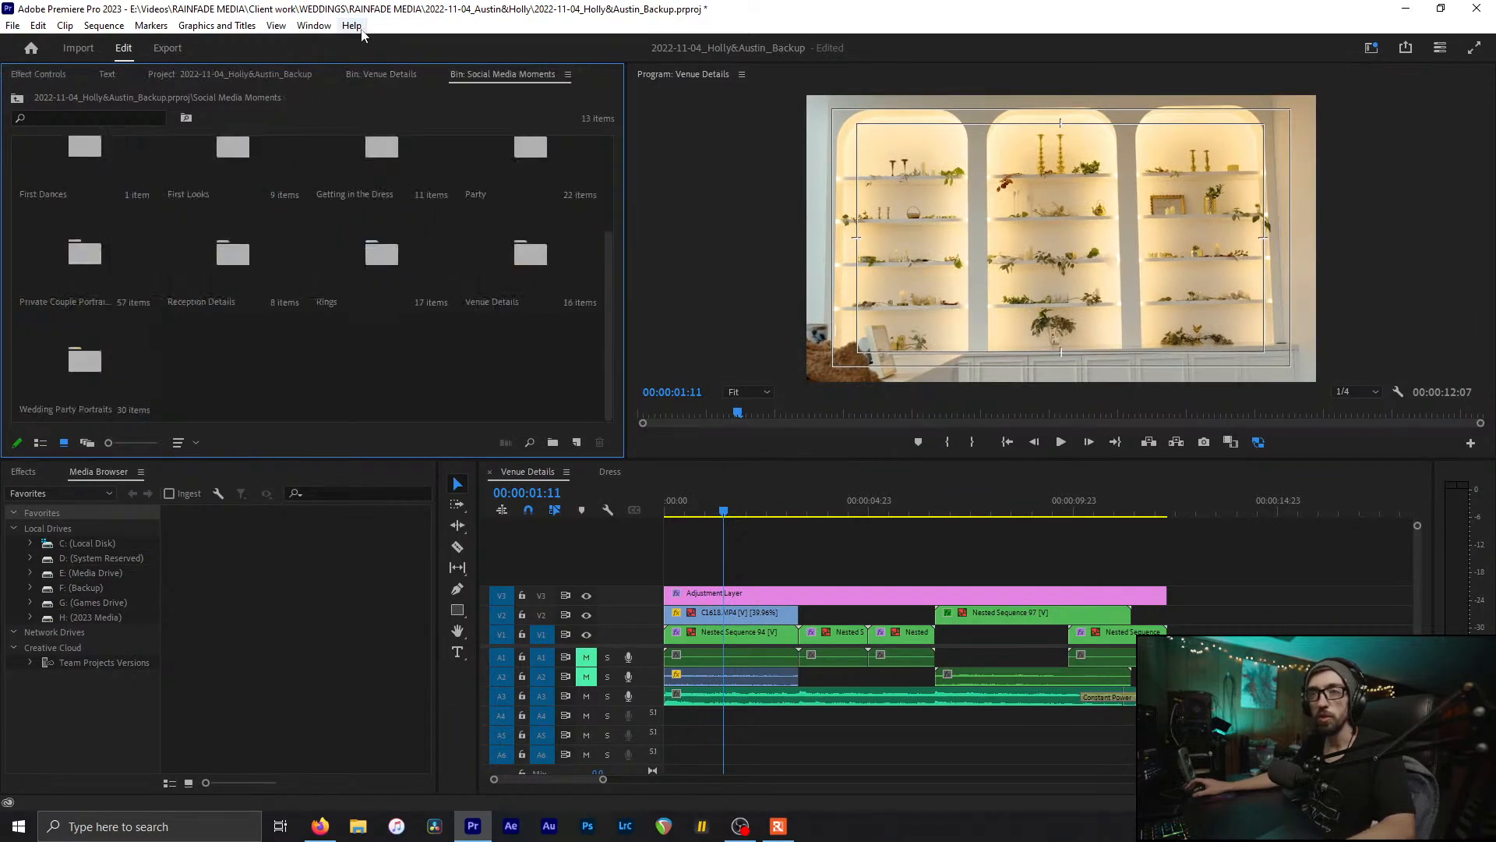
scroll(367, 70, "up", 2)
left_click(366, 69)
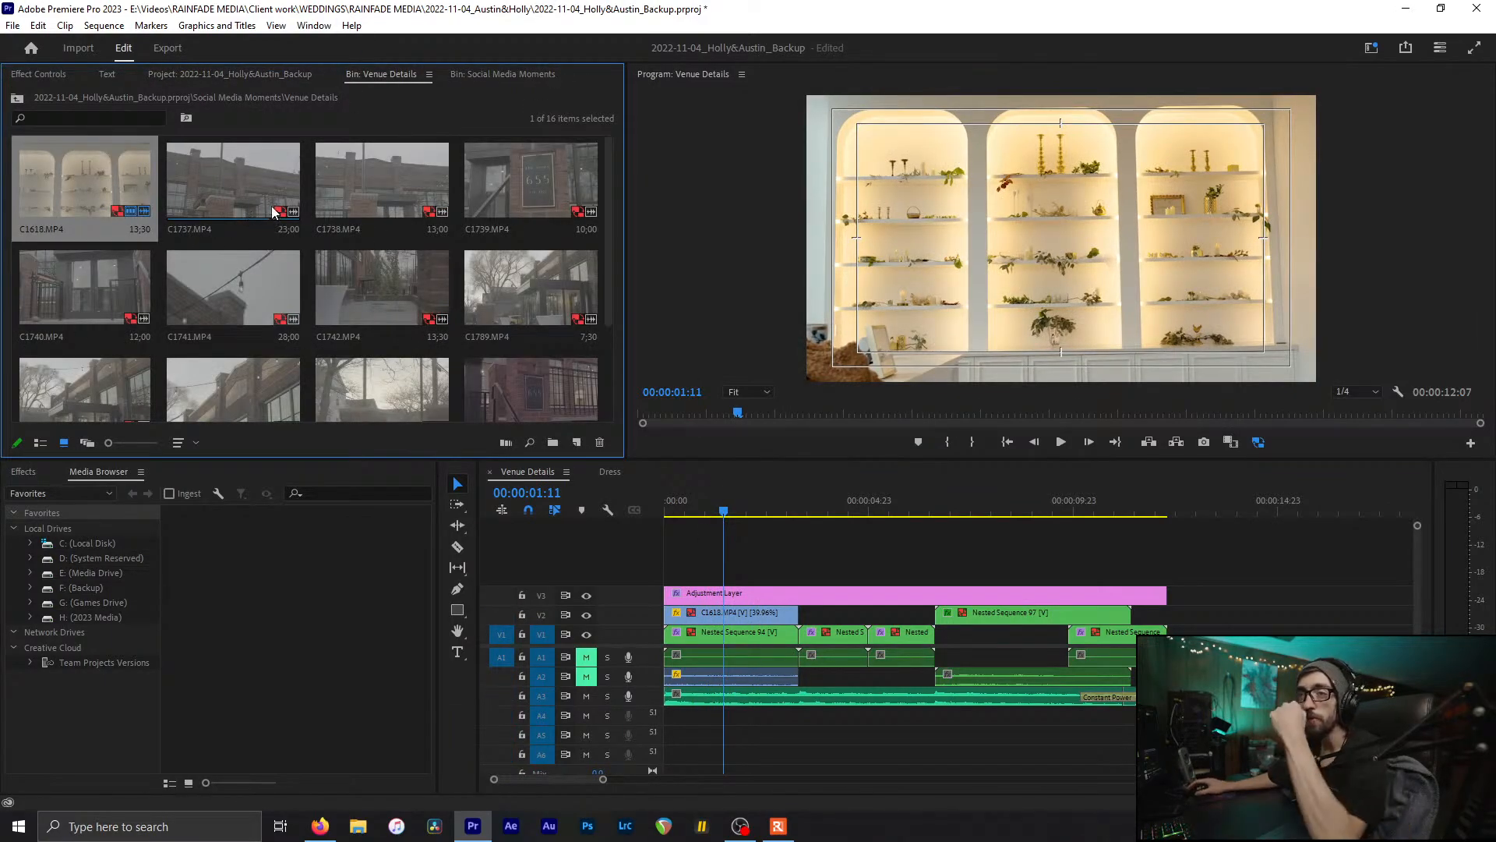
left_click_drag(725, 611, 1332, 623)
Step: Preview C1737.MP4, move the shelf clip to V1 near 31 seconds, and place C1737 on V2
right_click(13, 299)
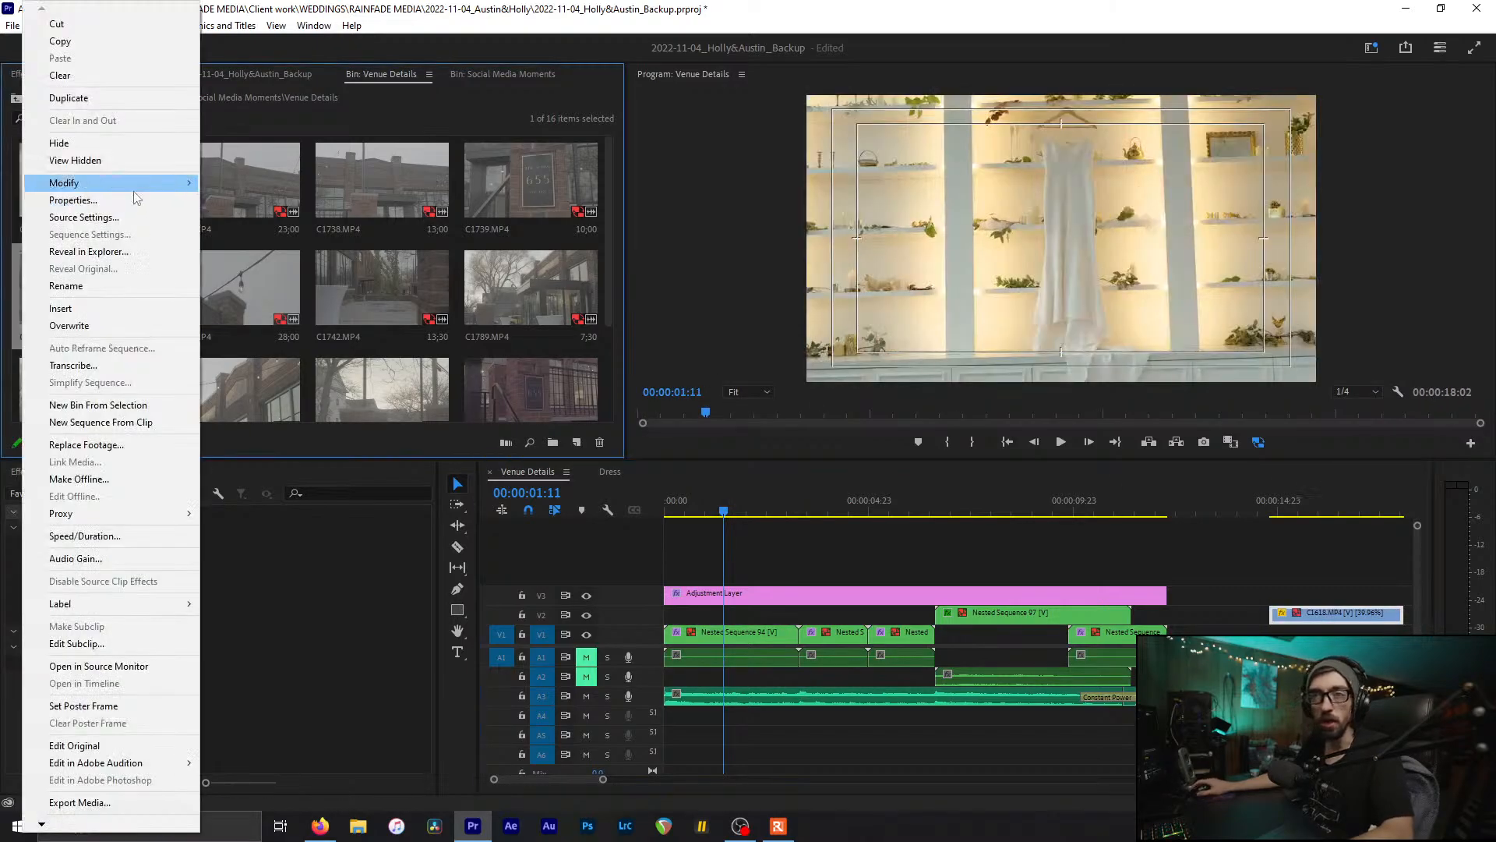
left_click(286, 148)
double_click(221, 161)
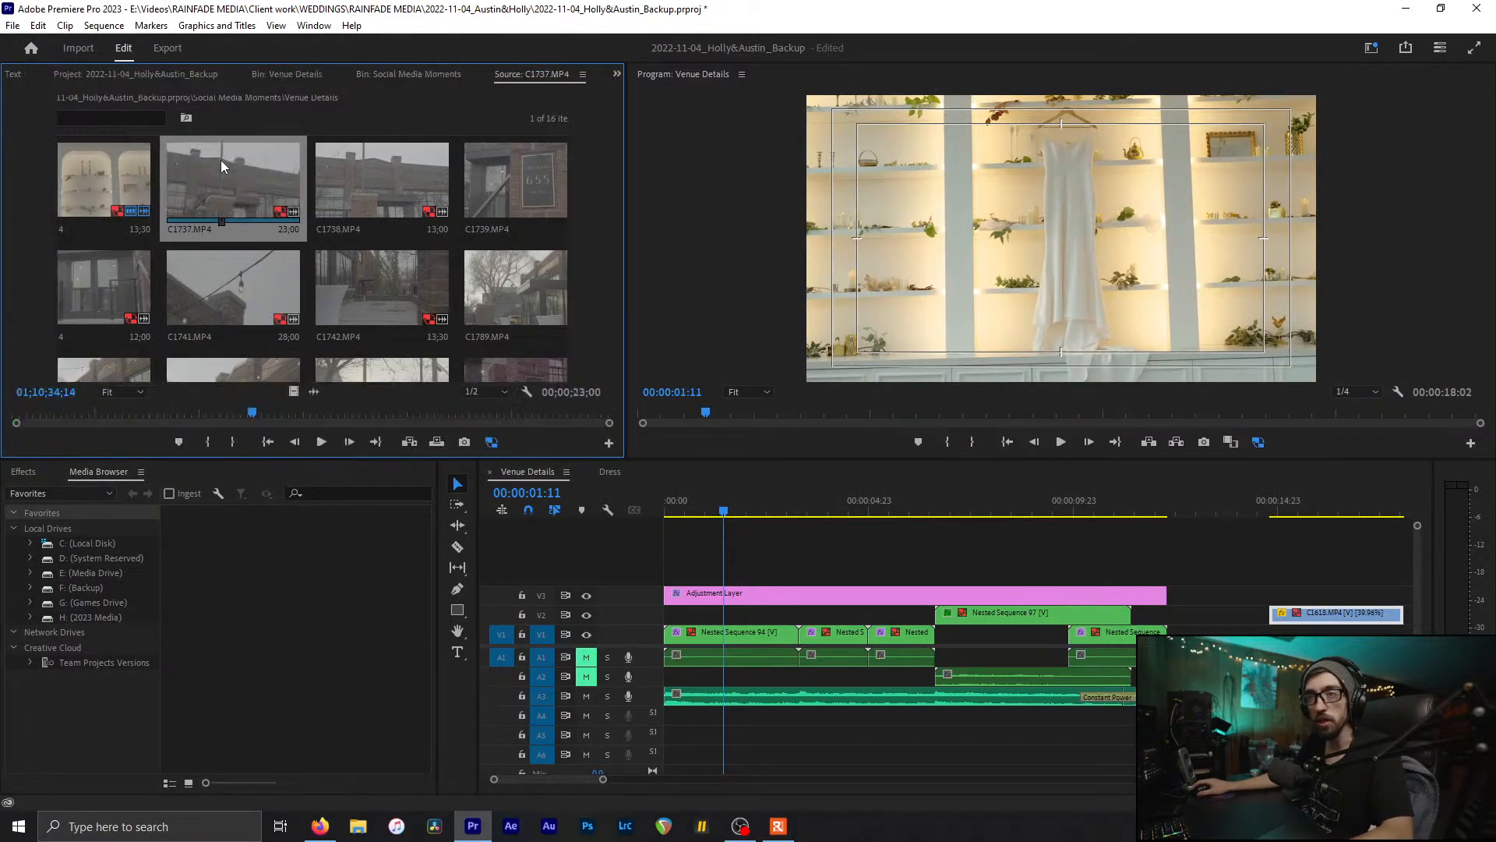
scroll(1011, 626, "down", 5)
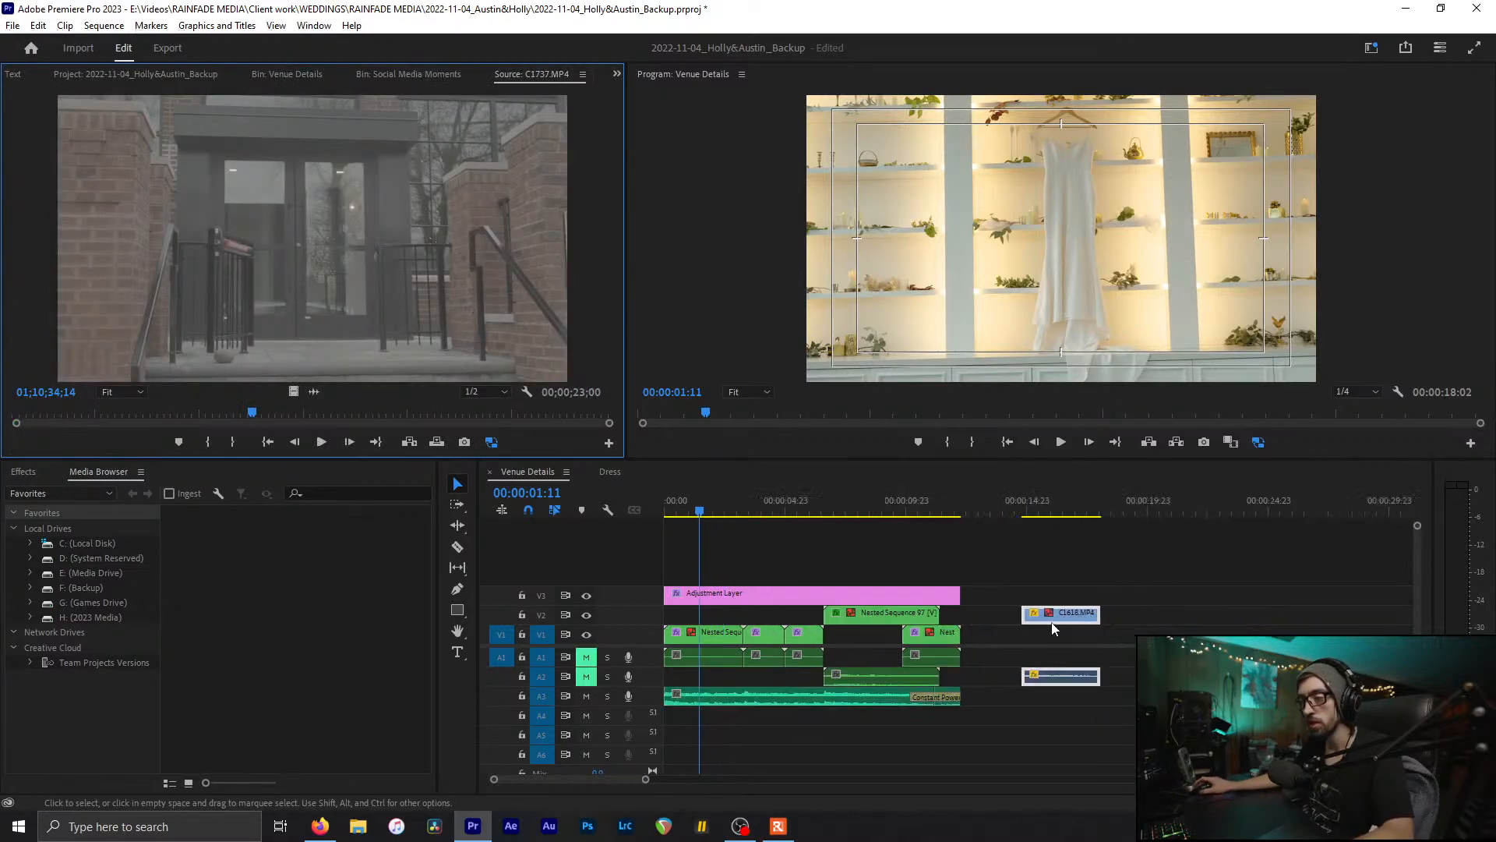
left_click_drag(1052, 622, 1418, 630)
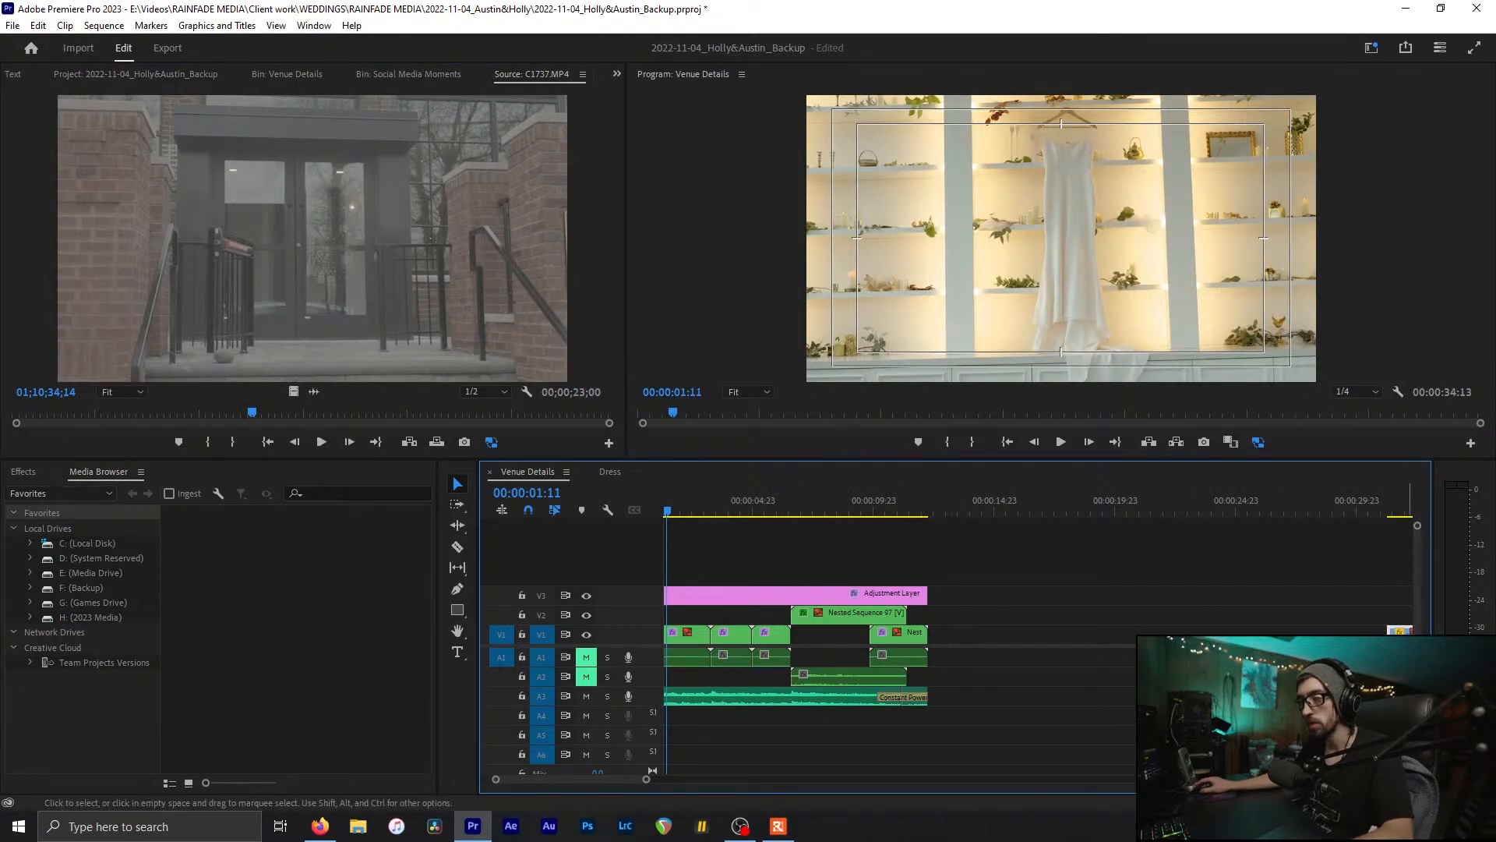
scroll(777, 609, "up", 2)
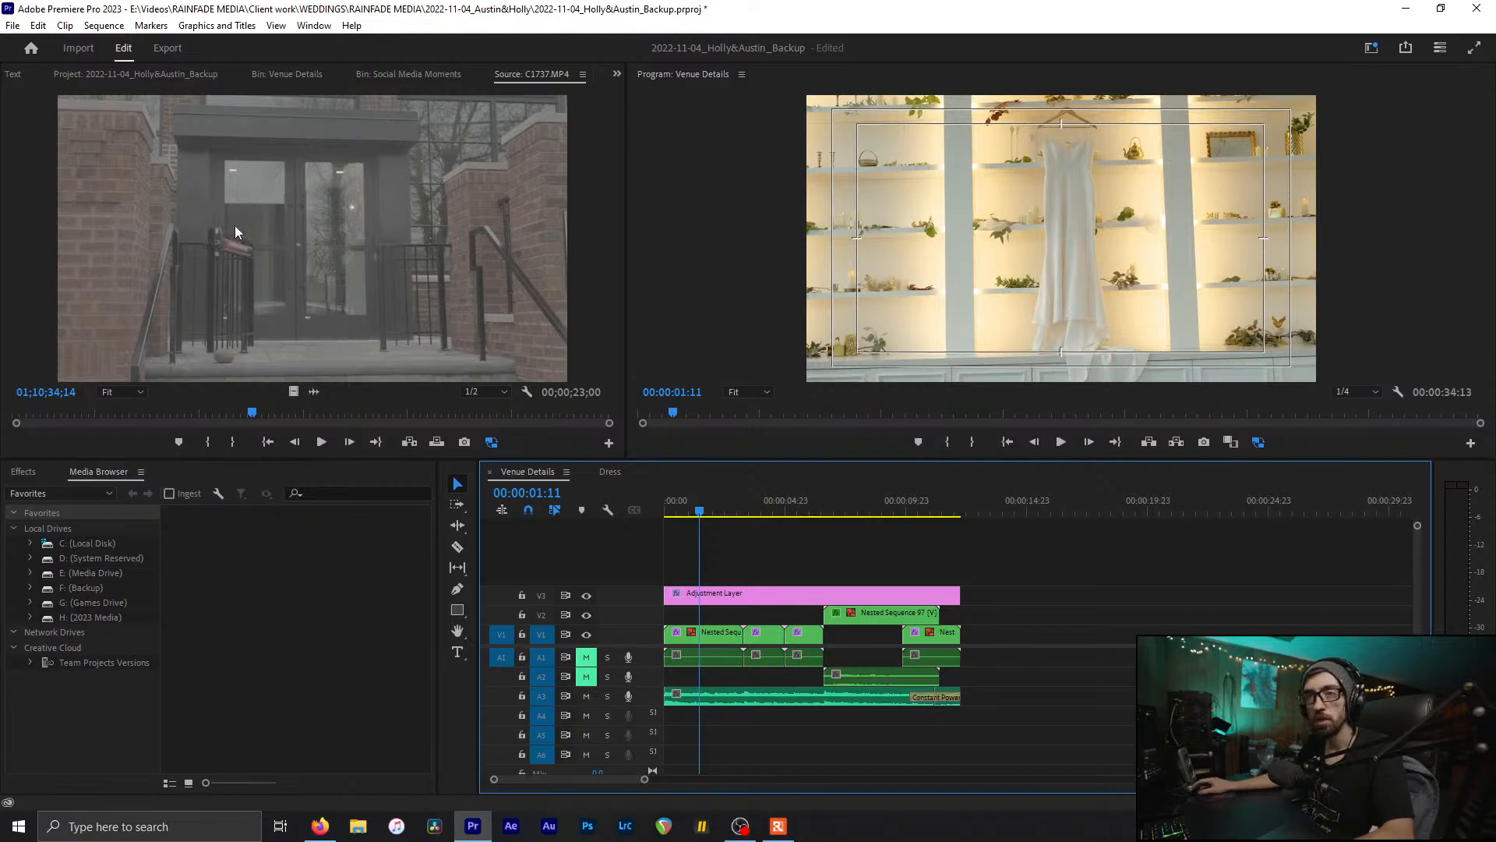
left_click_drag(236, 226, 1037, 608)
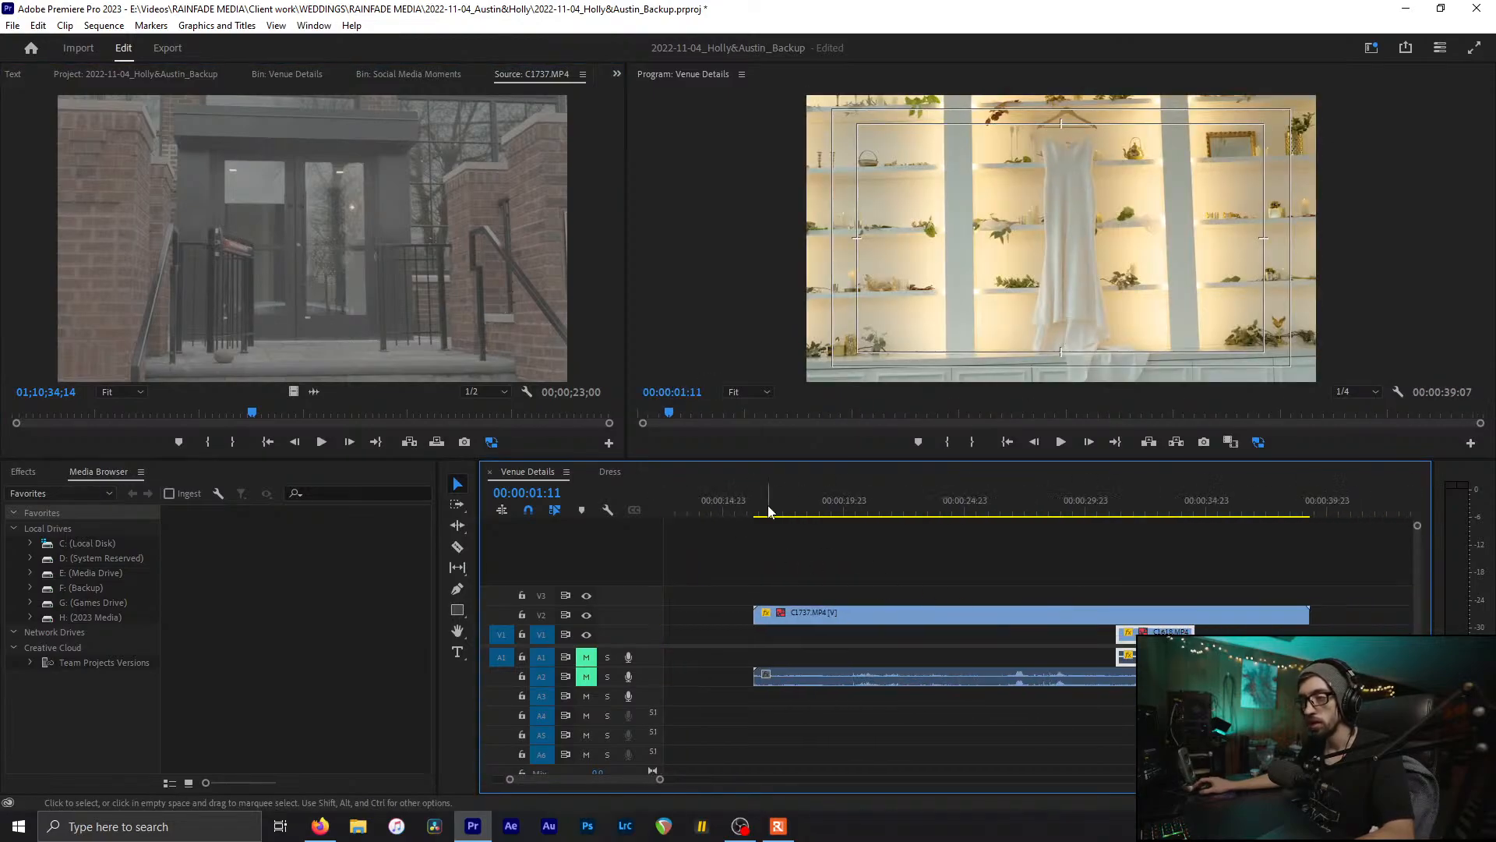
left_click_drag(768, 512, 1131, 539)
Step: Replace C1737 with C1738.MP4 from the bin on V1 around 14:23
left_click(409, 75)
scroll(288, 76, "up", 1)
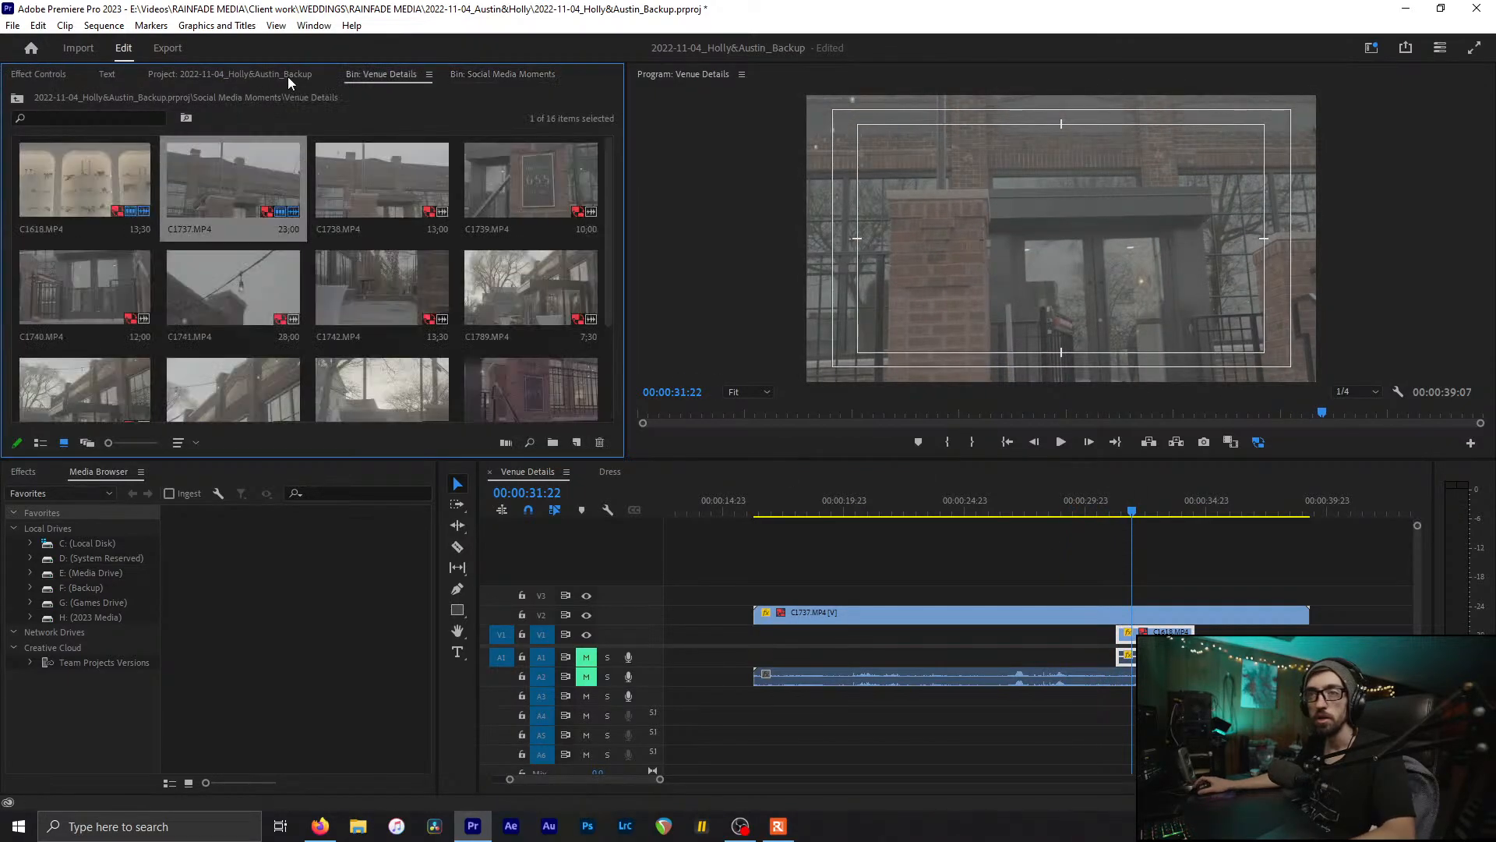
left_click(404, 184)
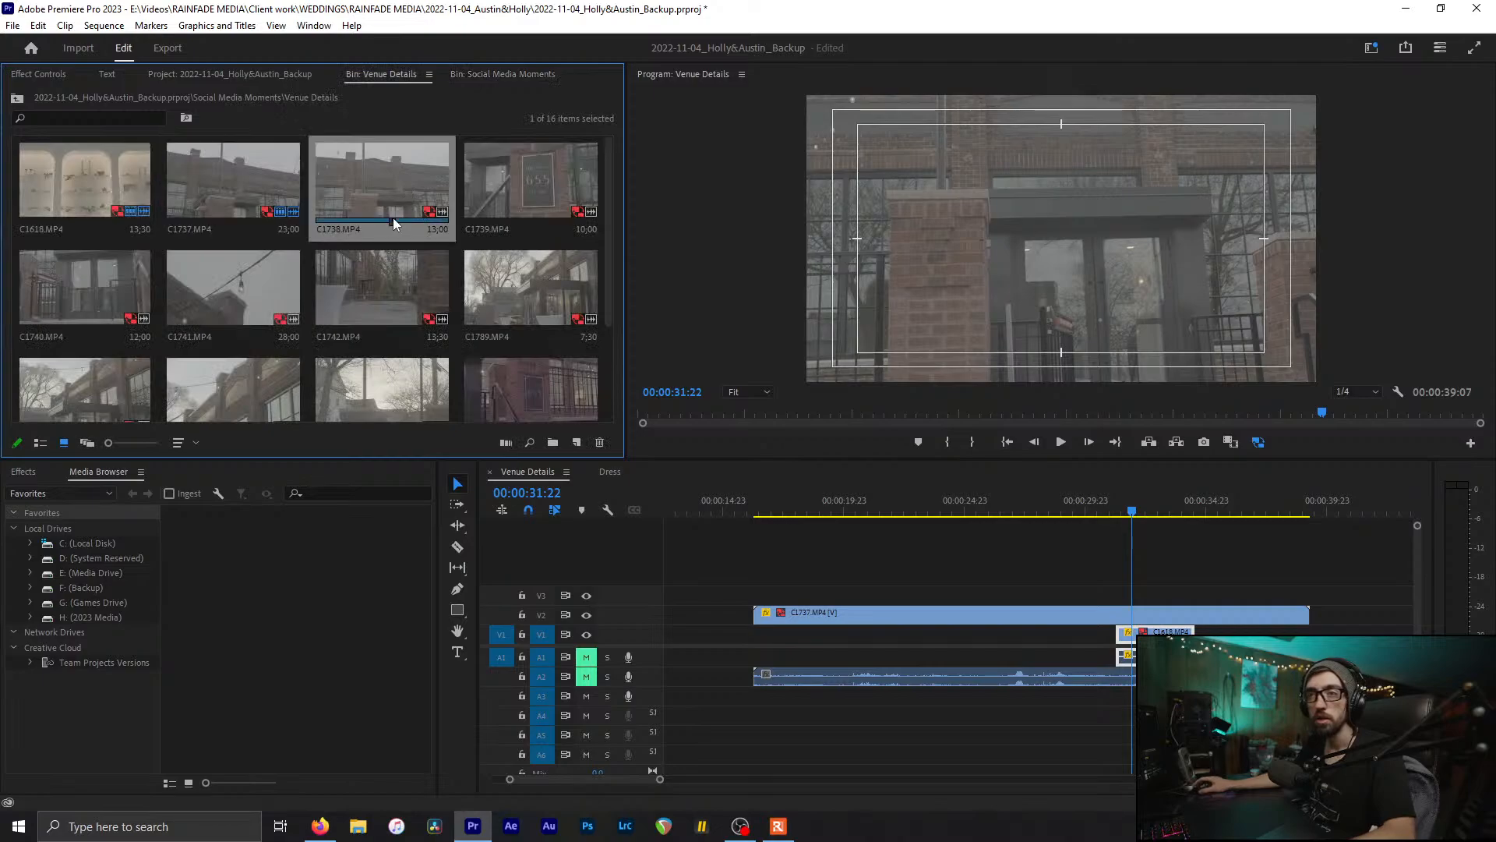
left_click(876, 615)
key("Delete")
left_click_drag(372, 161, 750, 633)
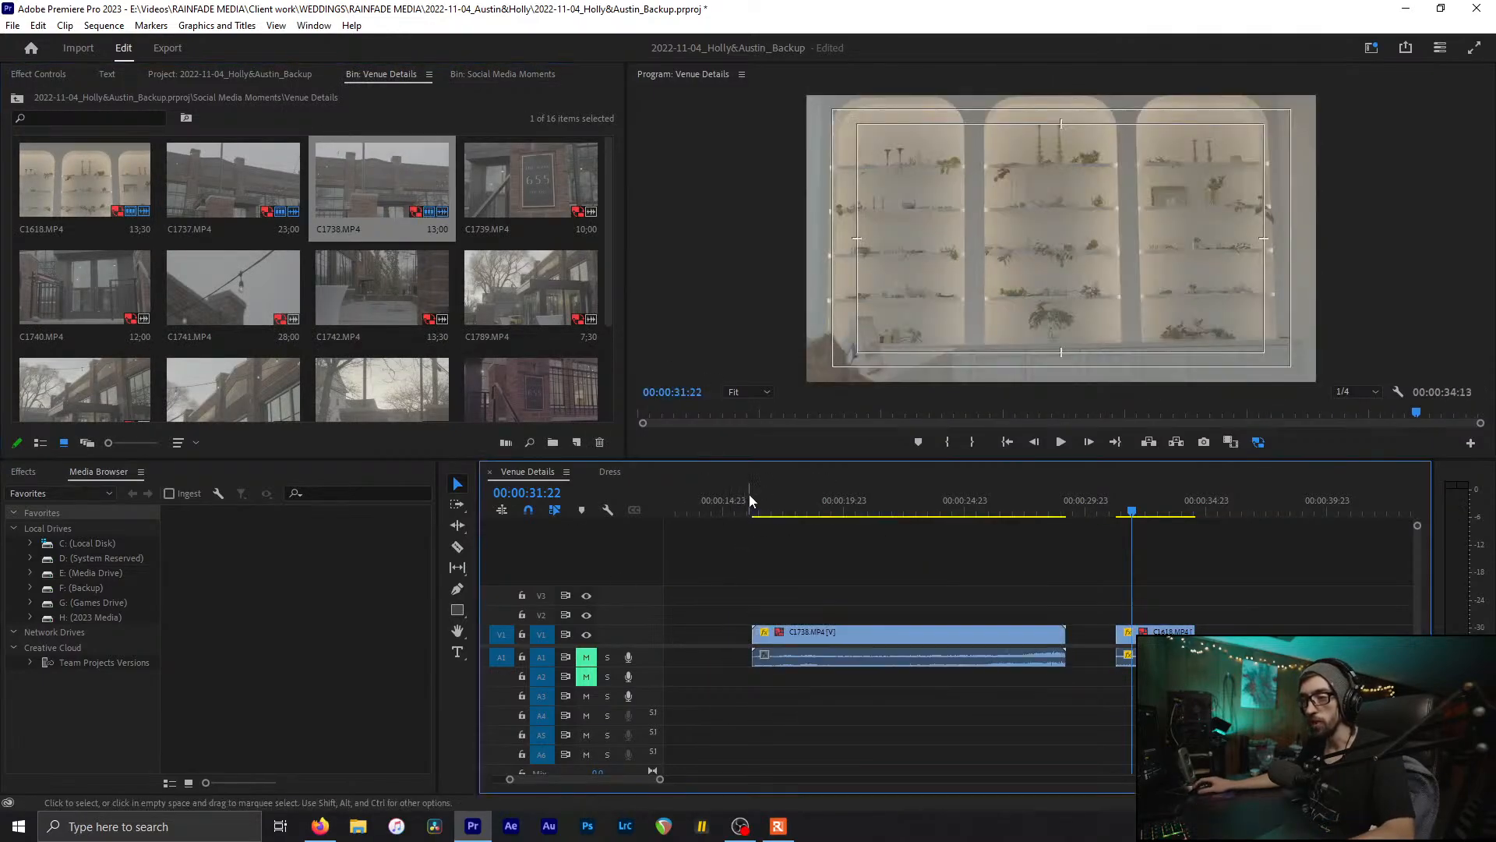
Step: Split C1738 at 00:00:24:00, delete its earlier piece, and save the project
left_click_drag(750, 498, 943, 514)
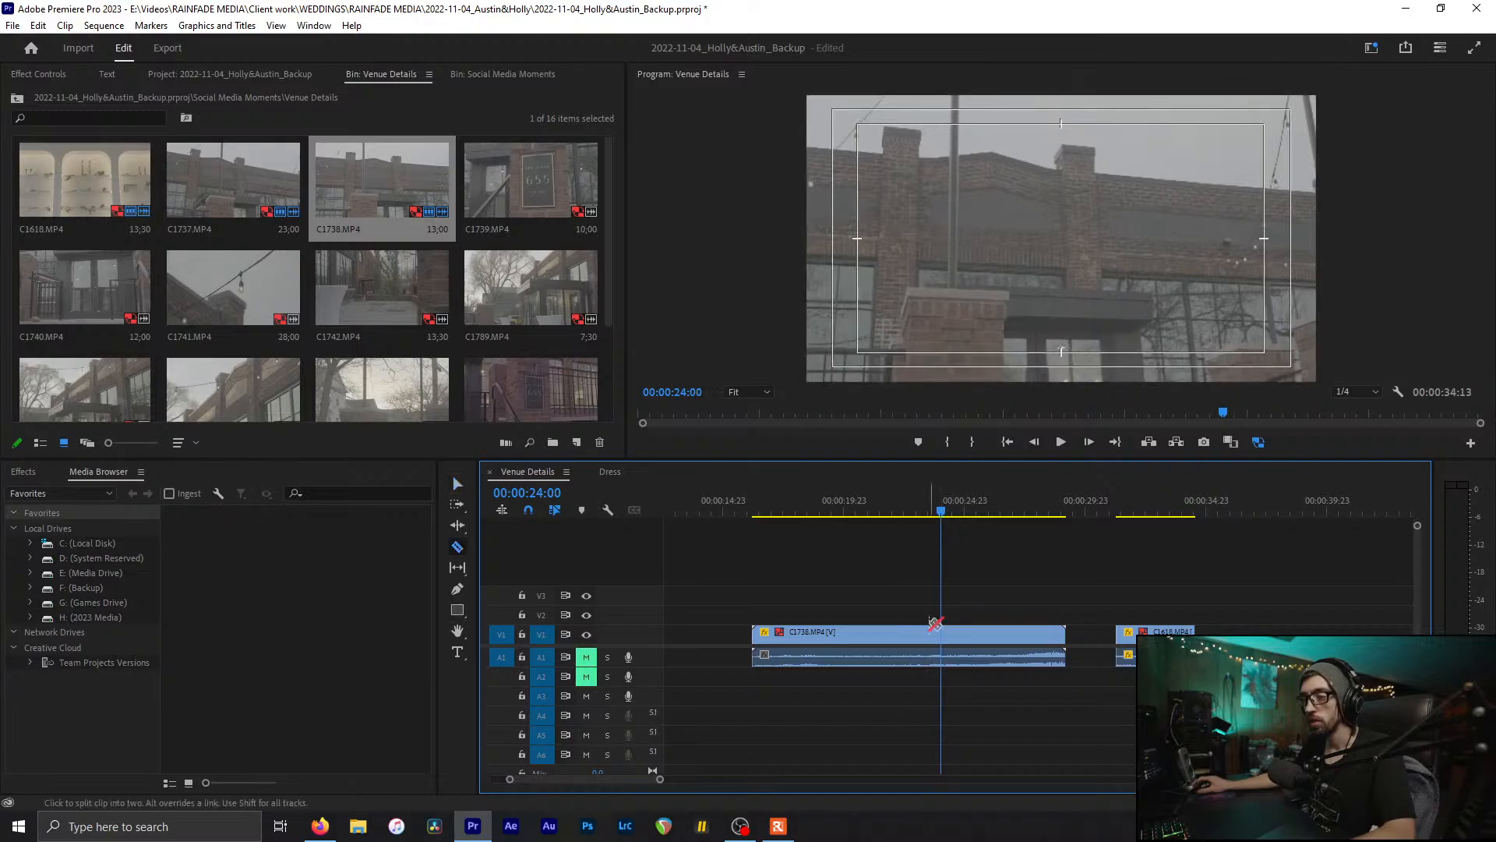
key("ctrl+k")
left_click(907, 638)
key("Delete")
key("ctrl+s")
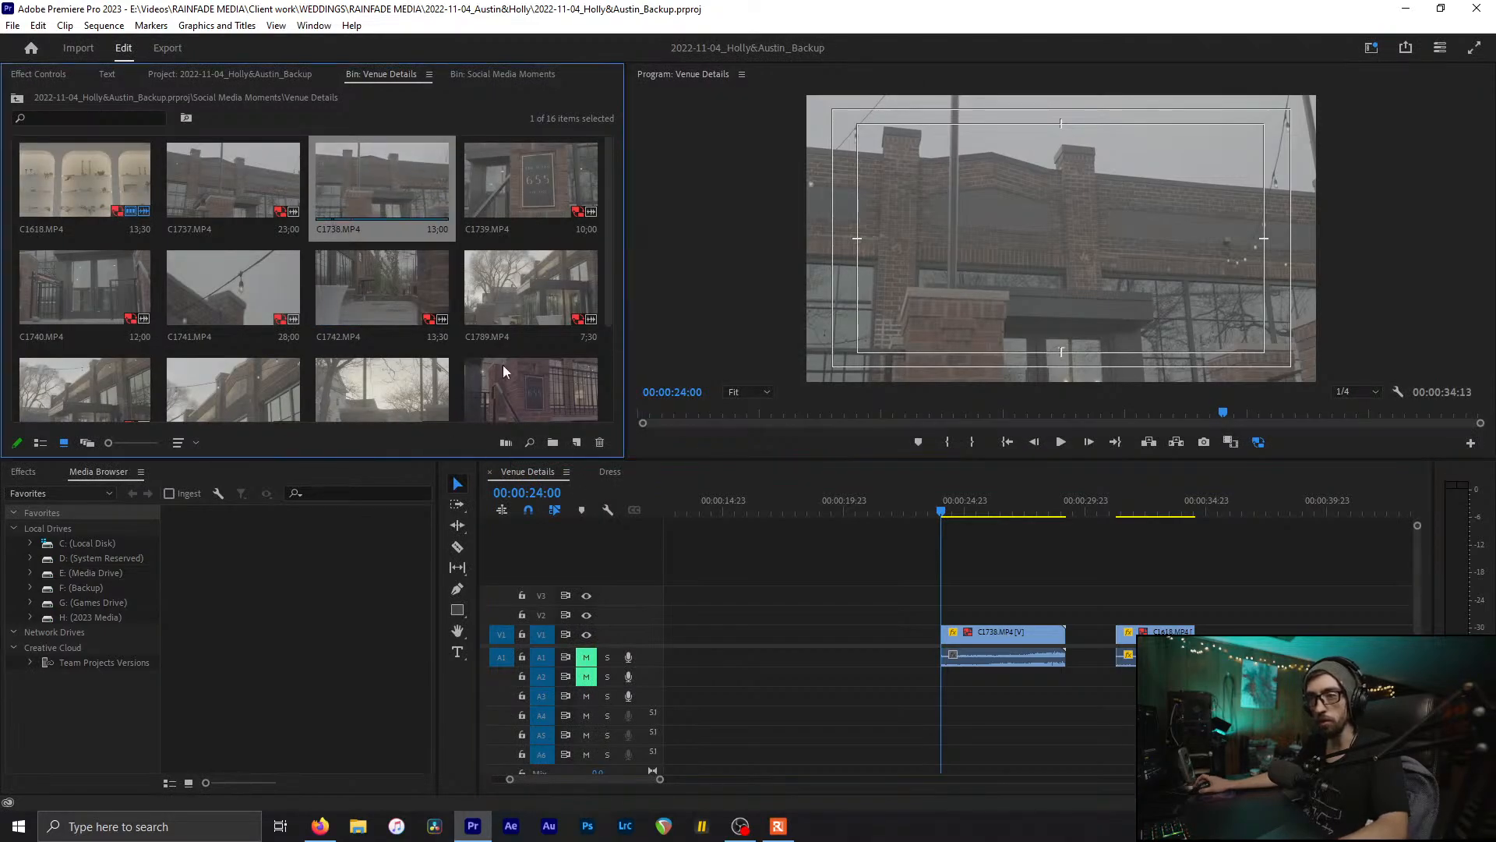
scroll(500, 356, "down", 3)
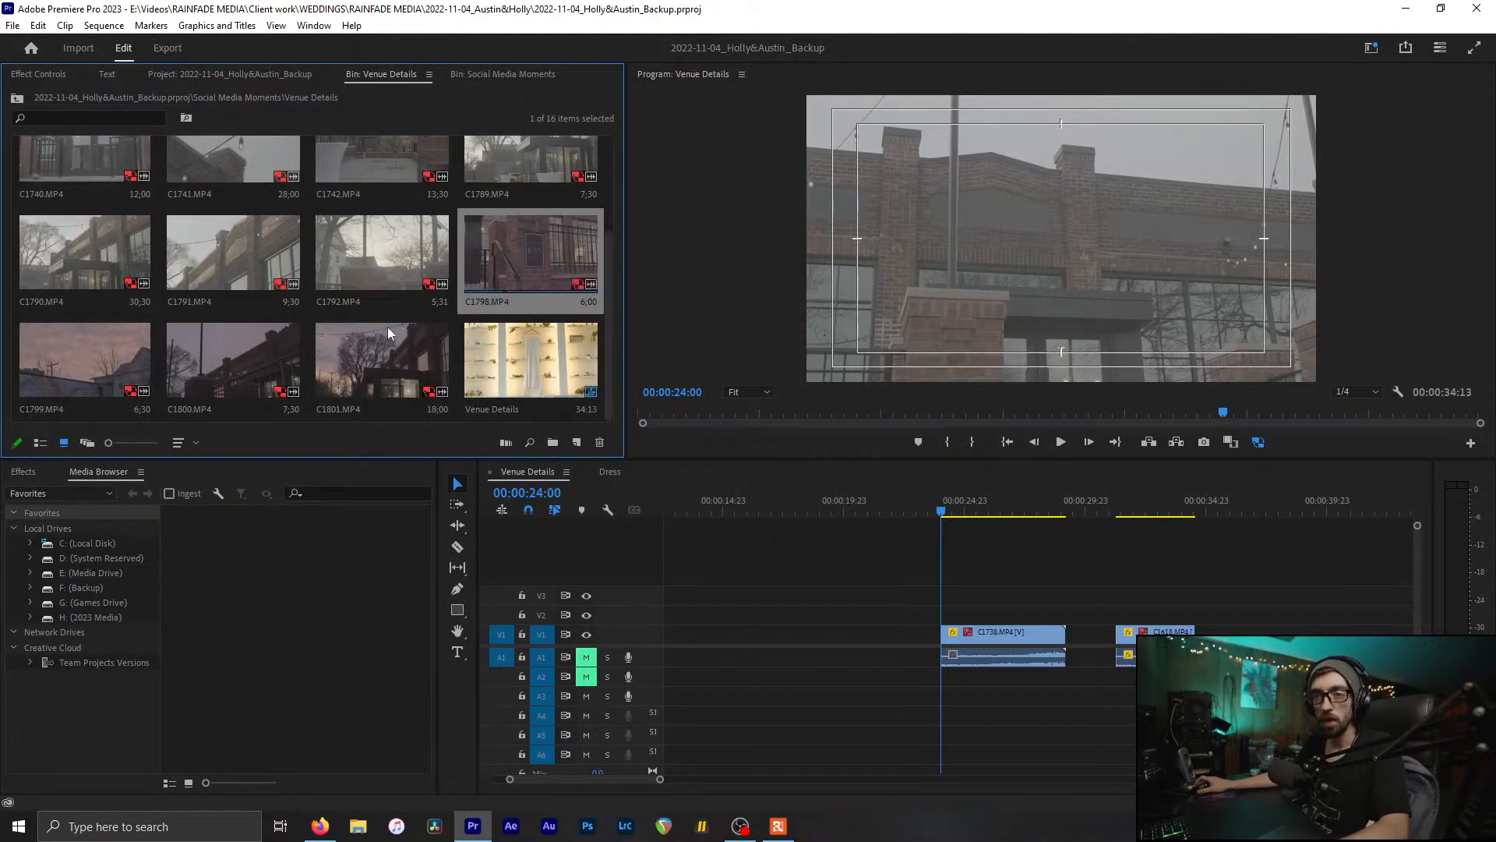
scroll(386, 326, "up", 3)
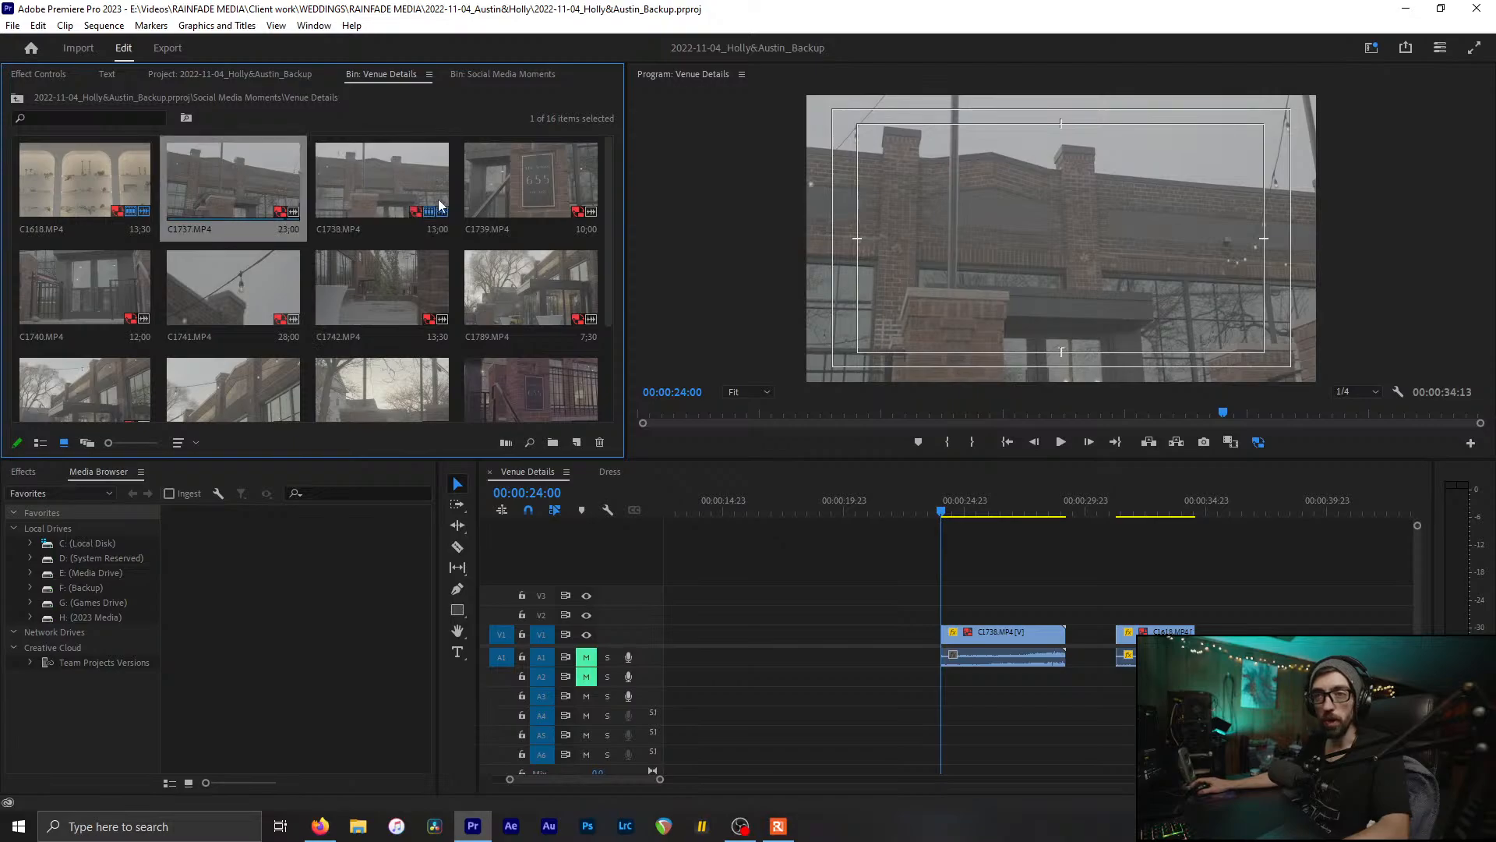
left_click(469, 203)
left_click(372, 300)
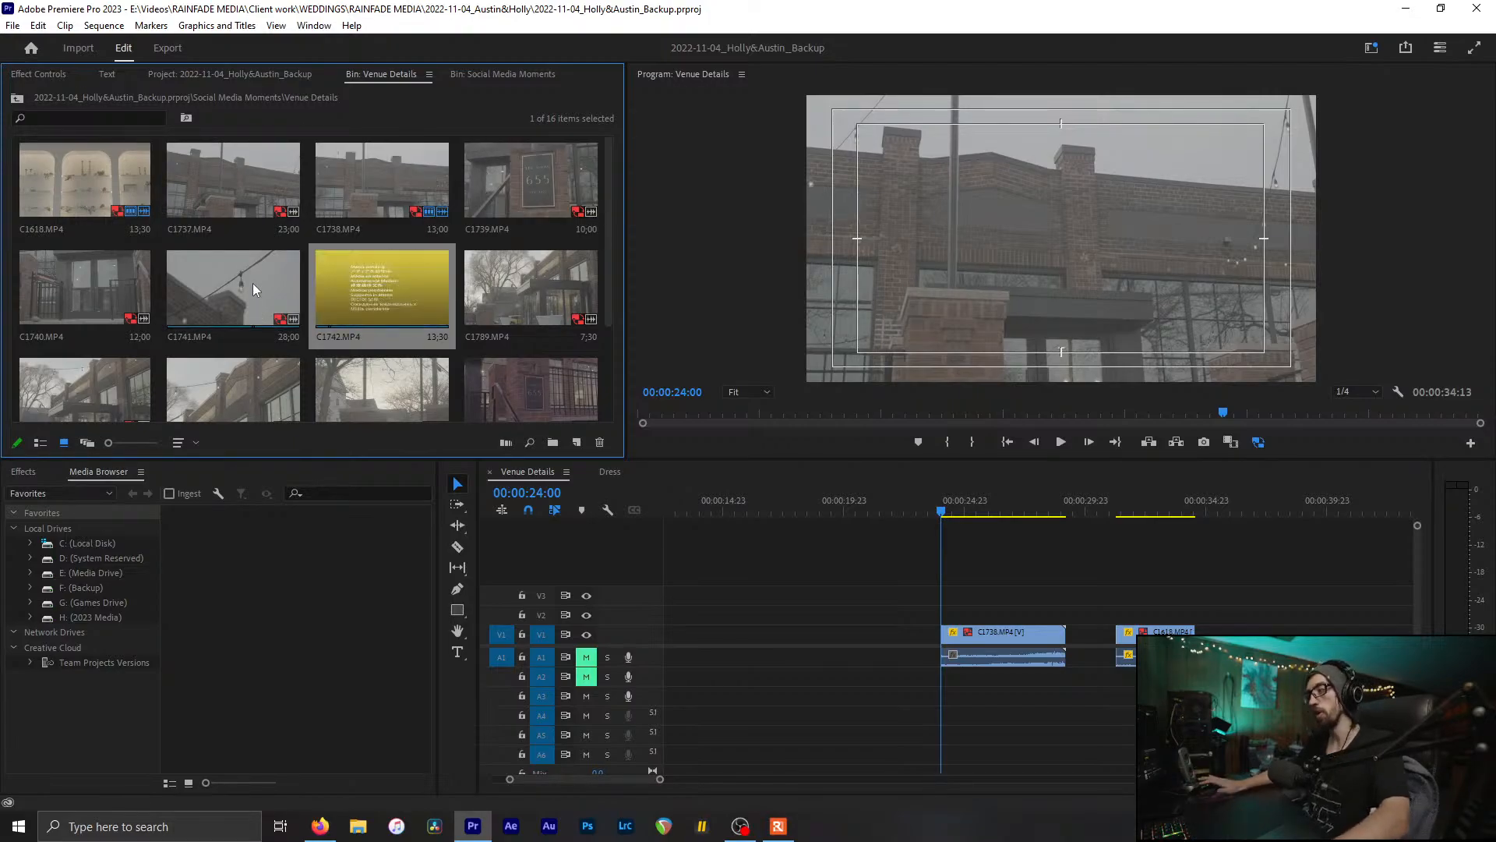
left_click(352, 159)
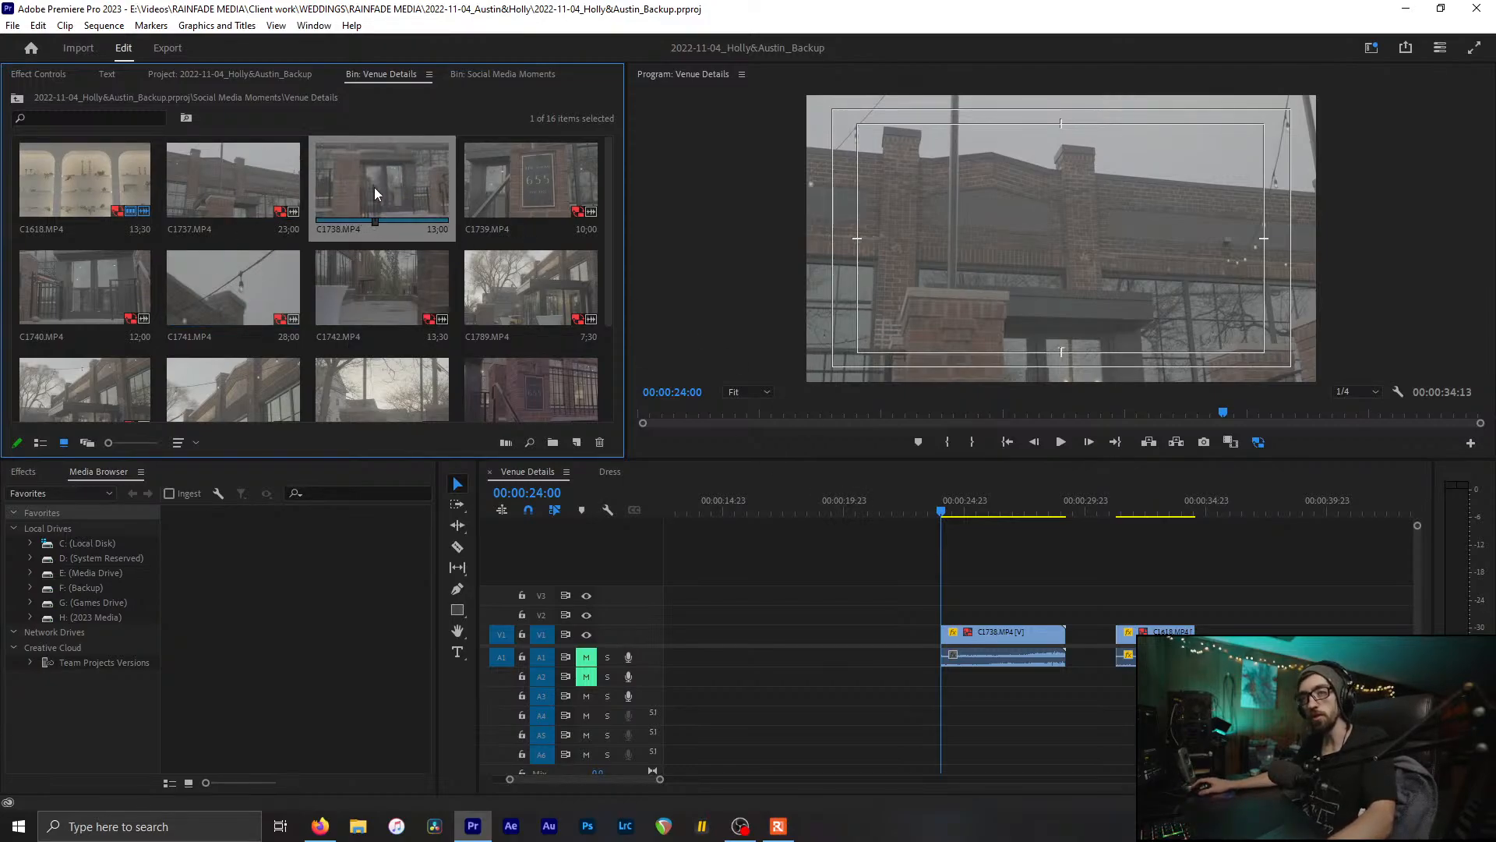
scroll(387, 301, "down", 2)
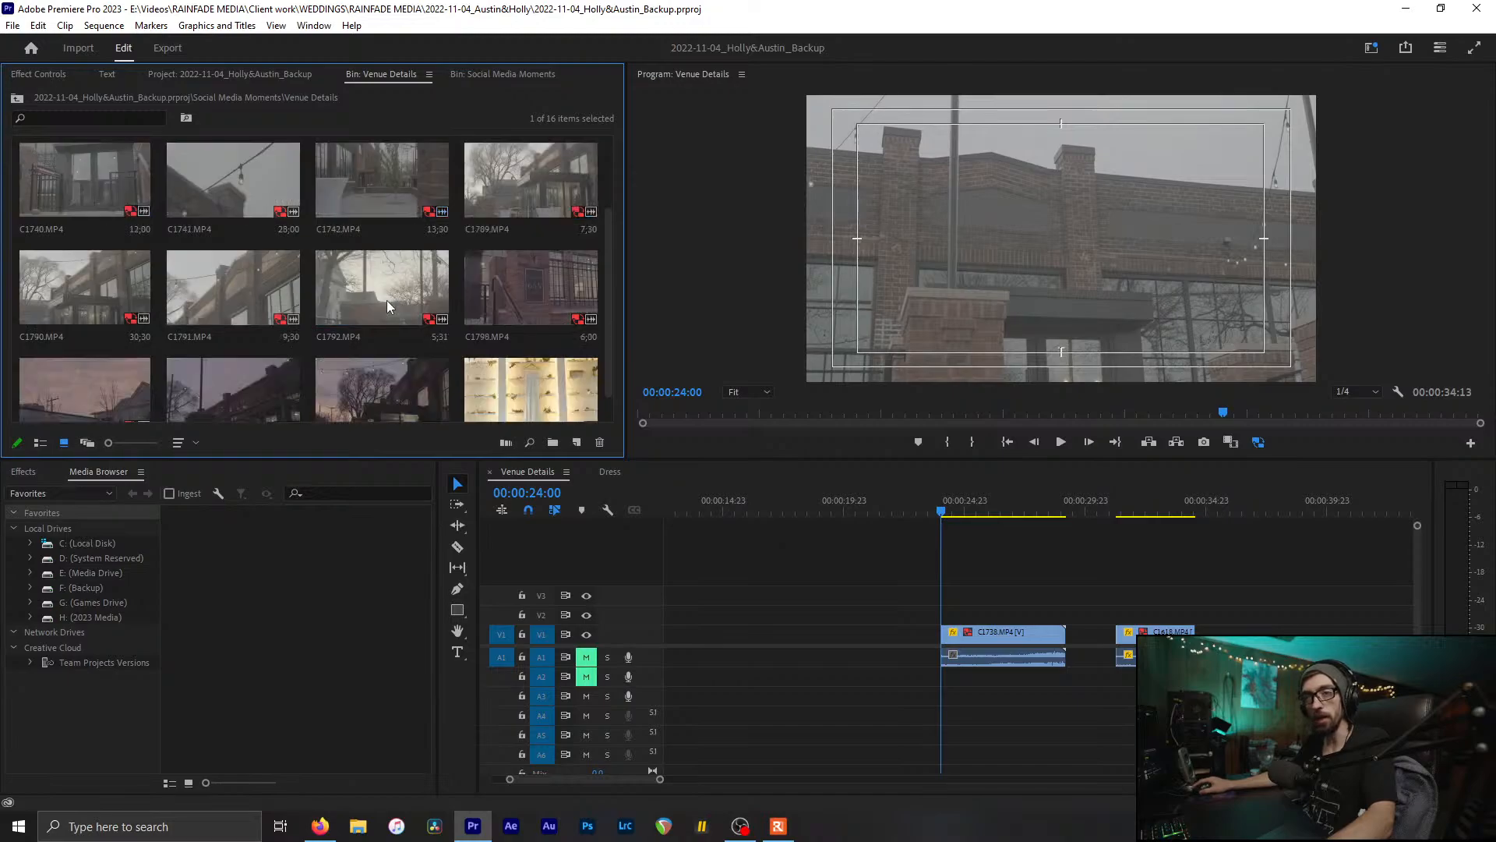
left_click(540, 190)
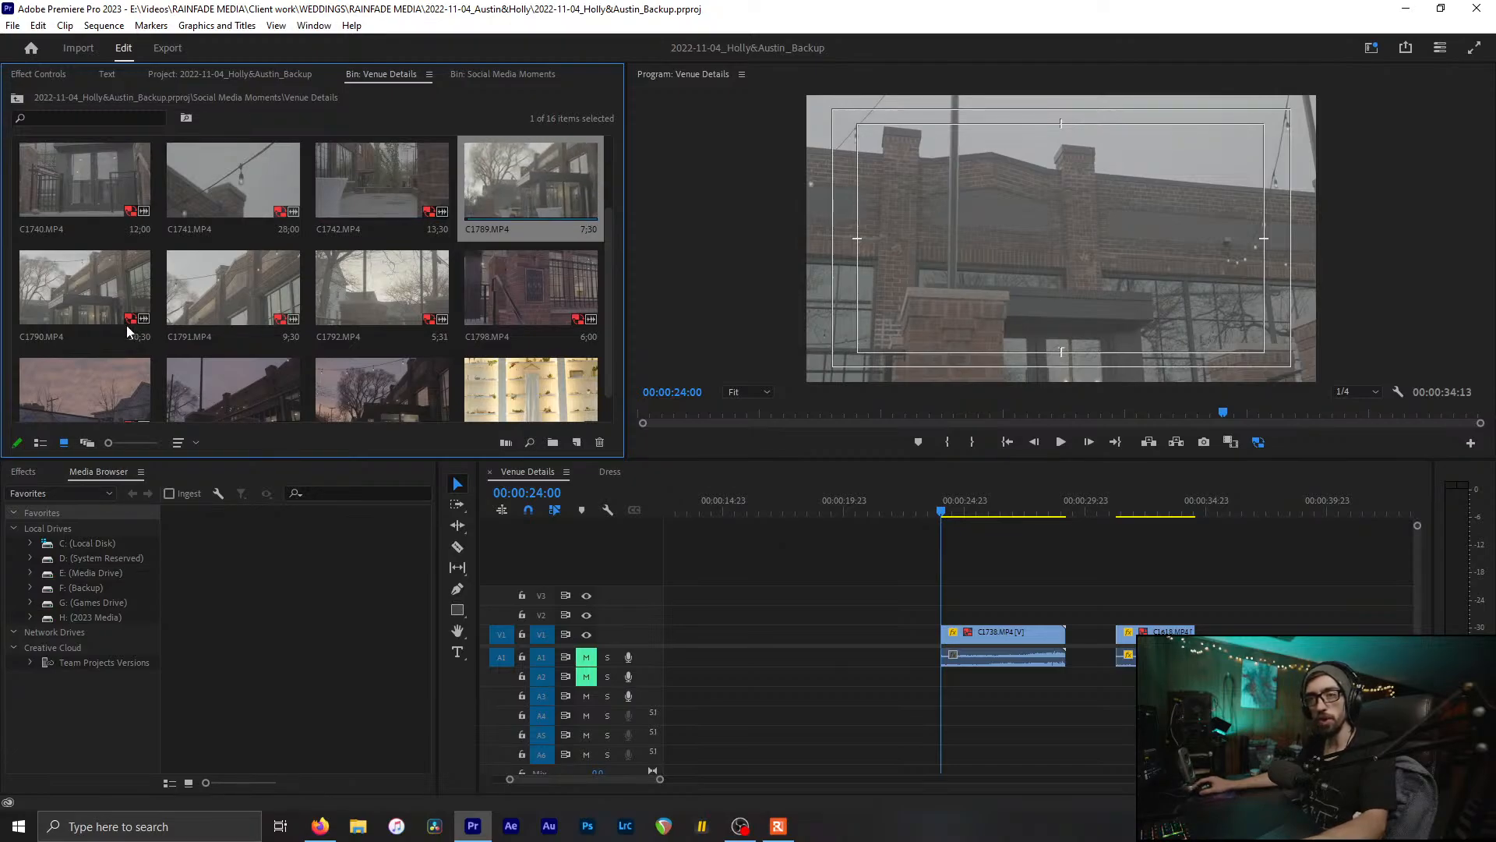
scroll(90, 356, "down", 1)
left_click(359, 364)
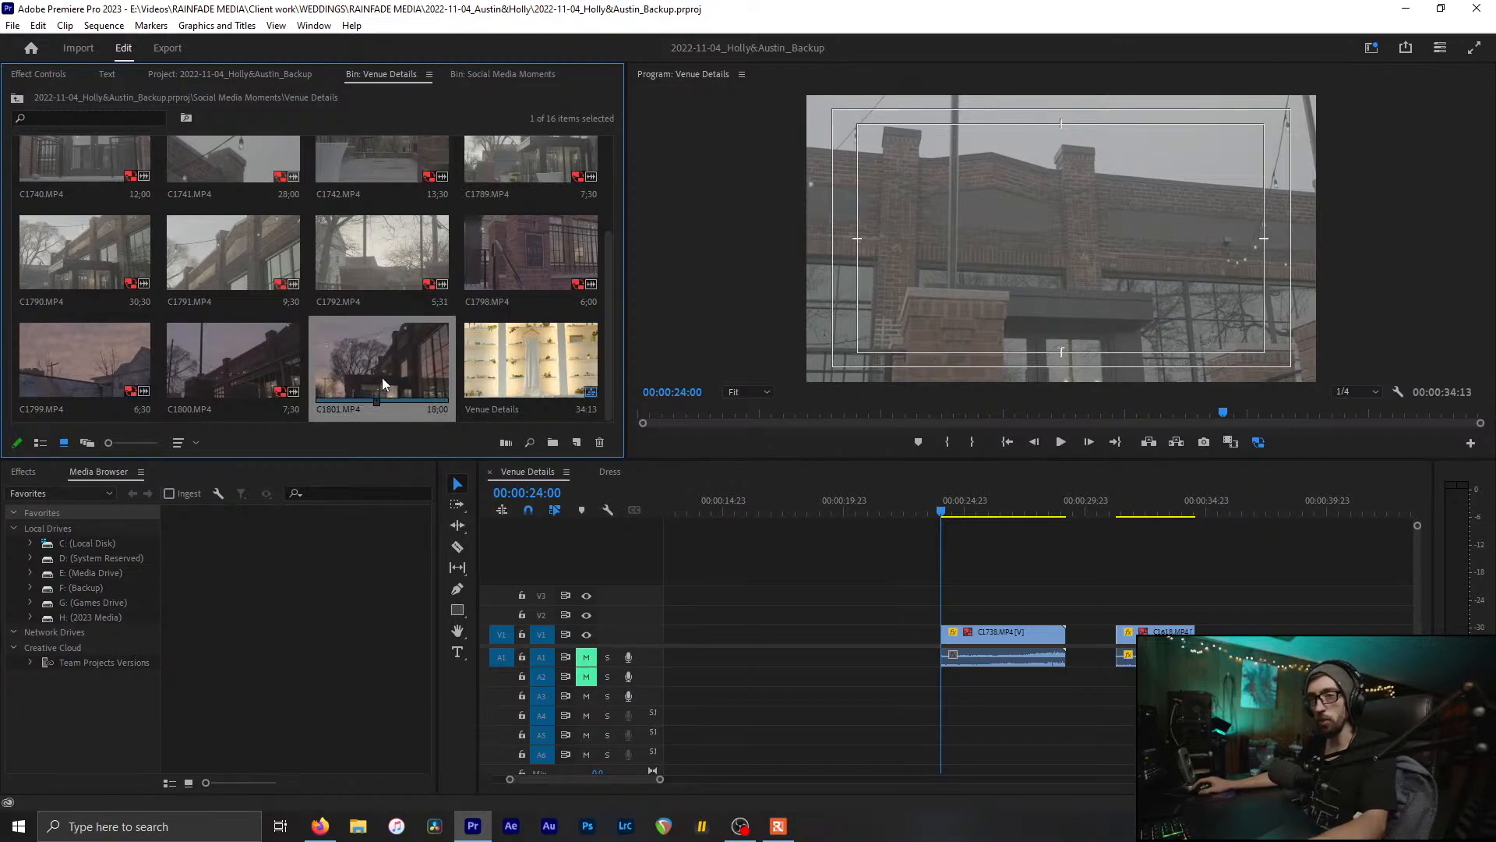
left_click(400, 255)
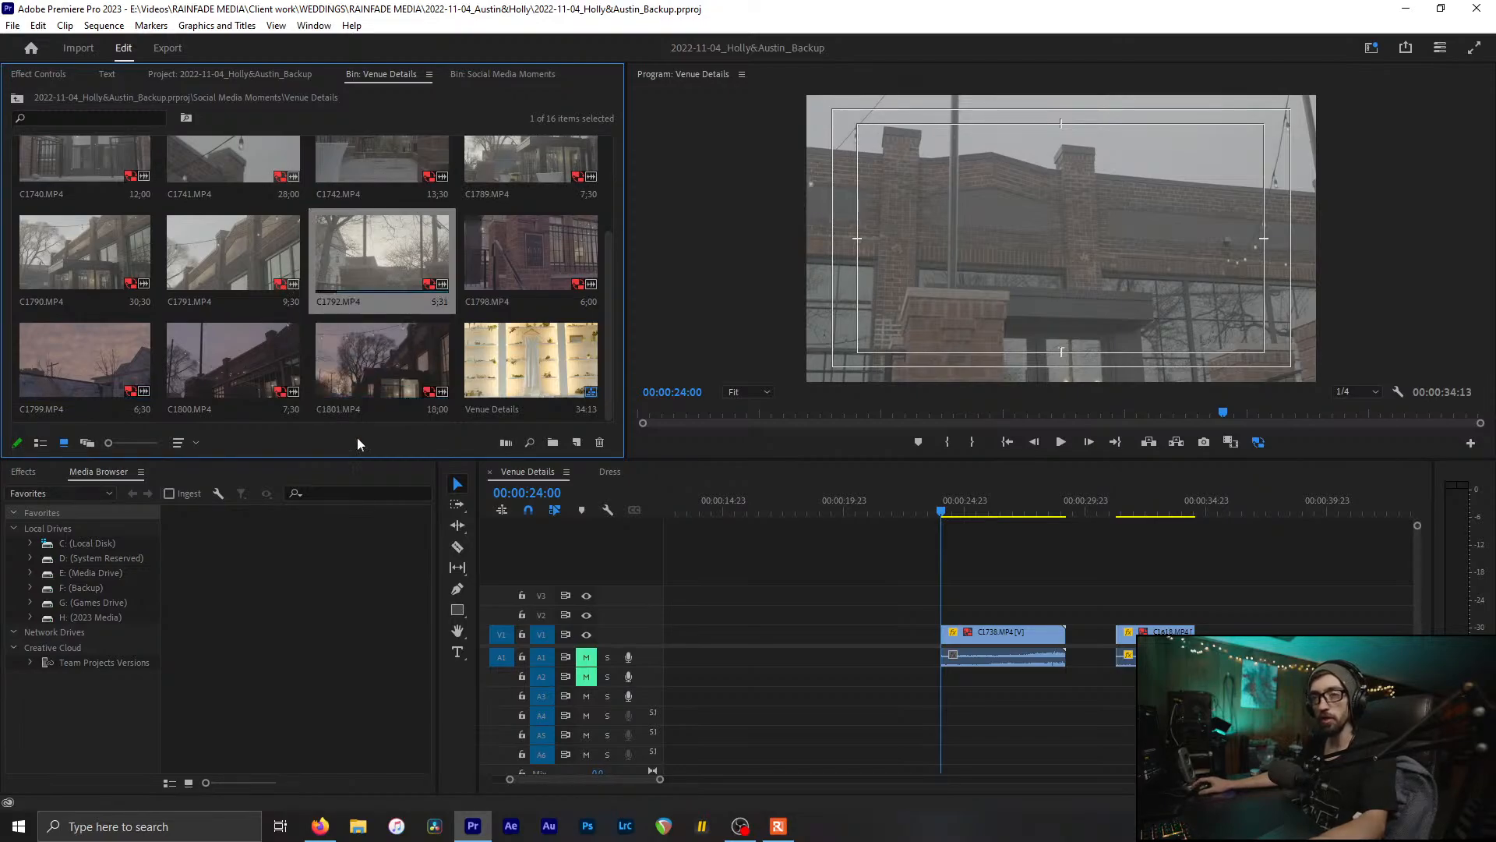
left_click(393, 382)
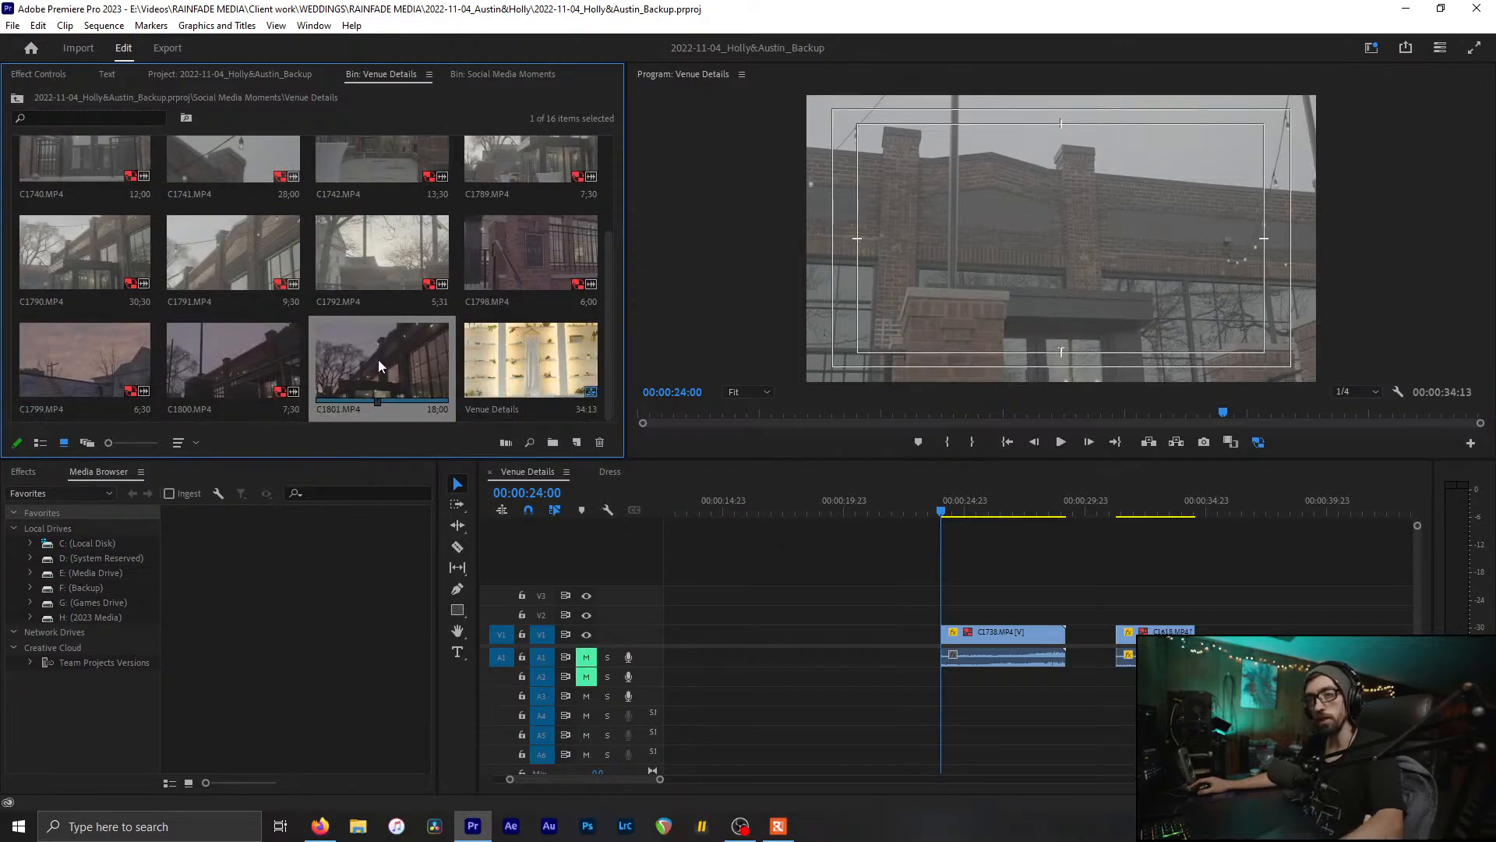
scroll(518, 187, "up", 1)
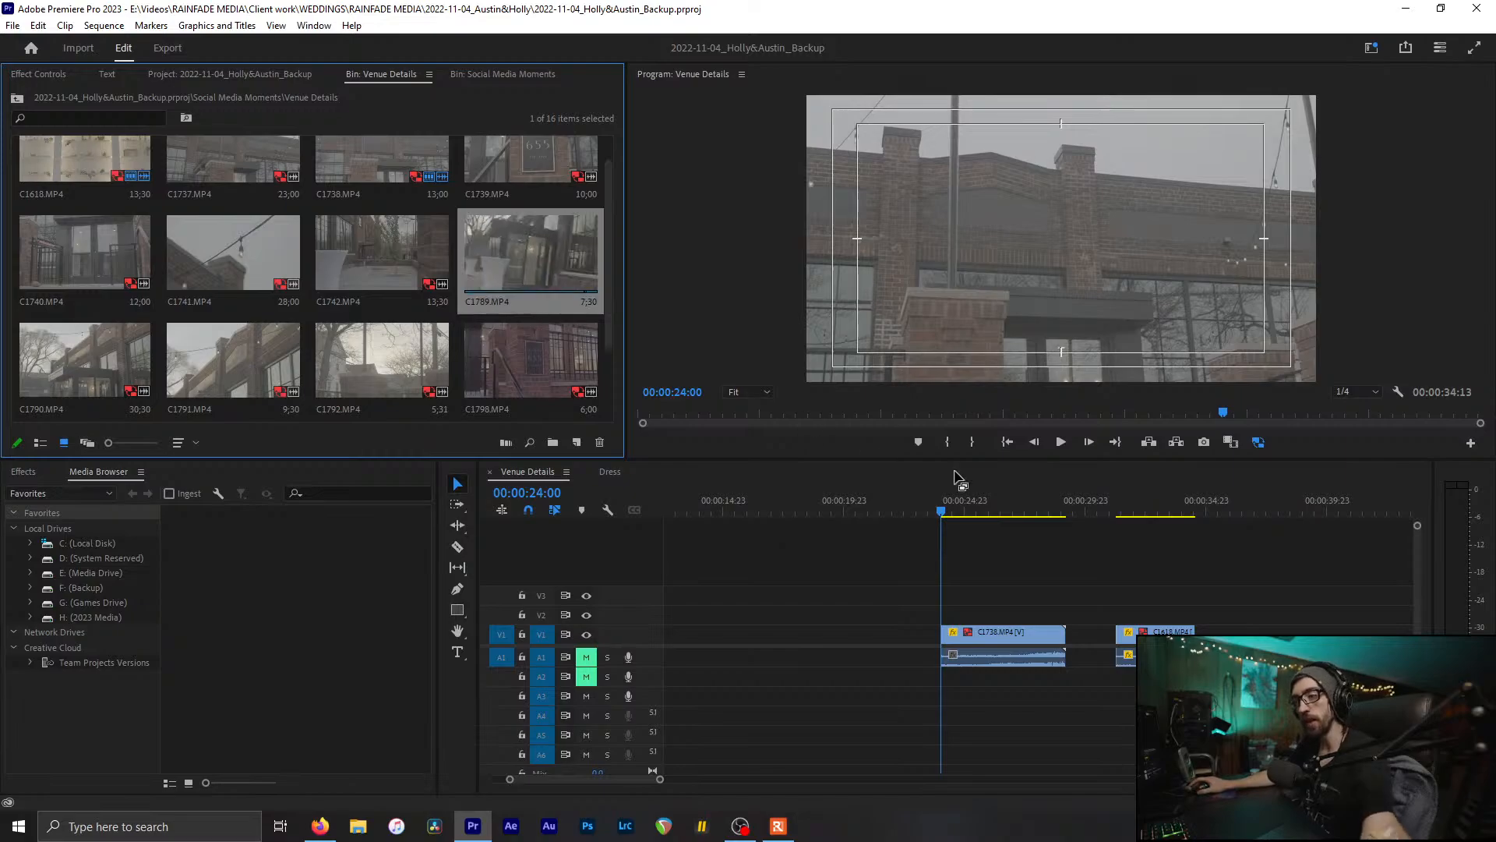
left_click(952, 509)
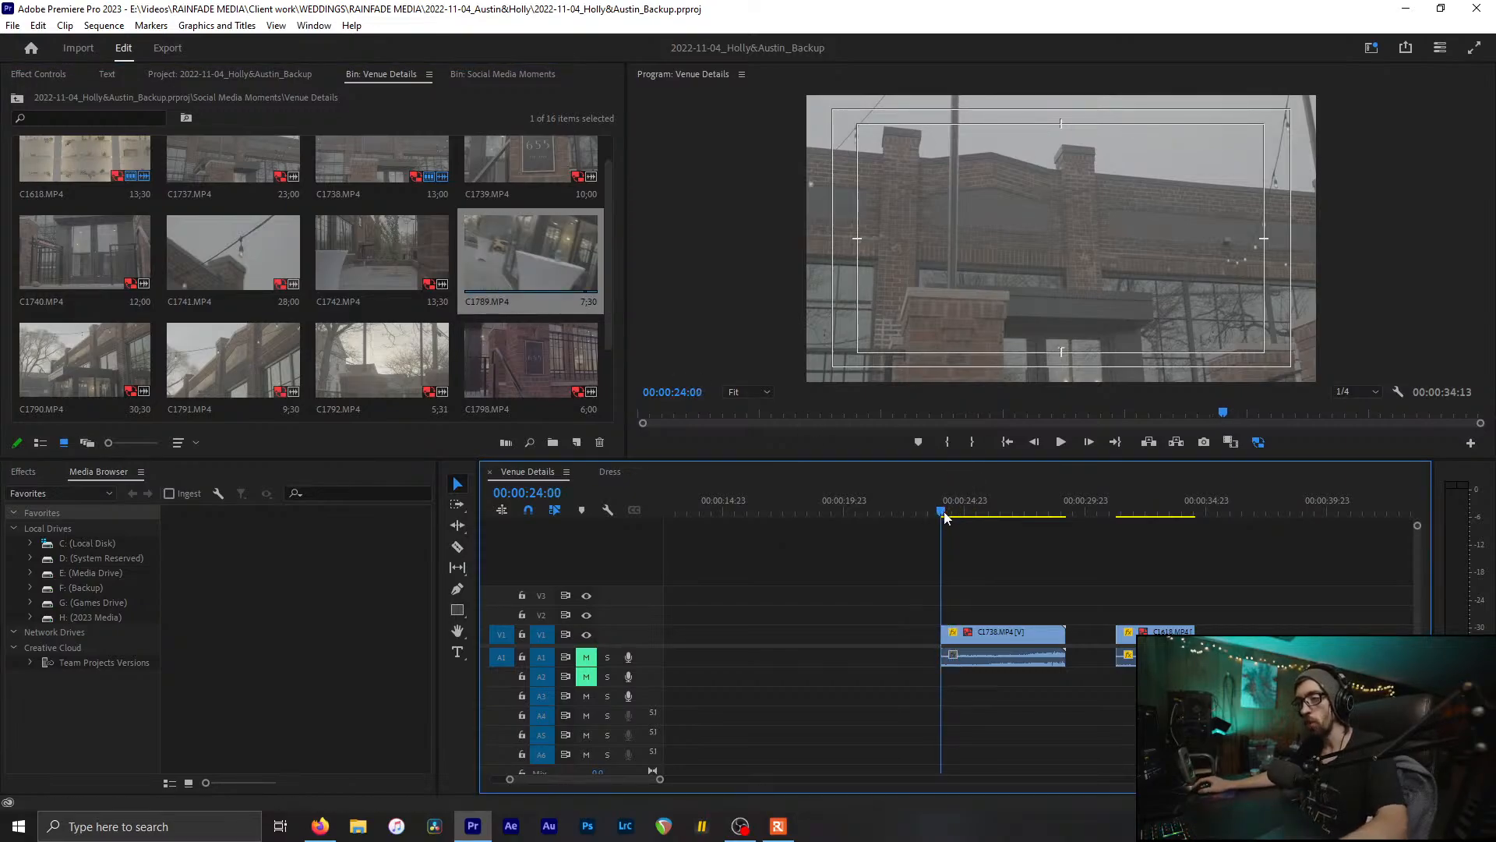
scroll(491, 242, "down", 1)
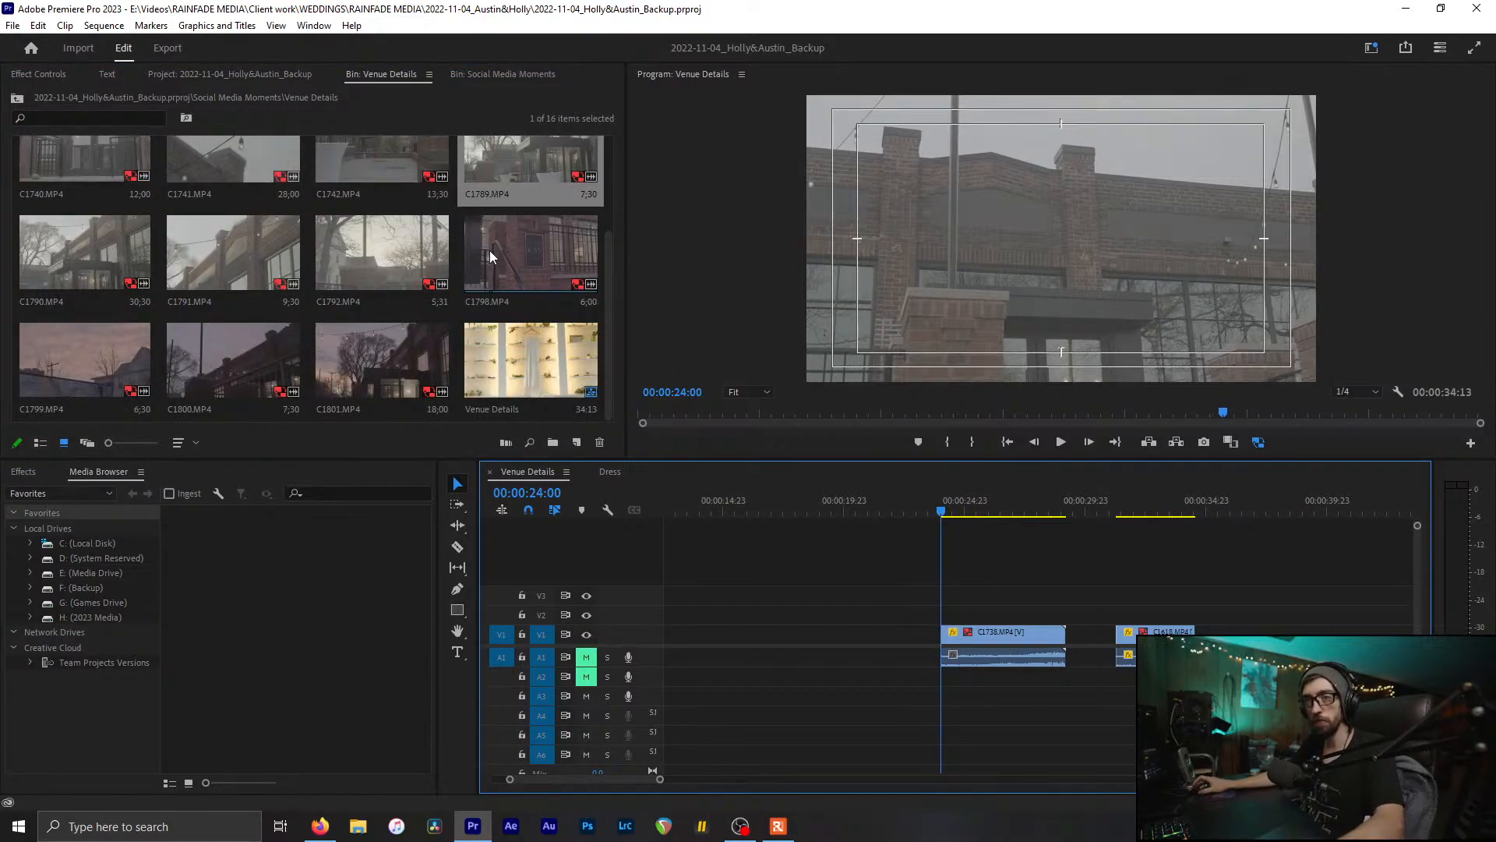
left_click(530, 145)
key("Up")
Step: Save the project, then cut C1738 at 26:14 and delete its tail
left_click(1013, 595)
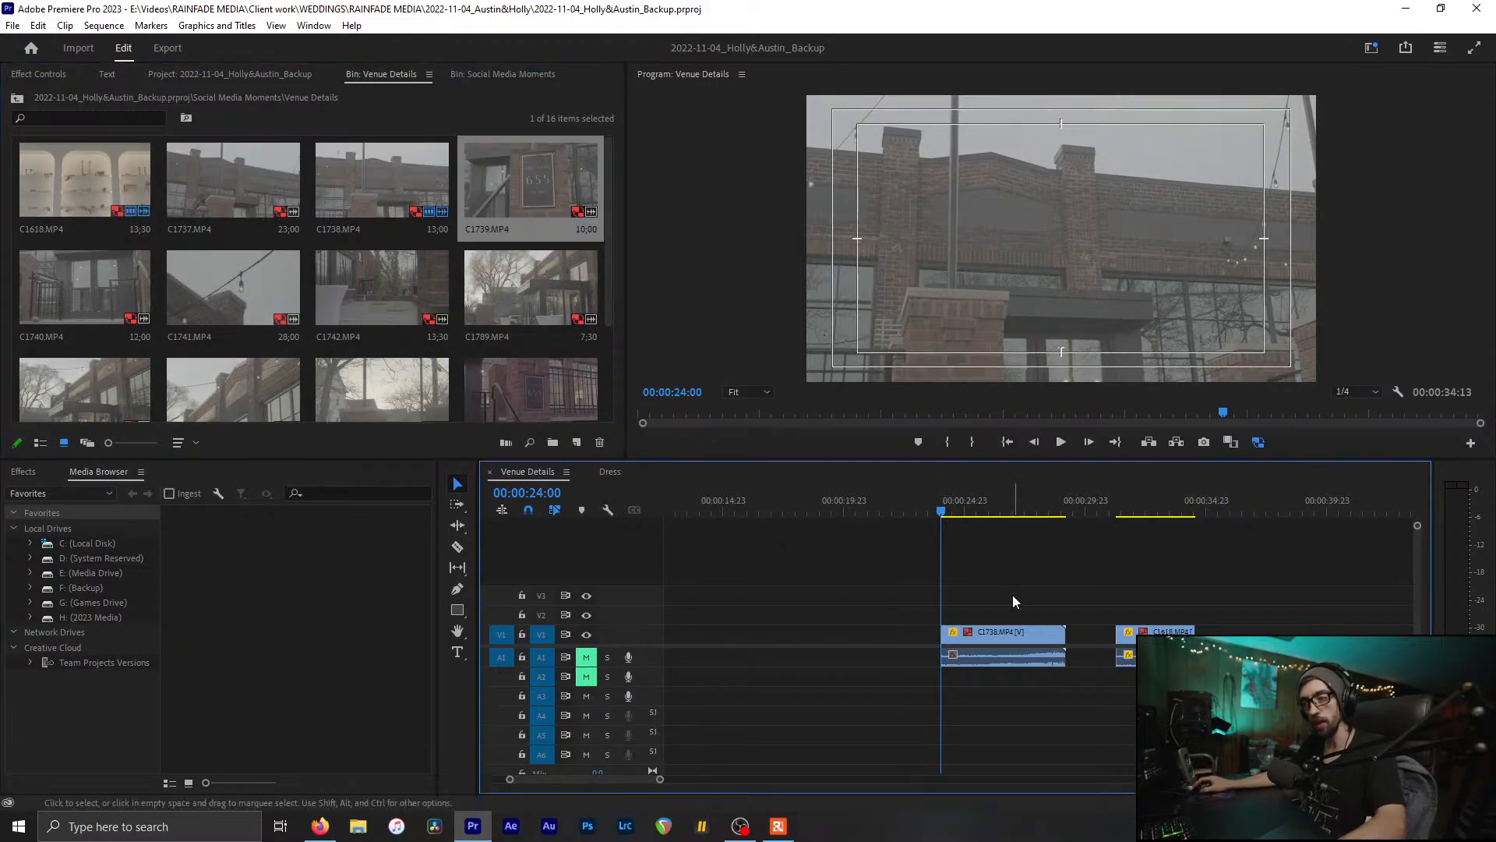
scroll(982, 592, "up", 2, "alt")
key("ctrl+s")
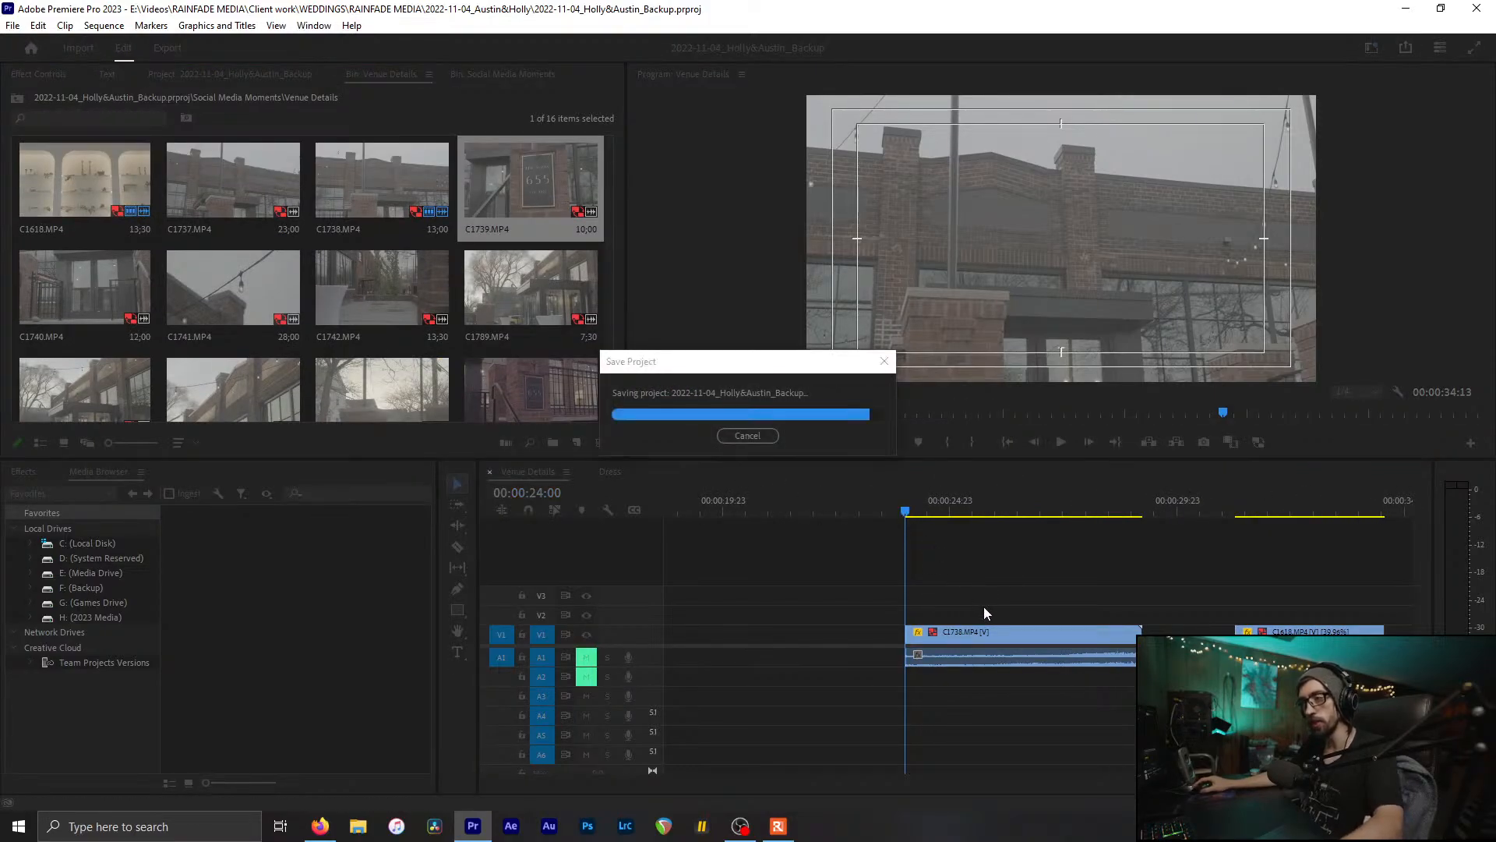
key("space")
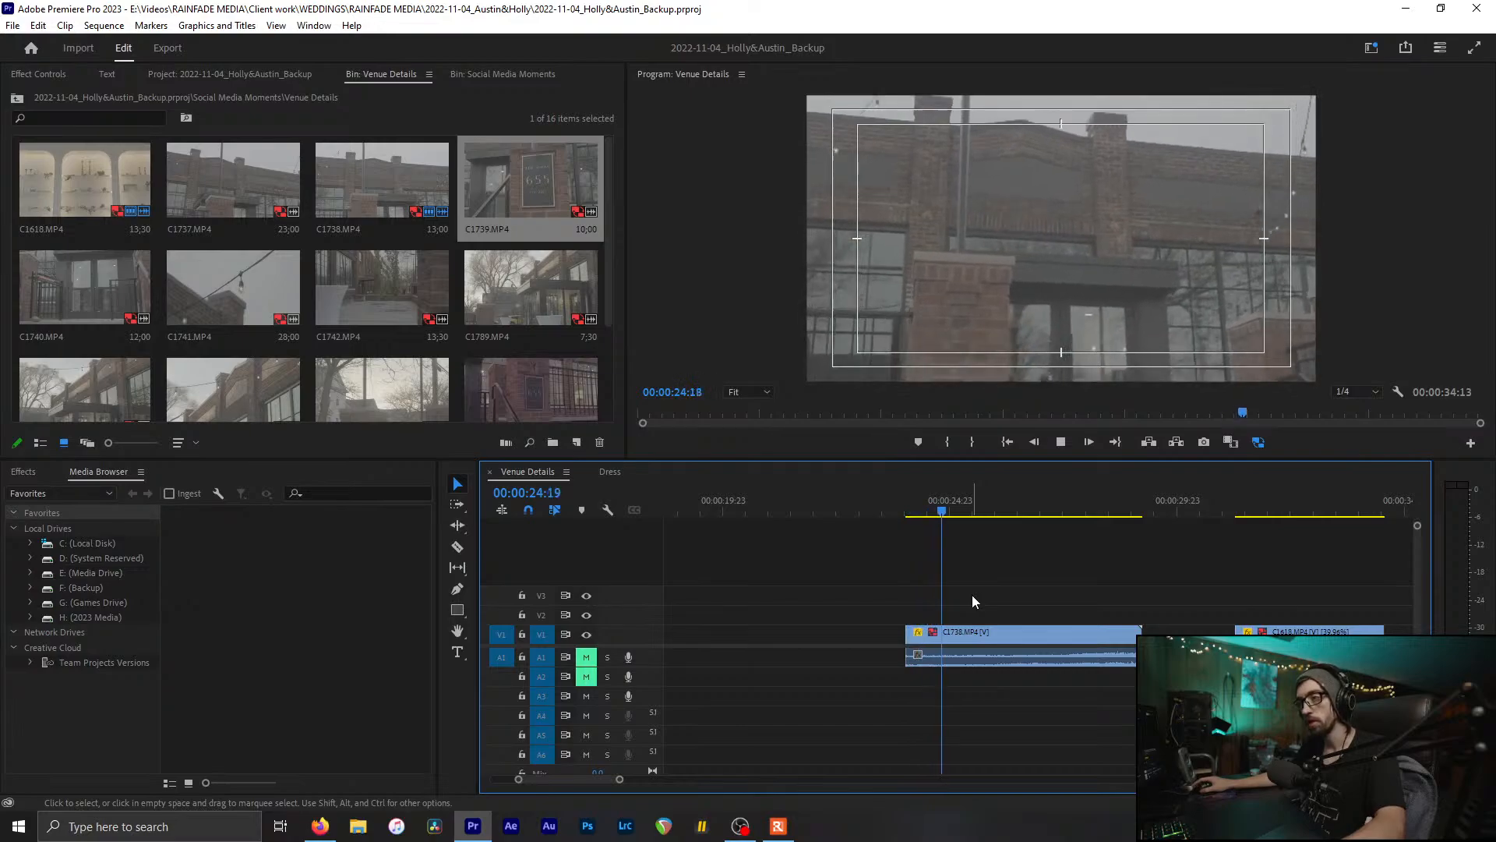
key("space")
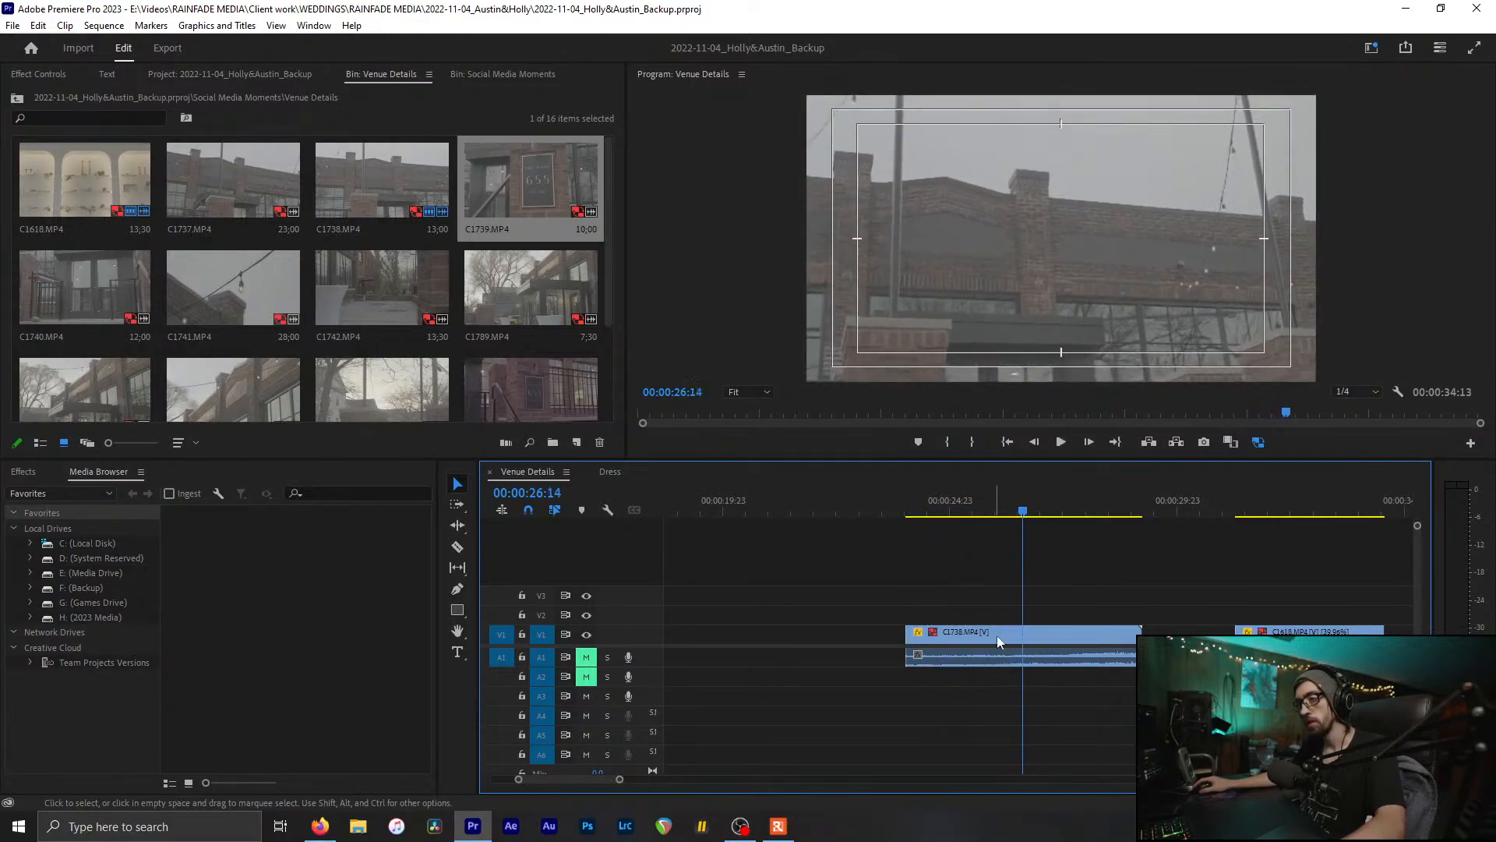
key("ctrl+k")
left_click(1081, 633)
key("Delete")
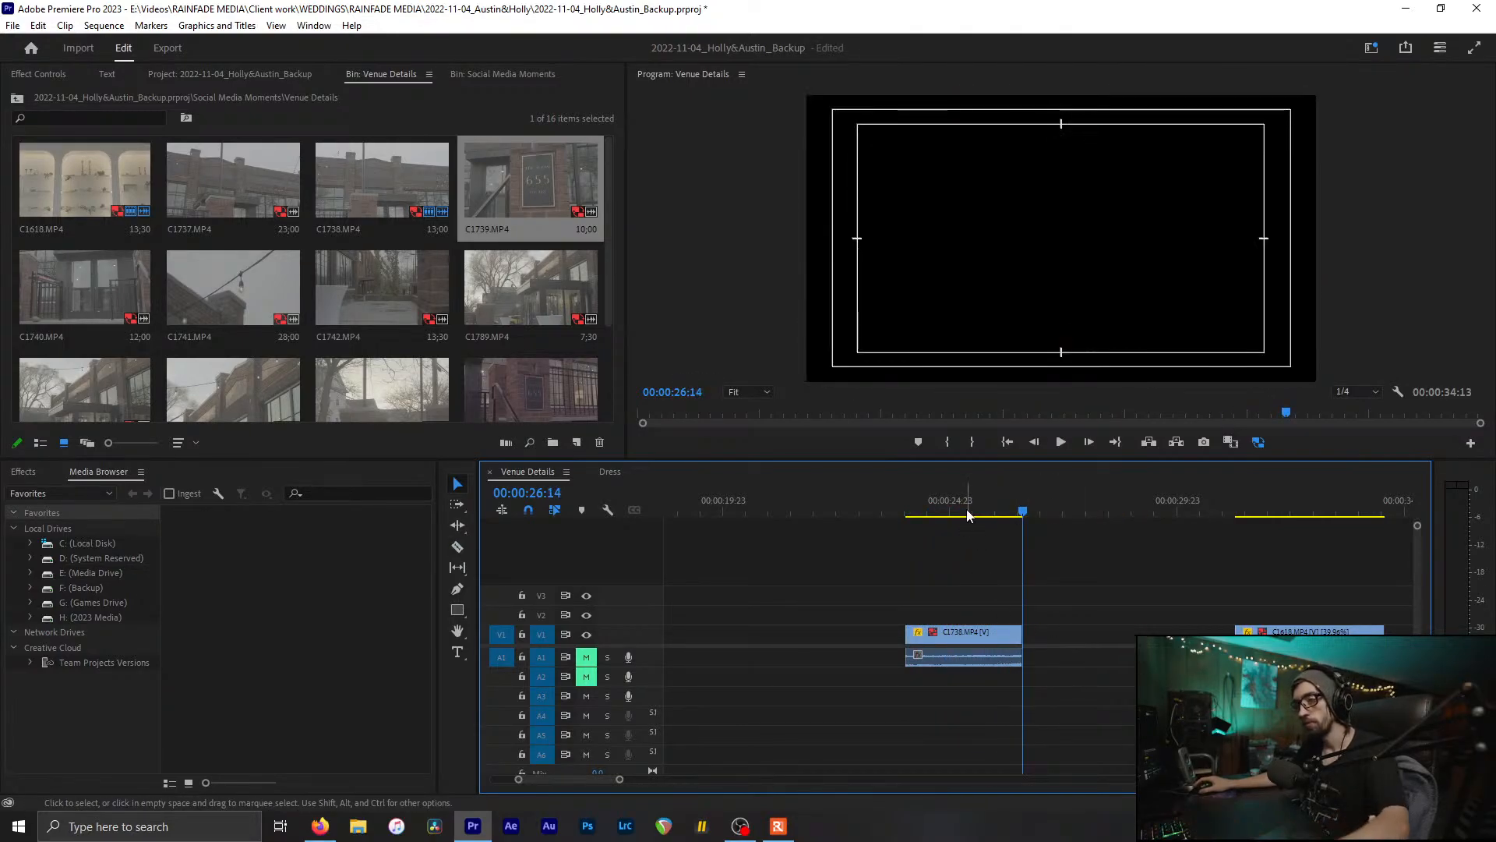
Step: Slow C1738 to 40% speed via Ctrl+R Speed/Duration
key("Up")
key("ctrl+r")
type("40")
key("Return")
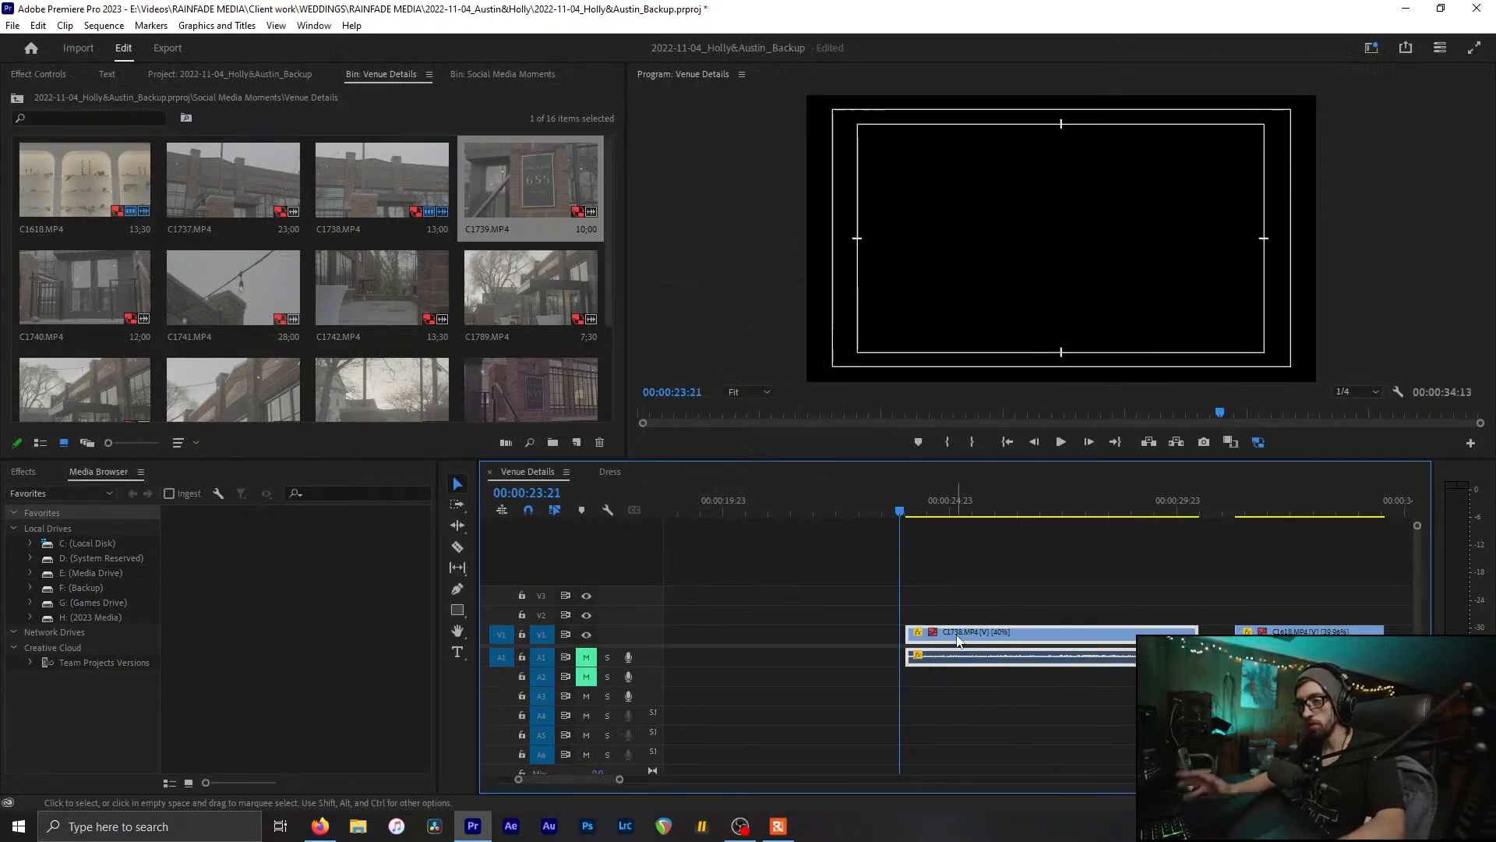
left_click(906, 494)
key("minus")
key("minus")
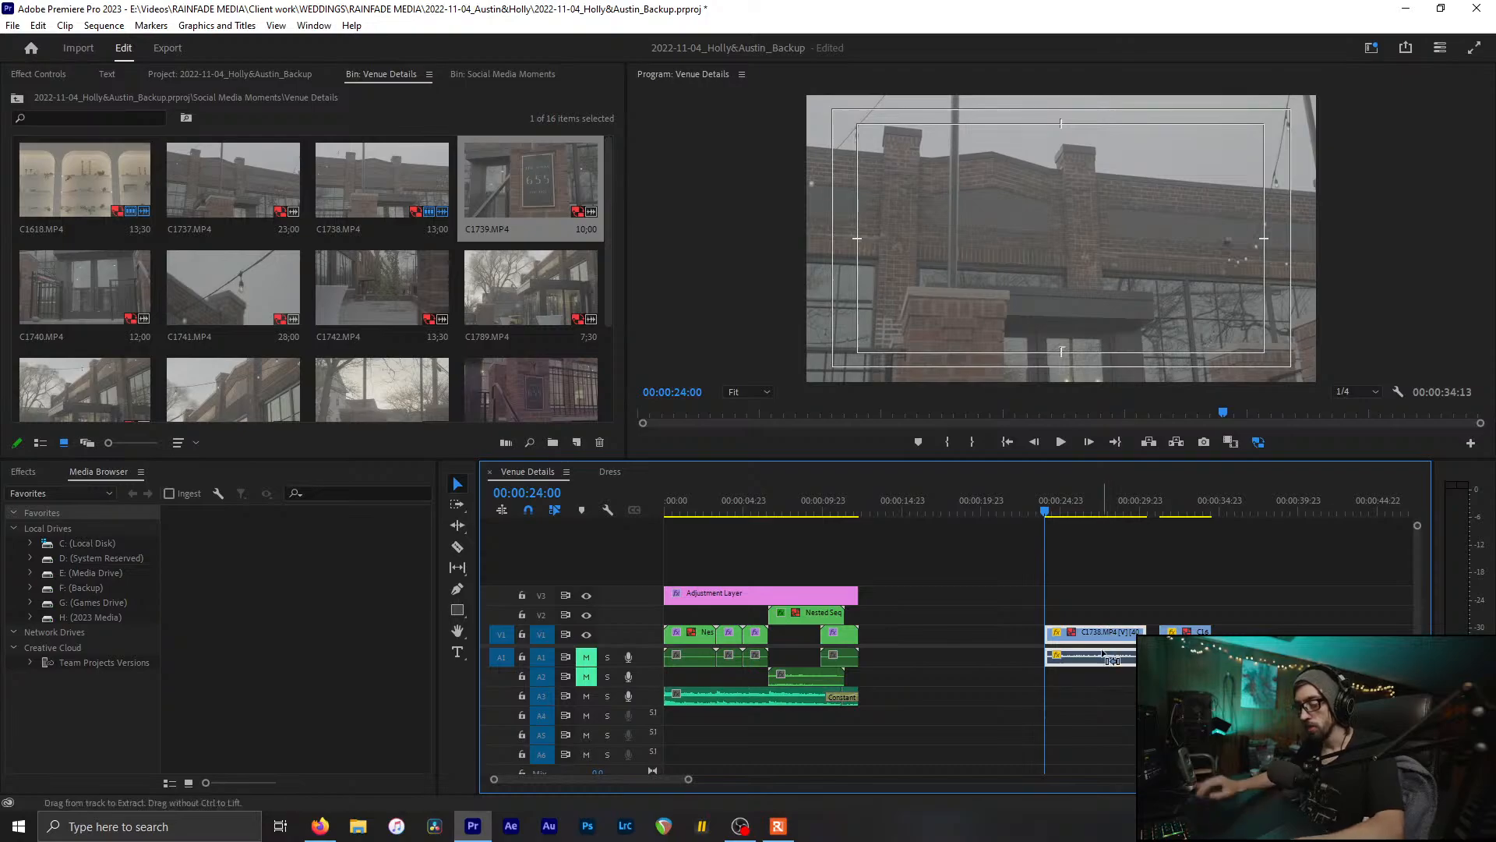
Step: Delete C1738's audio and the A1 and A2 audio clips at the sequence start
left_click(1102, 652)
key("Delete")
left_click_drag(913, 653, 641, 677)
key("ctrl+l")
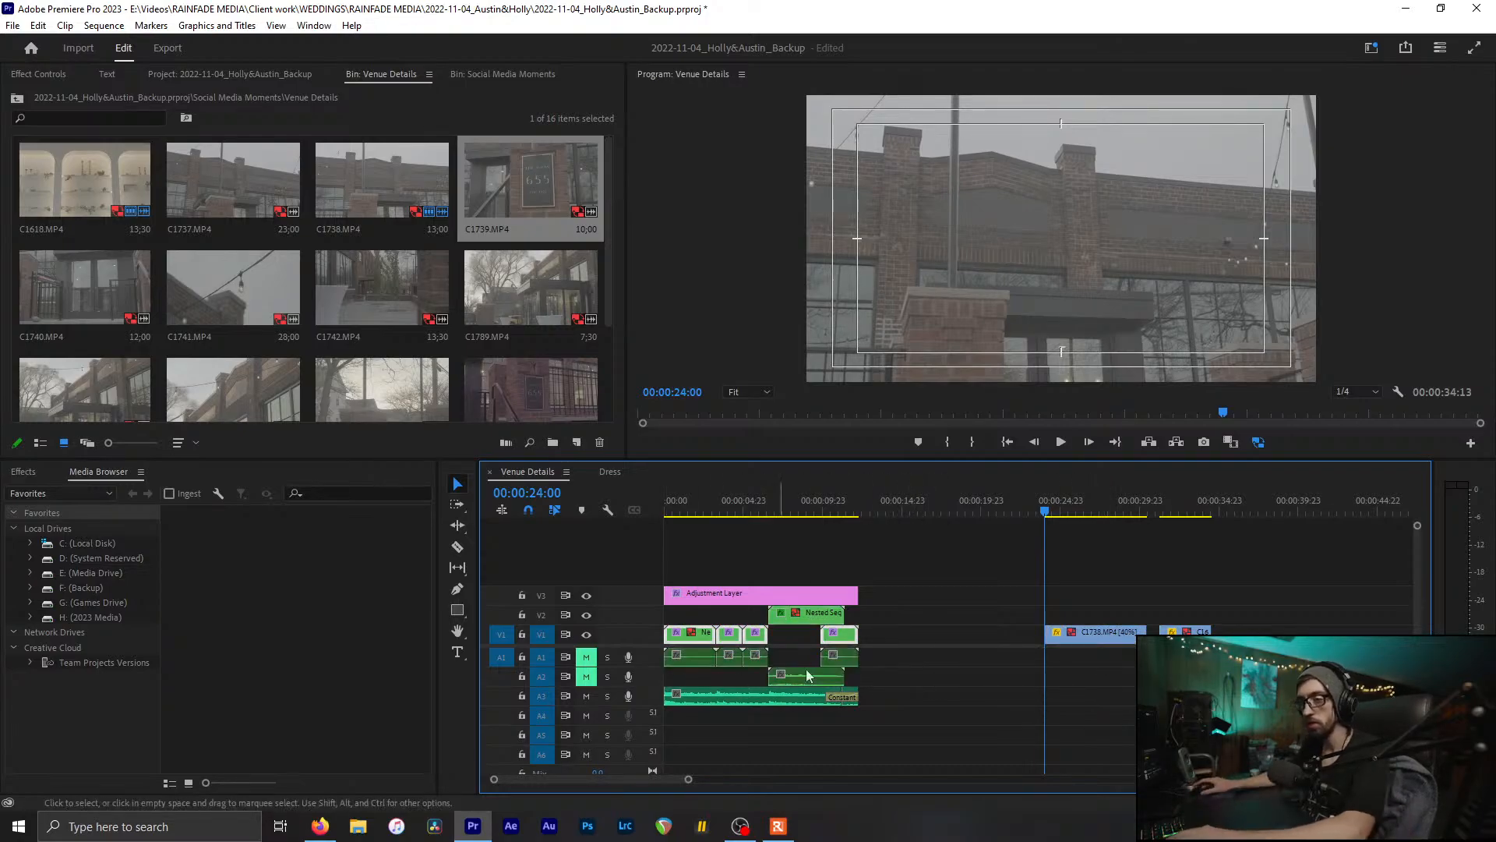
left_click_drag(902, 668, 520, 657)
key("Delete")
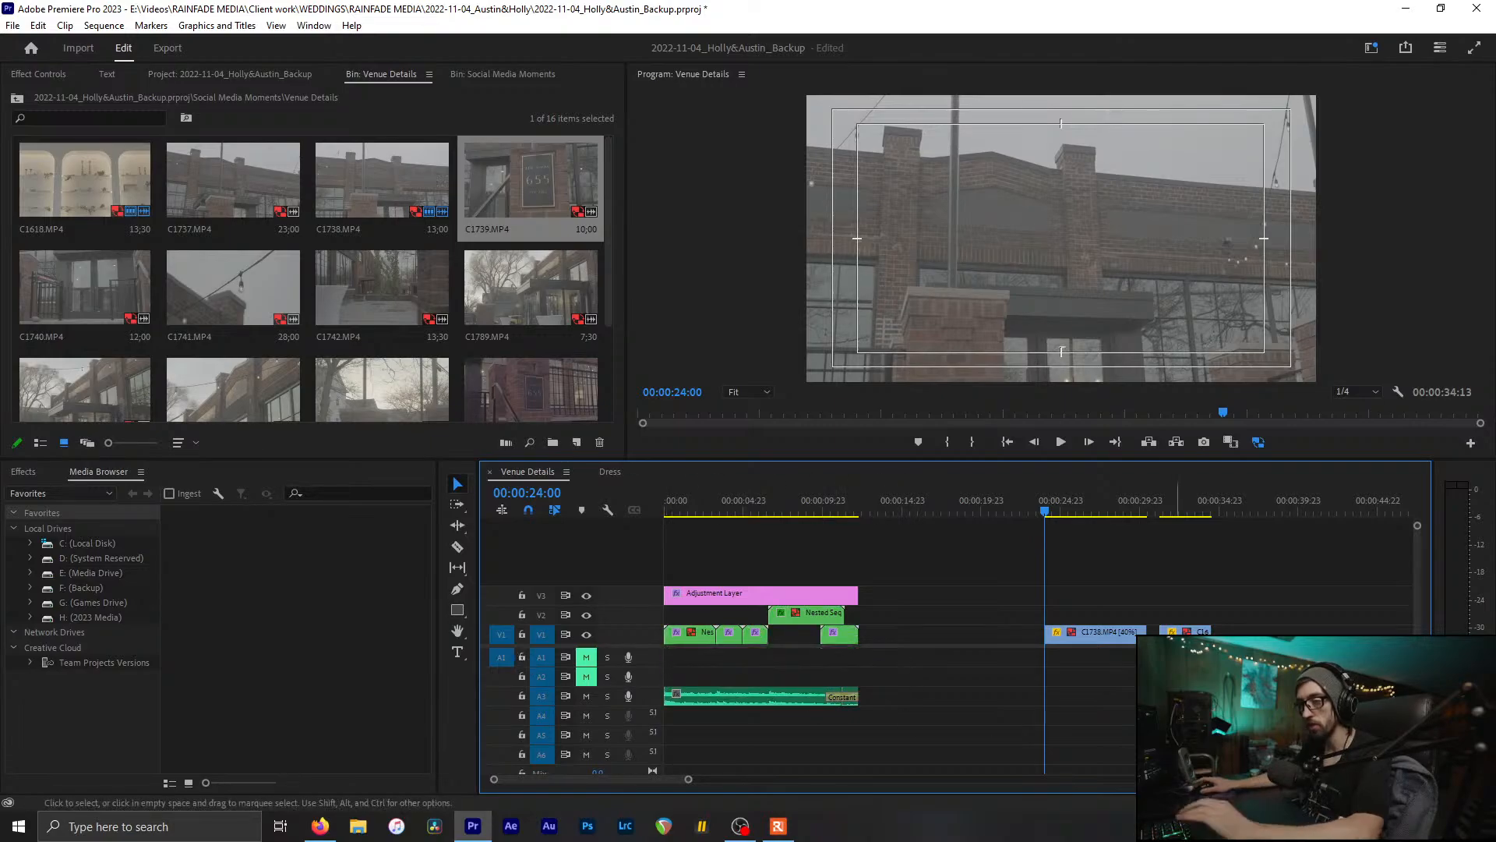
Step: Move C1738 to the start of V2 and play the opening
left_click_drag(1095, 631, 713, 613)
left_click_drag(689, 510, 614, 513)
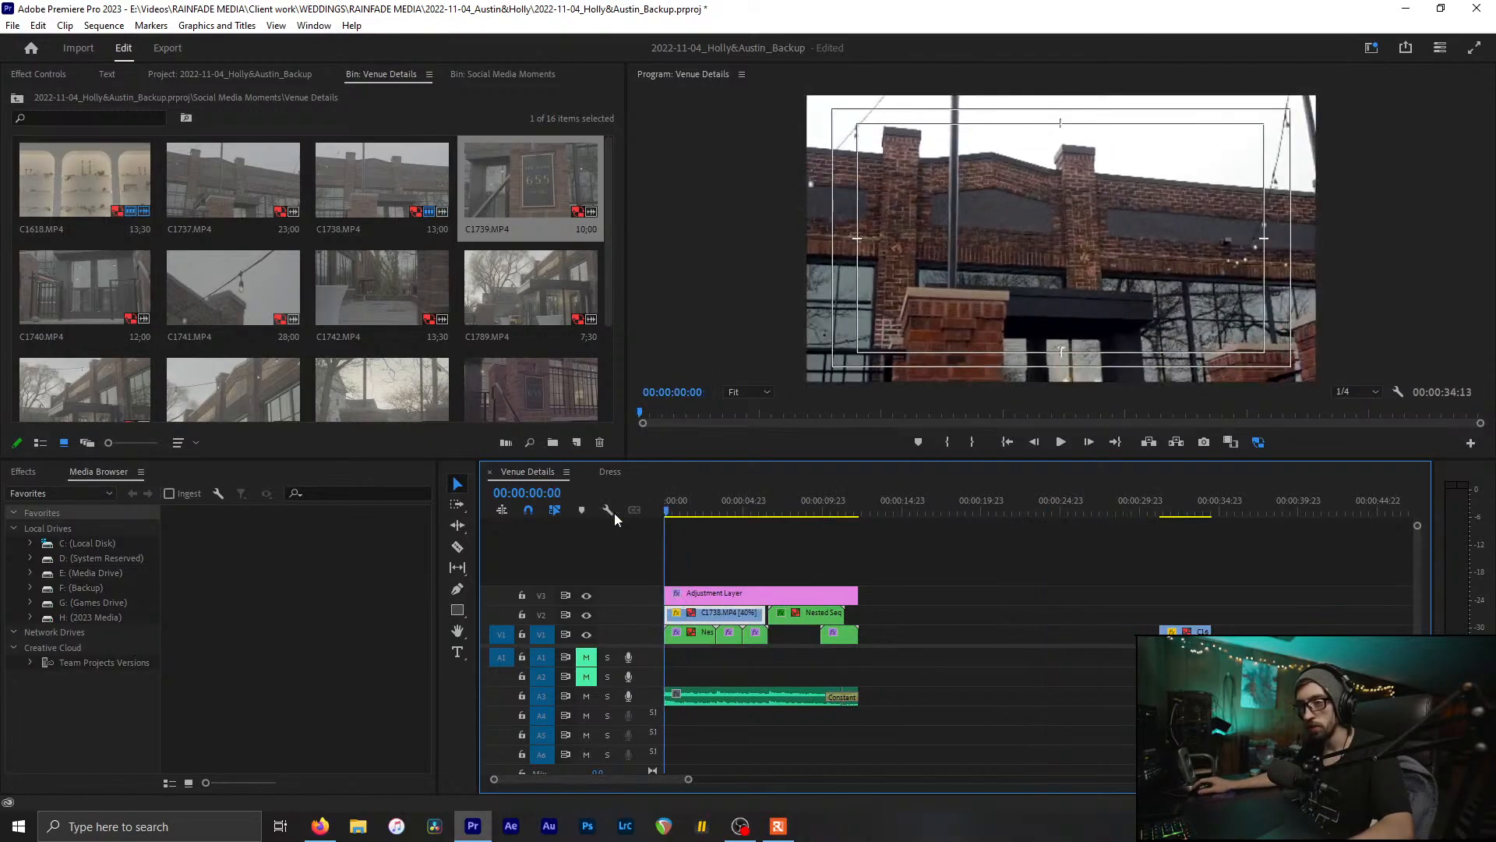
key("space")
key("=")
key("=")
key("space")
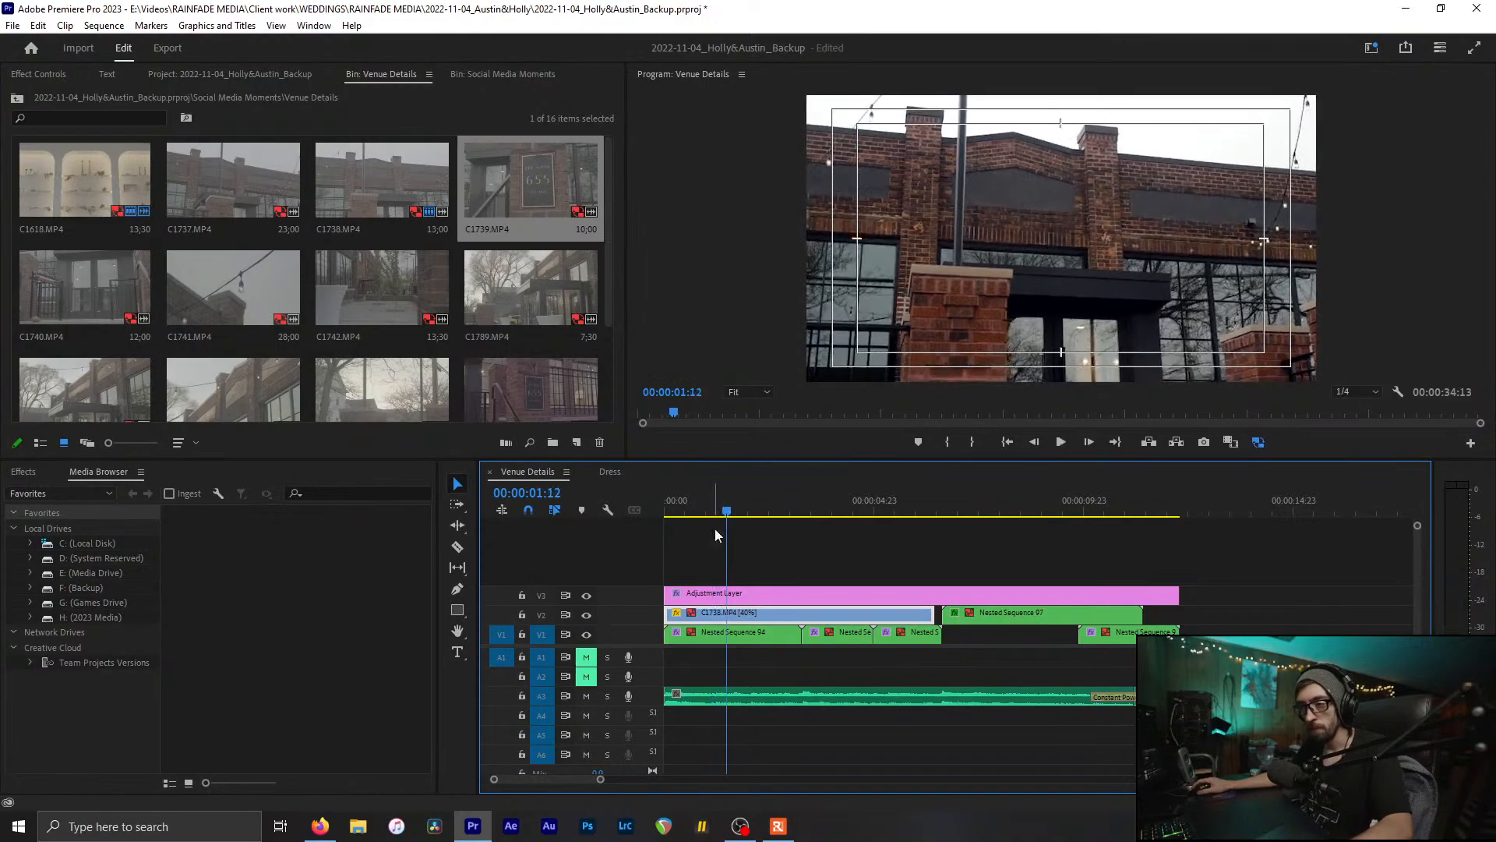
Step: Cut C1738 at 00:00:01:16, delete the rest, and drop the short clip onto V1
left_click_drag(727, 513, 734, 514)
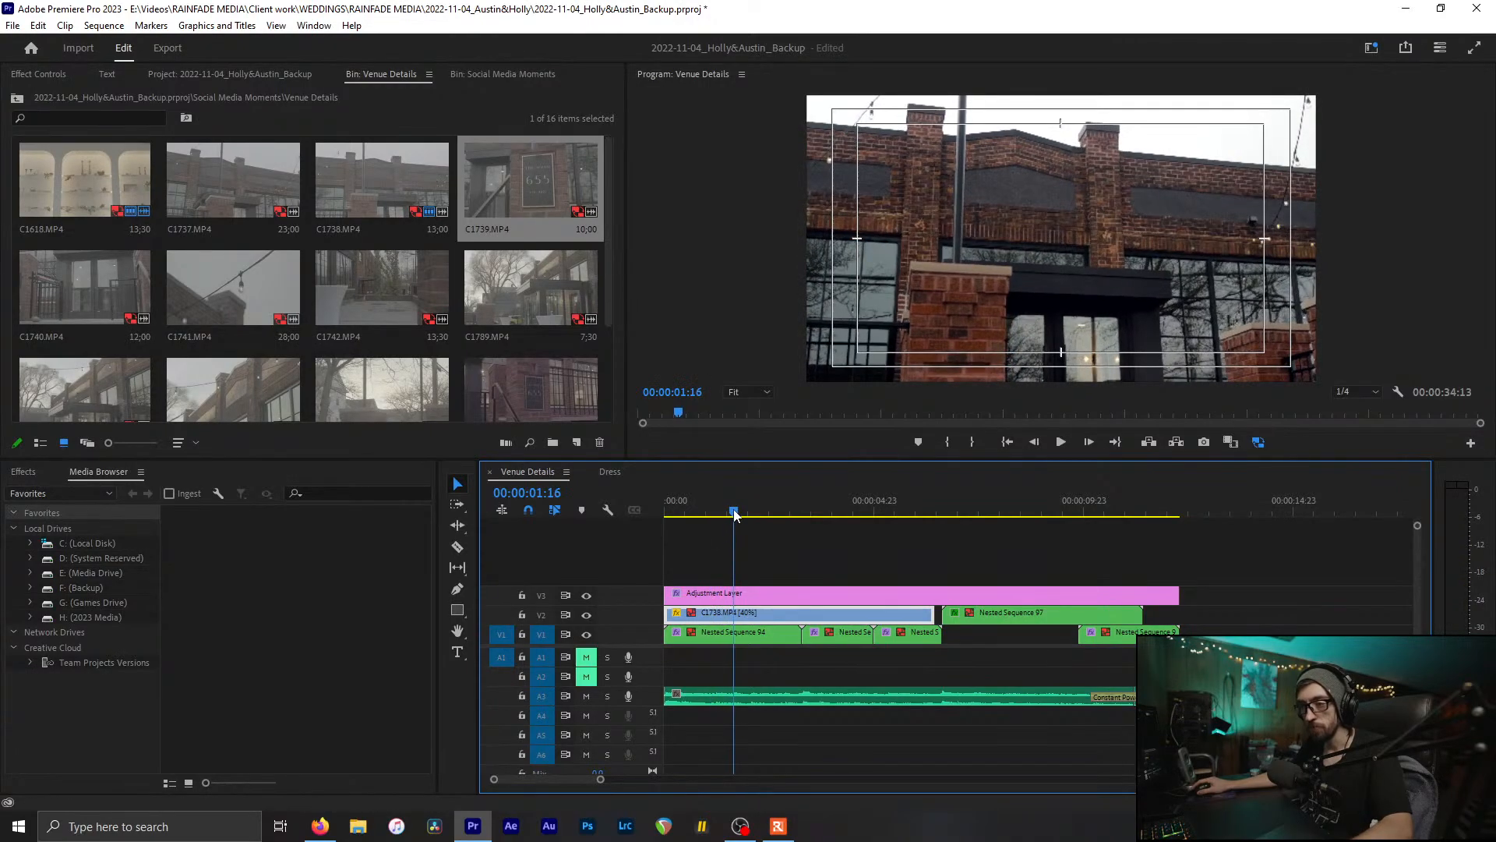
key("c")
key("v")
left_click(759, 619)
key("Delete")
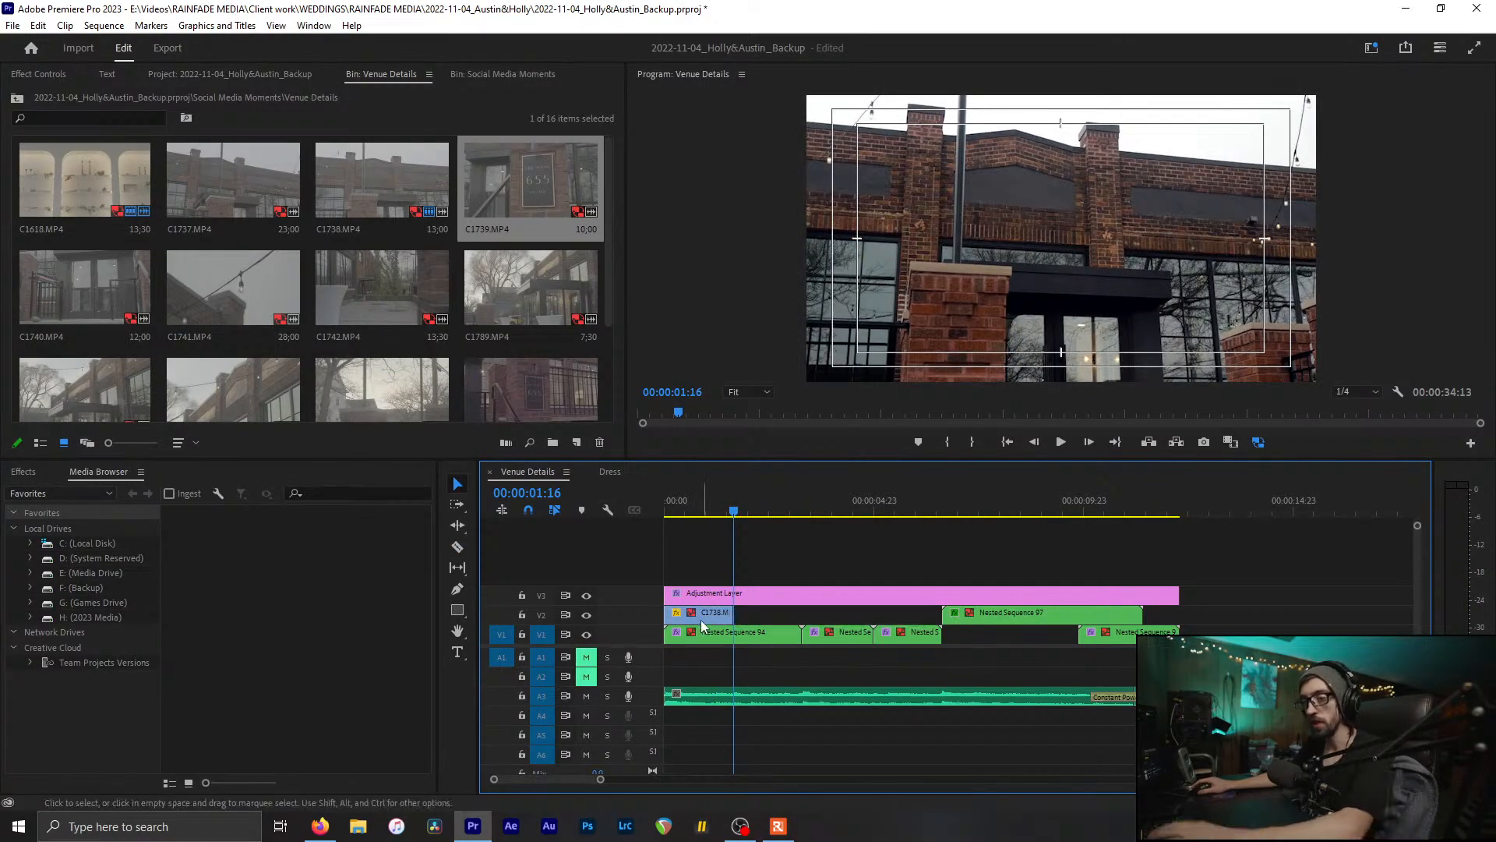
left_click_drag(699, 619, 700, 636)
Step: Review the opening cut and delete the first nested clip on V1
left_click_drag(738, 492, 765, 535)
left_click(764, 639)
key("Delete")
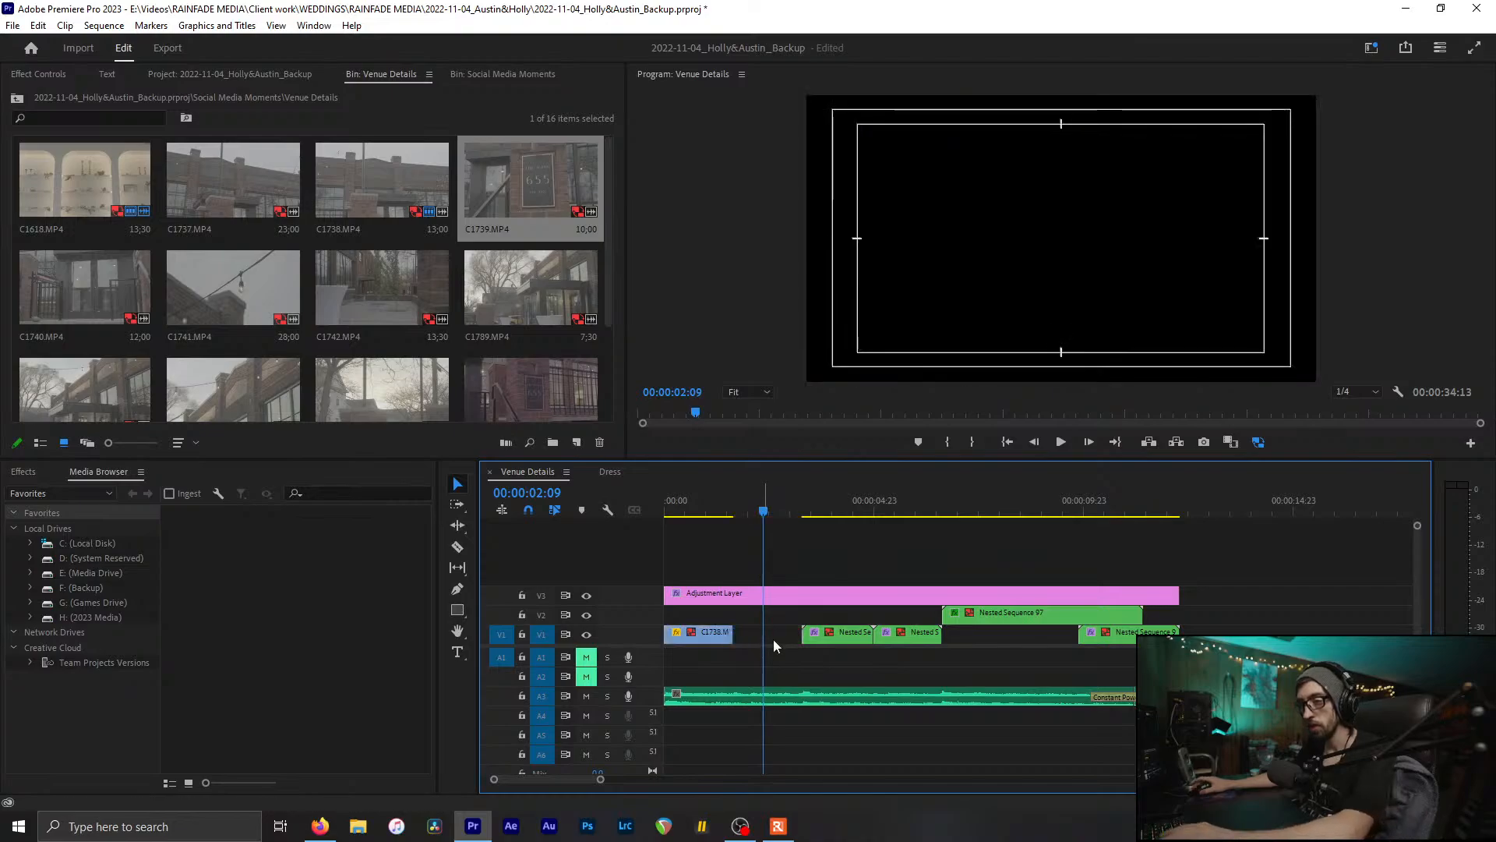
key("minus")
key("minus")
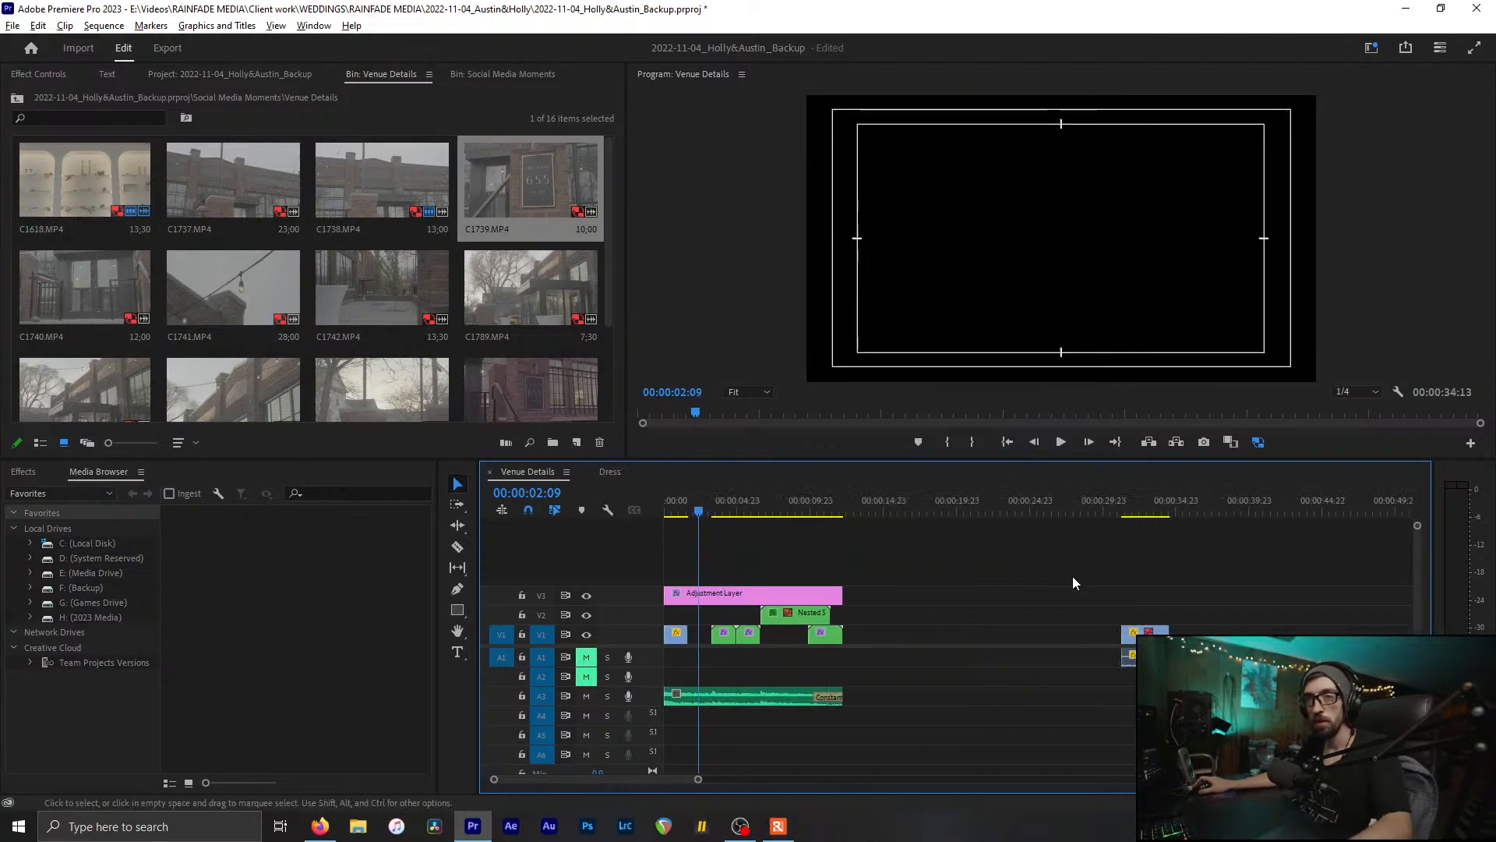
Step: Trim C1618 at 00:00:03:07 at the sequence start and place it on V1 after C1738
left_click_drag(1145, 633, 713, 615)
key("equal")
key("equal")
key("equal")
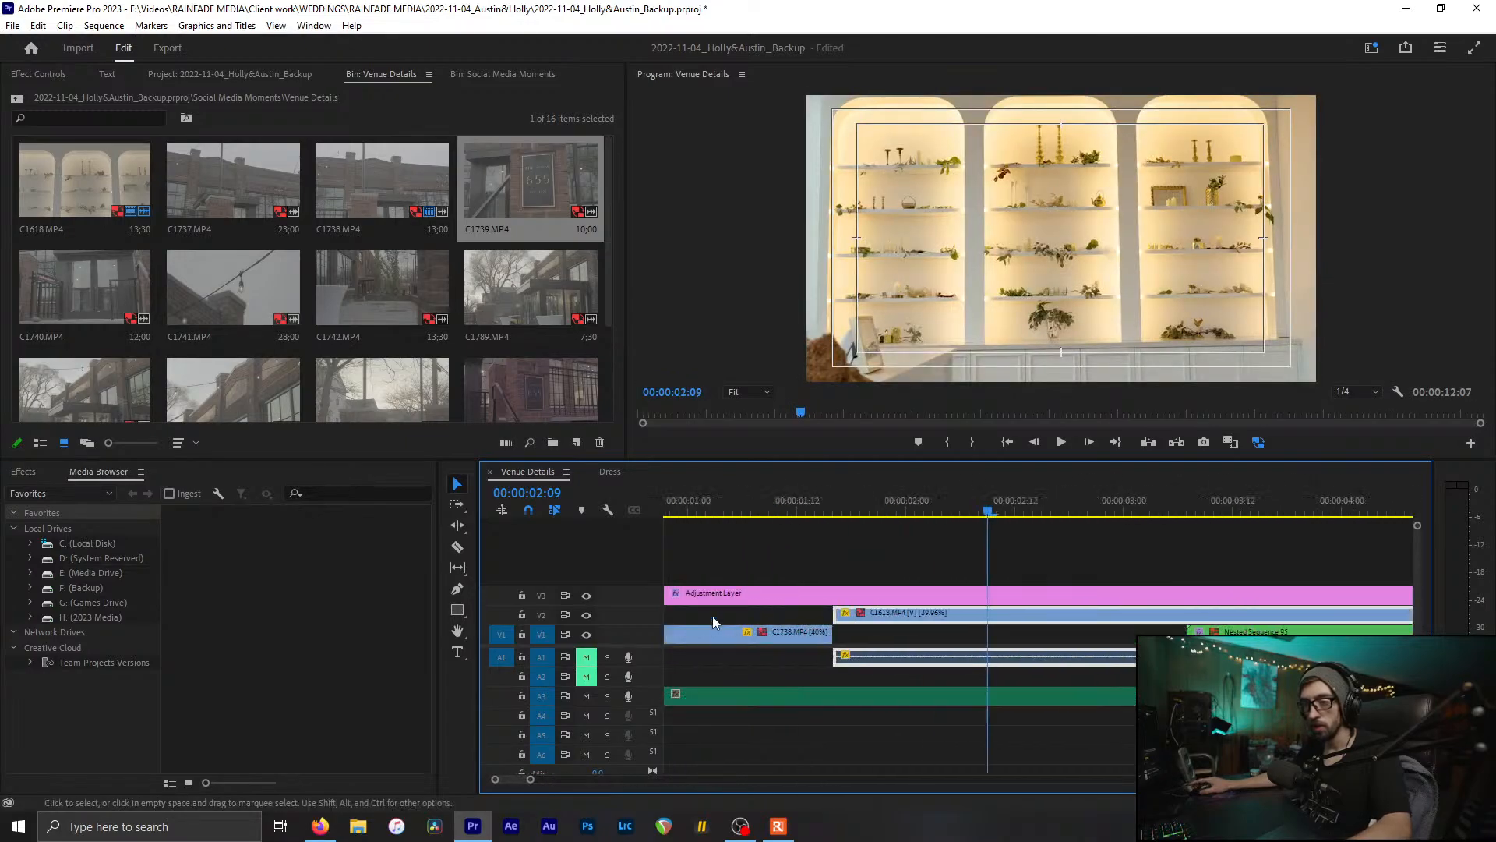
left_click(1187, 617)
key("v")
left_click(1221, 614)
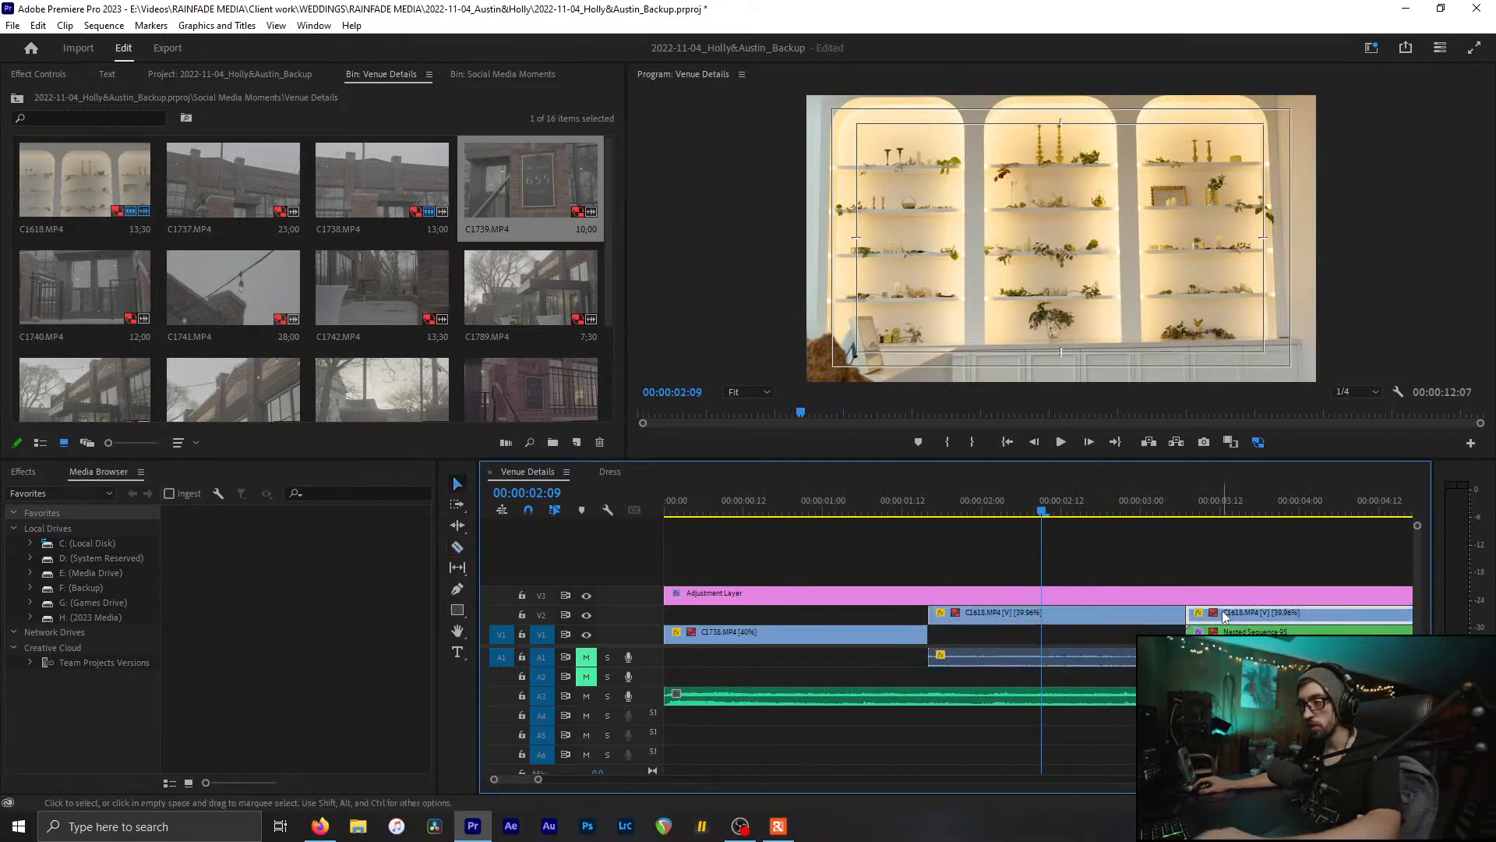
key("Delete")
left_click_drag(987, 615, 979, 645)
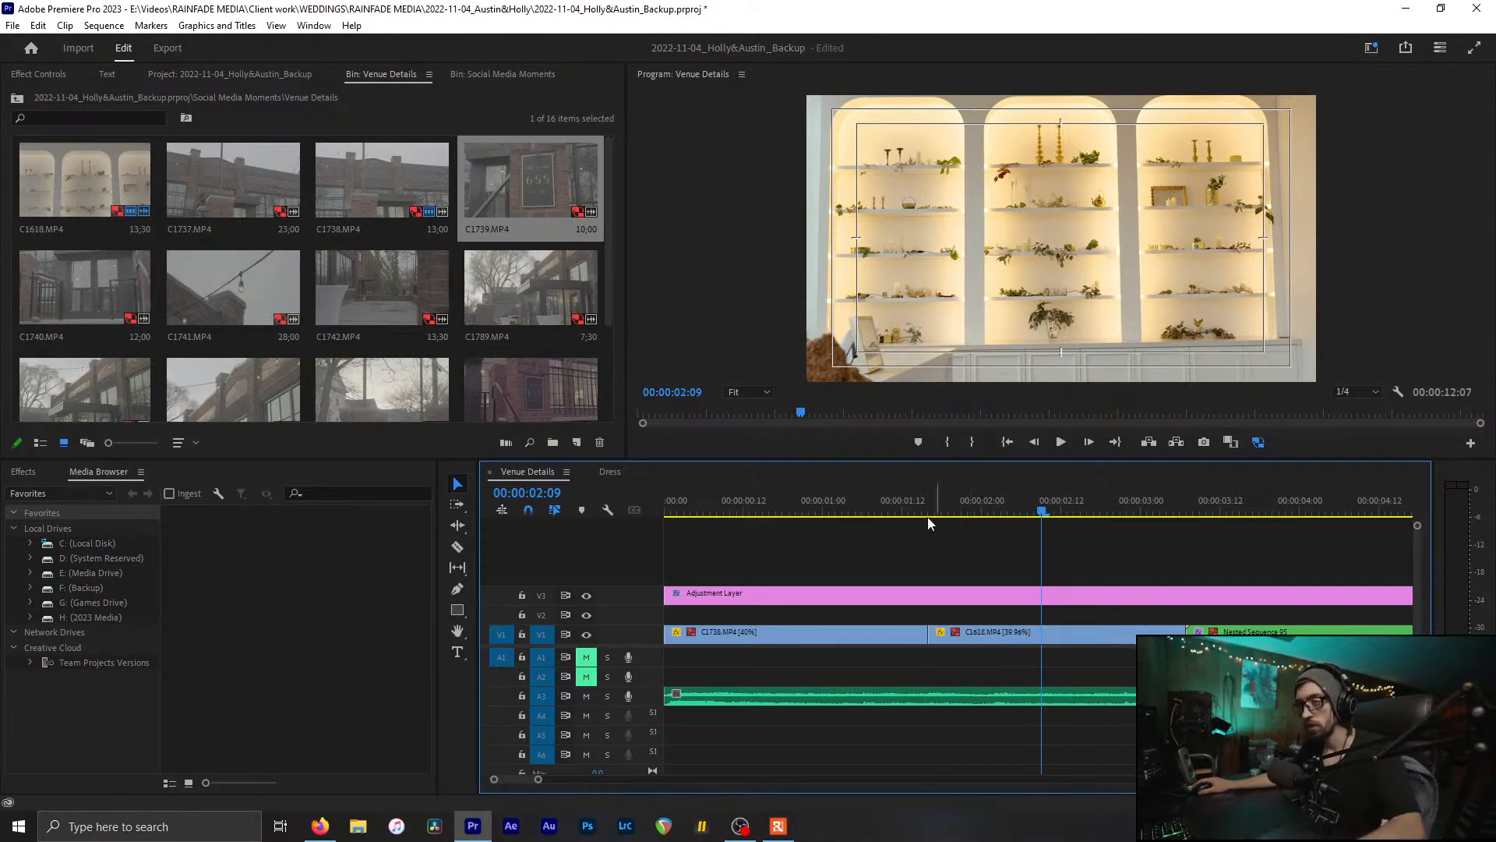
Step: Scrub through the opening shots, zoom out, and select the long A3 audio clip
left_click_drag(677, 514, 1199, 578)
key("minus")
scroll(1143, 614, "down", 1)
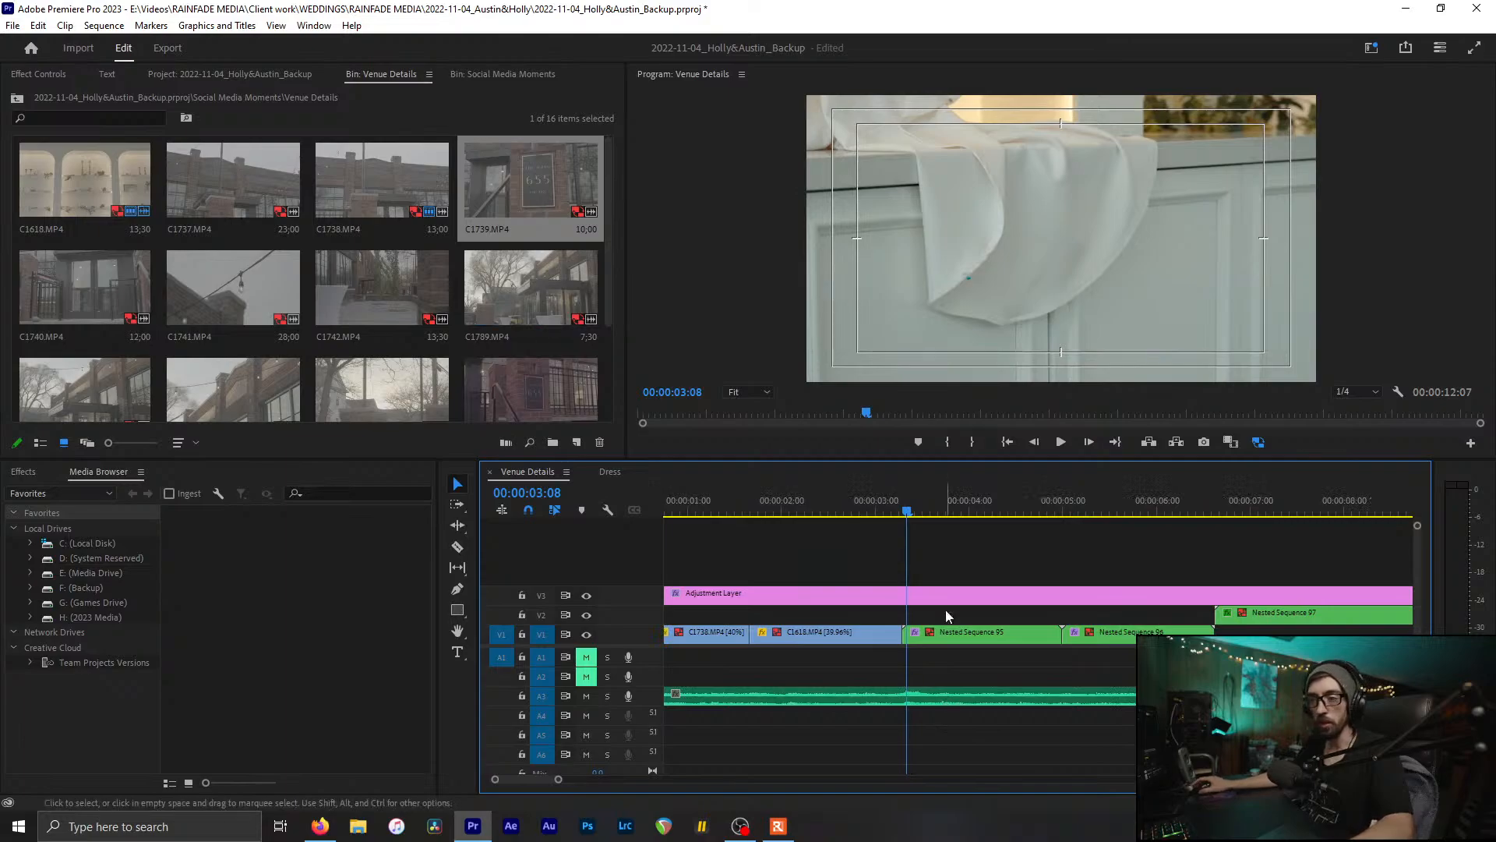
left_click_drag(904, 502, 852, 505)
key("minus")
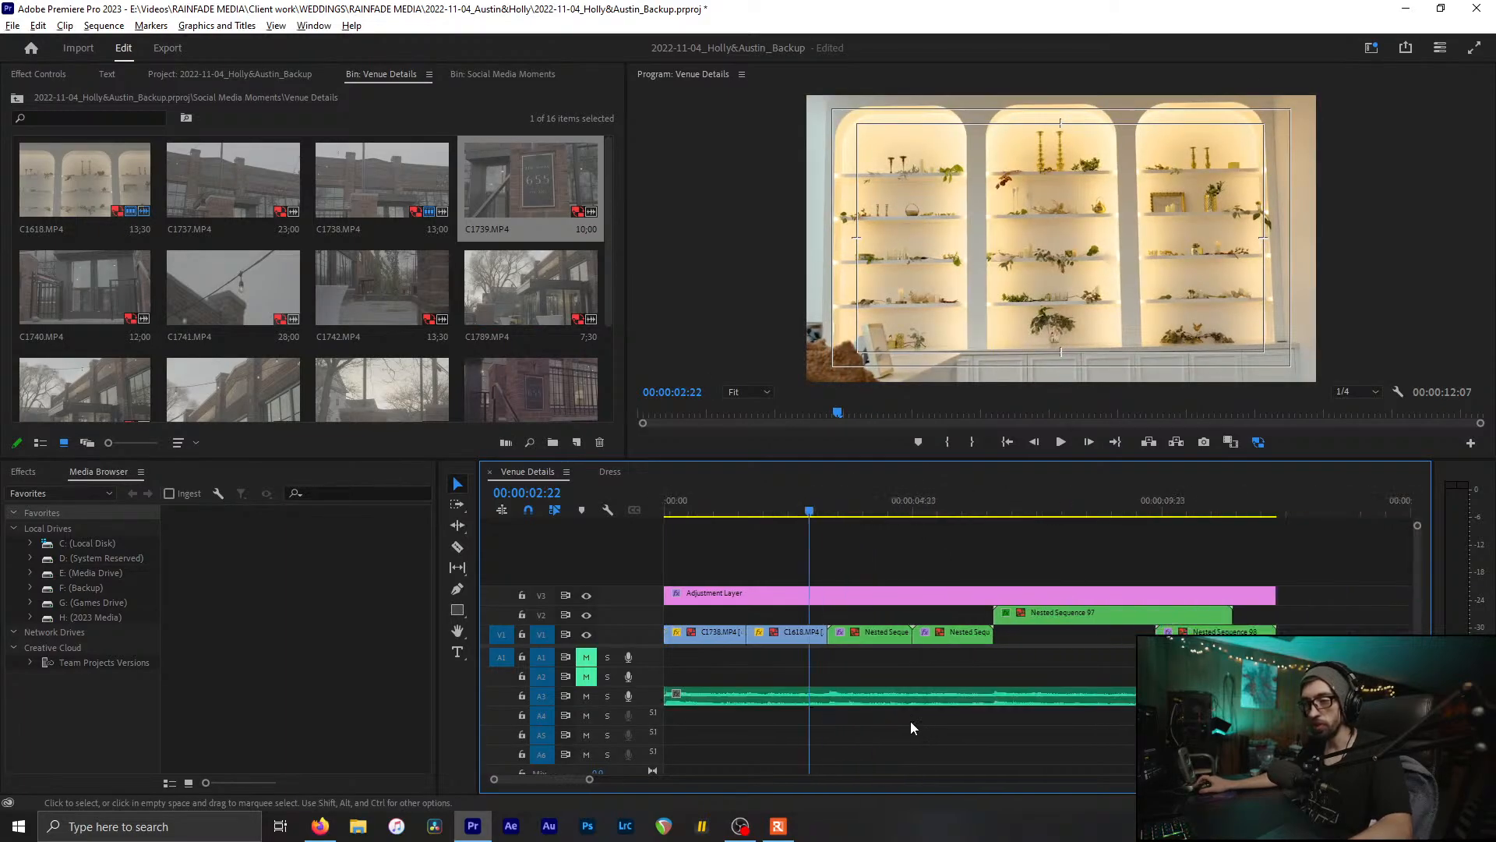
left_click(827, 698)
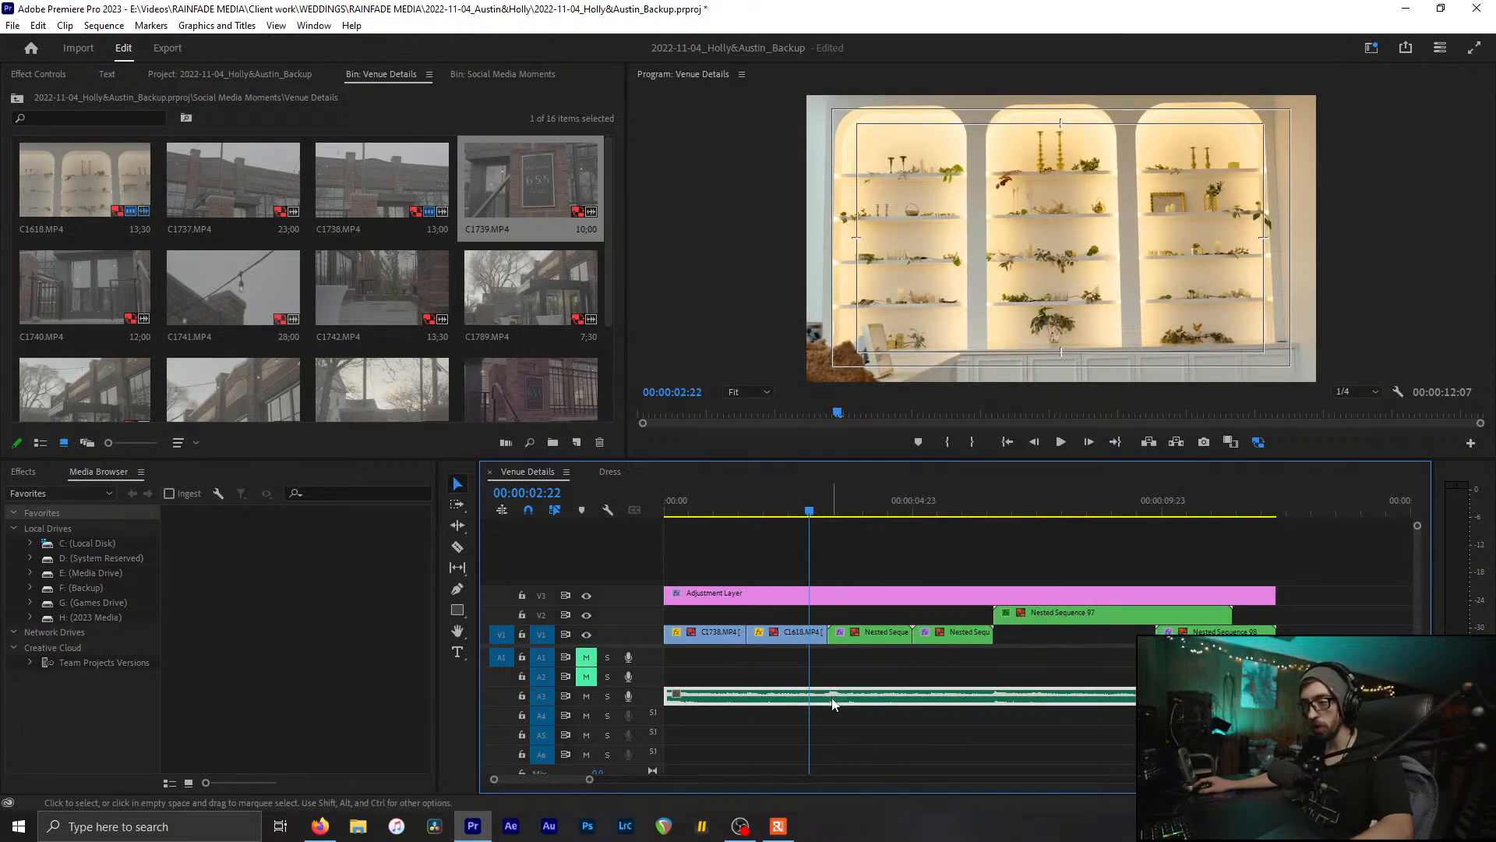
left_click(837, 663)
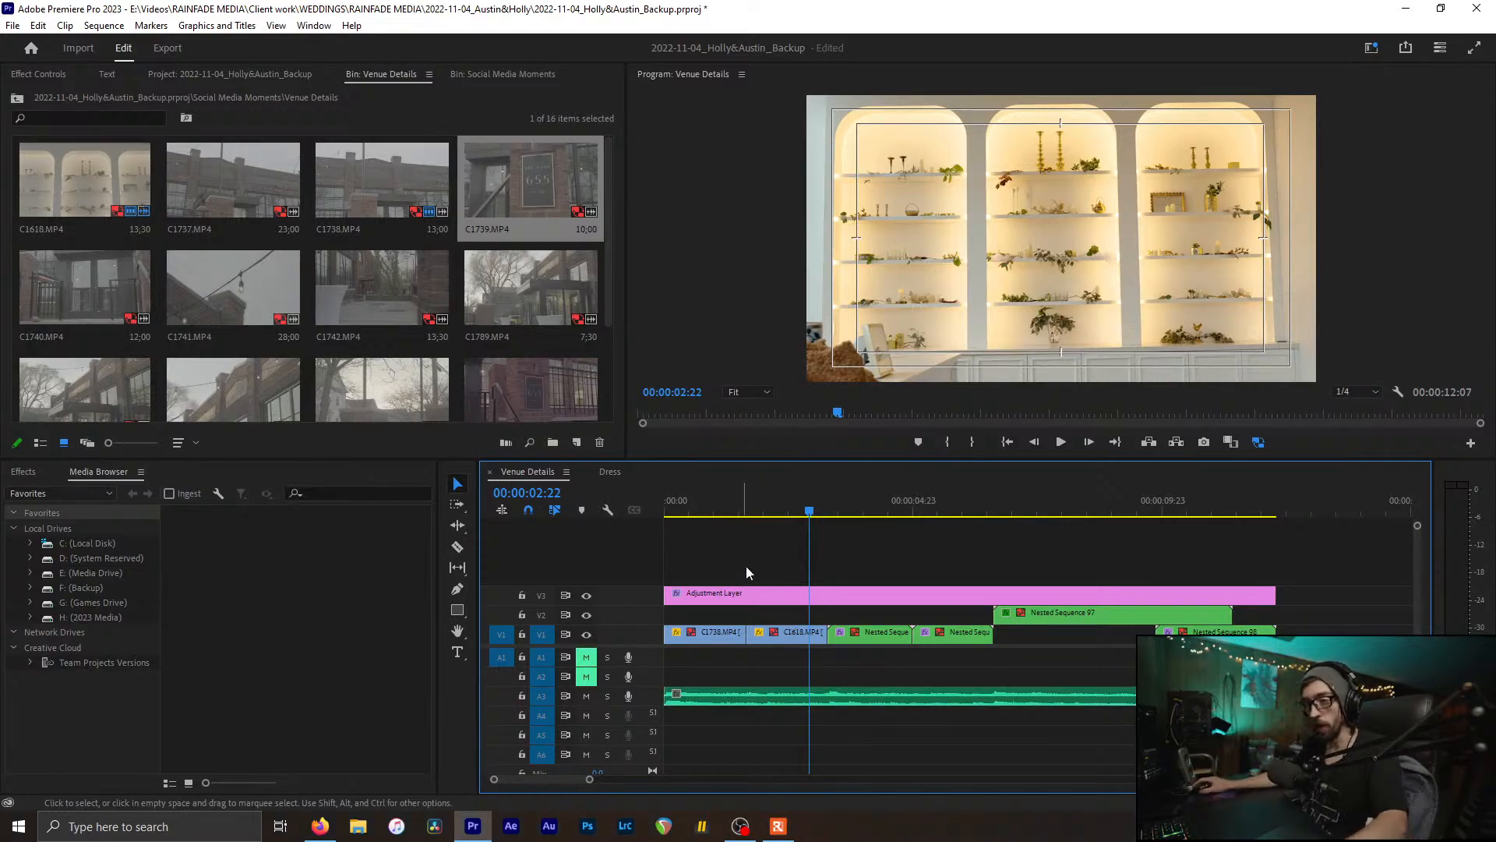
left_click(828, 701)
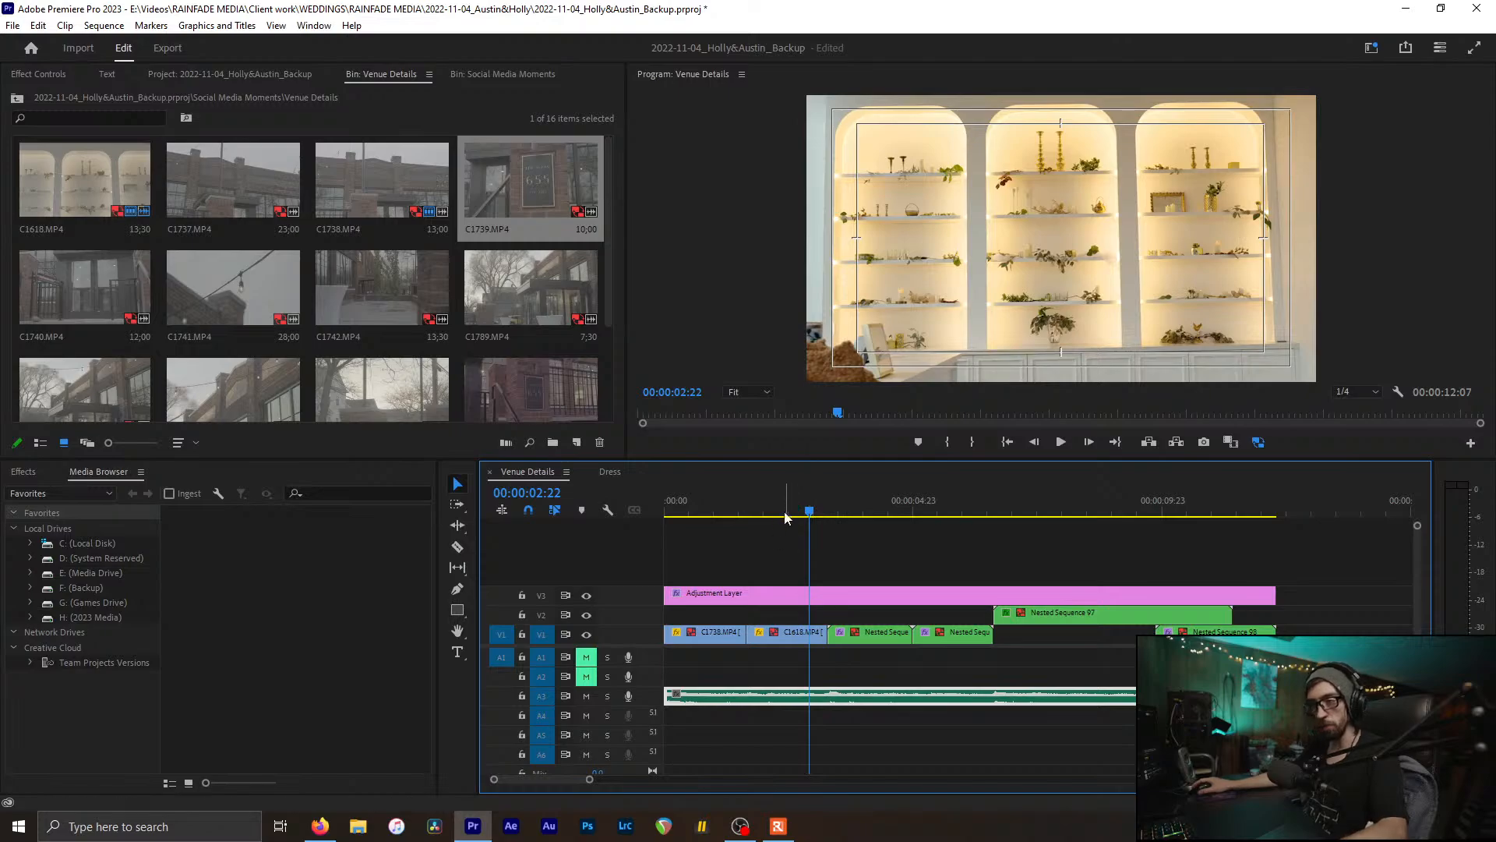
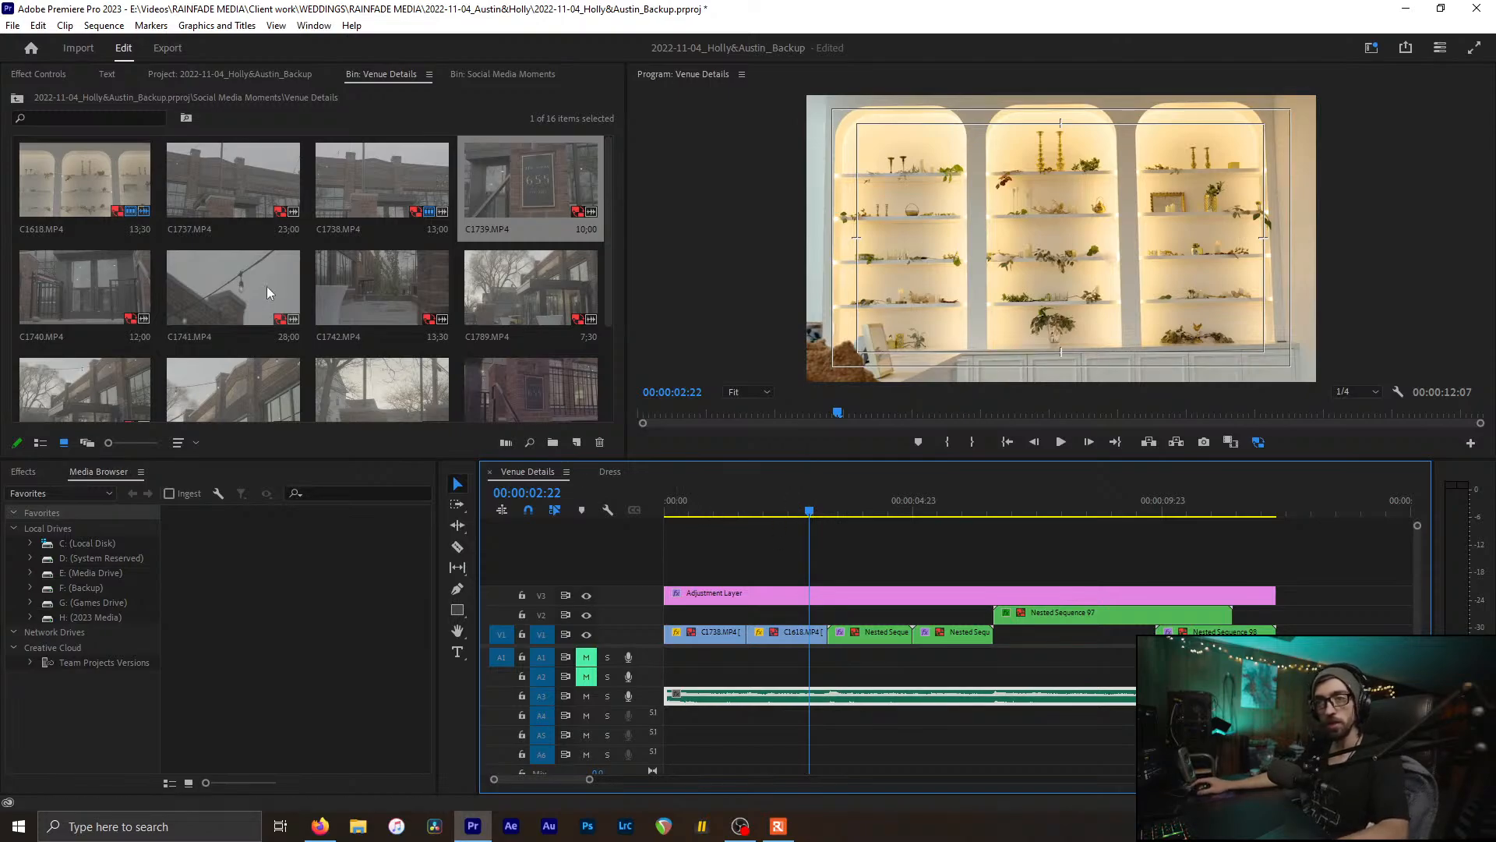
Step: Delete the nested clip following C1618 on V1 and preview C1739 in the bin
left_click(827, 511)
left_click(874, 631)
key("Delete")
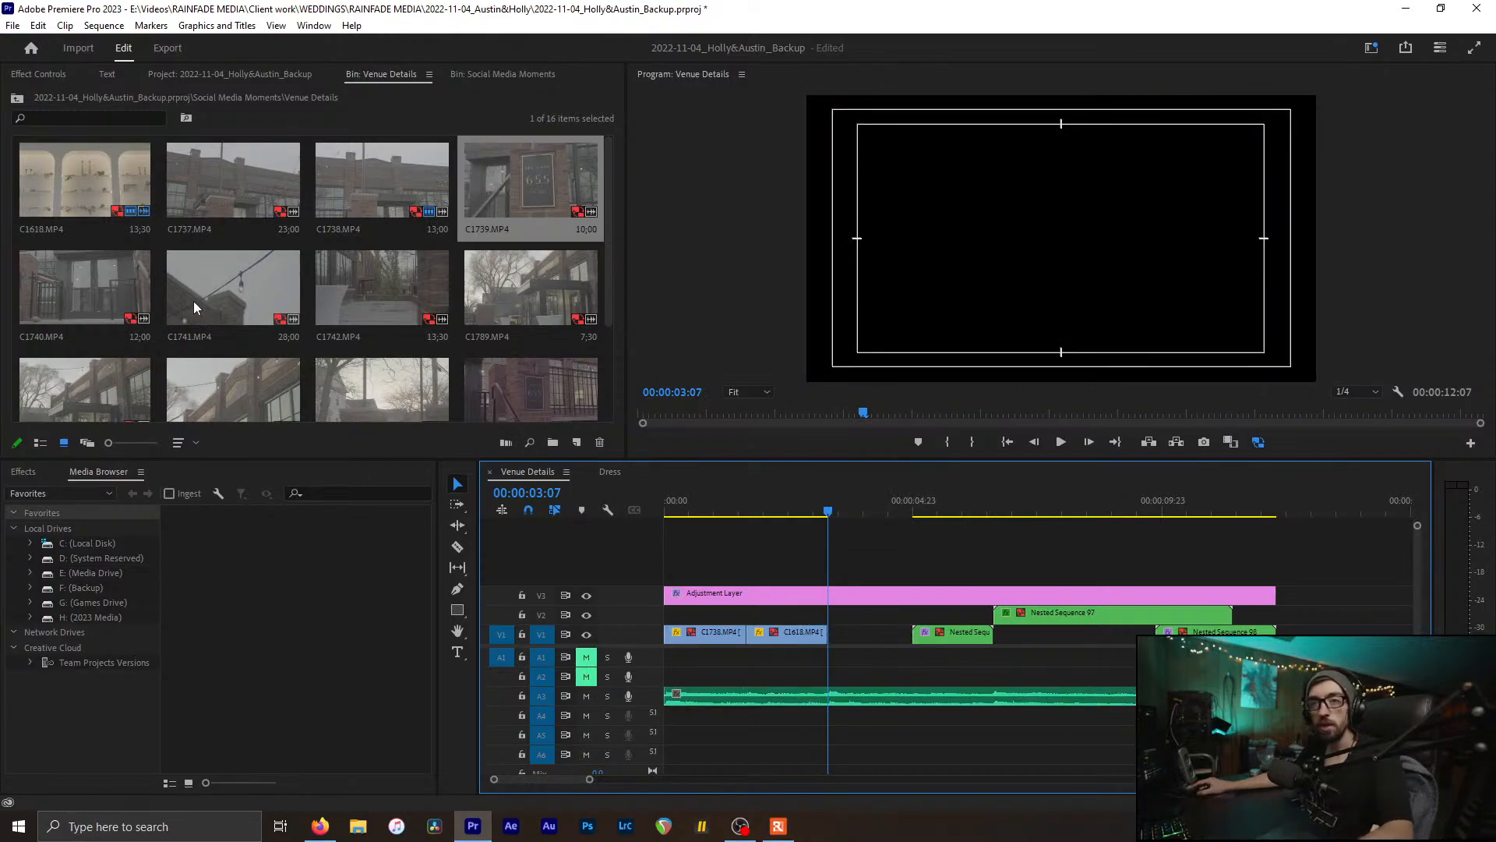
left_click(96, 279)
left_click(512, 165)
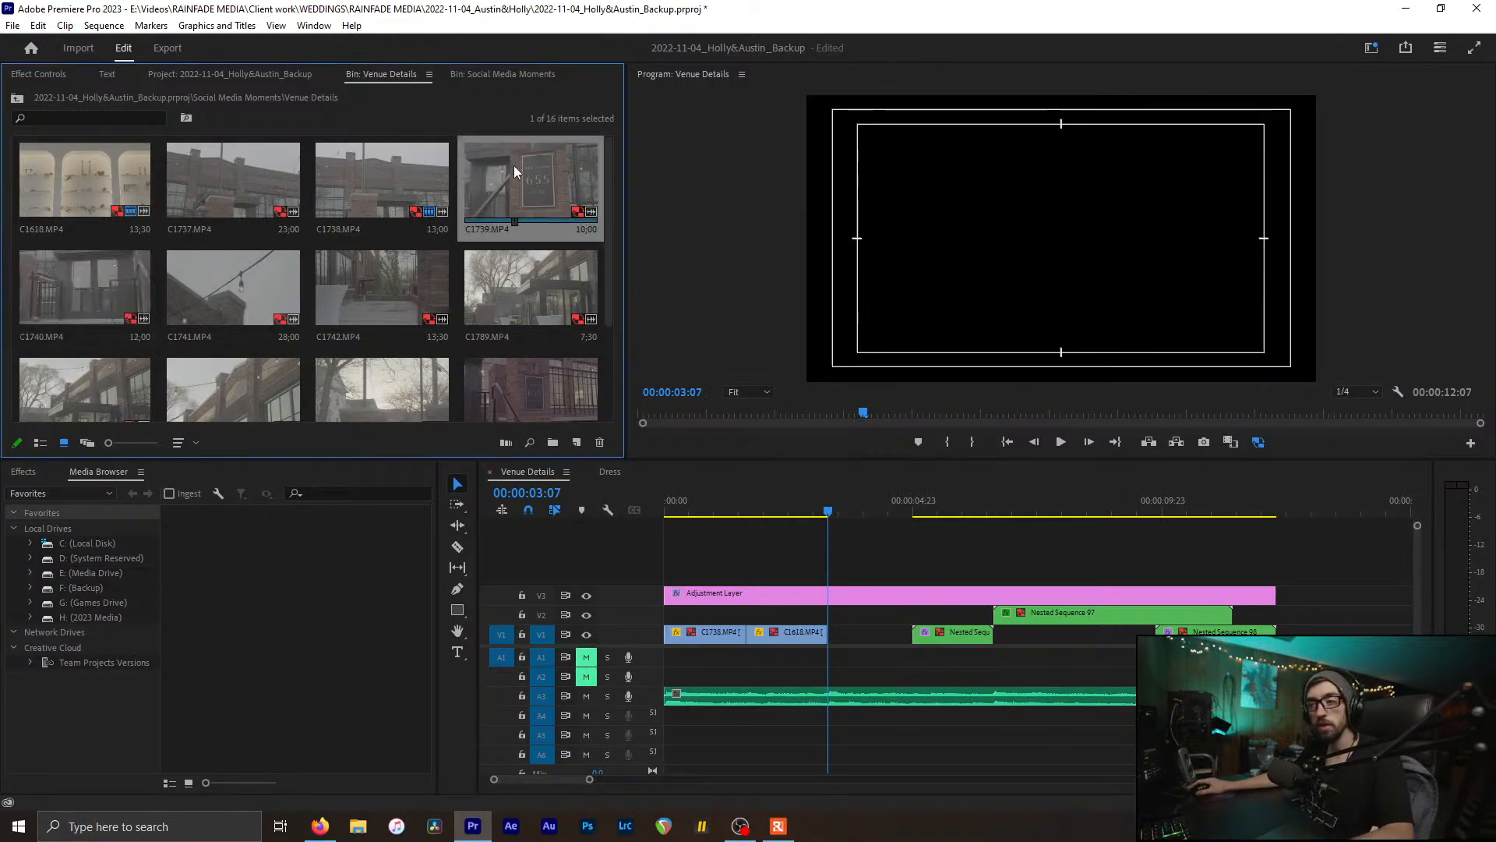
Step: Slide C1618 later so it starts exactly at 00:00:03:07
mouse_move(759, 505)
left_mouse_down()
mouse_move(770, 498)
mouse_move(748, 512)
left_mouse_up()
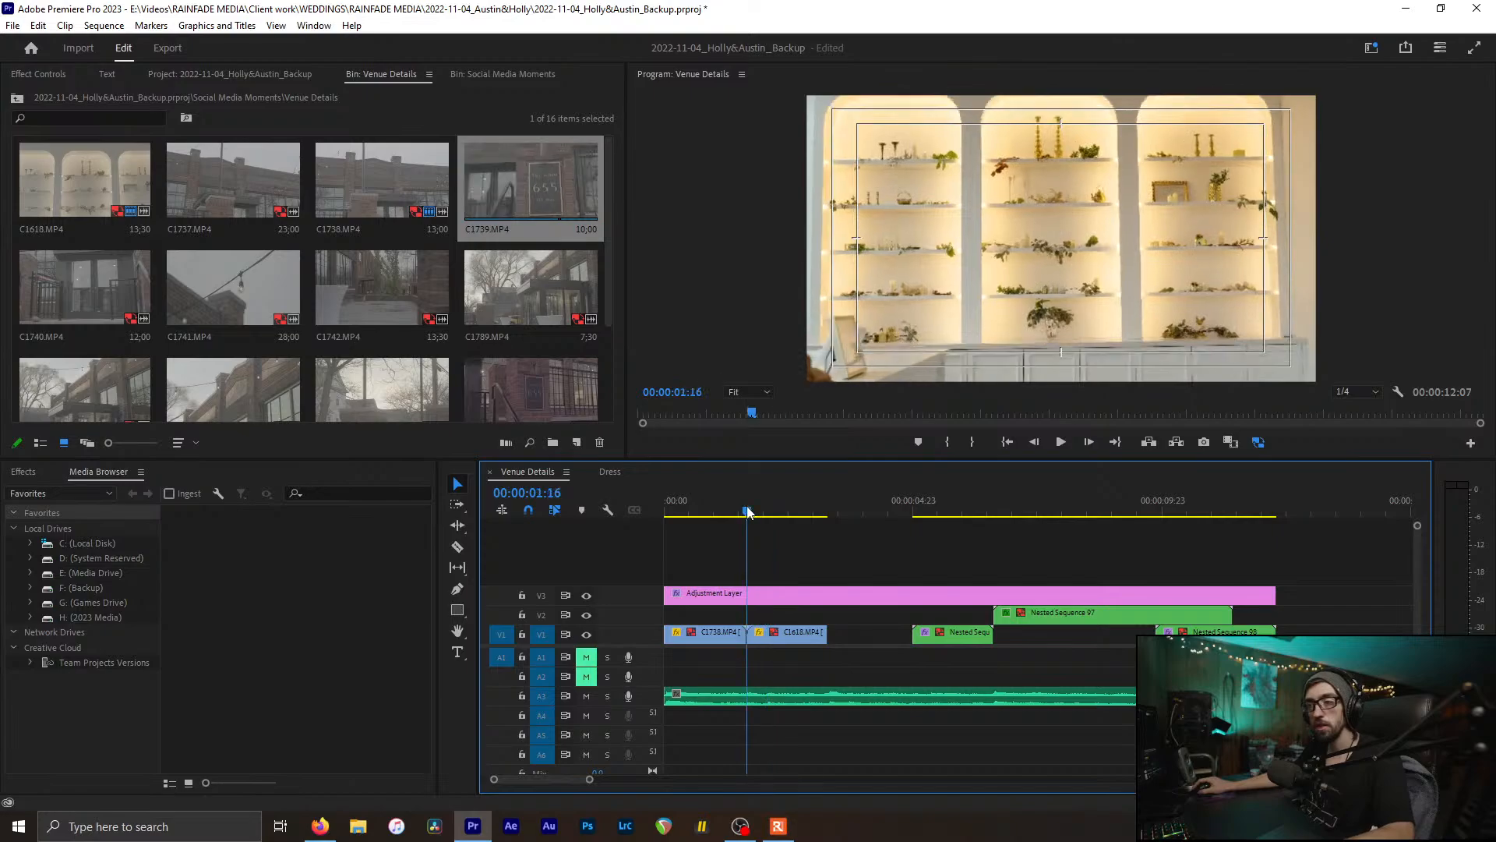
left_click_drag(790, 636, 876, 643)
left_click(832, 514)
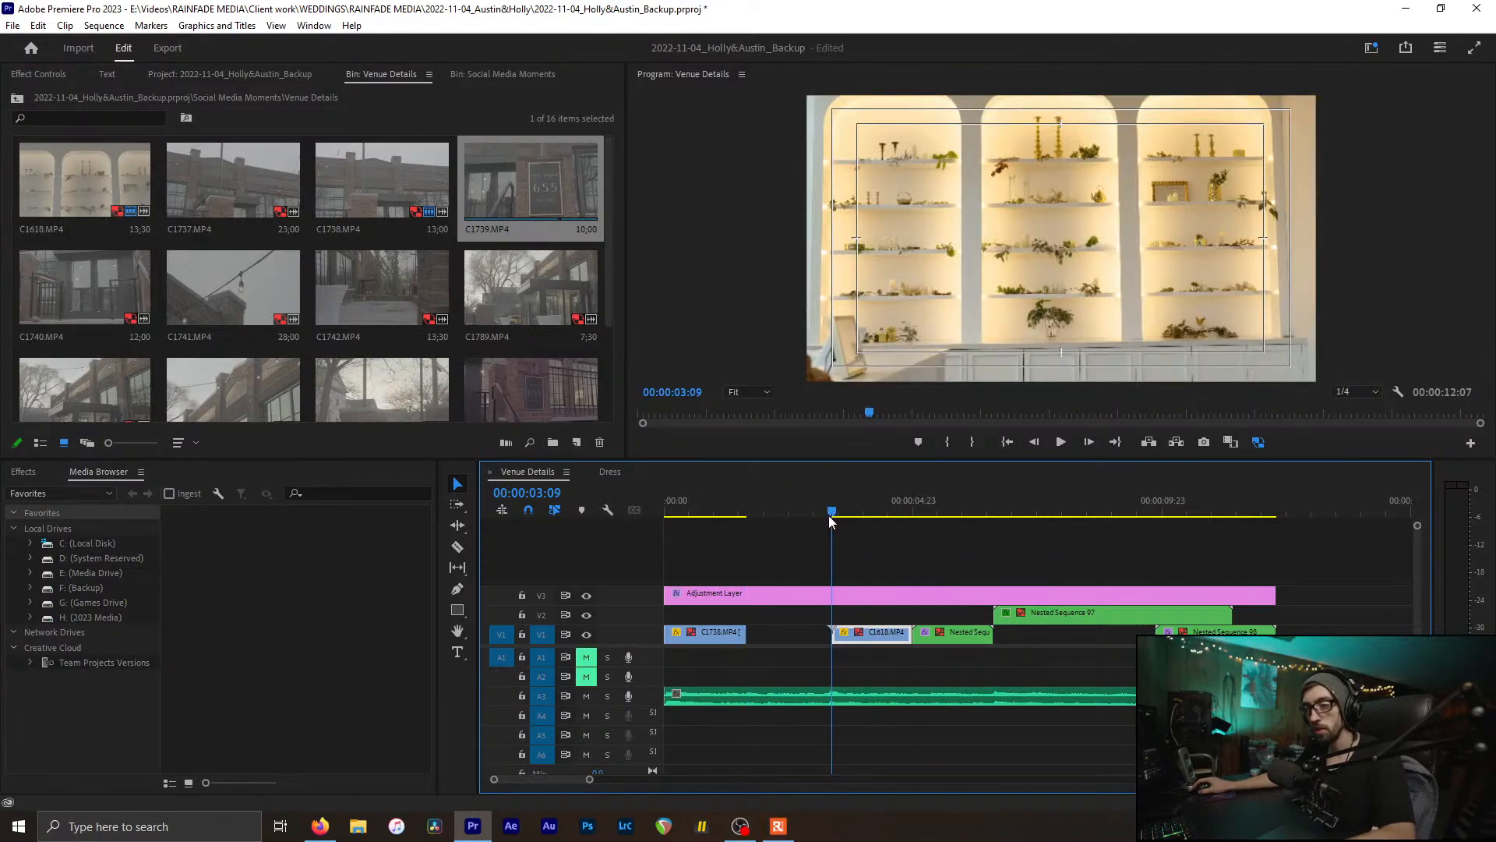
left_click(829, 516)
key("=")
key("Left")
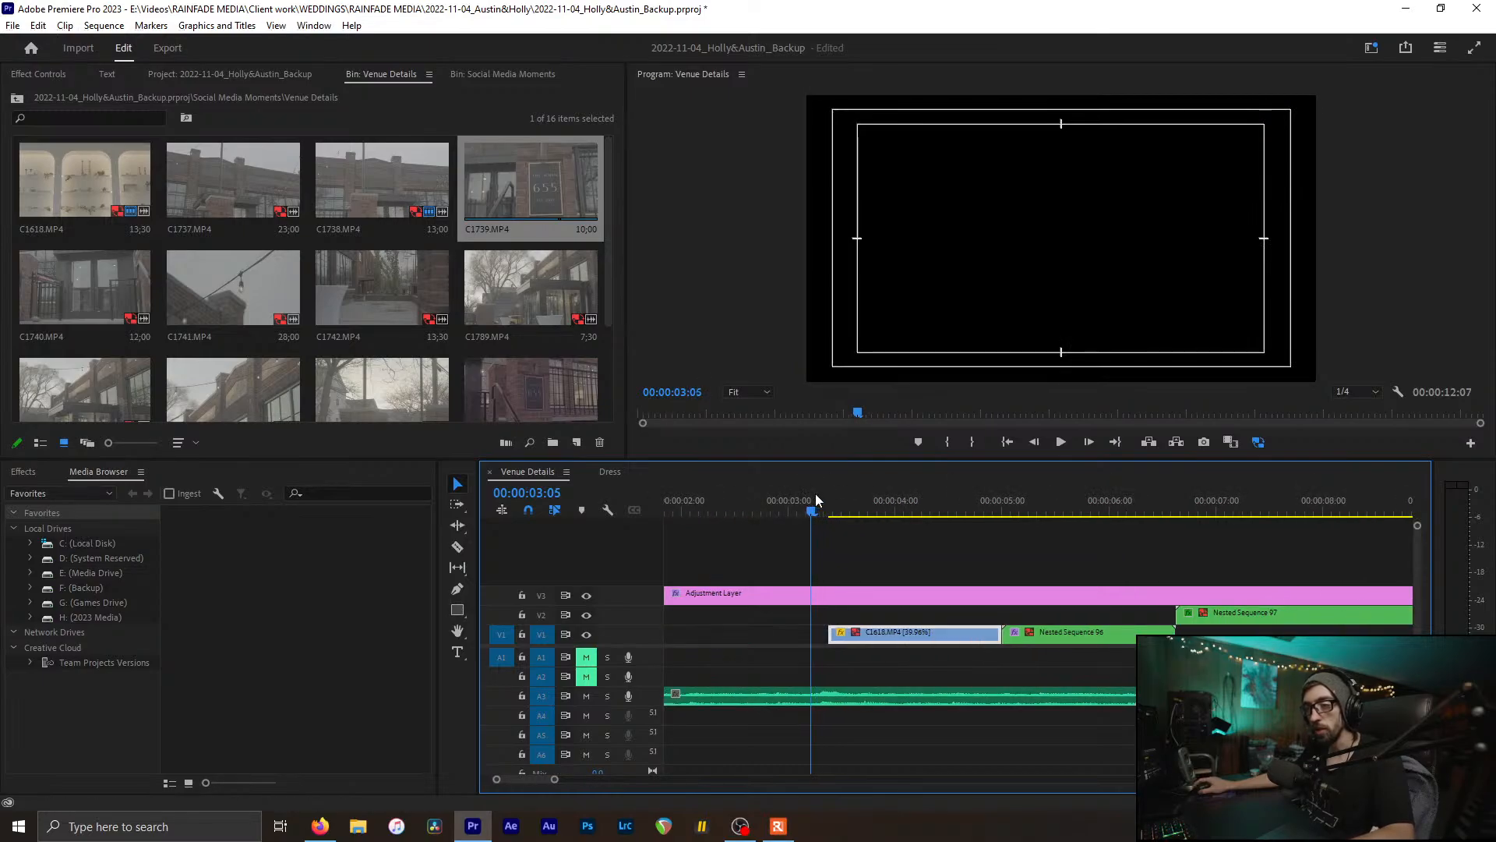
left_click_drag(871, 635, 862, 635)
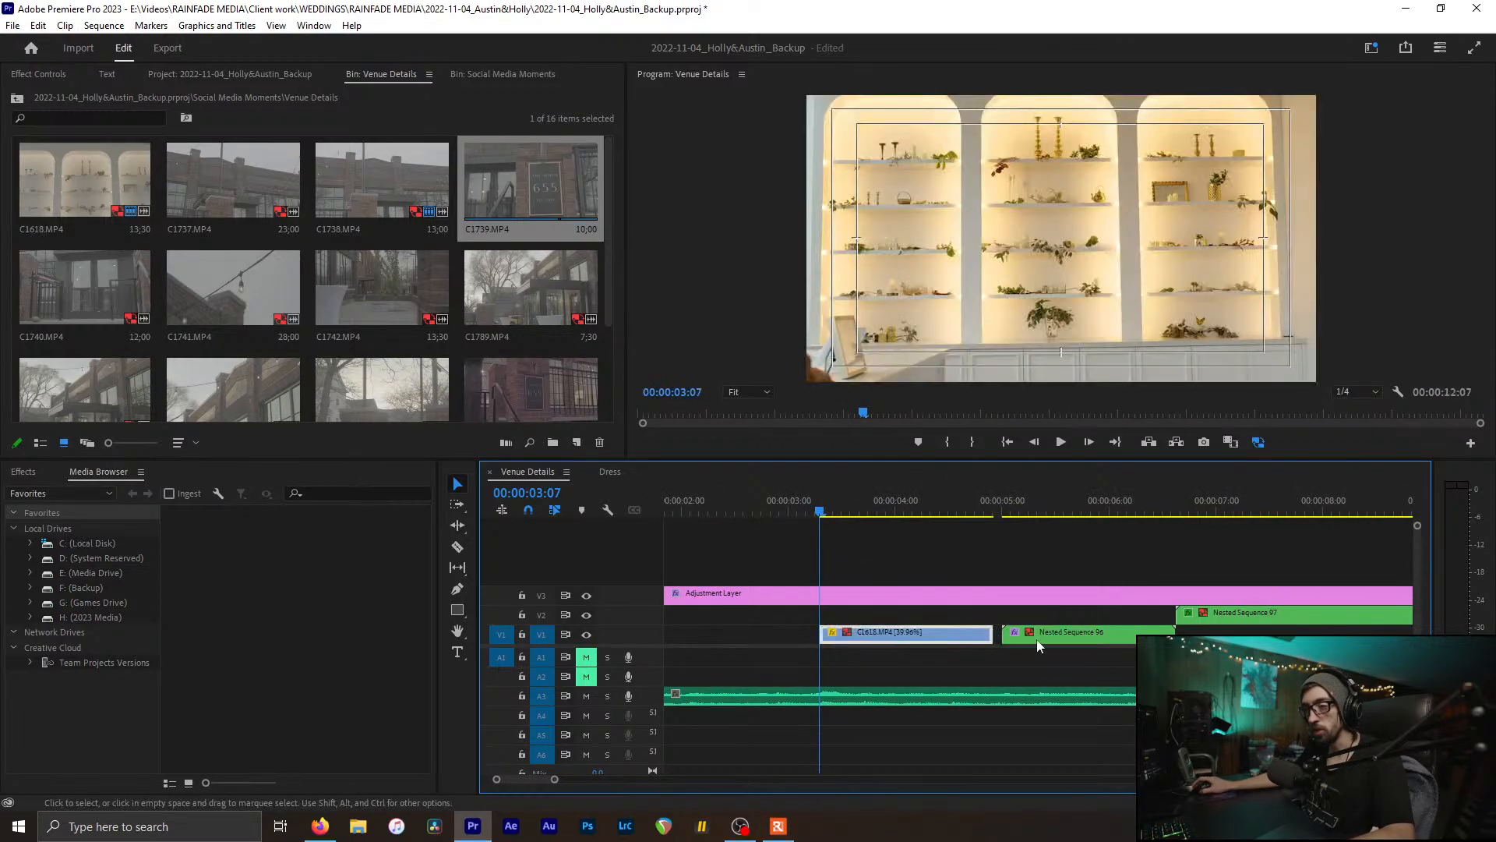
Step: Review the shelves clip from the sequence start and select C1742 in the bin
left_click_drag(1025, 638, 1025, 639)
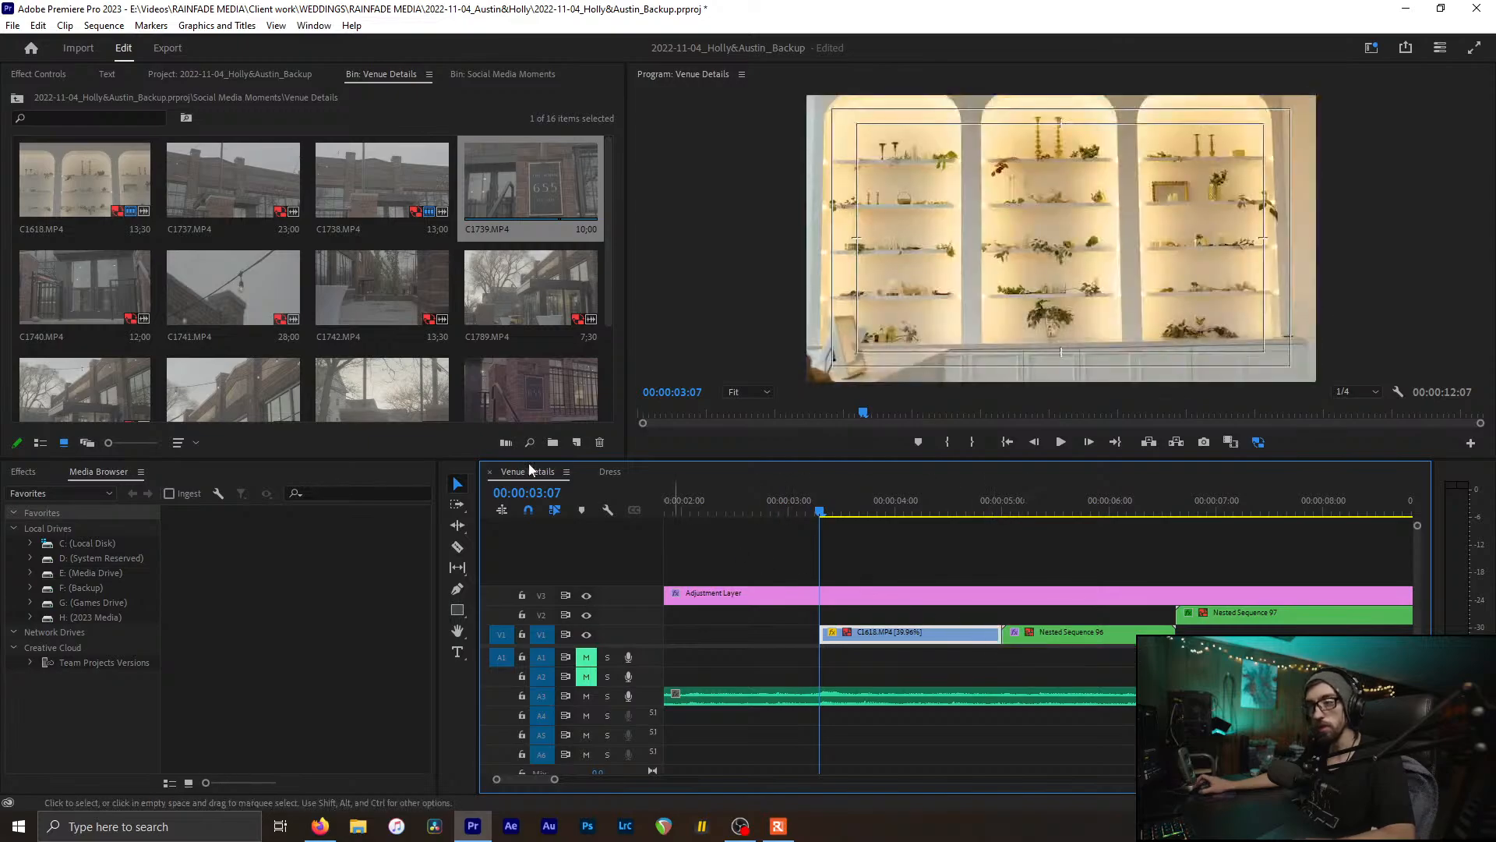
scroll(859, 568, "up", 3)
left_click(668, 508)
left_click_drag(669, 508, 735, 510)
scroll(382, 321, "down", 1)
left_click_drag(1063, 508, 699, 531)
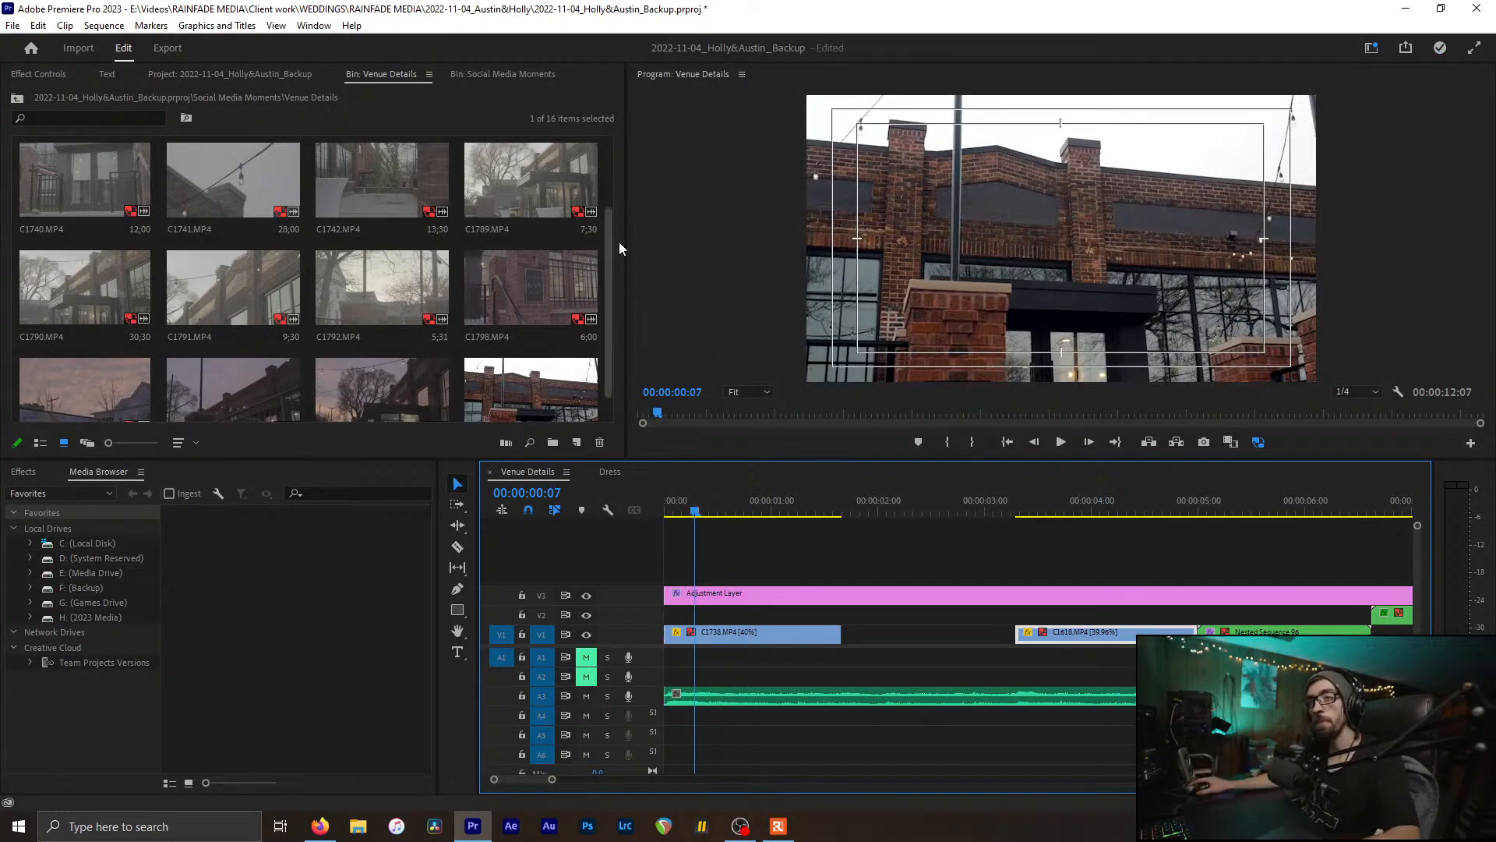
left_click(354, 189)
Step: Check C1742.MP4's file properties, then bring up the clip's options again
scroll(265, 191, "up", 1)
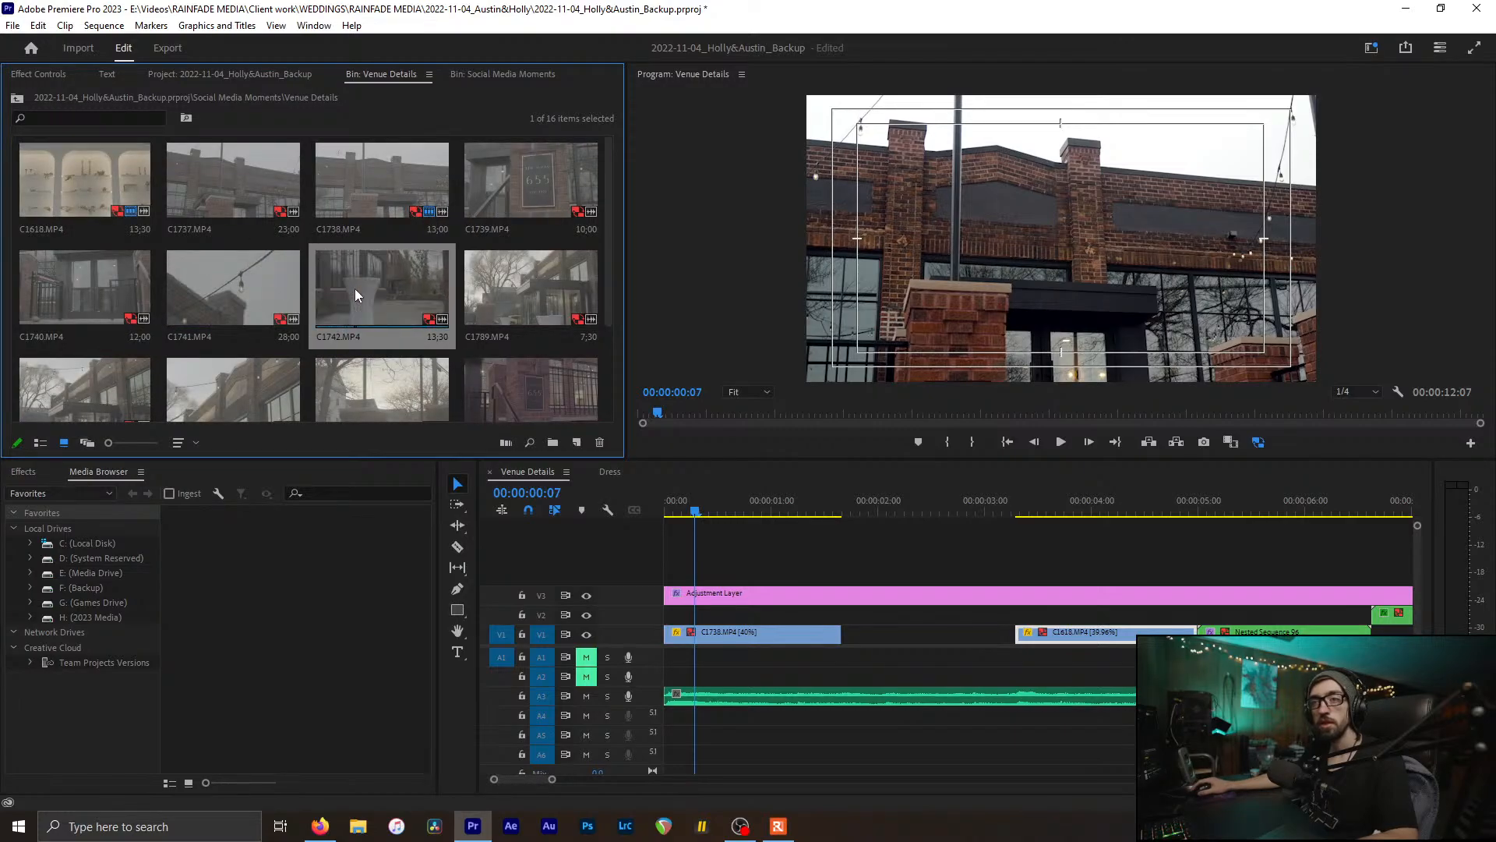
right_click(401, 298)
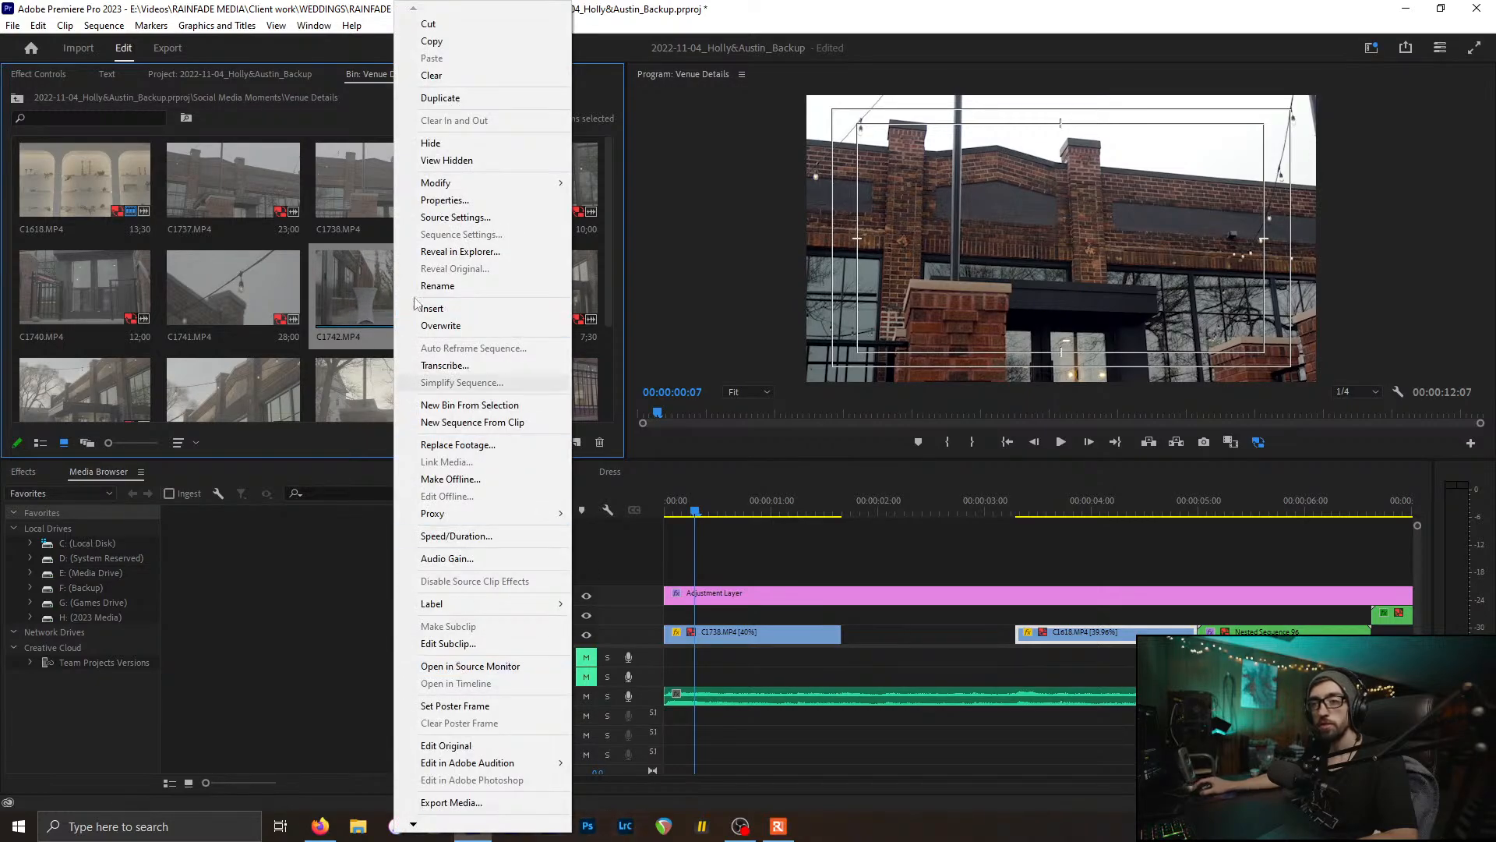
left_click(444, 200)
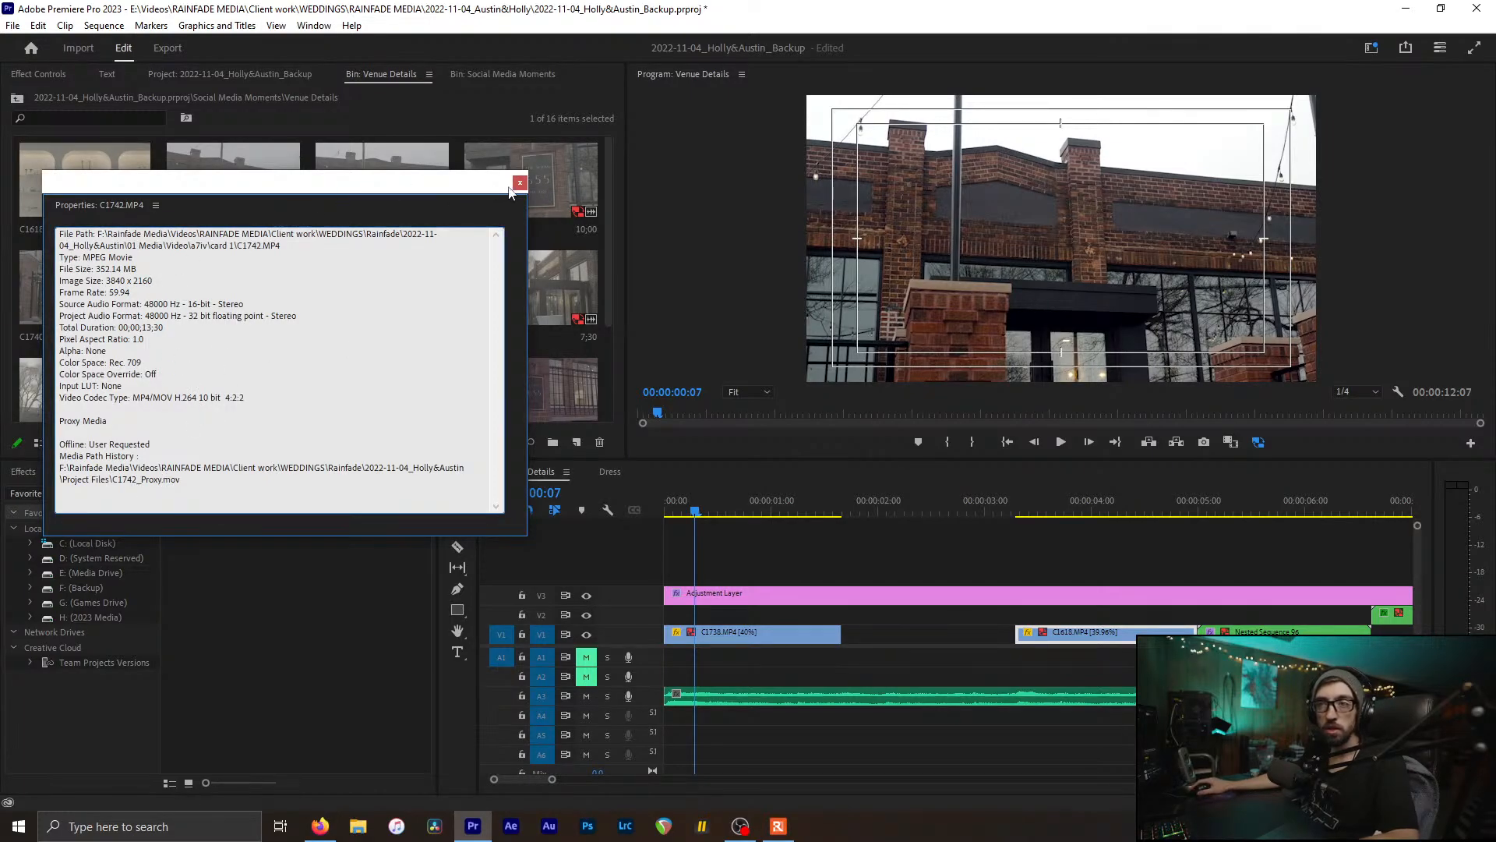
left_click(520, 182)
right_click(394, 296)
Step: Reveal C1742 and another bin clip in the card 1 folder, then reselect C1742
left_click(672, 561)
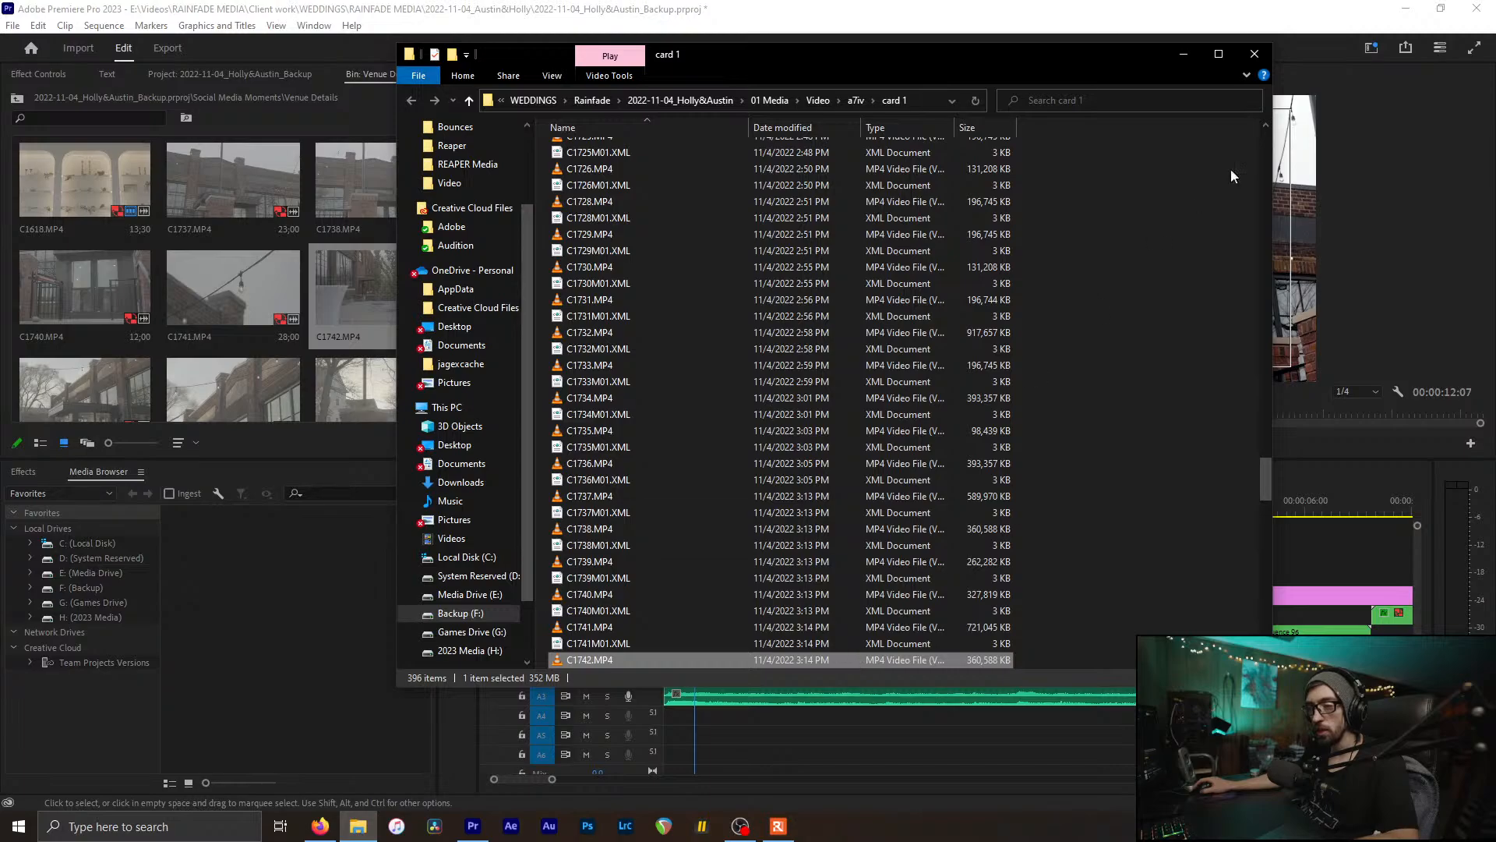
left_click(1254, 54)
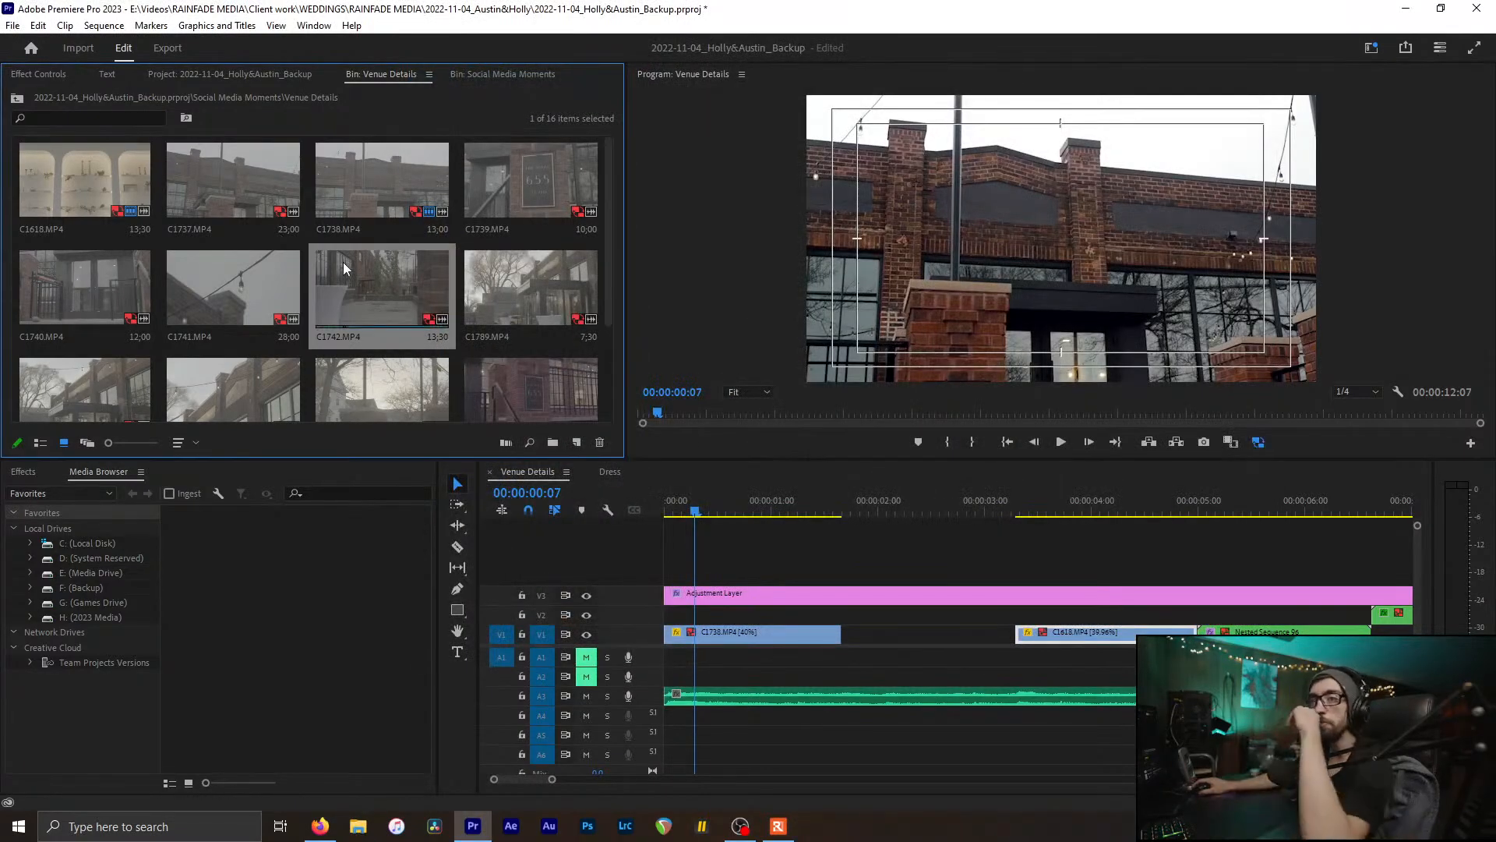
right_click(341, 203)
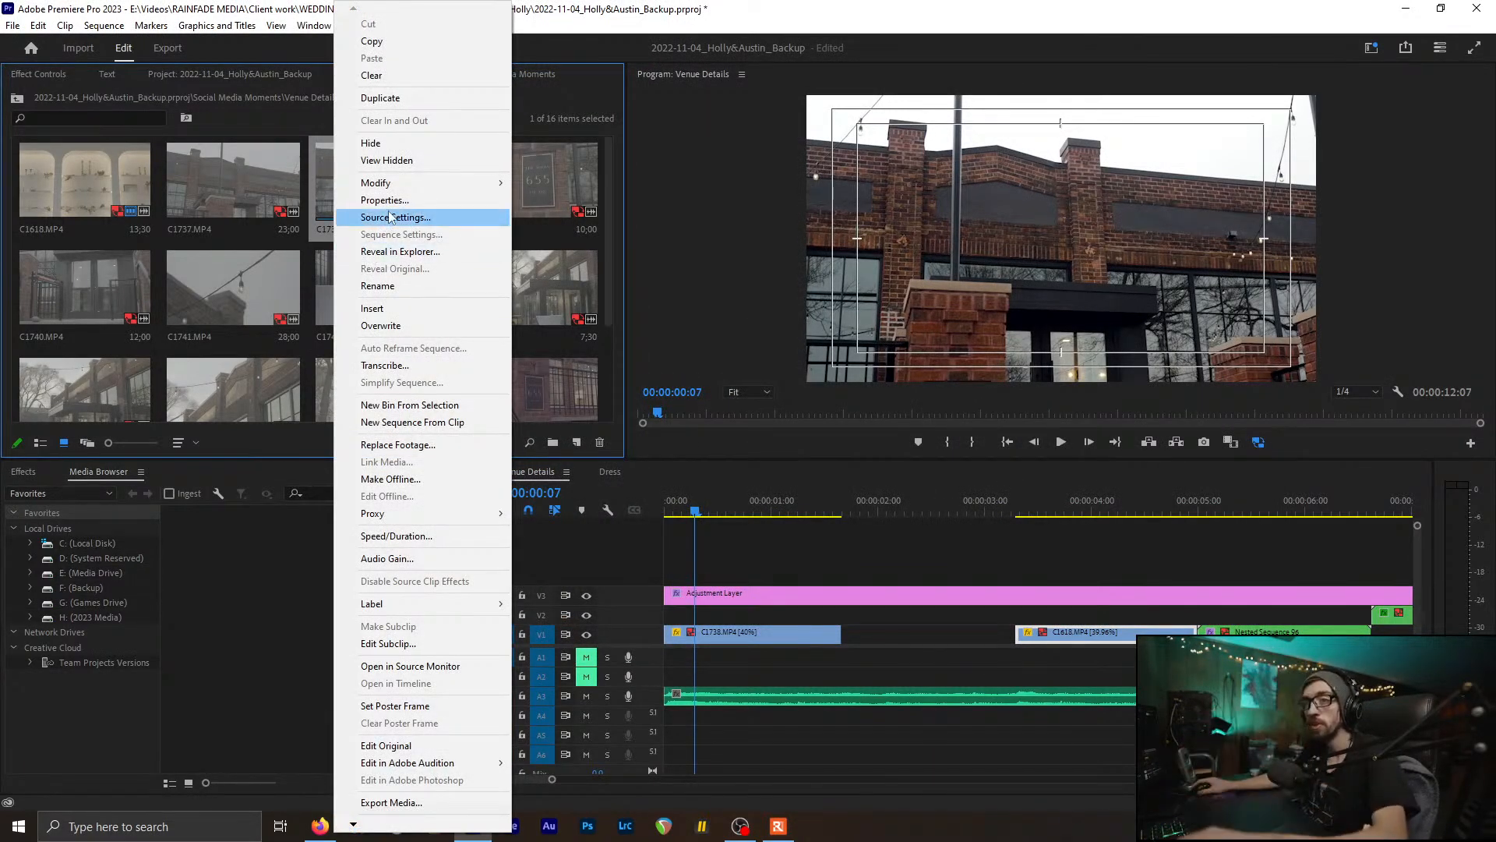
left_click(411, 253)
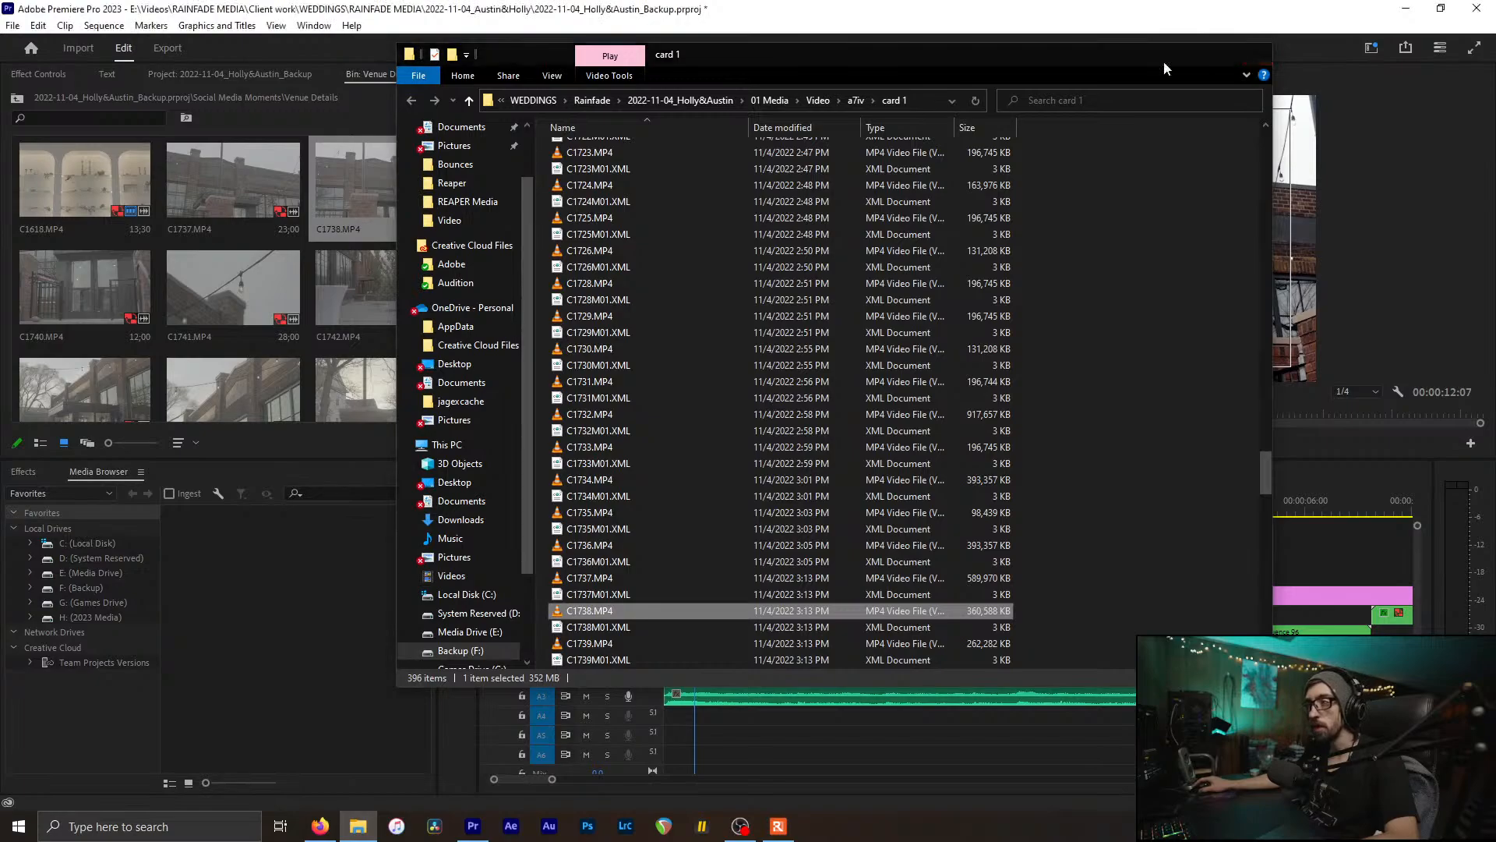
left_click(1254, 53)
left_click(349, 317)
Step: Add C1742 after the existing Venue Details clips and scrub it for a cut point
left_click_drag(344, 308, 834, 614)
scroll(834, 614, "down", 4)
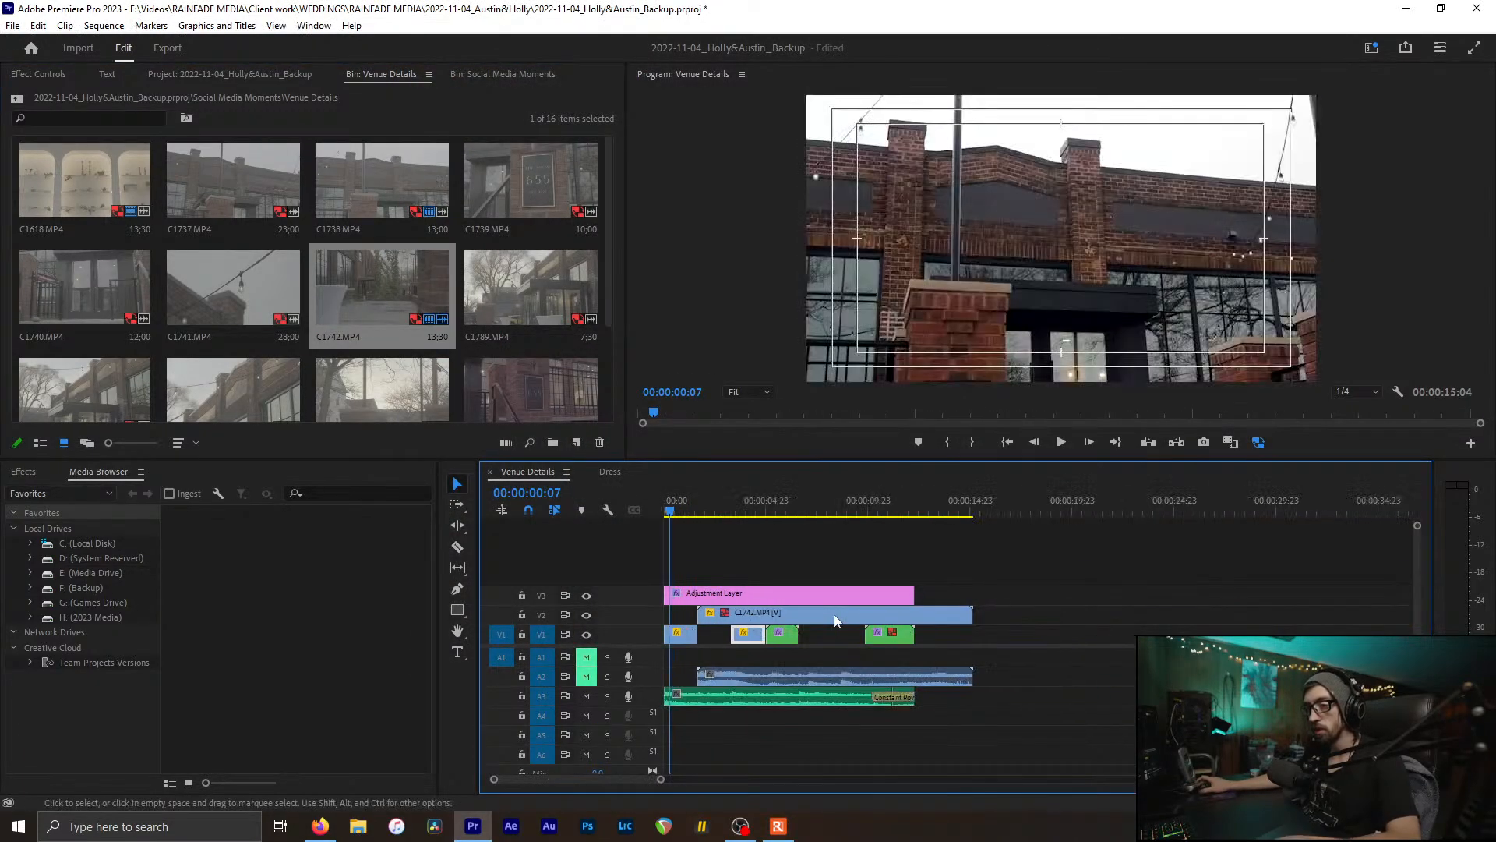
key("ctrl+z")
left_click_drag(348, 284, 982, 635)
left_click(986, 508)
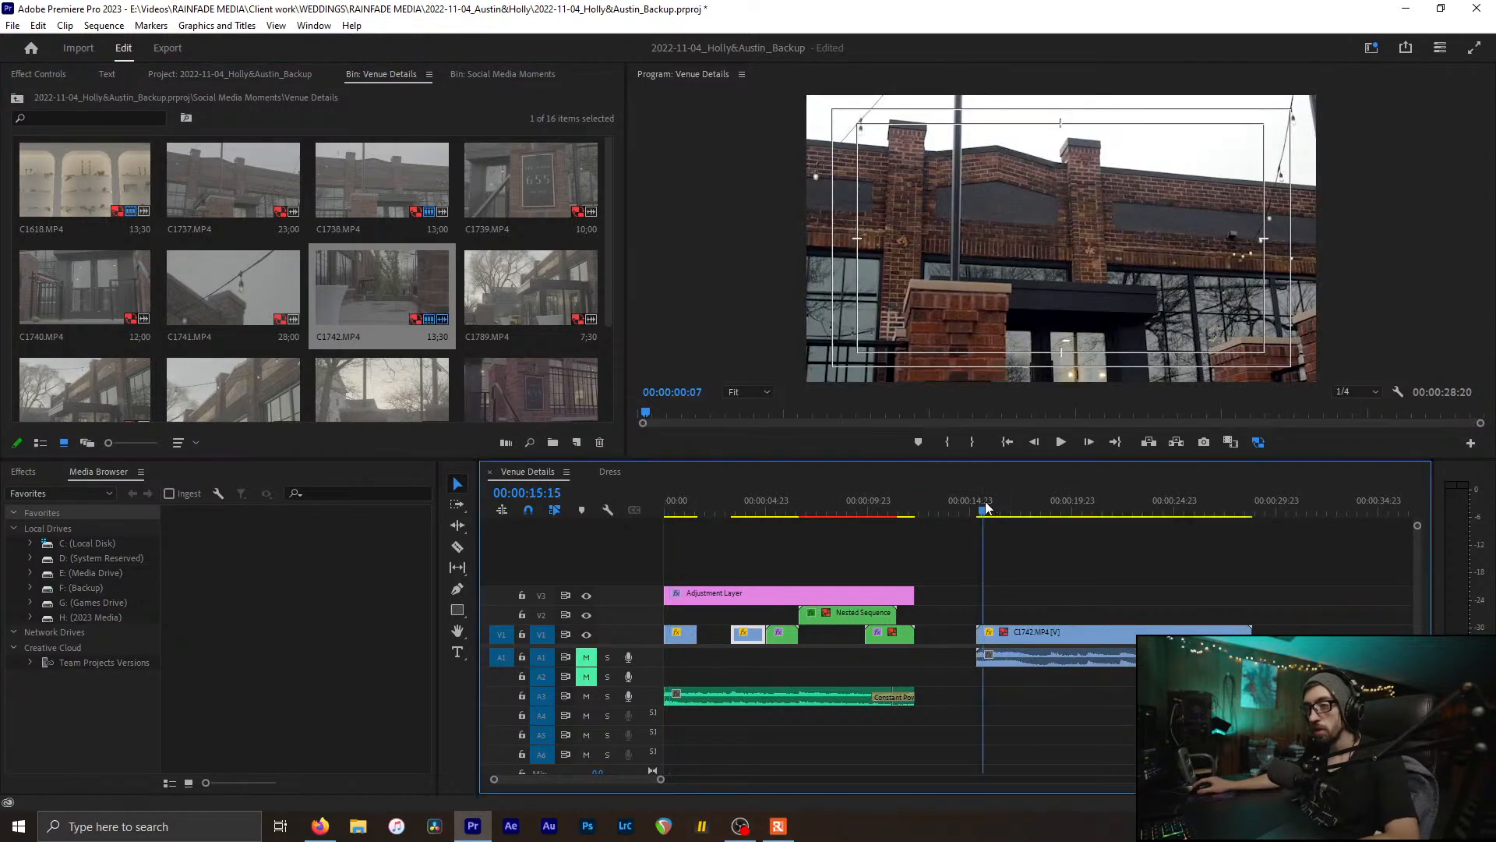
scroll(1082, 656, "up", 4)
scroll(1082, 656, "down", 1)
left_click(890, 636)
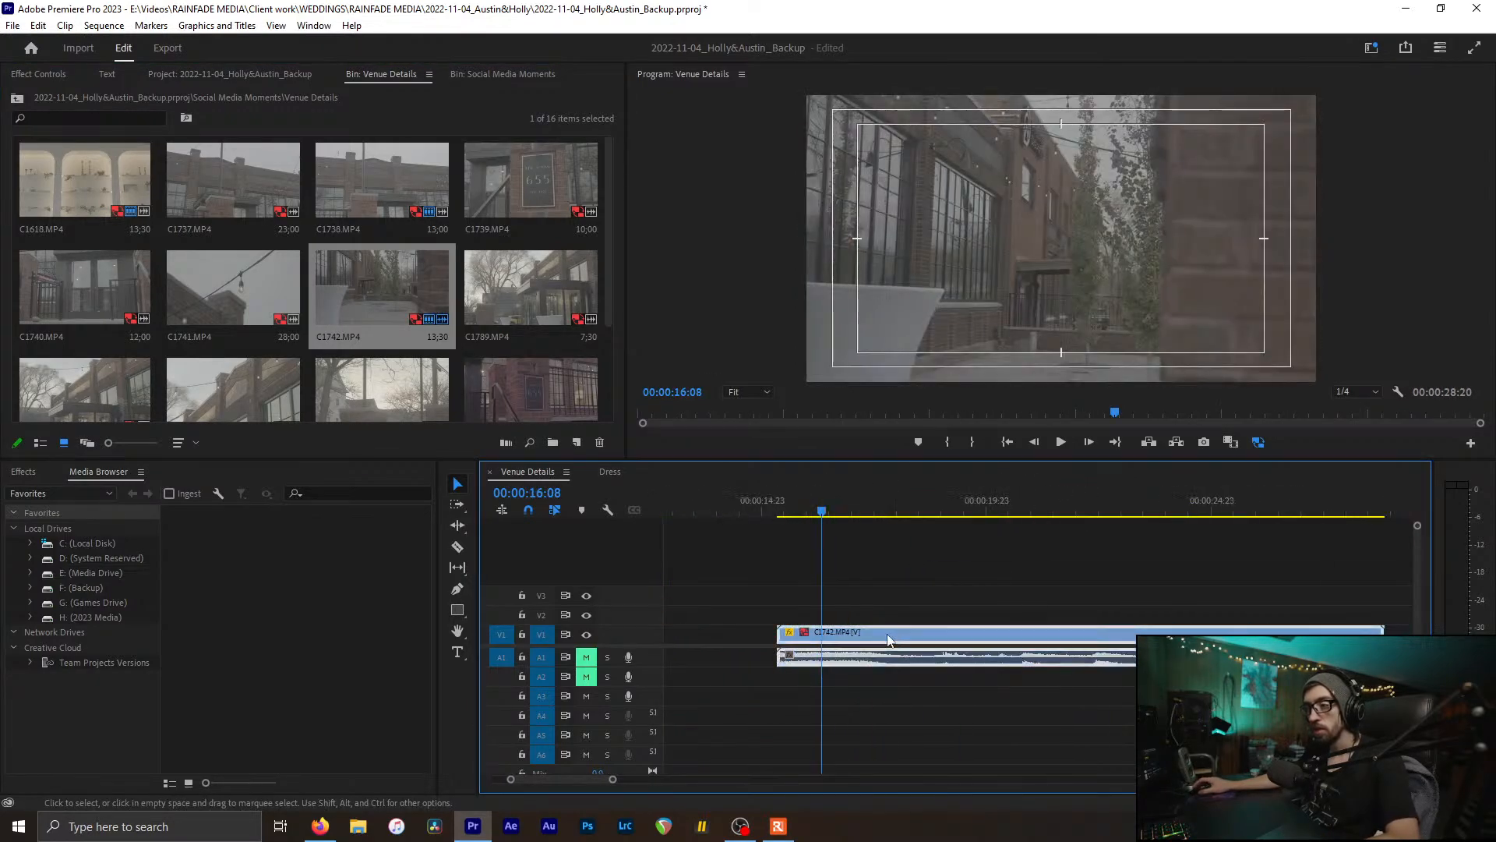
left_click_drag(871, 510, 1068, 521)
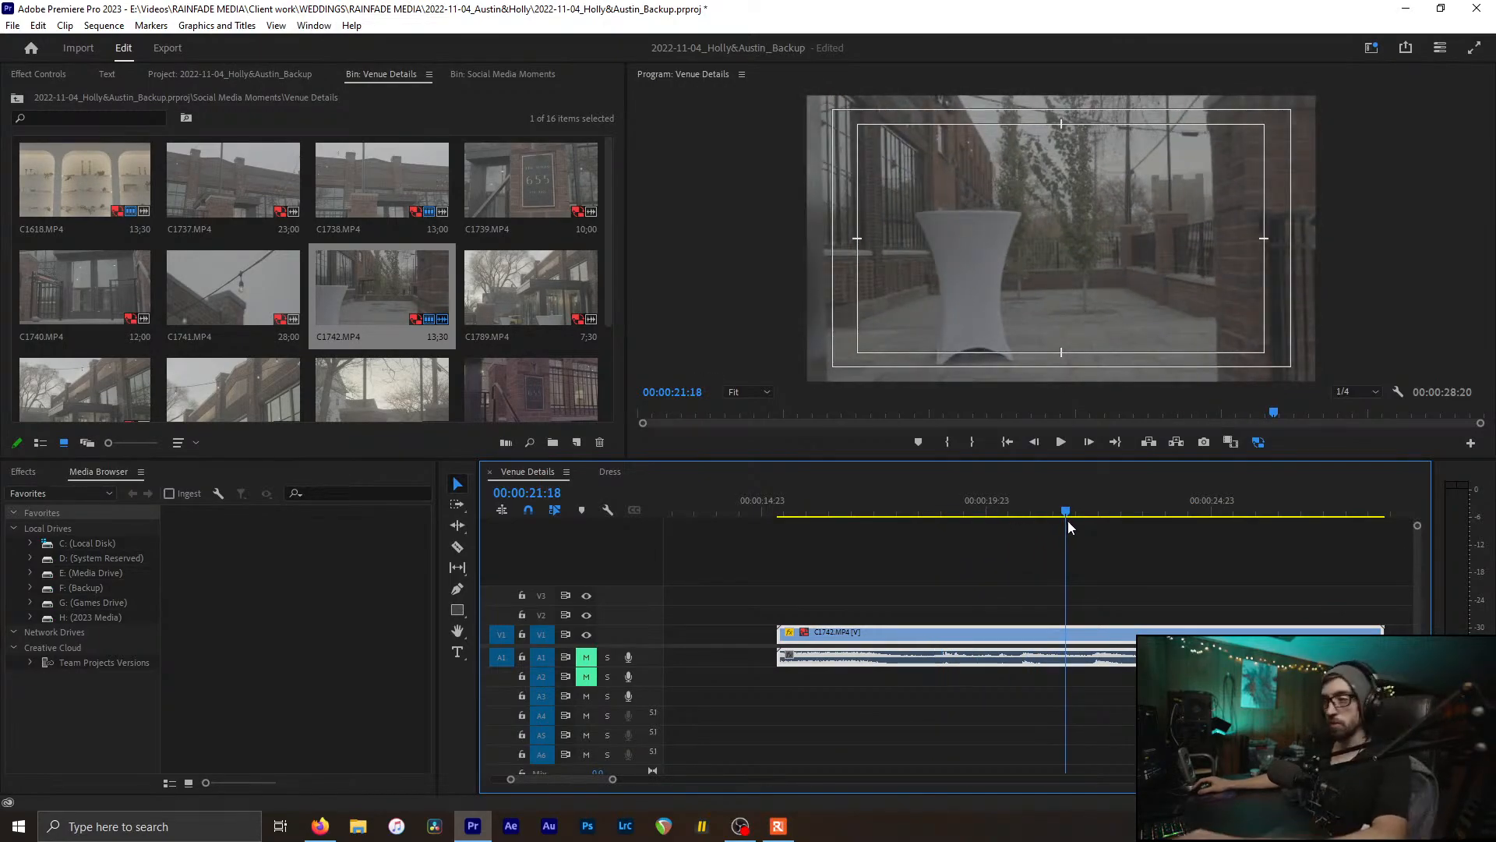
left_click_drag(1068, 520, 1184, 542)
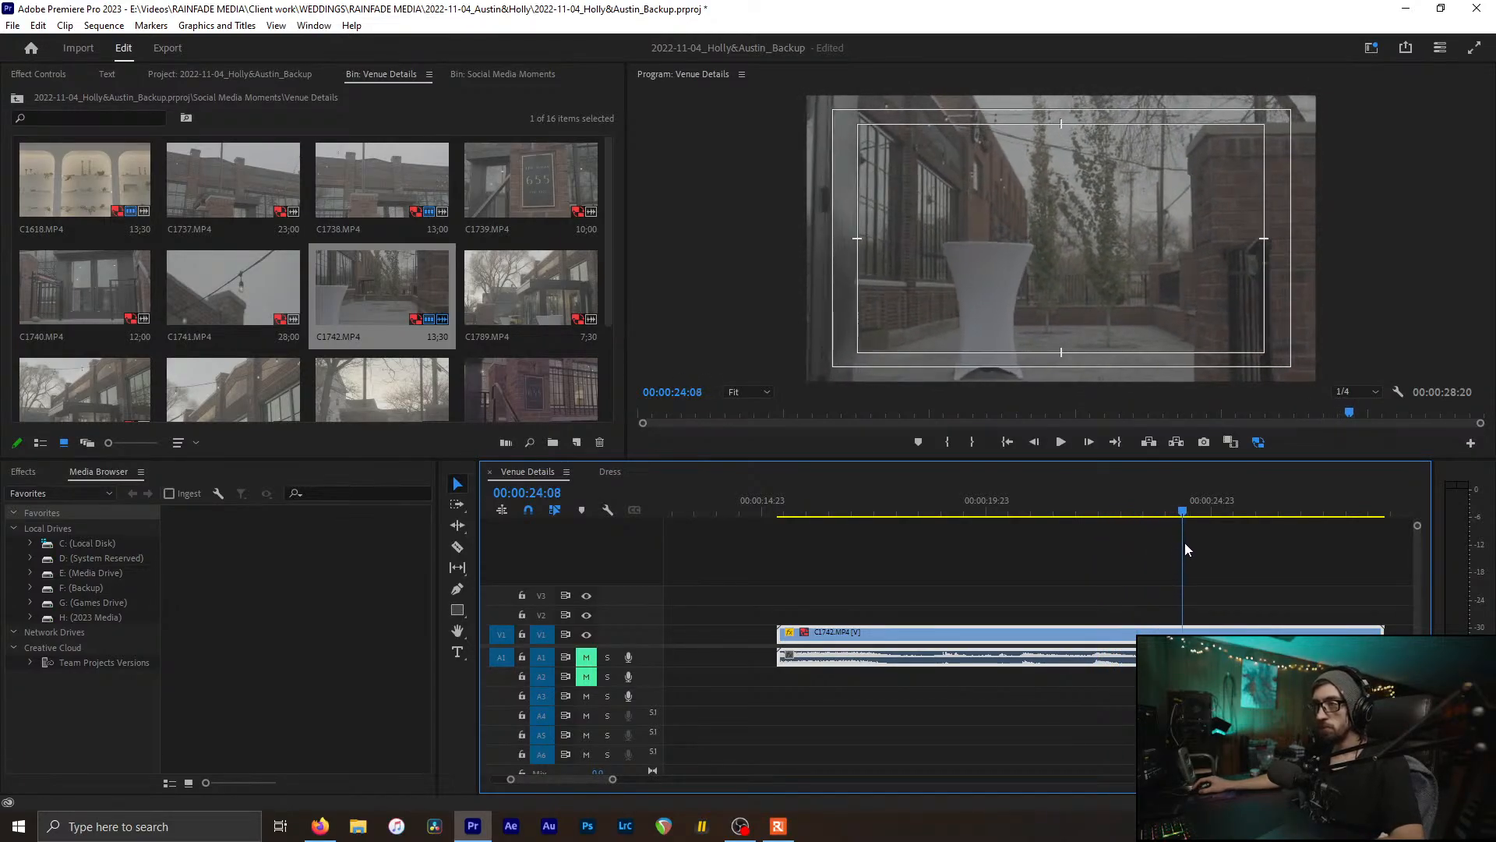
Step: Cut C1742 at 00:00:24:08 and delete the footage before it
key("c")
left_click(1183, 635)
key("v")
left_click(1126, 634)
key("Delete")
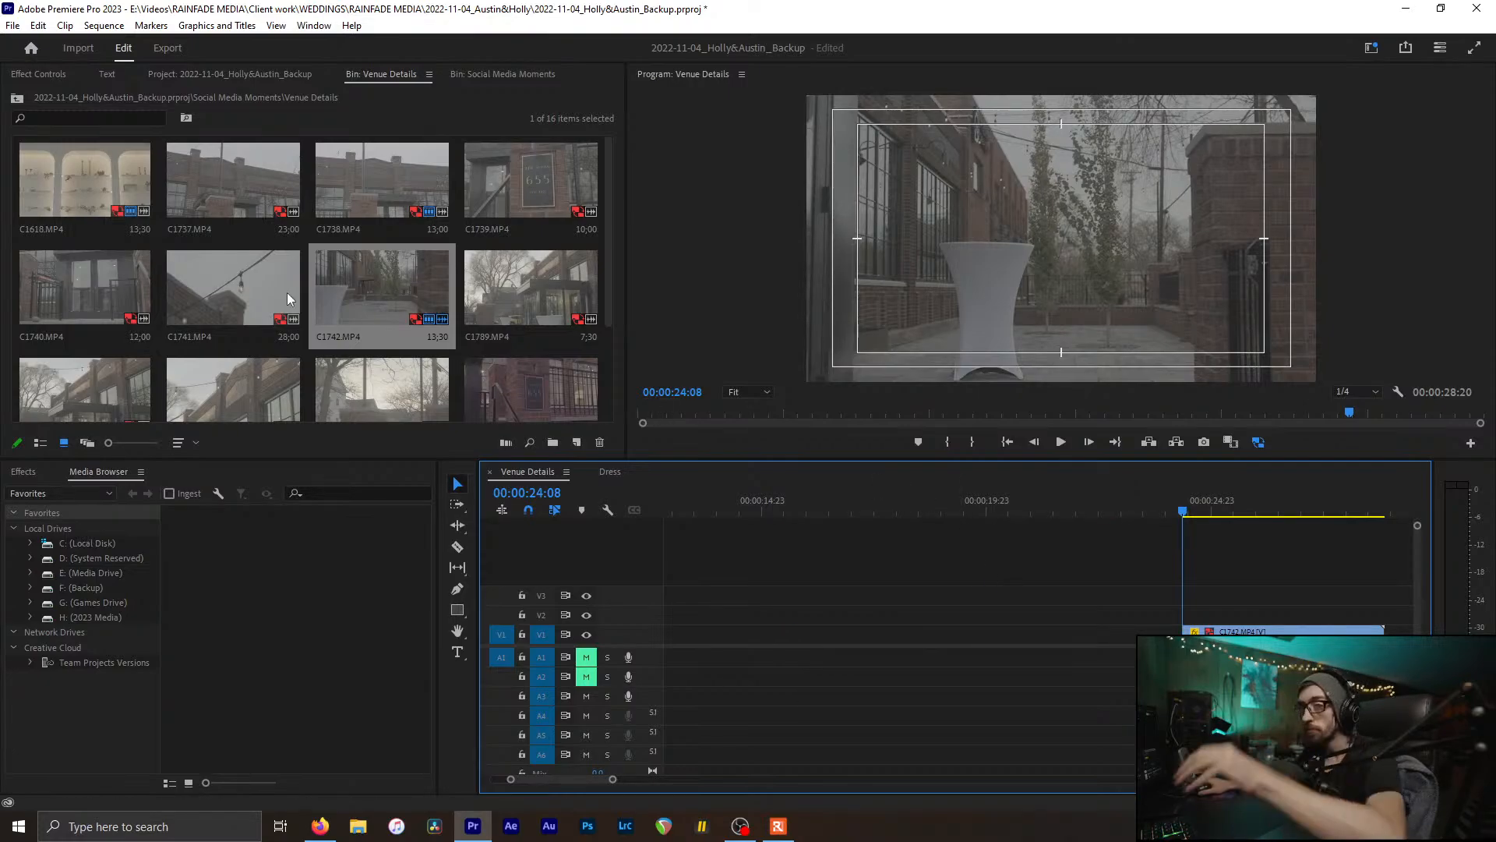
Step: Add C1741 after C1742 and scrub through it
left_click_drag(286, 292, 1090, 615)
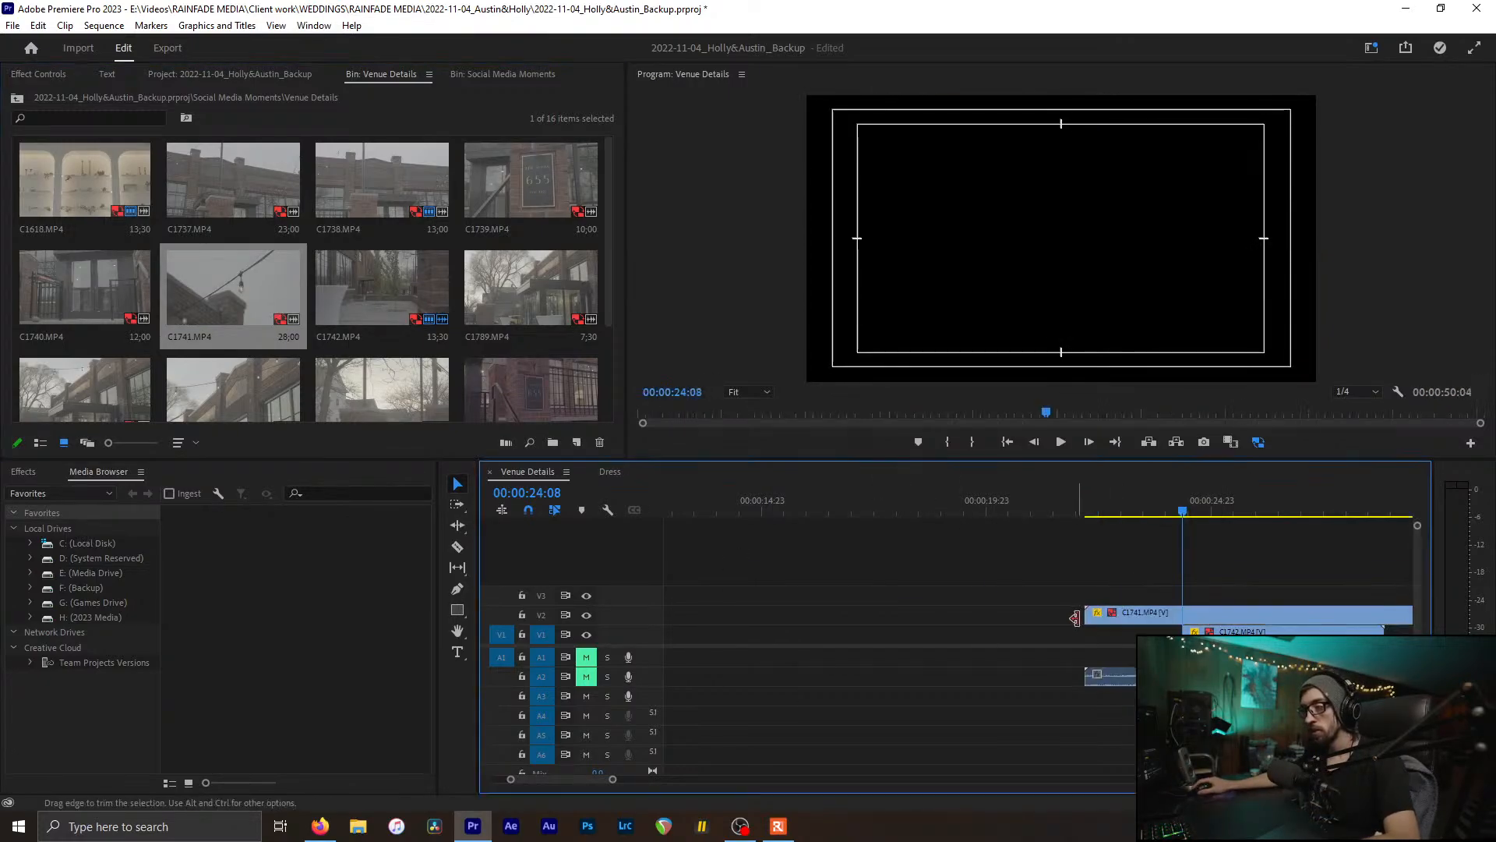
left_click_drag(1101, 515, 1136, 513)
scroll(1091, 597, "down", 5)
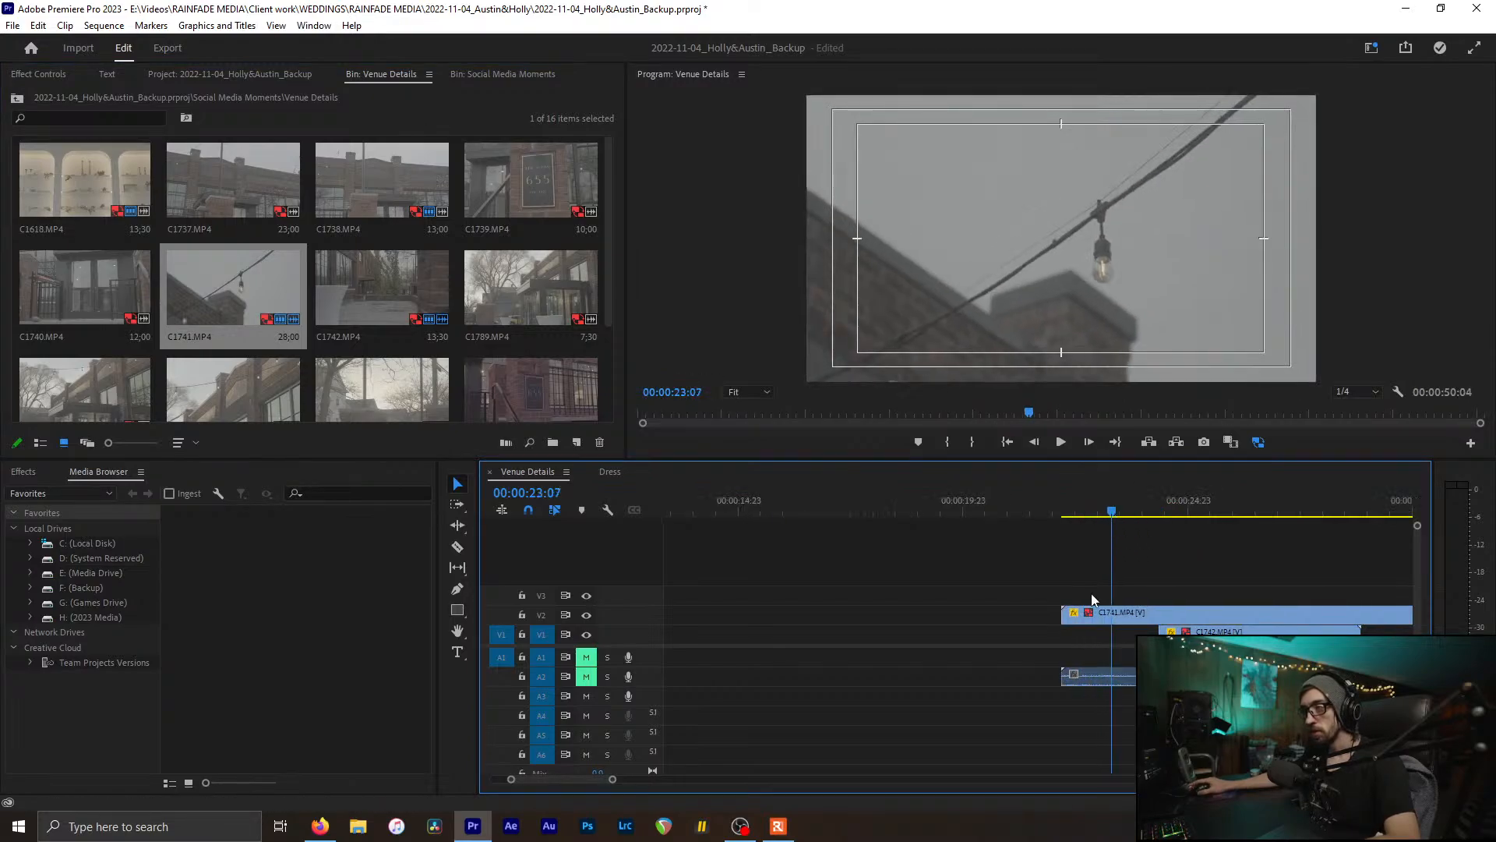
left_click(1036, 500)
left_click_drag(1037, 503, 1303, 568)
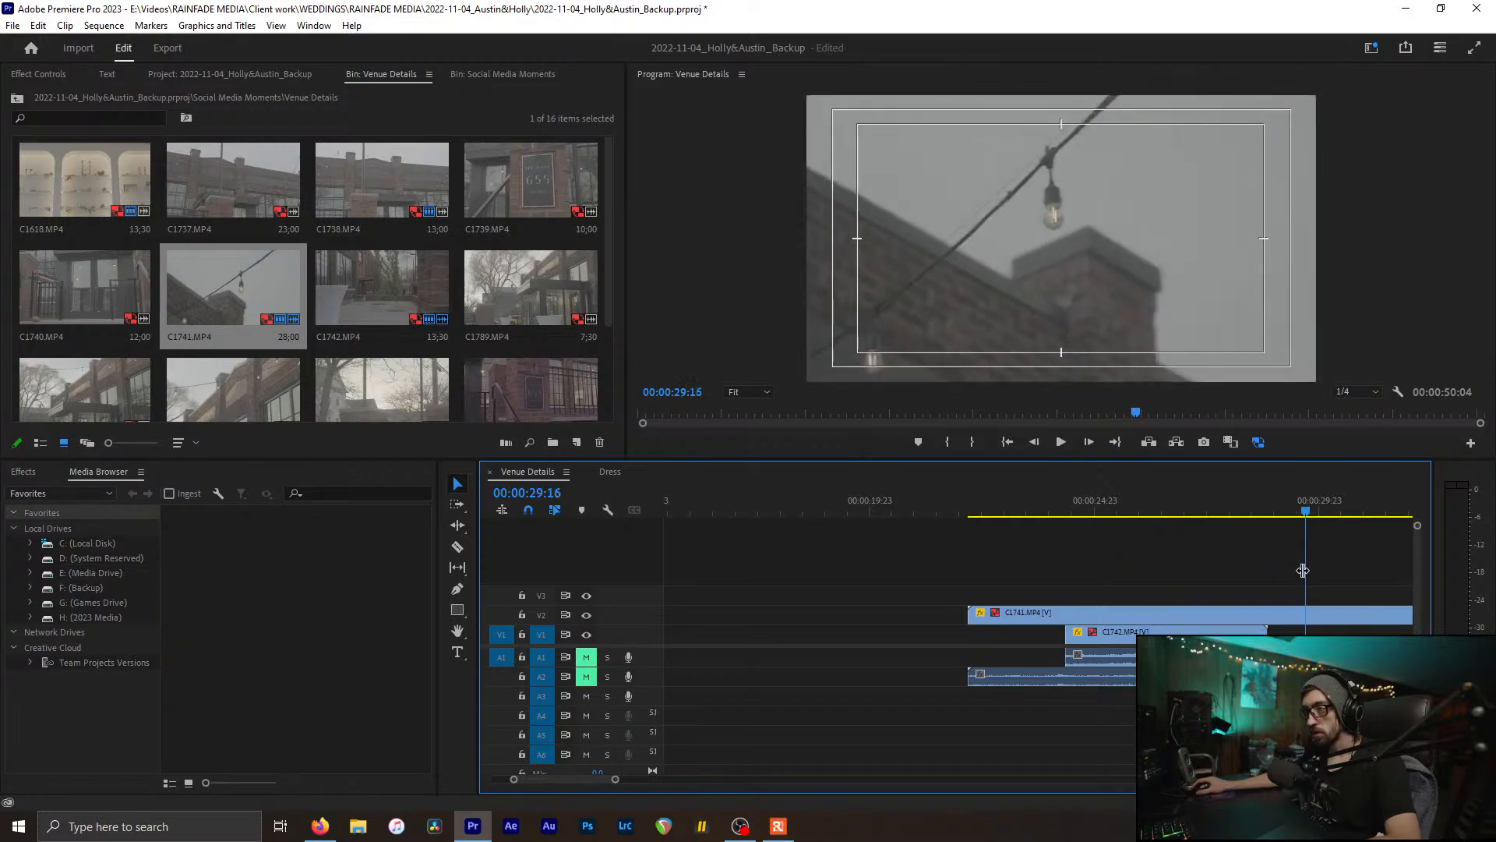
scroll(1119, 590, "down", 5)
scroll(1035, 561, "down", 2)
Step: Cut C1741 at the chosen point and delete its unwanted start
left_click_drag(1017, 510, 1058, 519)
key("c")
left_click(1059, 625)
key("v")
left_click(1037, 616)
key("Delete")
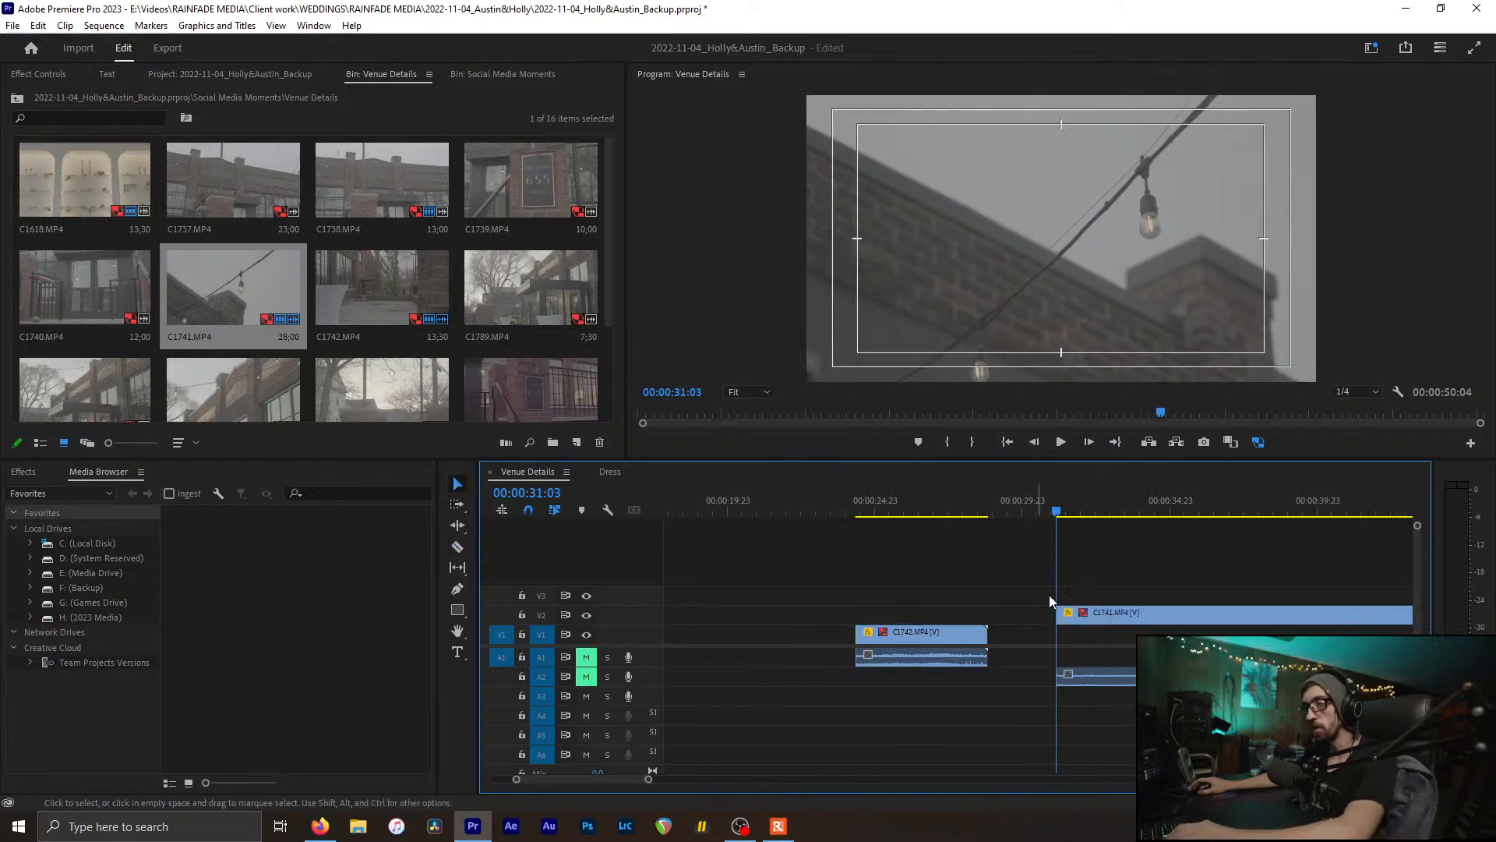
Step: Set the trimmed C1741 to 40% speed
left_click(1086, 513)
left_click_drag(1087, 515, 1106, 583)
left_click(1108, 621)
key("ctrl+r")
type("40")
key("Return")
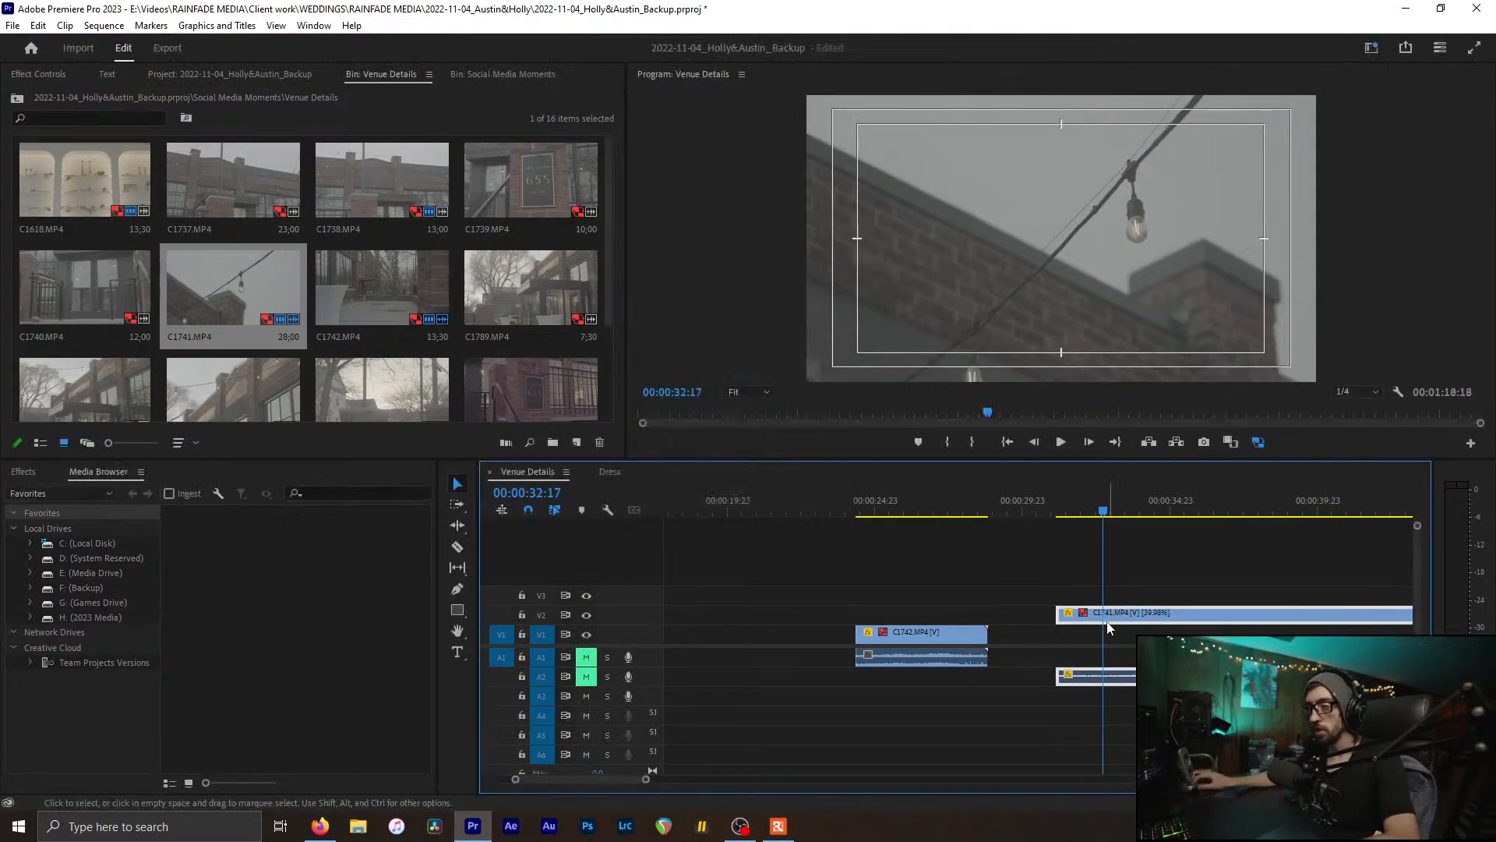
Step: Cut off and delete the leftover end of C1741
left_click_drag(1103, 501, 1188, 501)
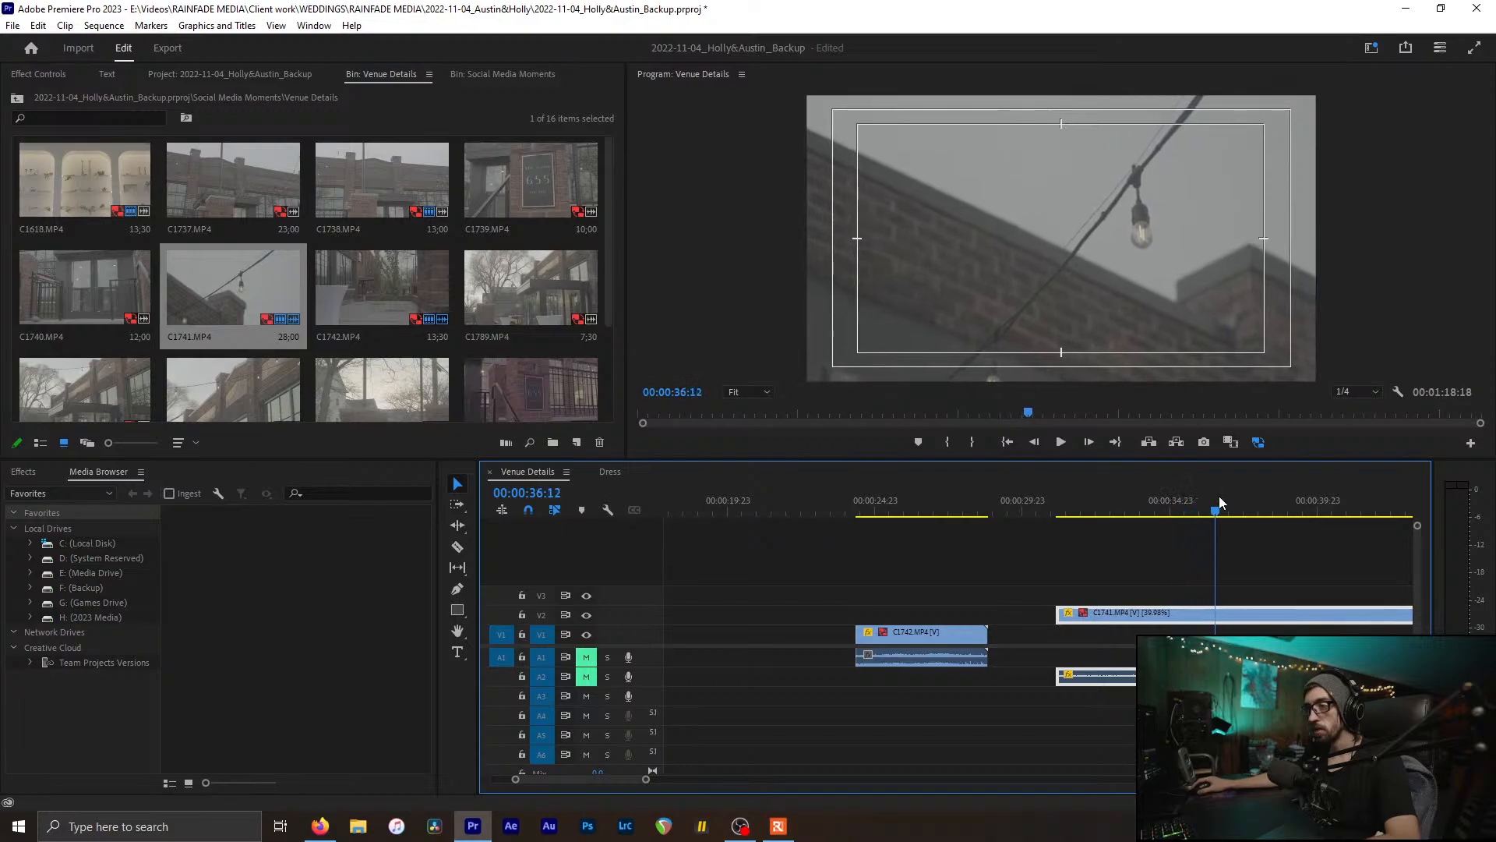
left_click(1231, 620)
key("v")
left_click(1242, 621)
key("Delete")
Step: Return to 00:00:24:20, zoom in on C1742, and select it
left_click_drag(885, 505, 871, 545)
key("=")
left_click(967, 632)
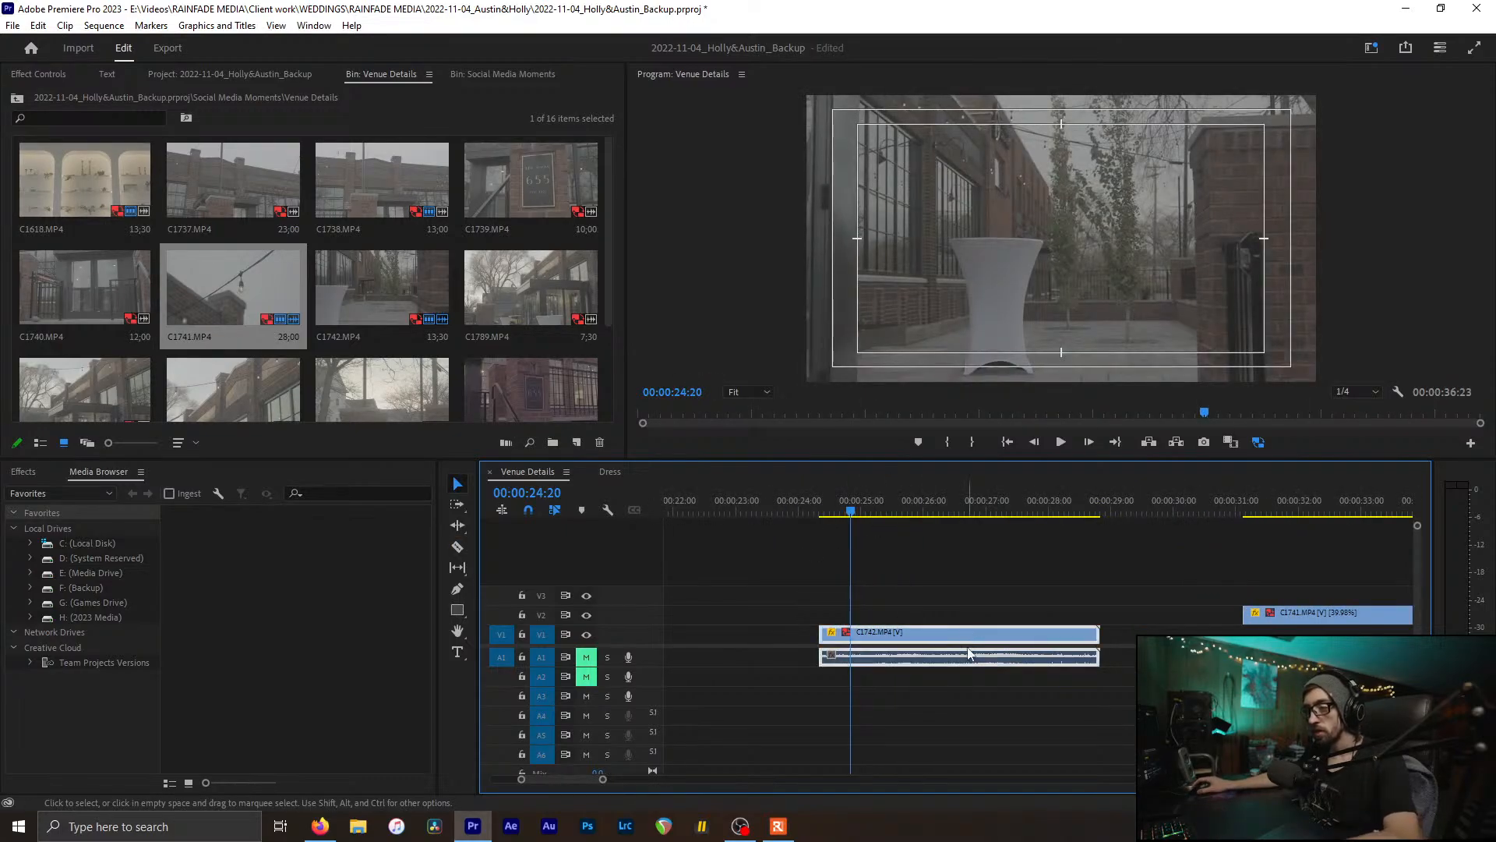
Step: Slow C1742 to 40% speed and save the project
key("ctrl+r")
type("40")
key("Return")
left_click_drag(812, 507, 833, 597)
key("ctrl+s")
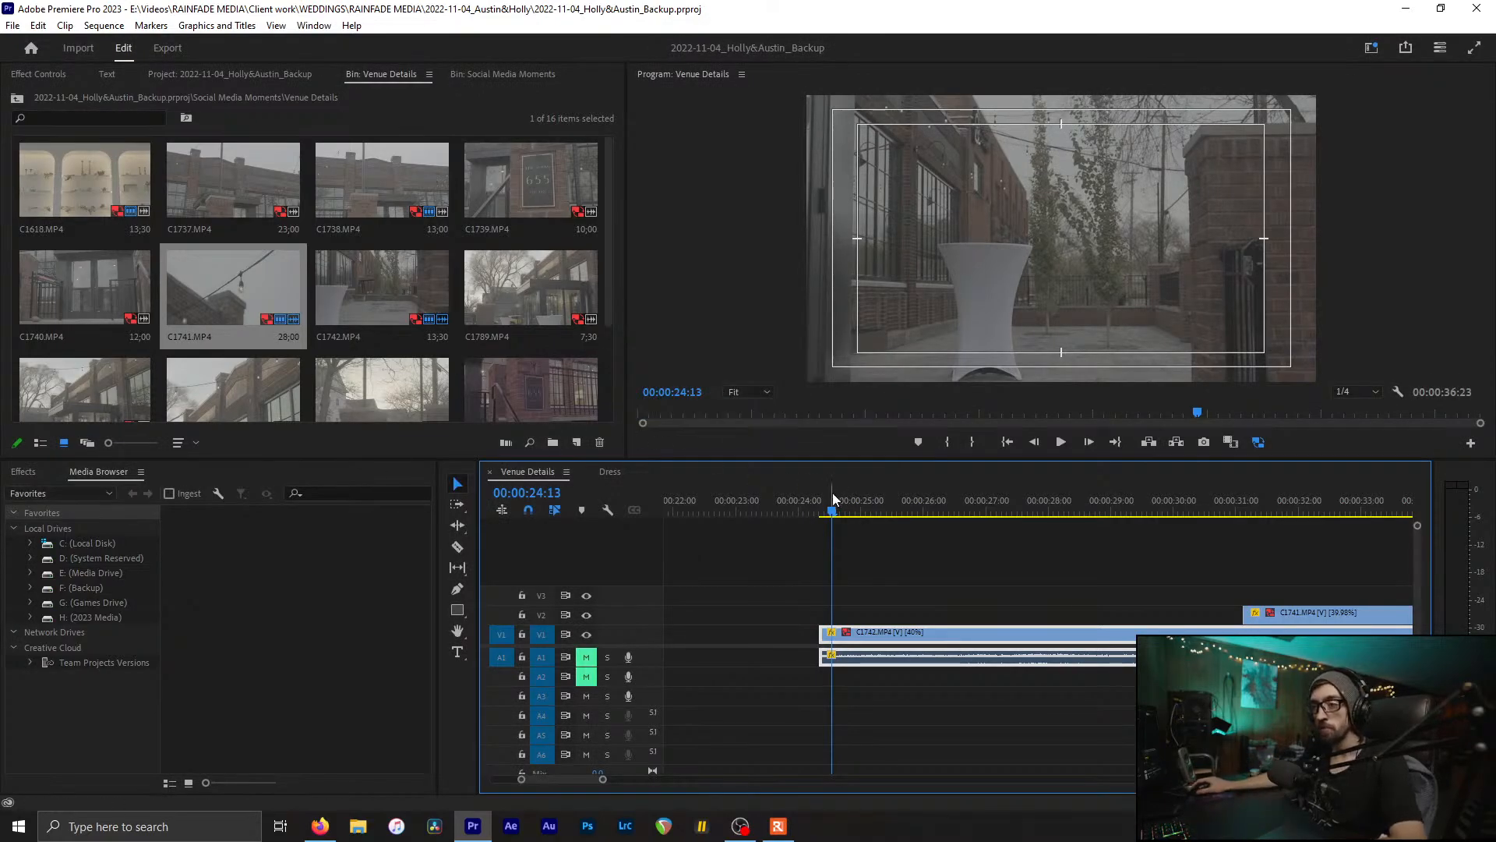
Step: Cut C1742 at 00:00:28:10 and delete the tail after the cut
left_click_drag(833, 499, 1076, 567)
key("c")
left_click(1074, 633)
key("v")
key("Delete")
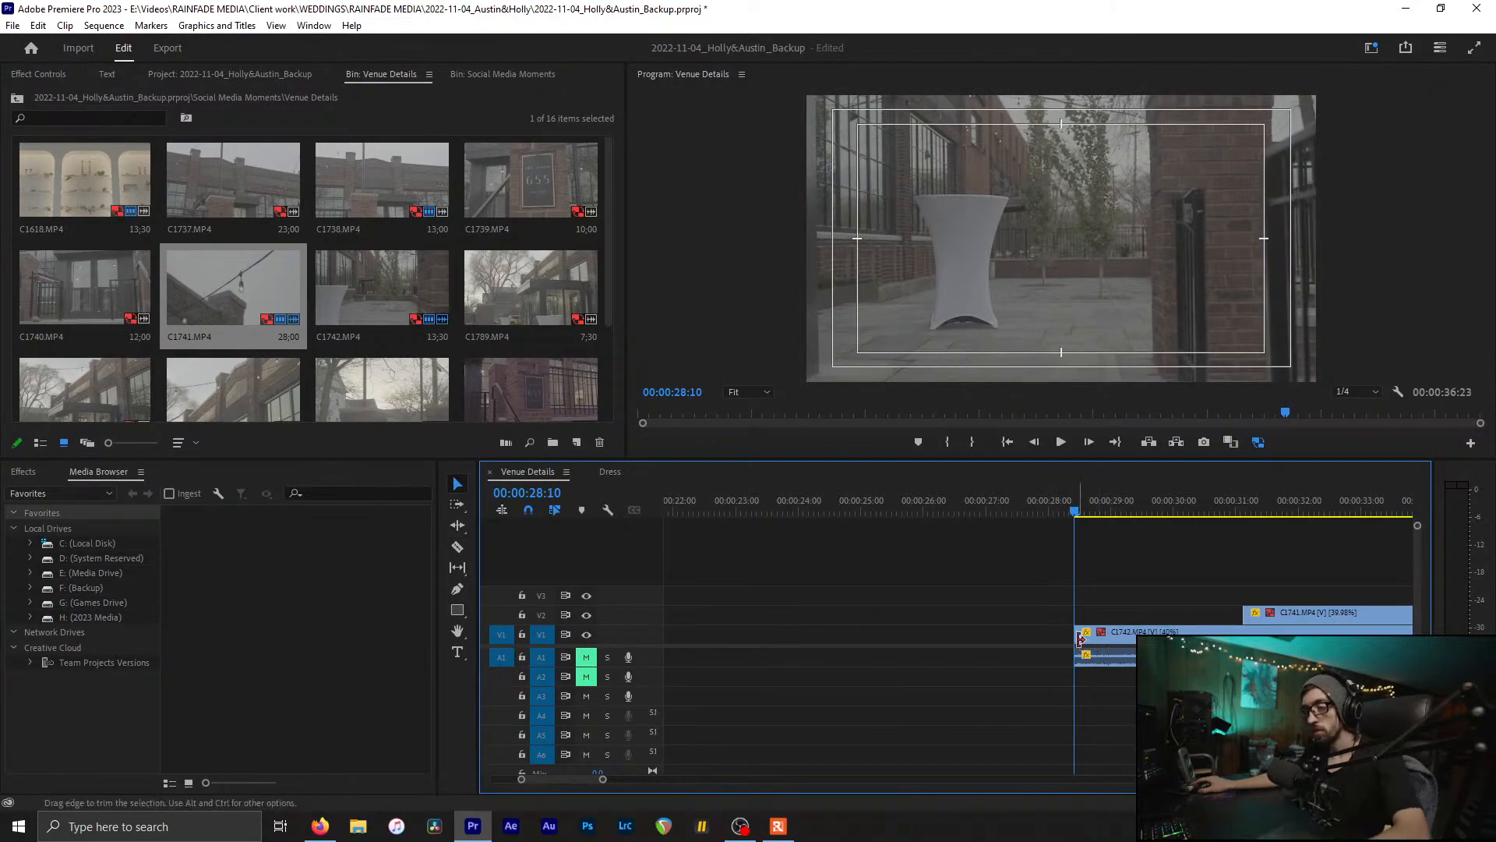
key("ctrl+z")
left_click(1097, 636)
key("Delete")
scroll(772, 586, "down", 3)
Step: Move C1742 up to V2 near the start and delete its A1 audio
scroll(784, 604, "up", 6)
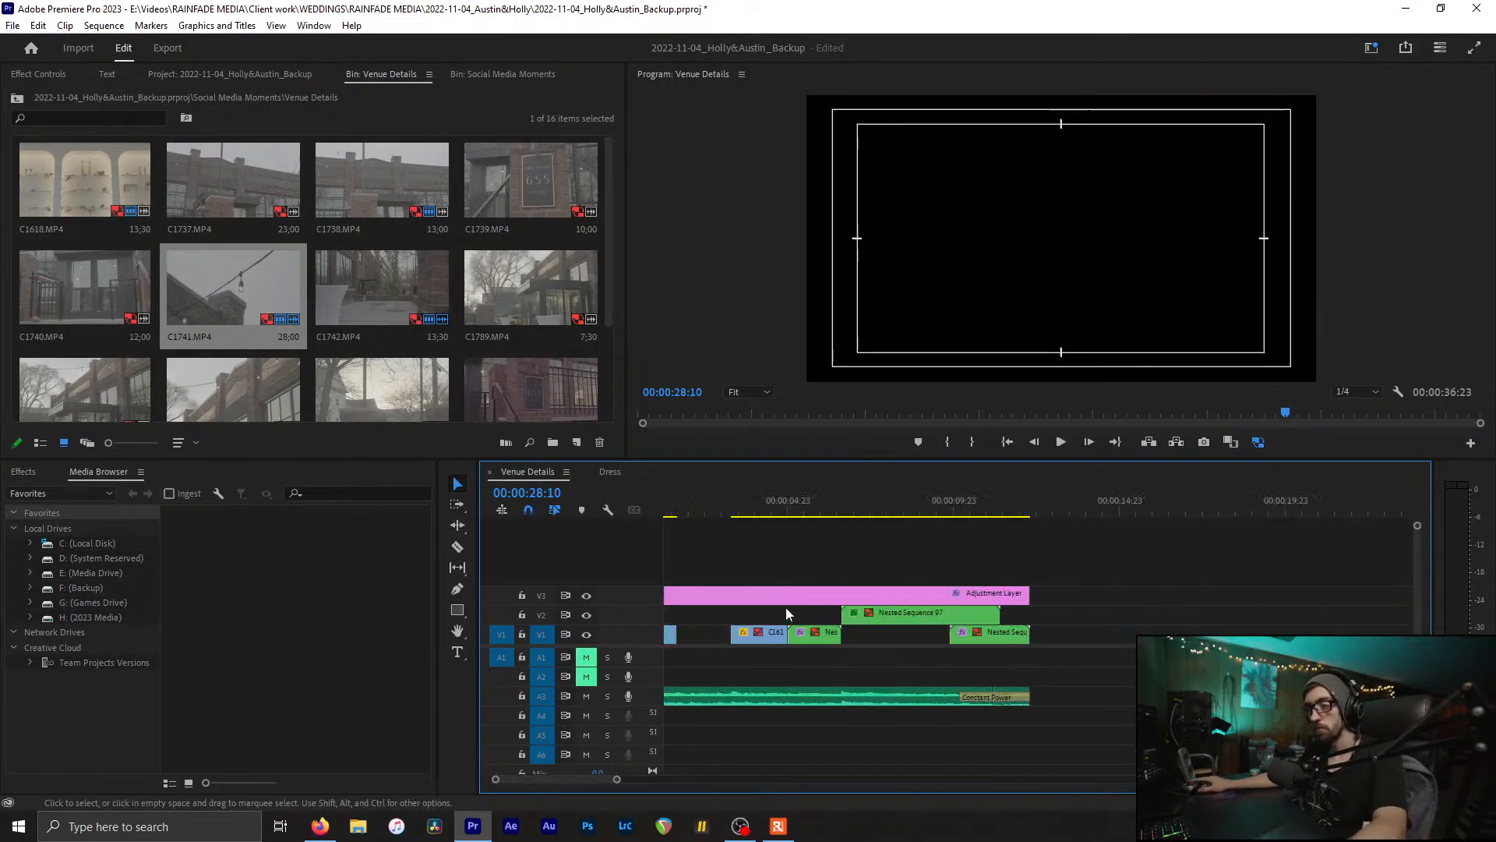
scroll(786, 606, "down", 3)
left_click_drag(767, 634, 741, 614)
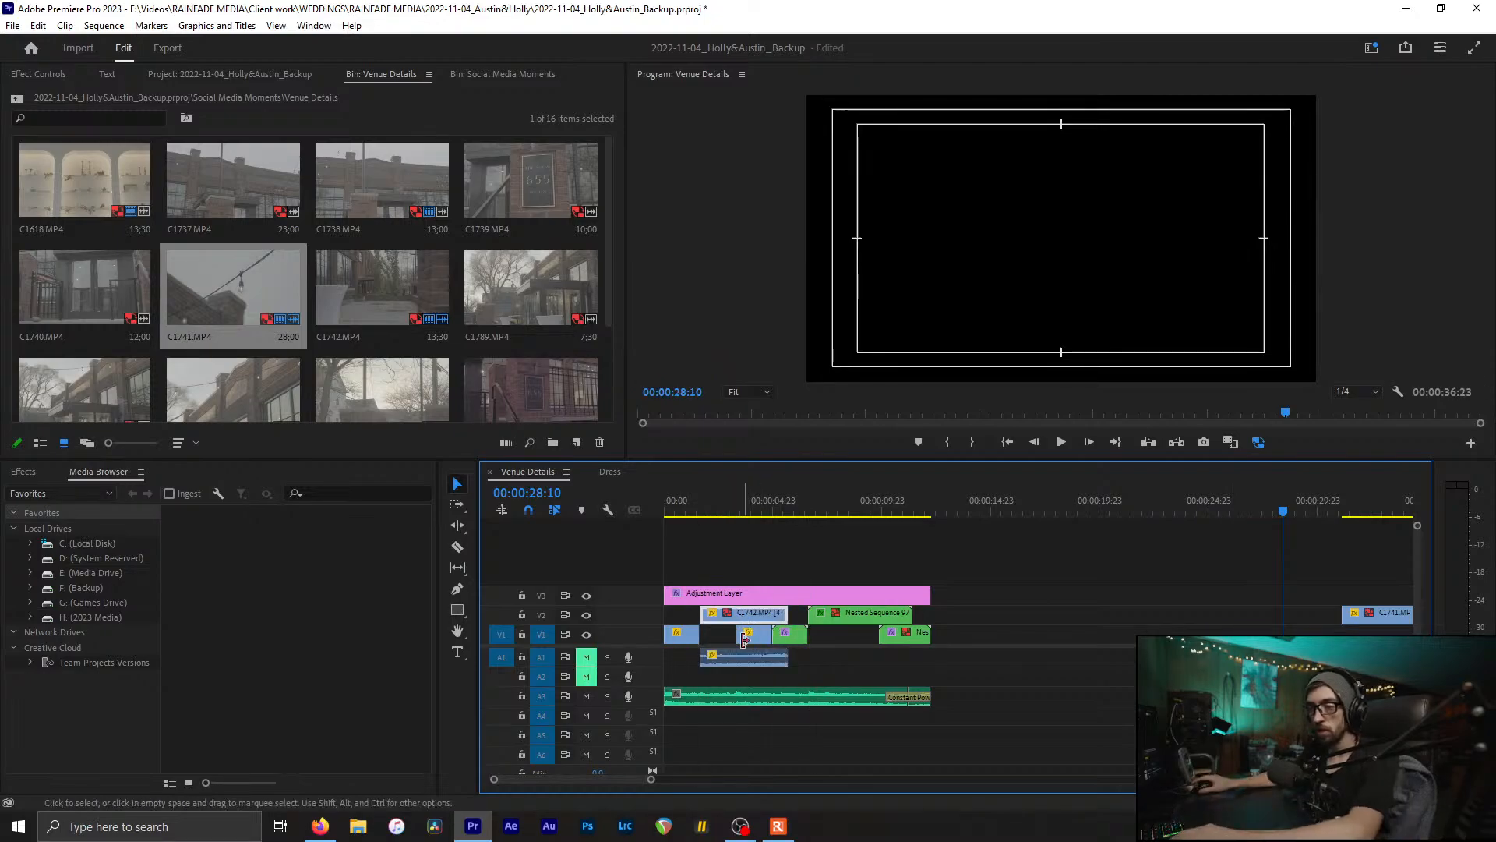
left_click(732, 664, "alt")
key("Delete")
Step: Play the opening from the sequence start and locate 00:00:02:10
left_click(661, 506)
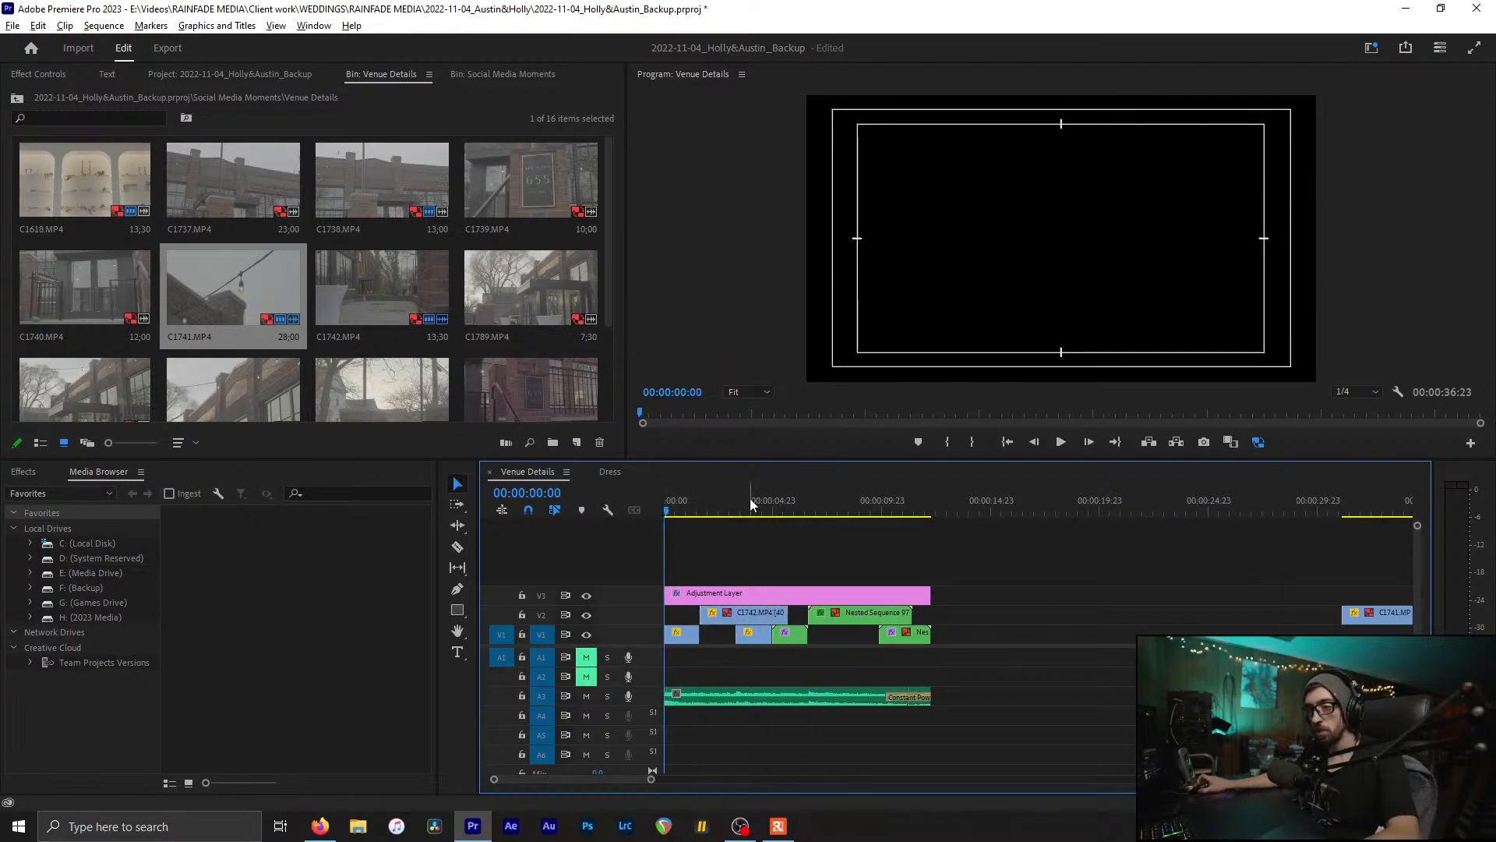
key("equal")
key("space")
key("equal")
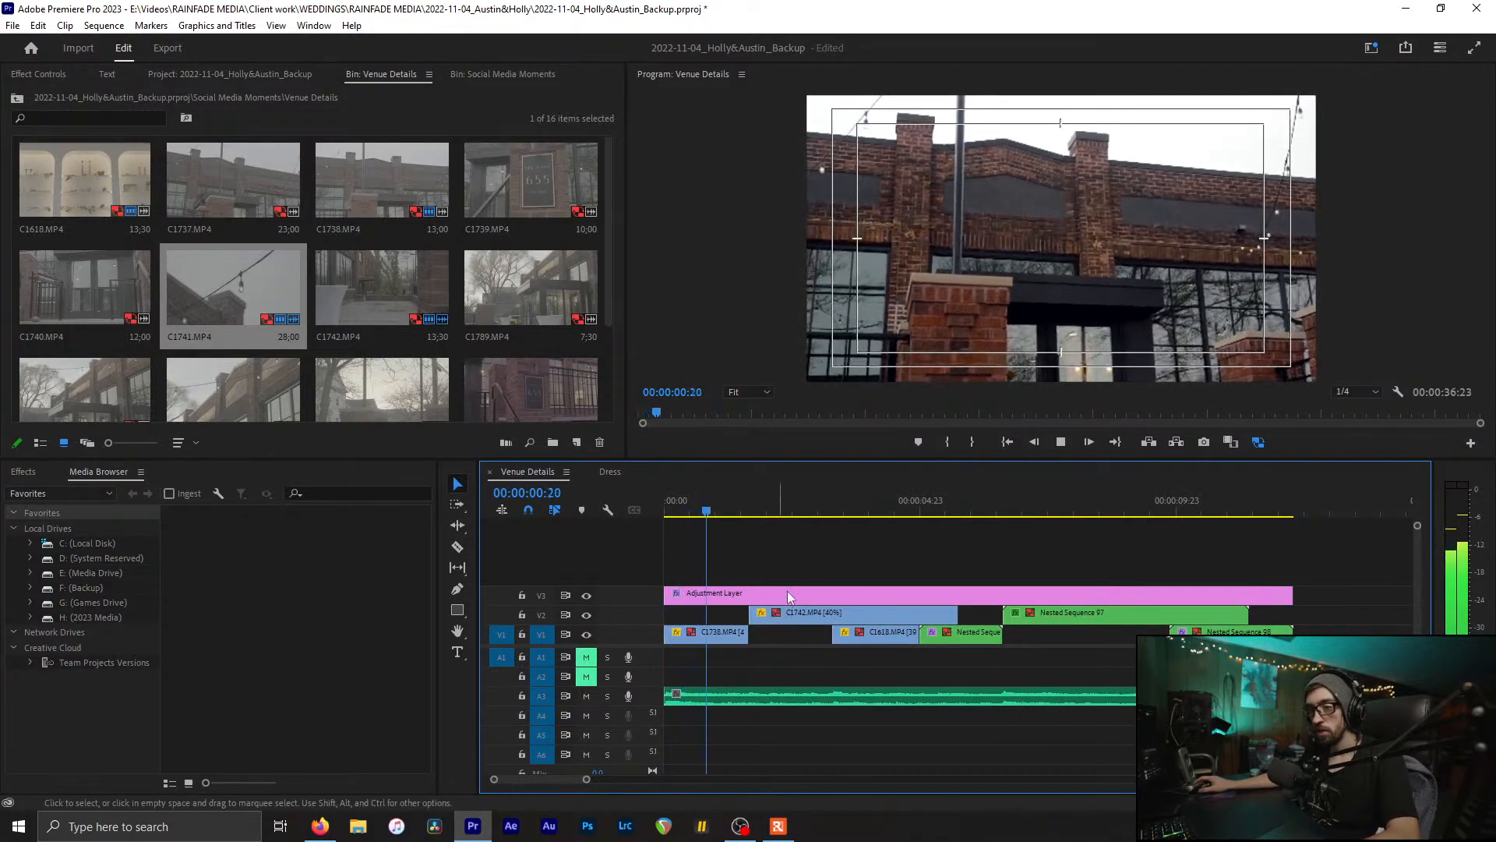
key("space")
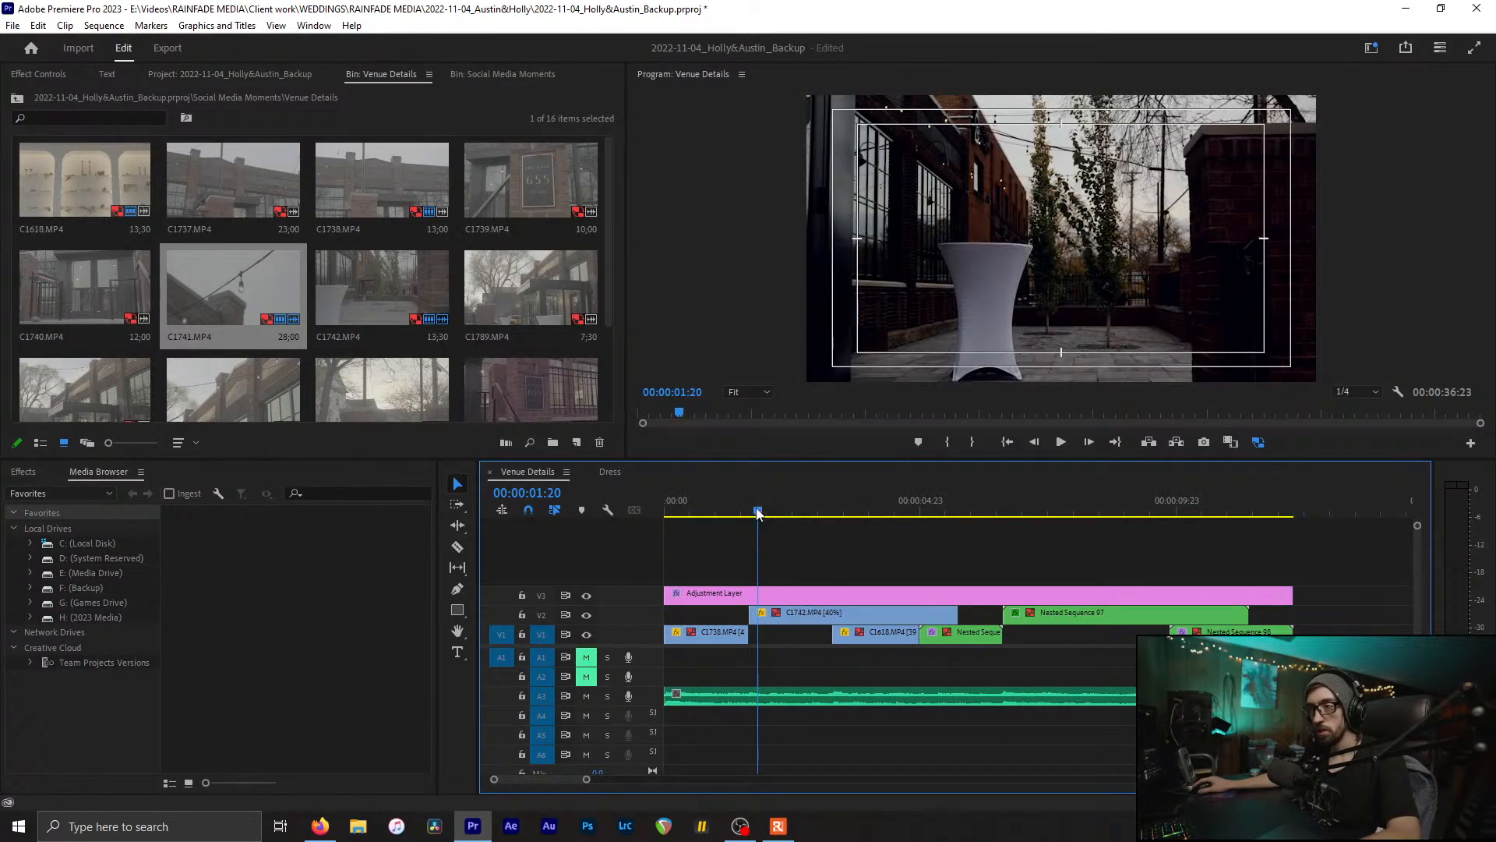
left_click_drag(757, 514, 750, 516)
key("equal")
key("equal")
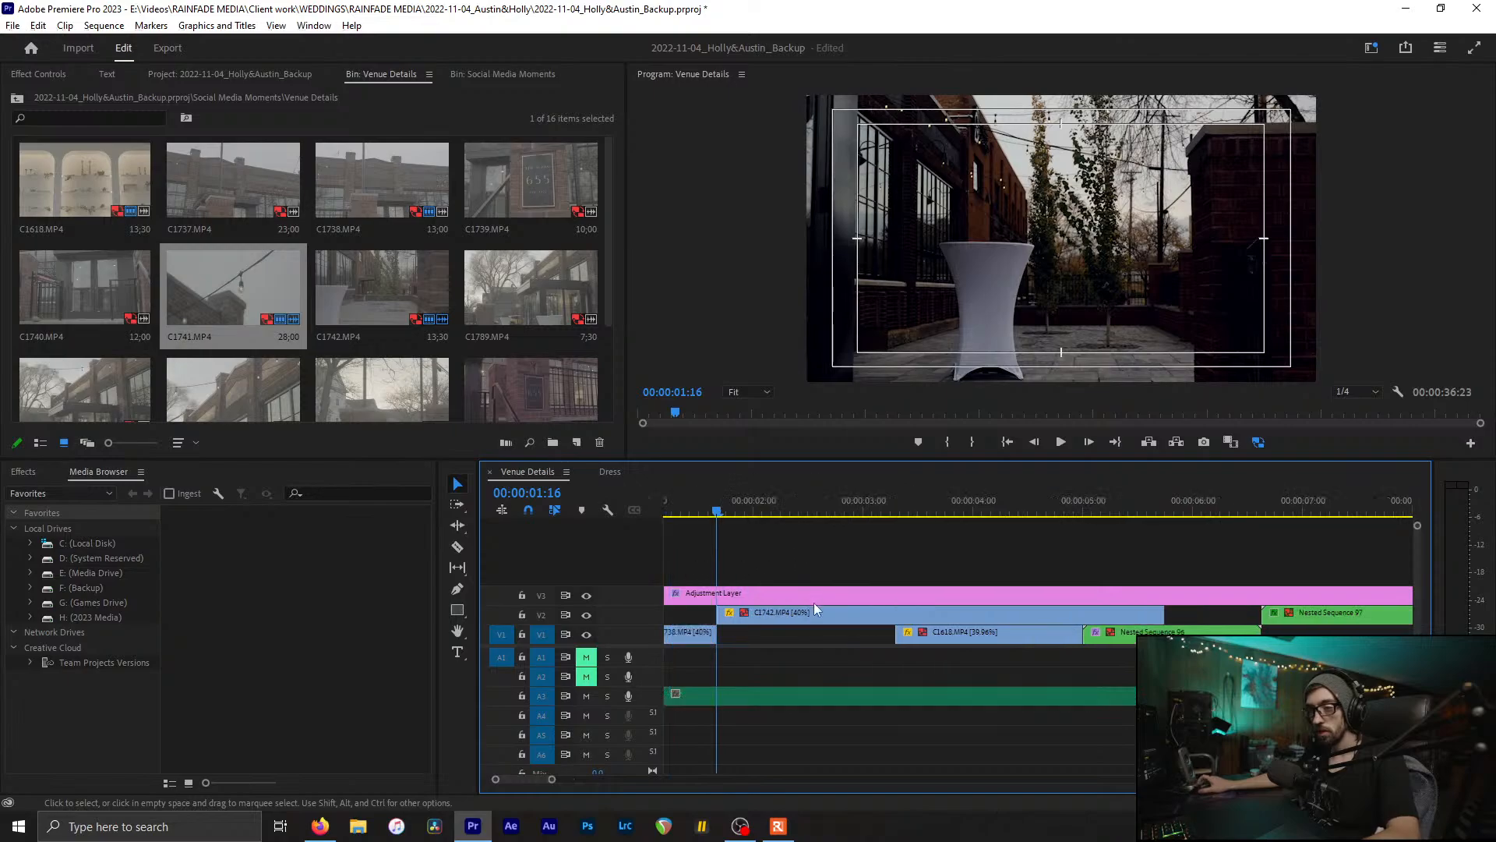
left_click_drag(856, 522, 929, 518)
Step: Cut C1742 at 00:00:02:10, delete the rest, and drop the short piece onto V1
key("c")
left_click(927, 615)
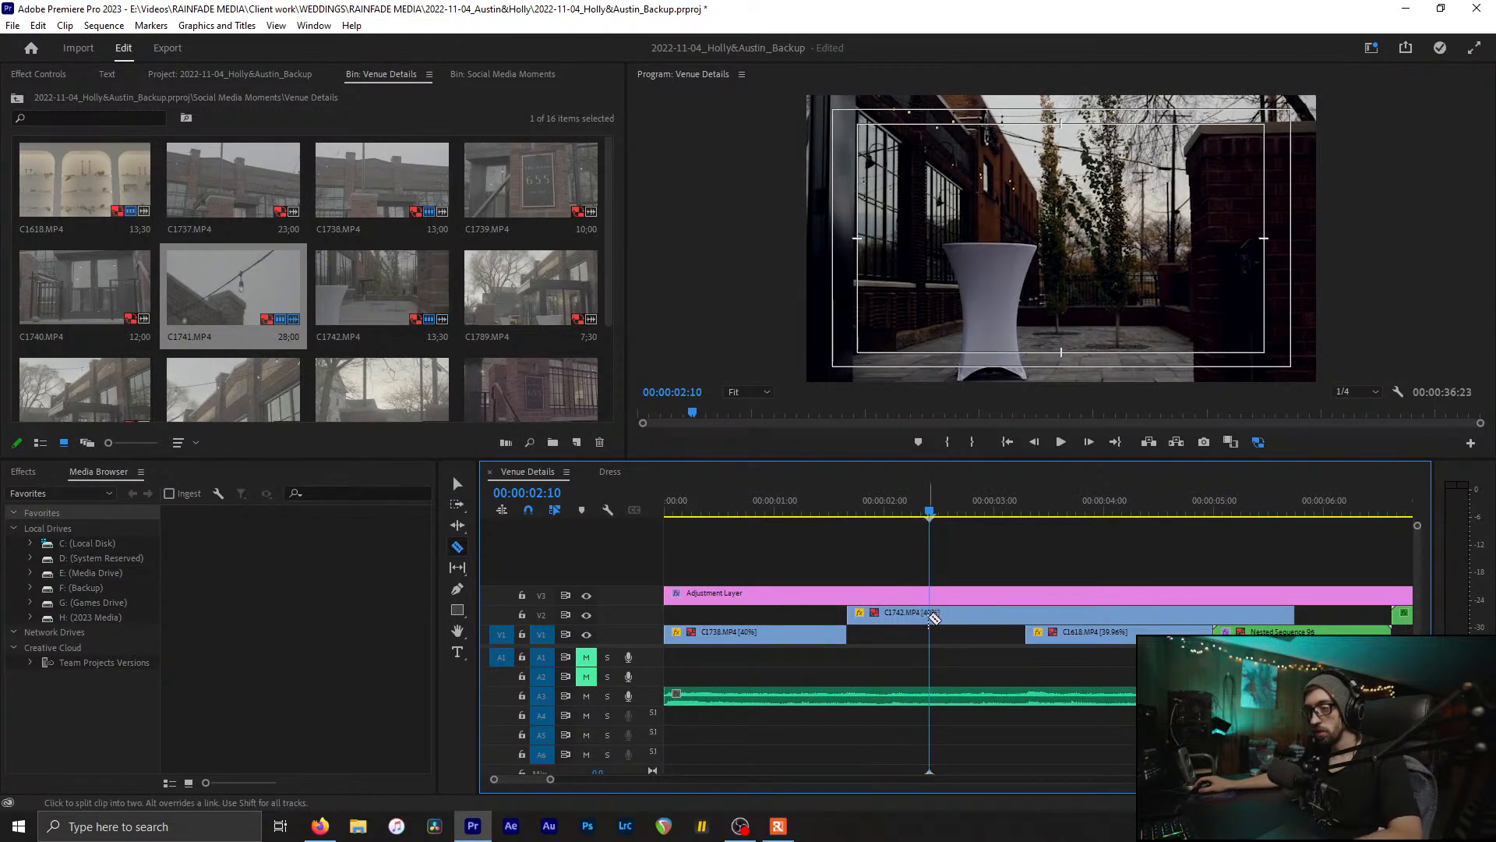
key("v")
left_click(974, 616)
key("Delete")
key("backslash")
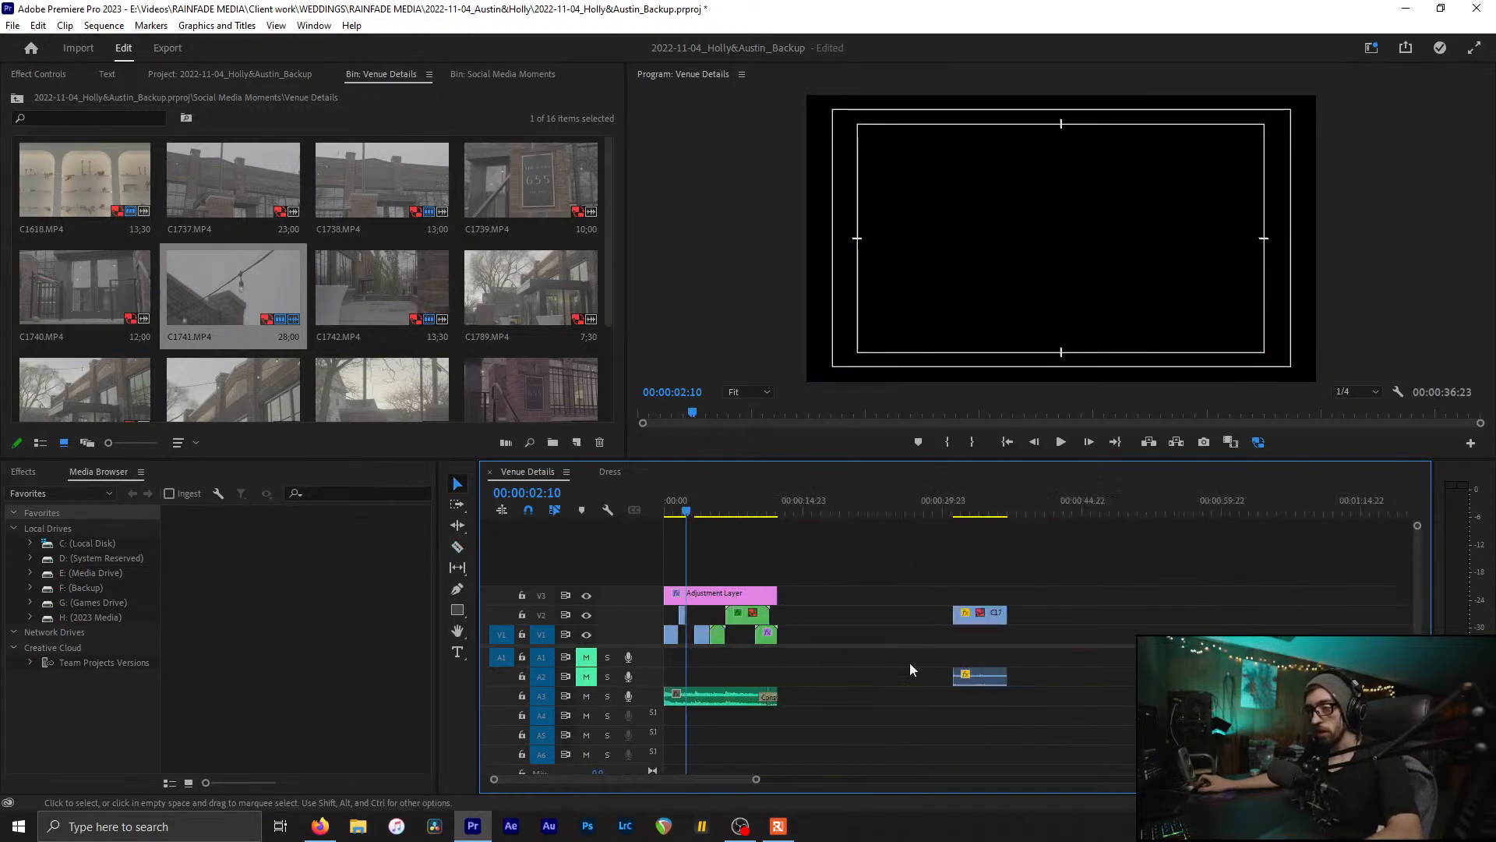
left_click_drag(682, 615, 683, 634)
Step: Move C1741 to the start of V2 and trim it where C1618 begins
left_click(971, 621)
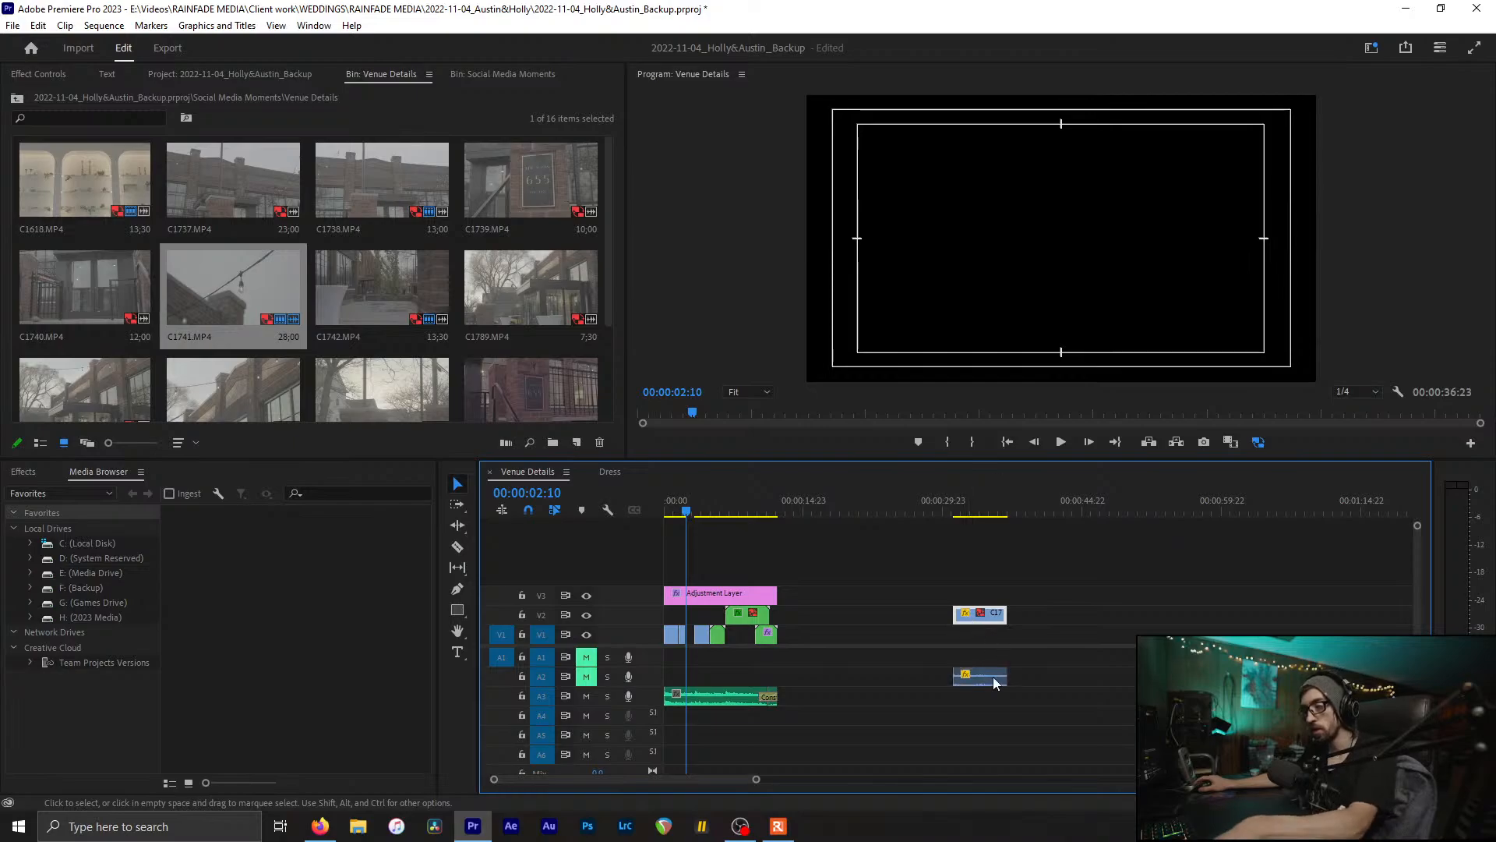
left_click_drag(973, 620, 690, 621)
key("backslash")
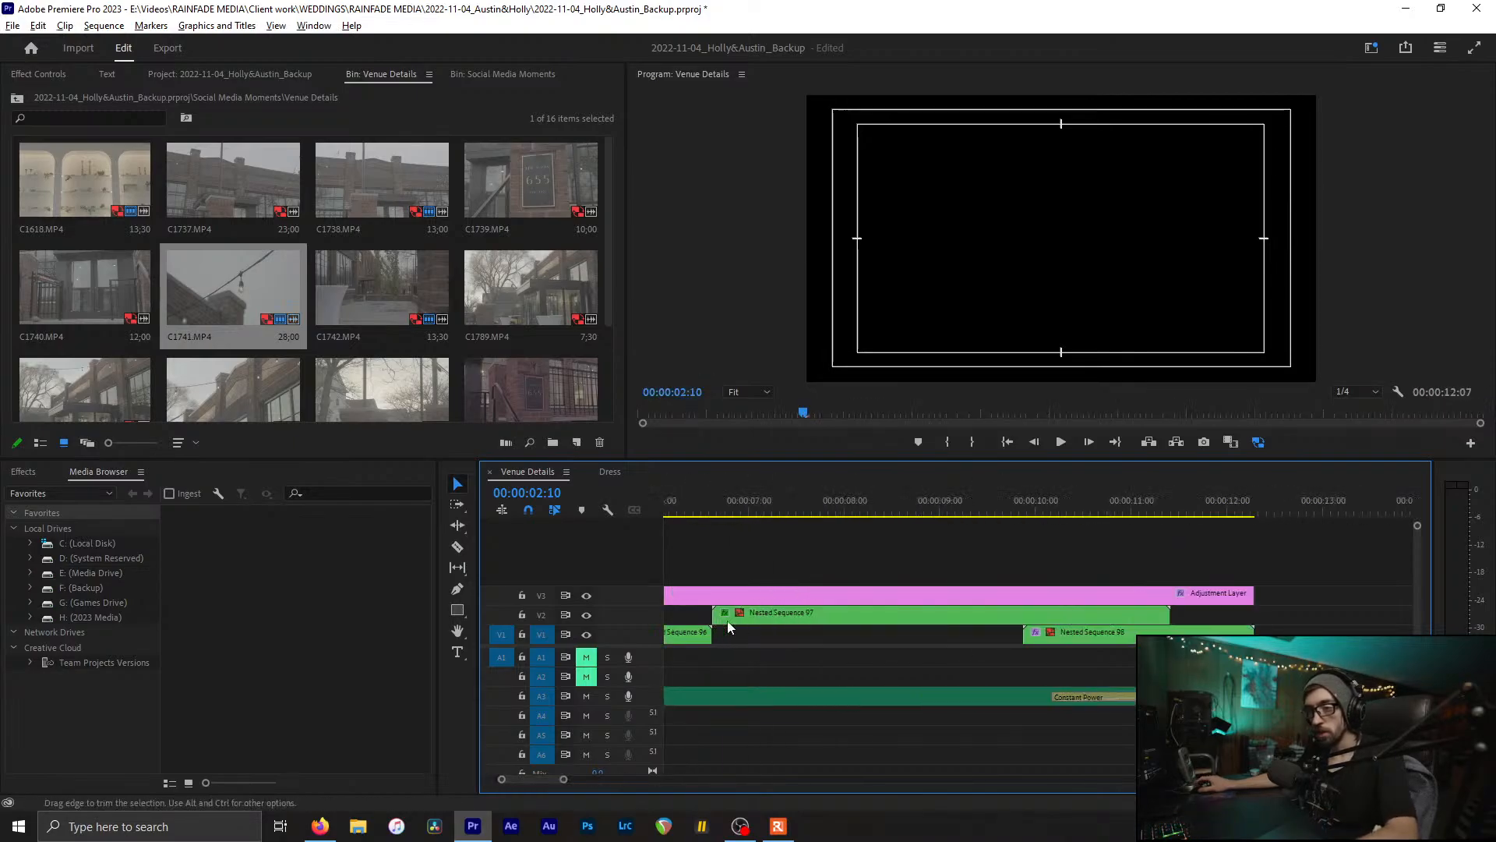
scroll(732, 621, "up", 1)
key("c")
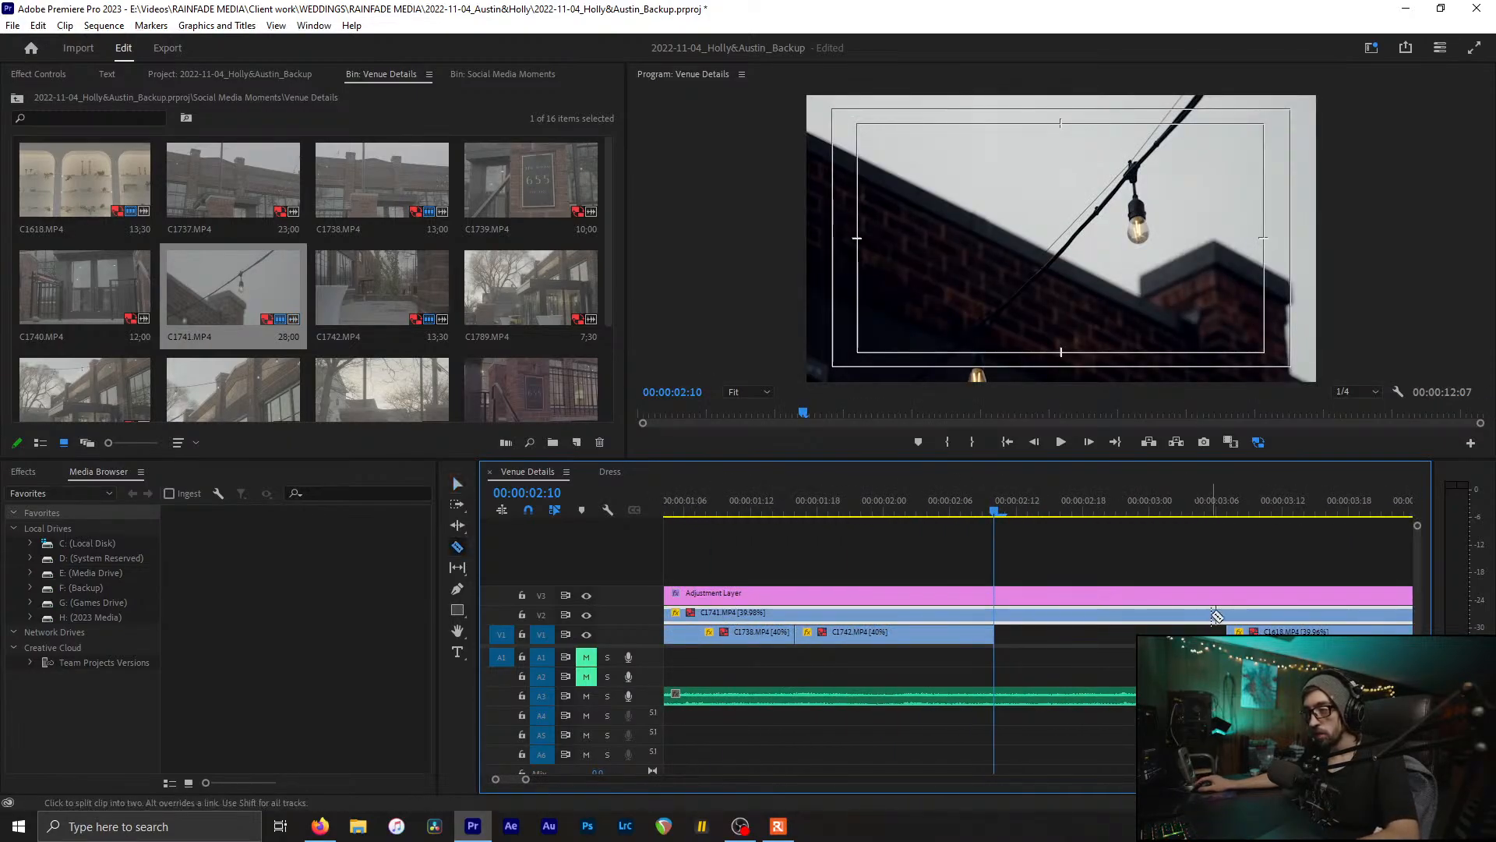
left_click(1227, 616)
key("v")
left_click(1256, 616)
key("Delete")
scroll(828, 602, "down", 2)
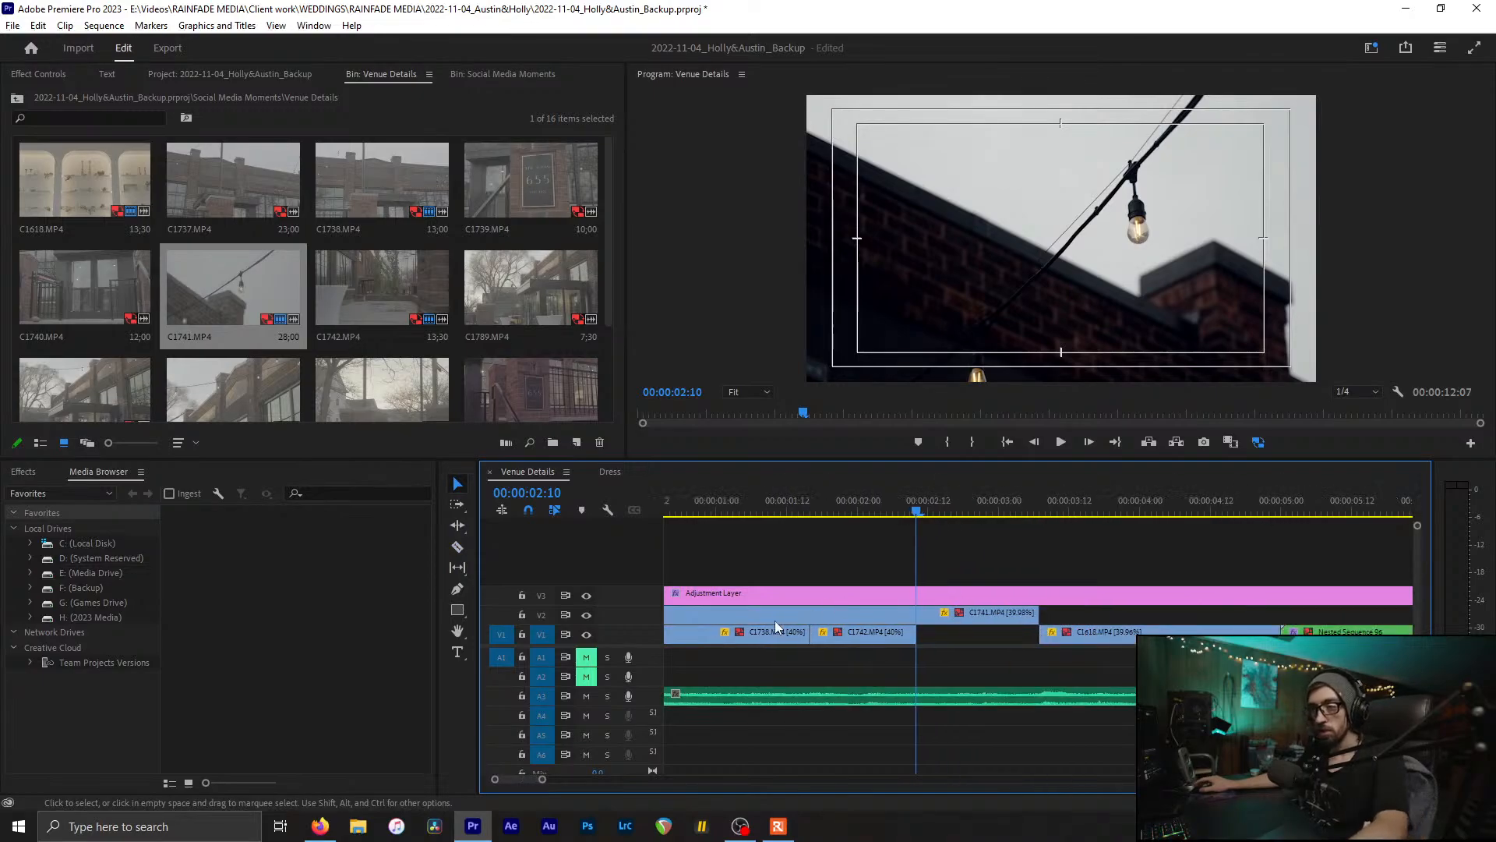
scroll(776, 625, "down", 2)
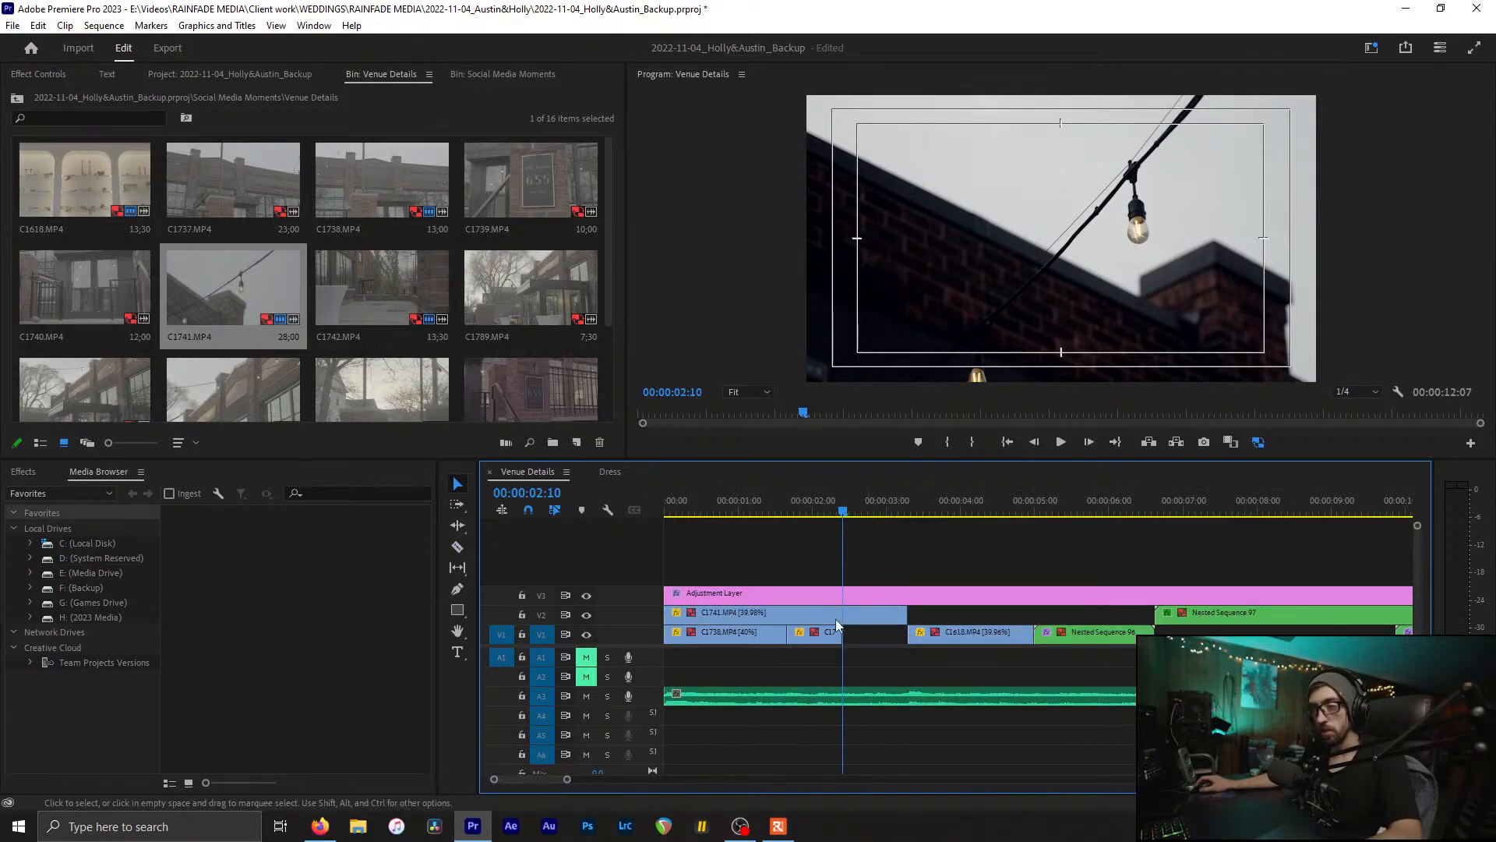
Step: Trim C1741 at 00:00:03:07, place it on V1 before C1618, and save
left_click_drag(835, 619, 972, 625)
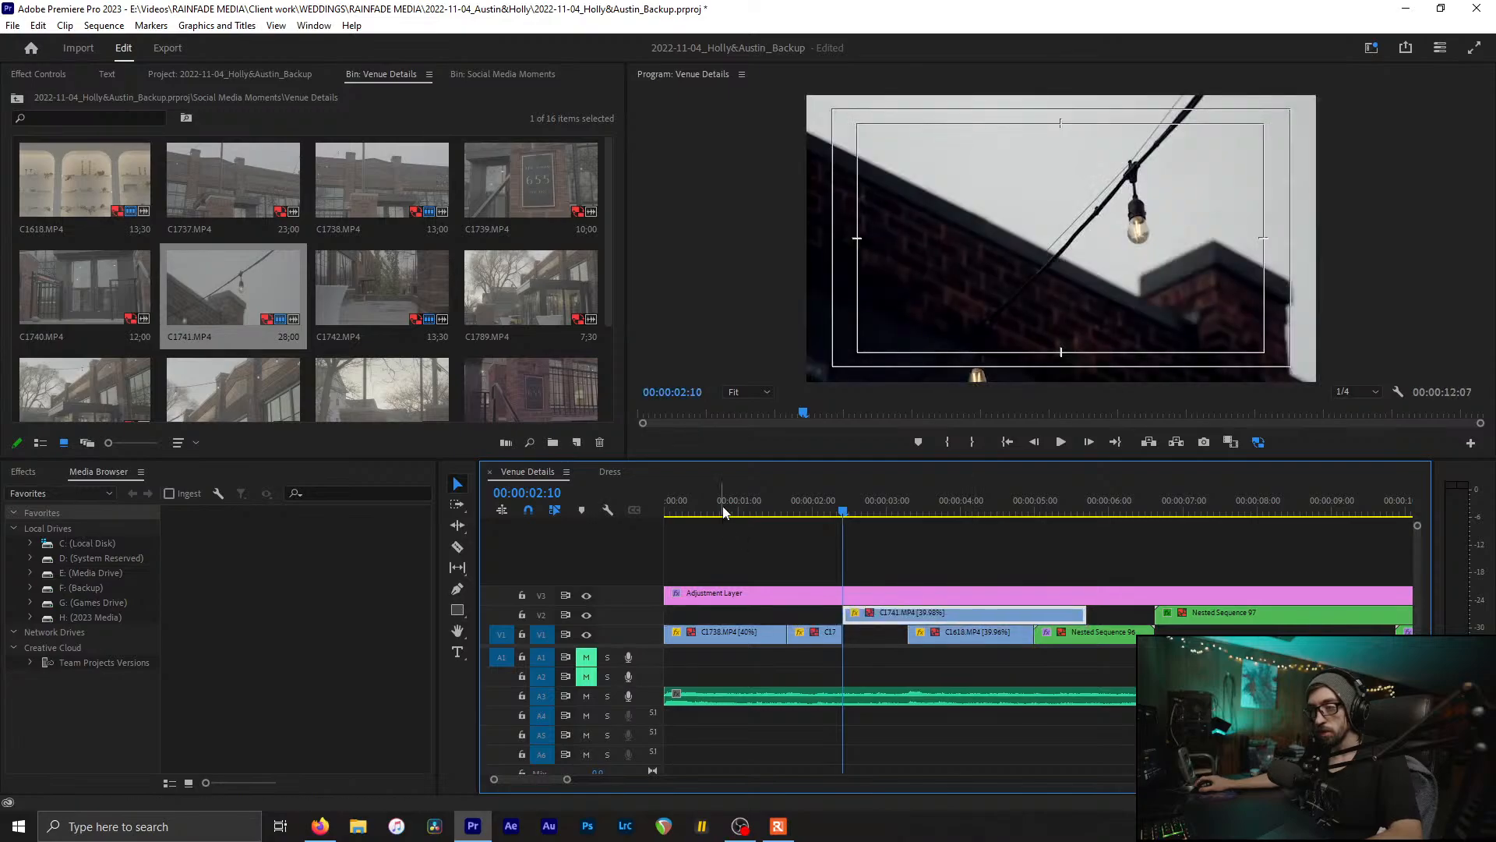
left_click_drag(671, 510, 912, 600)
key("ctrl+k")
left_click(961, 614)
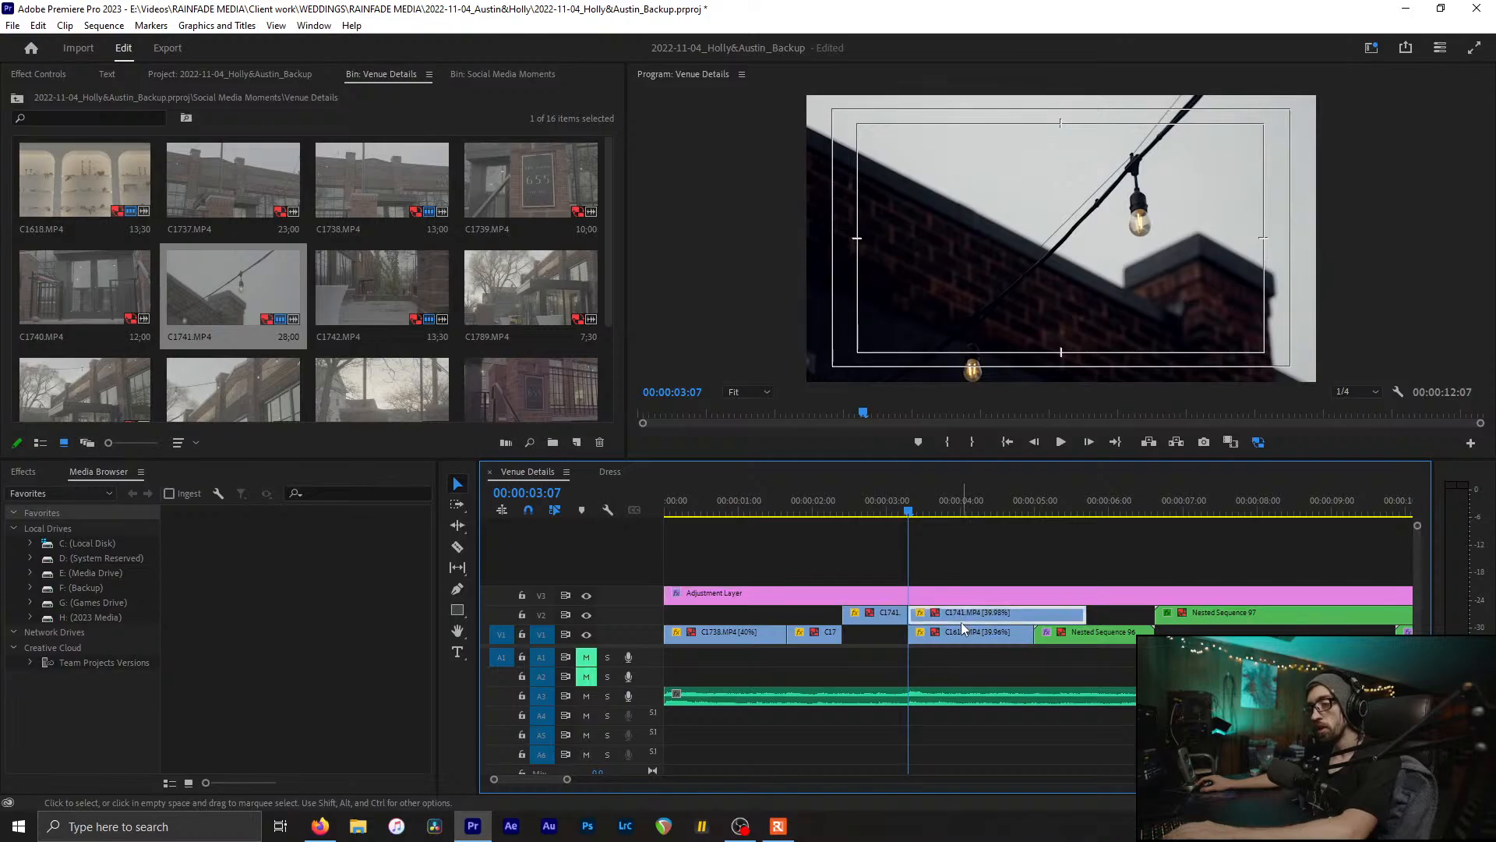
key("Delete")
left_click_drag(857, 614, 877, 636)
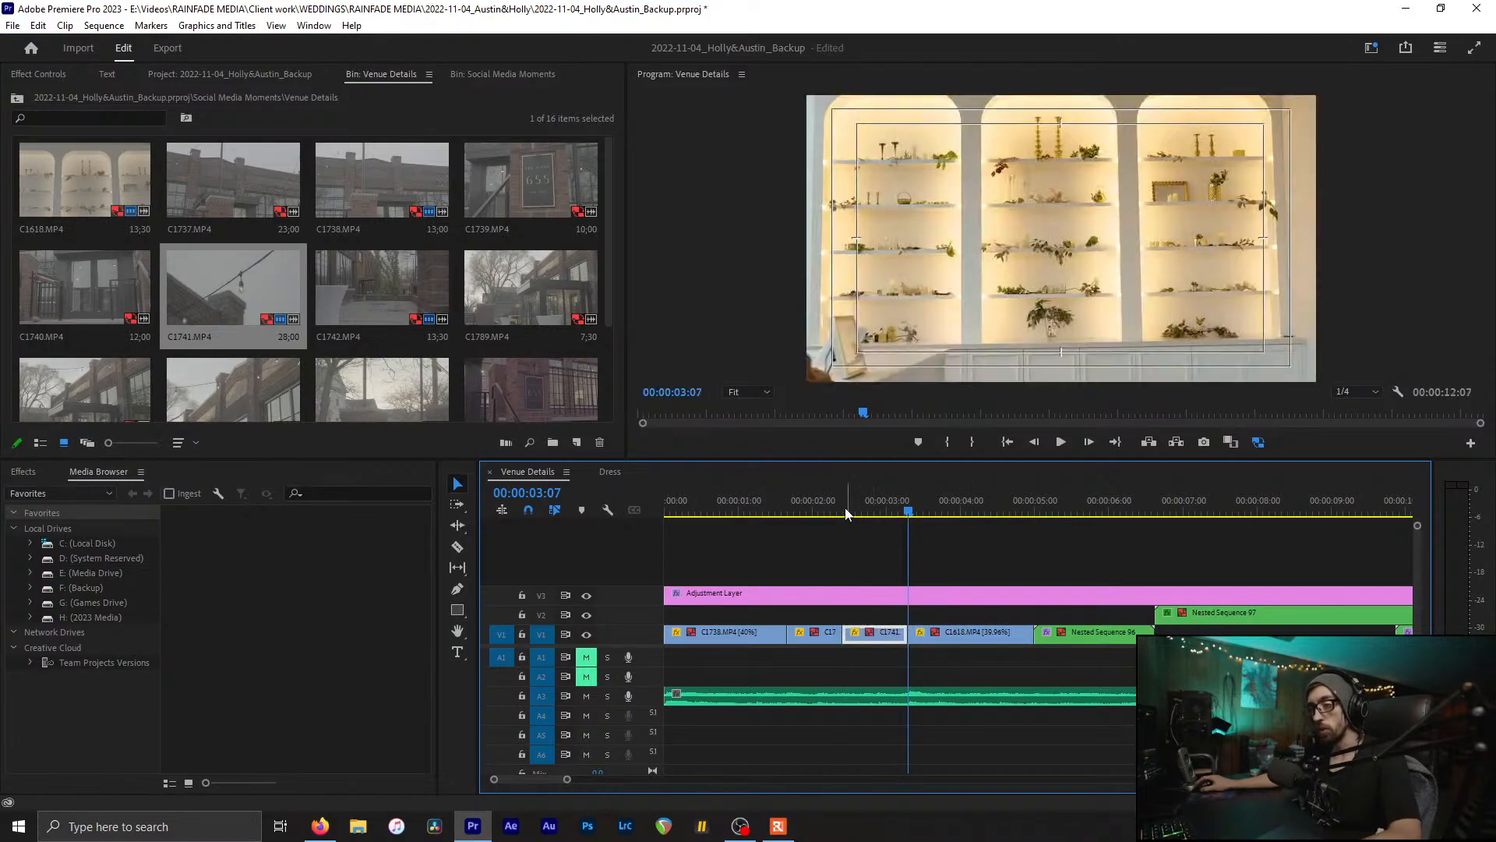
key("Home")
key("ctrl+s")
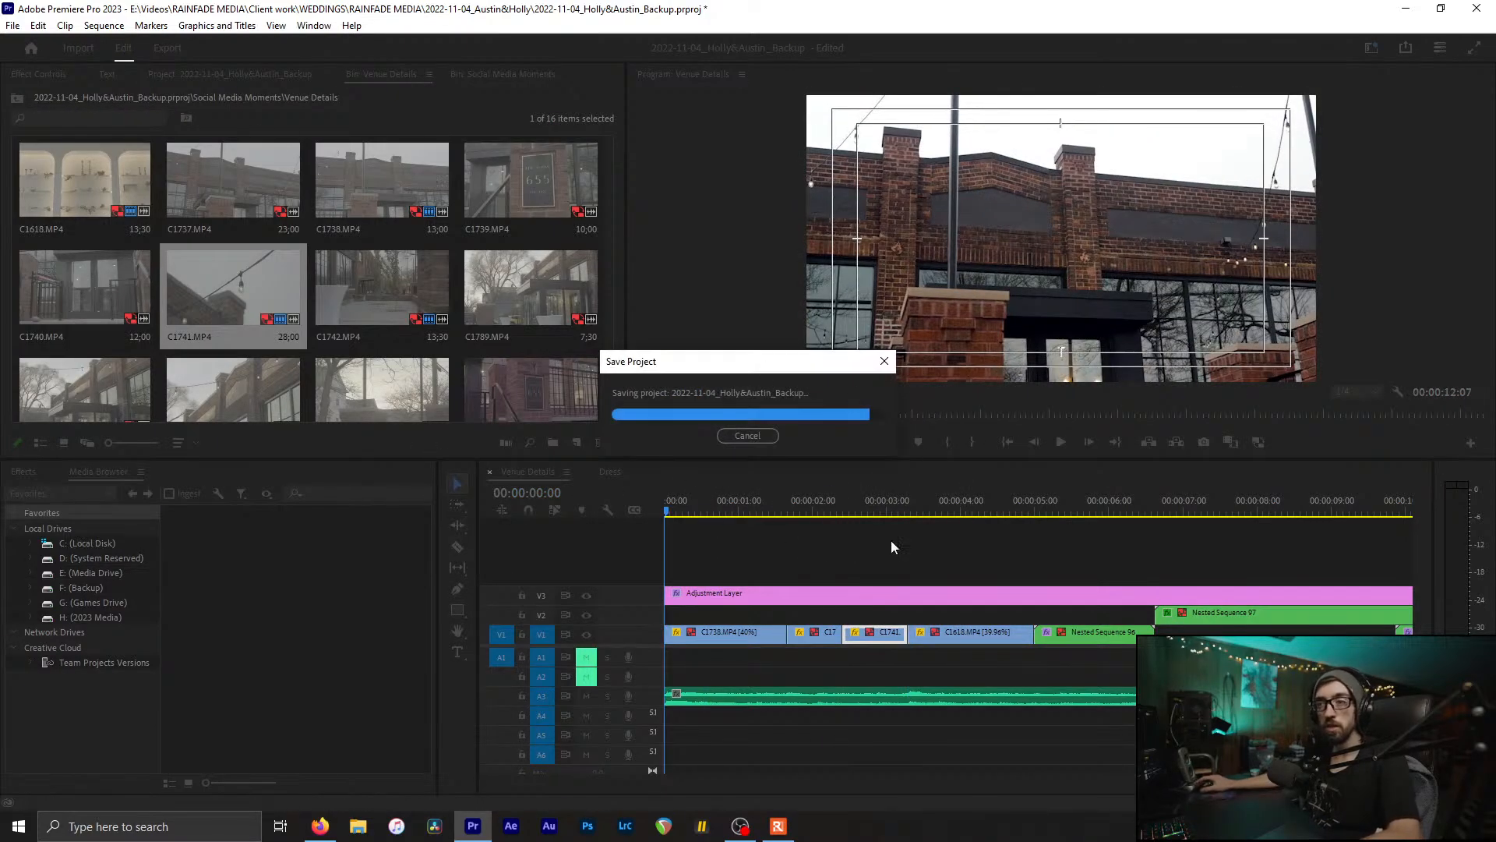
scroll(385, 284, "down", 3)
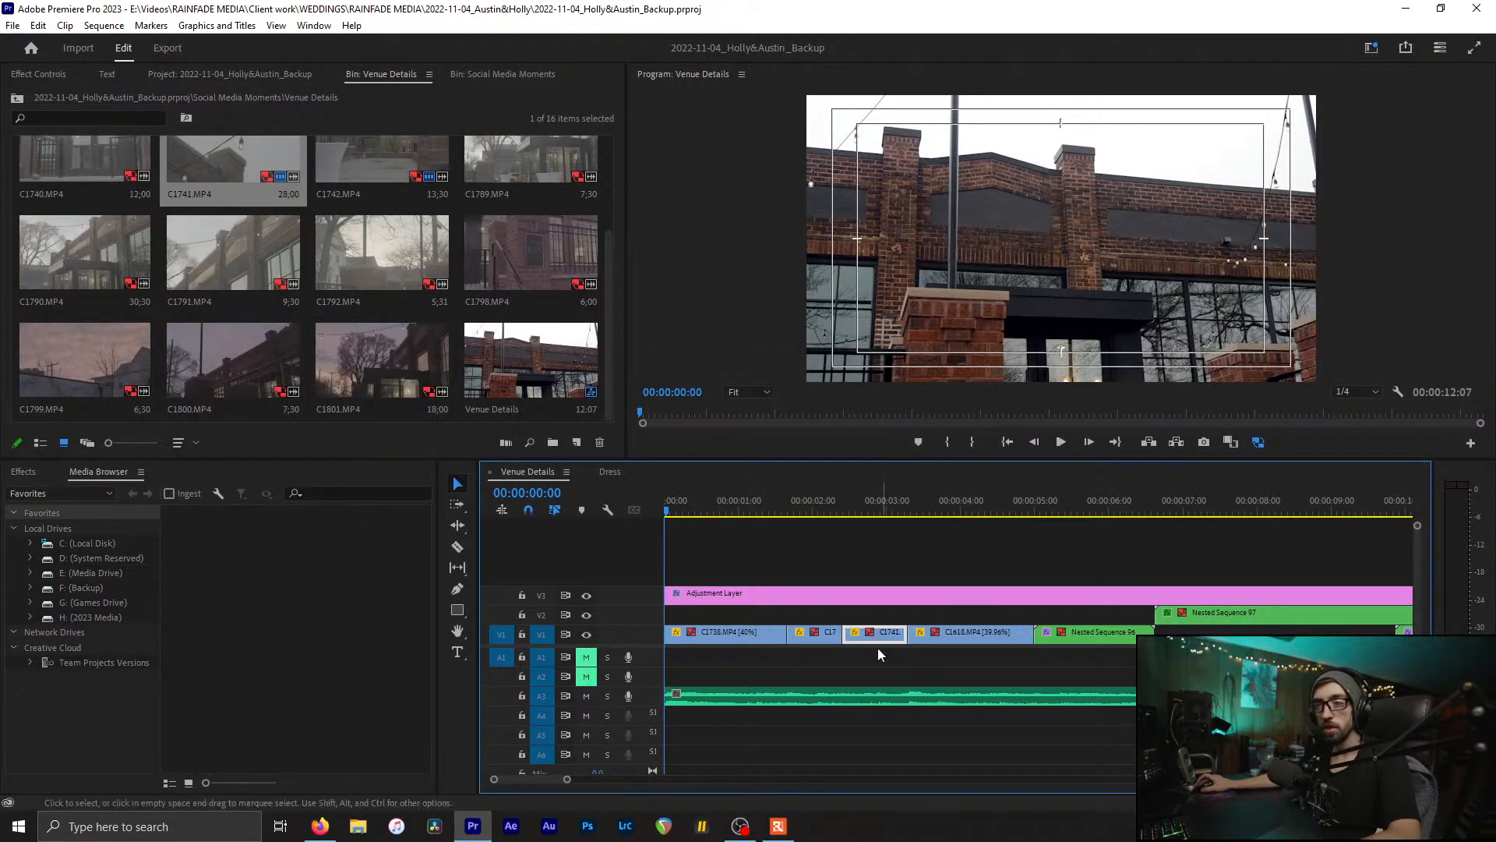
left_click_drag(686, 508, 998, 558)
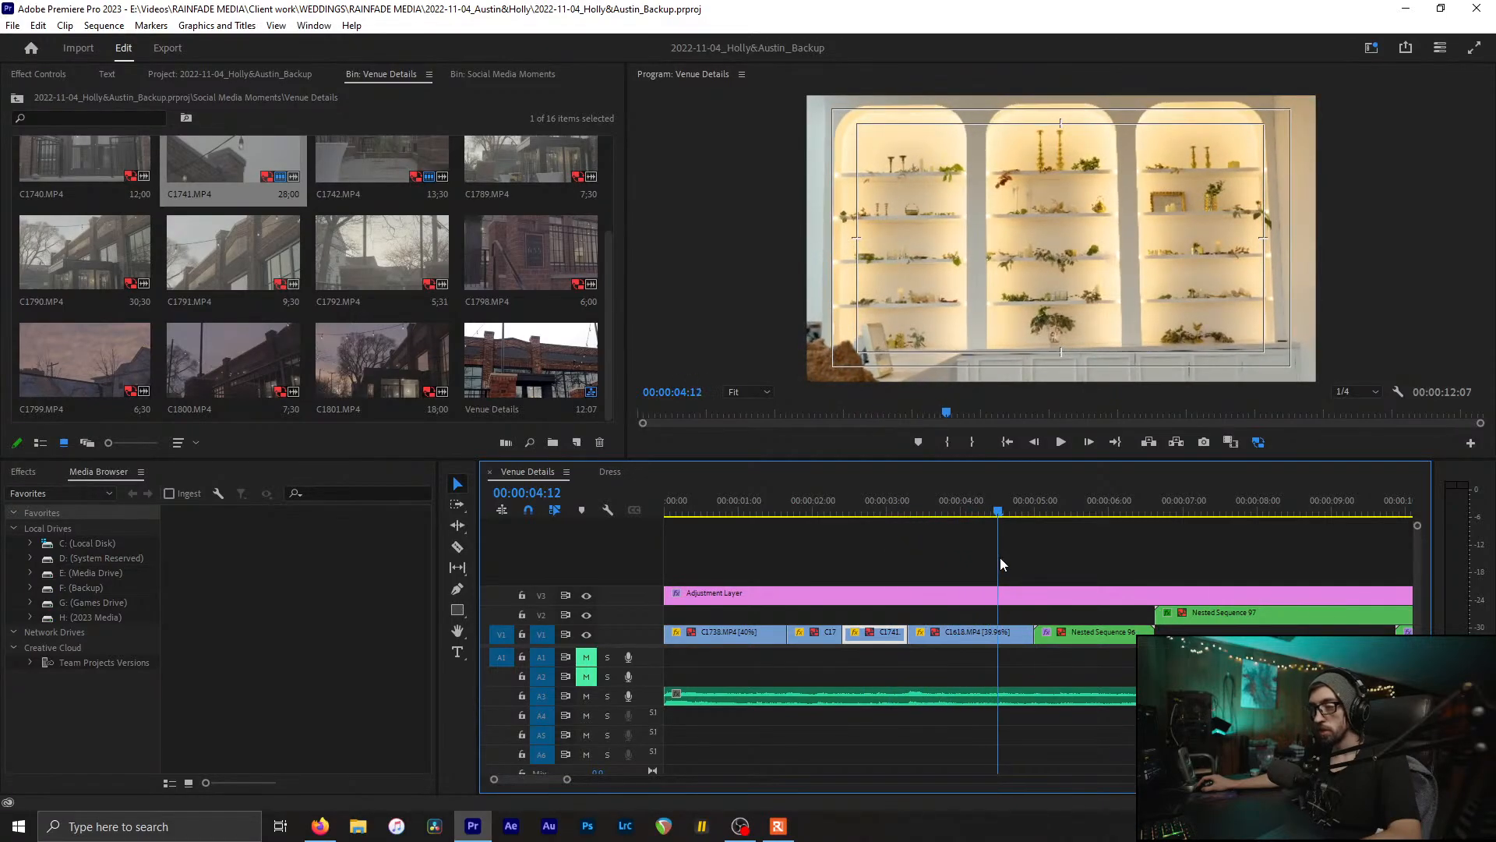
key("c")
key("v")
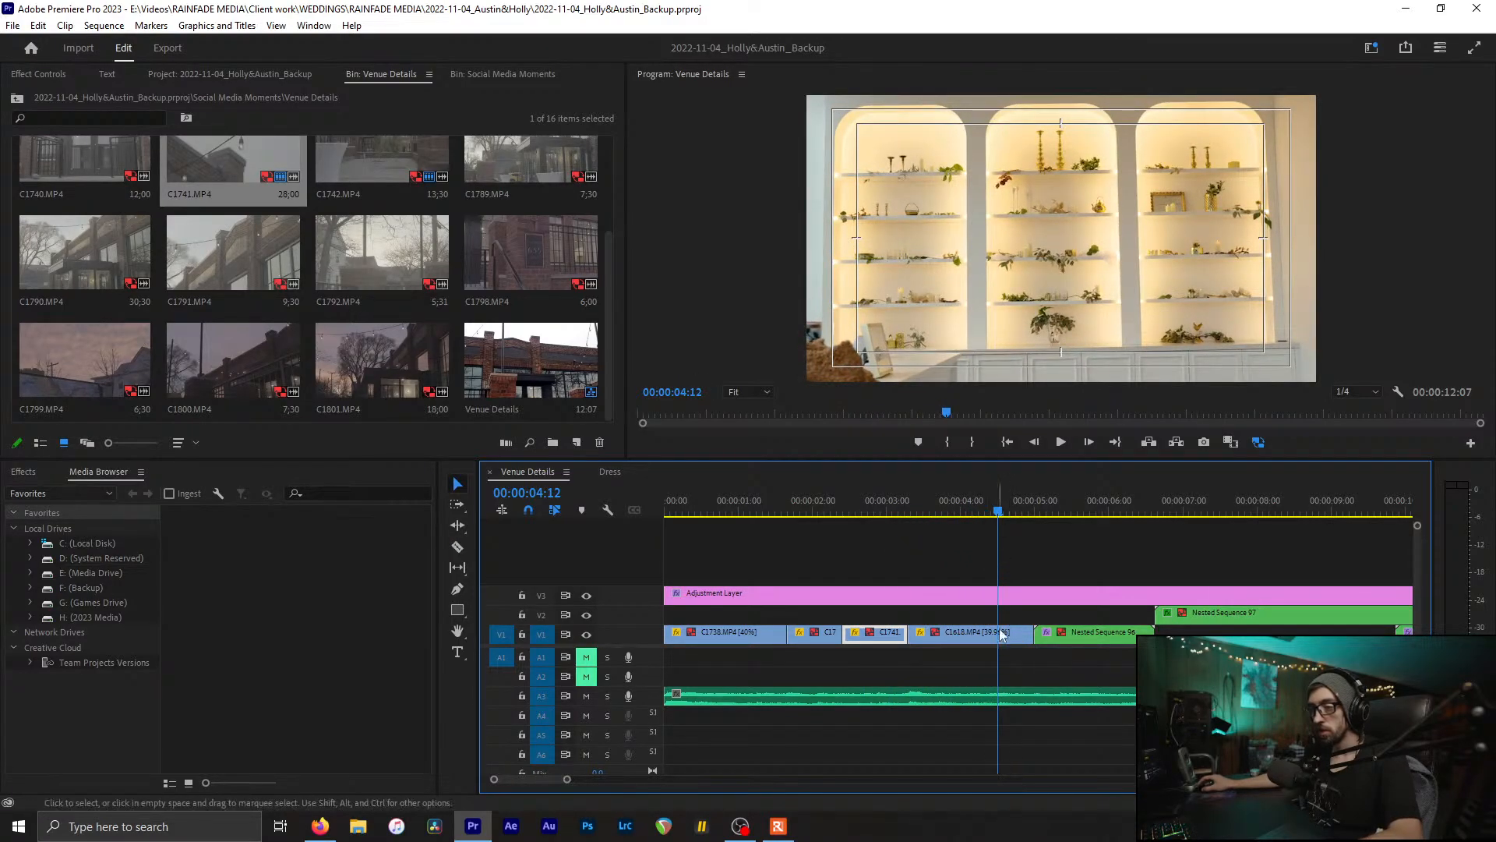
mouse_move(999, 510)
left_mouse_down()
mouse_move(965, 485)
mouse_move(918, 493)
mouse_move(1008, 523)
left_mouse_up()
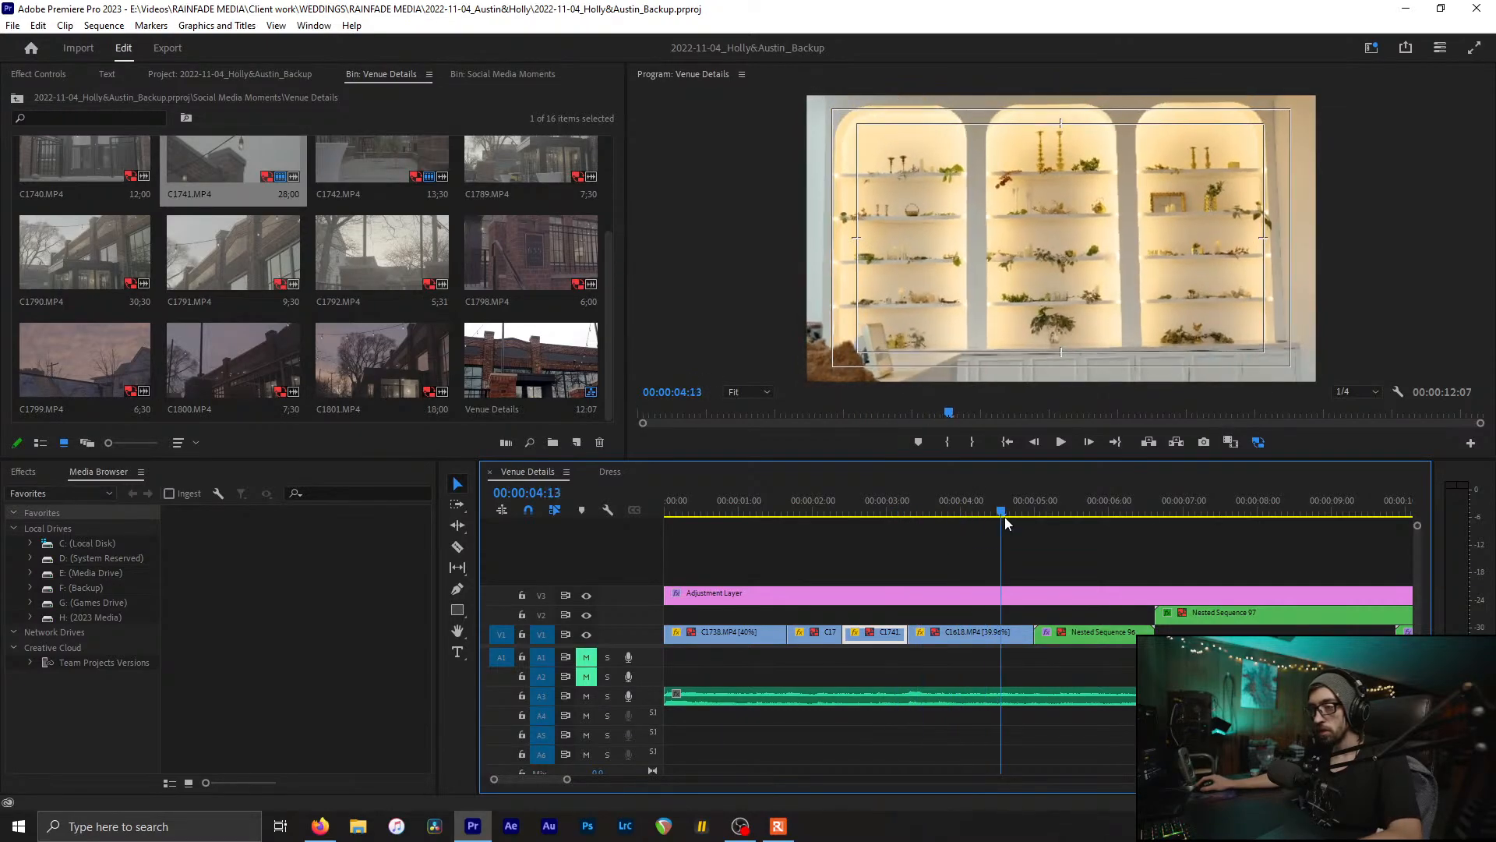
key("space")
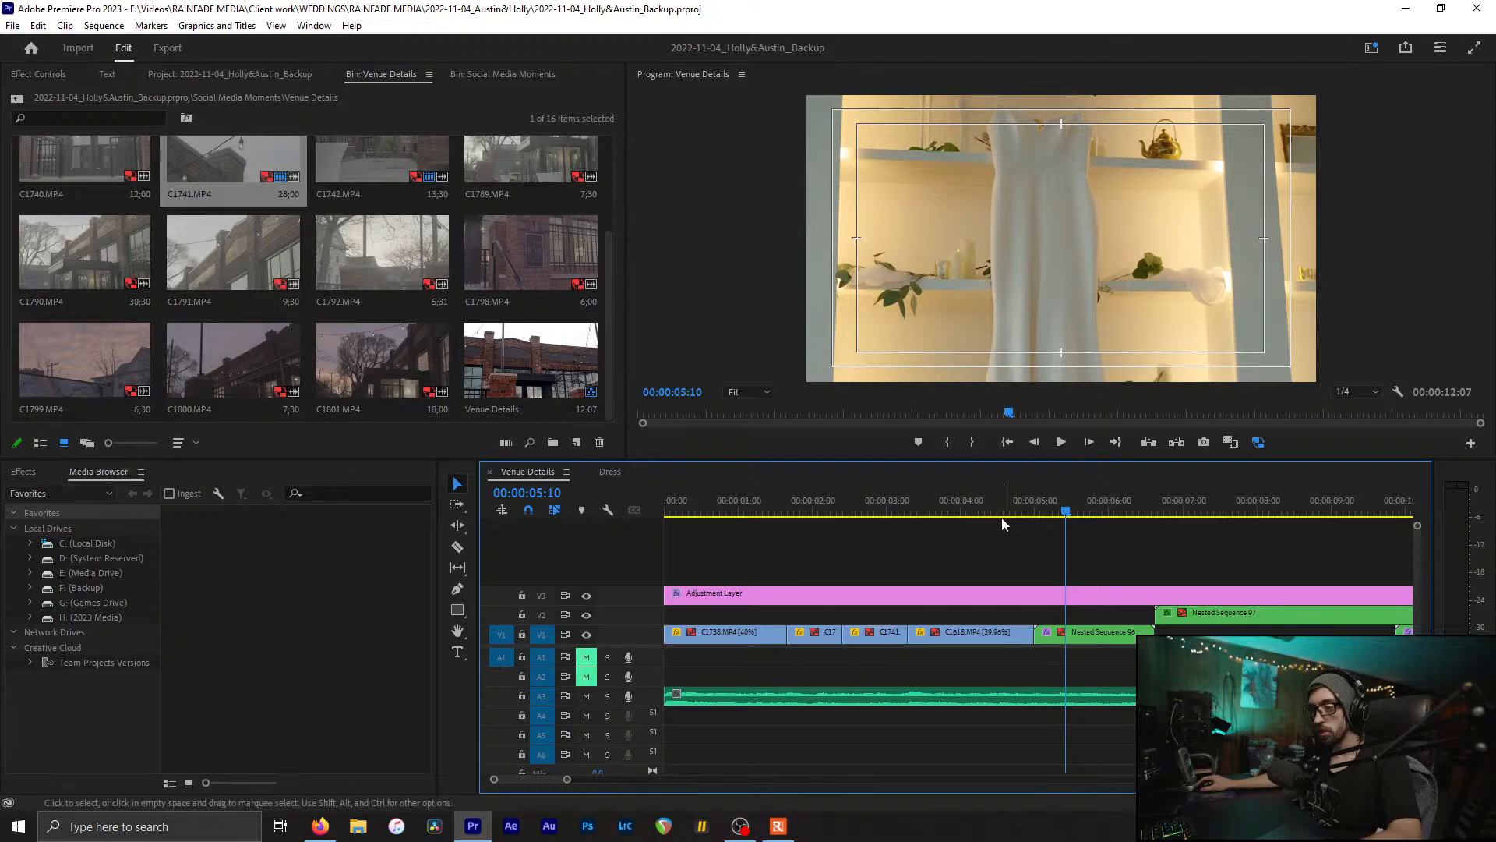
left_click(999, 512)
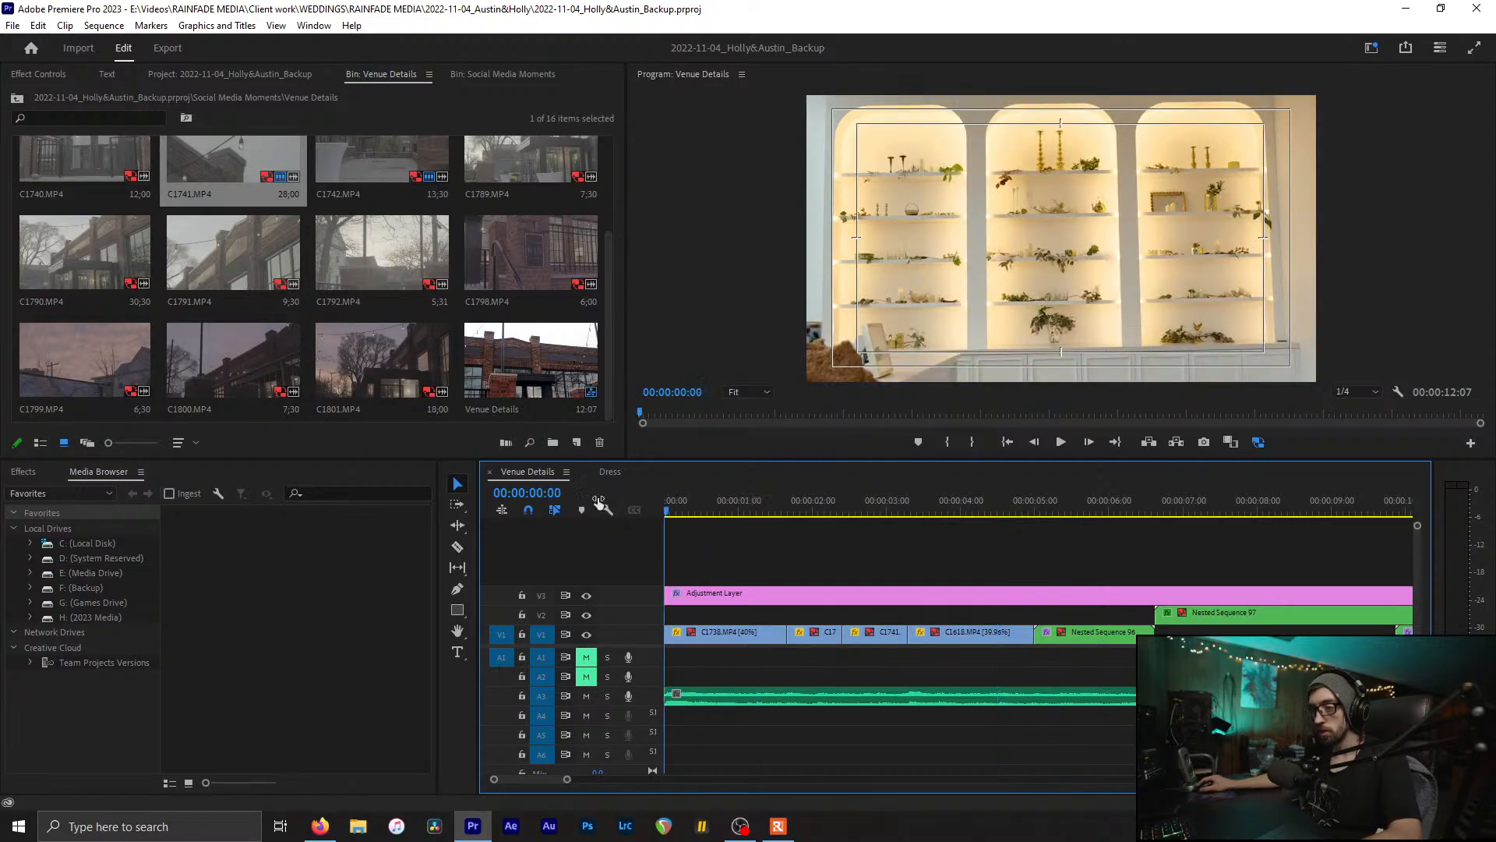
left_click(804, 617)
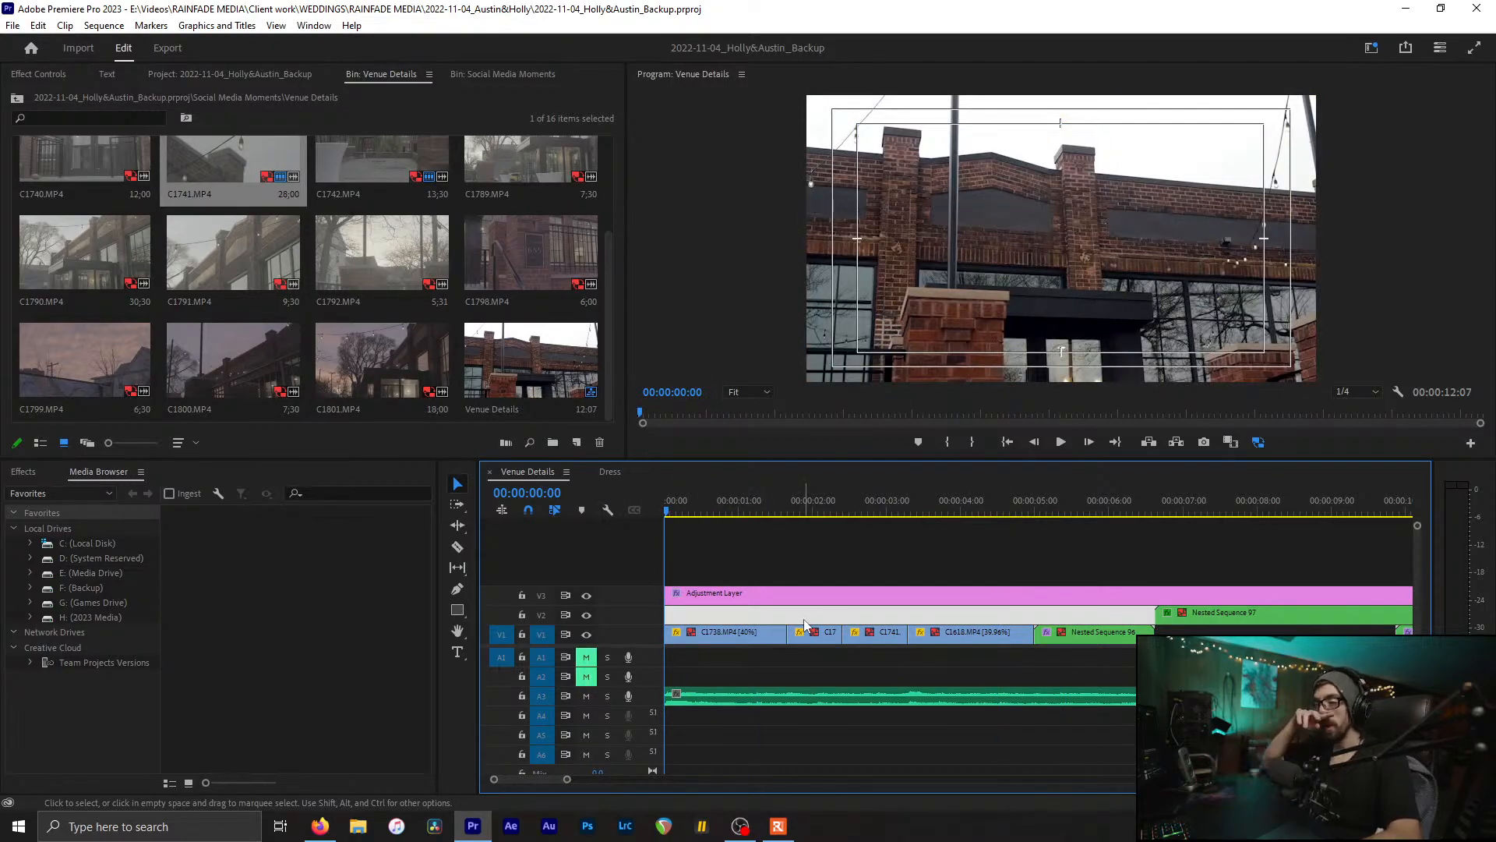
key("ctrl+s")
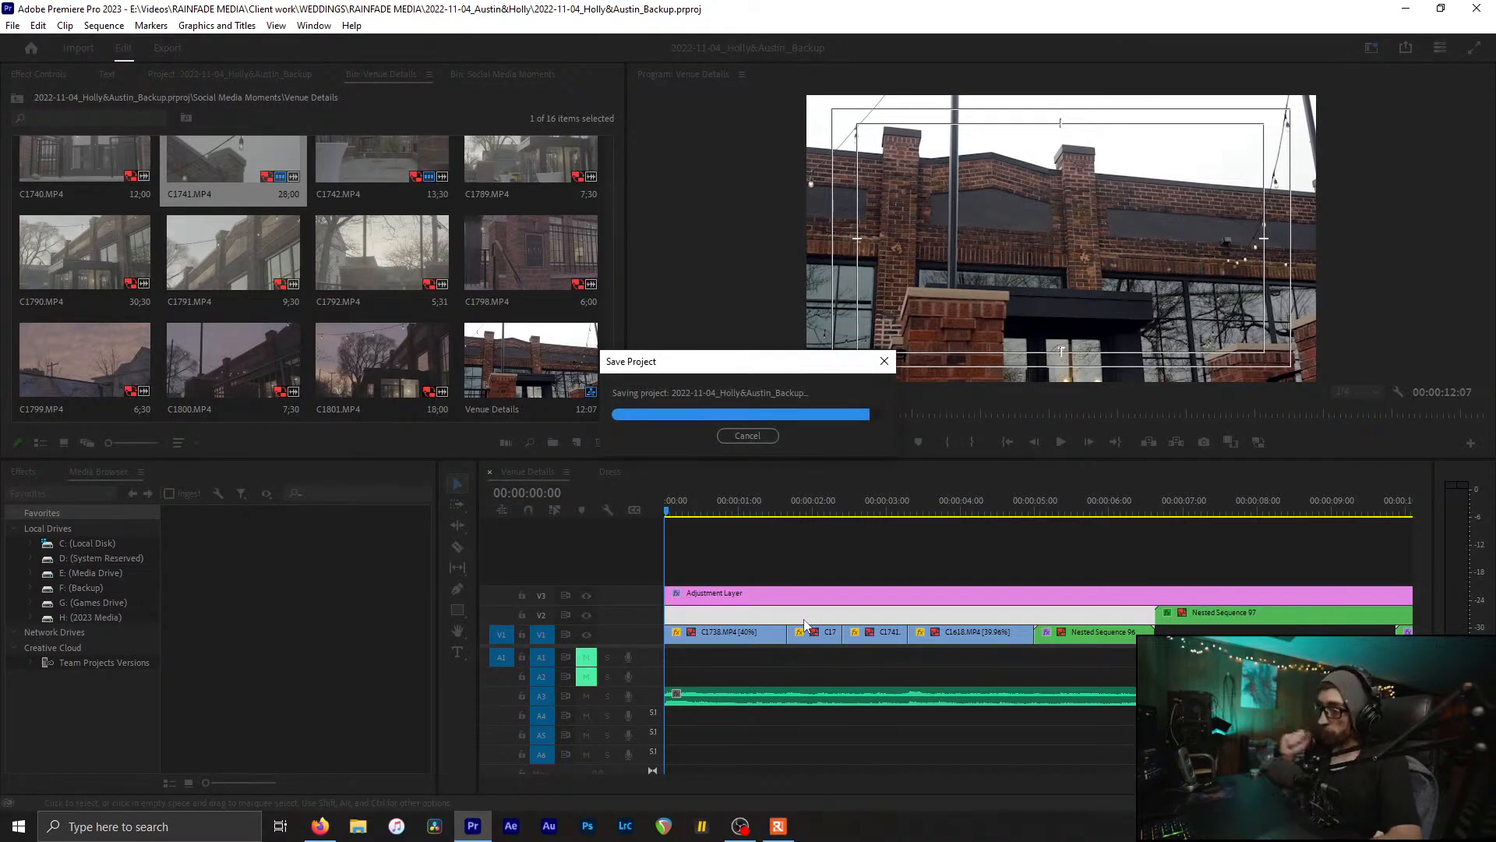
left_click_drag(944, 511, 915, 519)
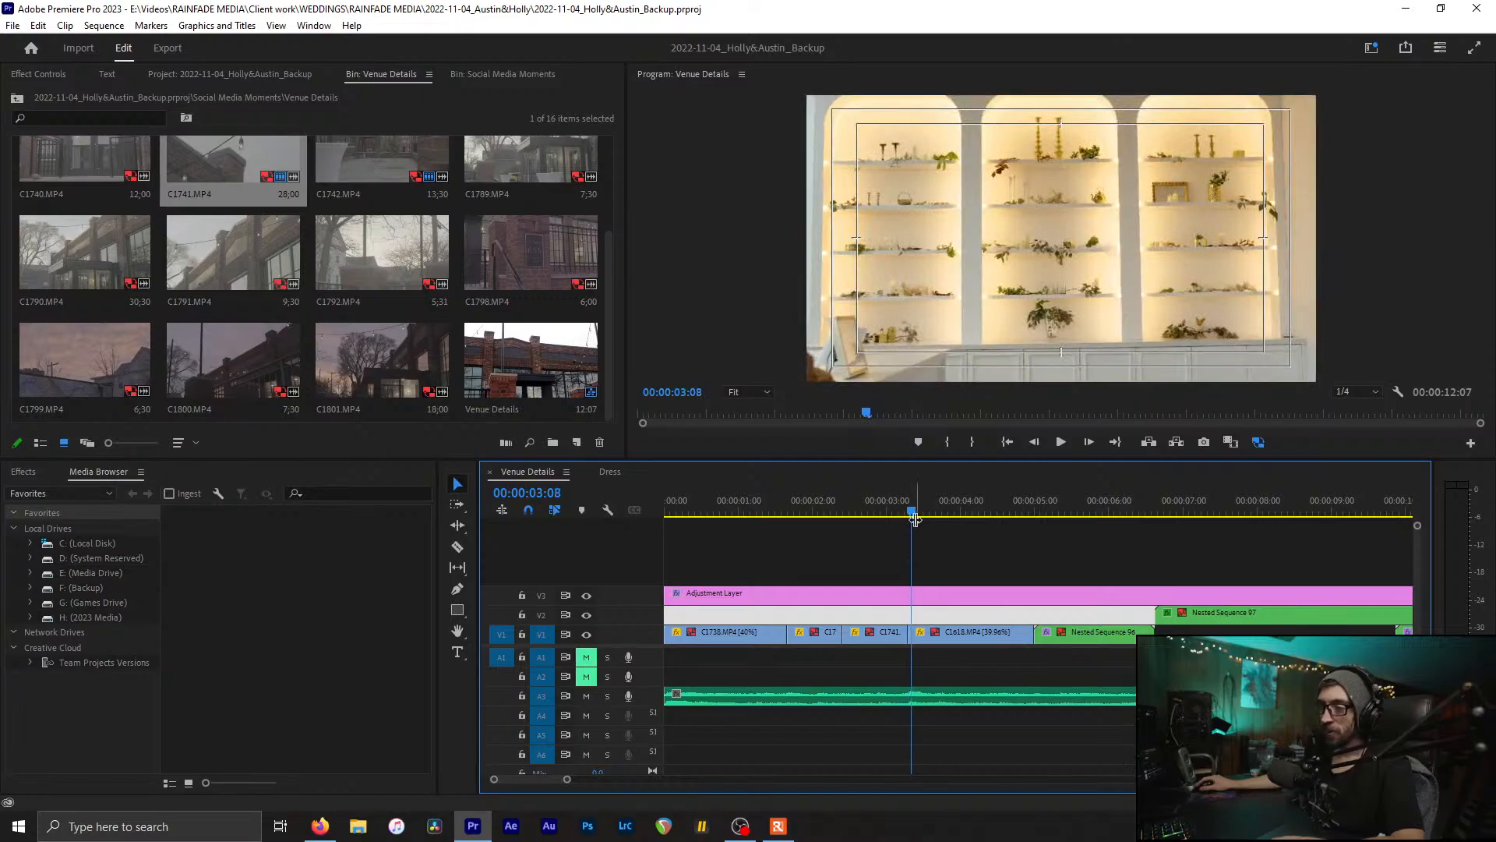
key("ctrl+s")
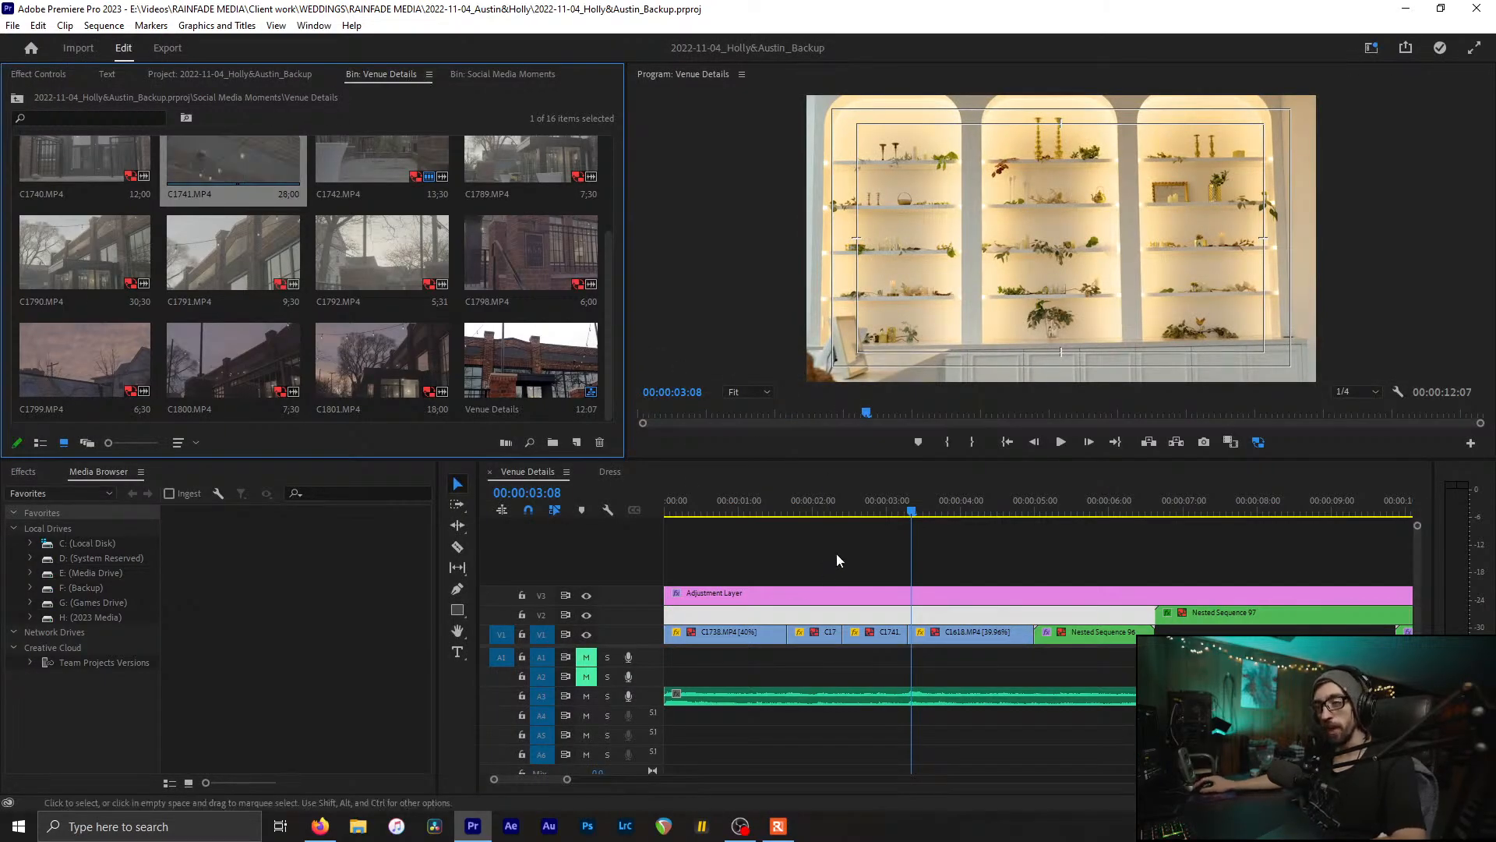
scroll(835, 553, "down", 4)
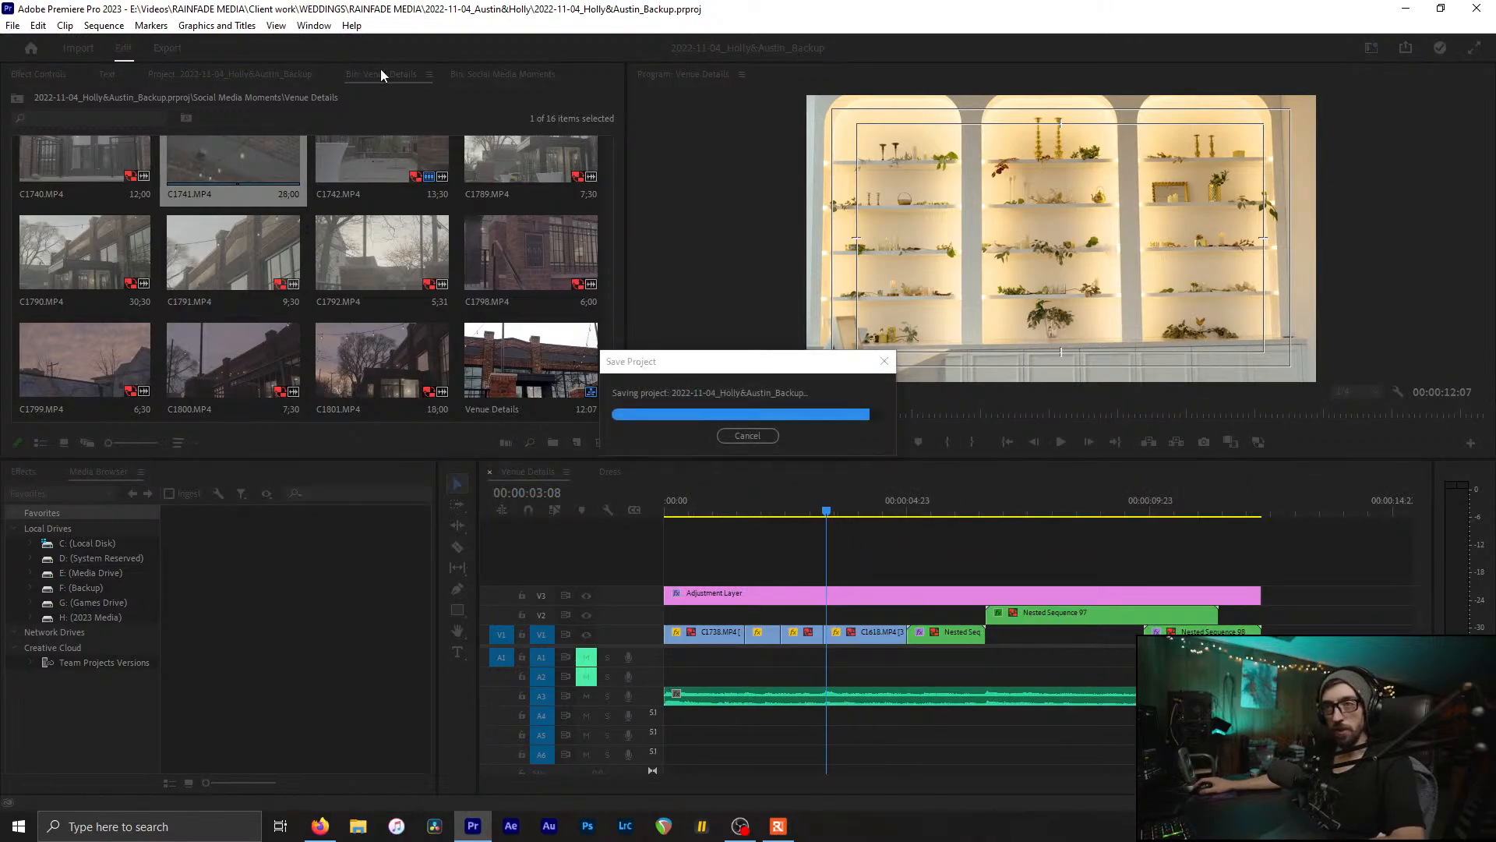
Step: Play back the Venue Details opening from the start and save the project
left_click(753, 828)
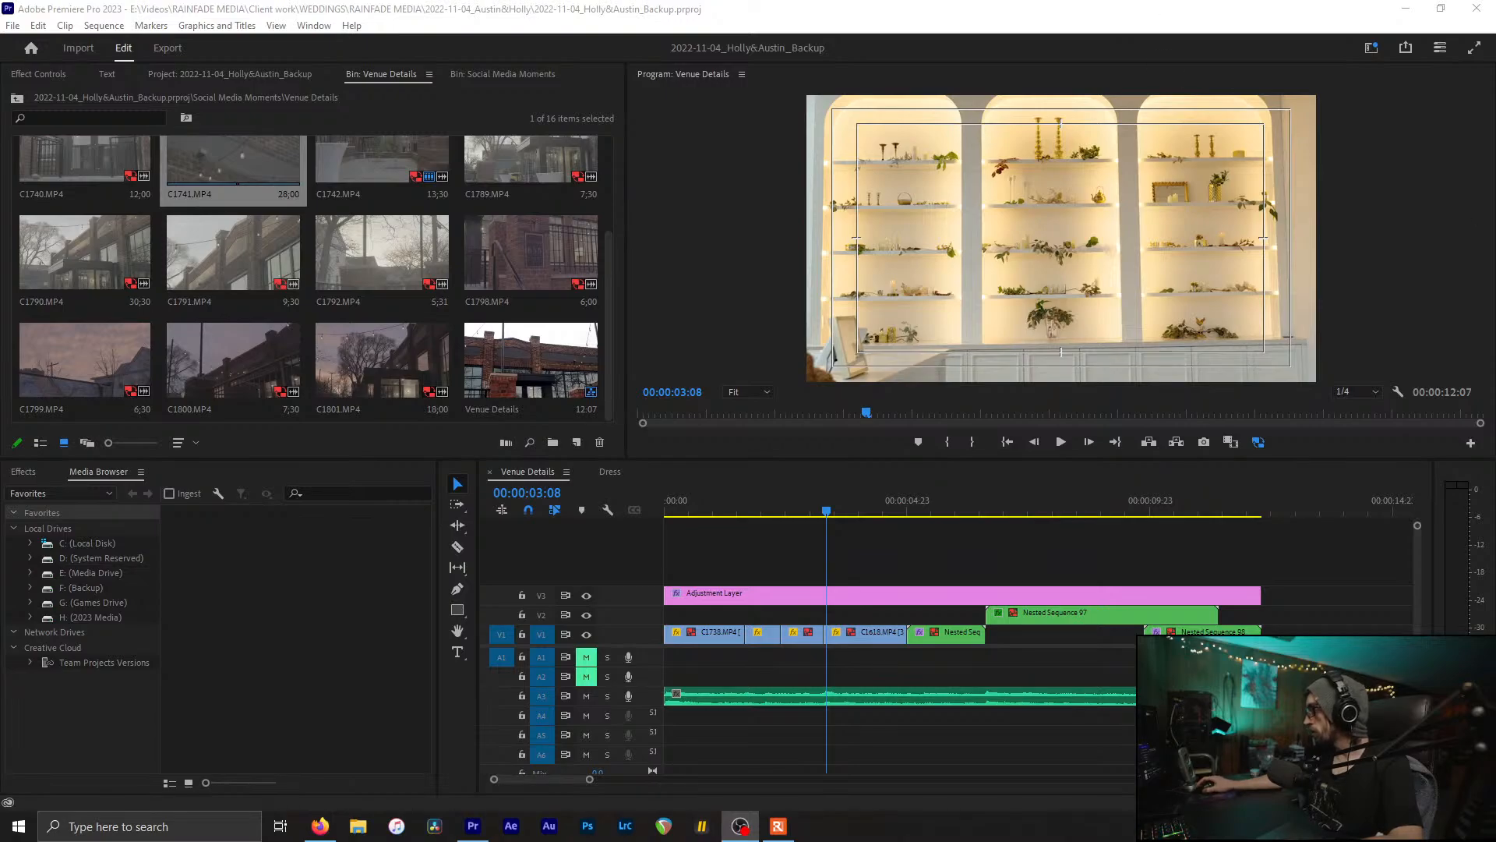
left_click(745, 7)
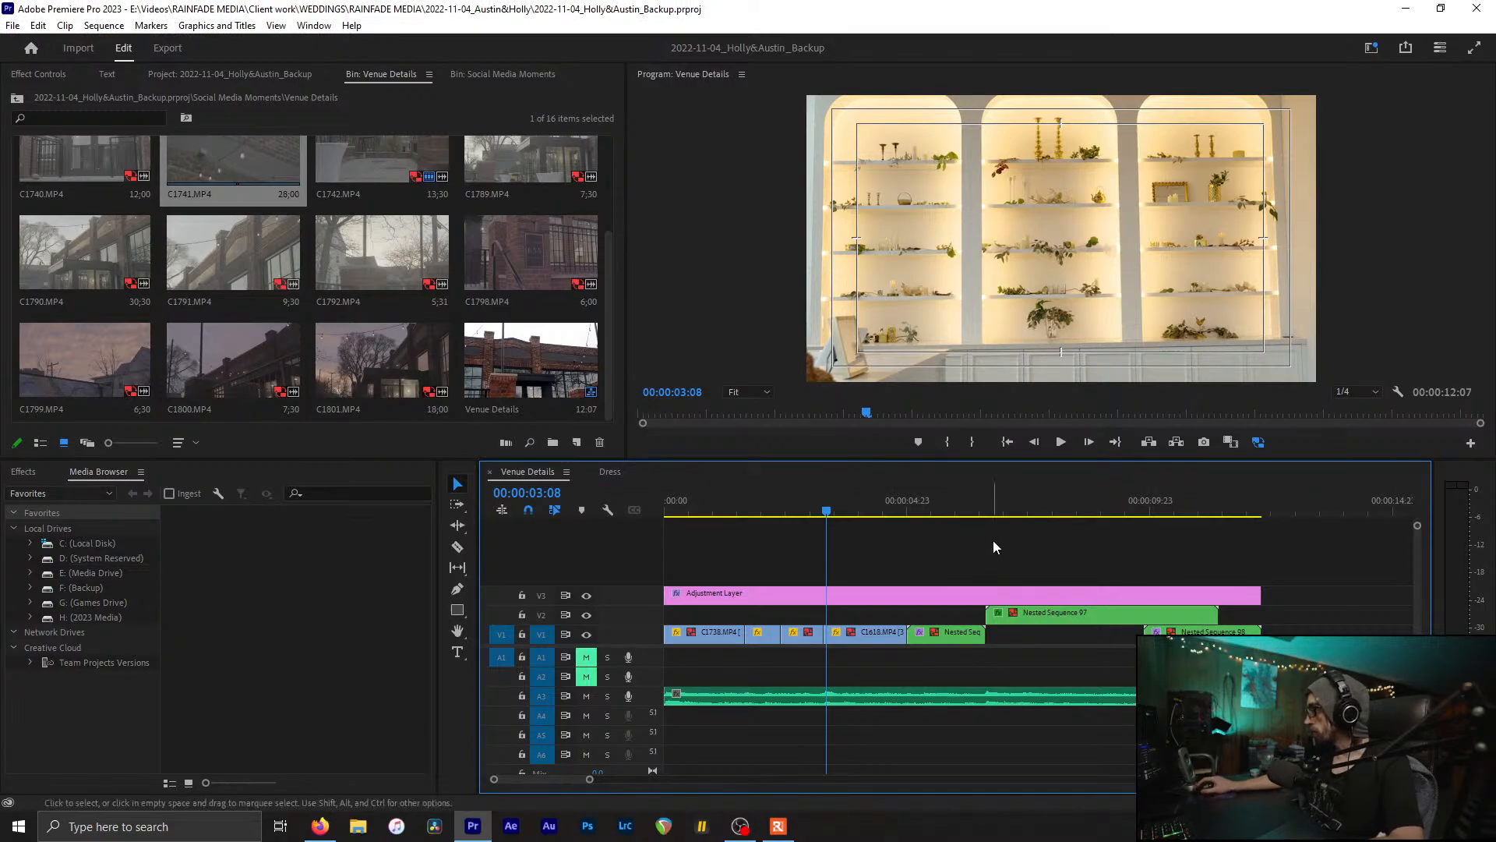
key("space")
key("space")
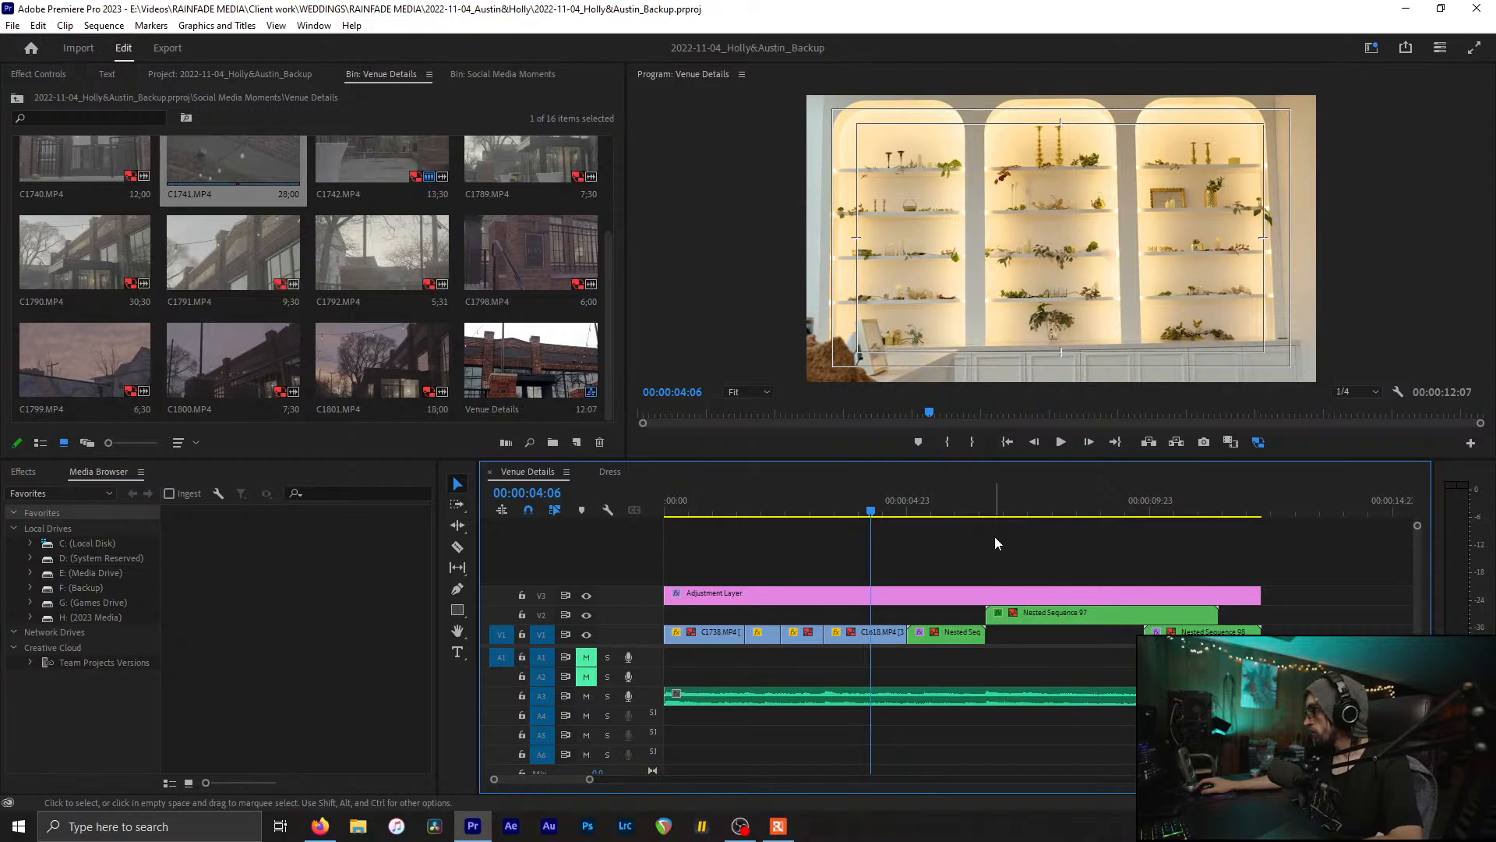
key("Home")
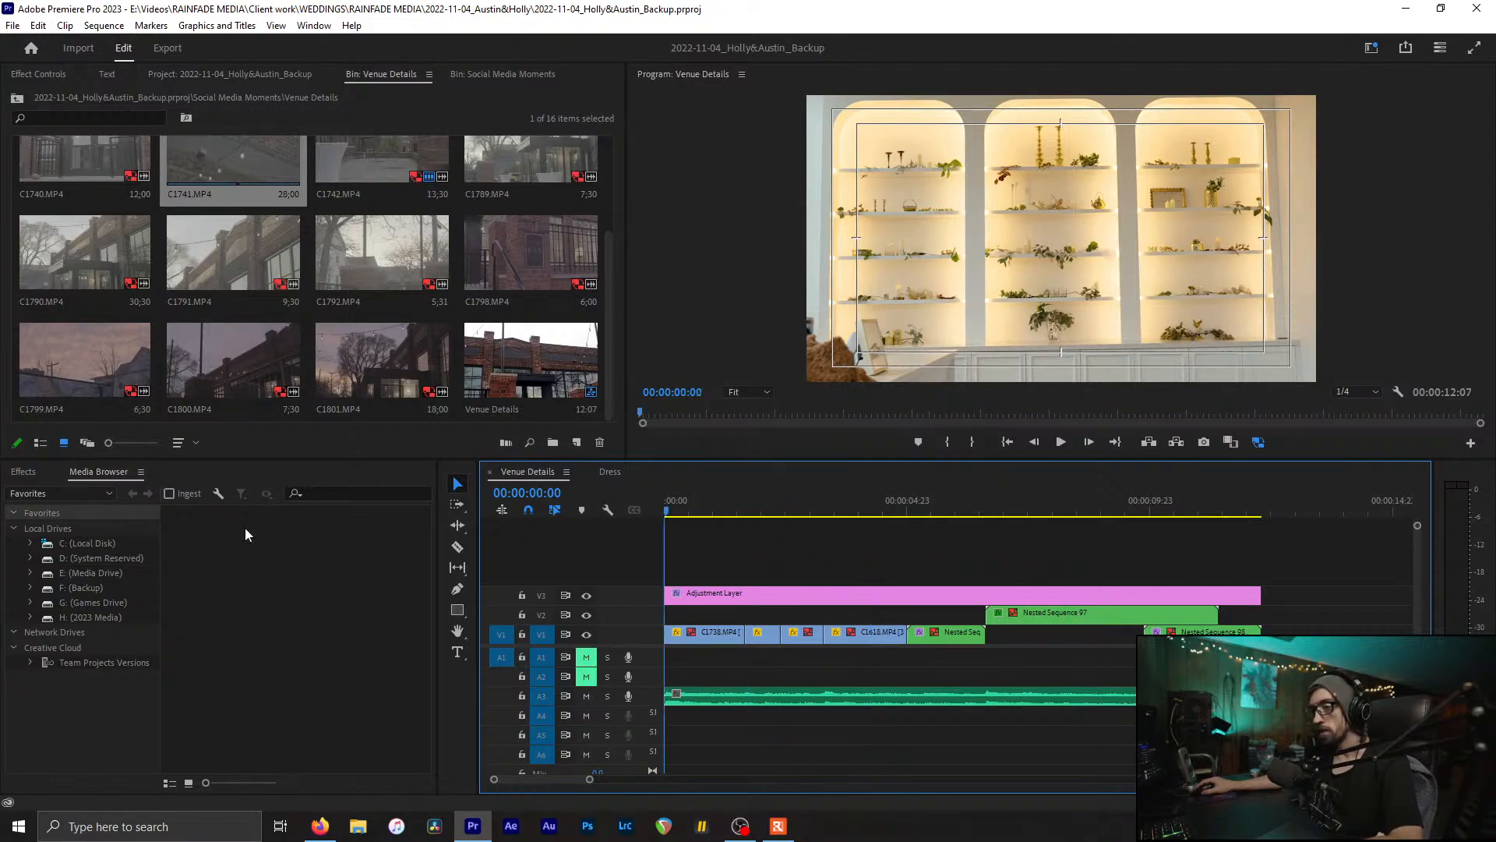
key("space")
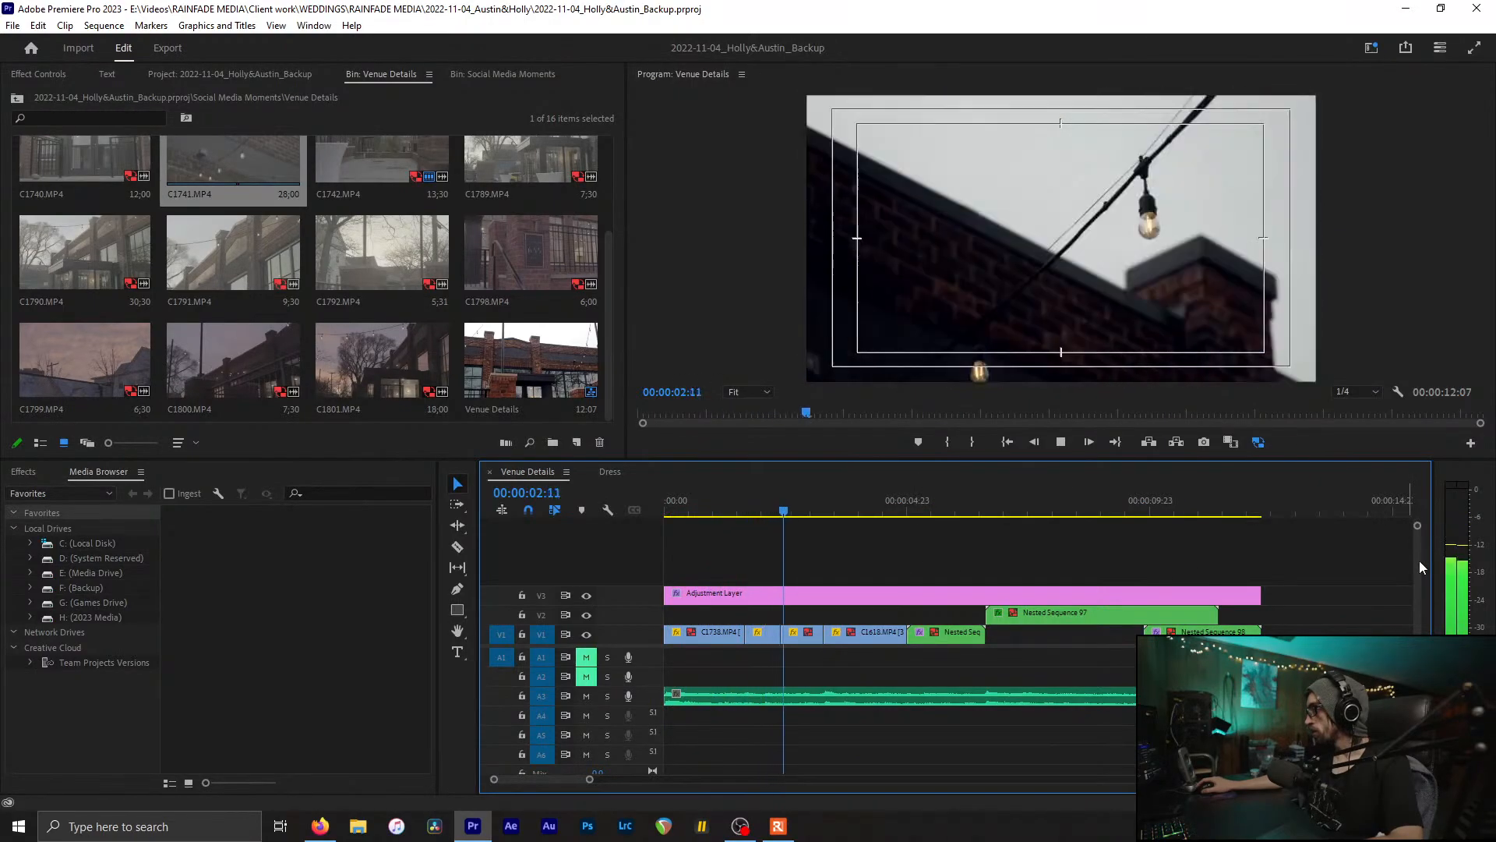
key("space")
key("Home")
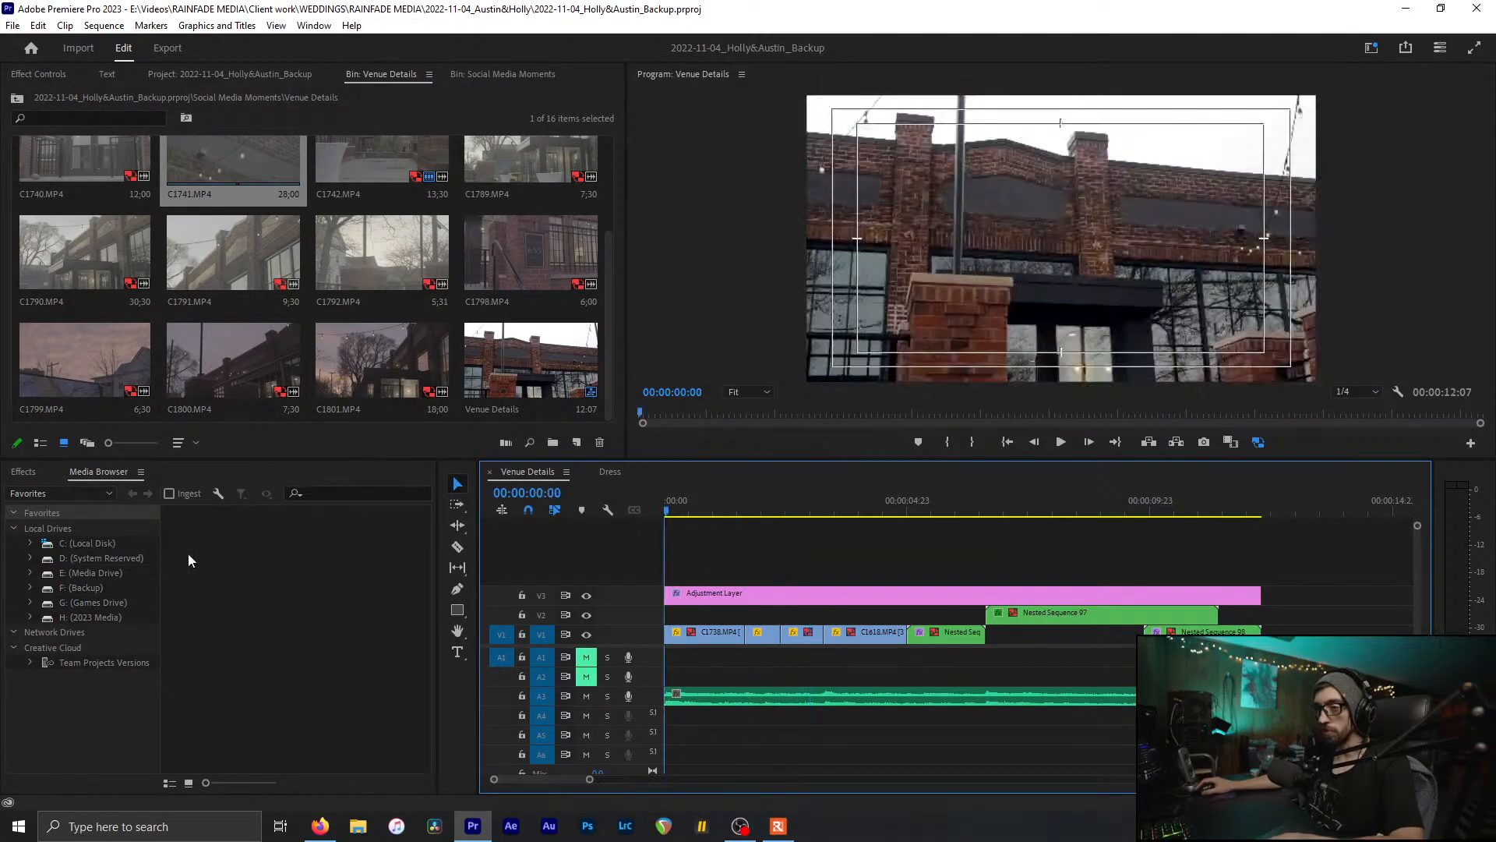
key("ctrl+s")
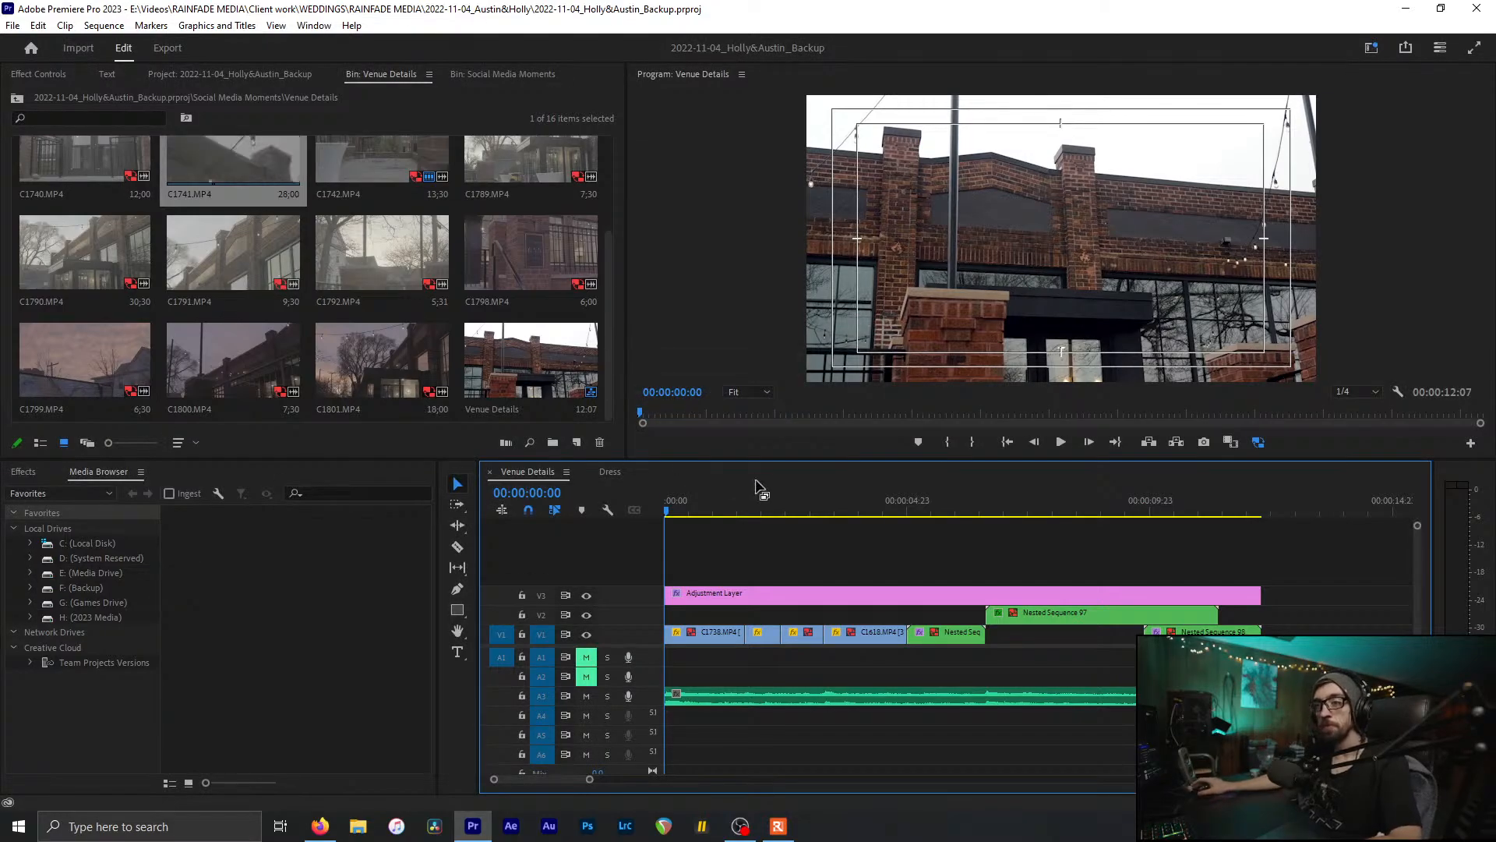
Step: Scrub to the arched shelves shot, save again, and select the nested dress clip at 5 seconds
left_click_drag(717, 509, 975, 552)
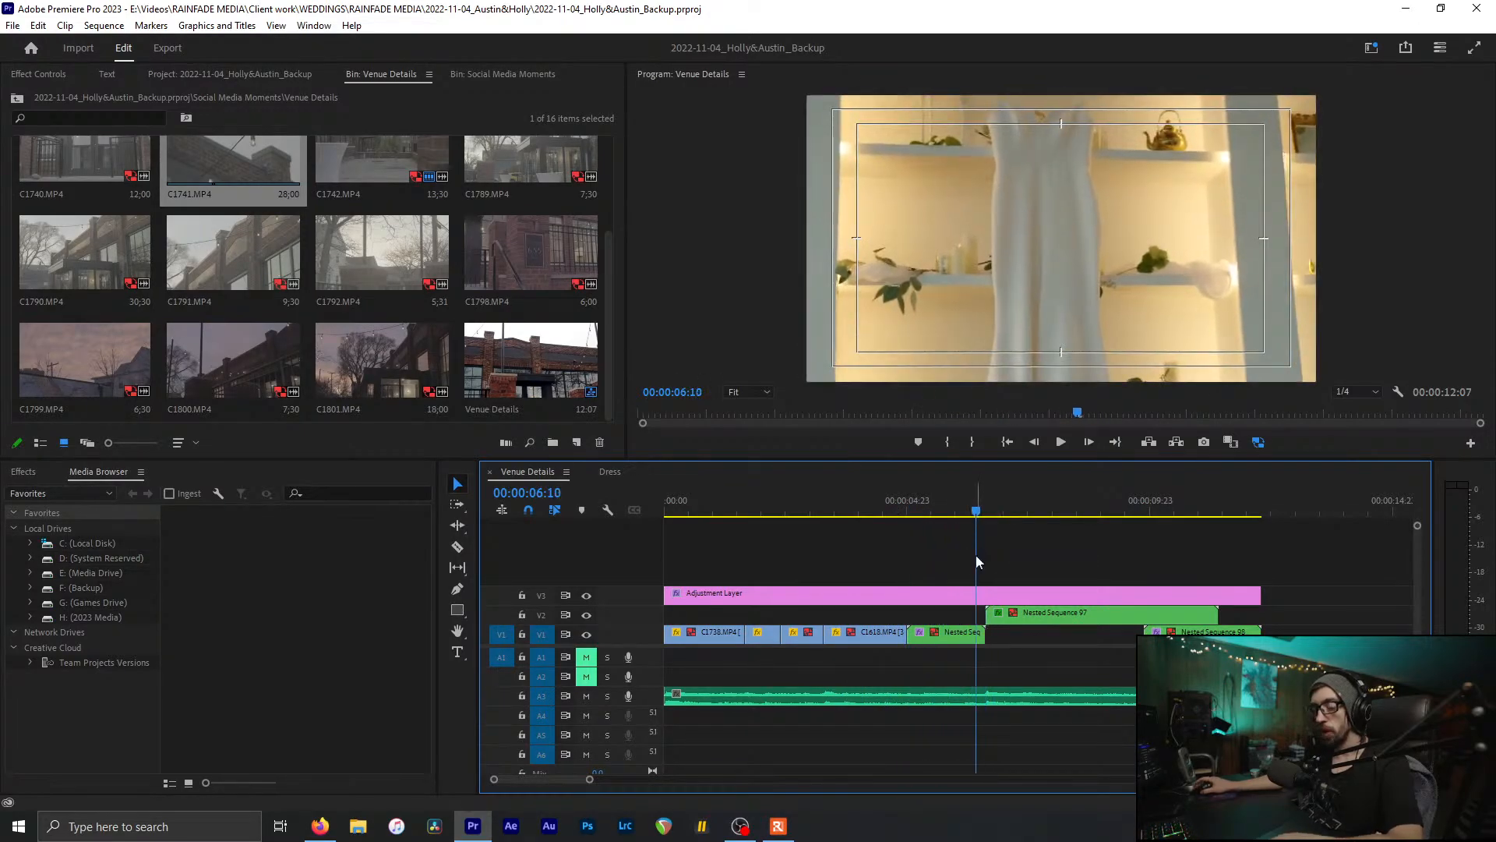
key("ctrl+s")
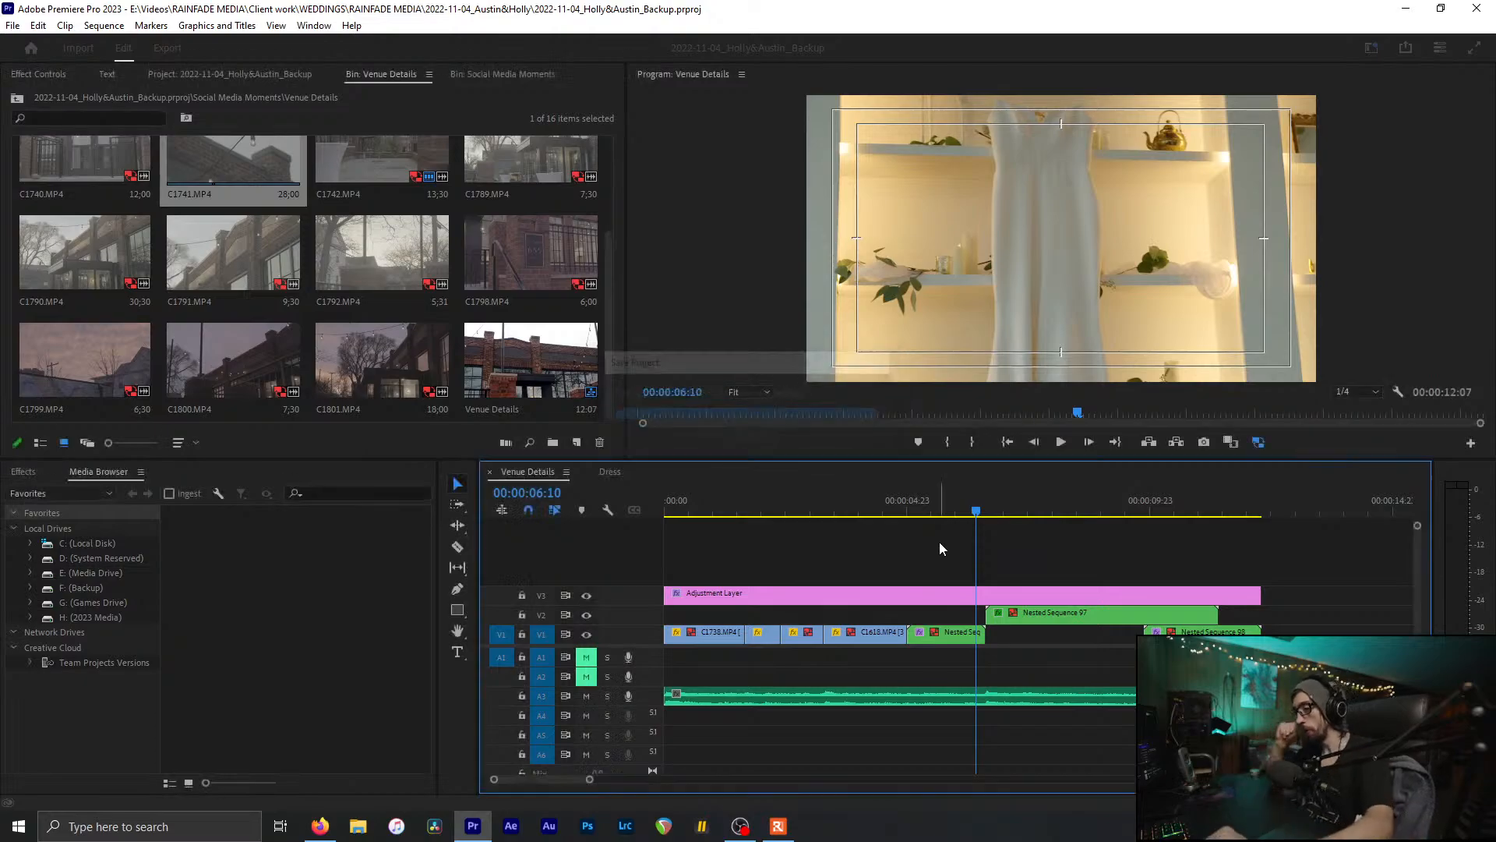
left_click_drag(857, 528, 916, 521)
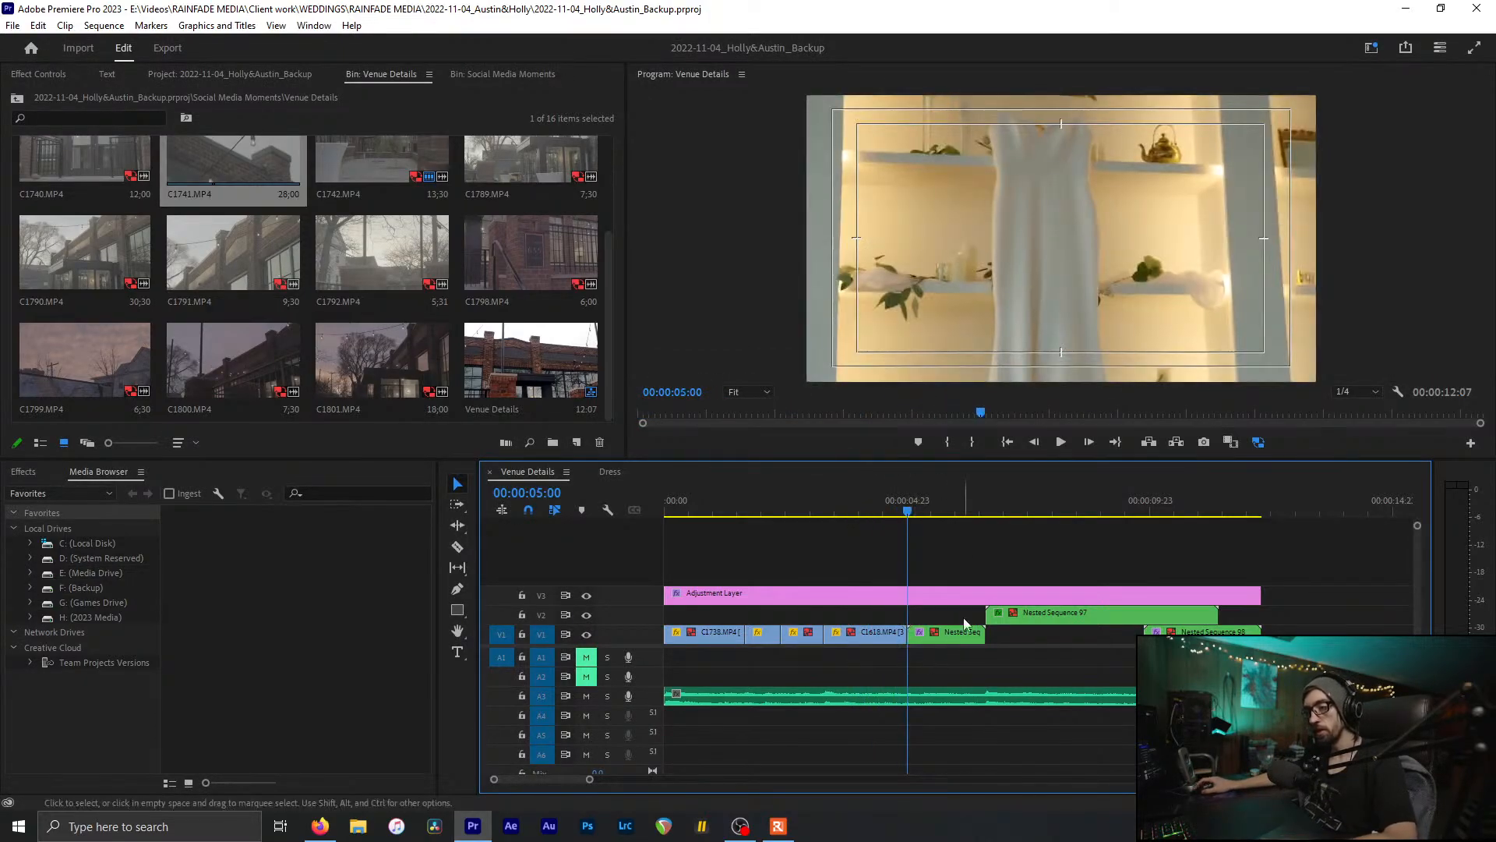
left_click(946, 632)
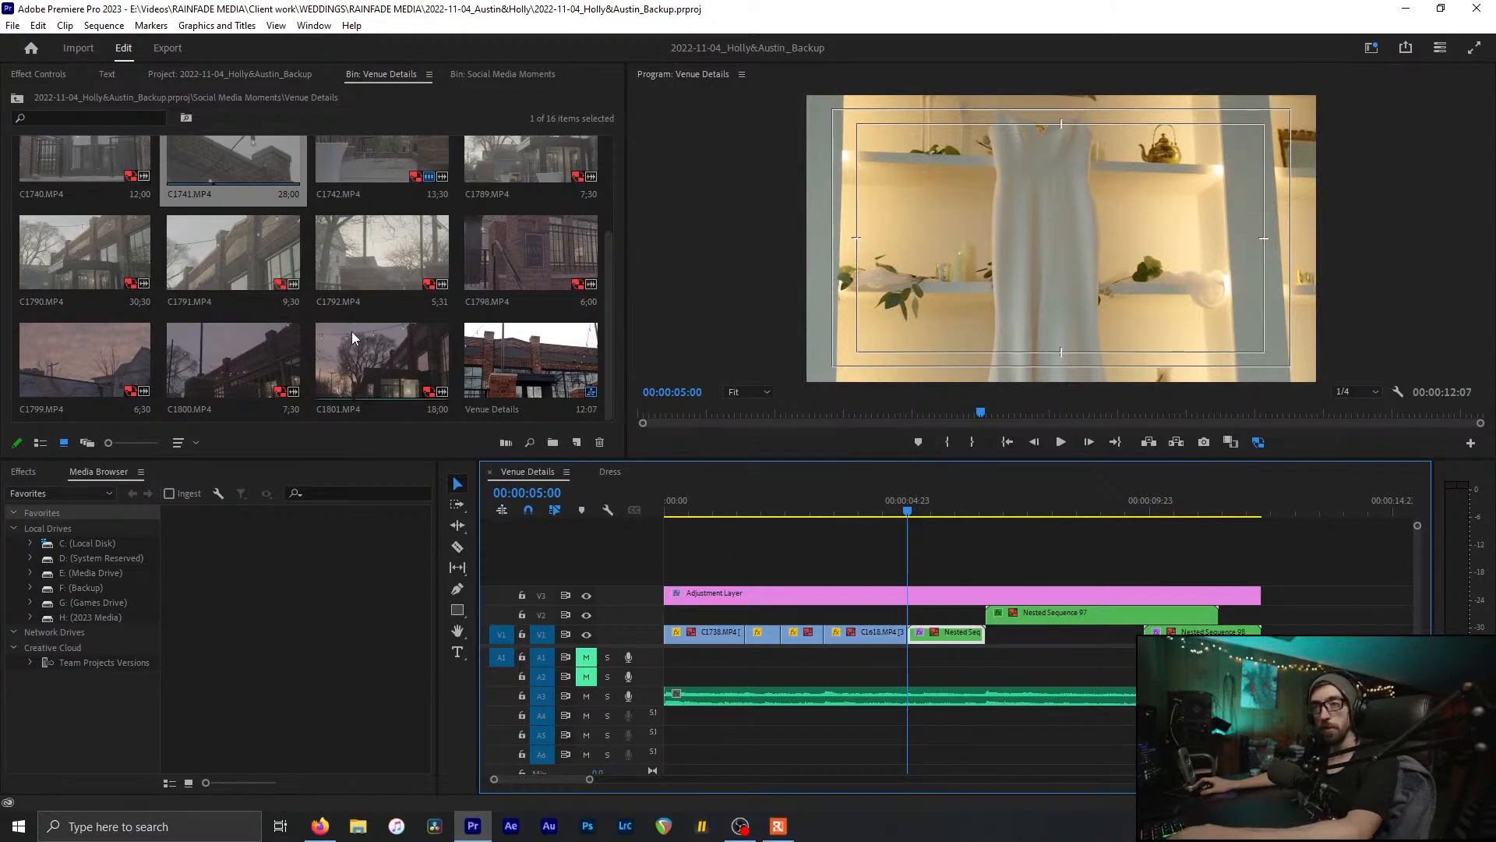
Step: Delete the nested dress clip from V1 in Venue Details and review the sequence start
key("Delete")
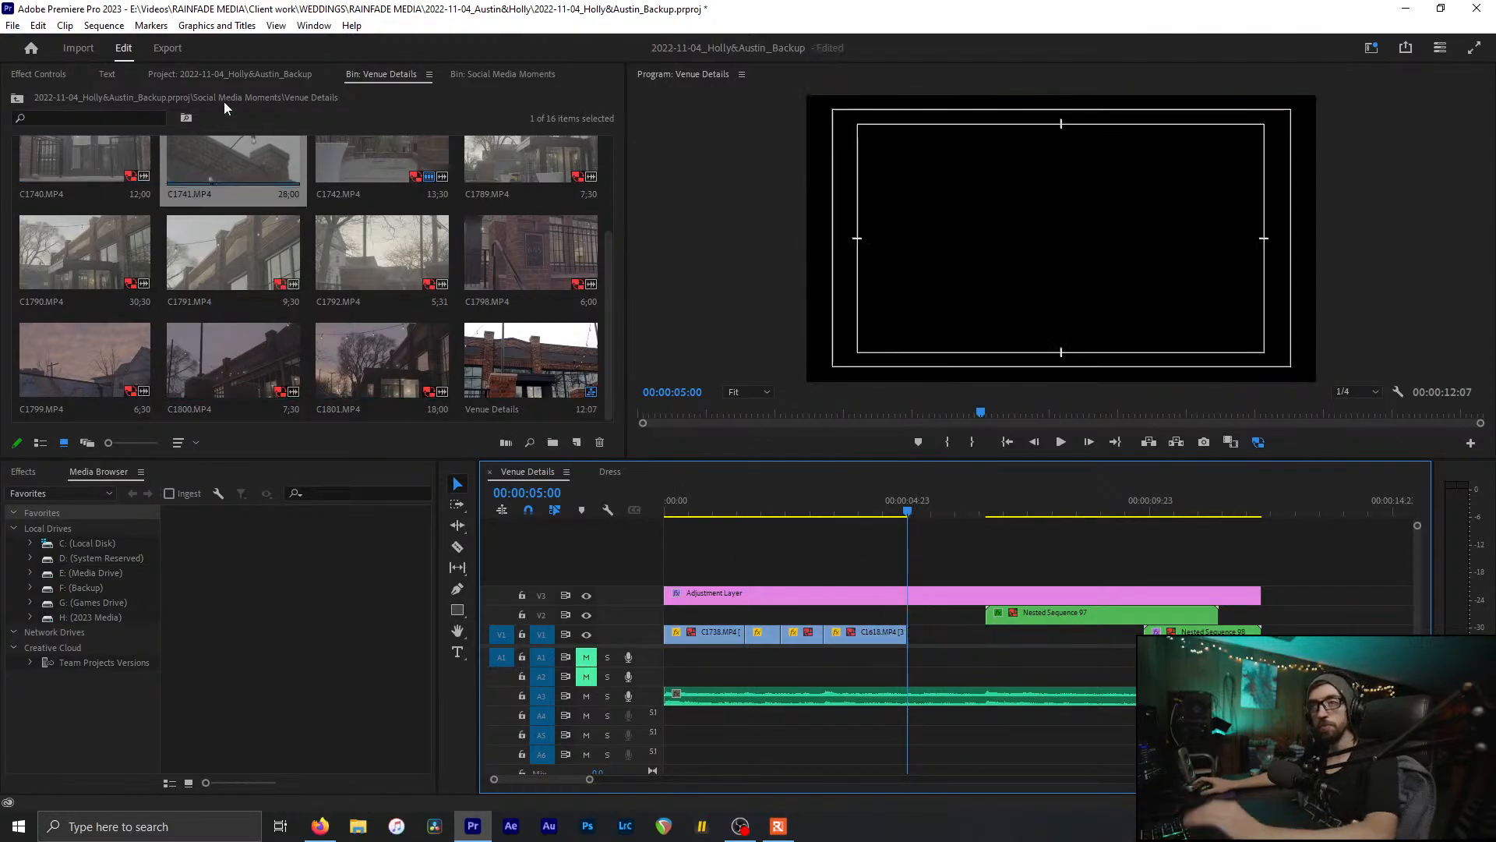
left_click(234, 74)
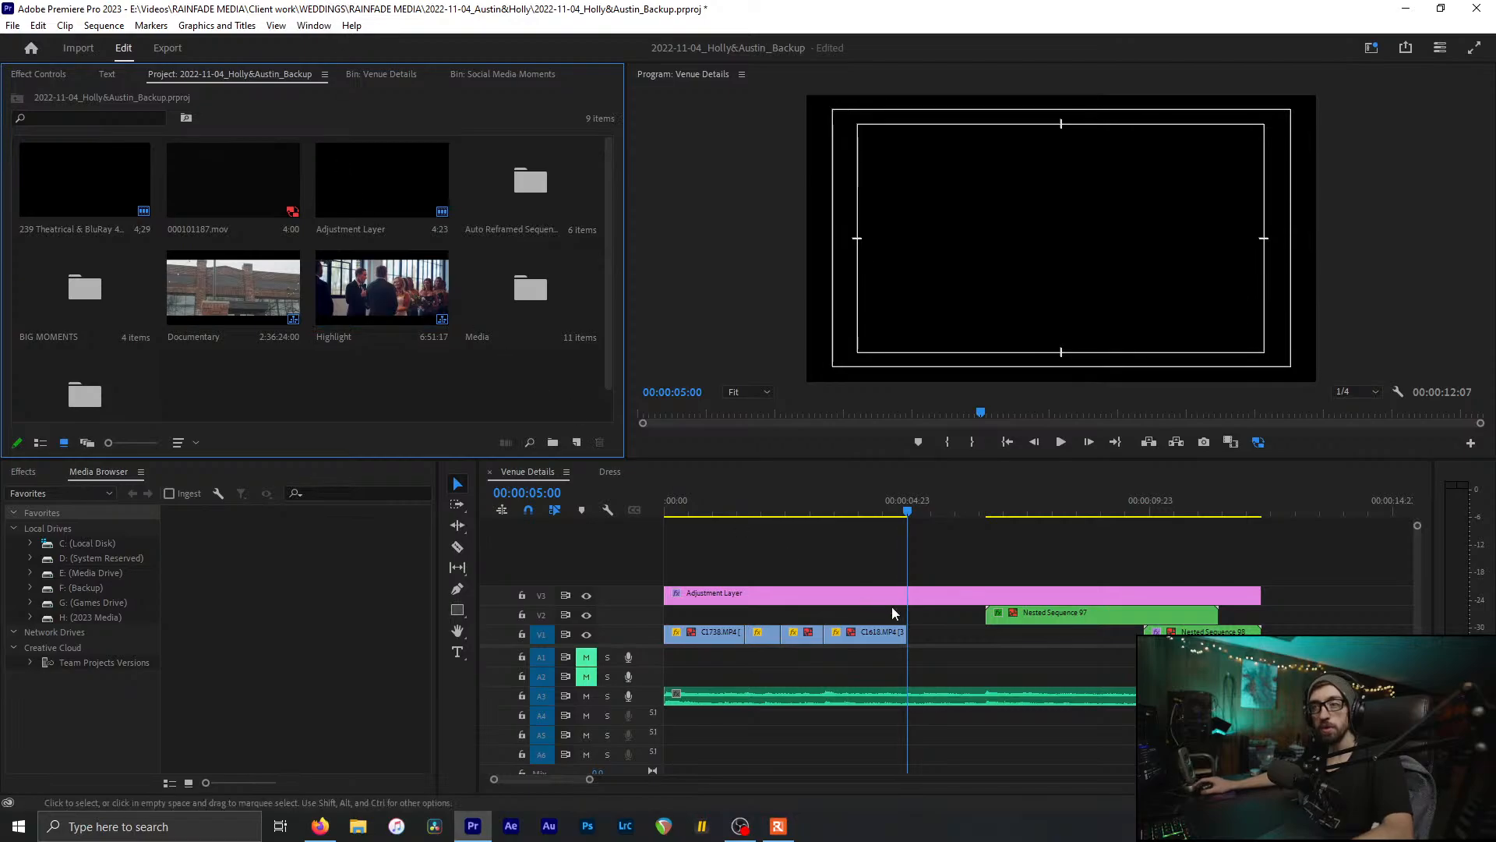
left_click_drag(863, 509, 862, 583)
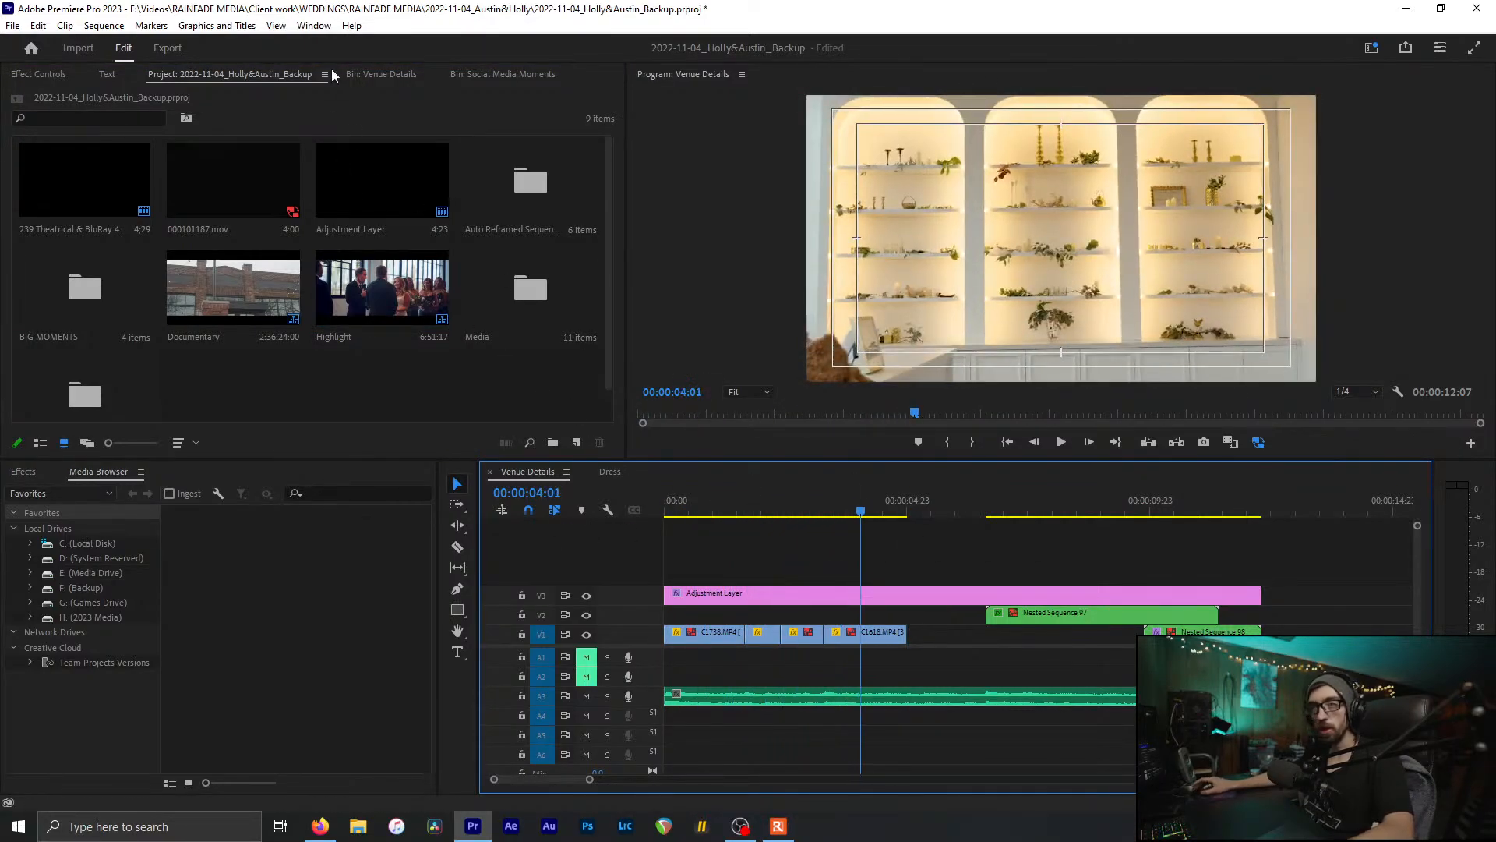
left_click(351, 75)
Step: Delete clip C1618 from V1, leaving black after 00:00:03:07
left_click(876, 633)
left_click_drag(860, 527, 824, 527)
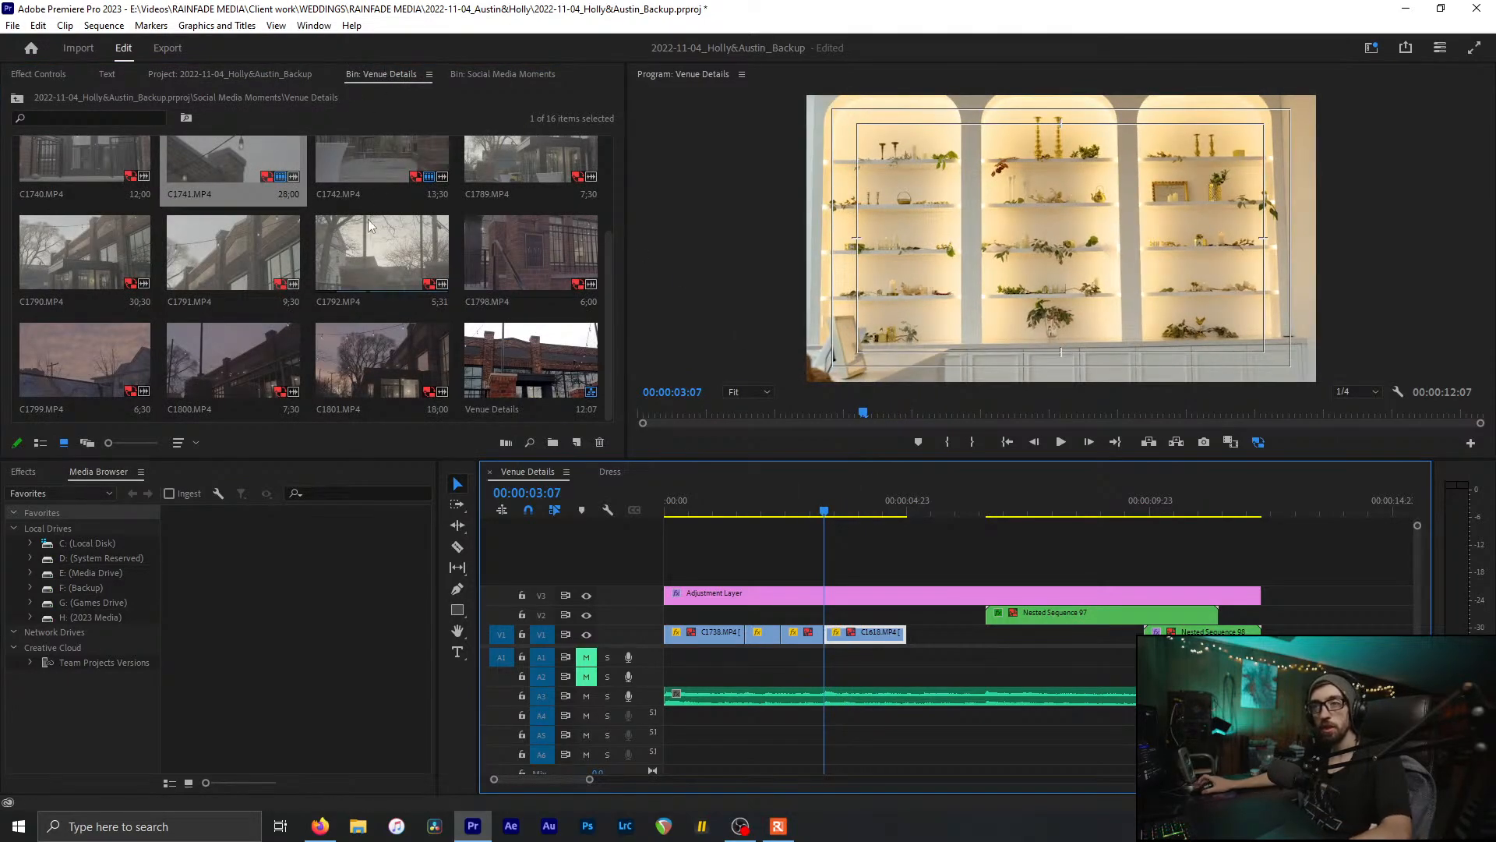
scroll(368, 218, "up", 2)
scroll(264, 73, "down", 1)
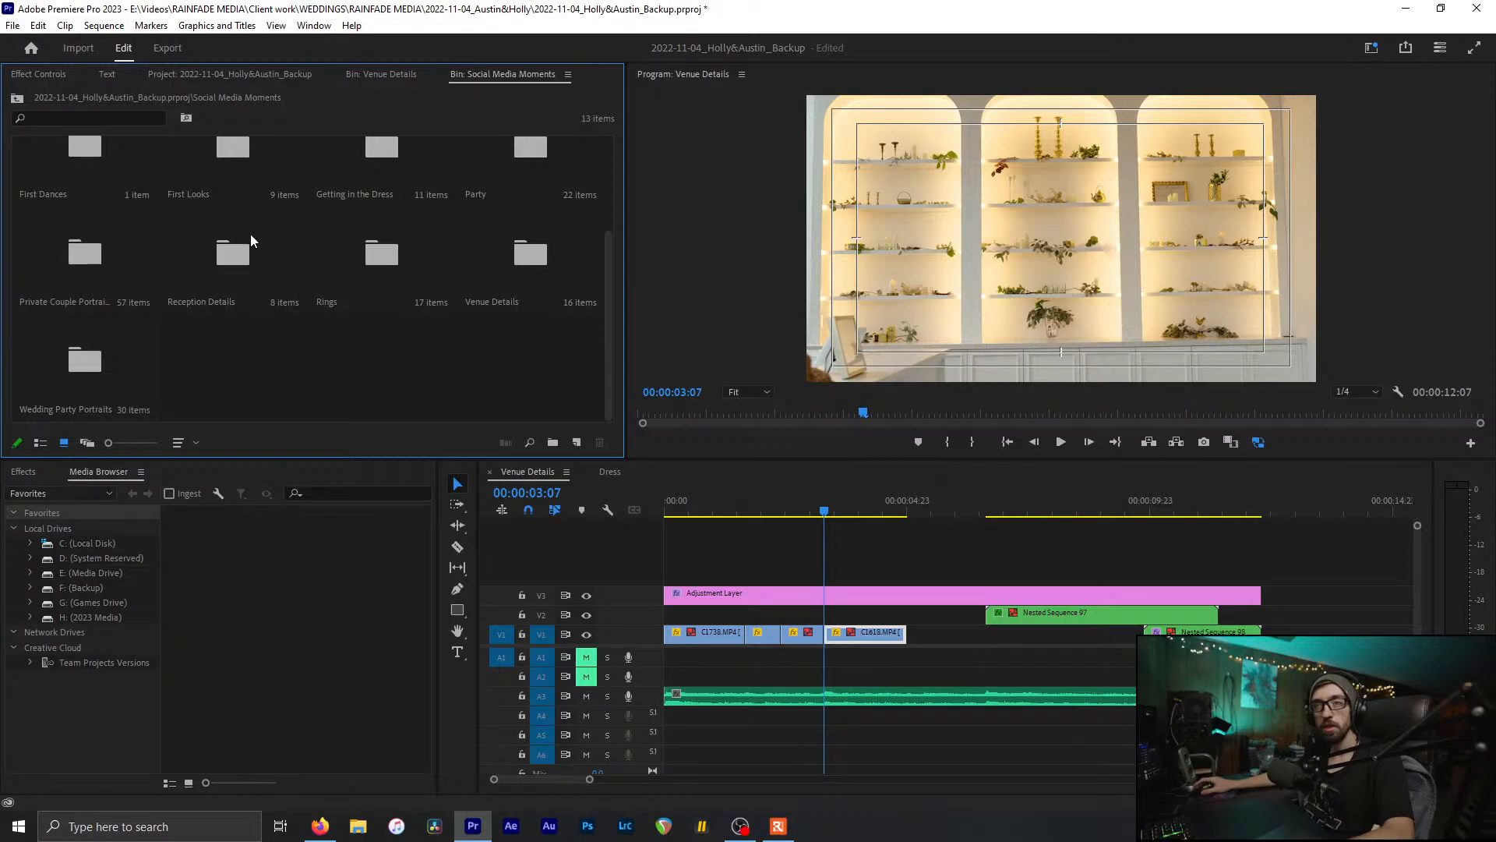
scroll(273, 265, "up", 3)
left_click(269, 182)
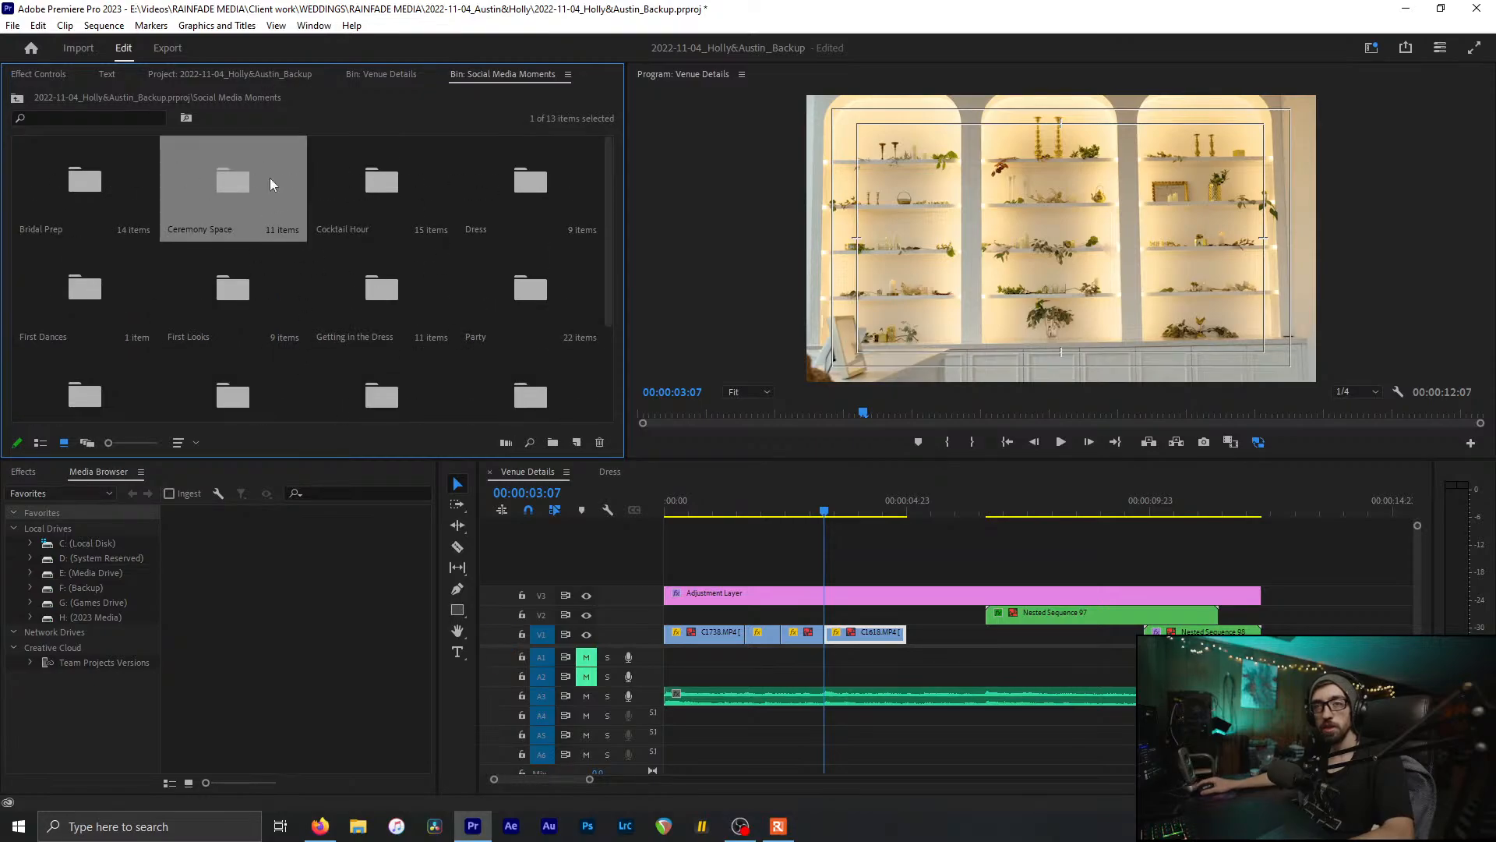
double_click(302, 158)
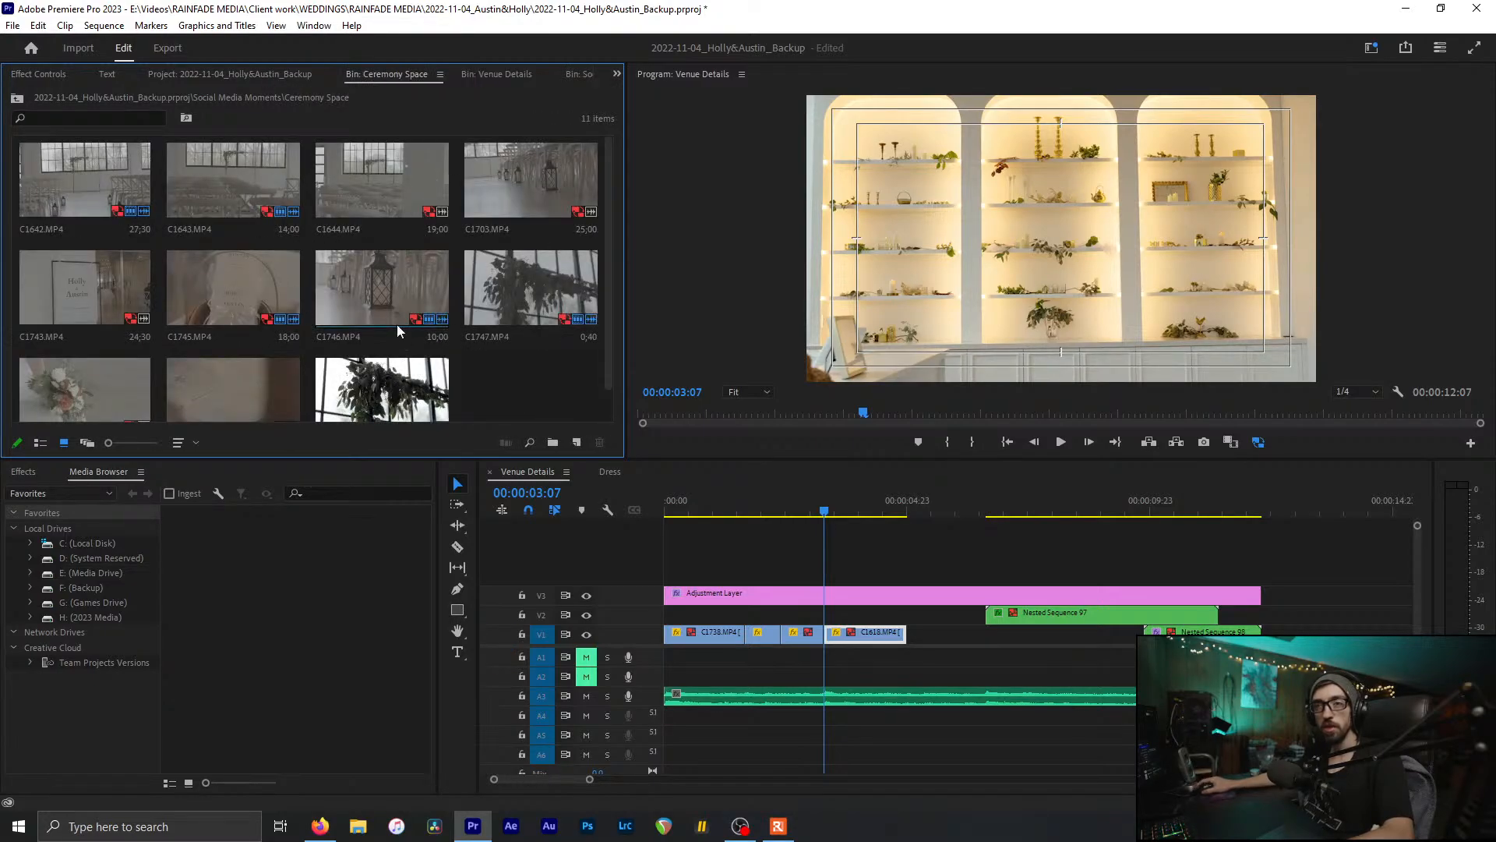
left_click(53, 157)
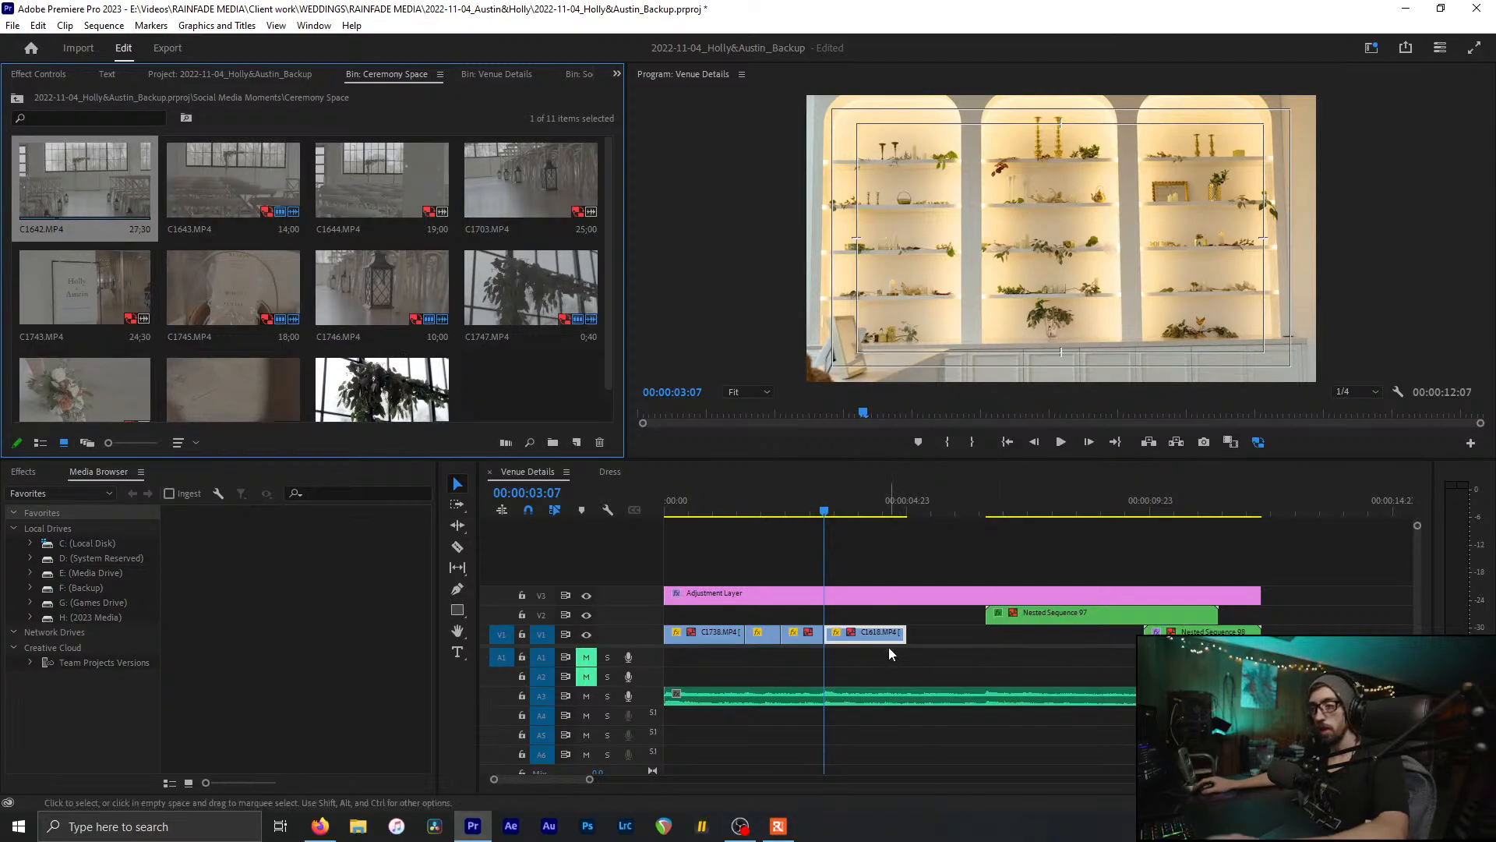
left_click(862, 631)
key("Delete")
Step: Open the 9-clip Dress bin inside the Social Media Moments bin
left_click(491, 73)
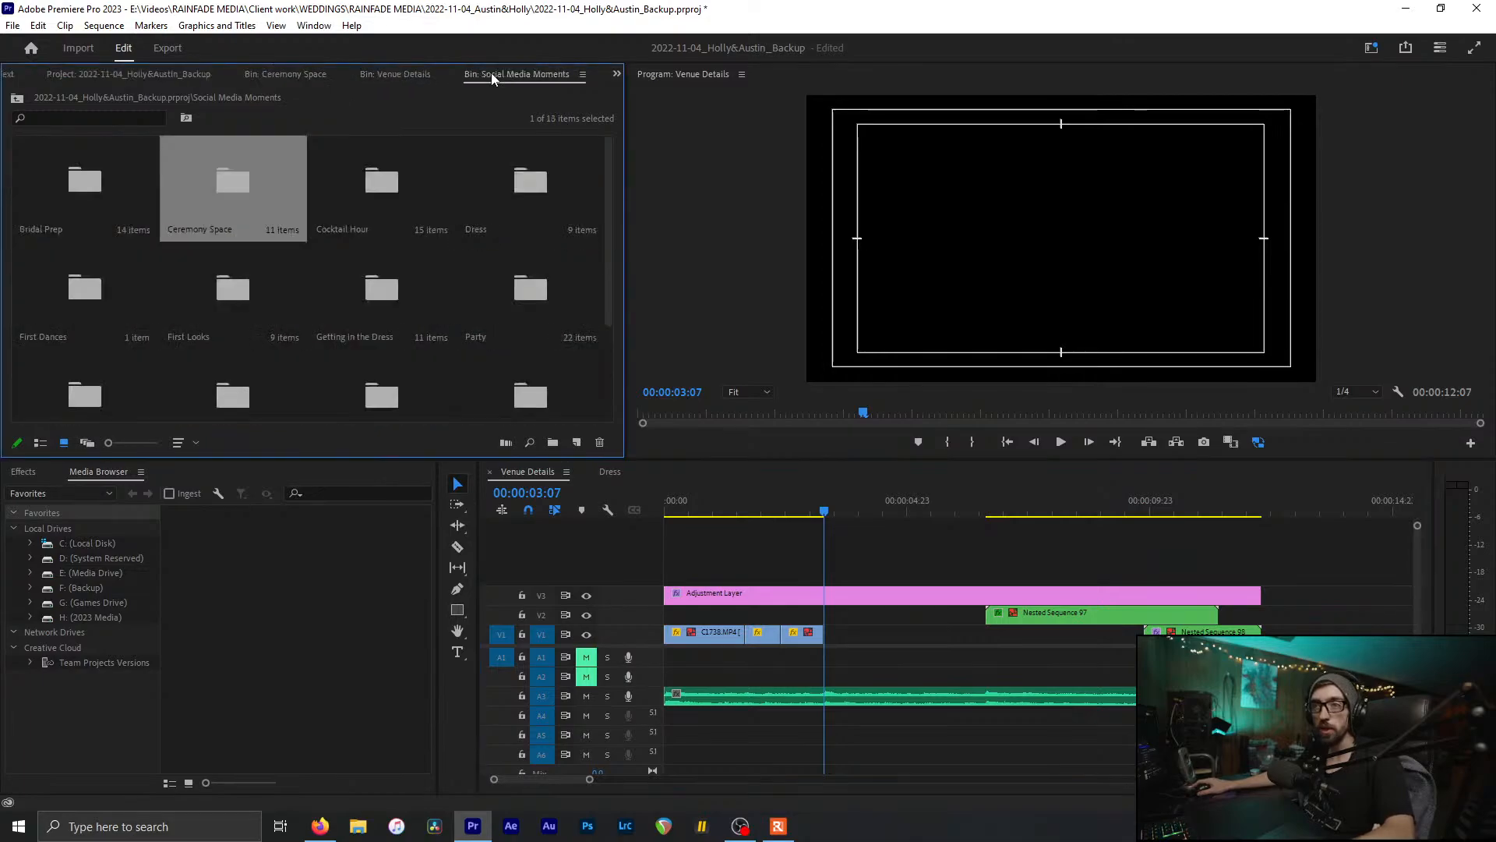
left_click(410, 75)
left_click(479, 74)
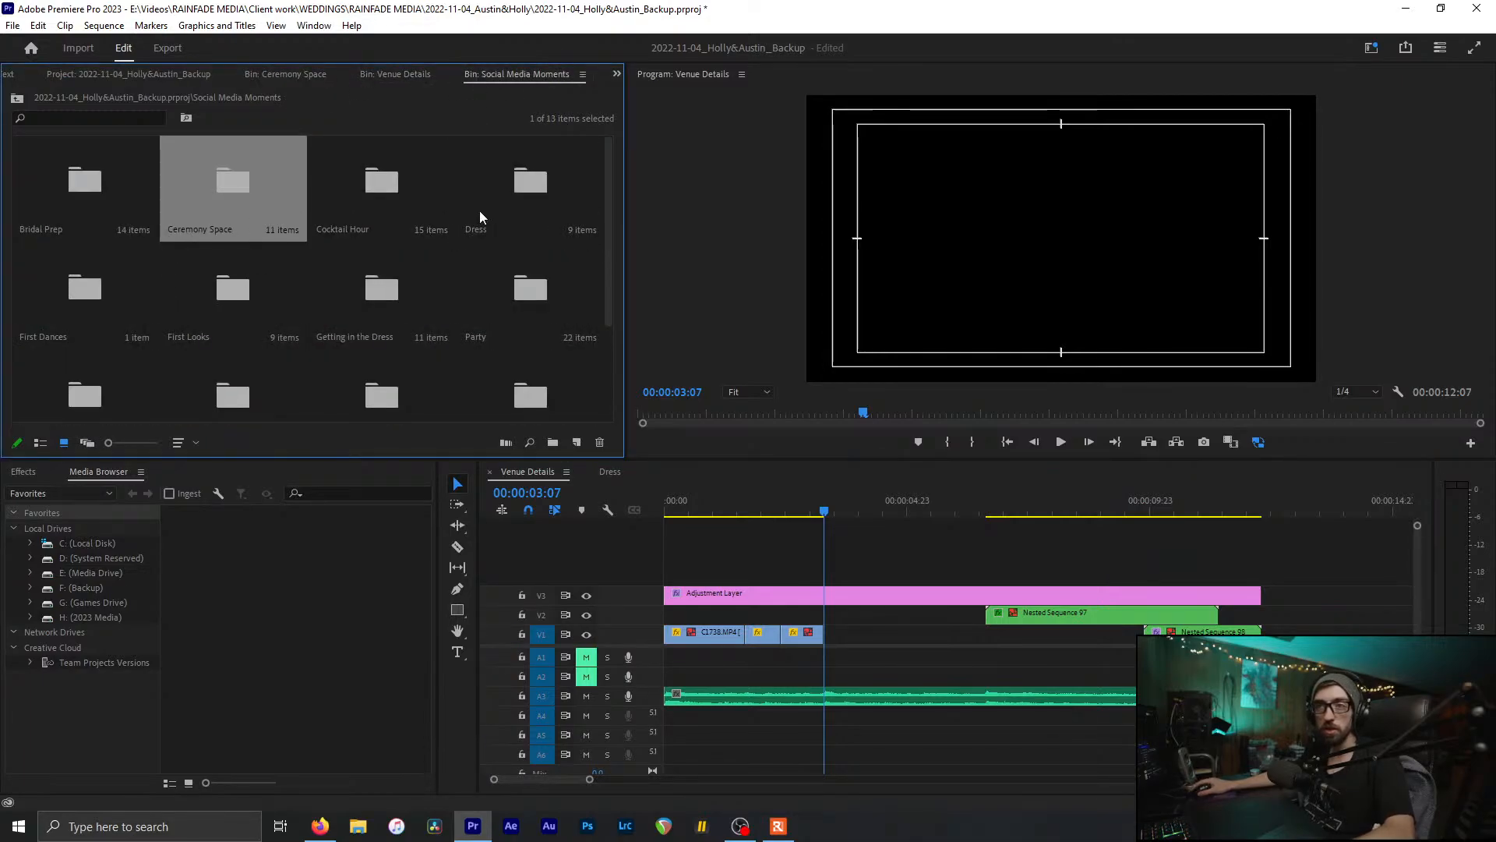
double_click(504, 169)
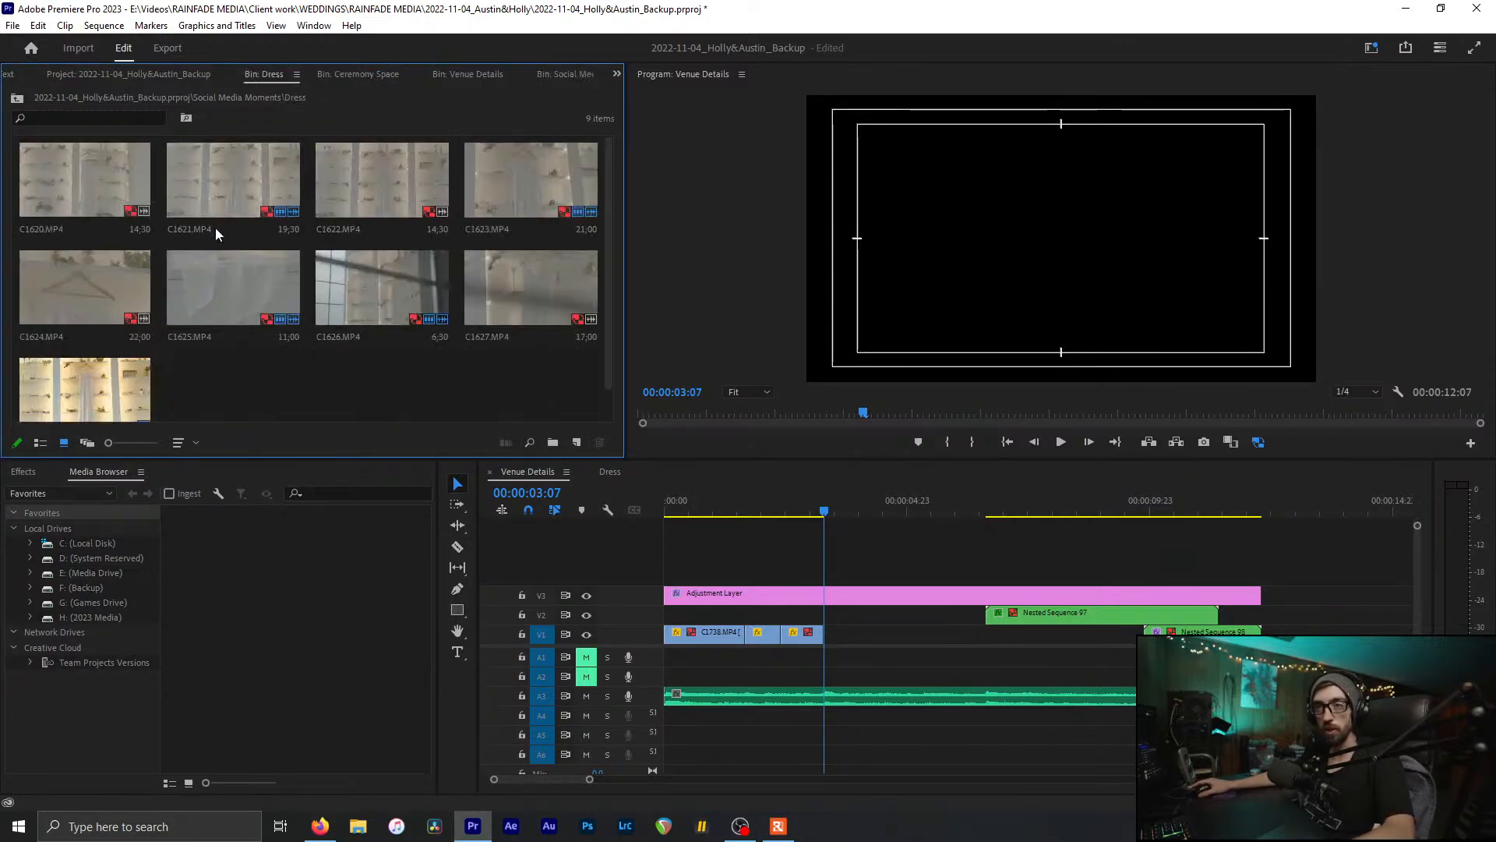
left_click(187, 176)
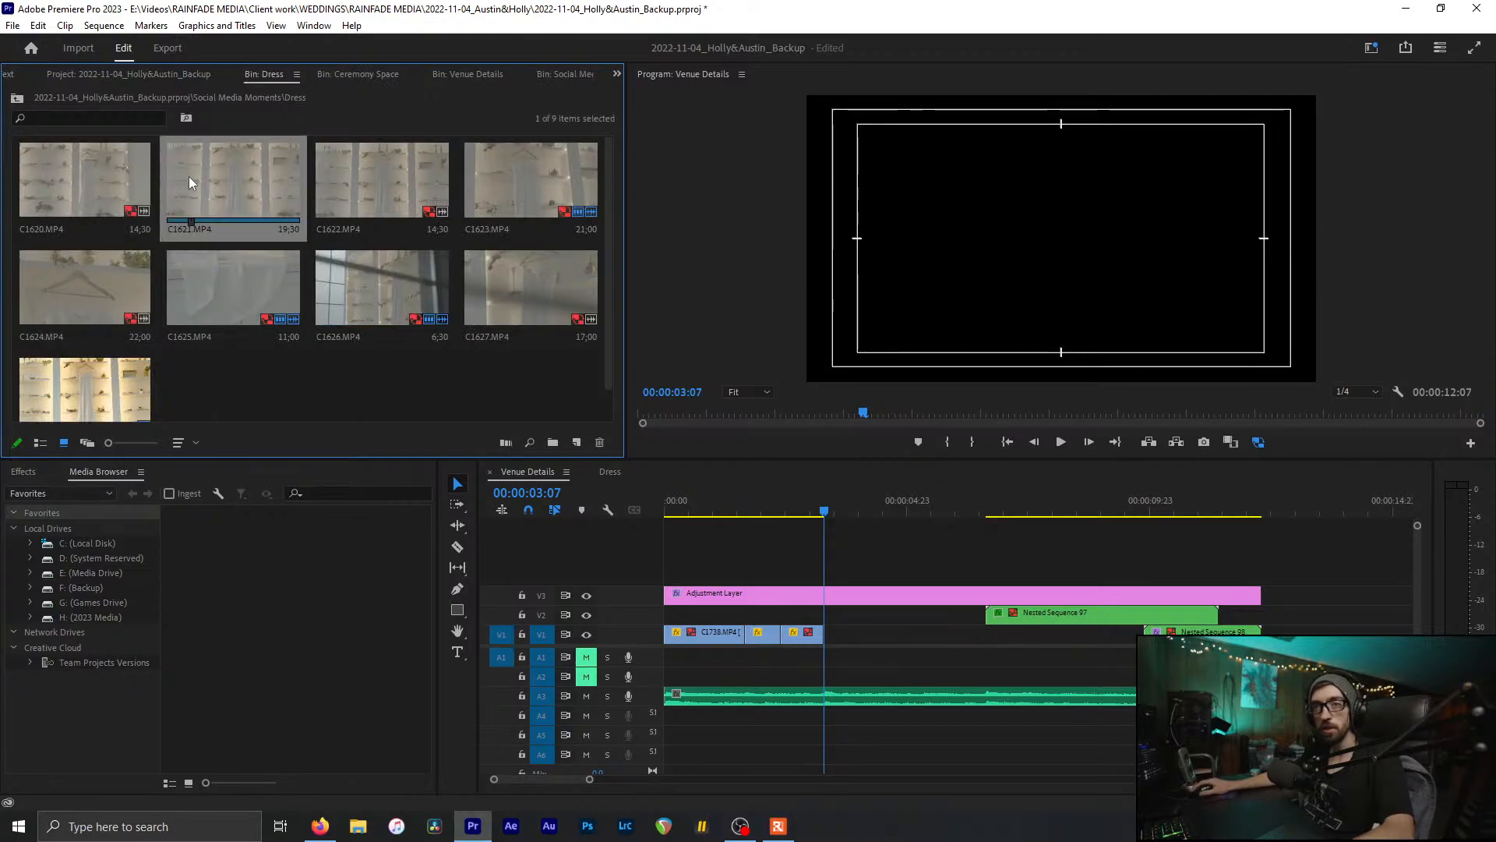
Step: Open the Dress sequence, select Nested Sequence 97 on V2, and return to Venue Details
double_click(142, 391)
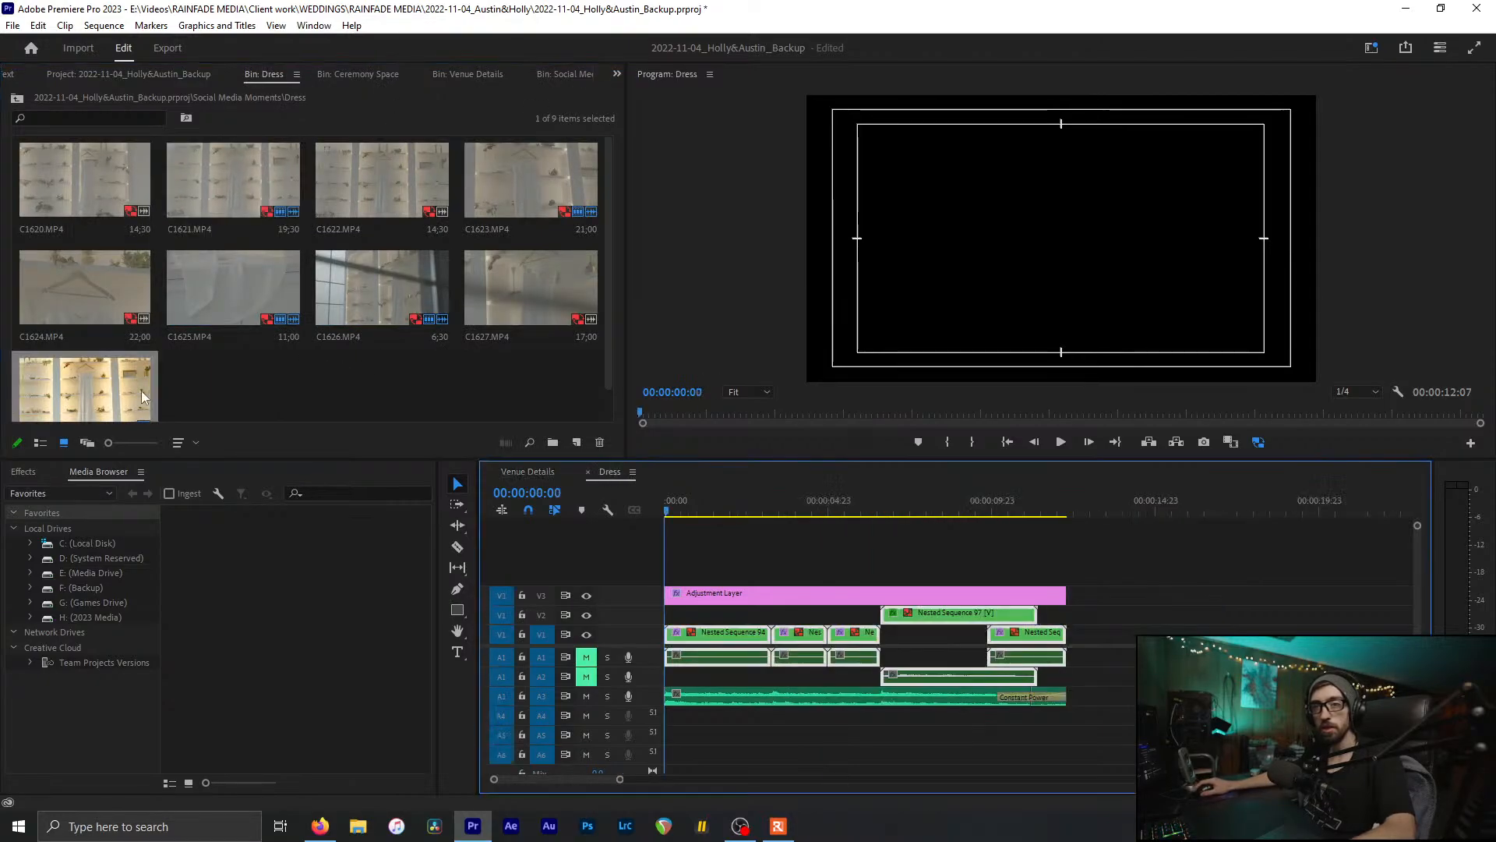
left_click_drag(672, 517, 910, 616)
left_click(931, 619)
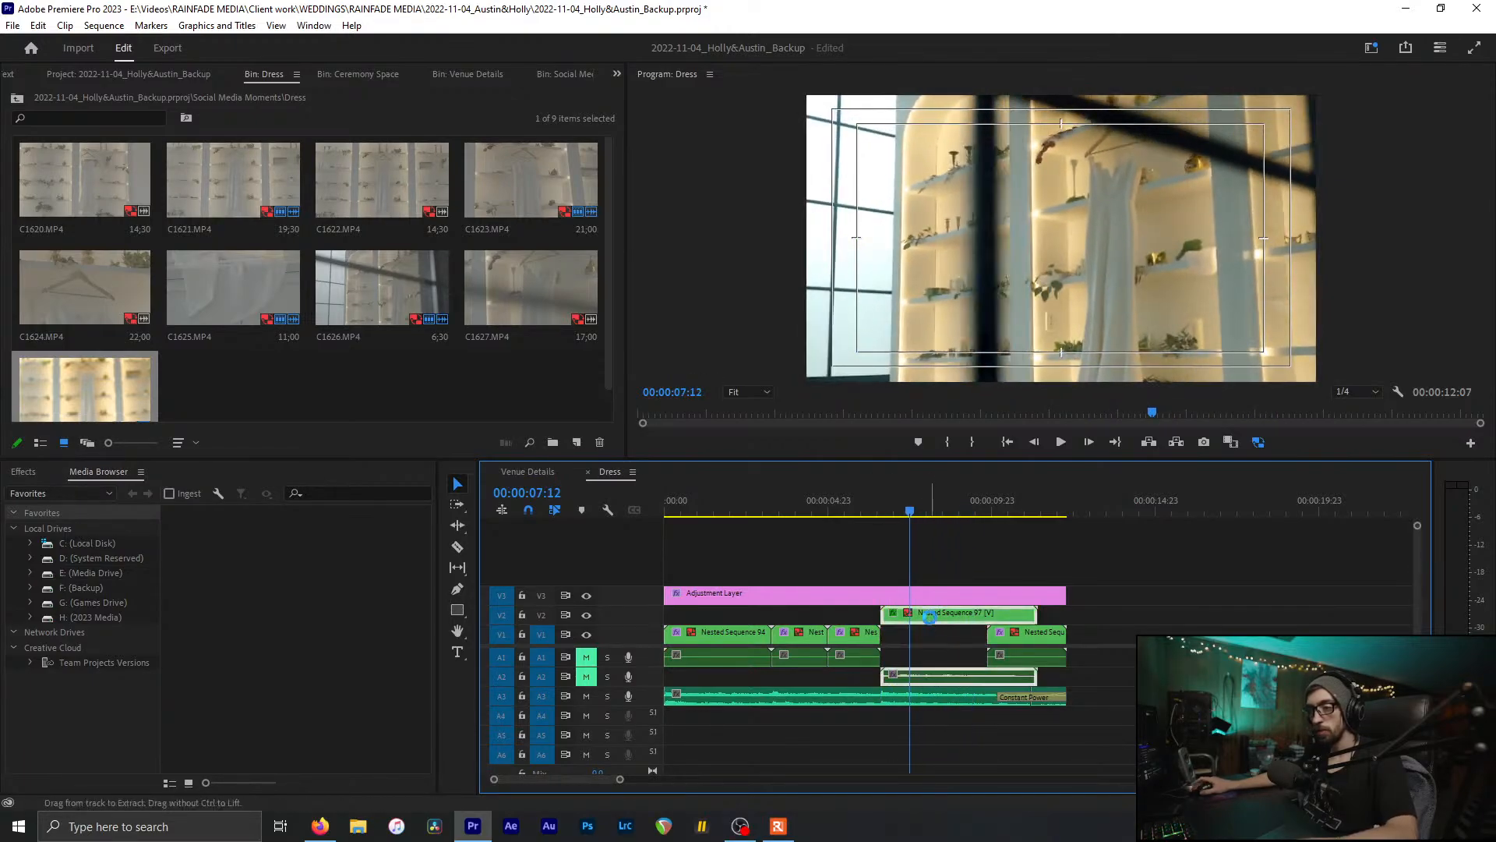
left_click(533, 472)
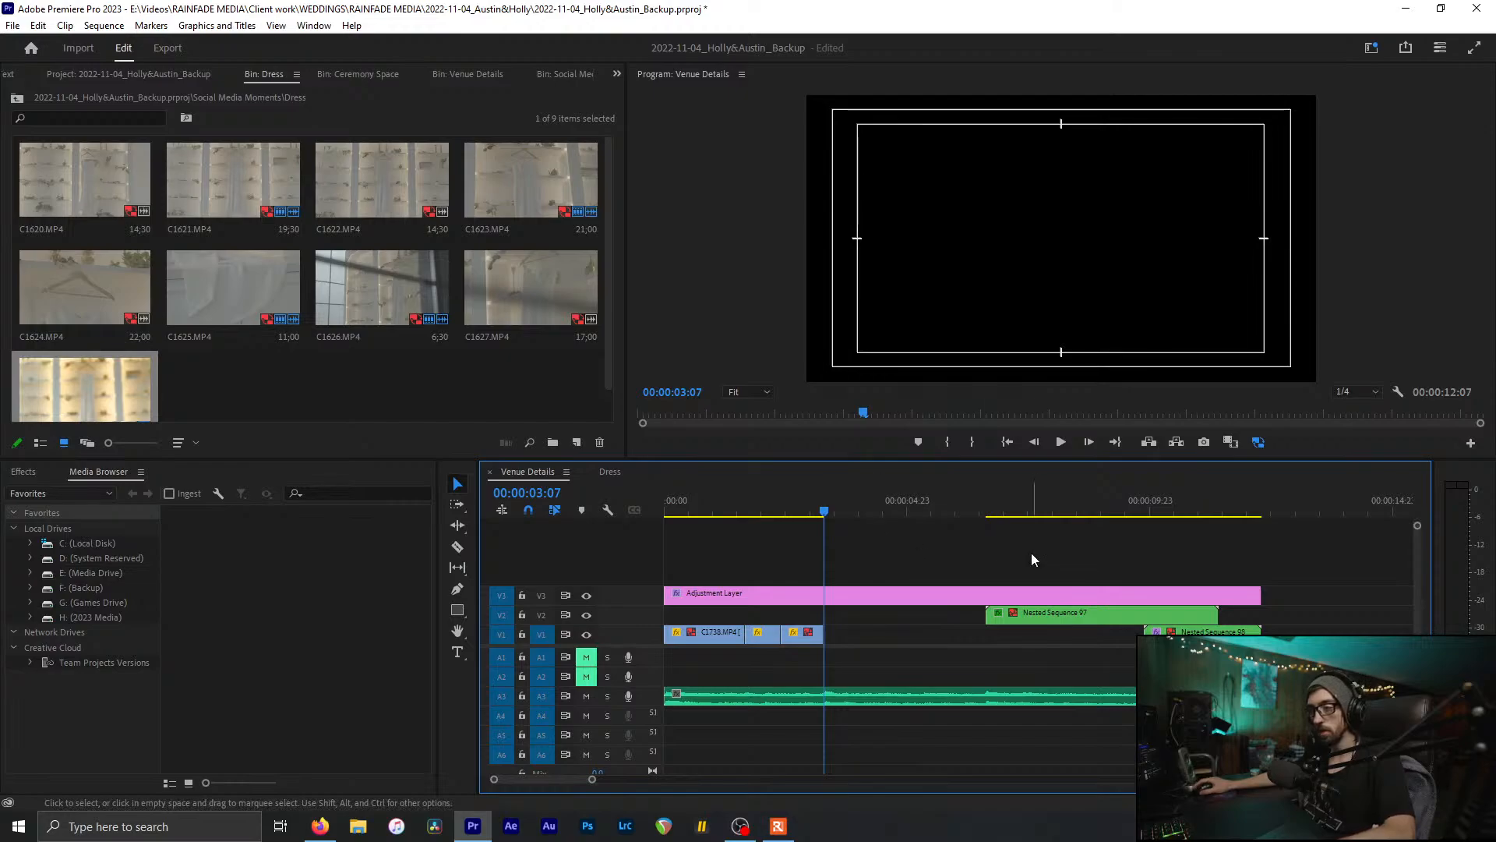
Step: Paste Nested Sequence 97 and move it into the V1 gap near 3 seconds
key("minus")
left_click(1076, 508)
key("ctrl+v")
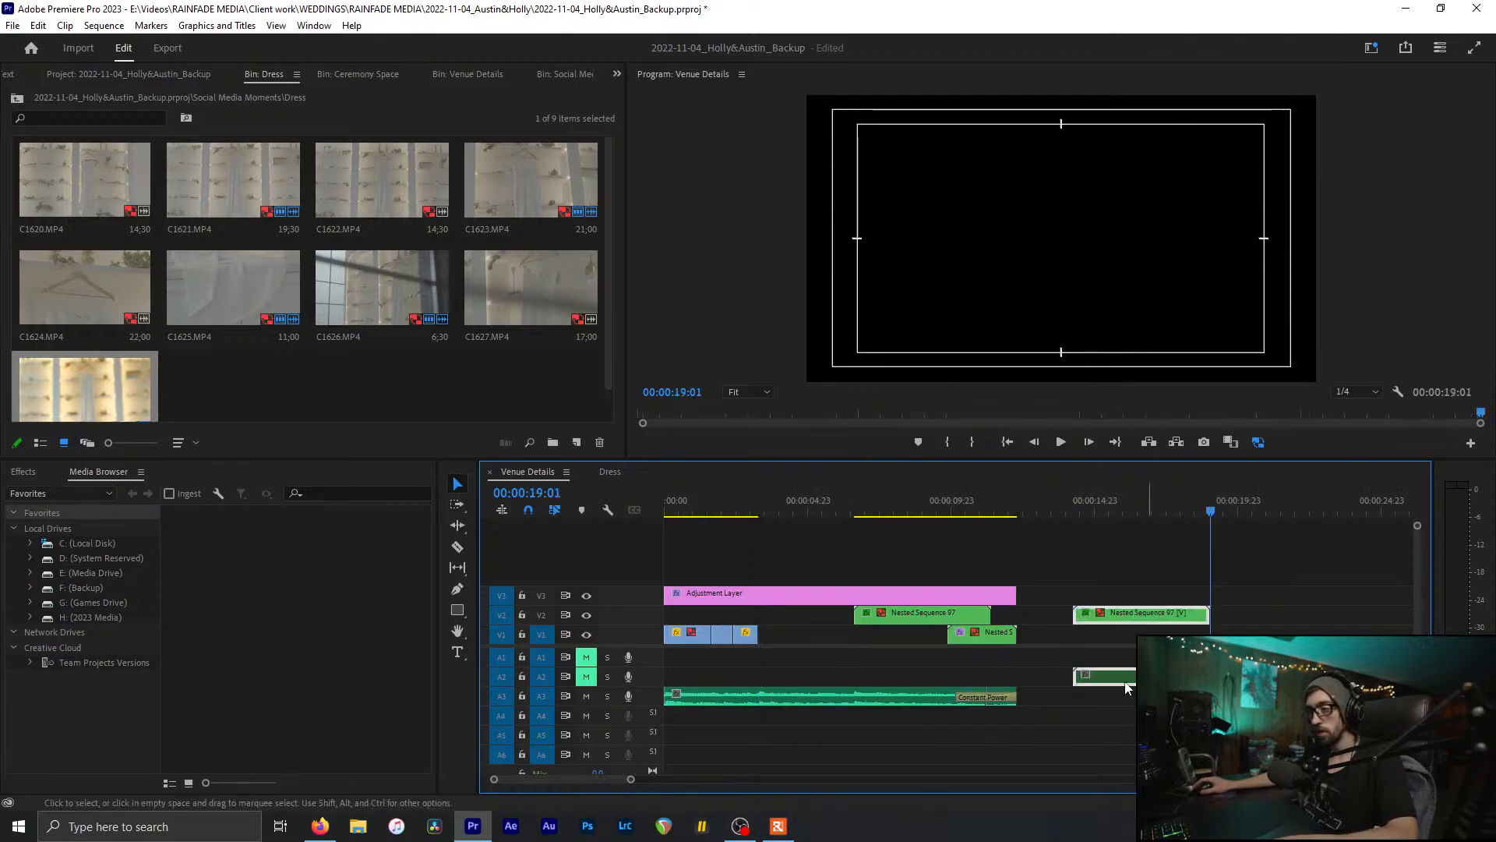
left_click_drag(1116, 619, 803, 647)
left_click(755, 510)
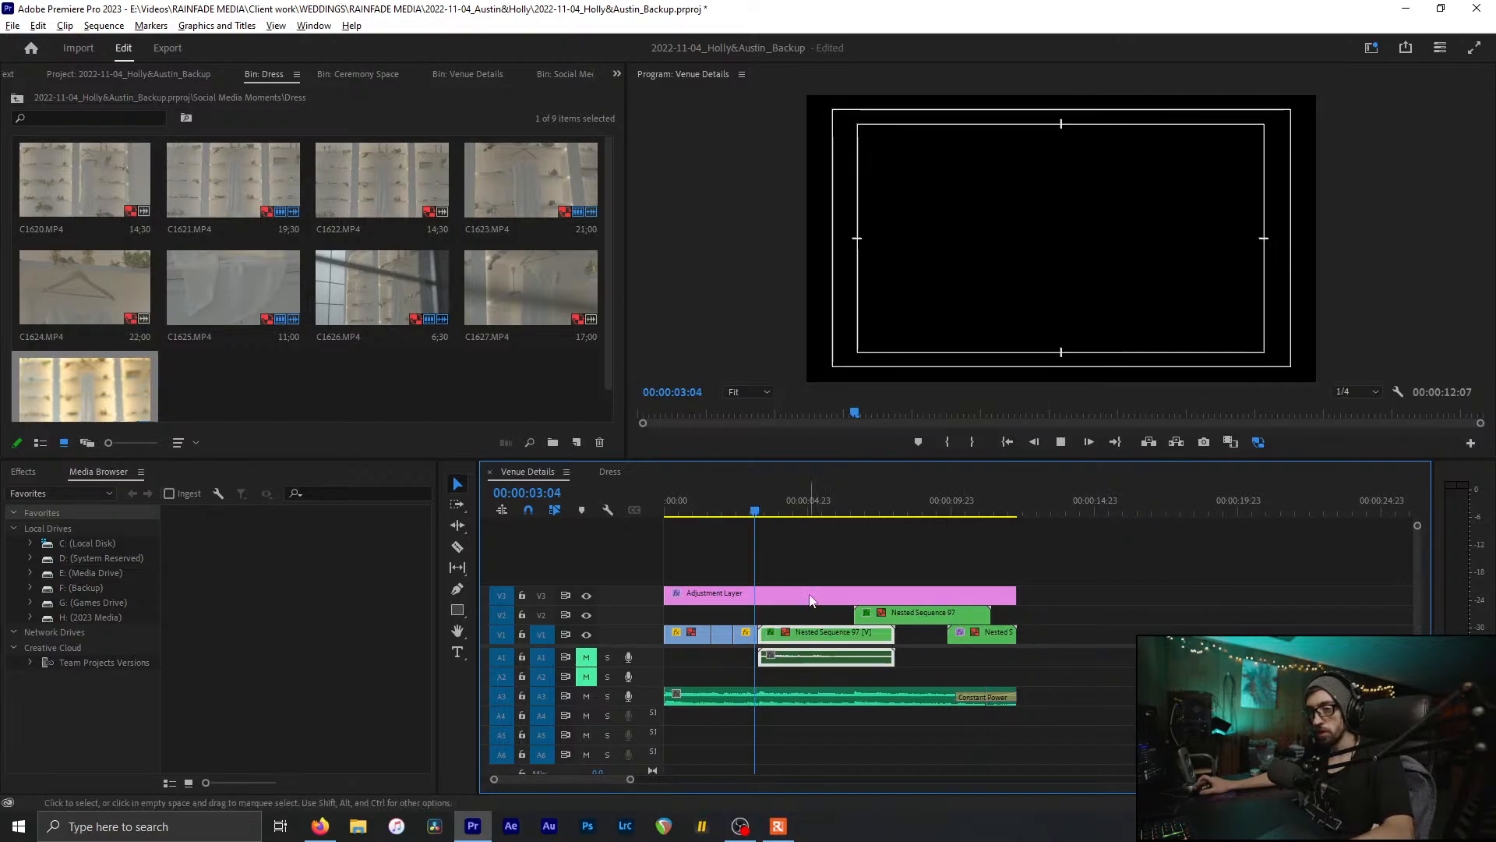
scroll(811, 600, "up", 3)
key("space")
Step: Cut Nested Sequence 97 at 3:23, delete the tail, and save the project
left_click_drag(697, 502, 807, 531)
key("c")
left_click(814, 641)
key("v")
left_click(849, 639)
key("Delete")
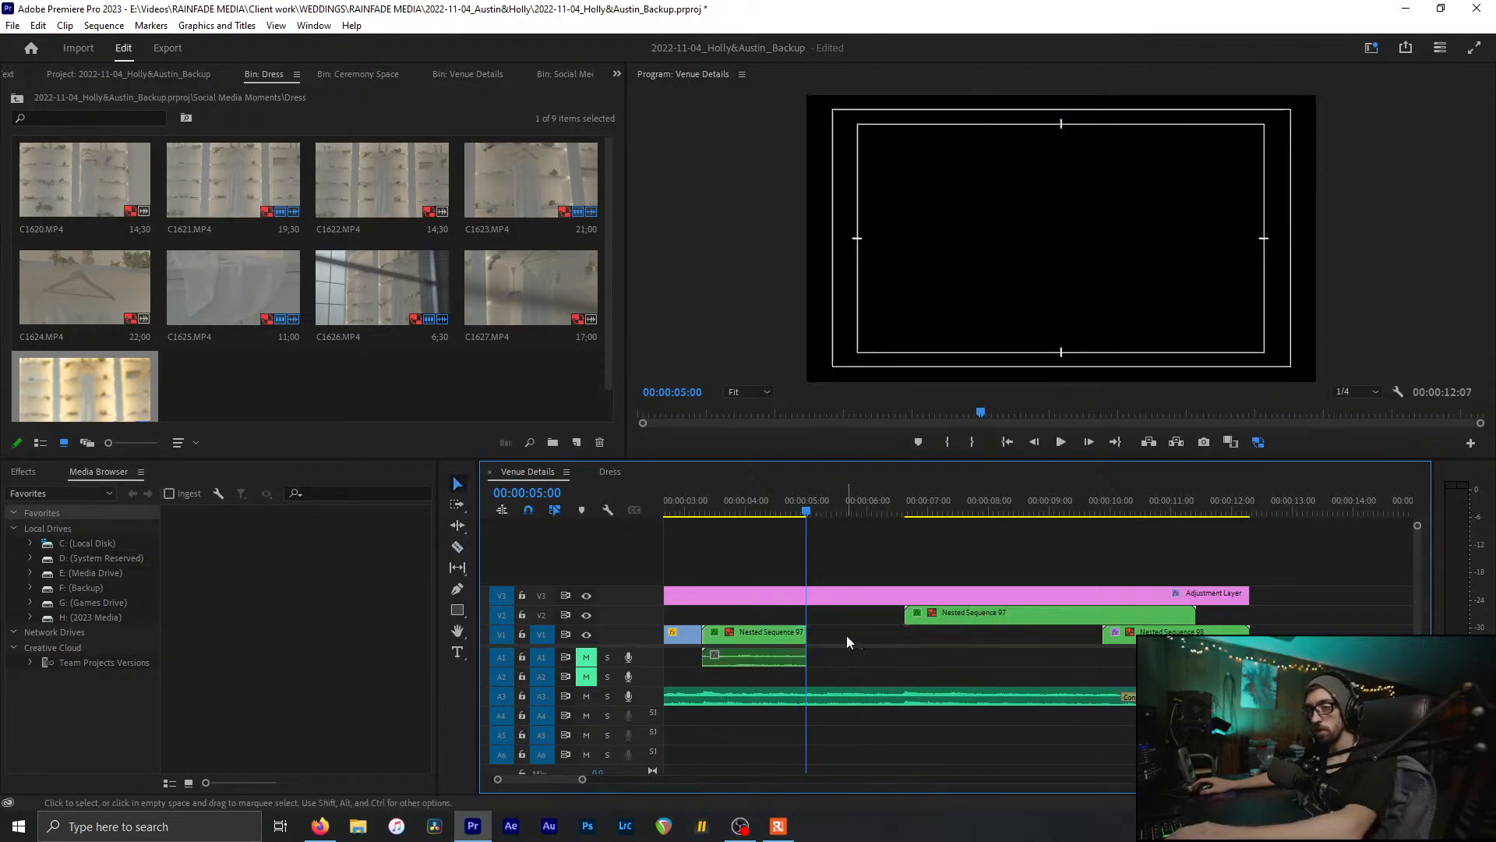
scroll(831, 639, "up", 2)
scroll(829, 639, "up", 1)
left_click_drag(853, 505, 900, 514)
key("ctrl+s")
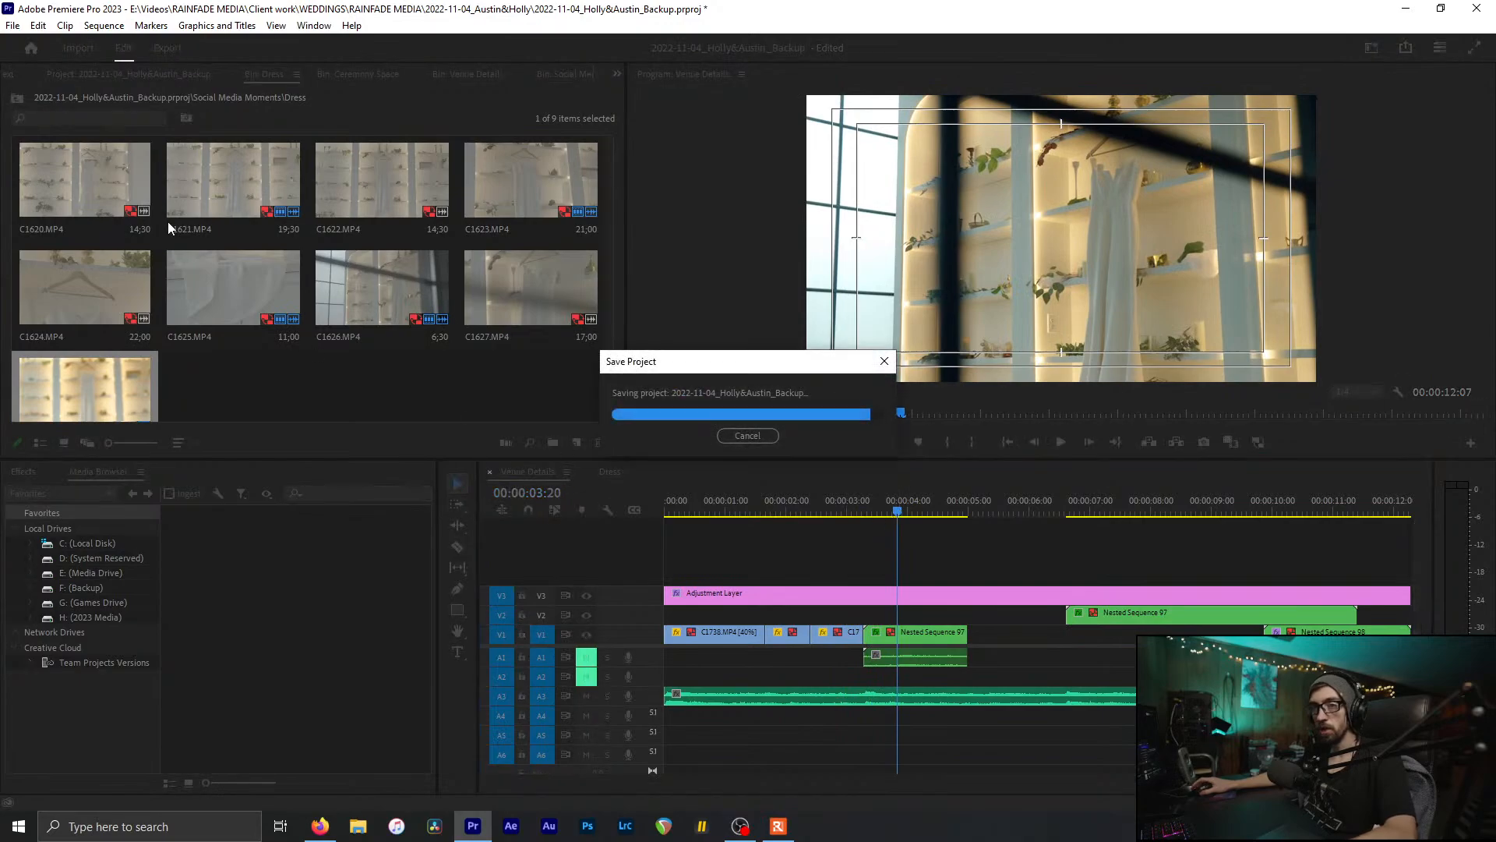
Step: Close the Dress bin, open the Ceremony Space sequence, and select its fourth nested clip at 5:18
left_click(321, 395)
key("ctrl+w")
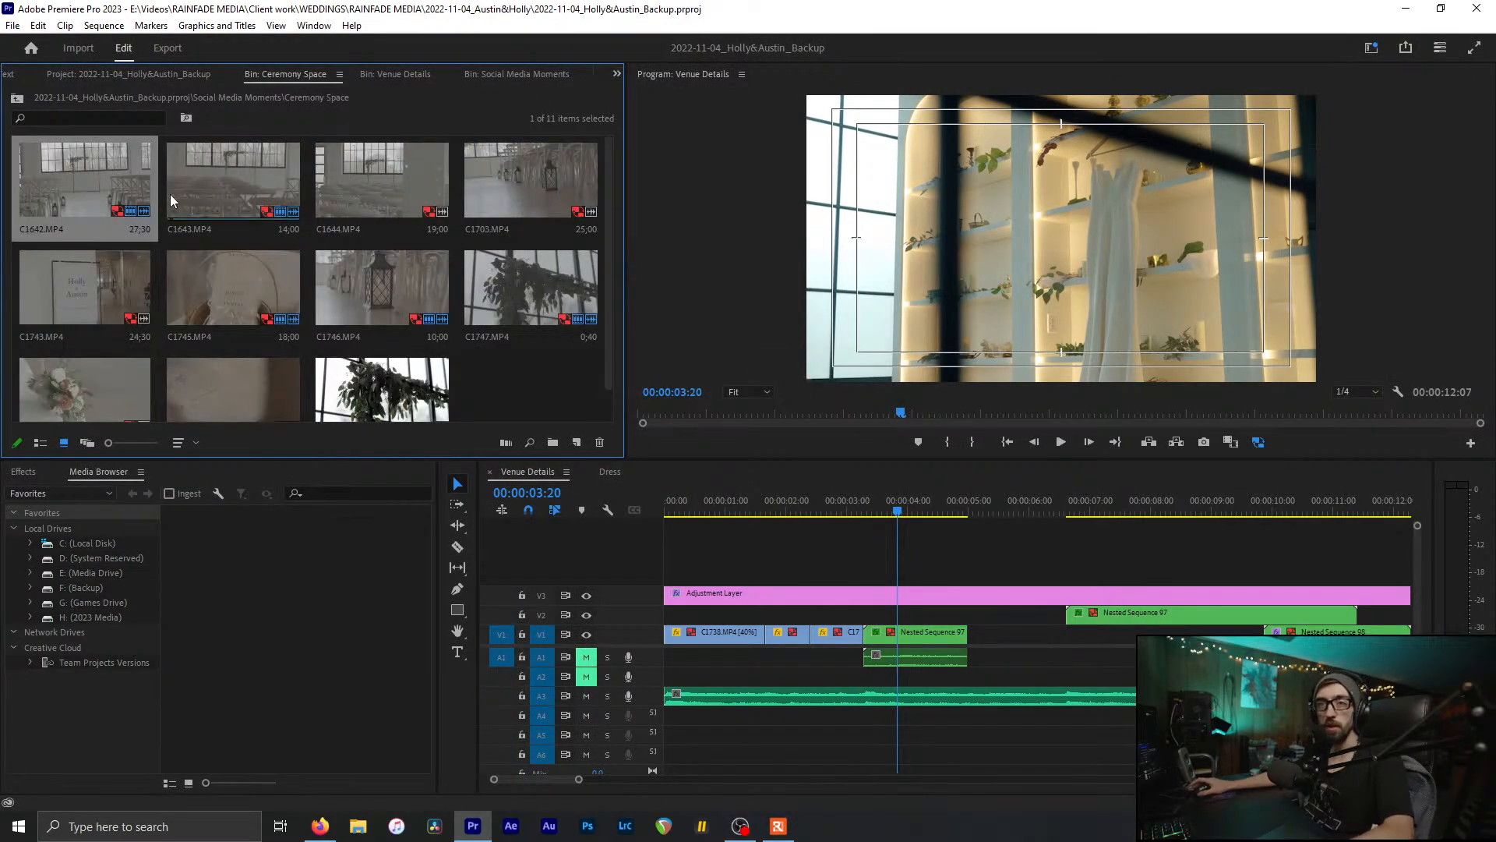
double_click(396, 397)
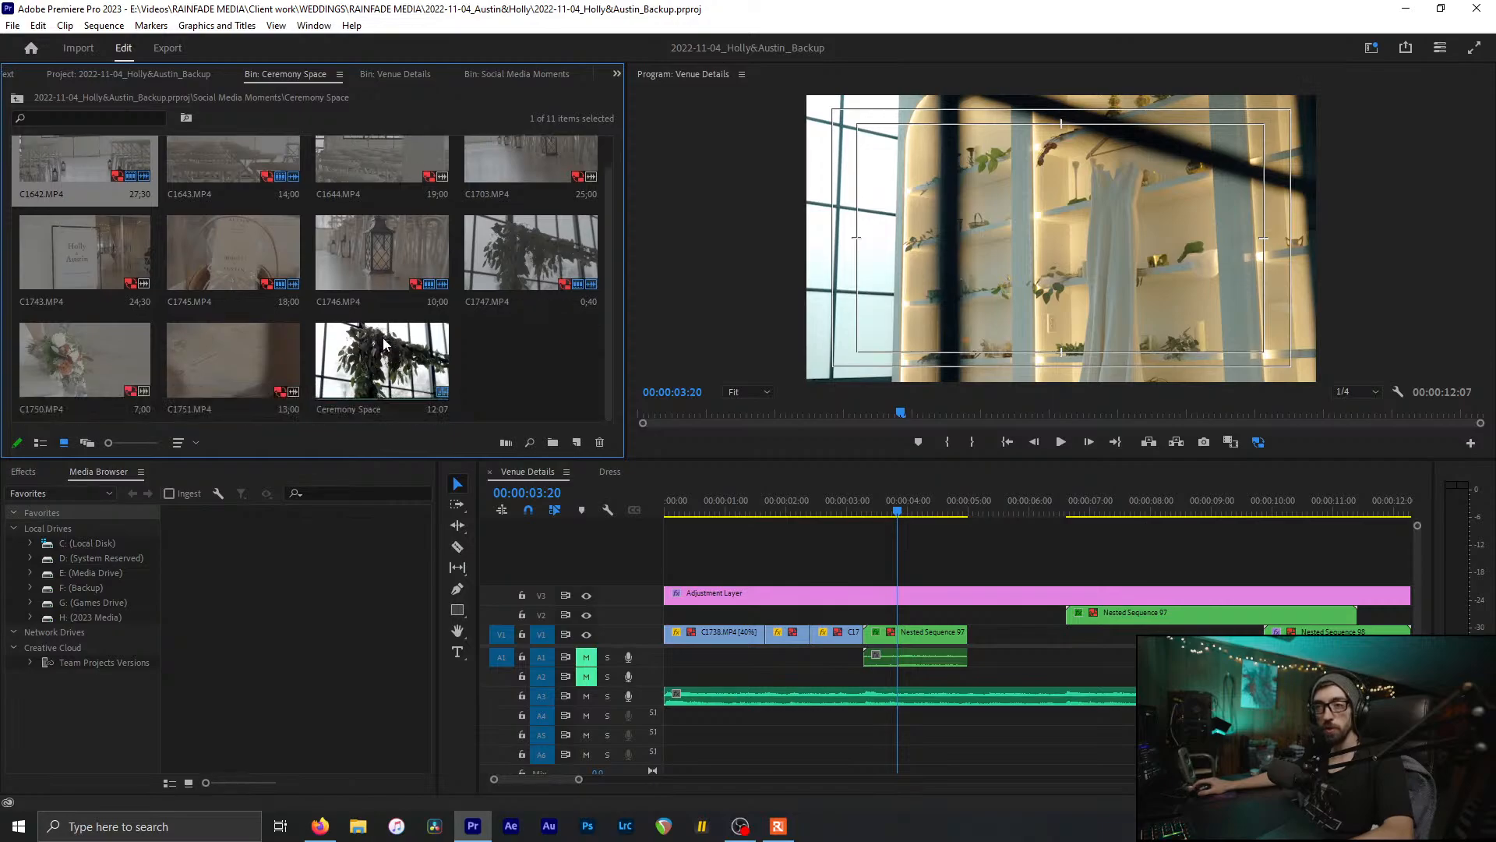
left_click_drag(656, 495, 991, 588)
left_click_drag(831, 607, 863, 609)
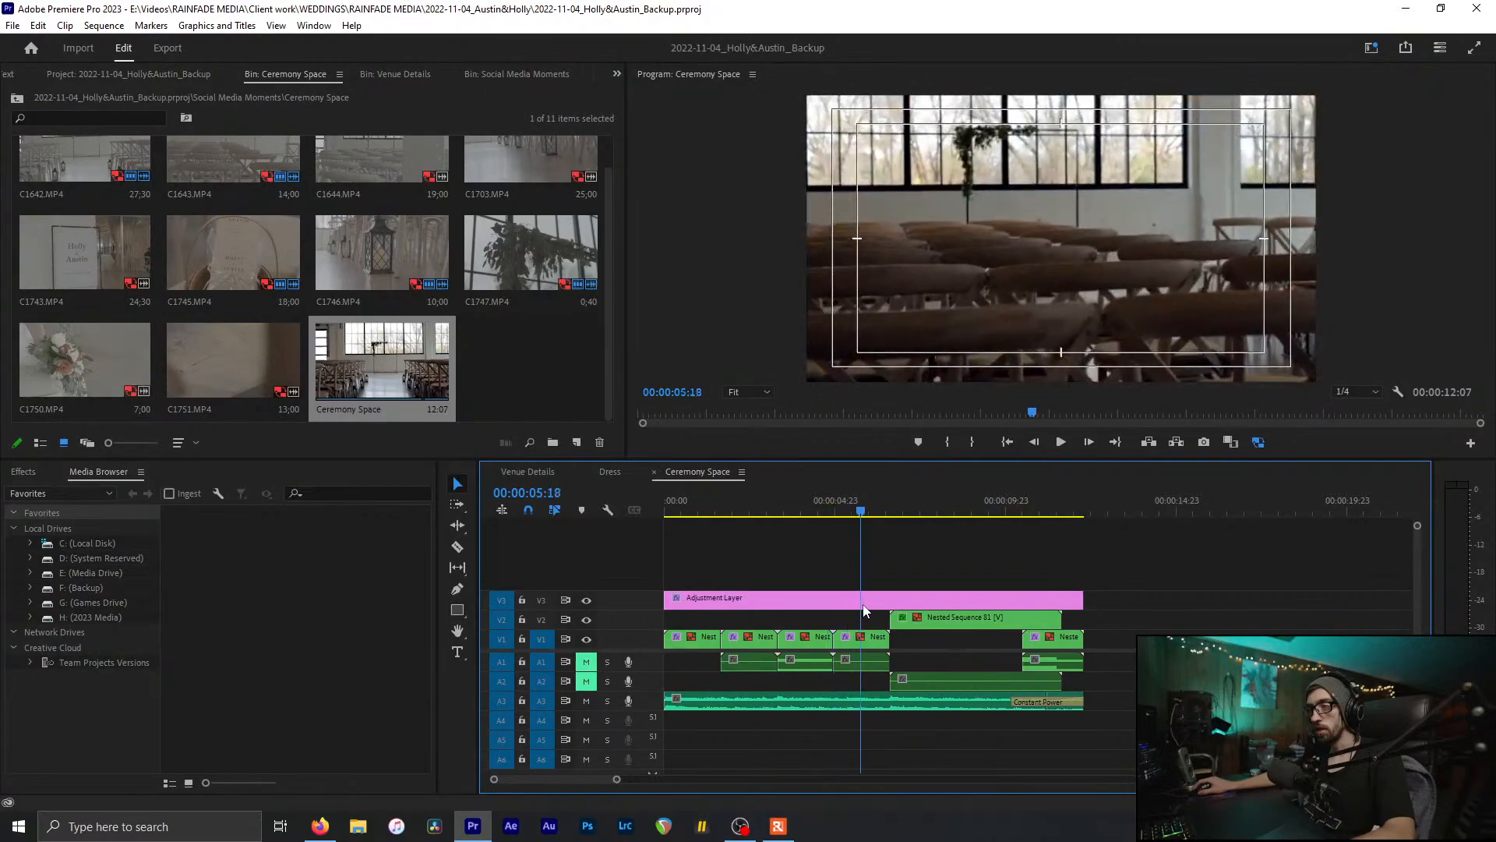
left_click(883, 642)
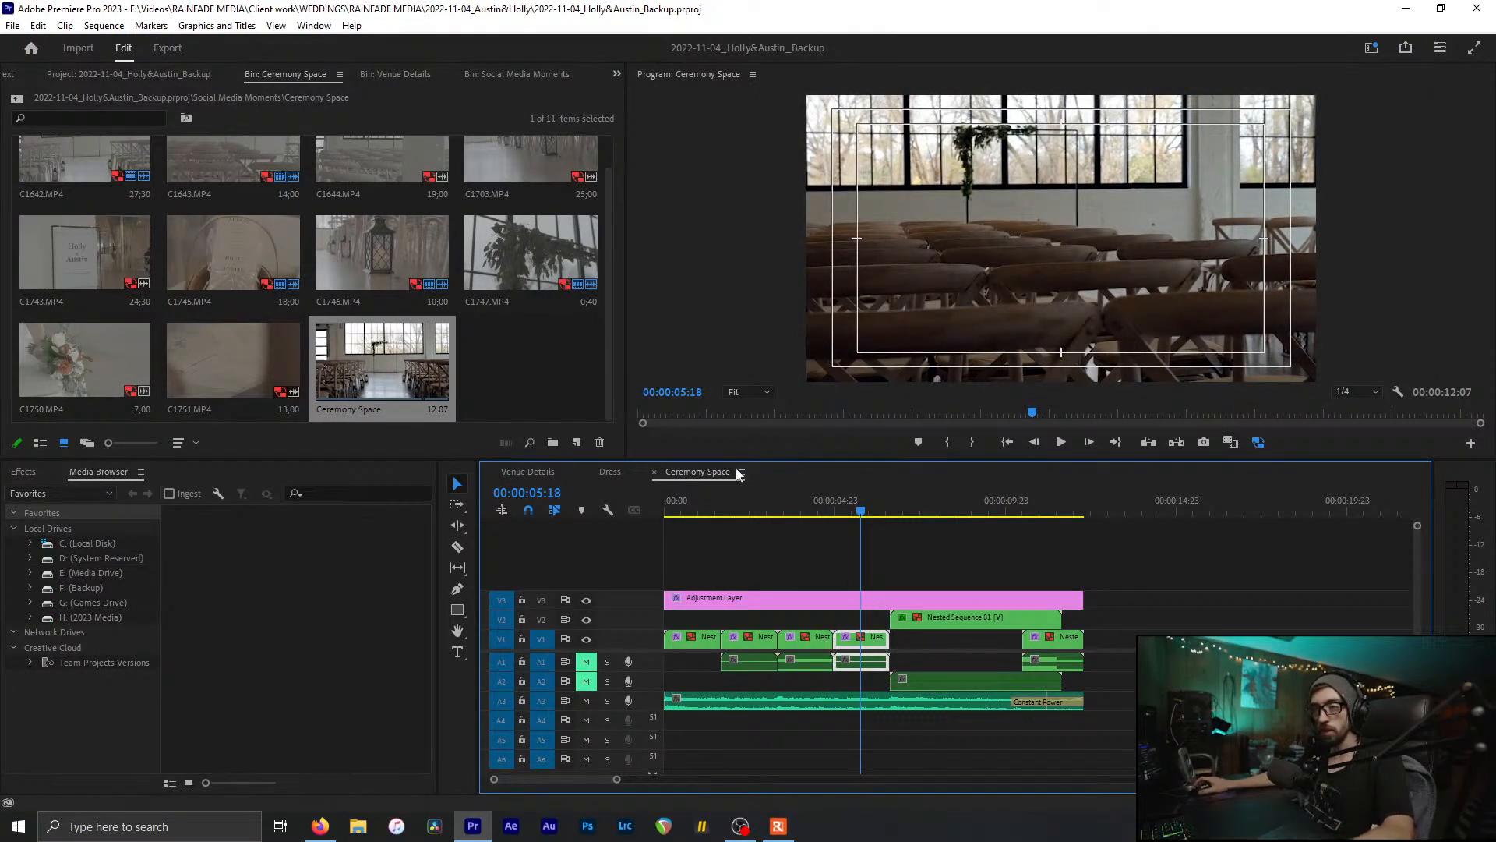
scroll(736, 474, "up", 2)
scroll(1027, 635, "down", 3)
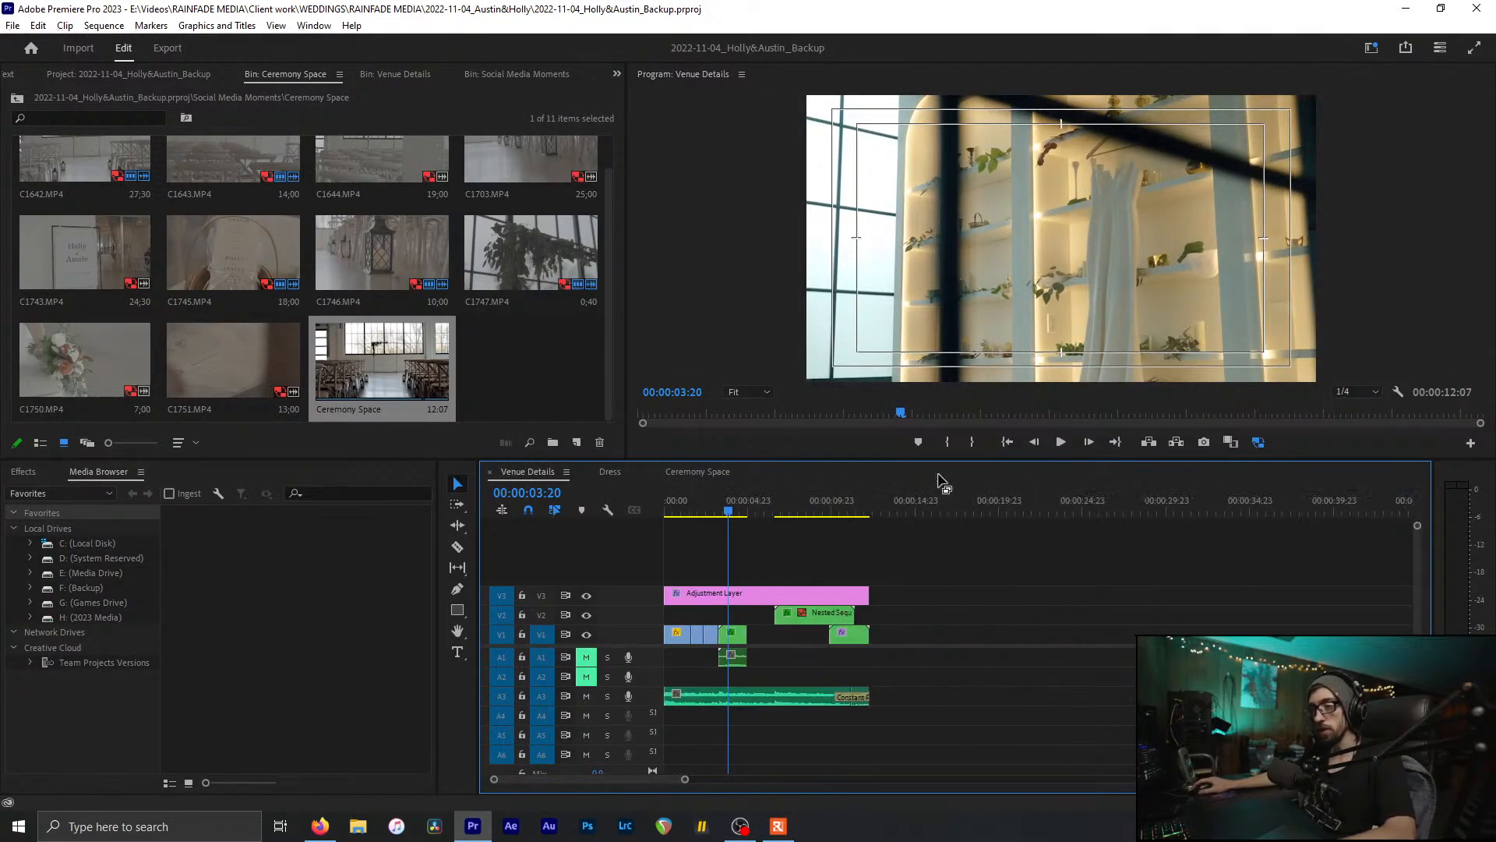
Step: Paste the Ceremony Space nested clip into the V1 gap near 5 seconds and save
left_click(946, 508)
key("ctrl+v")
scroll(999, 667, "up", 2)
scroll(999, 666, "up", 3)
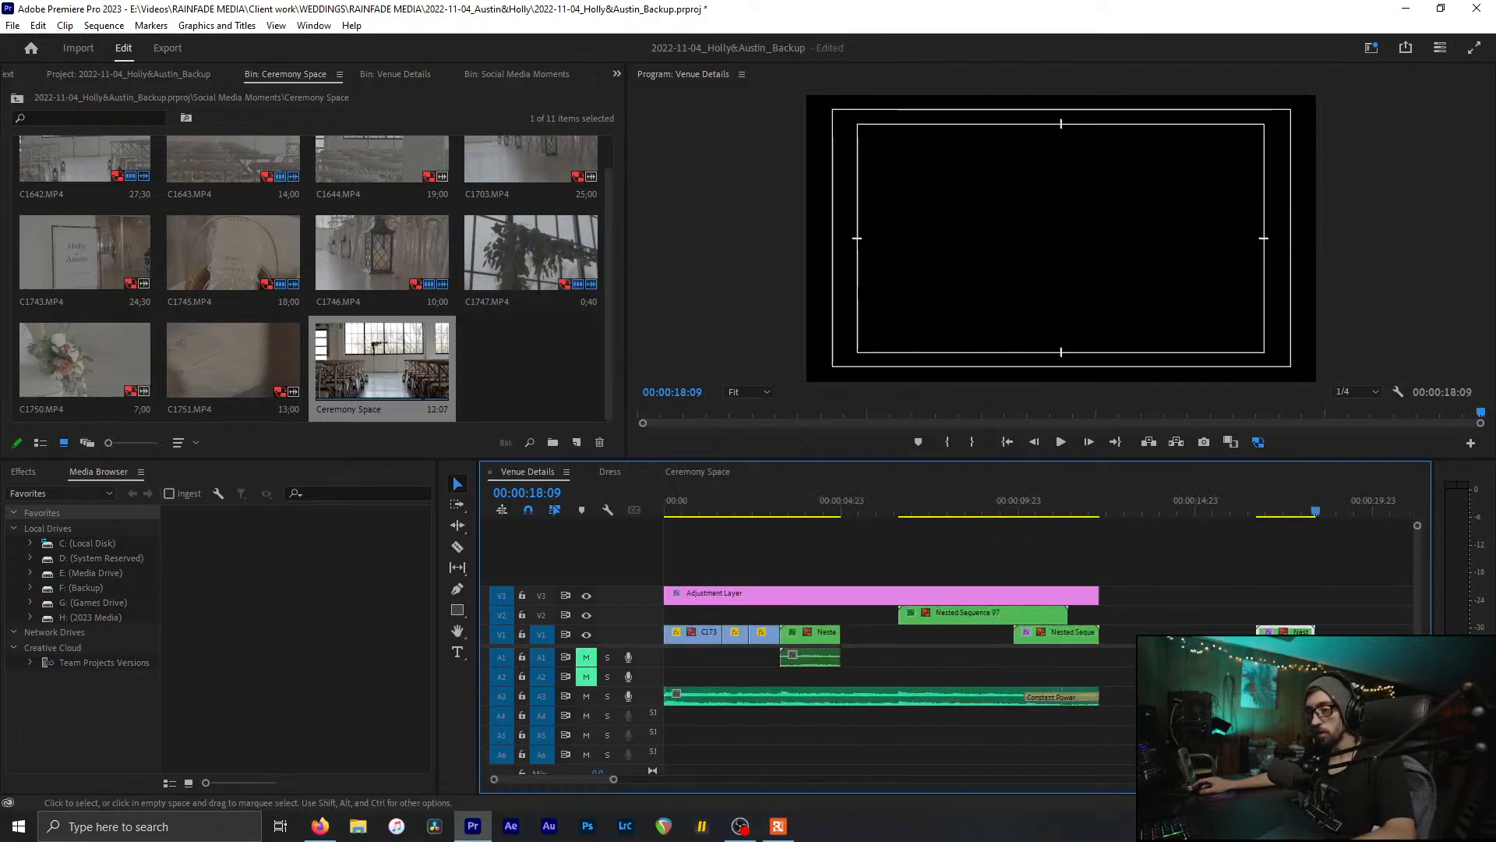
left_click_drag(1287, 639, 872, 639)
key("ctrl+s")
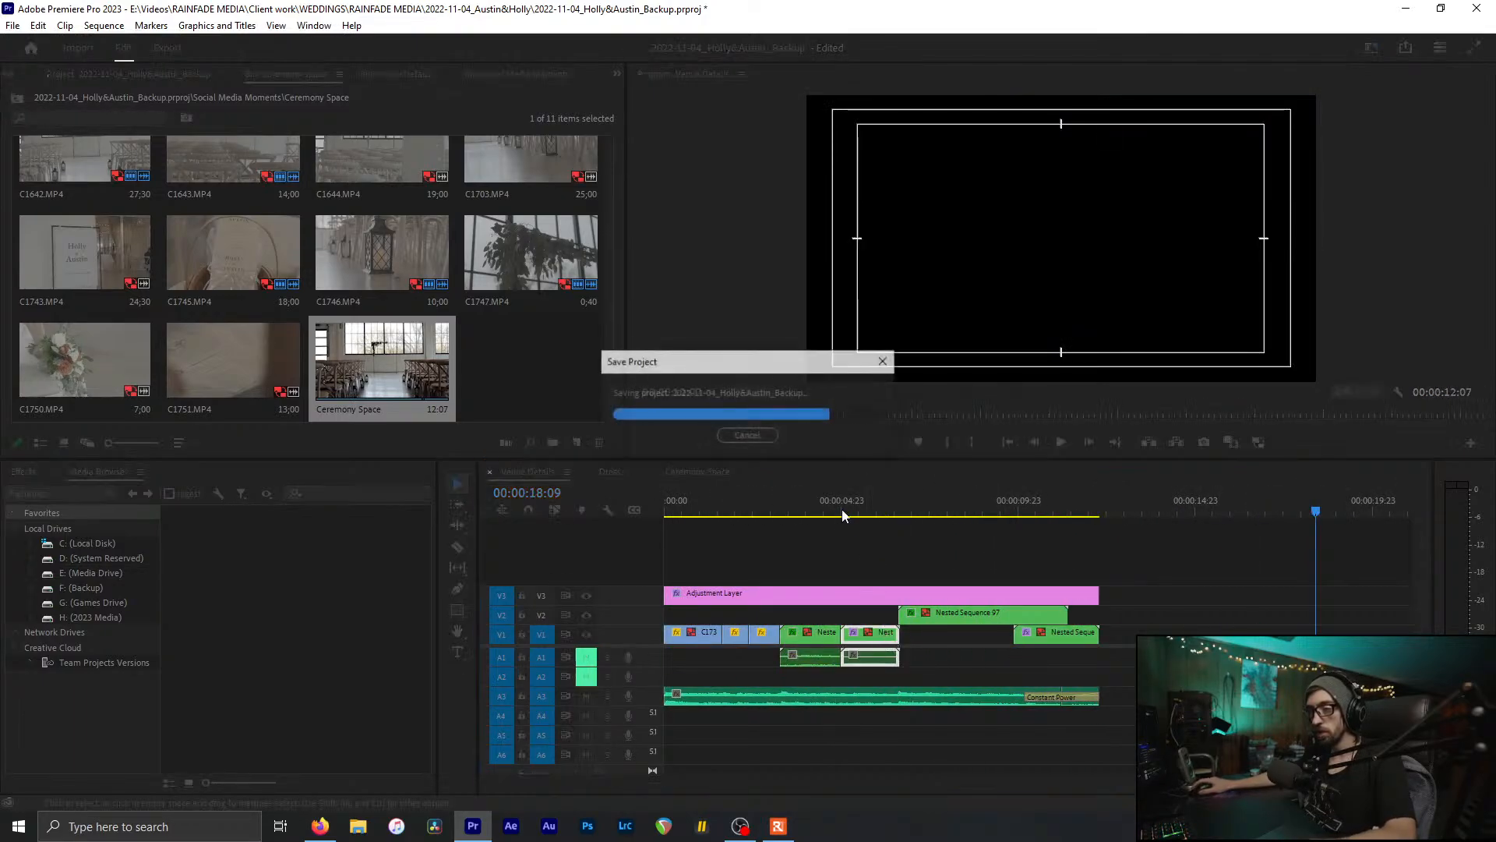
Step: Delete Nested Sequence 97 from V2 after 00:00:06:15
left_click(507, 377)
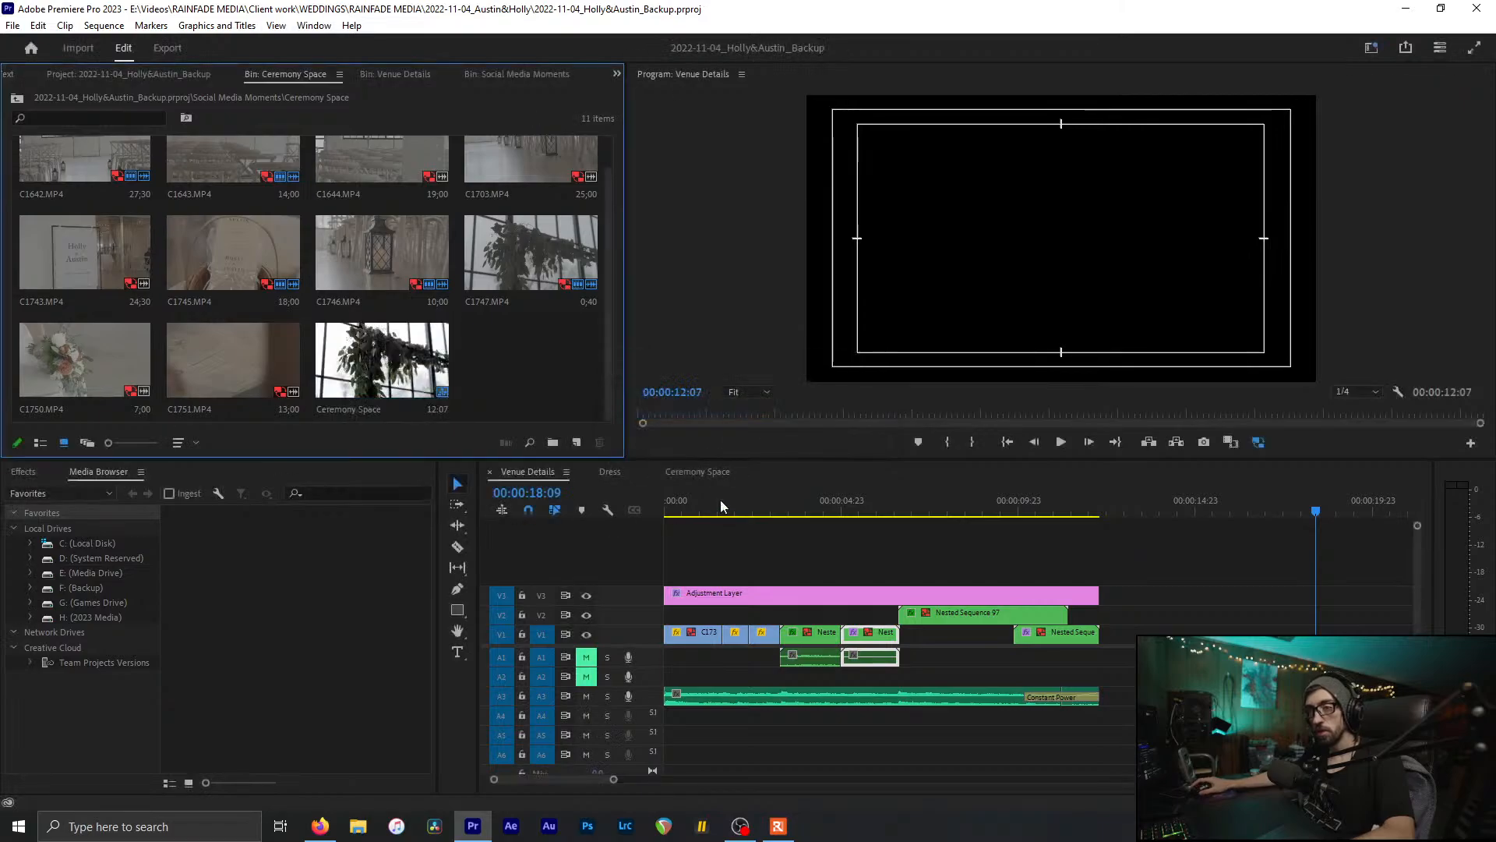
left_click_drag(721, 501, 895, 499)
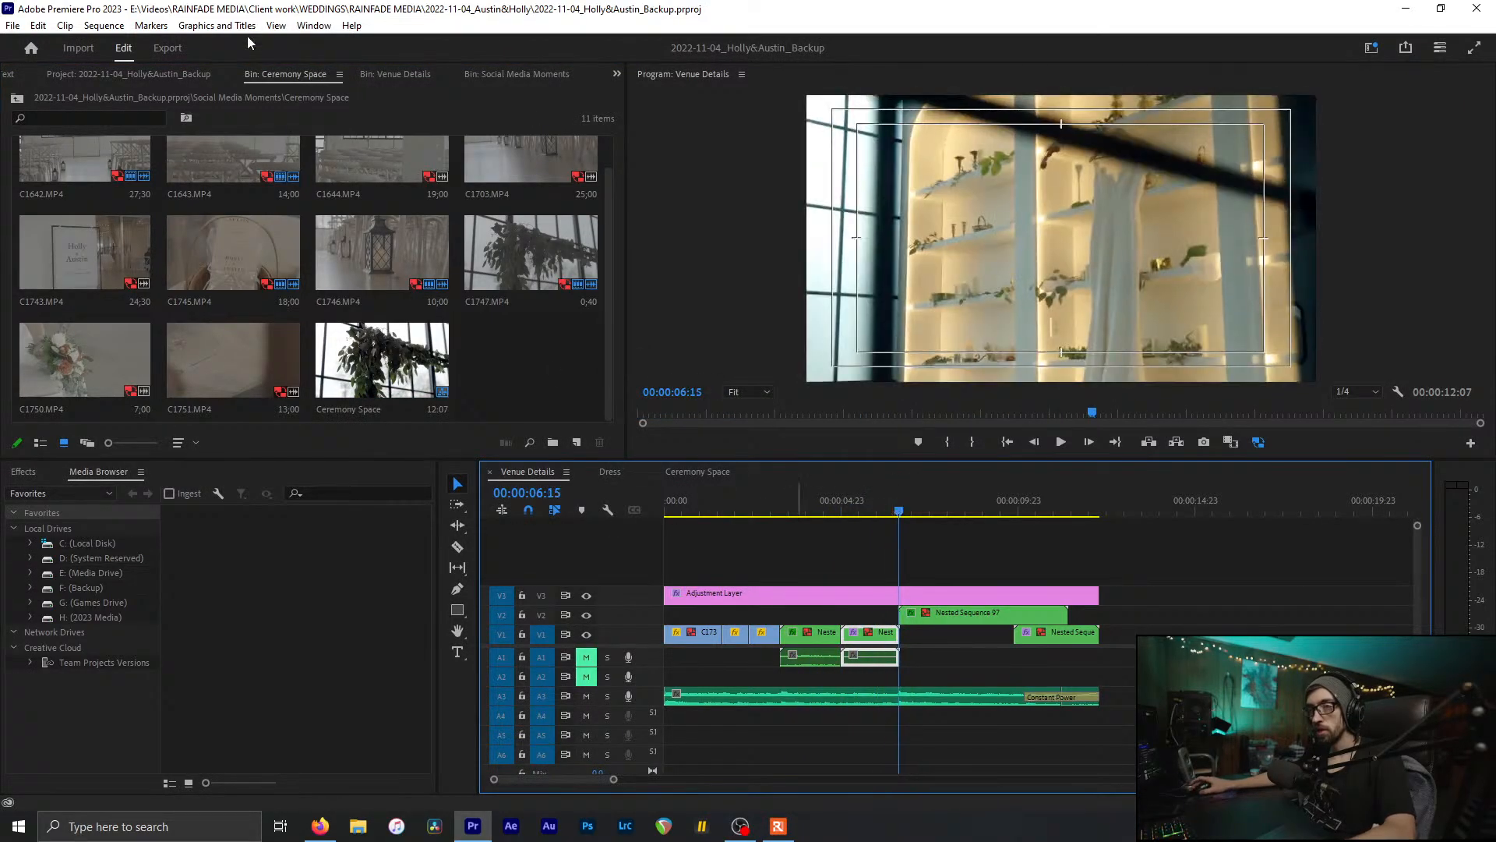
scroll(284, 75, "down", 1)
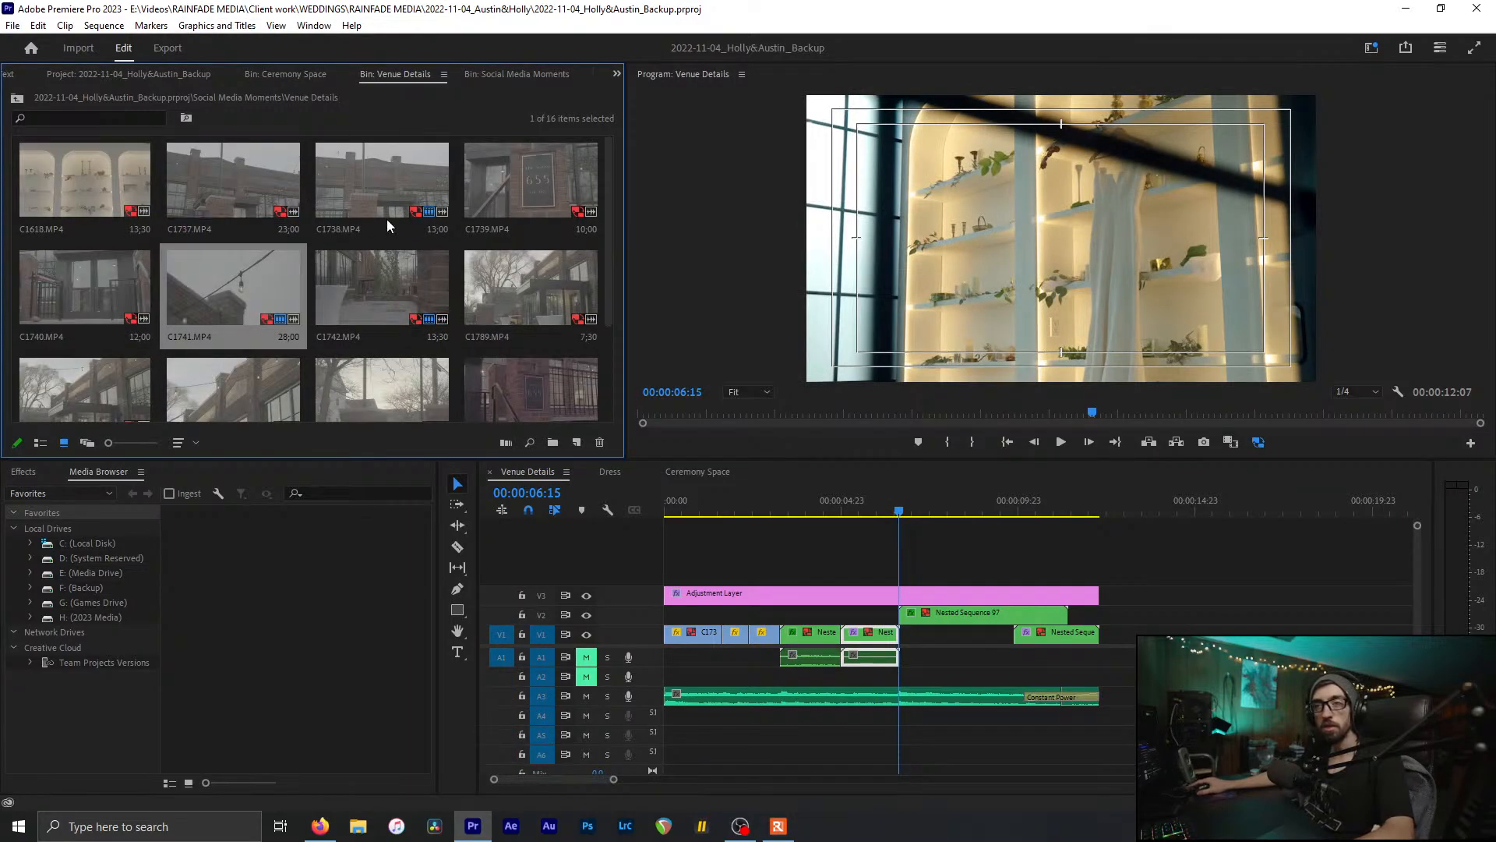
scroll(388, 223, "down", 1)
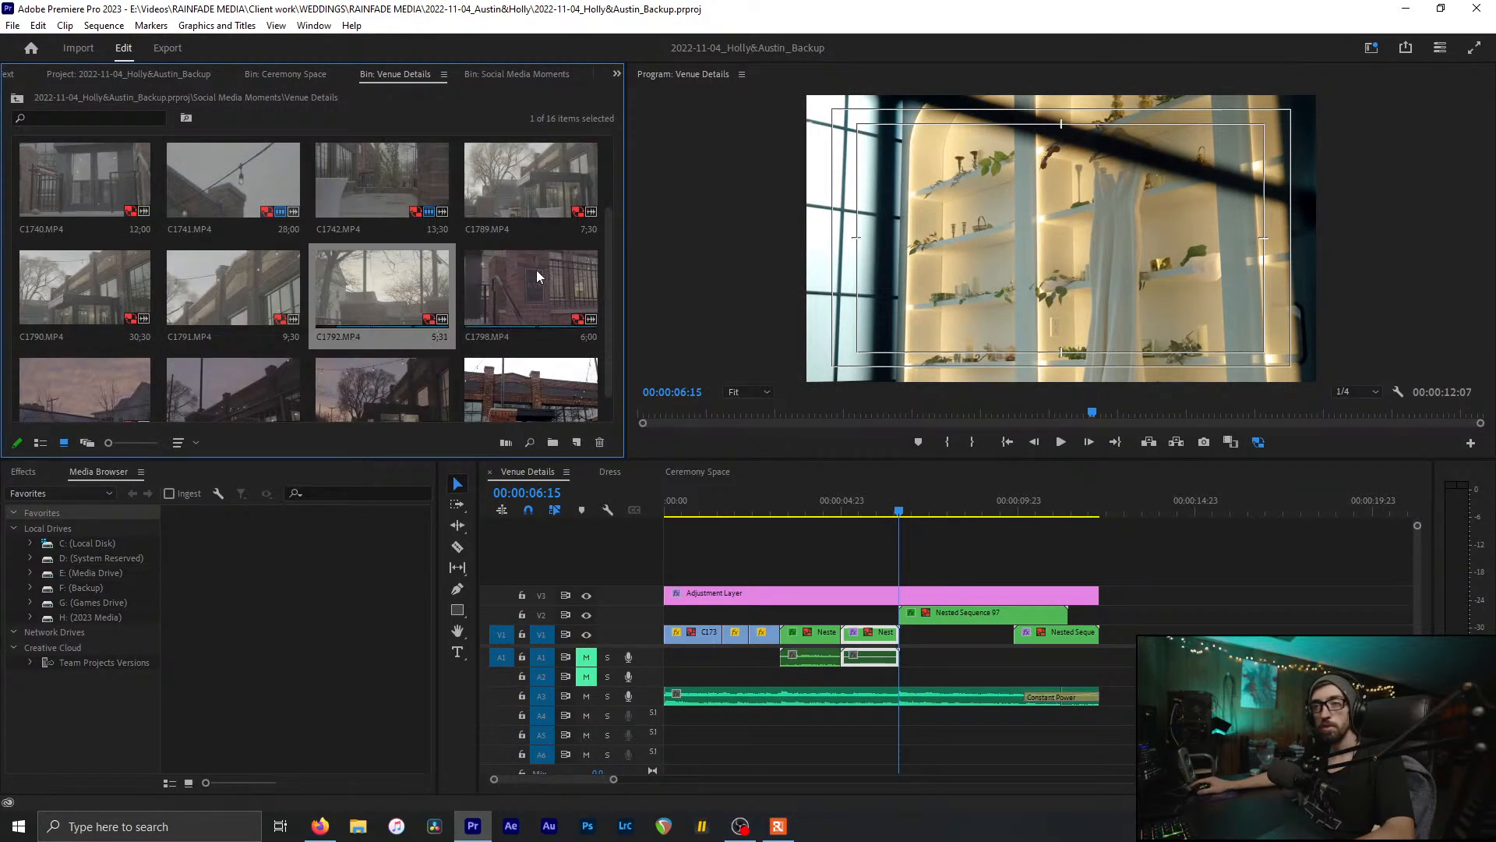
scroll(491, 273, "down", 1)
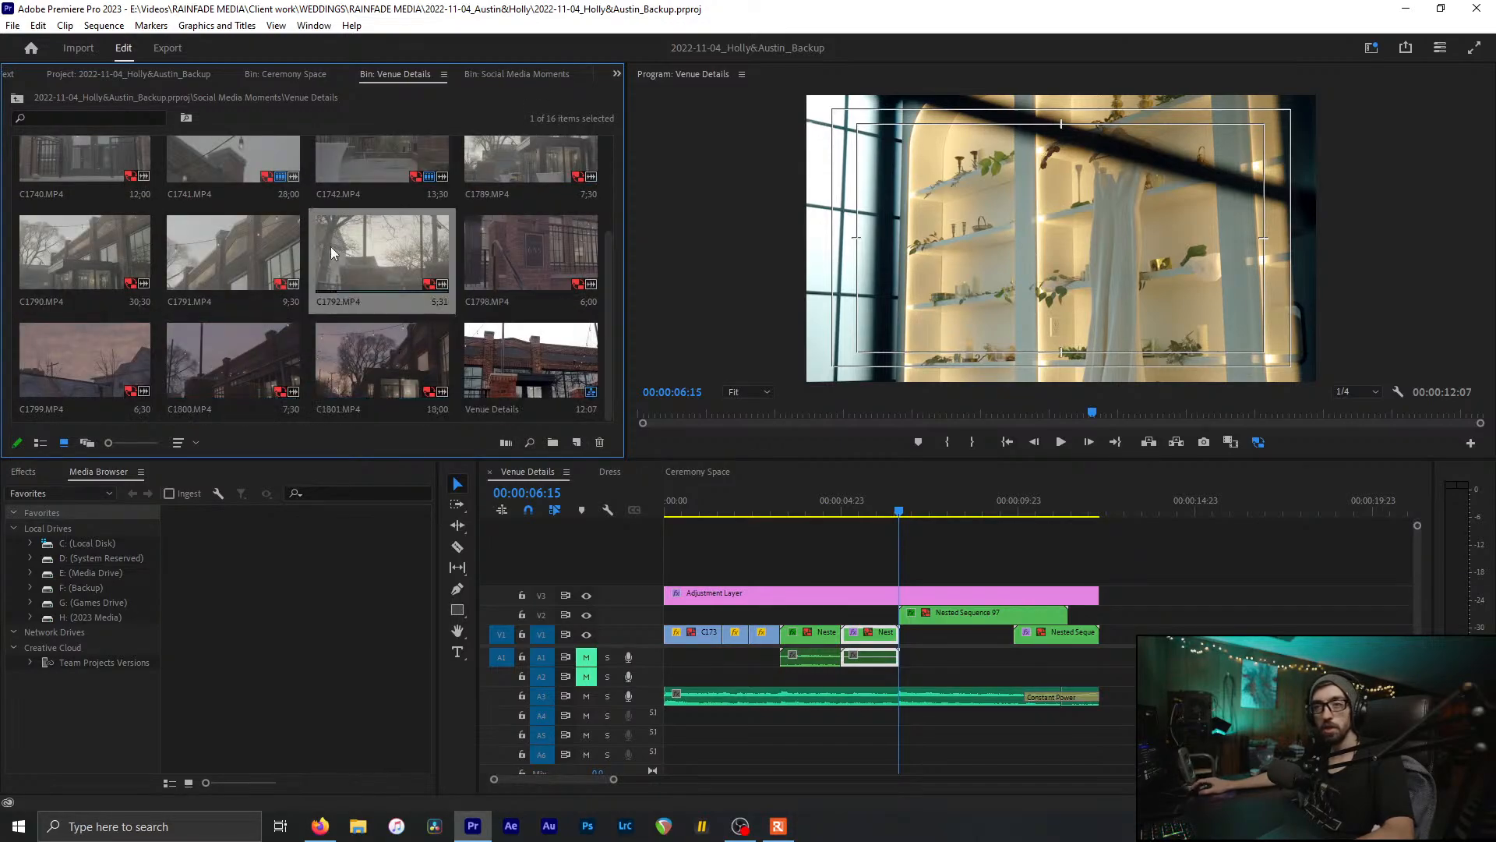
left_click(920, 614)
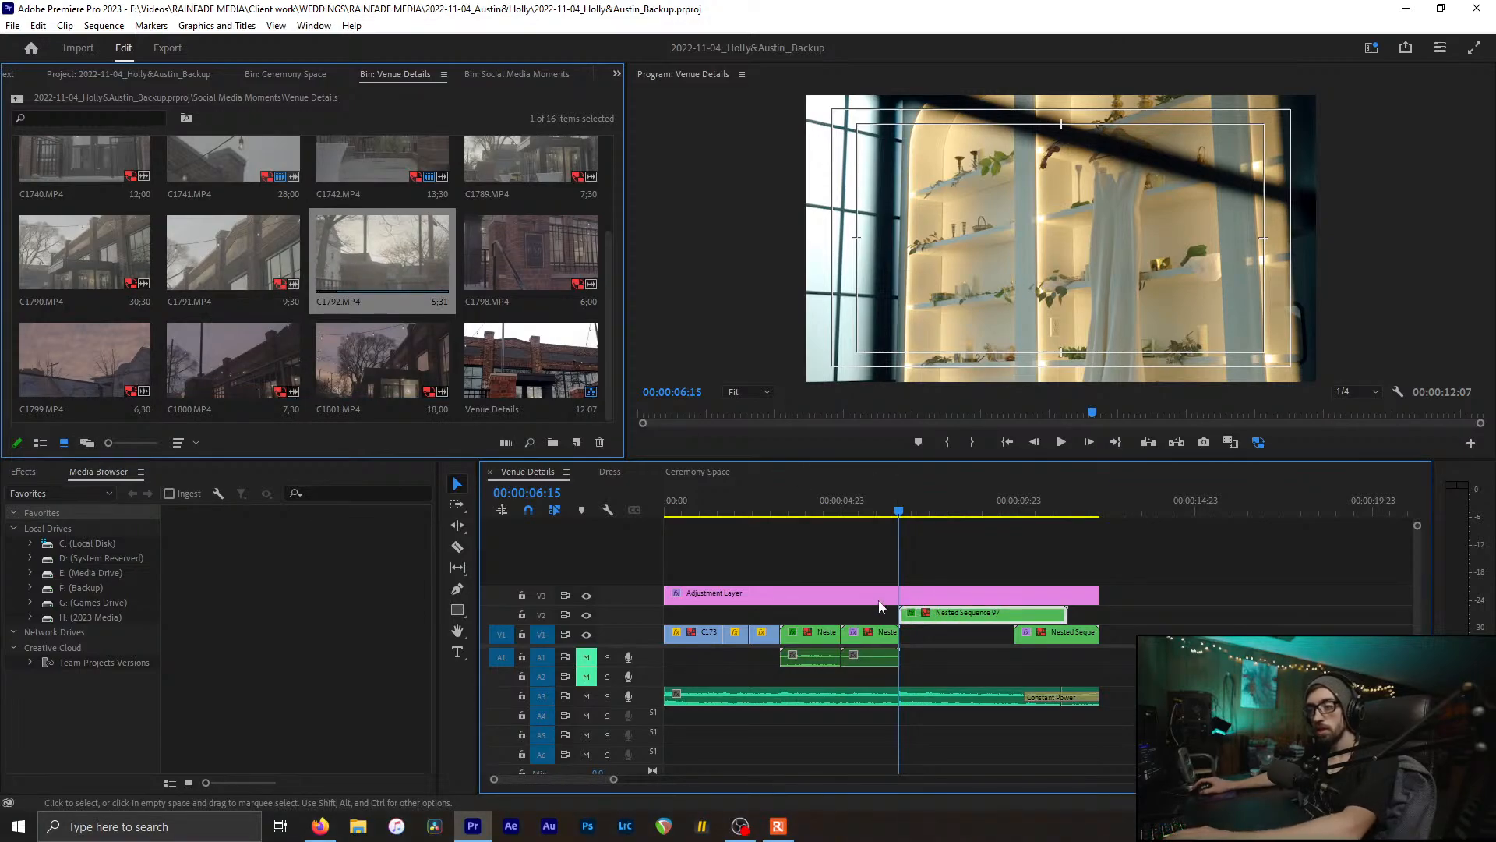
key("Delete")
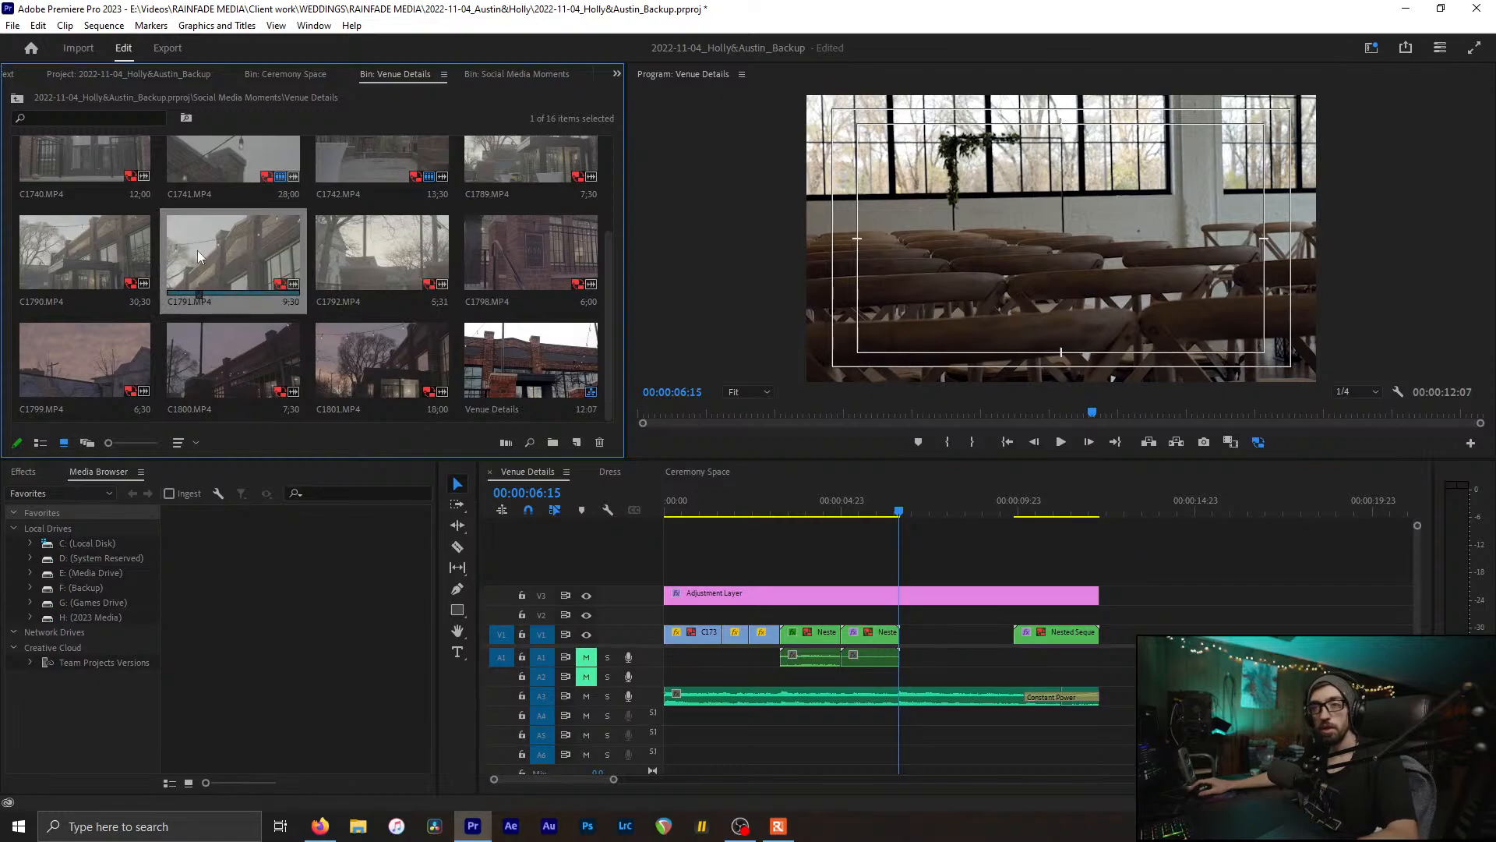
Step: Add C1790 to the sequence, split it, and place it on V2 near 6 seconds
left_click(49, 250)
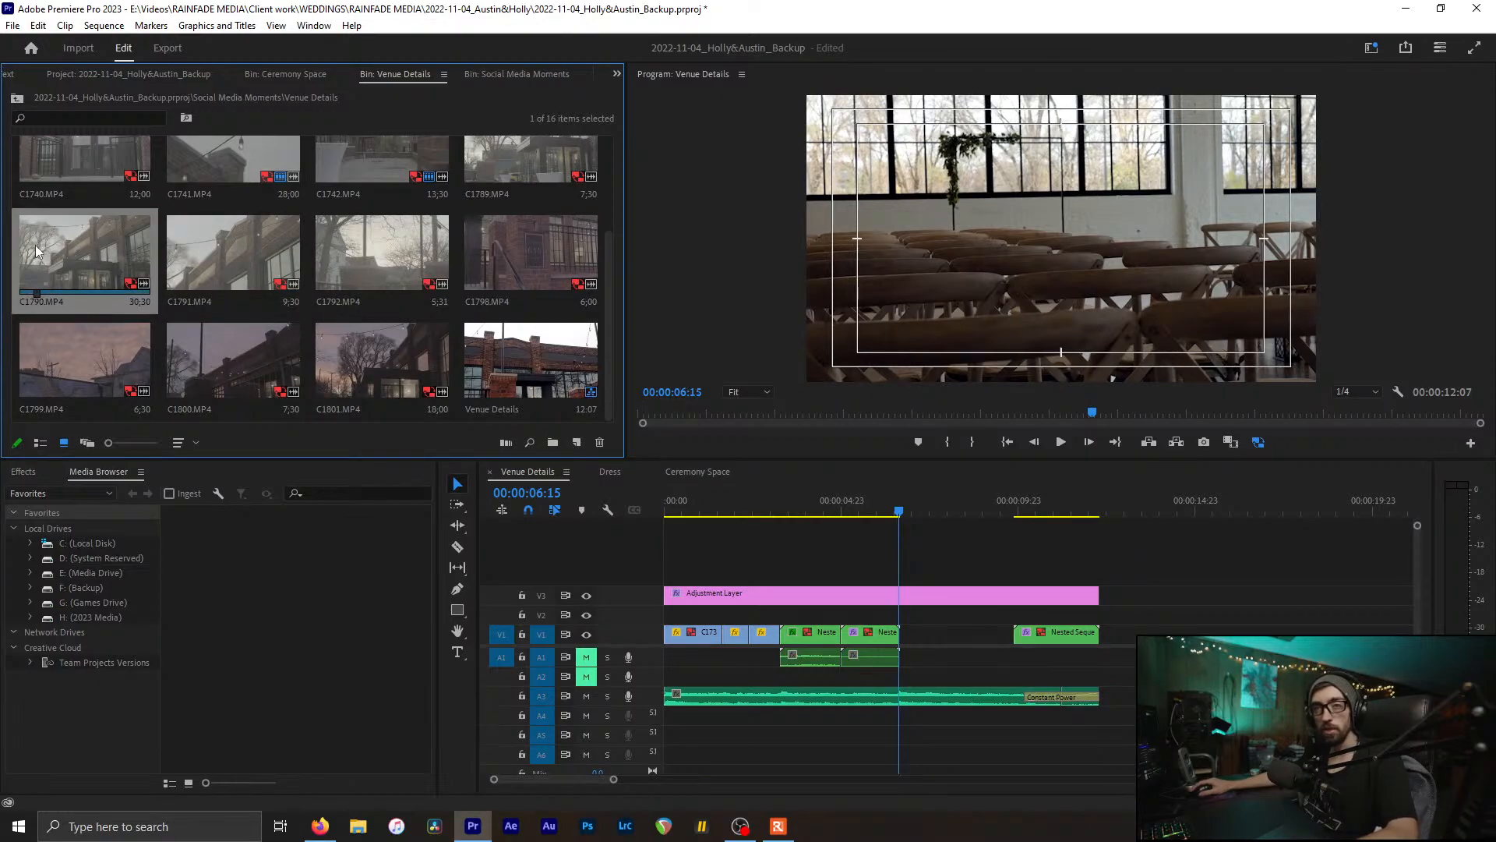
left_click_drag(35, 245, 1231, 632)
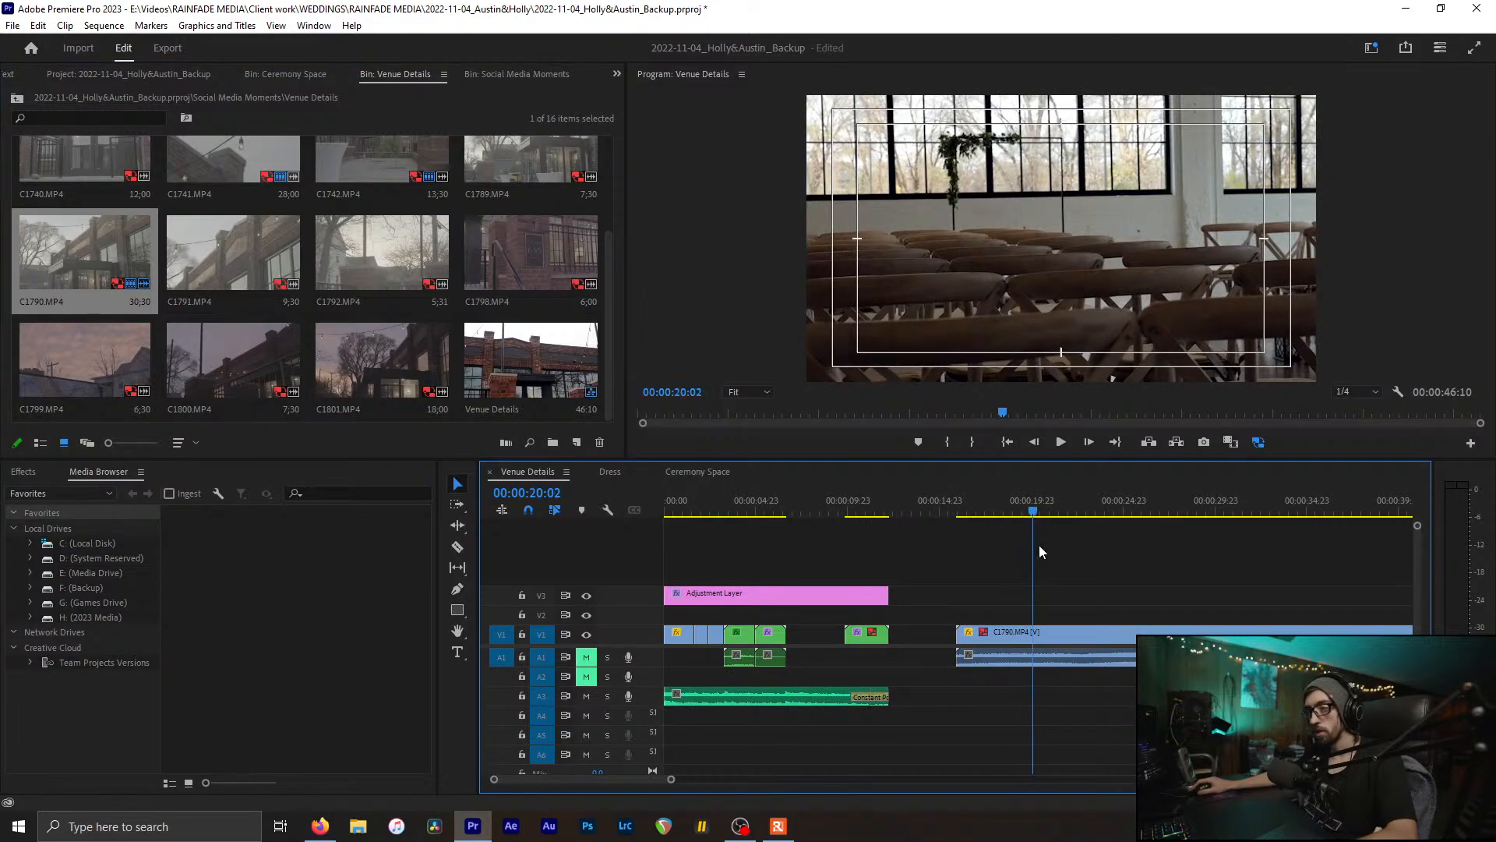
scroll(1038, 552, "down", 2)
scroll(951, 552, "down", 3)
left_click_drag(796, 517, 1048, 545)
key("ctrl+k")
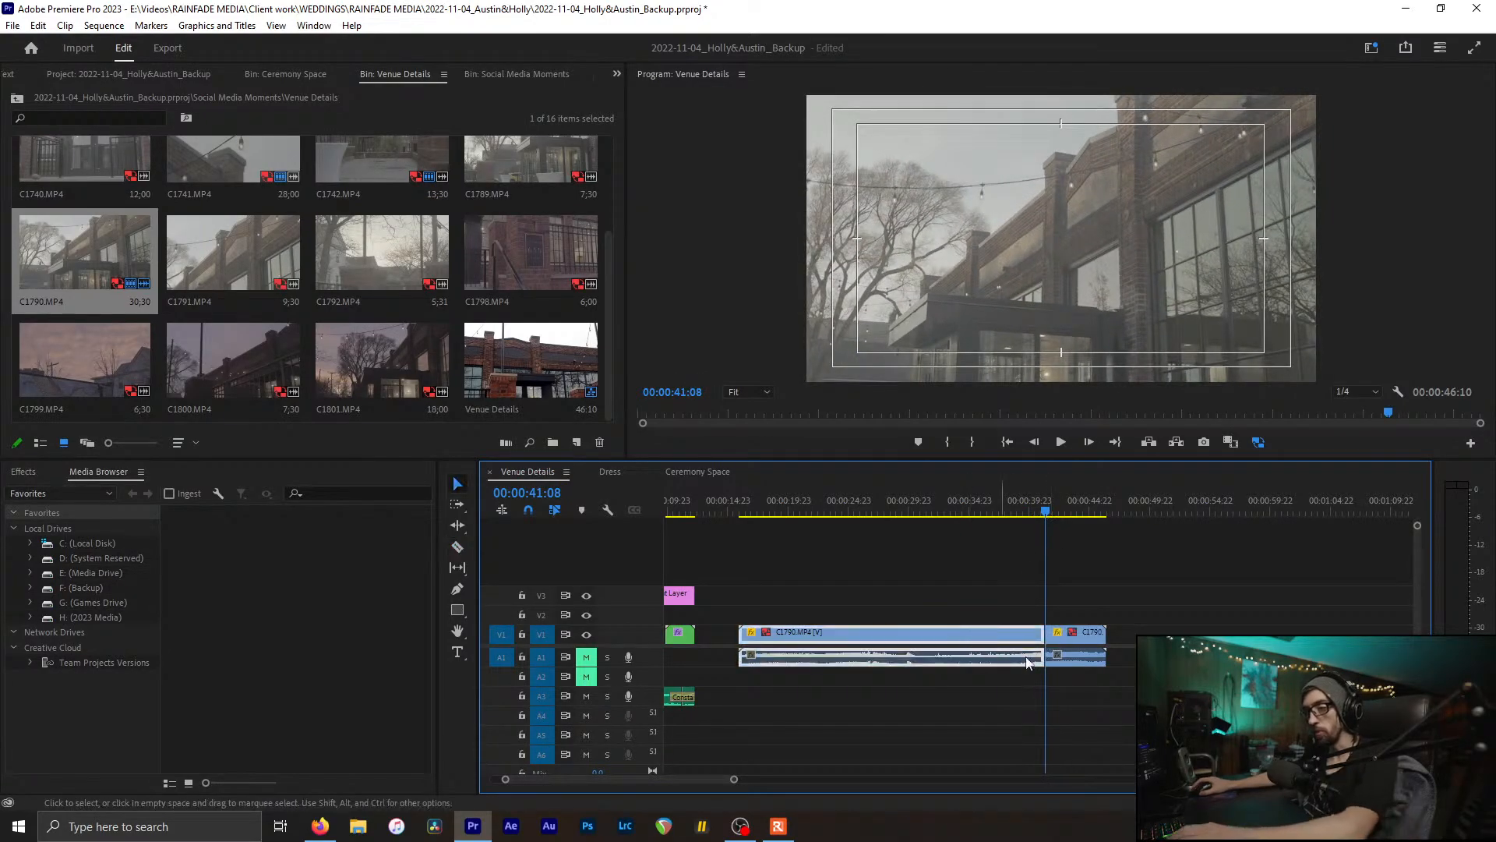
left_click_drag(969, 633, 767, 630)
scroll(786, 629, "up", 3)
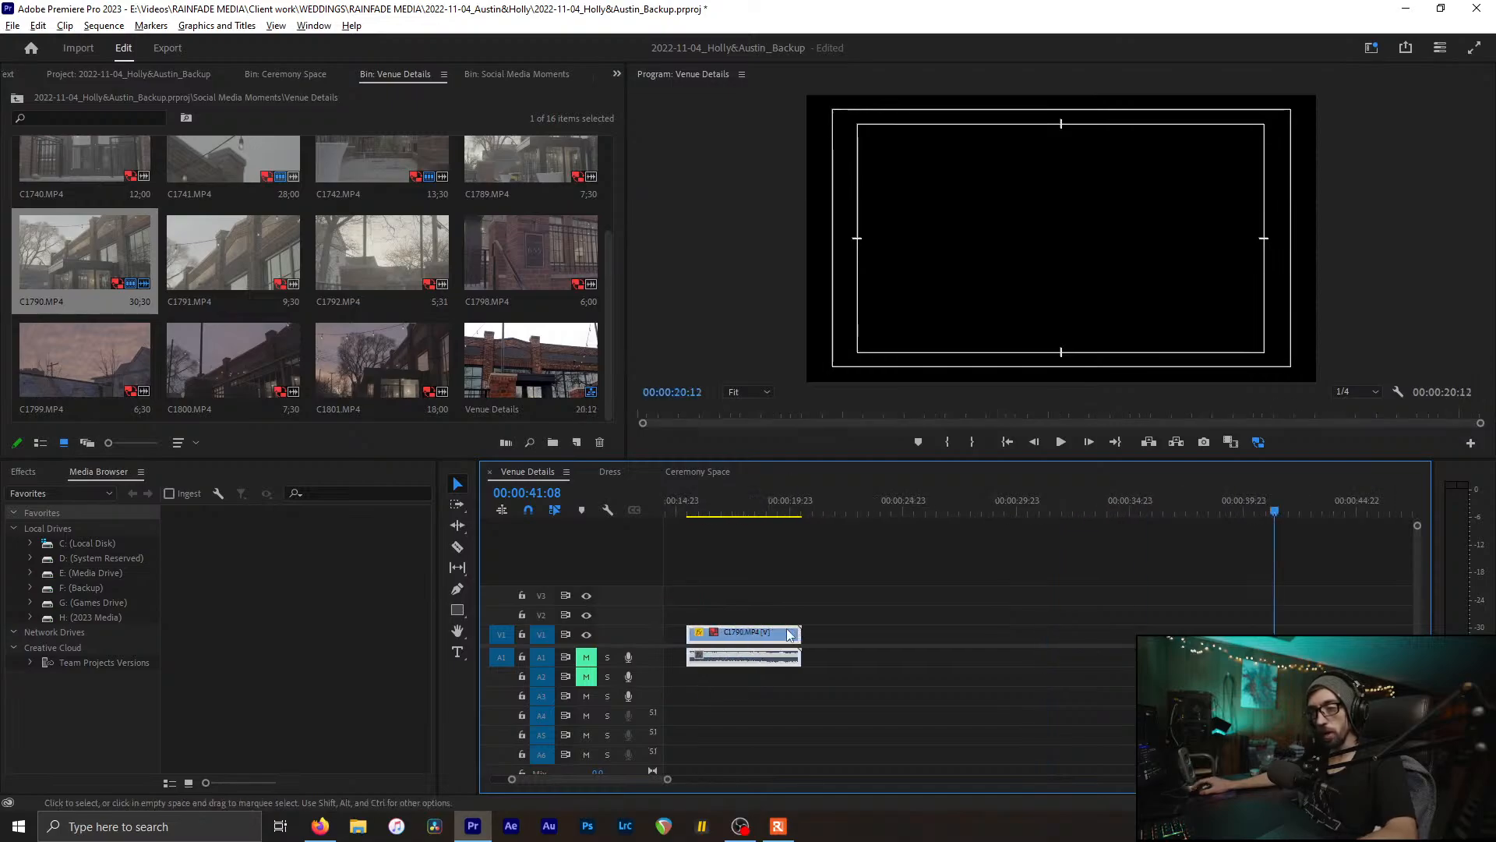
scroll(792, 629, "down", 2)
scroll(799, 632, "up", 4)
left_click_drag(749, 489, 763, 491)
left_click_drag(952, 644, 818, 623)
Step: Trim C1790 so it ends at about 8 seconds
scroll(810, 635, "up", 4)
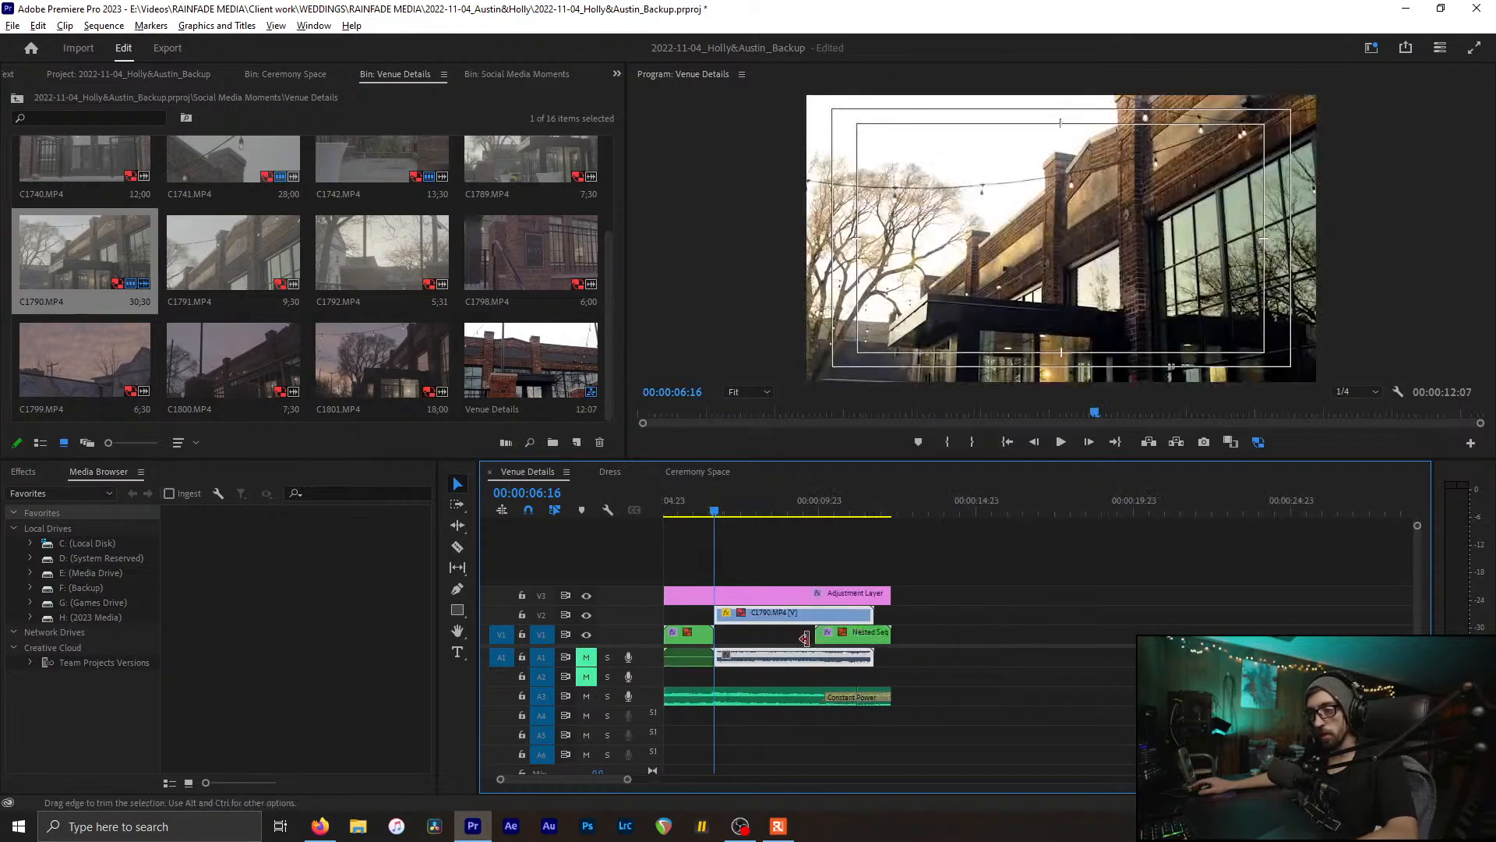
scroll(810, 639, "down", 3)
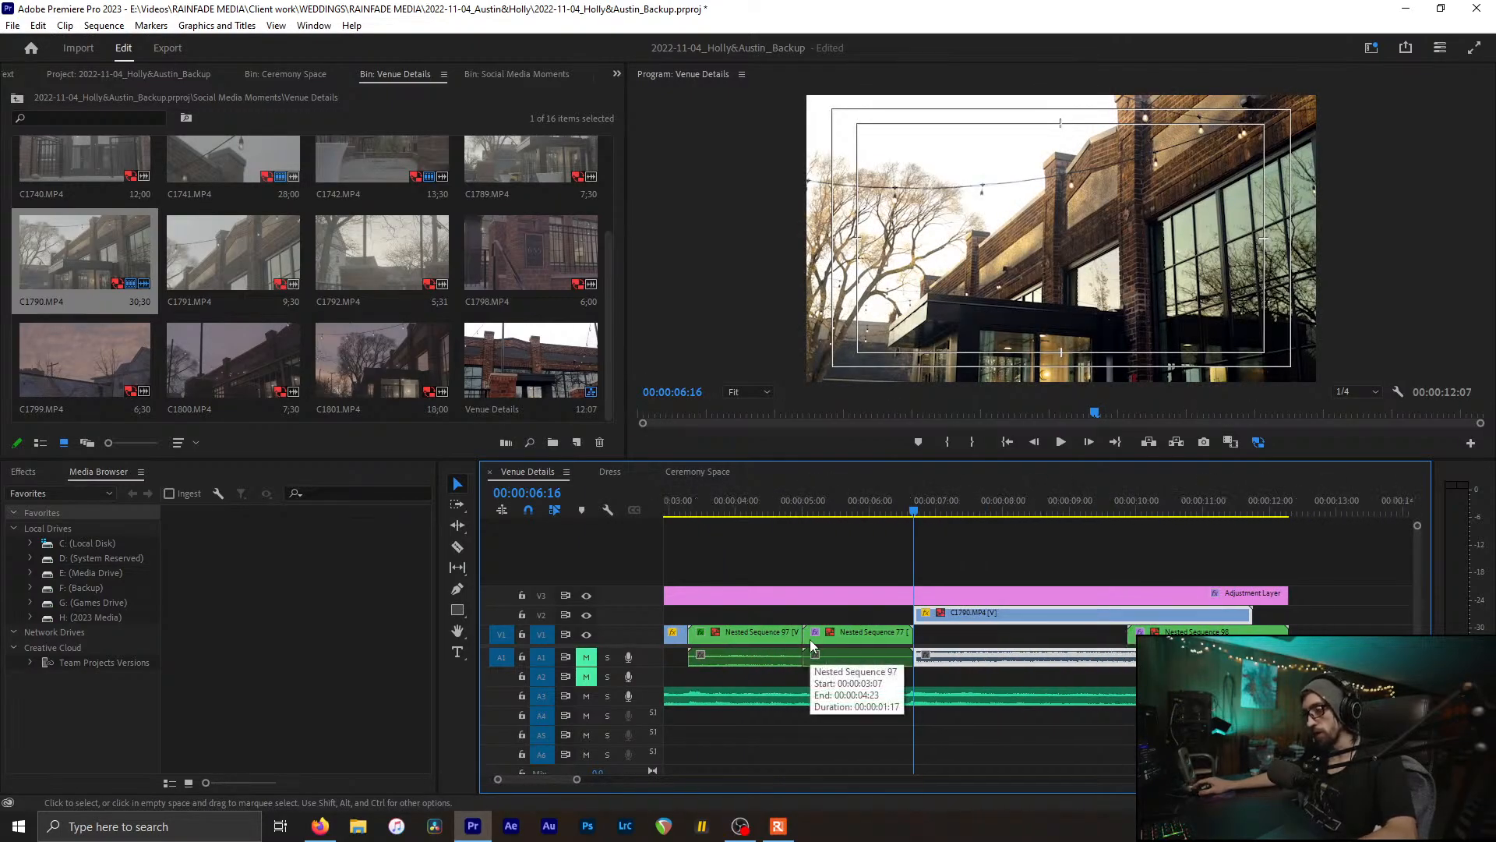
left_click_drag(891, 512, 994, 523)
left_click_drag(1130, 613, 987, 613)
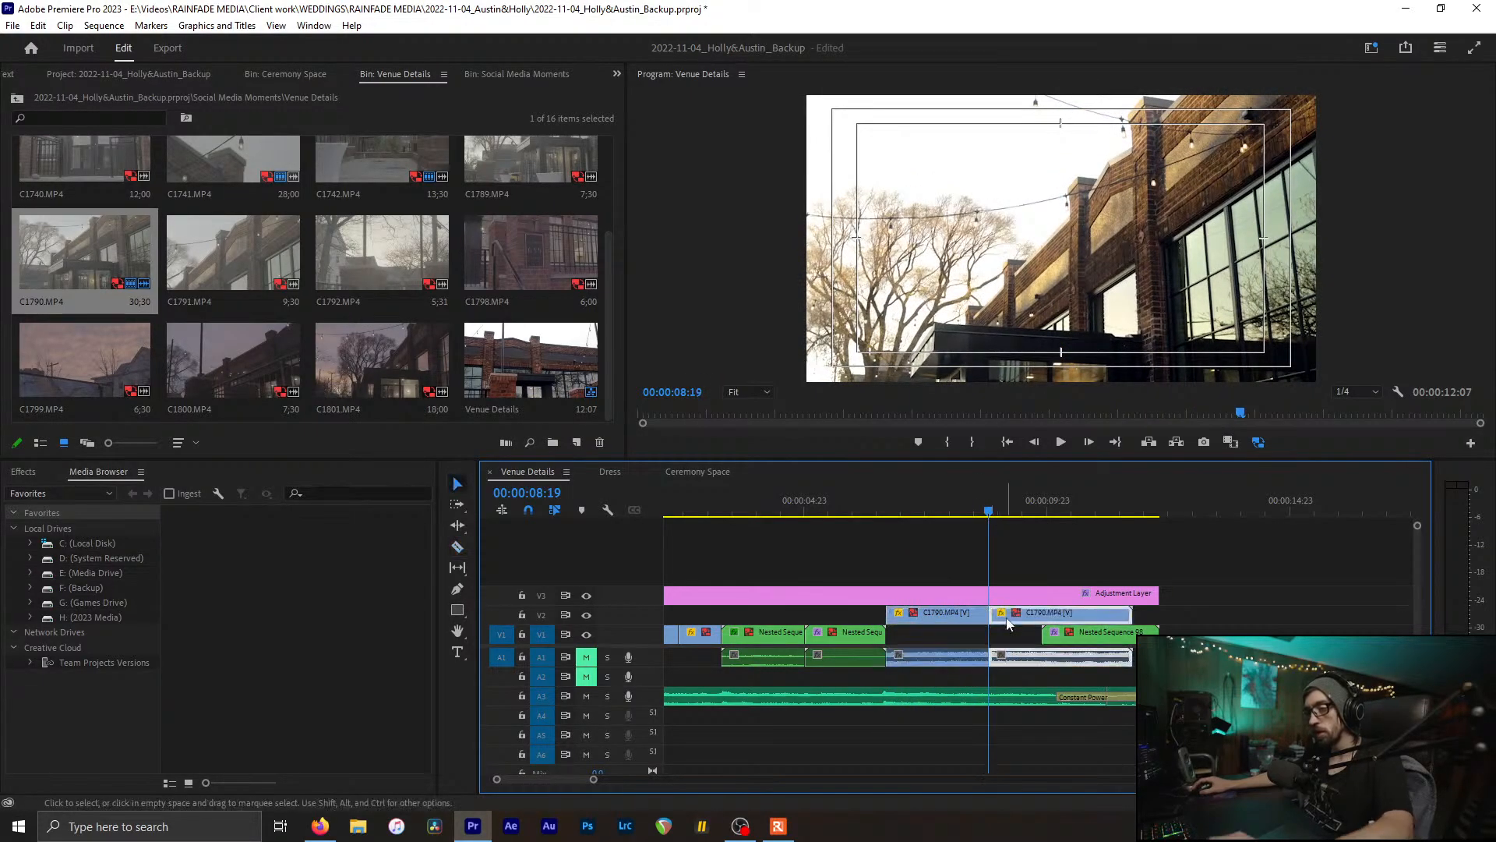
Step: Set C1790's speed to 40% in Clip Speed/Duration
left_click_drag(891, 519, 944, 515)
scroll(969, 635, "up", 2)
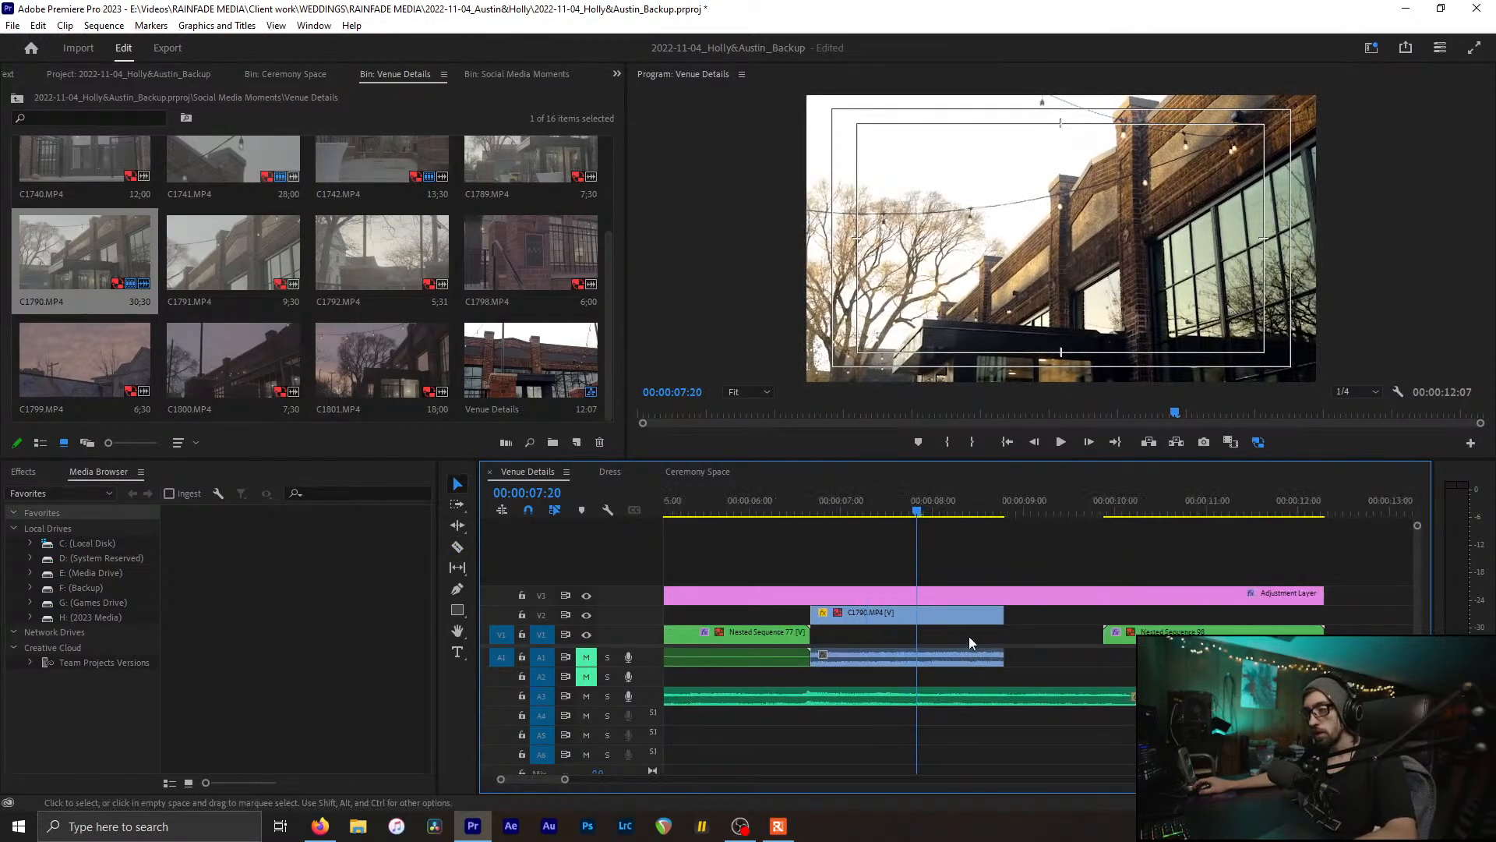
left_click(928, 610)
key("ctrl+r")
type("40")
key("Return")
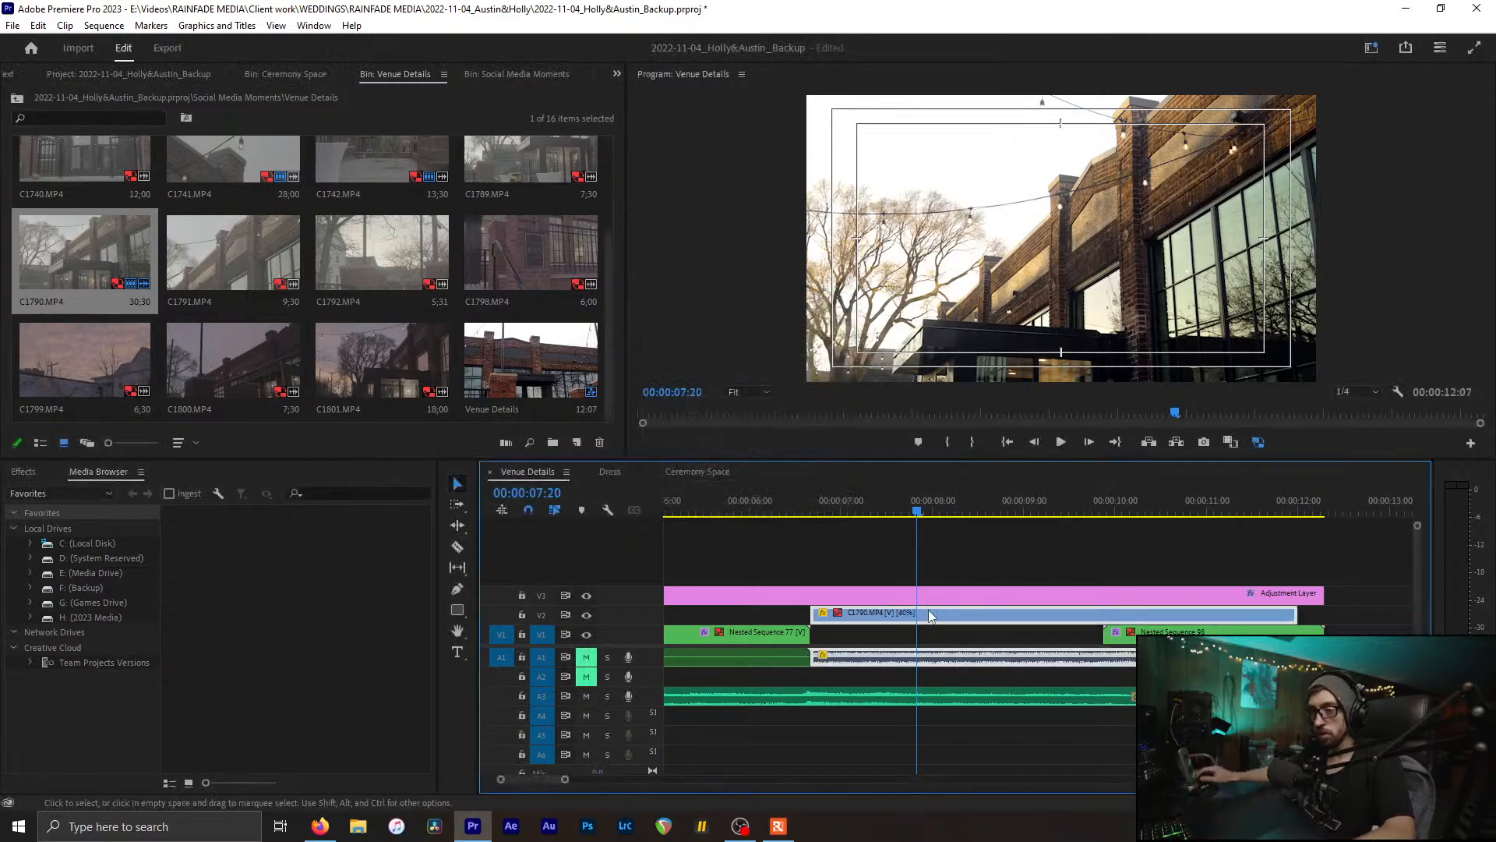
Step: Cut away the unwanted left piece of C1790 and slide the rest left
left_click_drag(849, 515, 978, 544)
key("c")
left_click(975, 616)
key("v")
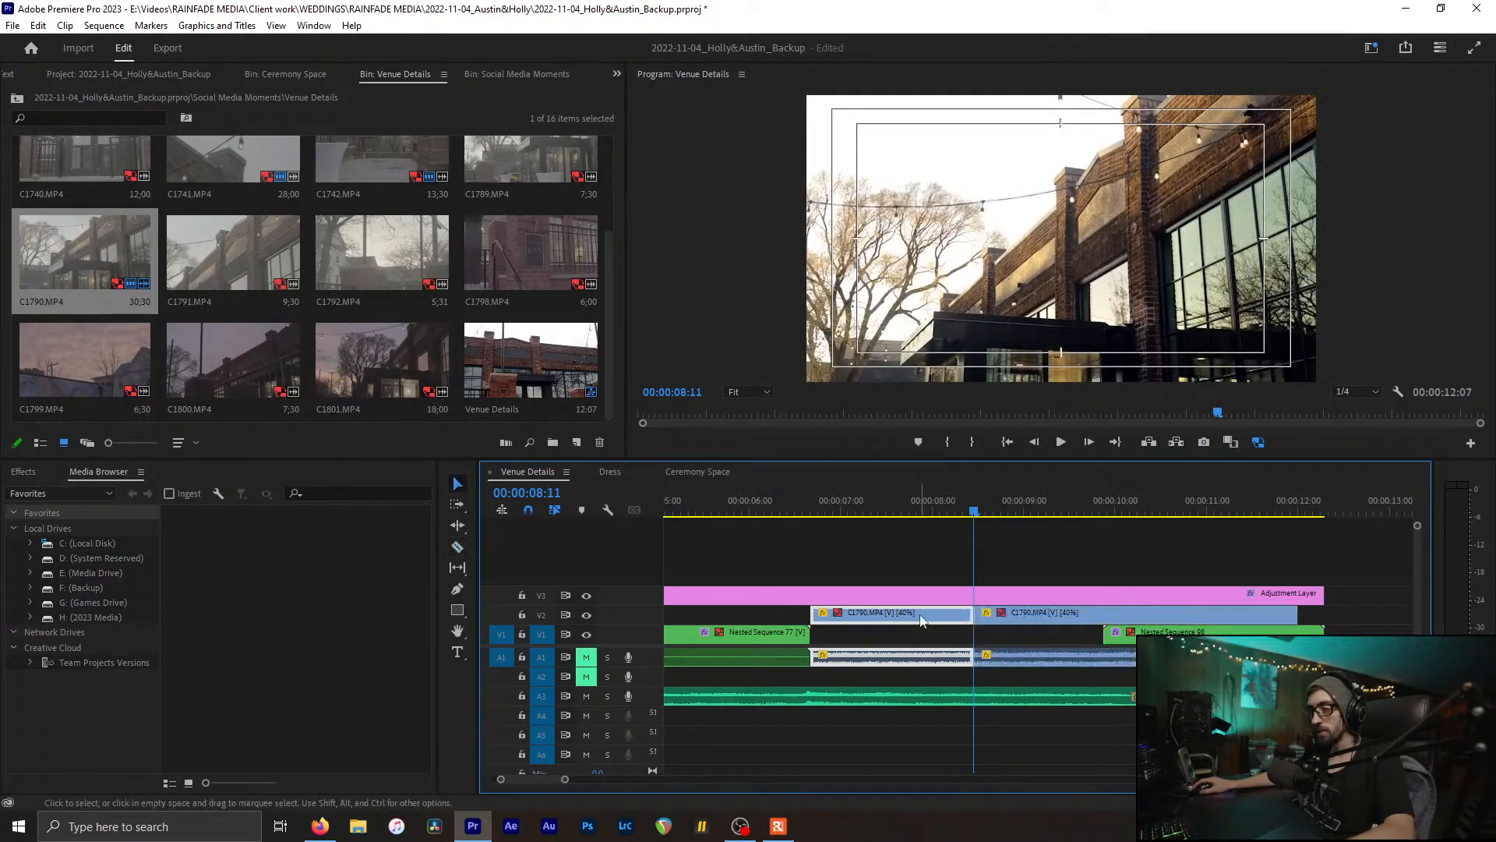
key("Delete")
left_click_drag(1015, 620, 855, 614)
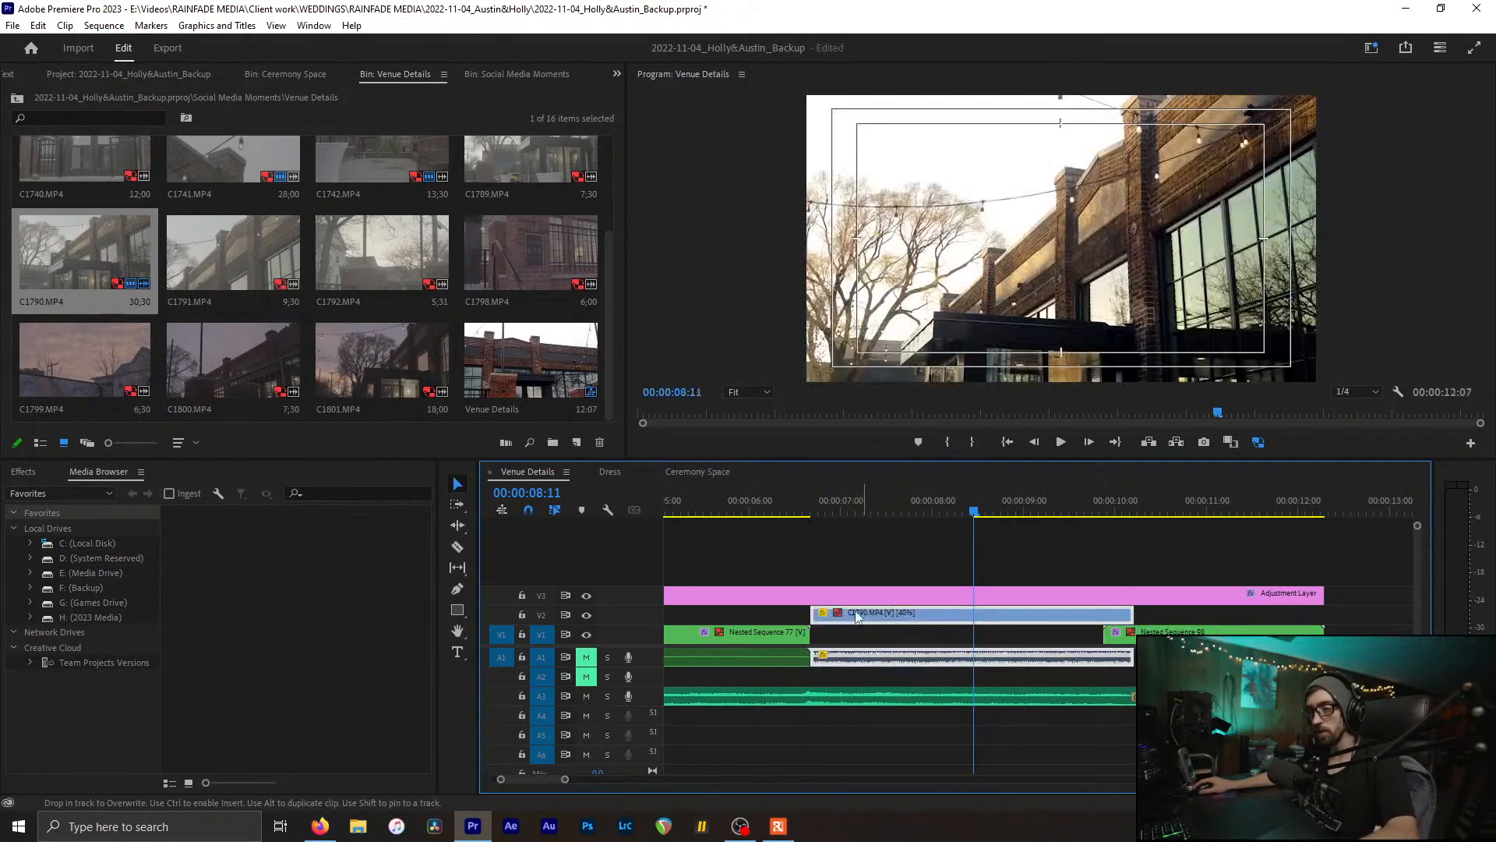
Step: Cut and delete C1790's tail so it ends at 00:00:08:06
left_click_drag(810, 516, 959, 543)
key("c")
left_click(958, 619)
key("v")
left_click(968, 620)
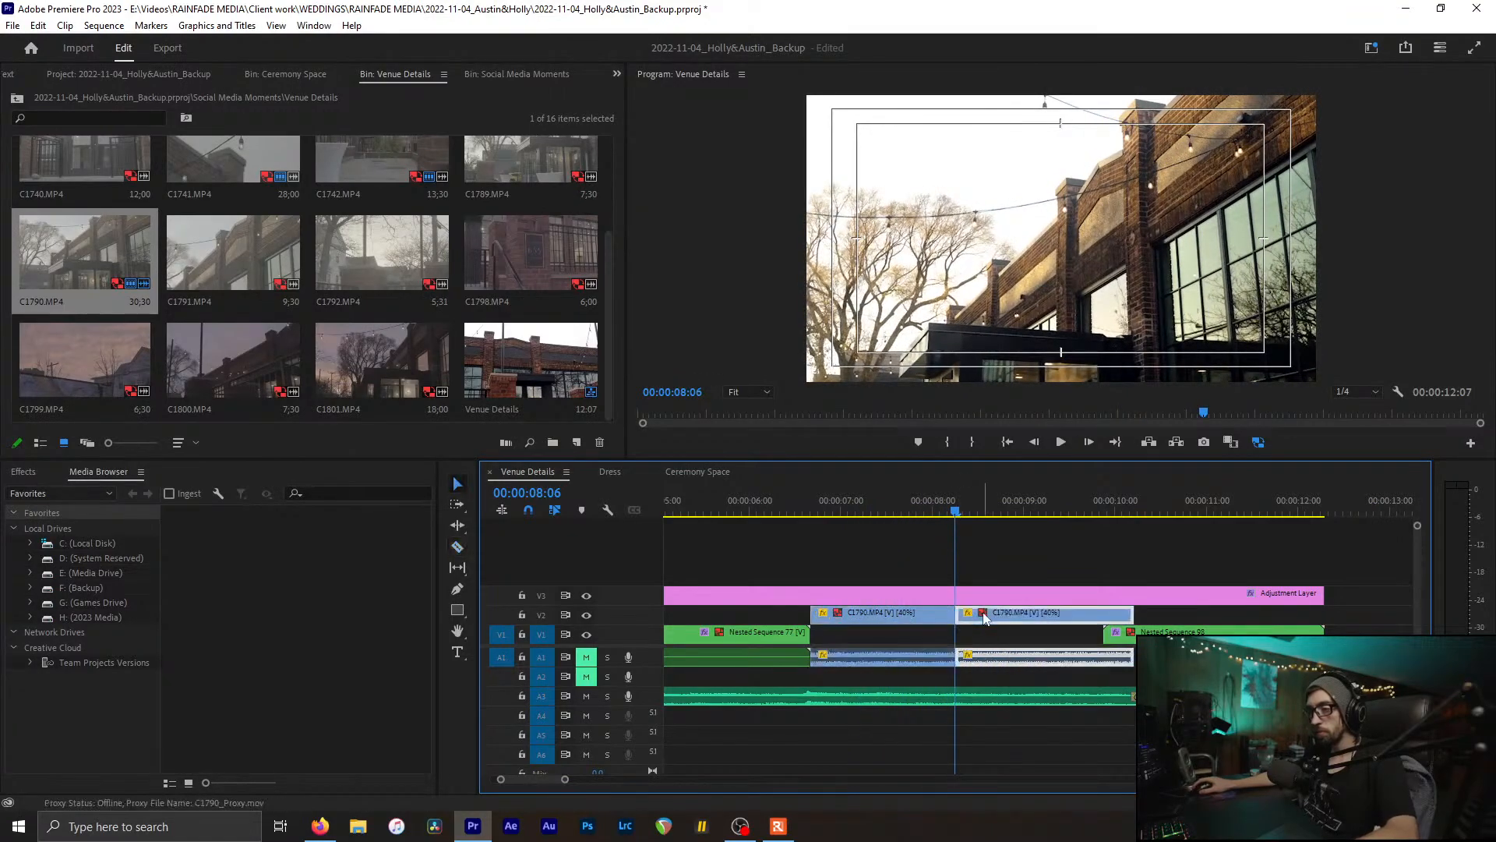
key("Delete")
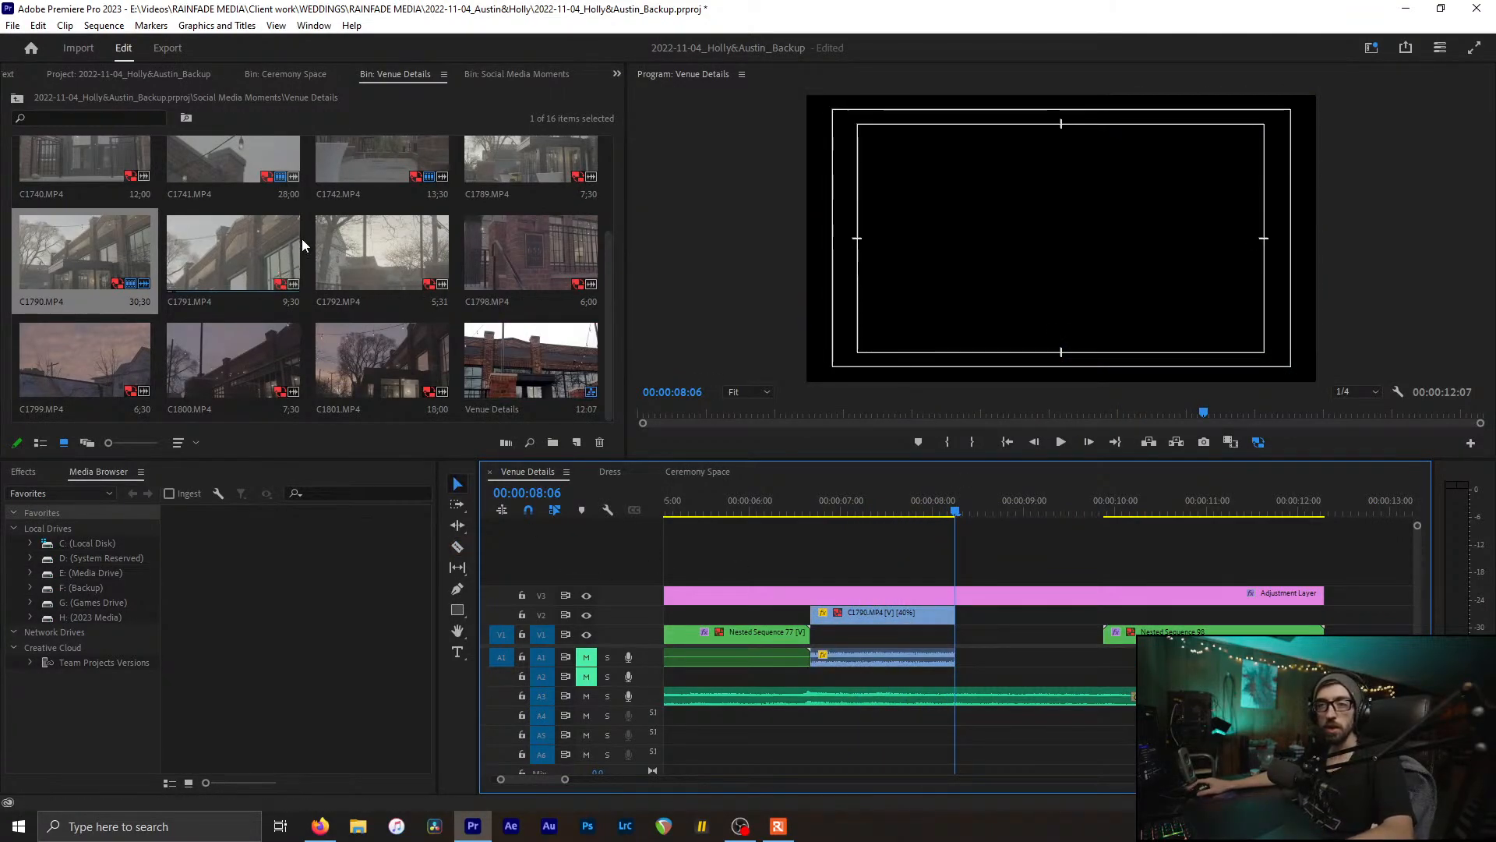
Step: Cut C1790 at about 7 seconds and delete the piece after the cut
left_click(361, 81)
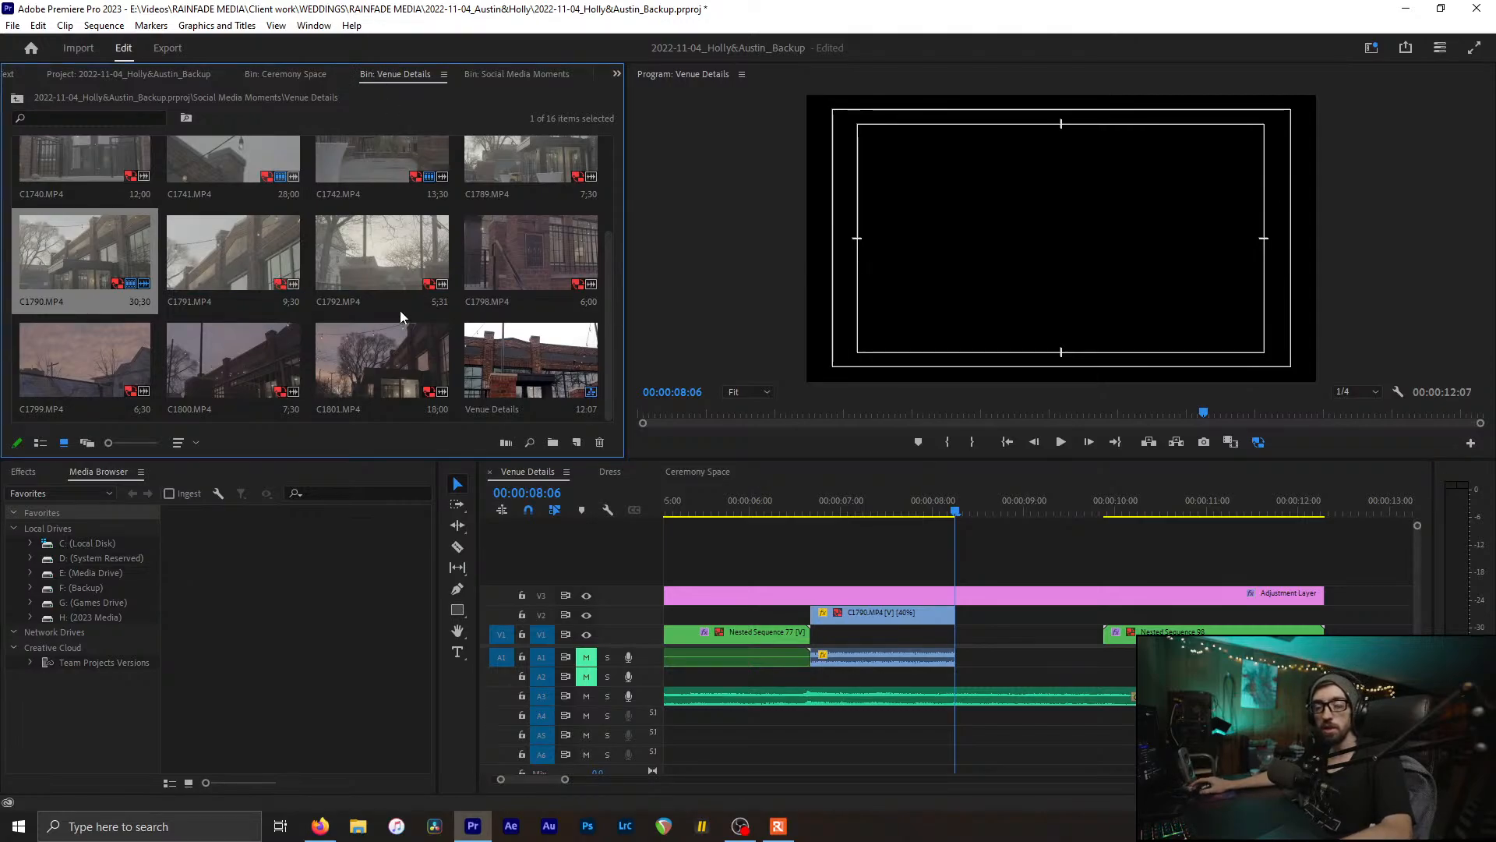
left_click(349, 246)
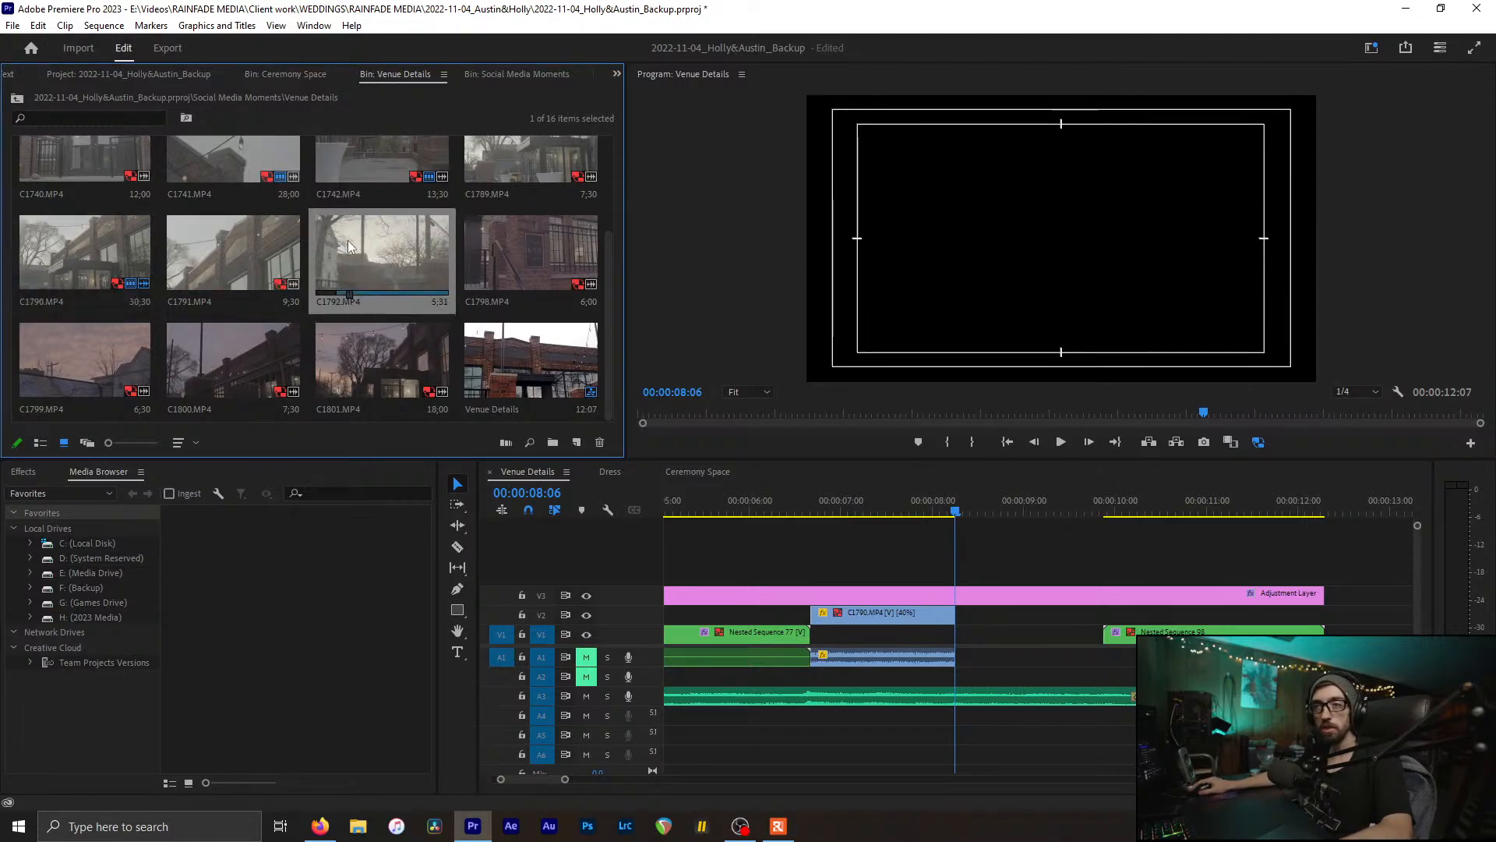
left_click_drag(851, 505, 879, 535)
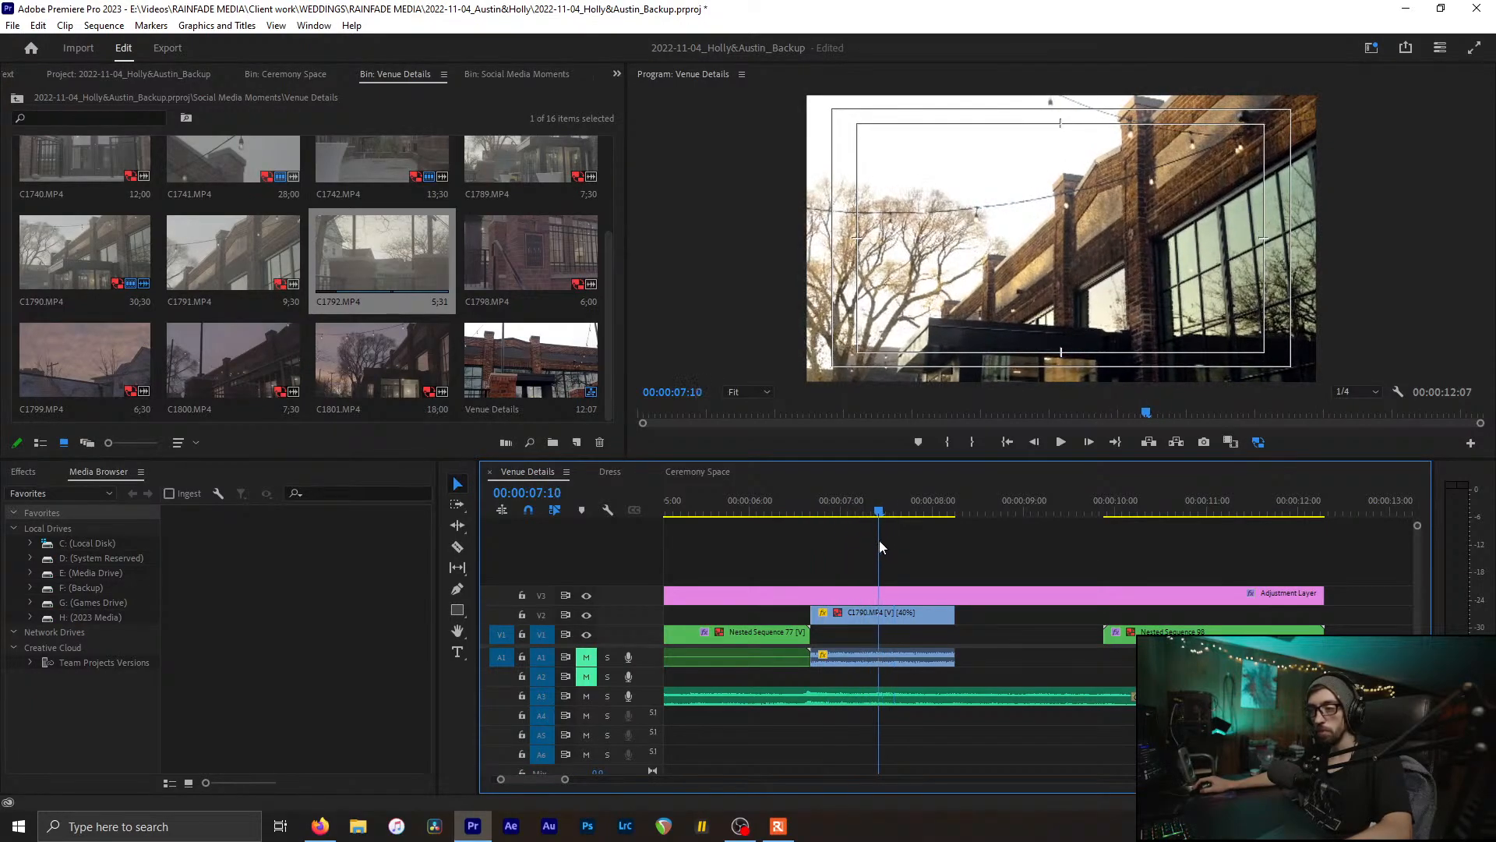
key("c")
left_click(879, 614)
key("v")
left_click(895, 615)
key("Delete")
Step: Place C1792 on V2 after C1790 at 40% speed and cut its tail near 8 seconds
left_click_drag(367, 248, 922, 624)
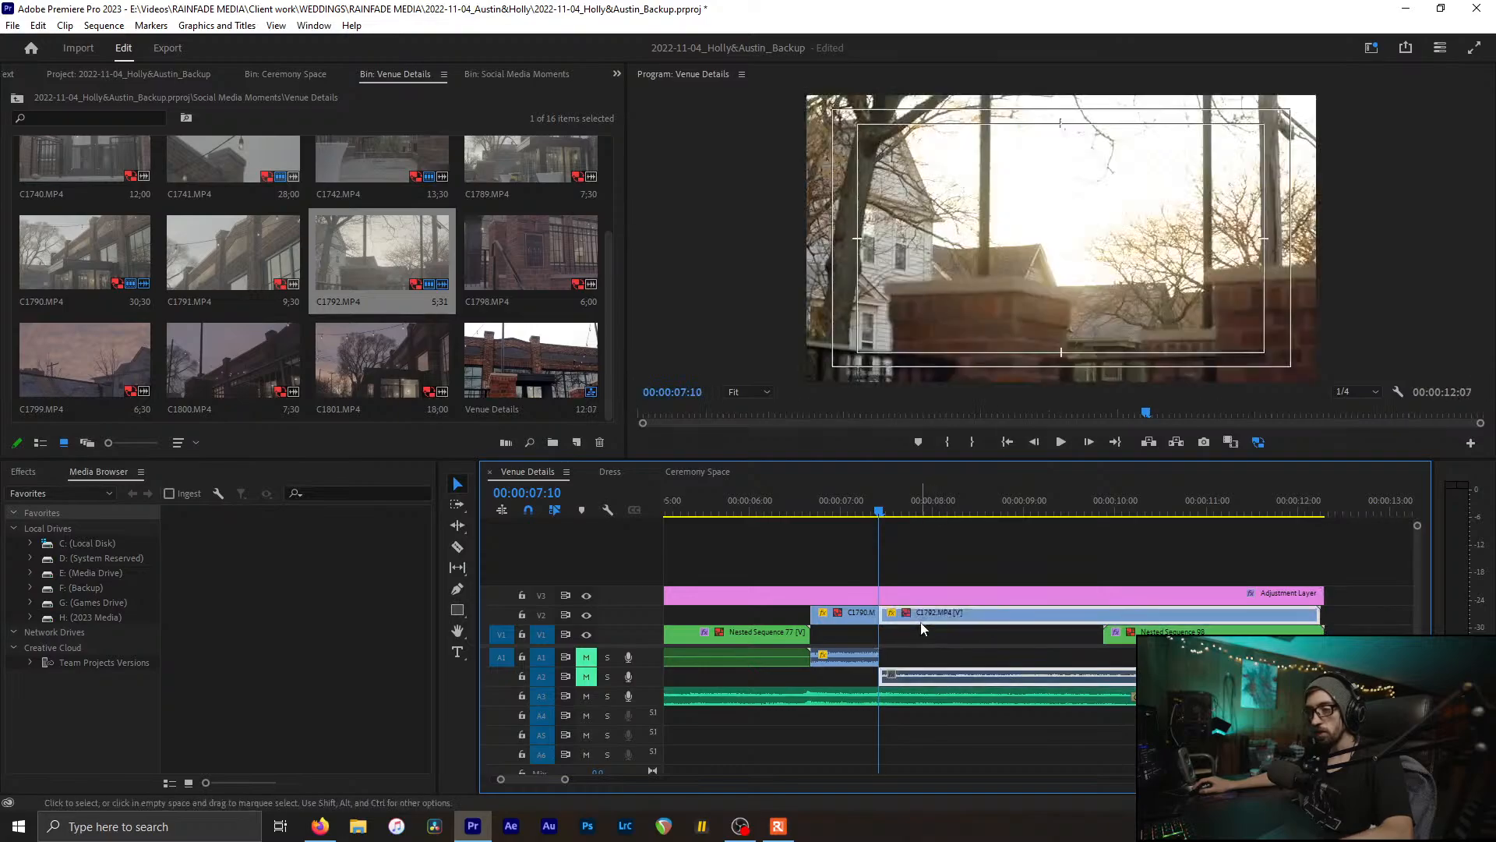
key("ctrl+r")
type("40")
key("Return")
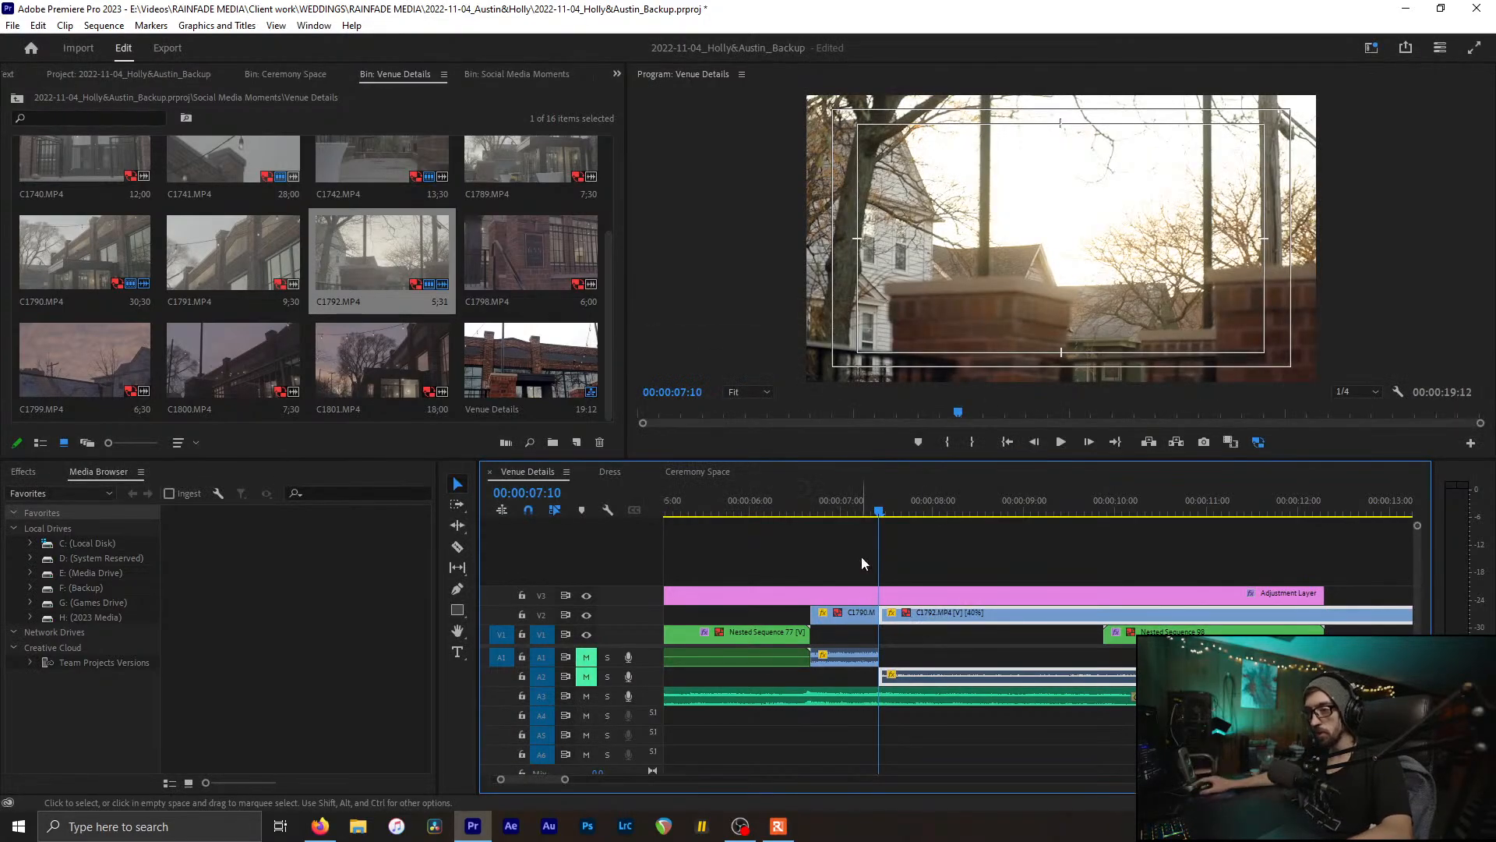
left_click_drag(879, 507, 960, 516)
left_click(955, 617)
key("v")
left_click(964, 616)
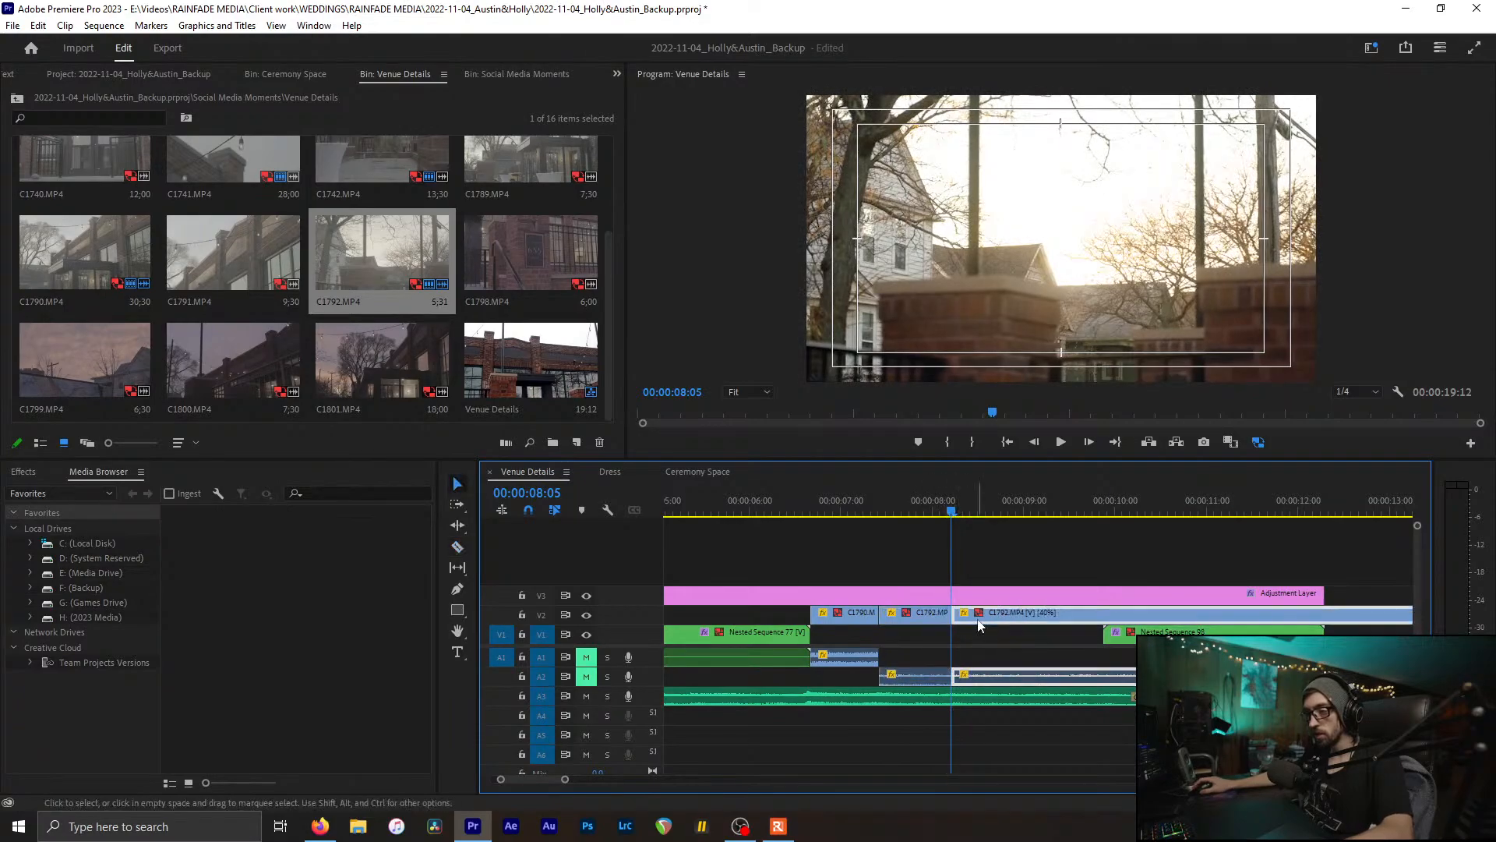
key("Delete")
Step: Review the new ending and check C1792's speed settings without changes
left_click_drag(809, 508, 901, 503)
left_click(933, 675)
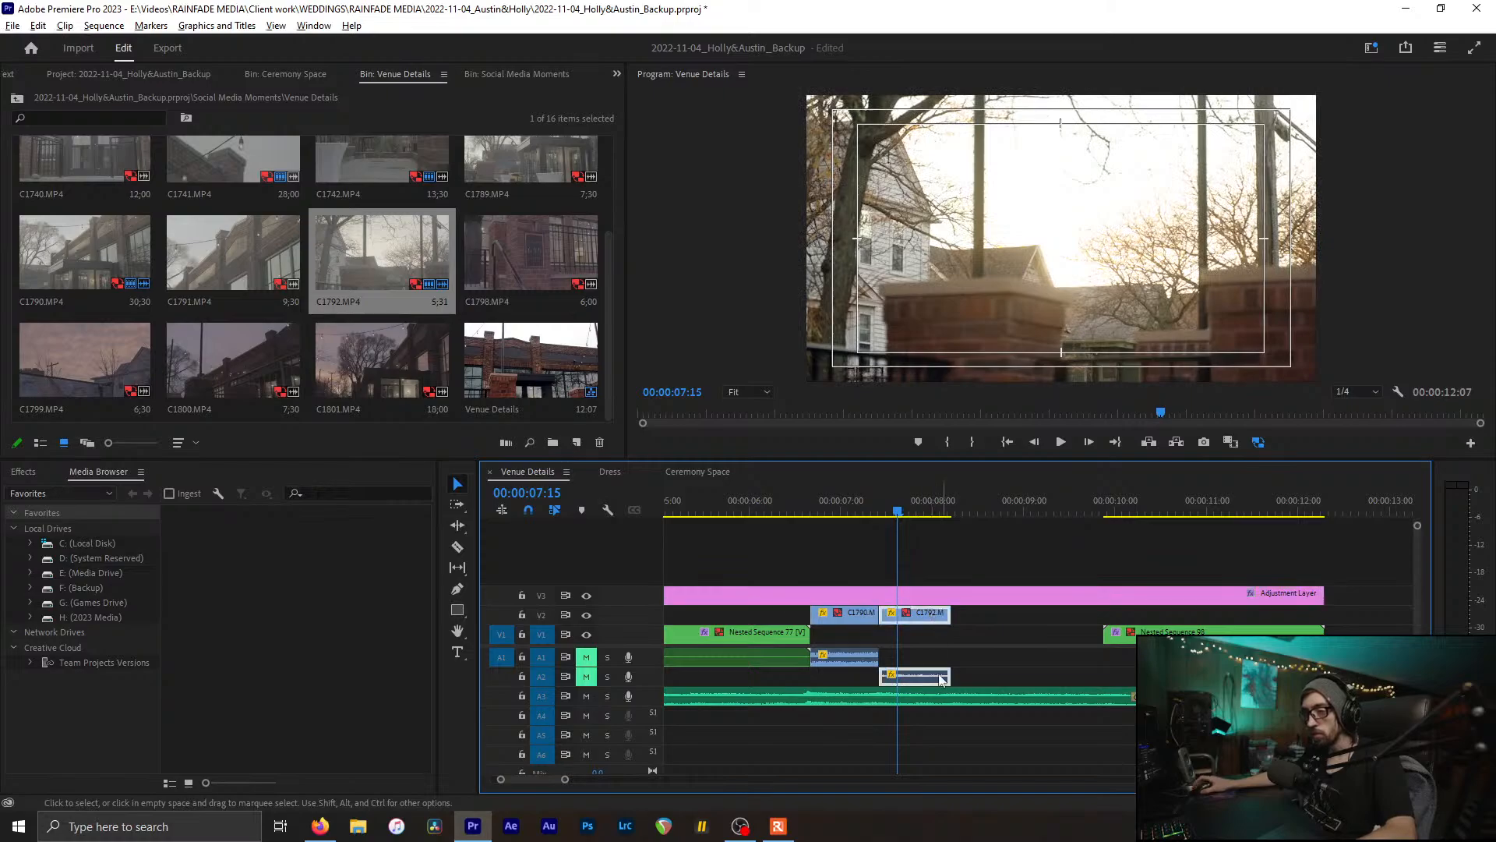
scroll(935, 675, "up", 5, "alt")
key("ctrl+r")
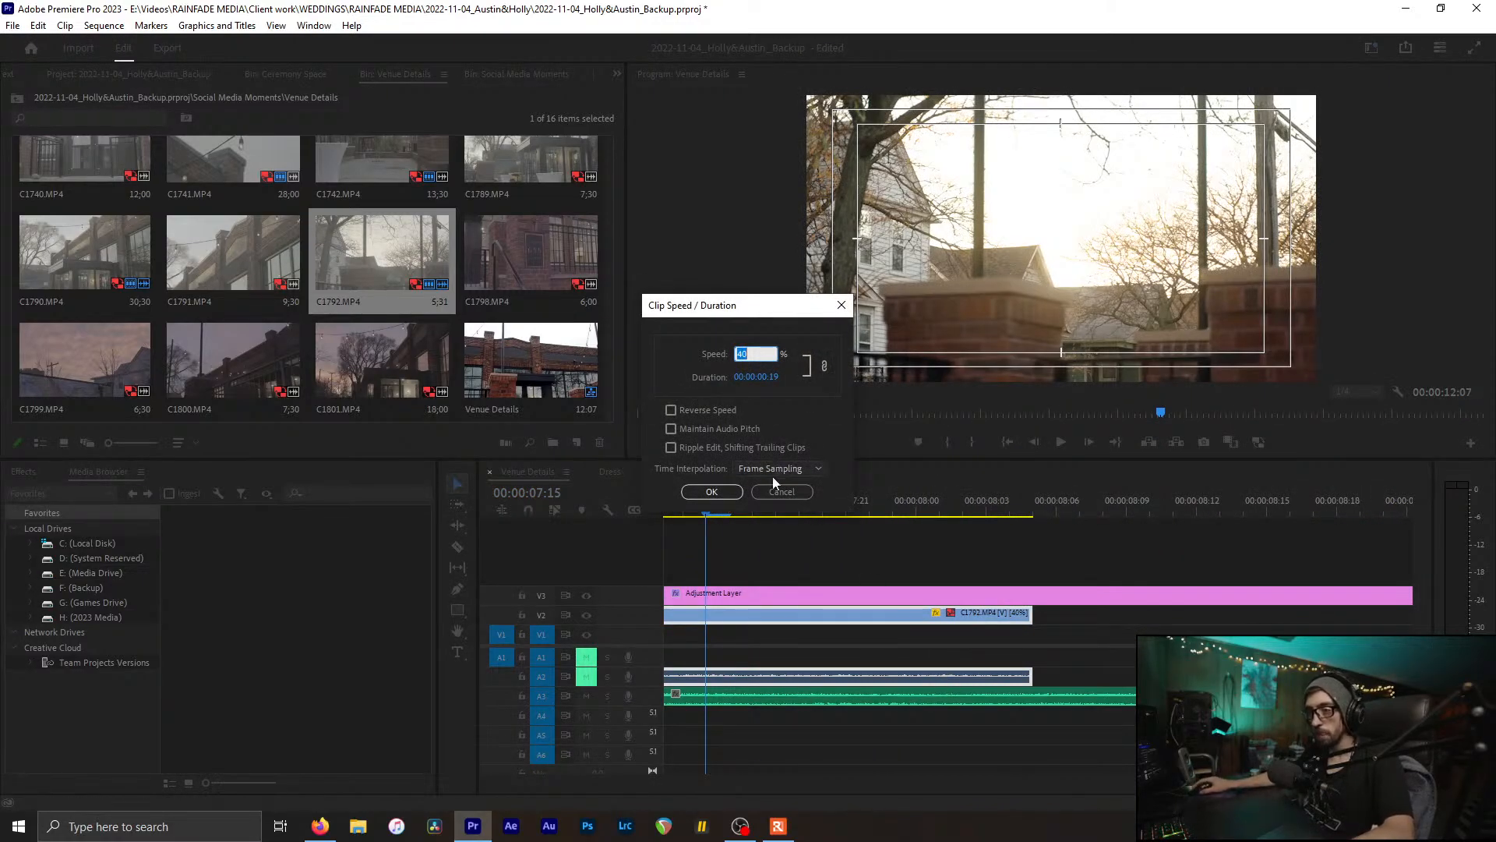
left_click(778, 490)
scroll(839, 628, "down", 5, "alt")
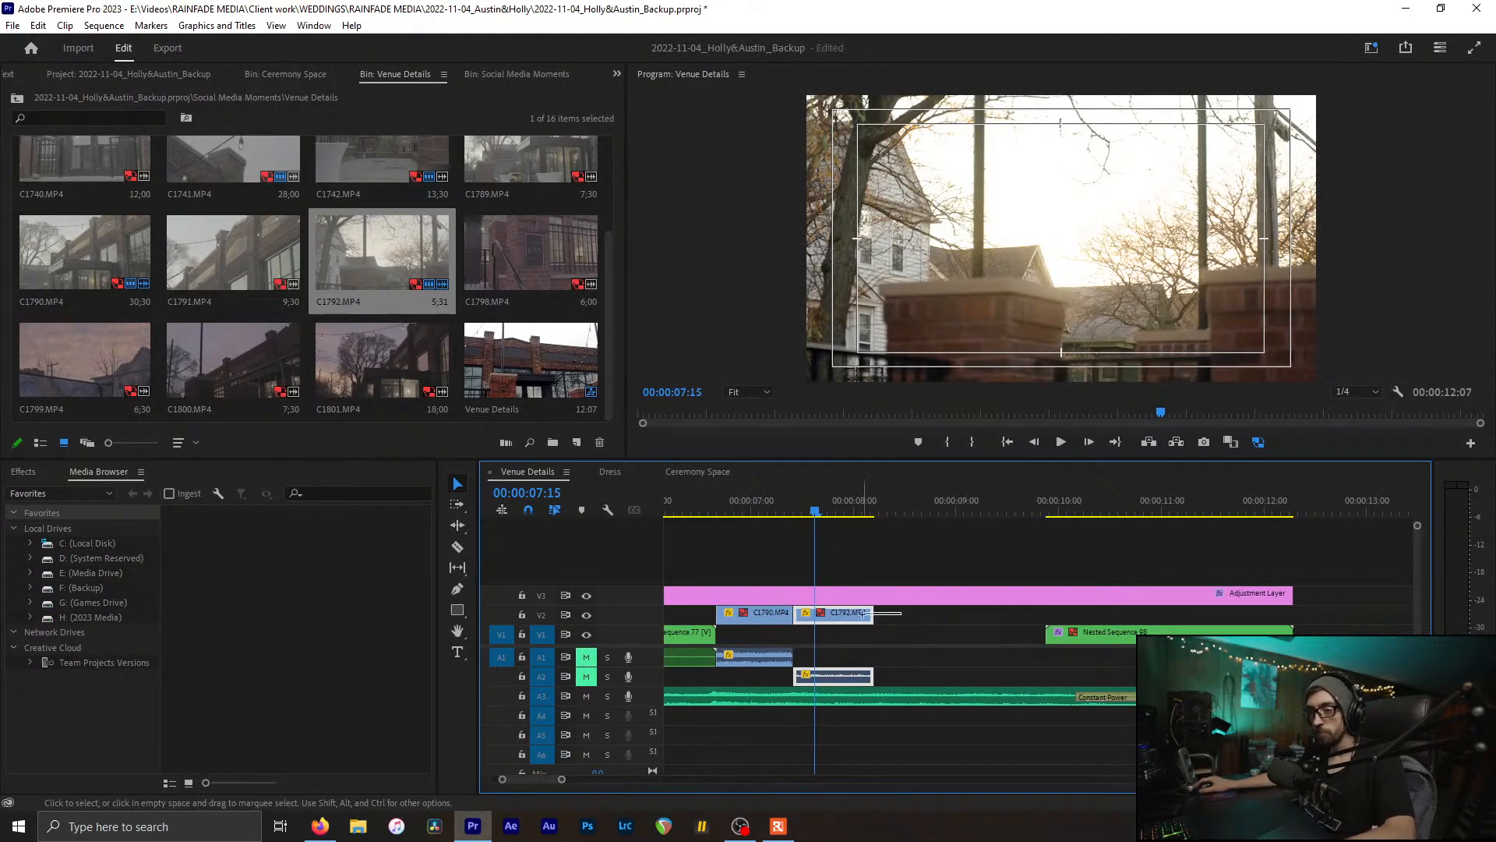
Step: Unlink the slowed clips and nested sequence clips from their audio
left_click_drag(863, 614, 764, 639)
scroll(803, 647, "down", 3, "alt")
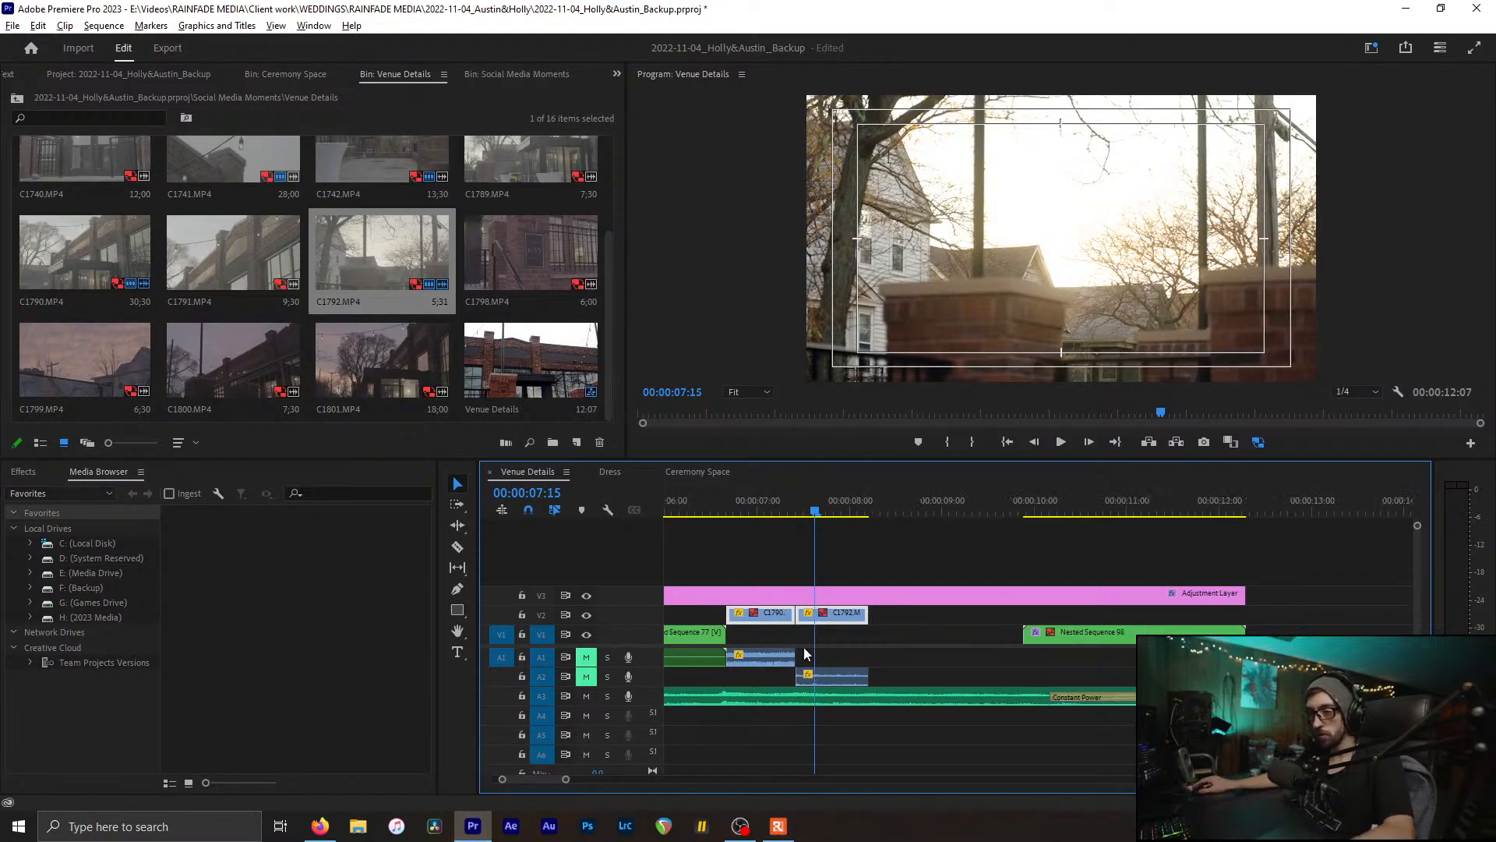
scroll(791, 647, "up", 3)
left_click_drag(887, 616, 978, 675)
key("ctrl+l")
Step: Delete the audio under the nested clips, review the slow-motion section, and save
left_click_drag(845, 676, 1144, 665)
key("Delete")
left_click_drag(1038, 499, 1111, 503)
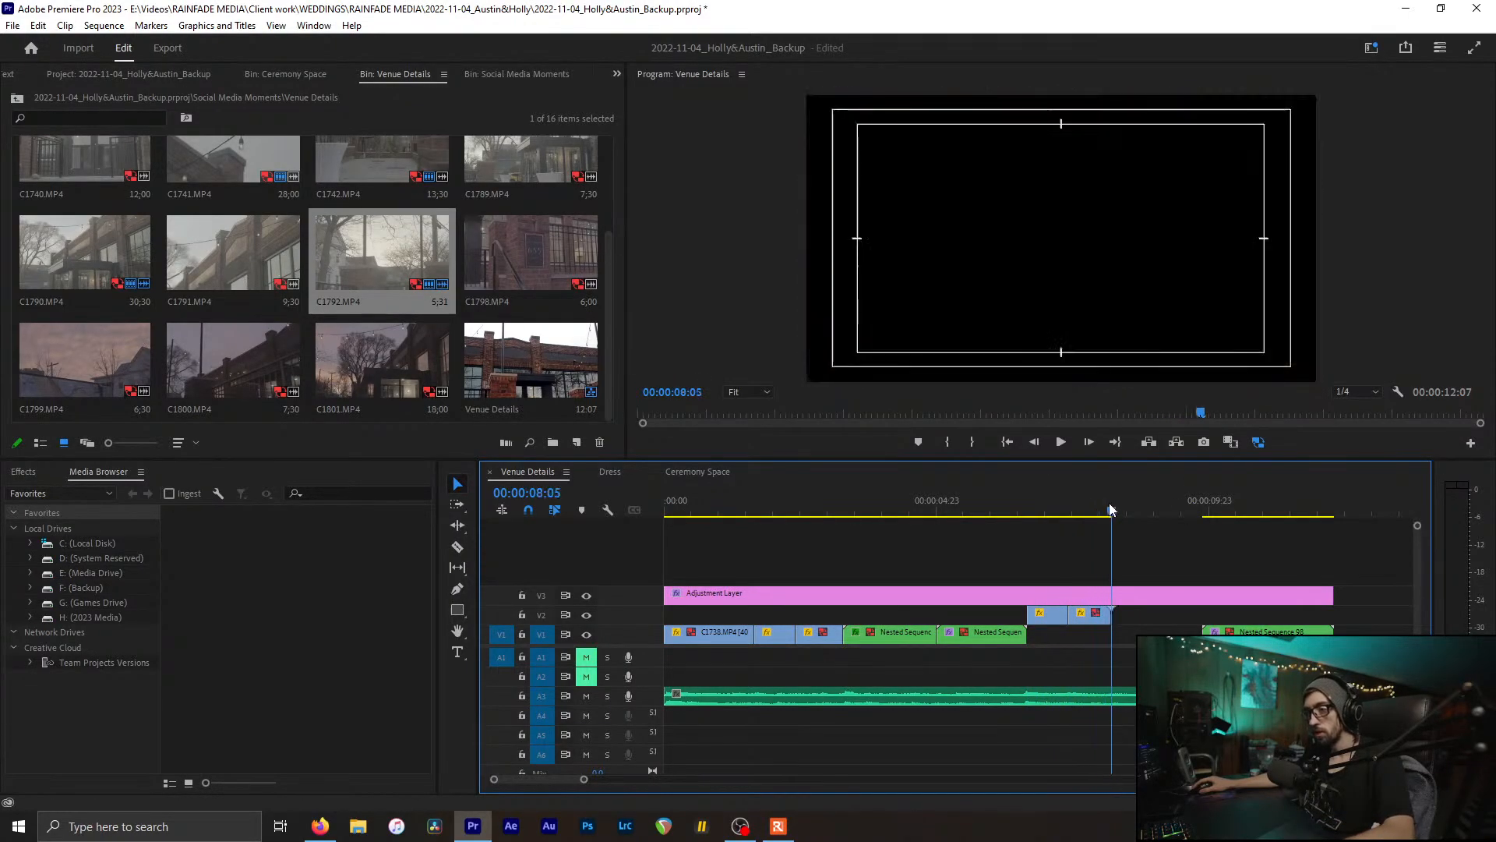
key("ctrl+s")
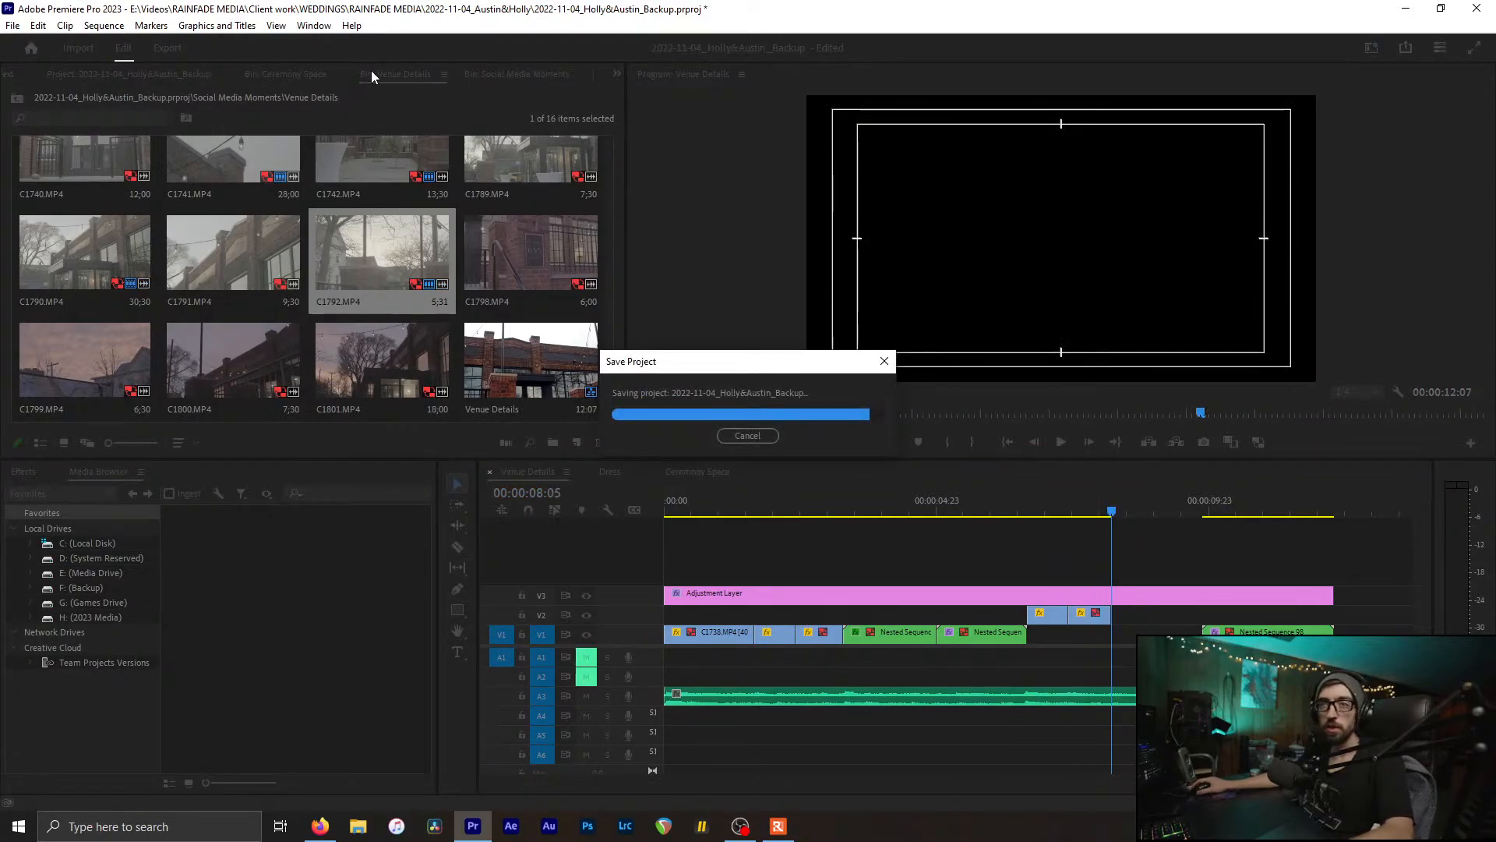
Step: Close all open sequences and reopen Venue Details
key("ctrl+w")
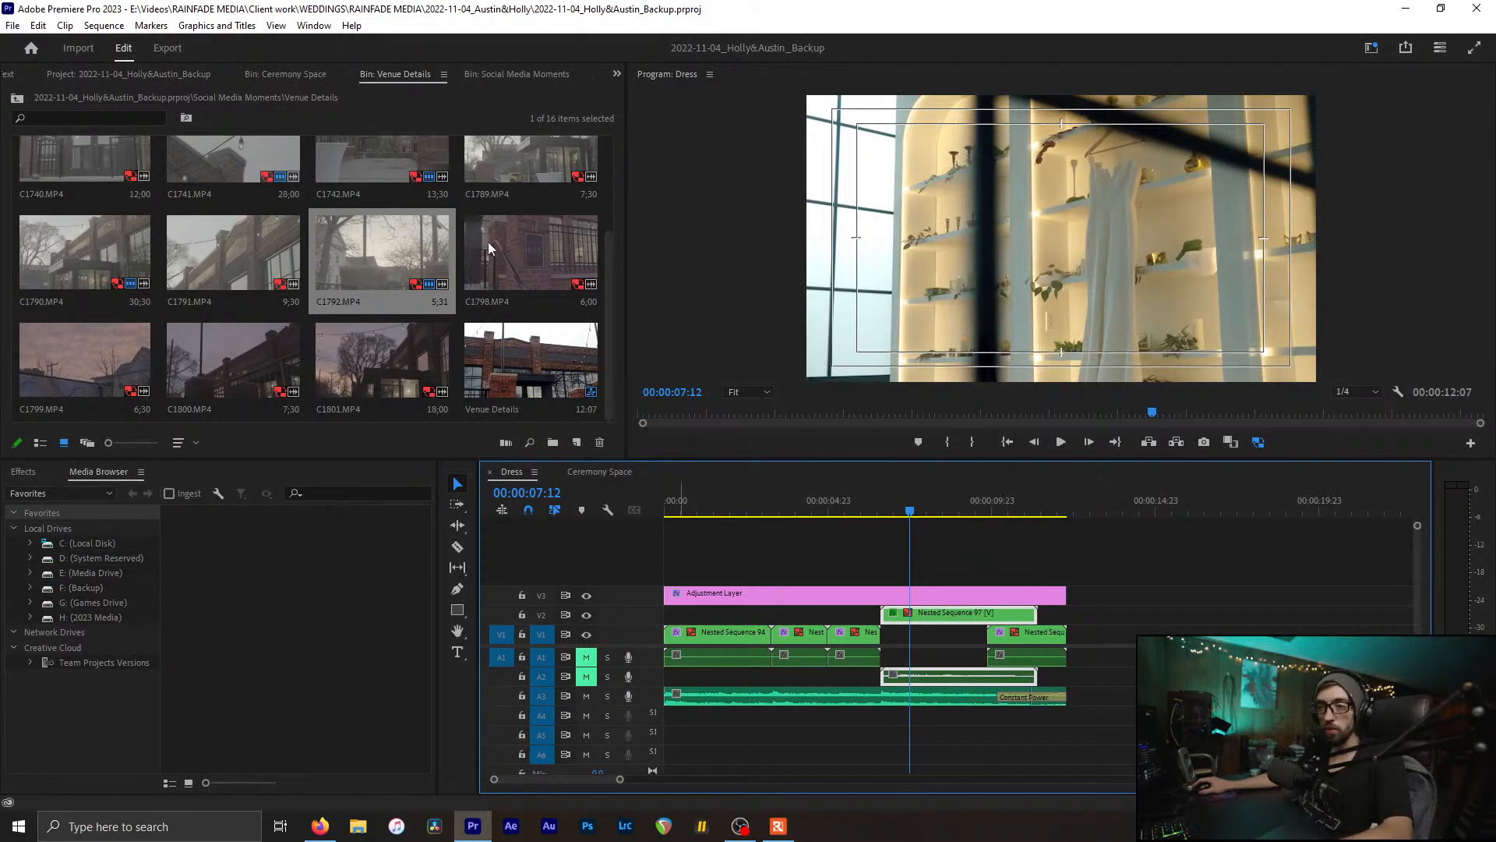
key("ctrl+w")
key("ctrl+w")
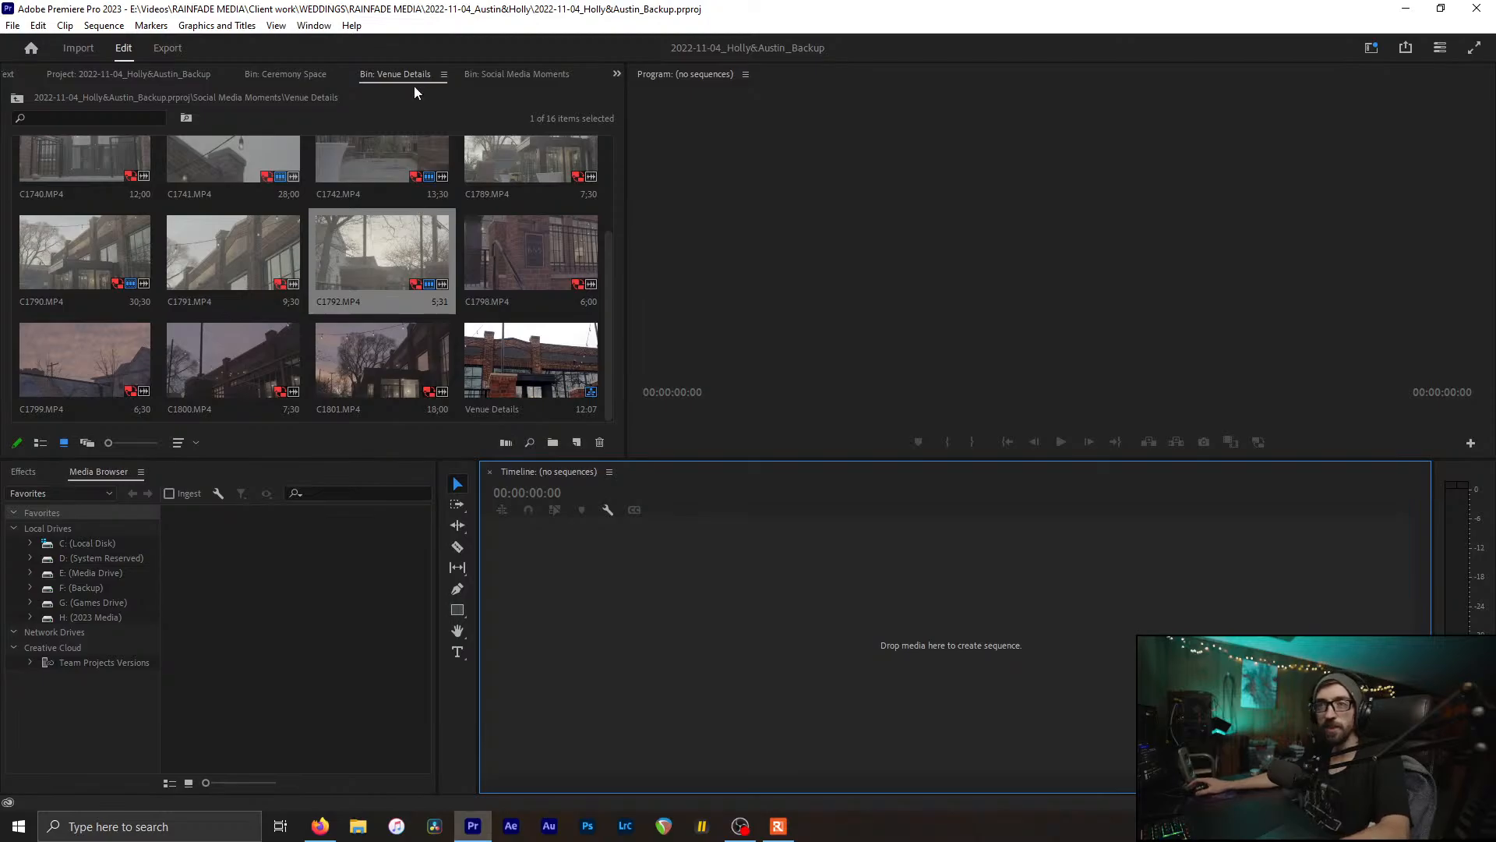
double_click(516, 358)
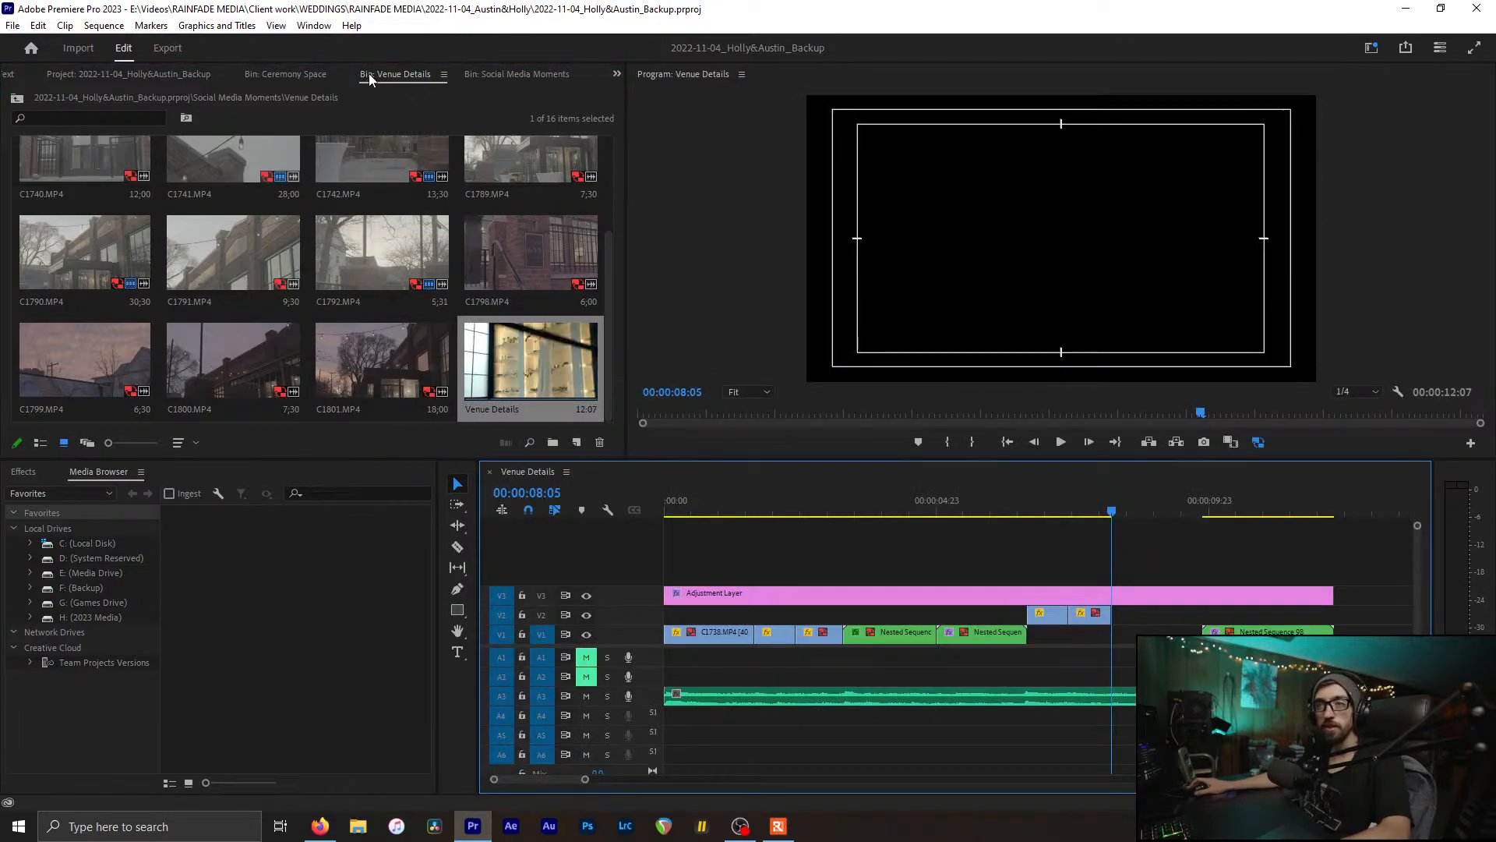
Step: Open and play through the Reception Details sequence, then return to Venue Details
scroll(370, 78, "down", 1)
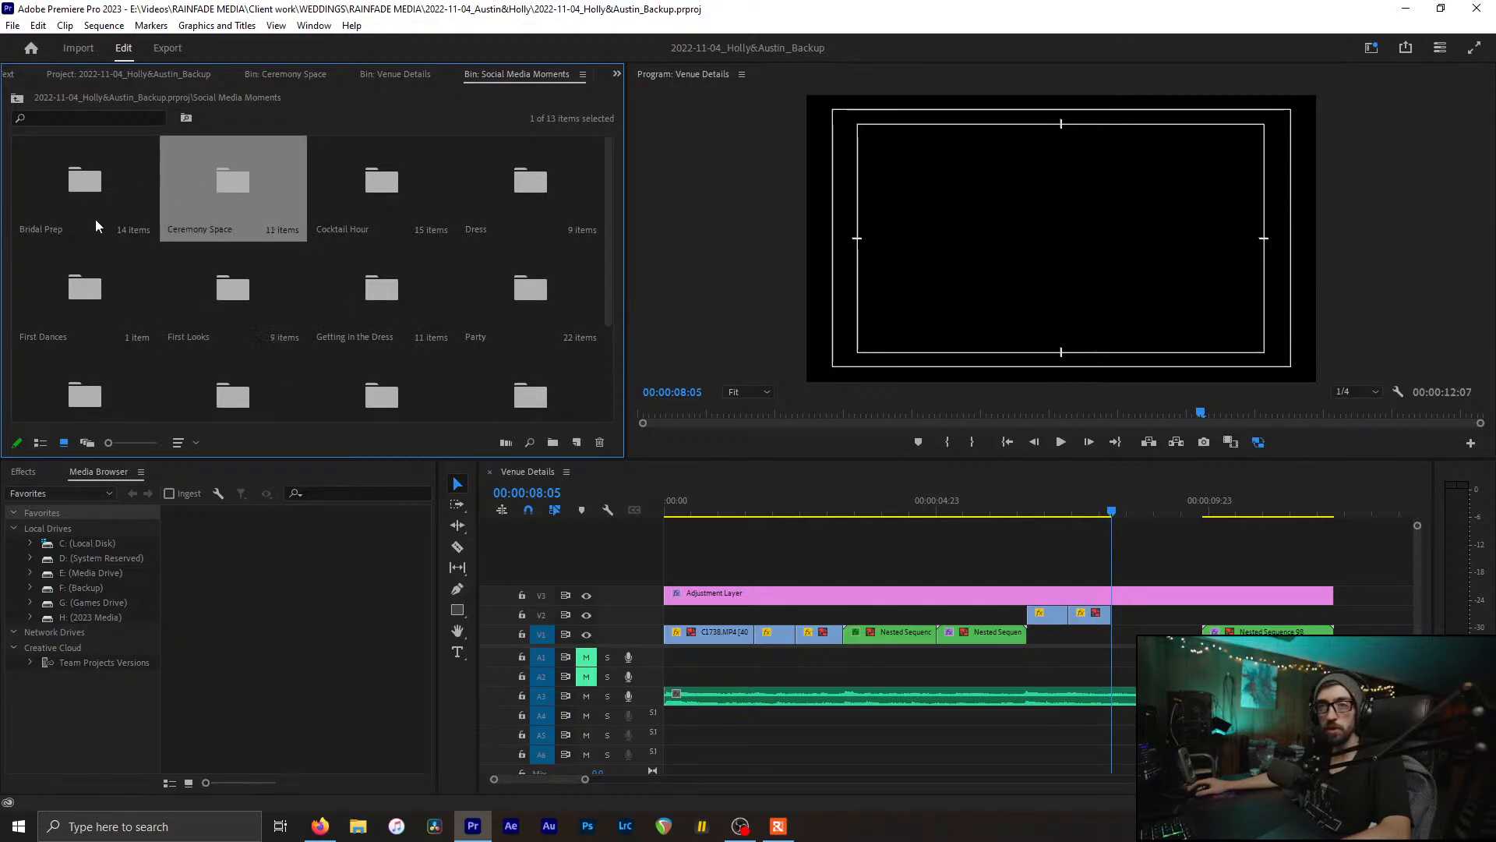
left_click(47, 296)
scroll(343, 296, "down", 1)
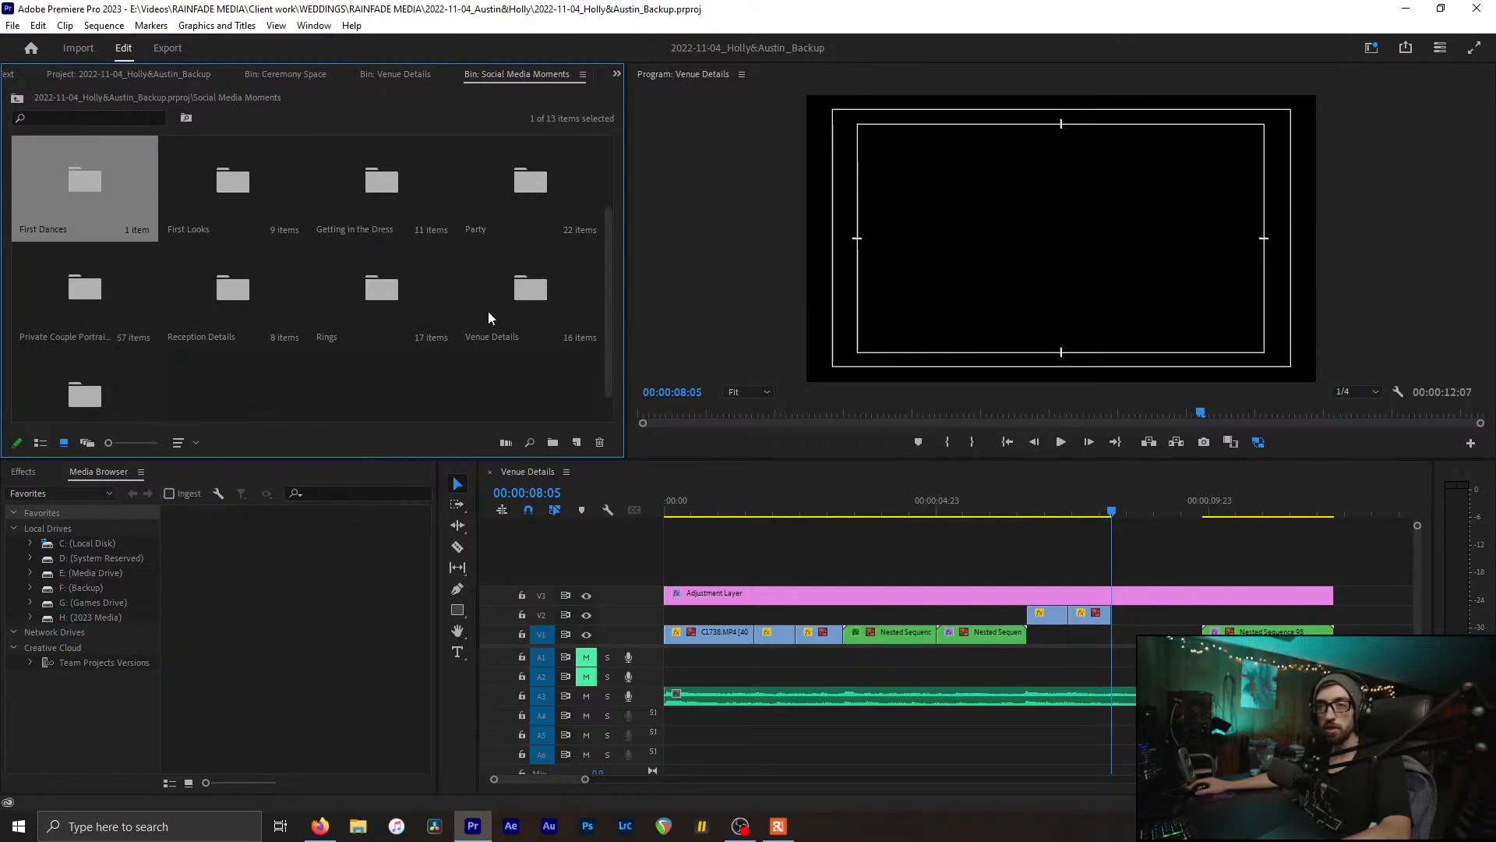
left_click(179, 306)
double_click(249, 294)
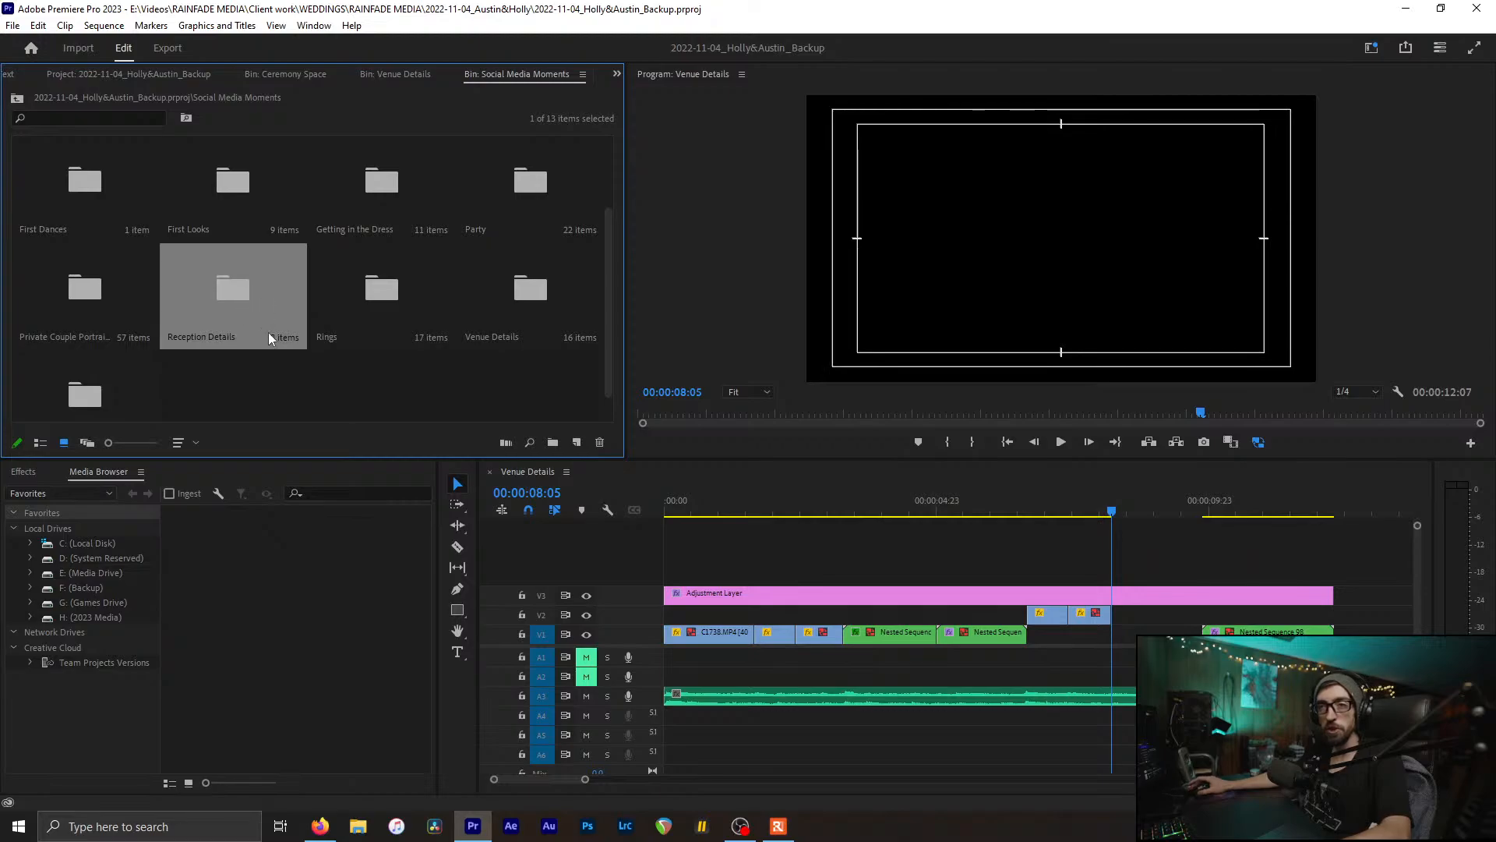
left_click(481, 286)
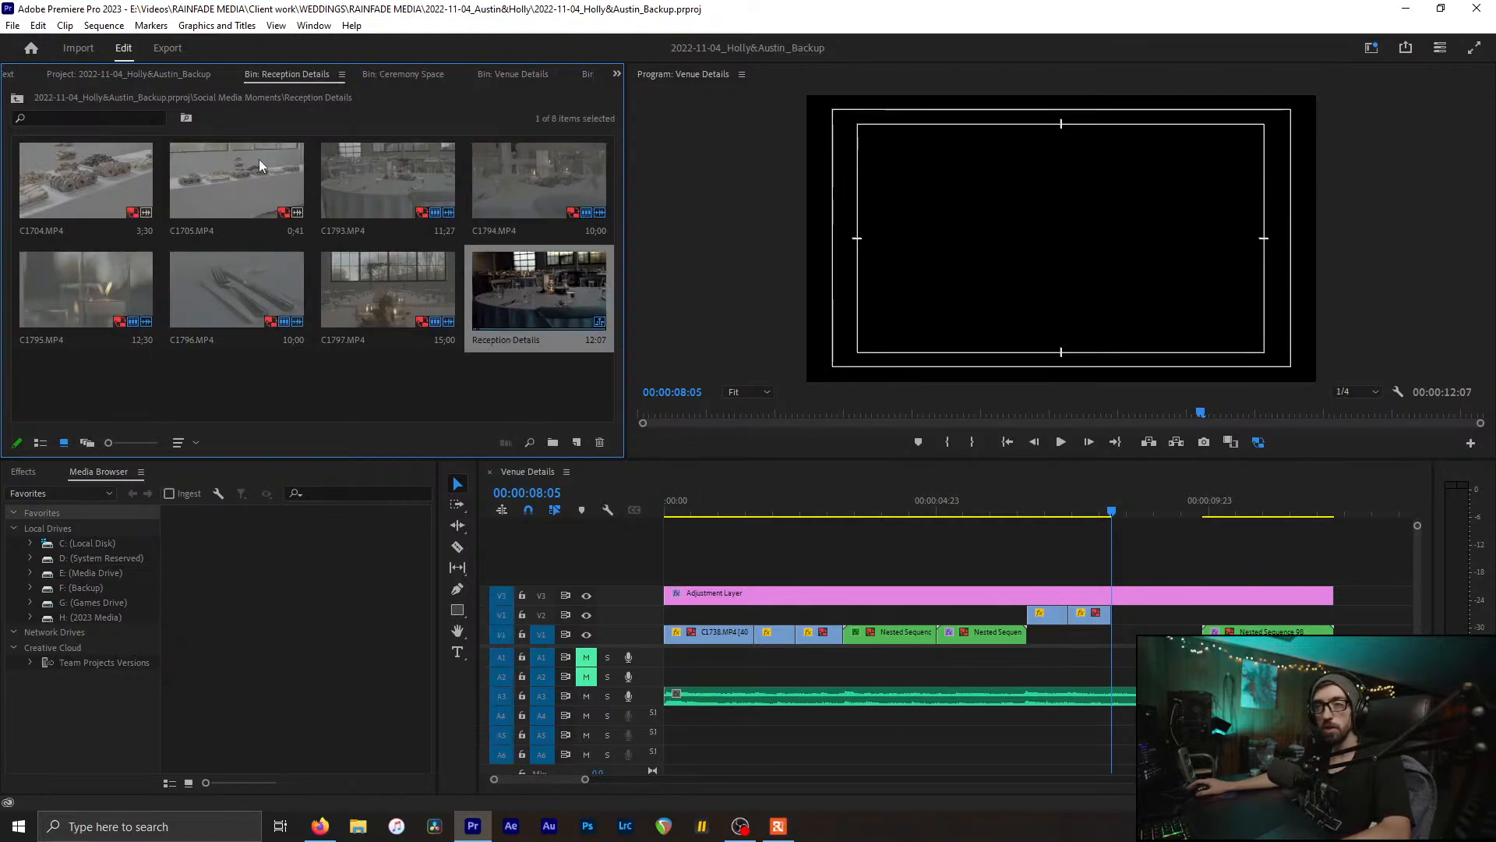
double_click(600, 303)
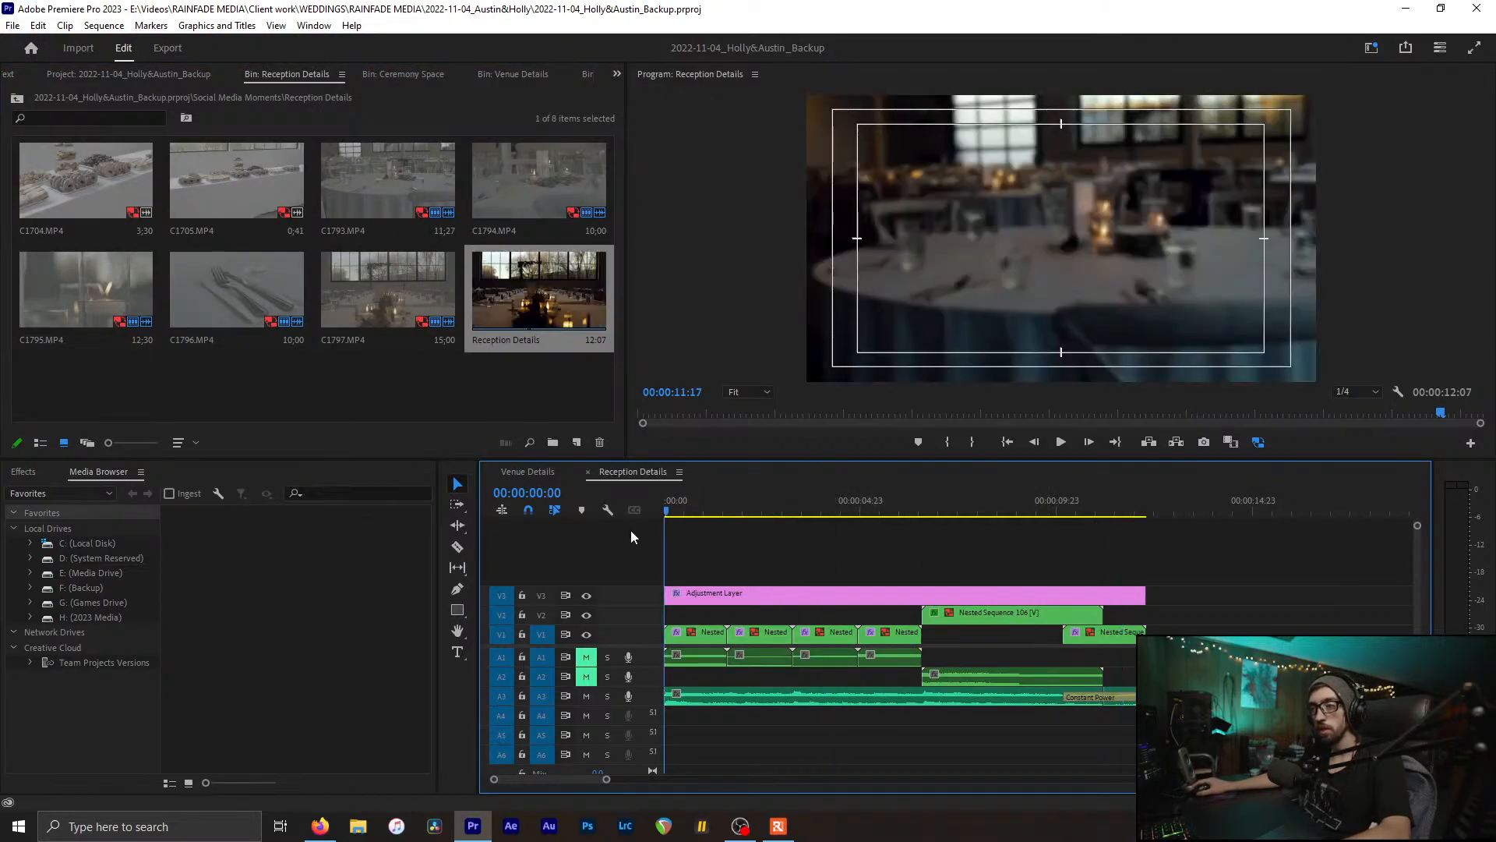
left_click(716, 546)
mouse_move(718, 545)
left_mouse_down()
mouse_move(758, 550)
mouse_move(792, 511)
mouse_move(1058, 540)
mouse_move(651, 535)
mouse_move(723, 545)
mouse_move(696, 555)
left_mouse_up()
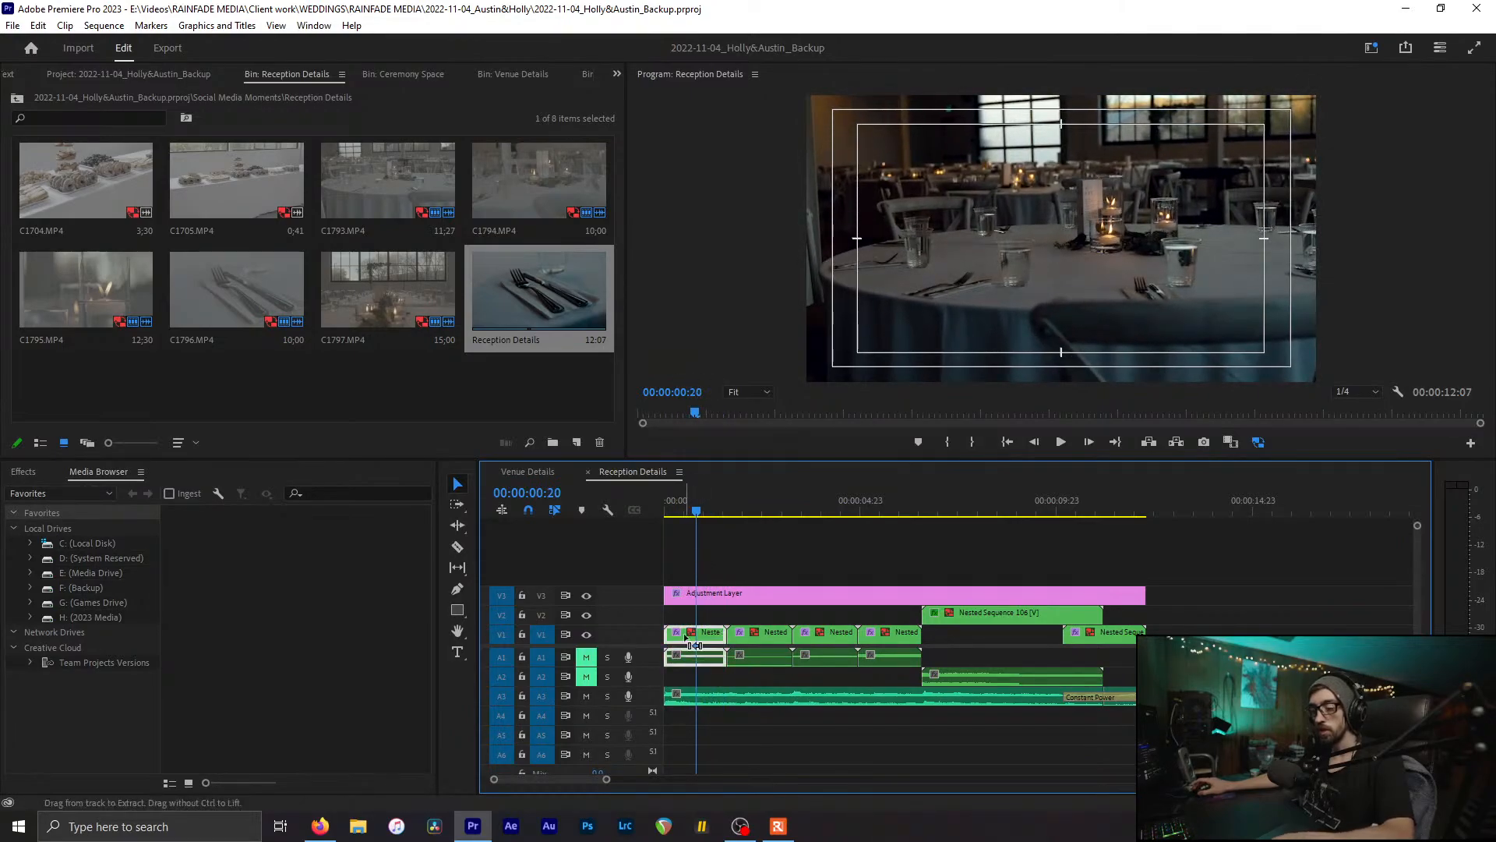
left_click(539, 472)
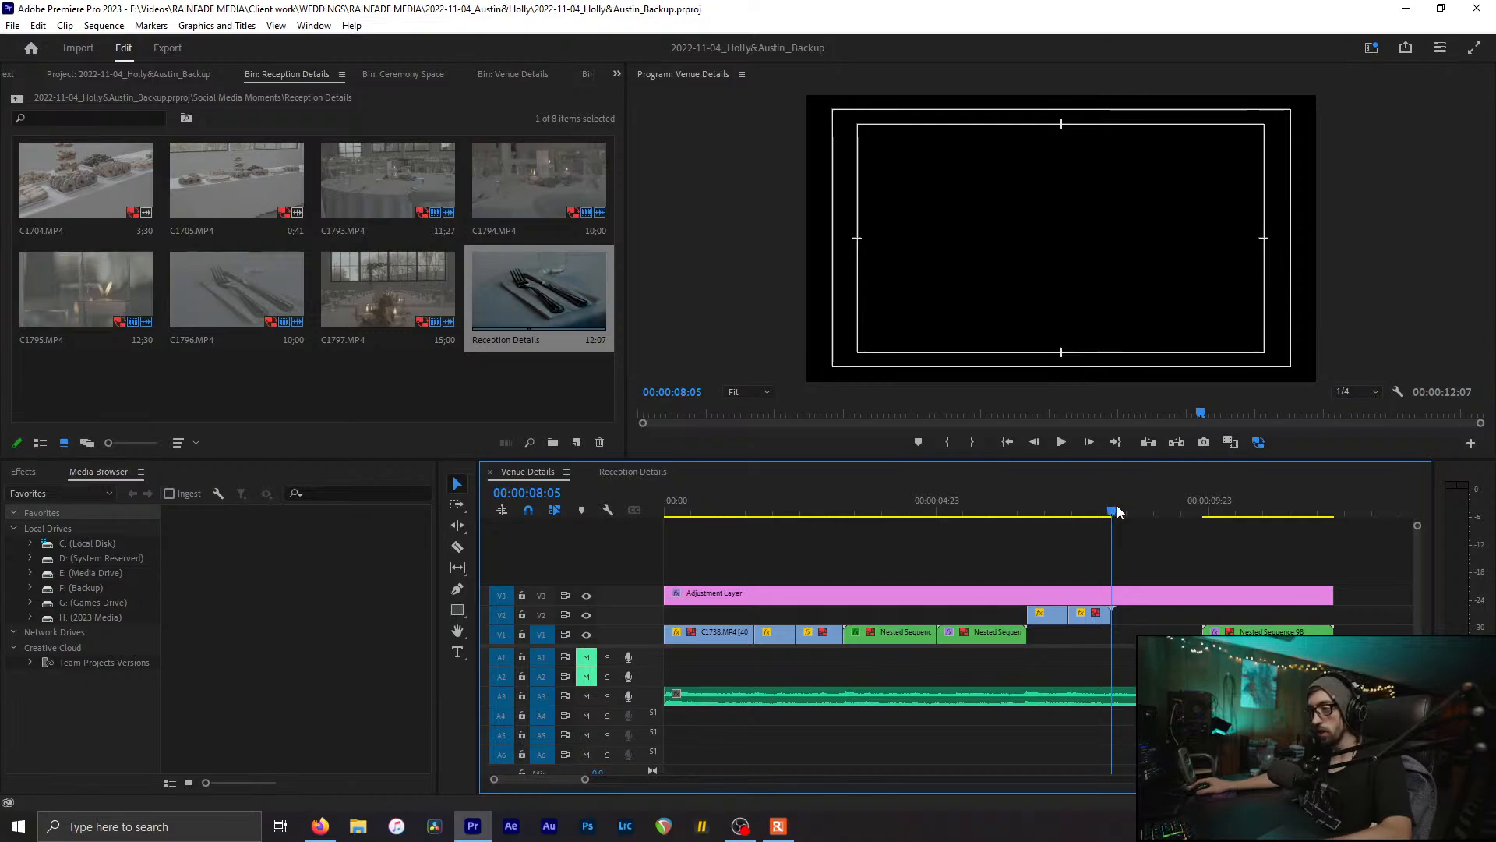
Step: Paste the copied nested clip at the playhead and play back the edited section
key("ctrl+v")
left_click_drag(1123, 512, 1024, 499)
key("space")
key("equal")
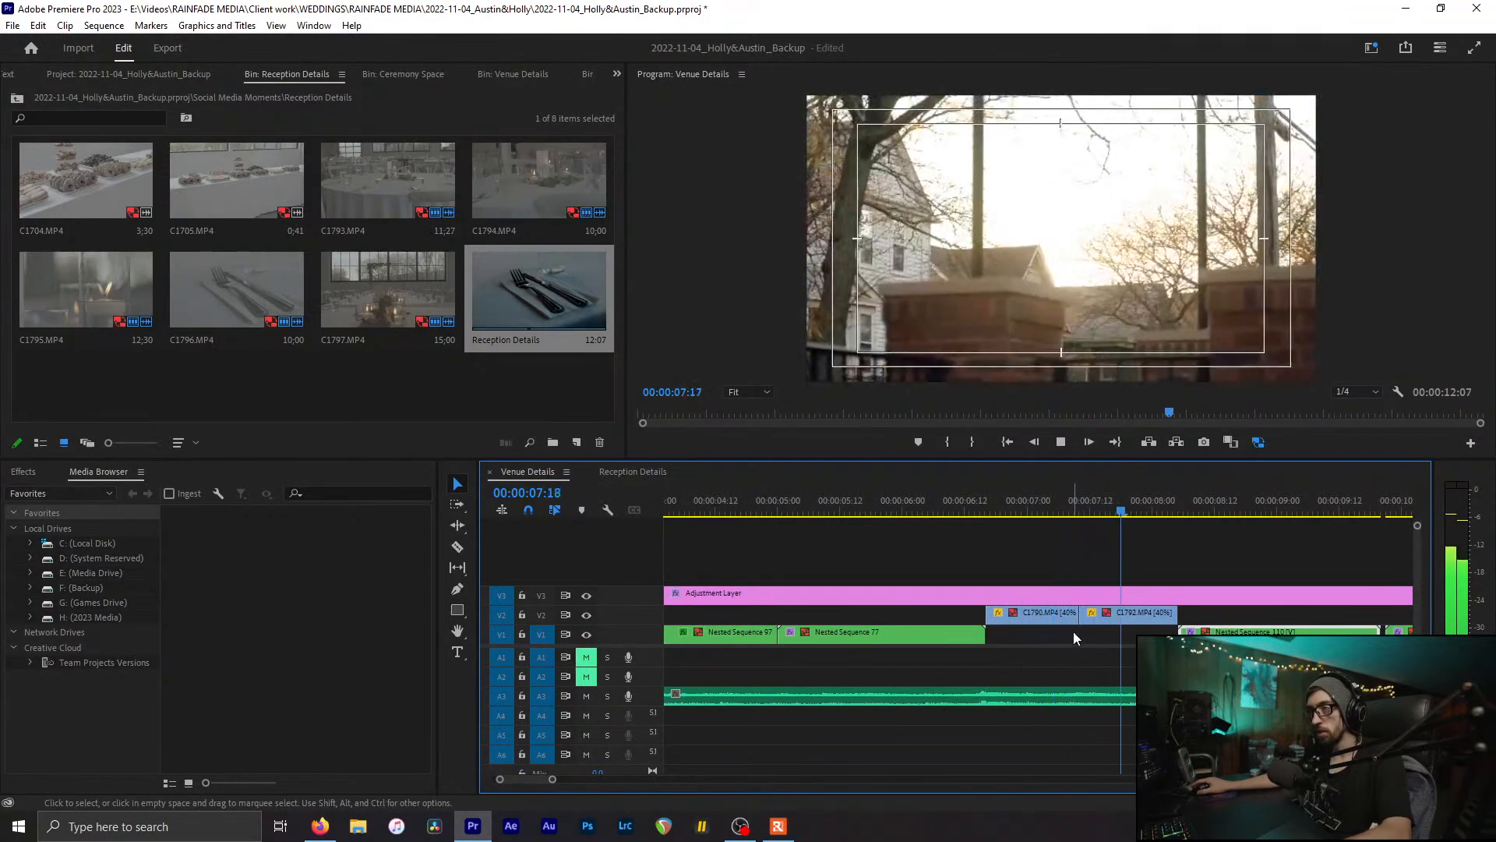
key("space")
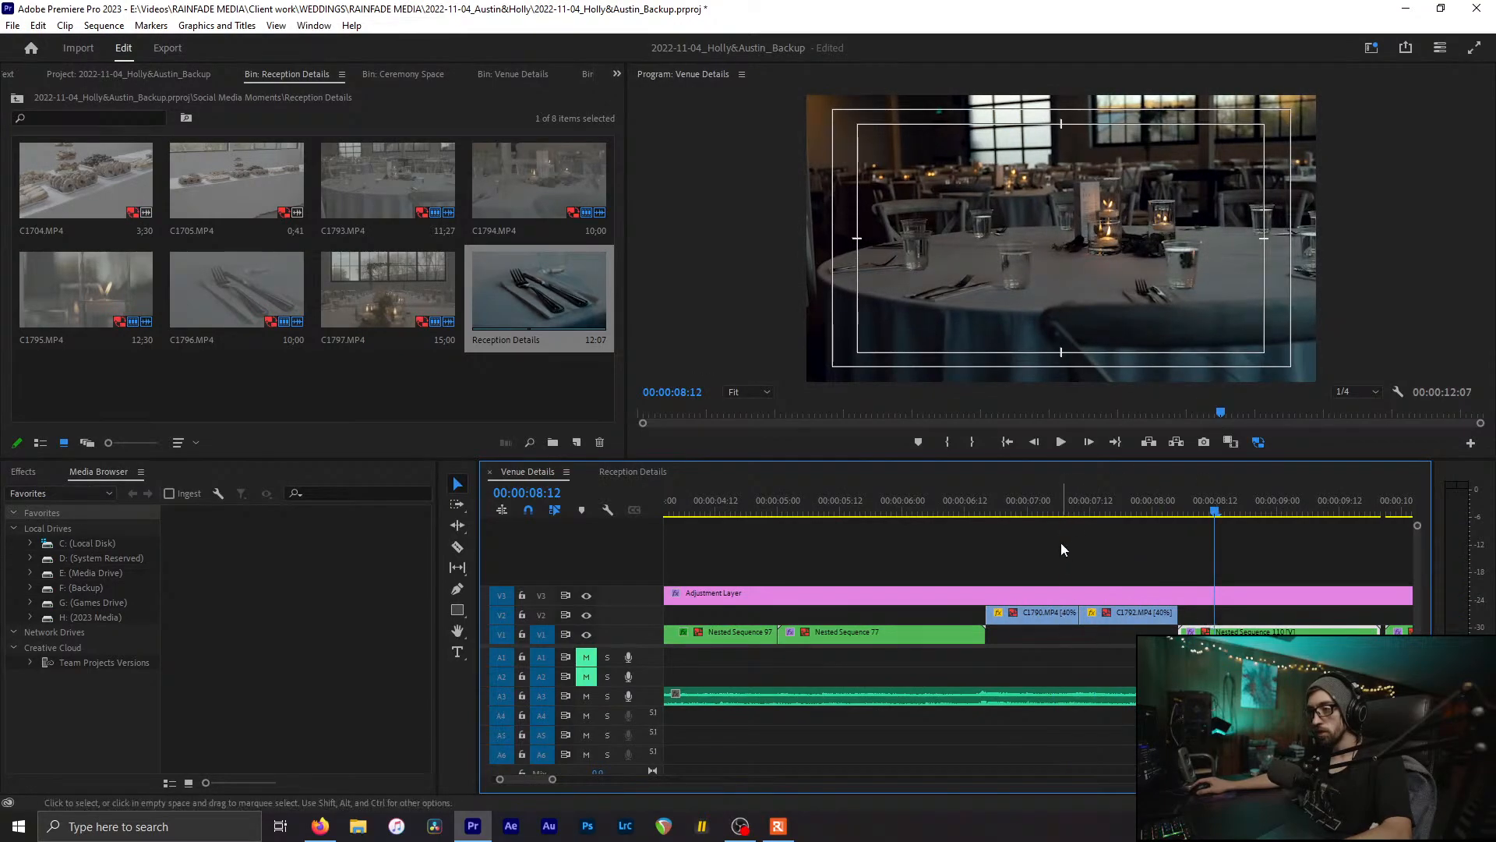
Step: Move C1790 and C1792 down from V2 into the V1 gap and save
left_click_drag(1050, 621, 1046, 636)
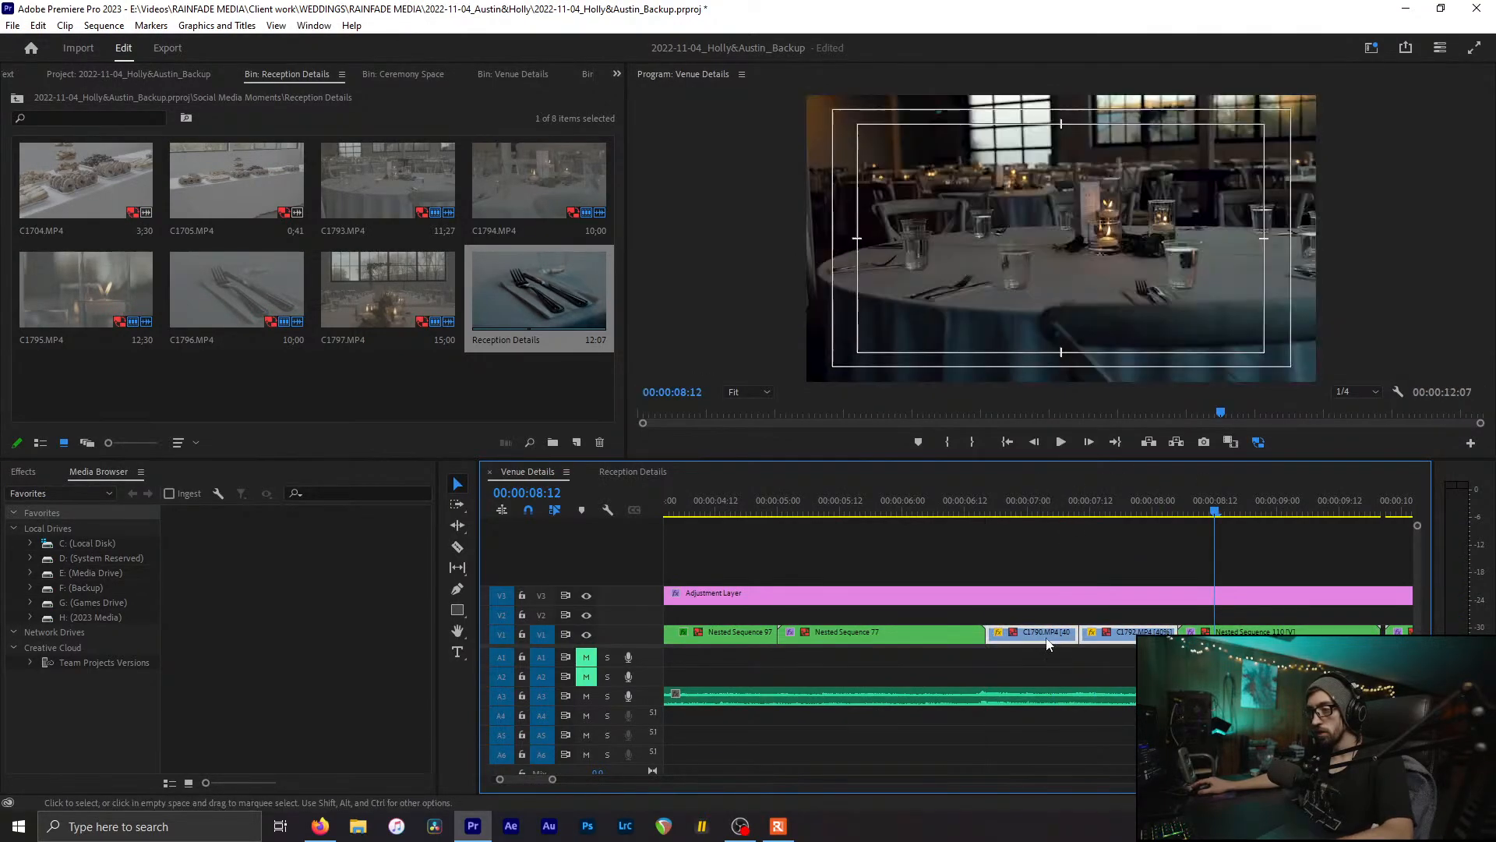
scroll(1046, 636, "down", 2)
key("ctrl+s")
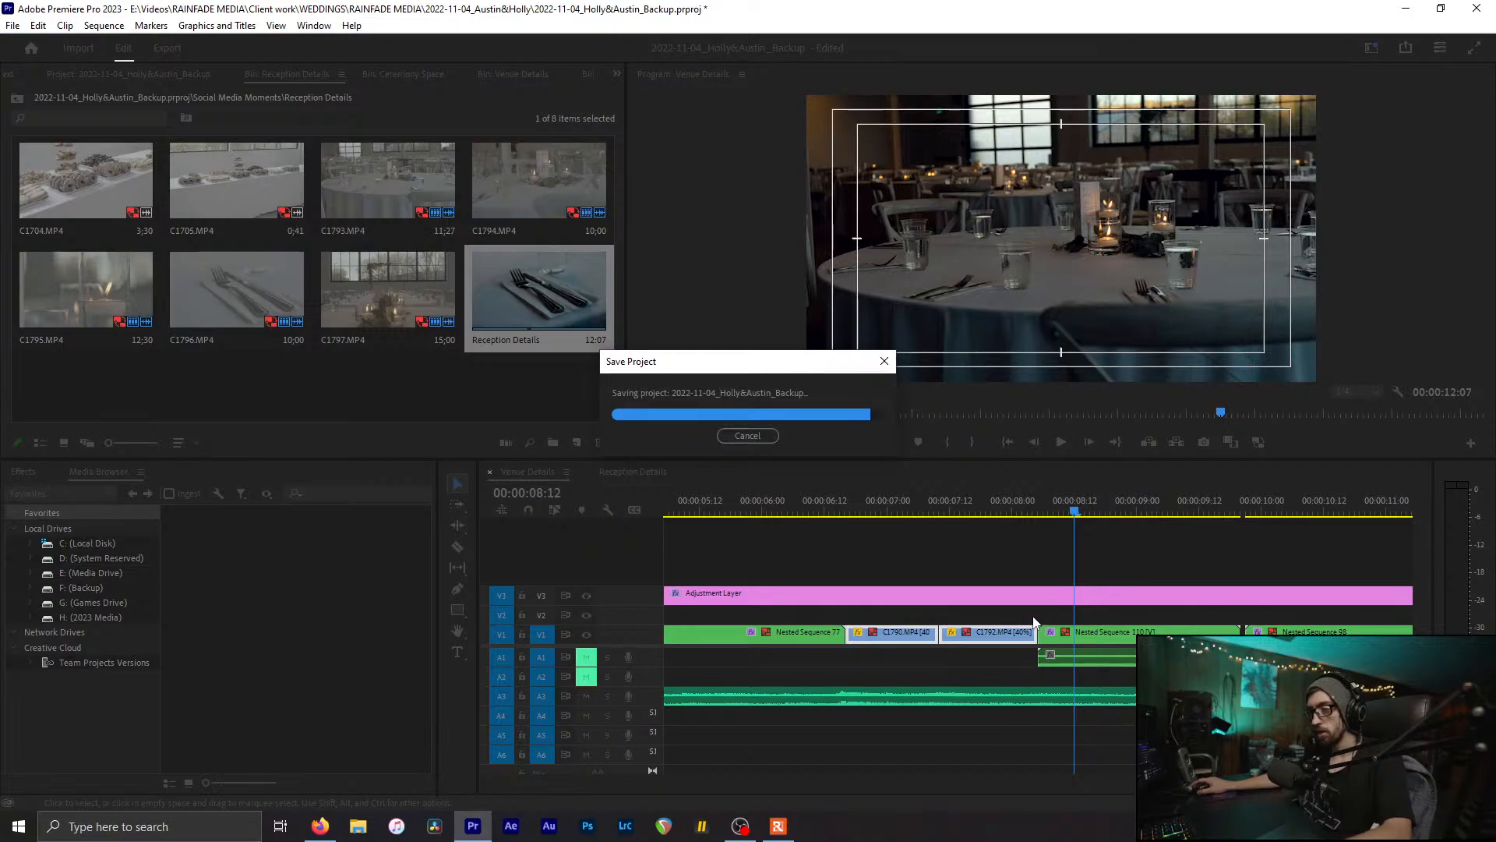
Step: Delete Nested Sequence 98 at around 11:05–11:15 from the timeline
key("minus")
key("minus")
left_click(1237, 508)
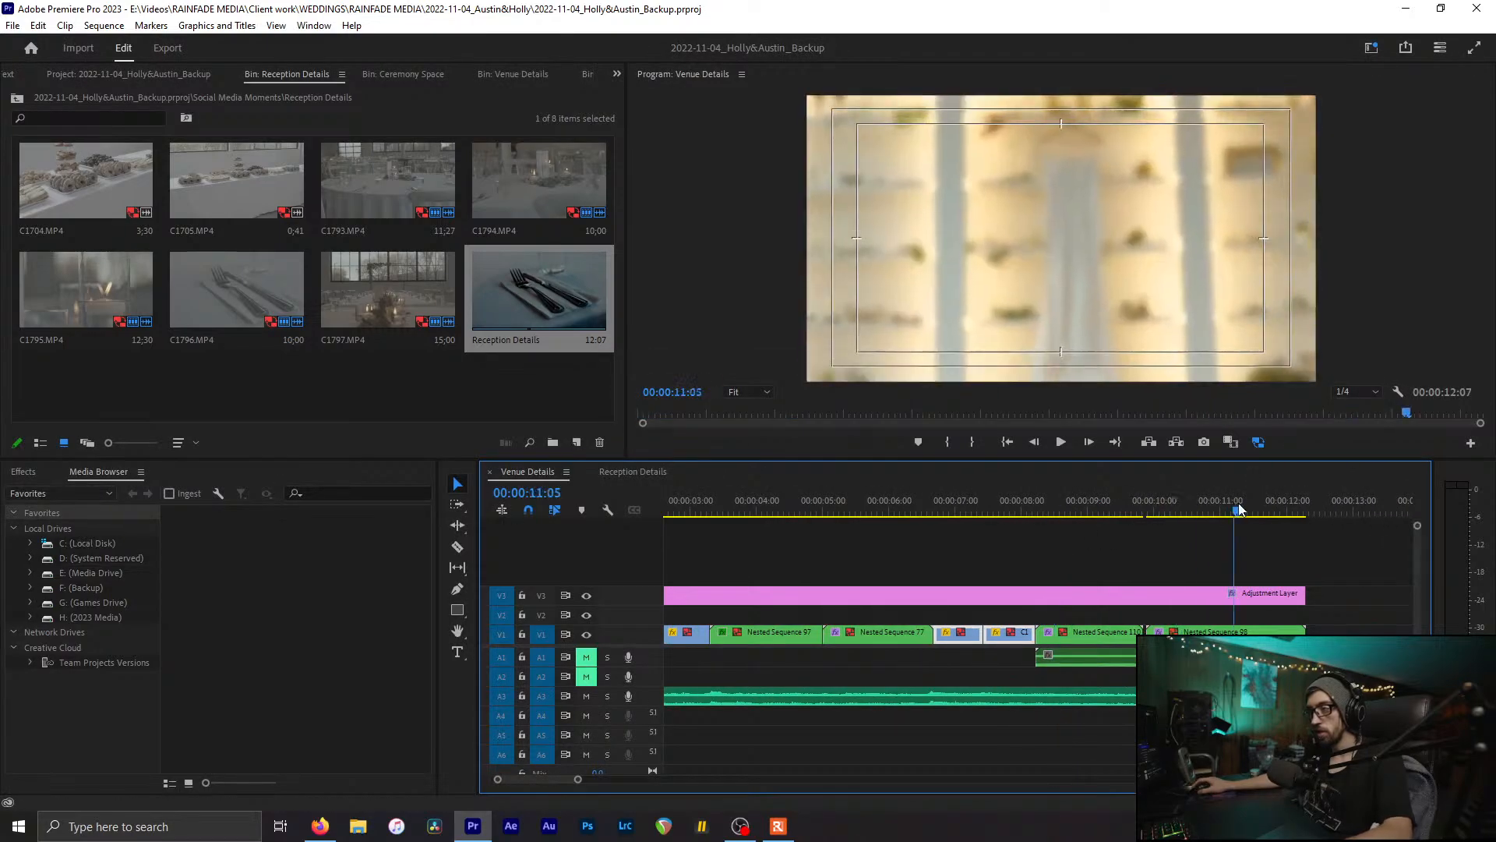
left_click_drag(1238, 504, 1263, 511)
left_click(1259, 632)
key("Delete")
scroll(852, 638, "up", 2)
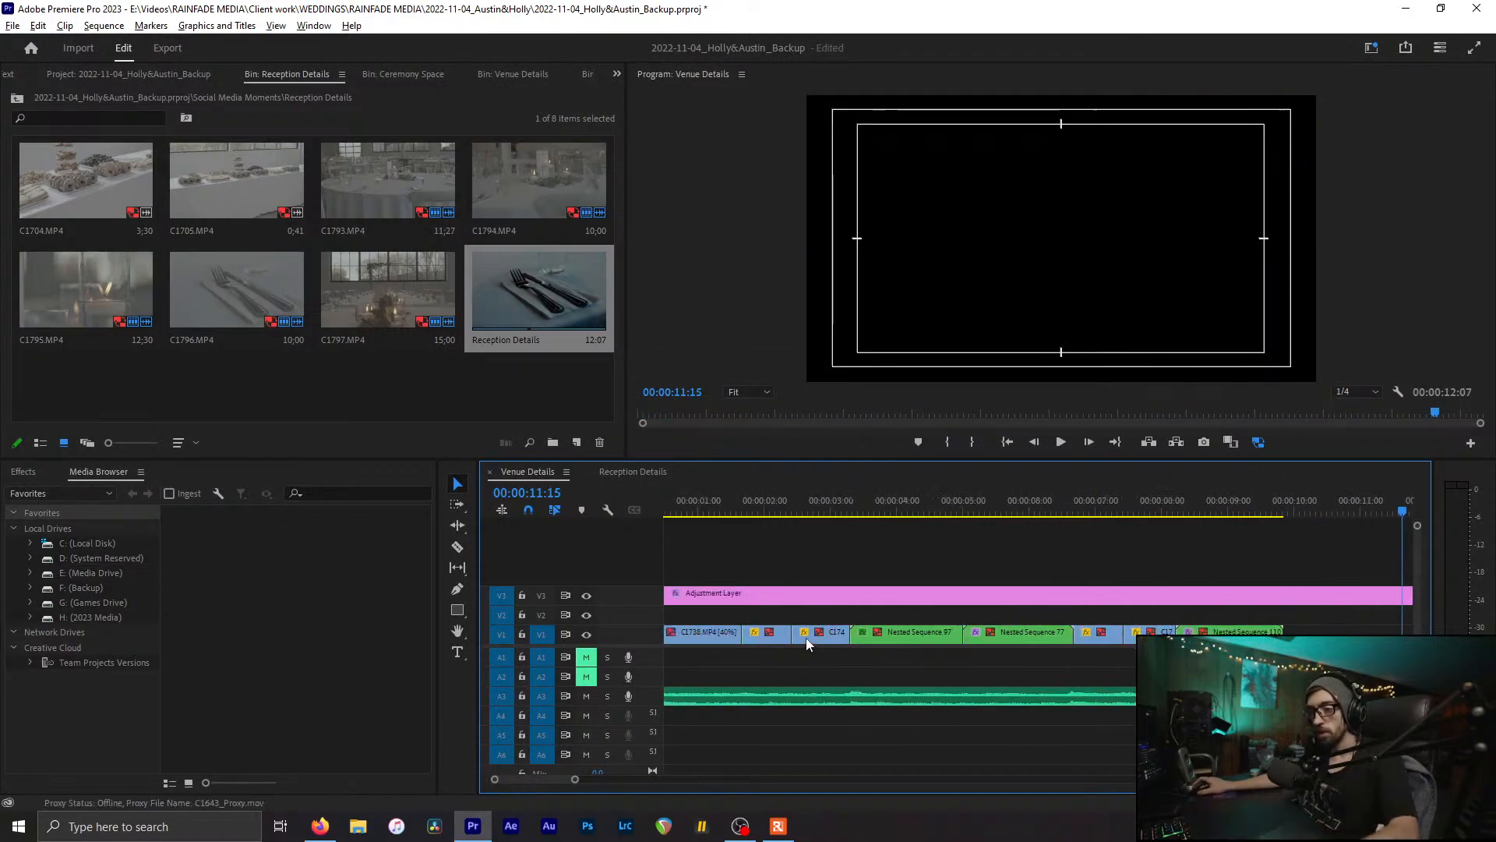
key("minus")
key("minus")
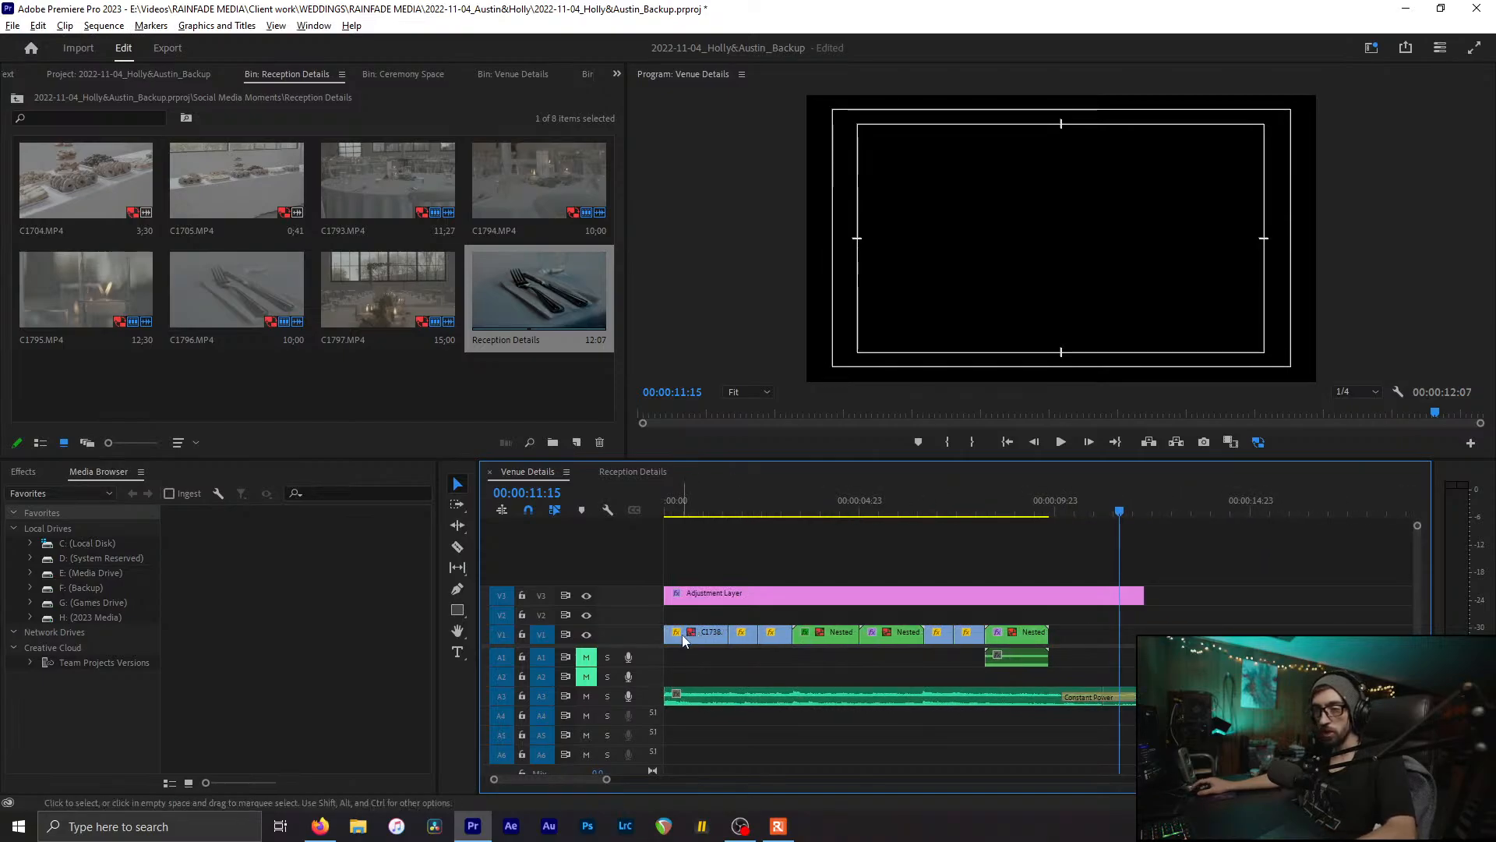
Step: Move C1738 toward the sequence end and extend its start back to about 10:15
left_click_drag(681, 634, 1134, 646)
key("equal")
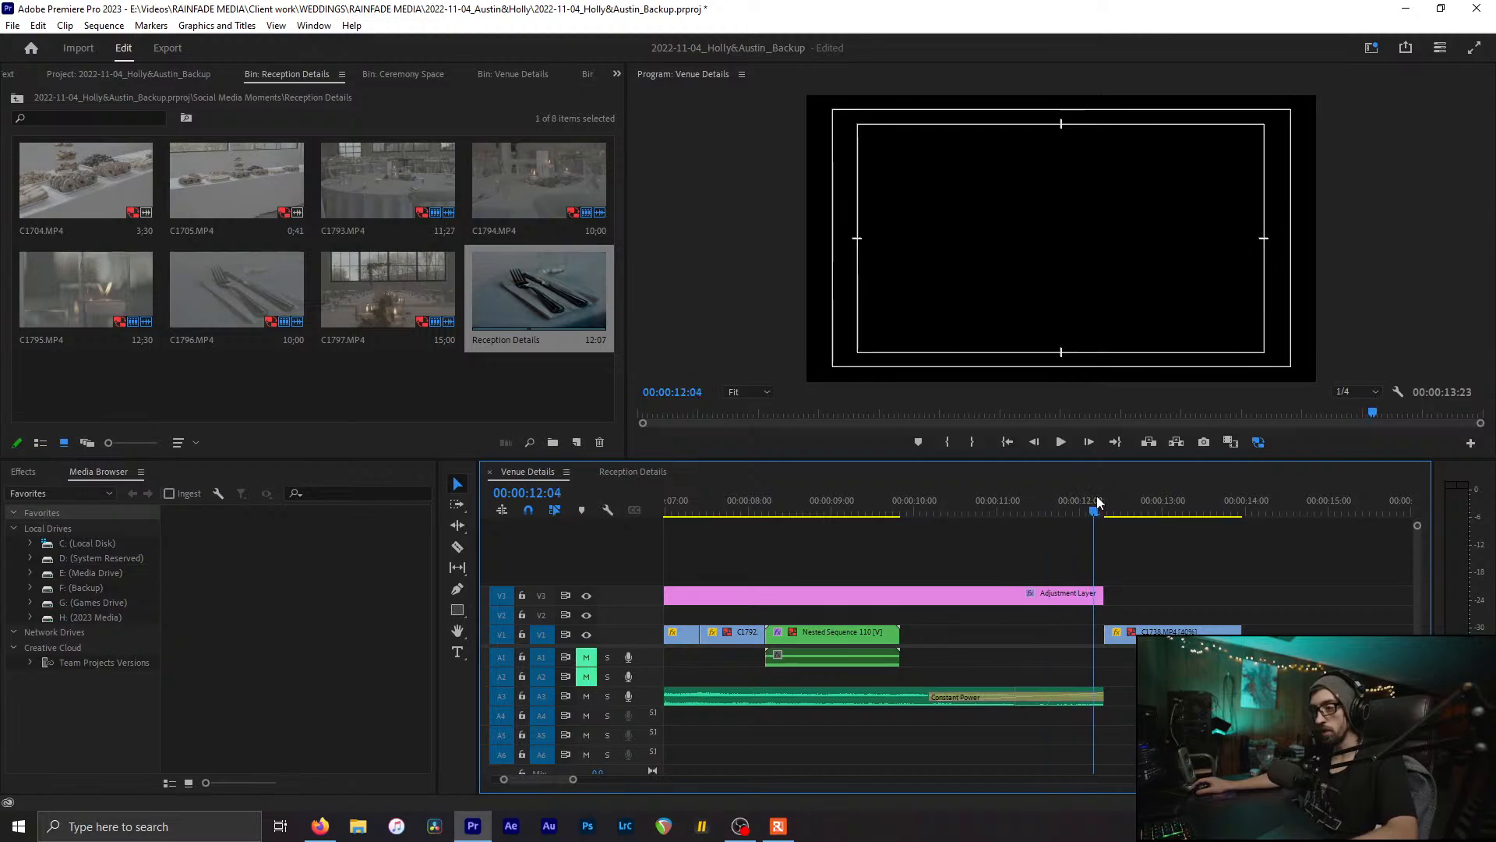
left_click_drag(1097, 501, 1108, 503)
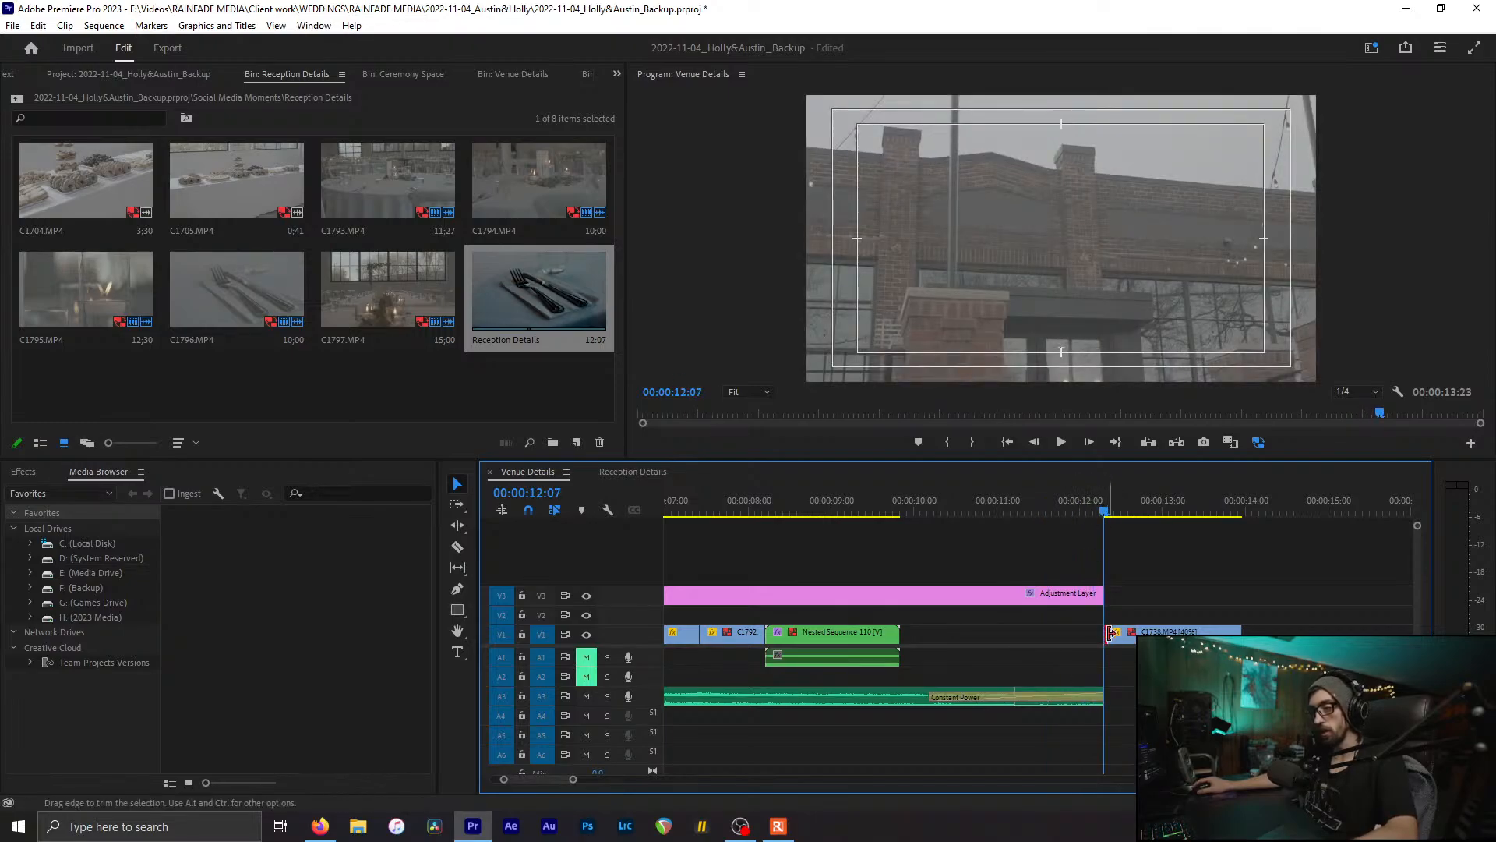
left_click_drag(1110, 633, 927, 633)
Step: Razor C1738 at 12:07, delete the leftover right part, and save the project
key("c")
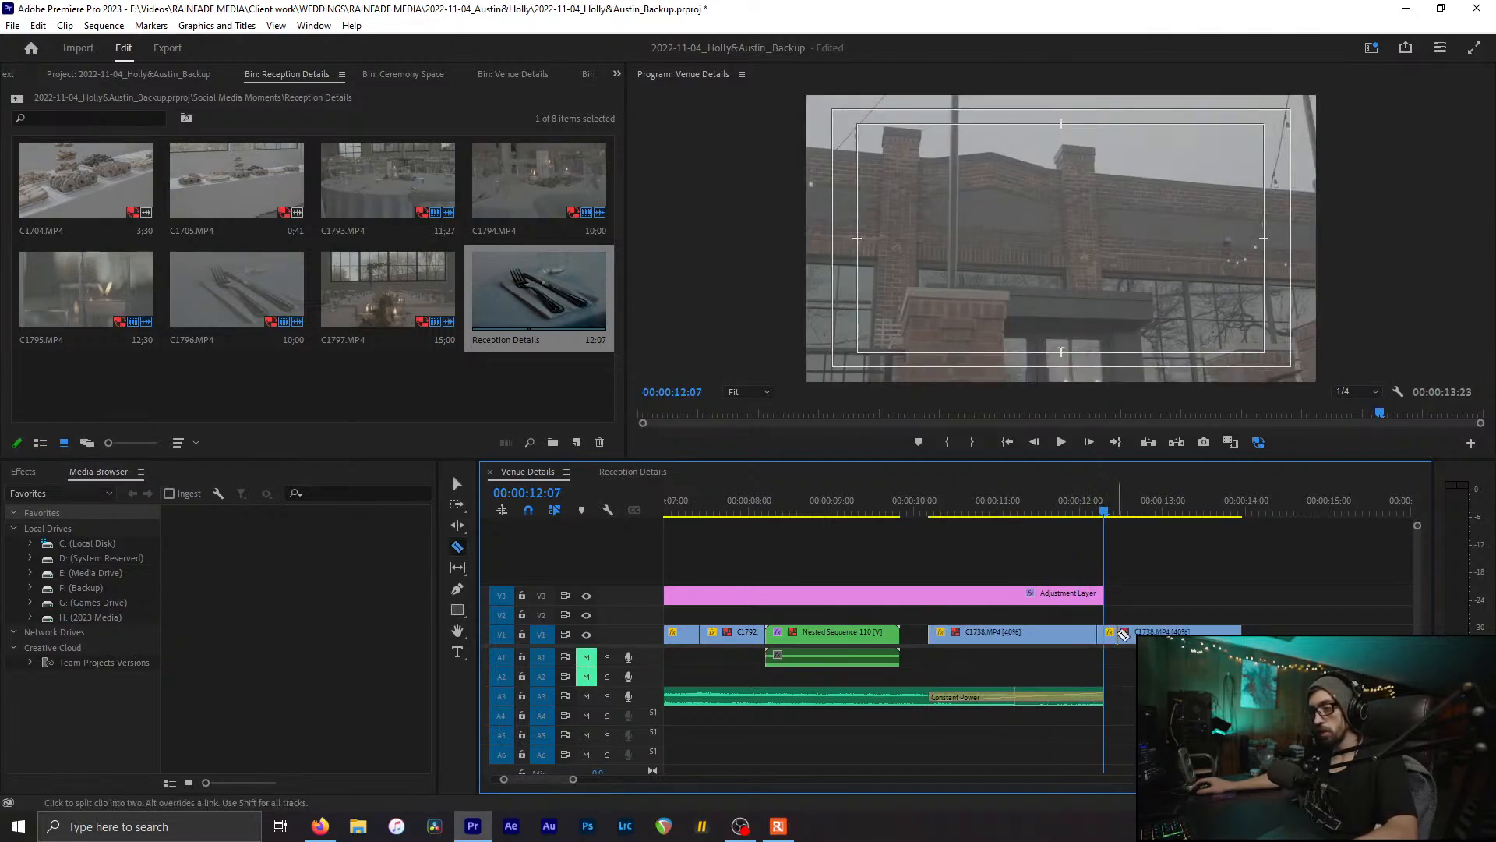
left_click(1109, 636)
key("v")
left_click(1131, 636)
key("Delete")
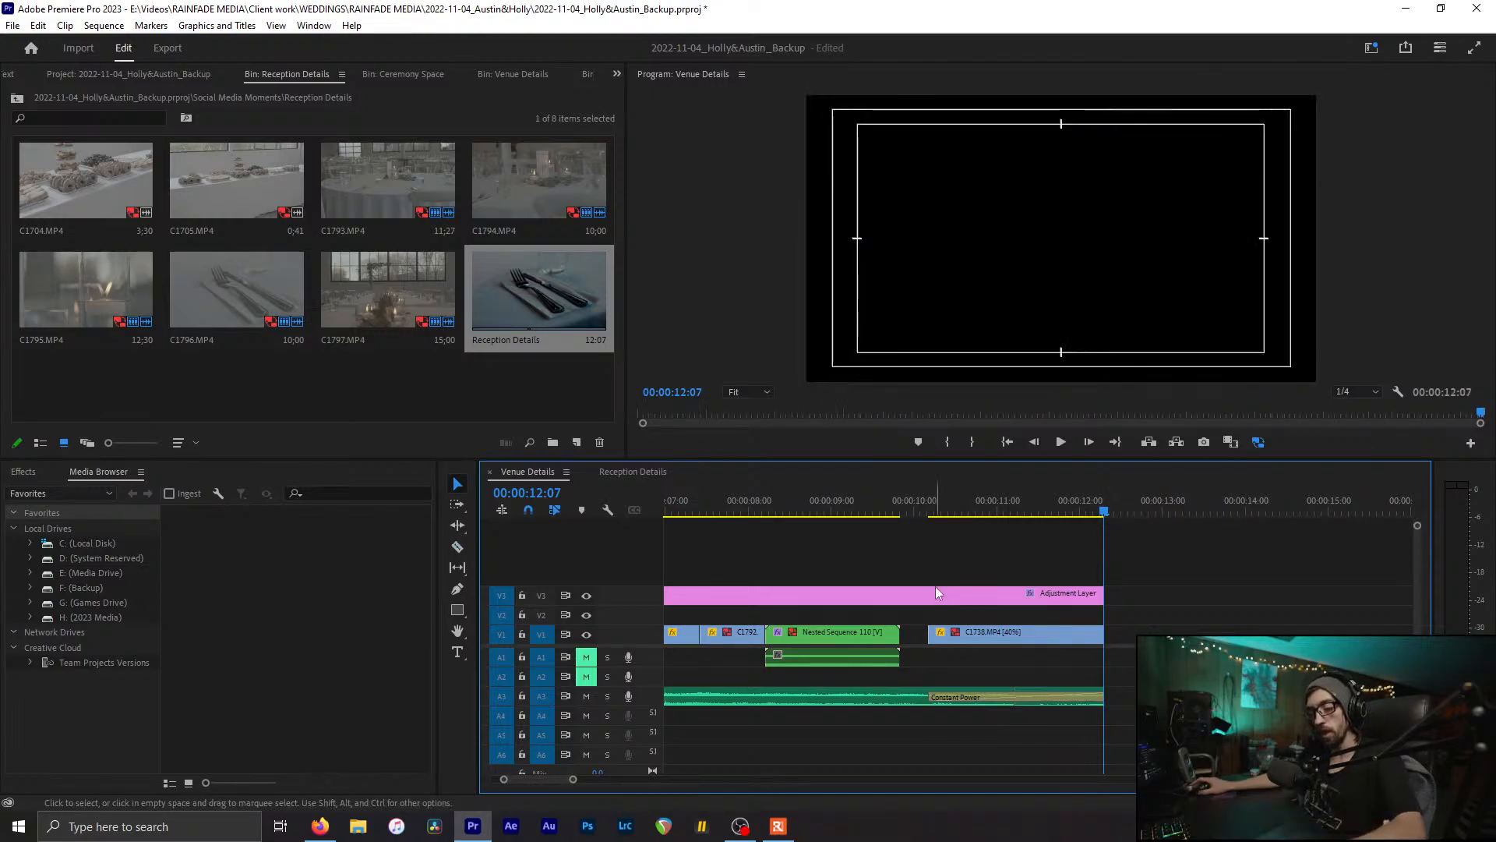
key("ctrl+s")
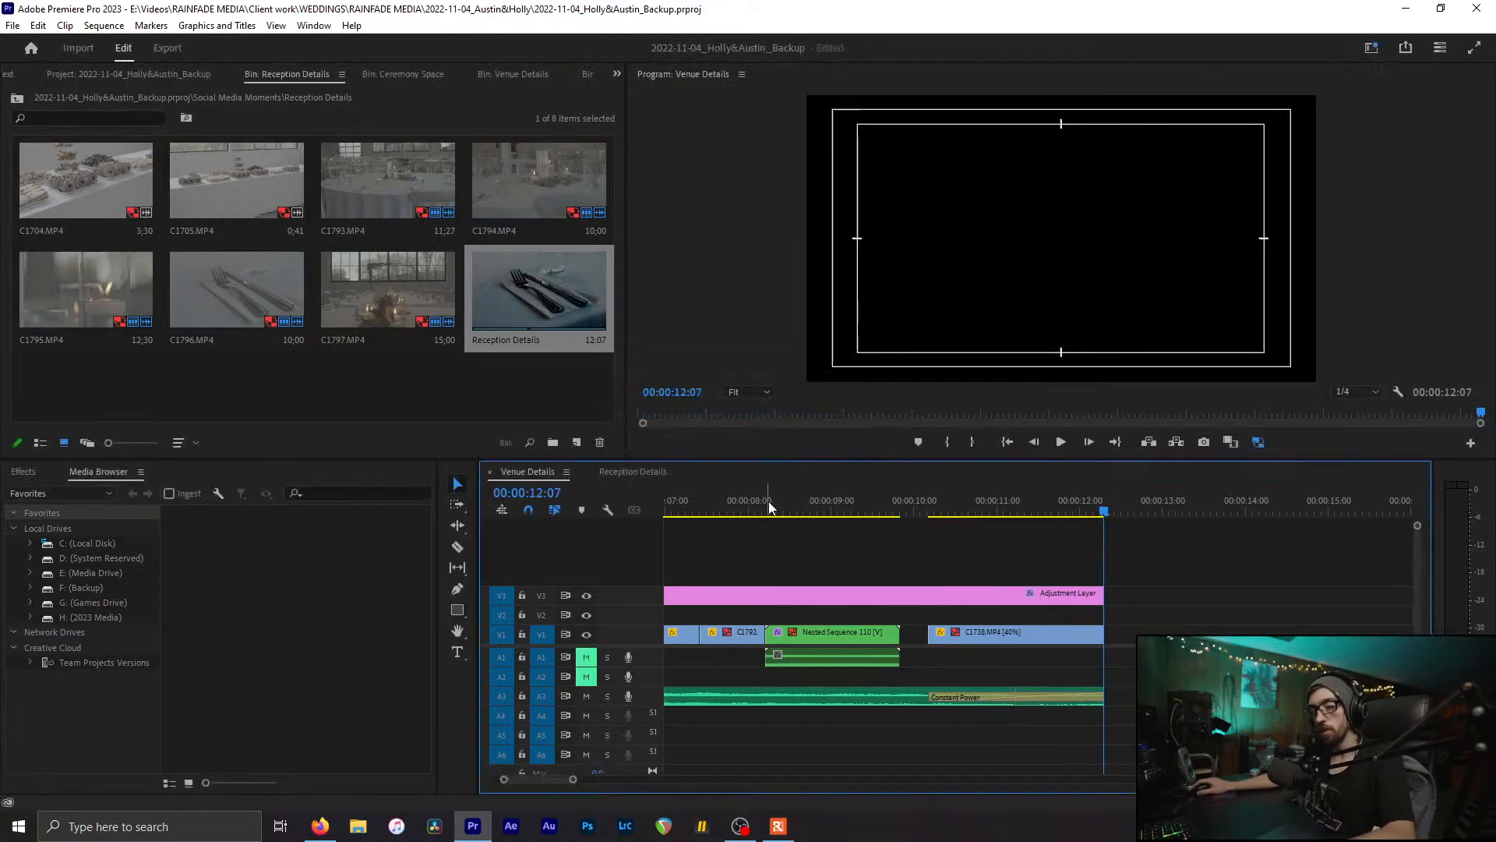
left_click_drag(763, 500, 836, 501)
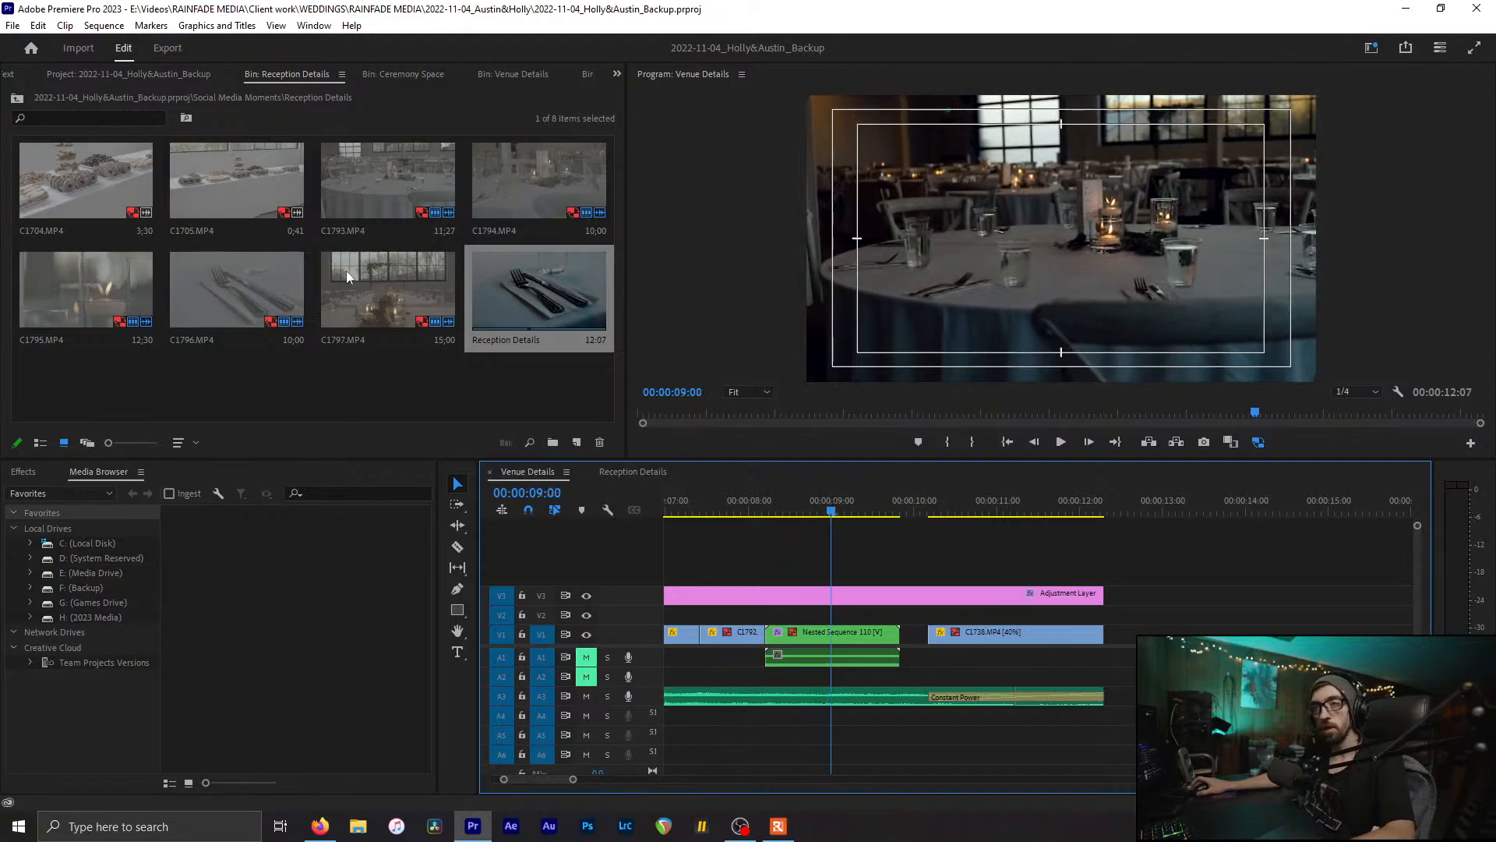
Step: Close the Reception Details and Ceremony Space bin tabs
left_click(297, 389)
key("ctrl+w")
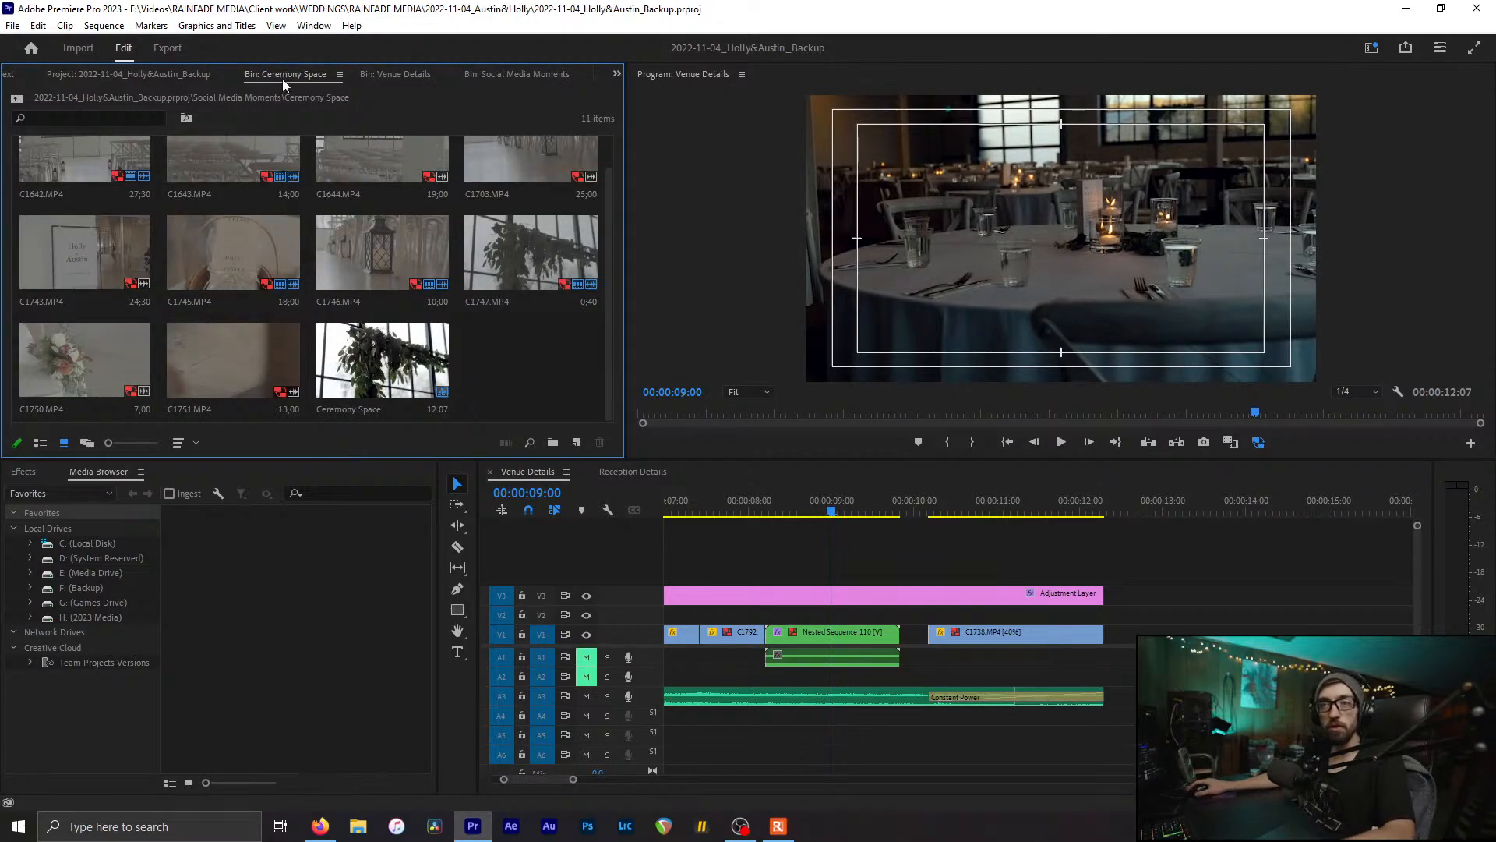
key("ctrl+w")
scroll(935, 576, "up", 3)
mouse_move(1008, 496)
left_mouse_down()
mouse_move(1068, 497)
mouse_move(1008, 497)
left_mouse_up()
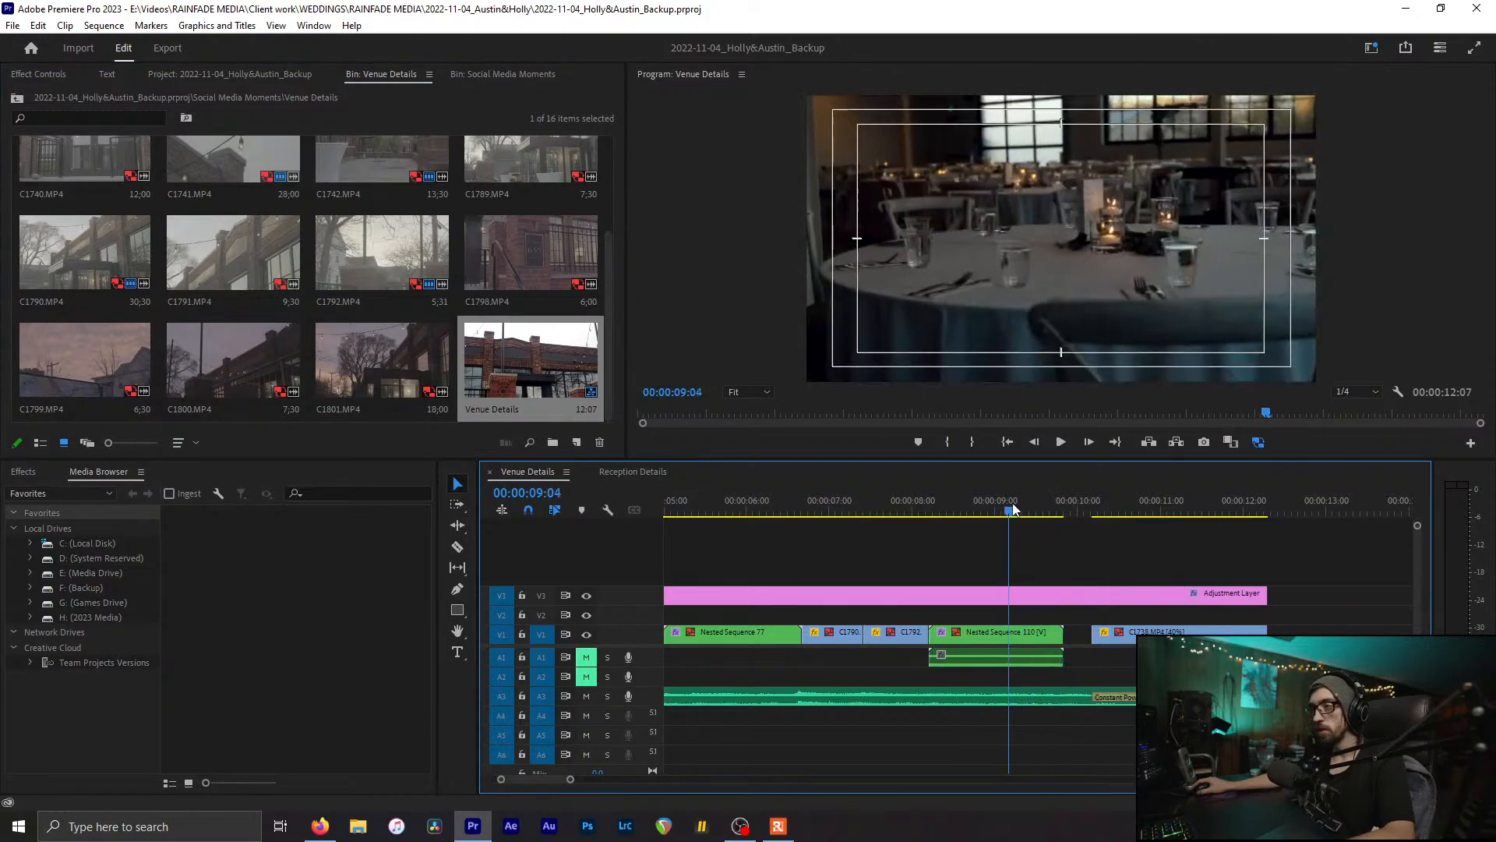
Step: Go through the Social Media Moments bin and open the First Dances folder containing C1807.MP4
left_click(230, 74)
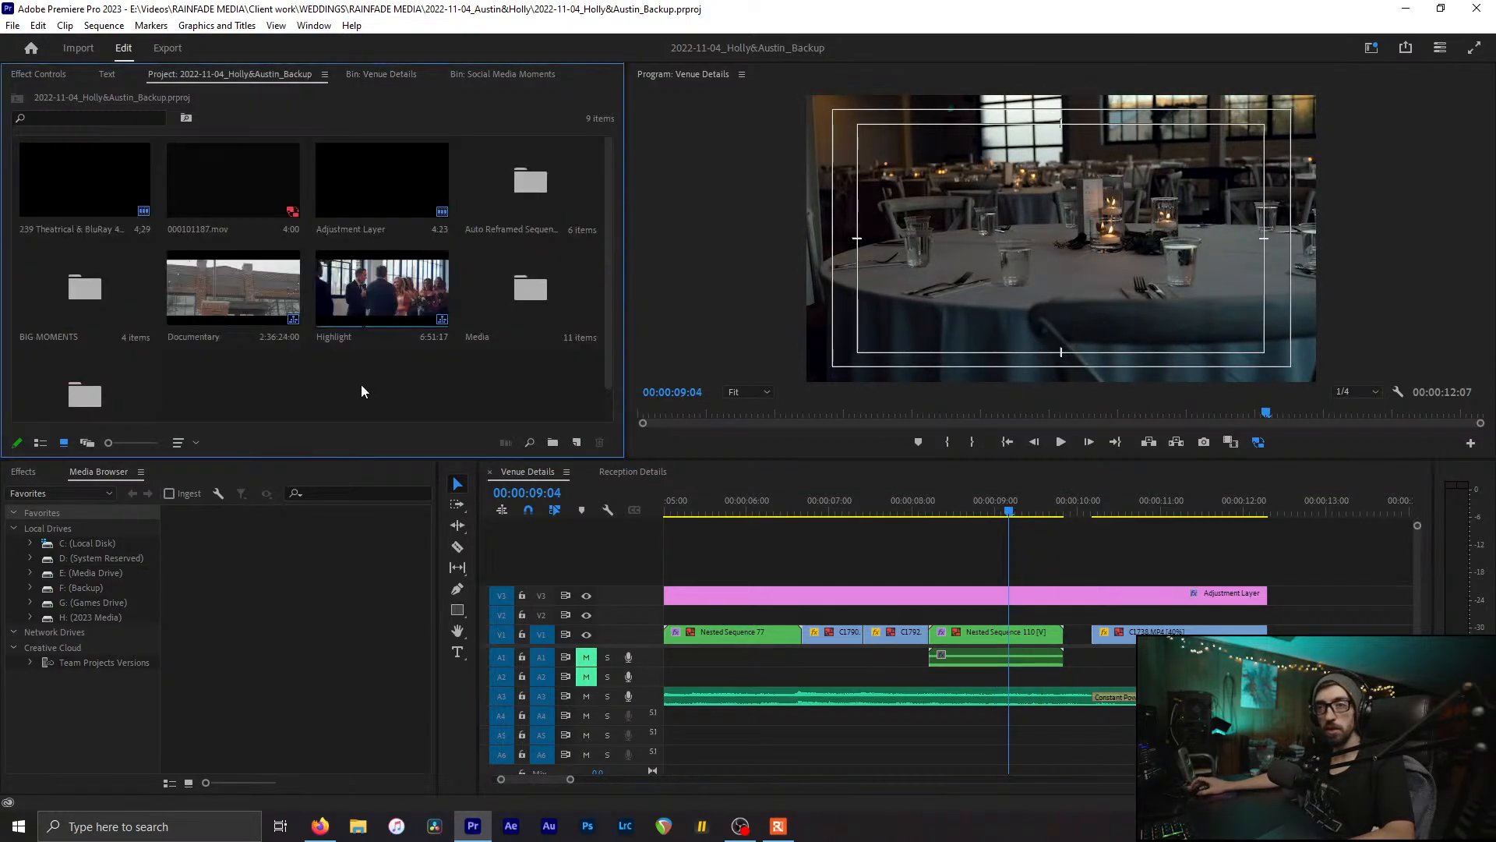
left_click(369, 196)
left_click(416, 318)
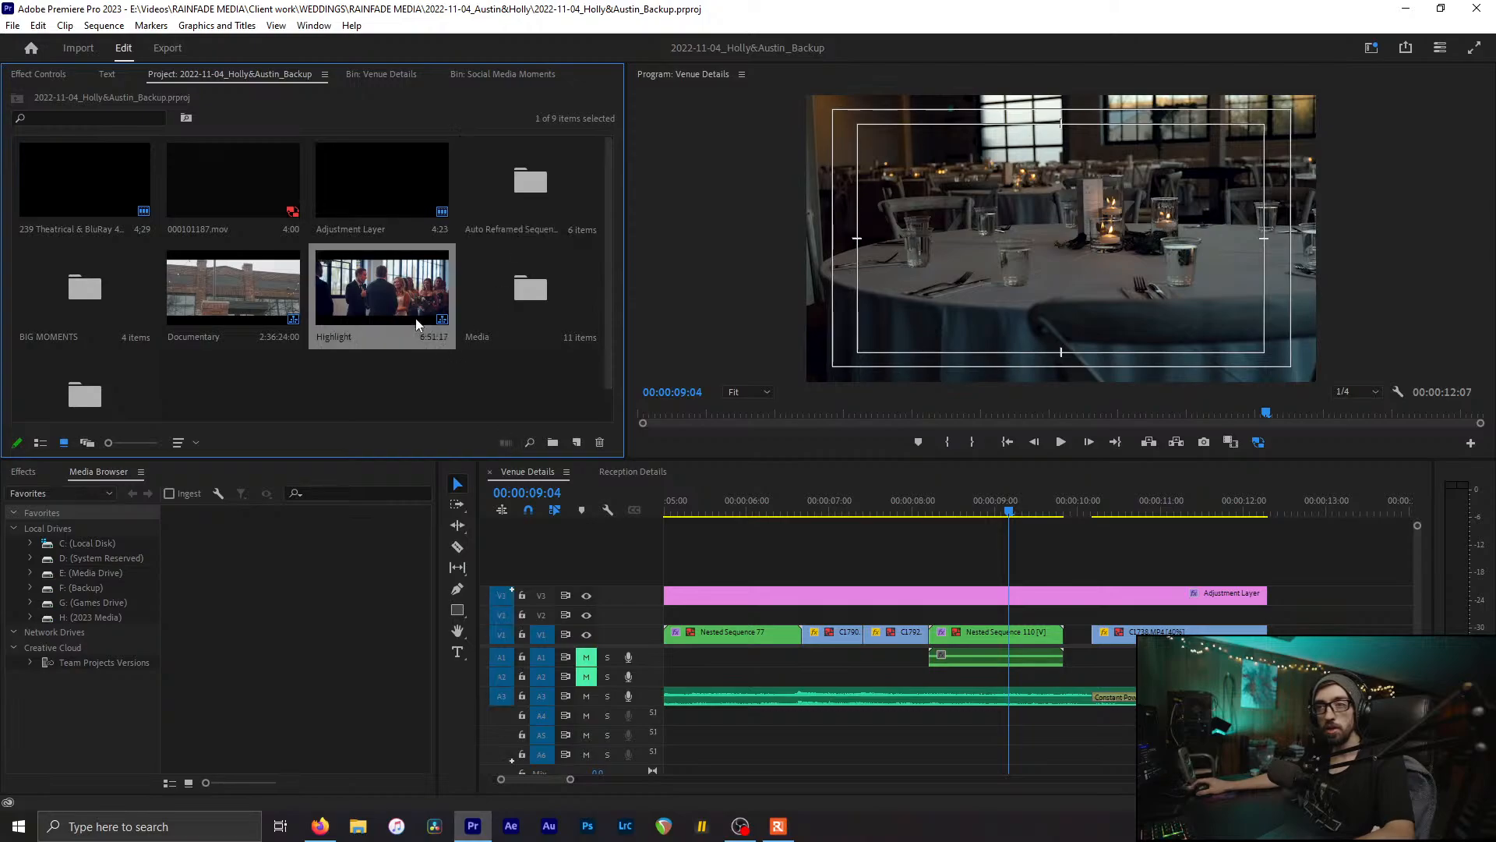
left_click(508, 300)
left_click(502, 74)
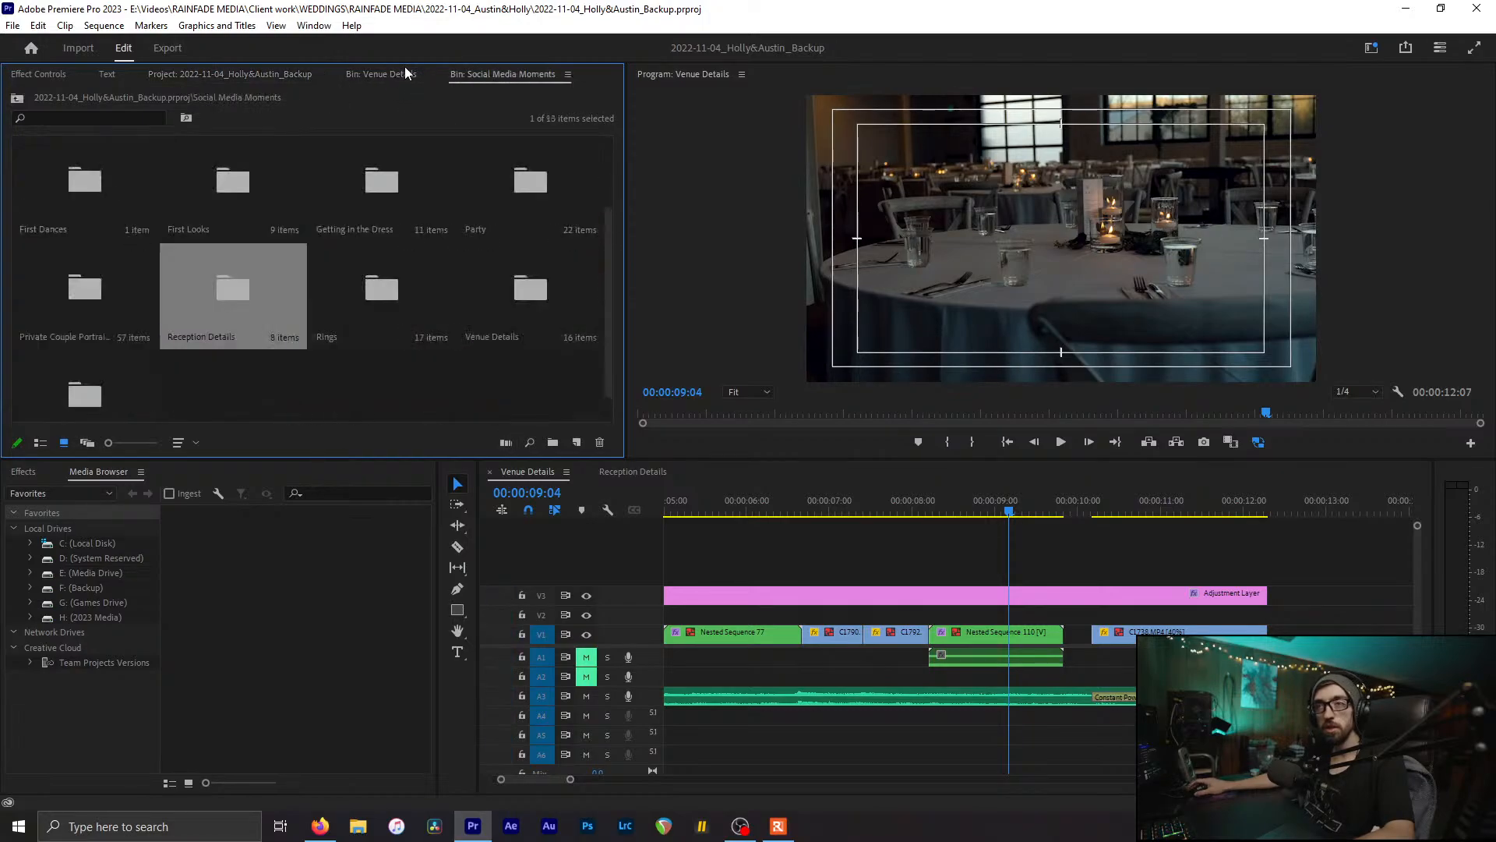
left_click(298, 418)
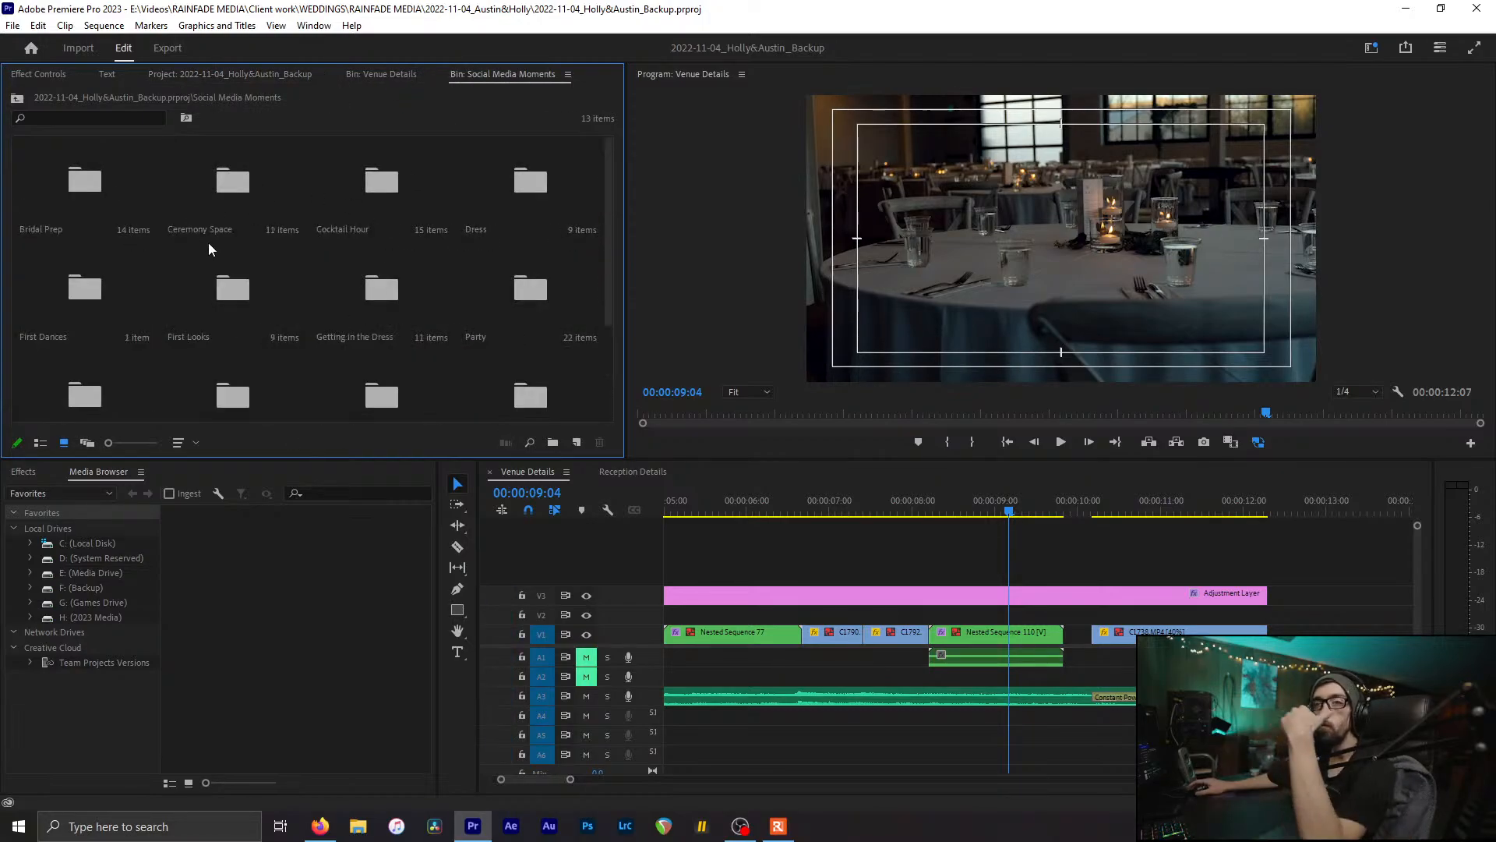
scroll(208, 242, "down", 1)
scroll(86, 220, "up", 3)
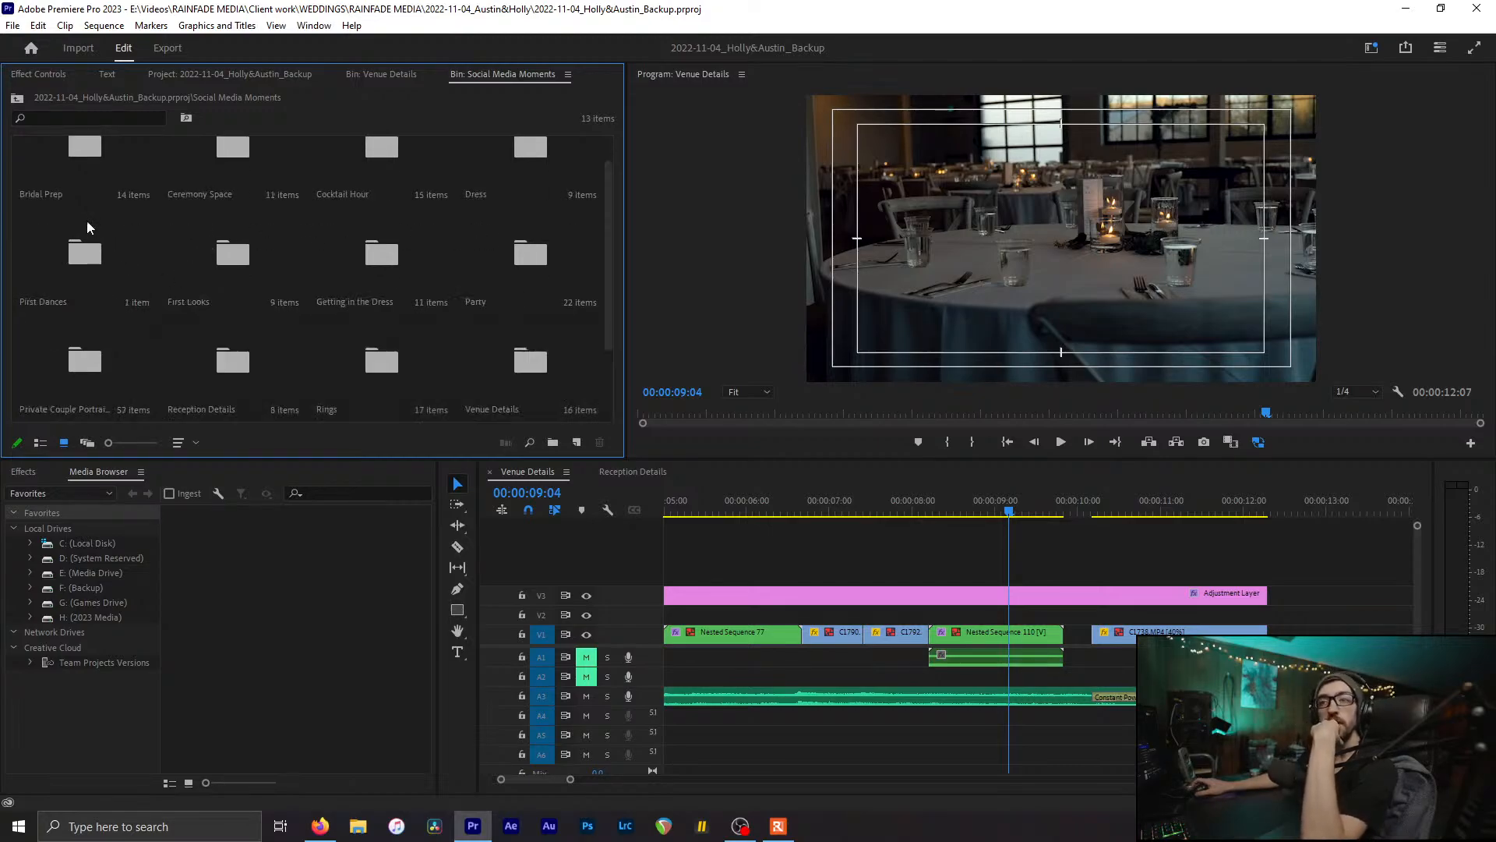
left_click(100, 265)
double_click(143, 231)
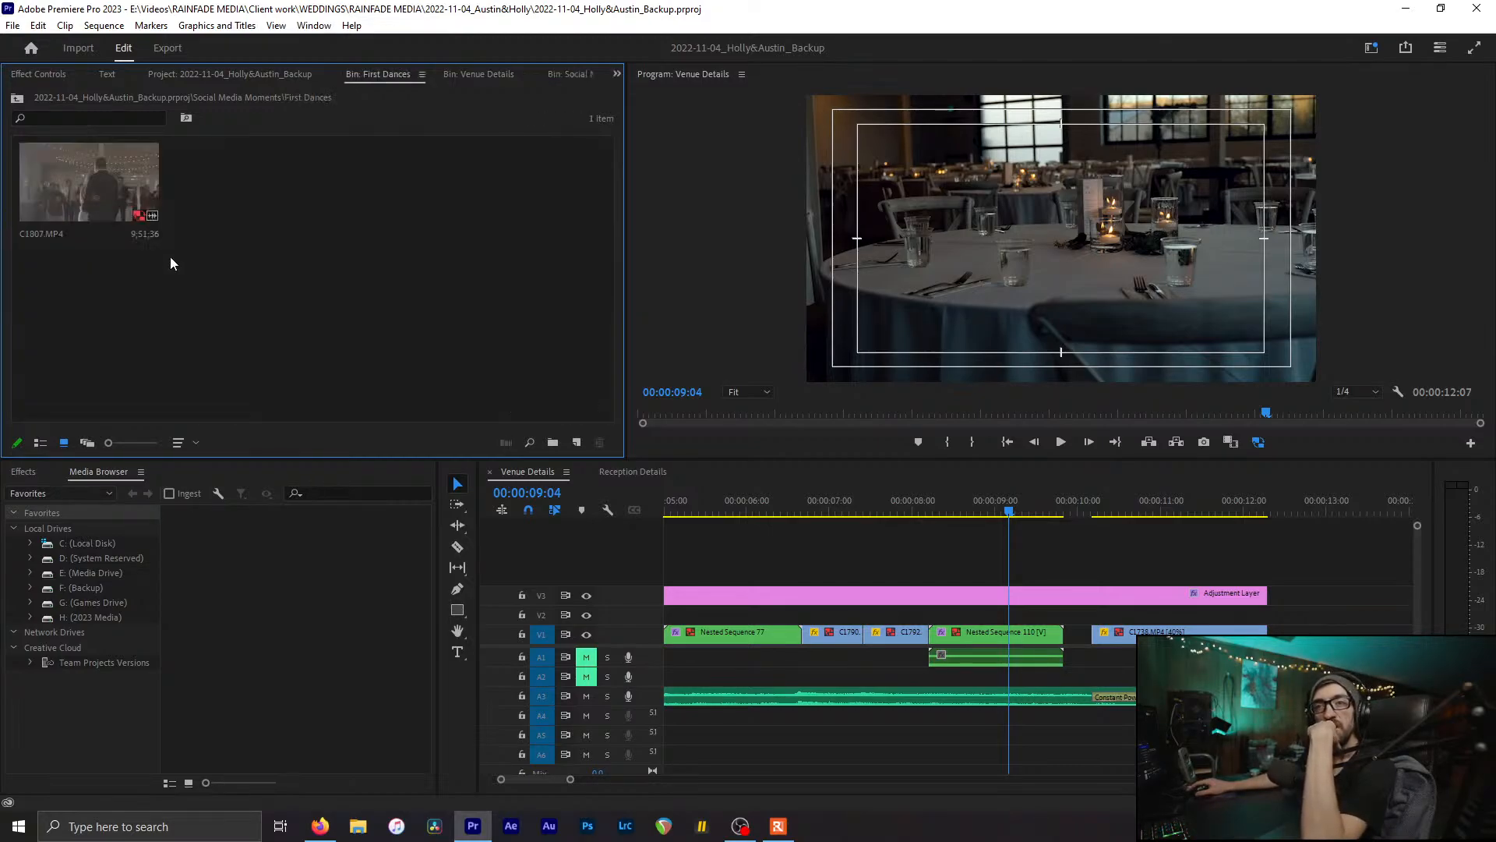
Step: Preview C1807.MP4 in the Source Monitor and set an In point where the dance shot begins
double_click(59, 176)
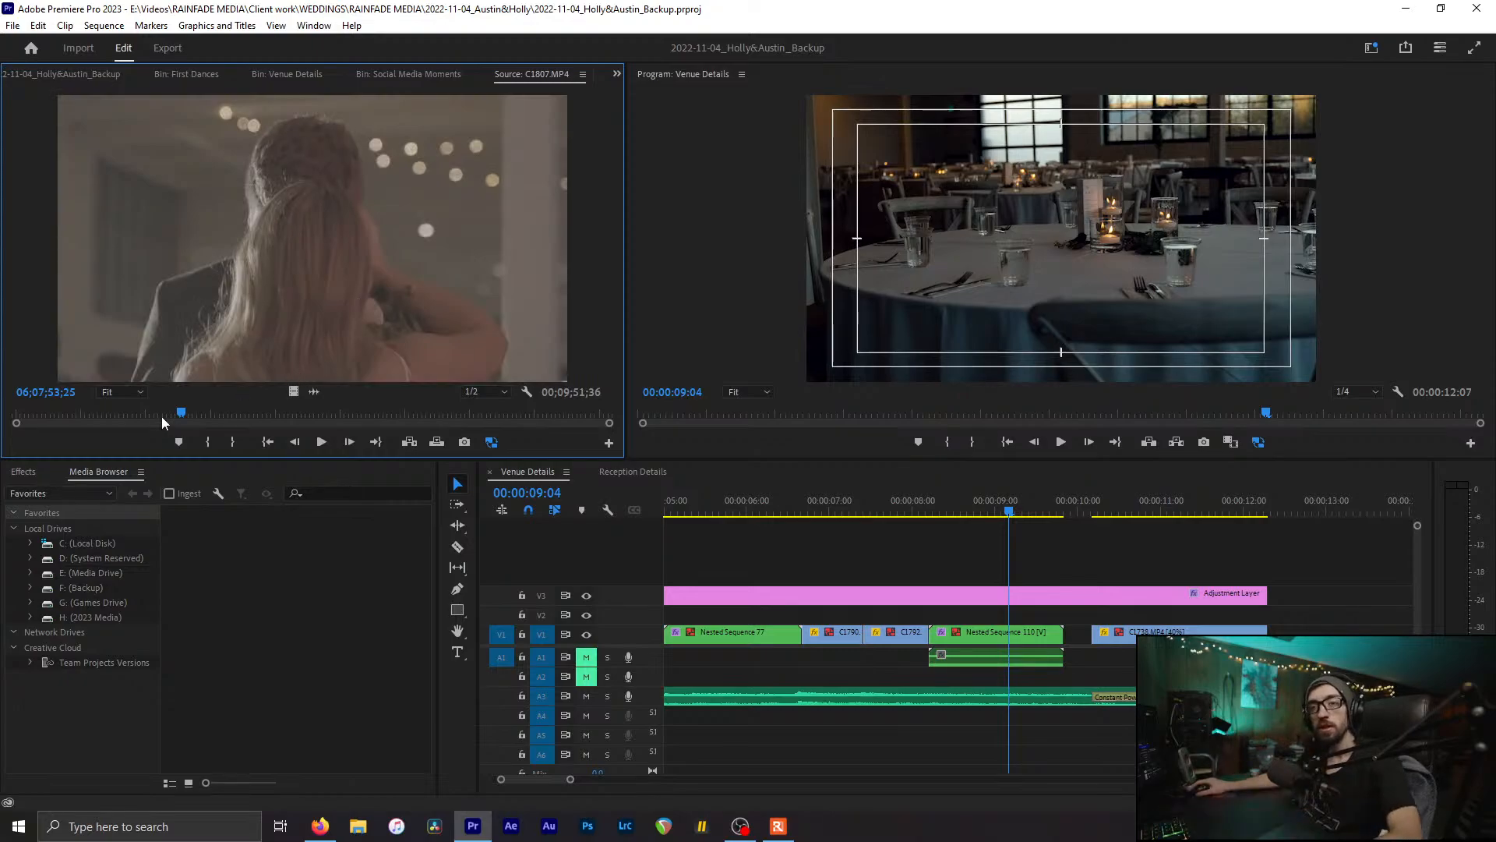
left_click_drag(231, 413, 285, 414)
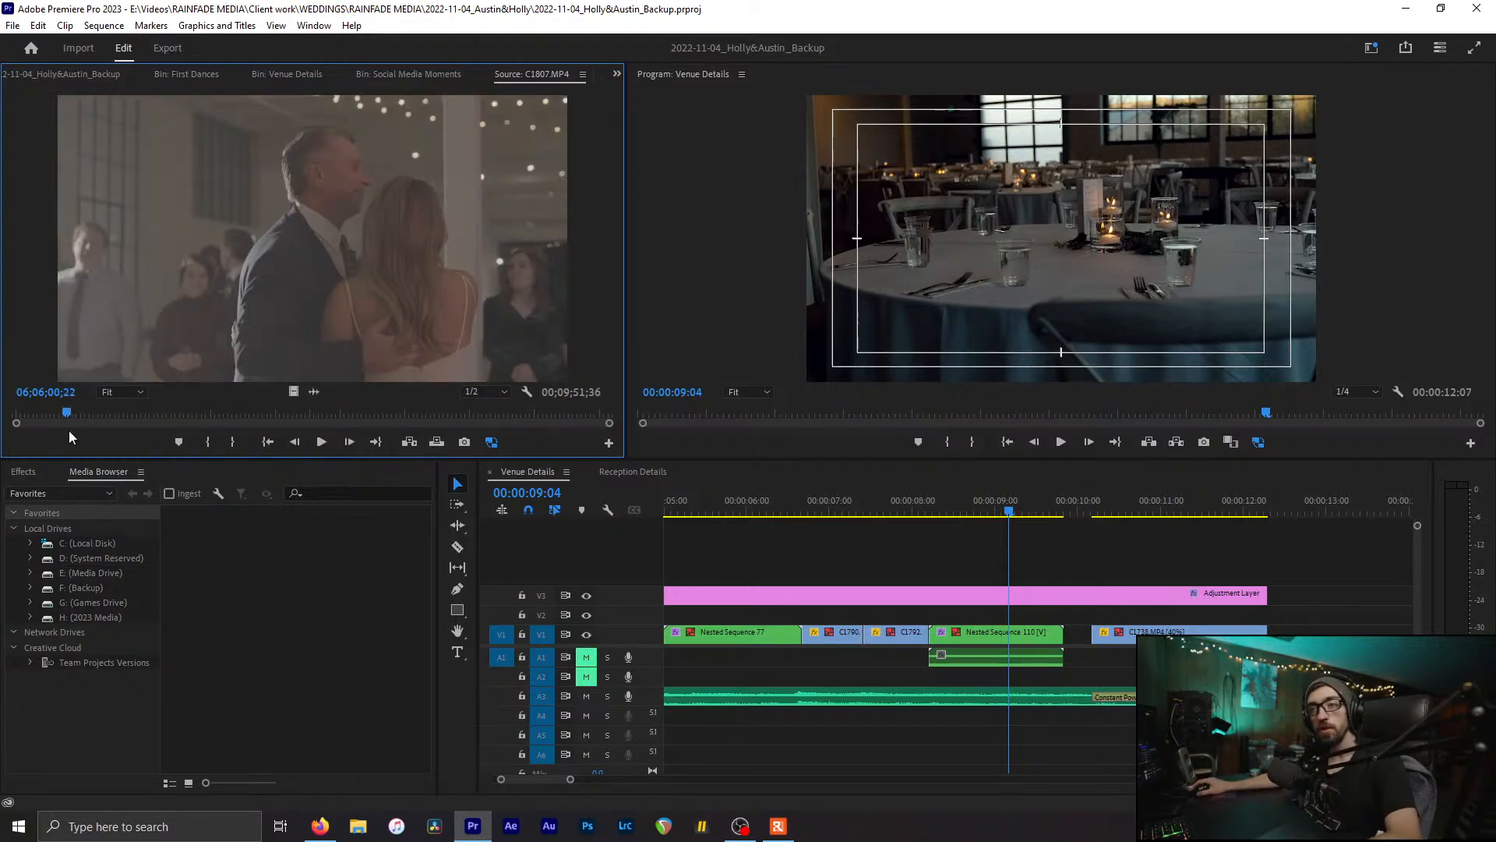
left_click_drag(56, 414, 2, 456)
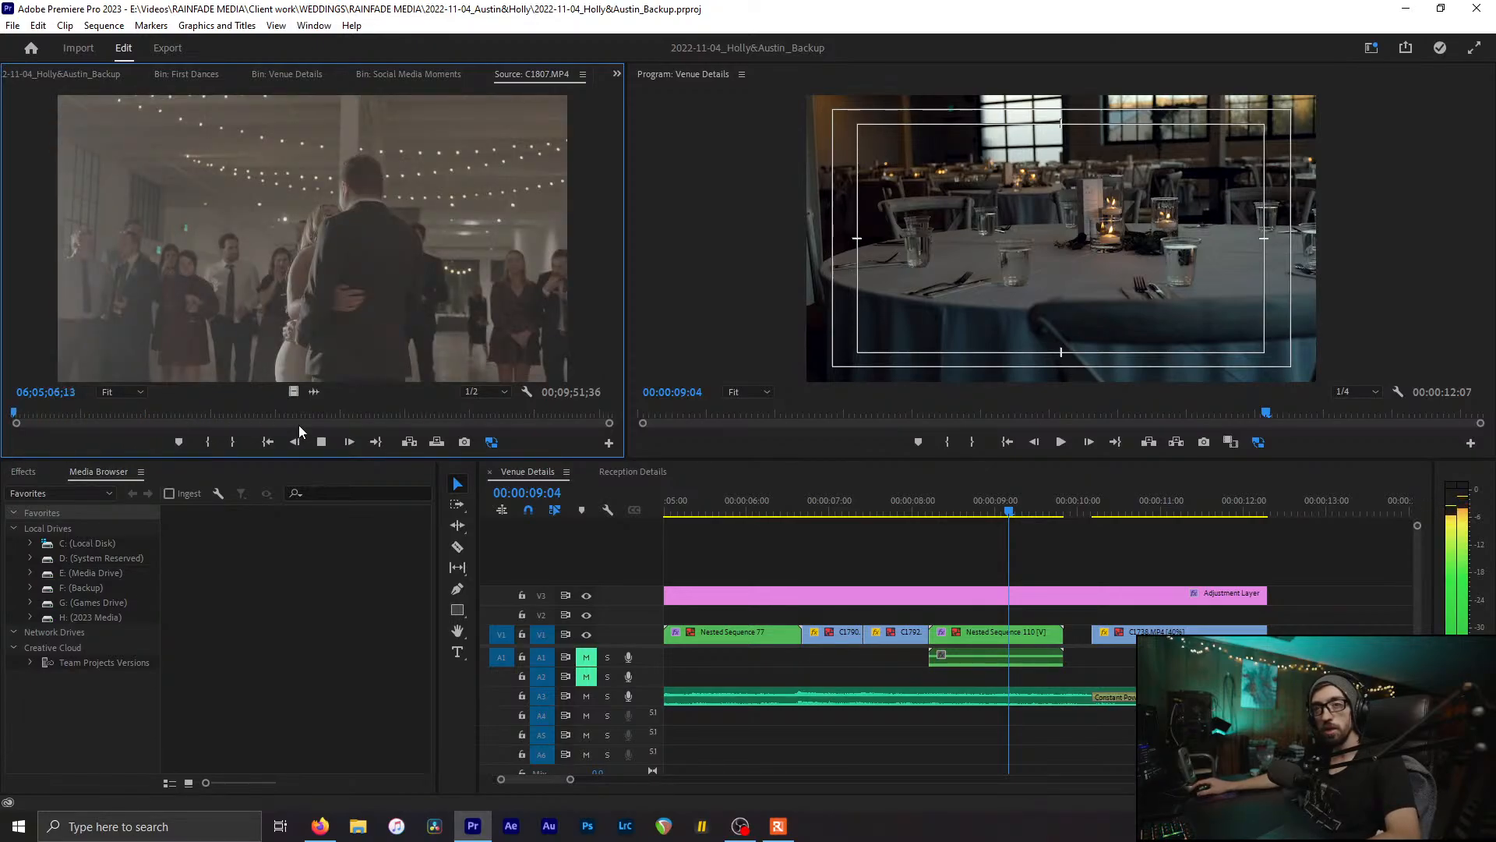
key("space")
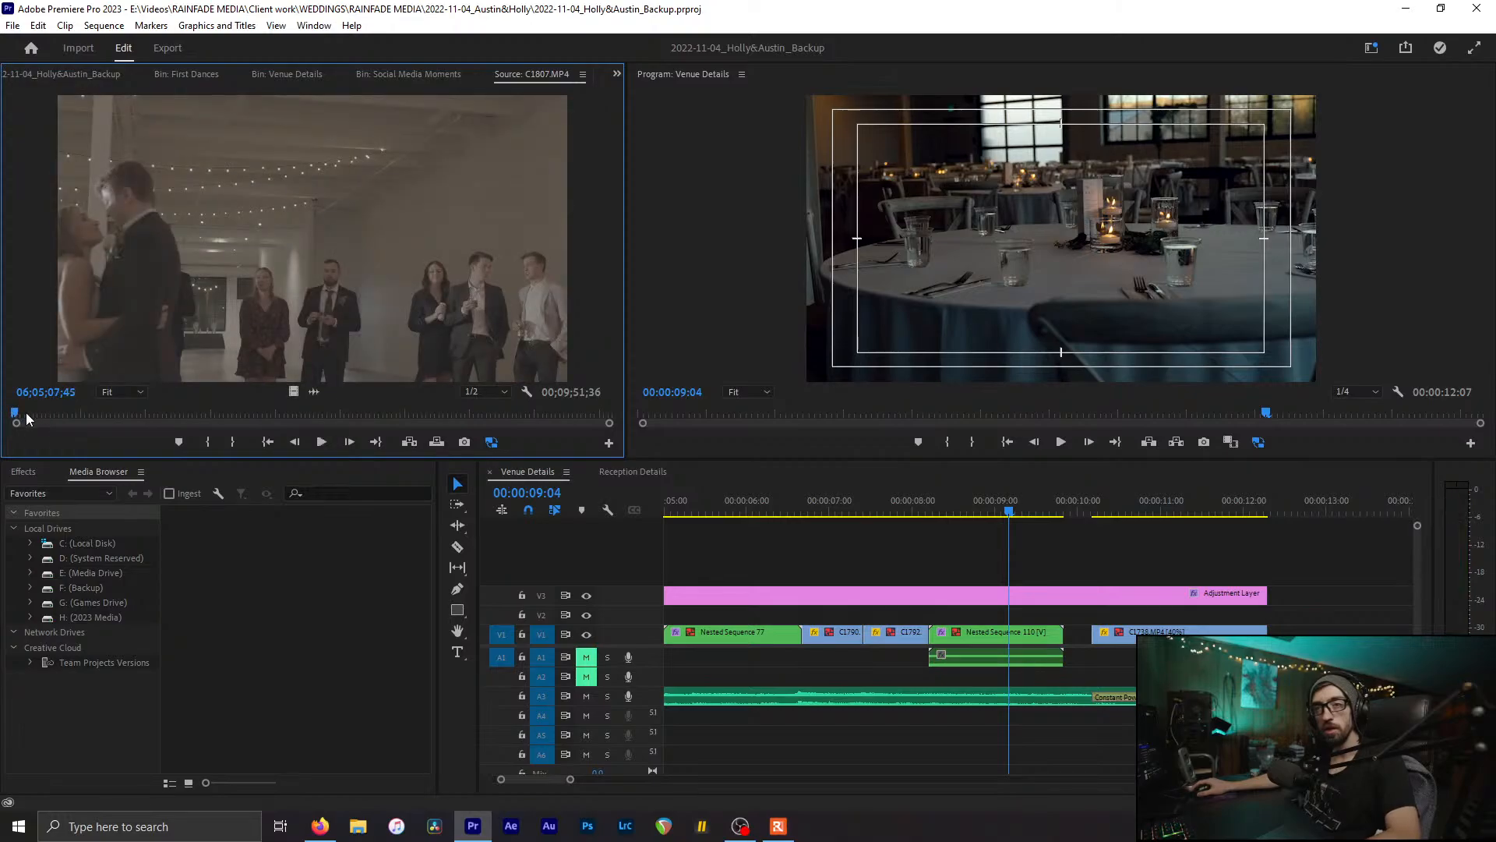
left_click_drag(30, 421, 59, 418)
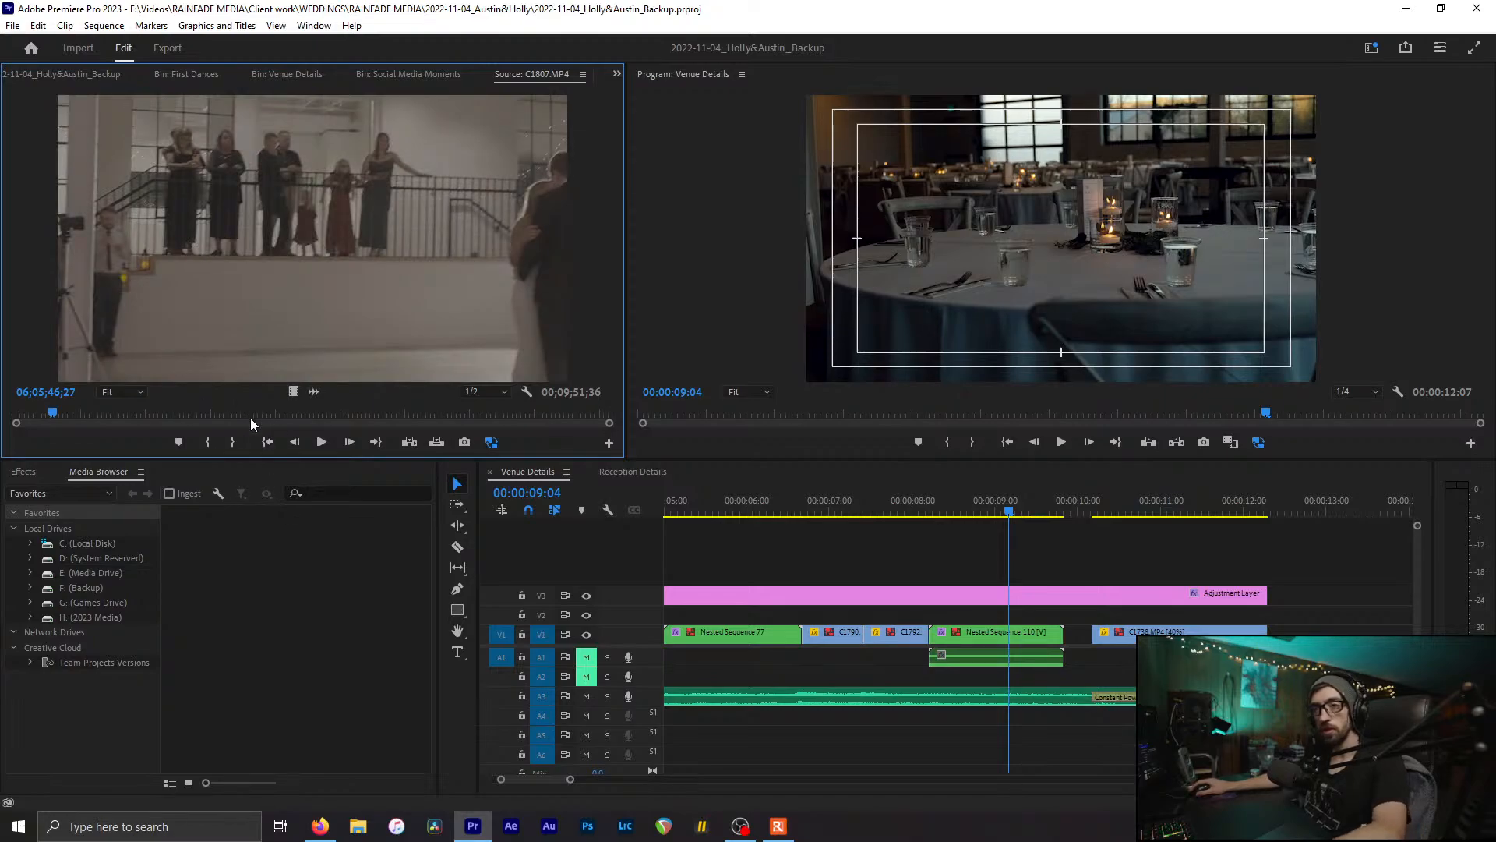
left_click_drag(56, 421, 63, 413)
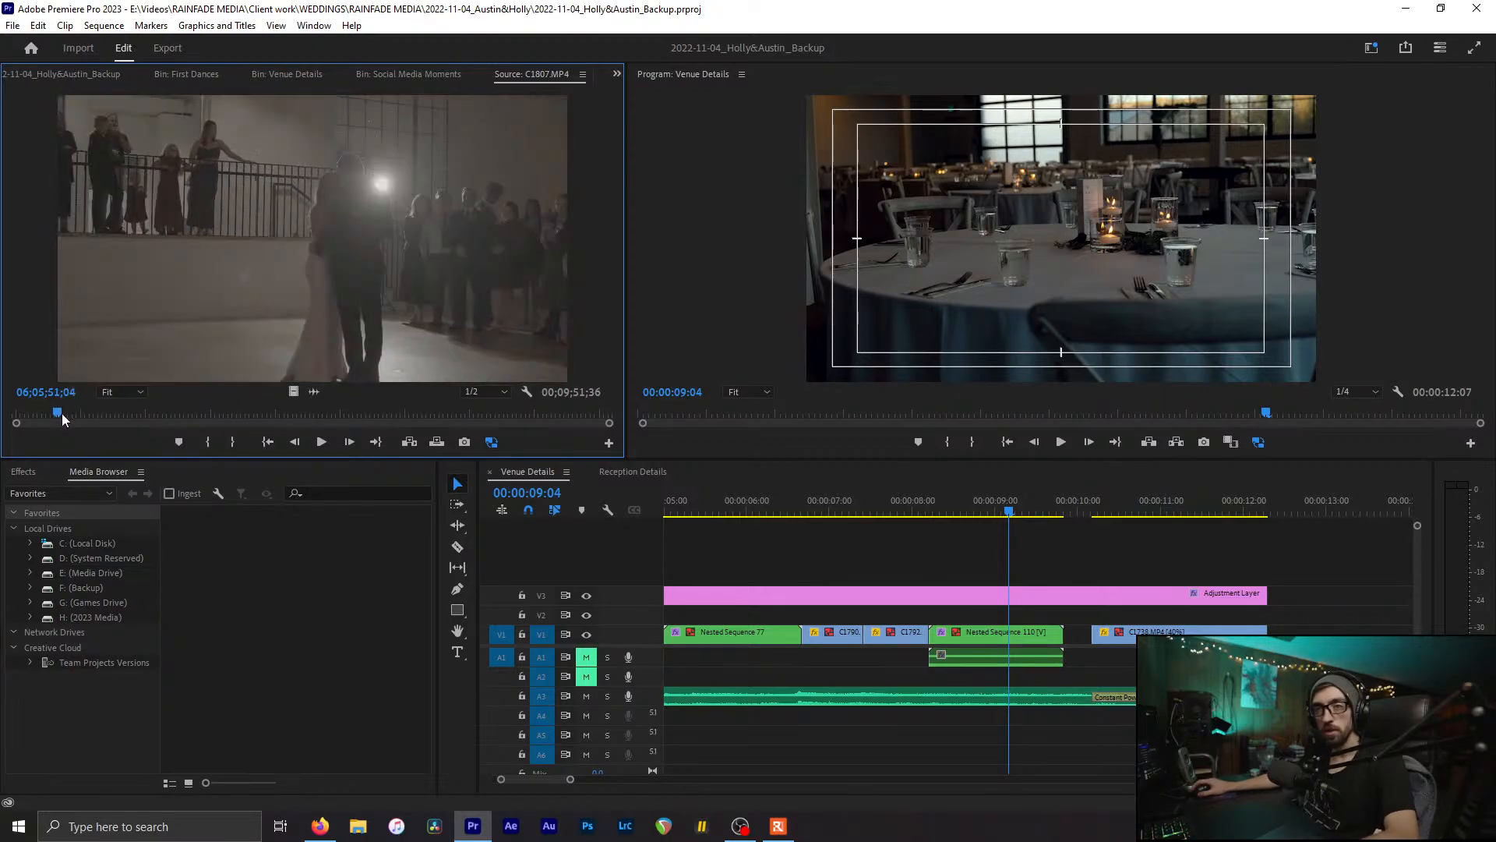
key("i")
Step: Place C1807 on V1 after C1738, starting near 00:00:12:19
left_click_drag(240, 245, 1308, 632)
scroll(1270, 612, "down", 4)
scroll(1239, 603, "down", 1)
left_click(1047, 511)
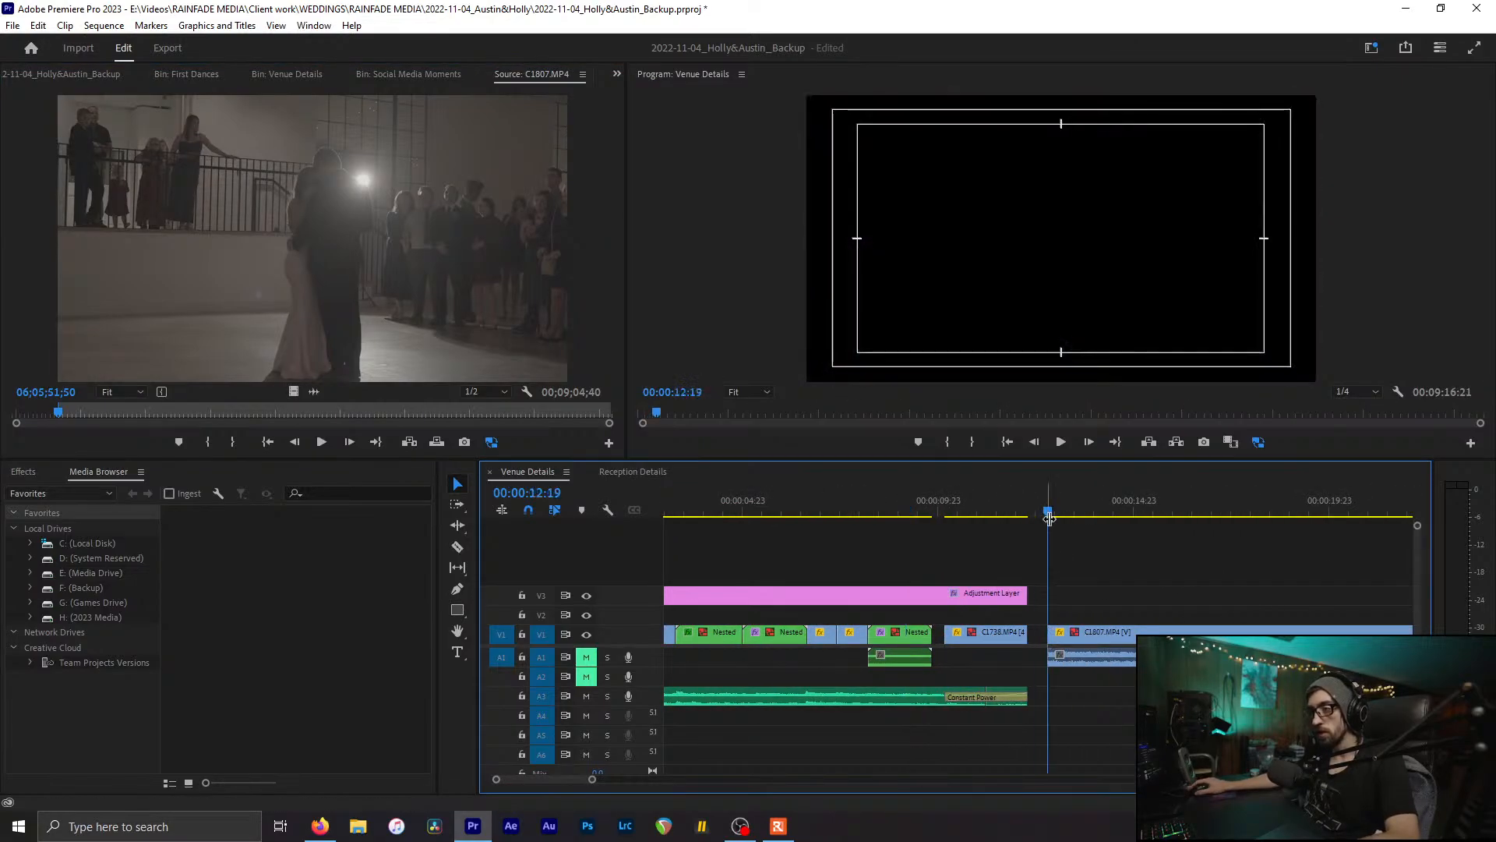
scroll(1089, 621, "up", 4)
right_click(284, 288)
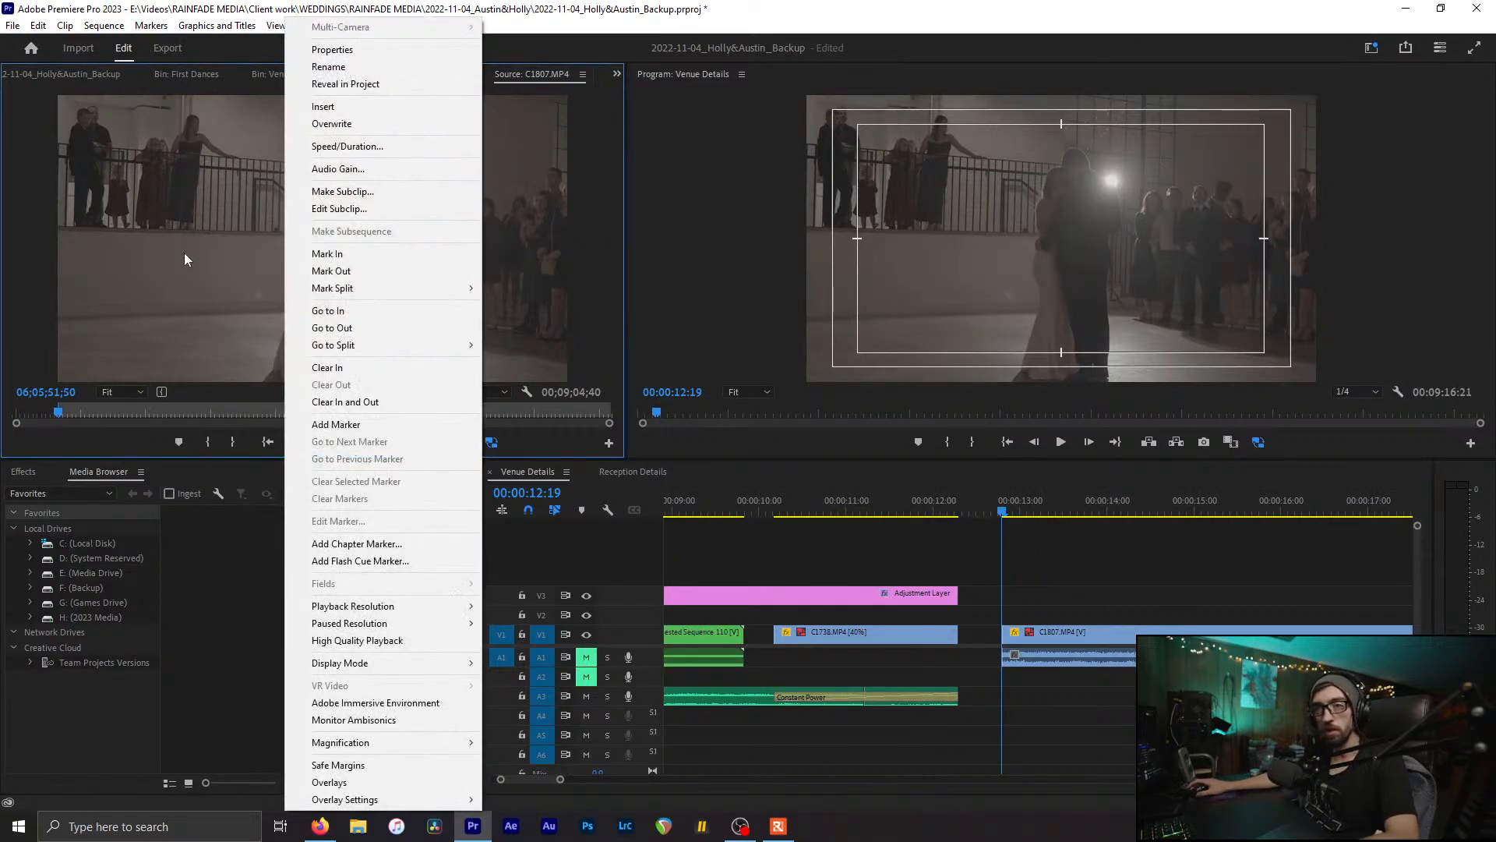
left_click(144, 296)
key("shift+1")
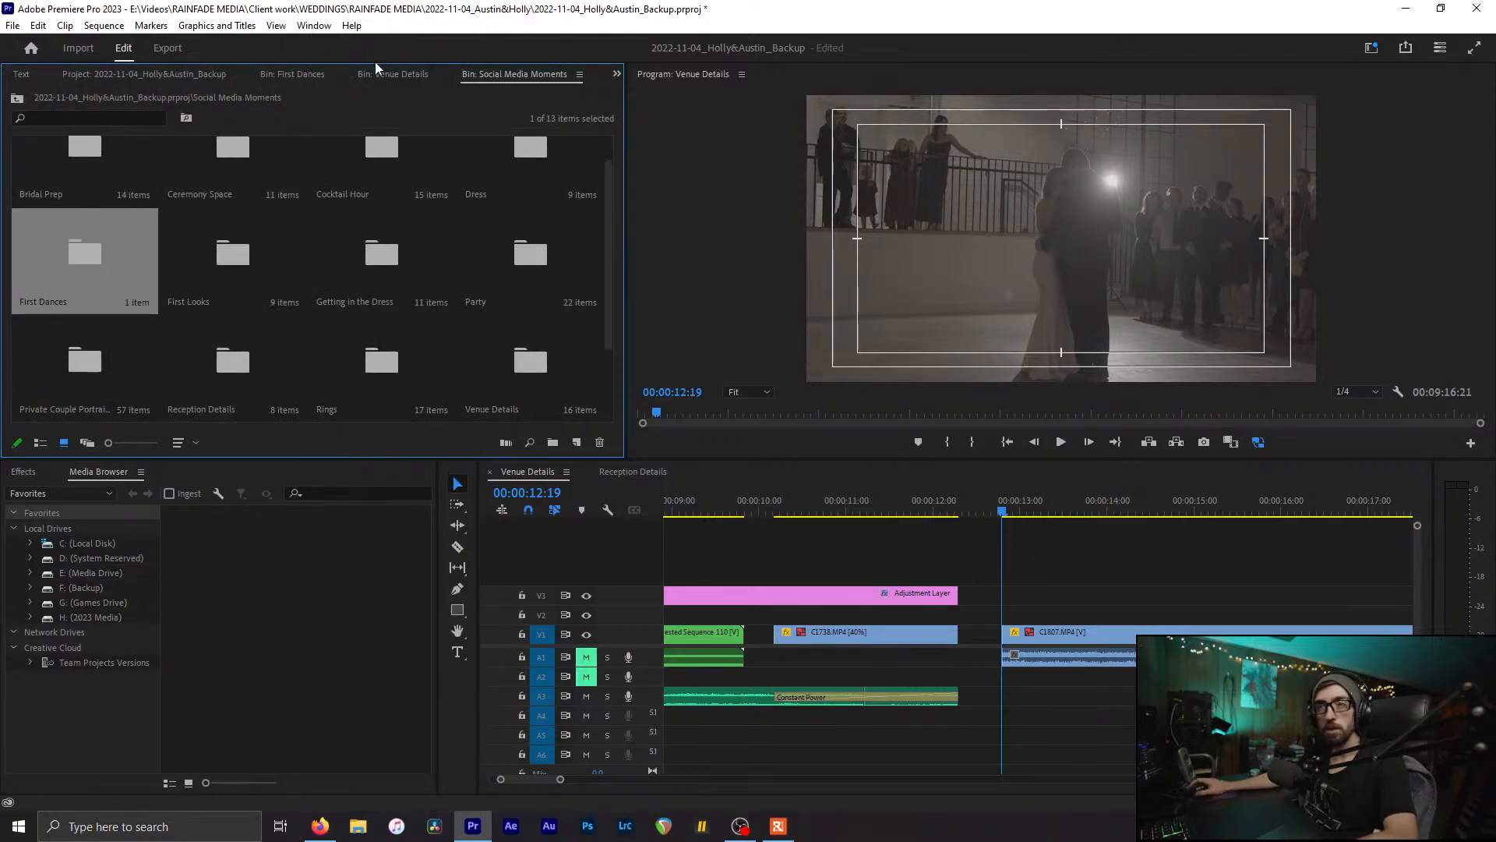
scroll(271, 65, "up", 2)
Step: Review C1807.MP4's Properties (3840 x 2160, 59.94 fps), then close the First Dances bin
scroll(271, 65, "down", 1)
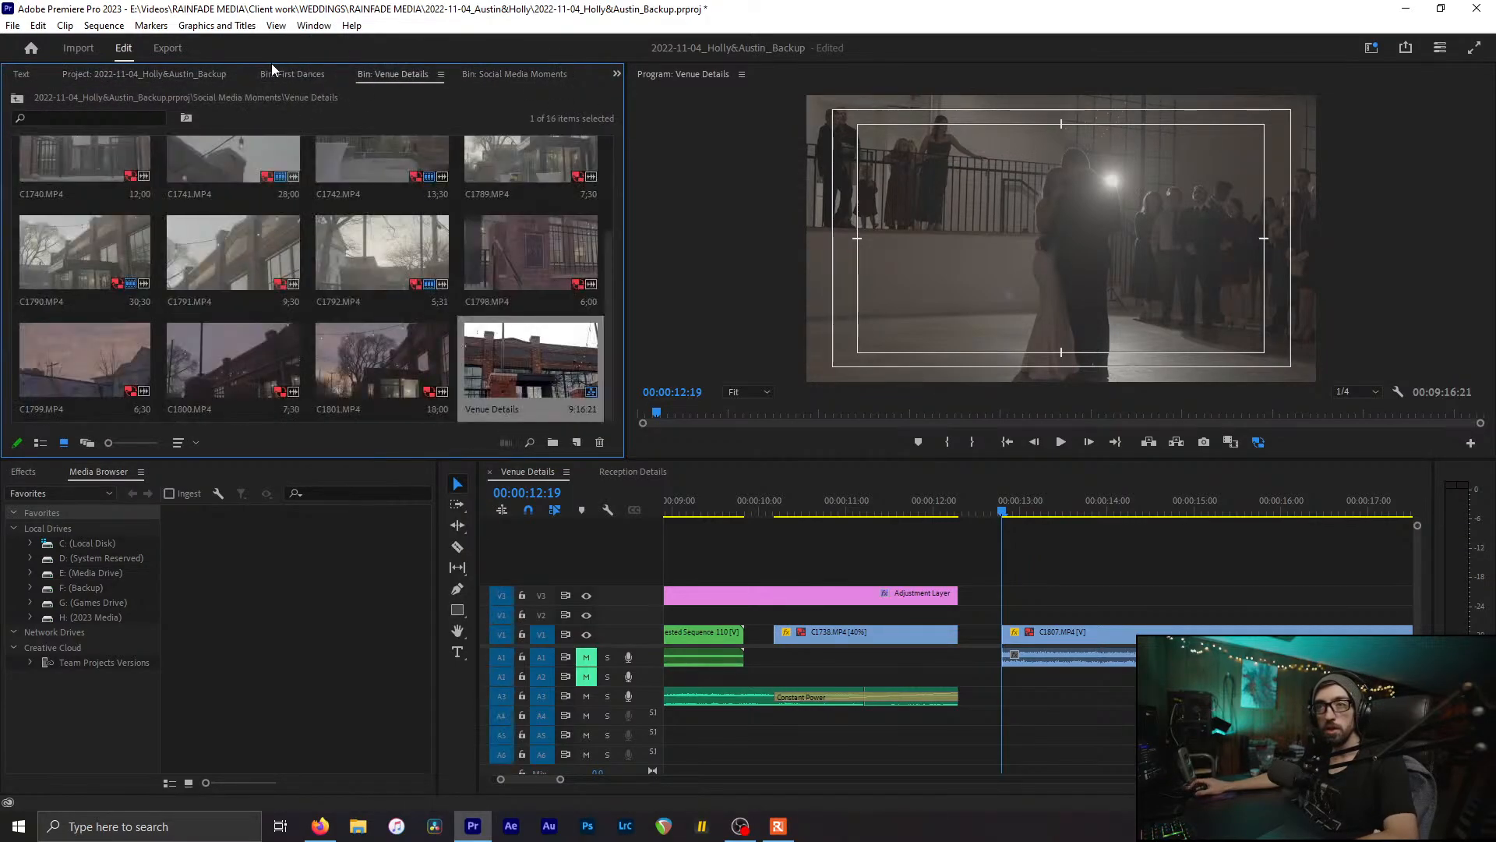
scroll(271, 65, "up", 1)
right_click(77, 188)
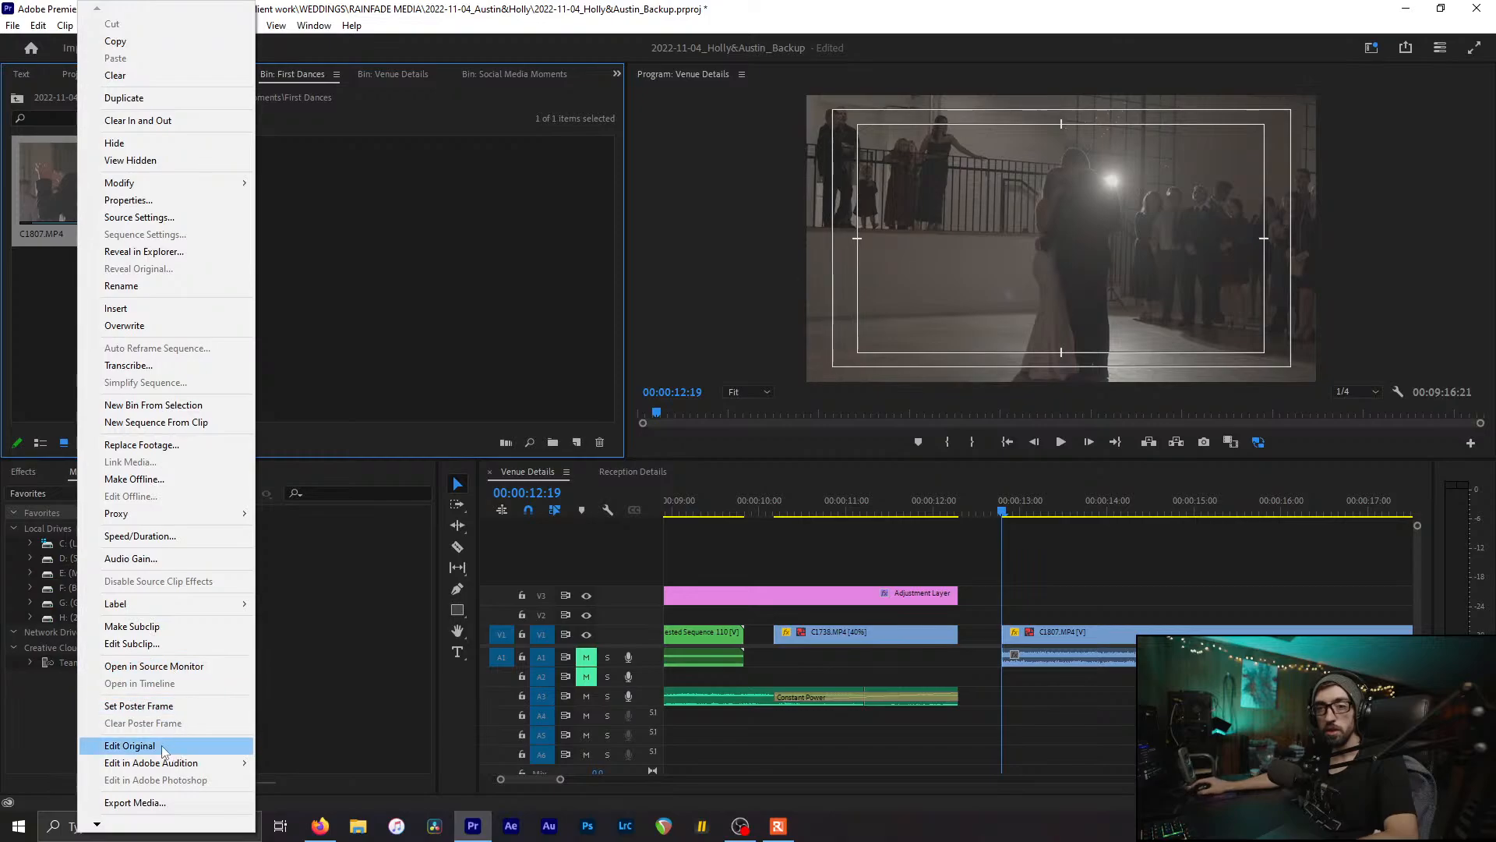
left_click(145, 201)
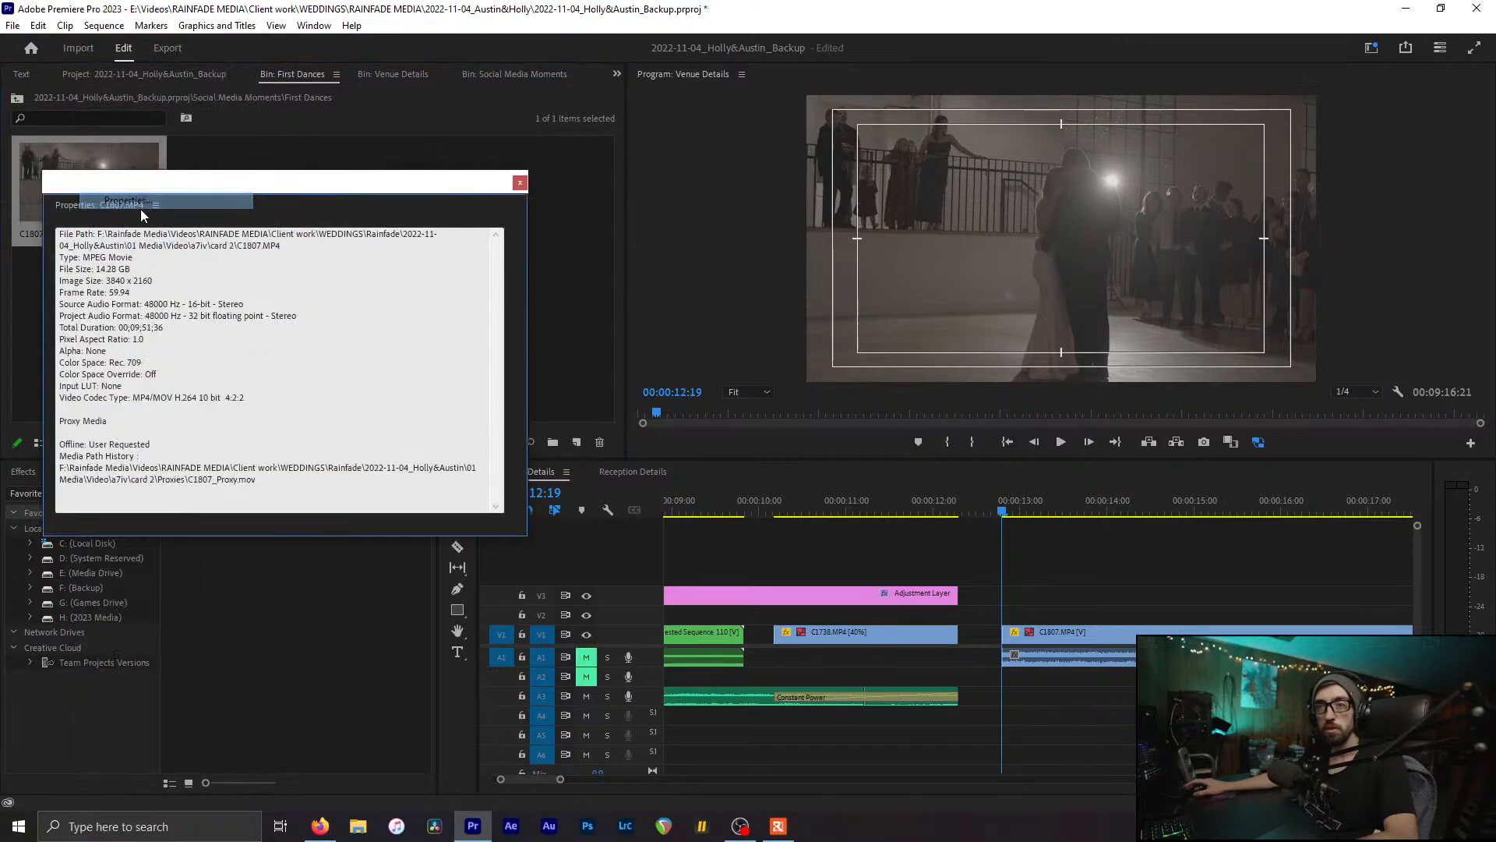
double_click(80, 304)
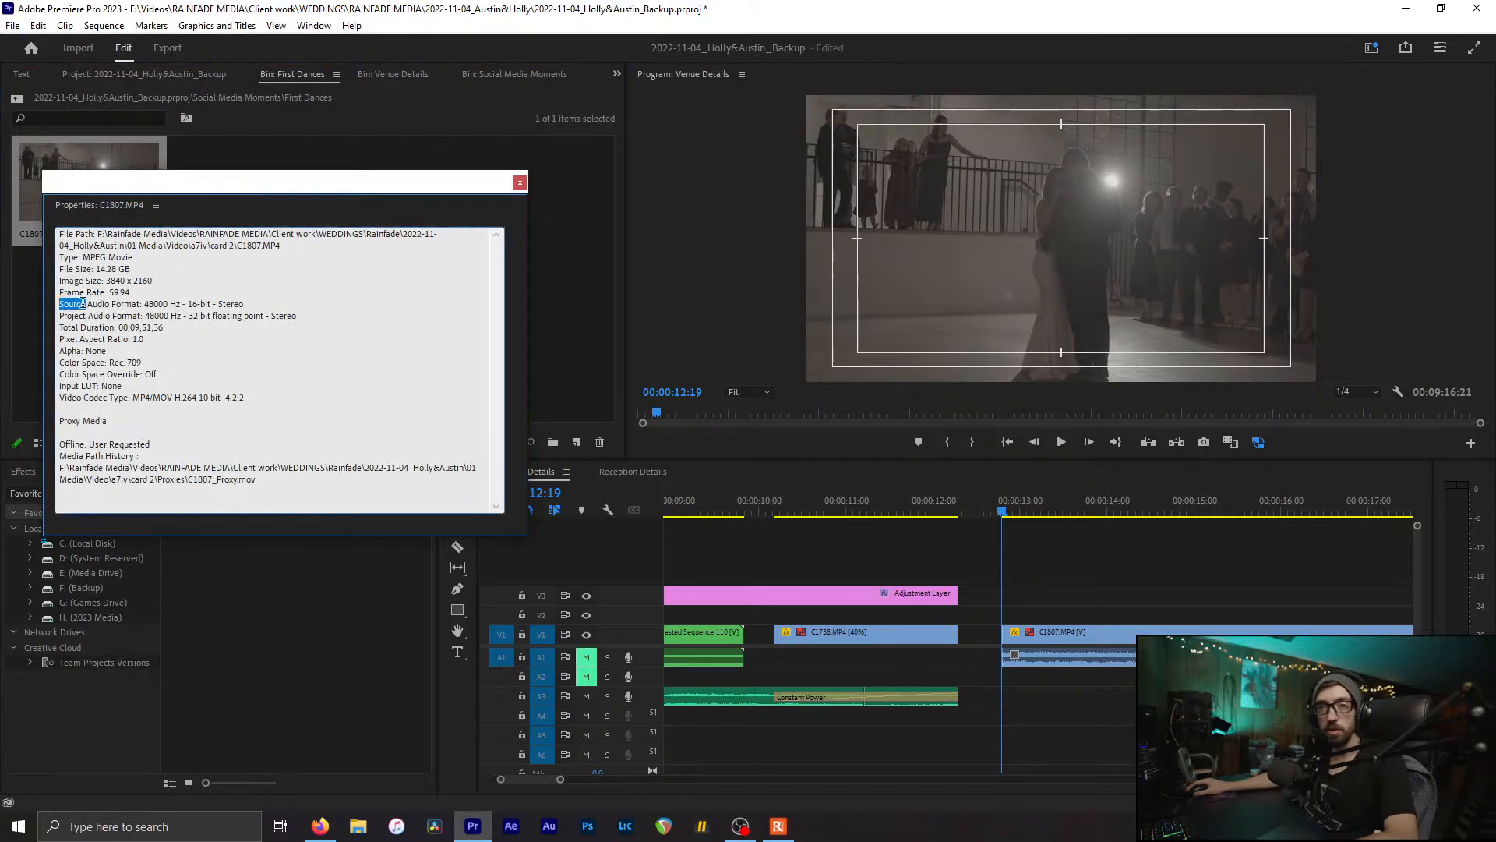
left_click(519, 183)
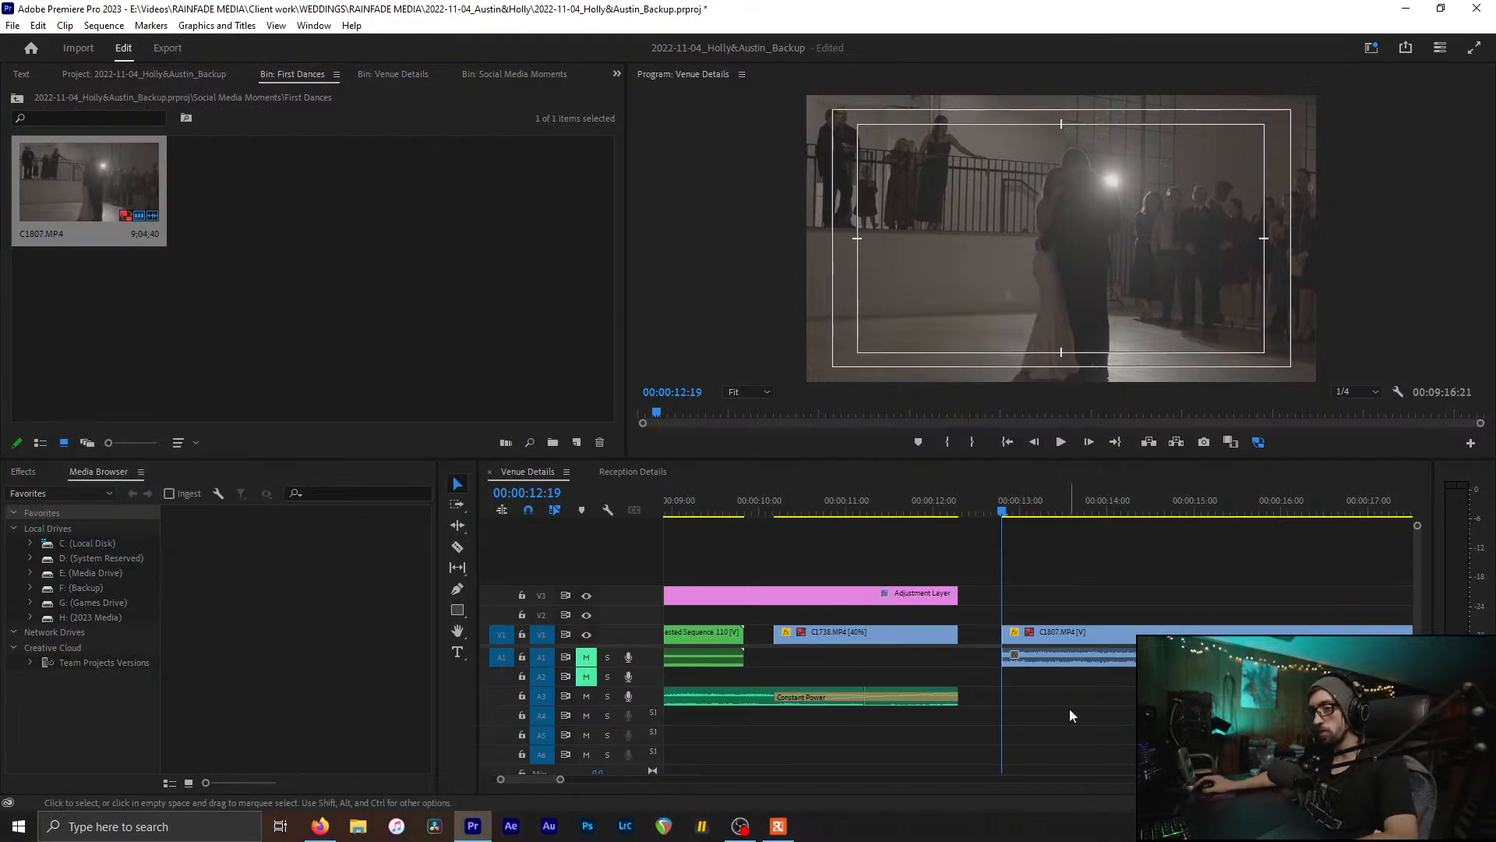
left_click(332, 254)
key("ctrl+w")
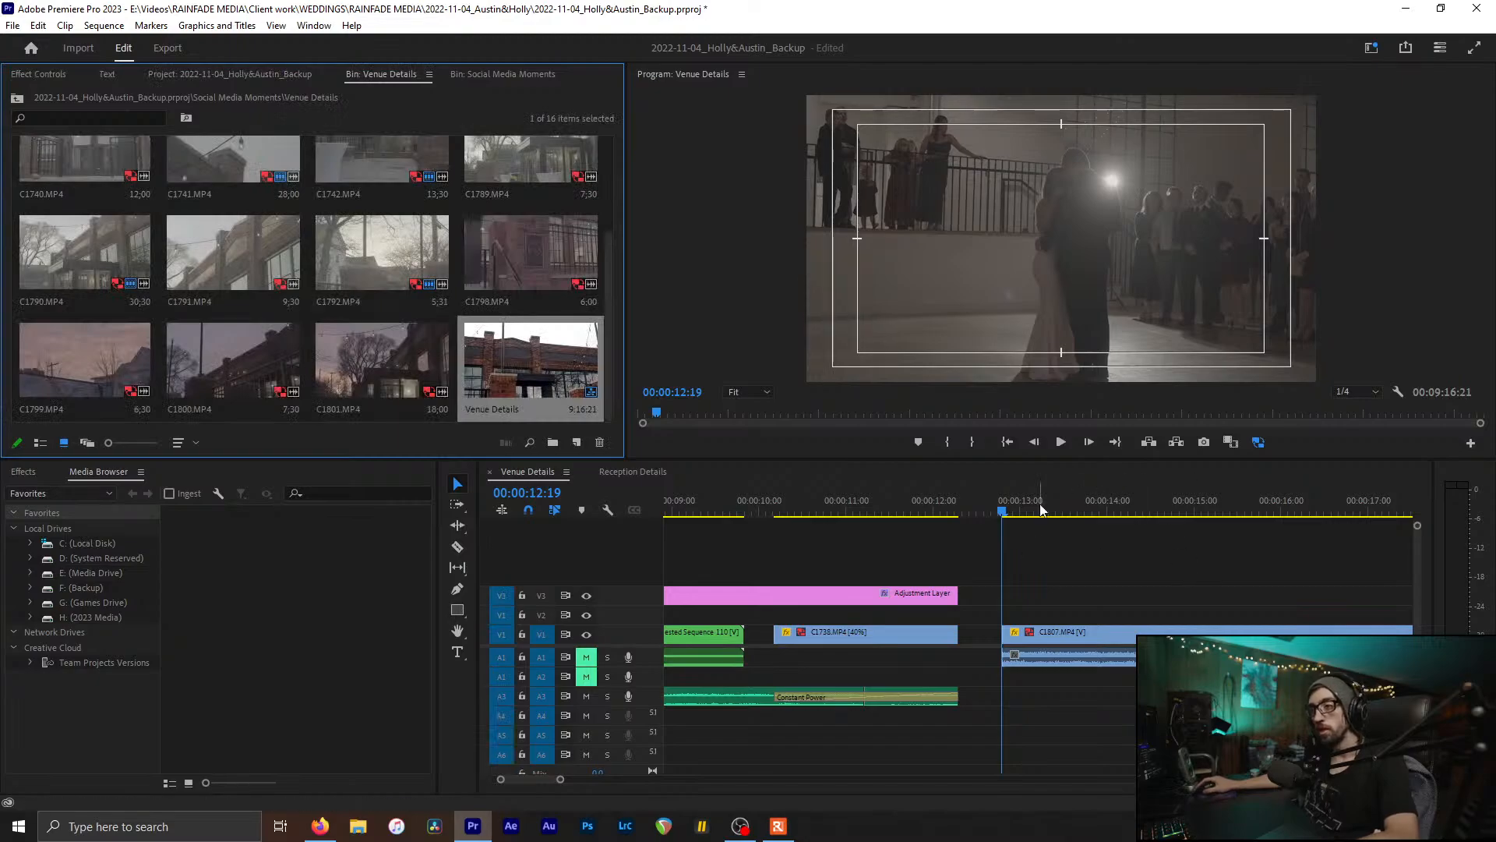
Step: Razor the first-dance clip at 14:04 and delete the part after it
left_click(1013, 506)
left_click_drag(1015, 510, 1122, 540)
key("c")
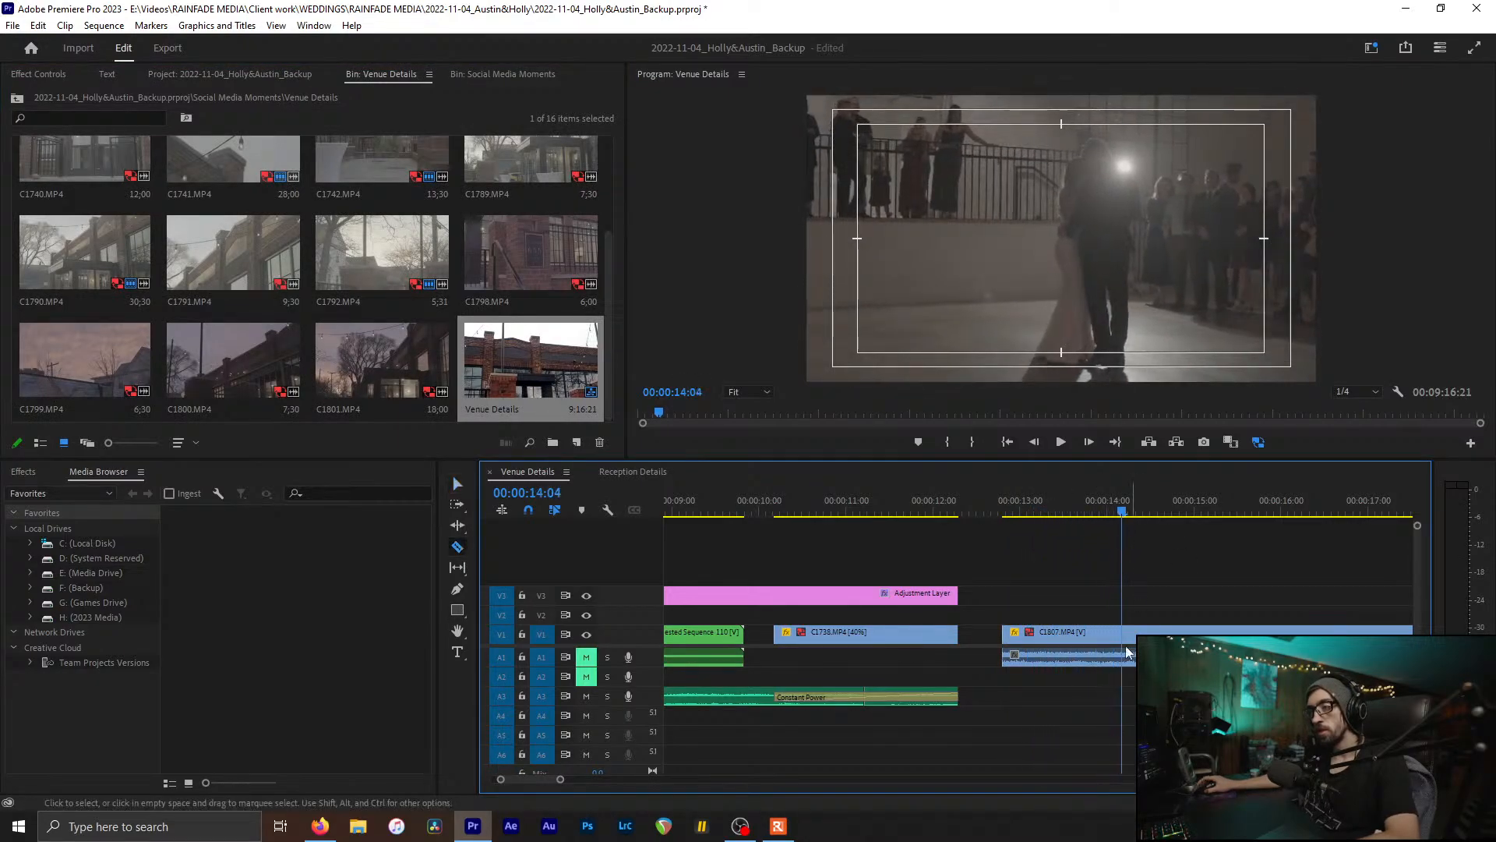
left_click(1124, 632)
key("v")
left_click(1142, 633)
key("Delete")
Step: Set the trimmed C1807 clip's speed to 40% with Speed/Duration
left_click(1065, 635)
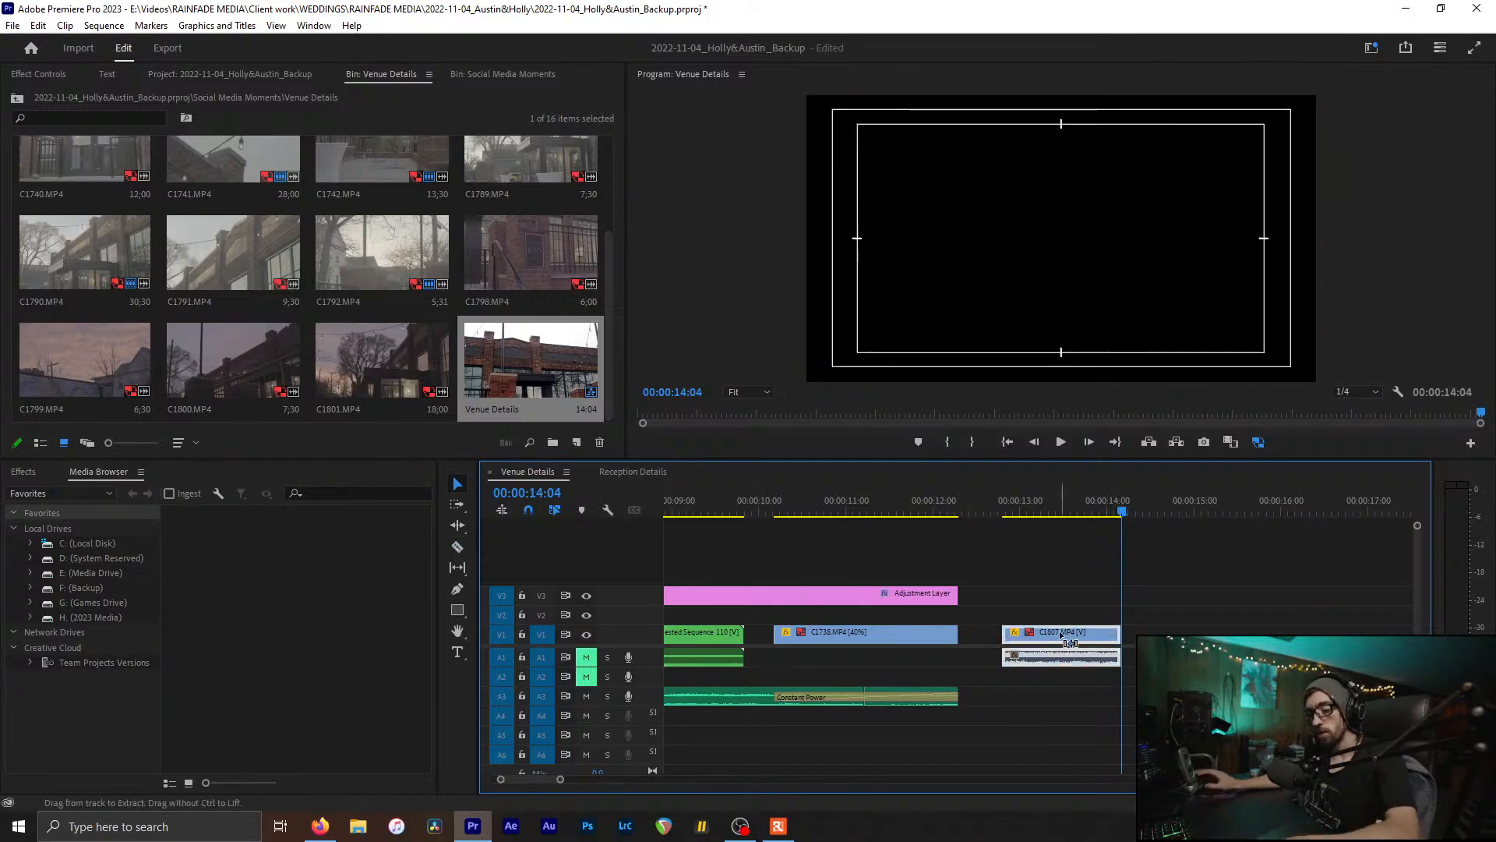
key("ctrl+r")
type("40")
key("Return")
Step: Cut the nested clip at 9:00, delete its right half, and move C1807 onto V2 at 9:00
scroll(978, 609, "up", 4)
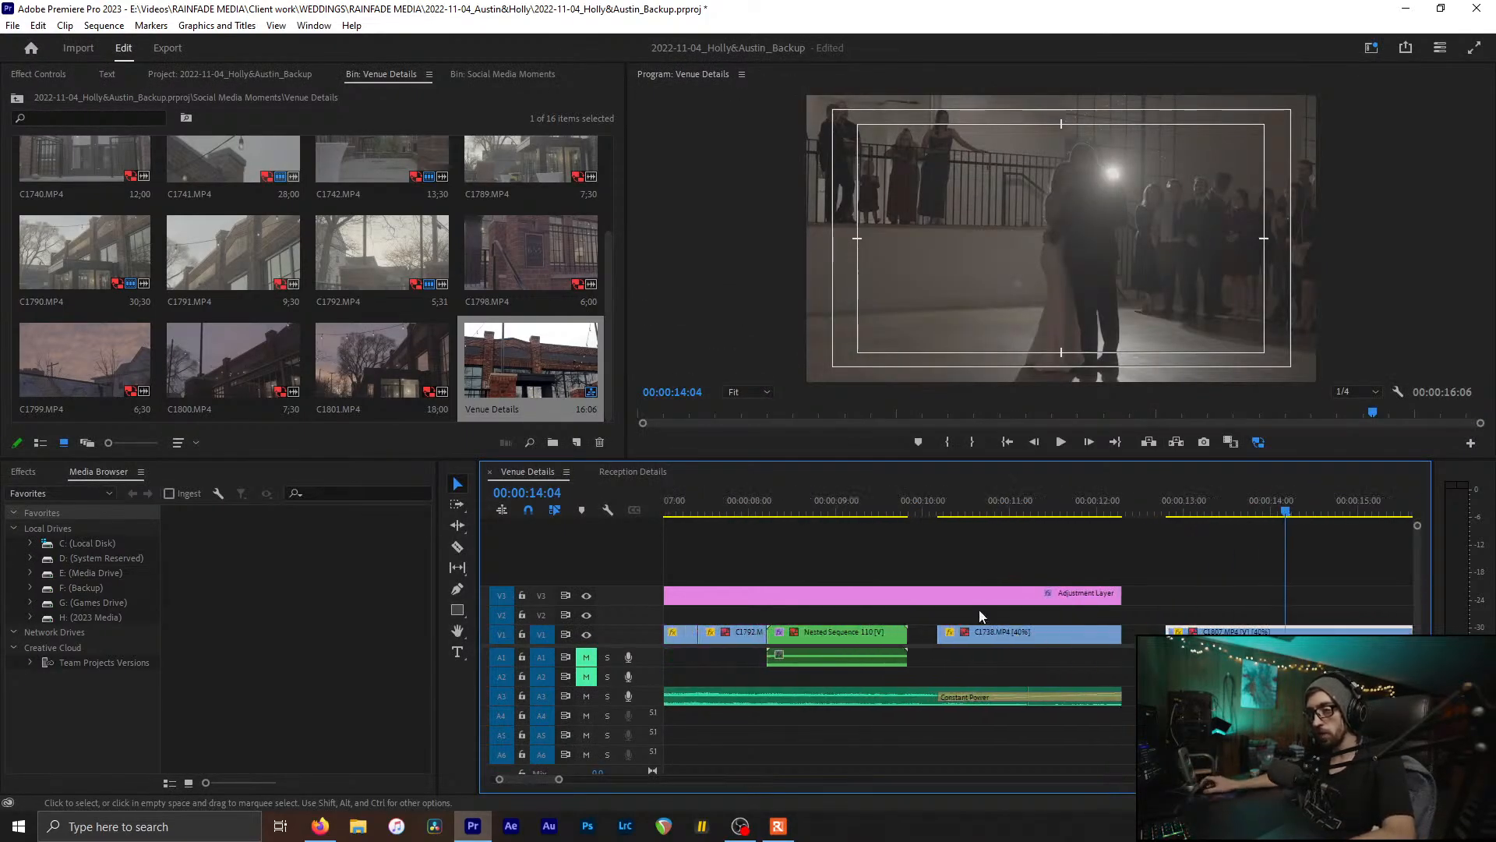
left_click_drag(792, 493, 836, 588)
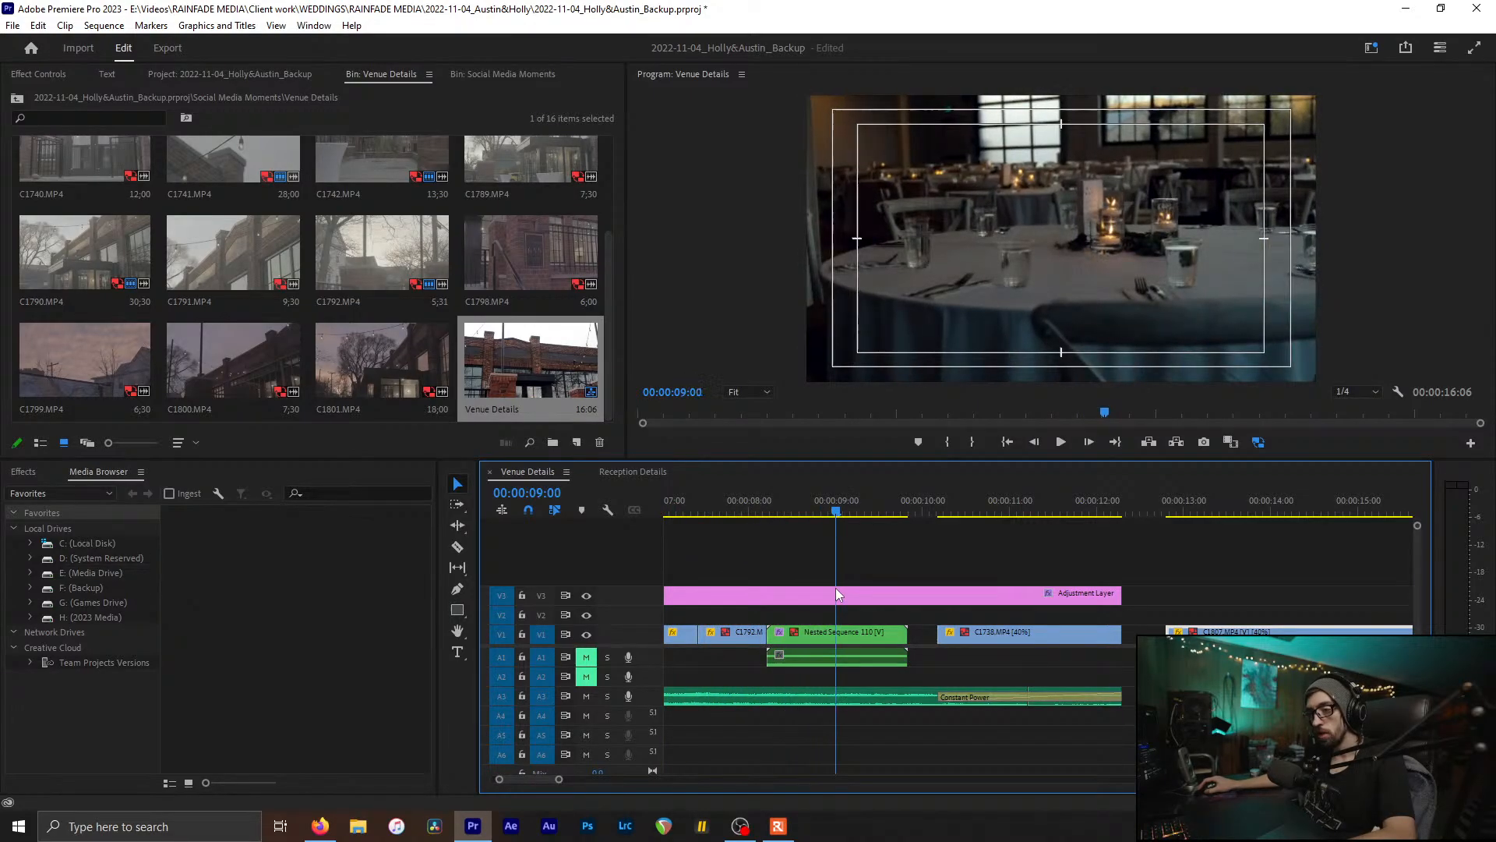
key("ctrl+k")
left_click(862, 633)
key("Delete")
left_click_drag(1294, 633, 956, 615)
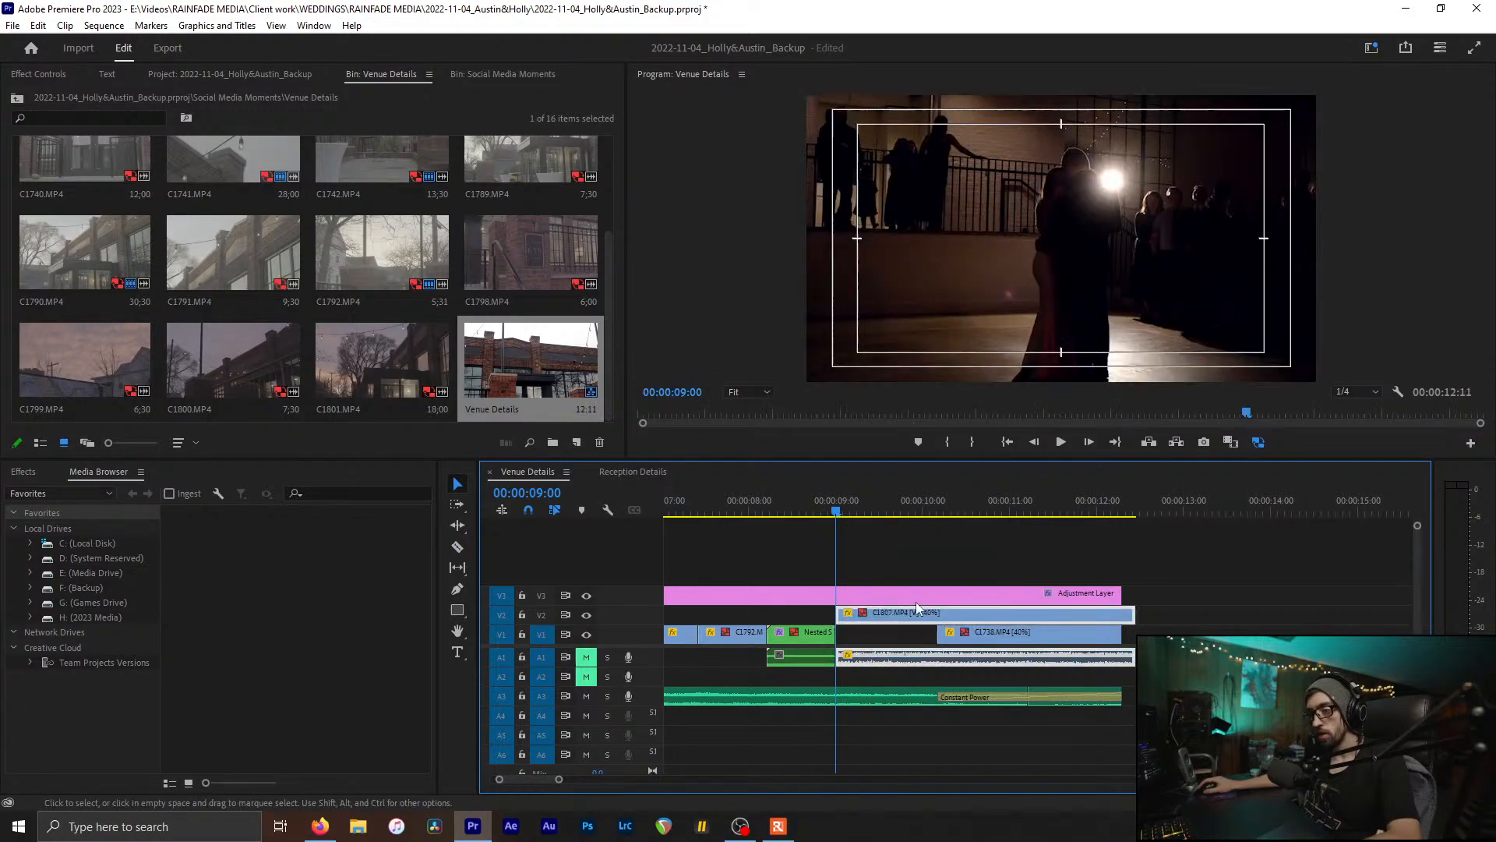
Step: Split C1807 at 11:05, remove the part after it, and save the project
left_click(847, 513)
left_click_drag(848, 516, 1026, 560)
key("ctrl+k")
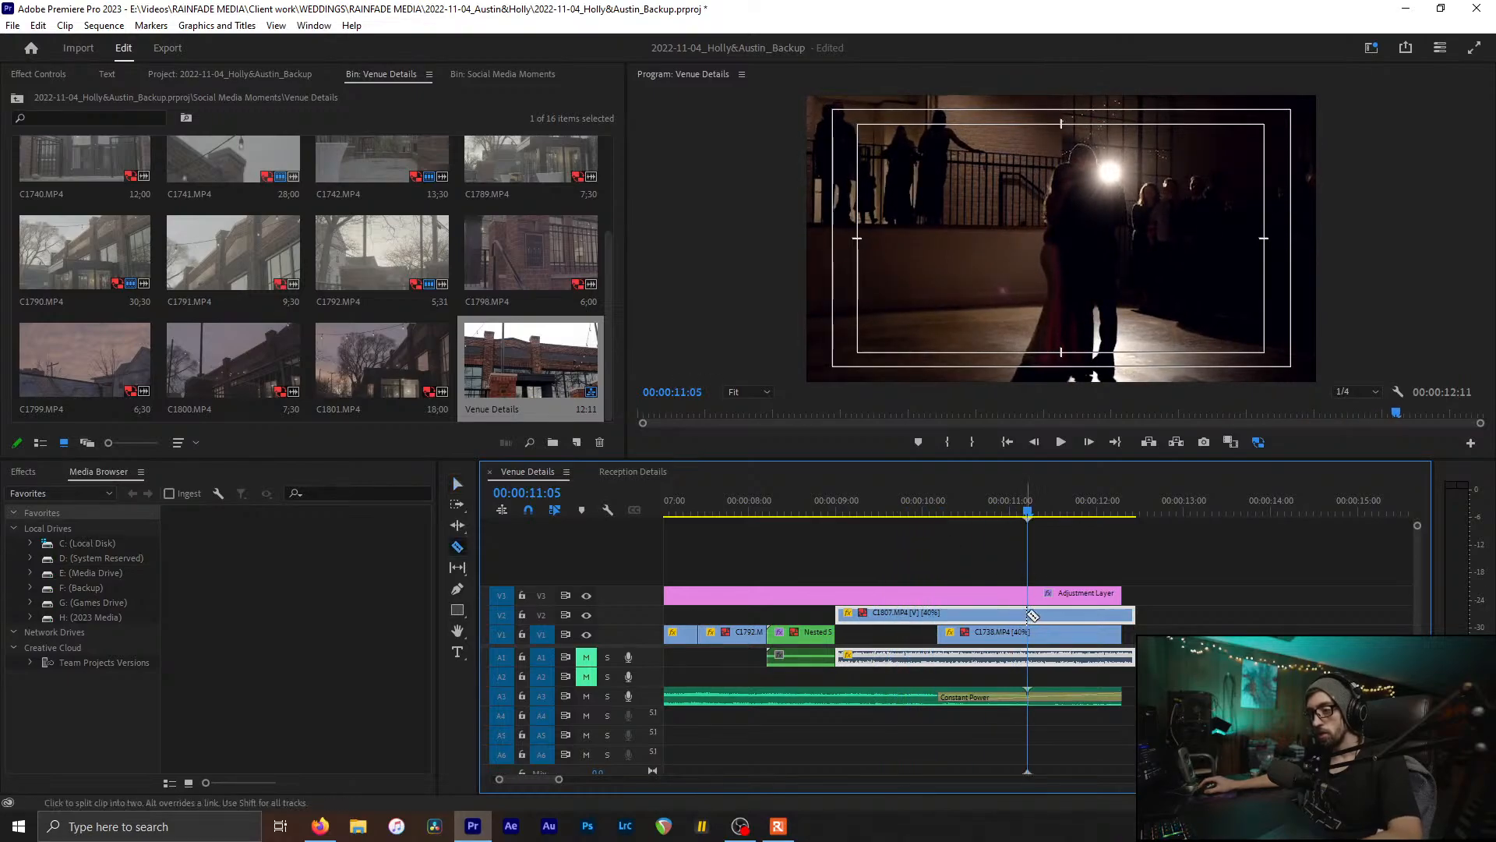
left_click_drag(1045, 616, 1048, 618)
key("Delete")
scroll(969, 628, "up", 3)
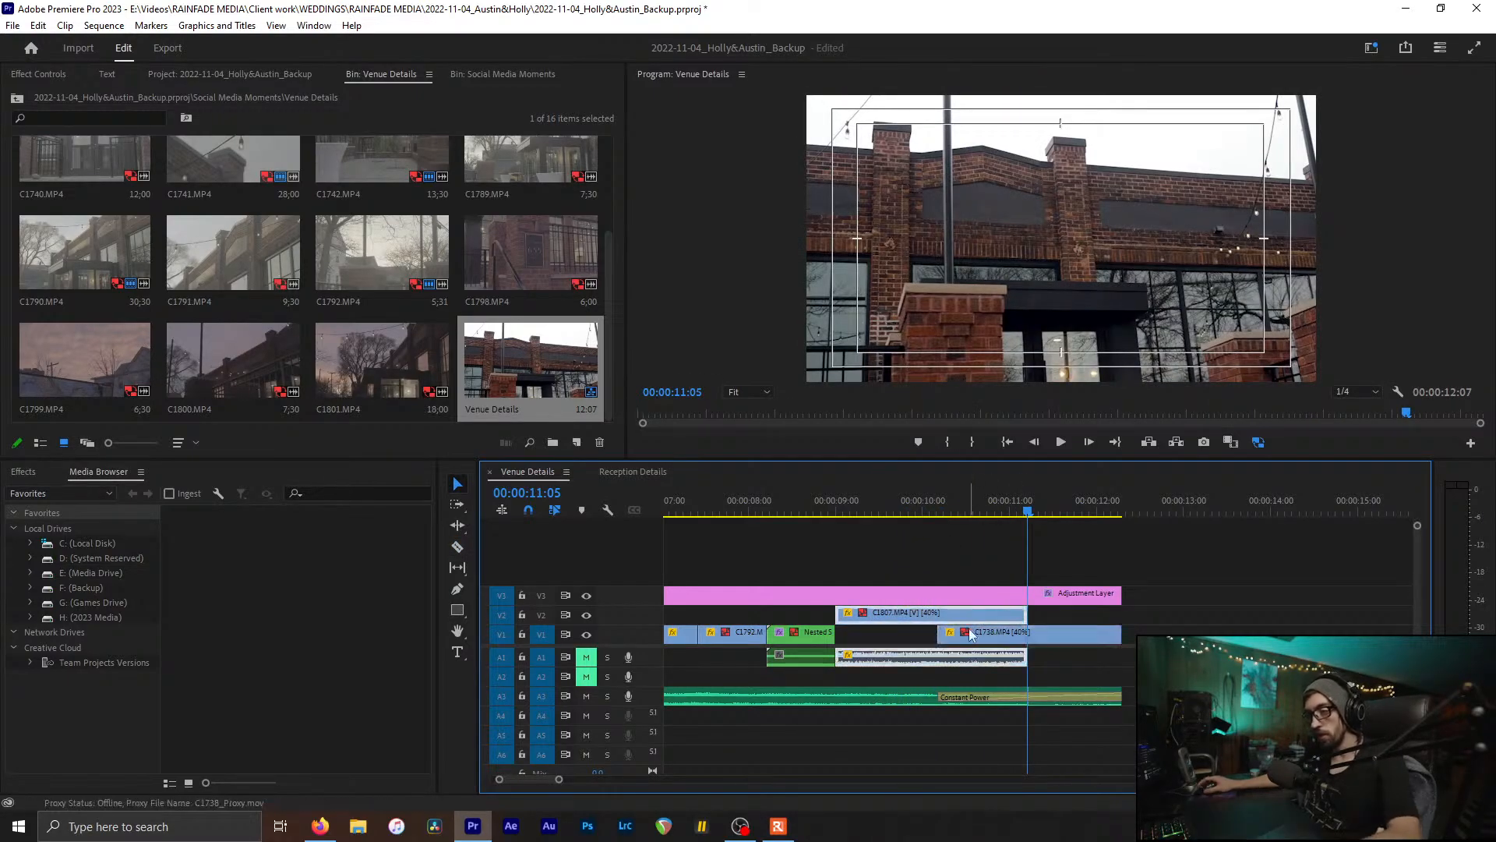
key("ctrl+s")
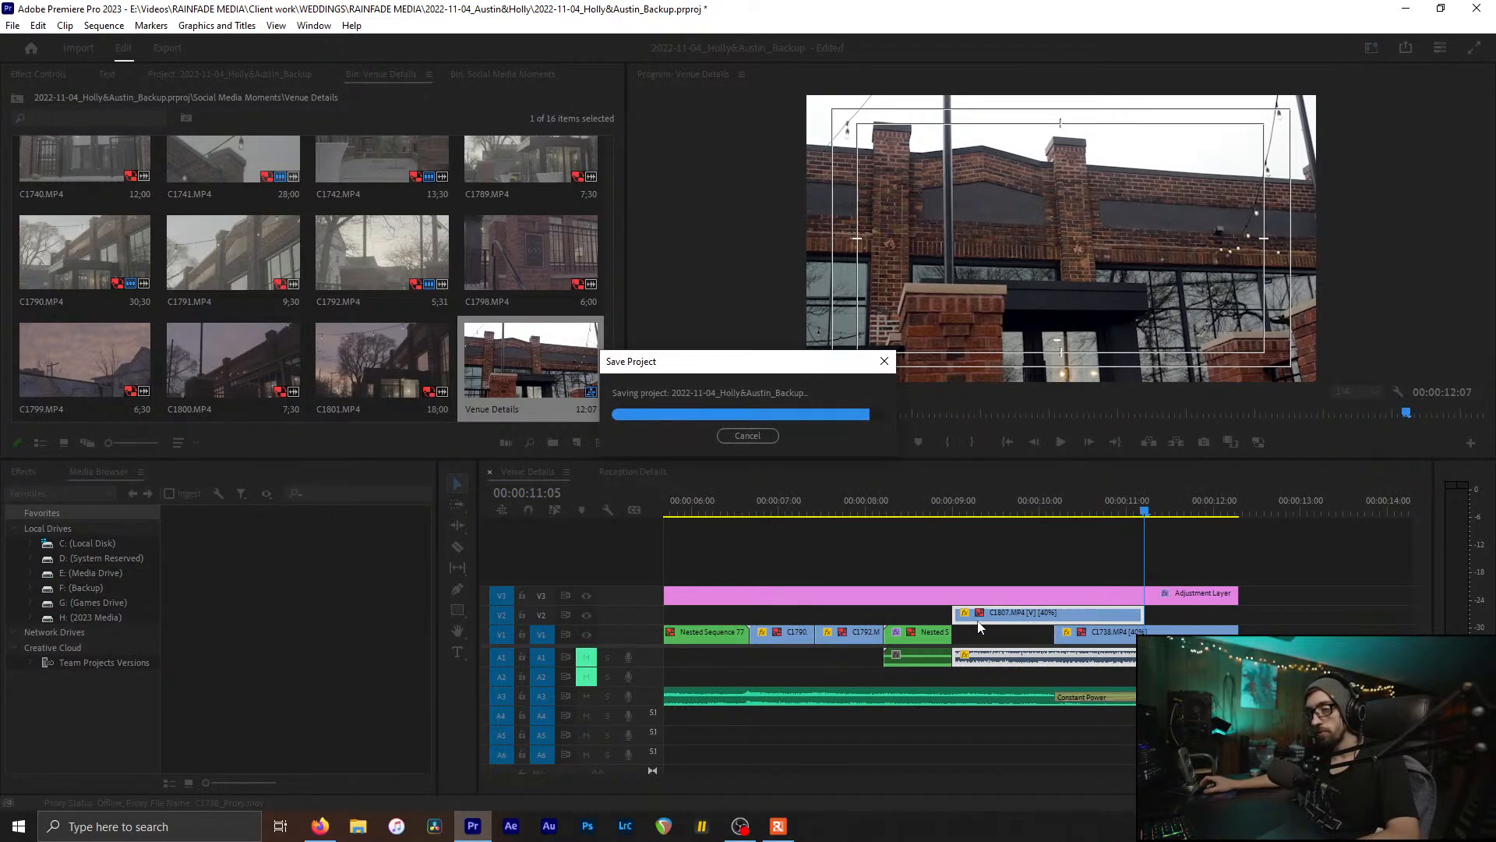
key("backslash")
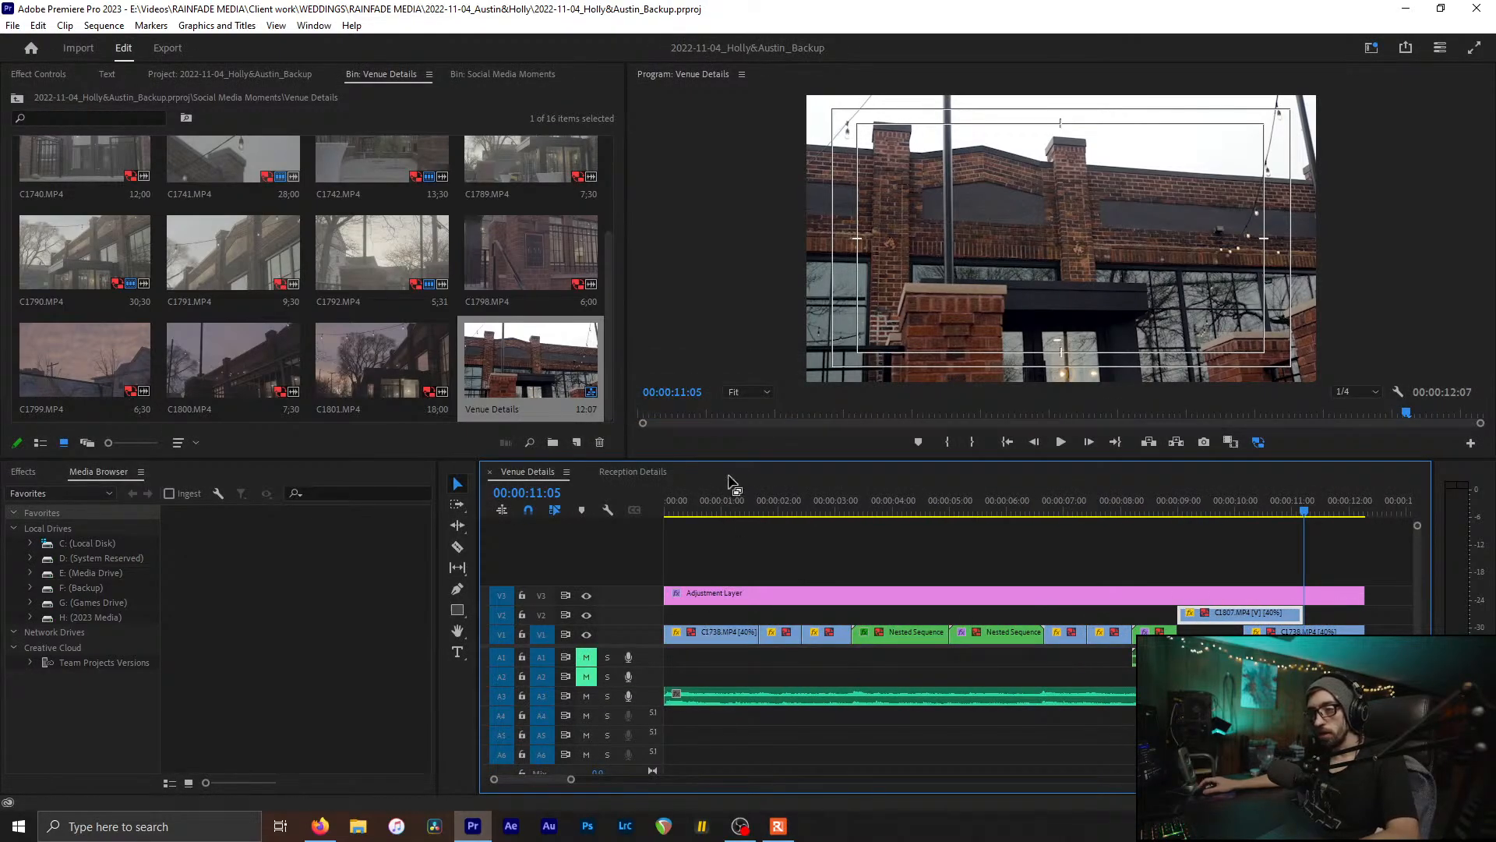
Step: Nest C1738 as Nested Sequence 111 and apply Warp Stabilizer to it
left_click_drag(704, 497, 674, 503)
left_click(867, 632)
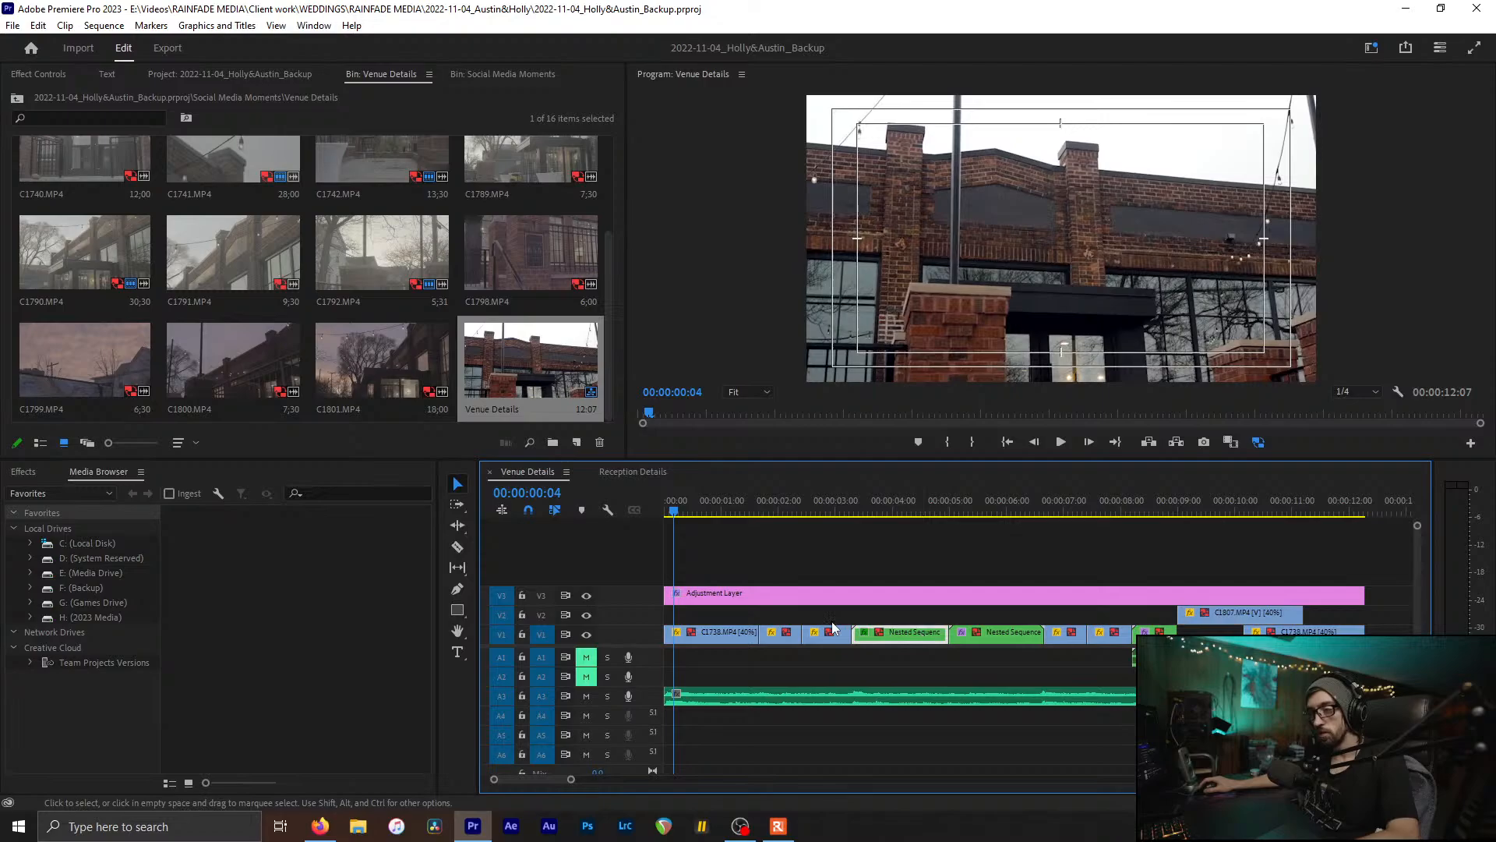
left_click(725, 630)
key("alt+n")
key("Return")
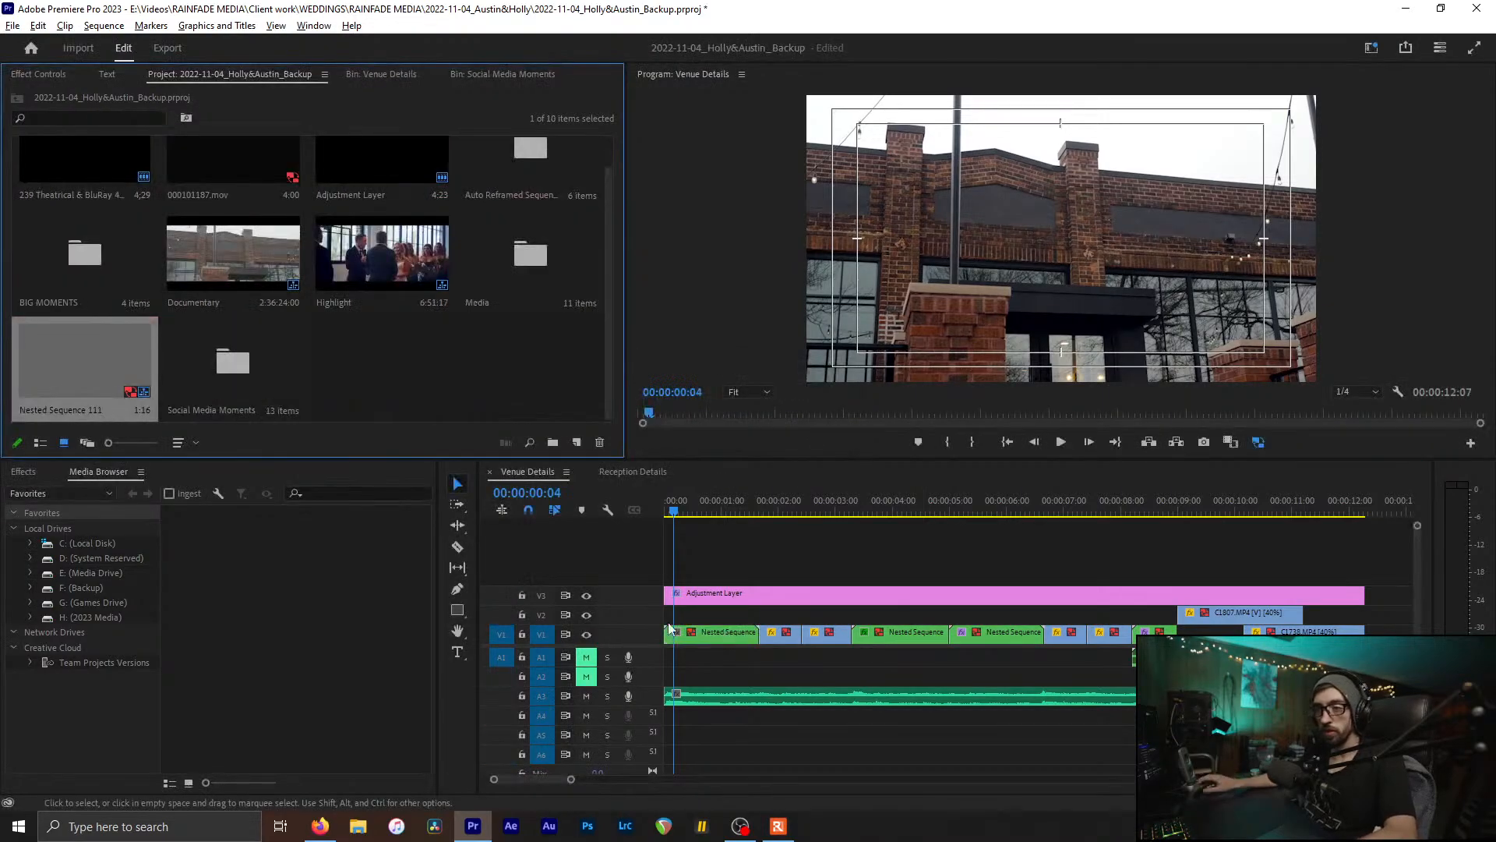
left_click(24, 472)
type("w")
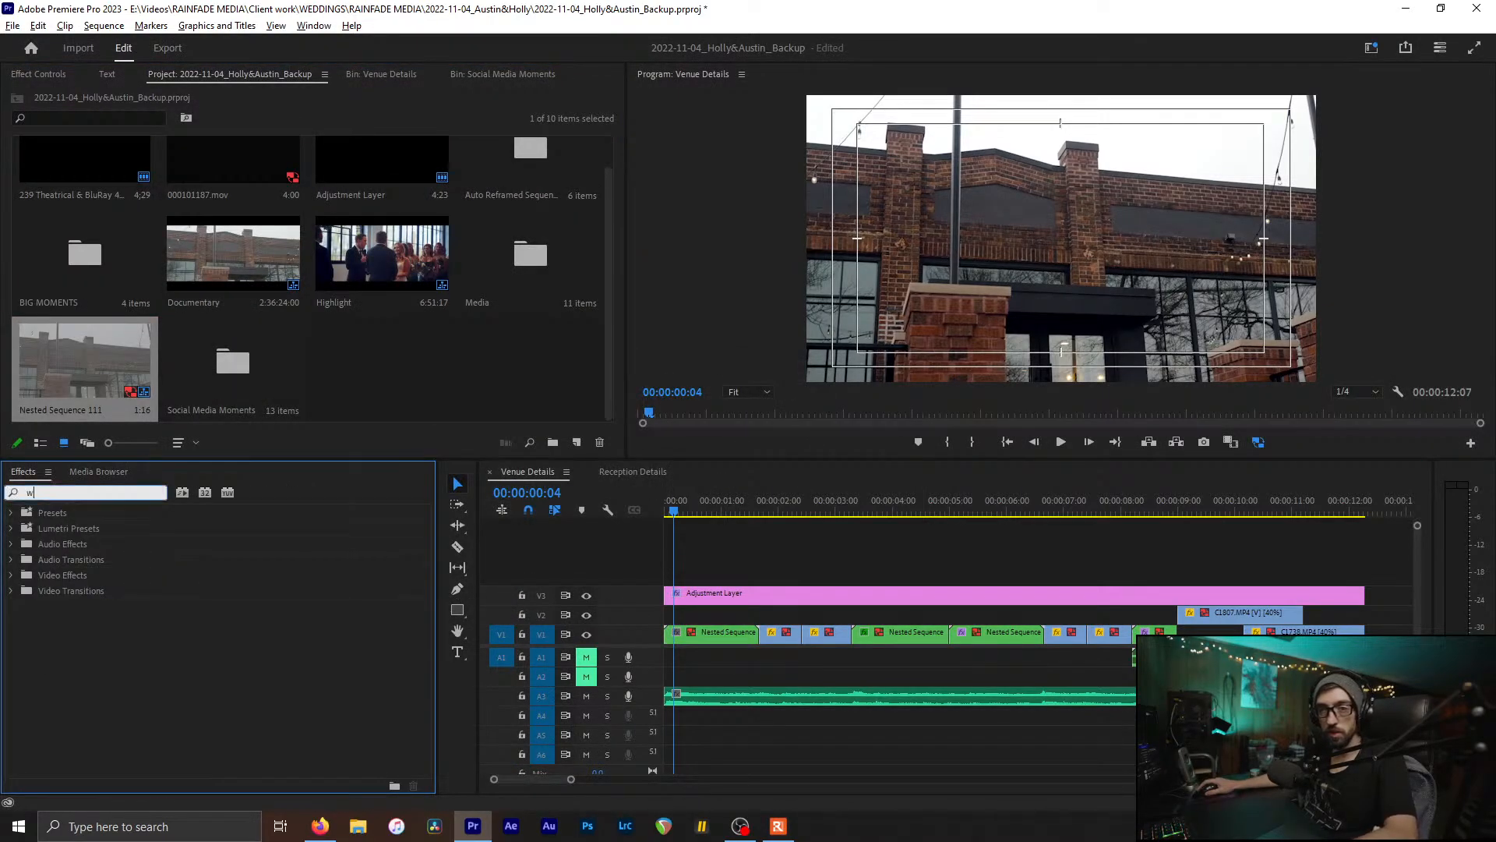
type("ar")
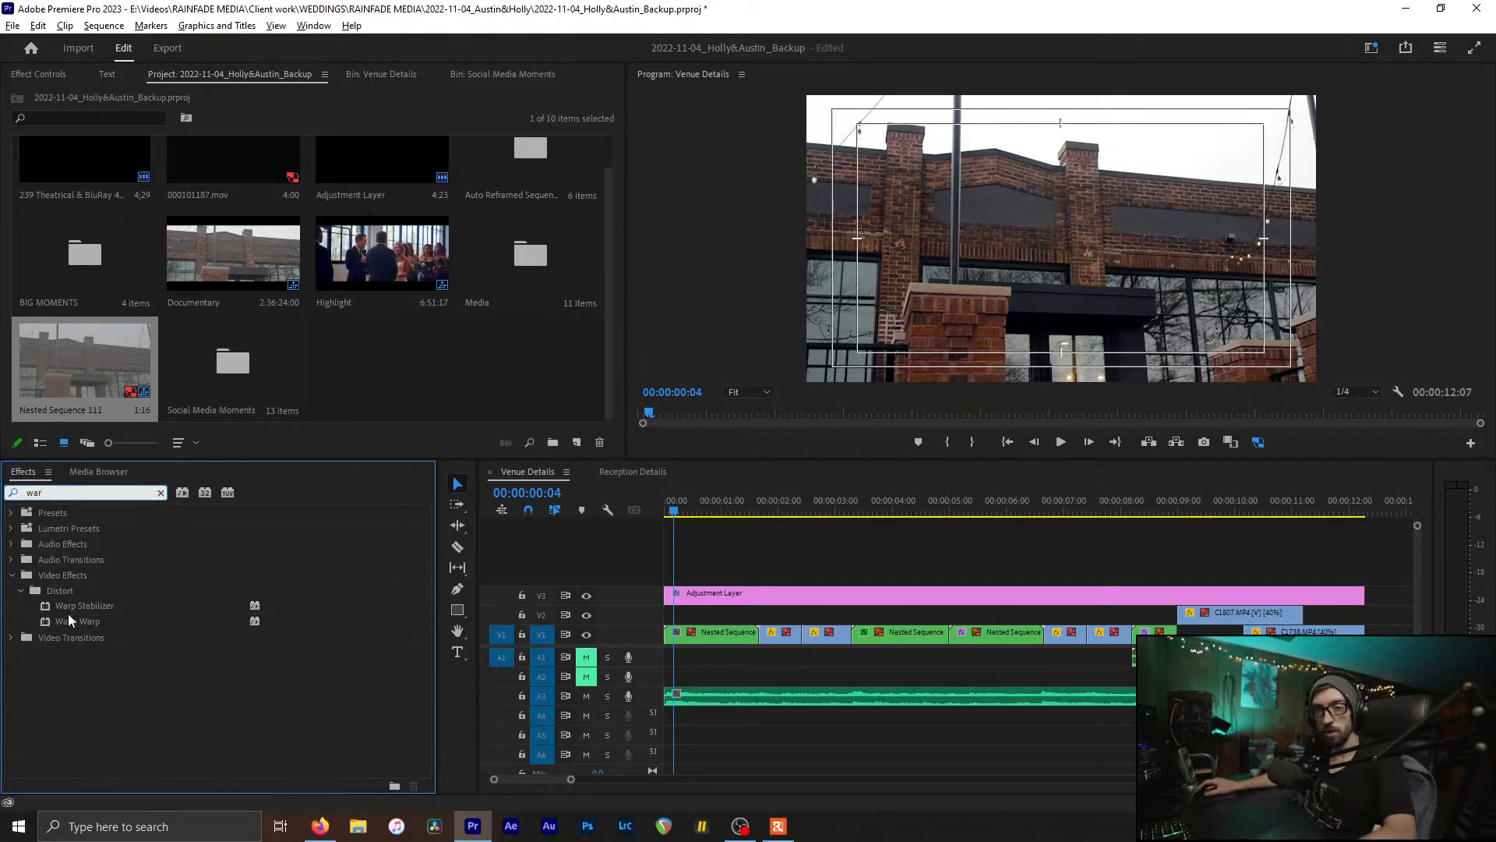
left_click_drag(68, 620, 584, 614)
left_click_drag(706, 633, 707, 633)
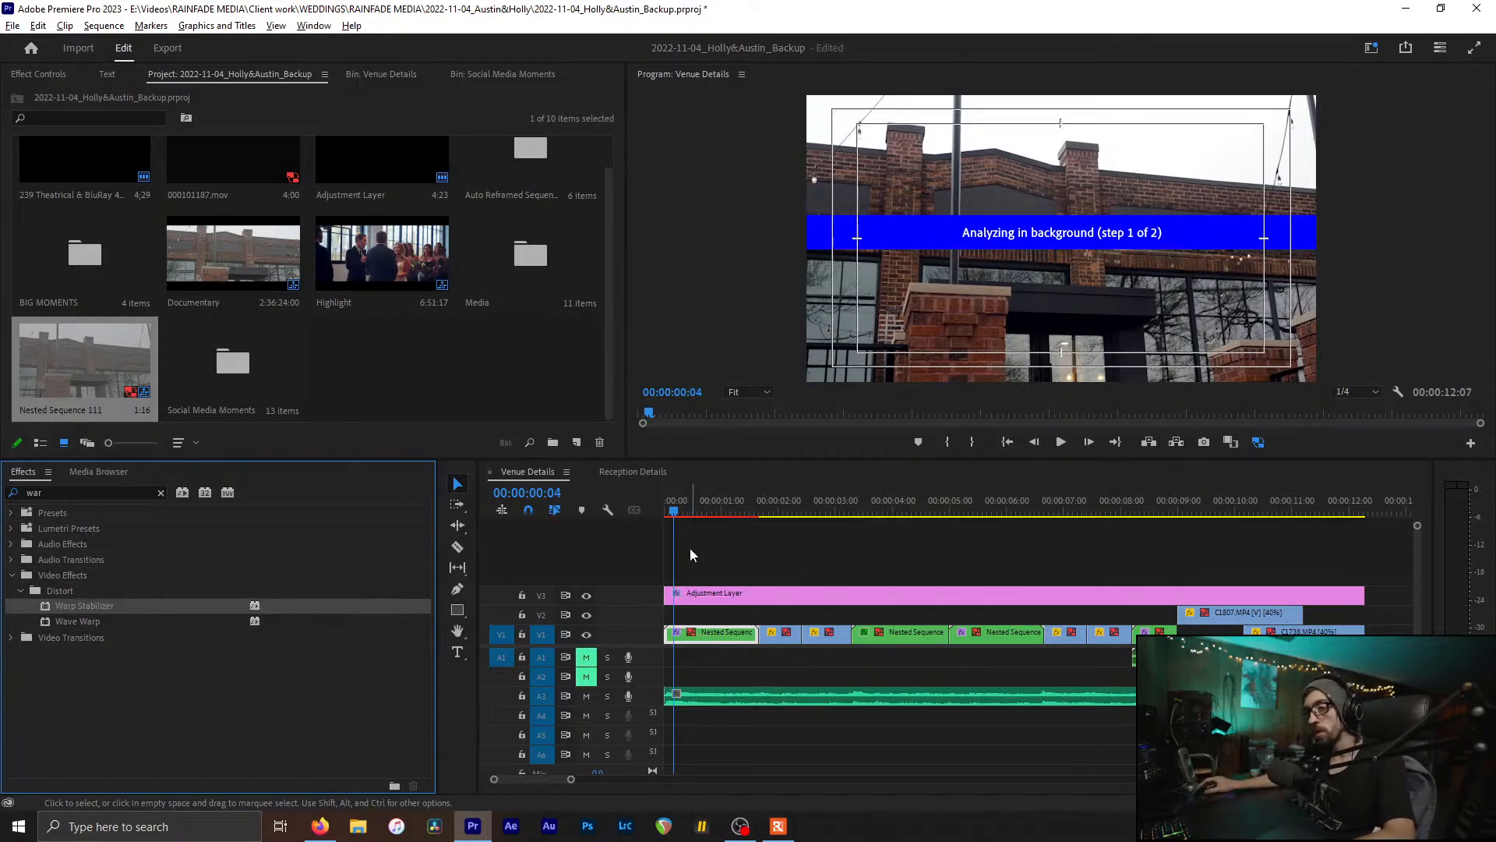
Step: Nest the next two V1 clips as Nested Sequences 112 and 113, each with Warp Stabilizer
left_click_drag(711, 510, 764, 514)
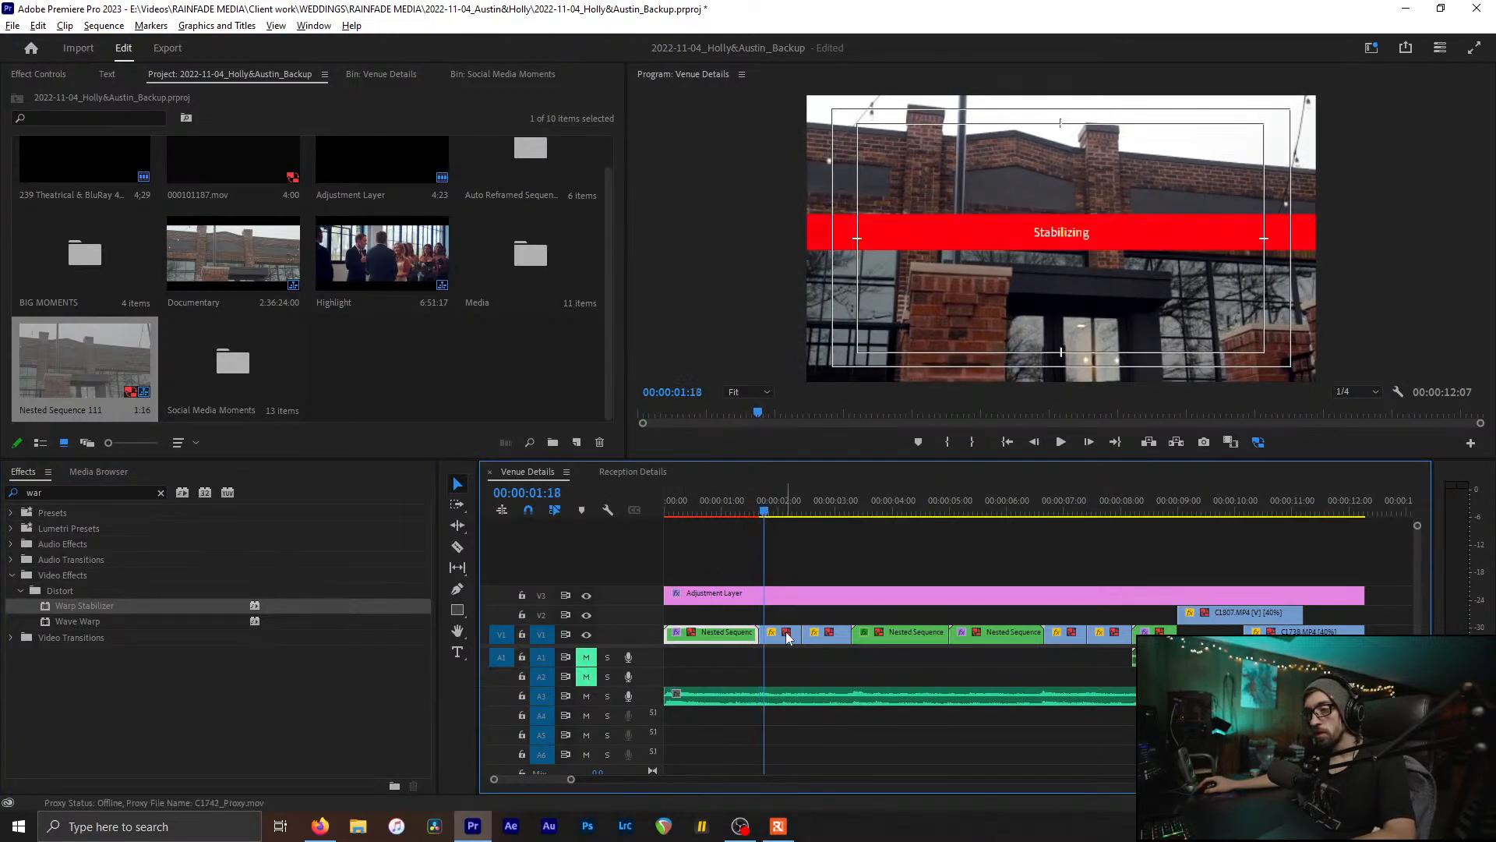
key("ctrl+shift+n")
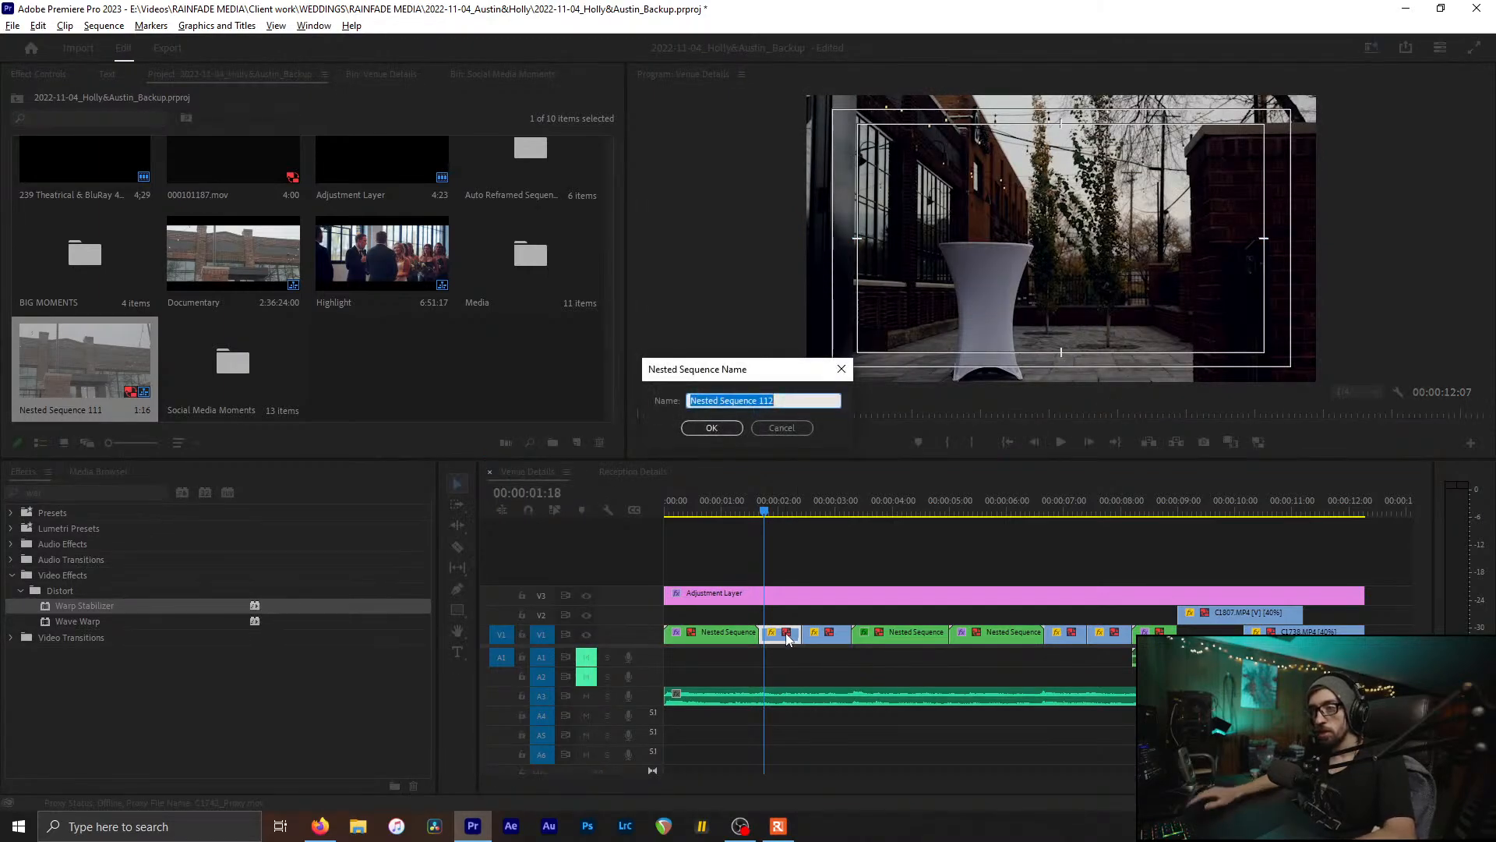
key("Return")
left_click_drag(101, 607, 779, 633)
left_click(815, 503)
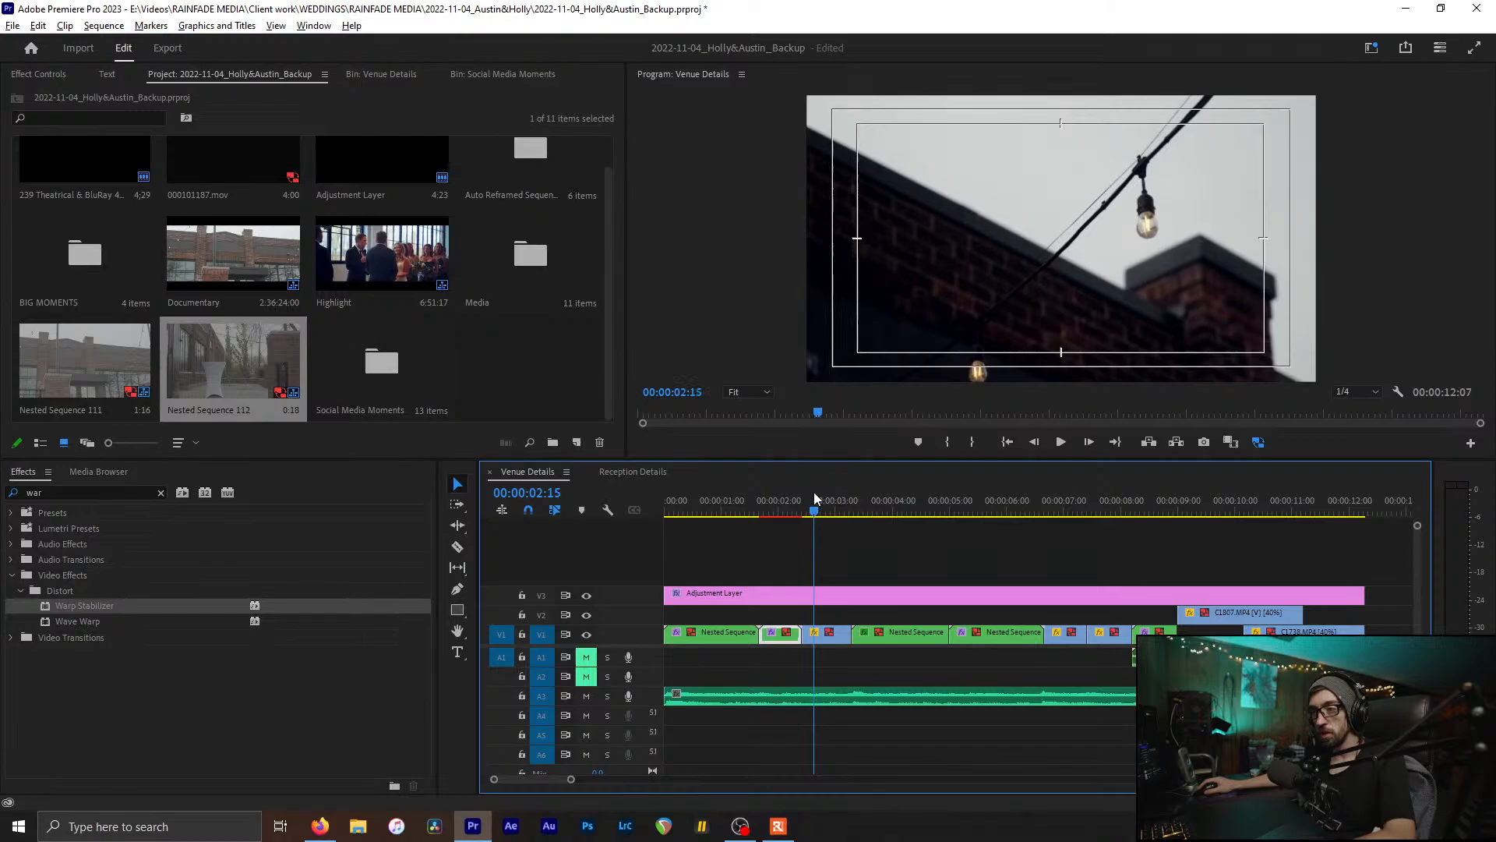
left_click(826, 632)
key("ctrl+shift+n")
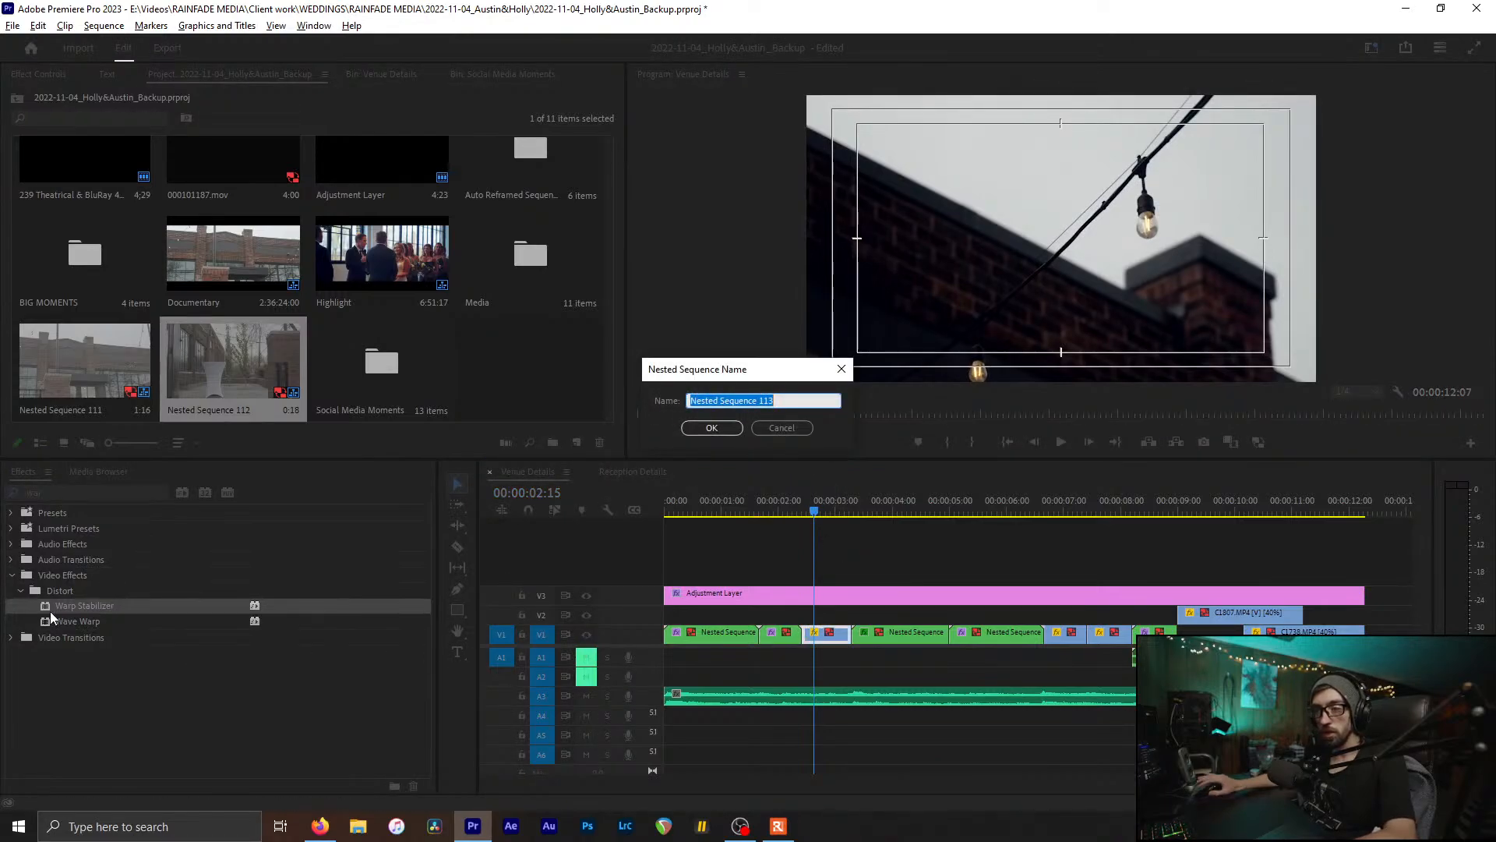
key("Return")
left_click_drag(50, 611, 832, 639)
left_click_drag(815, 509, 1061, 511)
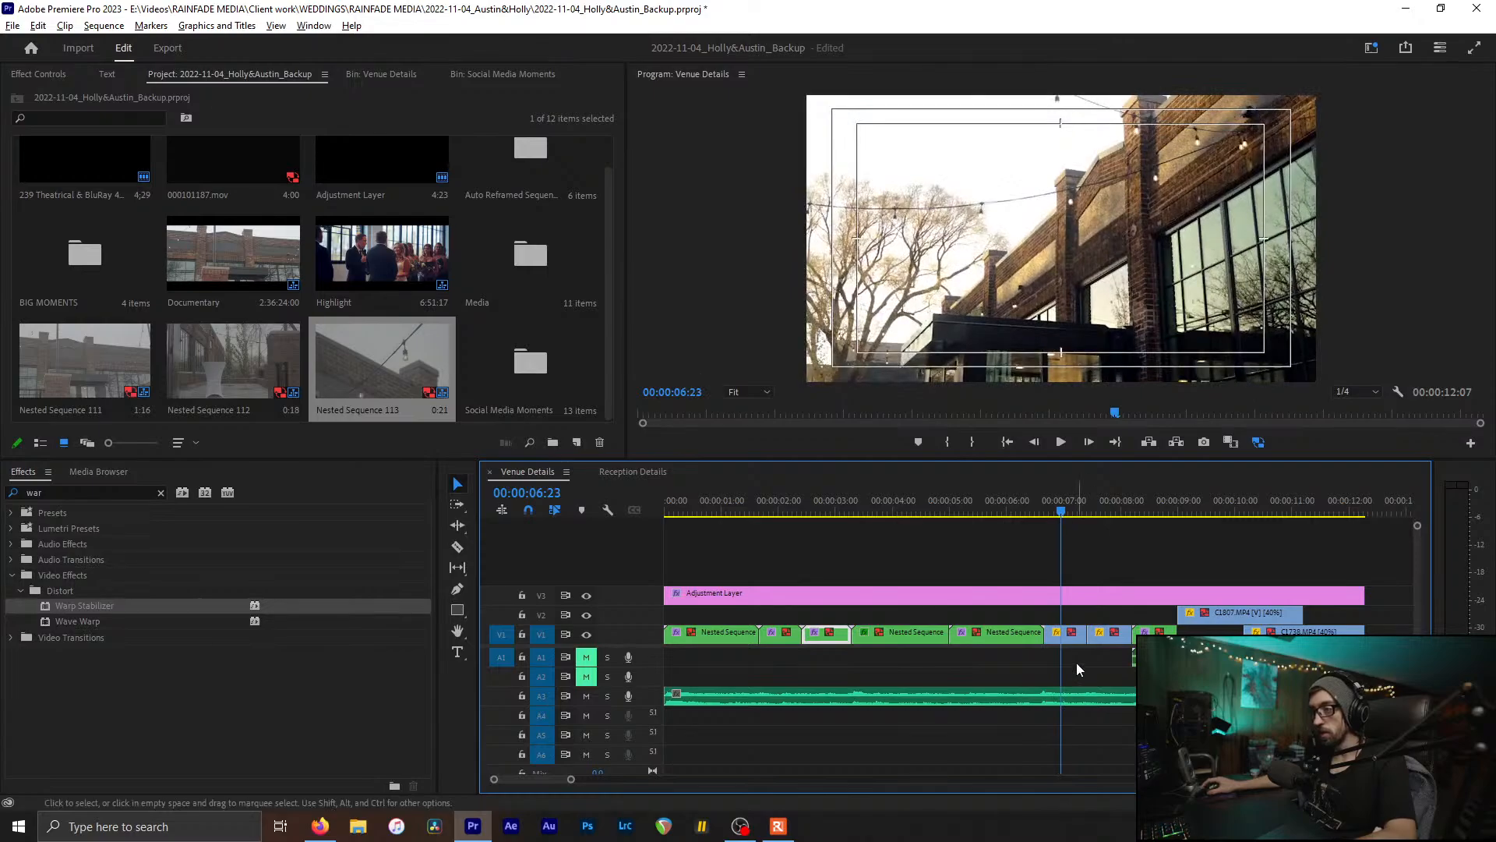
Step: Nest the following venue clips as Nested Sequences 114 and 115 and stabilize both
key("alt+n")
key("Return")
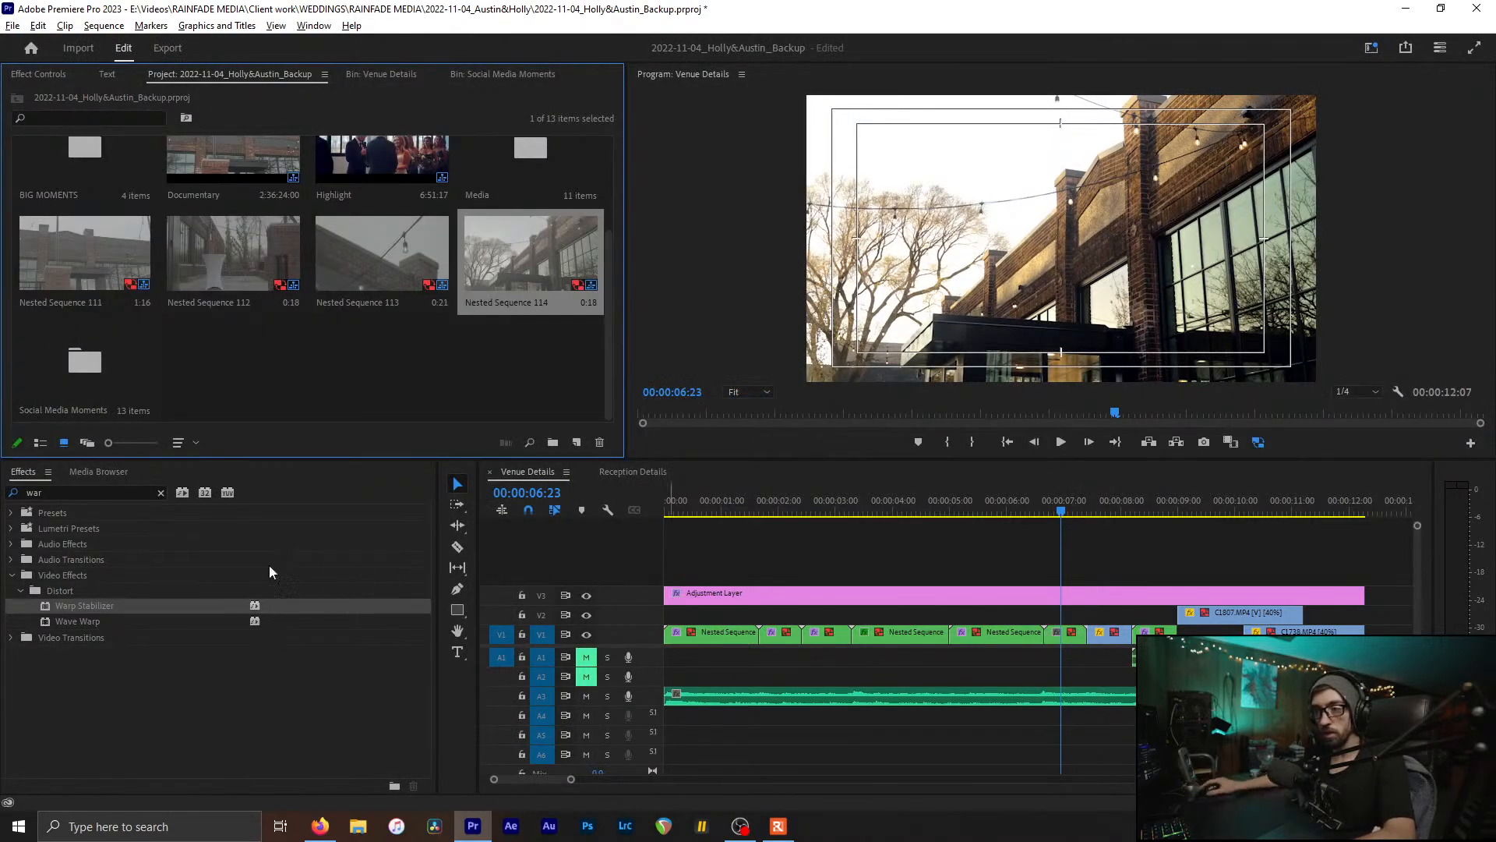
left_click_drag(109, 606, 1076, 639)
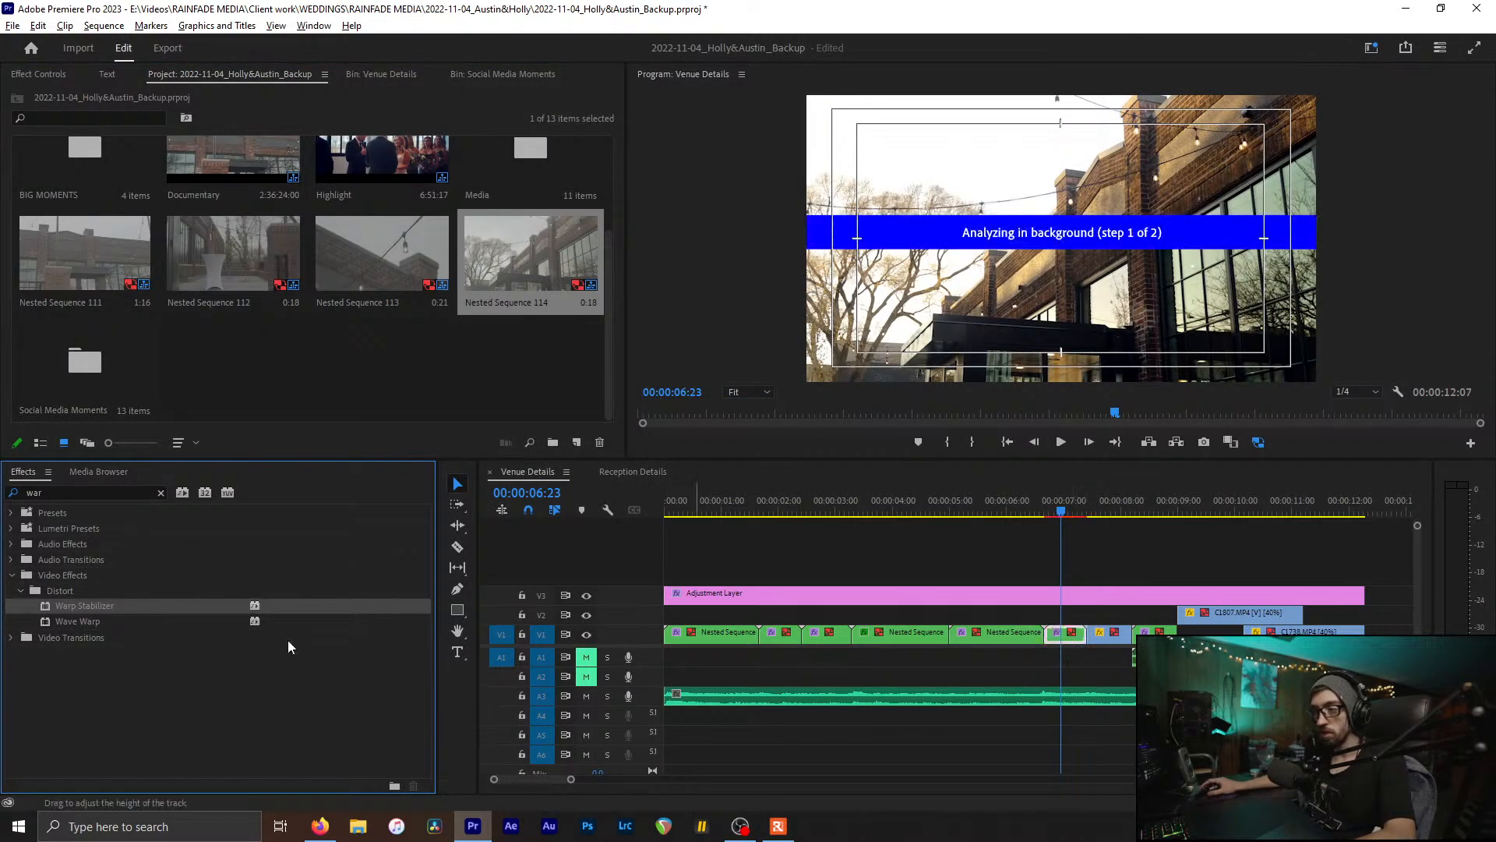
key("alt+n")
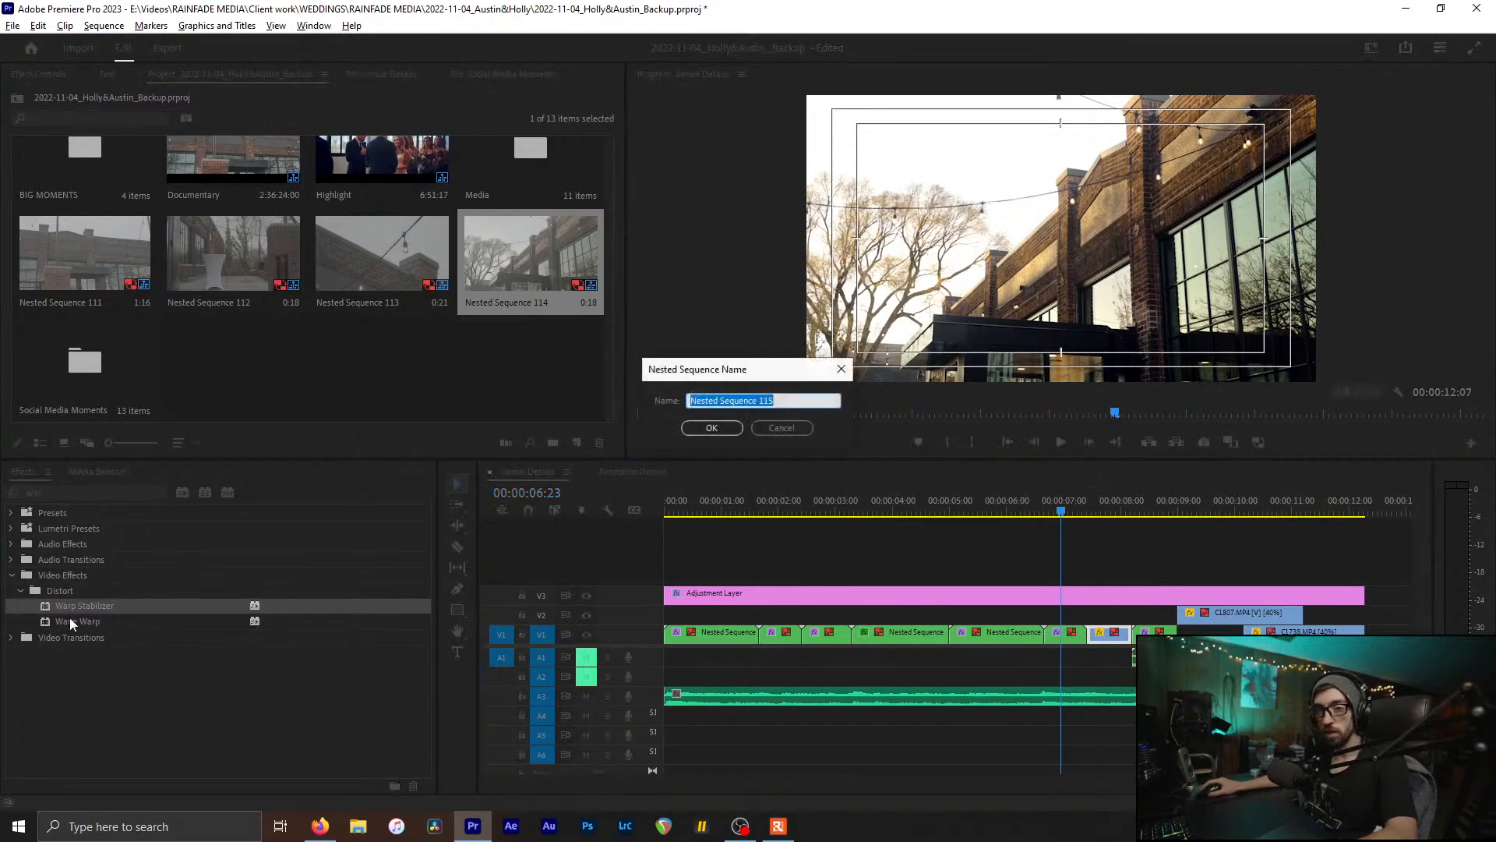
key("Return")
left_click(89, 606)
left_click_drag(87, 601, 1111, 636)
Step: Review the stabilized clips around 7:12–10:14, cancelling an attempt to nest C1807 on V2
left_click(1096, 507)
left_click_drag(1096, 507, 1190, 514)
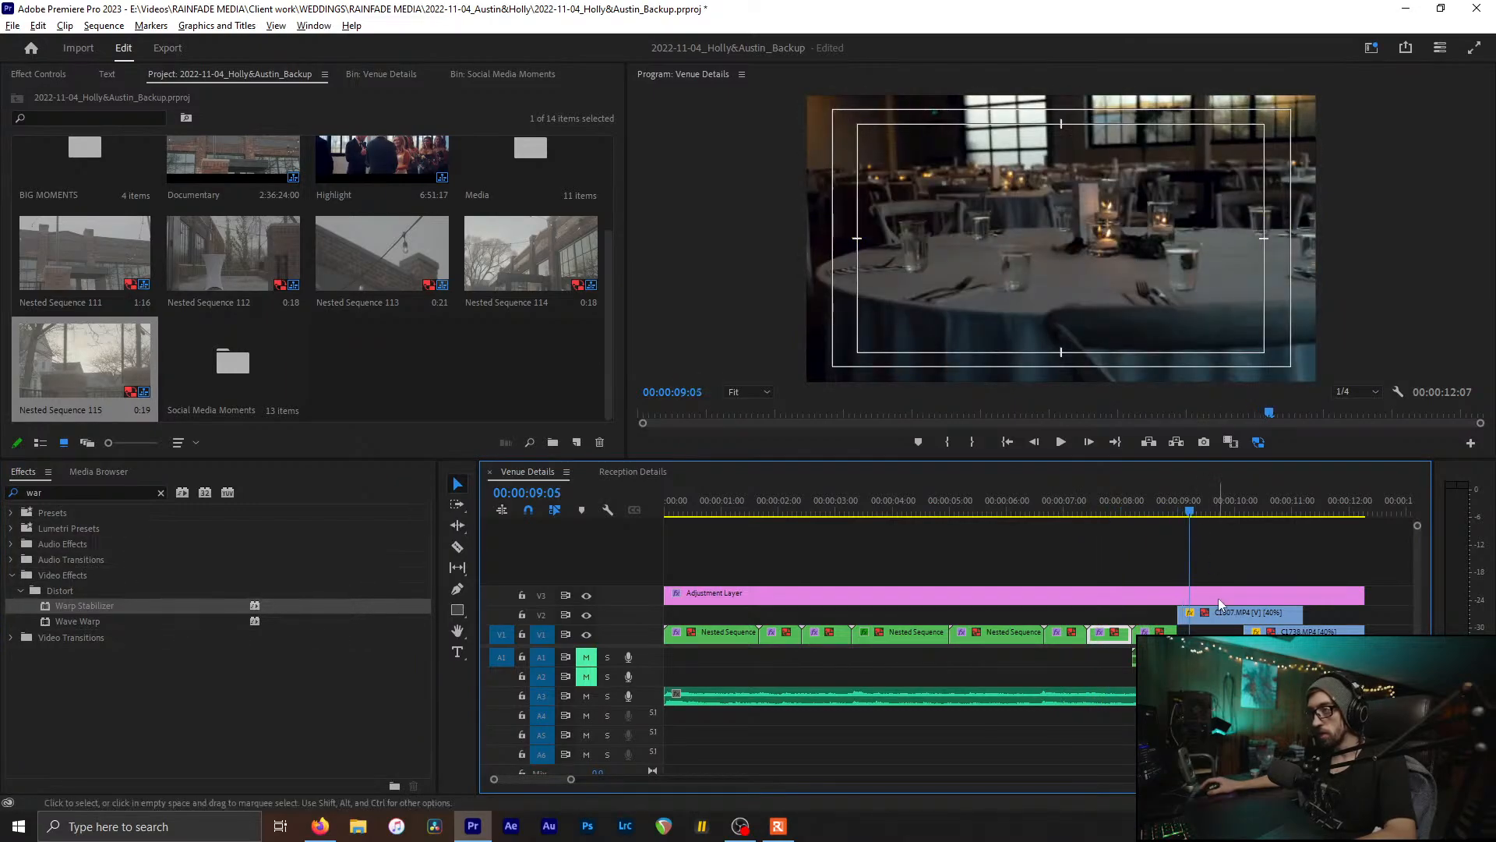
left_click(1205, 620)
key("n")
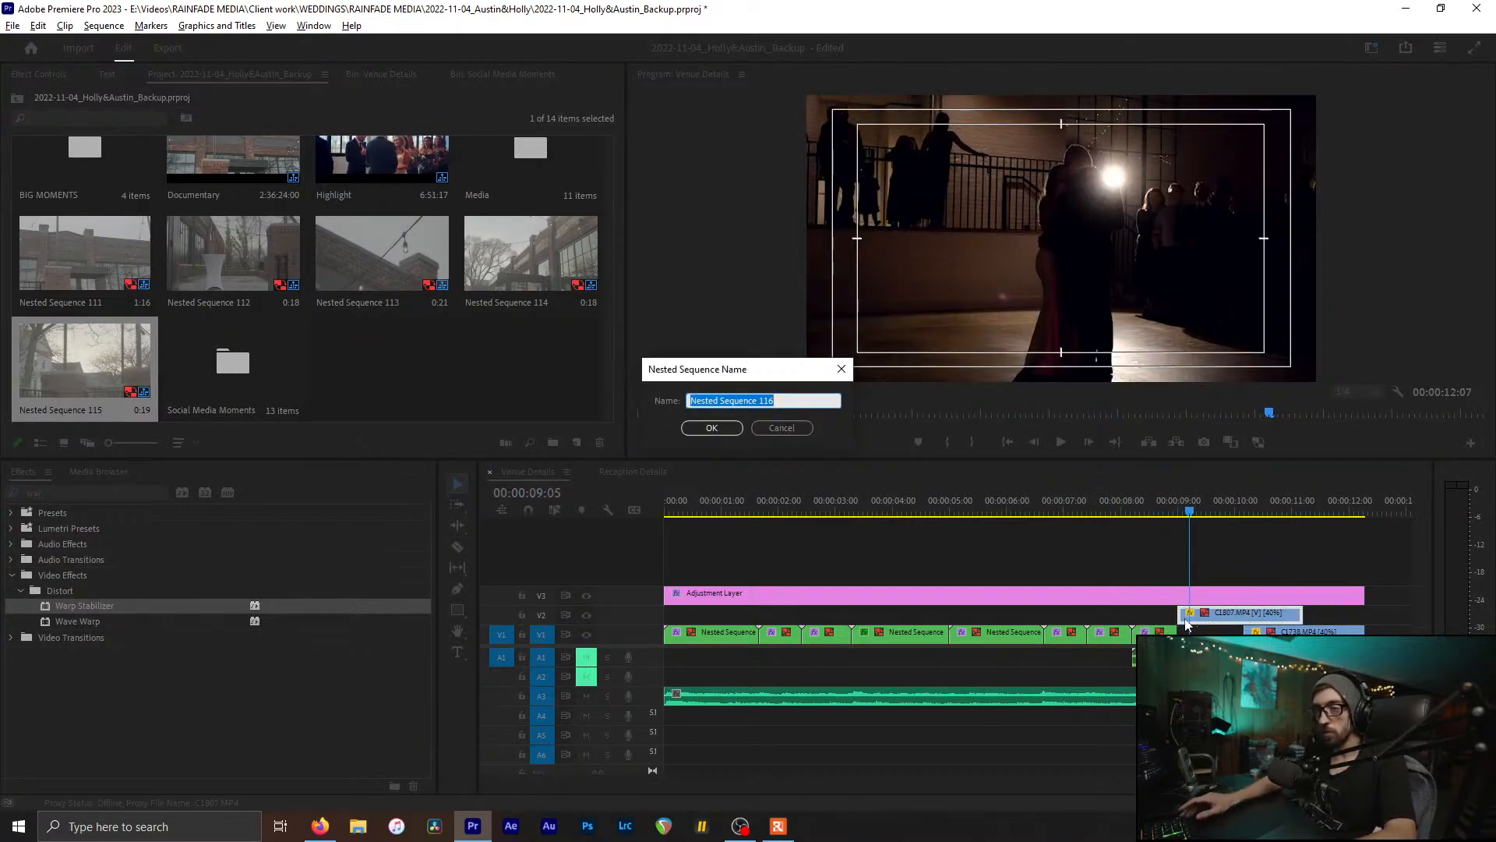
left_click(782, 428)
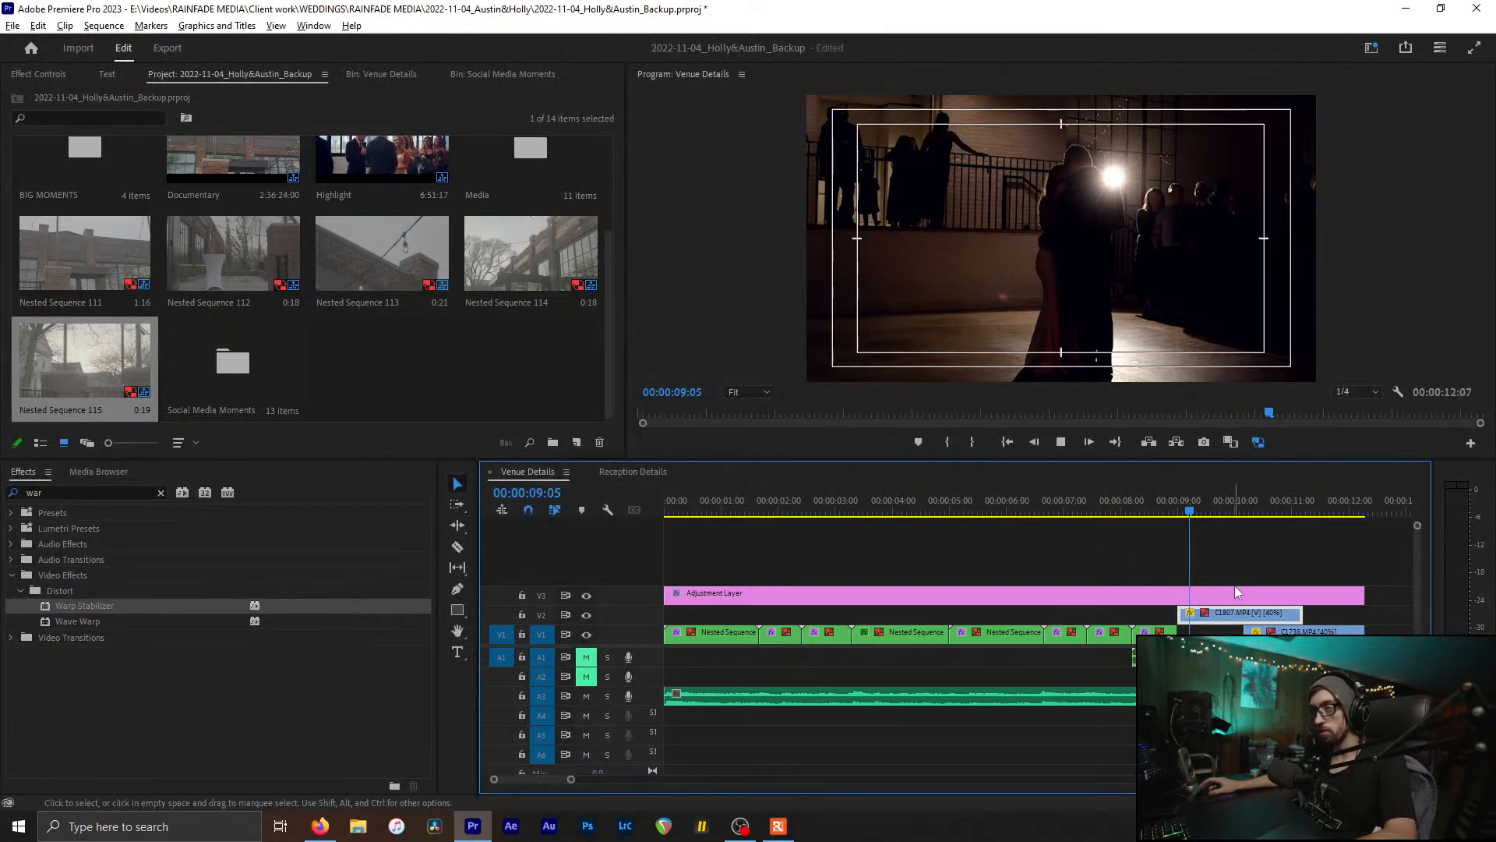
key("space")
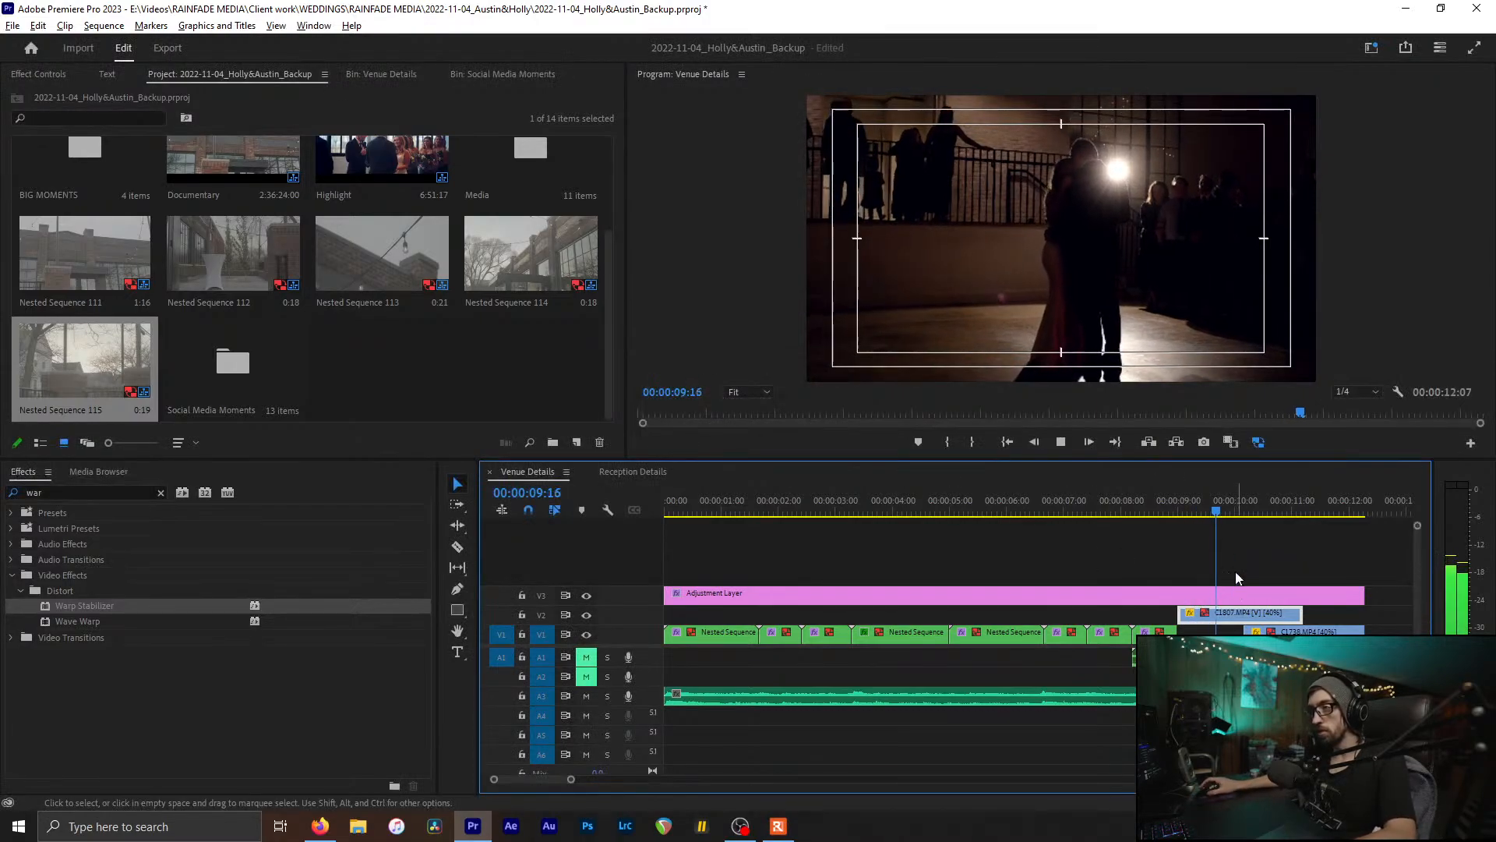
left_click(1253, 511)
left_click_drag(1253, 511, 1311, 521)
Step: Nest the closing C1738 clip as Nested Sequence 117 and save the project
left_click(1332, 635)
key("alt+n")
key("Return")
key("ctrl+s")
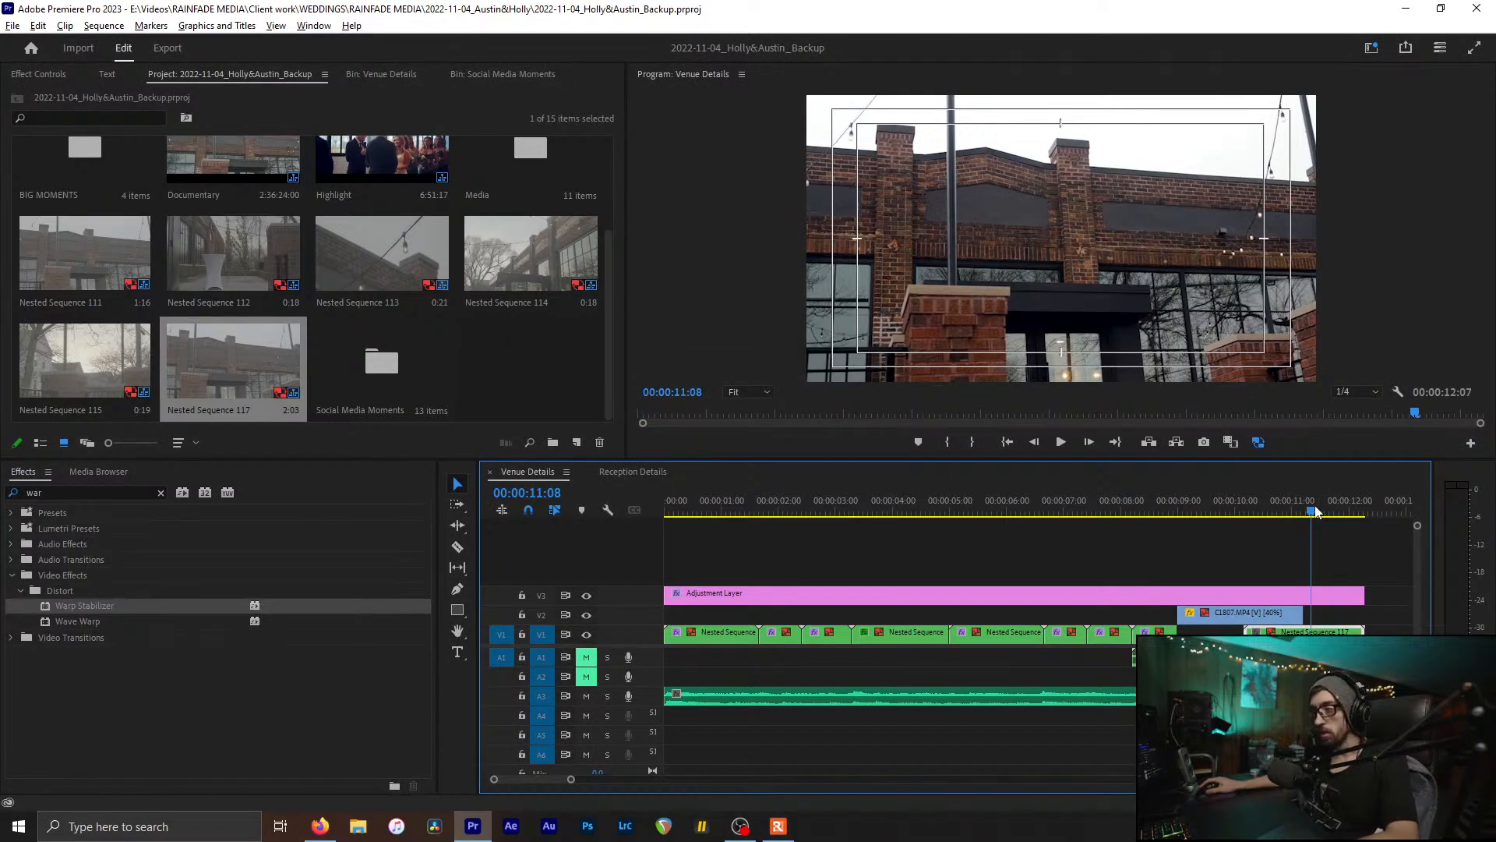
key("Left")
key("Left")
key("Left")
key("Left")
key("Left")
key("Left")
key("Left")
Step: Apply the Gaussian Blur effect from Blur & Sharpen to the C1807 clip on V2
left_click(161, 493)
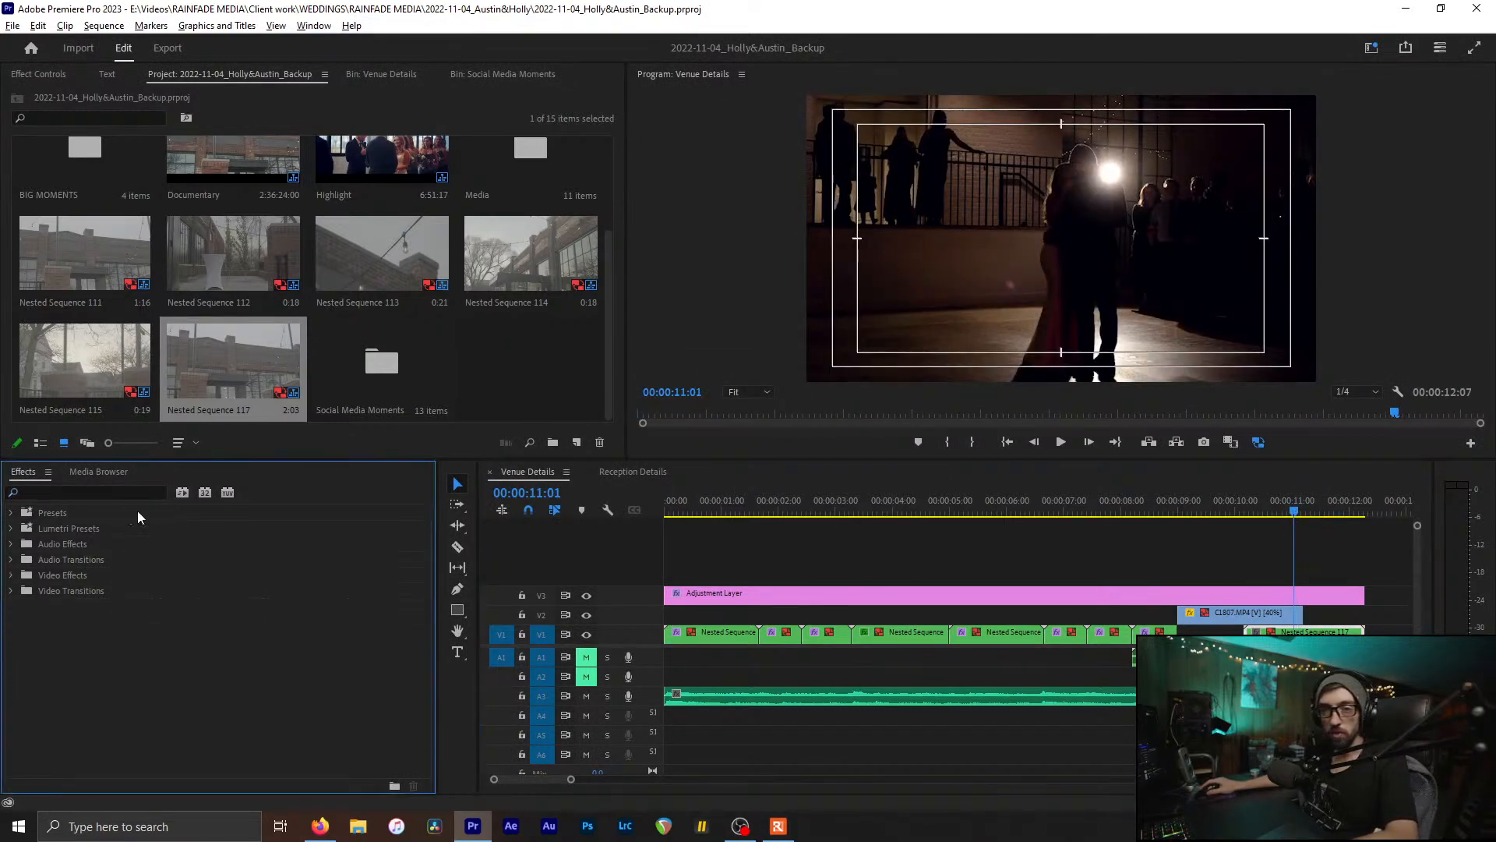
double_click(60, 575)
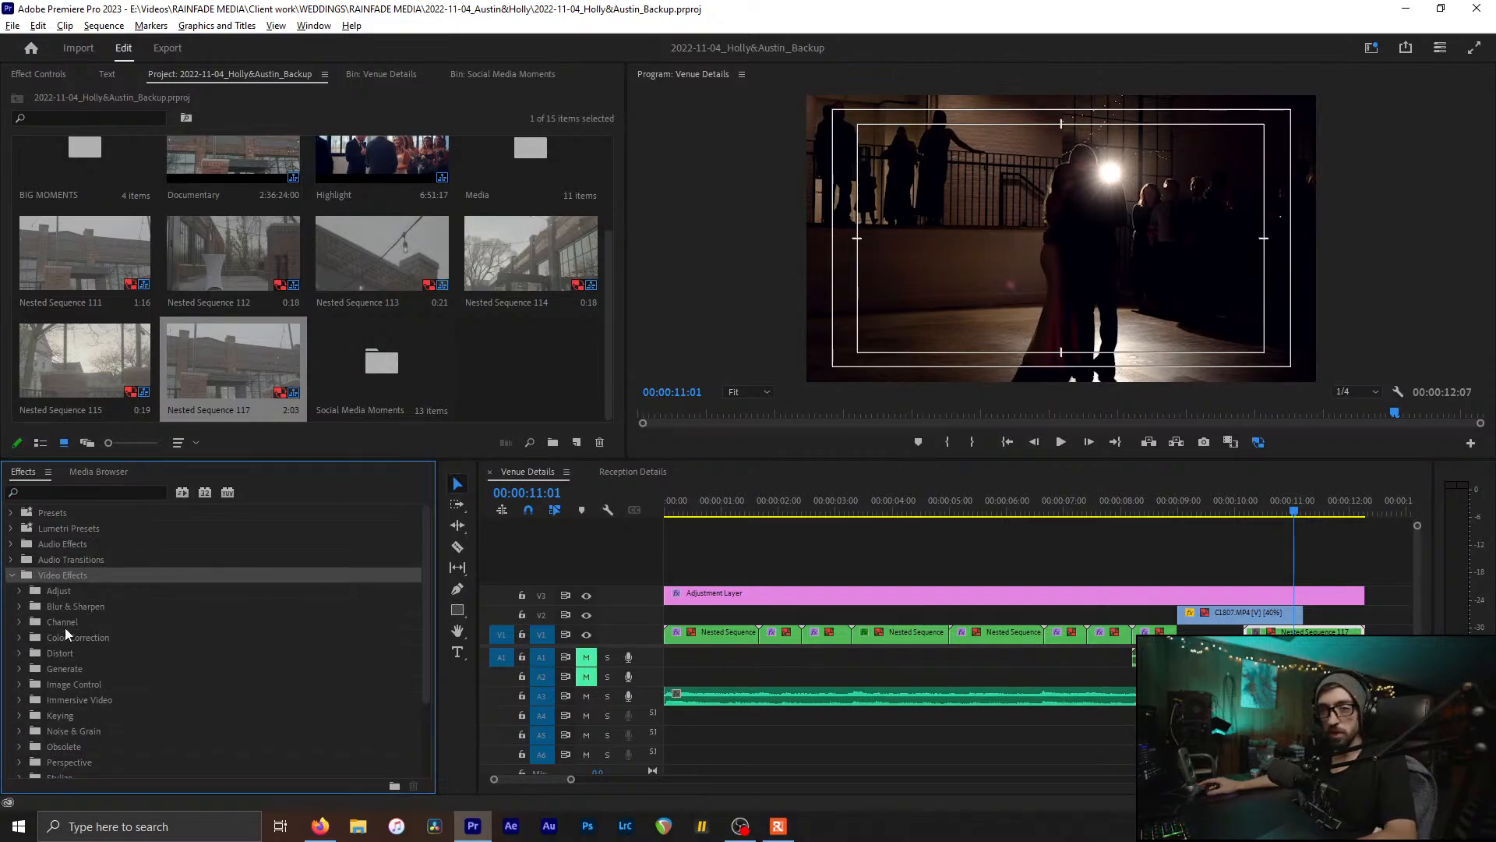
left_click(64, 624)
double_click(72, 605)
left_click_drag(78, 655, 1265, 615)
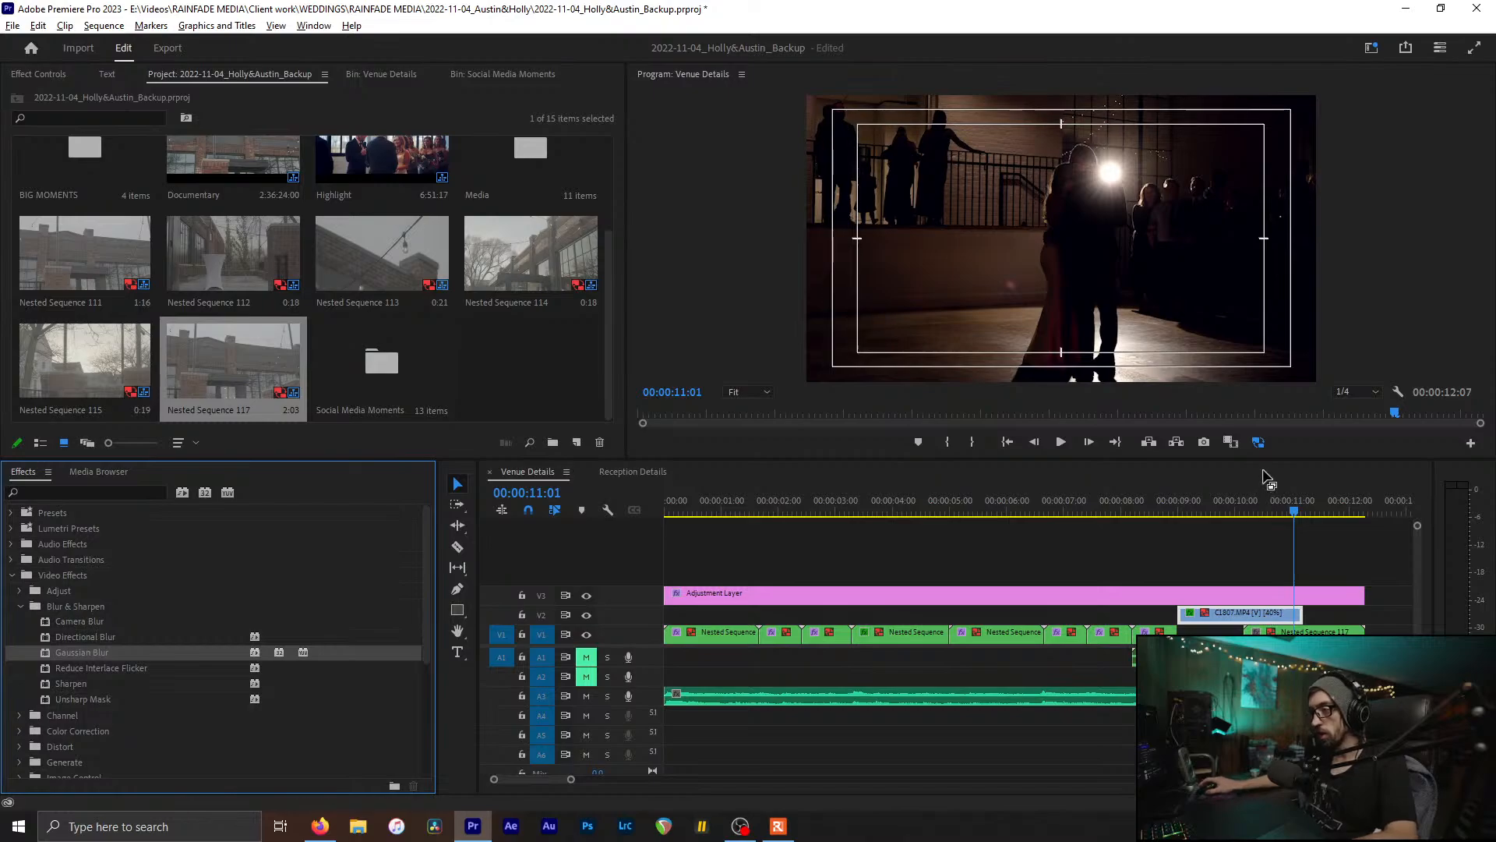
left_click_drag(1233, 503, 1245, 502)
Step: Set starting Blurriness and Opacity keyframes on C1807 at 00:00:10:04
left_click(1304, 503)
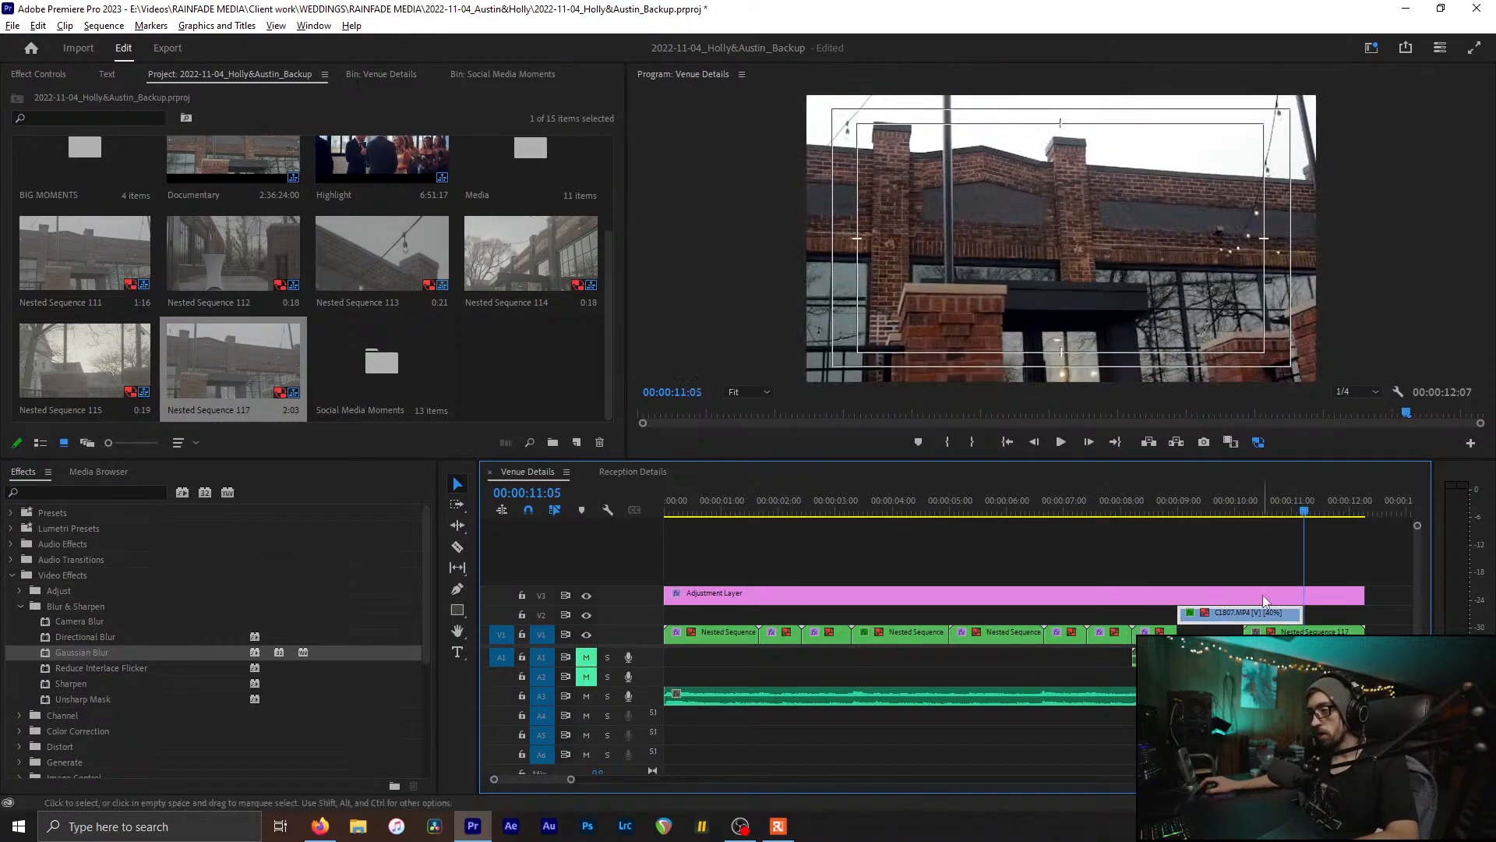
scroll(228, 76, "down", 2)
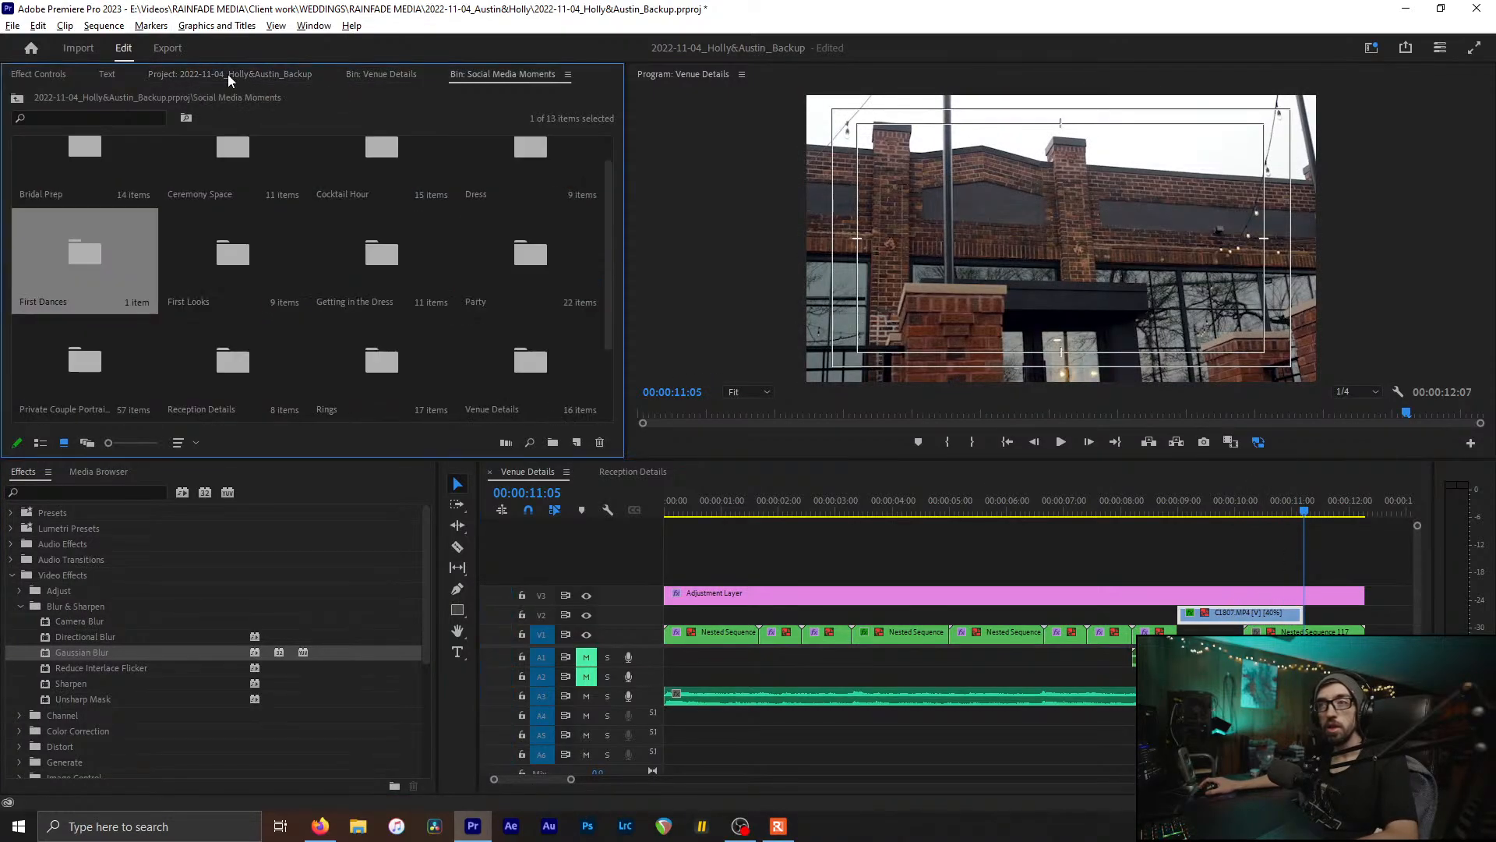
scroll(228, 76, "up", 4)
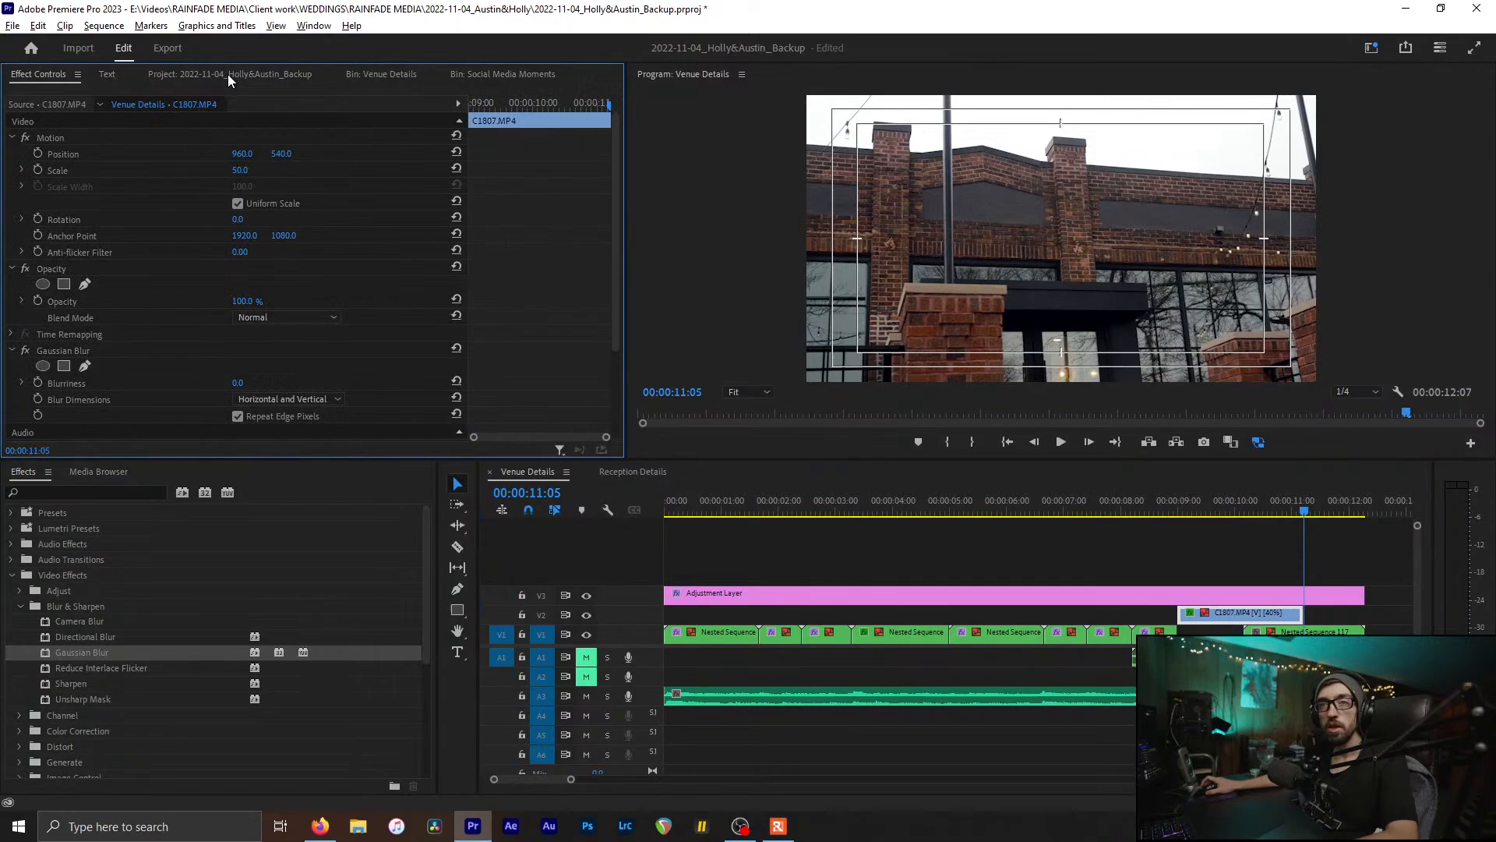
left_click(14, 137)
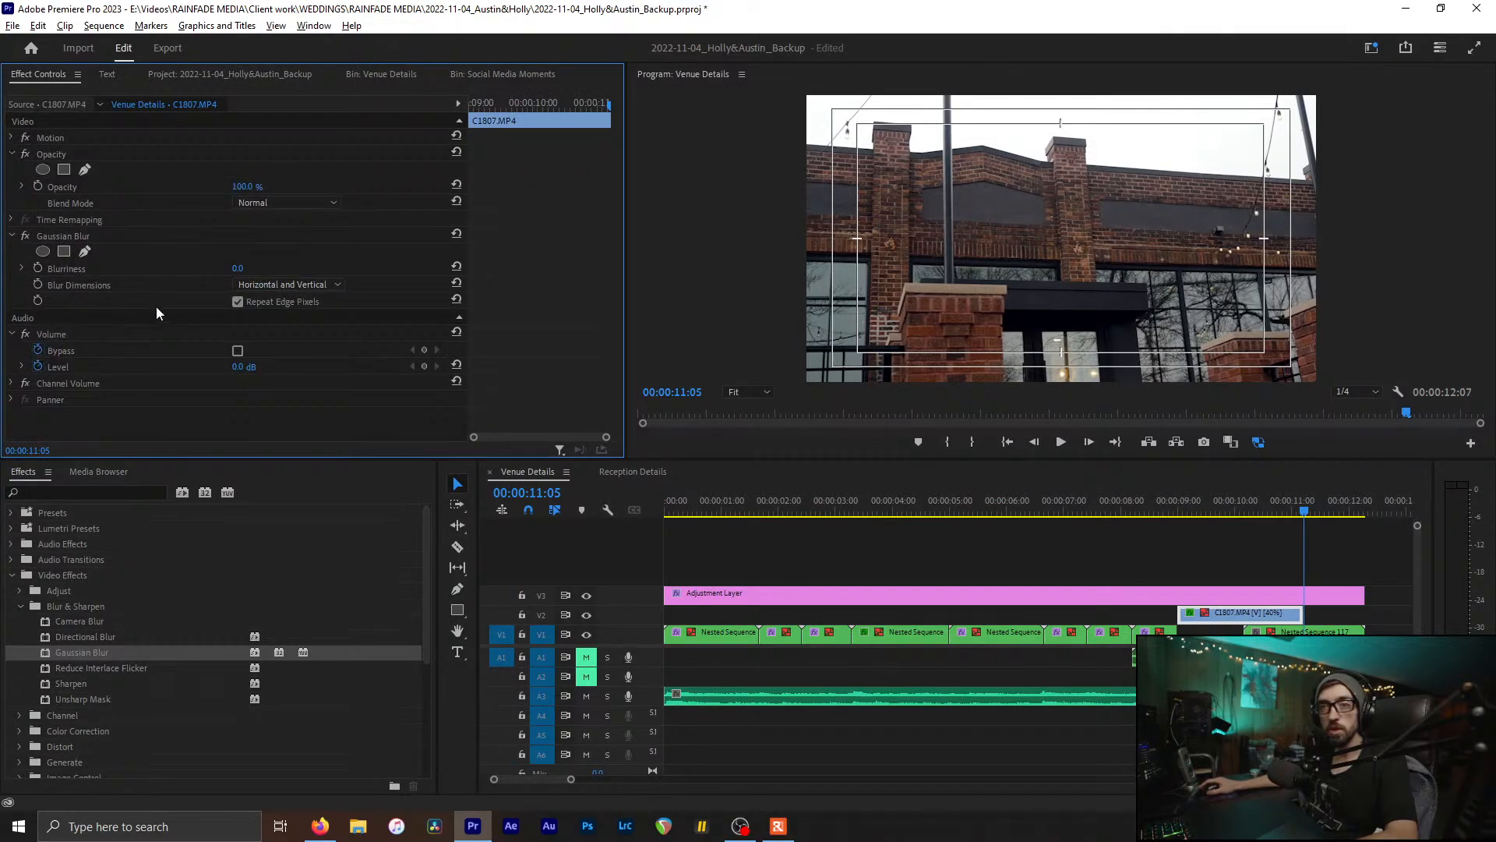
left_click(40, 269)
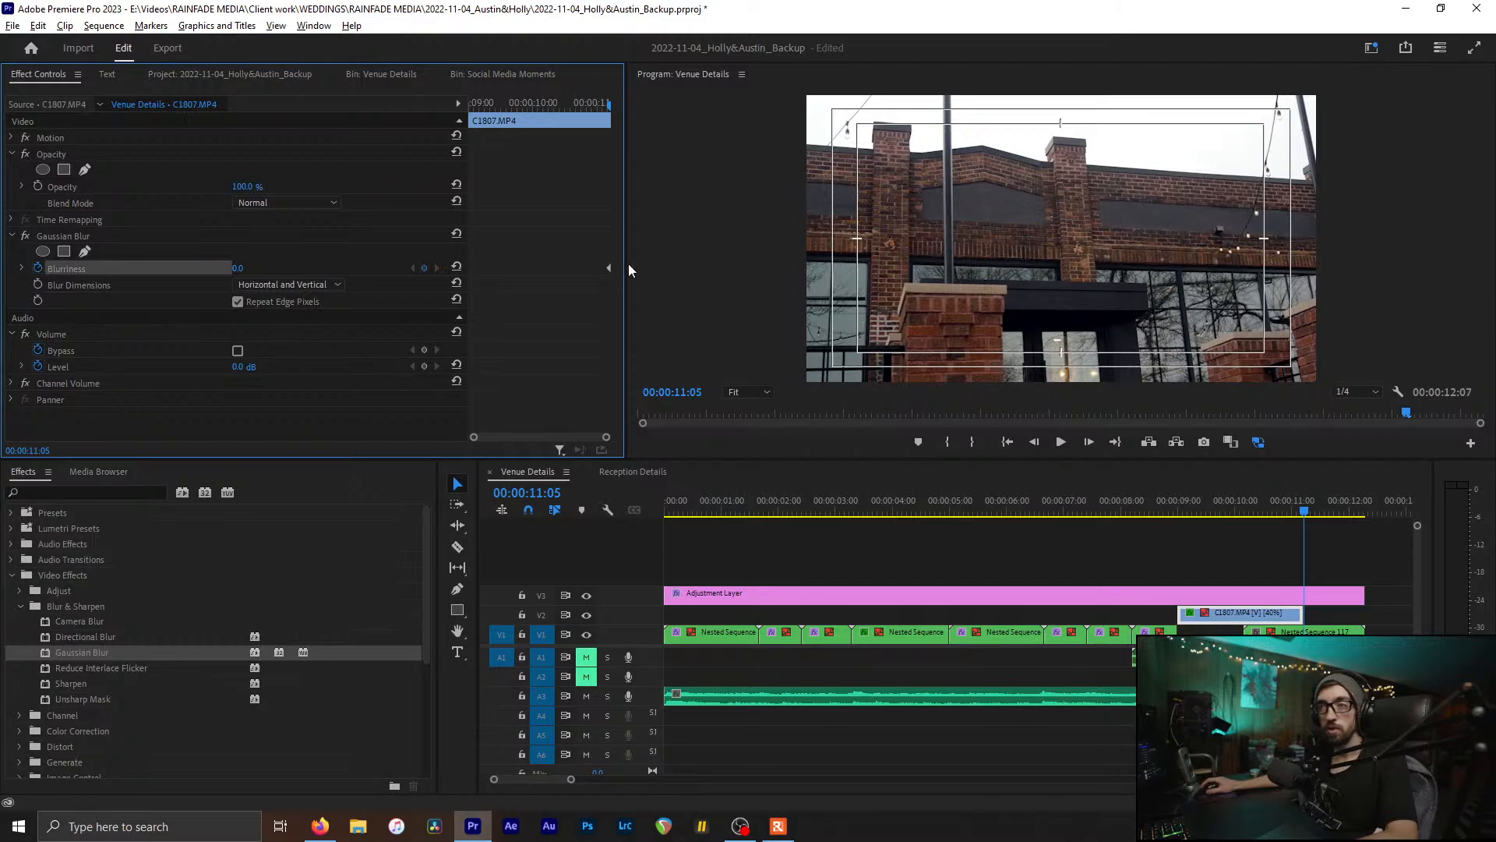
left_click(600, 268)
left_click(1243, 513)
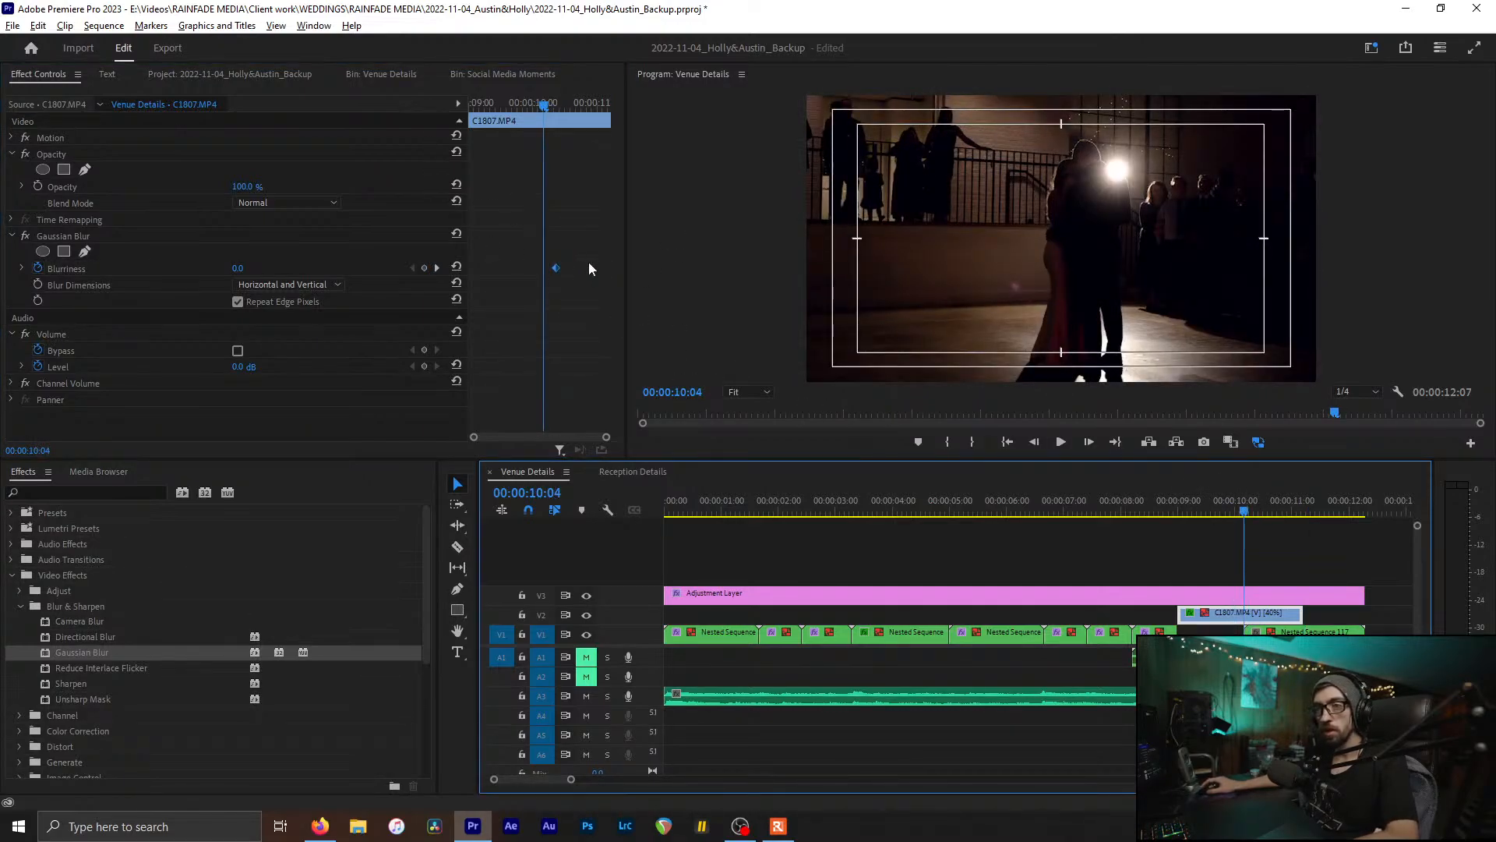
left_click(557, 268)
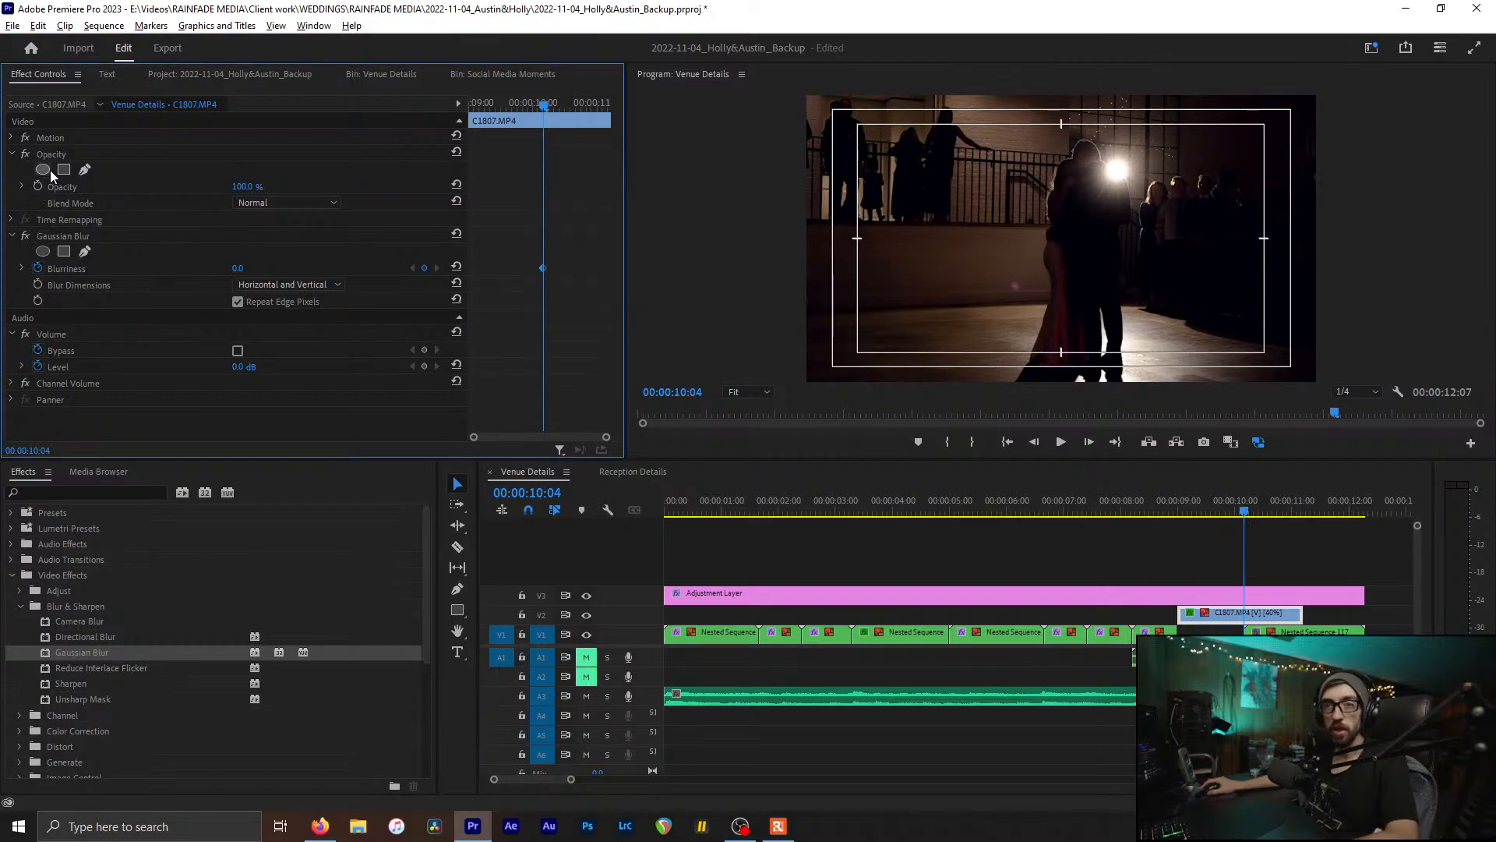
left_click(37, 187)
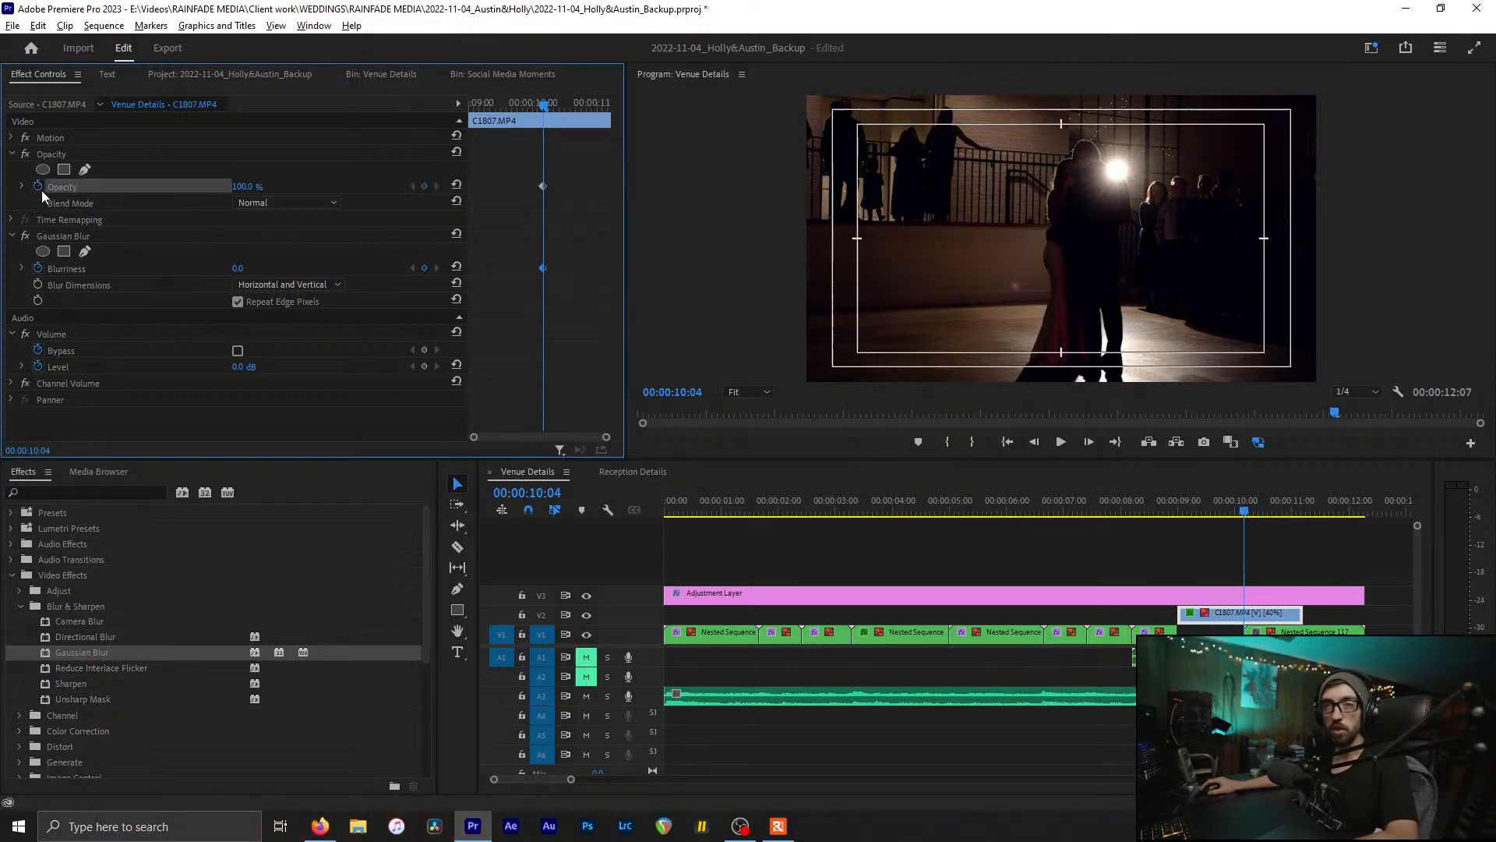
left_click(544, 187)
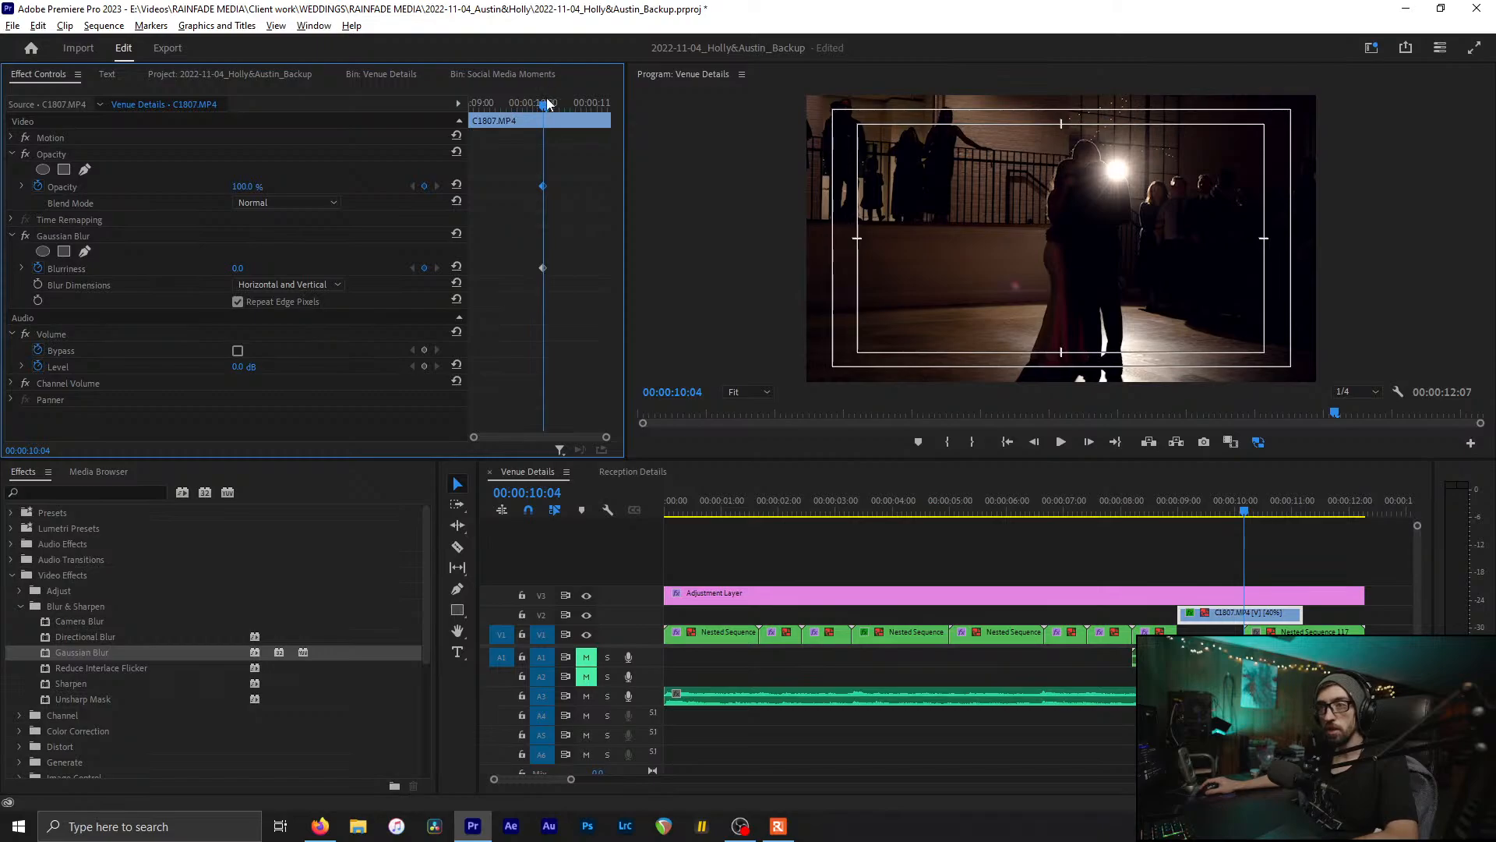
Step: At 00:00:11:05, keyframe C1807's Opacity to 0% and Blurriness to 50, then preview the fade
left_click_drag(547, 104, 544, 137)
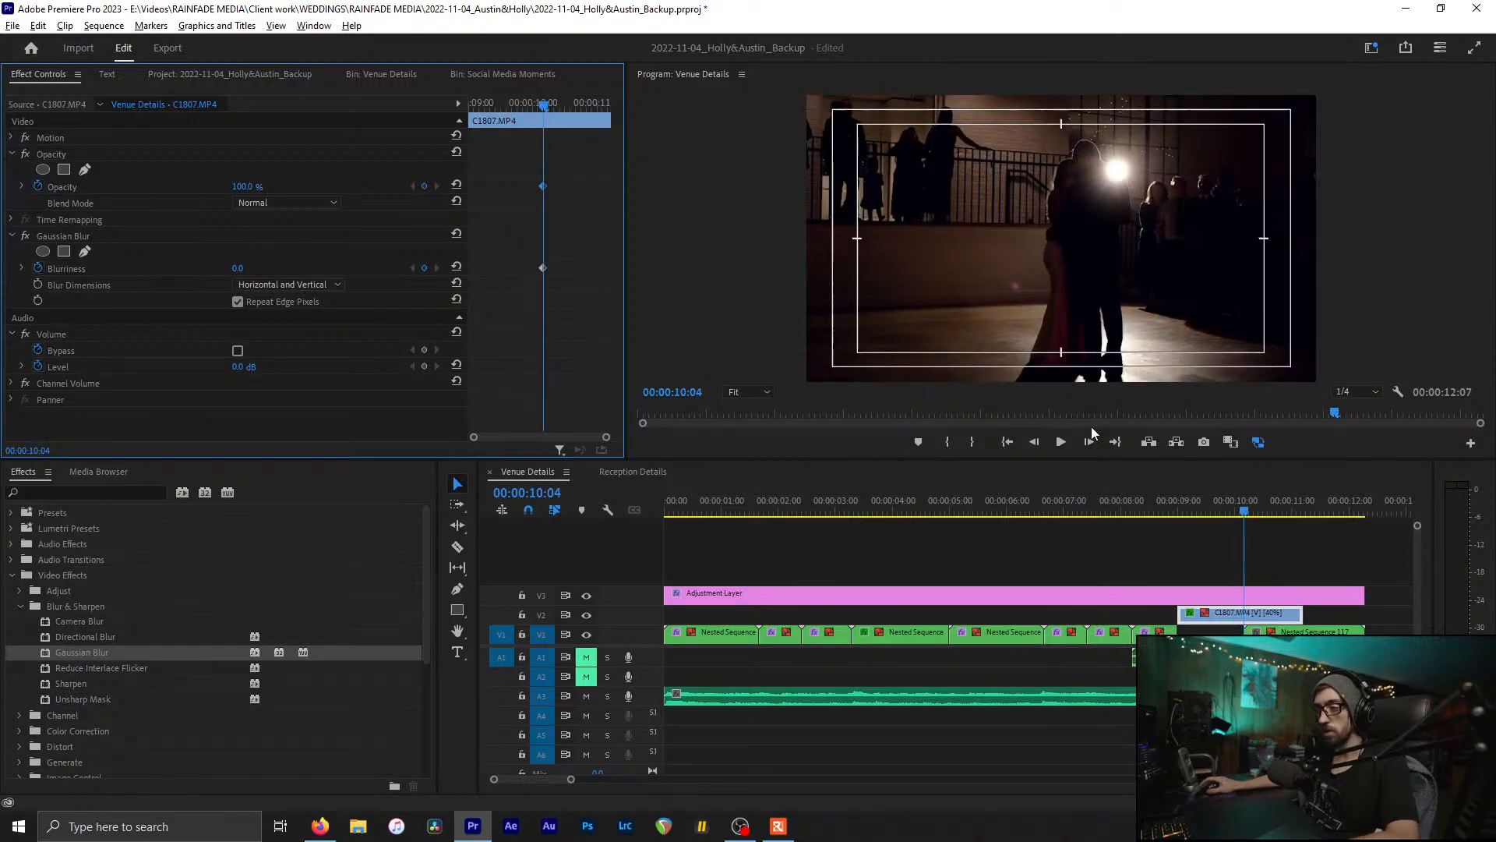
left_click(1254, 515)
left_click_drag(1242, 508, 1303, 518)
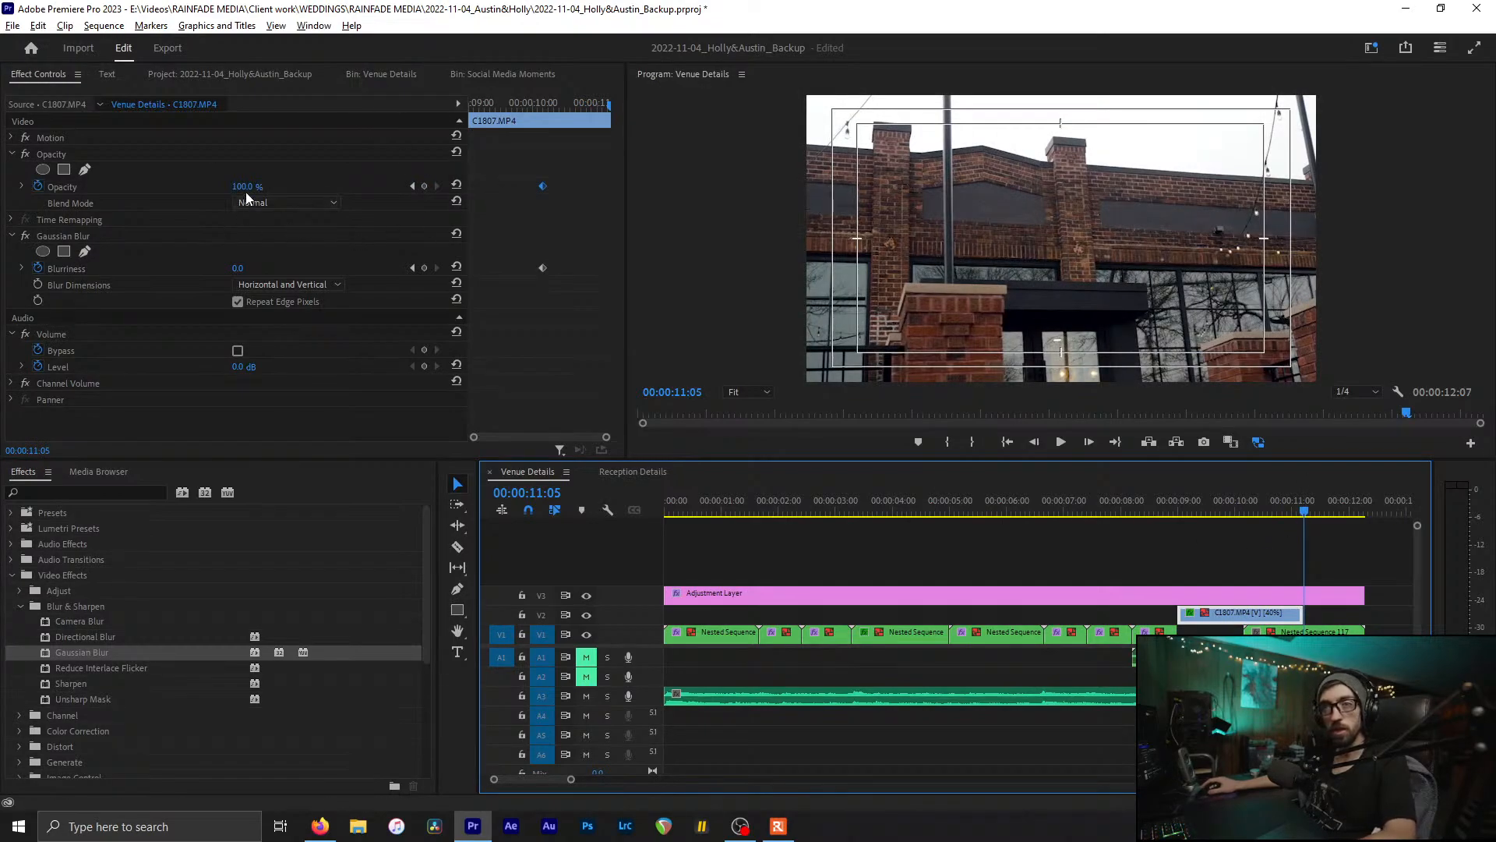
left_click_drag(245, 187, 156, 187)
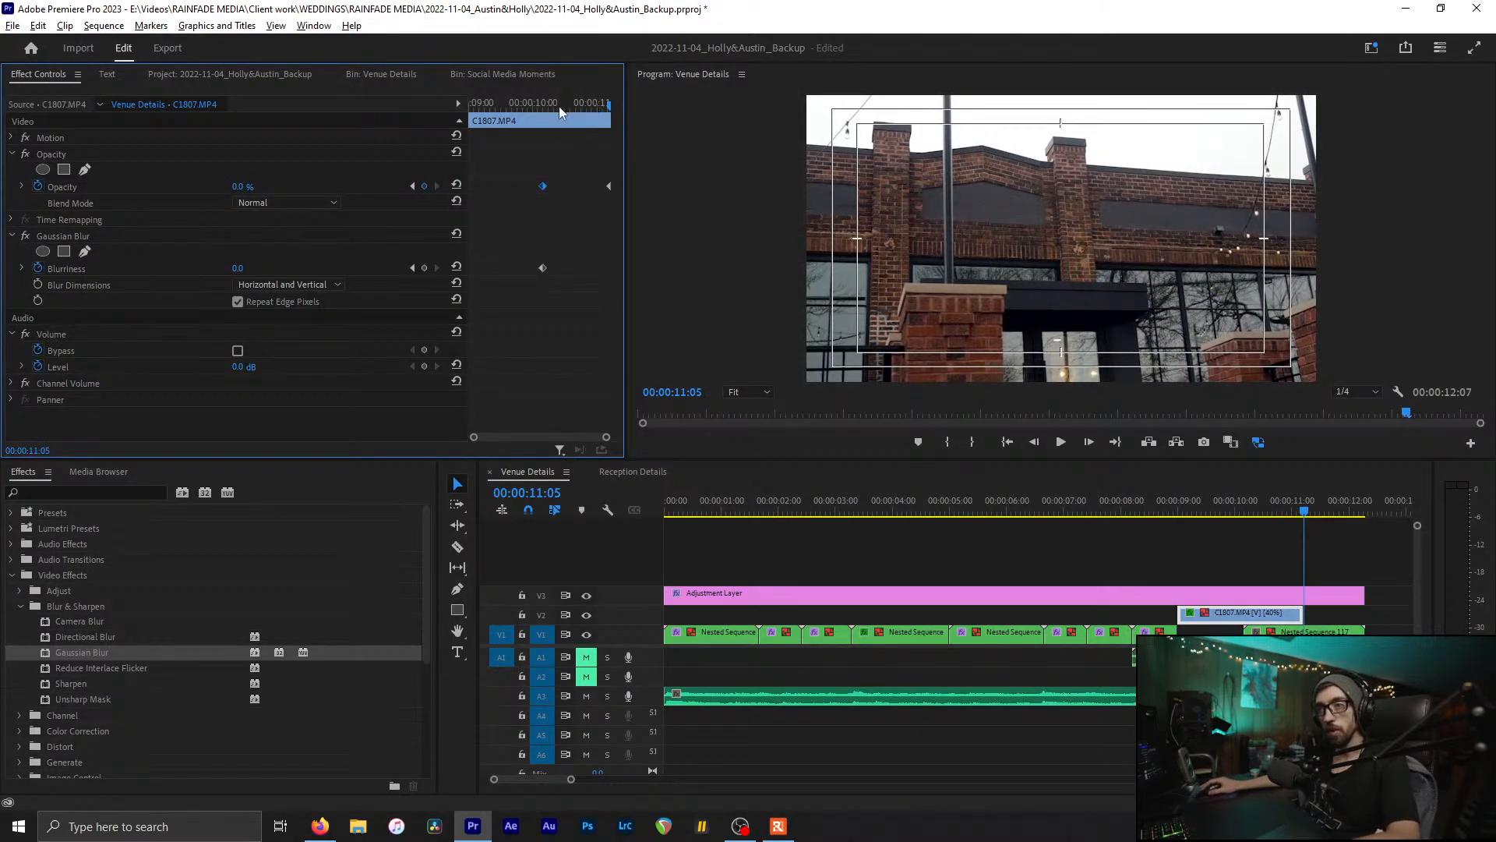
left_click_drag(559, 110, 554, 110)
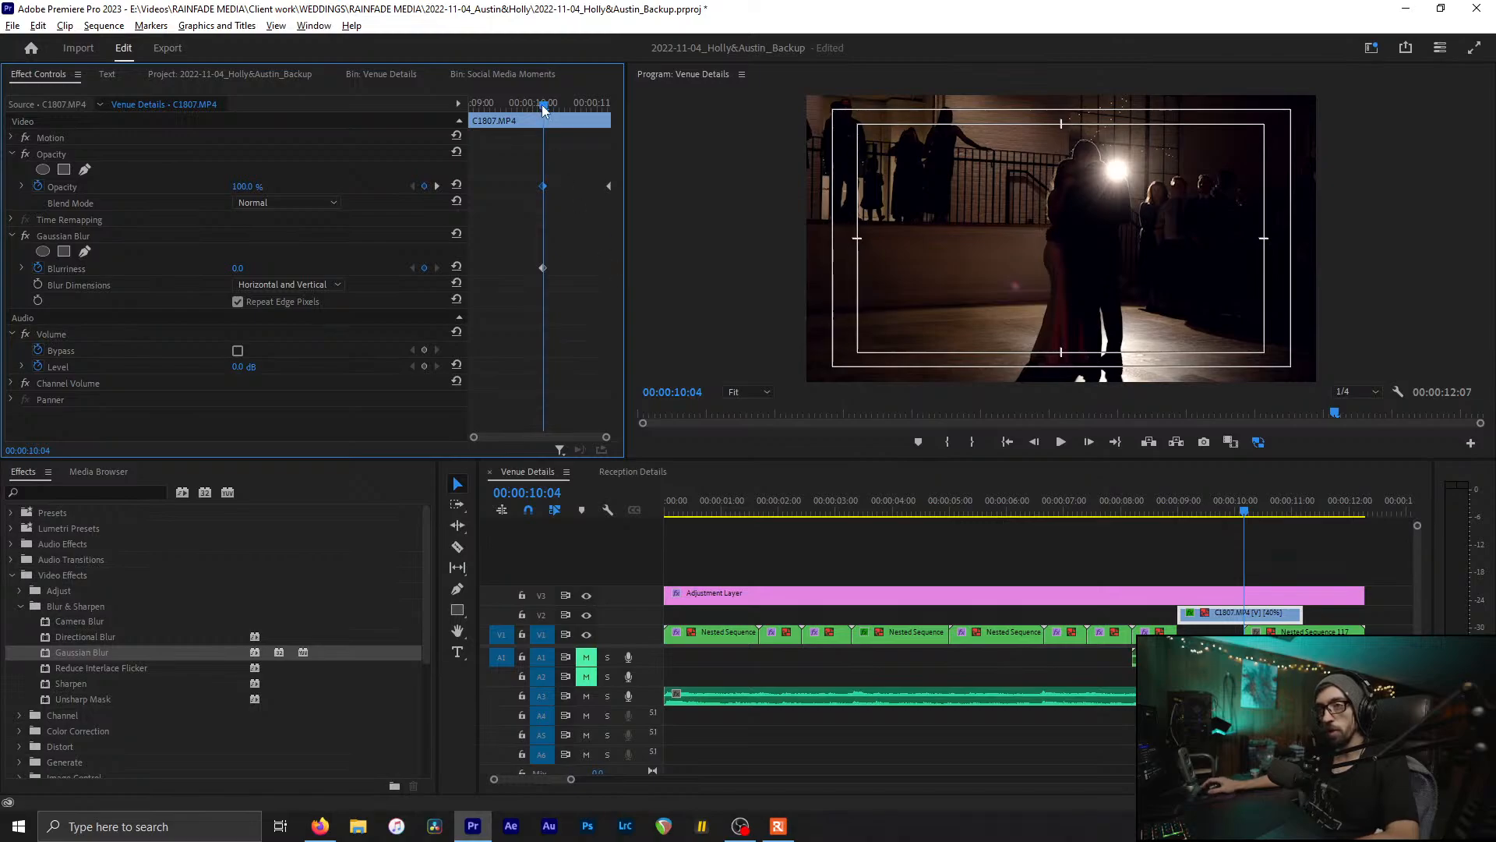
left_click_drag(541, 109, 611, 107)
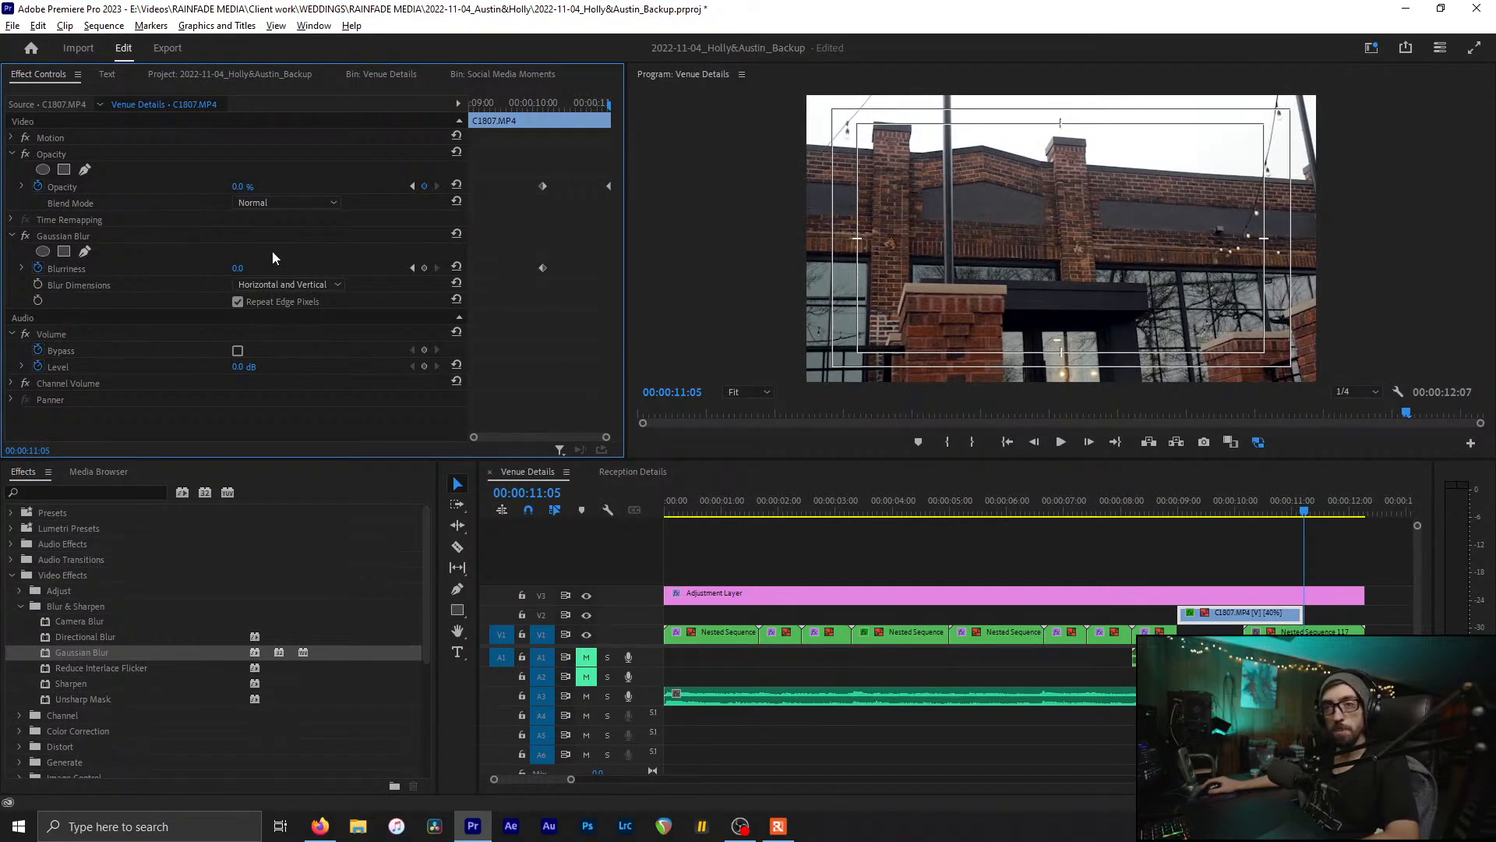
left_click(237, 269)
type("50")
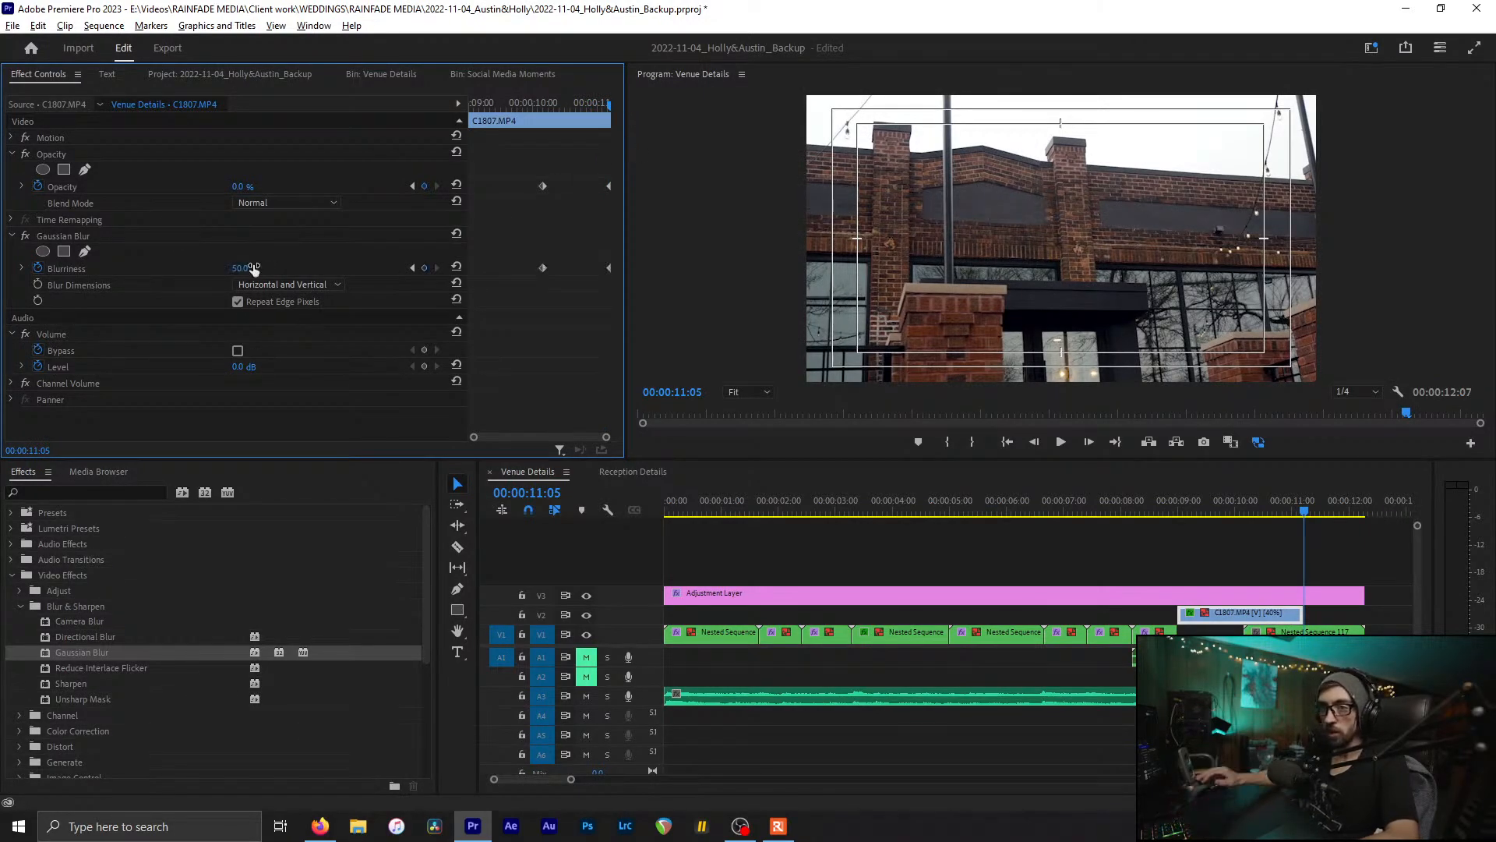
key("Return")
left_click(563, 106)
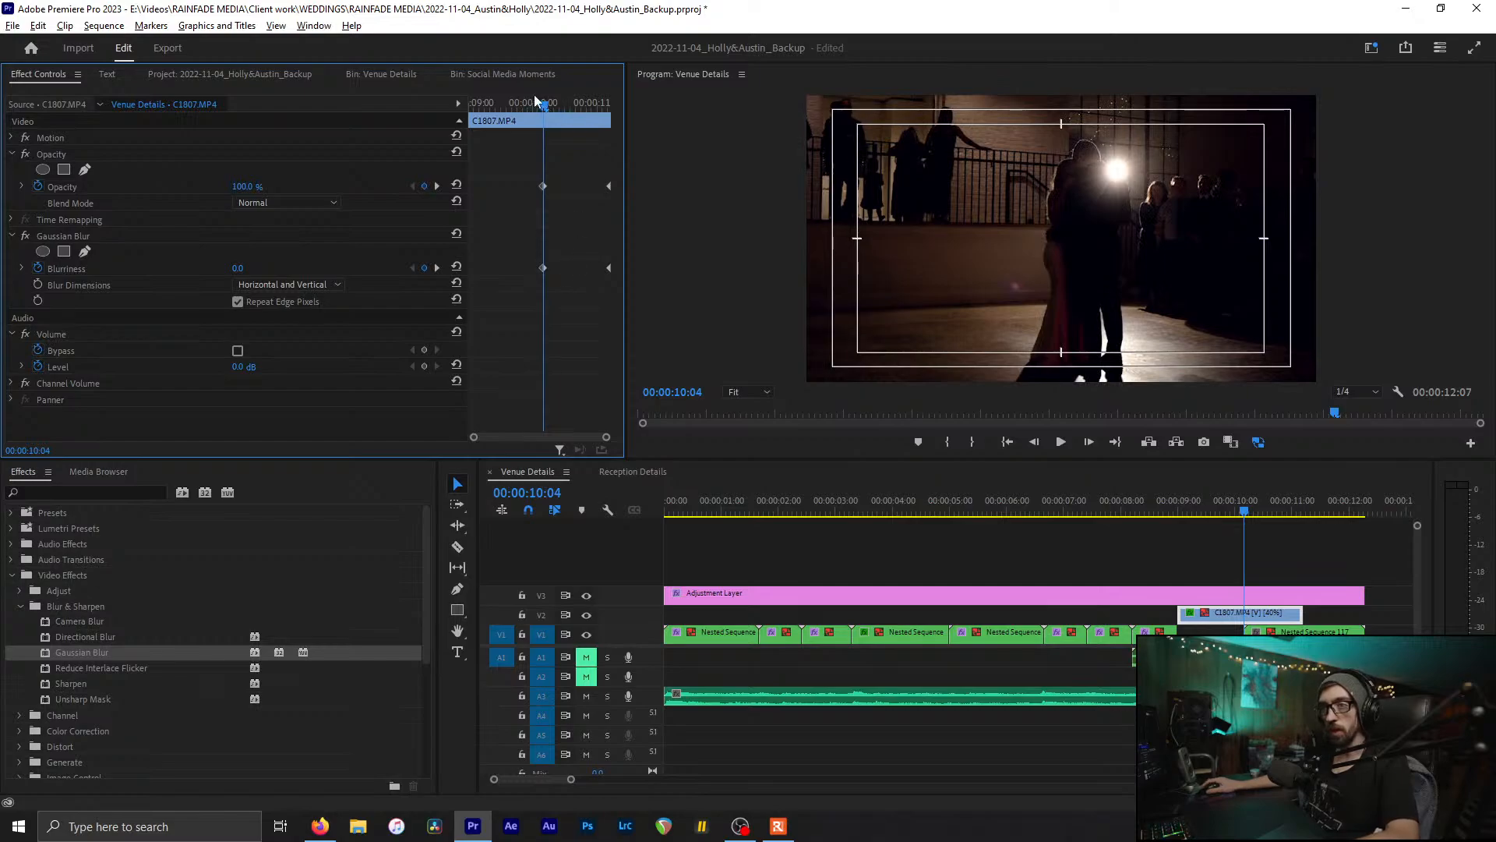
left_click_drag(536, 102, 584, 105)
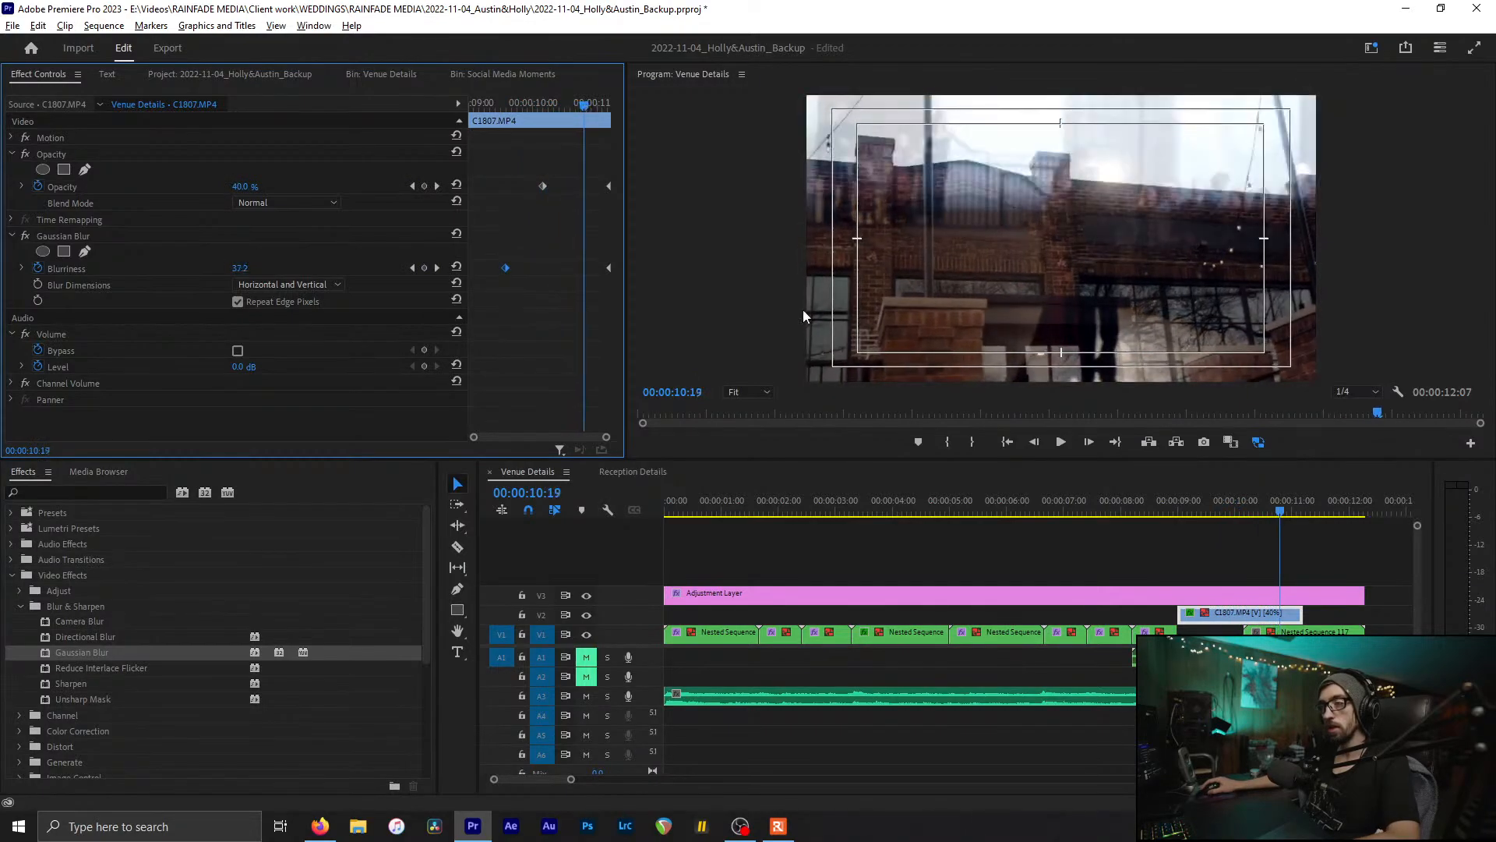
Step: Apply Gaussian Blur to the Nested Sequence 117 clip
left_click(1306, 555)
left_click_drag(1310, 511, 1366, 514)
double_click(78, 652)
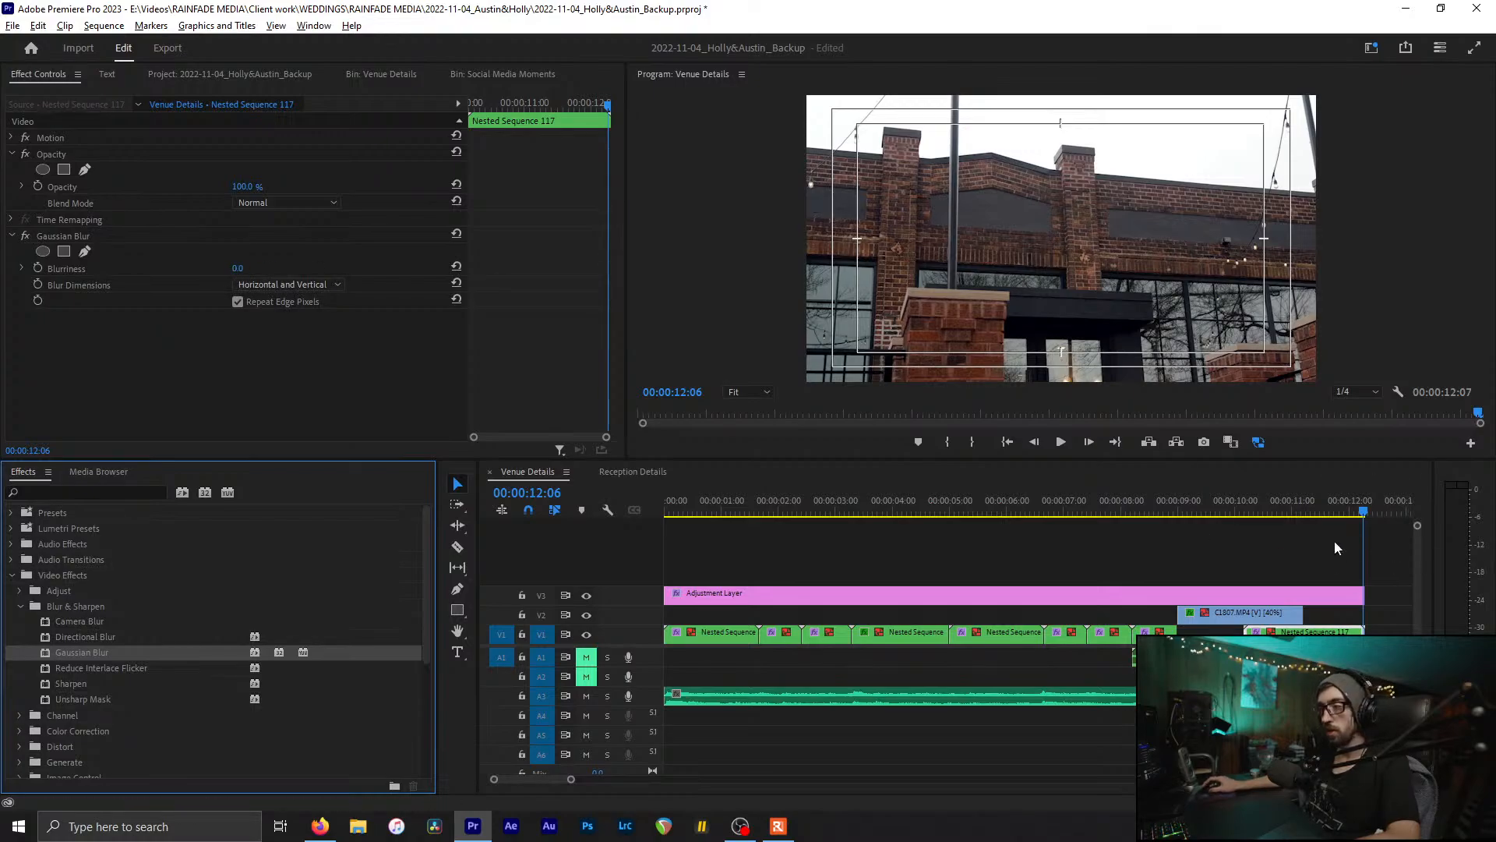
Step: Keyframe Nested Sequence 117's Blurriness at 75 at 00:00:11:05 and preview the blur
left_click_drag(1295, 511, 1305, 511)
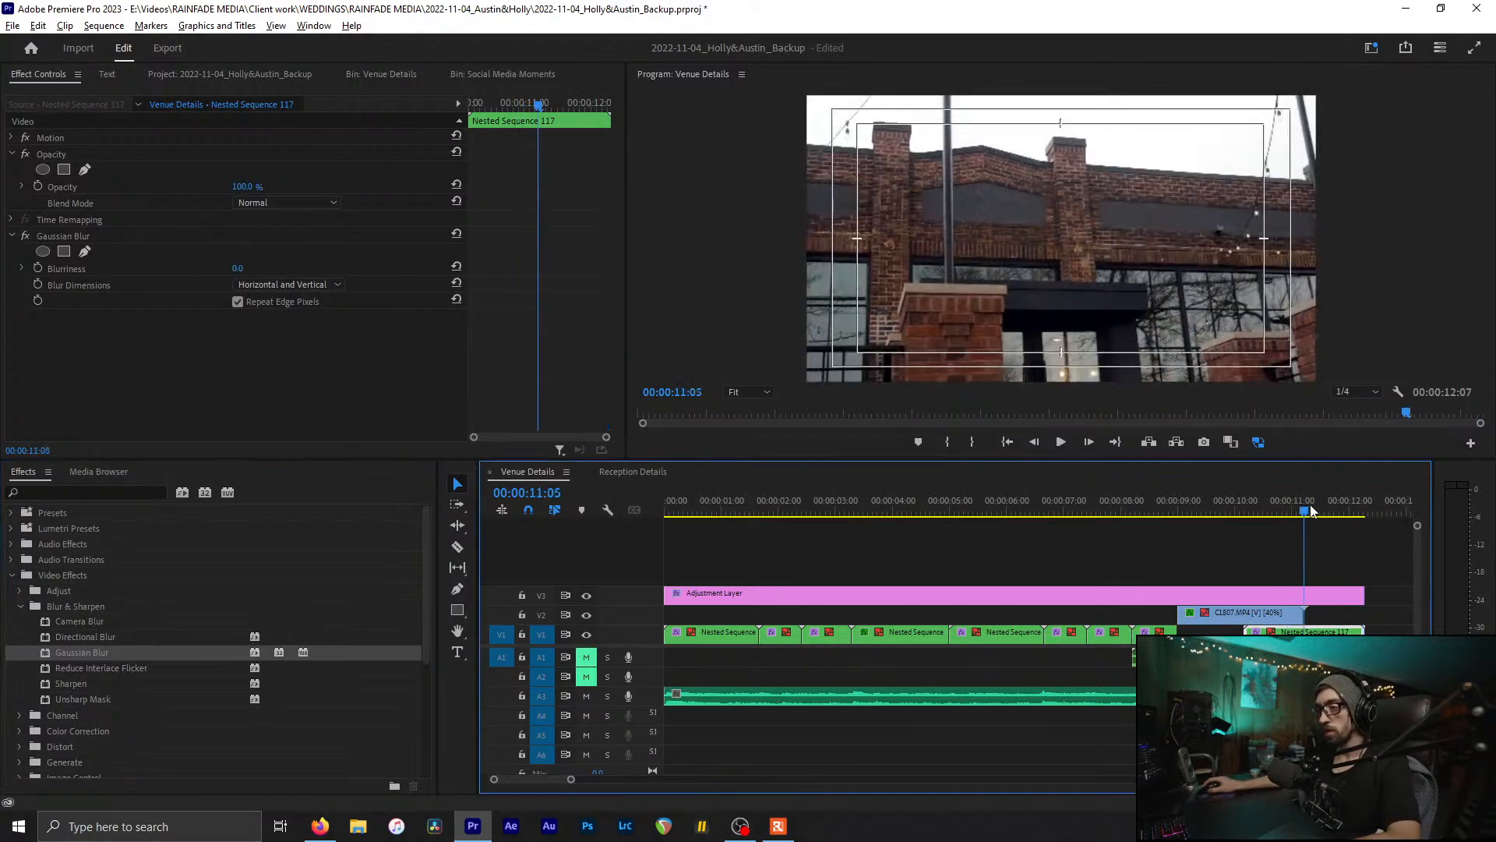
left_click(238, 268)
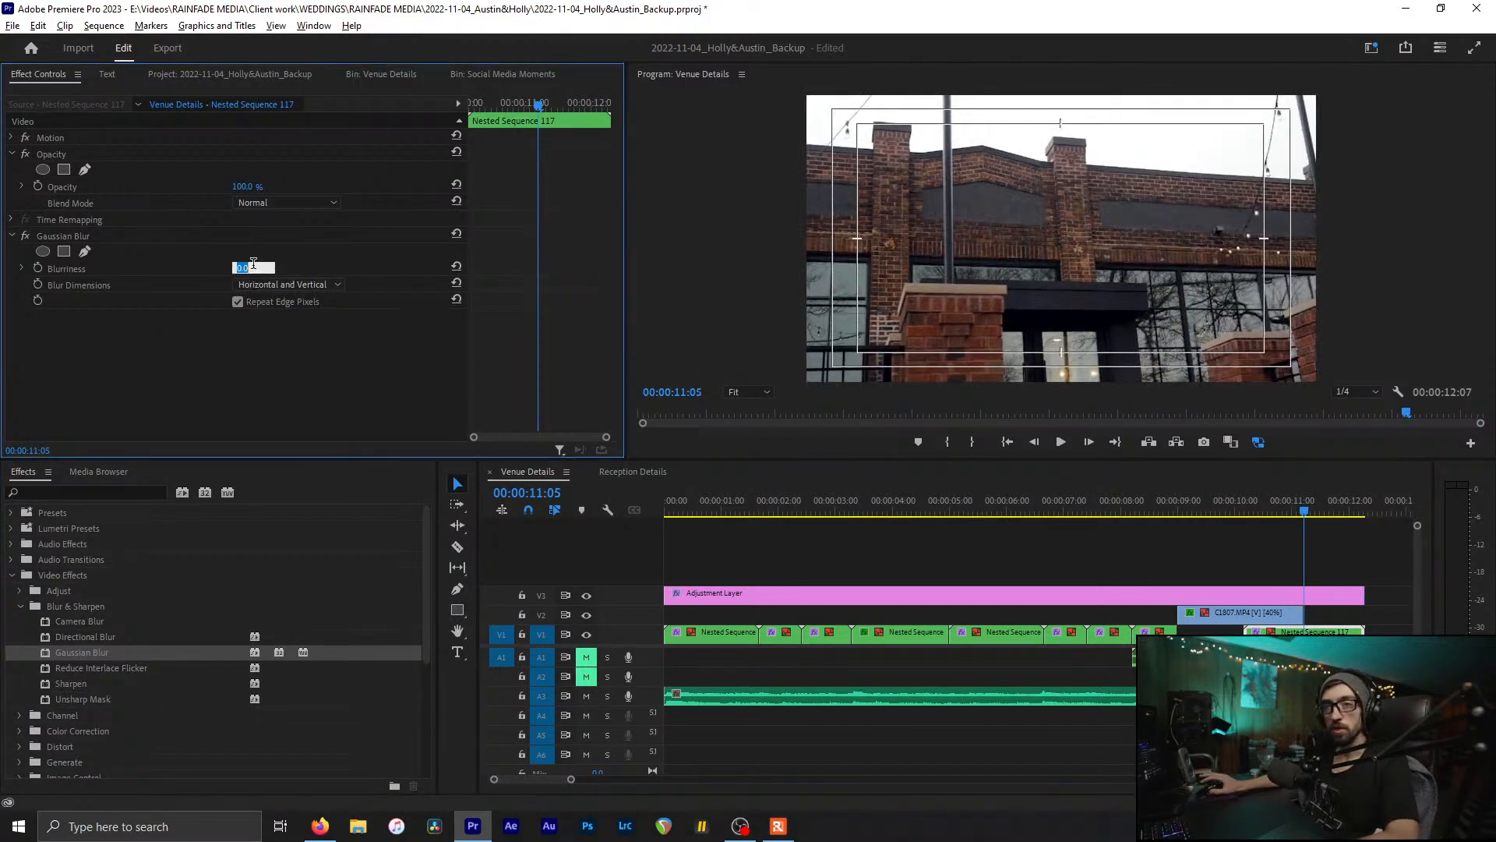
left_click(37, 268)
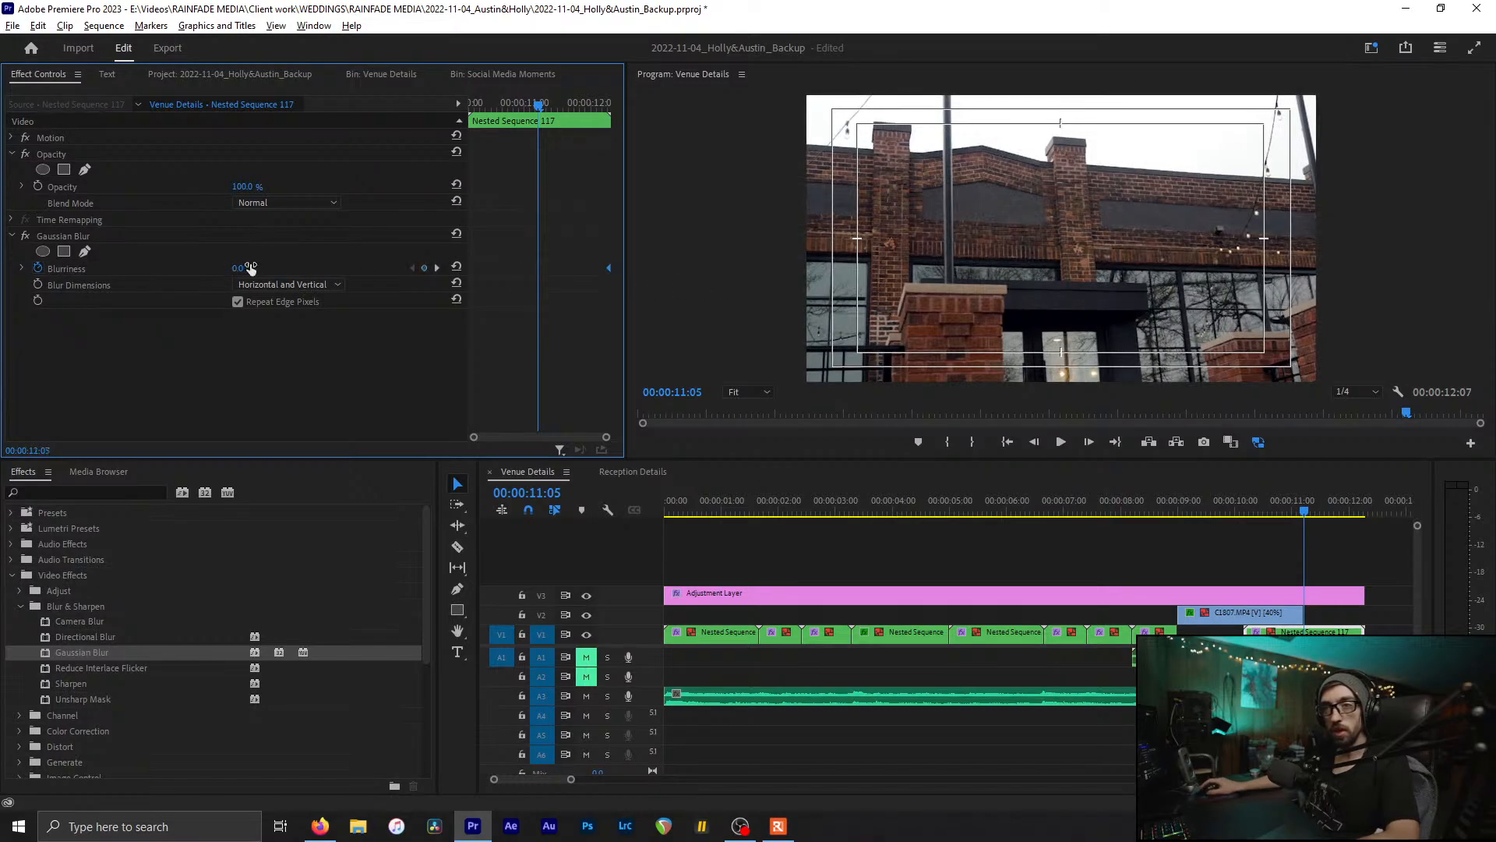
type("200")
key("Return")
key("ctrl+z")
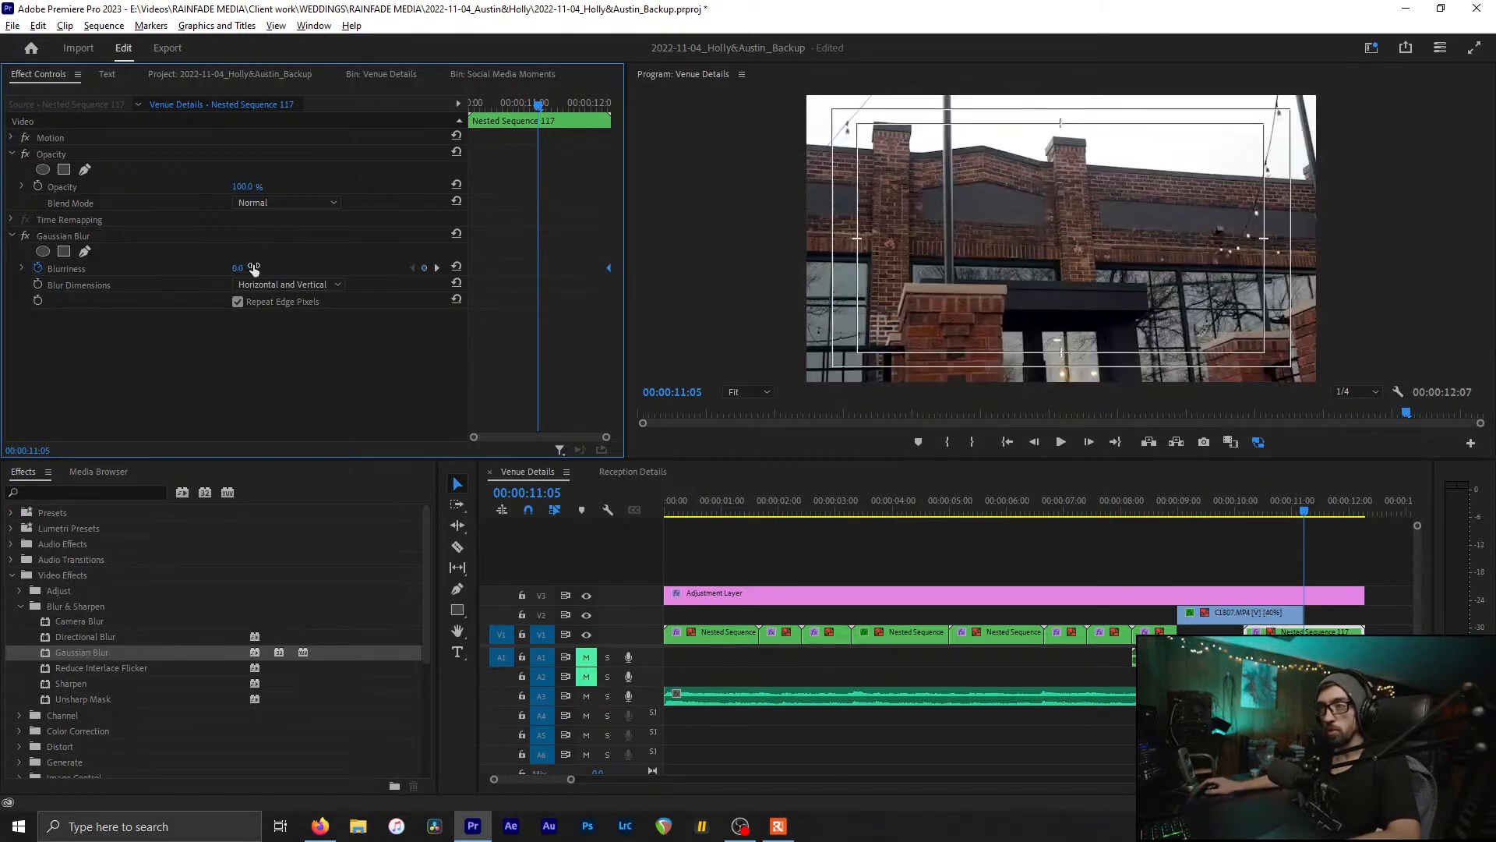
type("50")
key("Return")
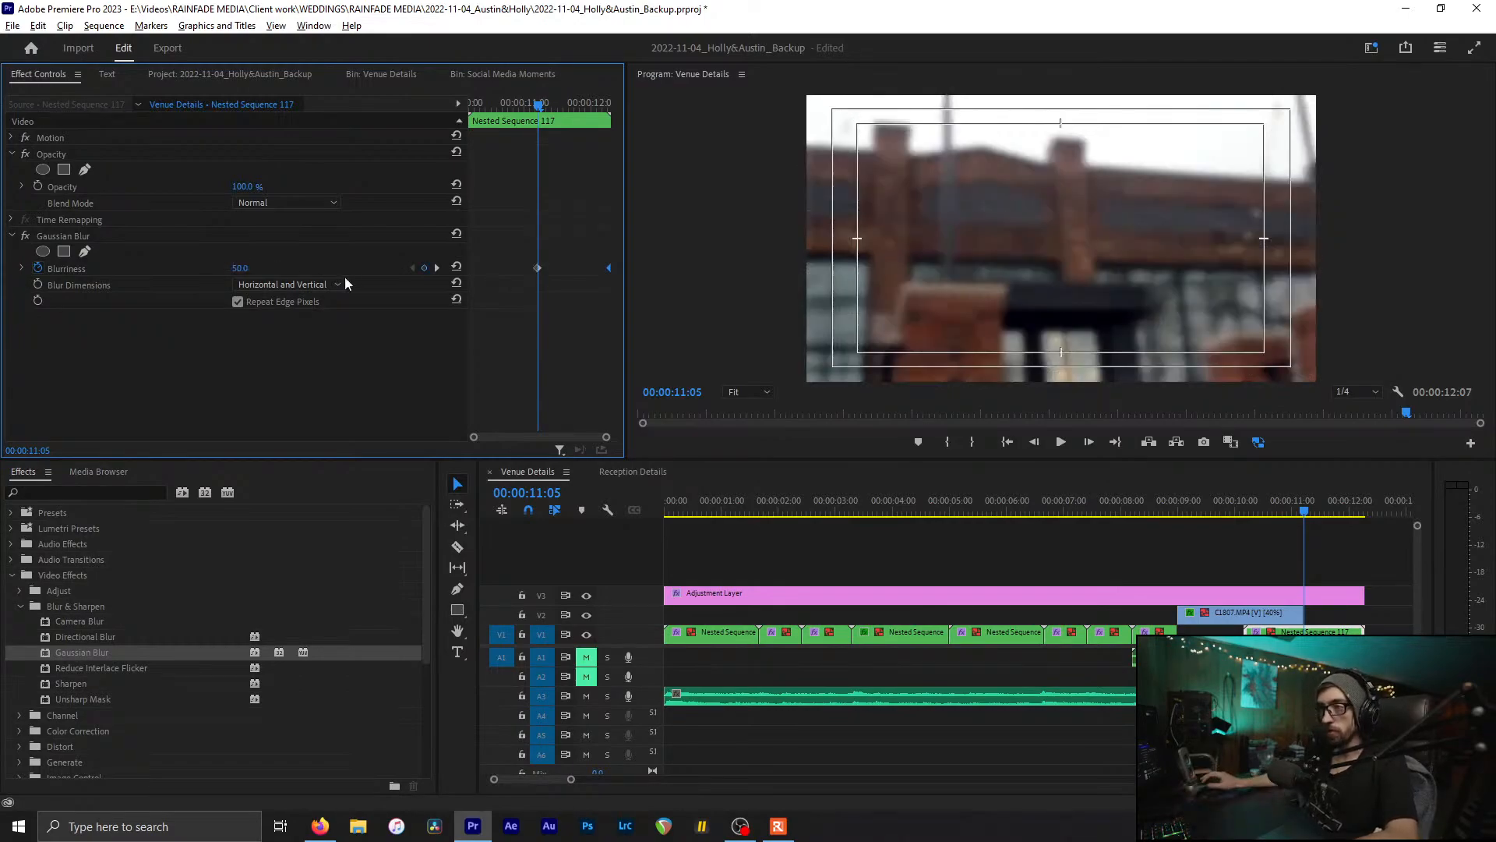
type("75")
key("Return")
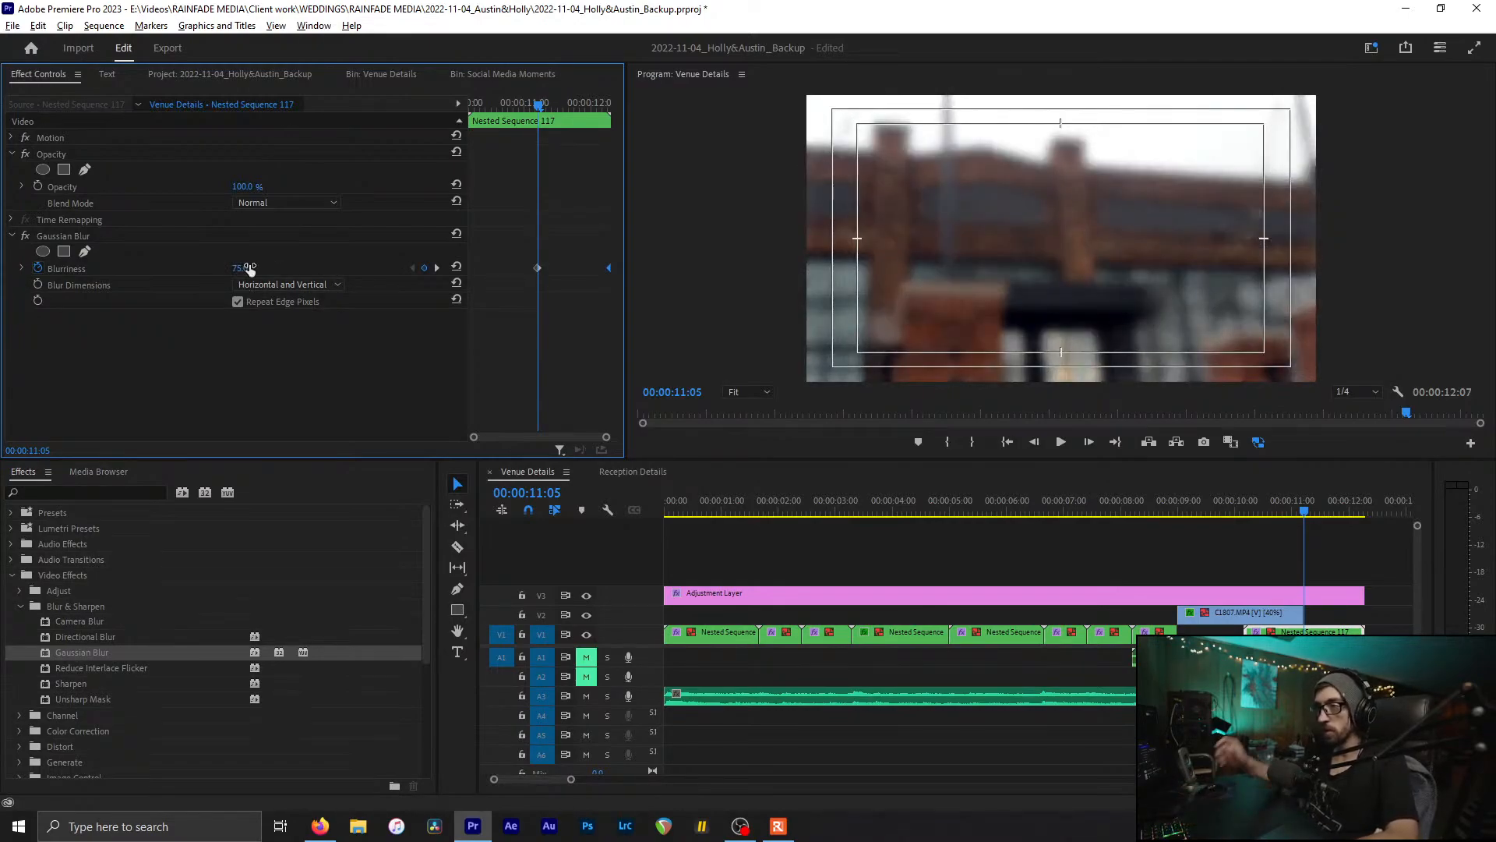
left_click_drag(1280, 516, 1360, 527)
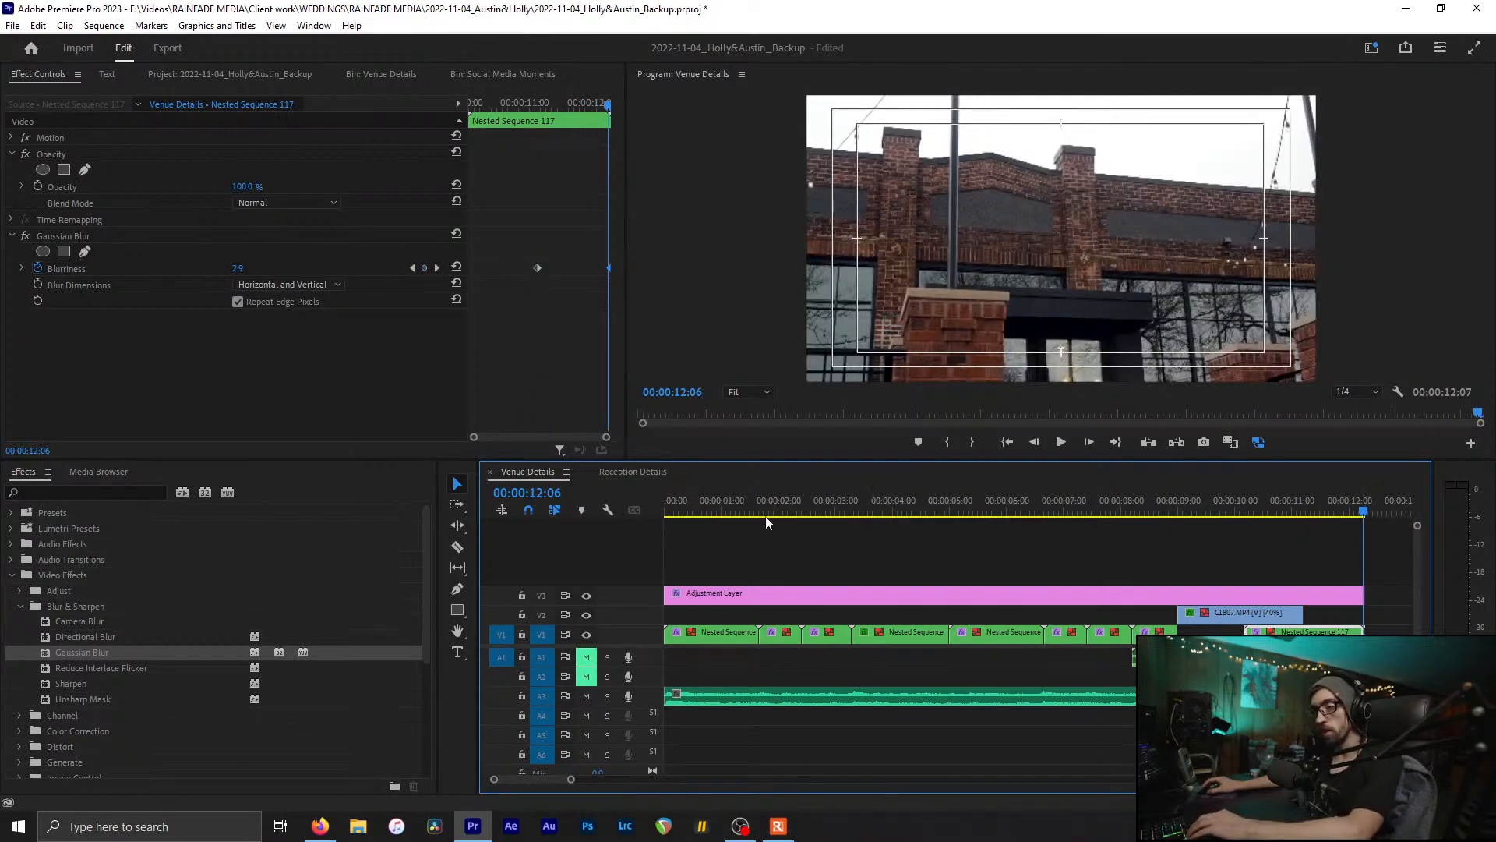
Step: Return to the sequence start, save the project, and scrub through the opening clips
key("Home")
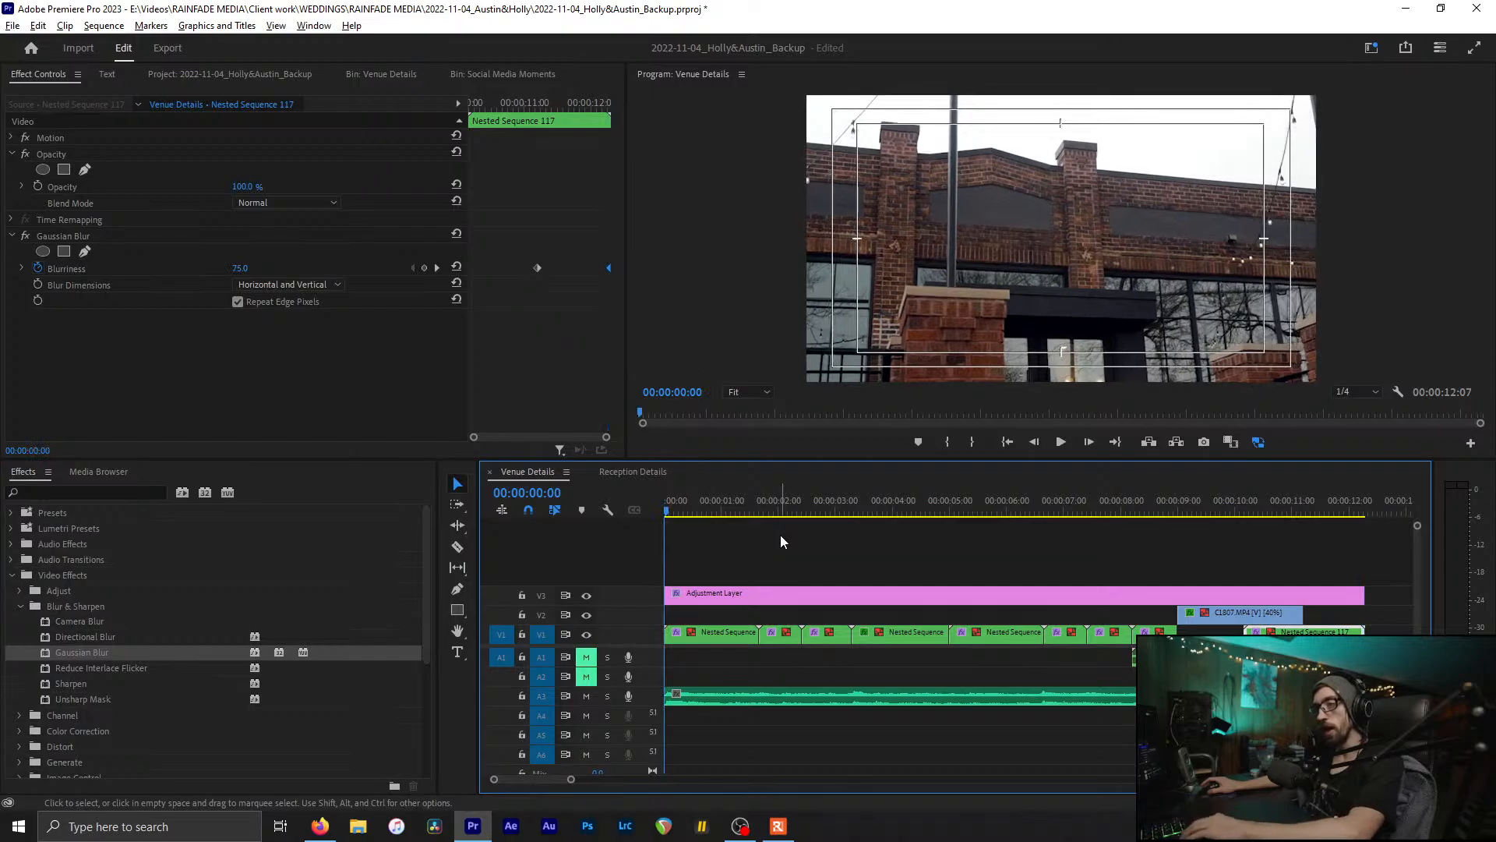
key("ctrl+s")
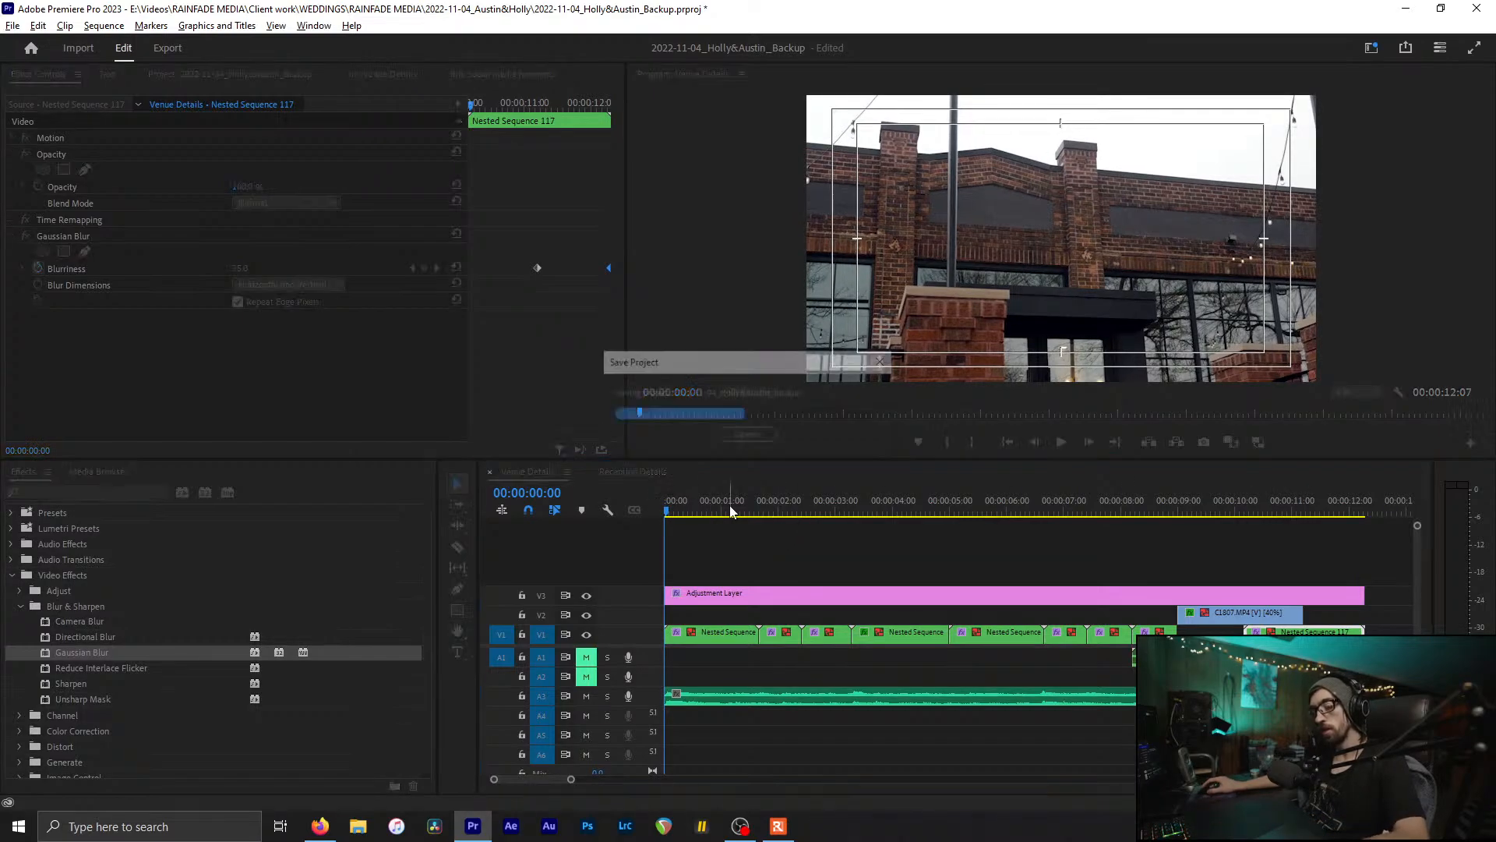
left_click_drag(678, 511, 767, 549)
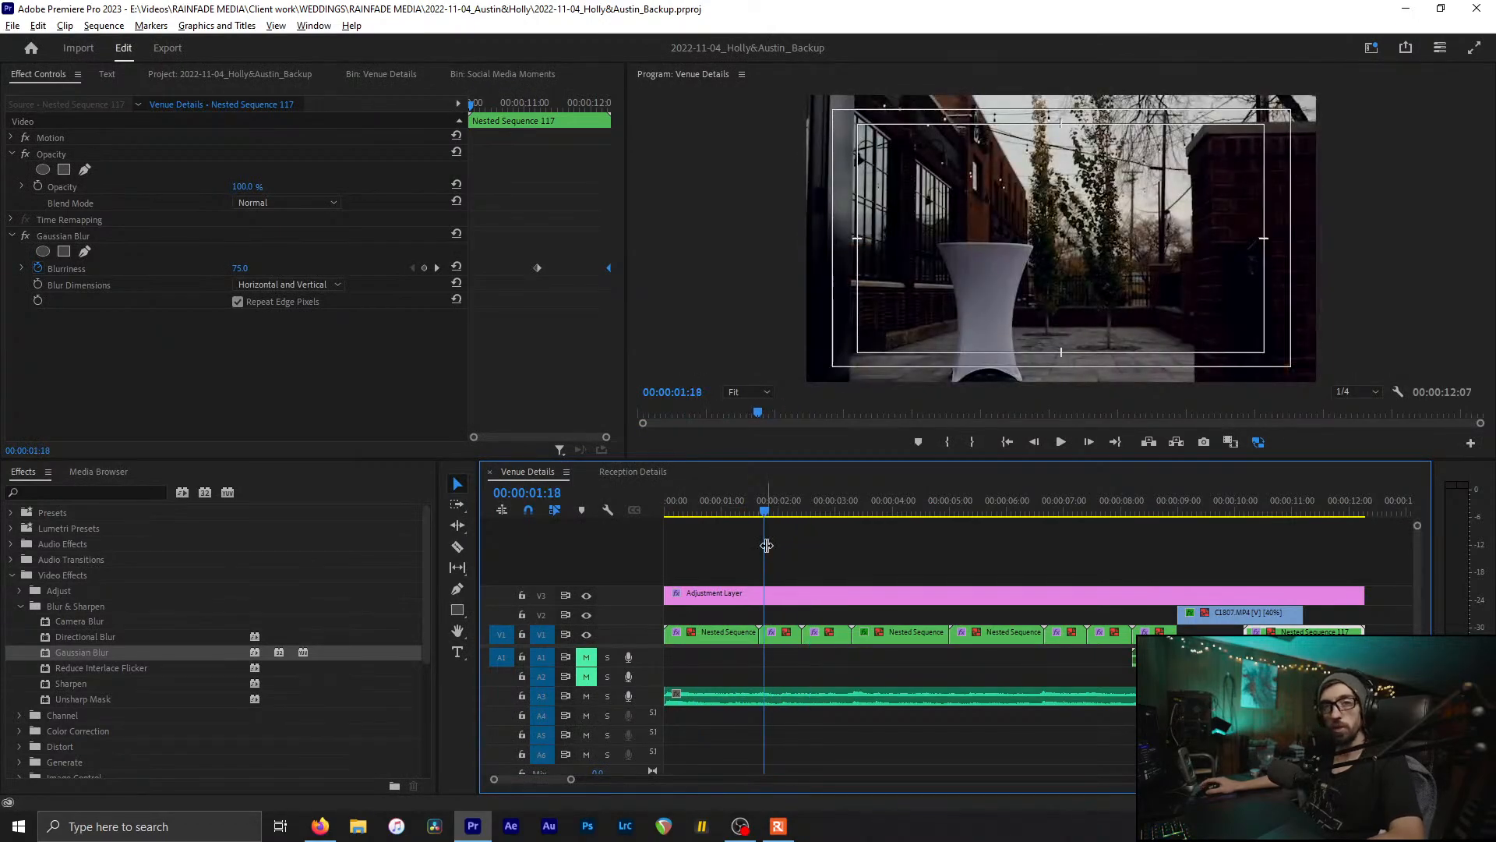
key("ctrl+s")
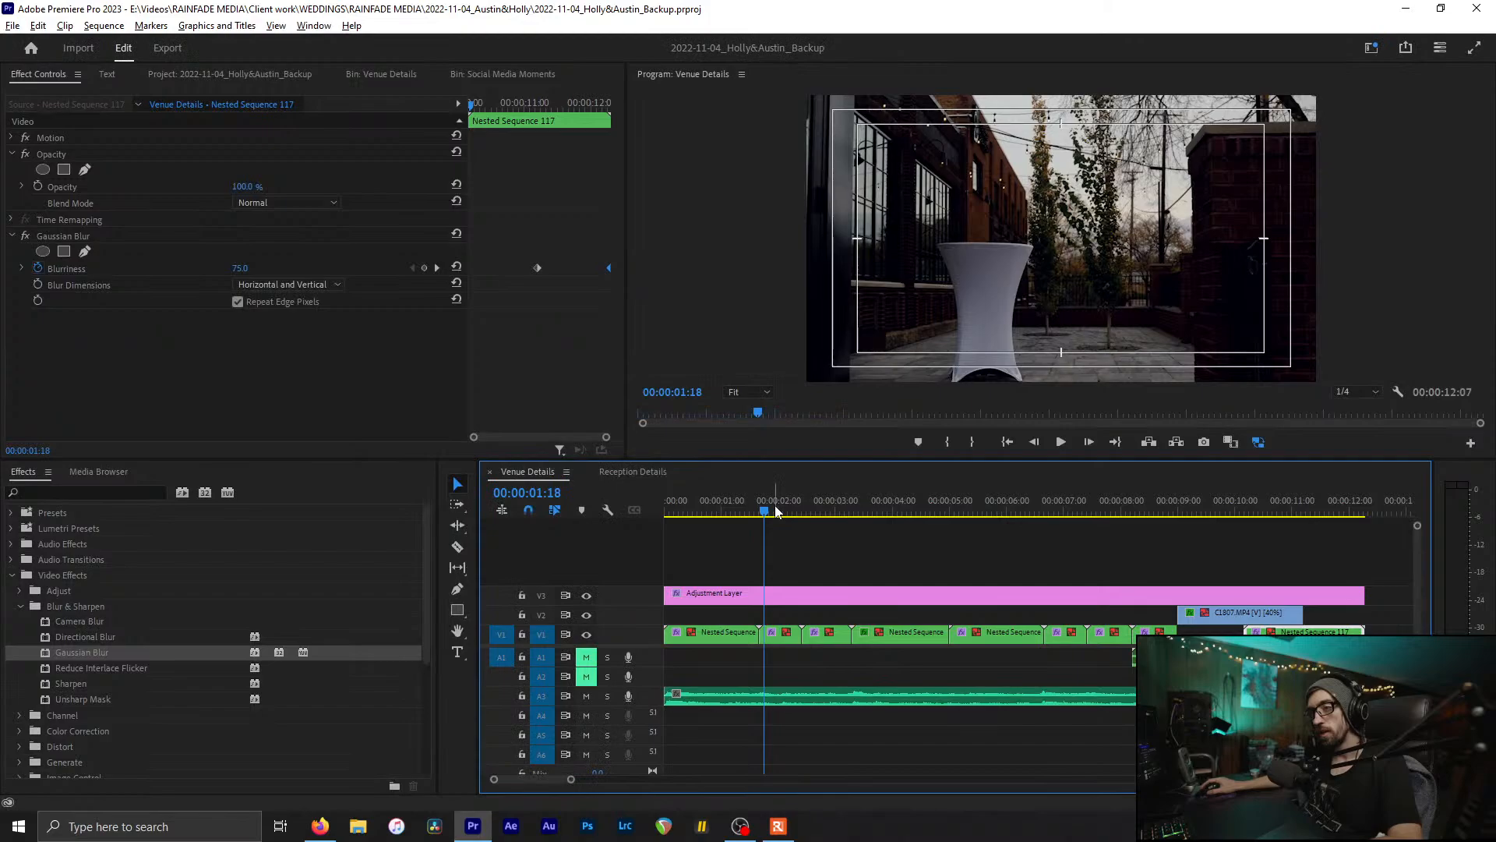
left_click_drag(776, 512, 780, 632)
Step: In the Color workspace, lift Nested Sequence 112's Shadows and compare before and after
left_click(781, 635)
left_click(1371, 49)
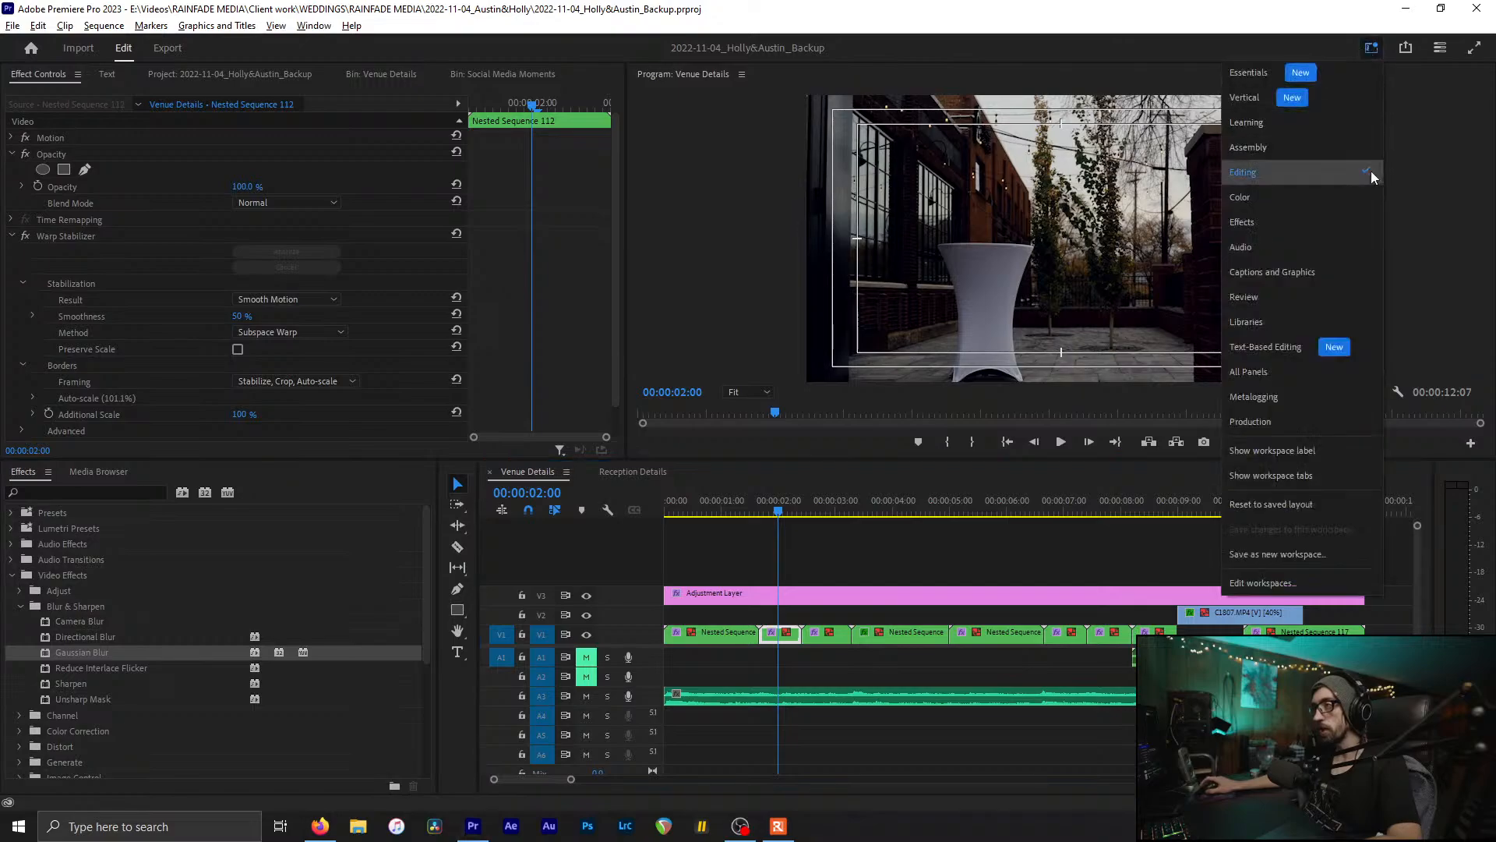
left_click(1315, 203)
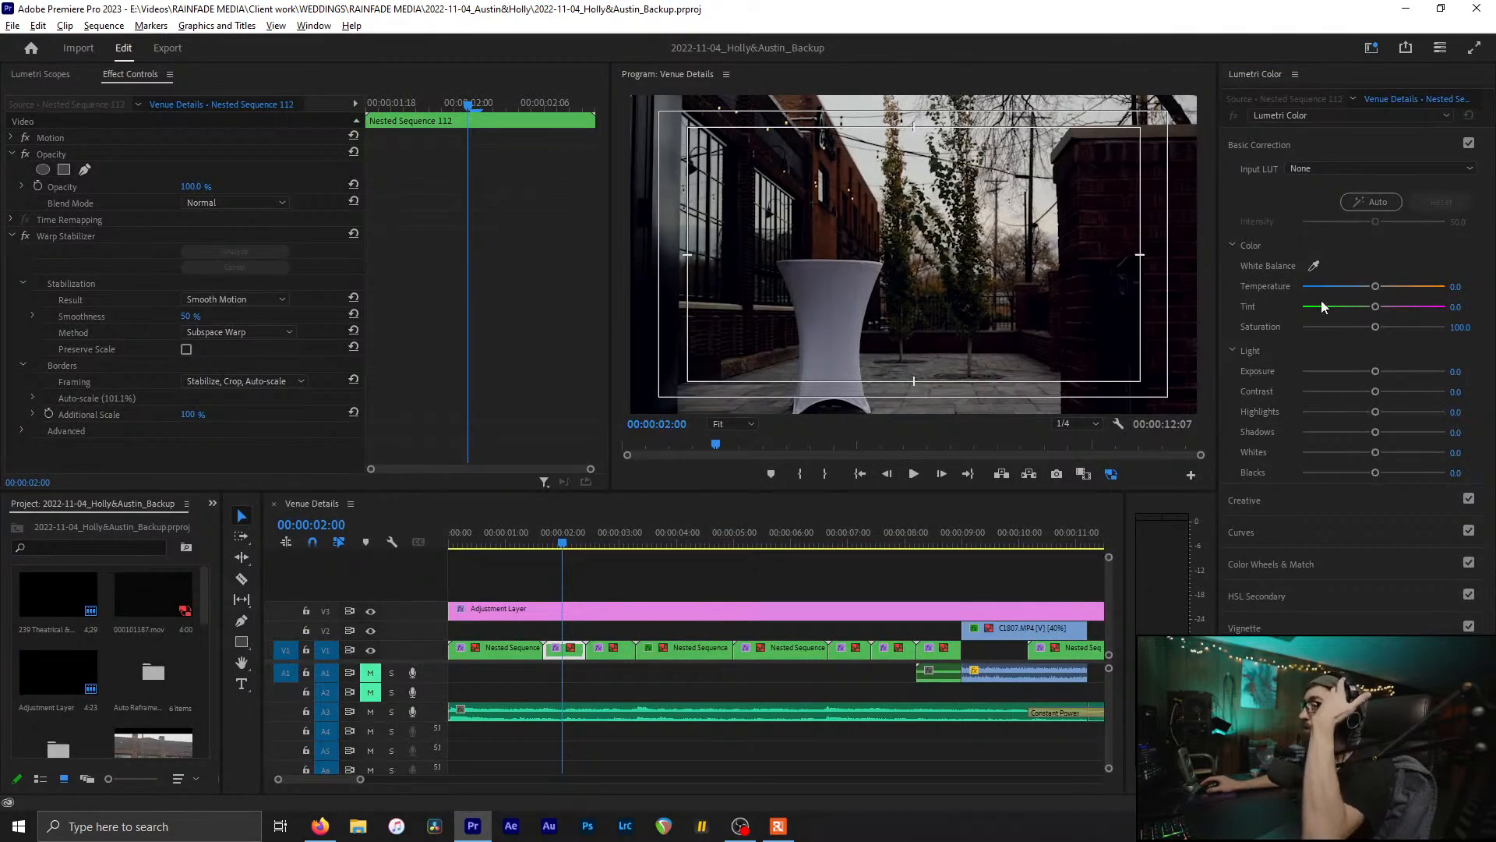
left_click_drag(1382, 433, 1349, 474)
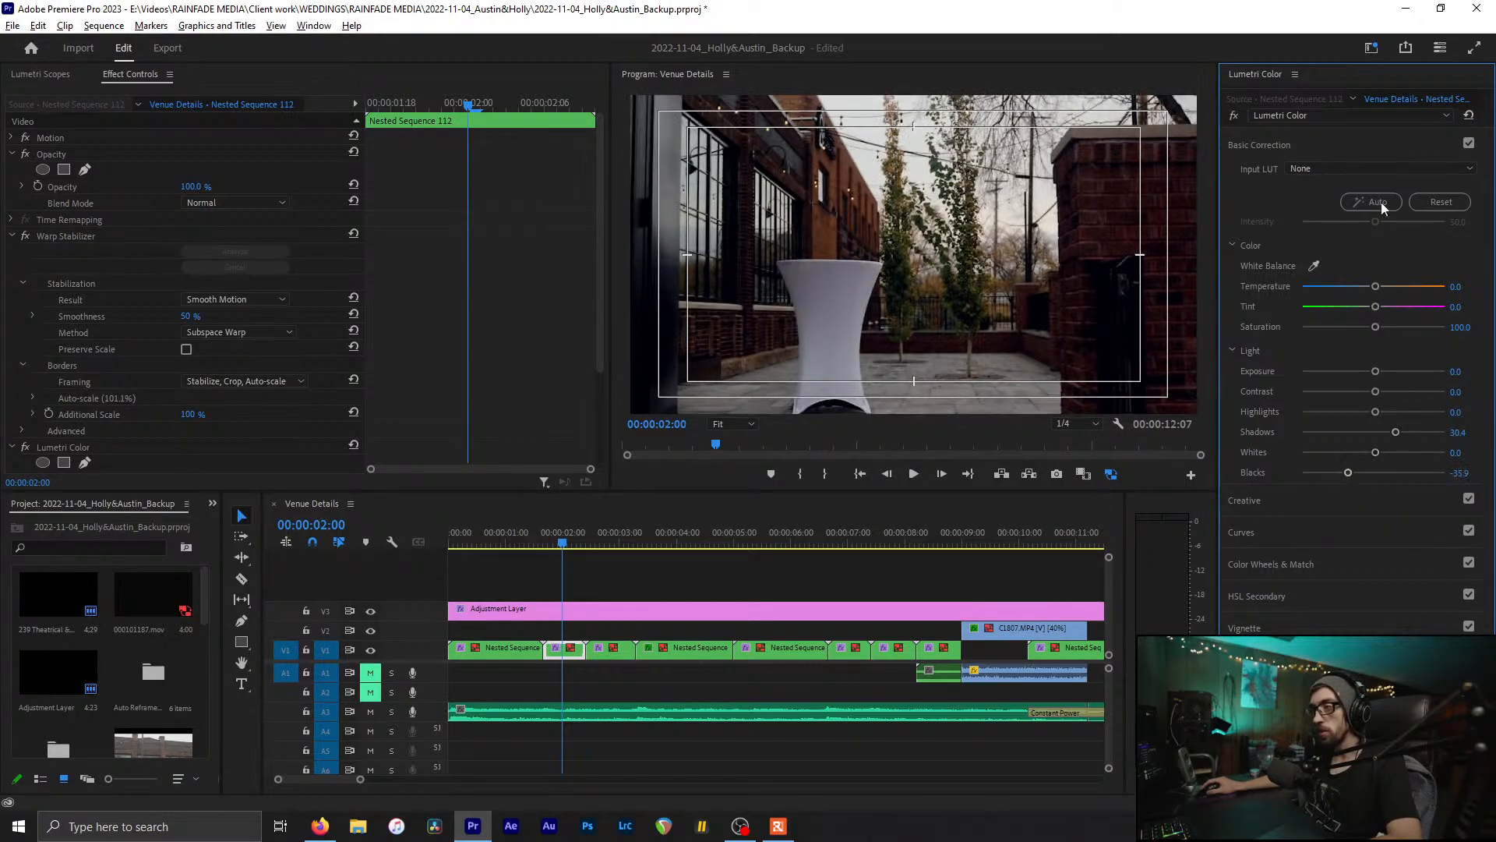
left_click(1469, 149)
left_click(1469, 145)
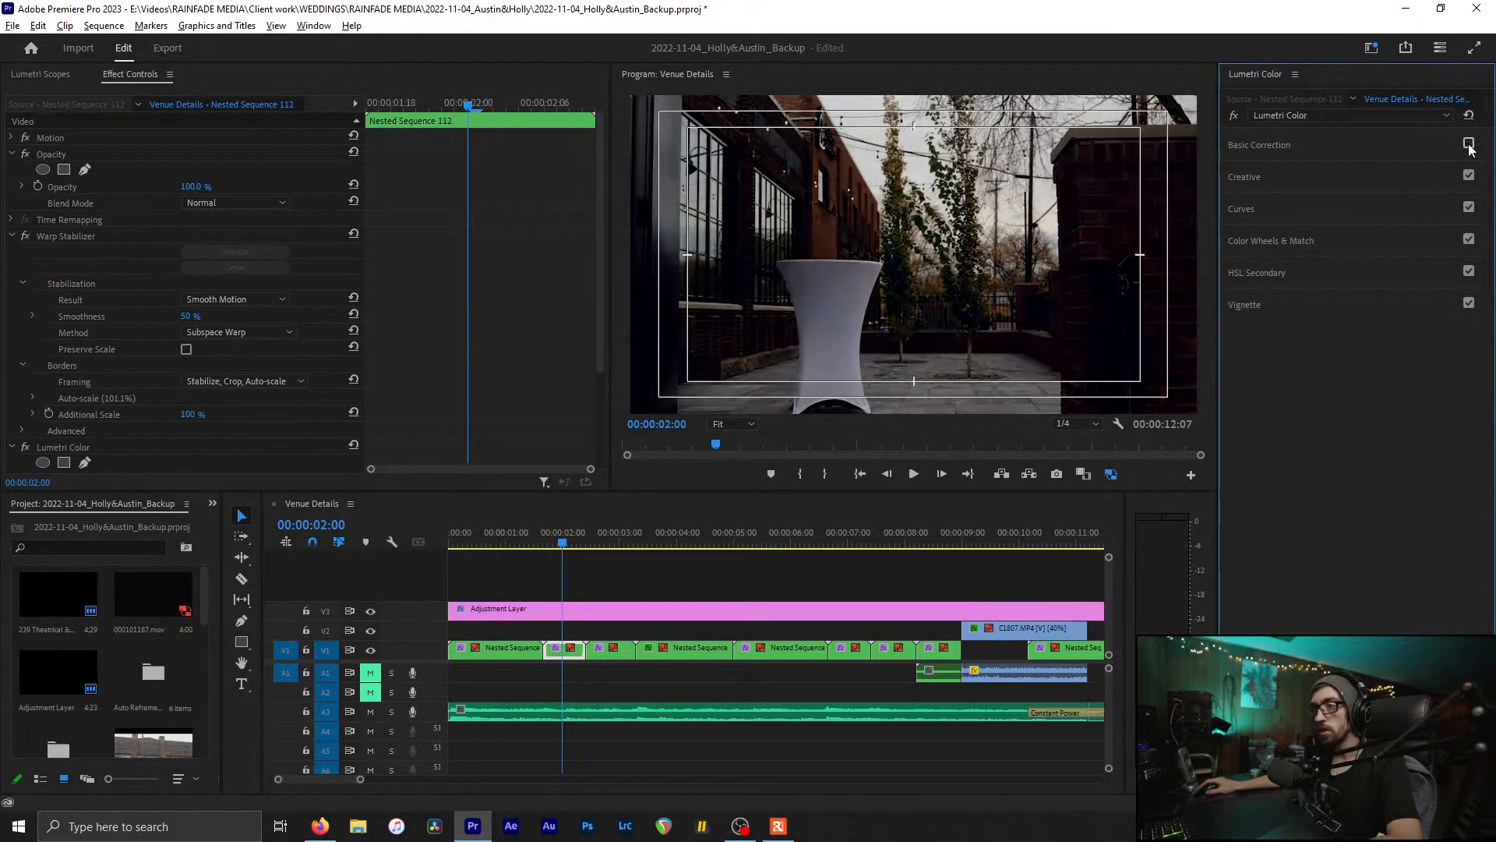
left_click(1469, 145)
left_click(1469, 145)
left_click(1469, 145)
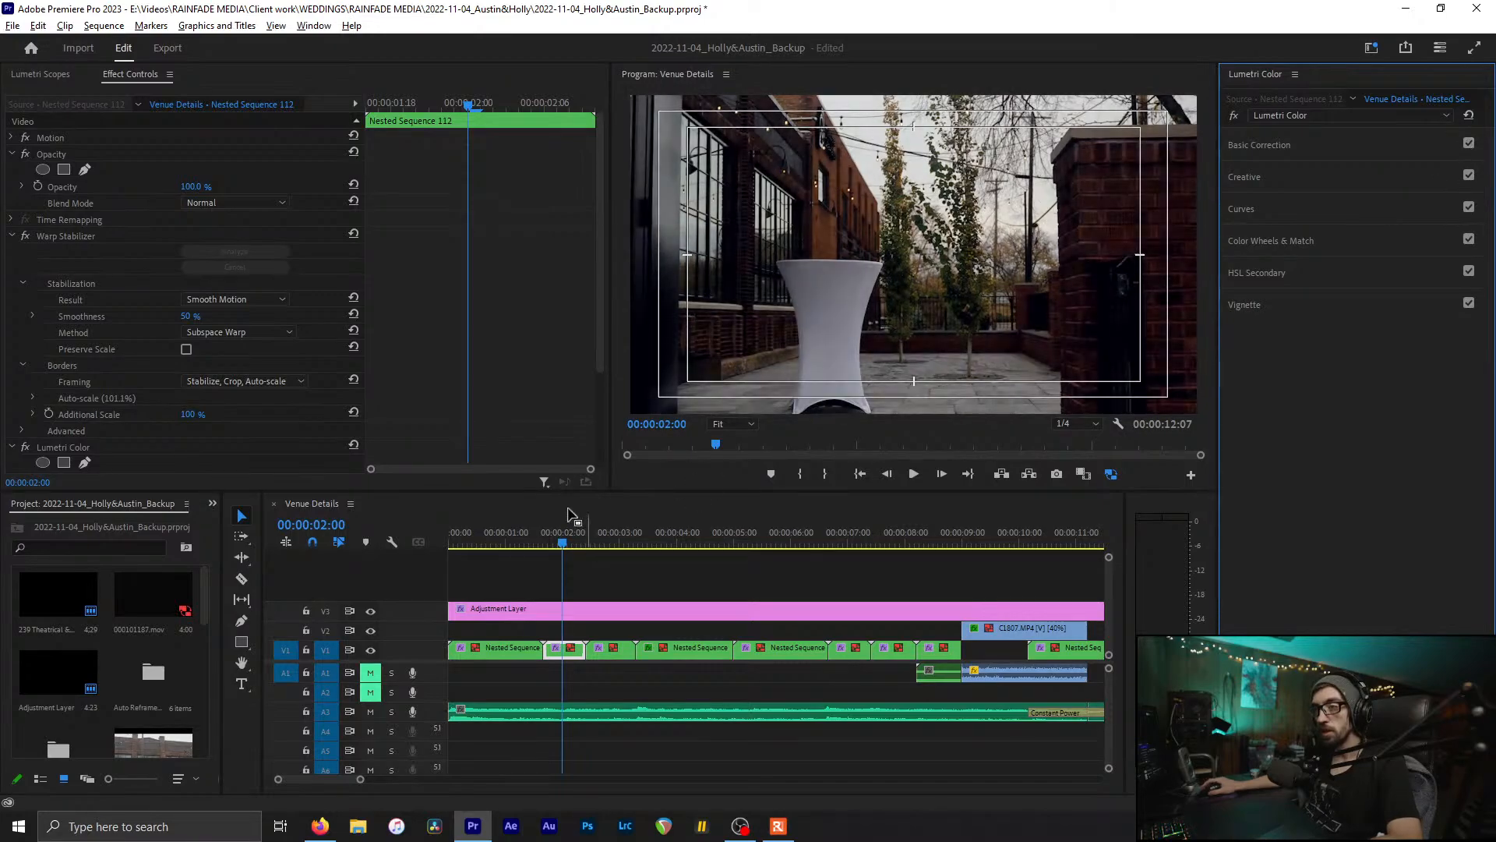
left_click(571, 534)
Step: Lift Nested Sequence 113's Shadows to 41.3 with Blacks at -14.1, and save
left_click_drag(572, 535, 591, 531)
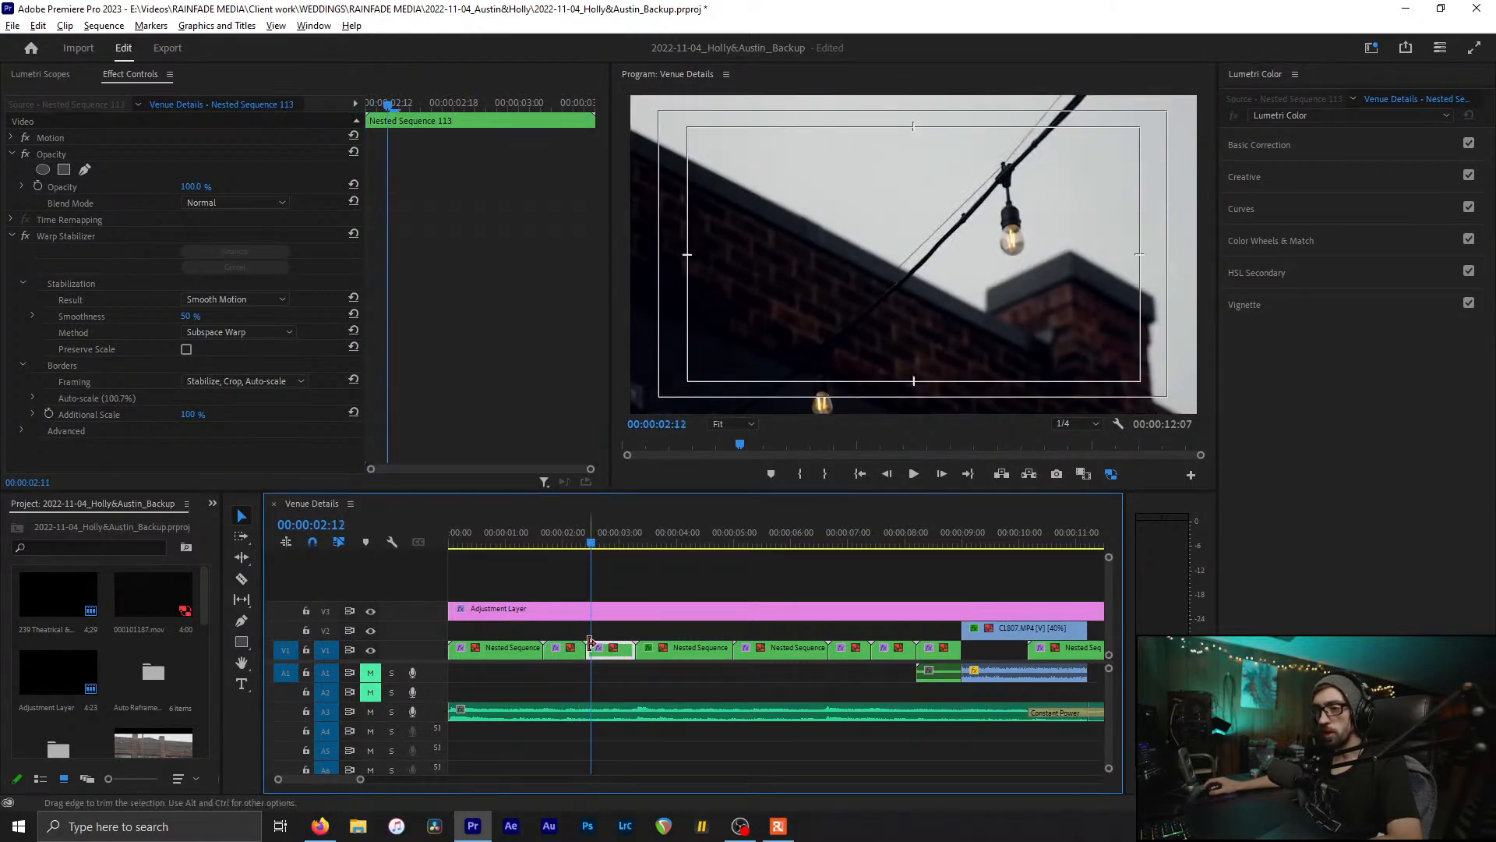
left_click(1297, 148)
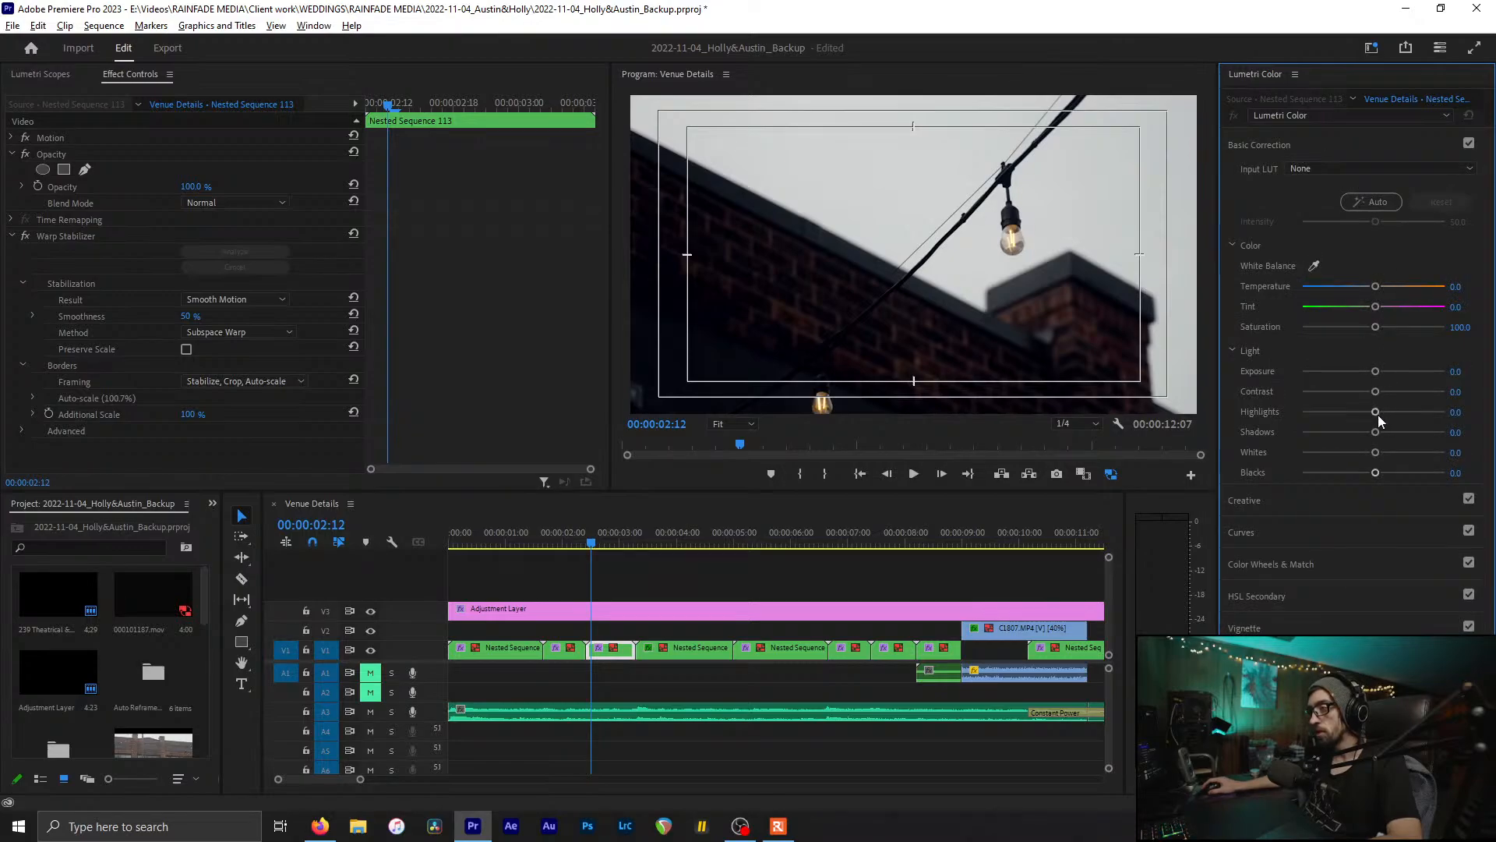
left_click_drag(1376, 430, 1364, 476)
key("ctrl+s")
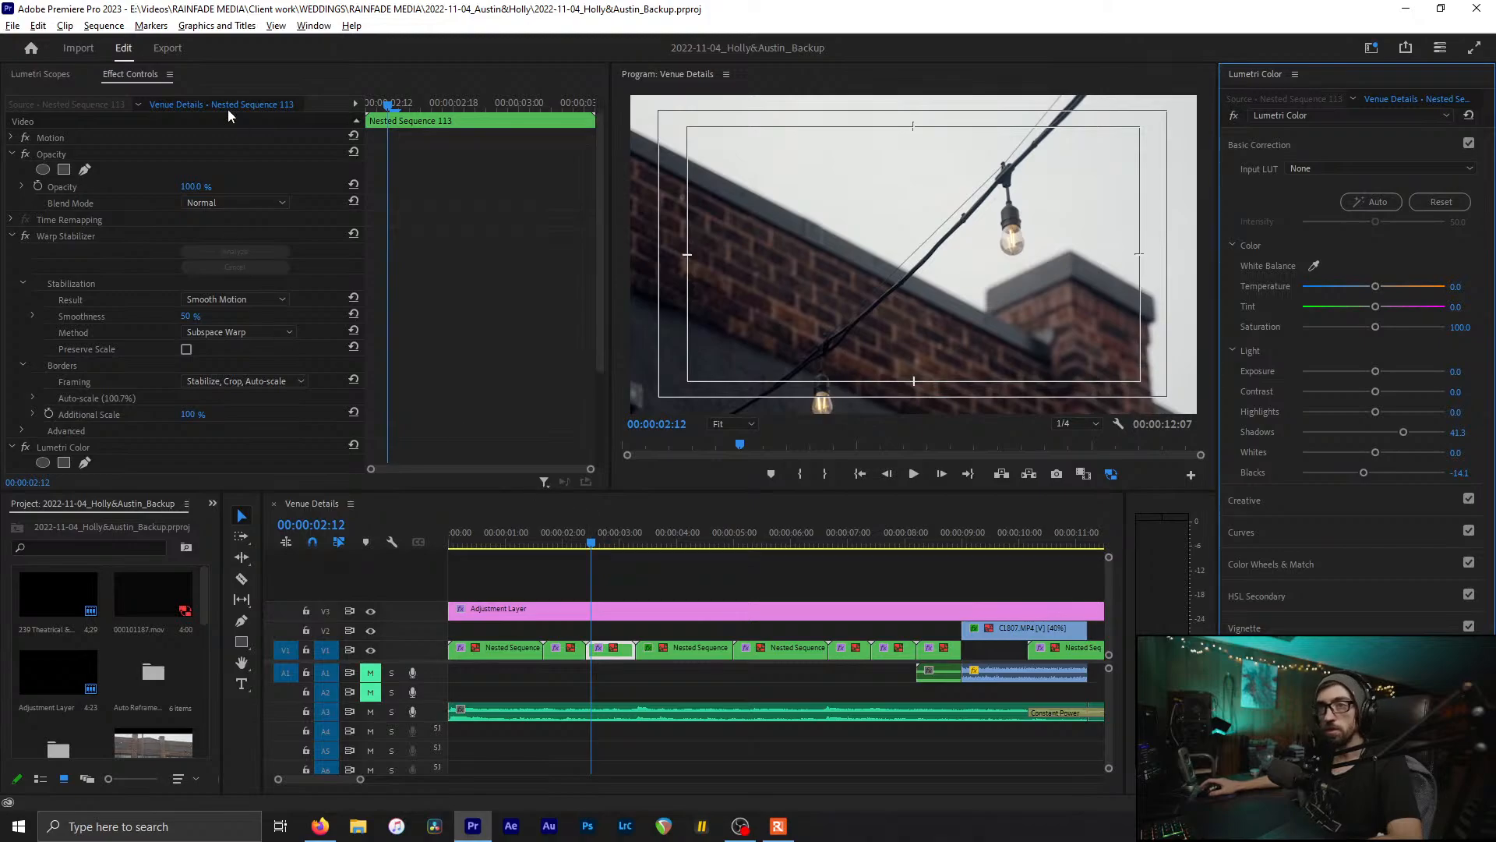
Step: Show Lumetri Scopes and grade C1807.MP4 with Shadows 38.0 and Blacks -29.3
left_click(41, 74)
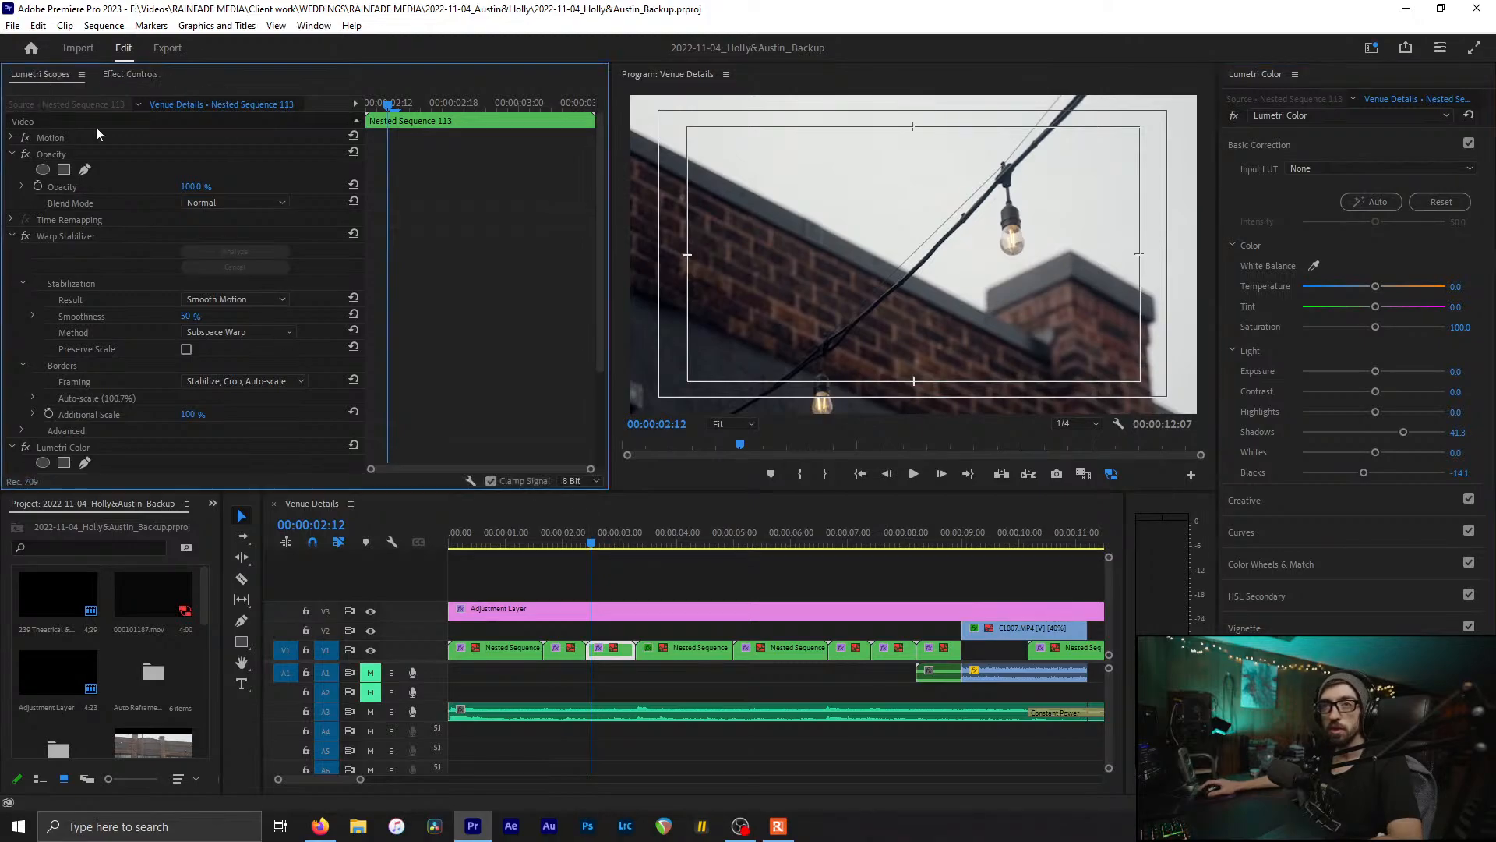
left_click_drag(641, 538, 939, 544)
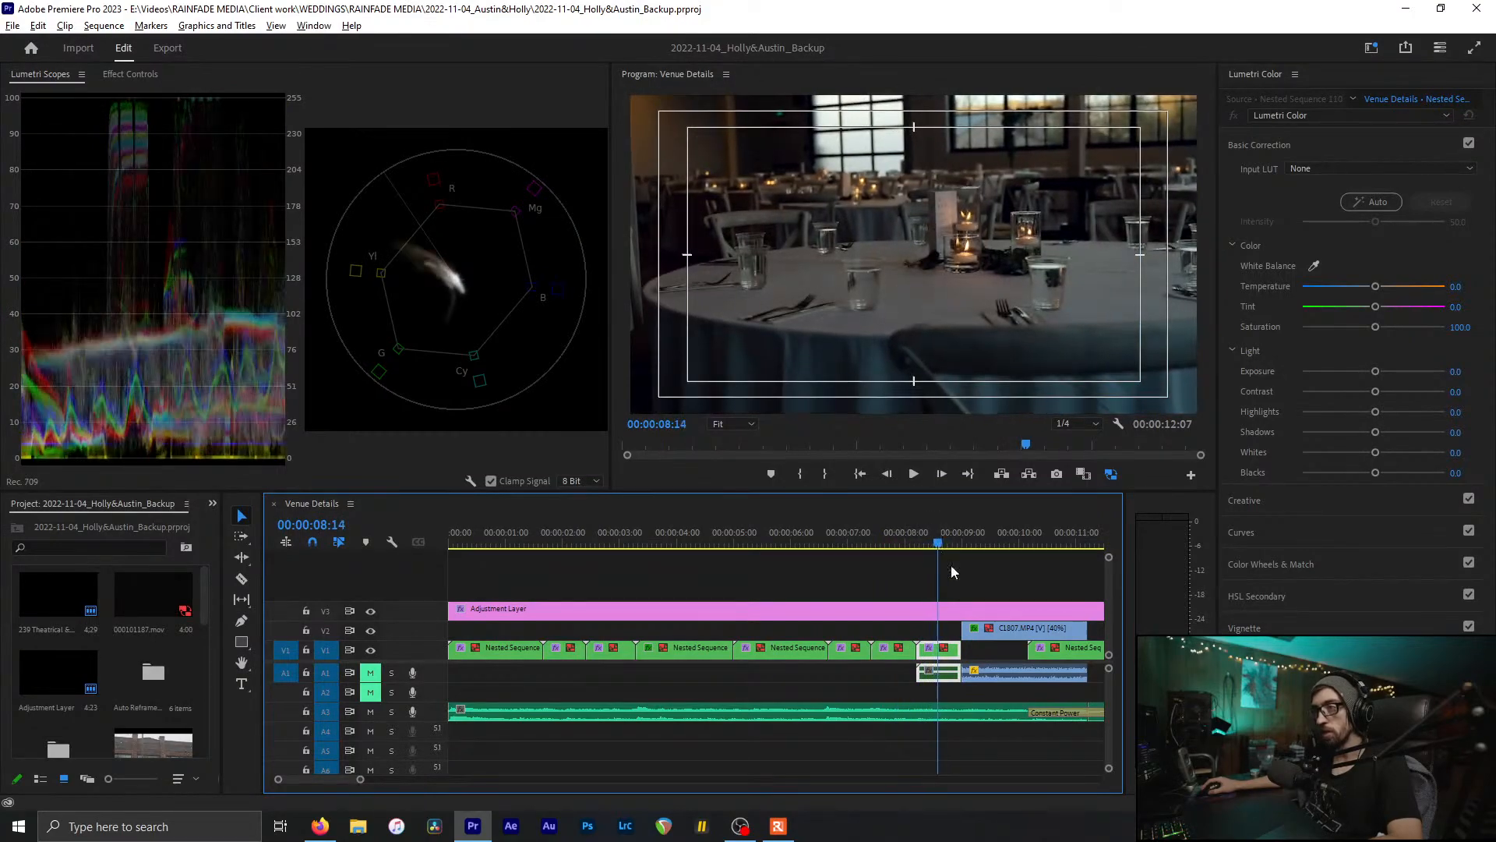
left_click(967, 538)
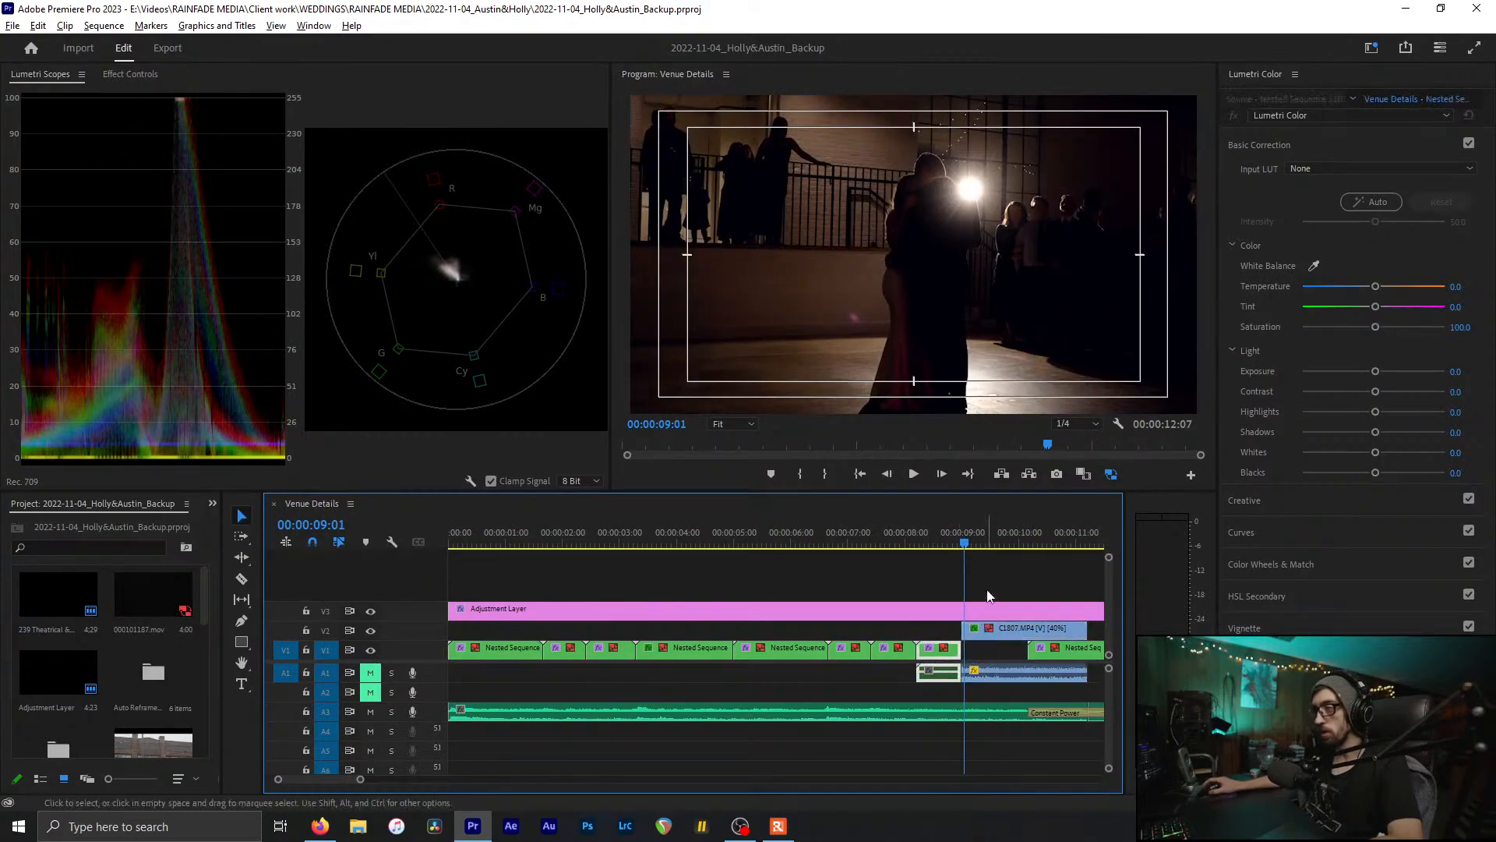
left_click(986, 537)
left_click(989, 527)
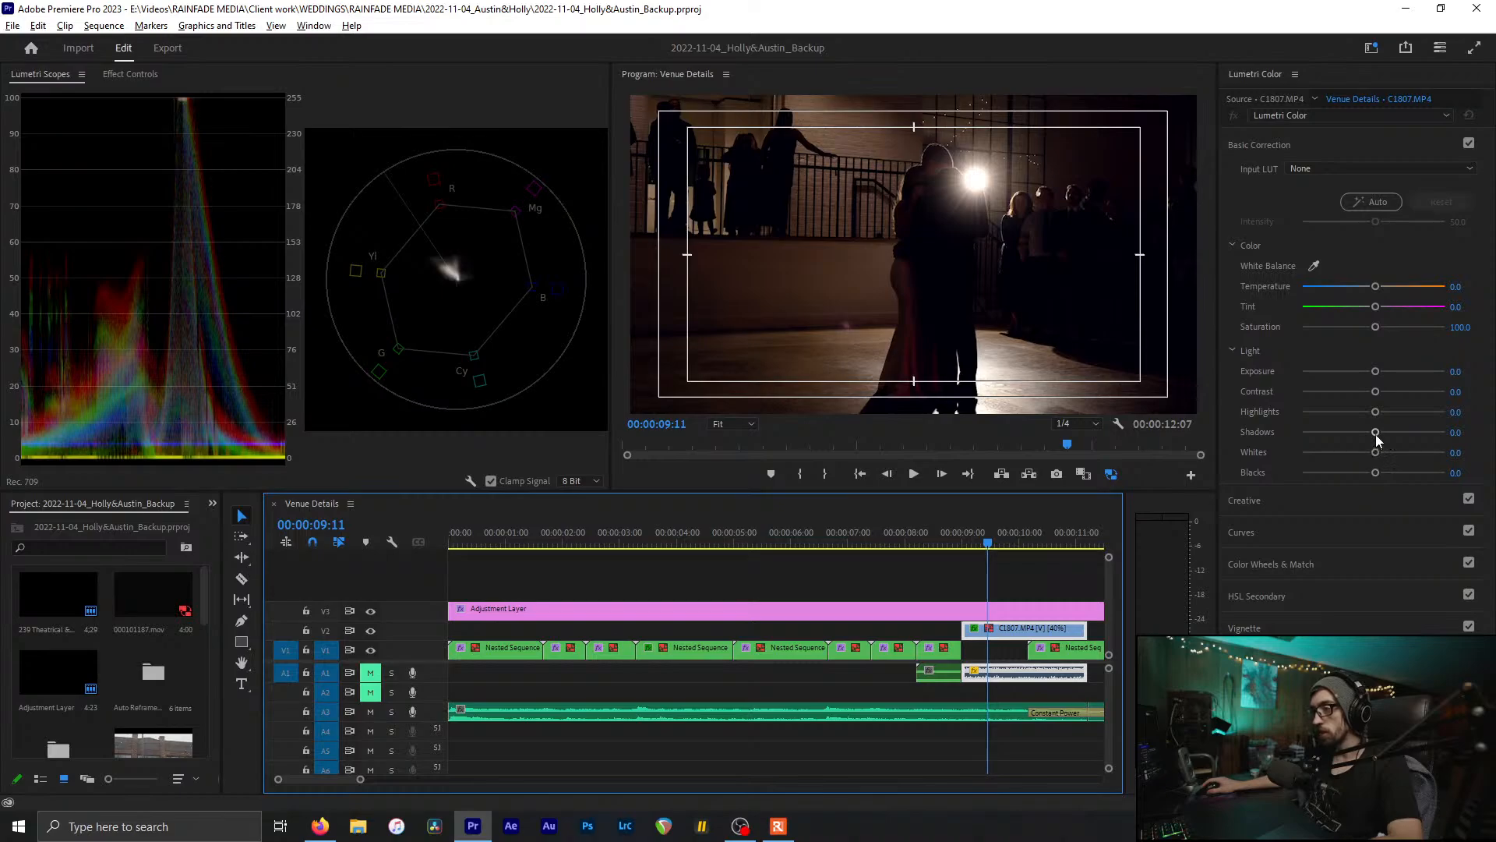
left_click_drag(1376, 433, 1356, 476)
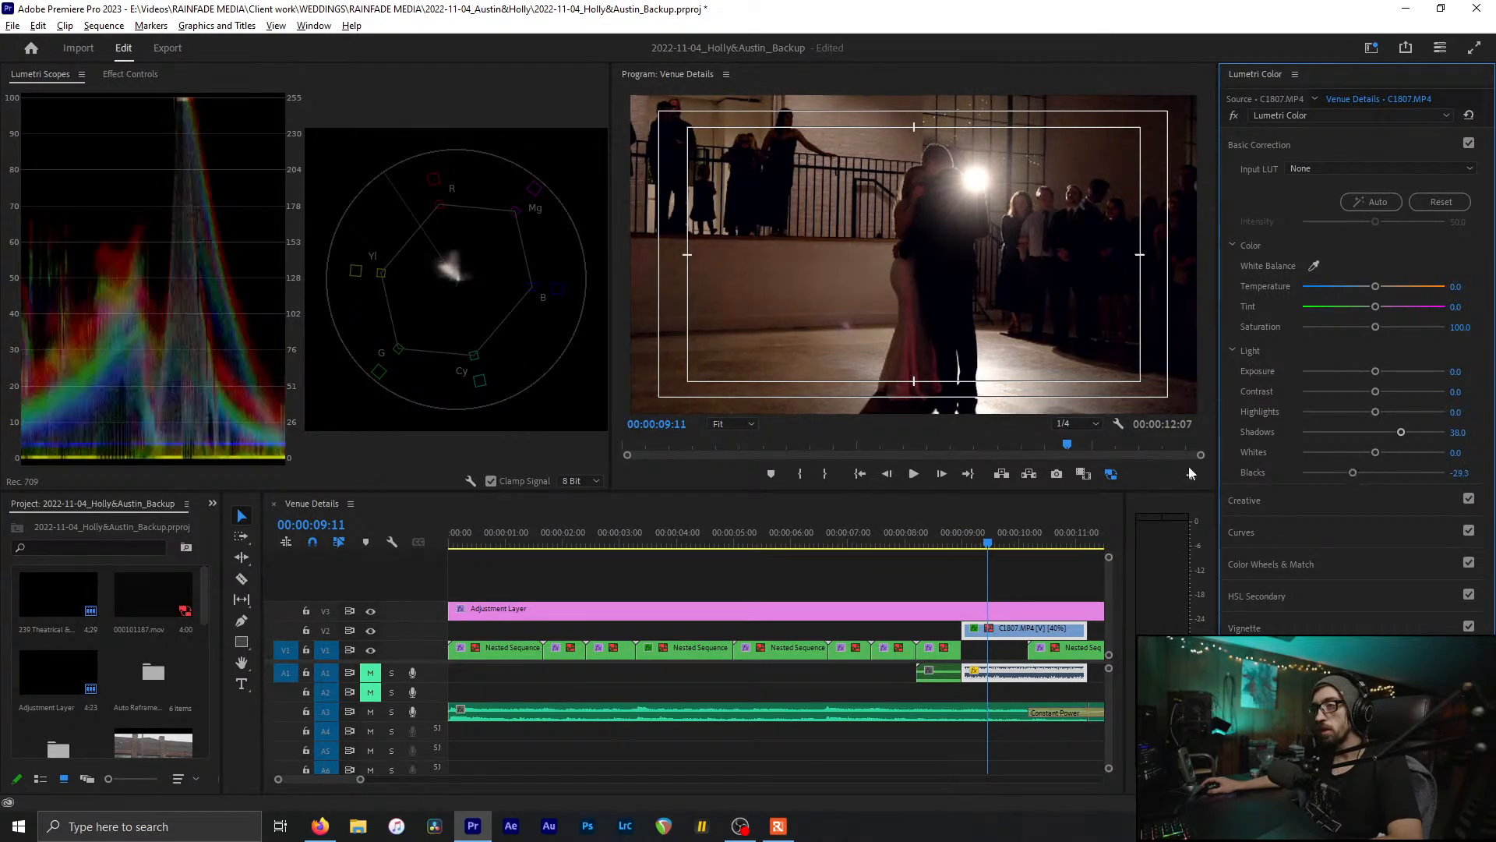
left_click_drag(989, 537, 1022, 542)
Step: Preview the transition into the dance clip, save the project, and fit the sequence to the timeline
scroll(977, 568, "down", 3)
left_click_drag(907, 540, 865, 546)
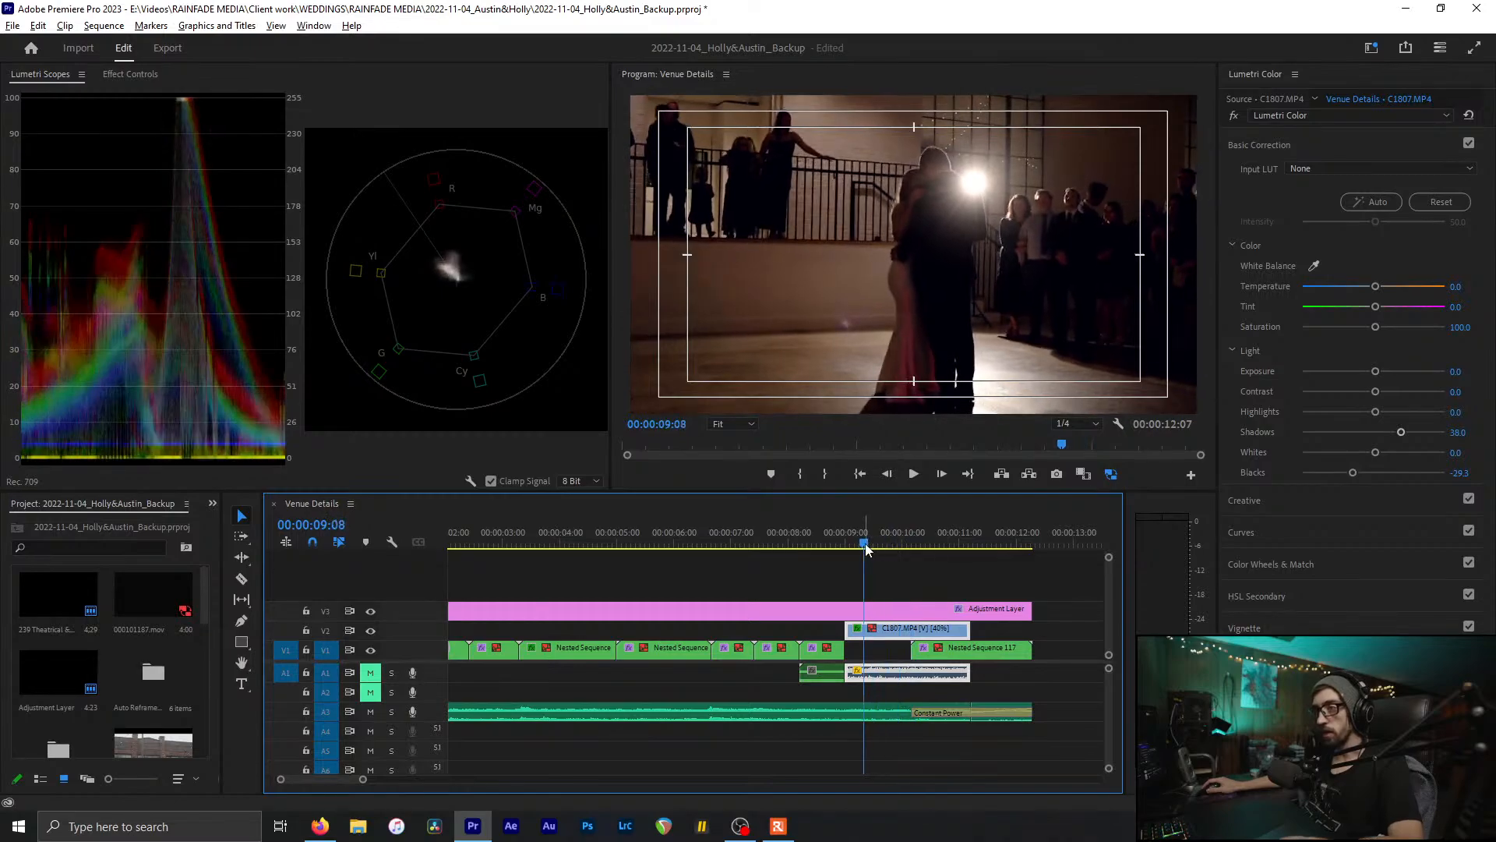
key("ctrl+s")
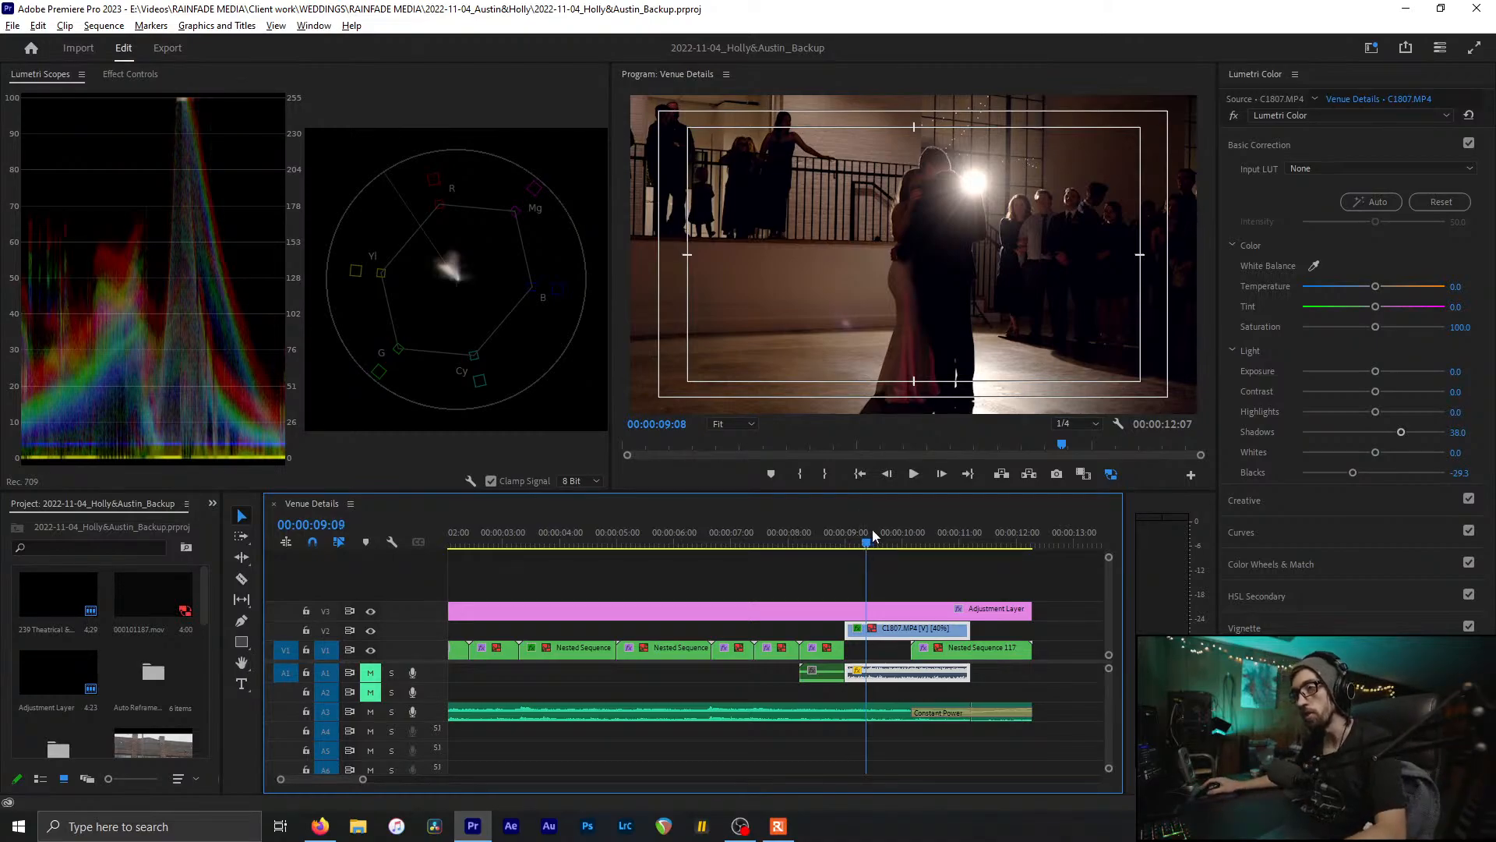
left_click_drag(872, 536, 893, 541)
key("ctrl+s")
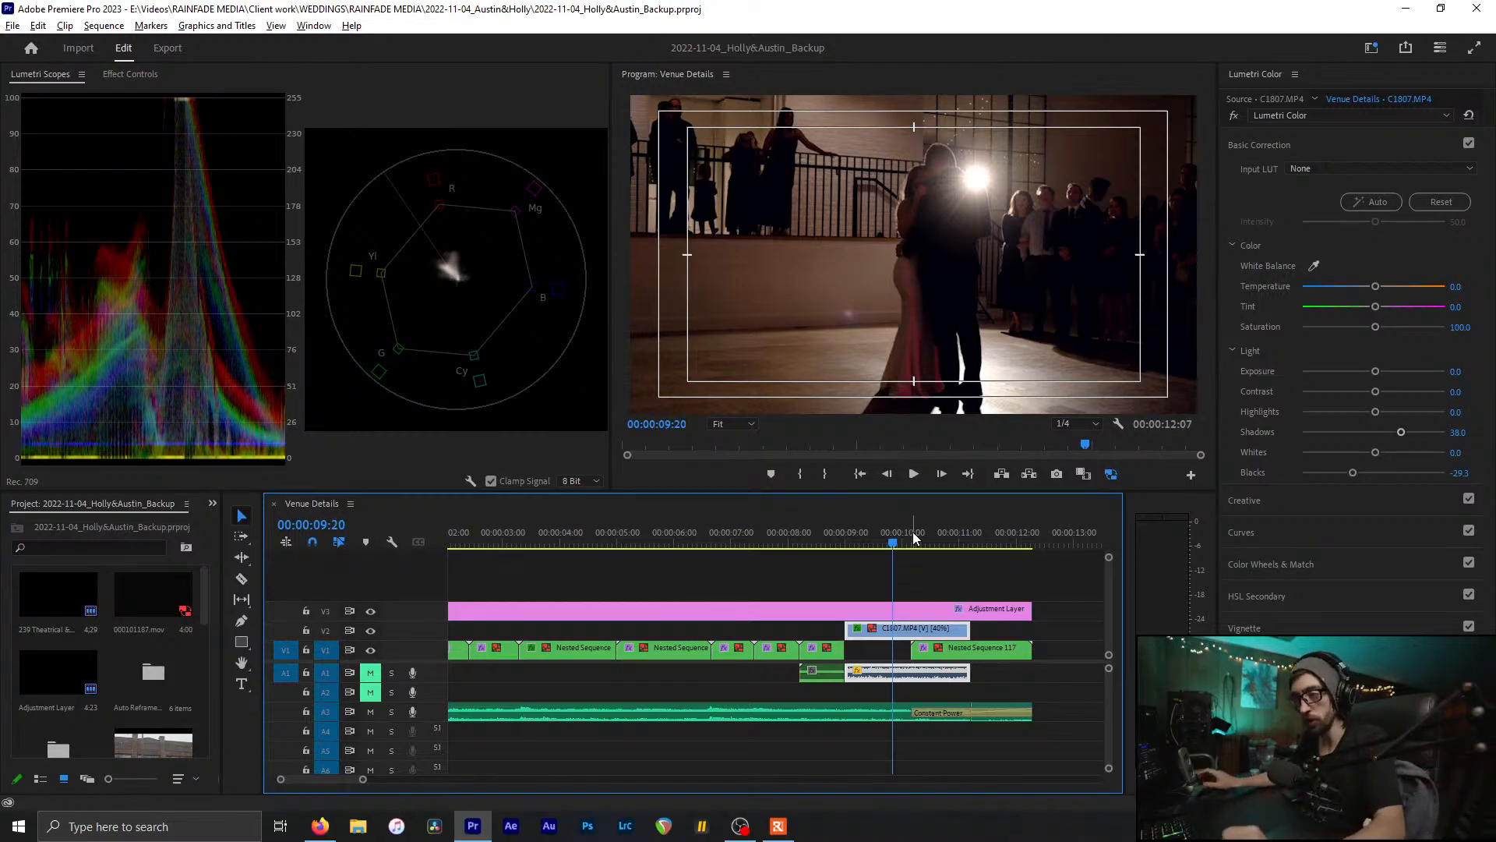
left_click_drag(908, 538, 877, 575)
key("ctrl+s")
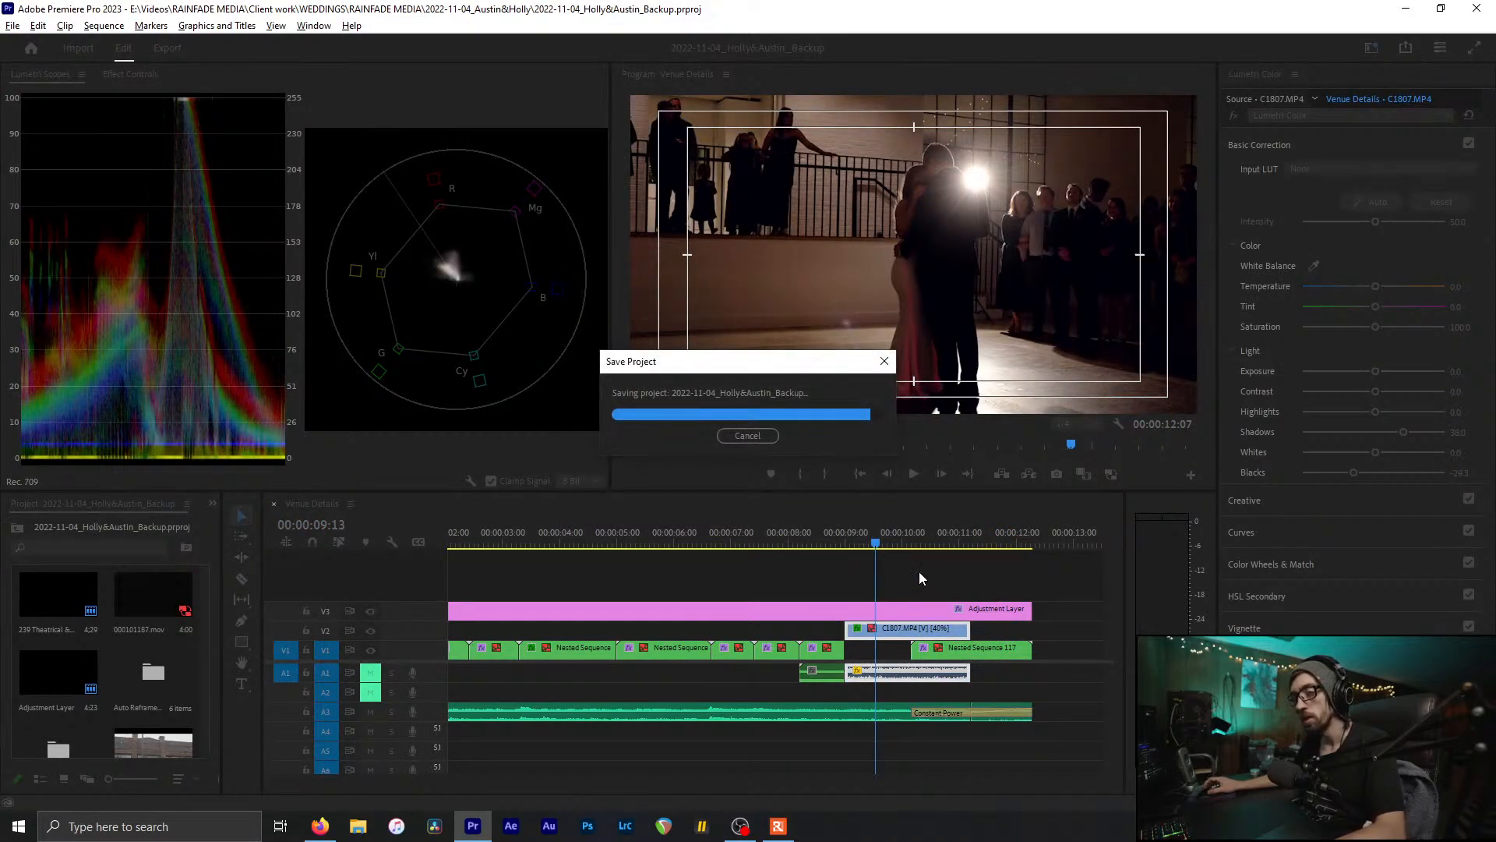
left_click(918, 570)
scroll(918, 571, "up", 5)
scroll(918, 571, "down", 5)
key("ctrl+s")
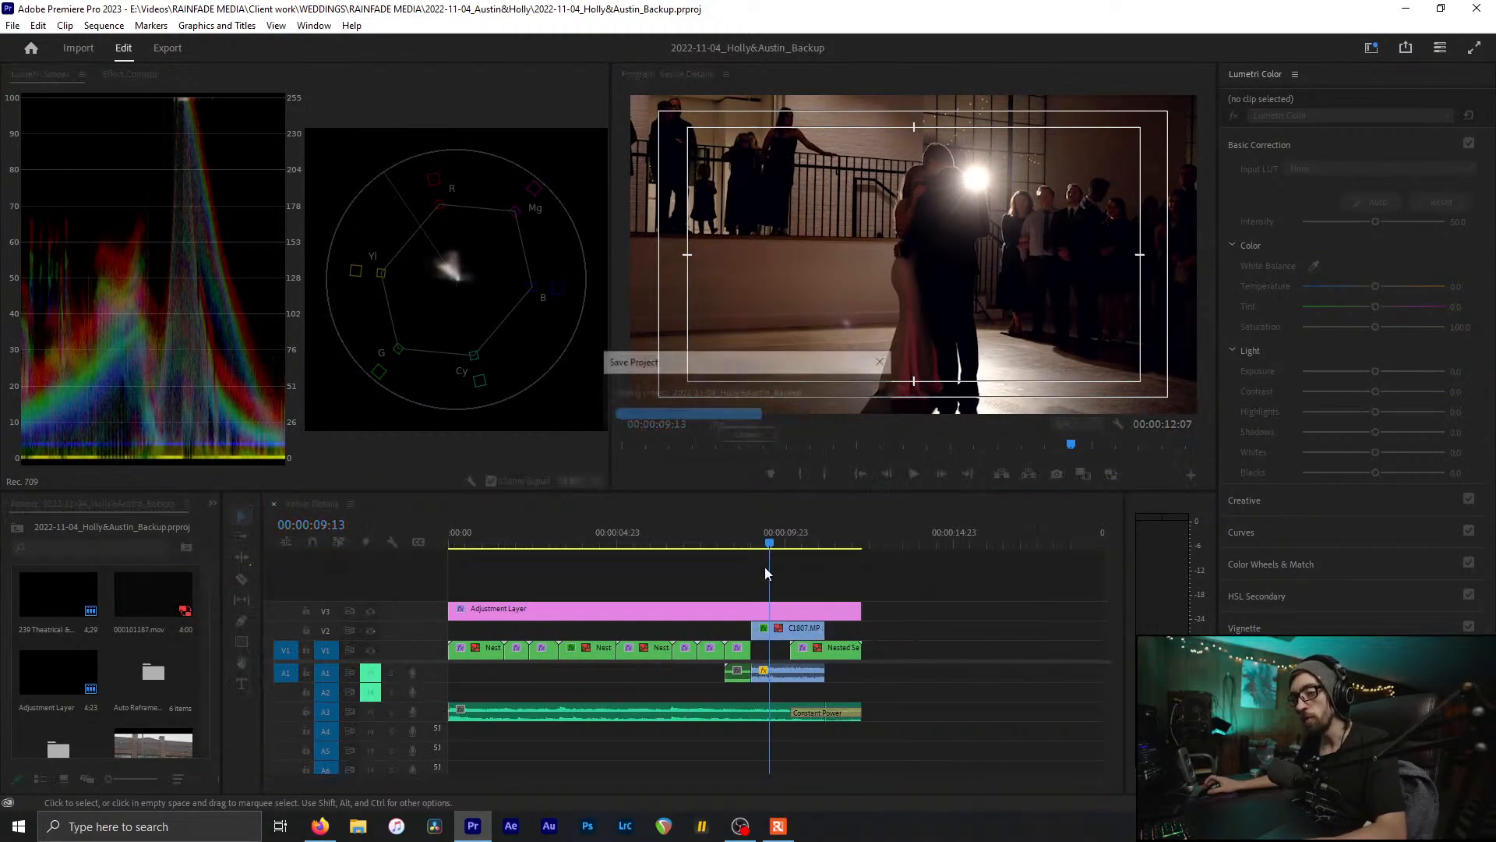
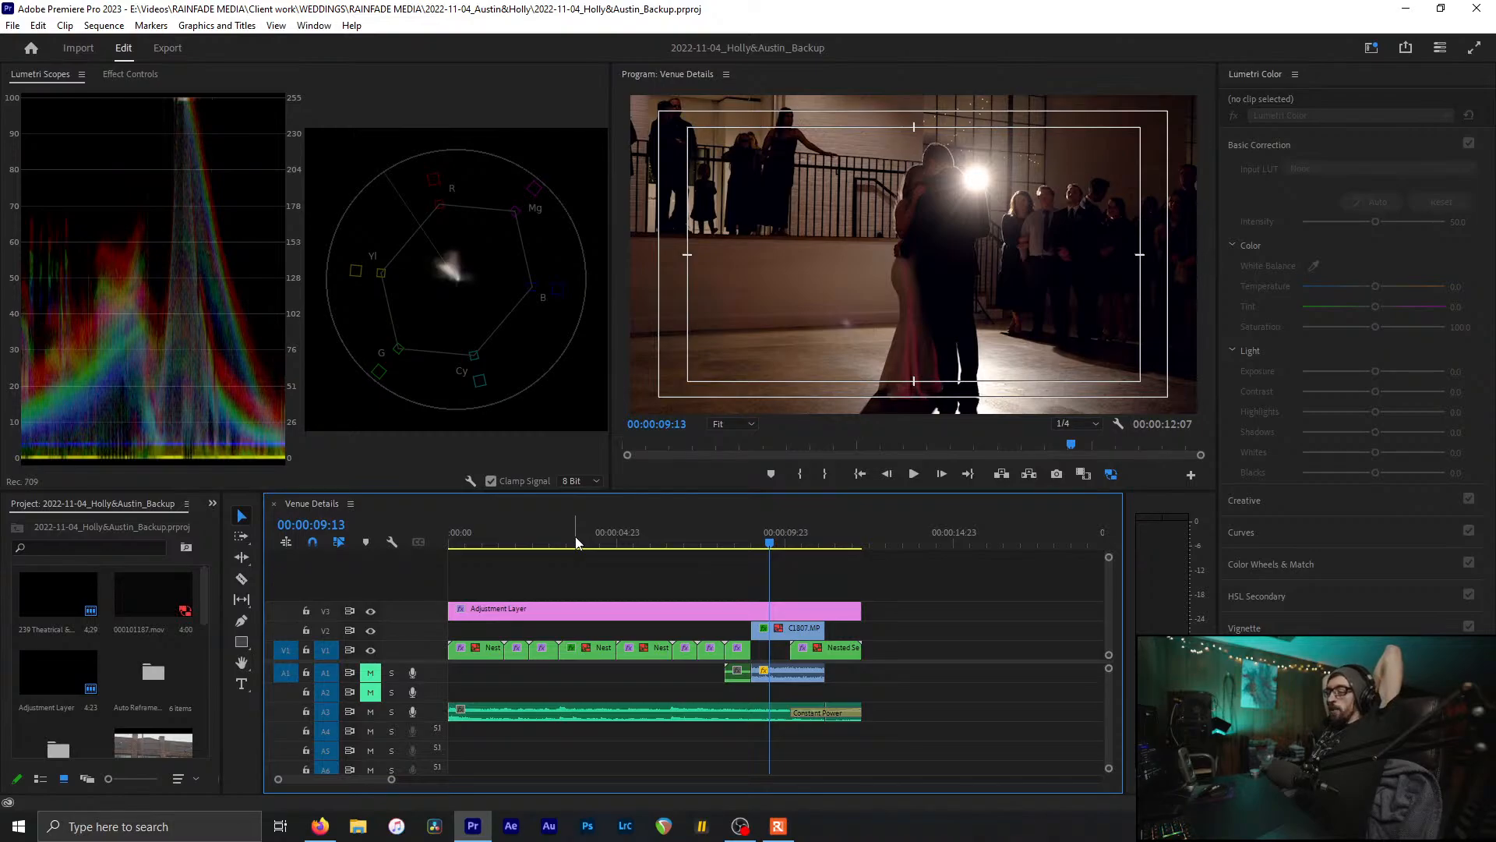
Step: Preview the opening of Venue Details, save the project, and return the playhead to the start
left_click(578, 539)
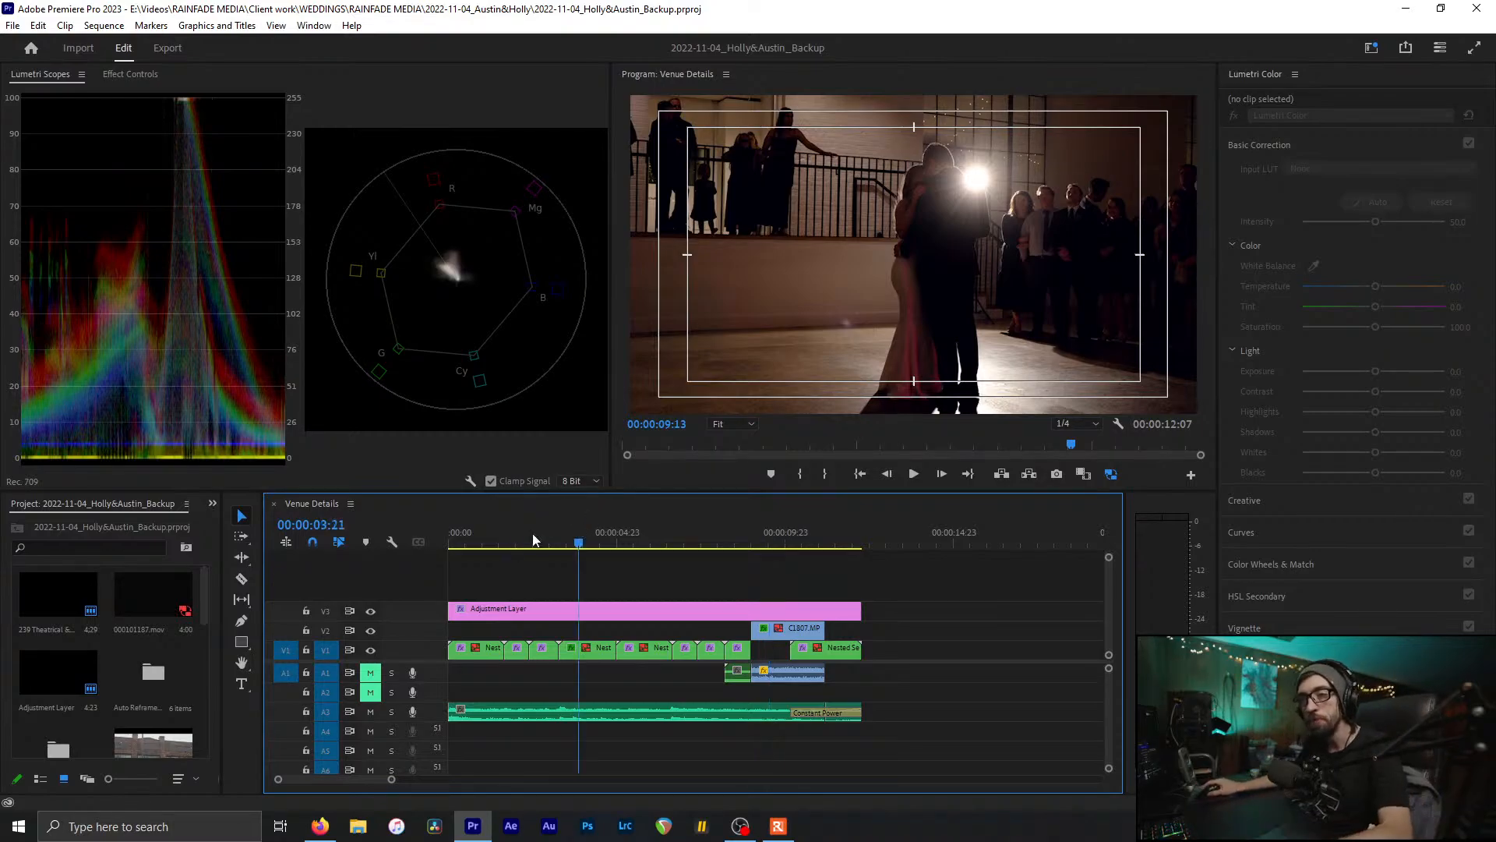
key("Home")
key("ctrl+s")
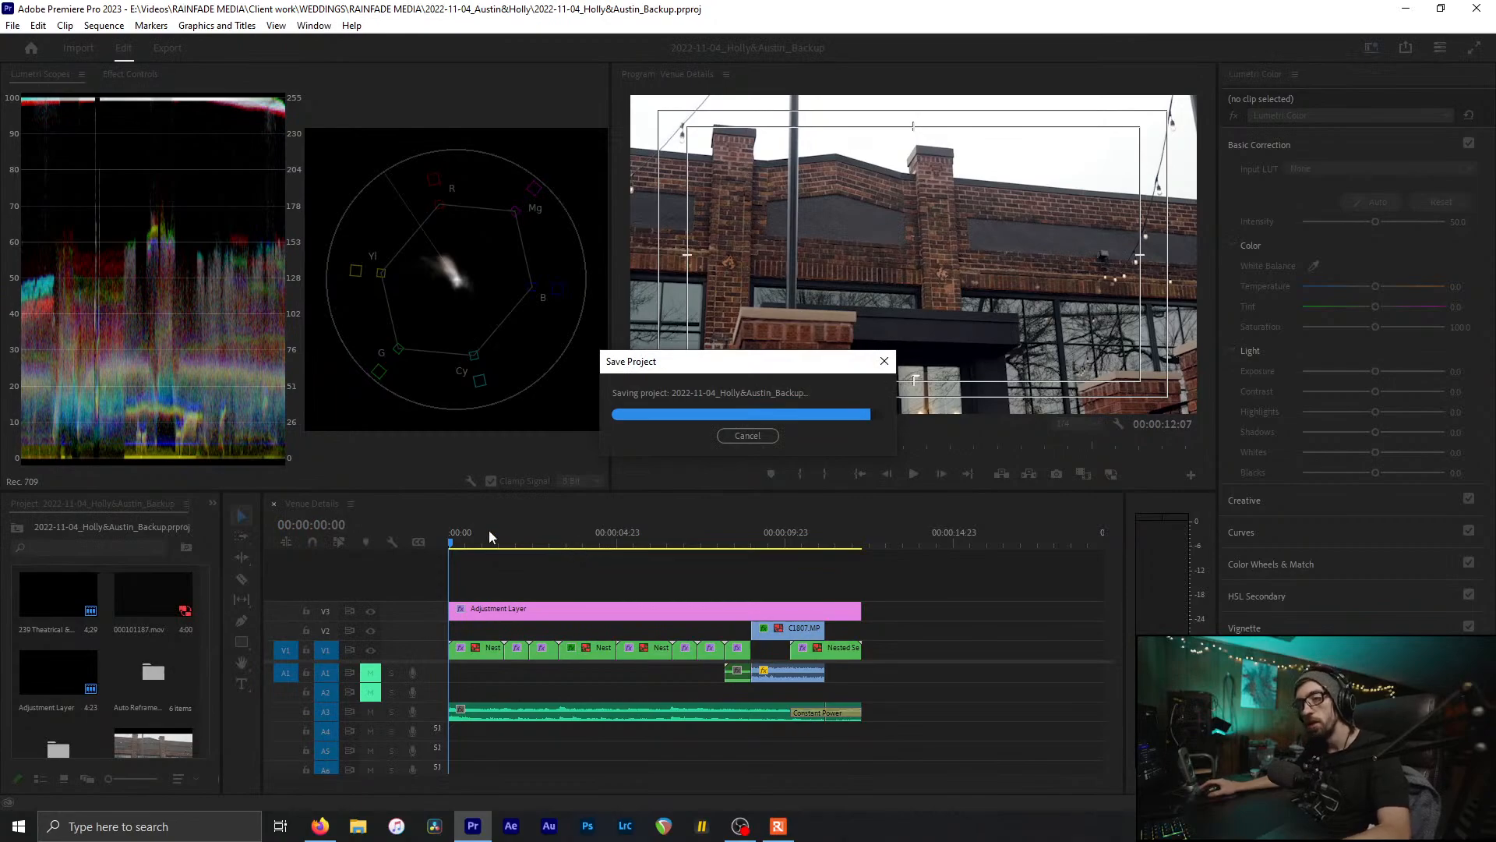
left_click_drag(463, 536, 838, 578)
key("ctrl+s")
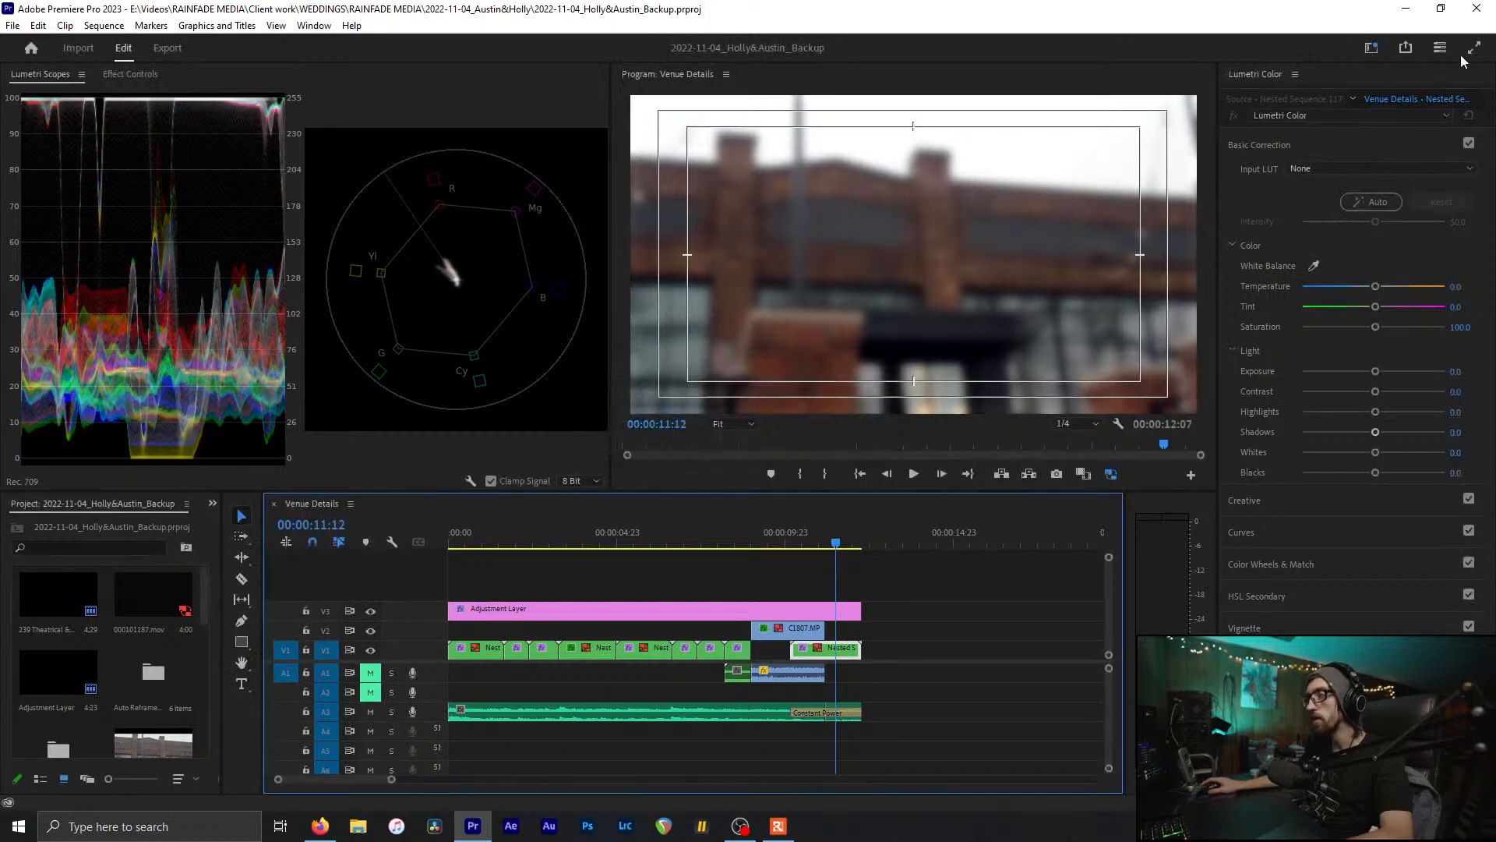
key("Home")
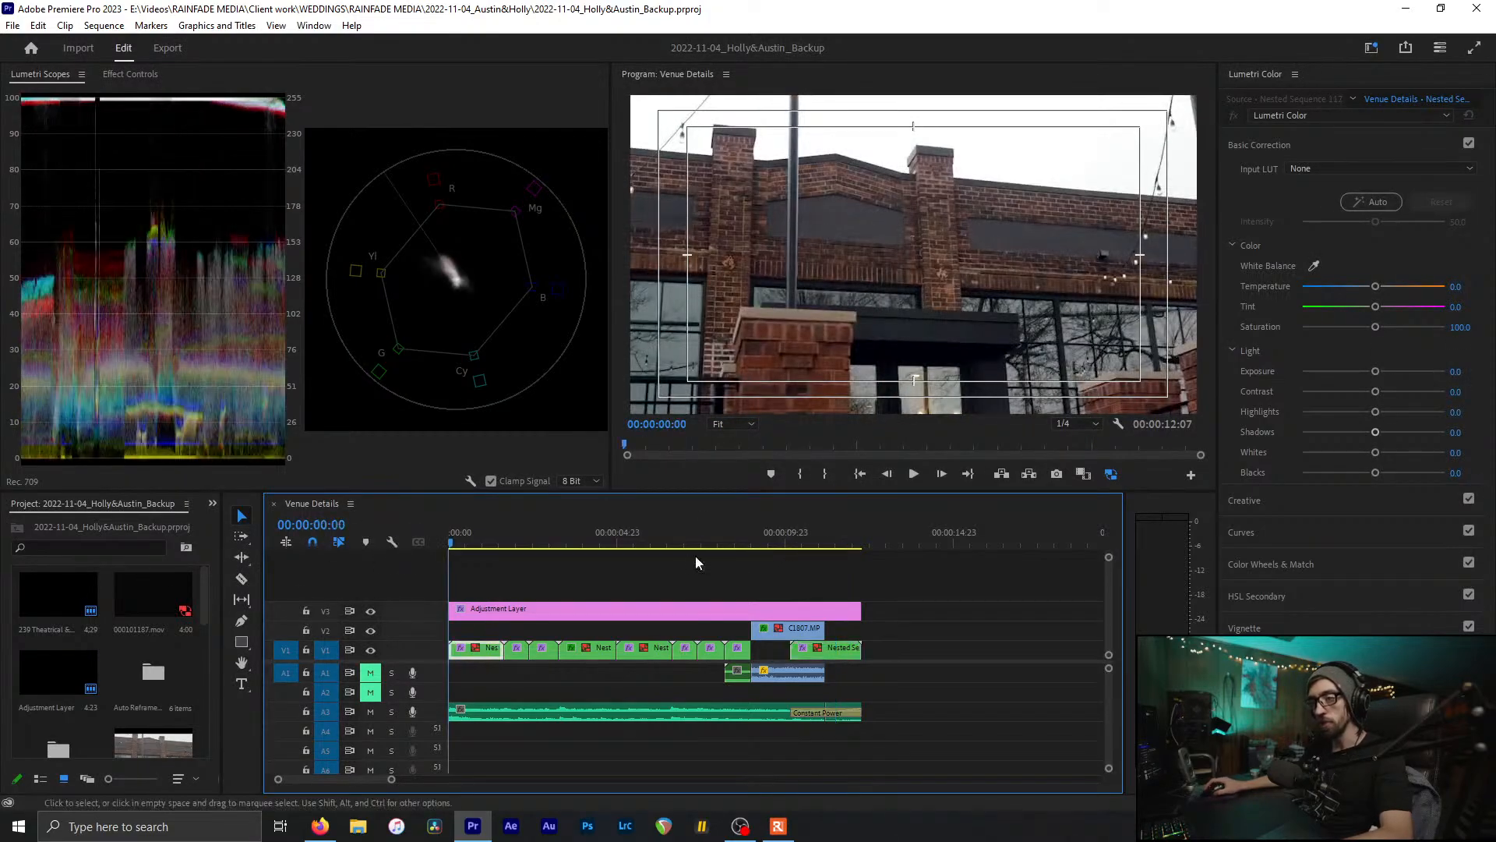
left_click(745, 561)
Step: Switch to the Editing workspace, bring up Reception Details, and save the project
left_click(1371, 53)
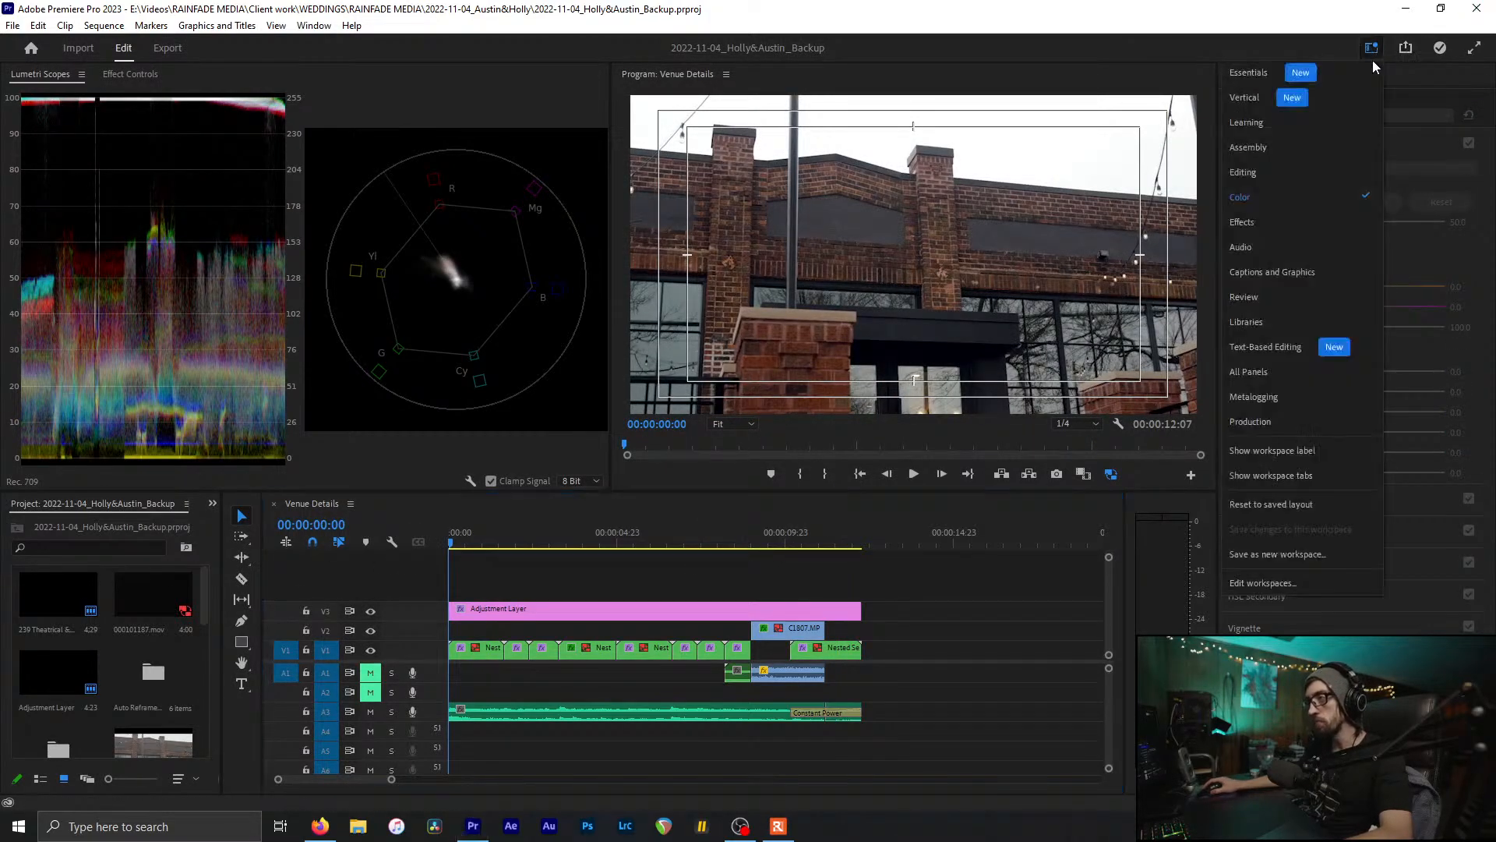
left_click(1303, 180)
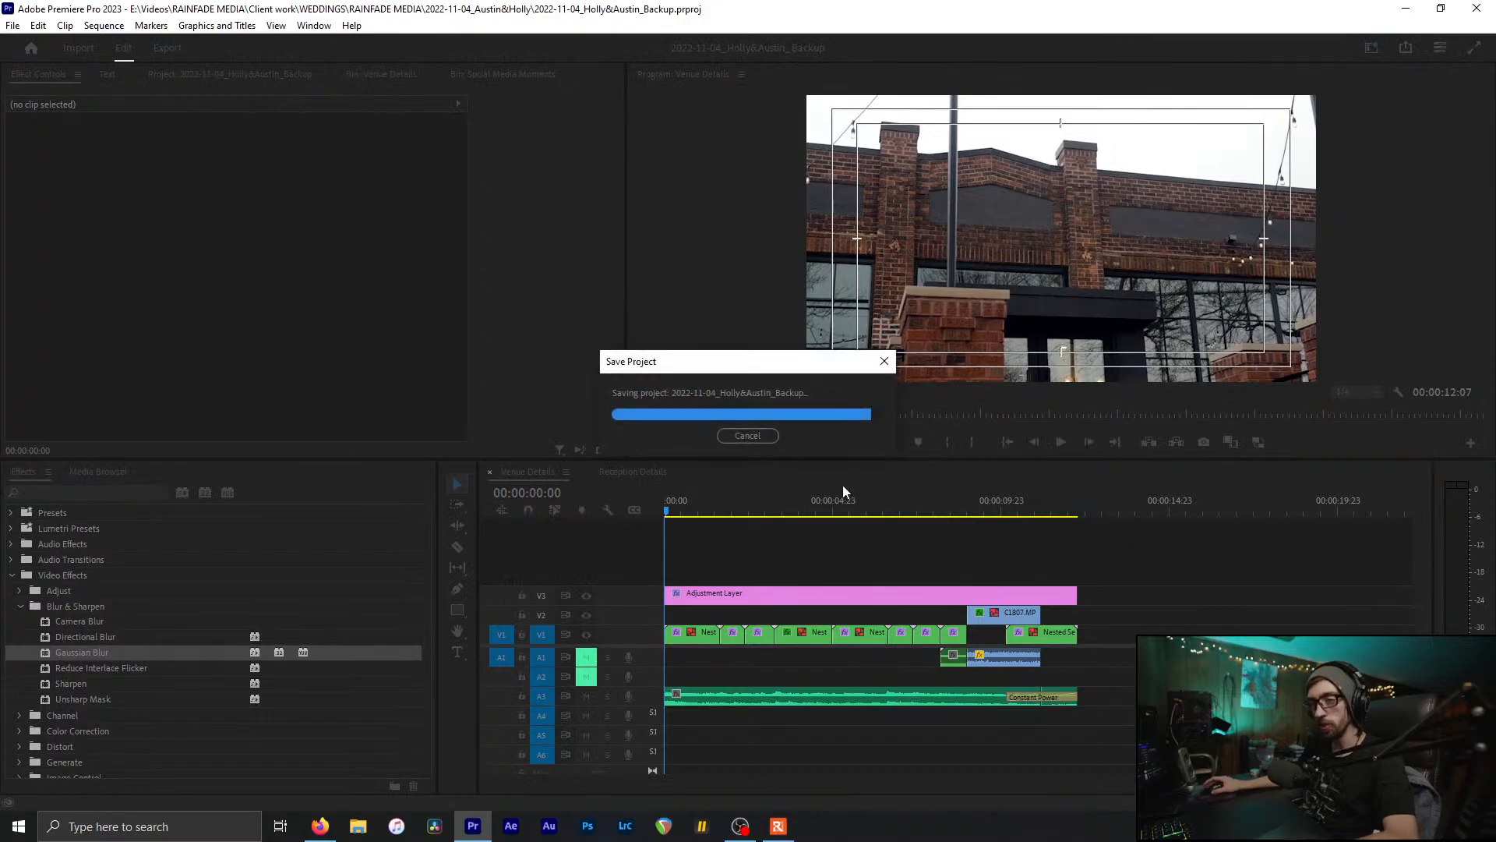
key("shift+3")
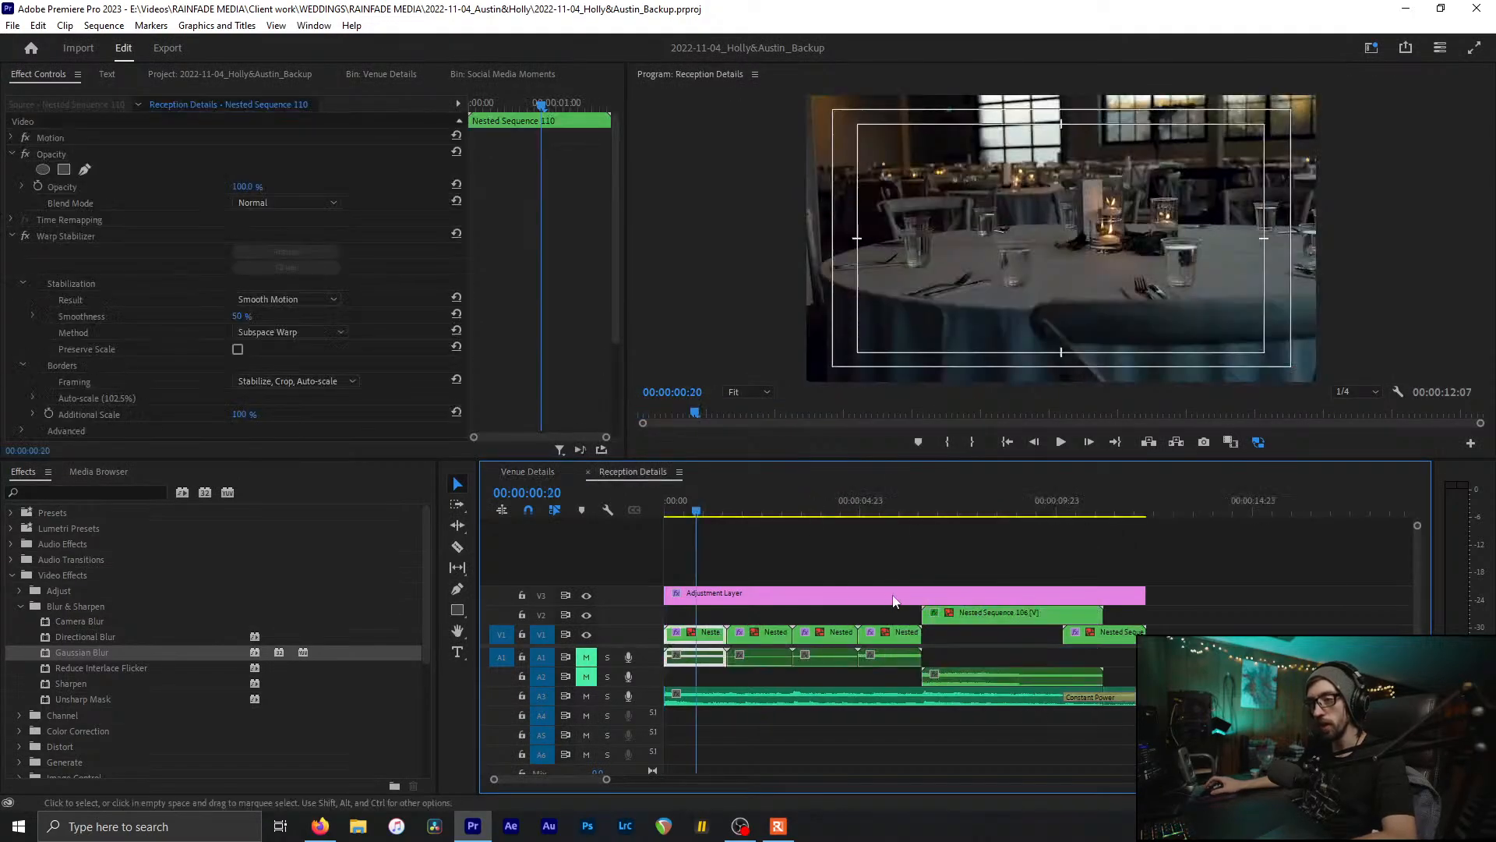
left_click(850, 557)
key("ctrl+s")
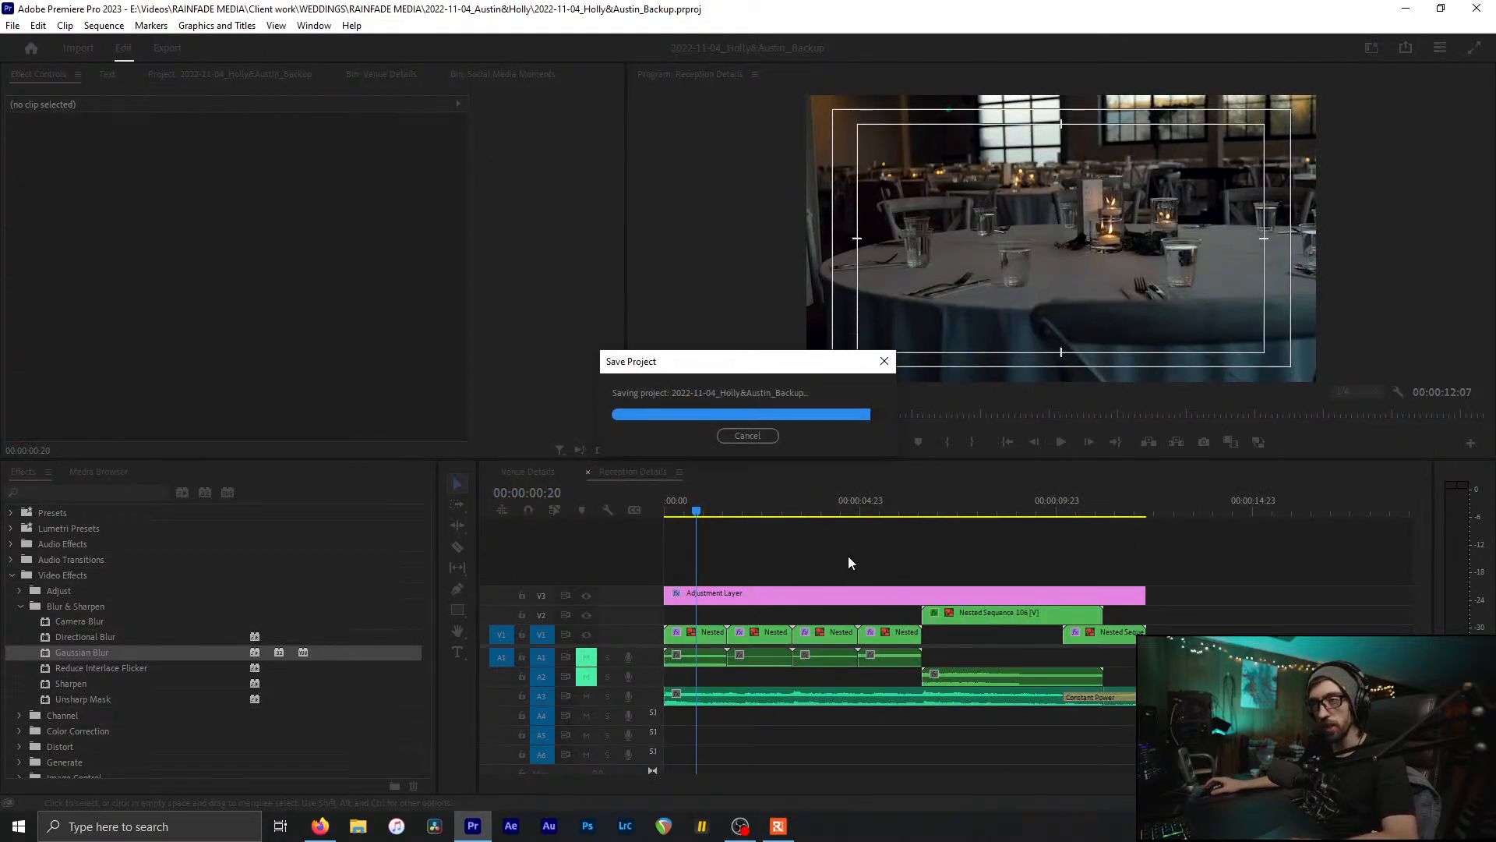
Step: Close the Reception Details sequence and preview the start of Venue Details
key("ctrl+w")
left_click(685, 510)
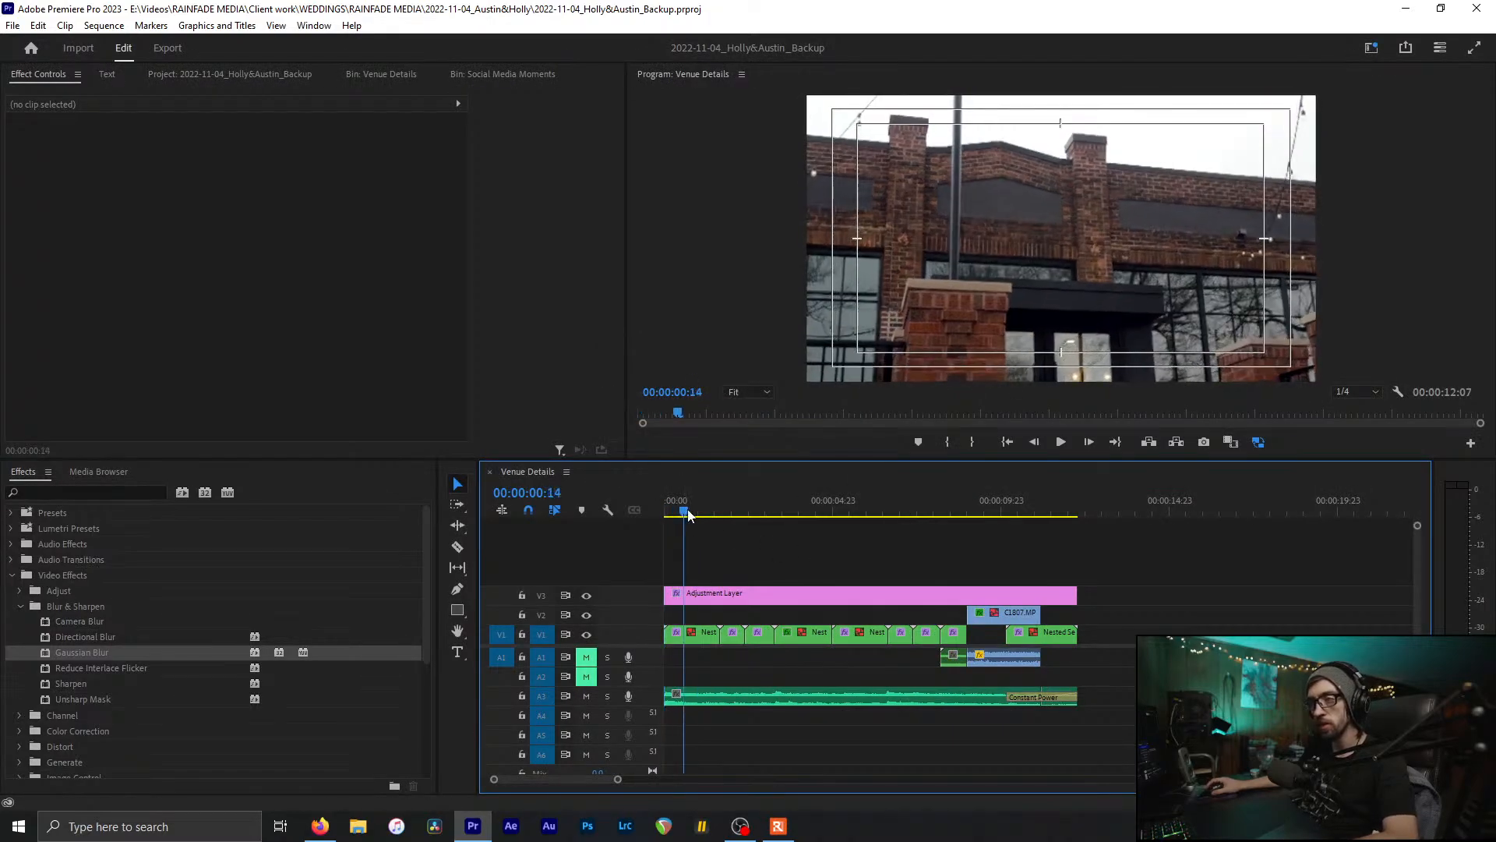
left_click_drag(688, 514, 990, 581)
Step: In the Color workspace, cool C1807.MP4's Lumetri Temperature and shift its Tint to -0.8
left_click(990, 613)
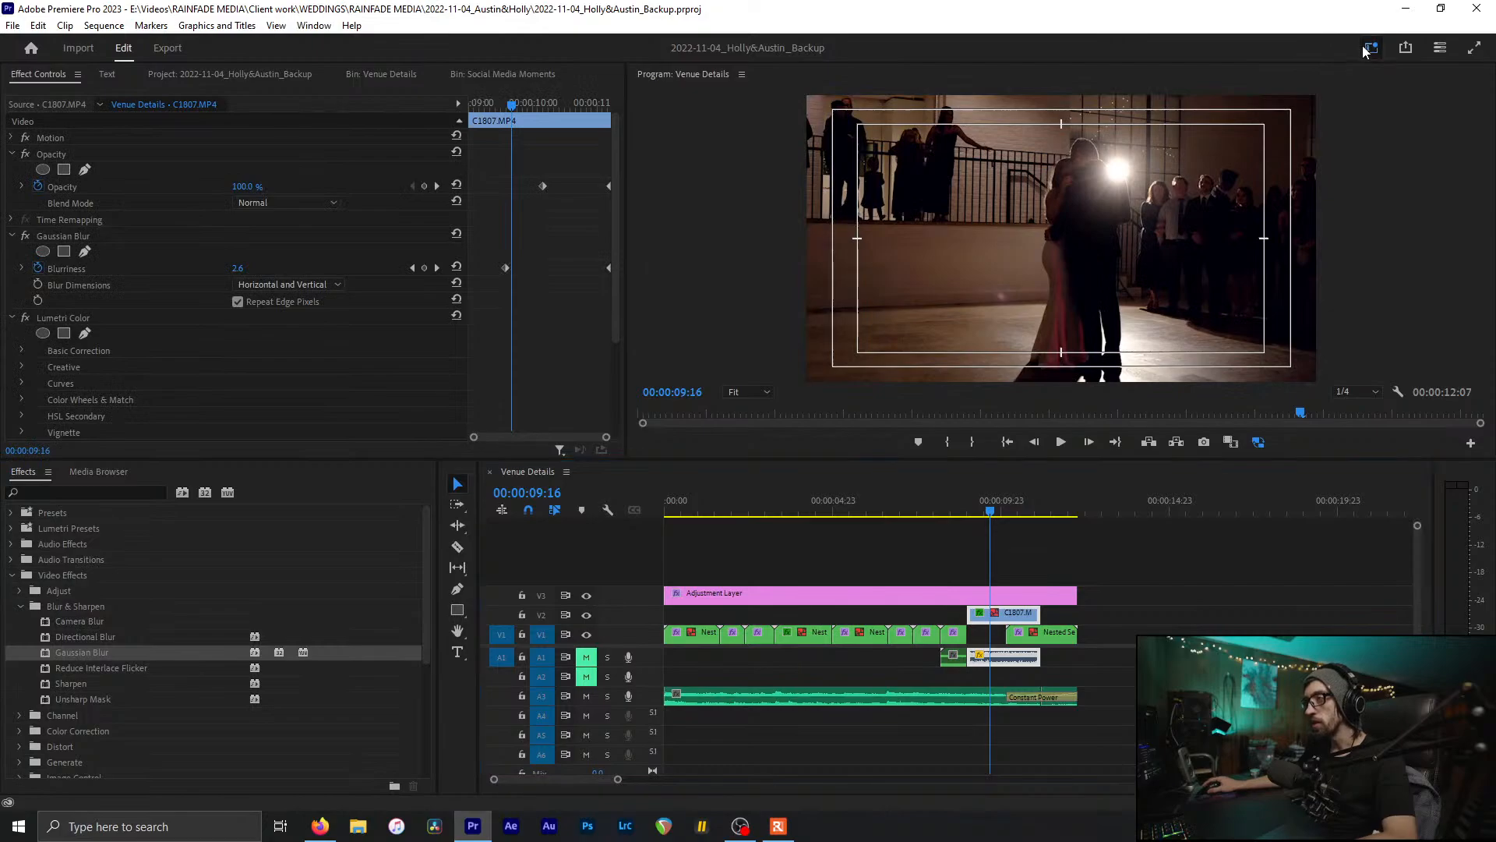
left_click(1370, 49)
left_click(1297, 199)
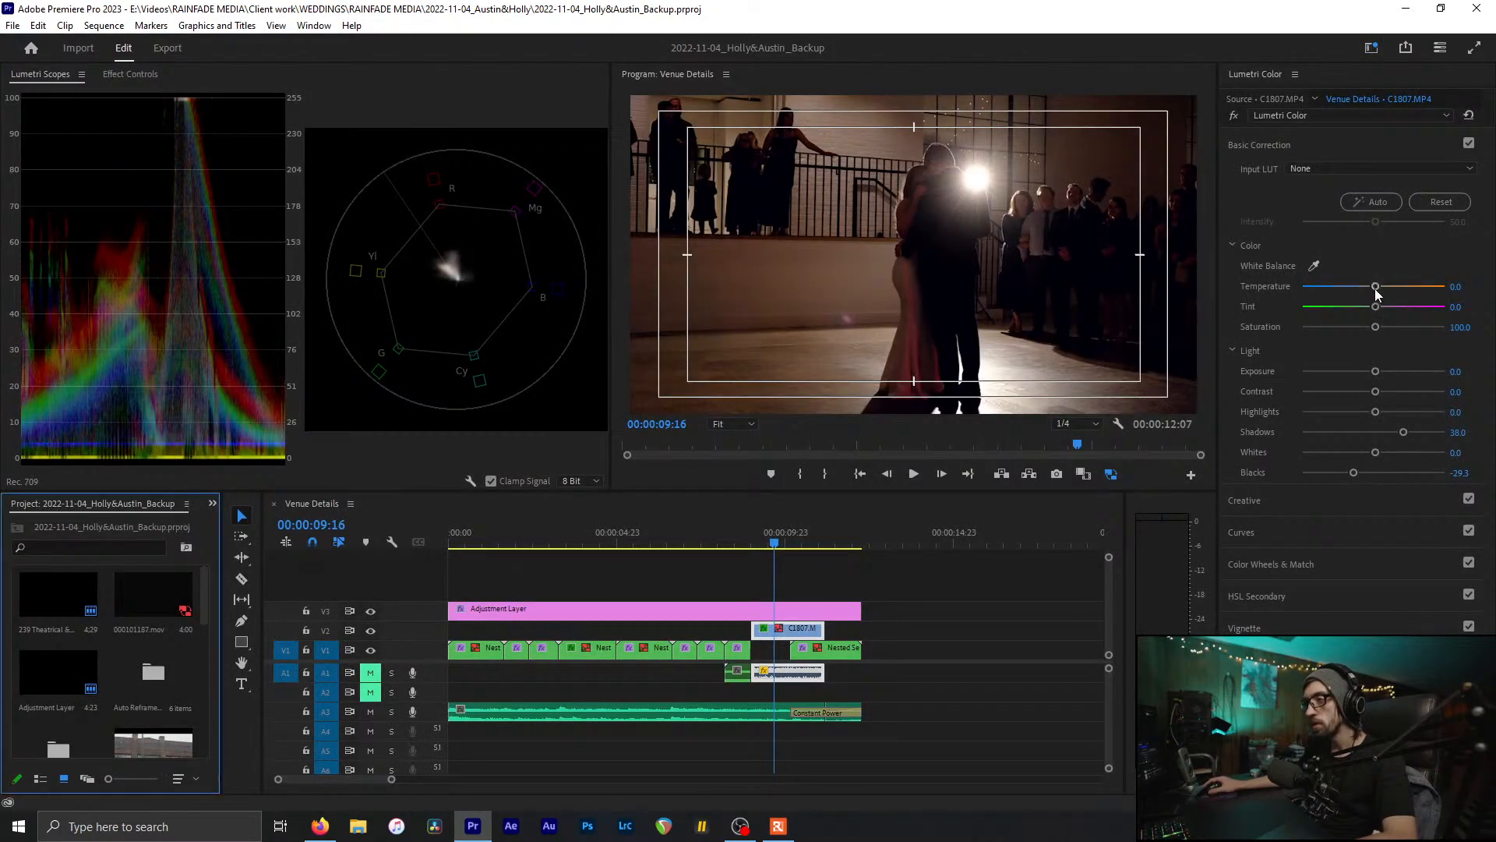
left_click_drag(1375, 286, 1370, 296)
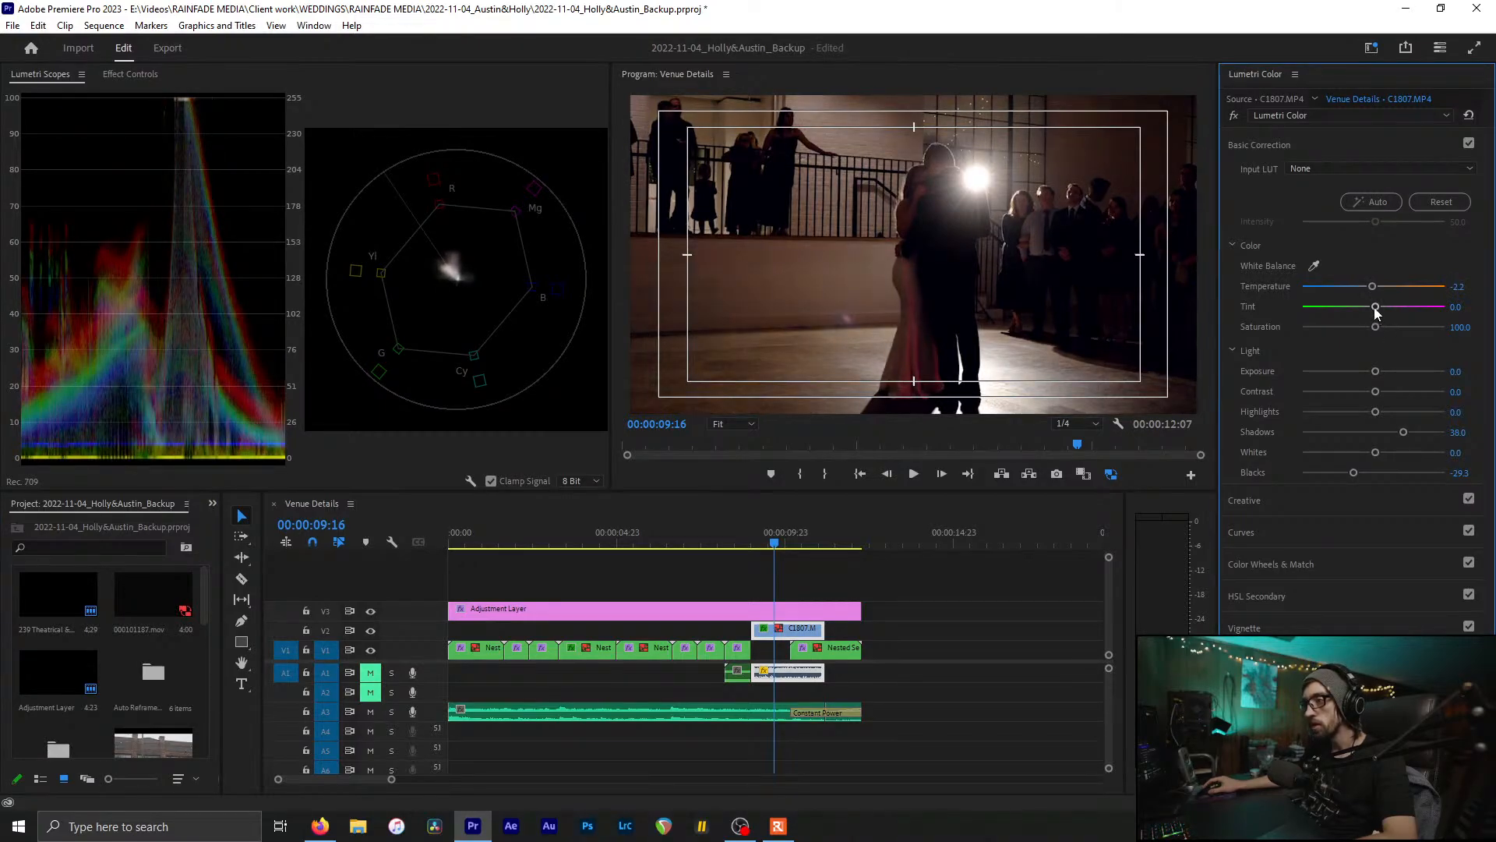
left_click_drag(1375, 313, 1376, 313)
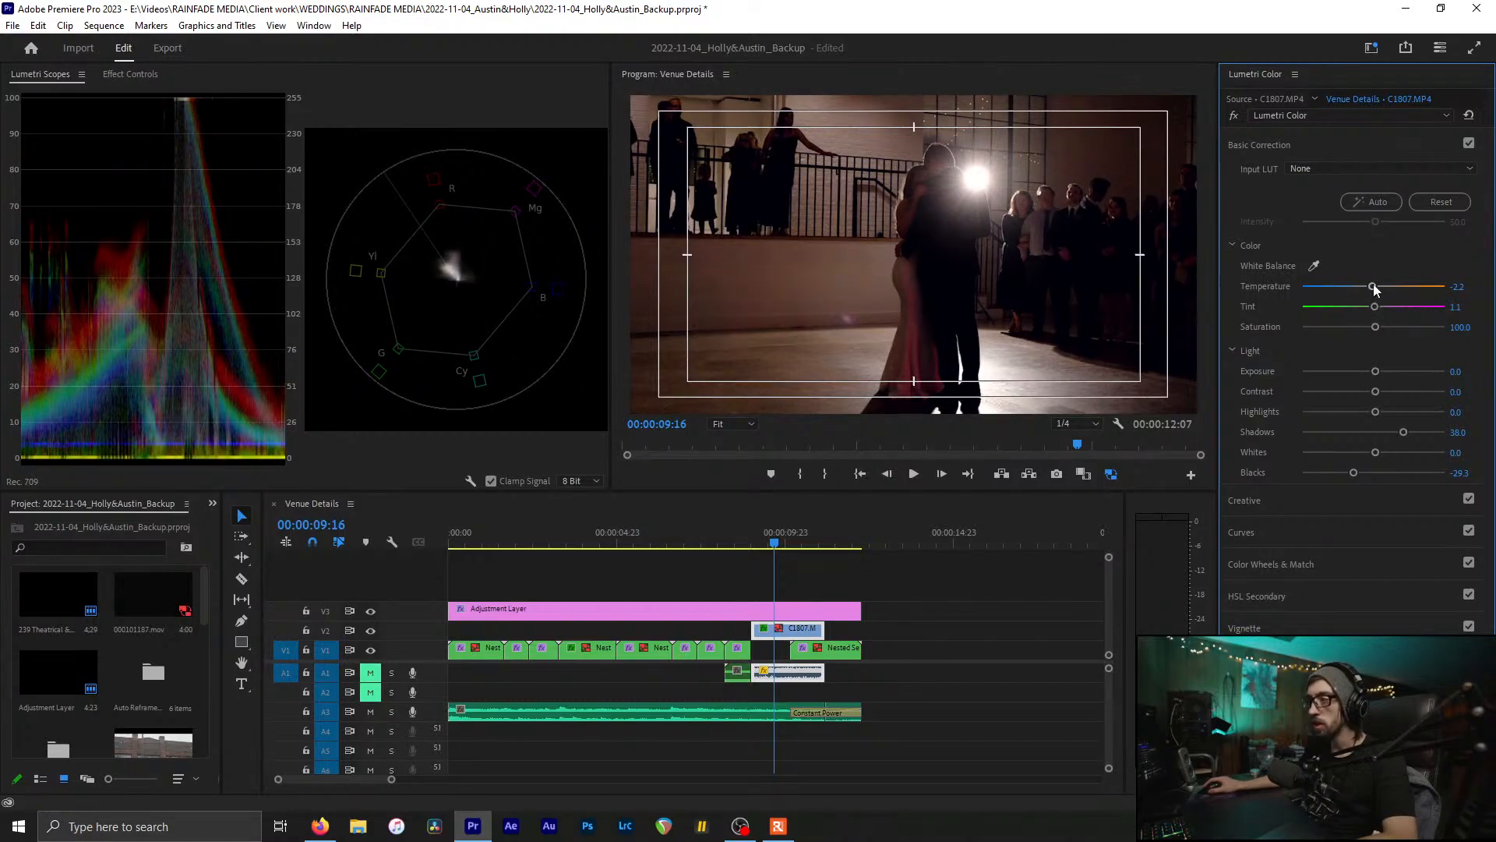
left_click_drag(1373, 287, 1364, 291)
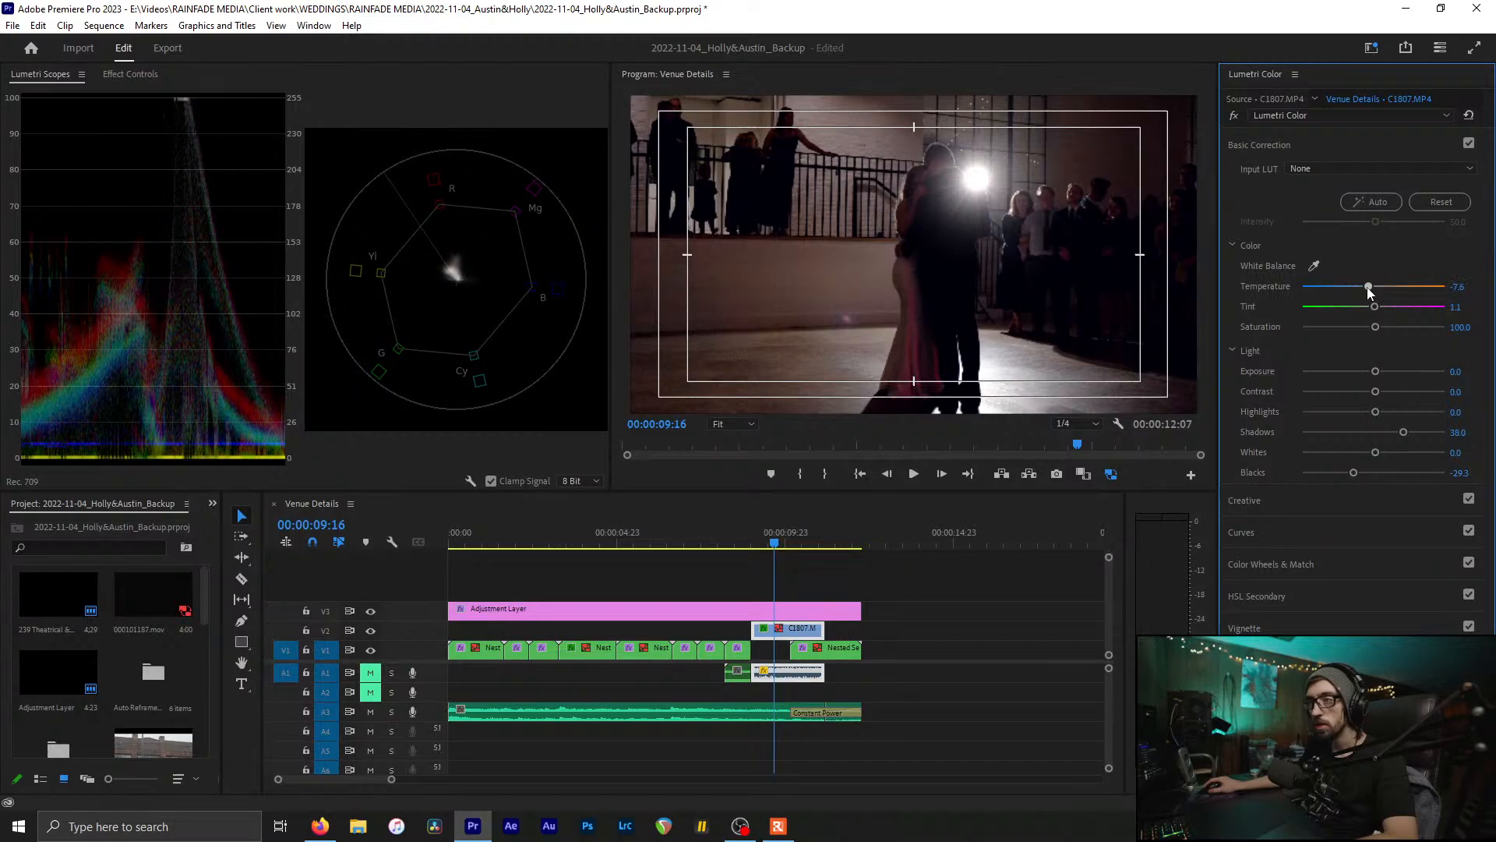
left_click_drag(1369, 291, 1366, 293)
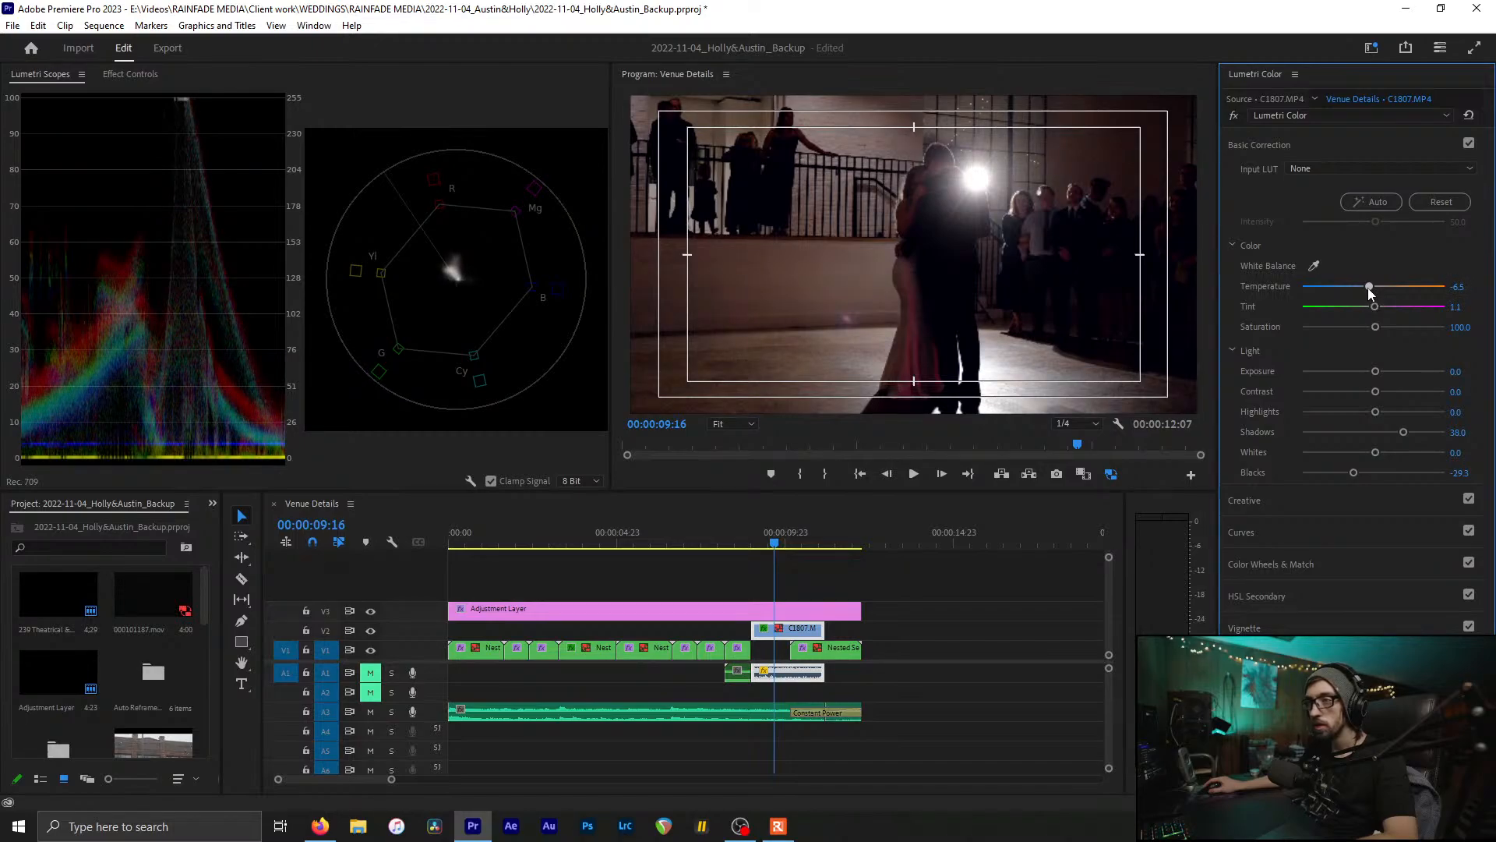
Step: Compare the dance shot with Basic Correction off and on, then save
left_click(1470, 144)
left_click(1470, 145)
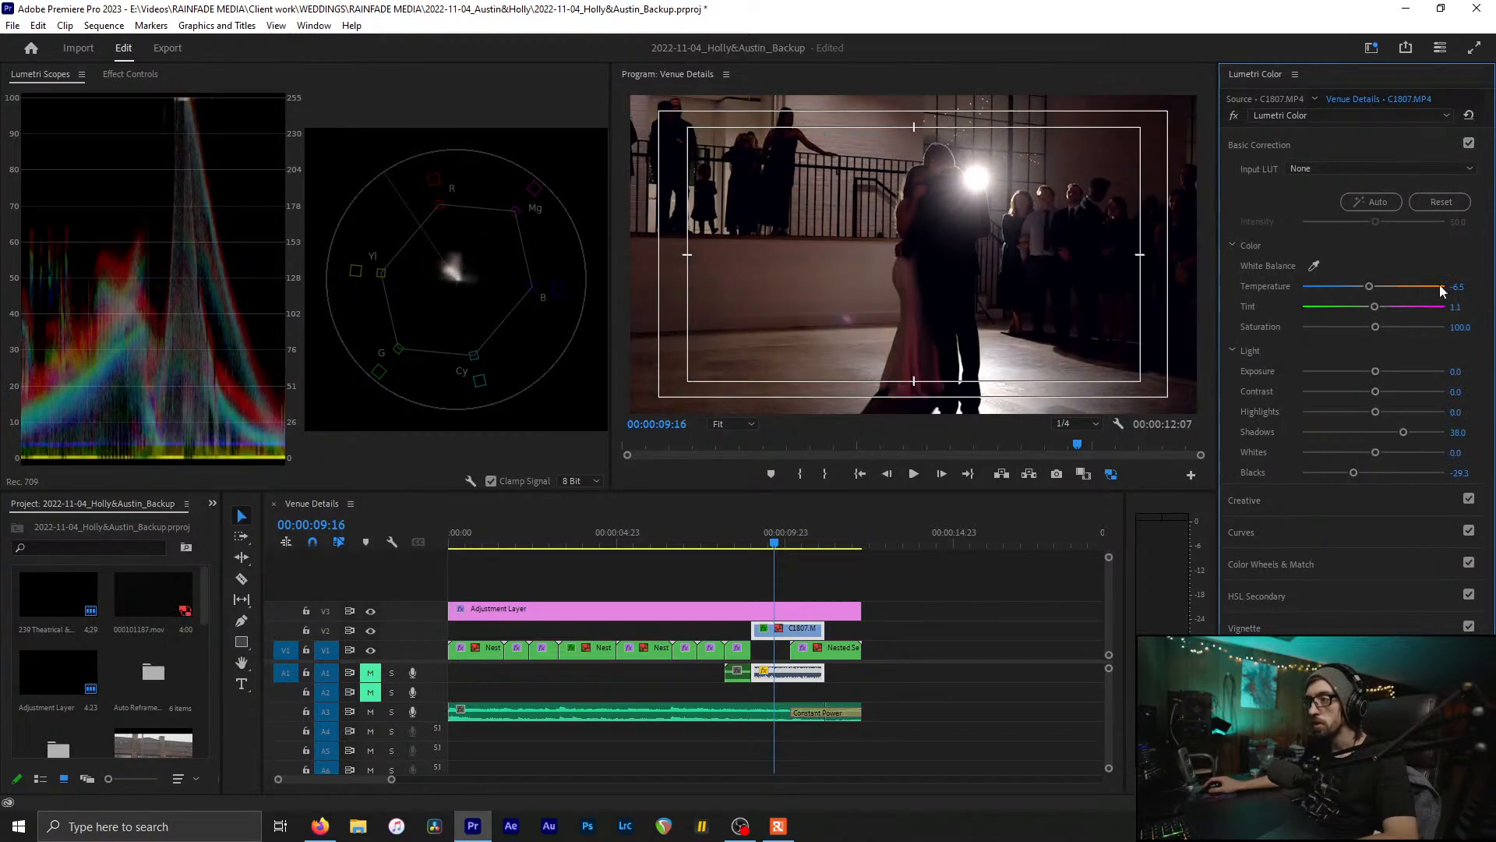
left_click(1468, 144)
left_click(1468, 144)
left_click(1468, 144)
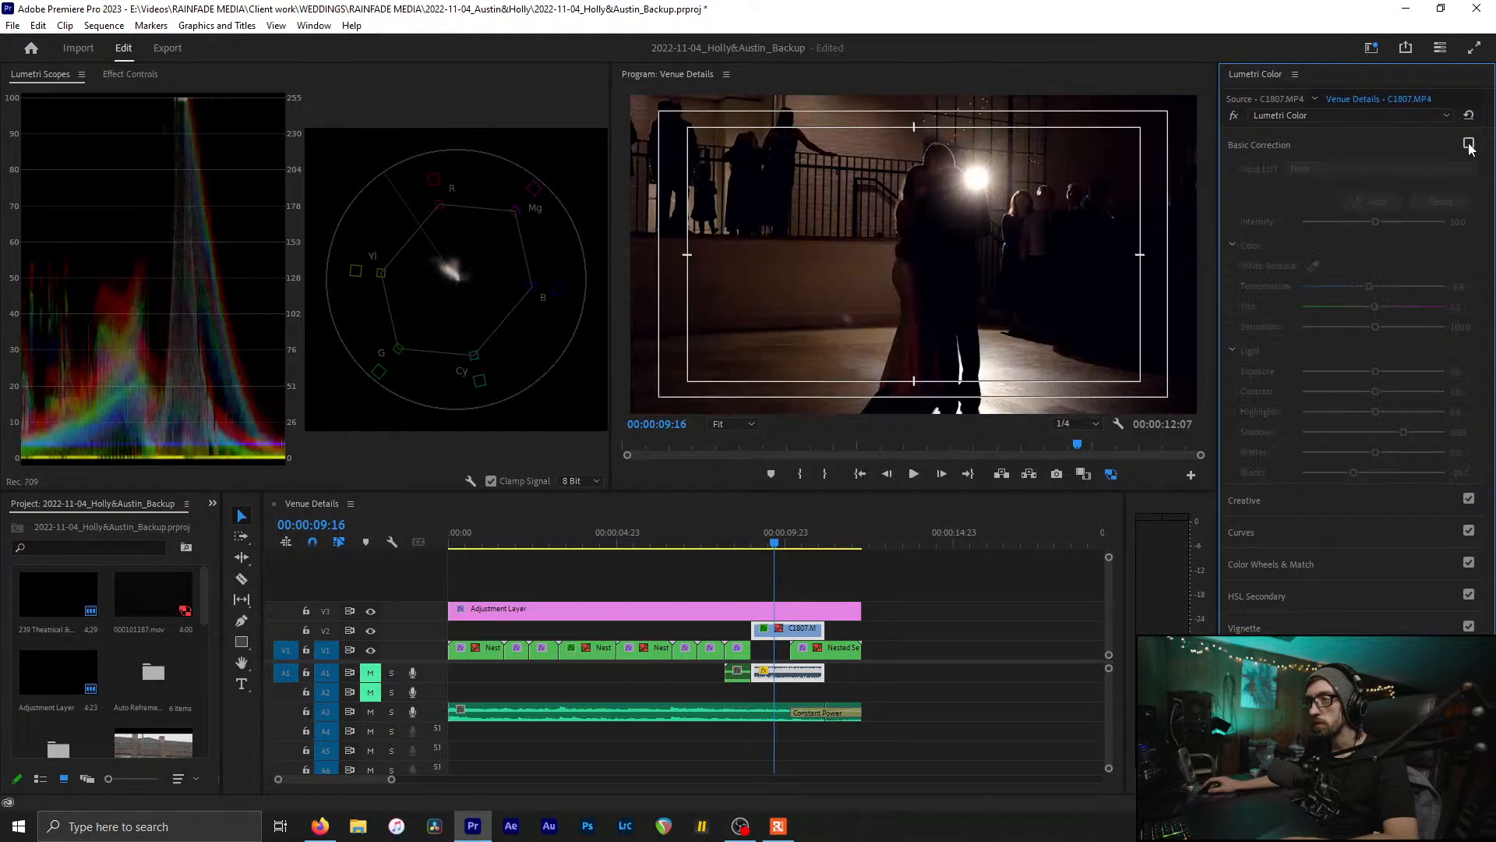
left_click(1469, 144)
key("ctrl+s")
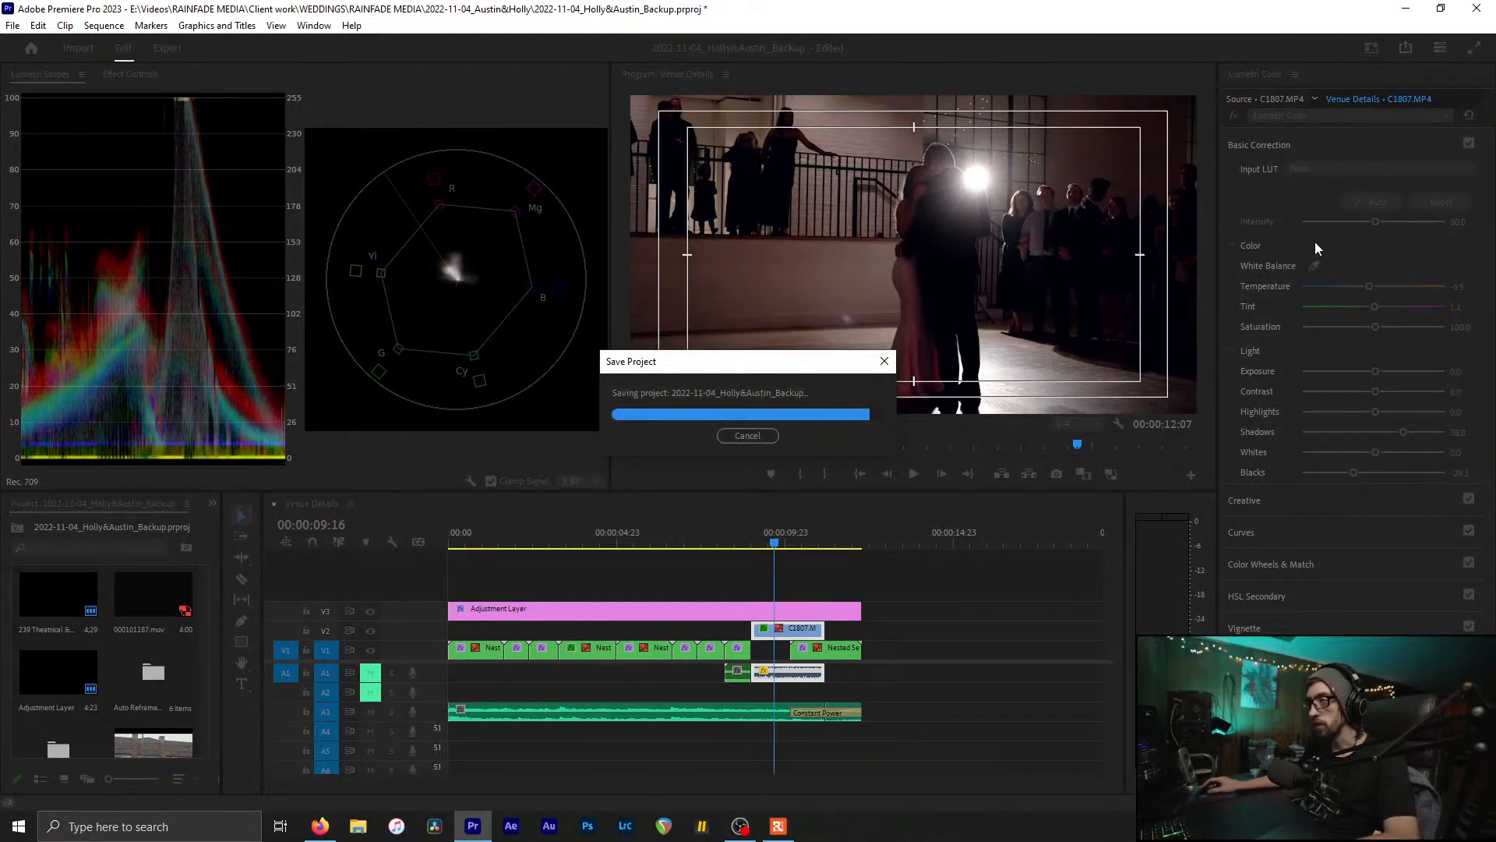
Step: Sample white balance from the dance image, set Temperature to -13.0, and save
left_click(890, 249)
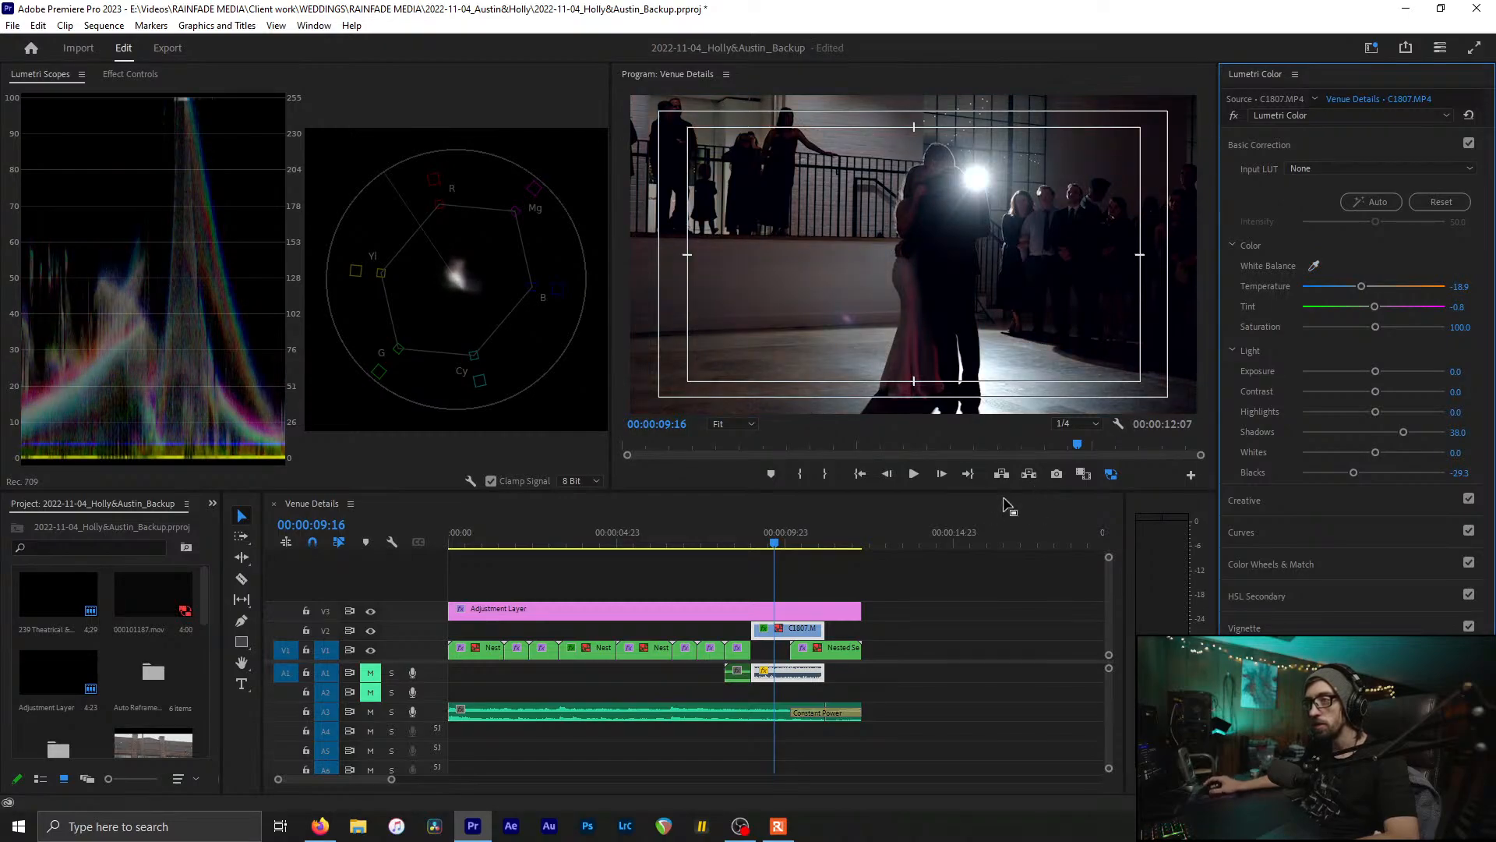
mouse_move(772, 545)
left_mouse_down()
mouse_move(741, 546)
mouse_move(772, 545)
left_mouse_up()
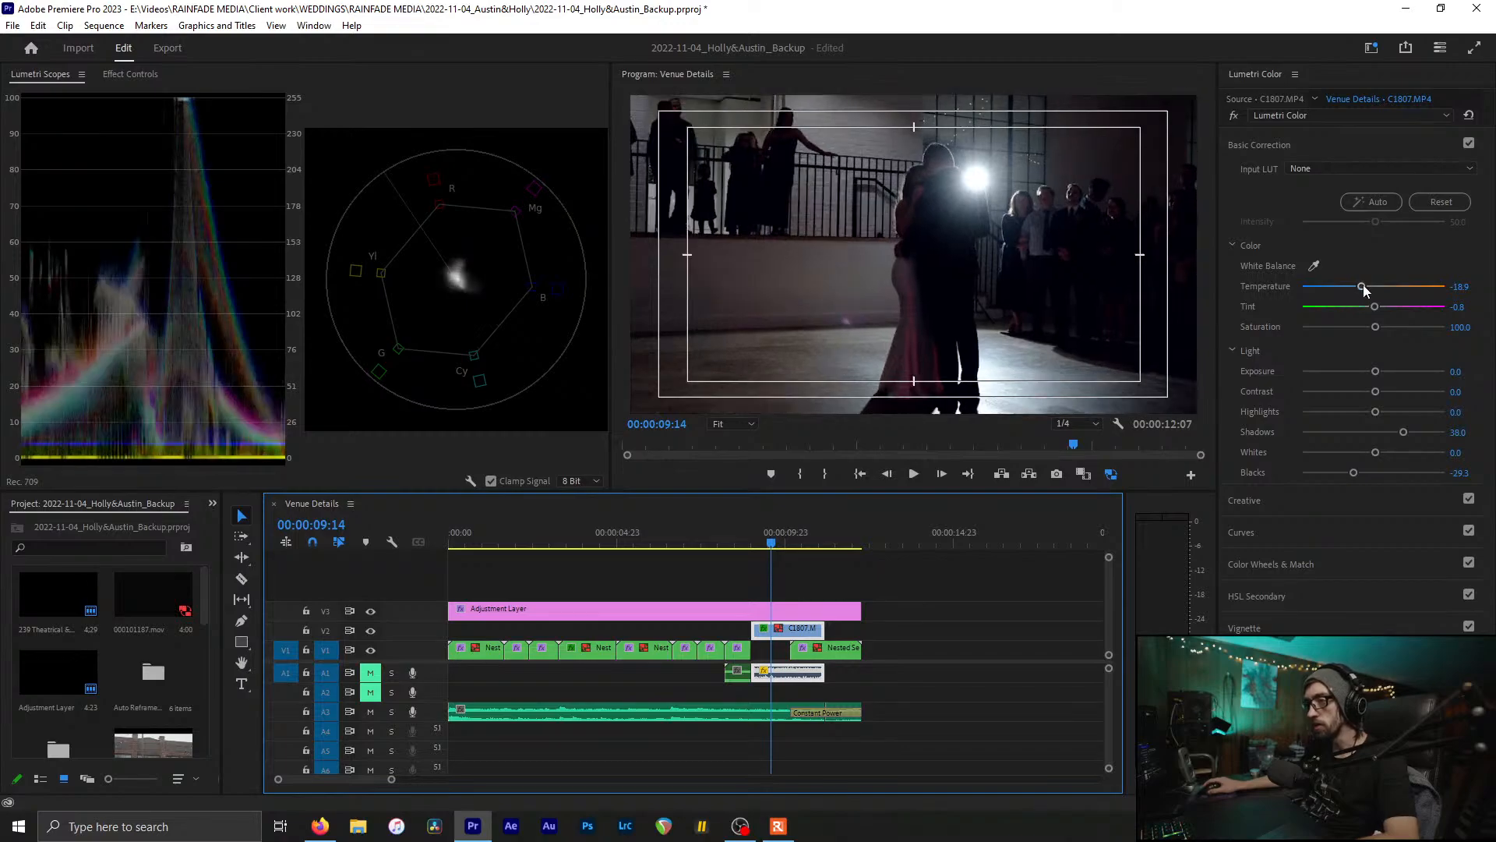
left_click_drag(1361, 286, 1363, 293)
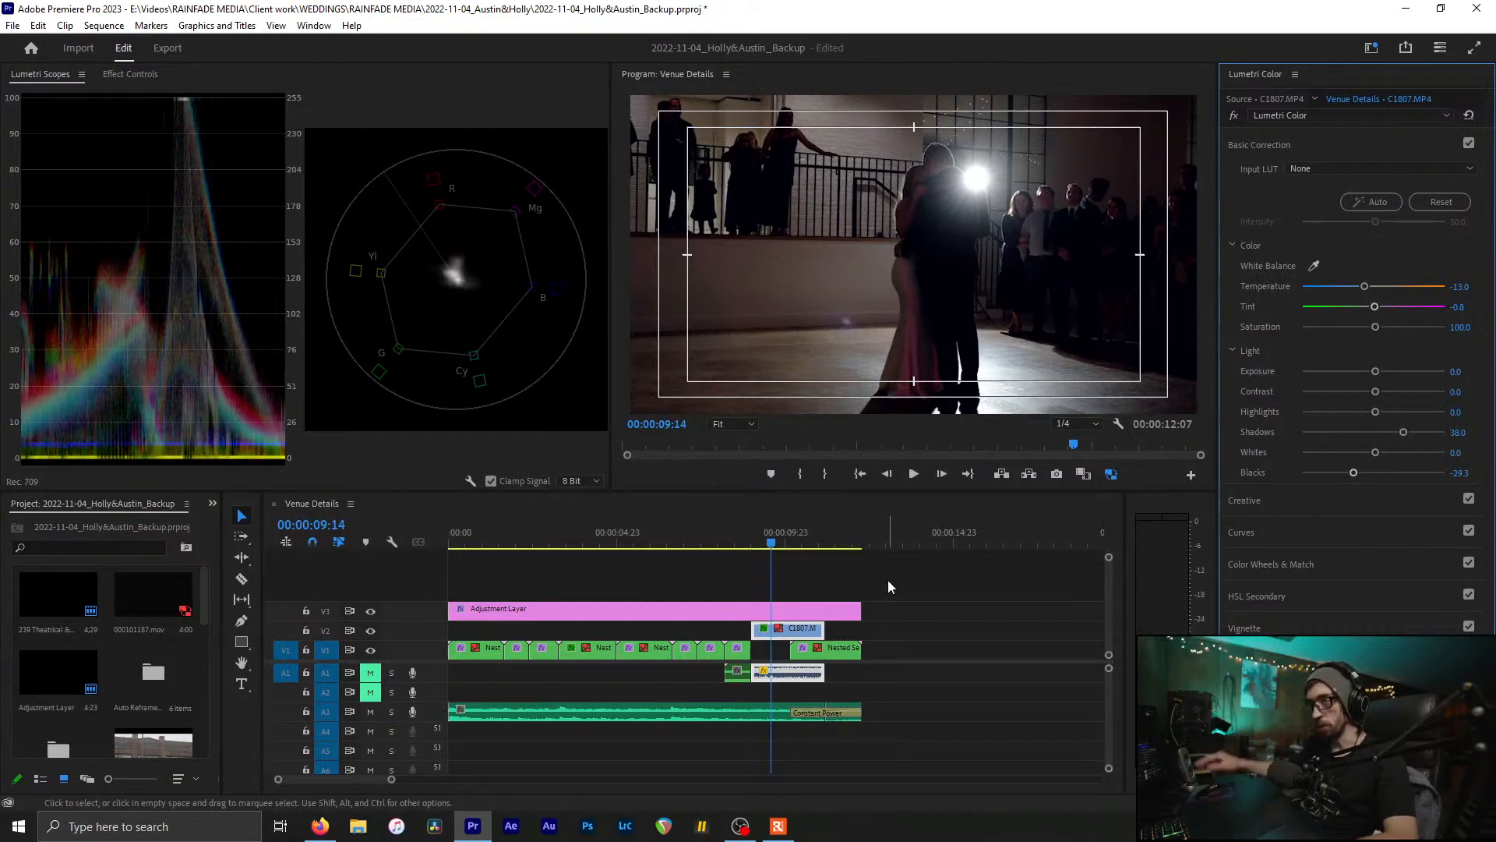
key("ctrl+s")
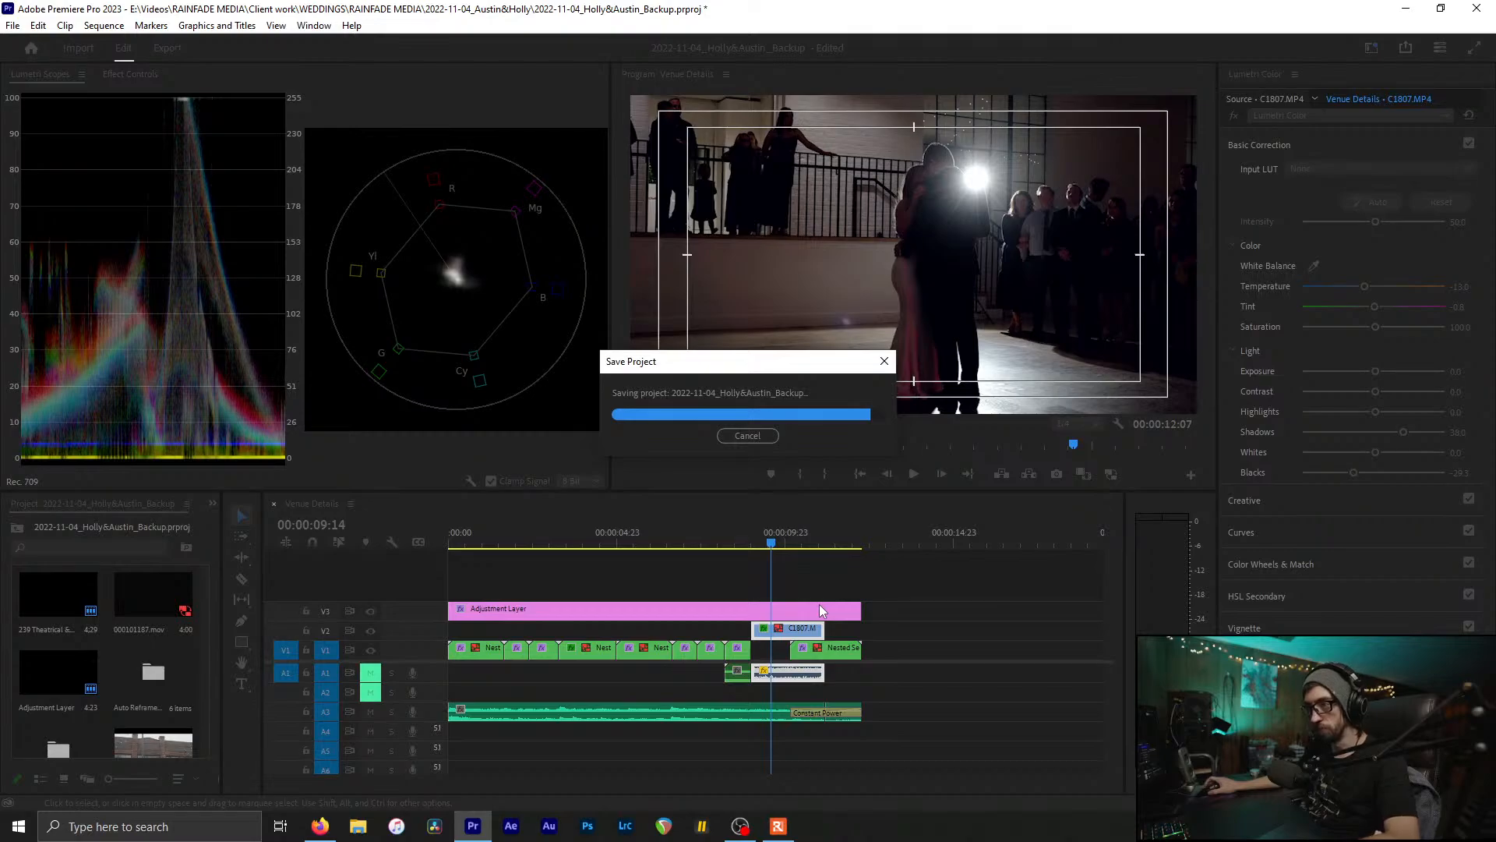
Step: Compare the dance shot with the chairs shot, set its Tint to -2.2, and save
left_click_drag(765, 538, 643, 600)
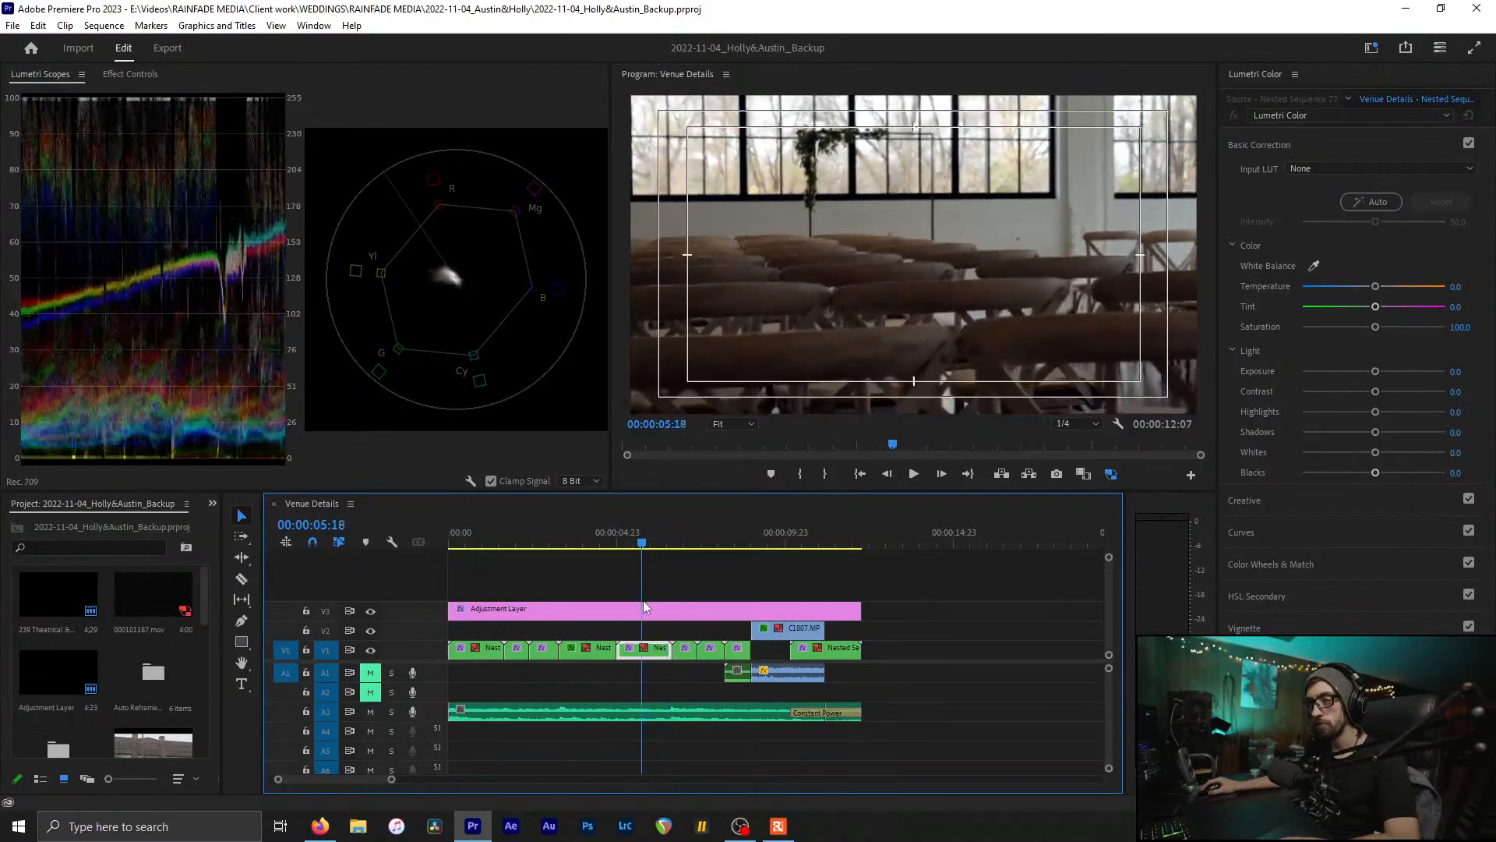
left_click(775, 538)
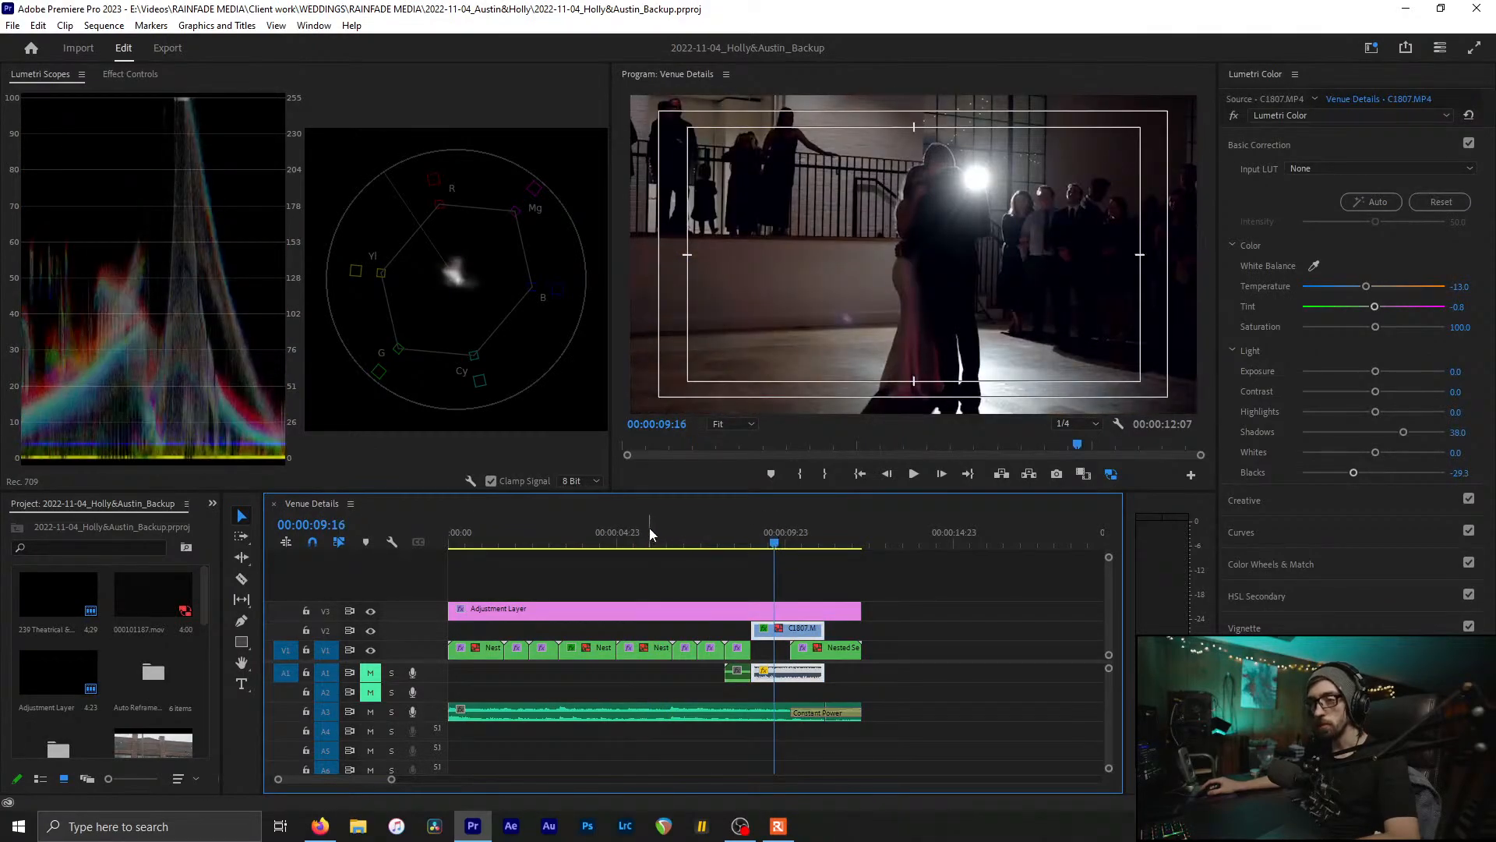
left_click(648, 526)
left_click(771, 530)
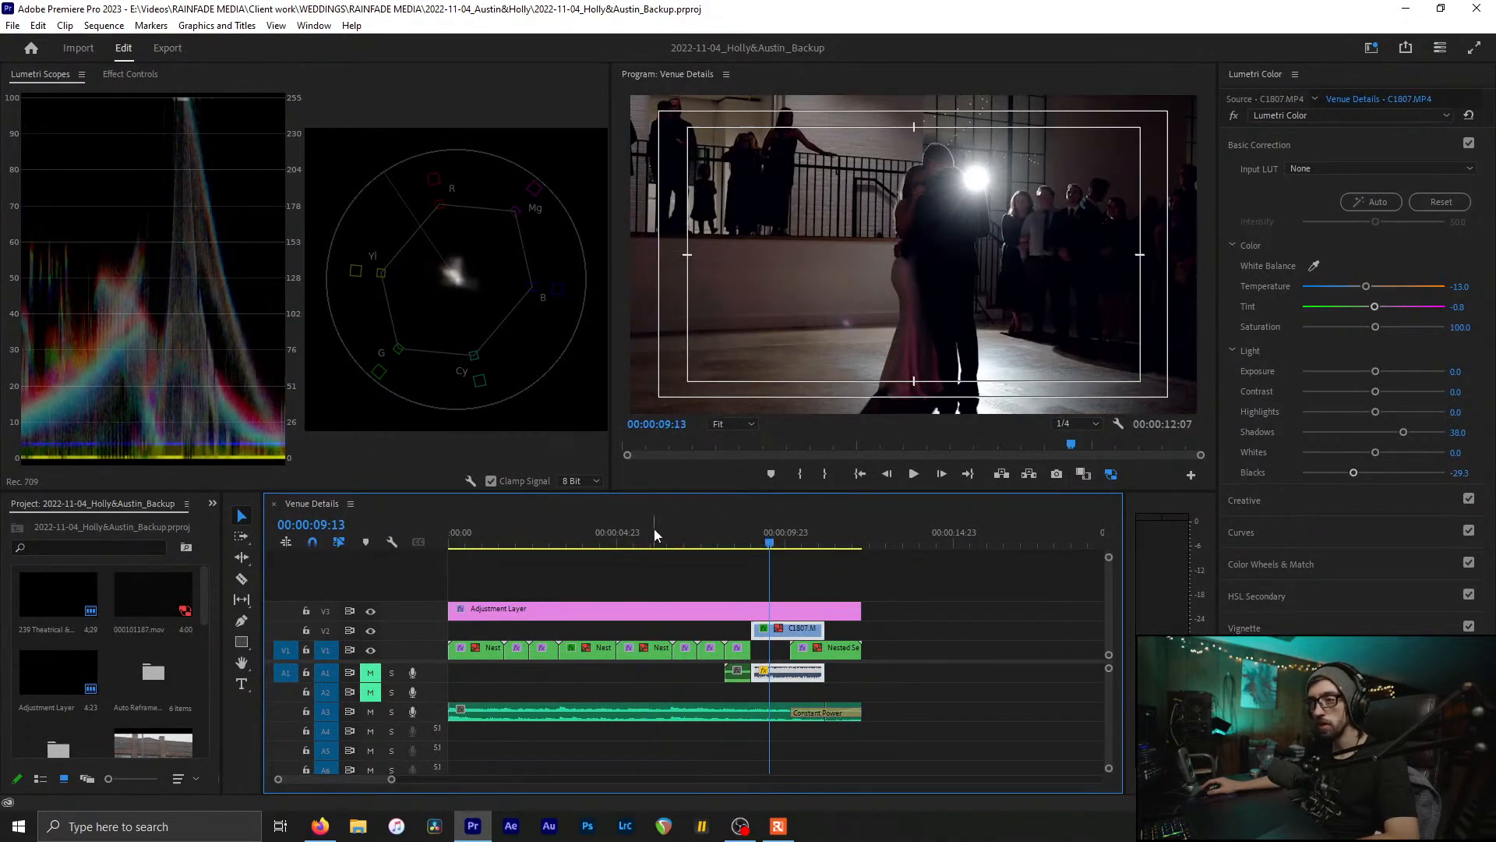
left_click(651, 531)
left_click(780, 537)
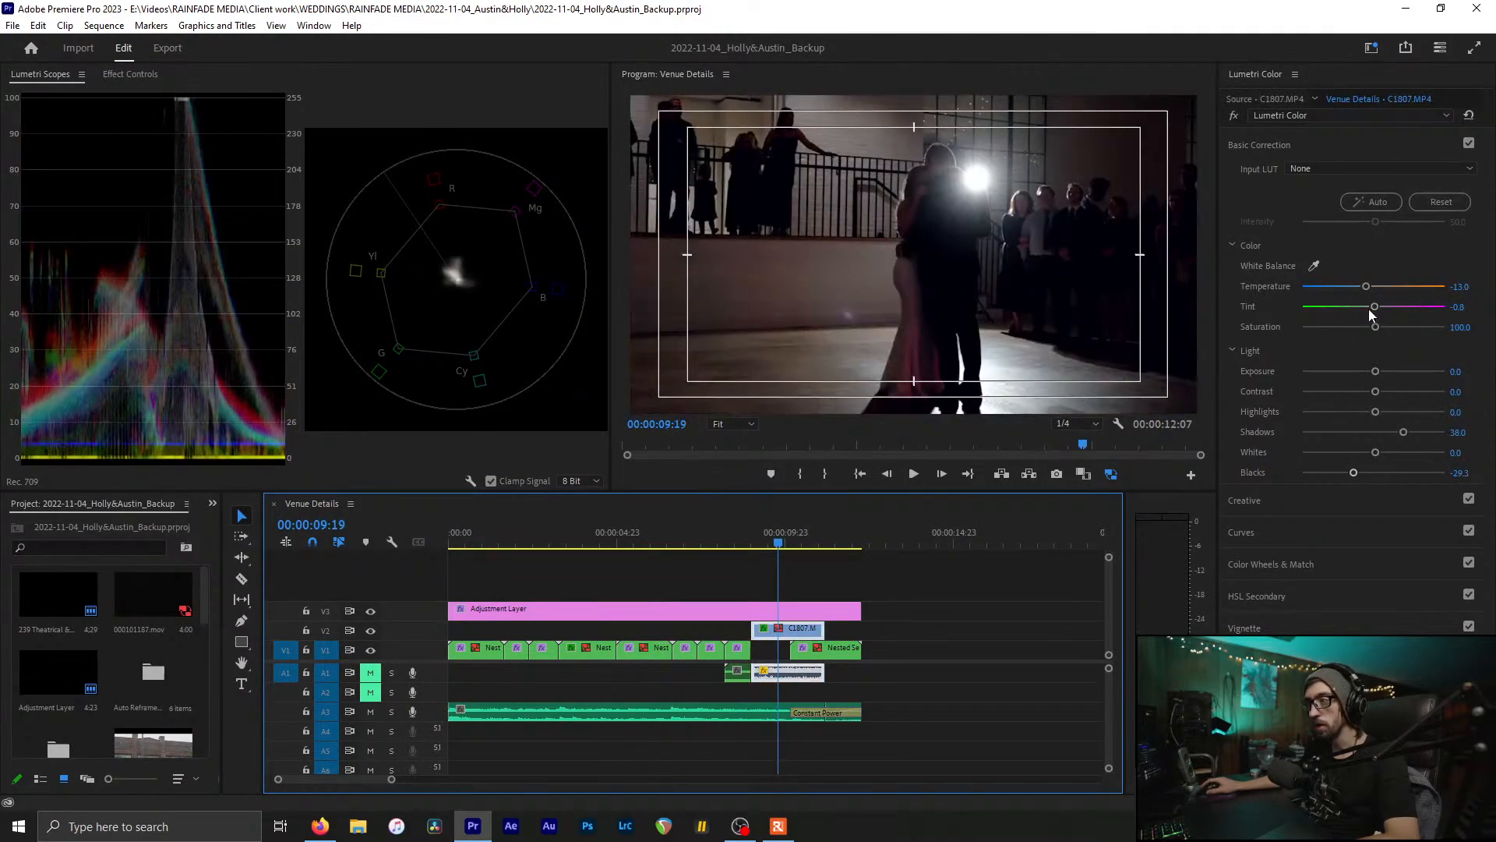
left_click_drag(1373, 310, 1372, 310)
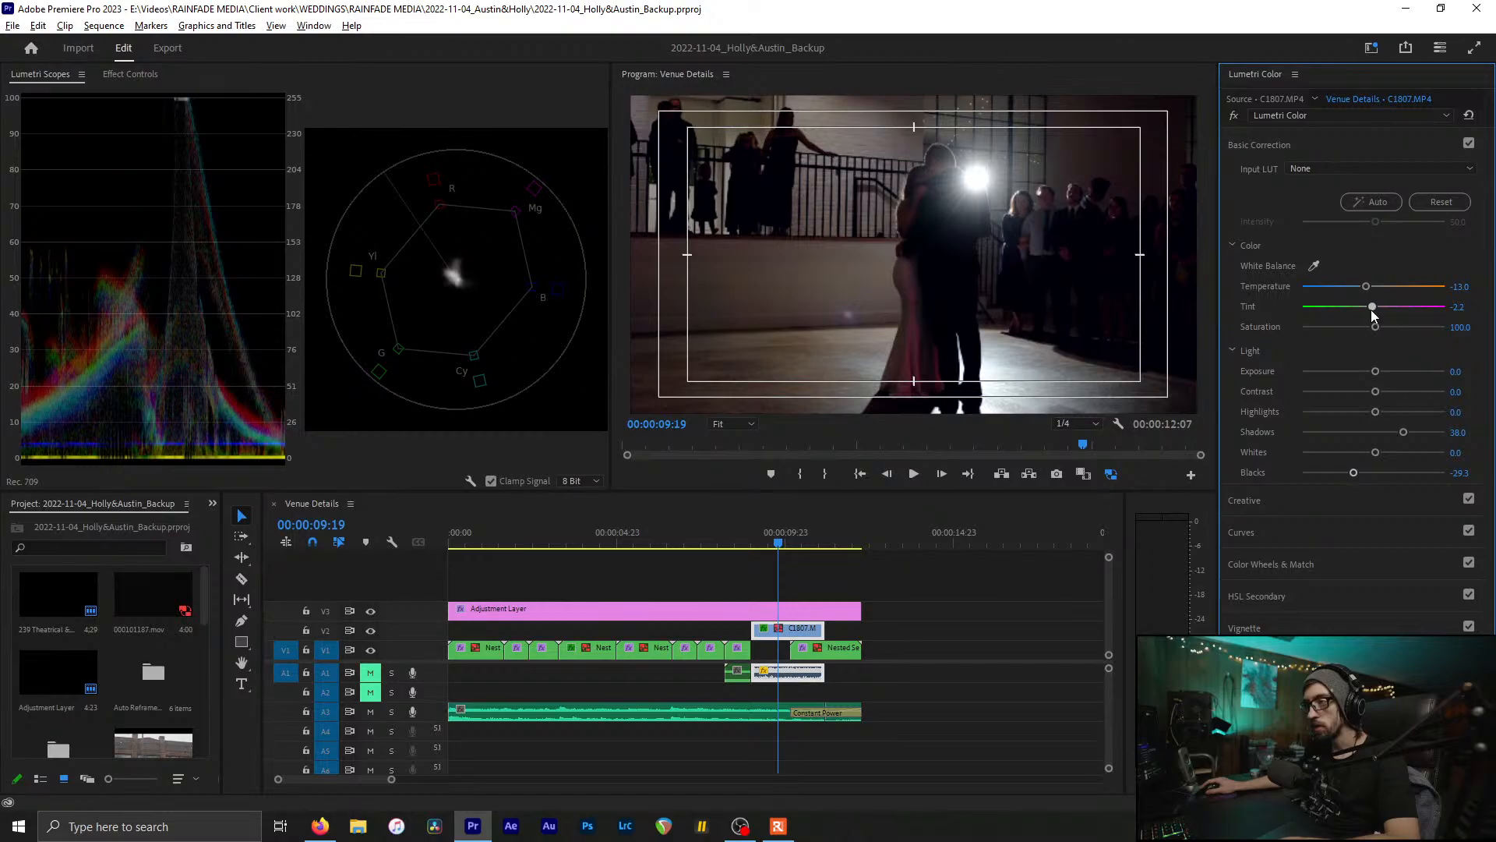
key("ctrl+s")
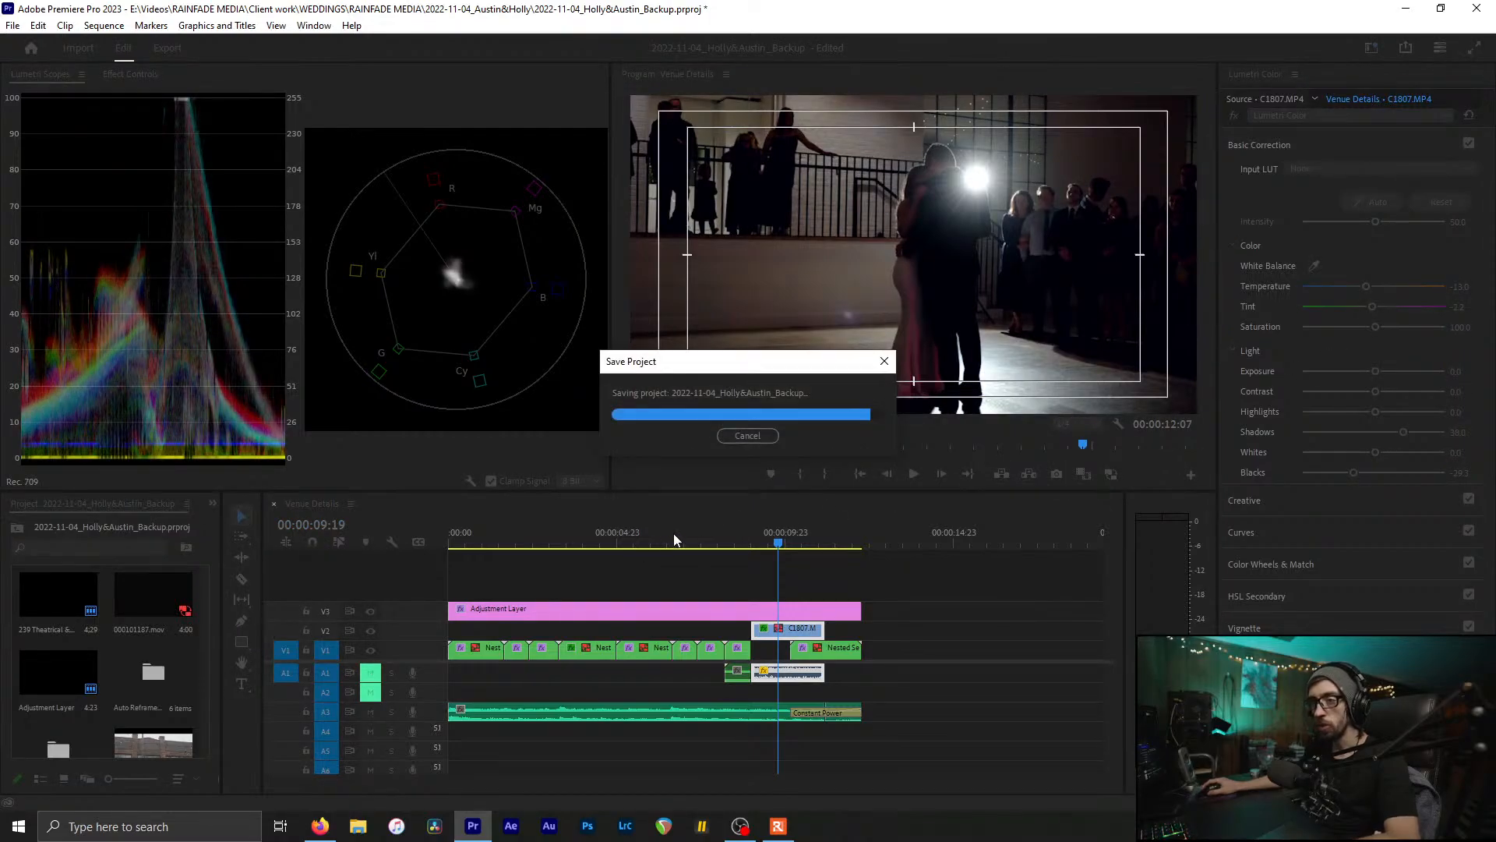
Step: Recheck against the chairs shot, save, return to the sequence start, and reapply the Color workspace
left_click(661, 543)
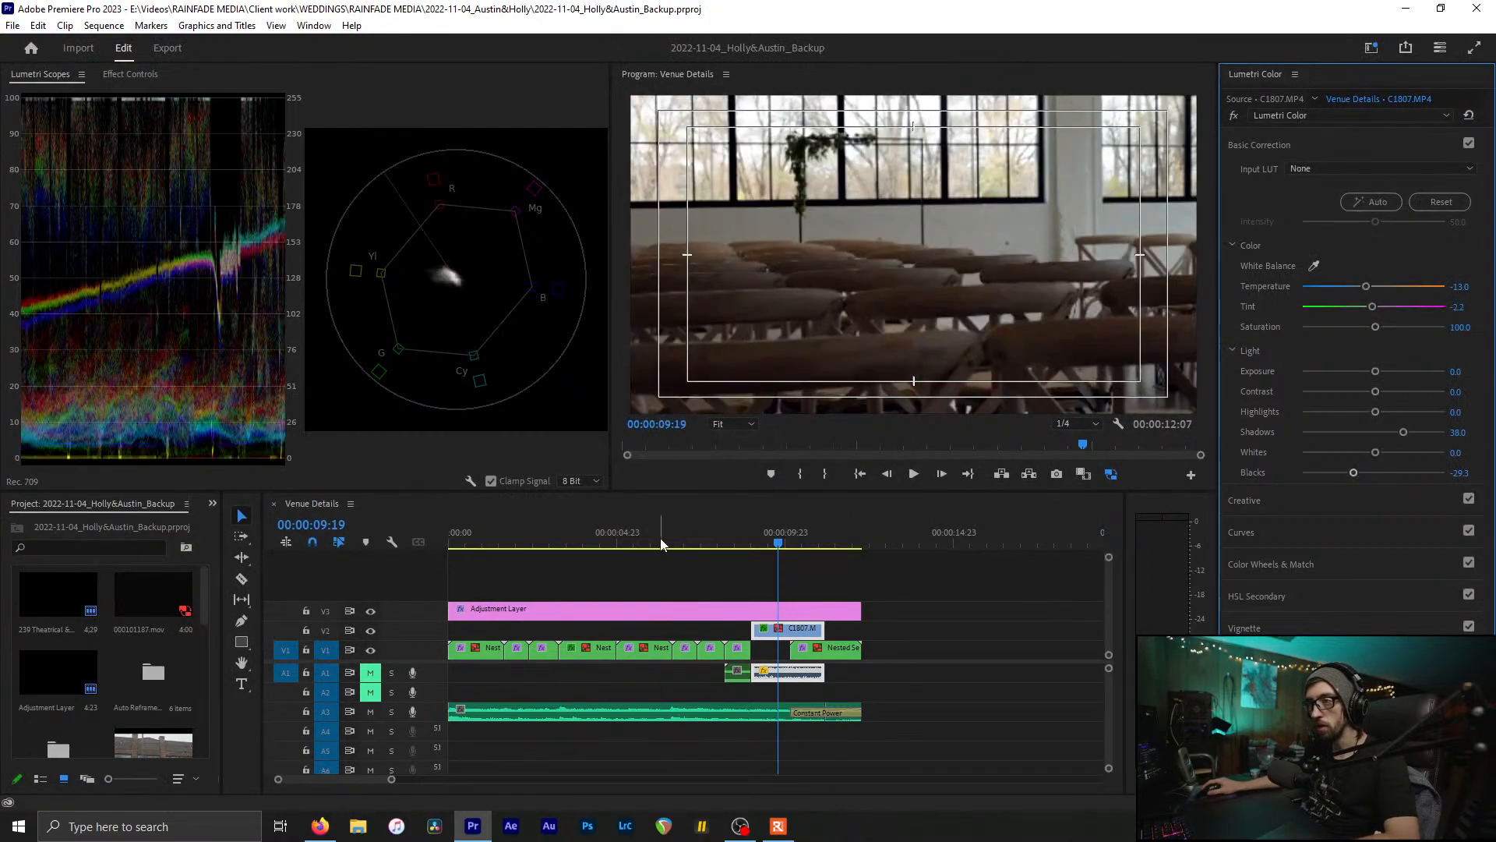
left_click(768, 541)
left_click_drag(633, 535, 598, 539)
key("ctrl+s")
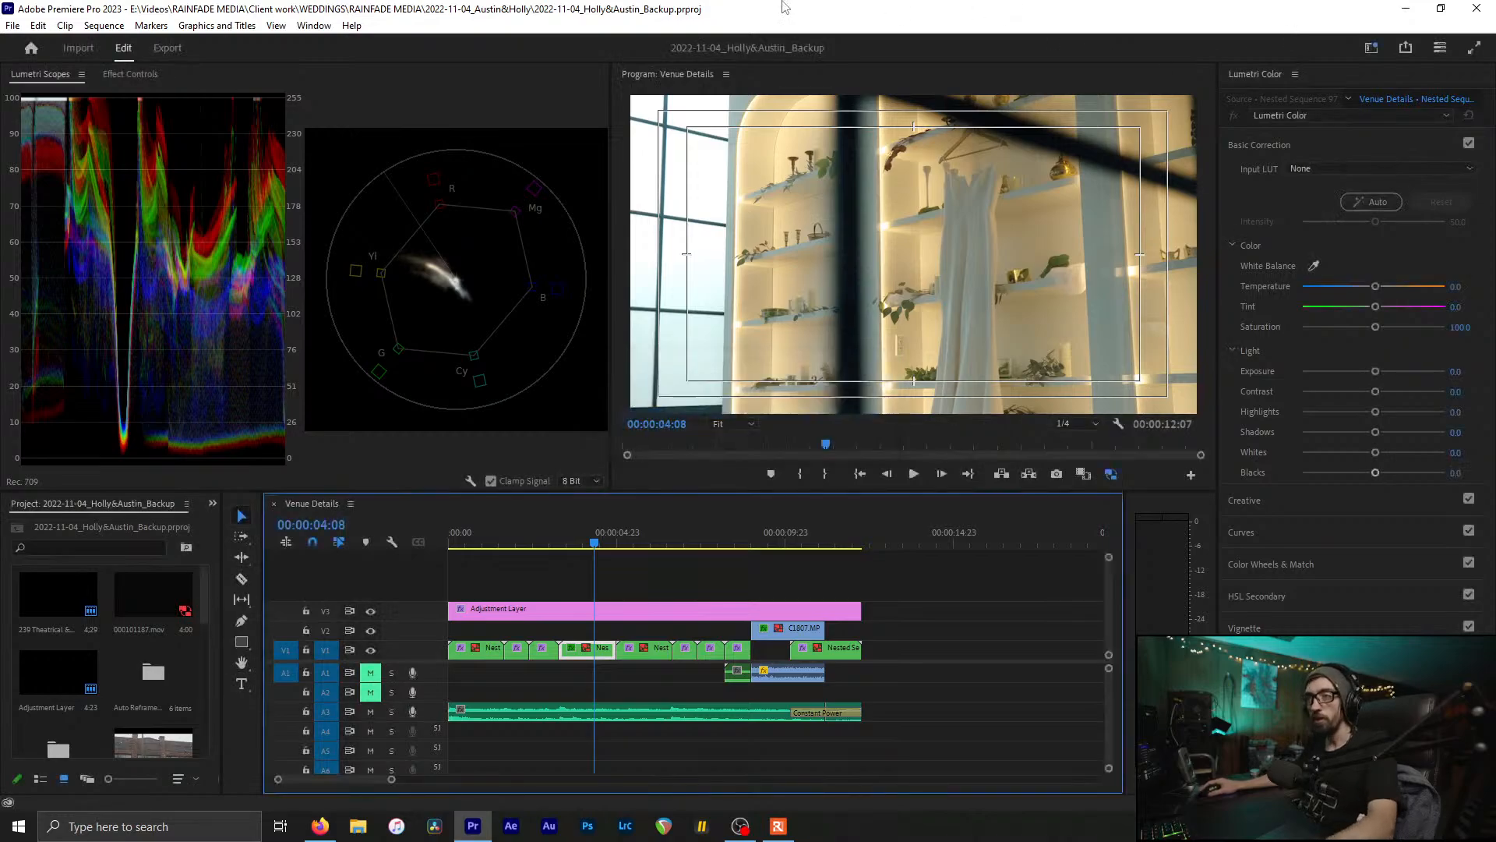
key("Home")
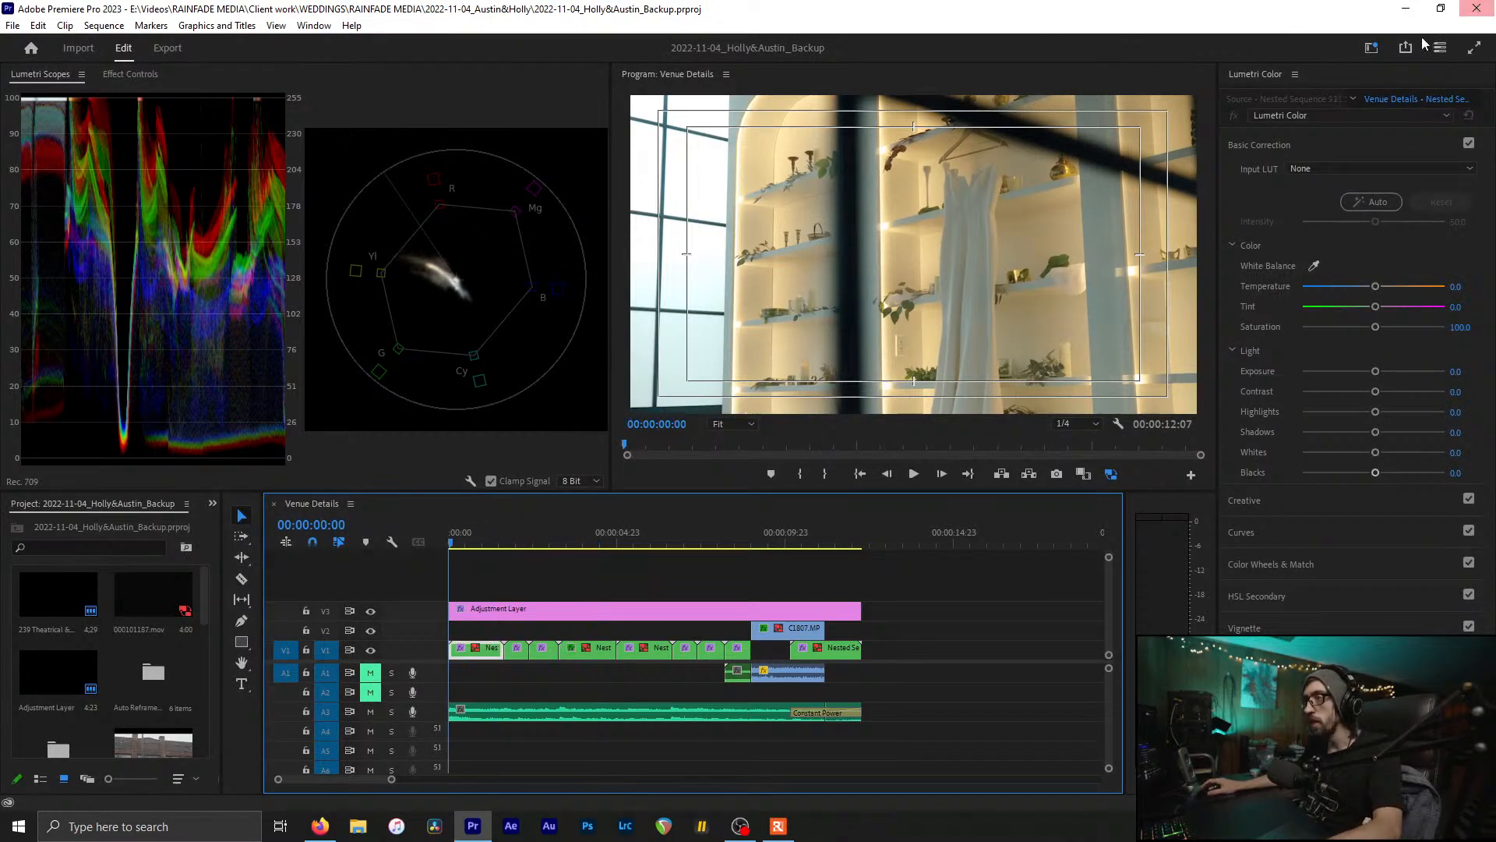
left_click(1372, 47)
left_click(1311, 210)
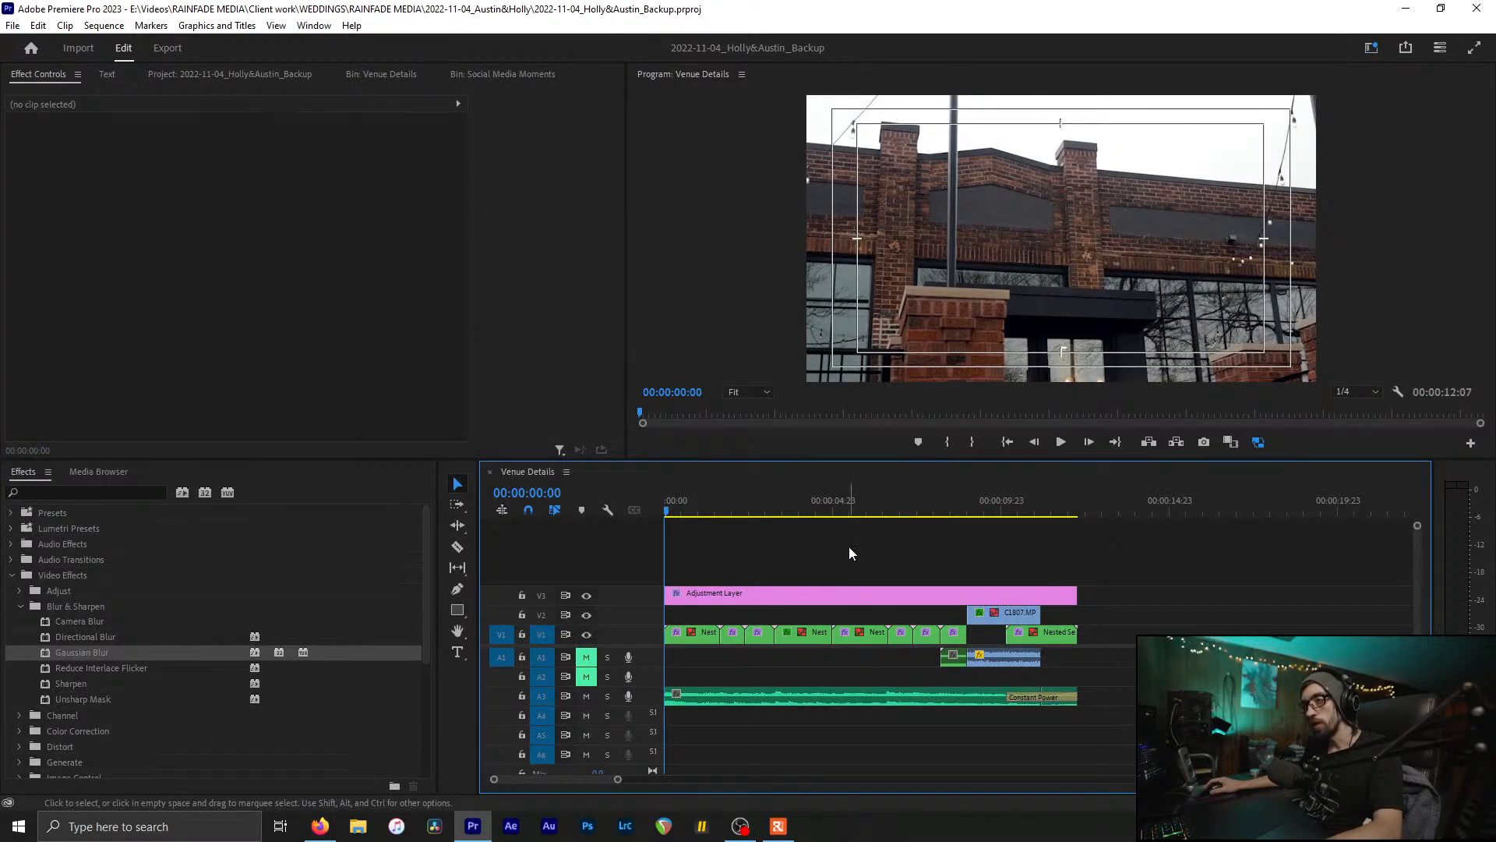
Step: Auto Reframe the Venue Details sequence to Vertical 9:16 and save the project
key("ctrl+s")
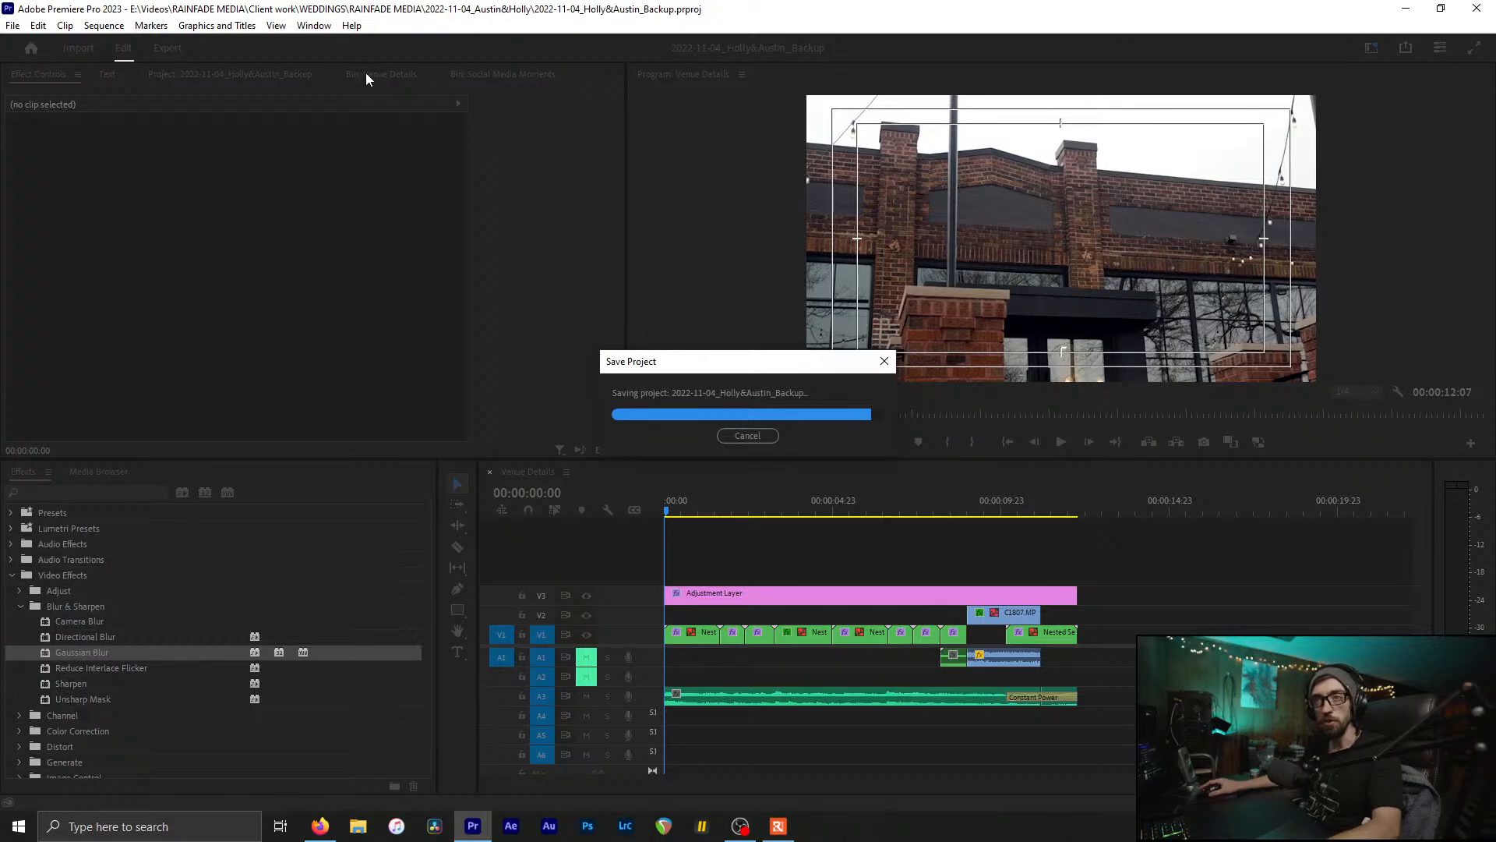
scroll(366, 79, "down", 2)
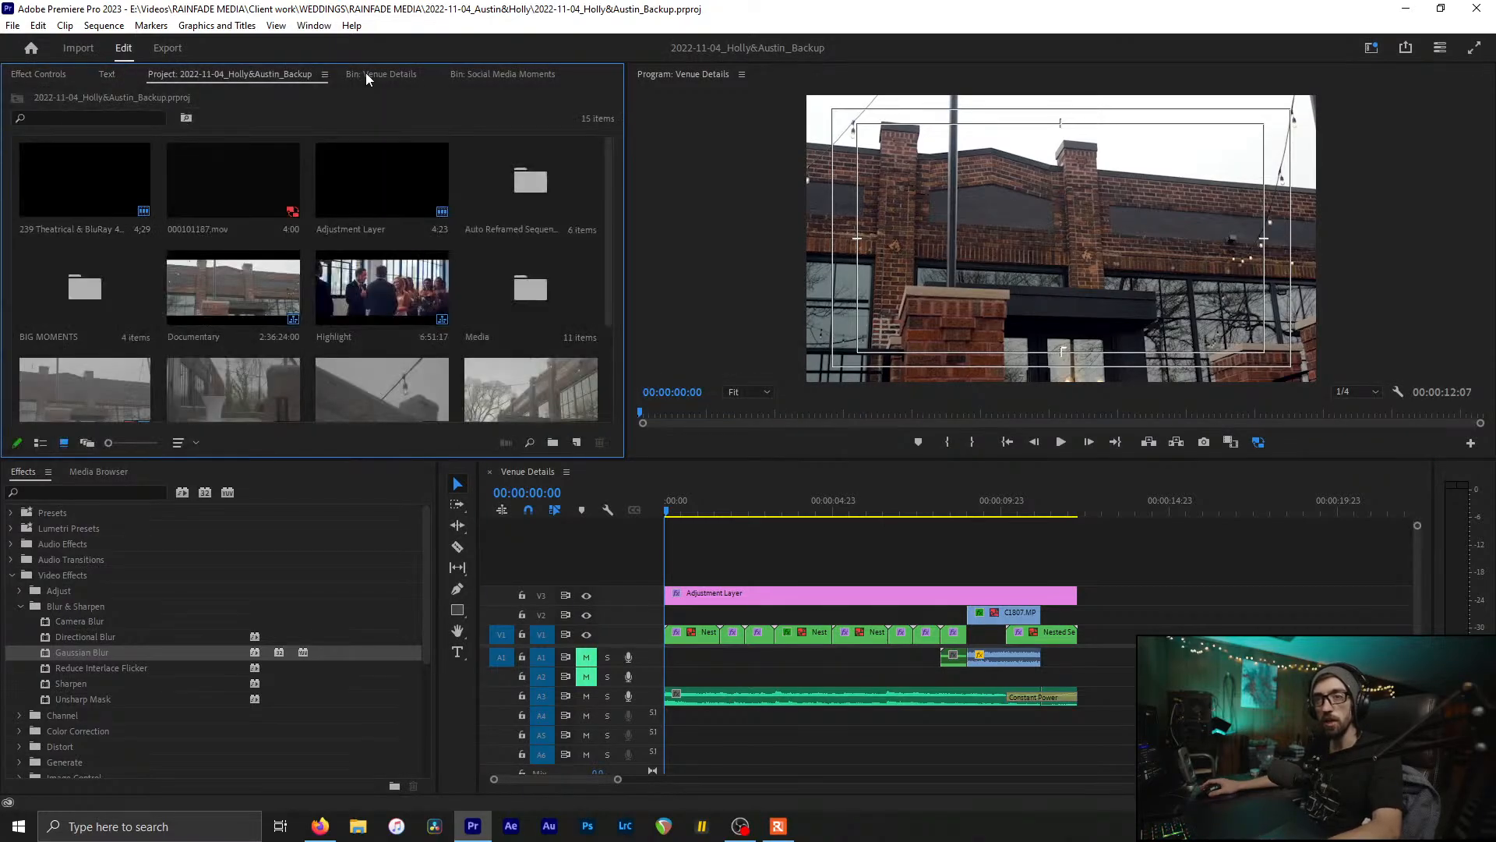
scroll(366, 72, "down", 2)
scroll(367, 73, "up", 1)
scroll(398, 212, "down", 2)
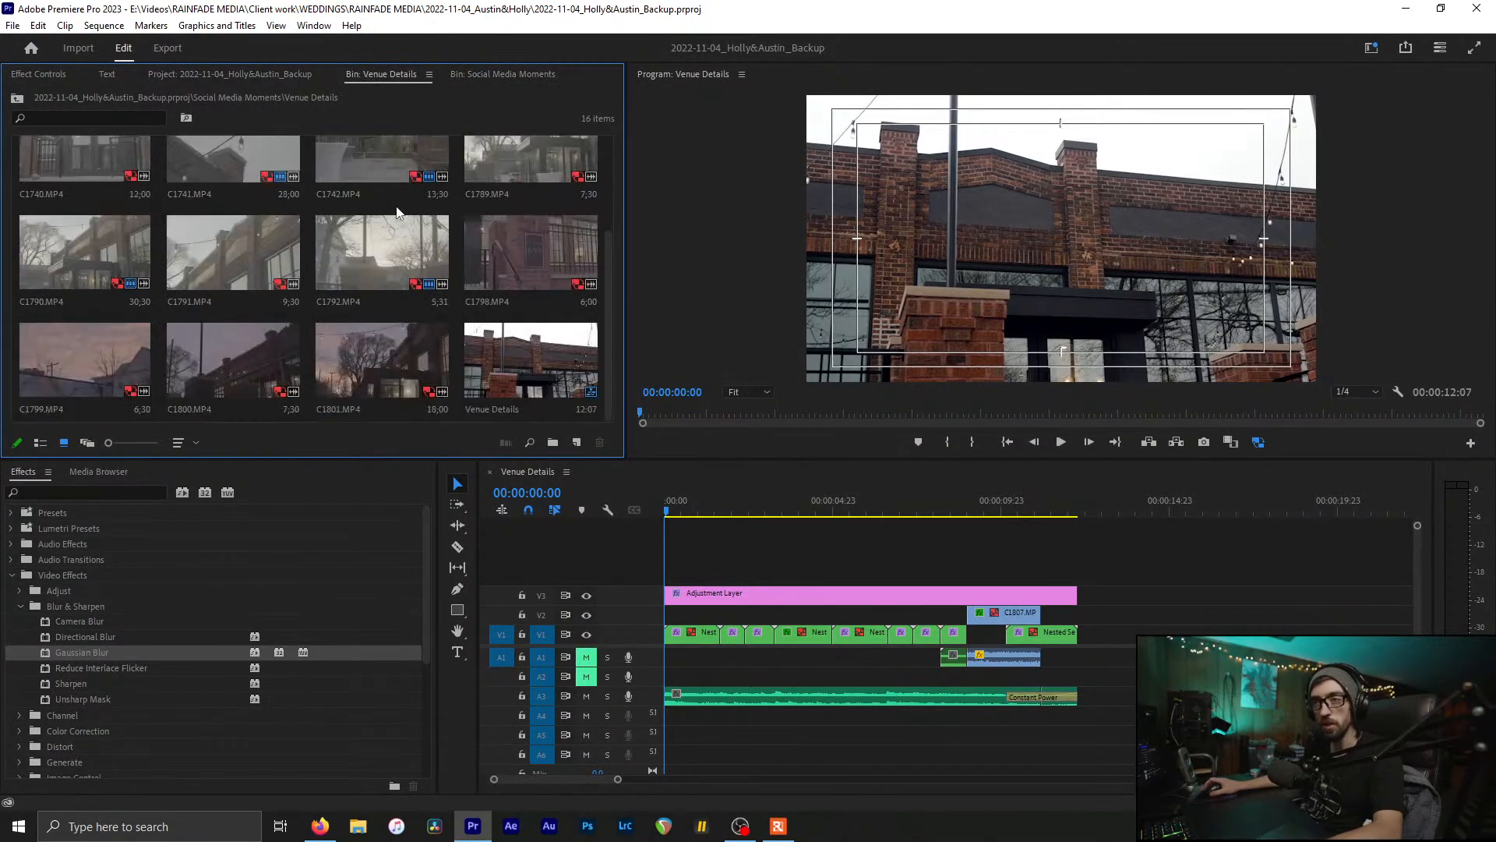
right_click(492, 354)
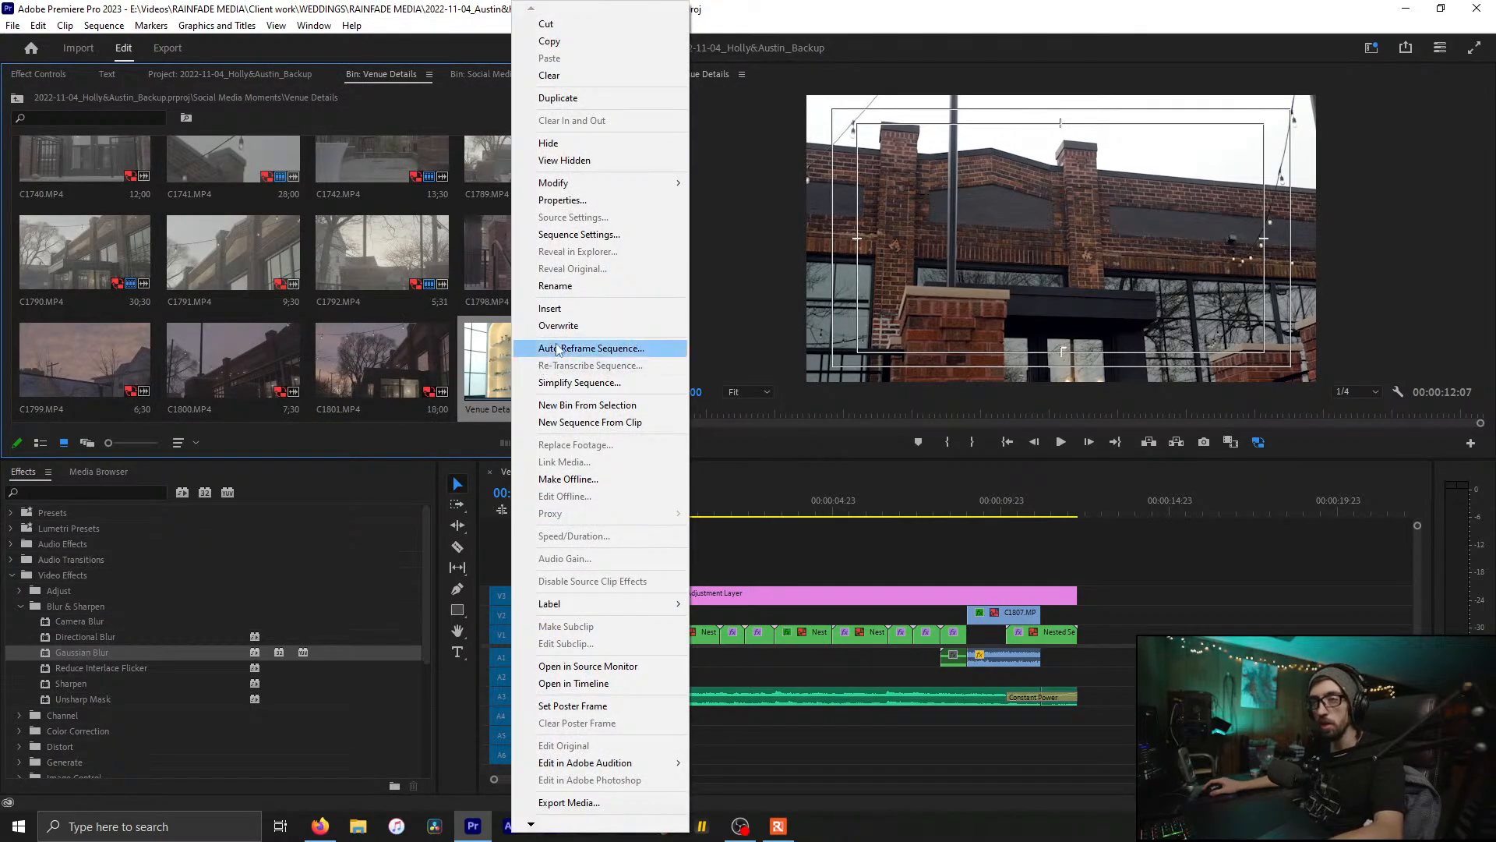
left_click(612, 349)
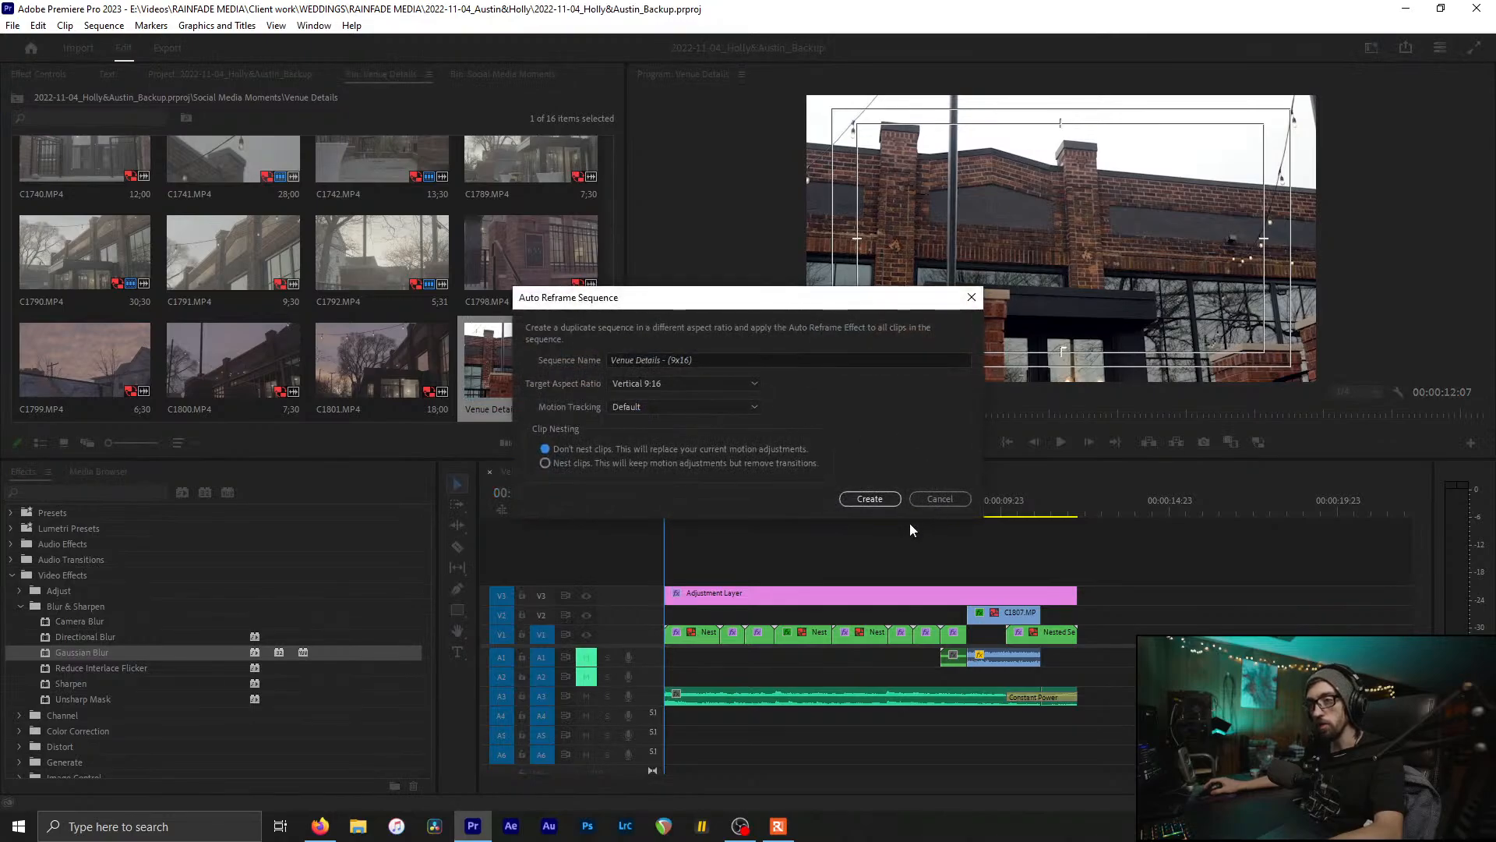
left_click(869, 499)
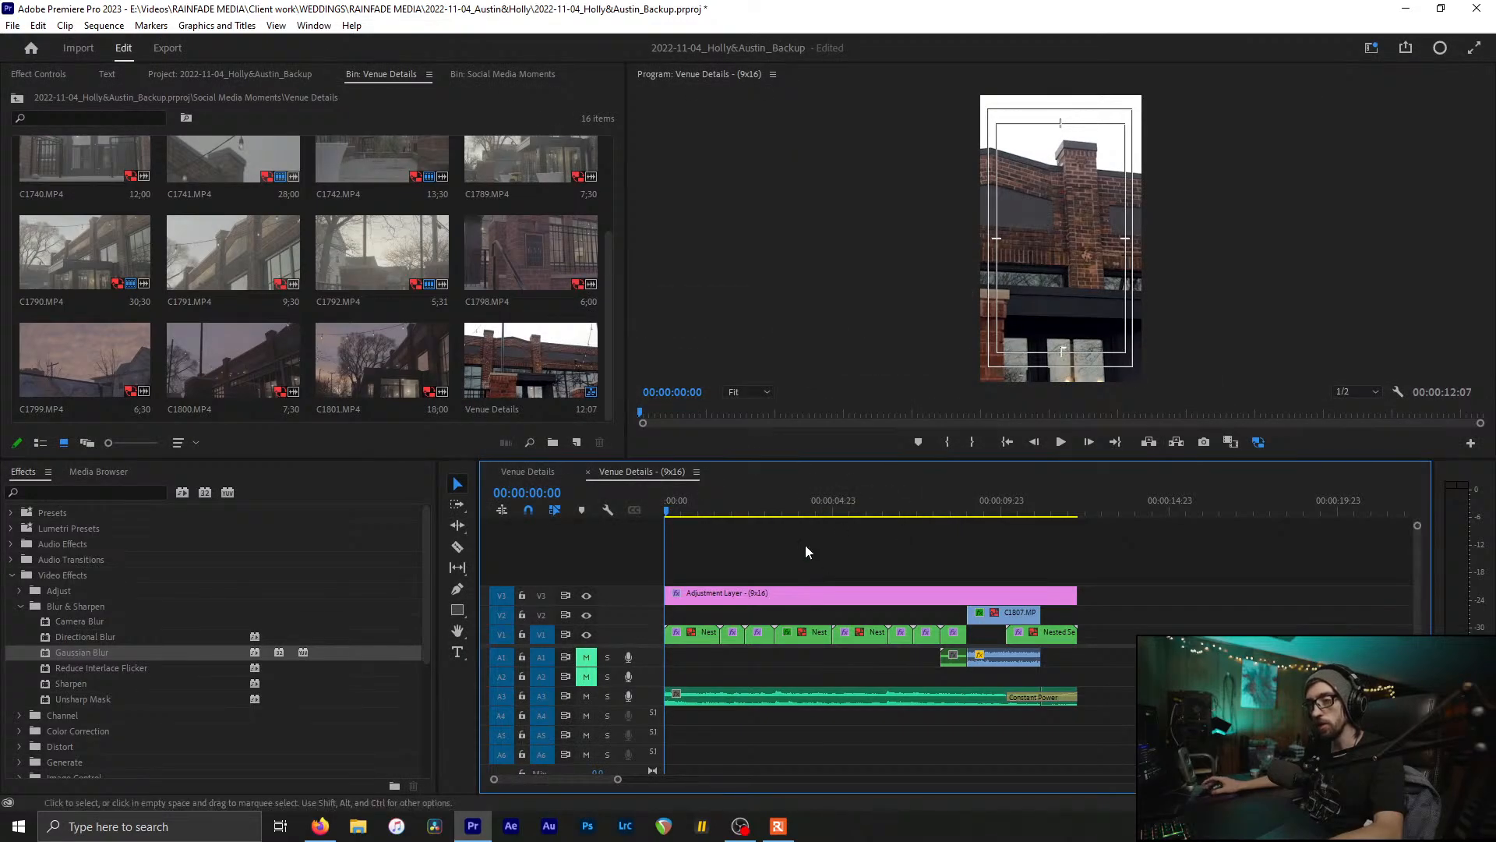
key("ctrl+s")
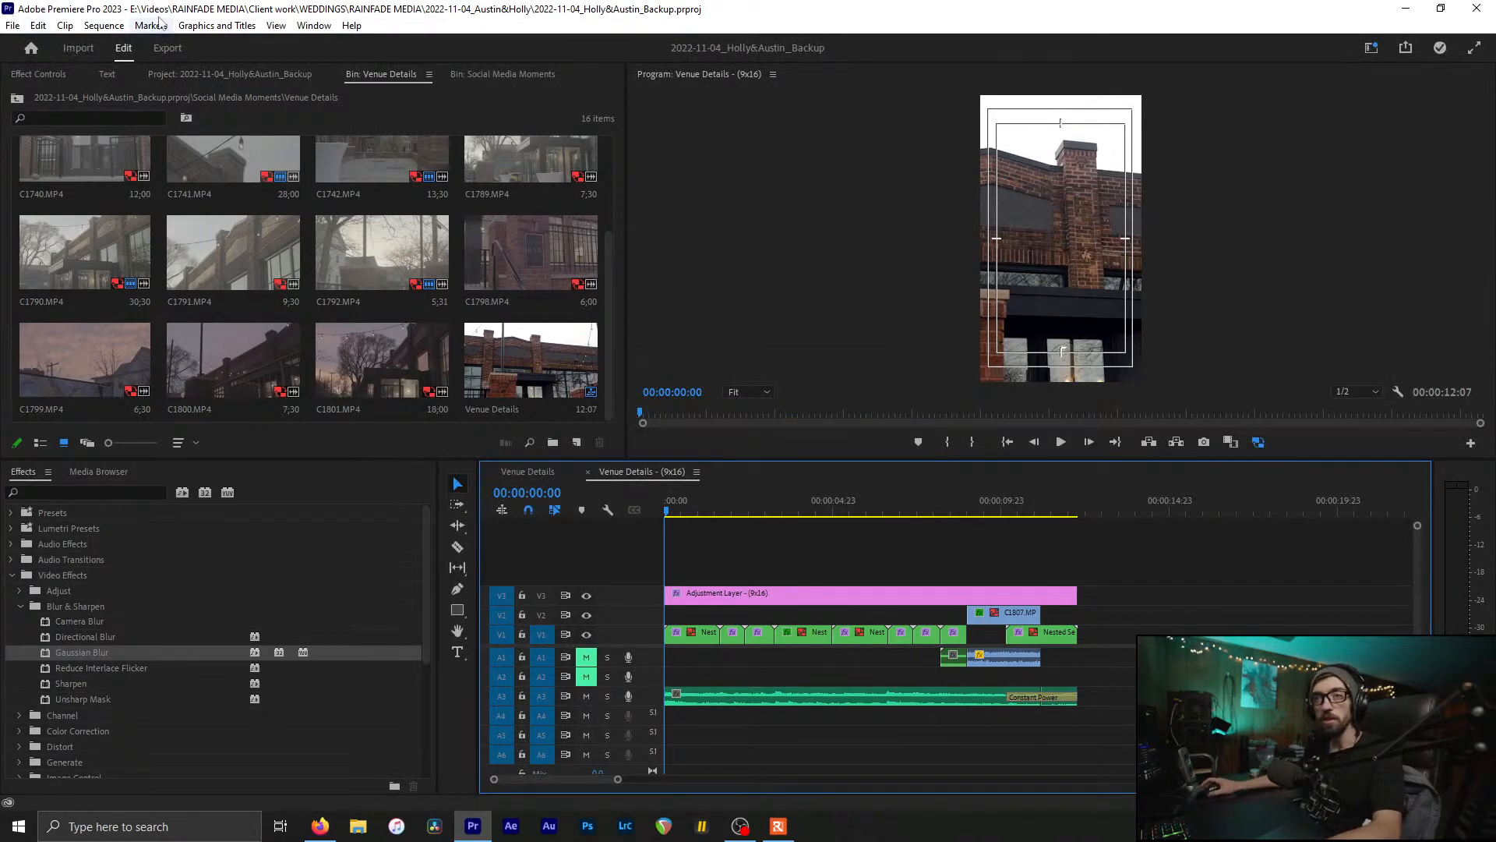
Step: Enable Sequence > Selection Follows Playhead and show the Effect Controls panel
left_click(103, 26)
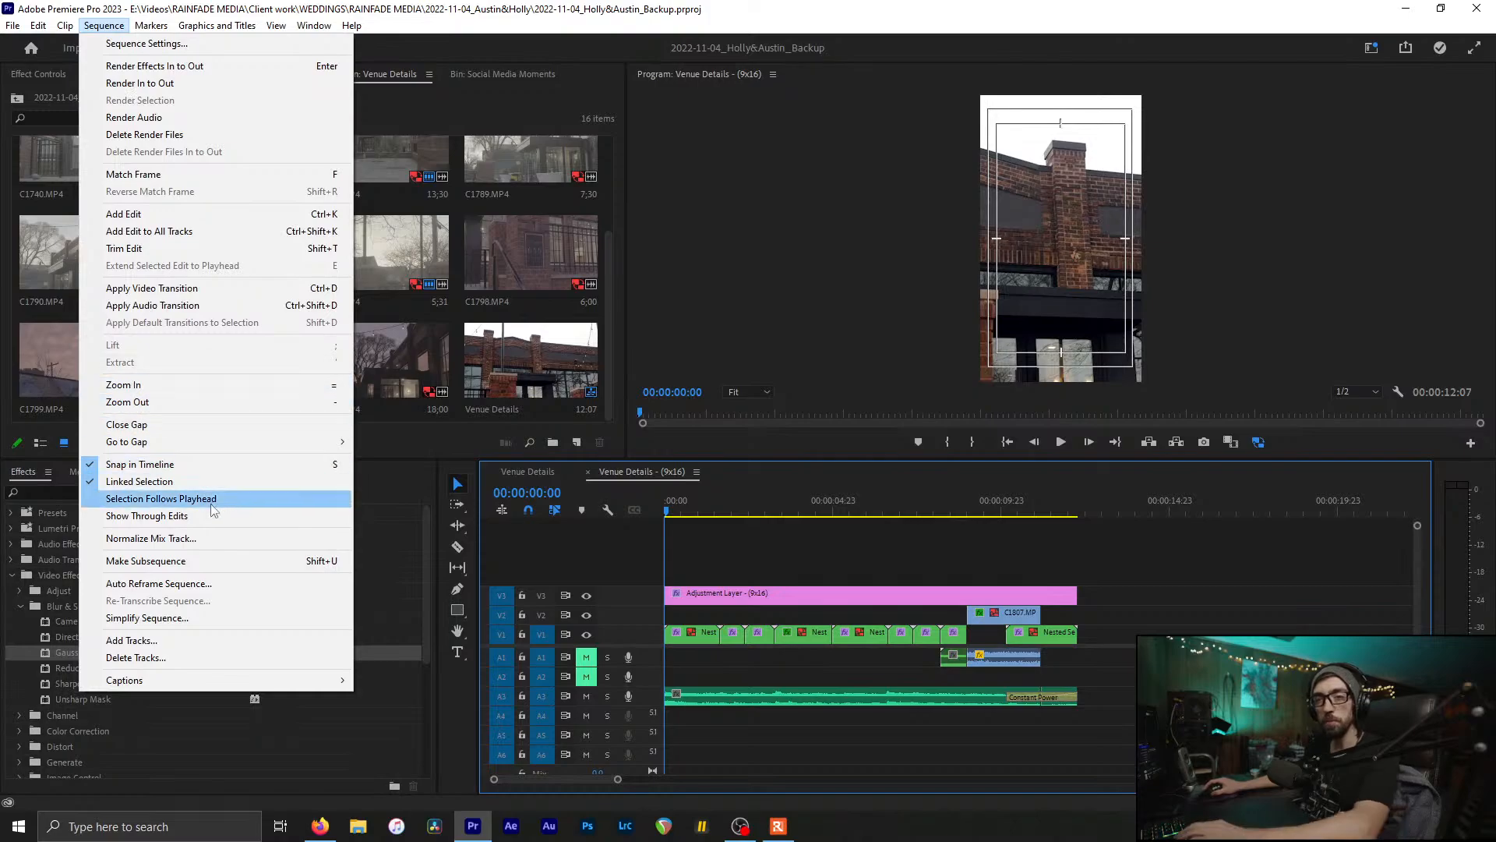
left_click(234, 496)
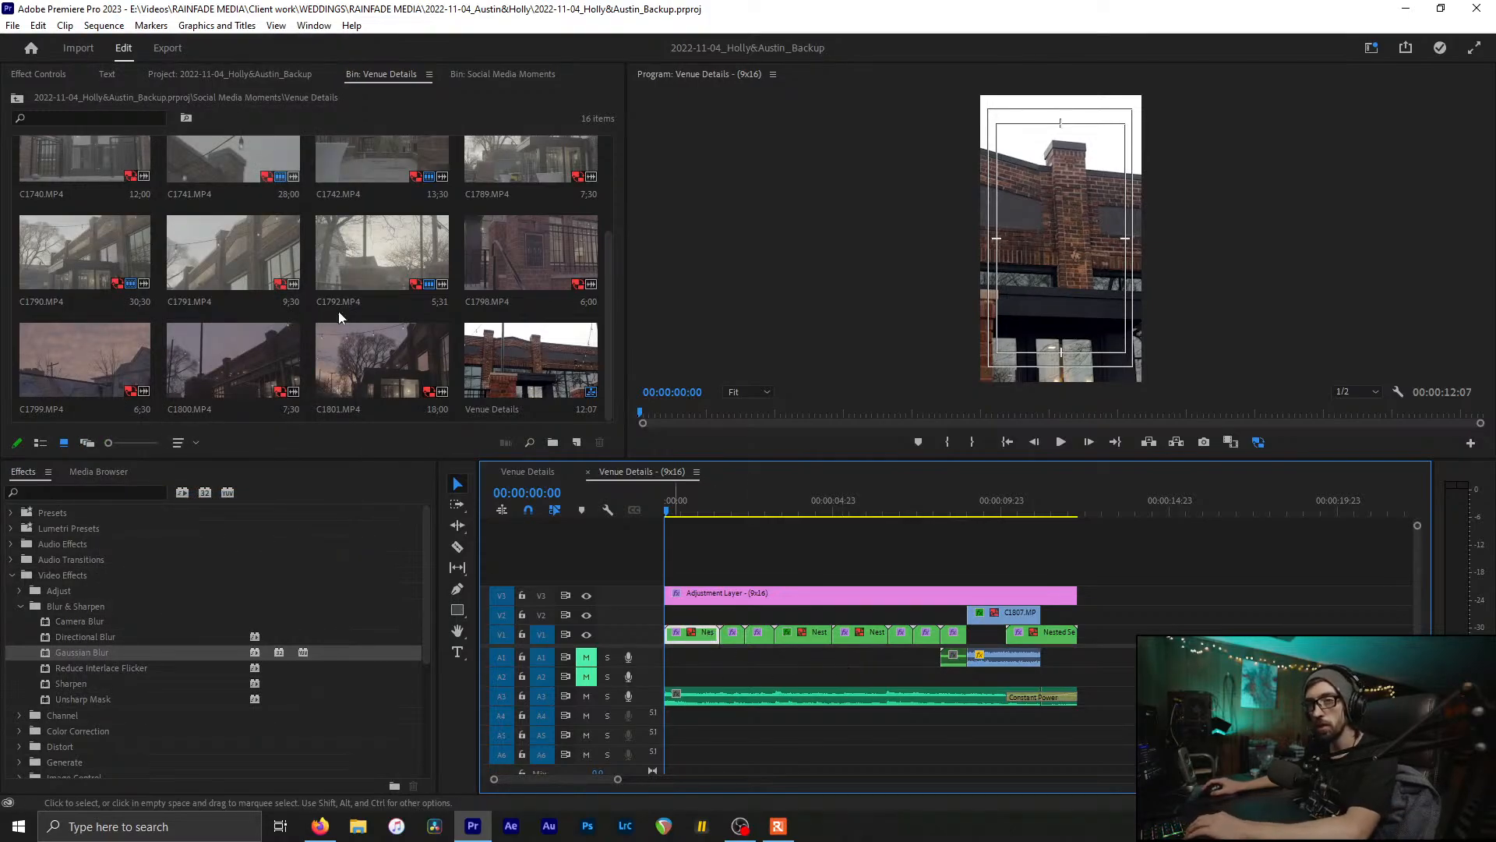
key("shift+5")
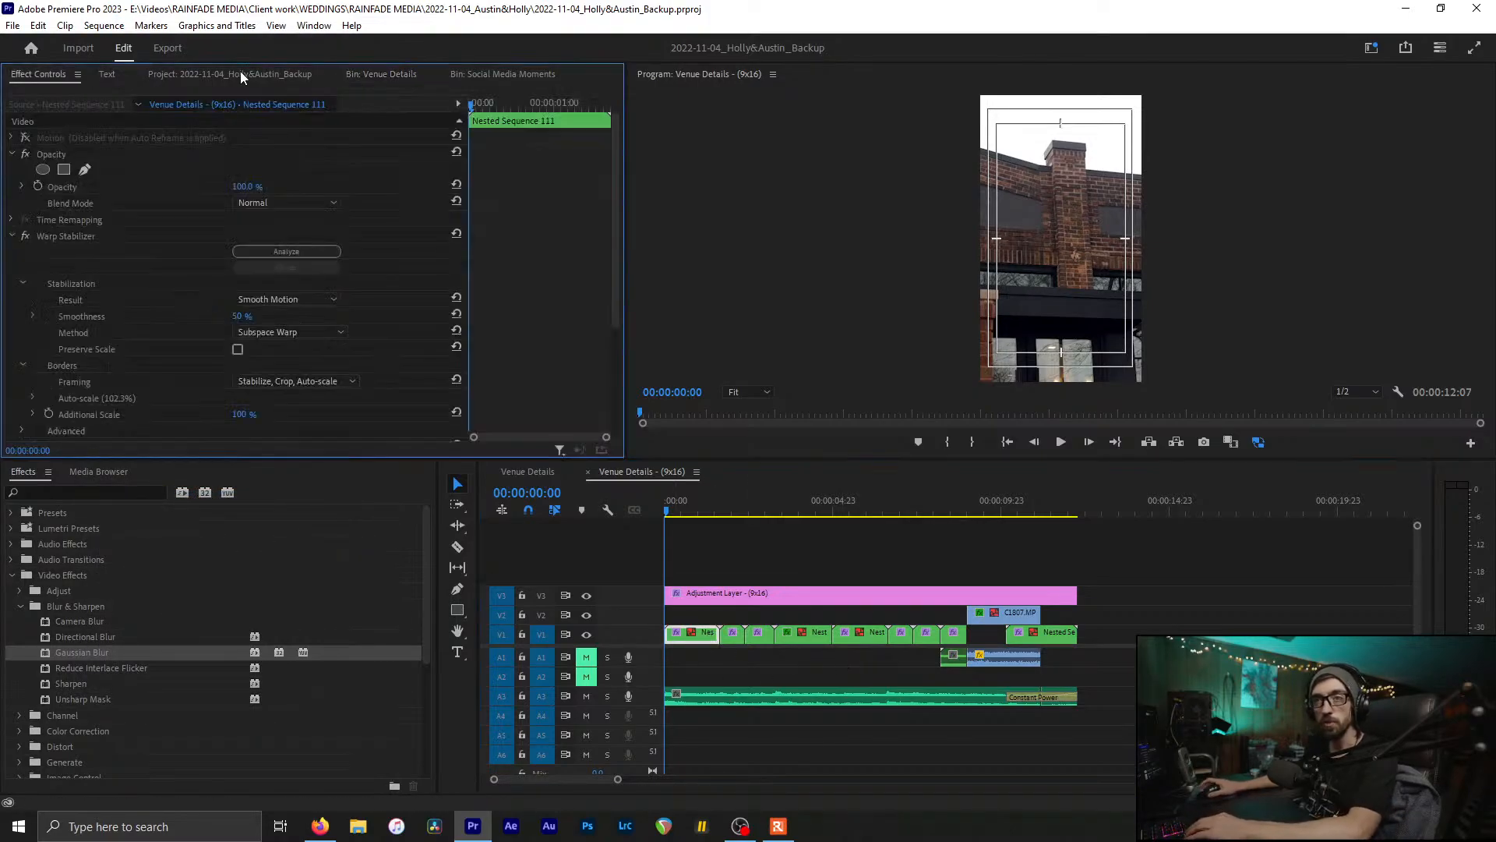
Step: Collapse Warp Stabilizer, expand Motion, play the 9x16 sequence, and disable Auto Reframe on the current clip
left_click(12, 237)
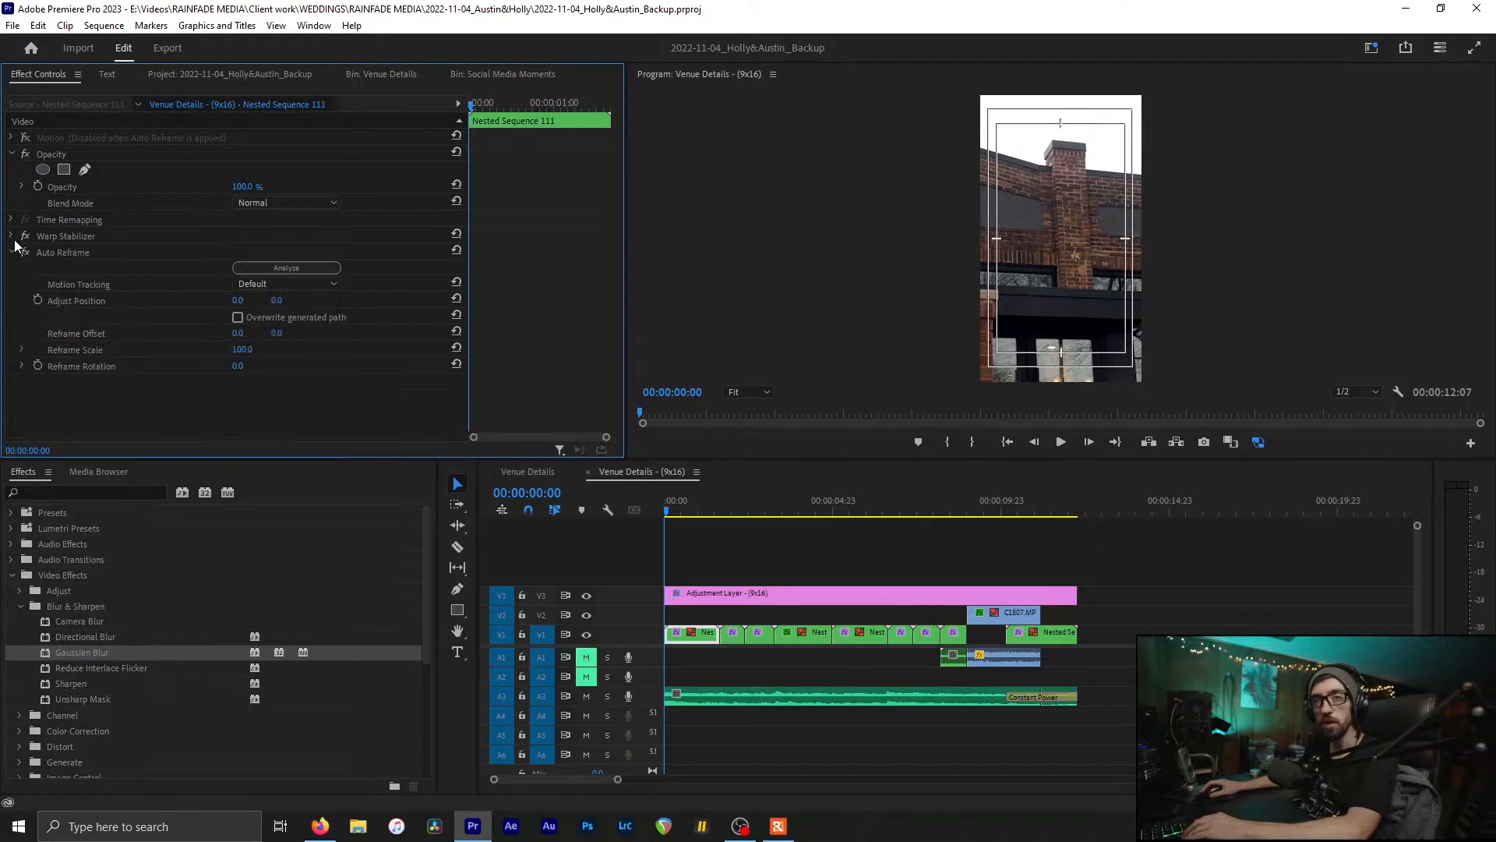
left_click(8, 137)
left_click(12, 139)
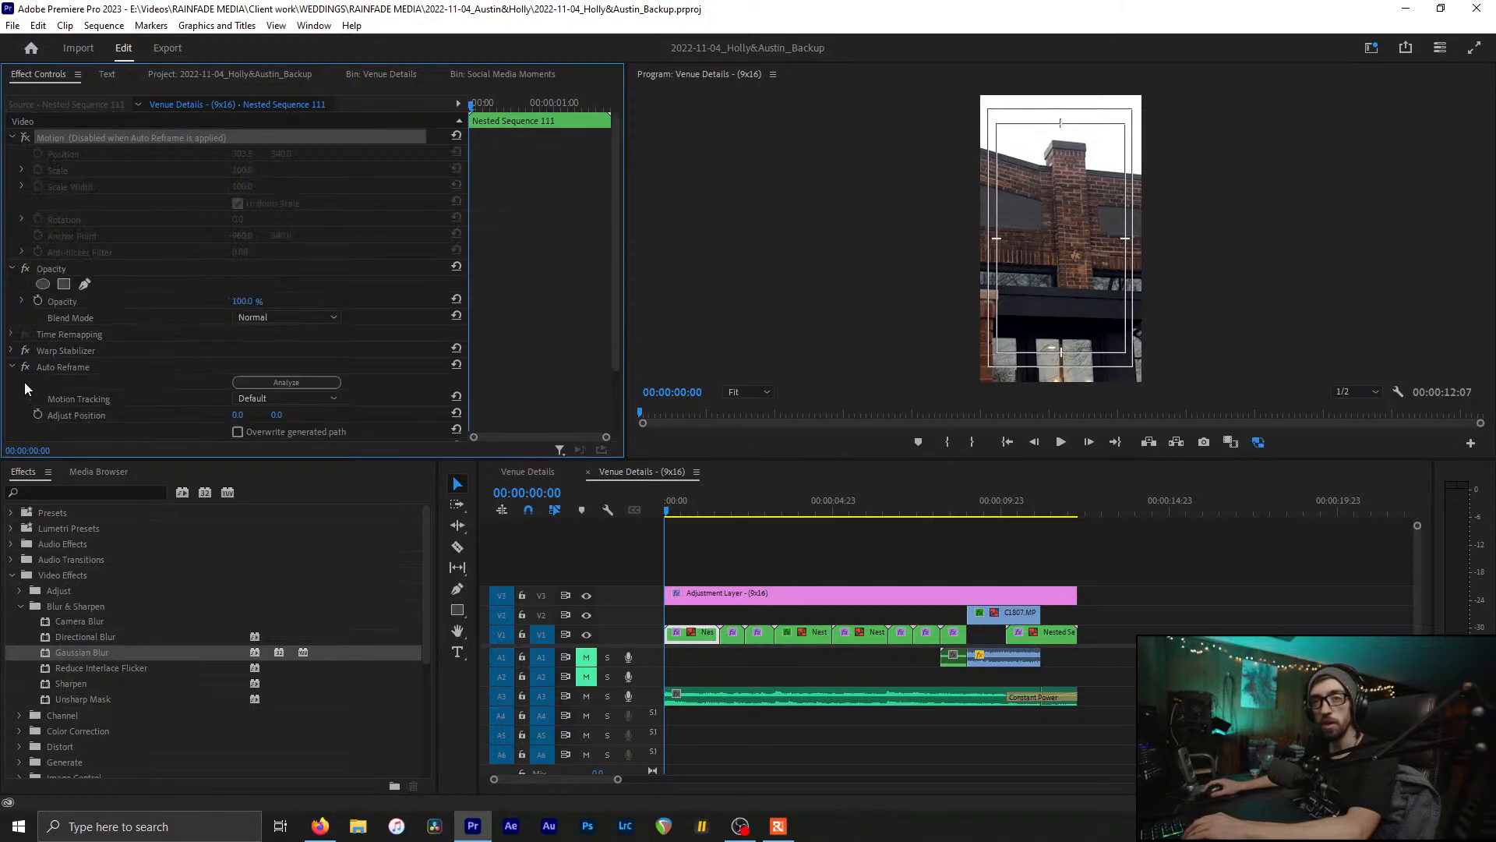
key("space")
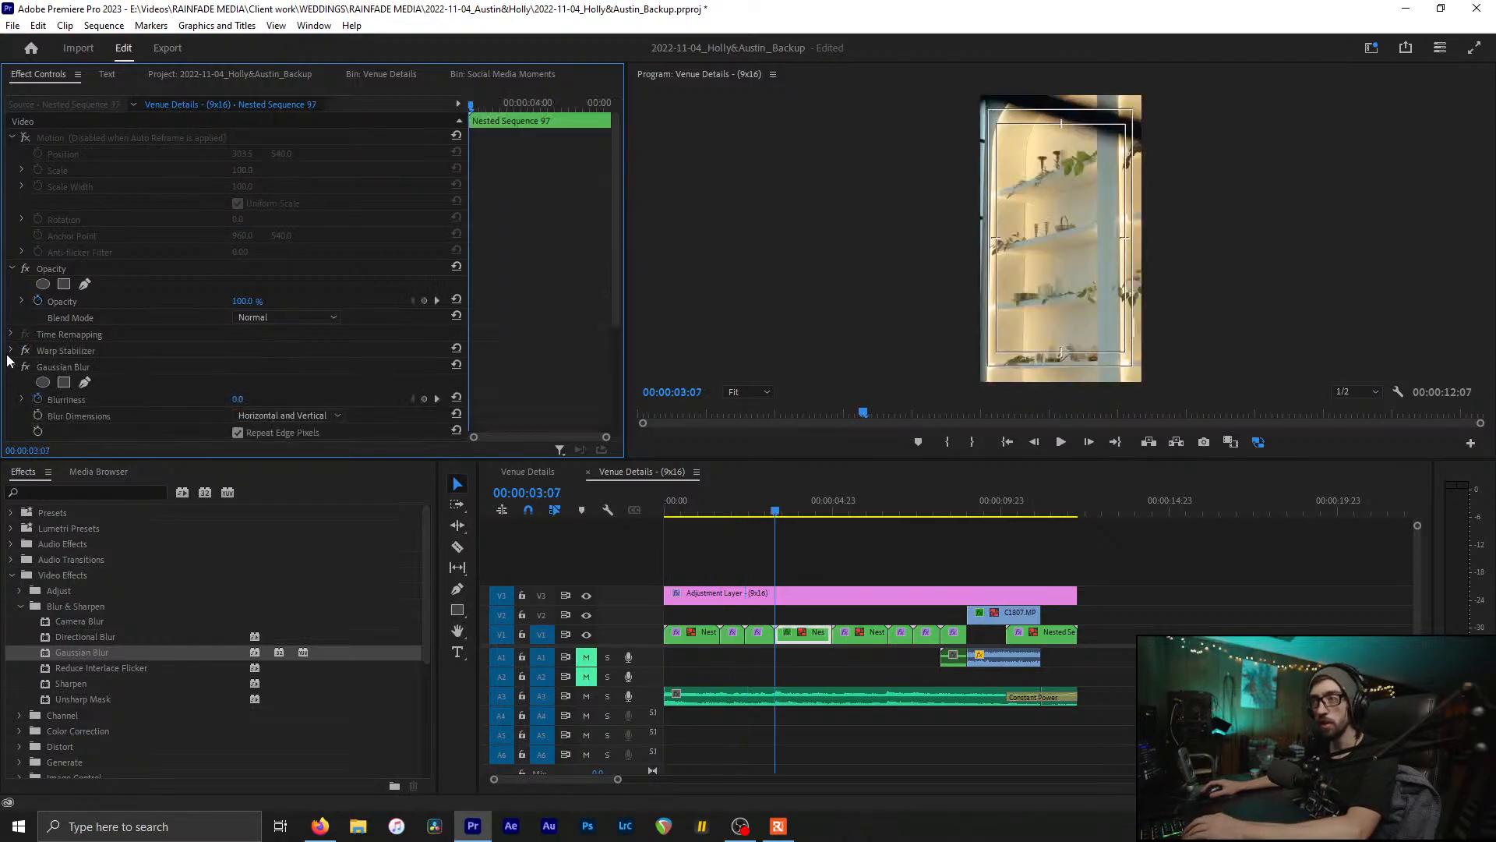
left_click(12, 367)
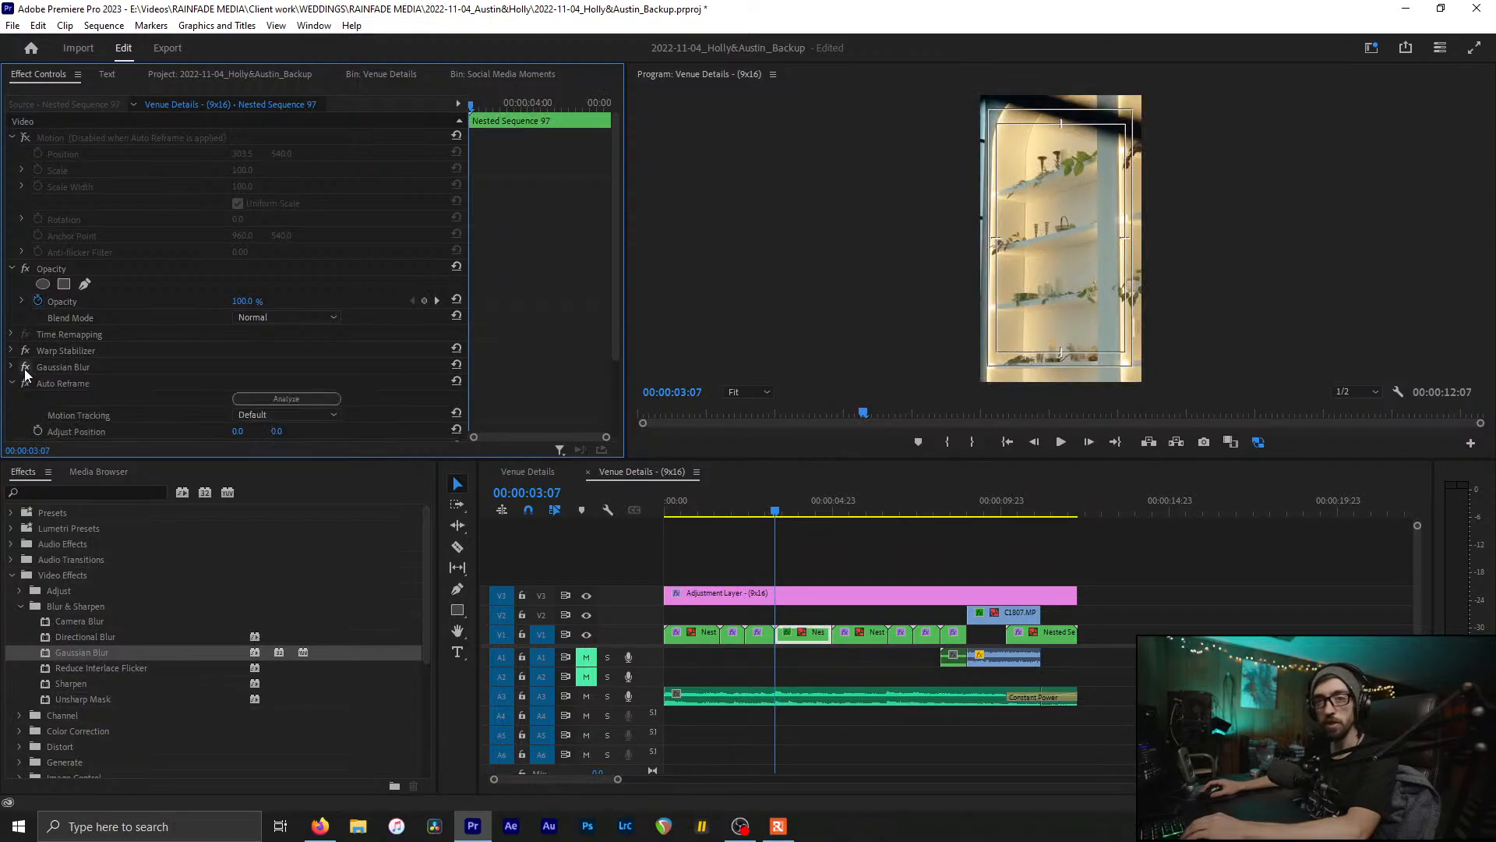
left_click(21, 384)
Step: On the previous clip, collapse its effects and toggle Auto Reframe off and back on
key("Up")
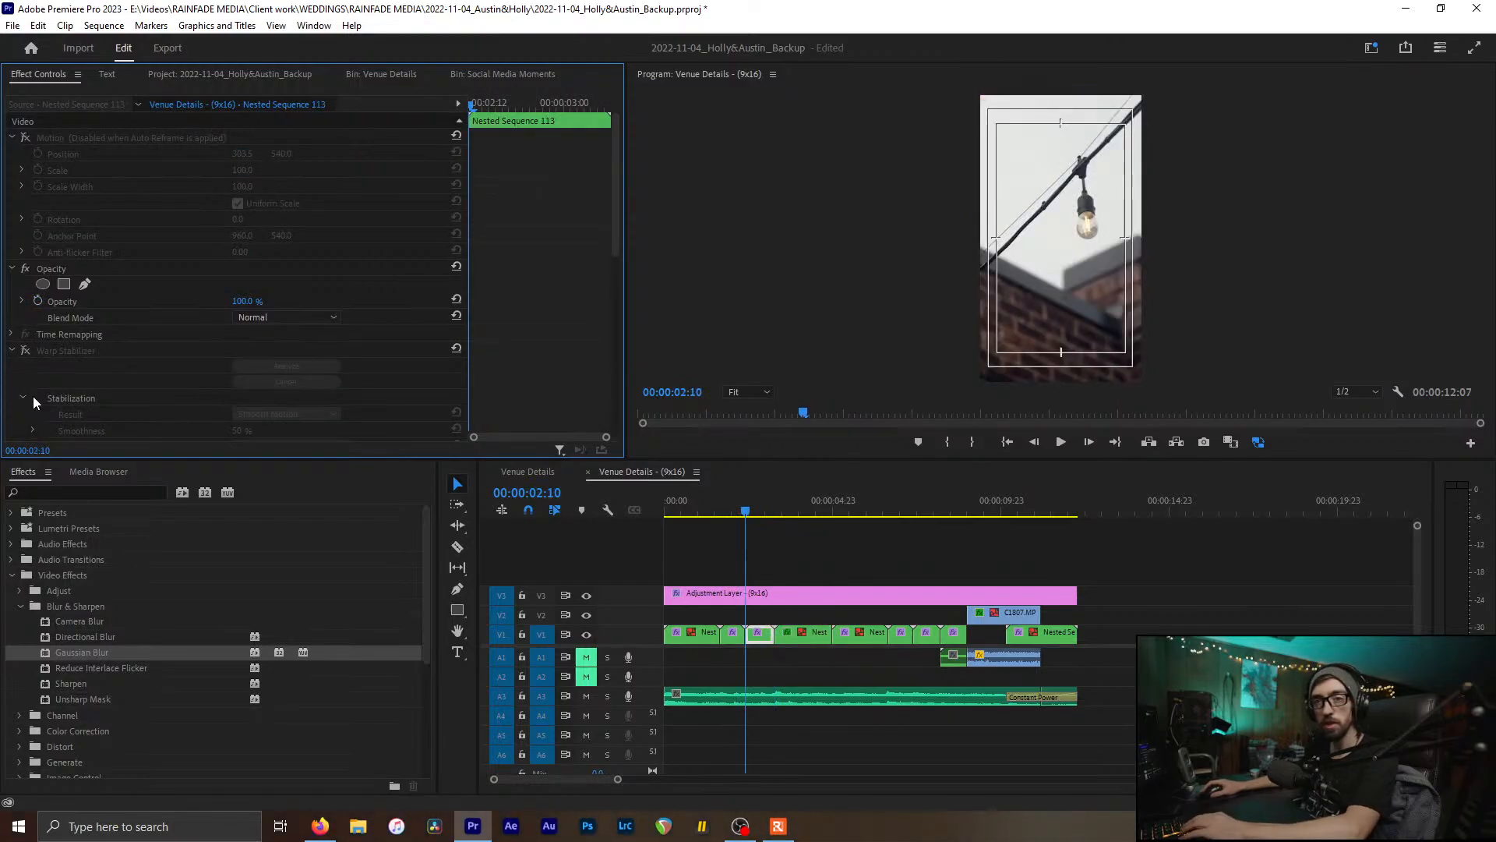
left_click(22, 352)
left_click(12, 350)
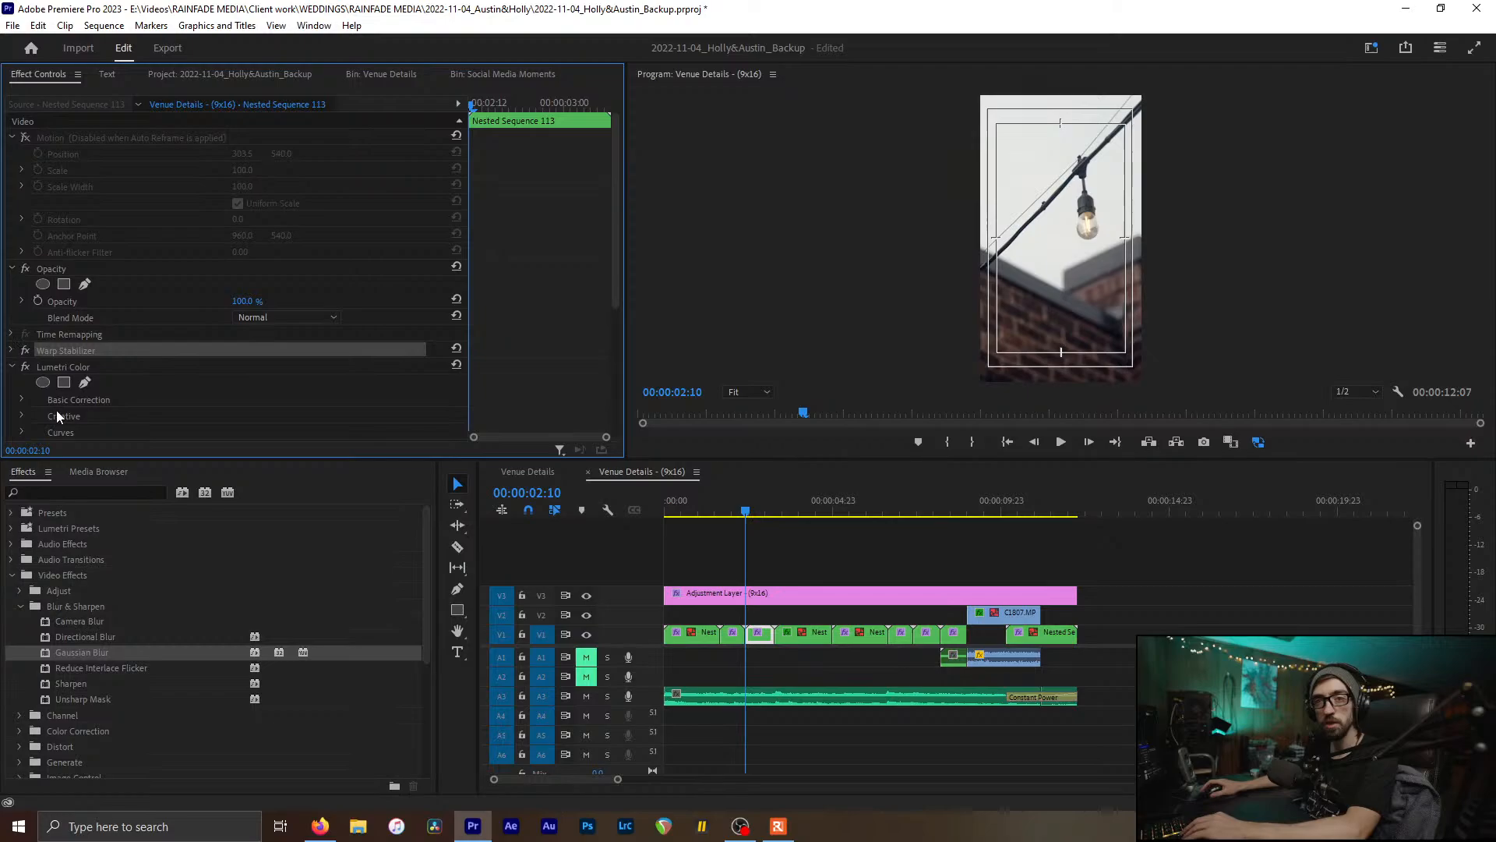
left_click(25, 368)
left_click(26, 368)
left_click(12, 367)
left_click(24, 383)
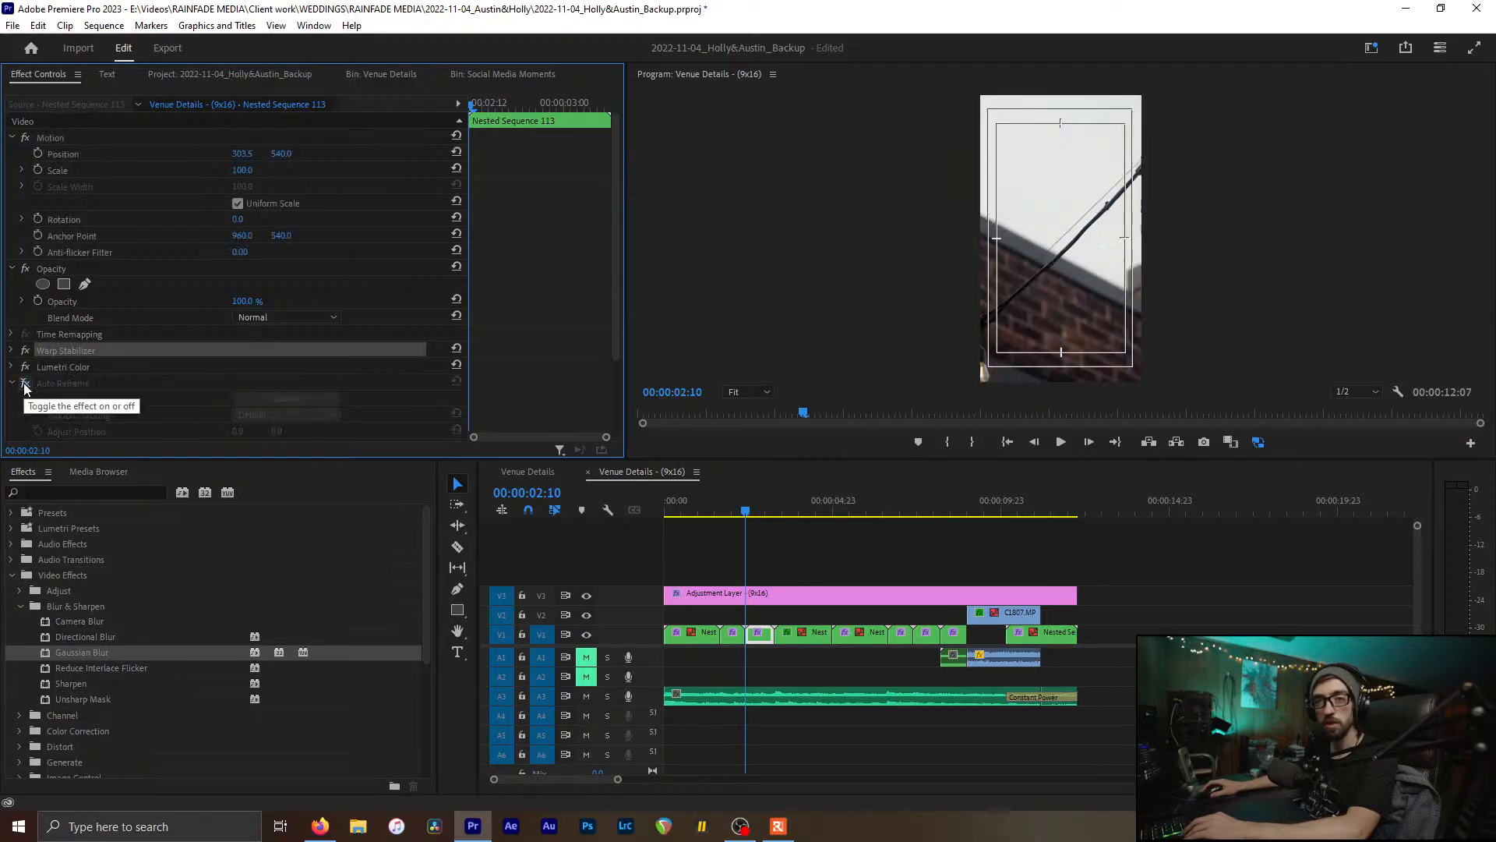
left_click(25, 384)
Step: Step through the following clips, turning off Auto Reframe on each
key("Down")
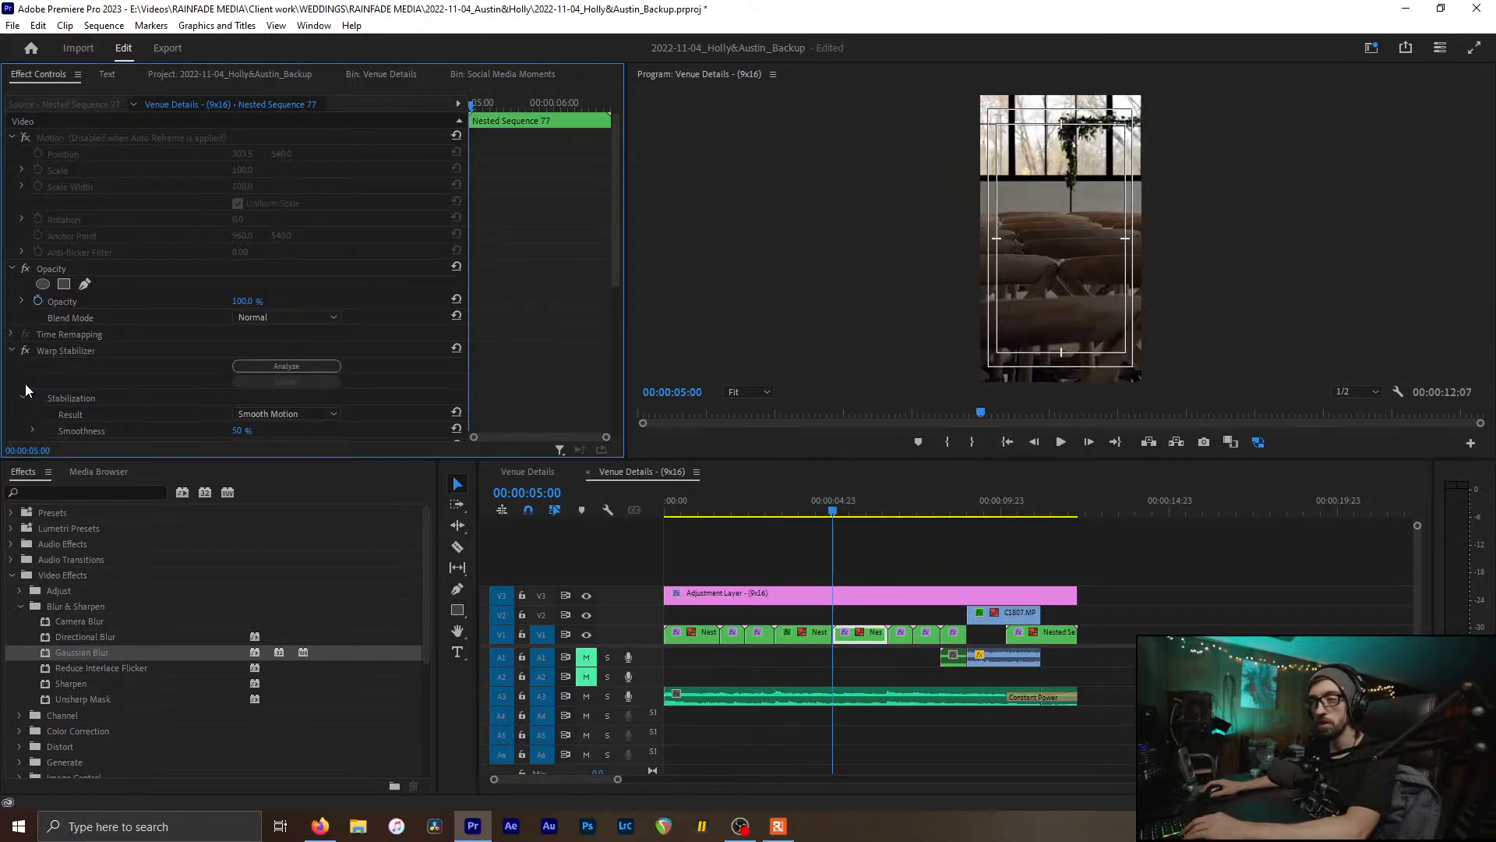
left_click(11, 353)
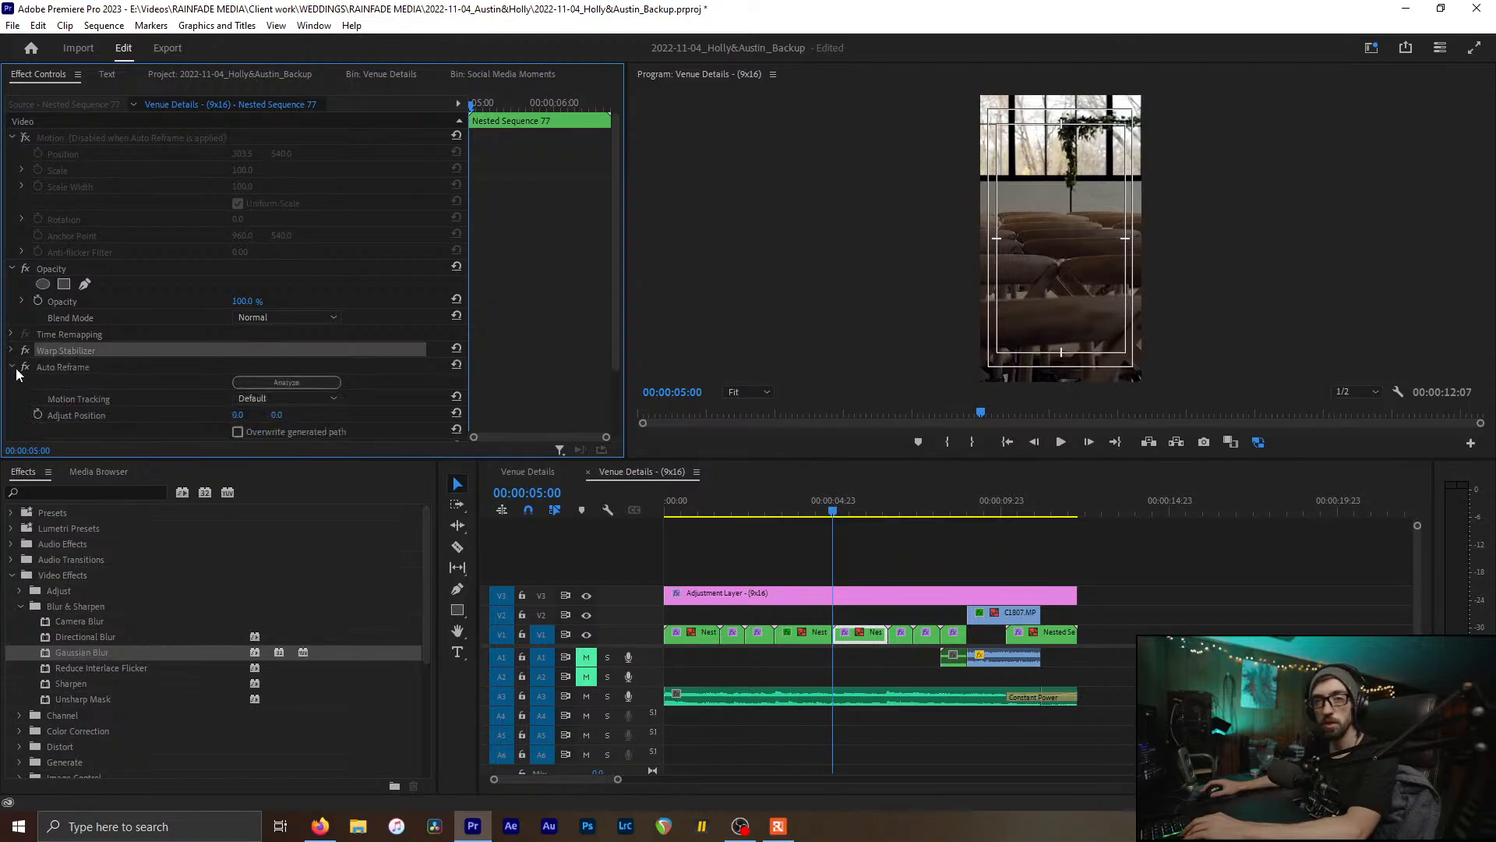
key("Down")
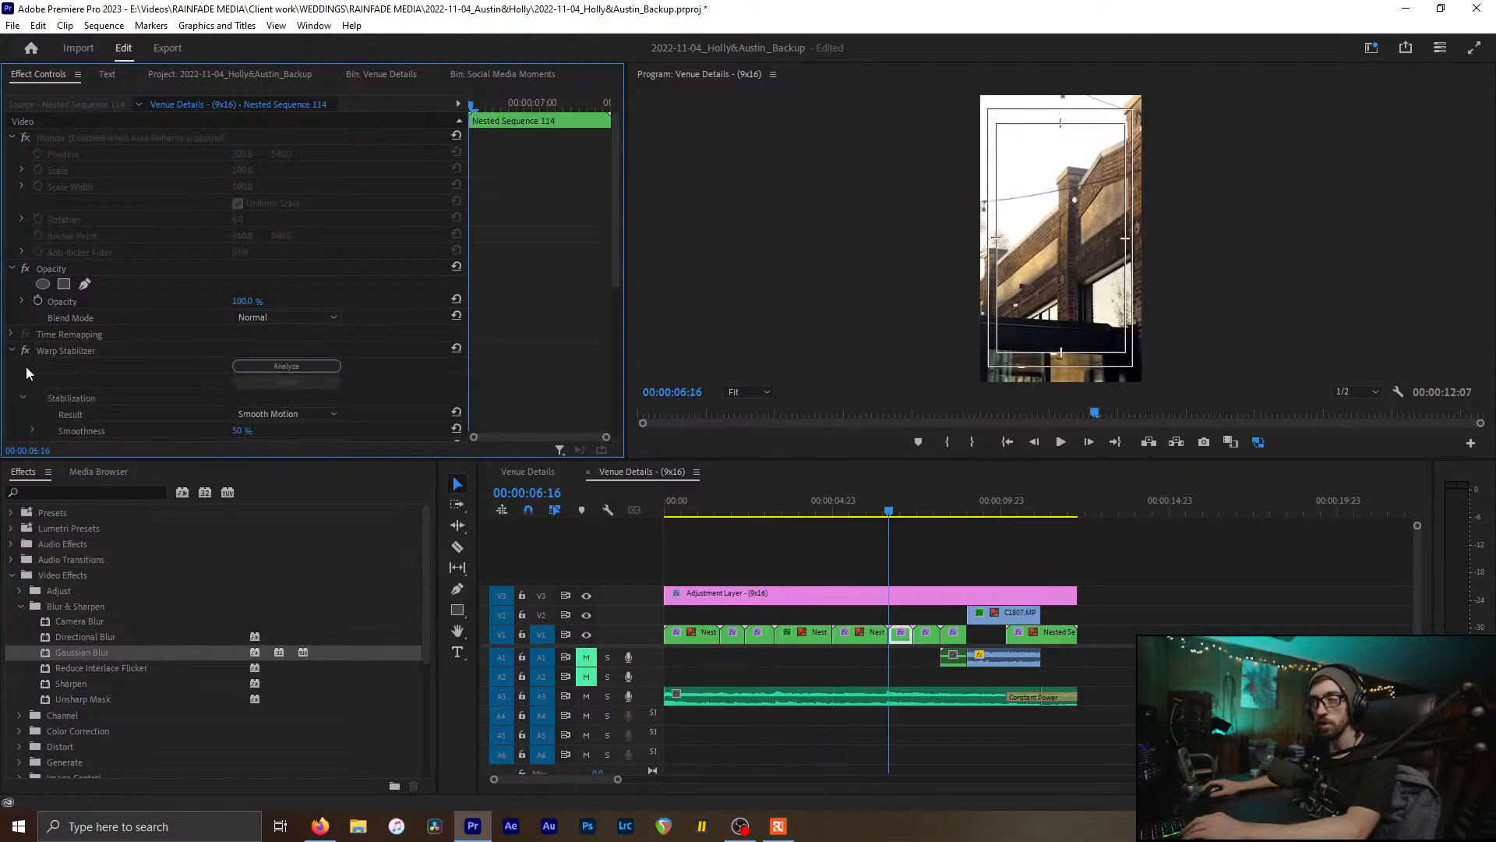
left_click(11, 350)
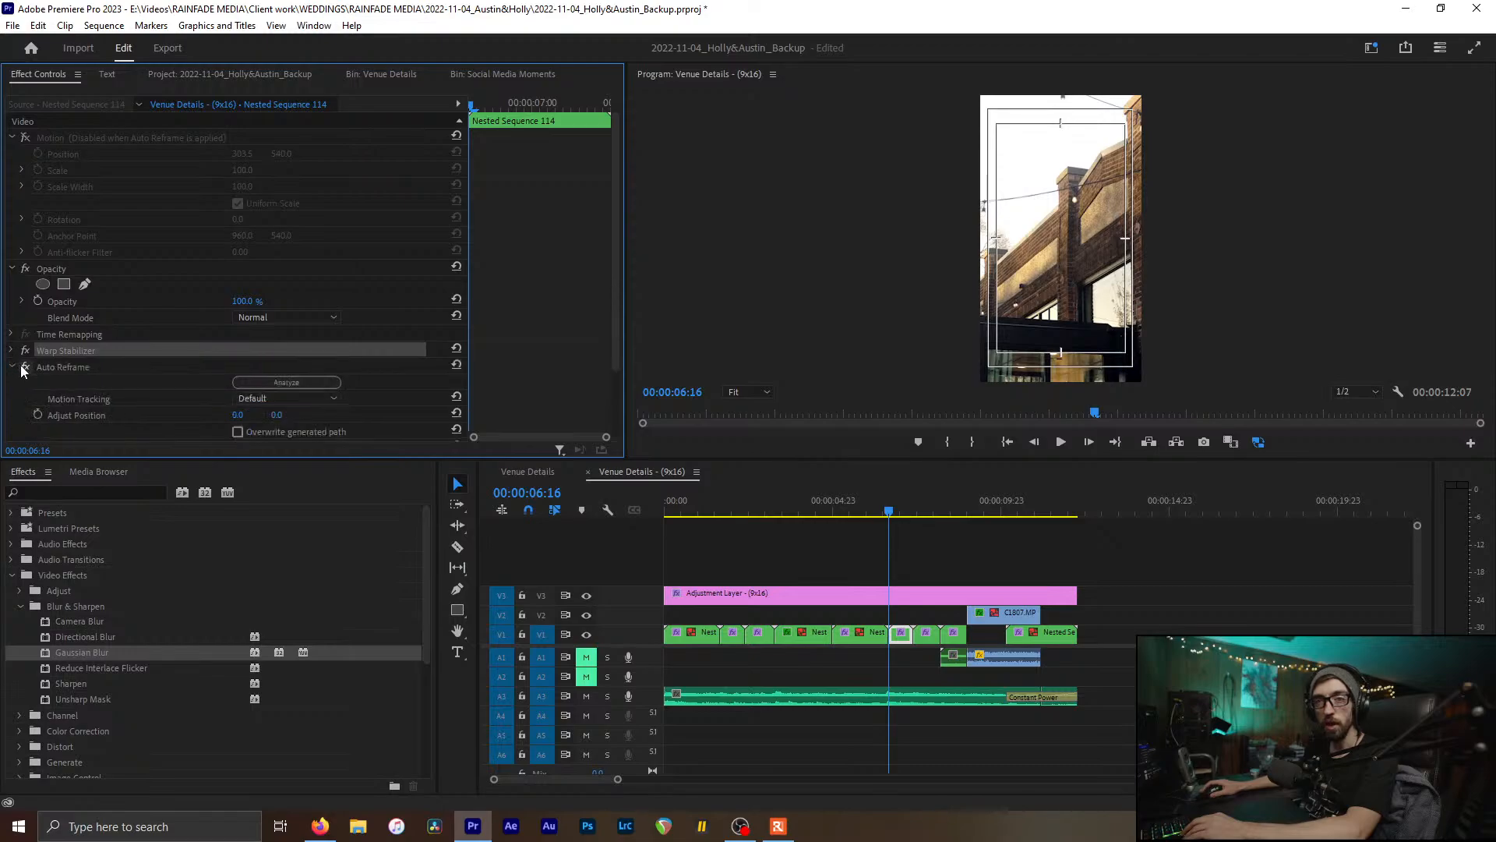
left_click(25, 366)
key("Down")
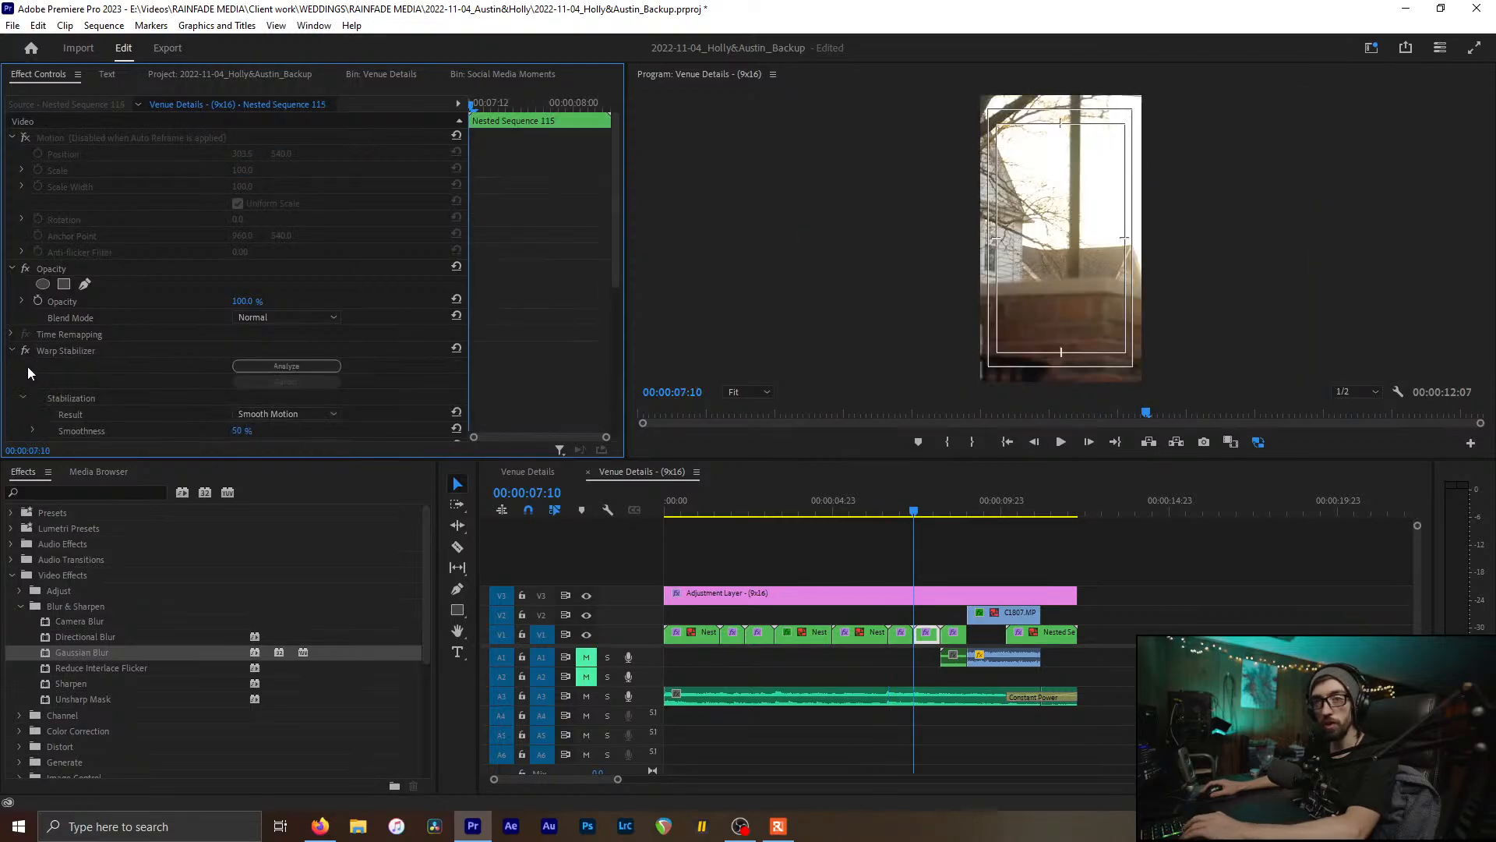
left_click(11, 351)
left_click(32, 368)
key("Down")
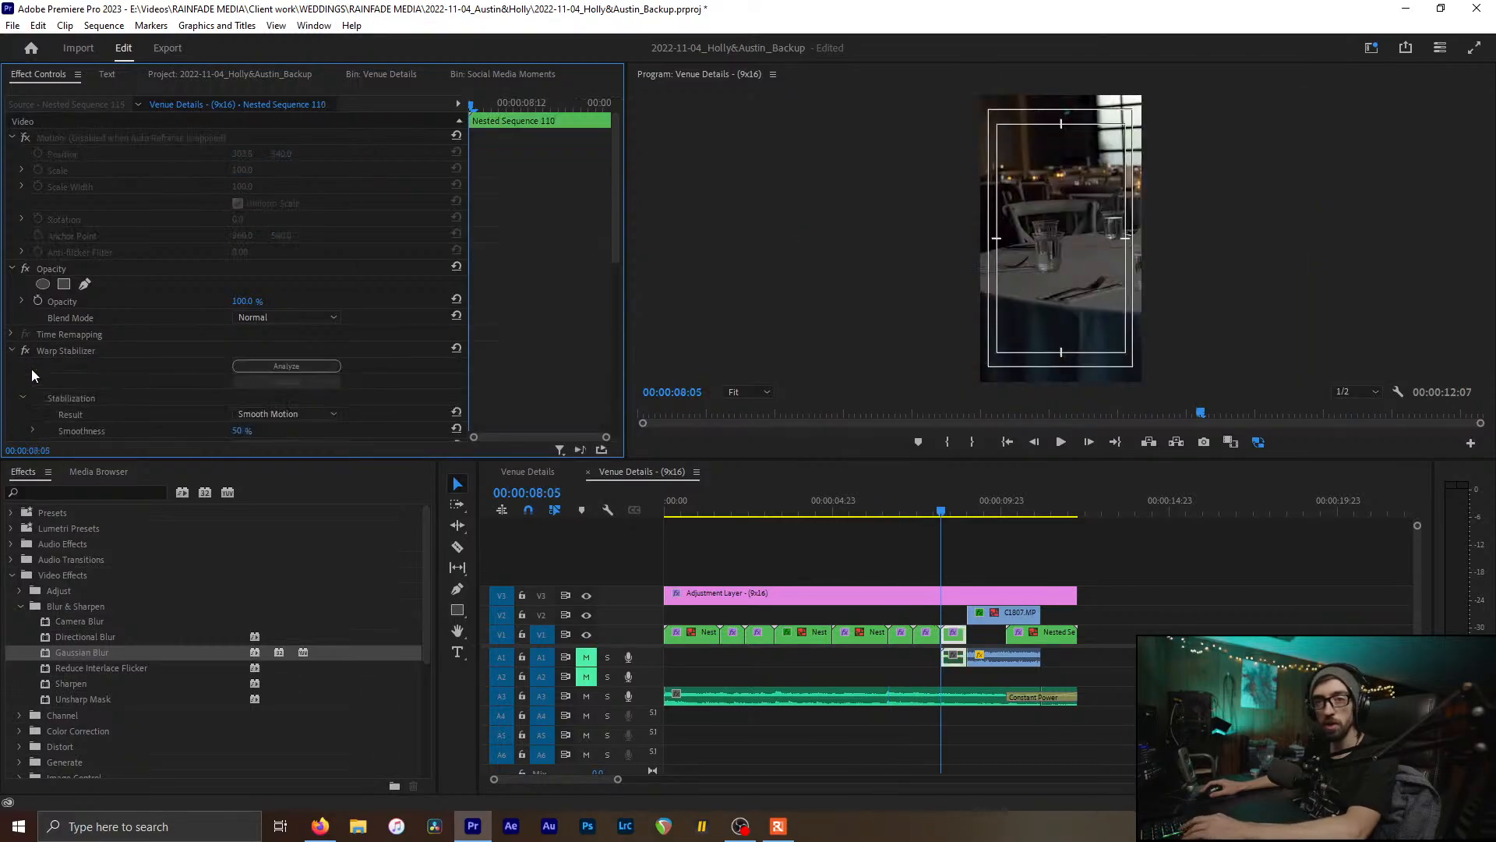
left_click(11, 350)
left_click(25, 366)
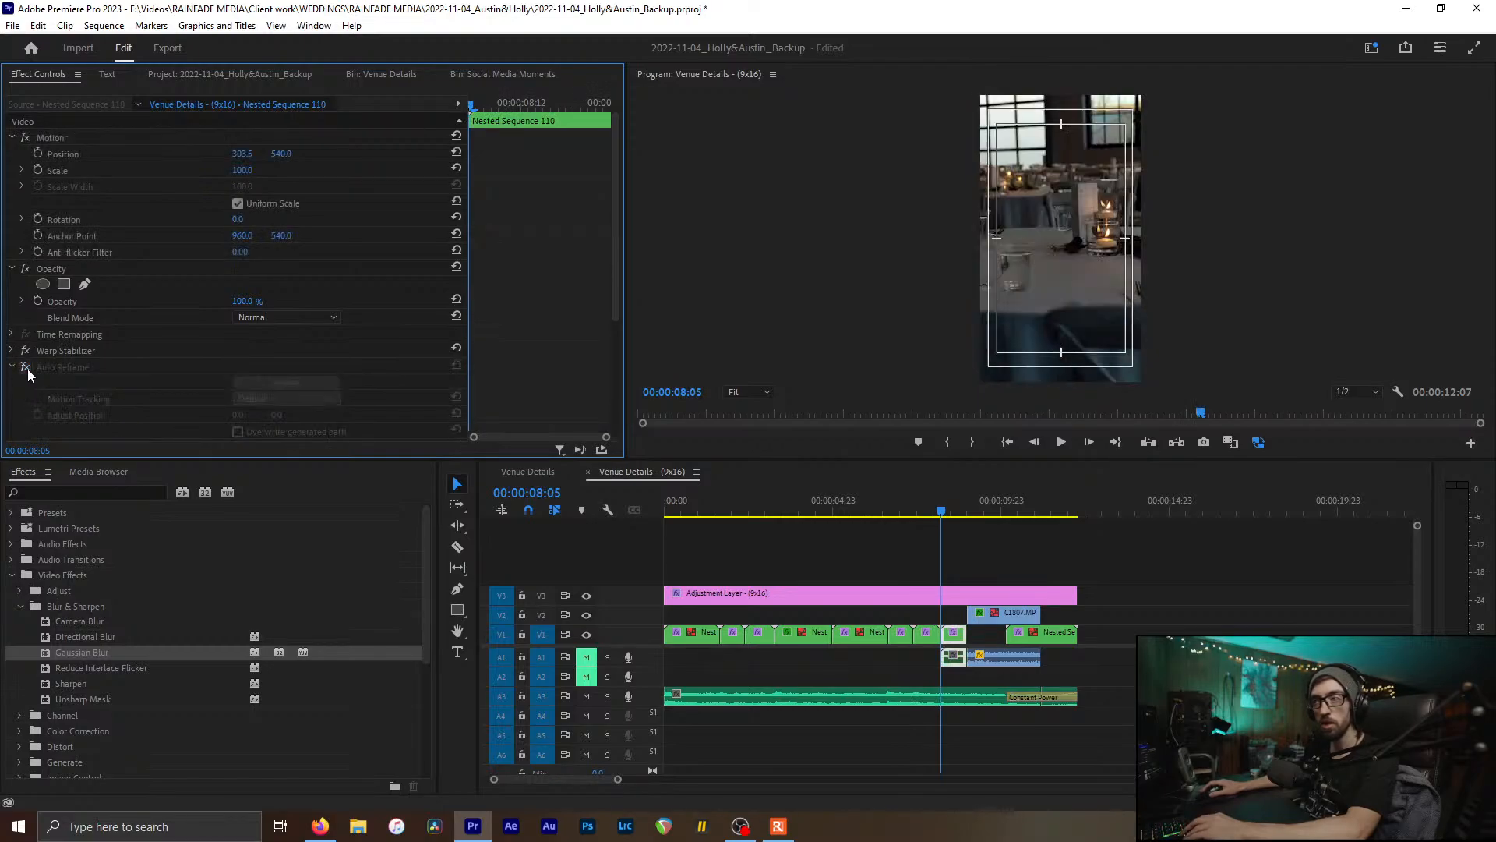
Step: Move past C1807.MP4 to Nested Sequence 117 and turn off its Auto Reframe
key("Down")
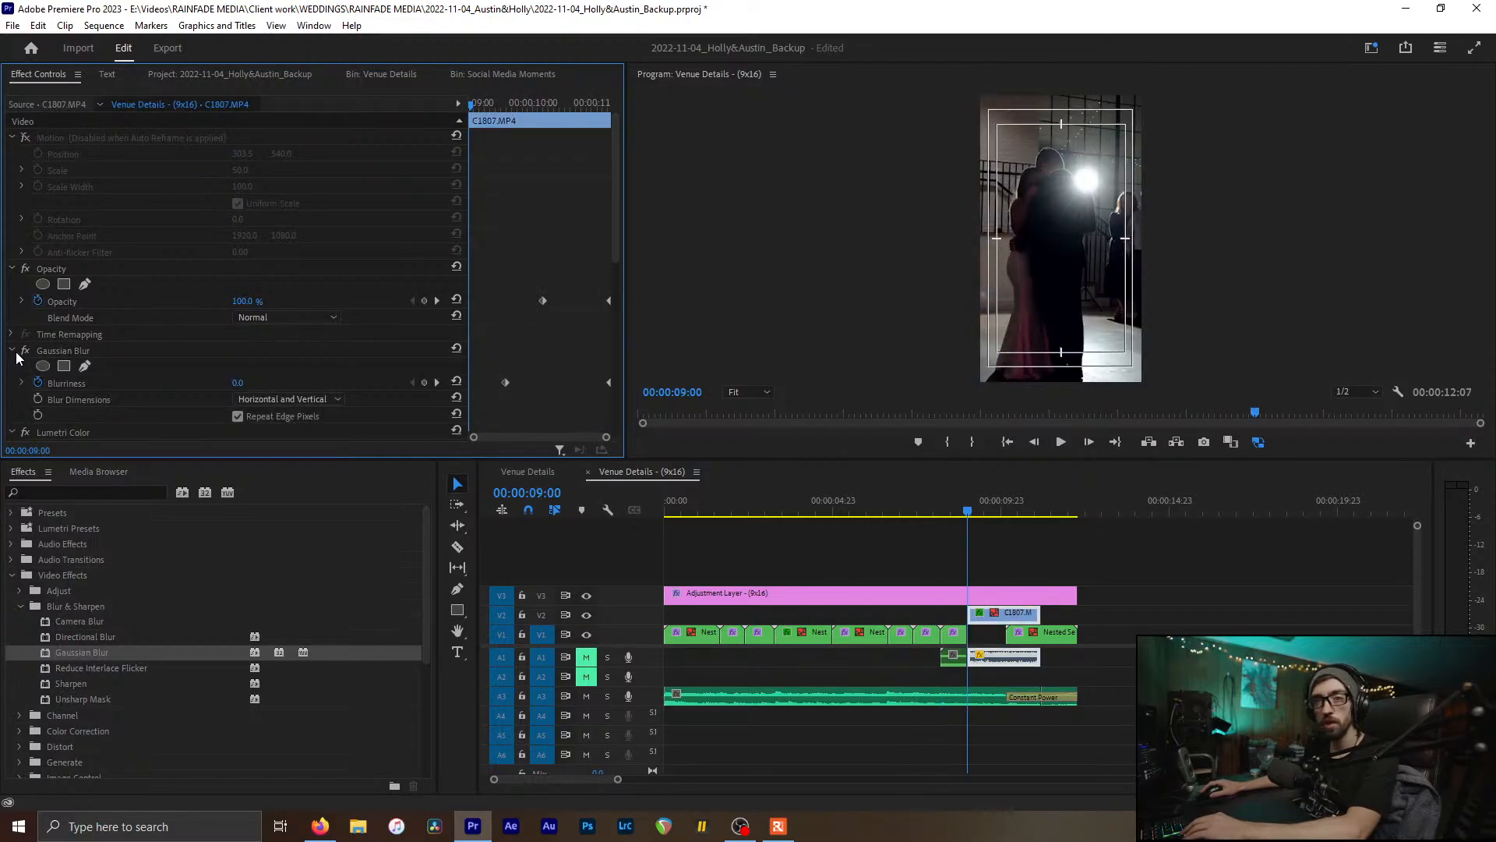
left_click(12, 350)
left_click(11, 367)
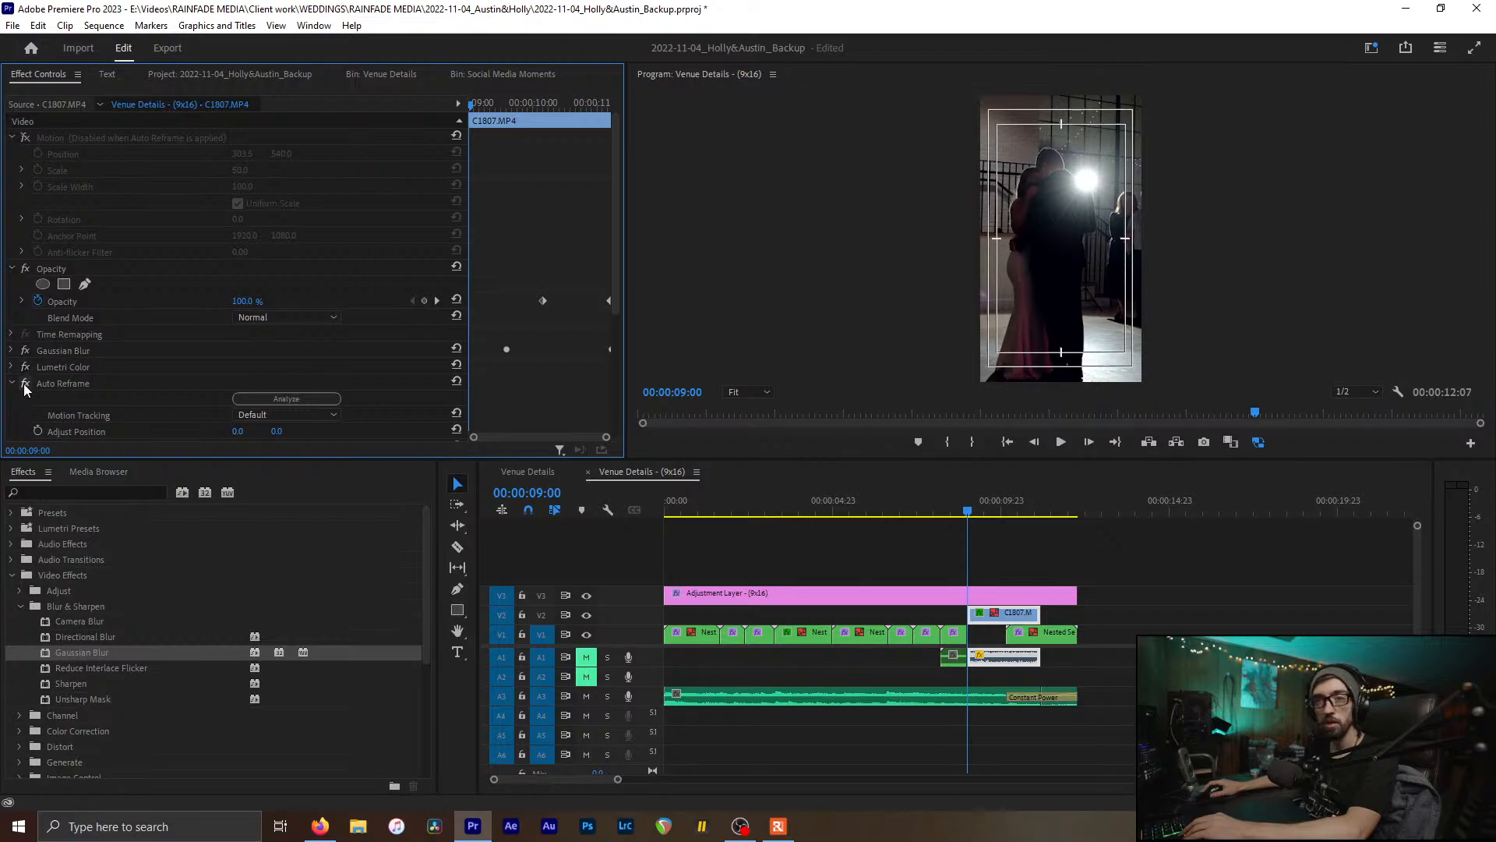
key("Down")
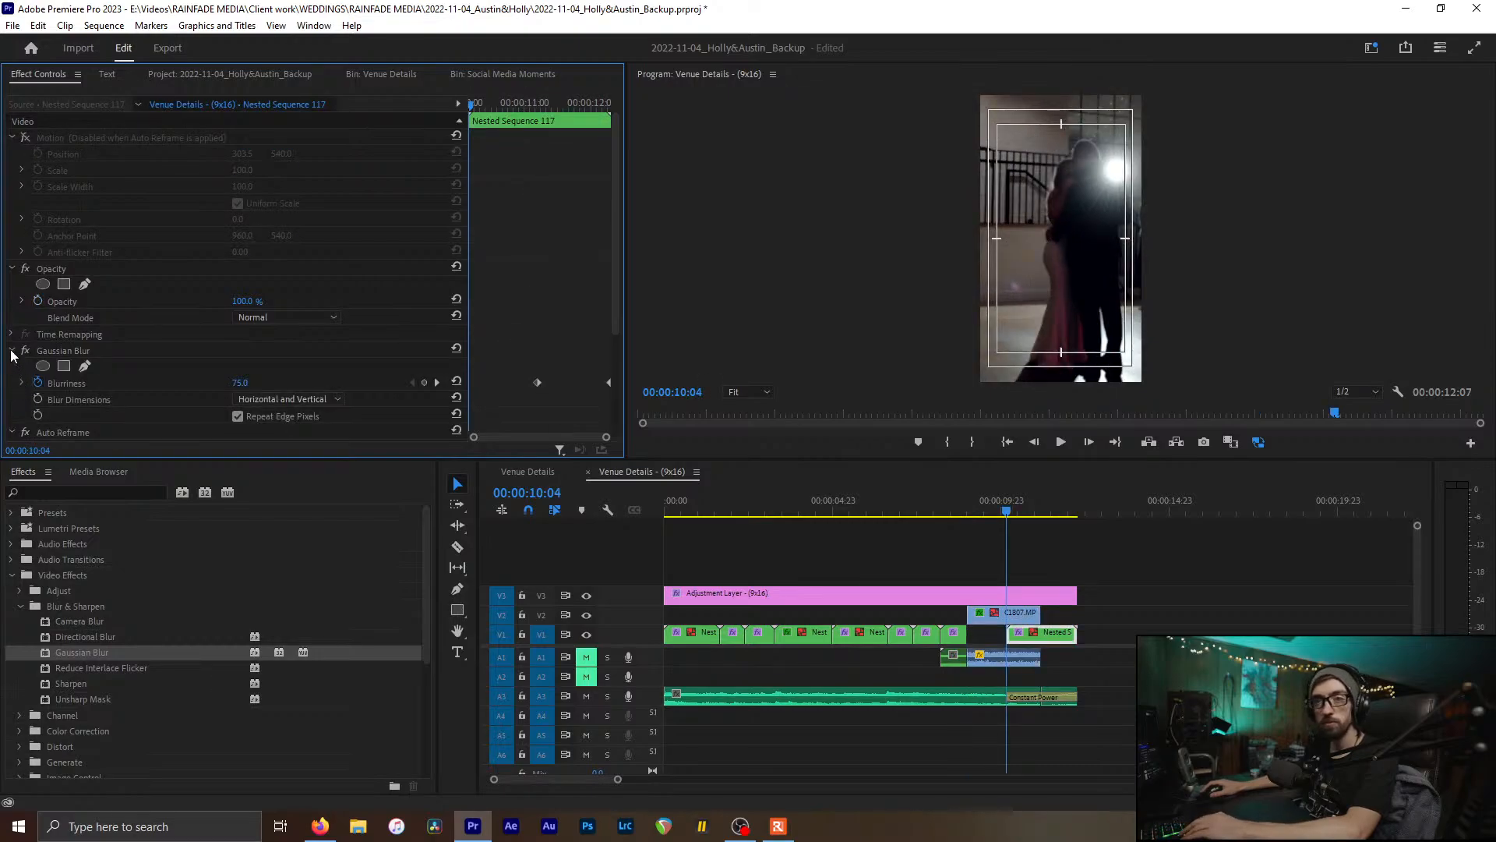
key("Down")
left_click(58, 351)
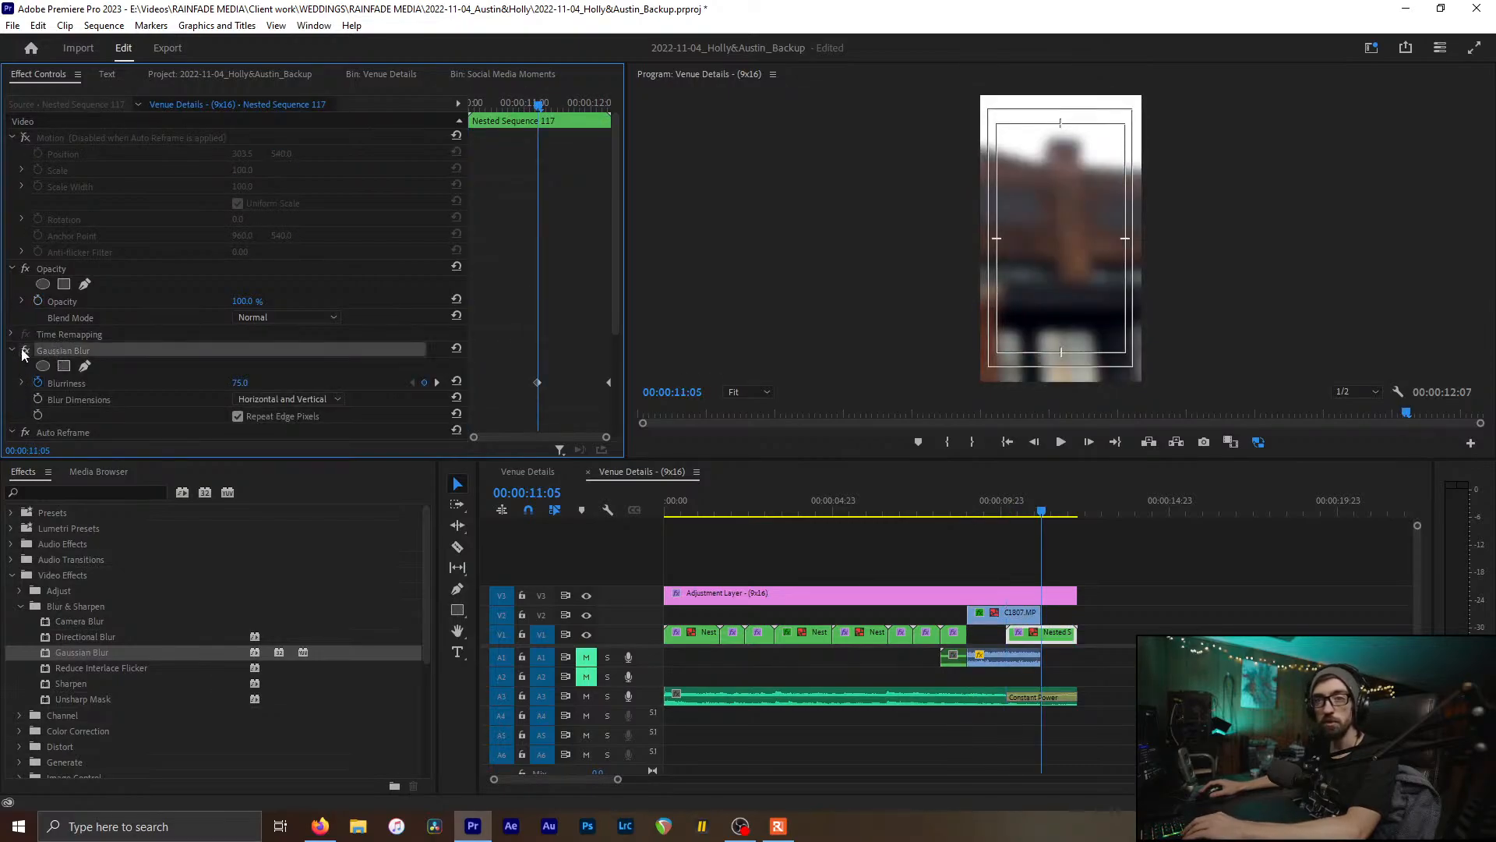
left_click(11, 352)
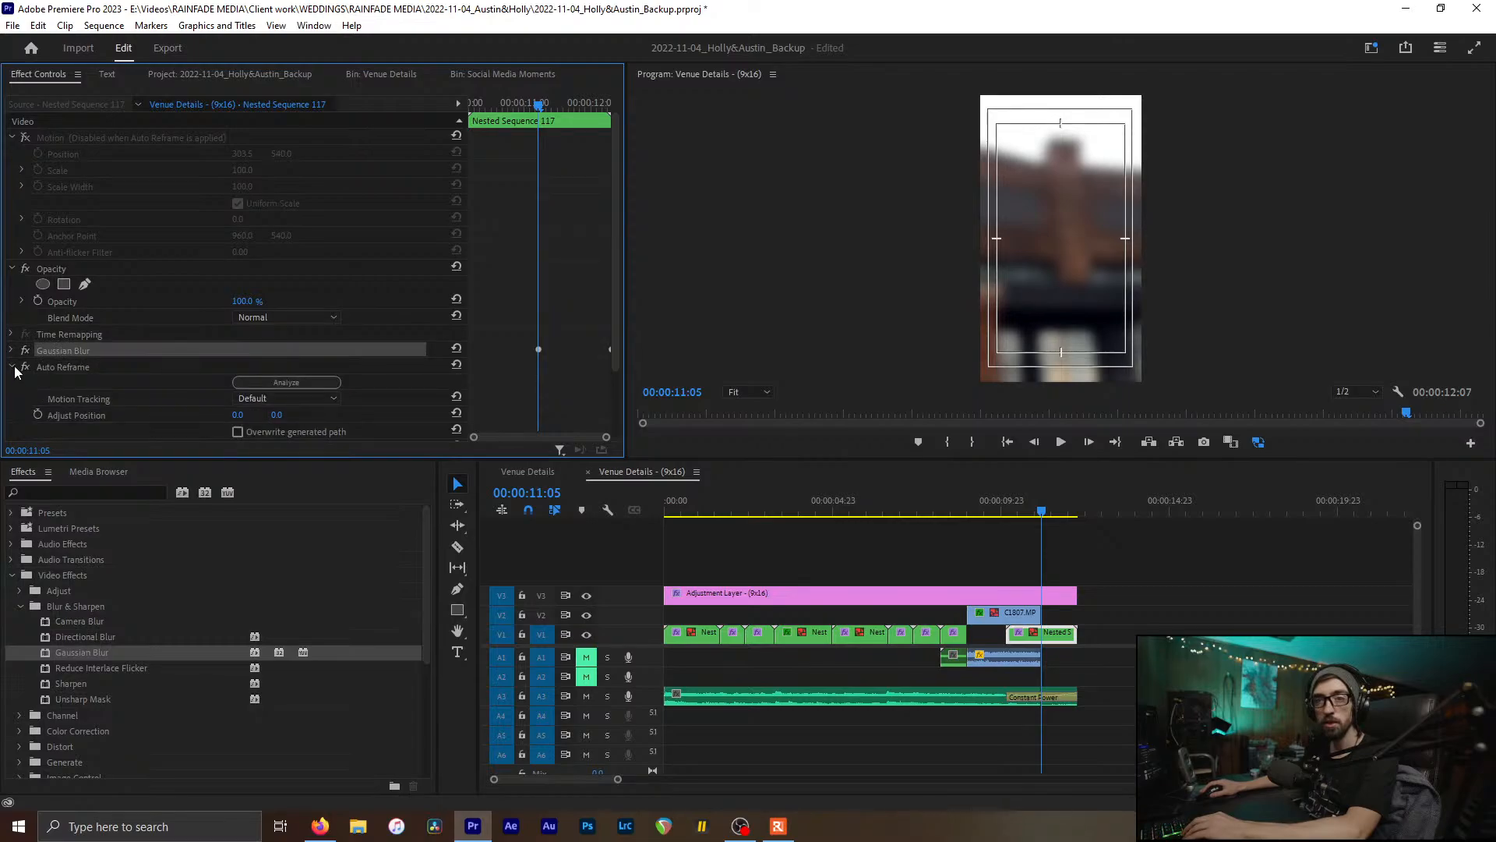
left_click(26, 367)
left_click(1065, 641)
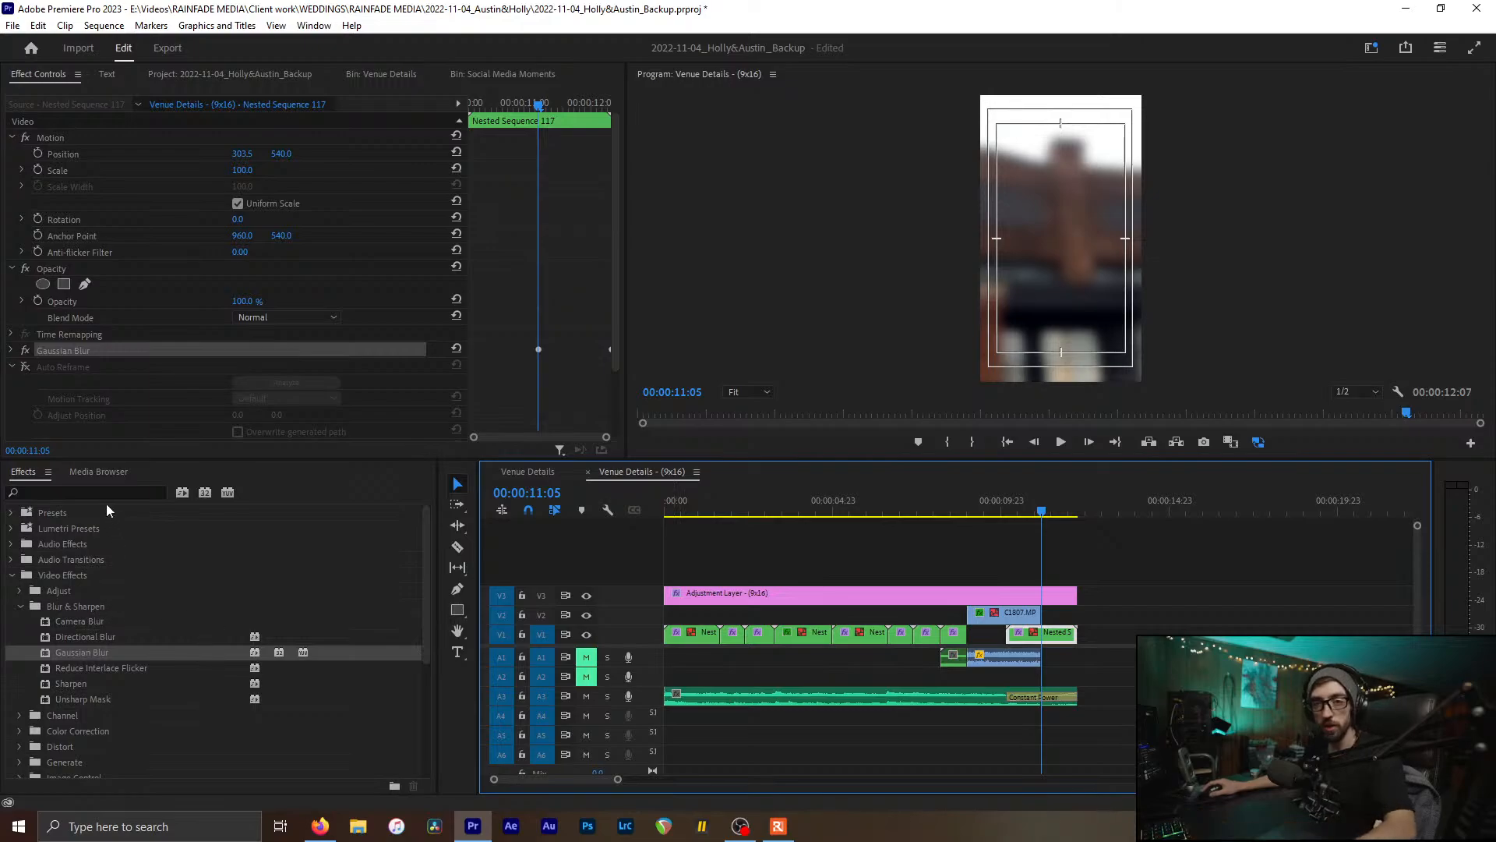
Step: Apply Warp Stabilizer to Nested Sequence 117, place it above Gaussian Blur, and save
left_click(86, 492)
type("war")
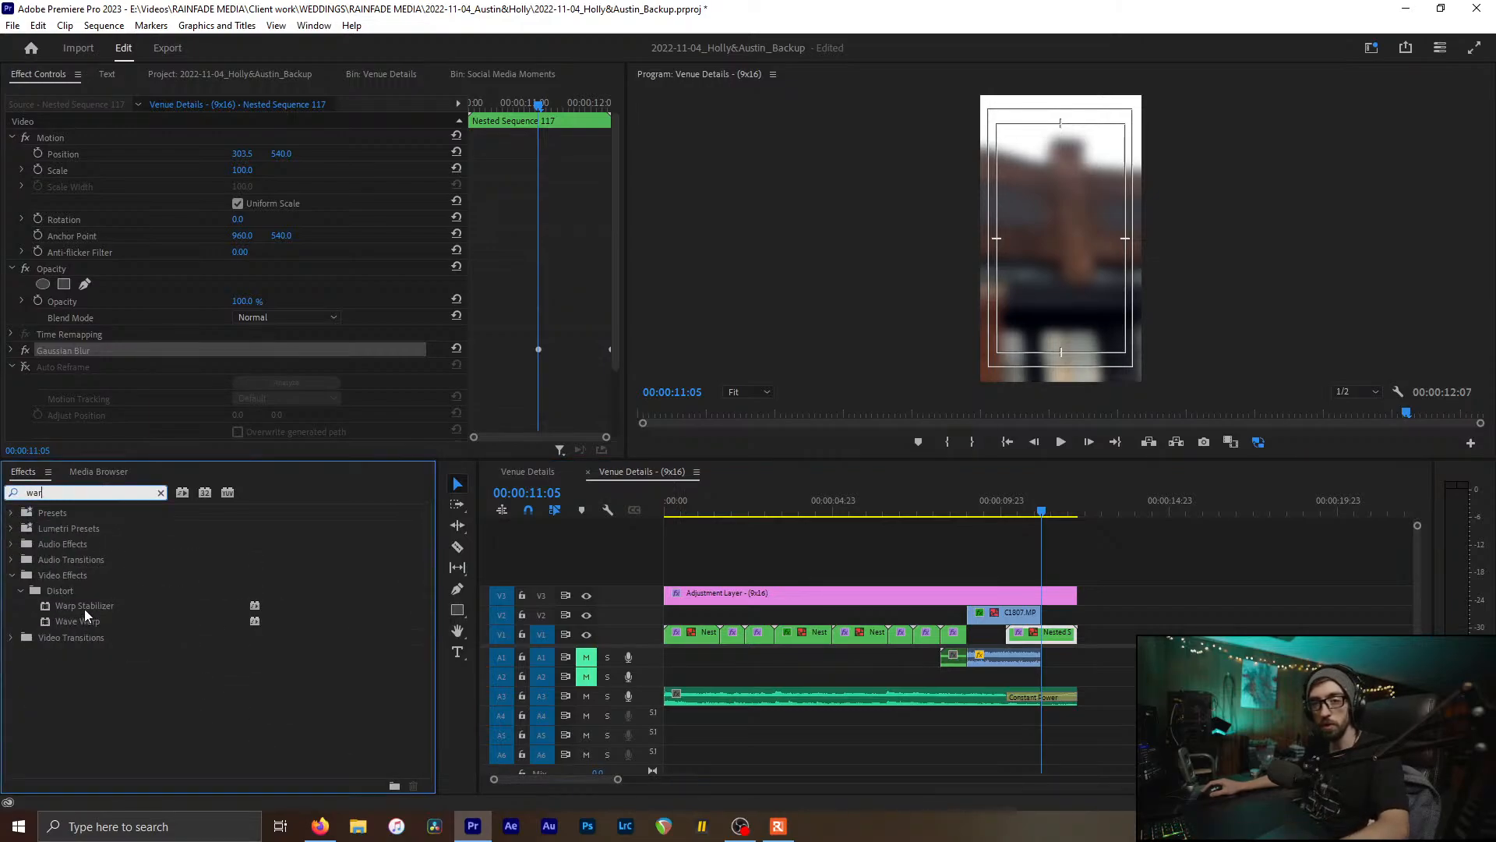
left_click_drag(72, 601, 1057, 639)
left_click(10, 367)
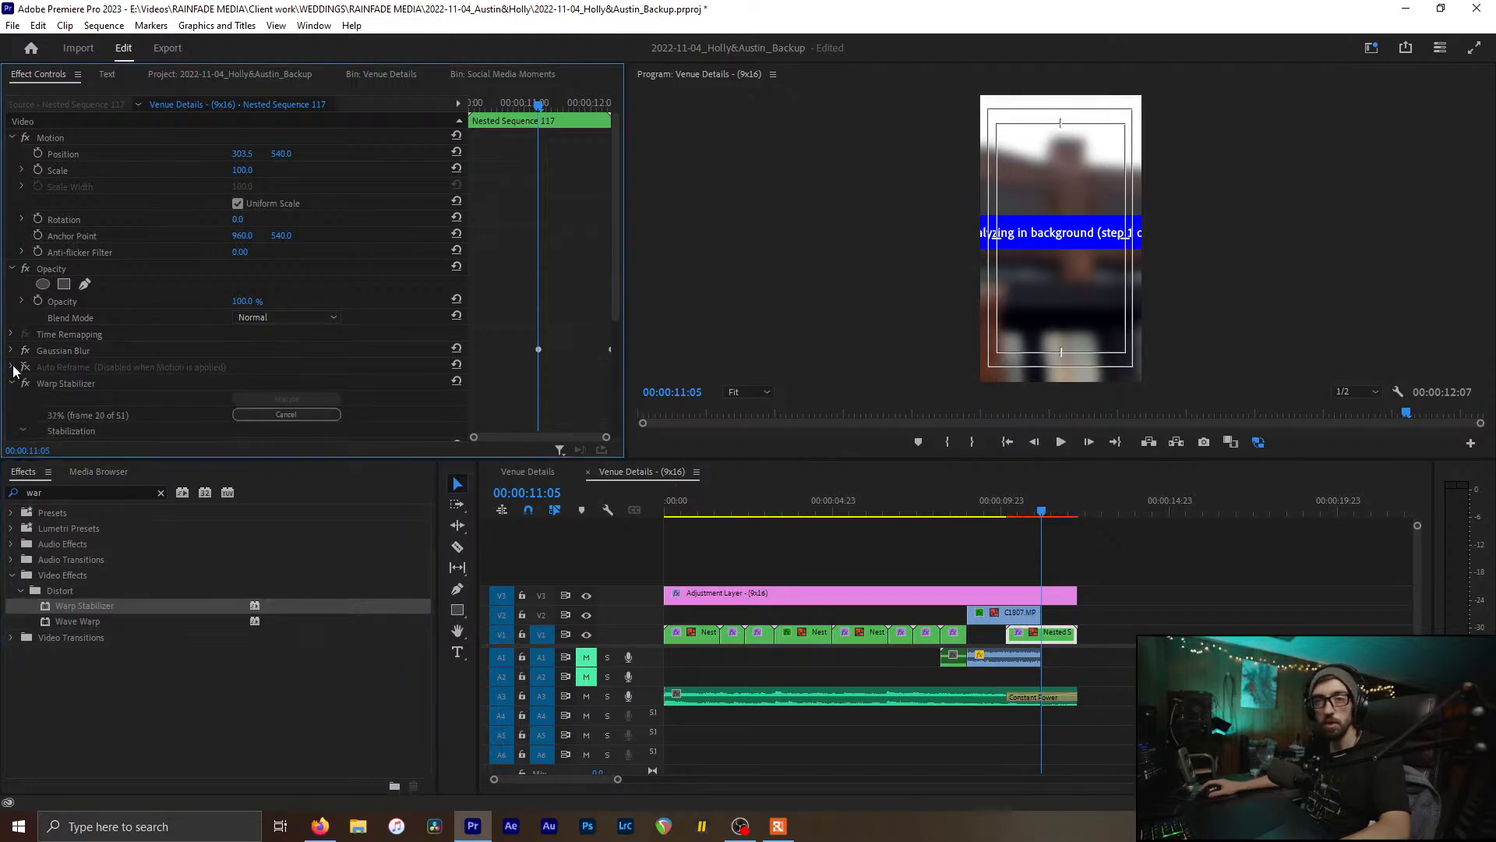
left_click_drag(70, 383, 86, 353)
key("ctrl+s")
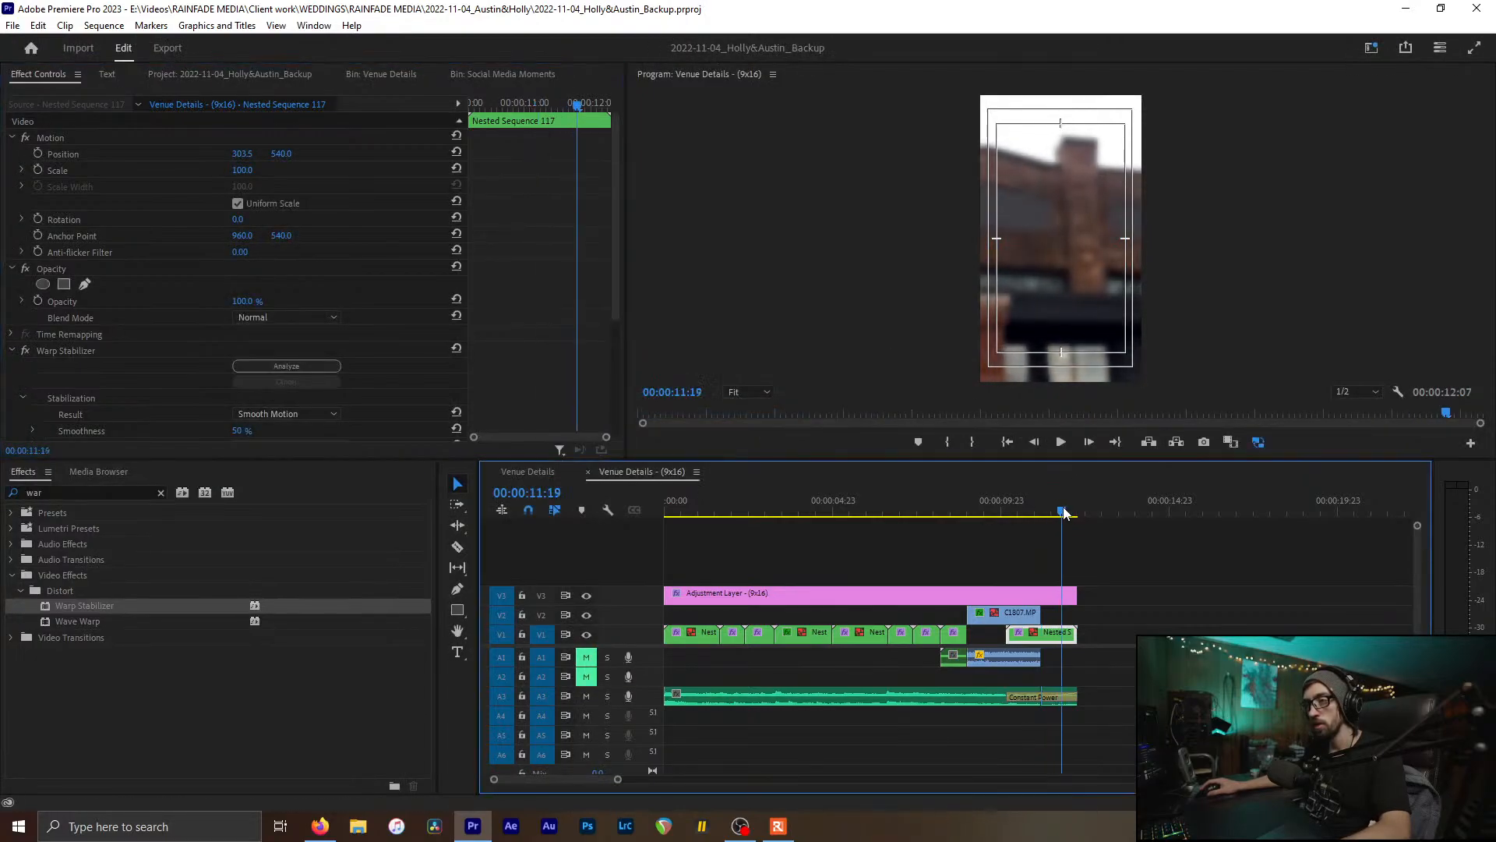
key("Home")
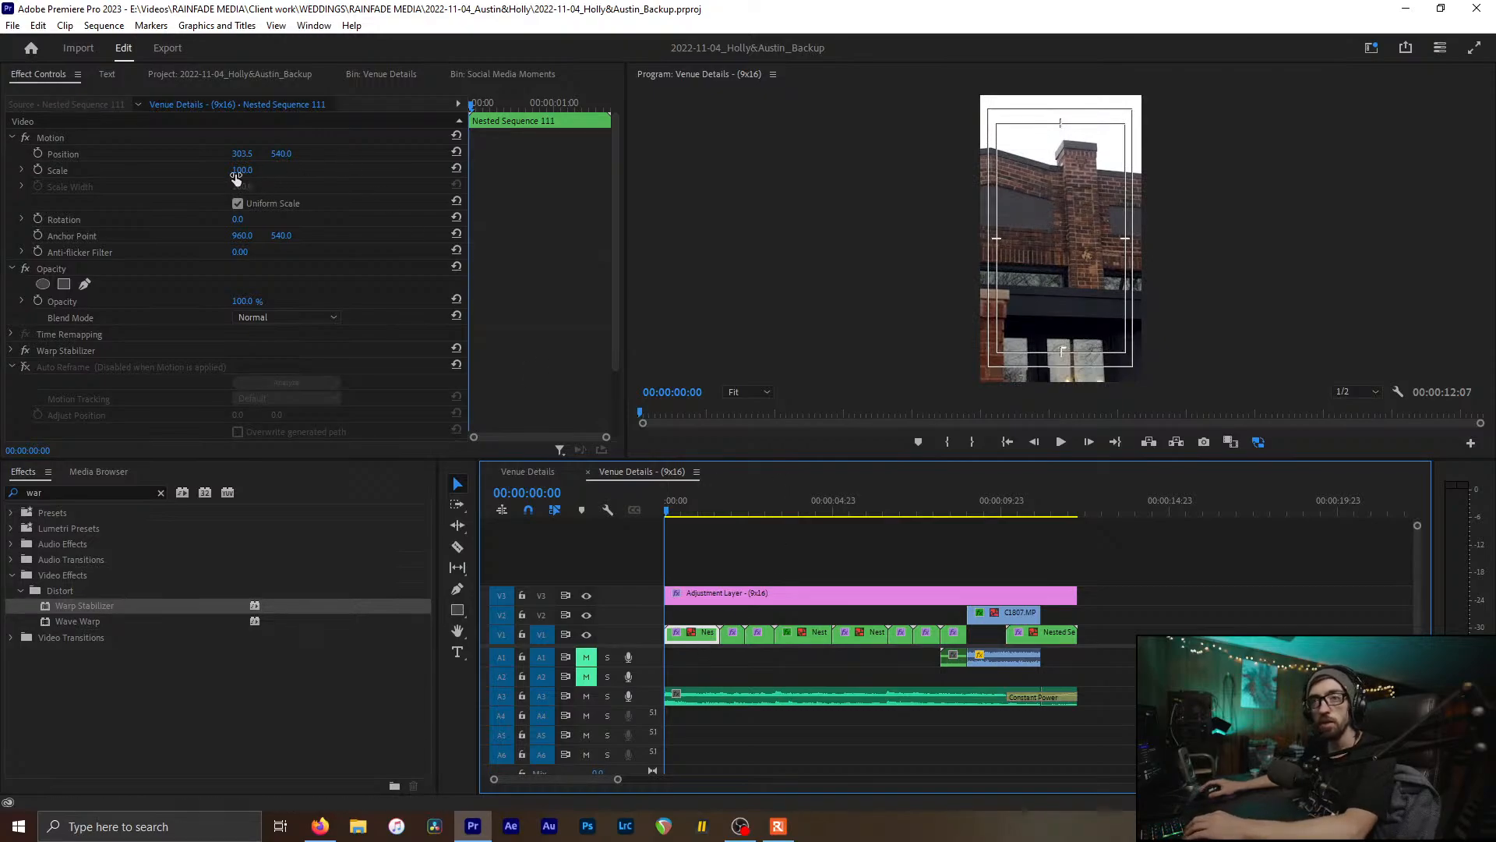
Step: Shift Nested Sequence 111's framing right and turn off the Program monitor's Safe Margins
left_click_drag(248, 154, 375, 154)
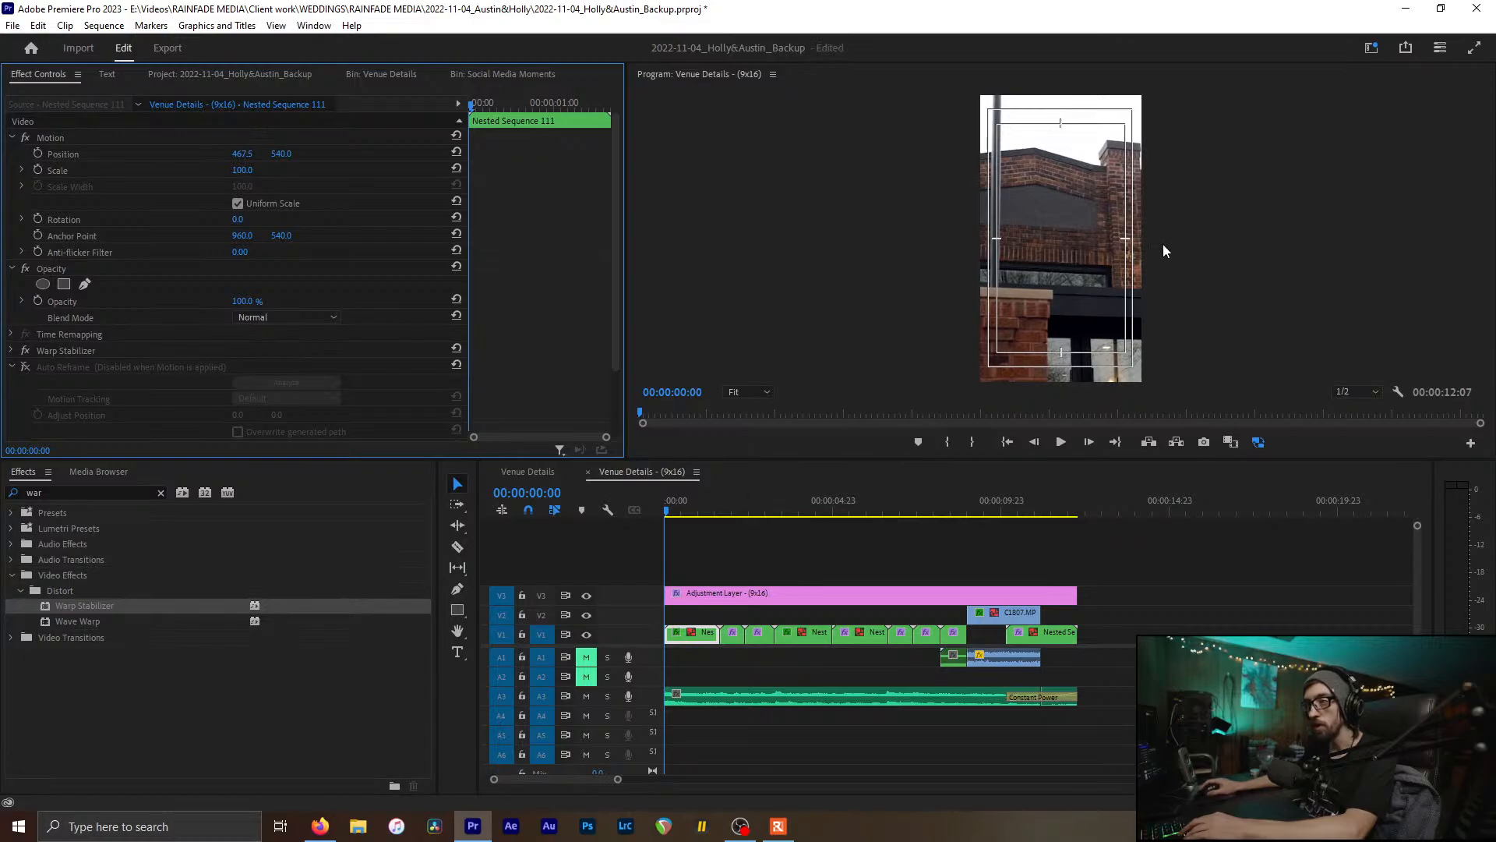
right_click(1076, 249)
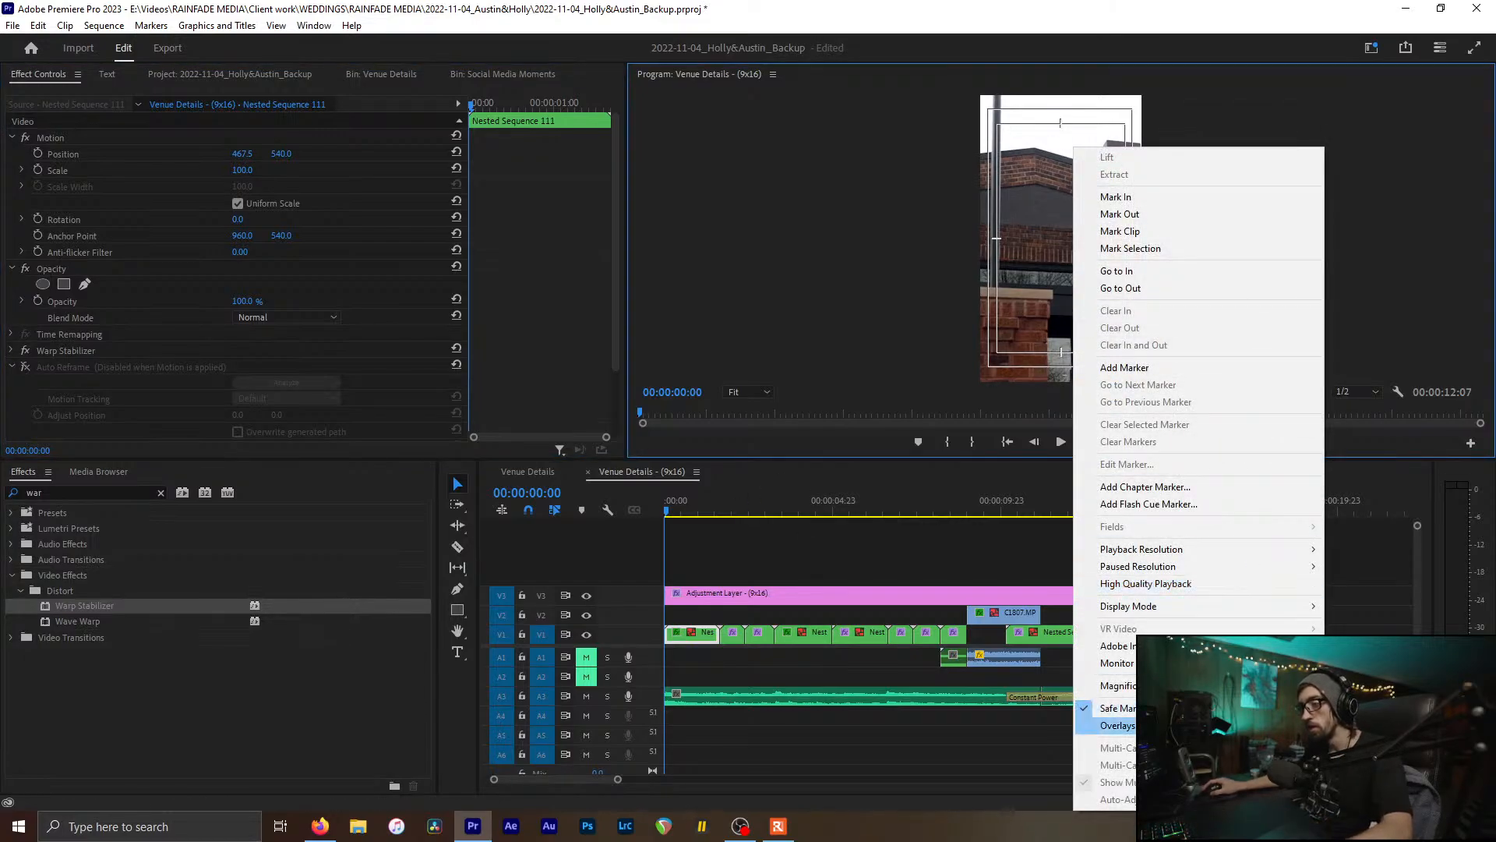
left_click(1111, 709)
left_click(679, 511)
left_click_drag(679, 511, 729, 511)
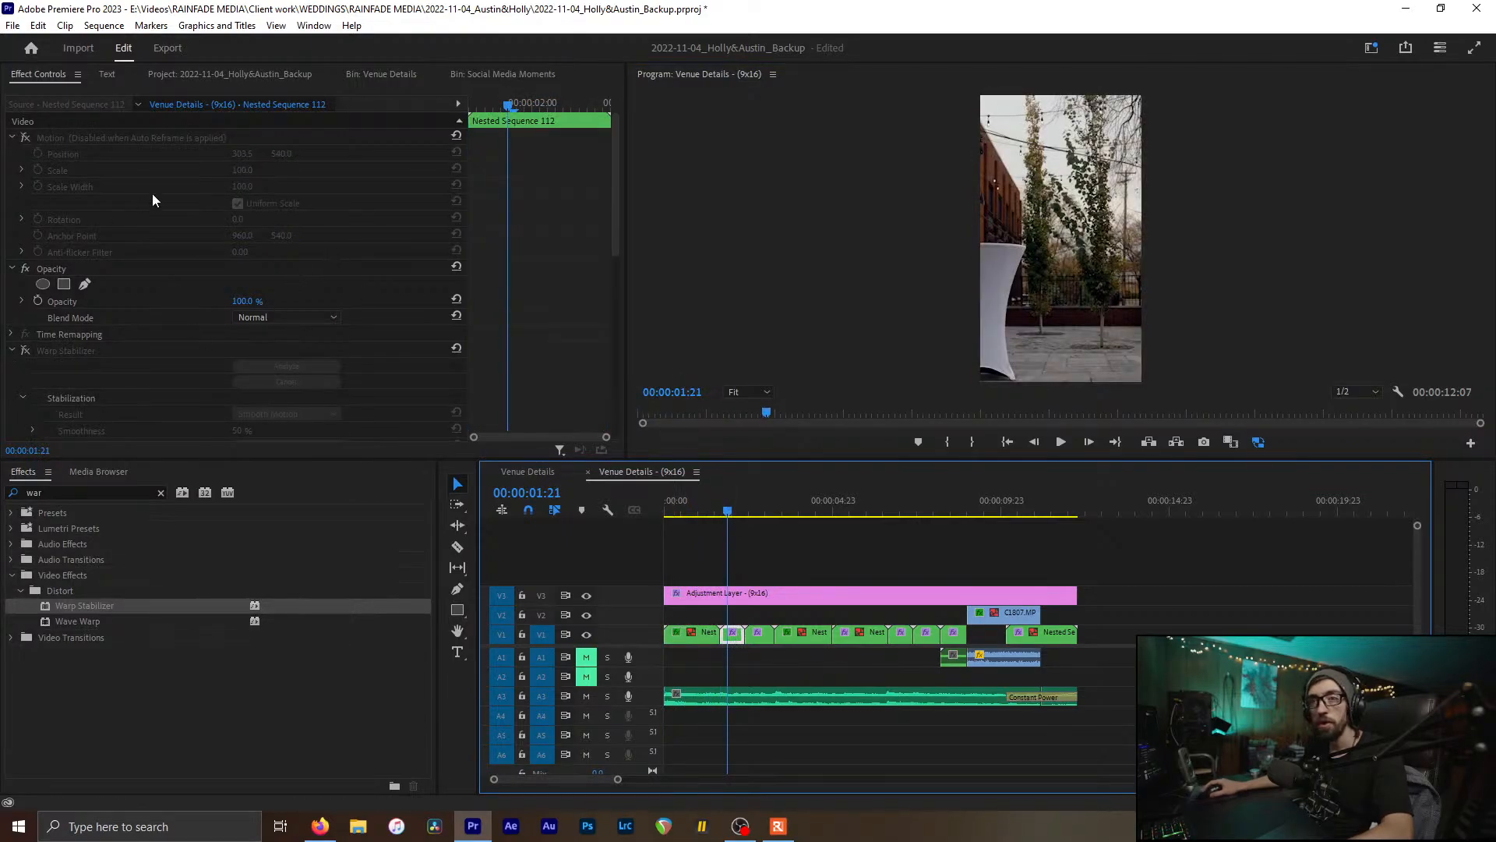
Step: Disable Auto Reframe on Nested Sequence 112 and set its Position X to 508.5 to centre the table
left_click(13, 351)
left_click(13, 382)
left_click(24, 384)
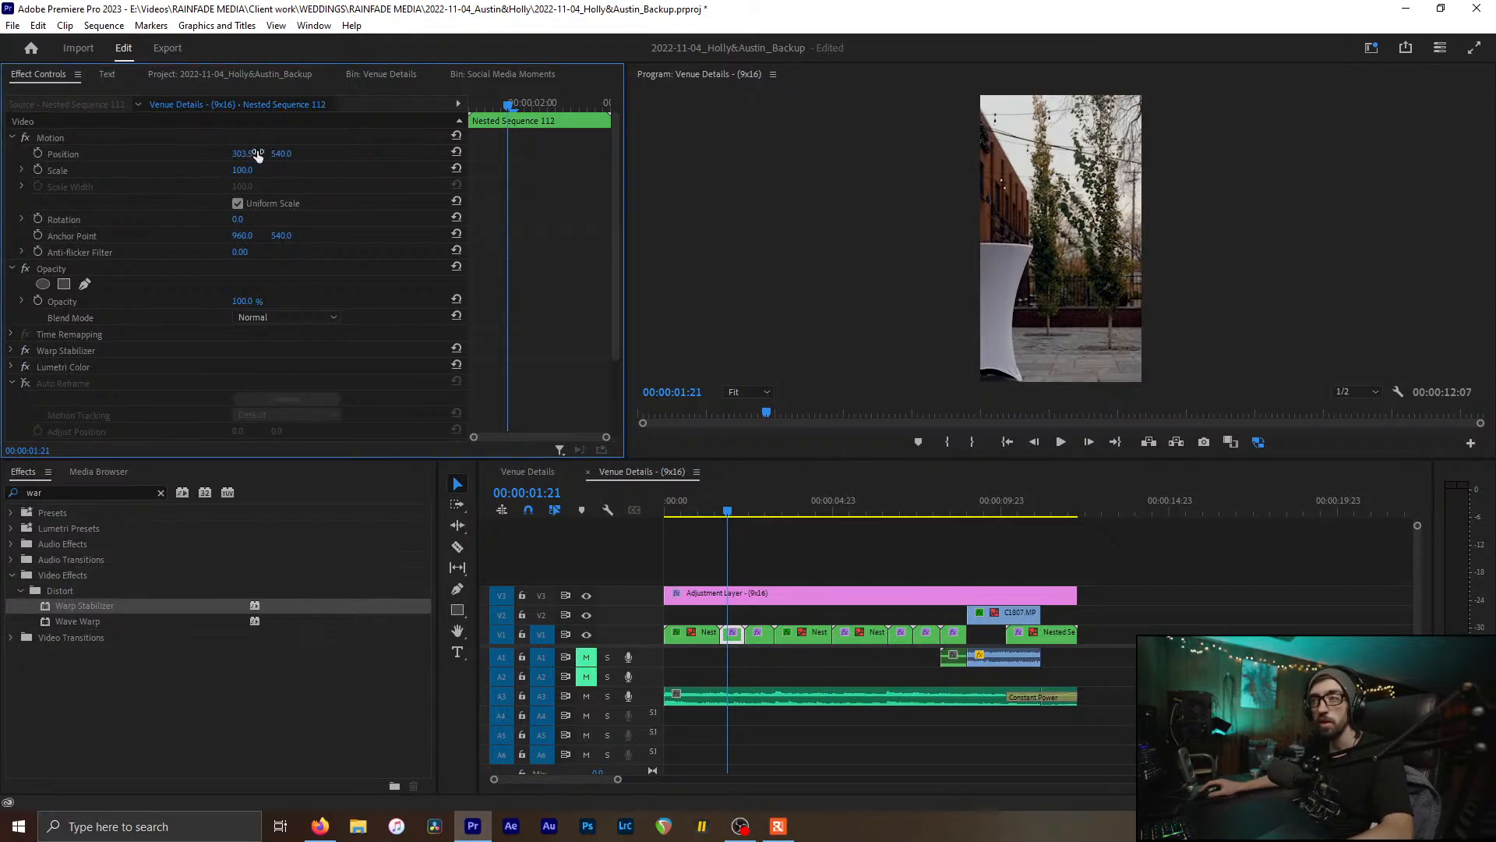
left_click_drag(257, 155, 417, 155)
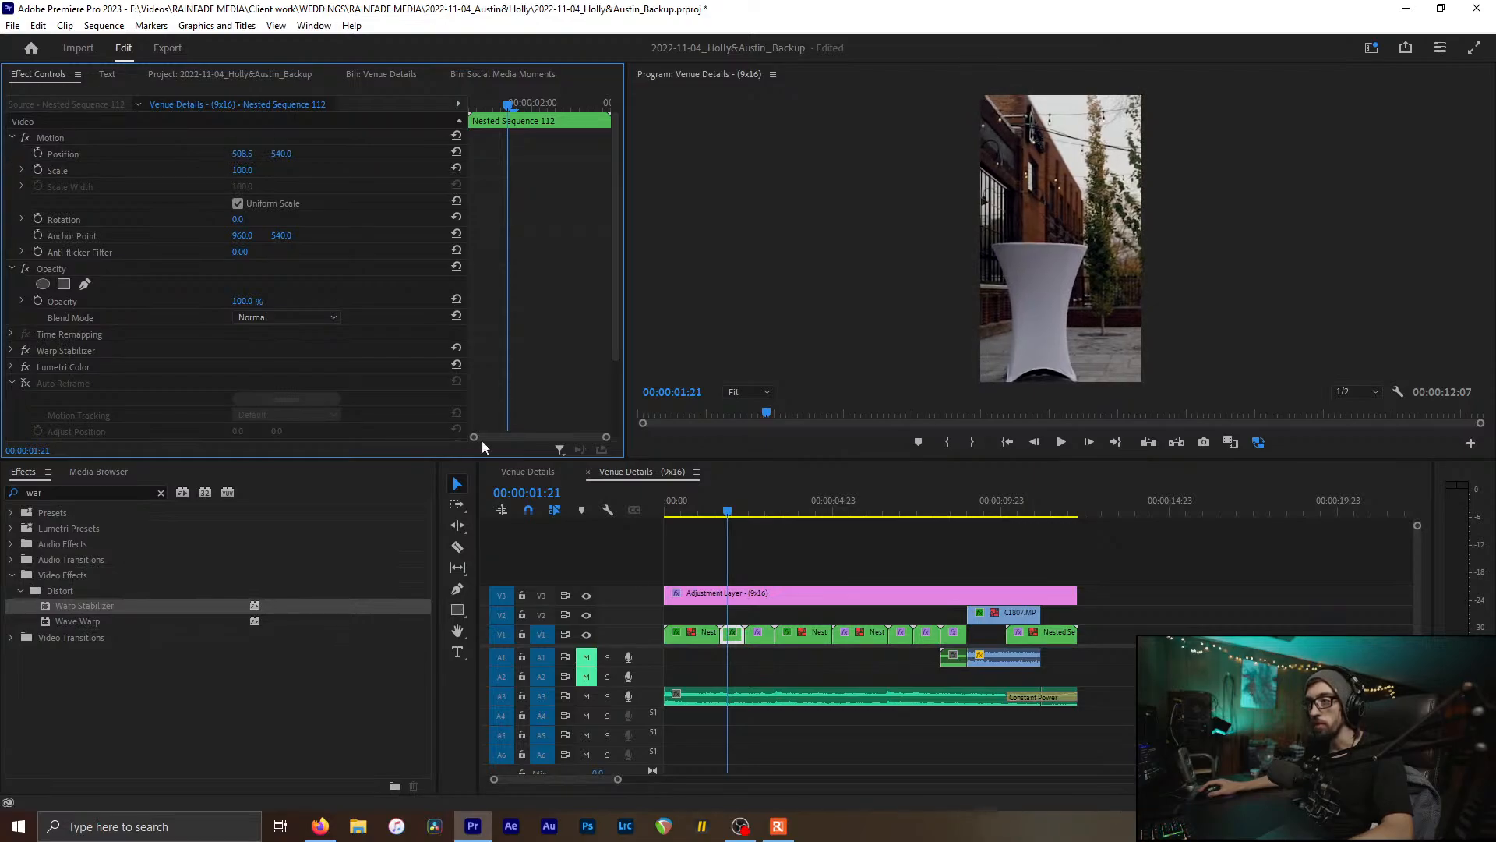
scroll(820, 619, "up", 4)
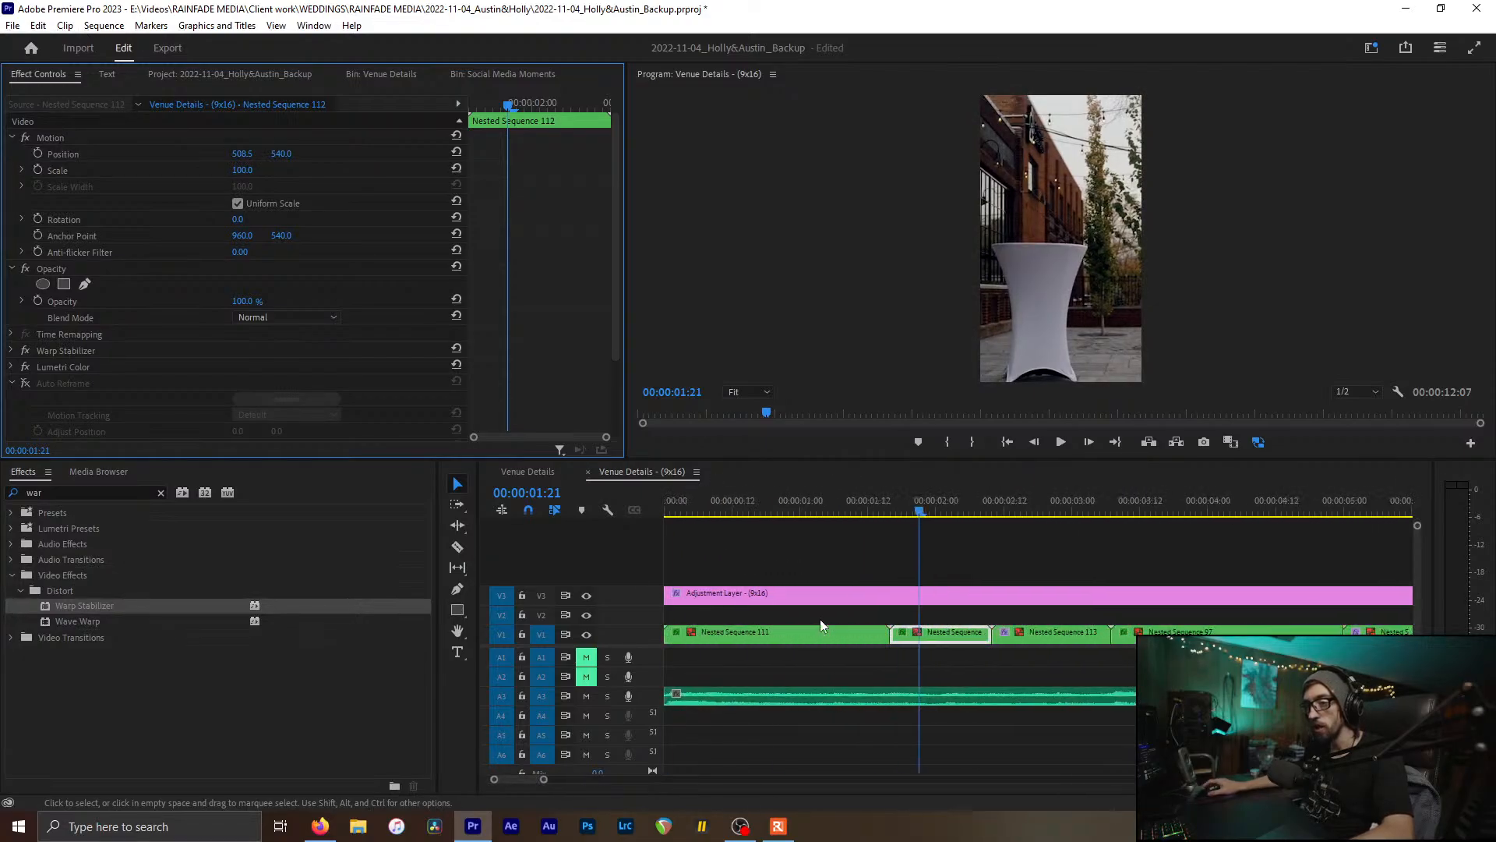
Step: Reframe the light bulb shot, Nested Sequence 113, by shifting its Position X right
left_click_drag(914, 511, 1010, 511)
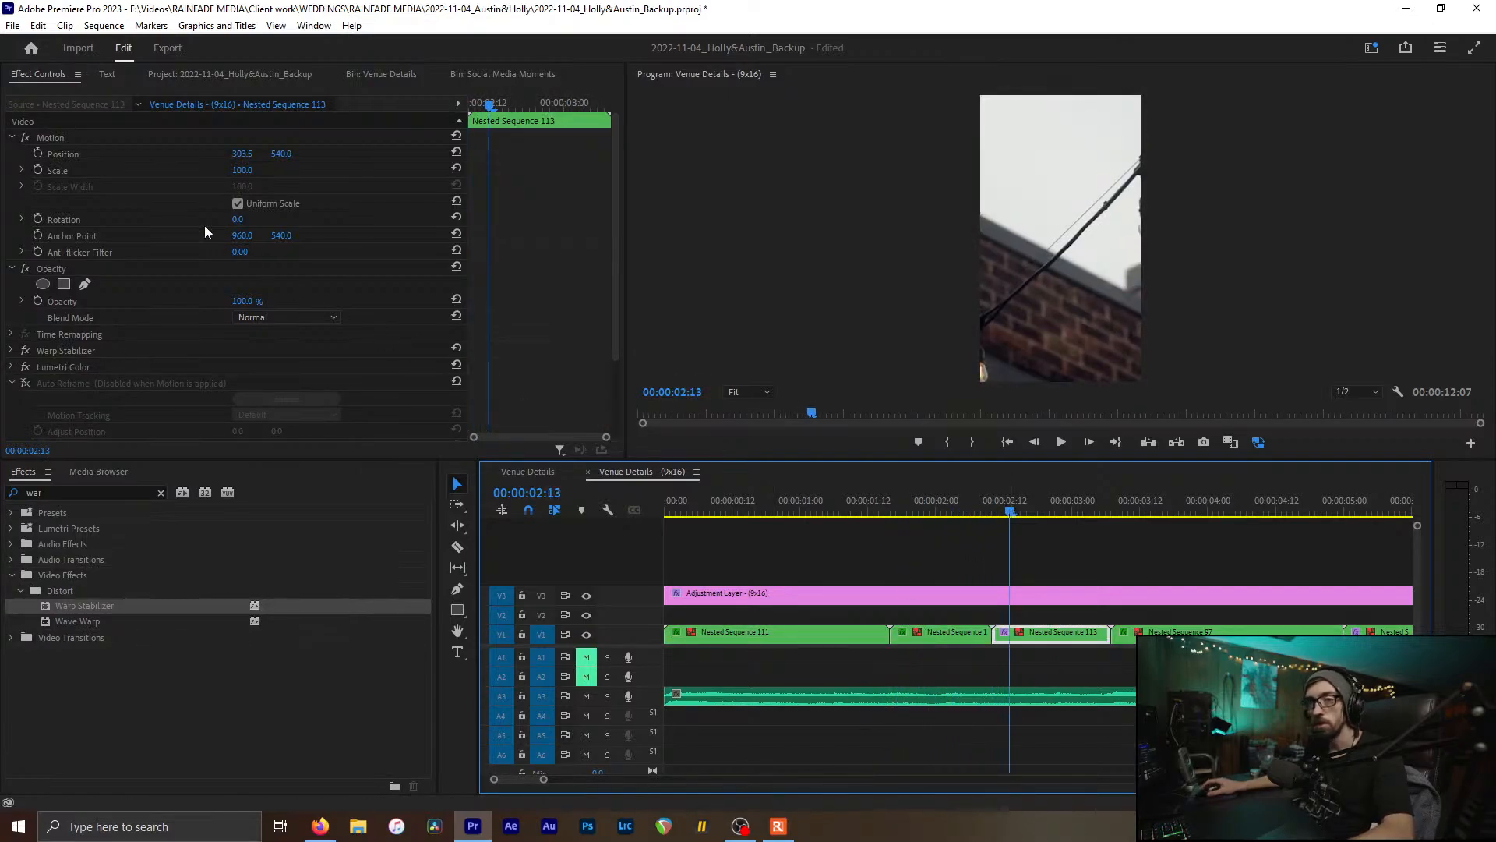
left_click(231, 155)
left_click(185, 153)
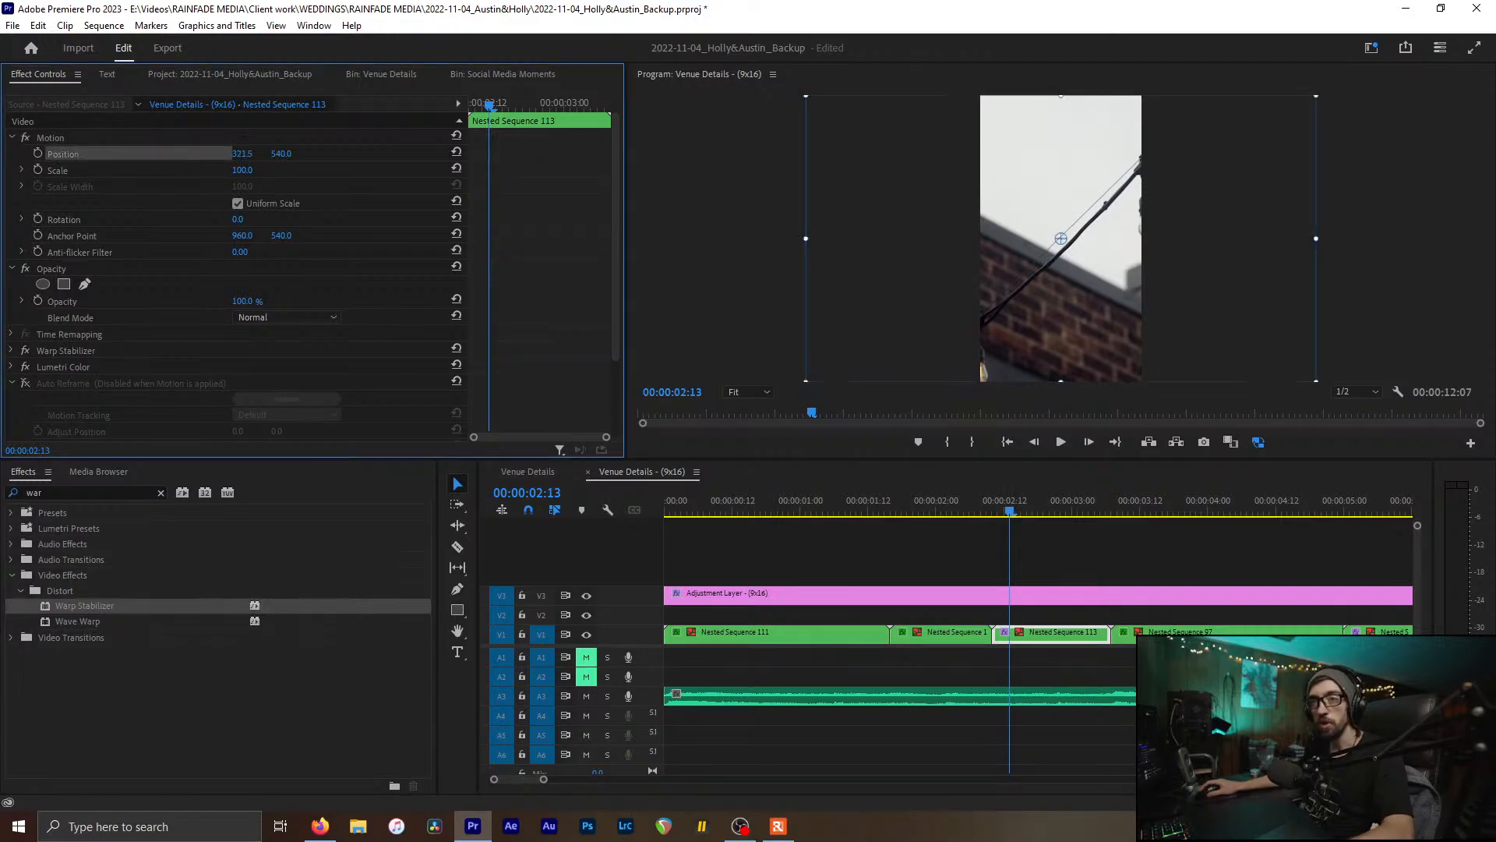
left_click_drag(242, 154, 280, 154)
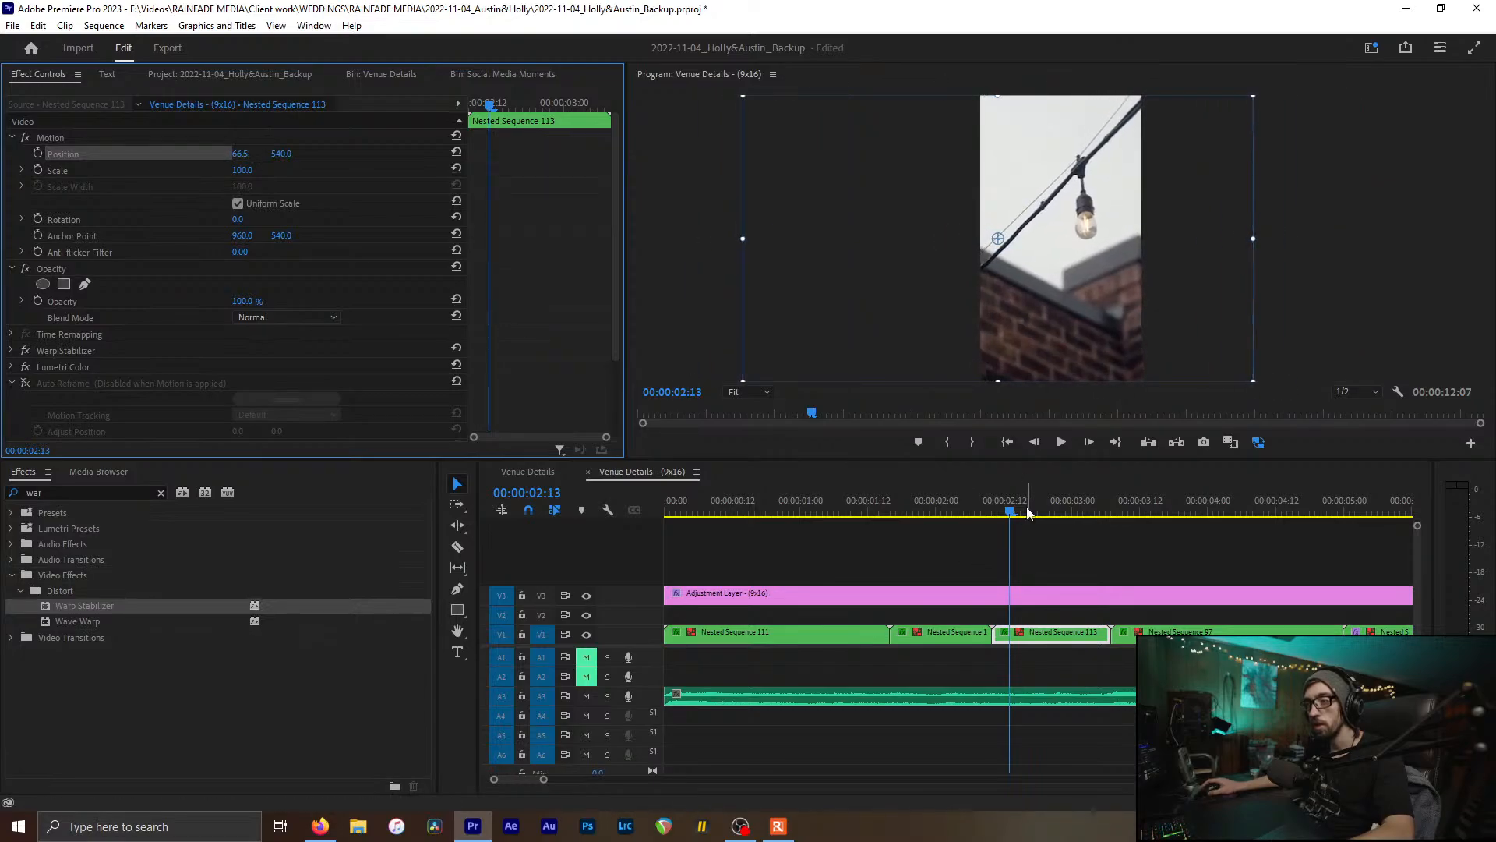
left_click_drag(1014, 510, 1079, 512)
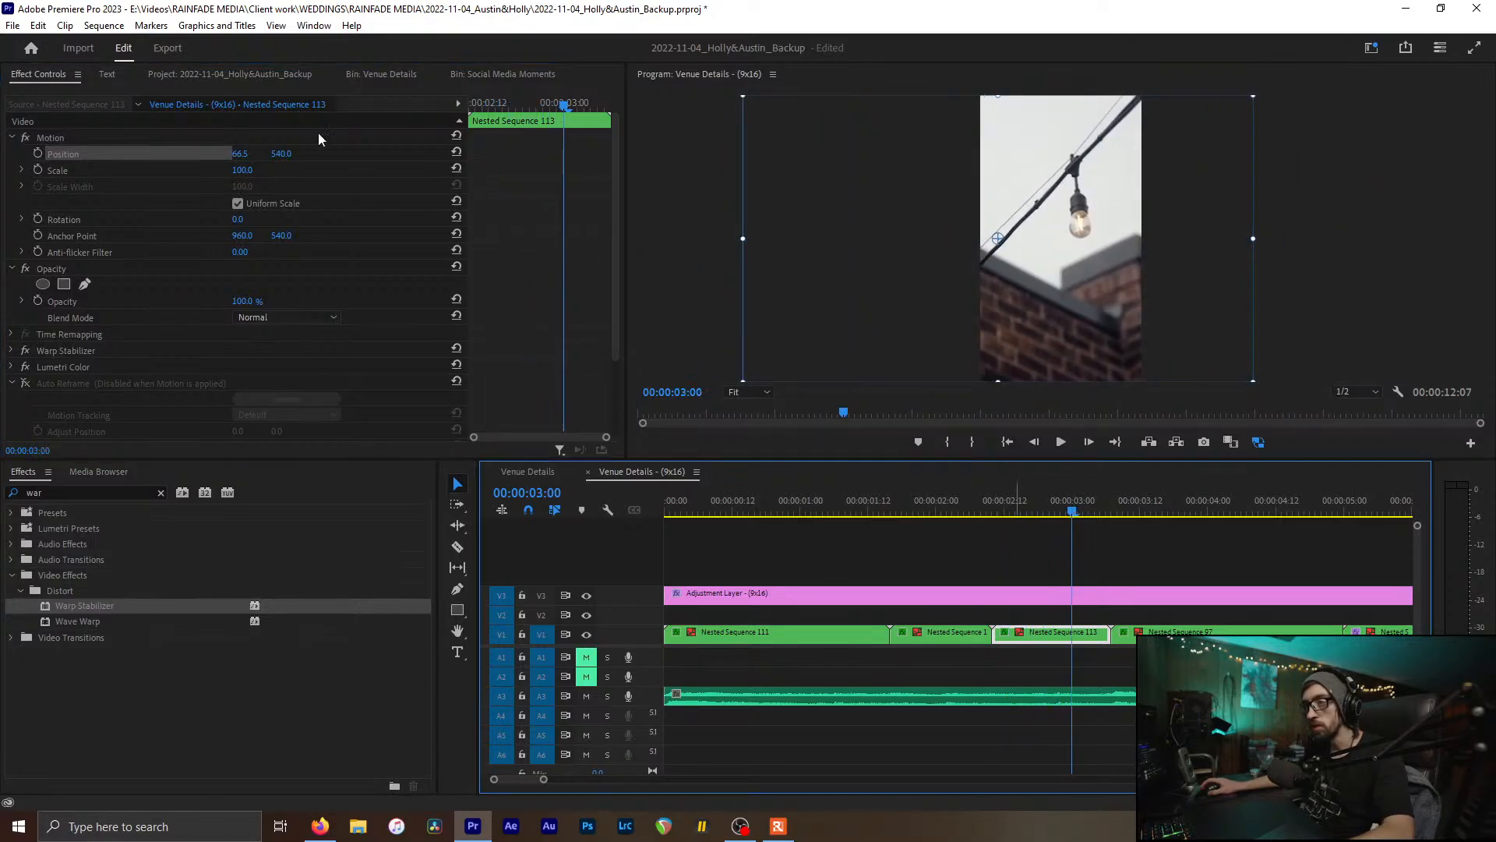
mouse_move(236, 154)
left_mouse_down()
mouse_move(210, 154)
mouse_move(326, 153)
mouse_move(238, 154)
left_mouse_up()
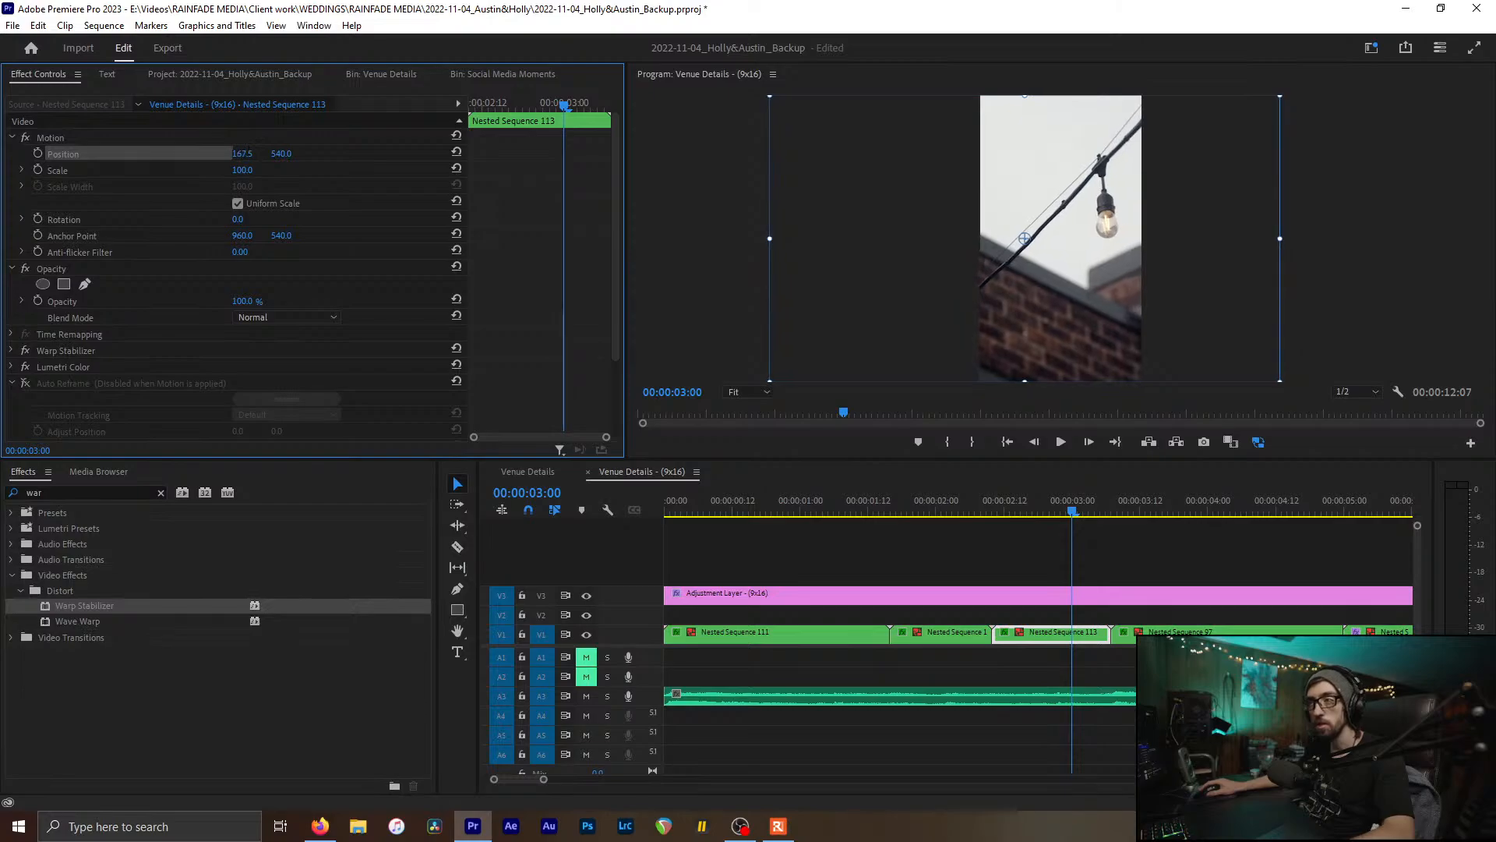
mouse_move(1053, 502)
left_mouse_down()
mouse_move(1027, 510)
mouse_move(1047, 515)
left_mouse_up()
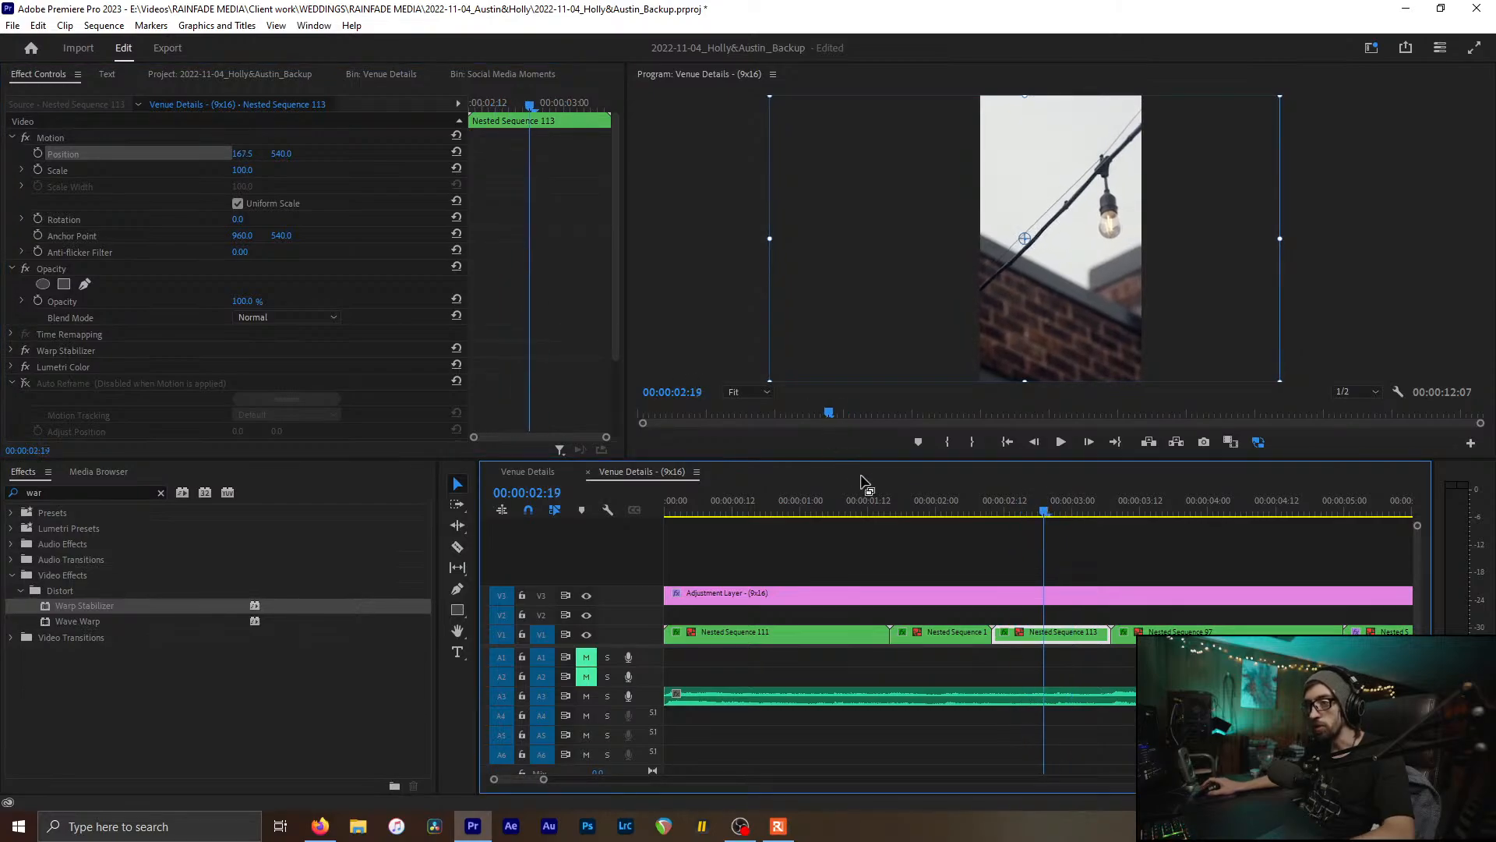
Step: Compare with the horizontal Venue Details edit, then shift the dress shot's framing left
left_click(527, 472)
left_click_drag(783, 503, 762, 506)
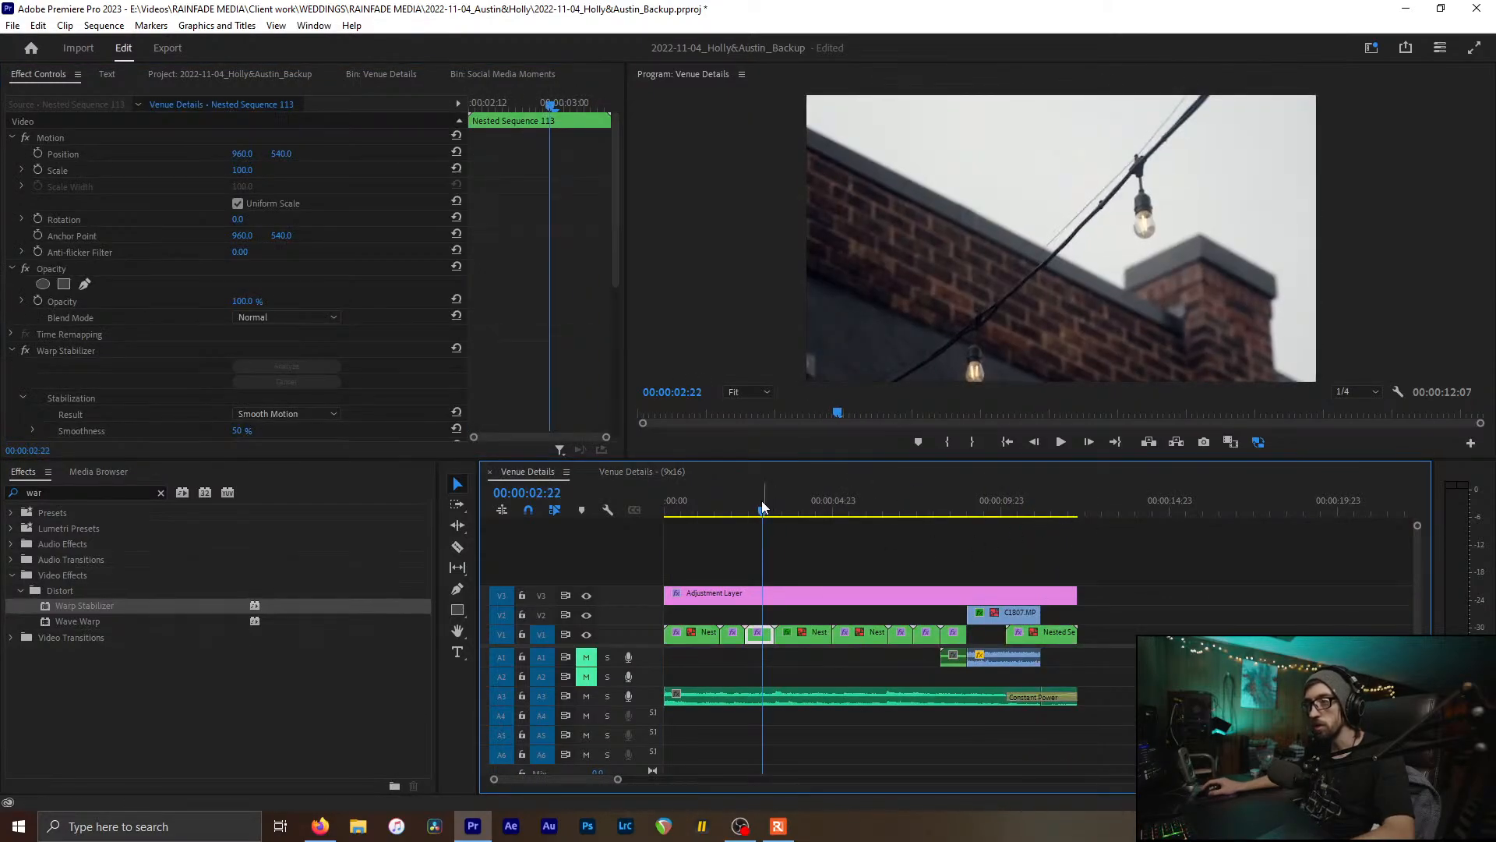
left_click(666, 471)
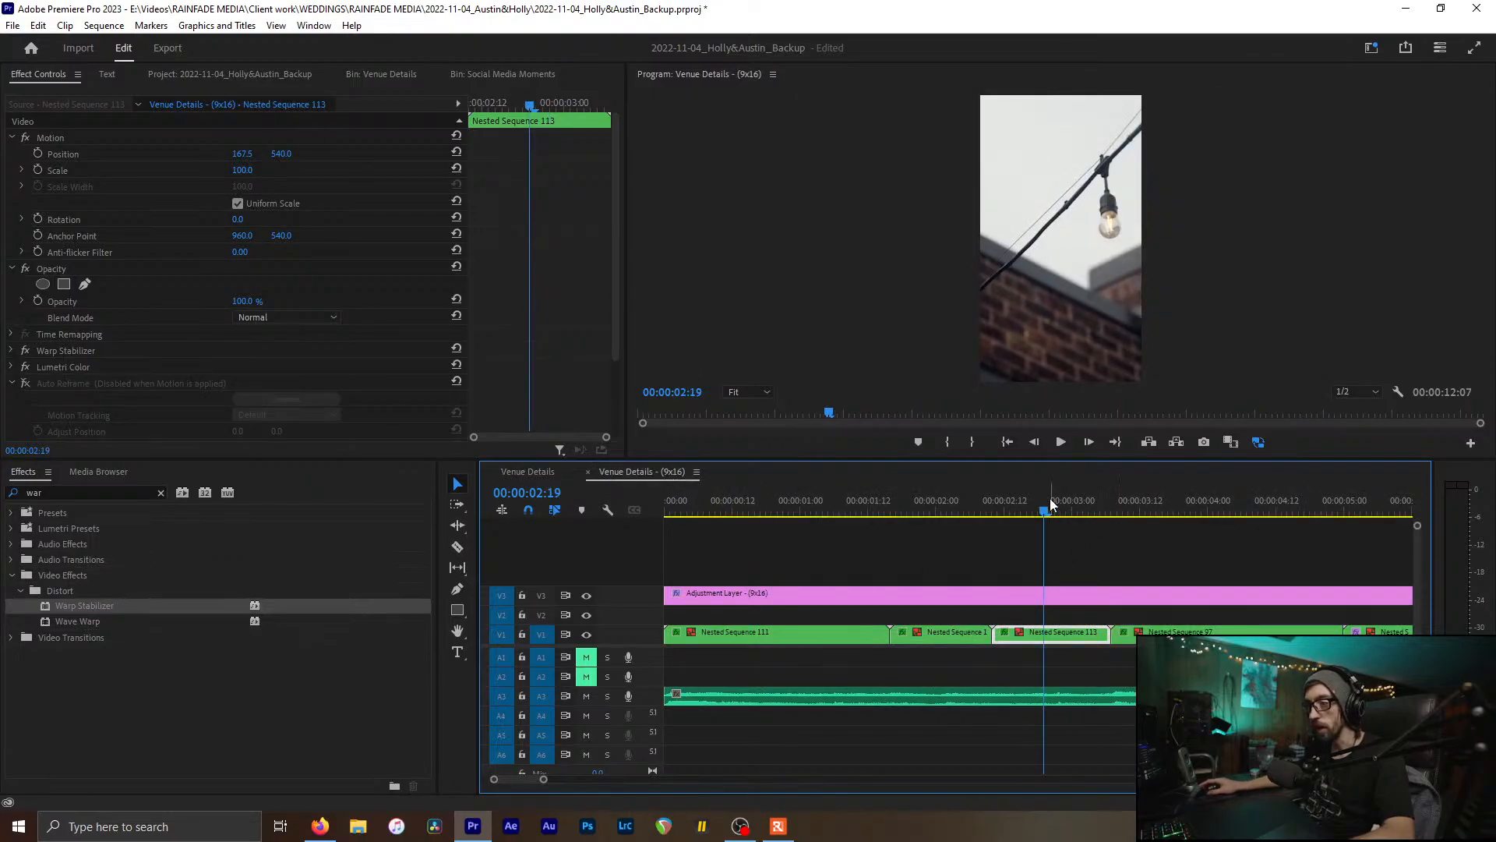
left_click_drag(1049, 502, 1186, 514)
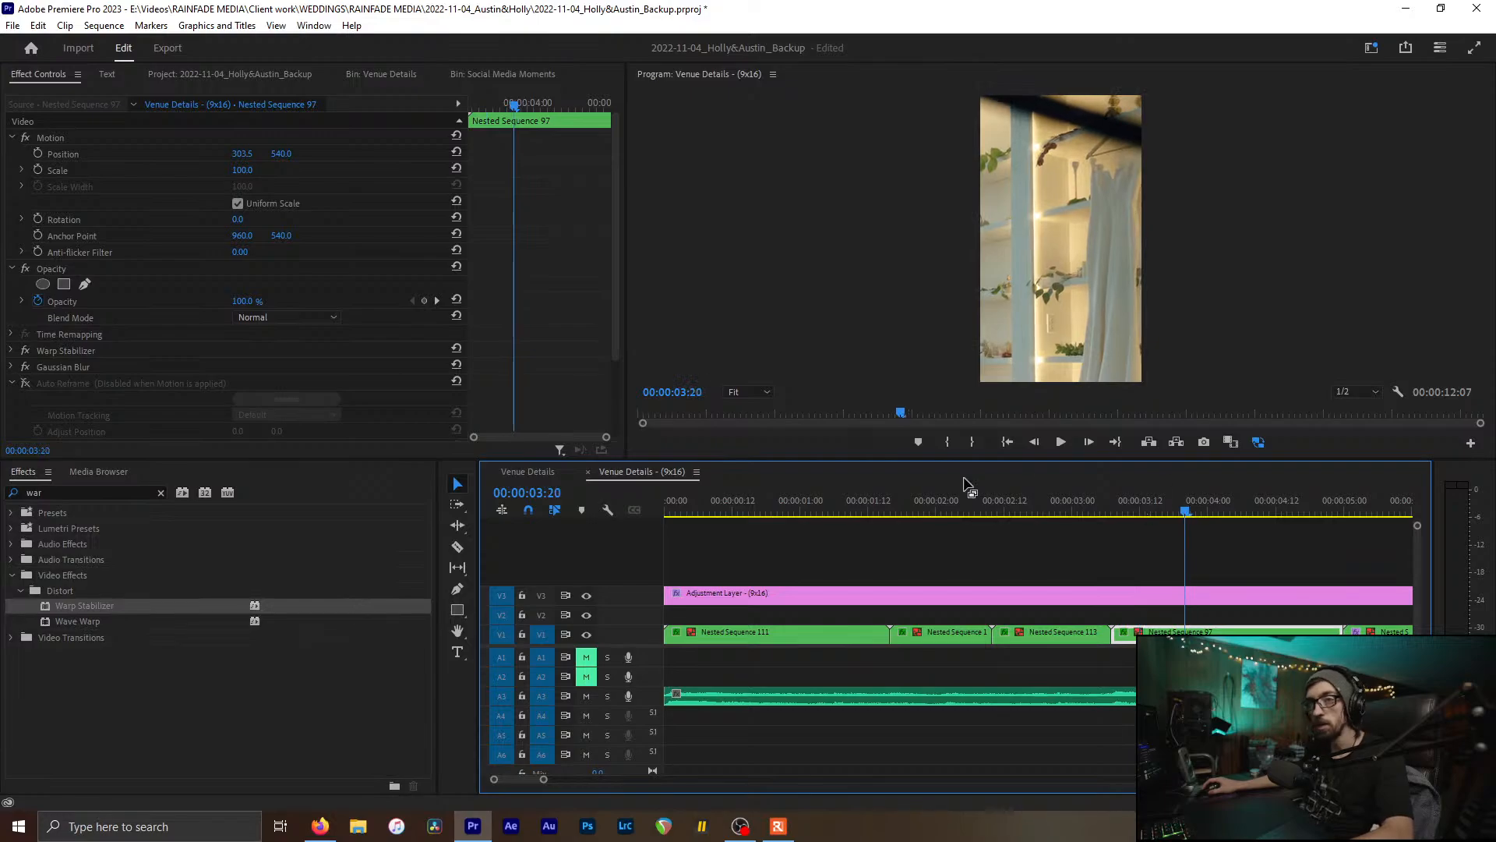
left_click_drag(246, 155, 187, 155)
Step: Reframe Nested Sequence 77's chairs shot to position 381.5, 540 and start animating Position
left_click_drag(1186, 514, 1366, 530)
scroll(1186, 601, "down", 2)
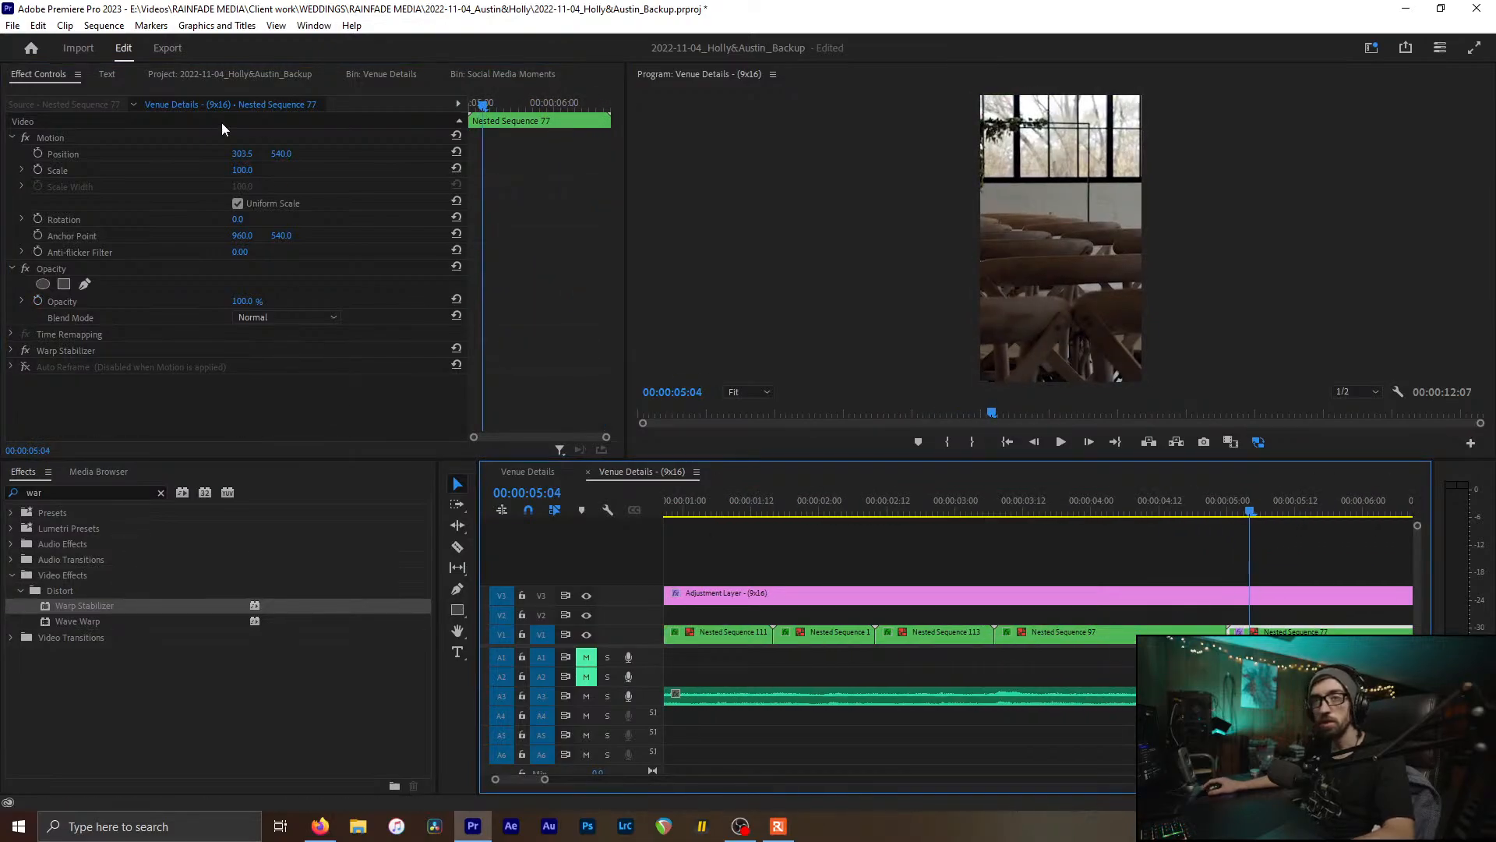
left_click_drag(240, 148, 270, 148)
scroll(1169, 583, "down", 4)
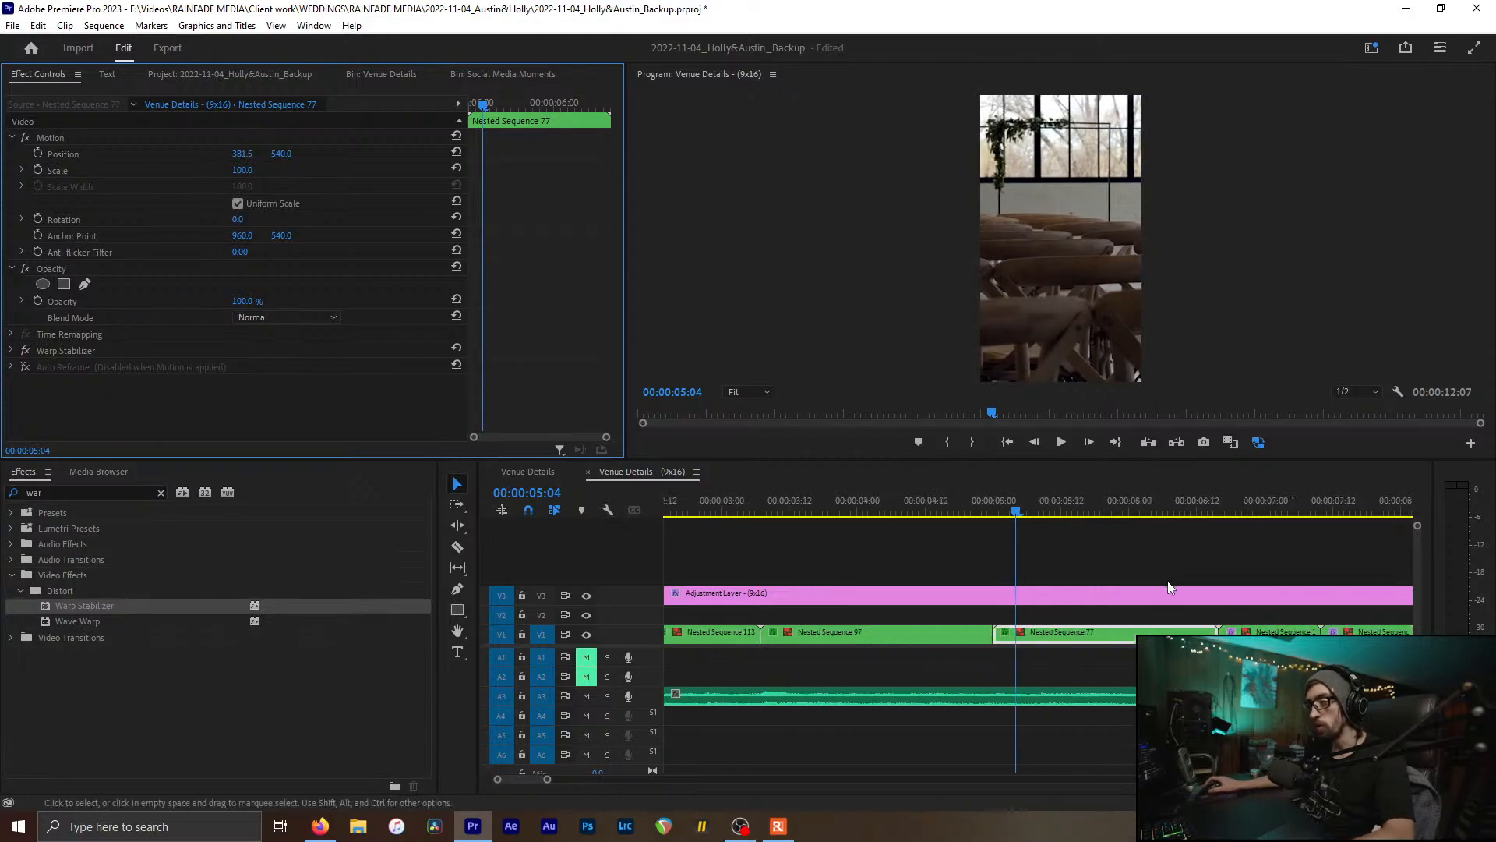
left_click_drag(989, 516, 946, 501)
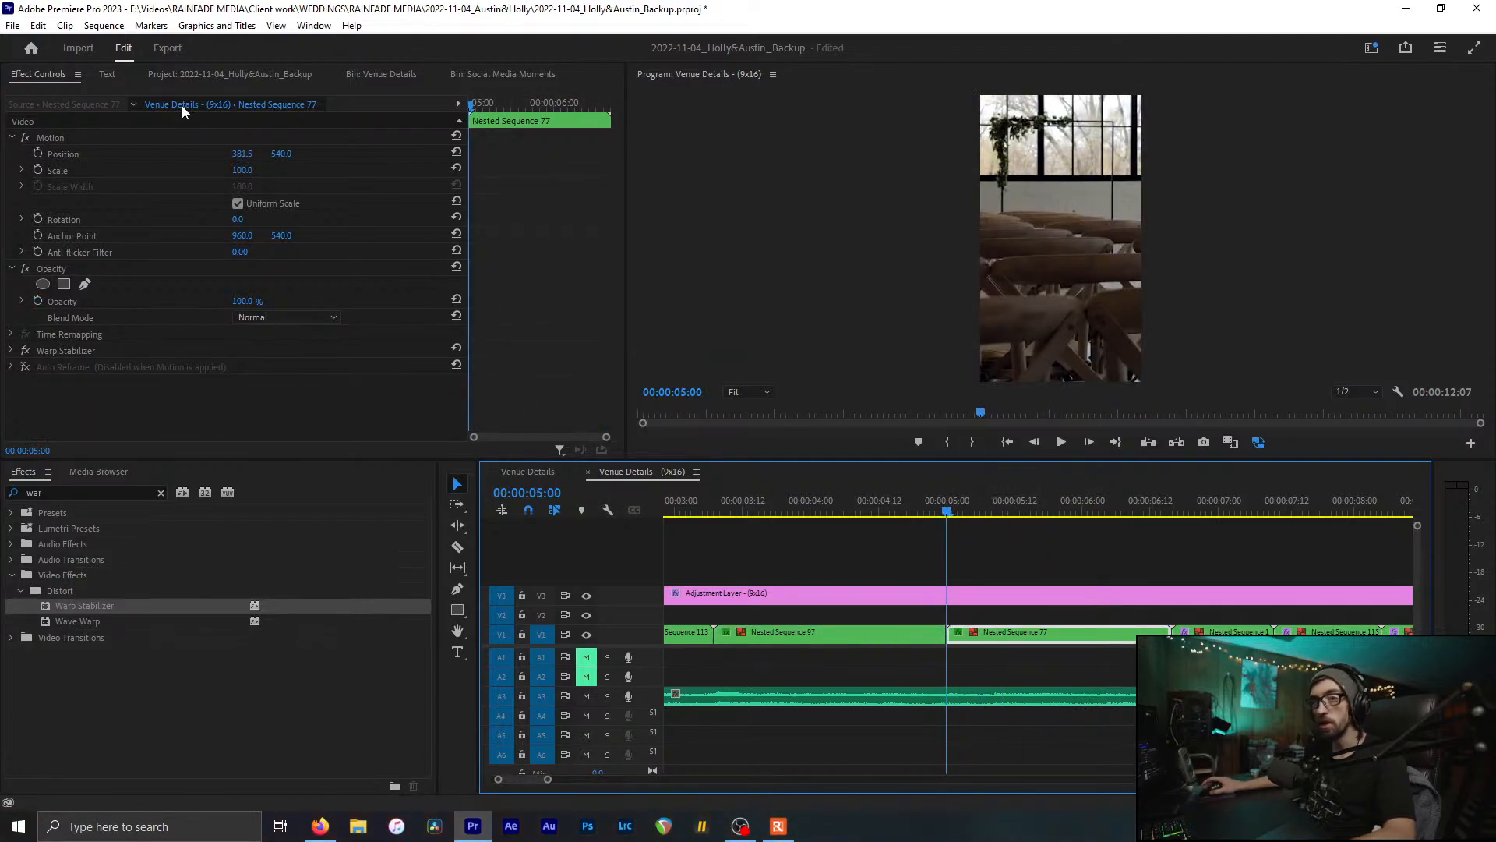
left_click(37, 154)
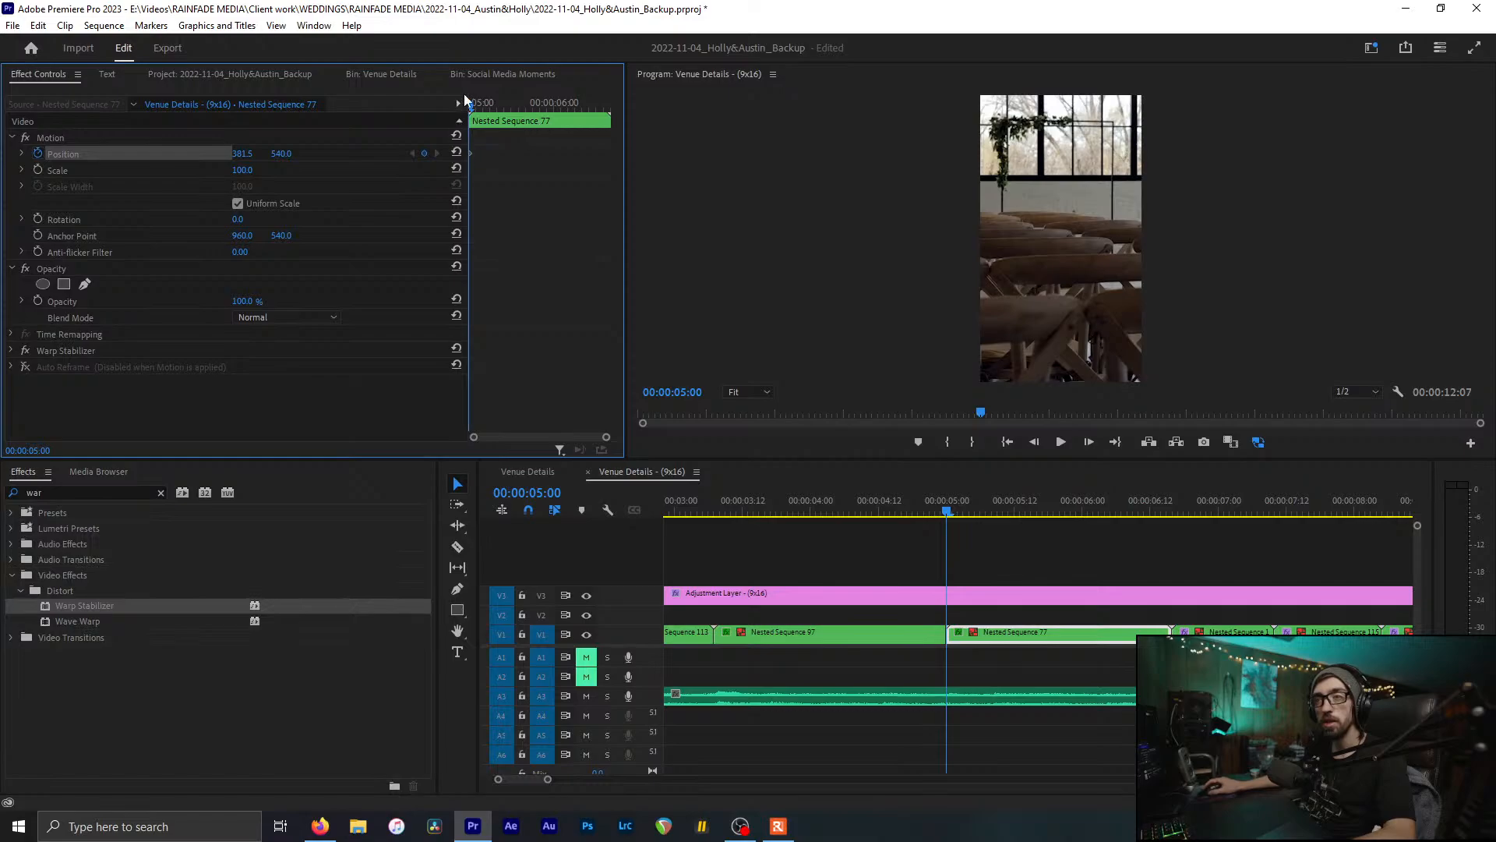
left_click_drag(471, 105, 611, 122)
key("Down")
key("Down")
key("Down")
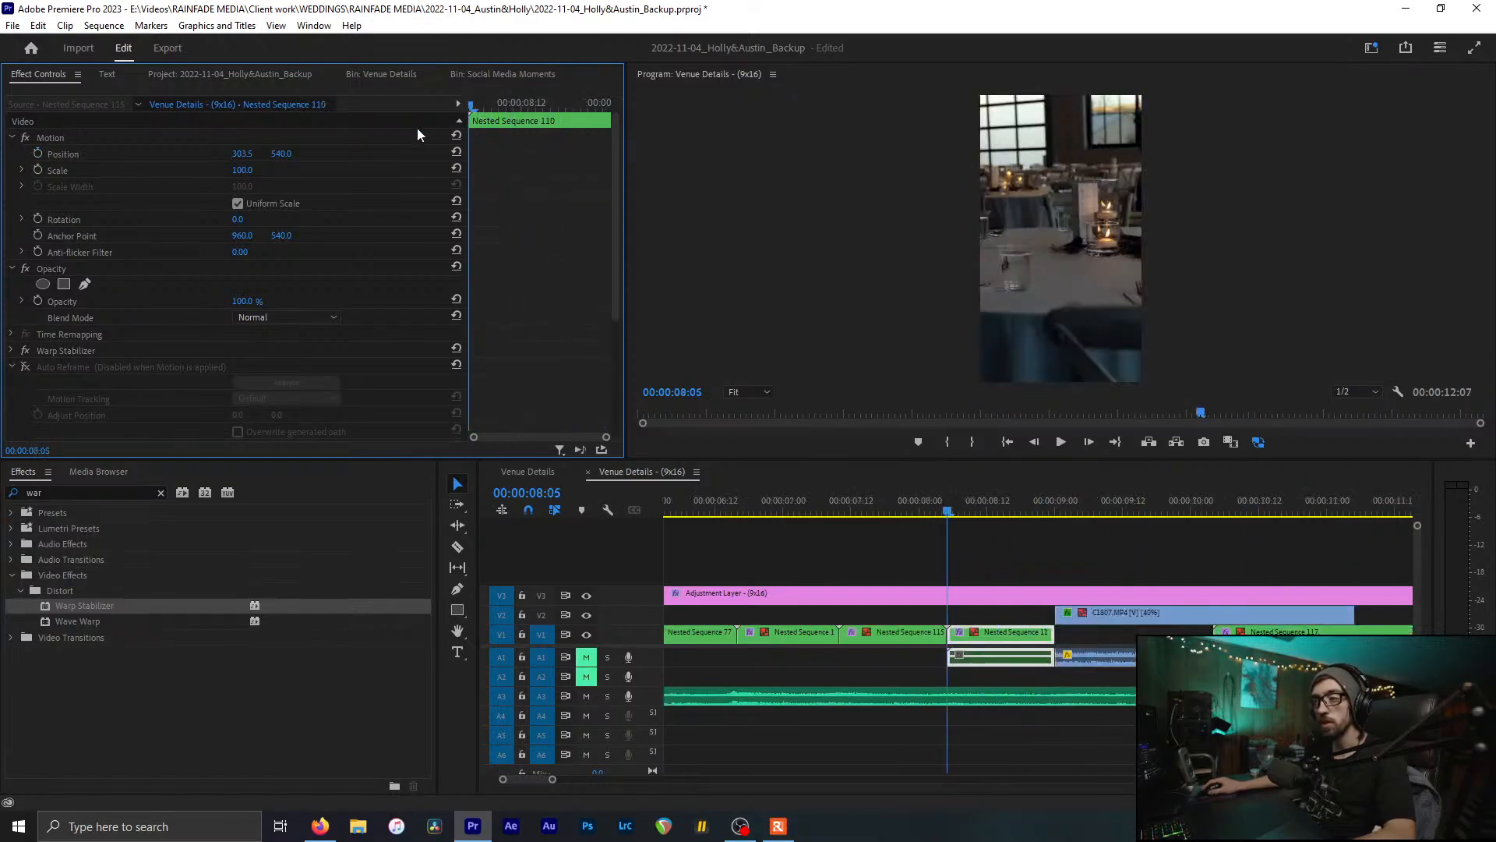
left_click_drag(911, 498, 824, 517)
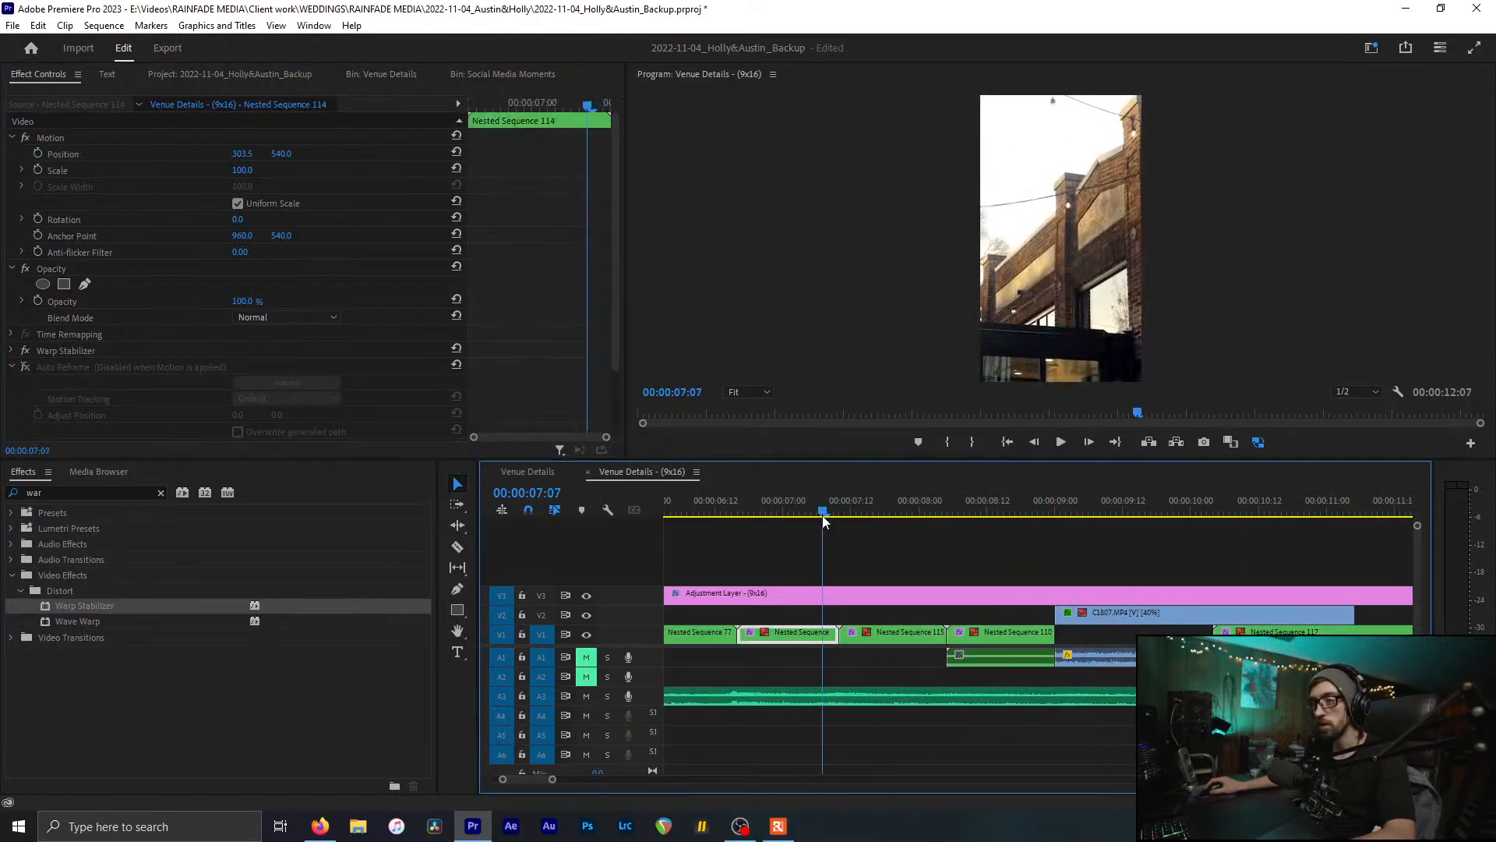
Step: Turn on Selection Follows Playhead from the Sequence menu and scrub the sequence
left_click(113, 28)
left_click(137, 499)
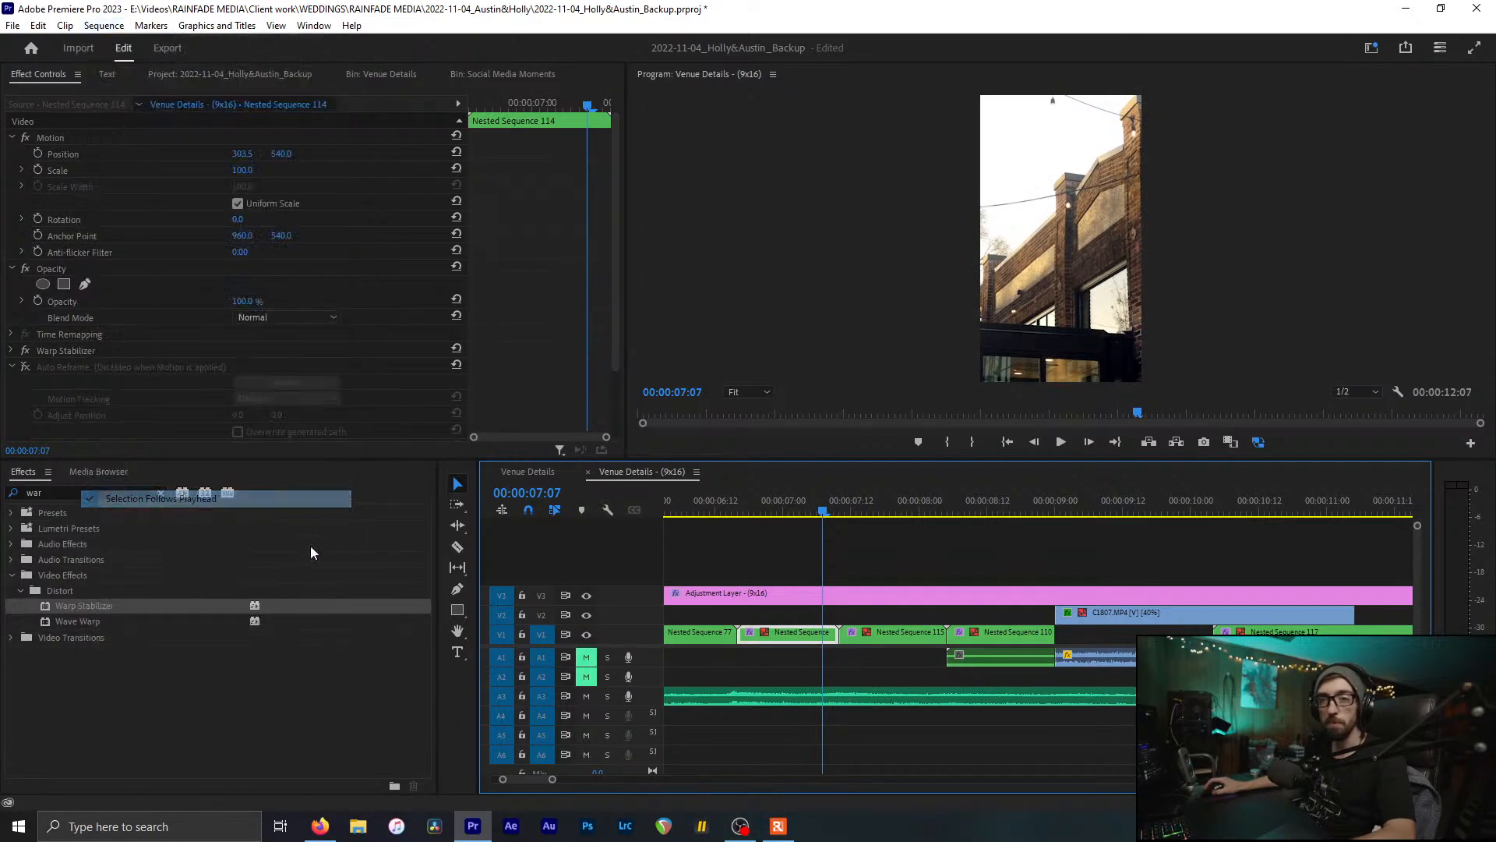
left_click_drag(805, 509, 1128, 558)
Step: Keyframe Nested Sequence 77's end Position X at 474.5, then move Nested Sequence 114 to 228.5
left_click_drag(1203, 514, 1265, 510)
key("Left")
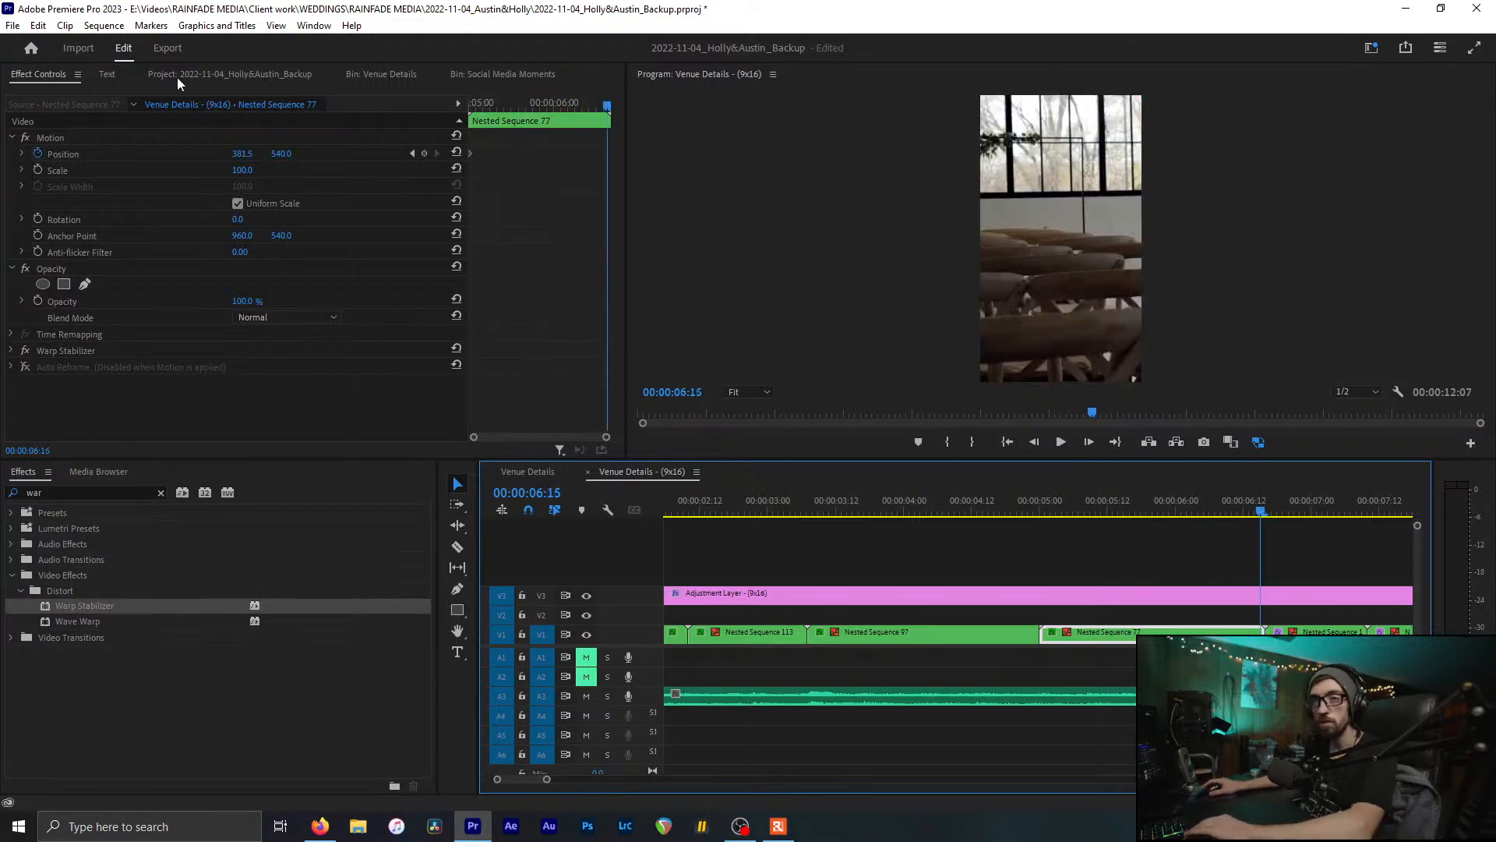
left_click_drag(241, 154, 308, 153)
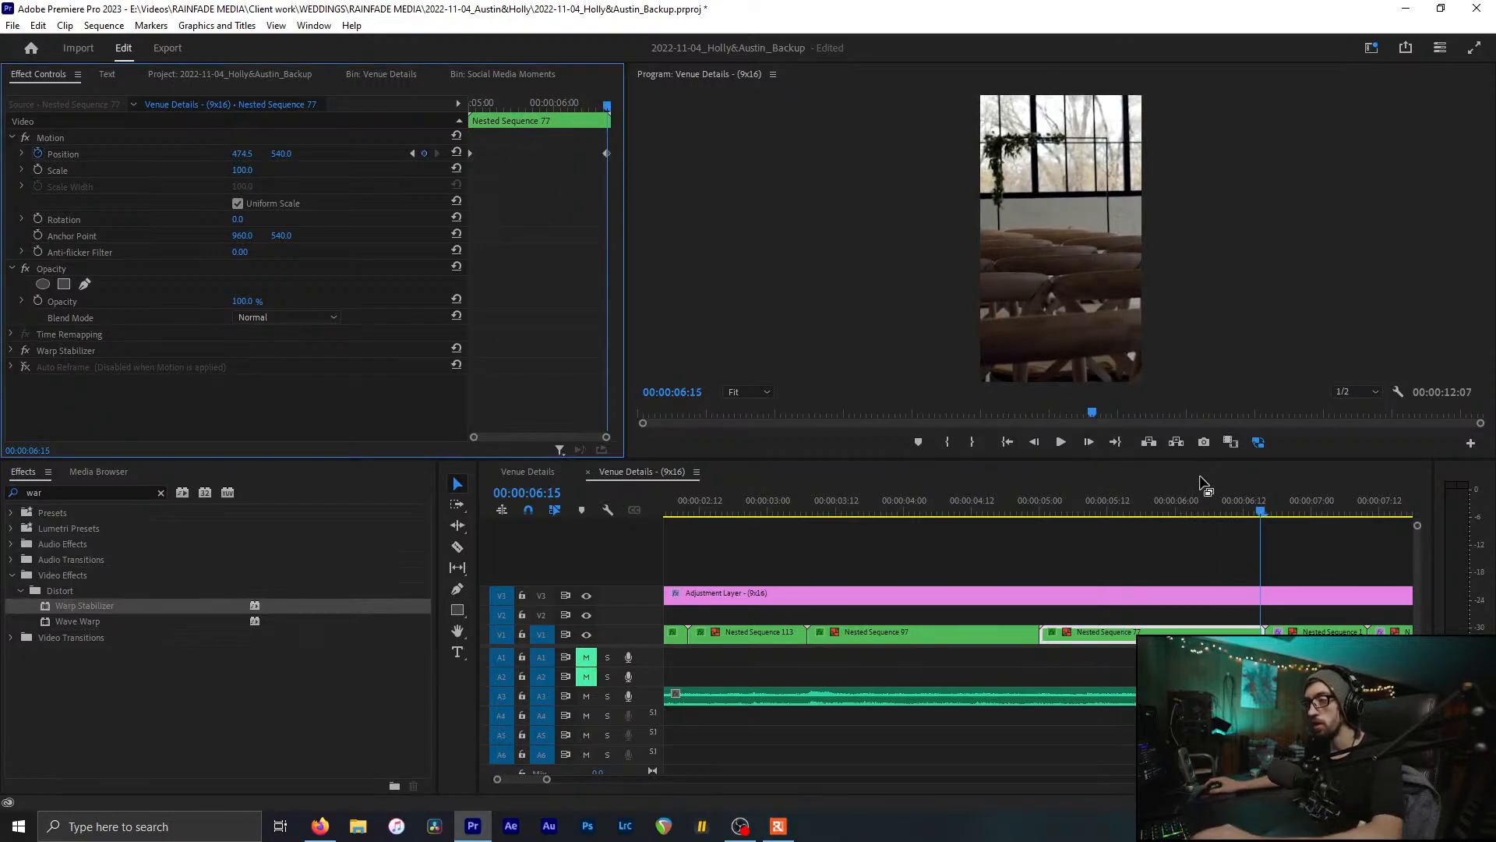
left_click_drag(1091, 499, 1290, 512)
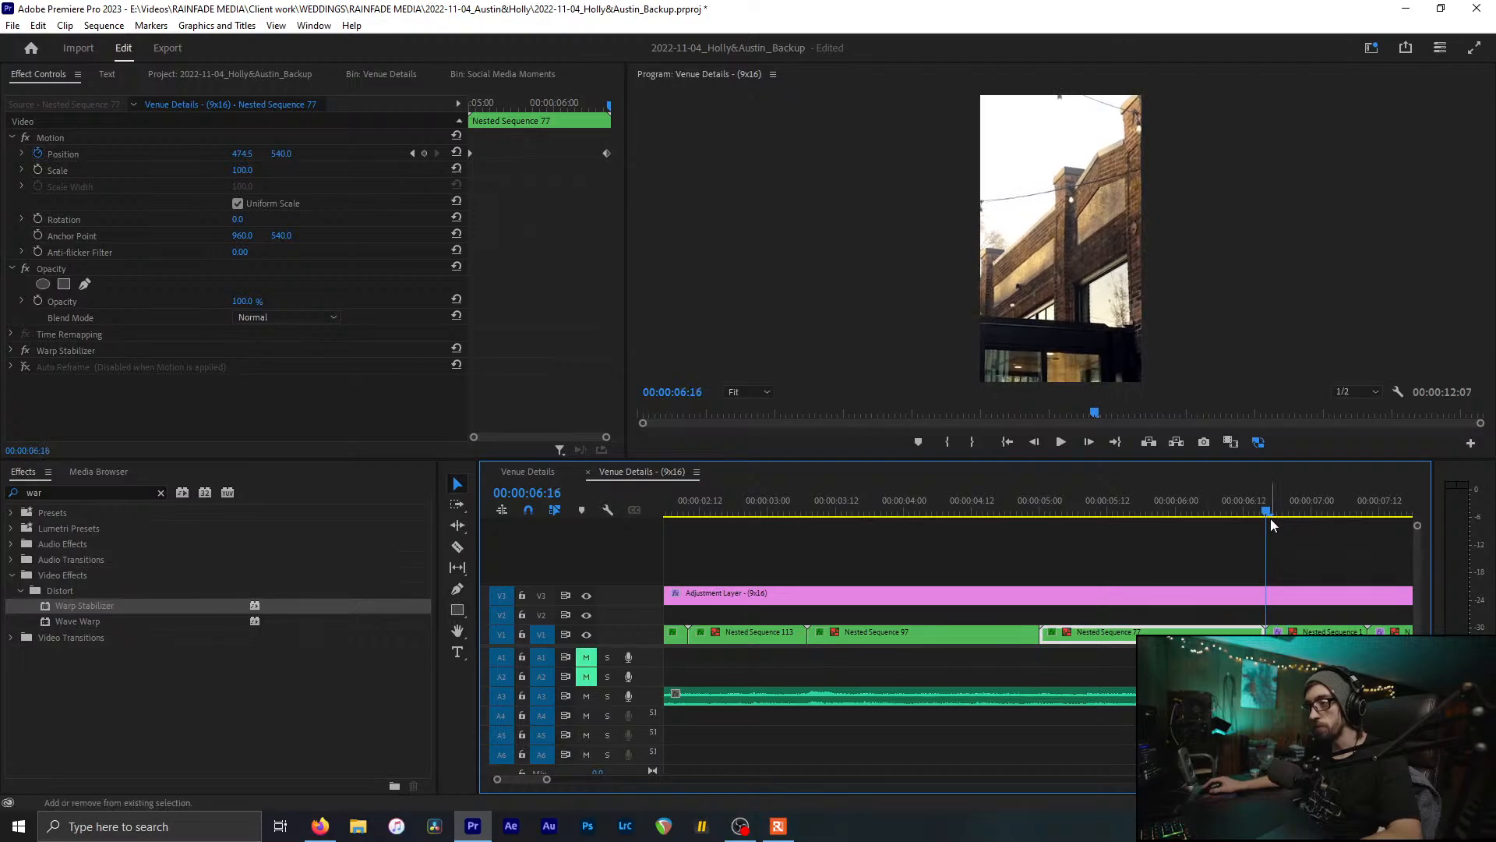
left_click(1317, 631)
left_click_drag(240, 153, 198, 152)
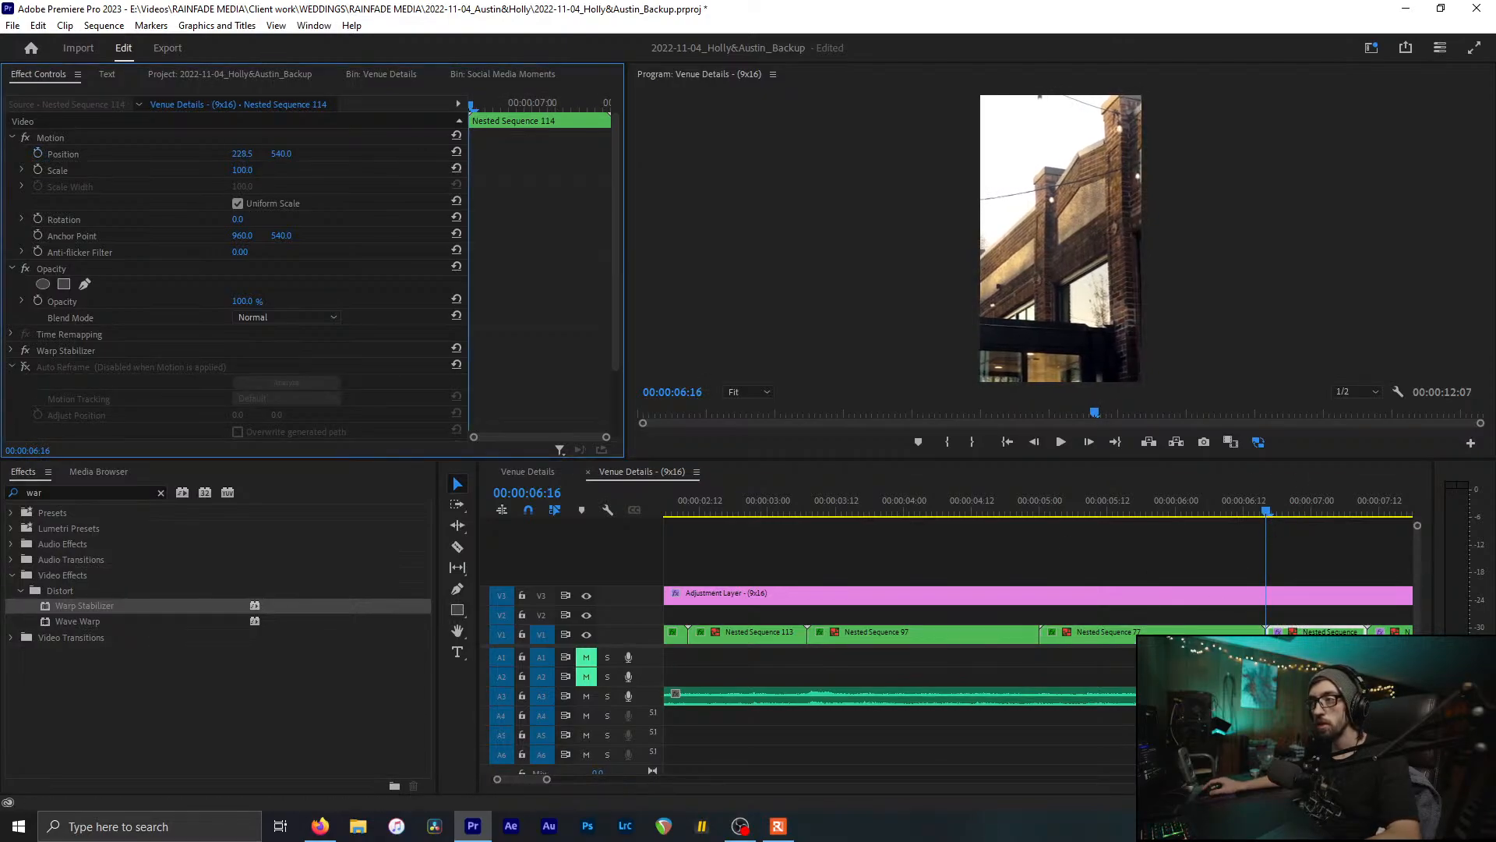
Step: Advance to the house shot and shift its Position X so the framing moves right
scroll(1212, 512, "down", 2)
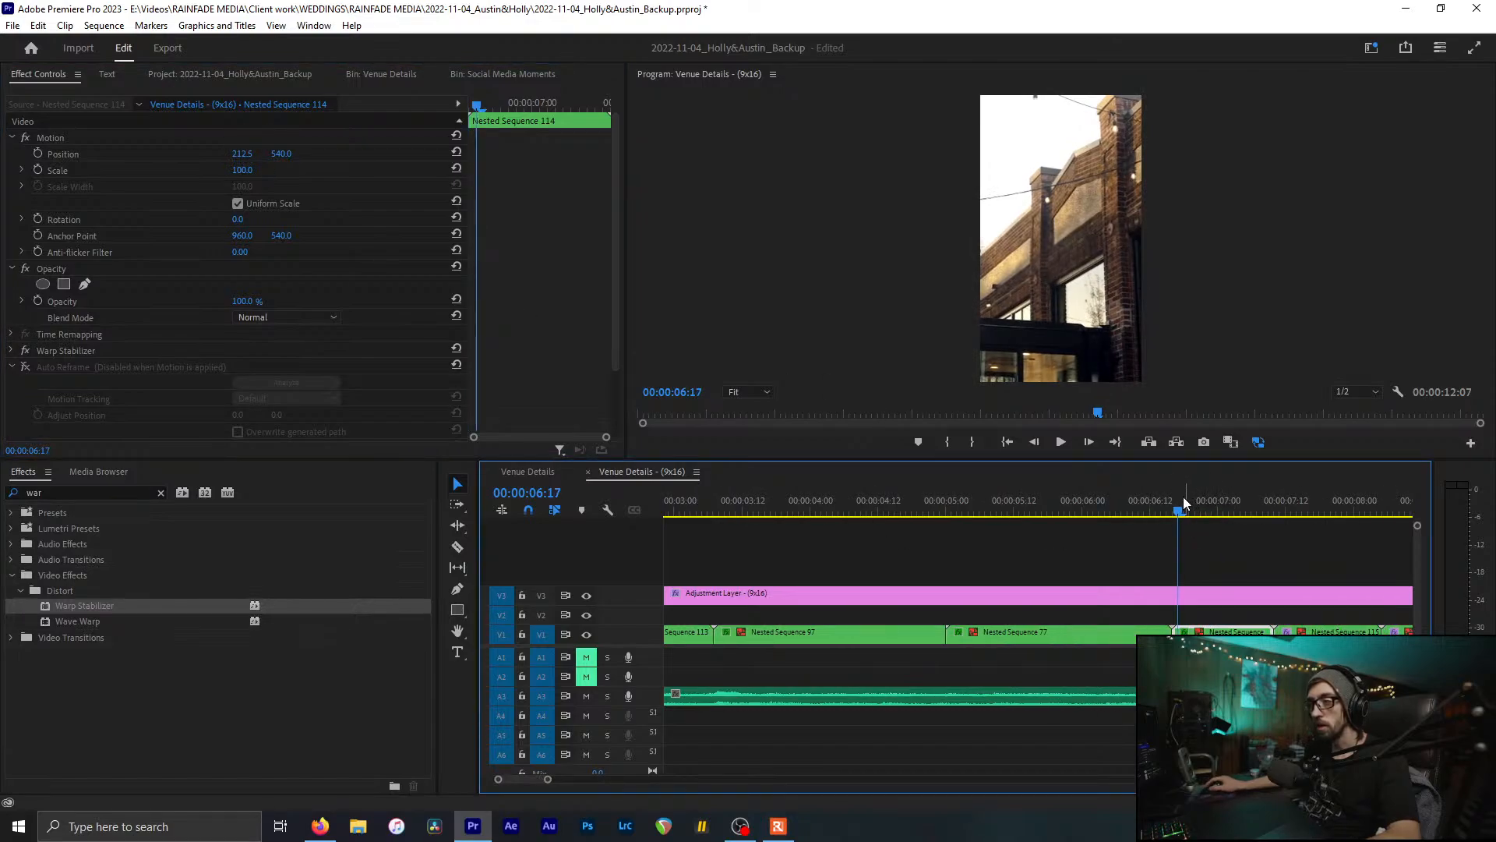
left_click_drag(1183, 497, 1337, 499)
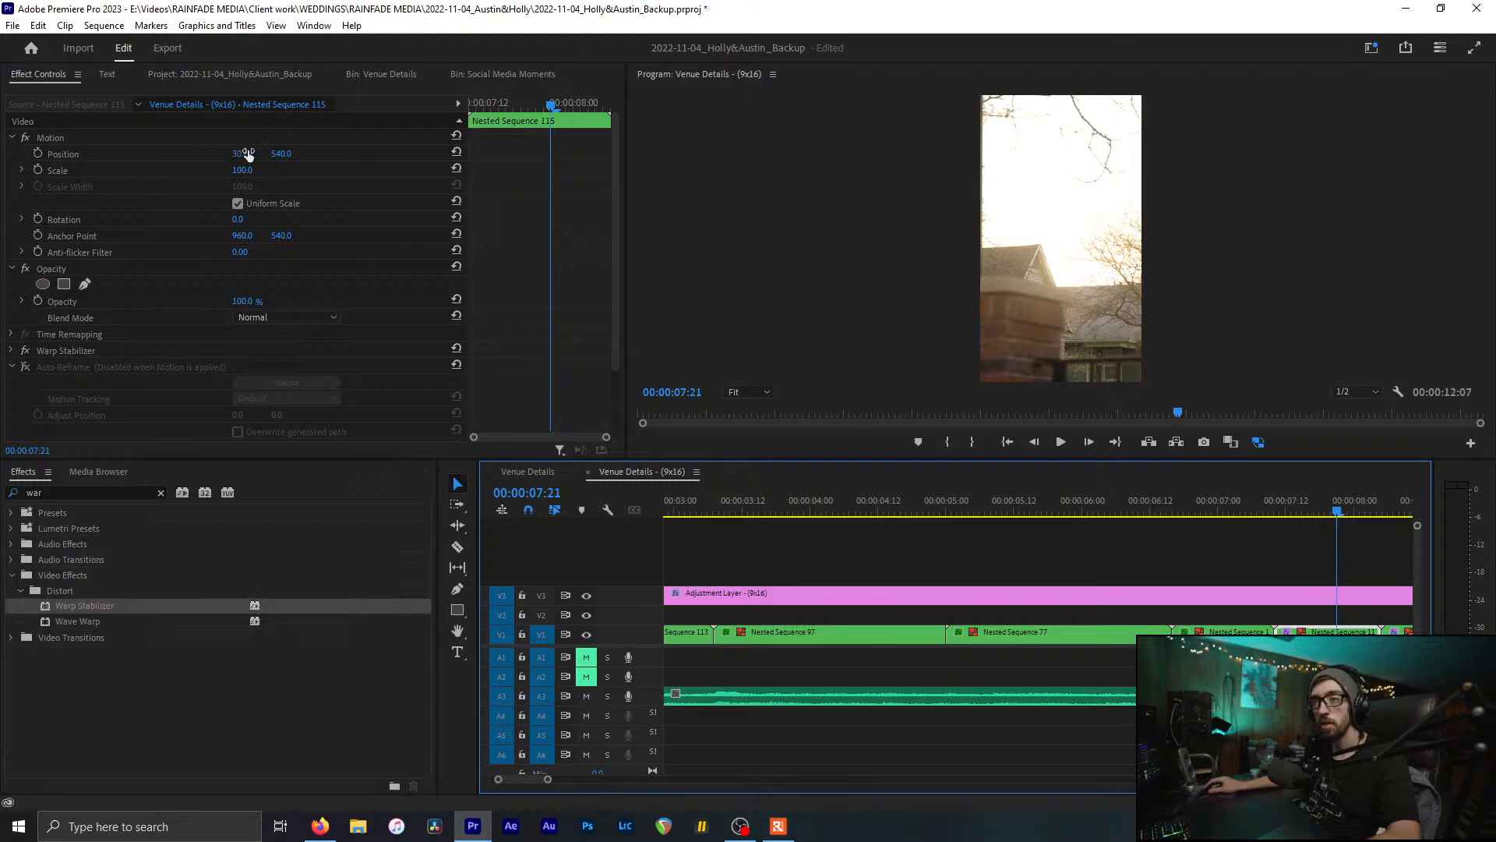
mouse_move(248, 153)
left_mouse_down()
mouse_move(281, 153)
mouse_move(16, 154)
mouse_move(811, 154)
mouse_move(172, 154)
mouse_move(231, 154)
left_mouse_up()
Step: Slide Nested Sequences 115 and 110 left, bringing 110 to position 102.5, 540
scroll(1180, 546, "down", 3)
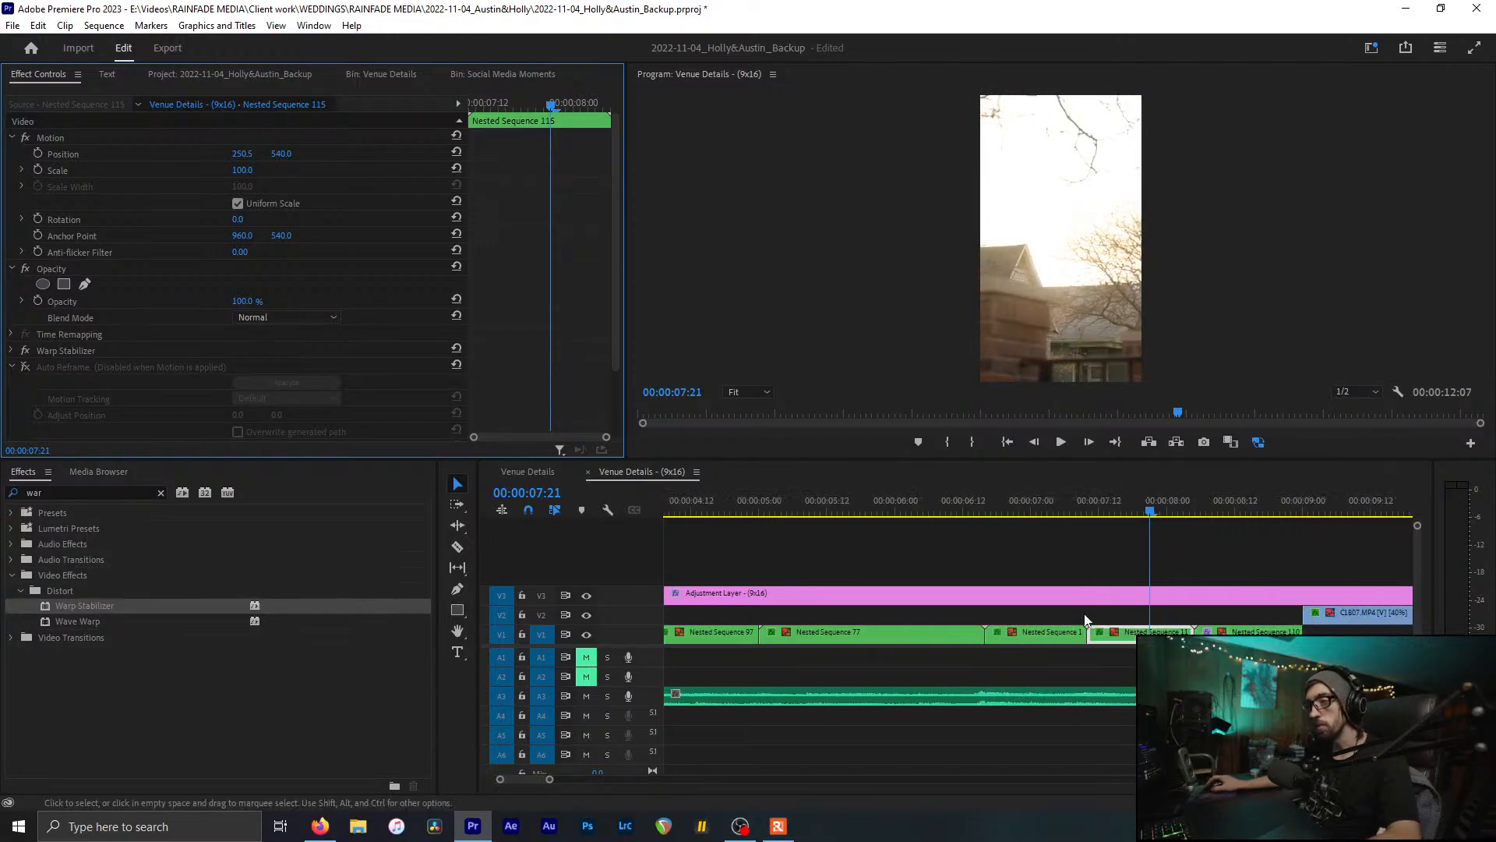
left_click(1096, 506)
left_click_drag(1096, 506, 1133, 508)
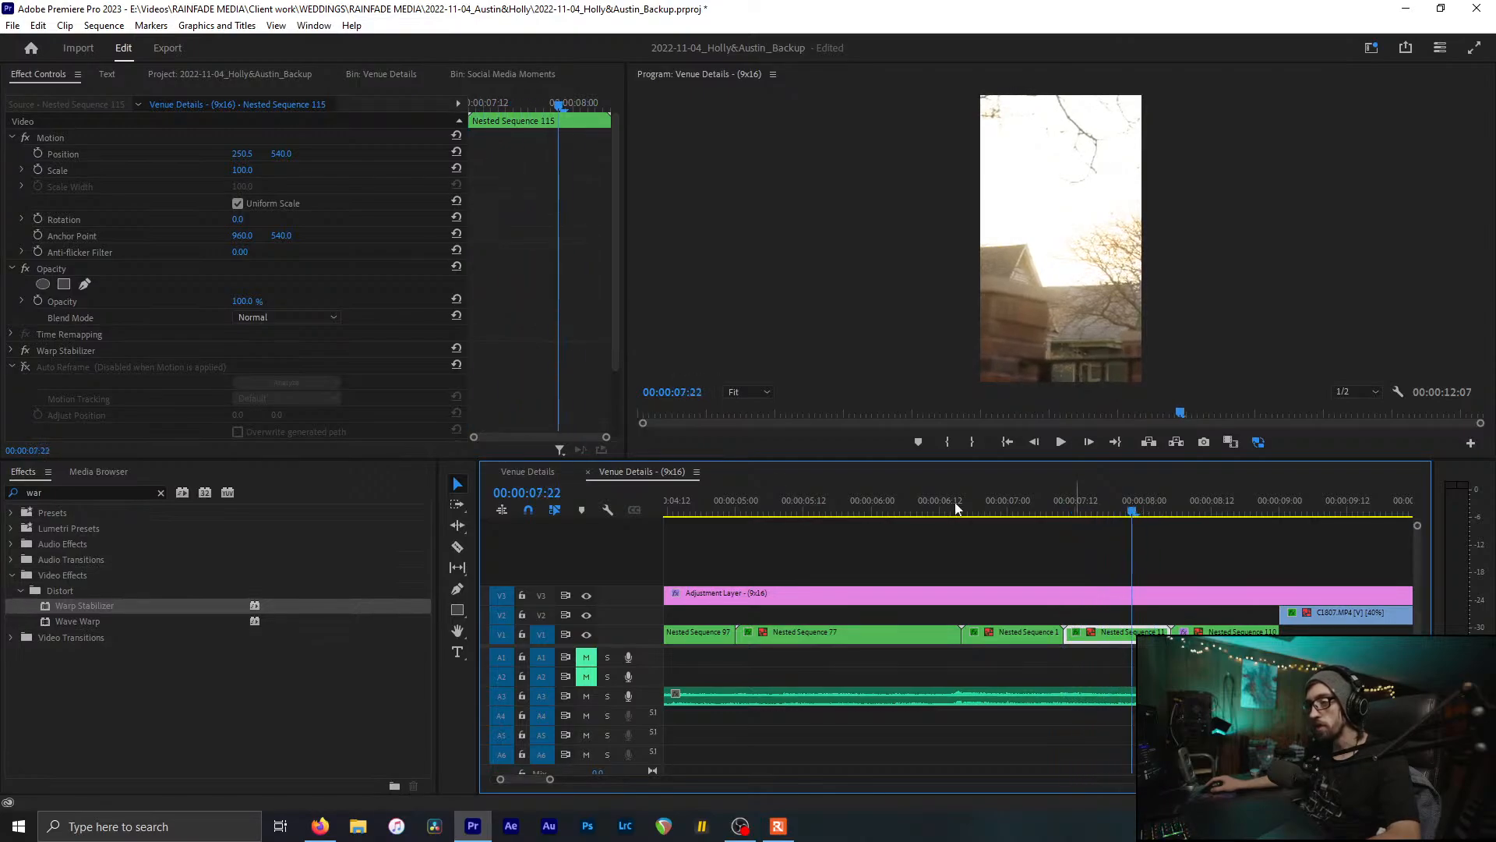
left_click_drag(257, 154, 171, 154)
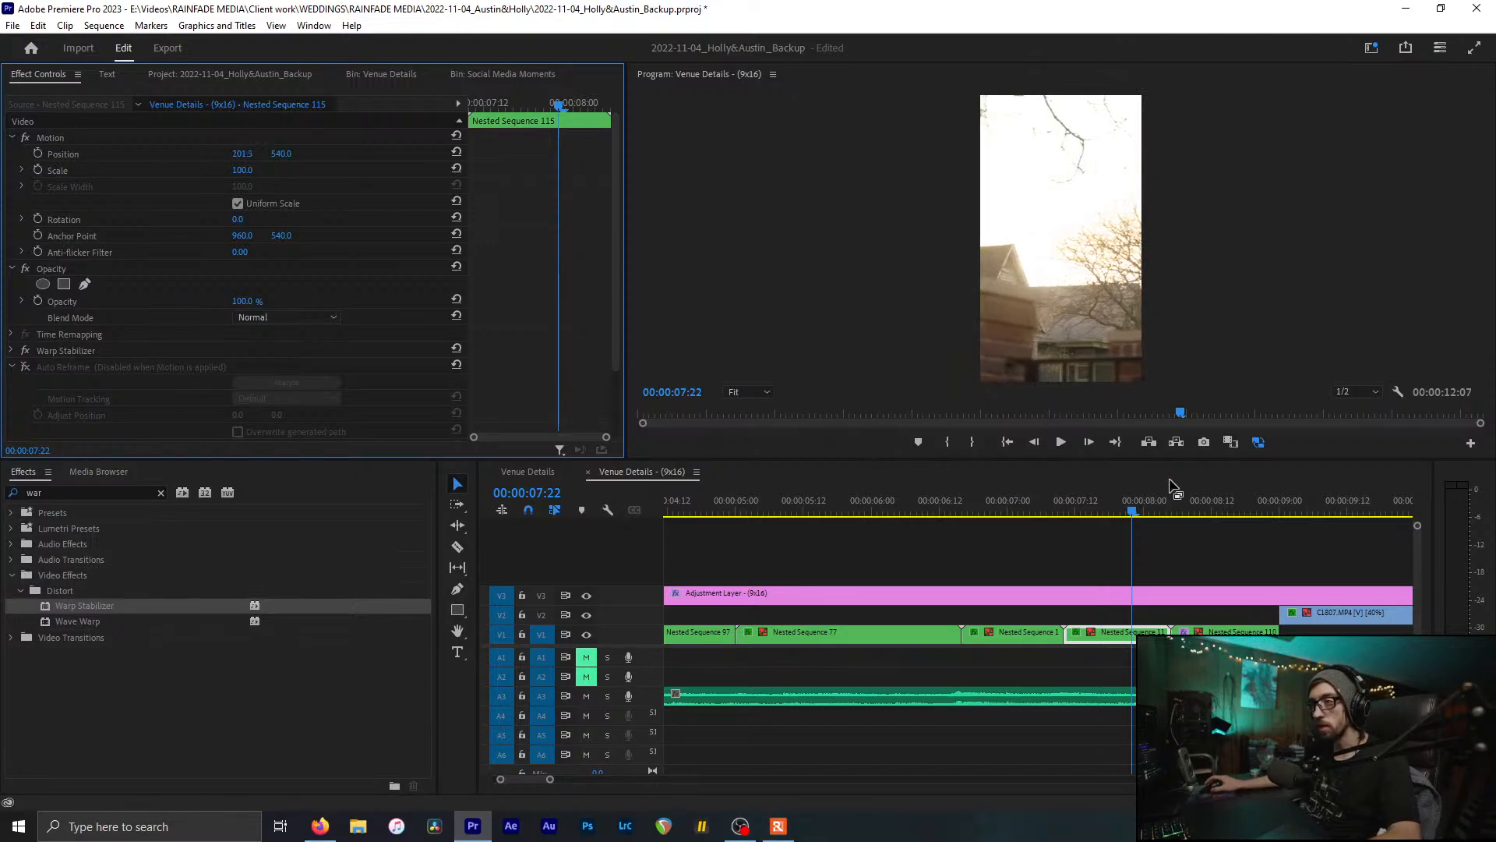
left_click_drag(1137, 516, 1178, 512)
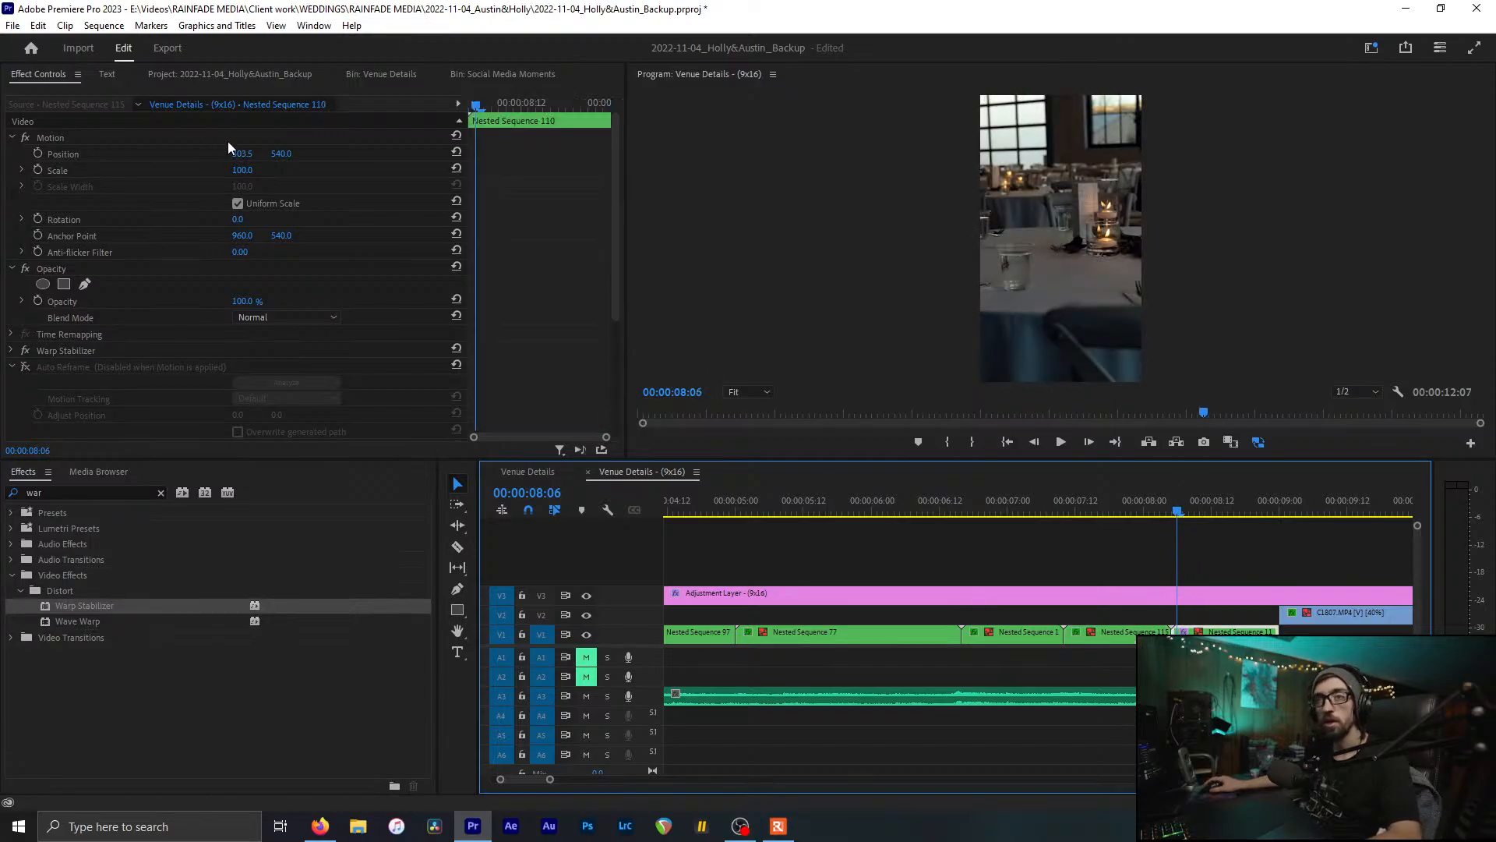
left_click_drag(242, 153, 86, 154)
Step: Scrub through the following shots and inspect the C1807.MP4 clip's effects
scroll(1111, 521, "down", 3)
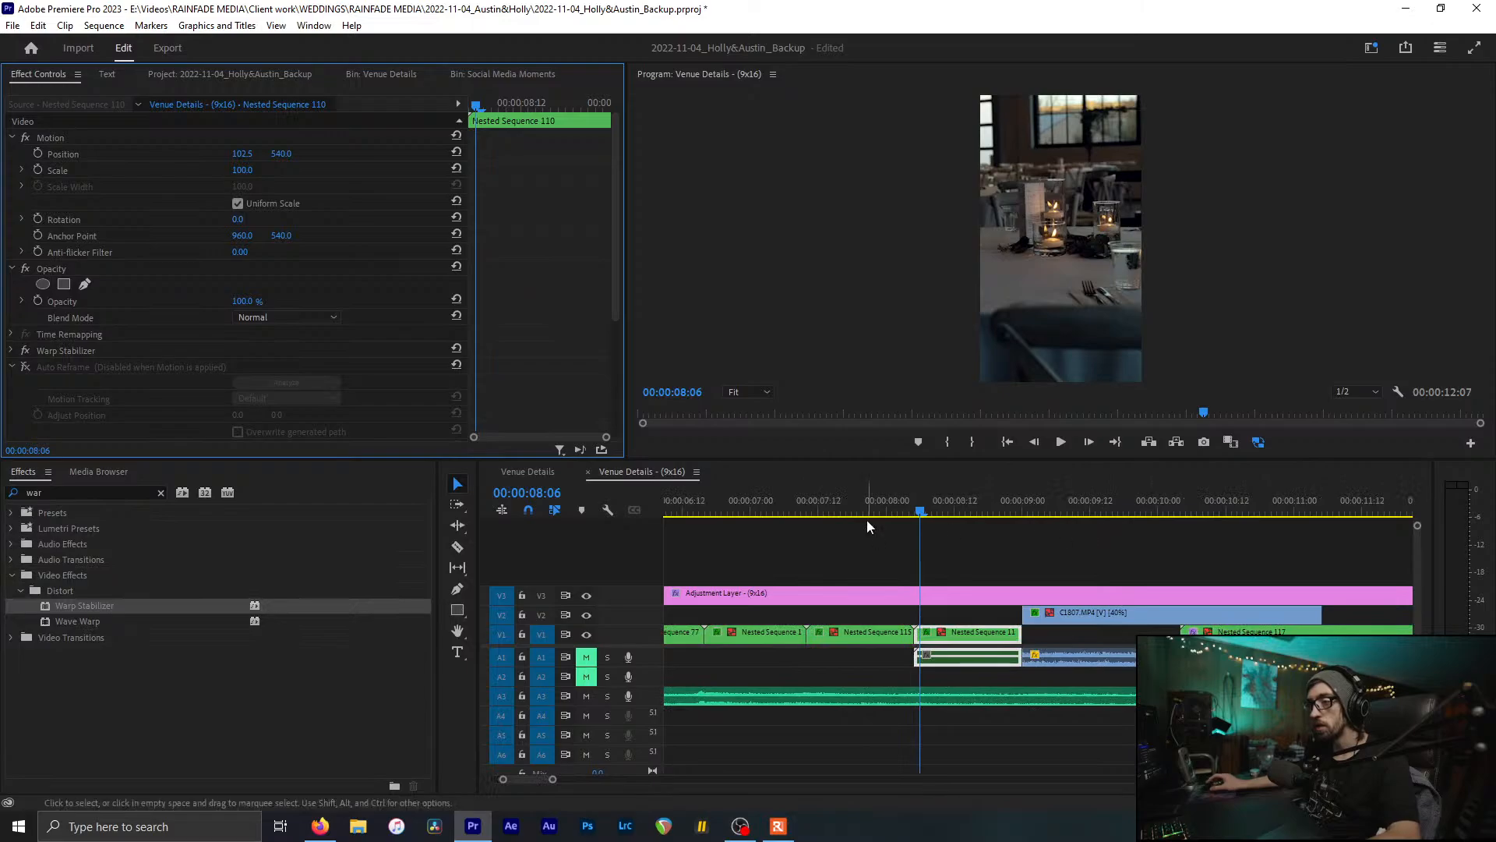
left_click(961, 508)
left_click_drag(961, 508, 1345, 565)
left_click(1096, 625)
left_click(1102, 614)
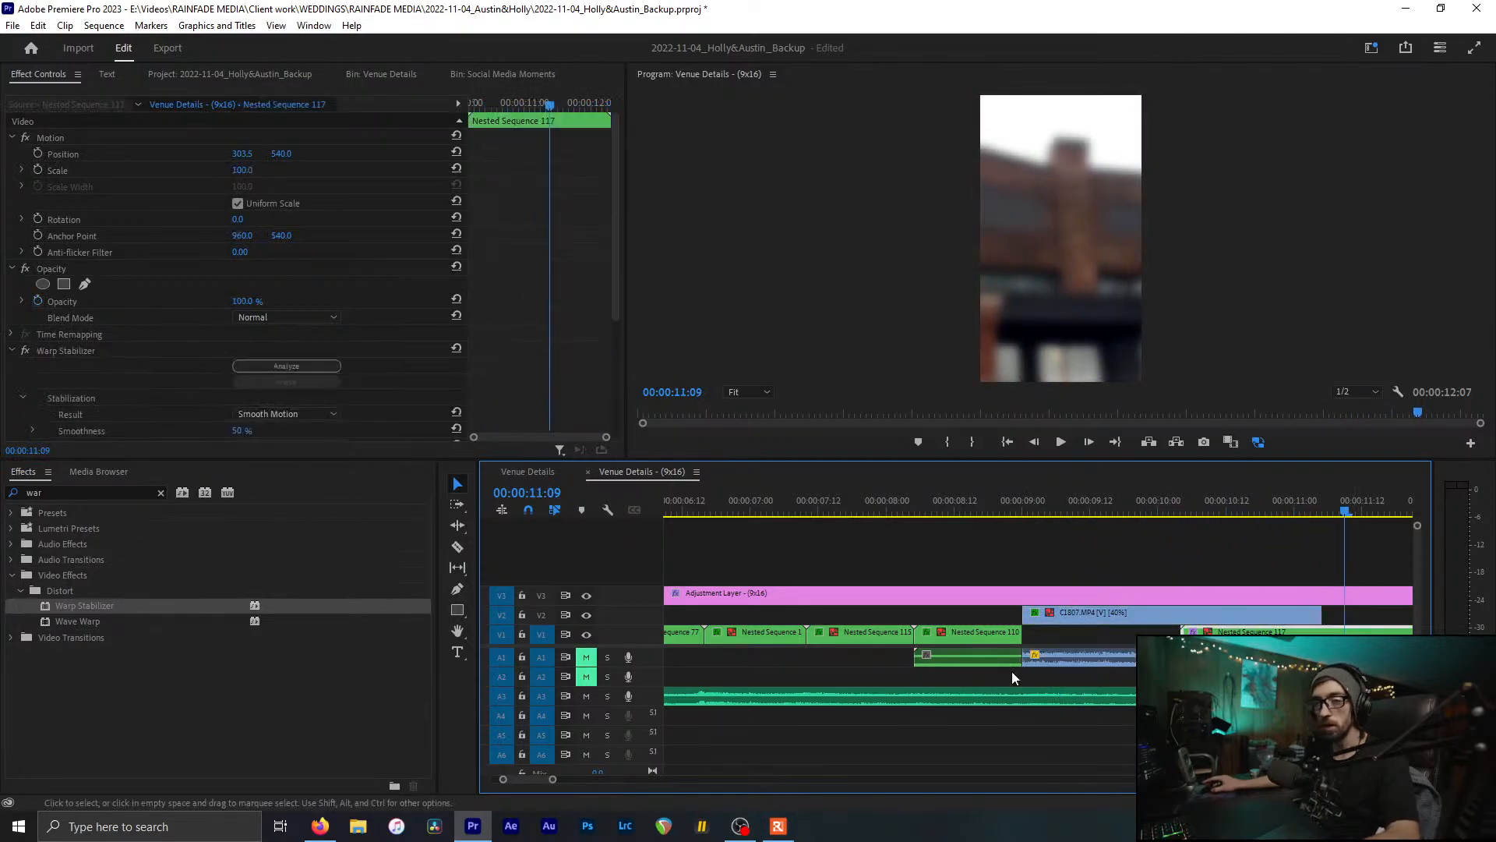
scroll(1014, 677, "left", 6)
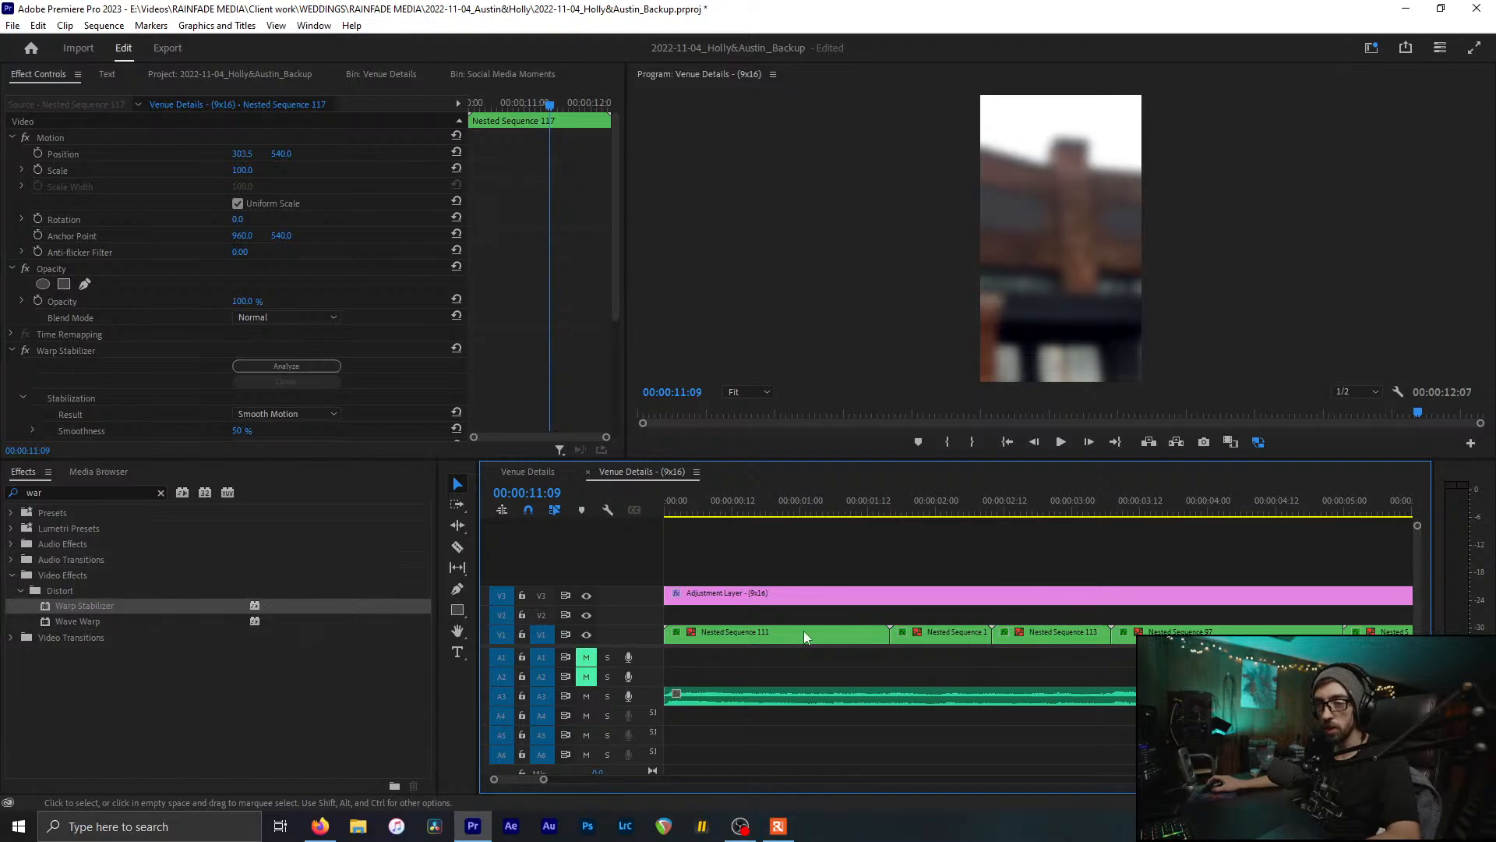
Step: Check the framing of Nested Sequences 111 and 117 (467.5, 540) and save the project
left_click(776, 634)
left_click(76, 136)
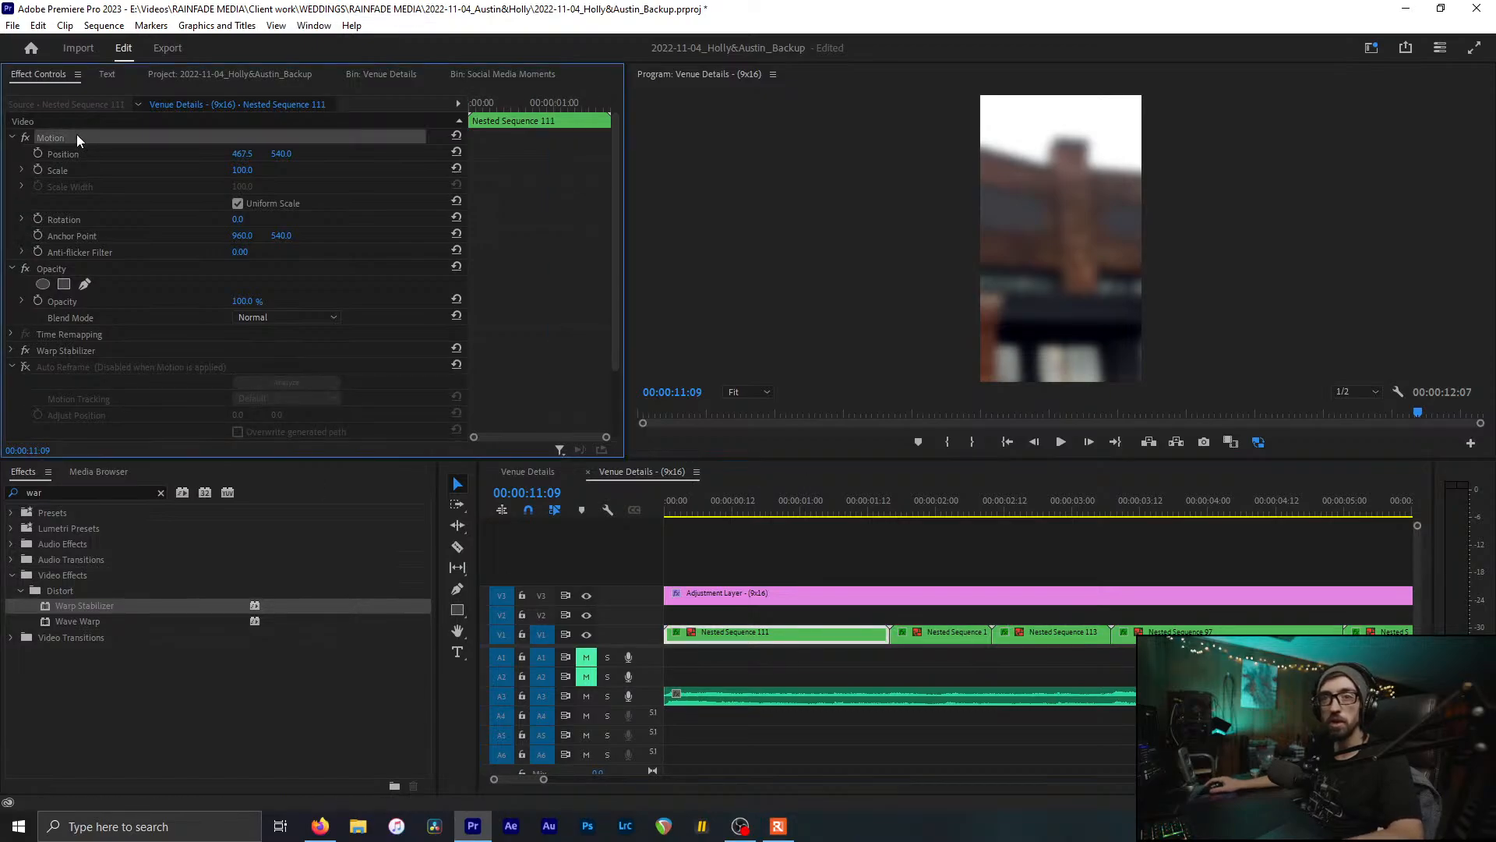
scroll(932, 614, "right", 6)
left_click(1320, 638)
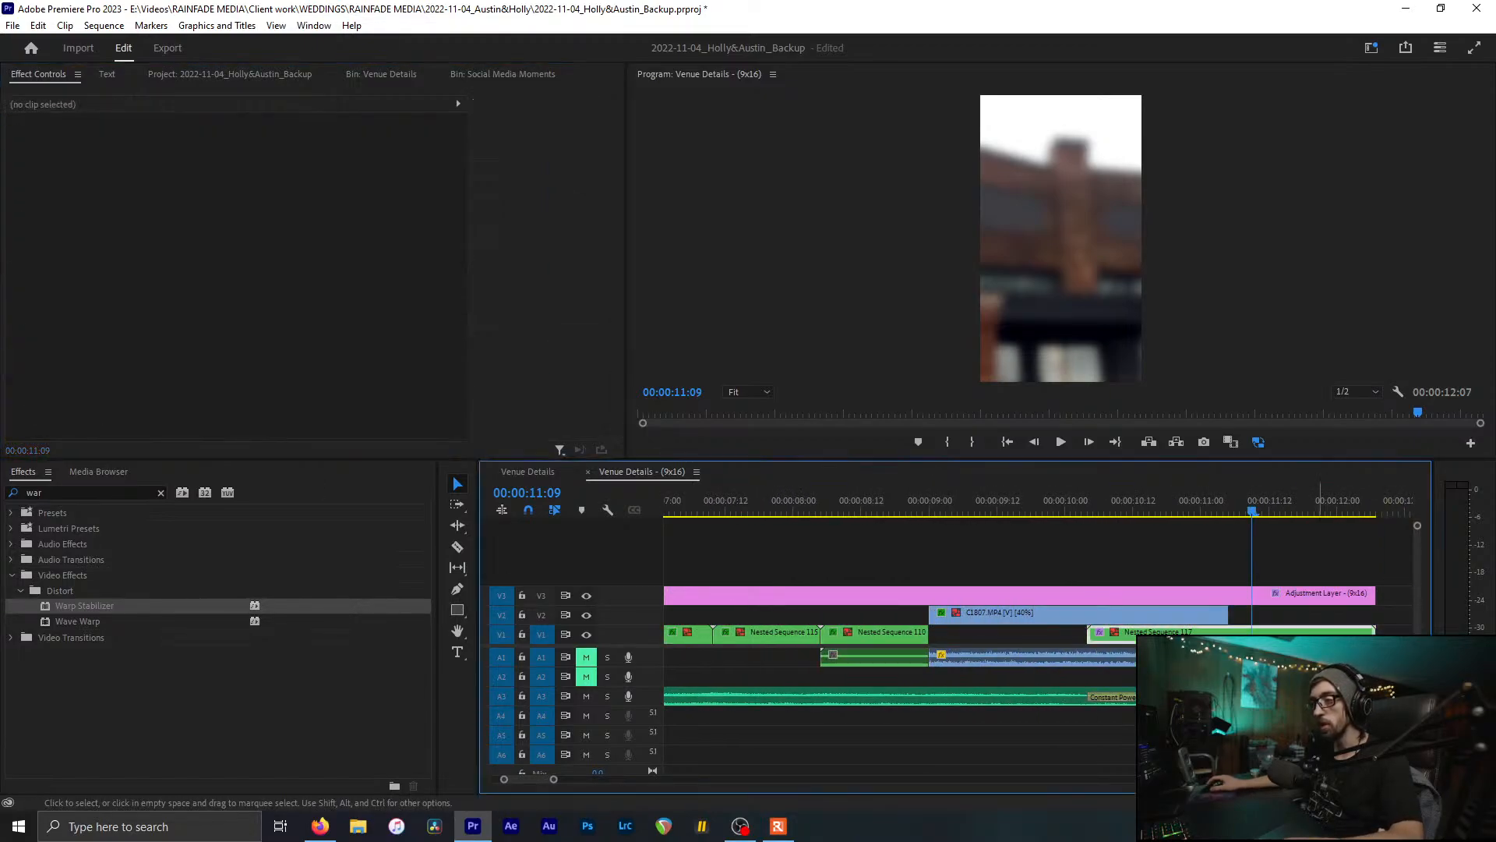
key("ctrl+s")
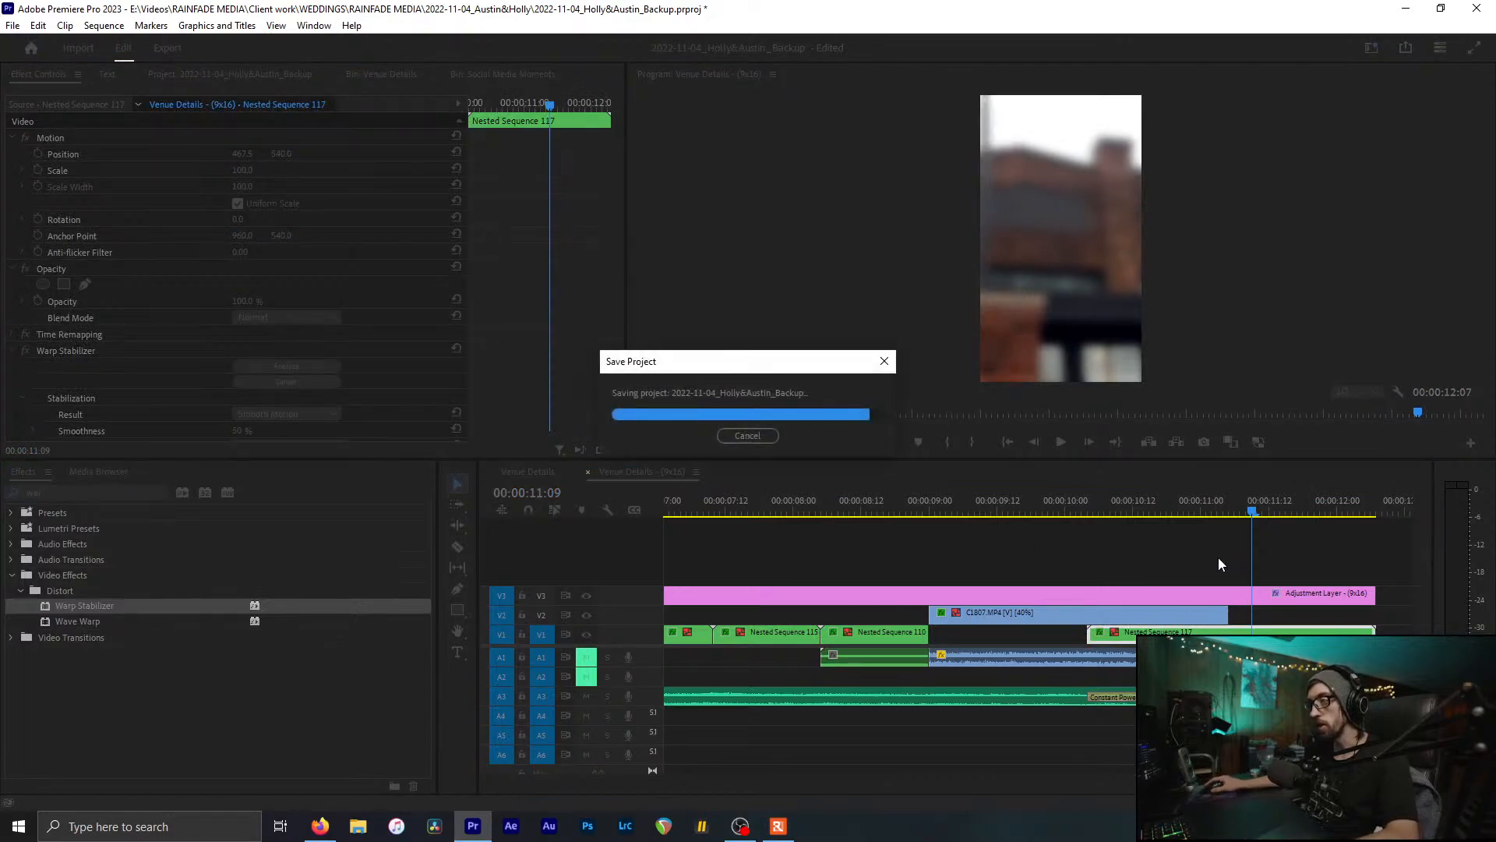
Step: Compare the original and 9x16 Venue Details timelines, review the vertical framing, and save
scroll(879, 548, "down", 3)
left_click(538, 473)
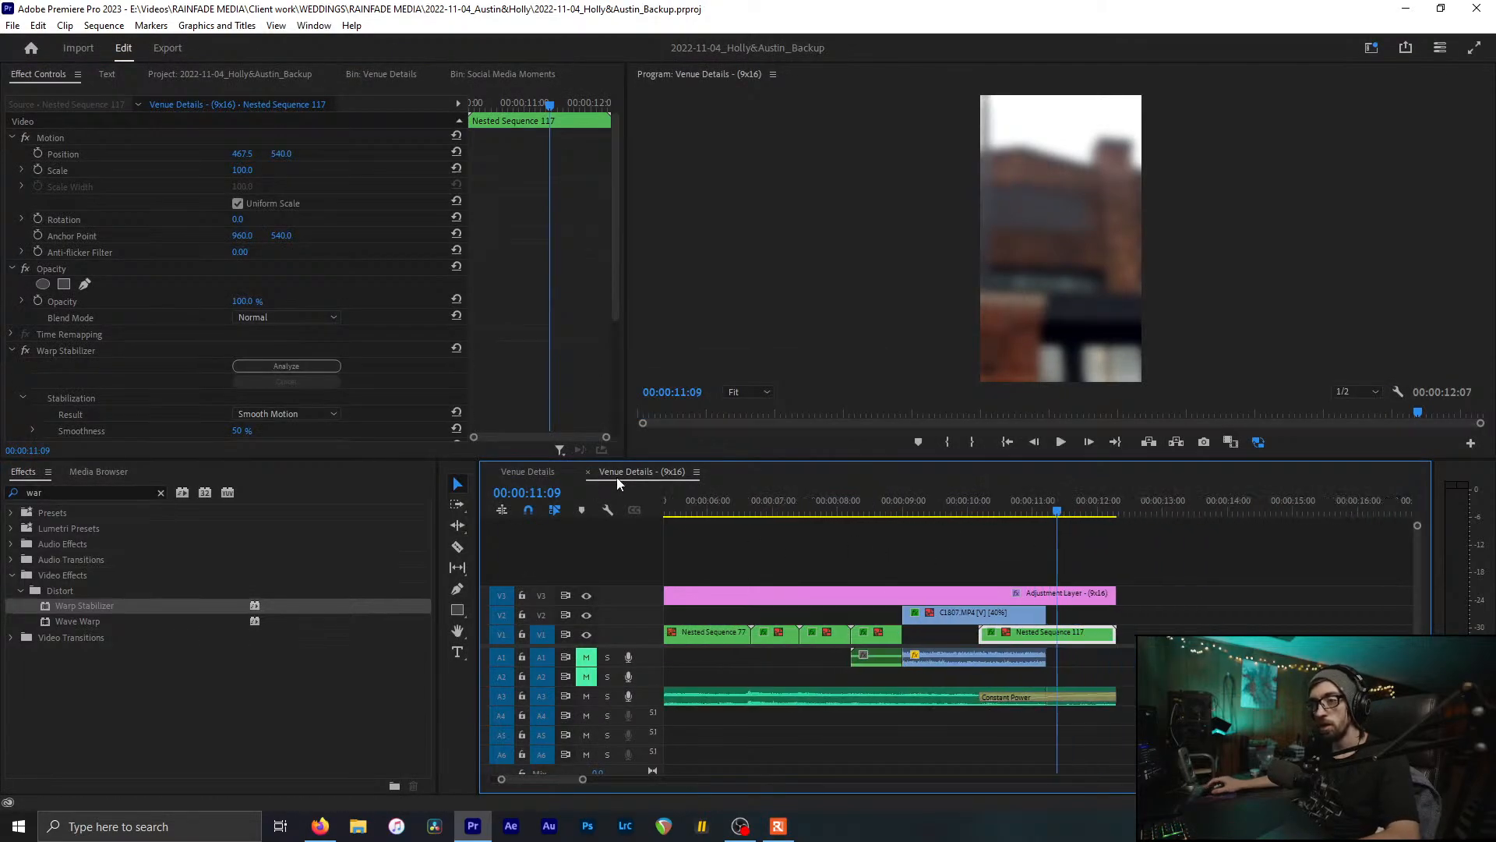
left_click(608, 470)
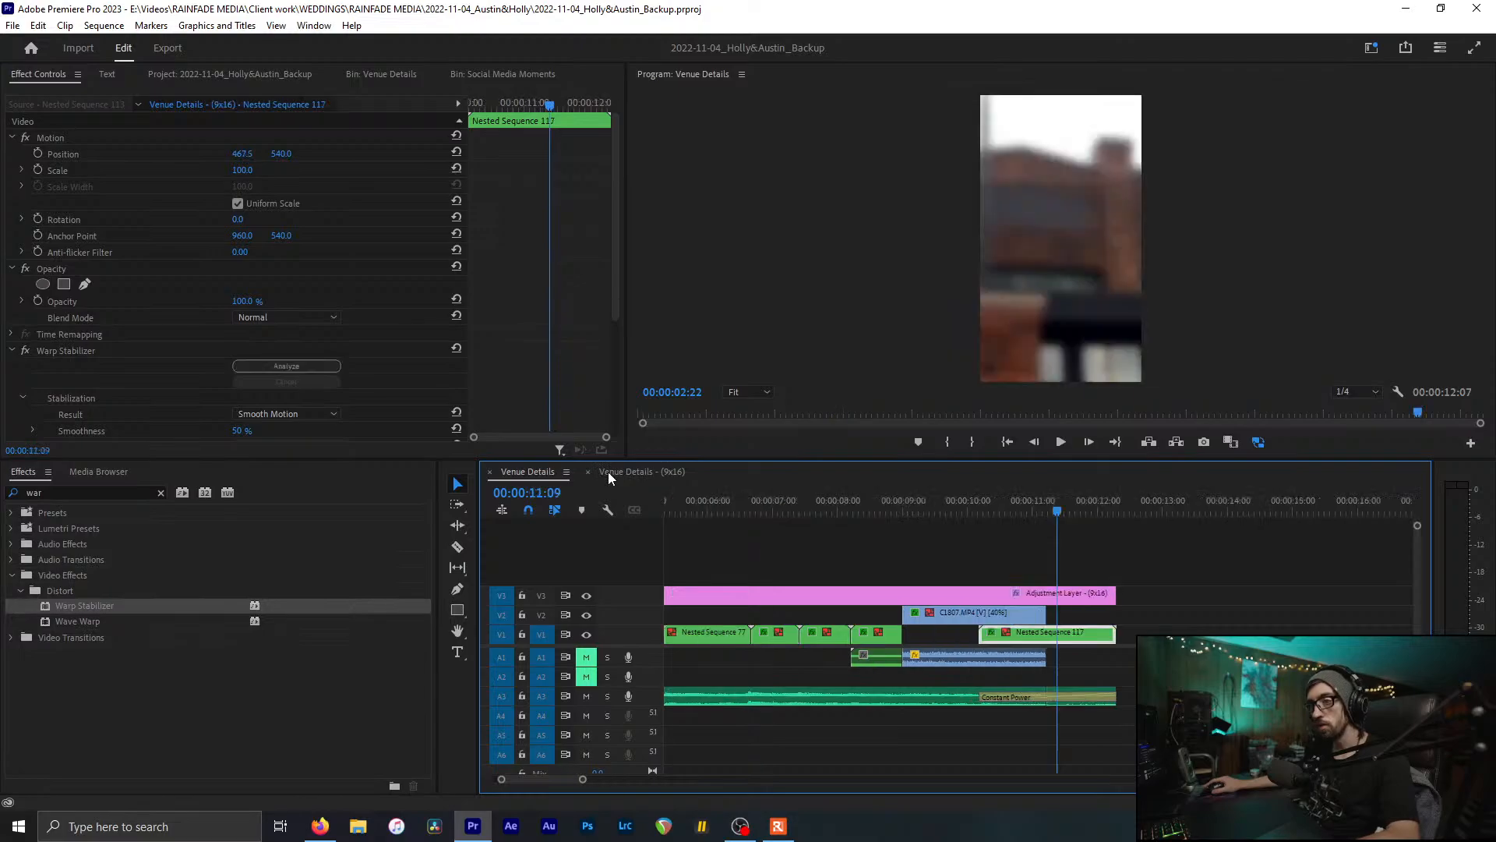
key("ctrl+s")
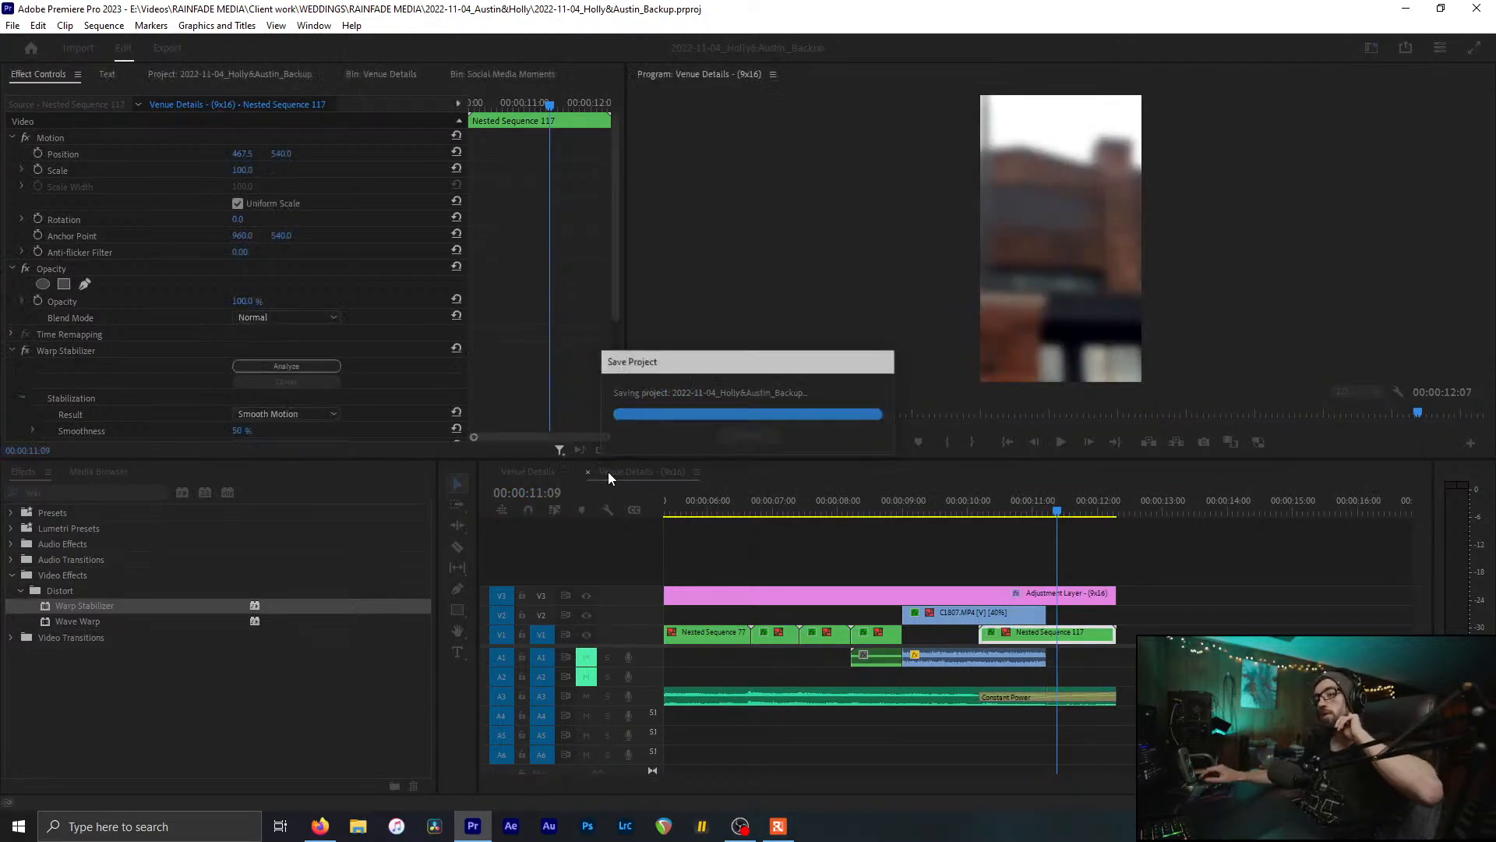
scroll(611, 466, "up", 1)
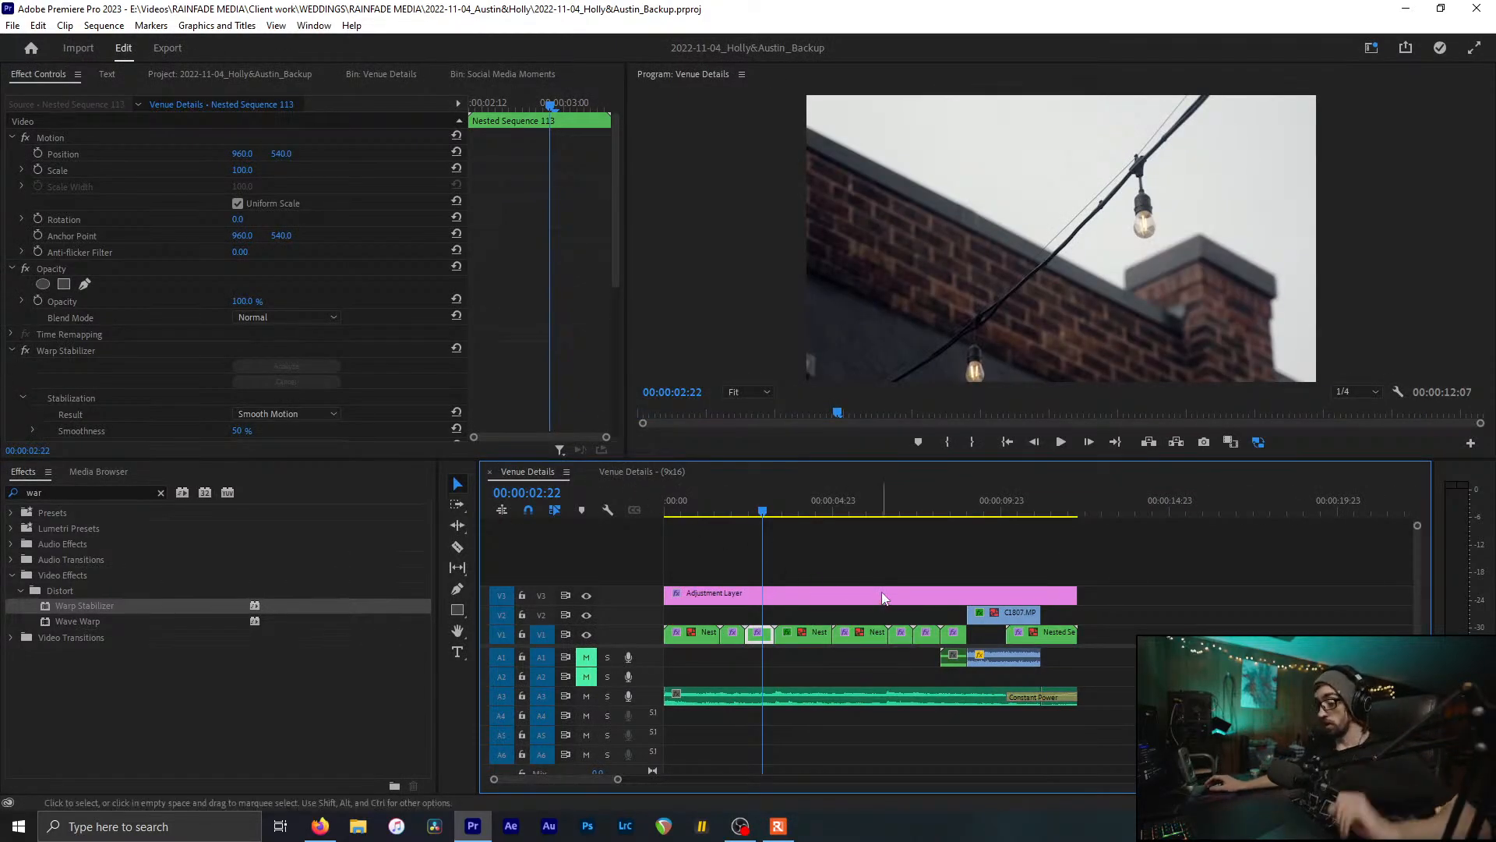
key("minus")
left_click(838, 558)
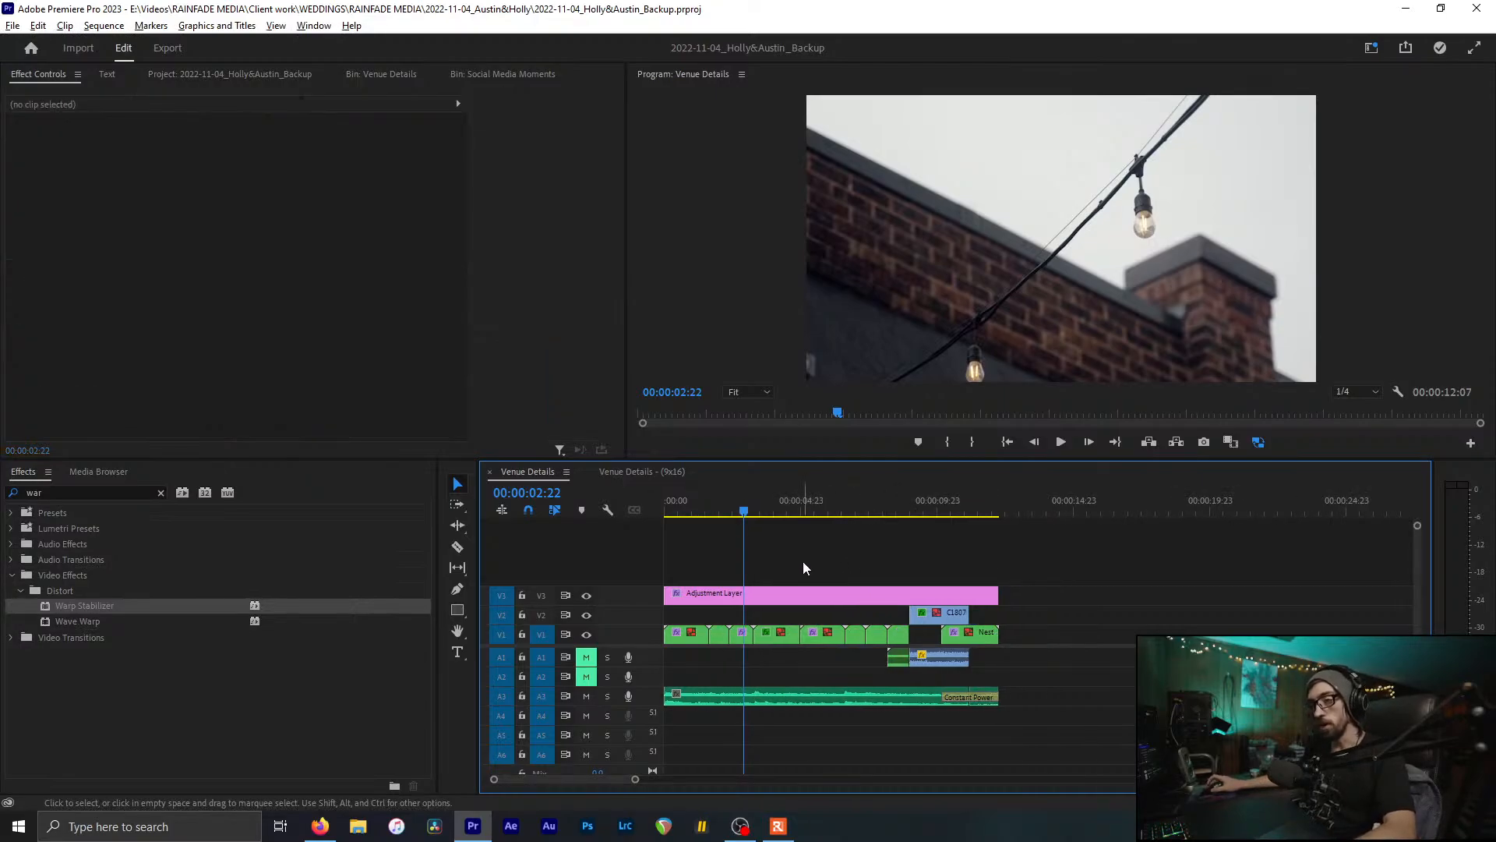
key("equal")
left_click(672, 467)
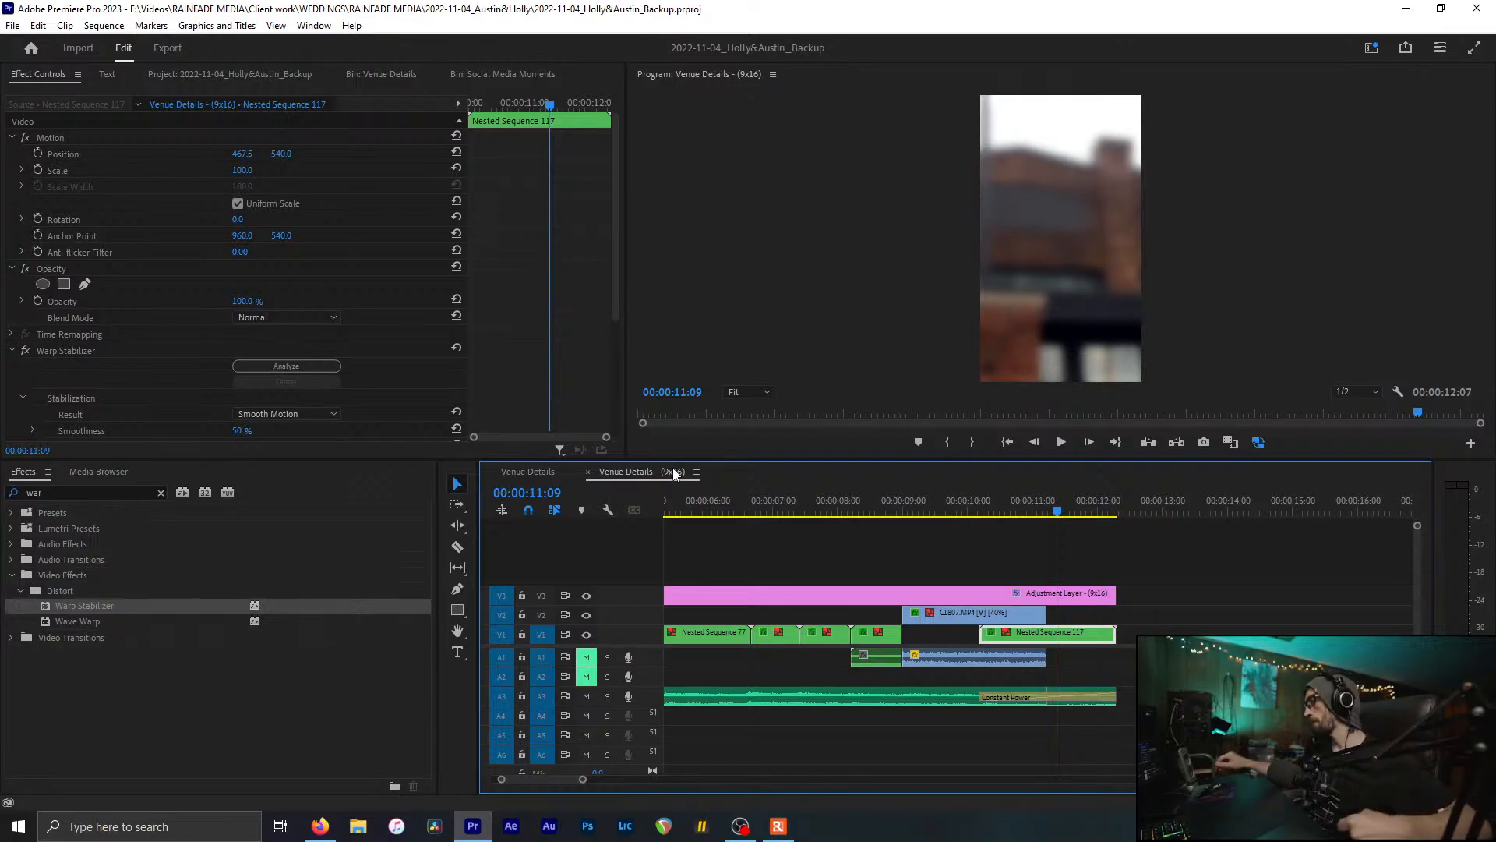
left_click_drag(729, 509, 791, 514)
key("ctrl+s")
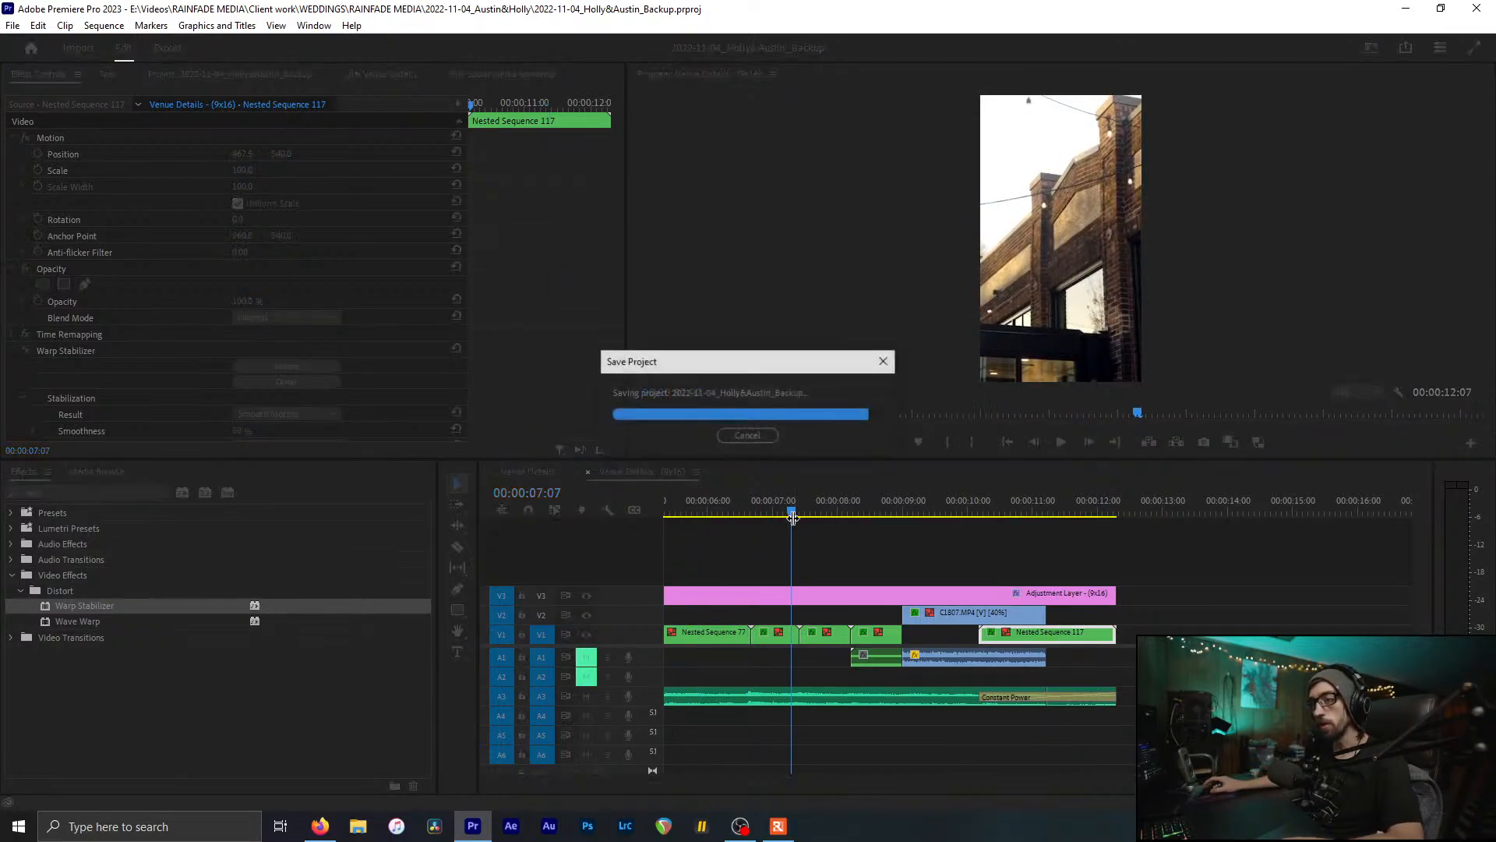
Step: Zoom the timeline out to the whole sequence, save again, and show the project's bins
key("minus")
key("minus")
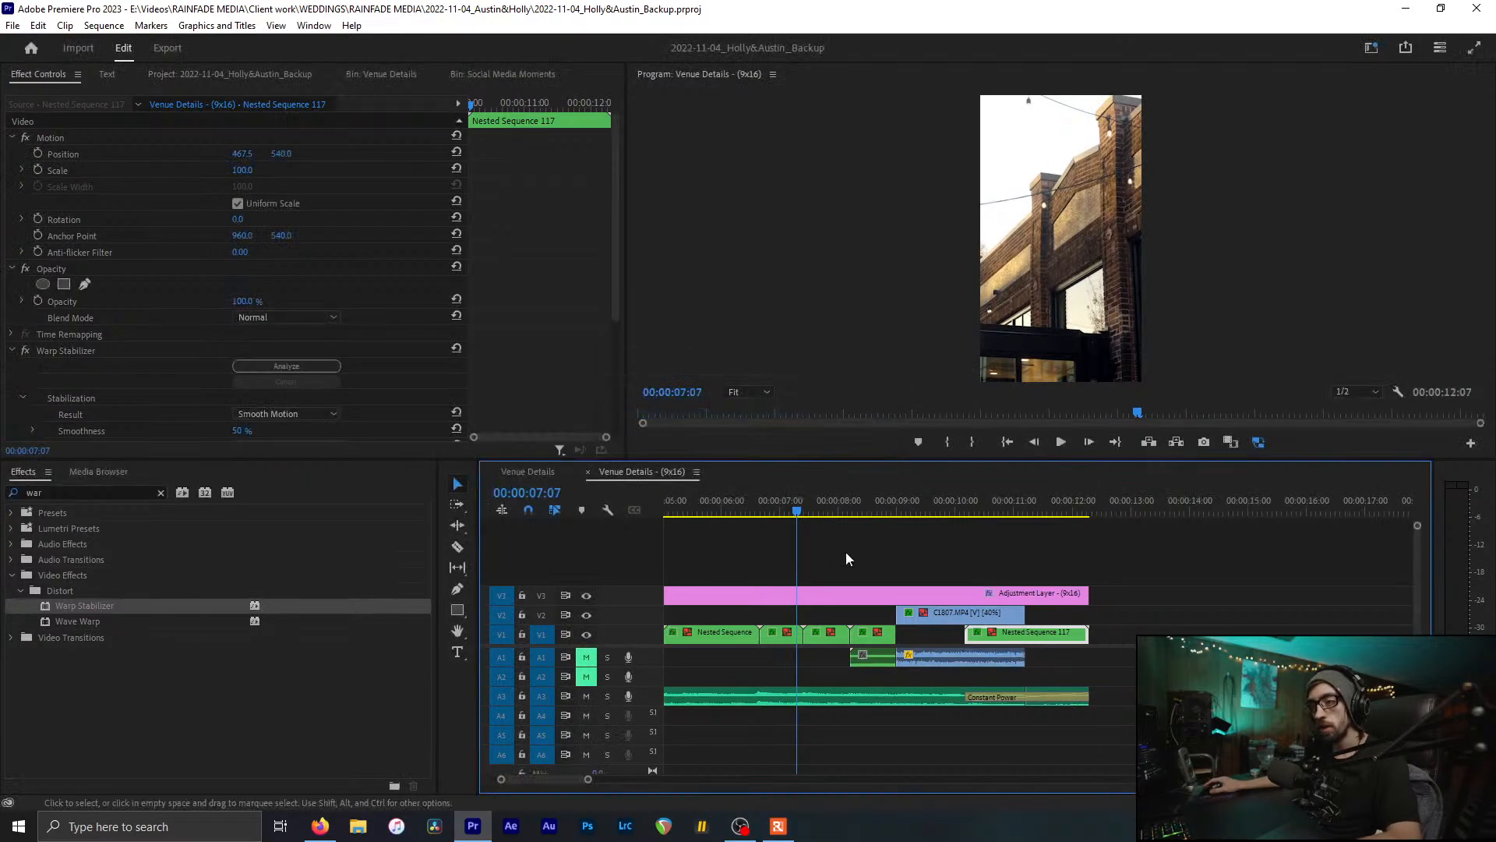
key("minus")
key("ctrl+s")
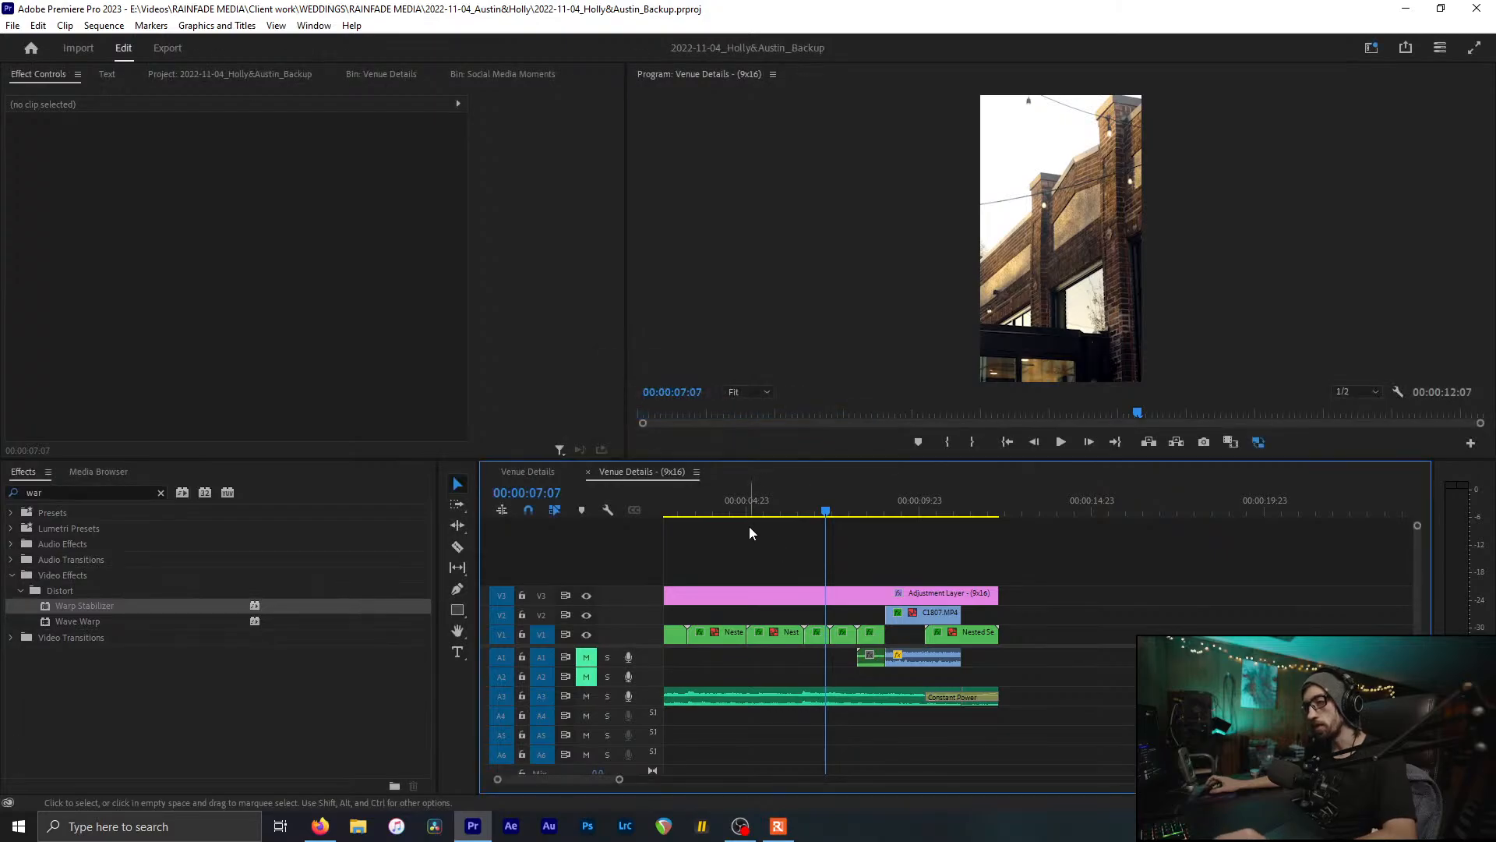
scroll(748, 526, "left", 2)
key("minus")
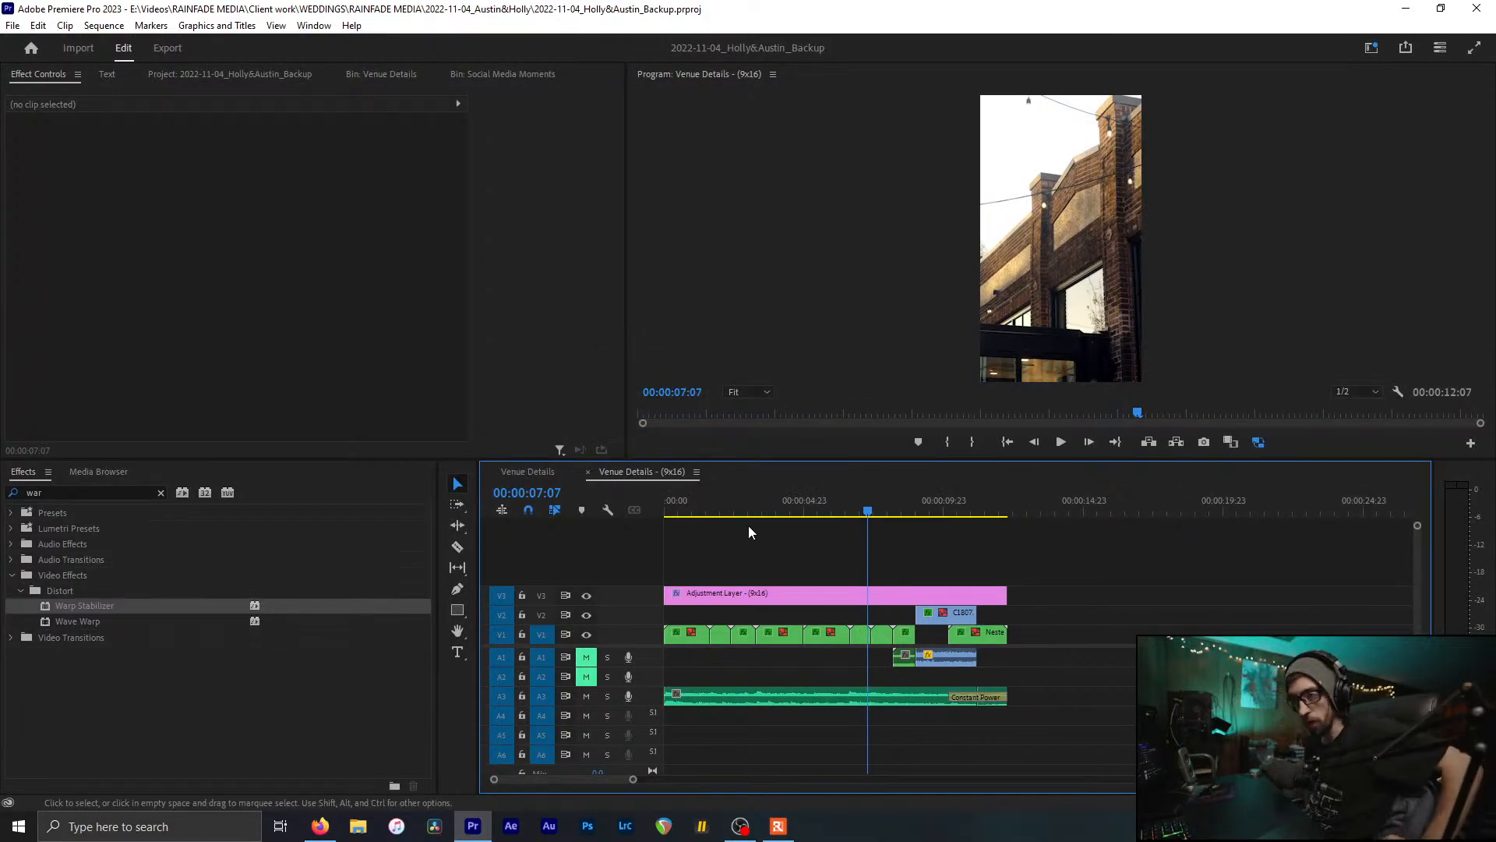
left_click(257, 69)
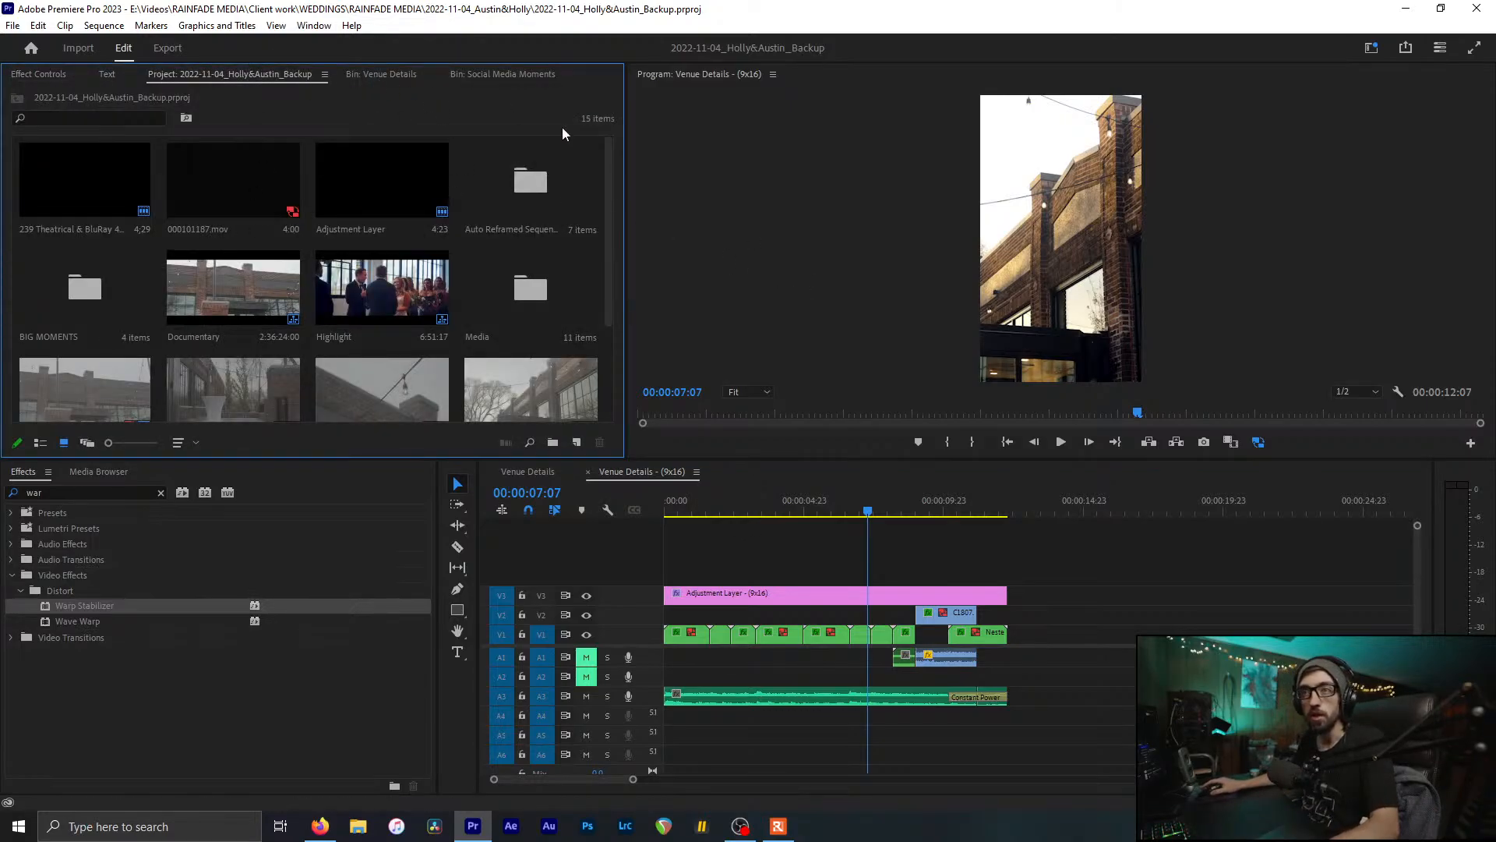
Step: In the Auto Reframed Sequences bin, confirm Venue Details (9x16)'s Auto Reframe ratio is Vertical 9:16
double_click(574, 190)
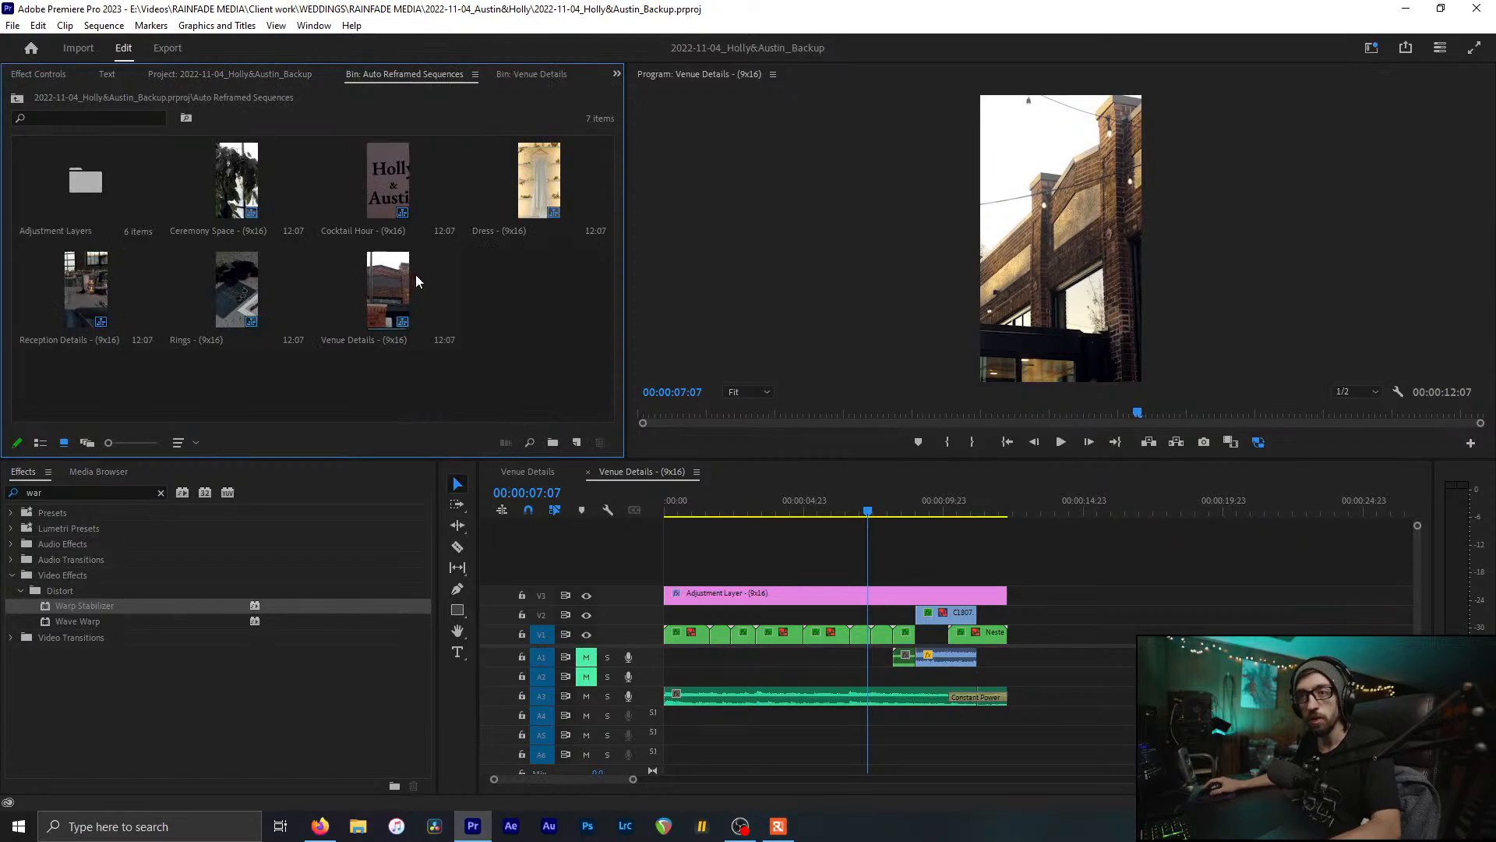
left_click(415, 274)
right_click(416, 275)
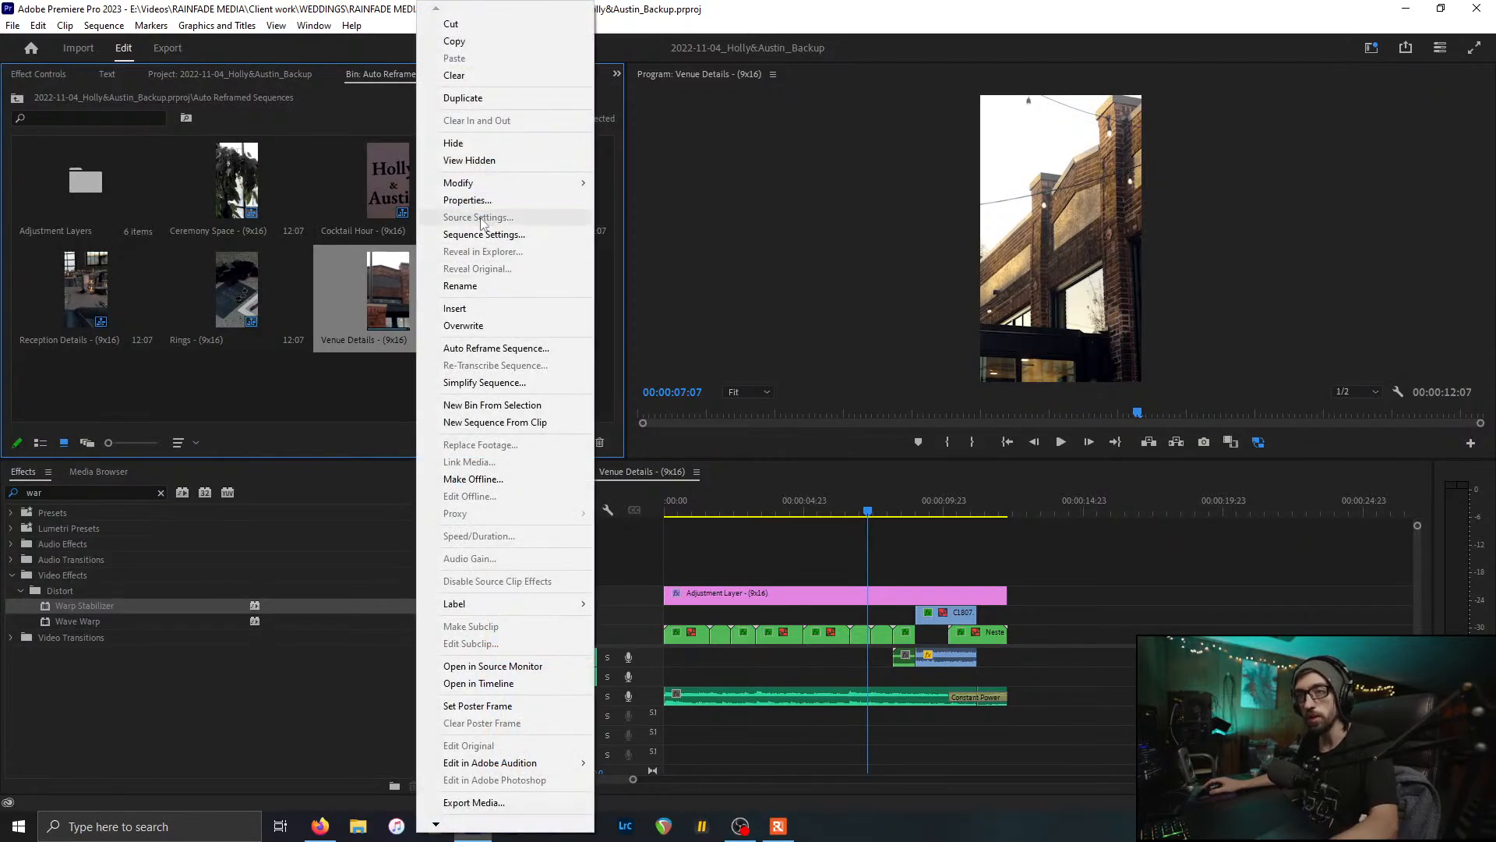
left_click(503, 348)
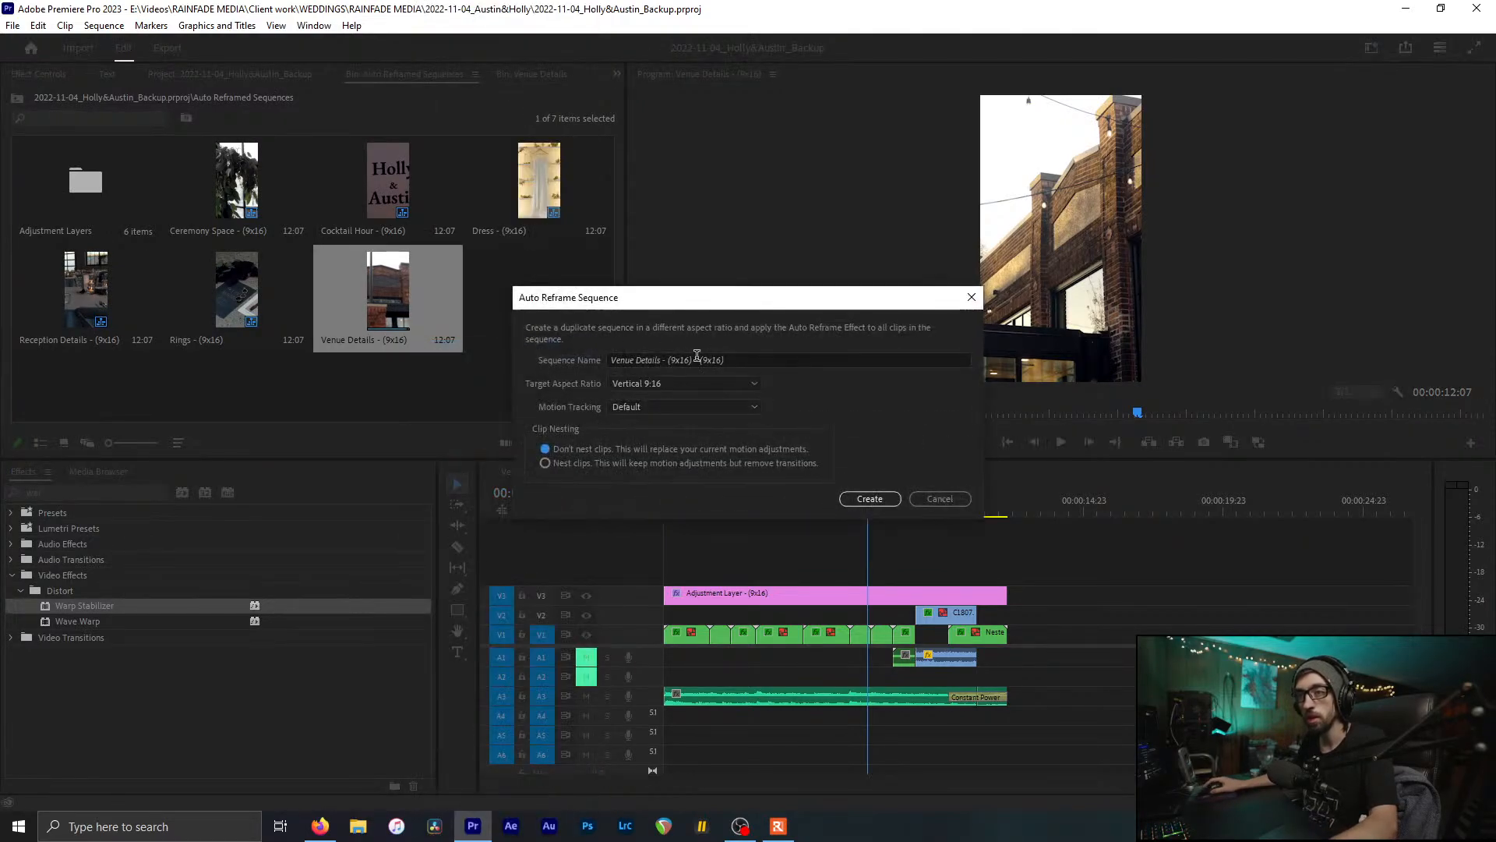
left_click(689, 383)
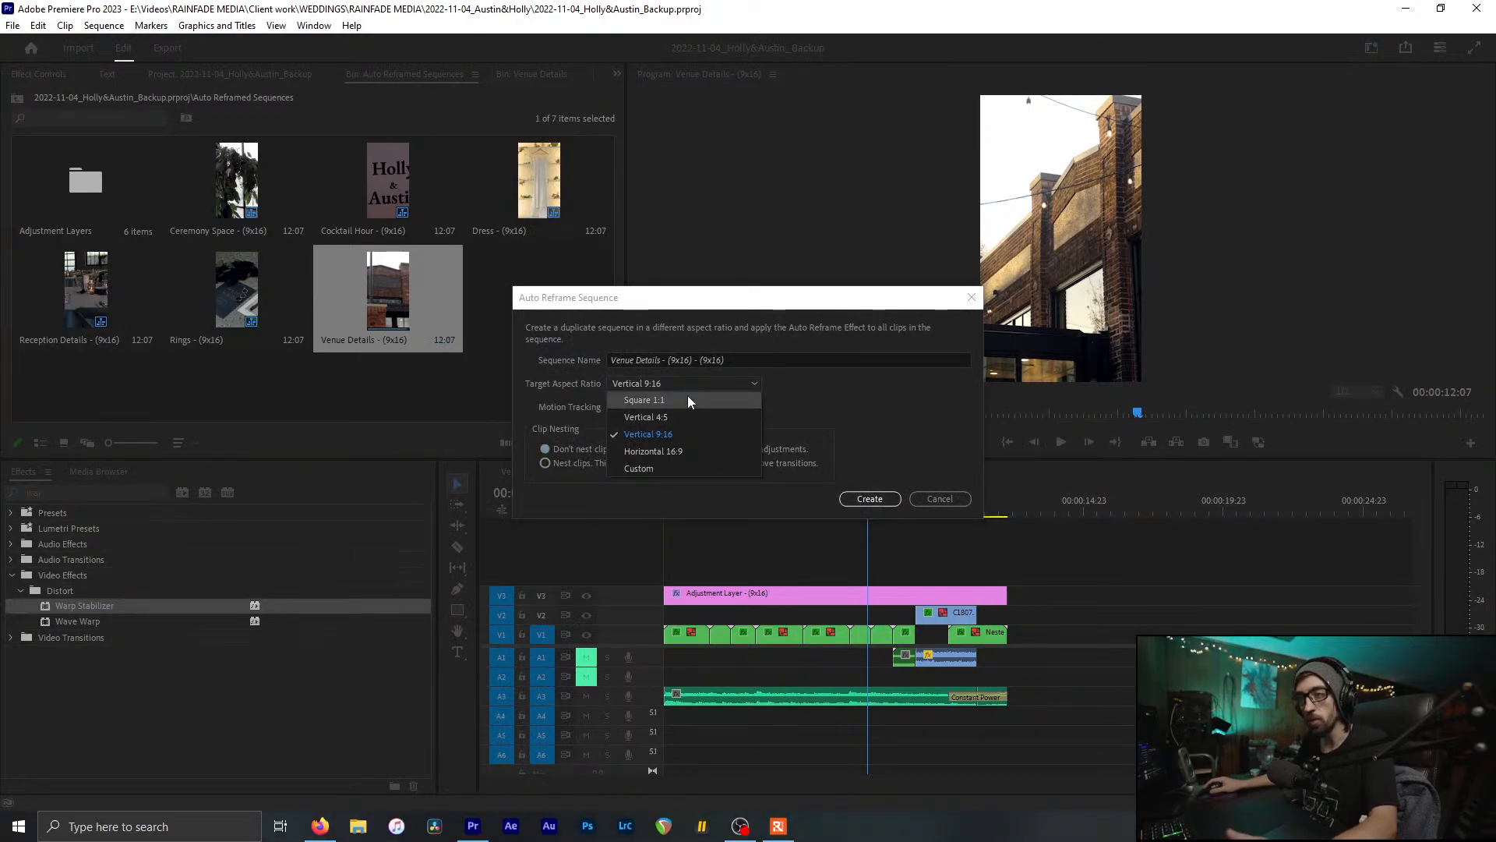
left_click(668, 433)
Step: Cancel the Auto Reframe dialog, review the vertical sequence from the start, and save
left_click(940, 499)
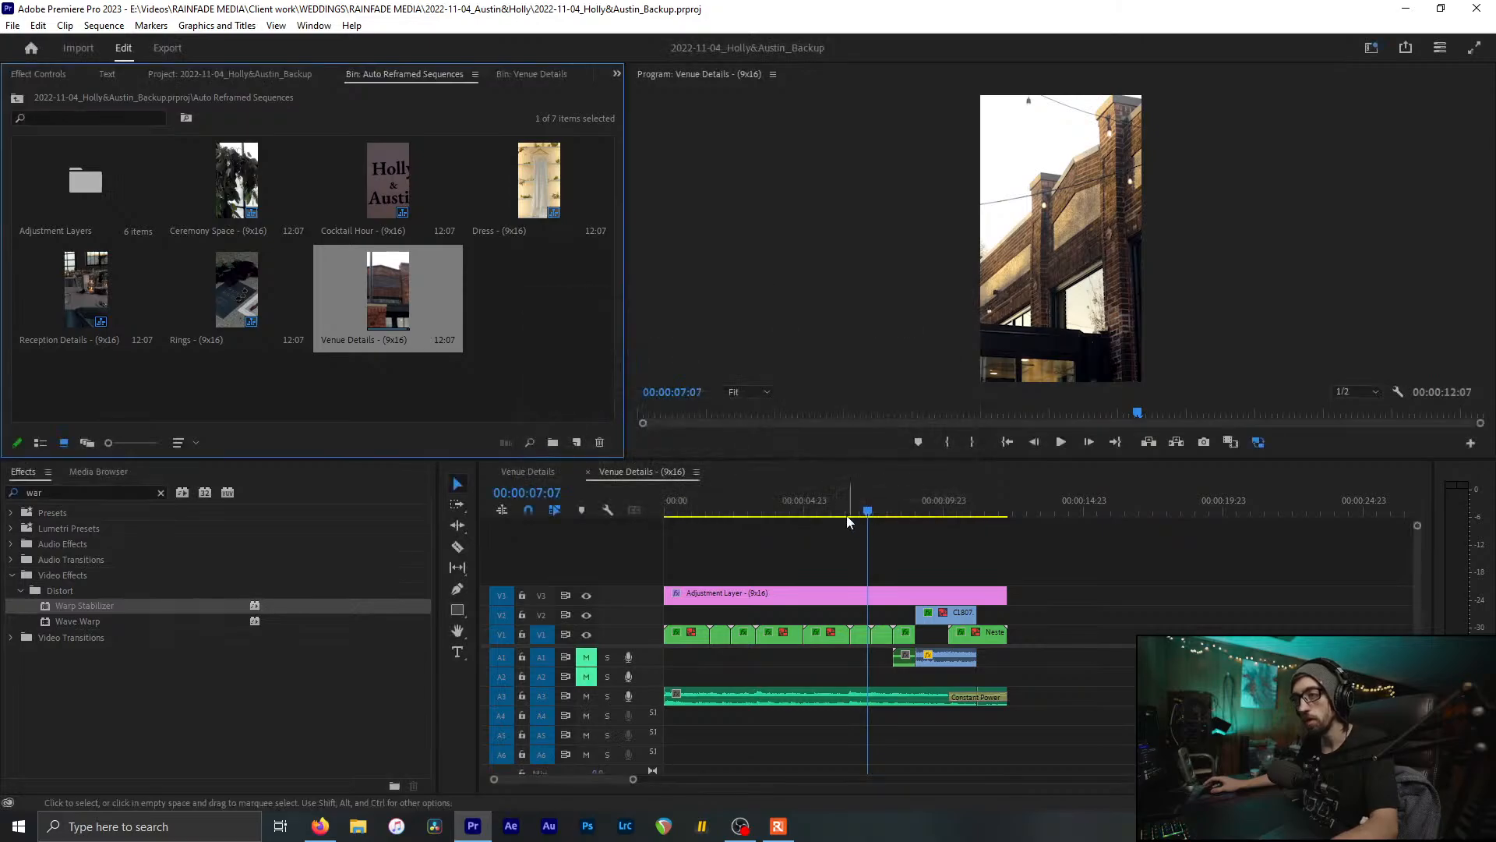
left_click(787, 517)
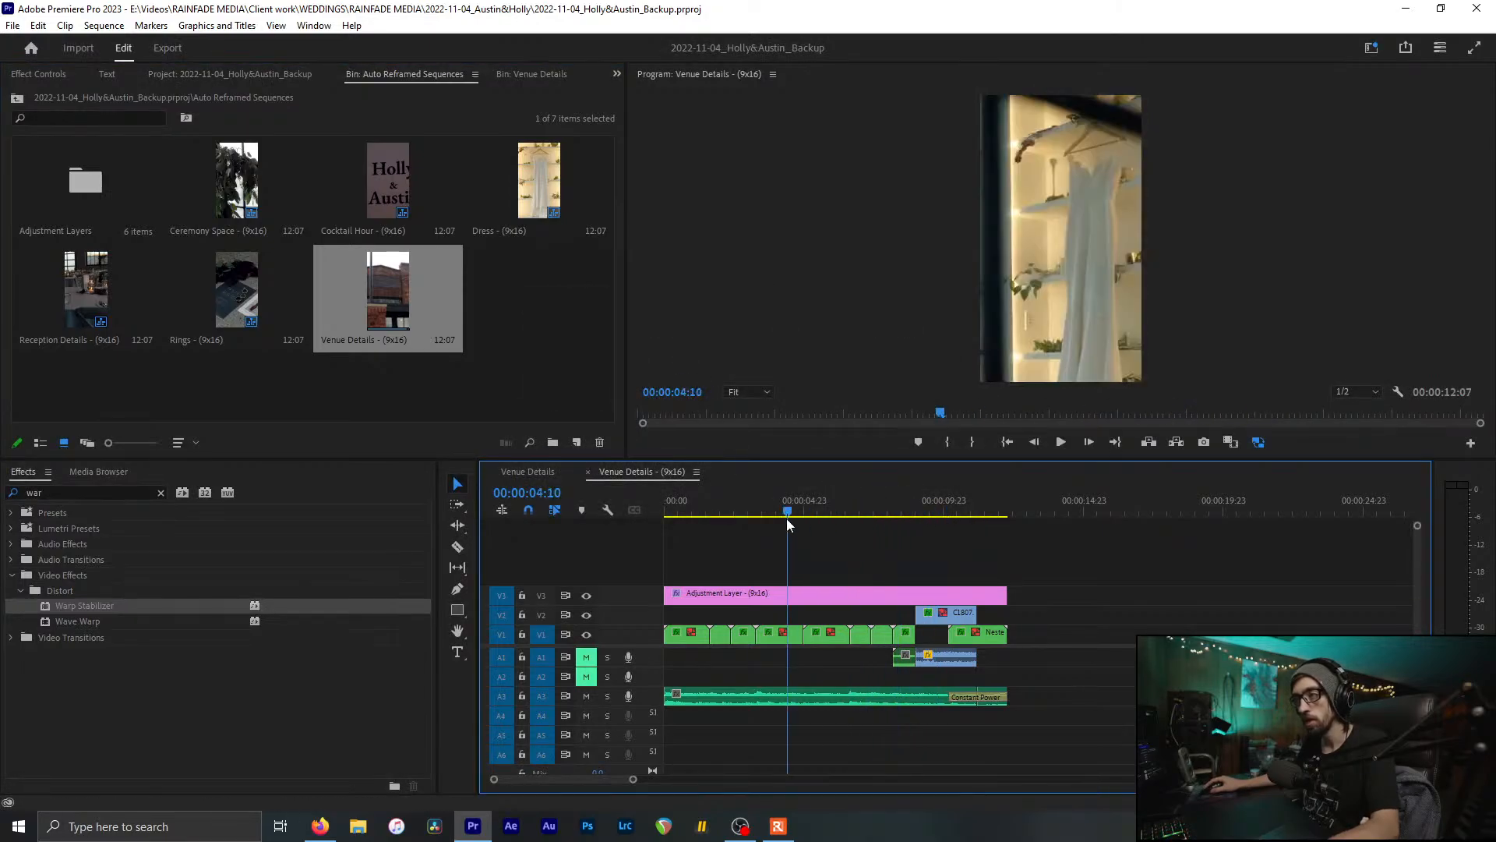
left_click_drag(787, 519, 1013, 553)
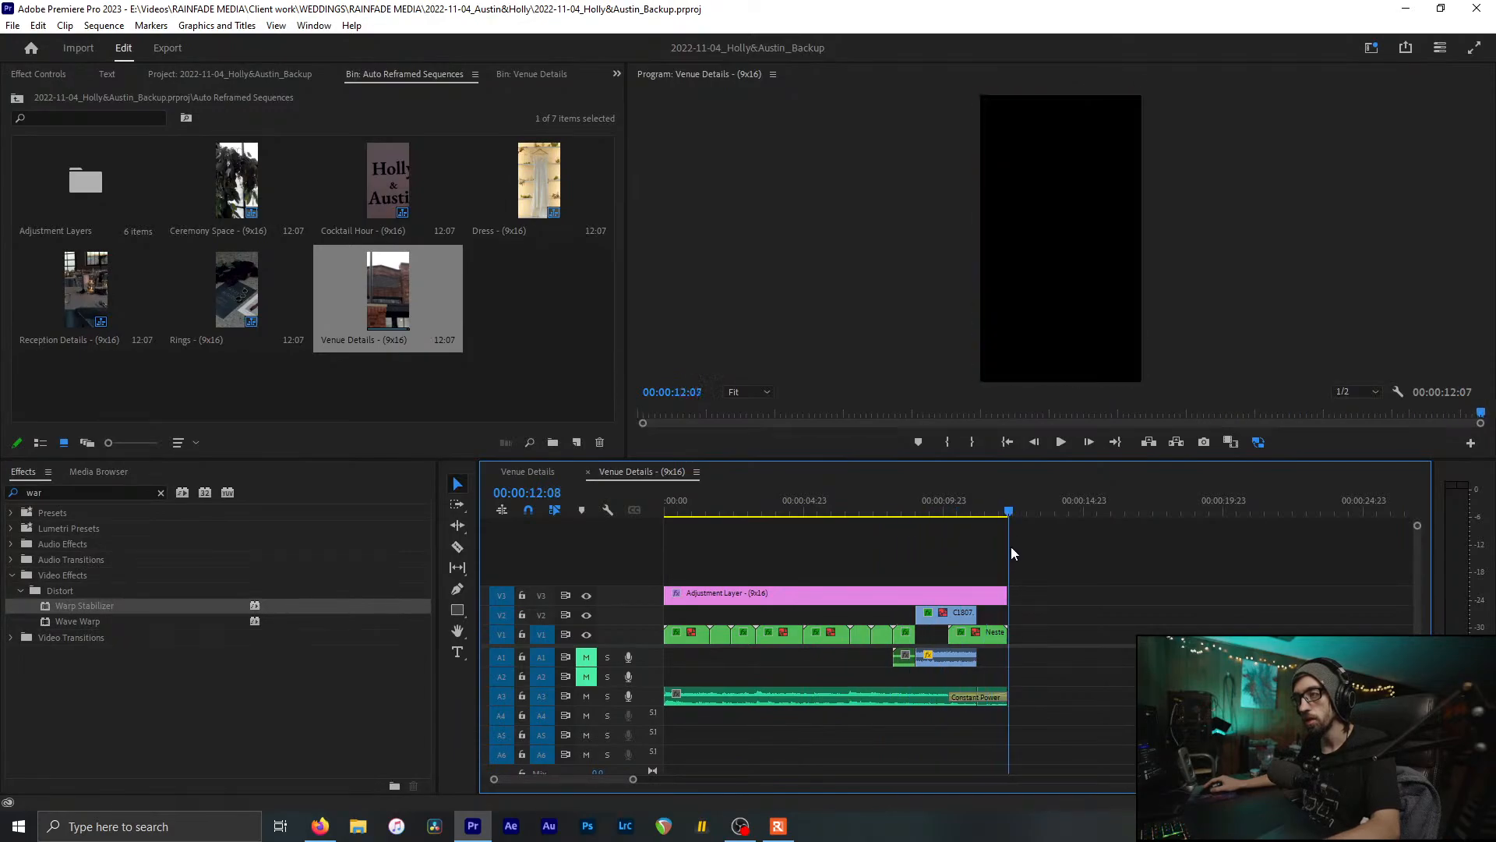
key("Home")
key("ctrl+s")
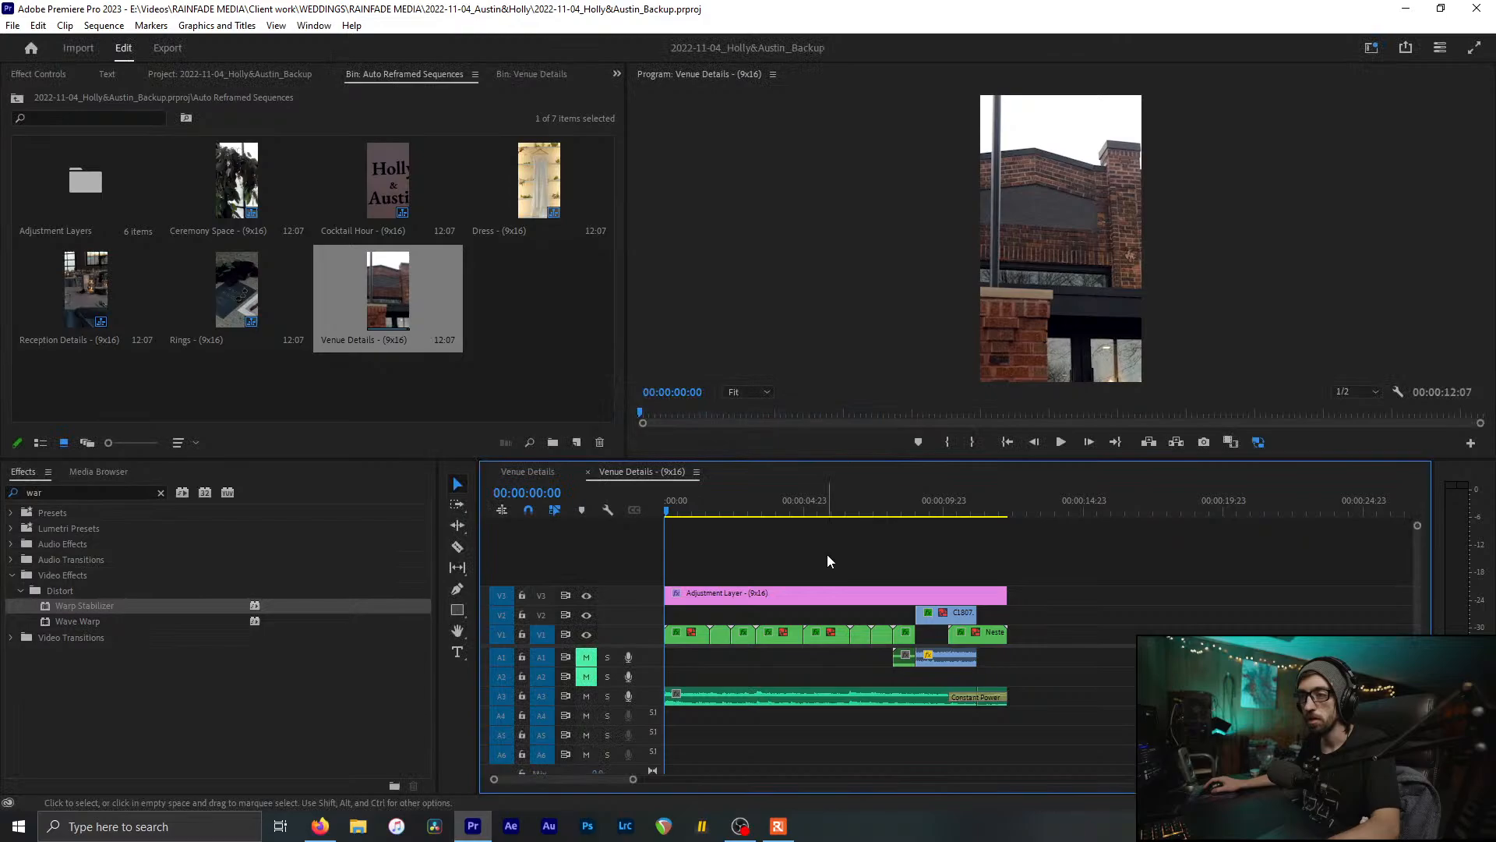
Step: Close both Venue Details sequence tabs and reselect Venue Details (9x16) in the bin
middle_click(668, 471)
middle_click(535, 472)
left_click(535, 343)
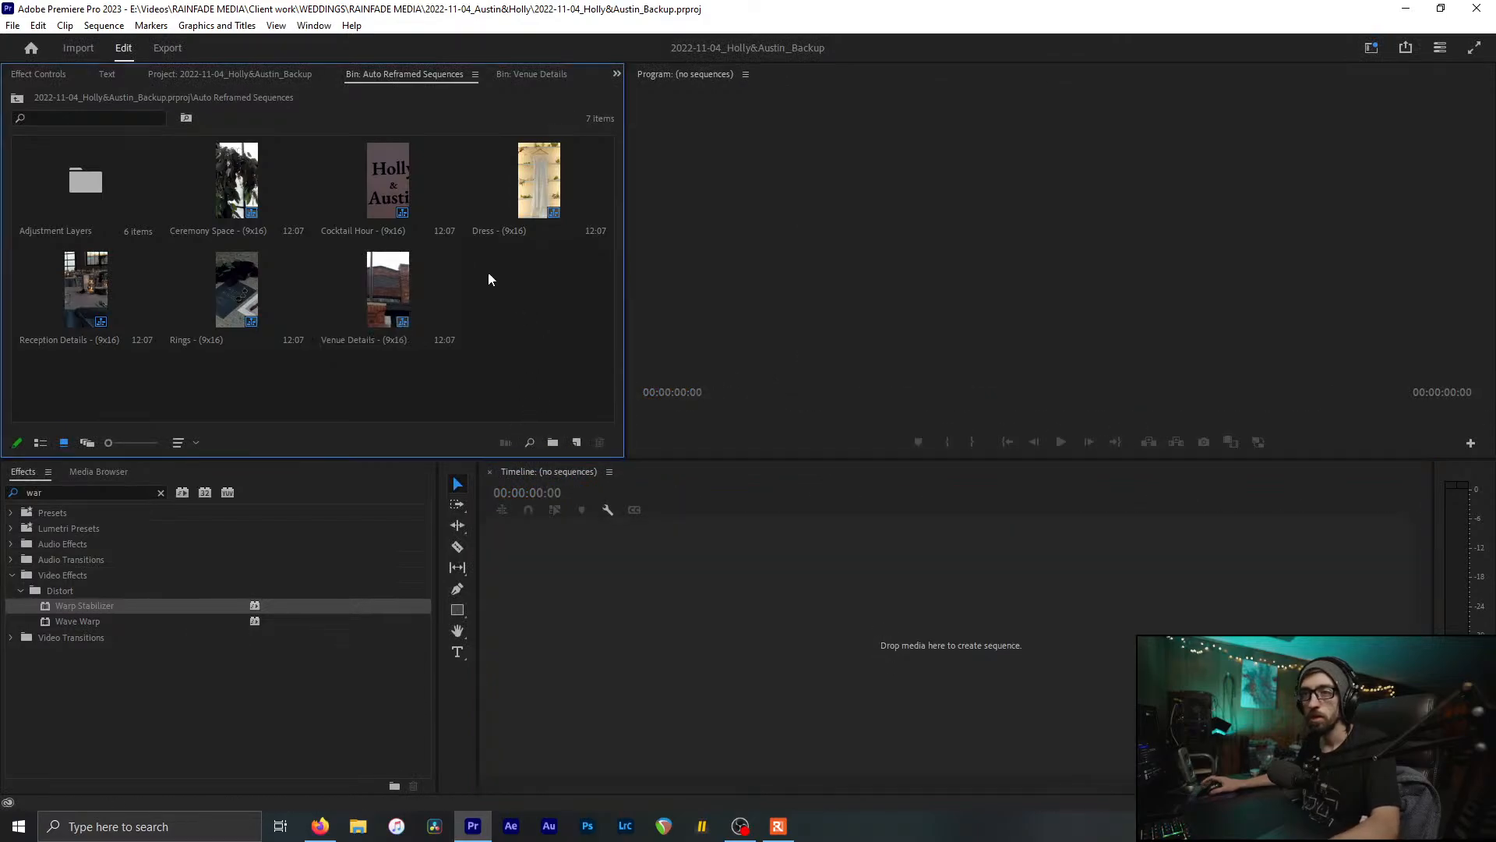
left_click(391, 283)
Step: Start the Venue Details (9x16) export with its location set to the Social Media folder
right_click(410, 300)
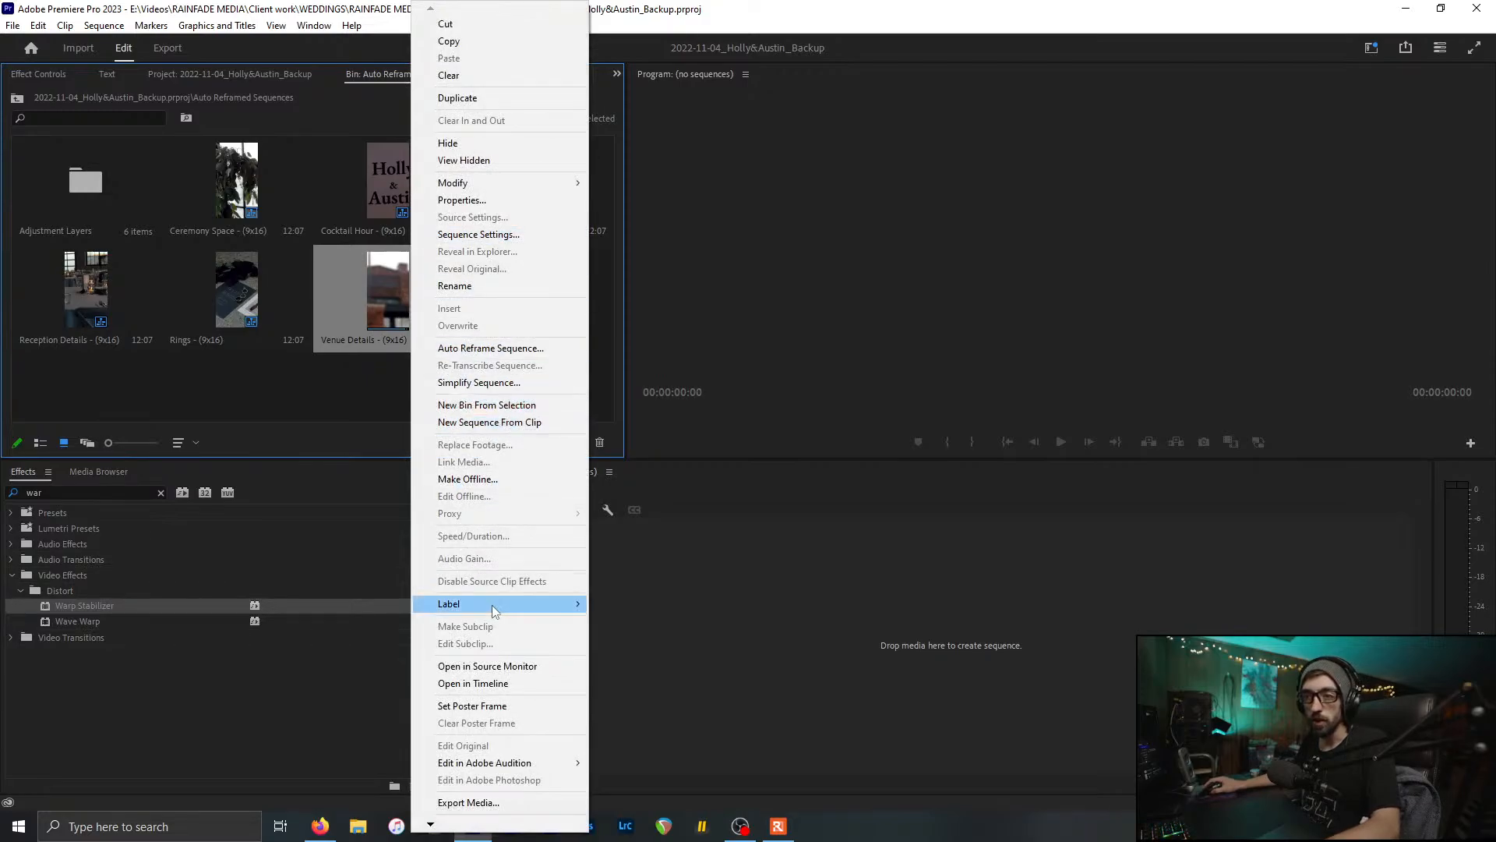
mouse_move(490, 767)
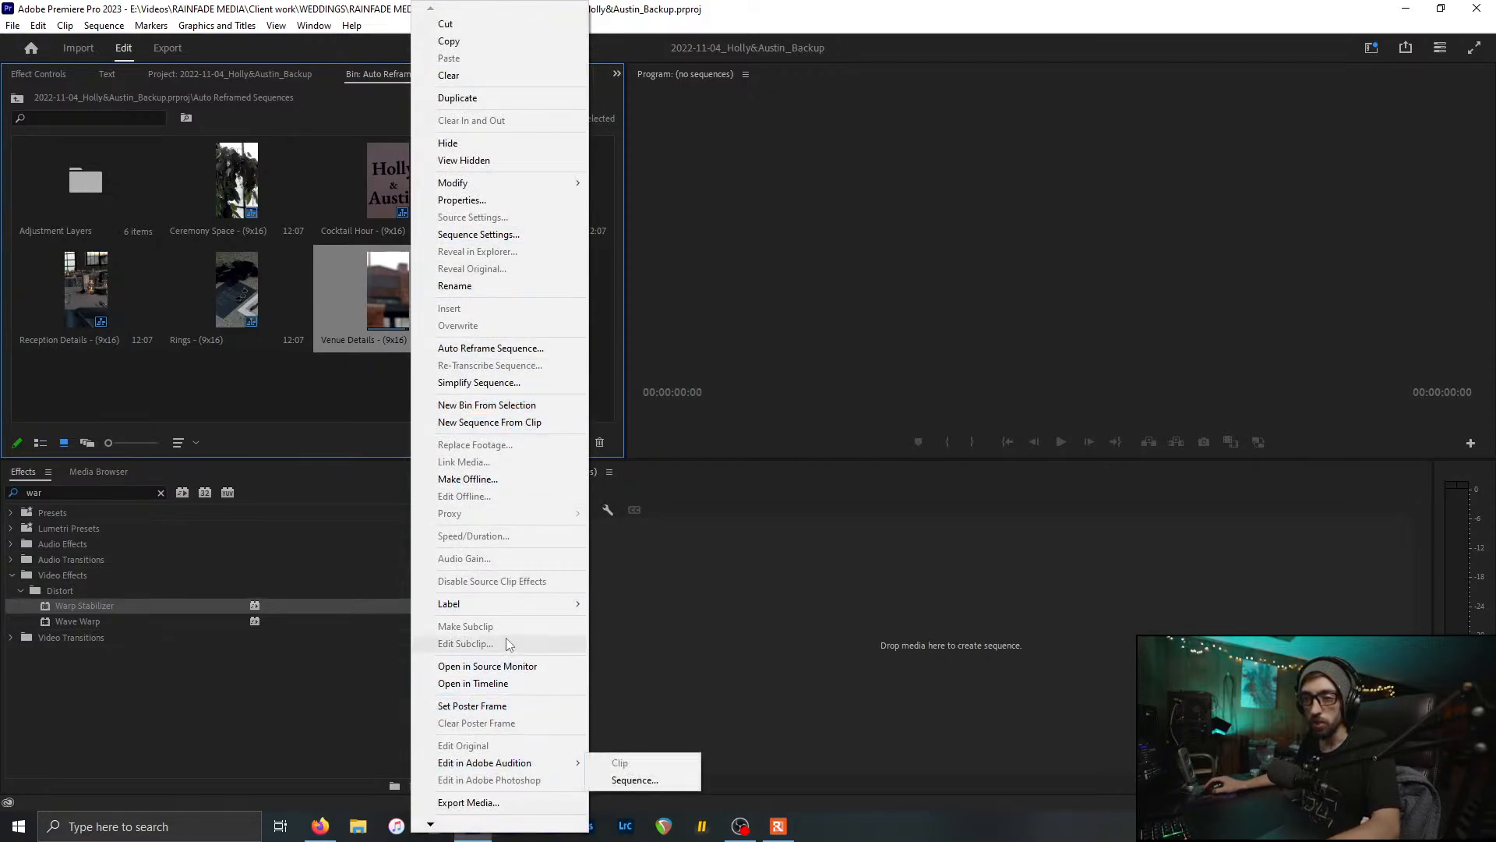
left_click(468, 803)
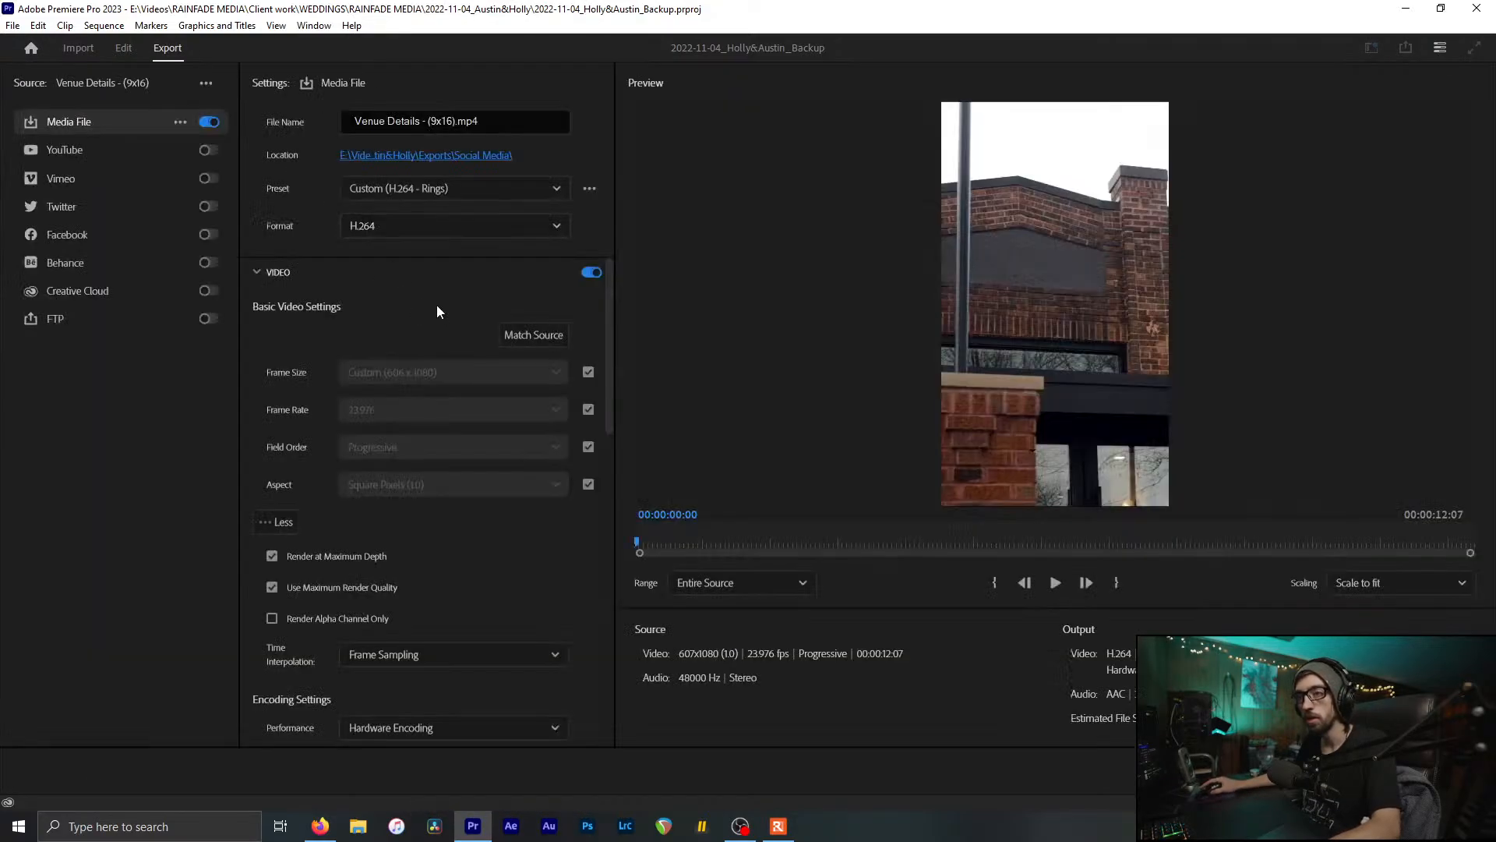
left_click(496, 159)
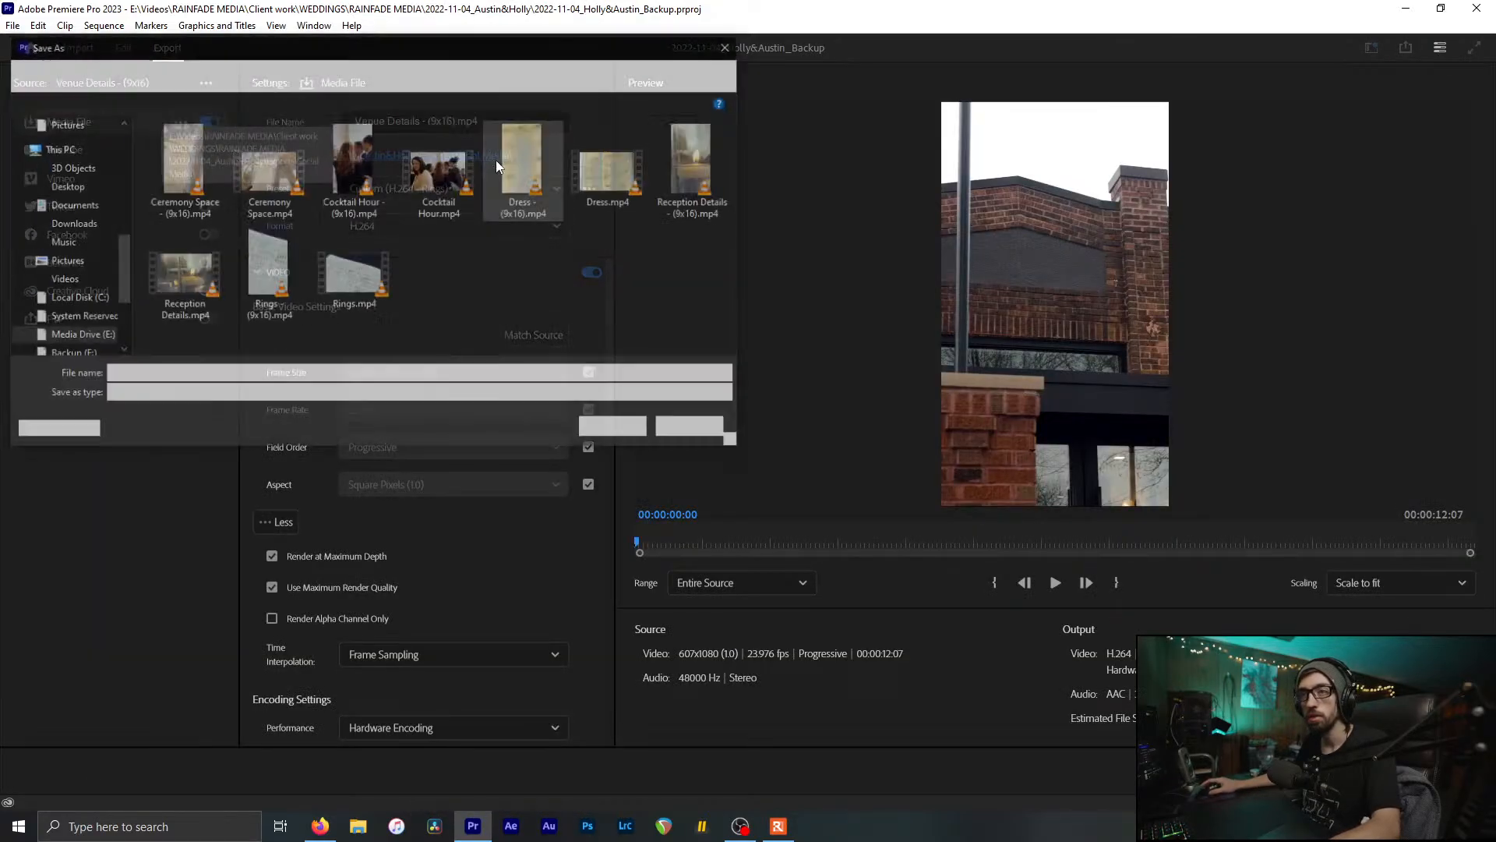
left_click(616, 429)
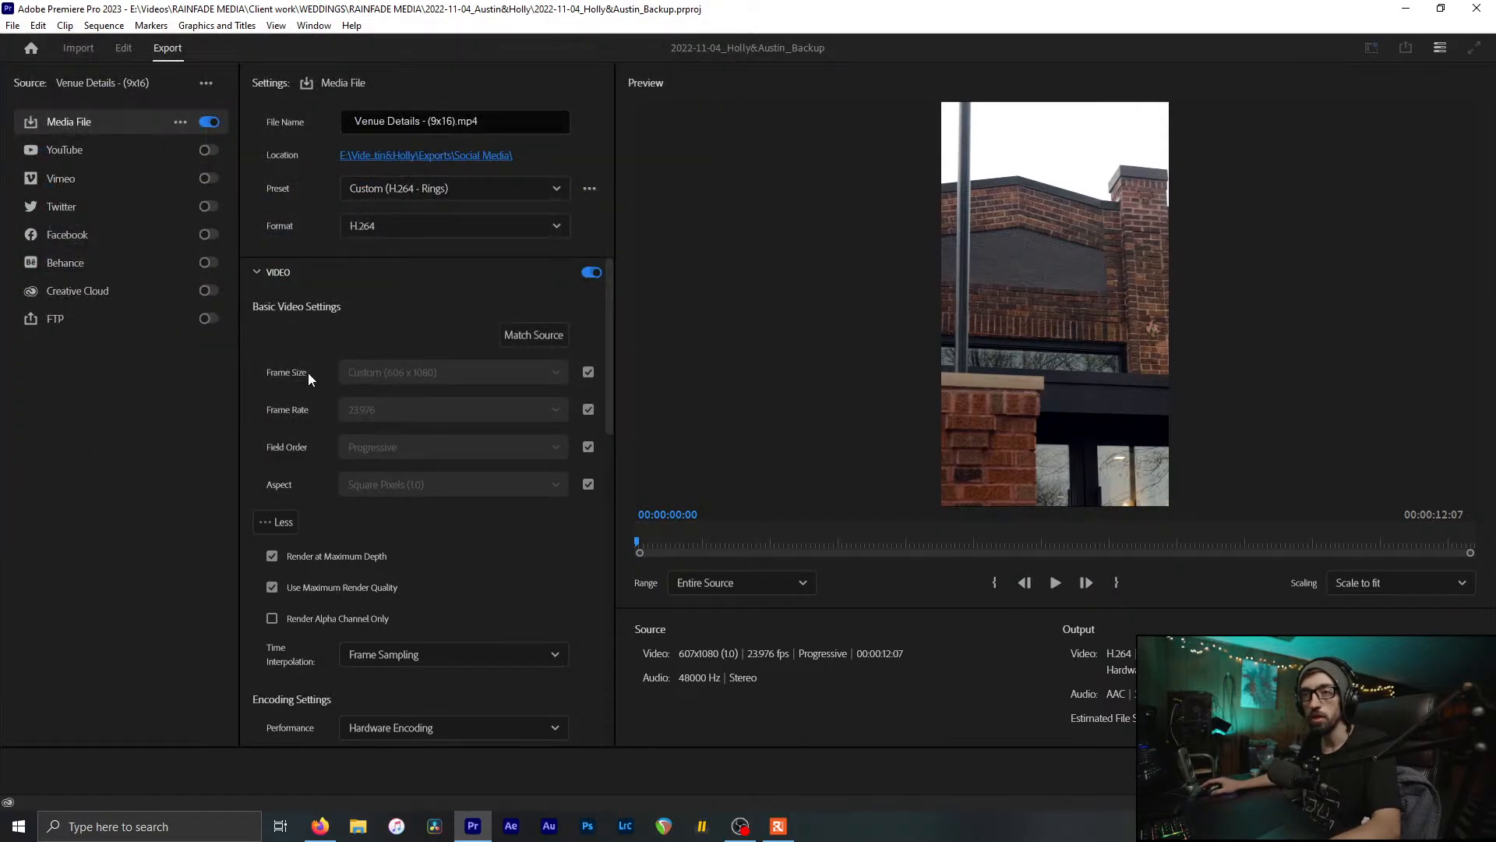
Step: Unlink the frame size from the source and set the output to 1080 × 1920
left_click(589, 372)
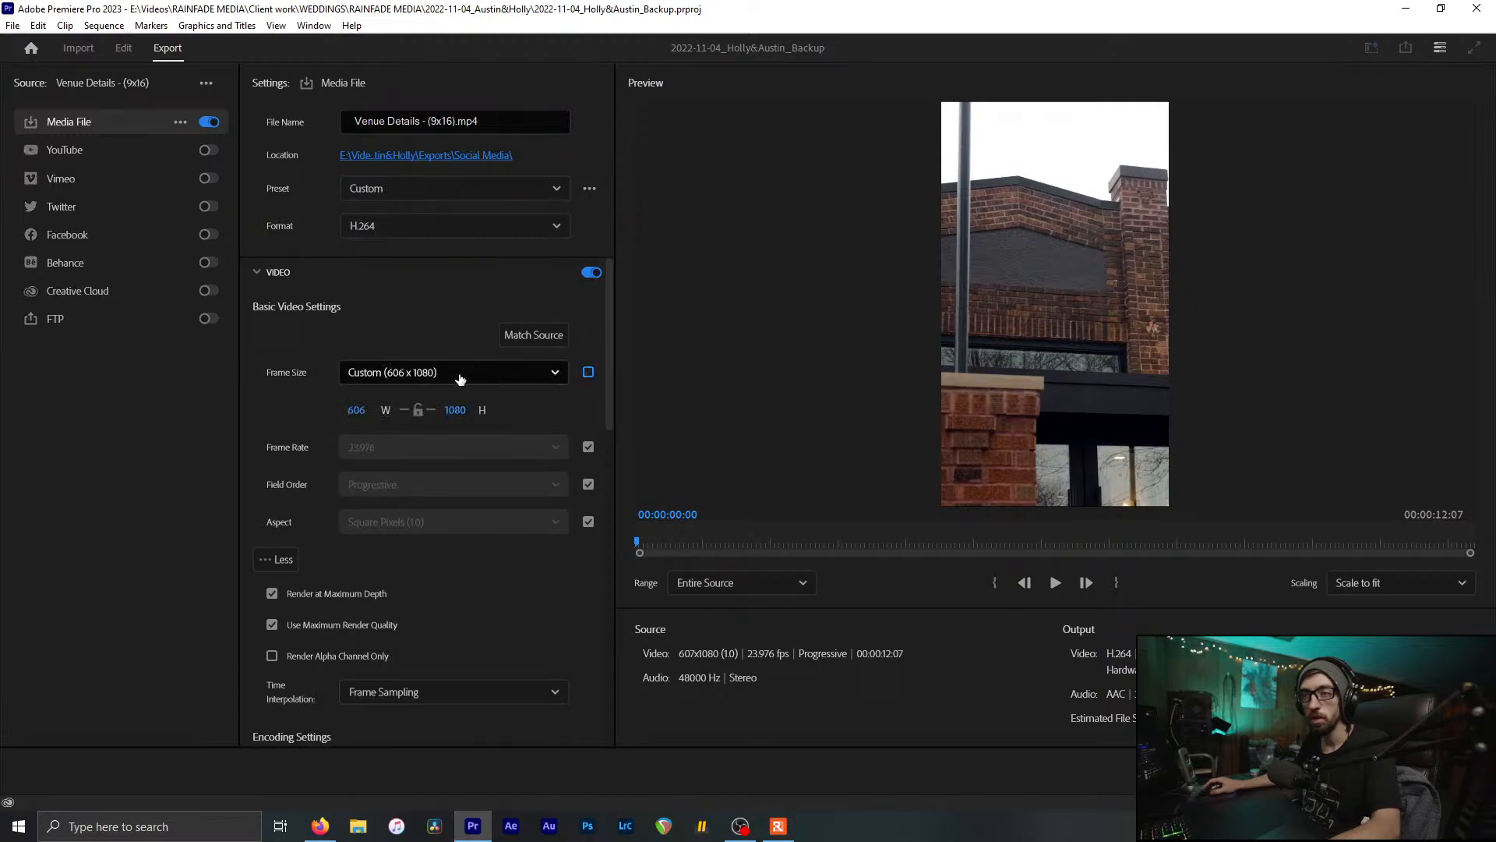
left_click(389, 375)
left_click(392, 380)
left_click(356, 410)
type("18")
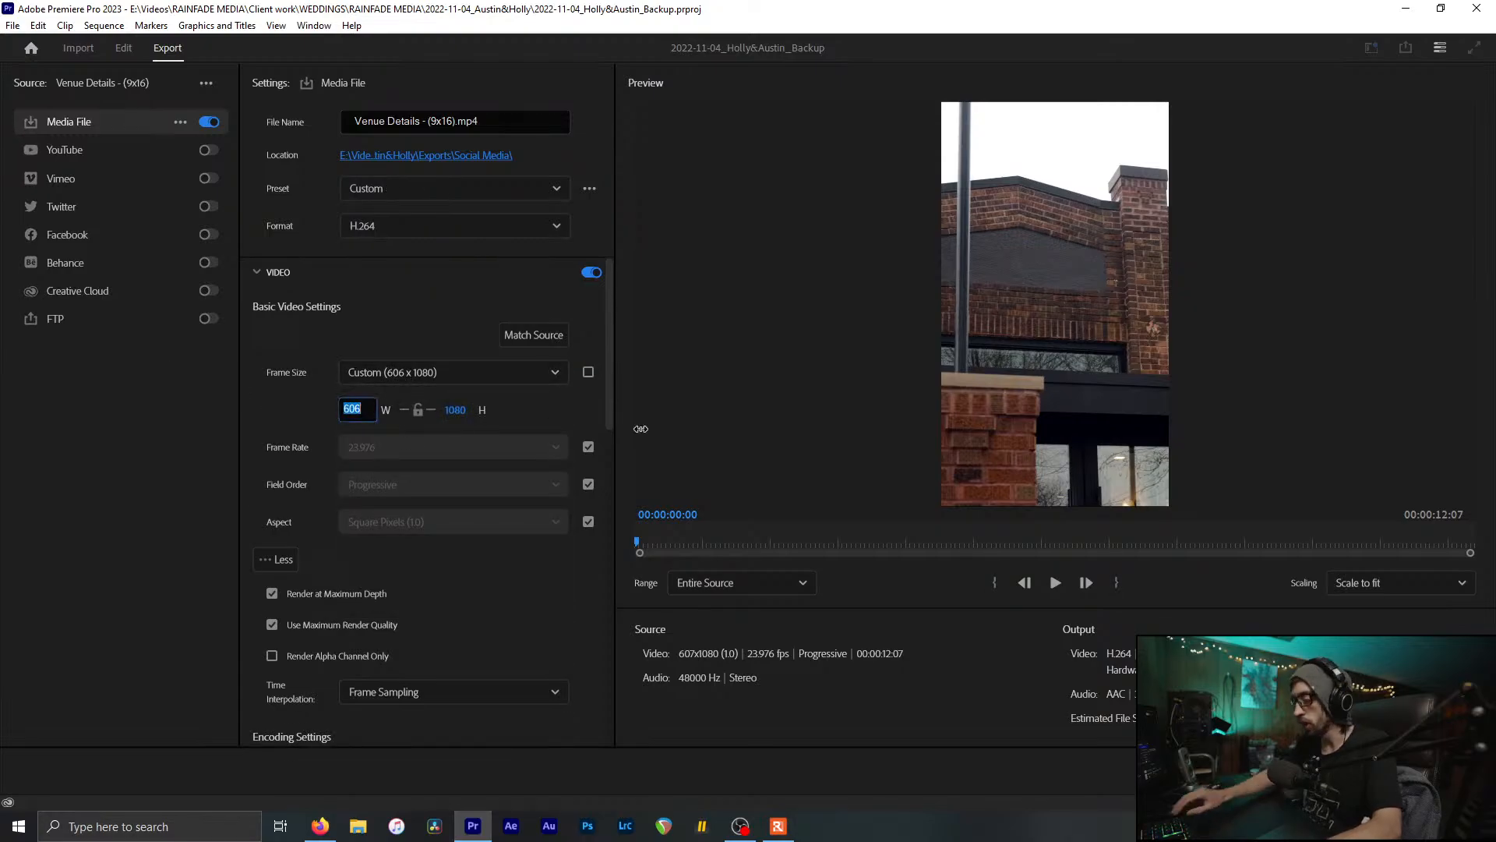
type("80")
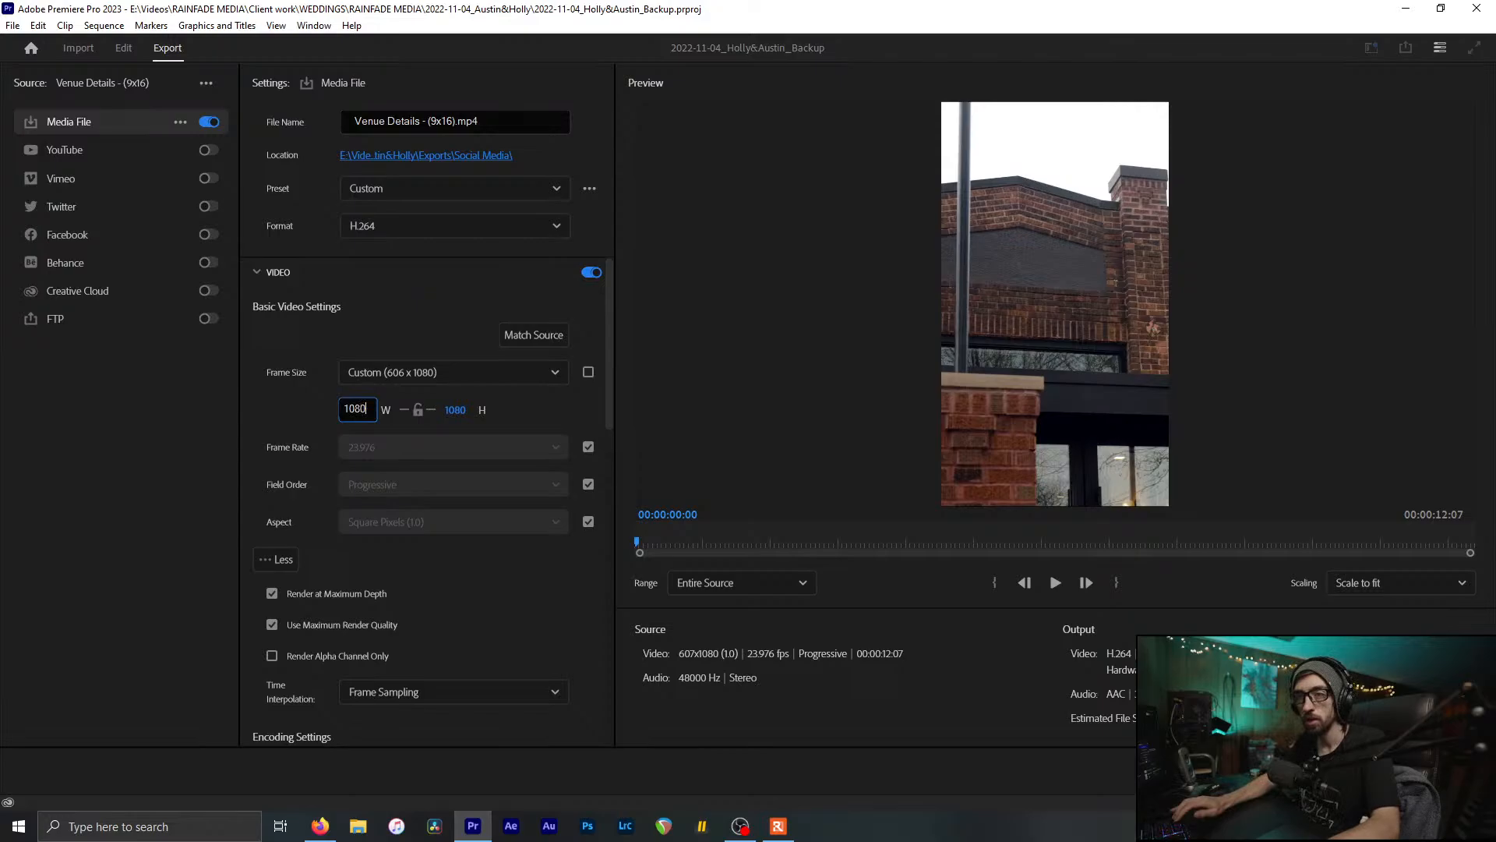
key("Return")
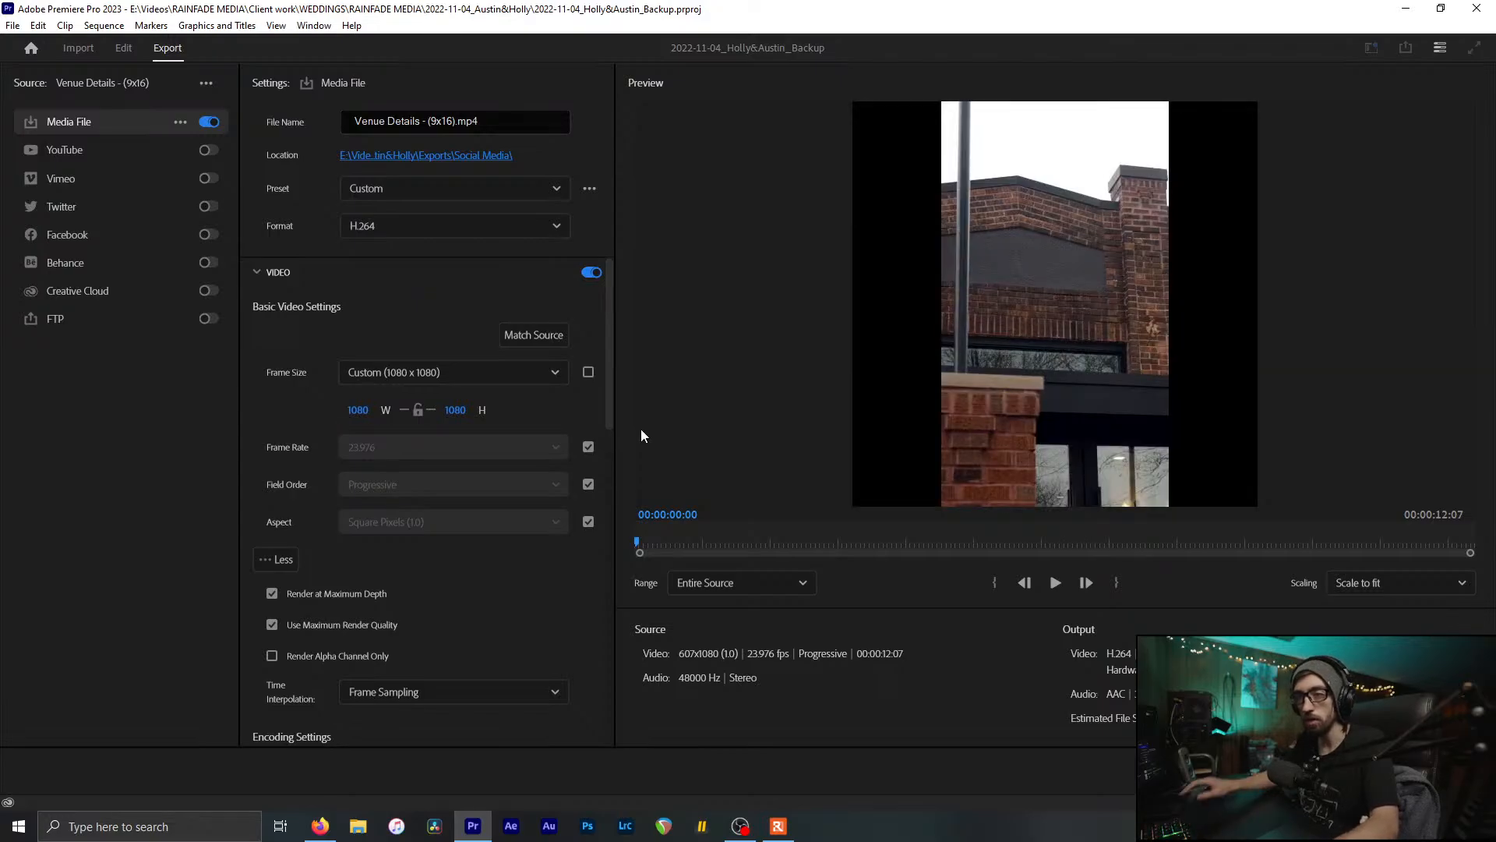
left_click(464, 410)
type("1920")
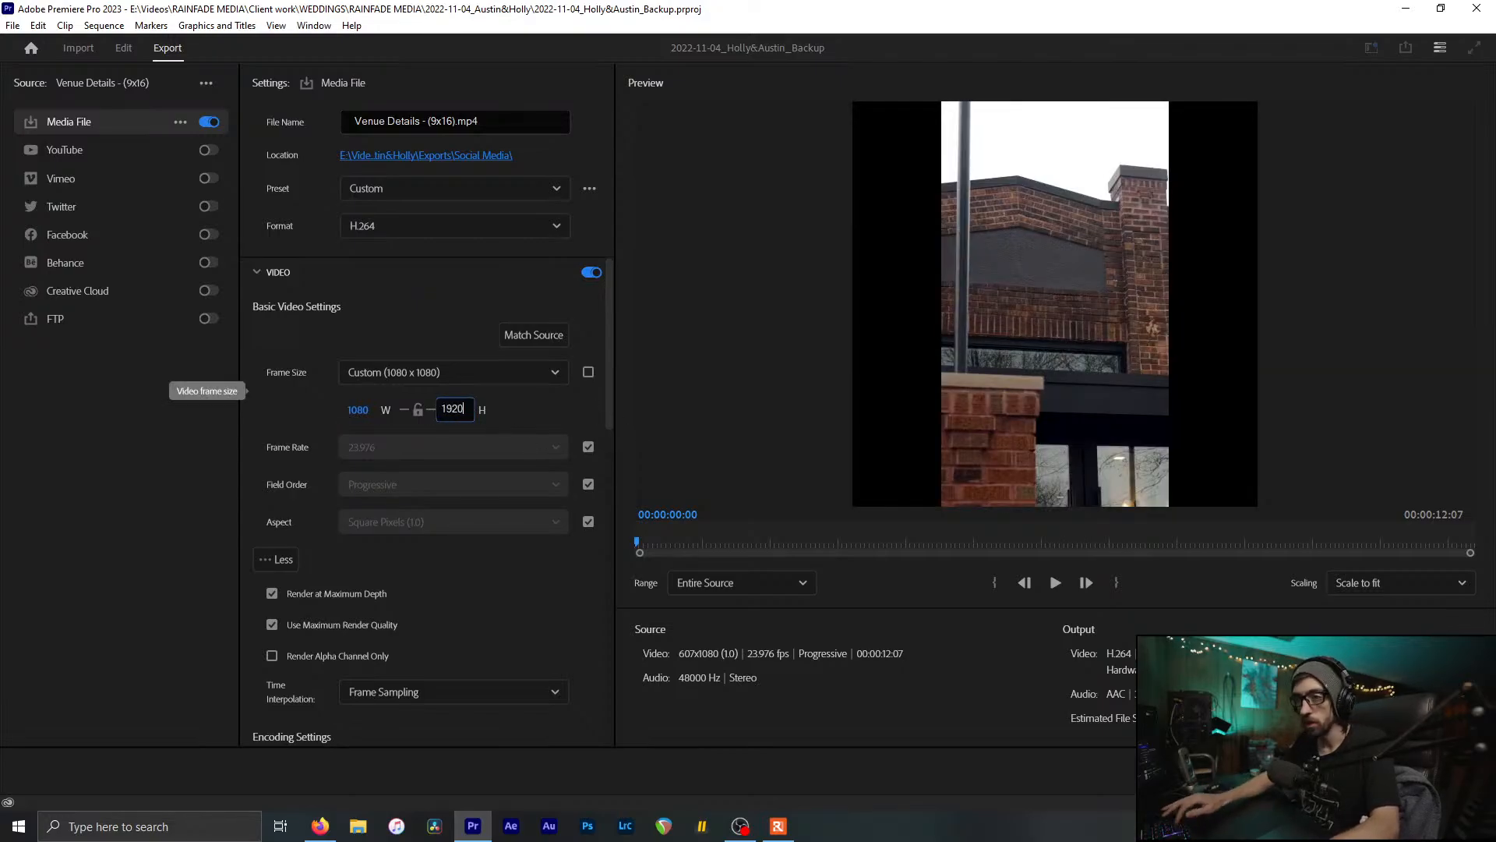
key("Return")
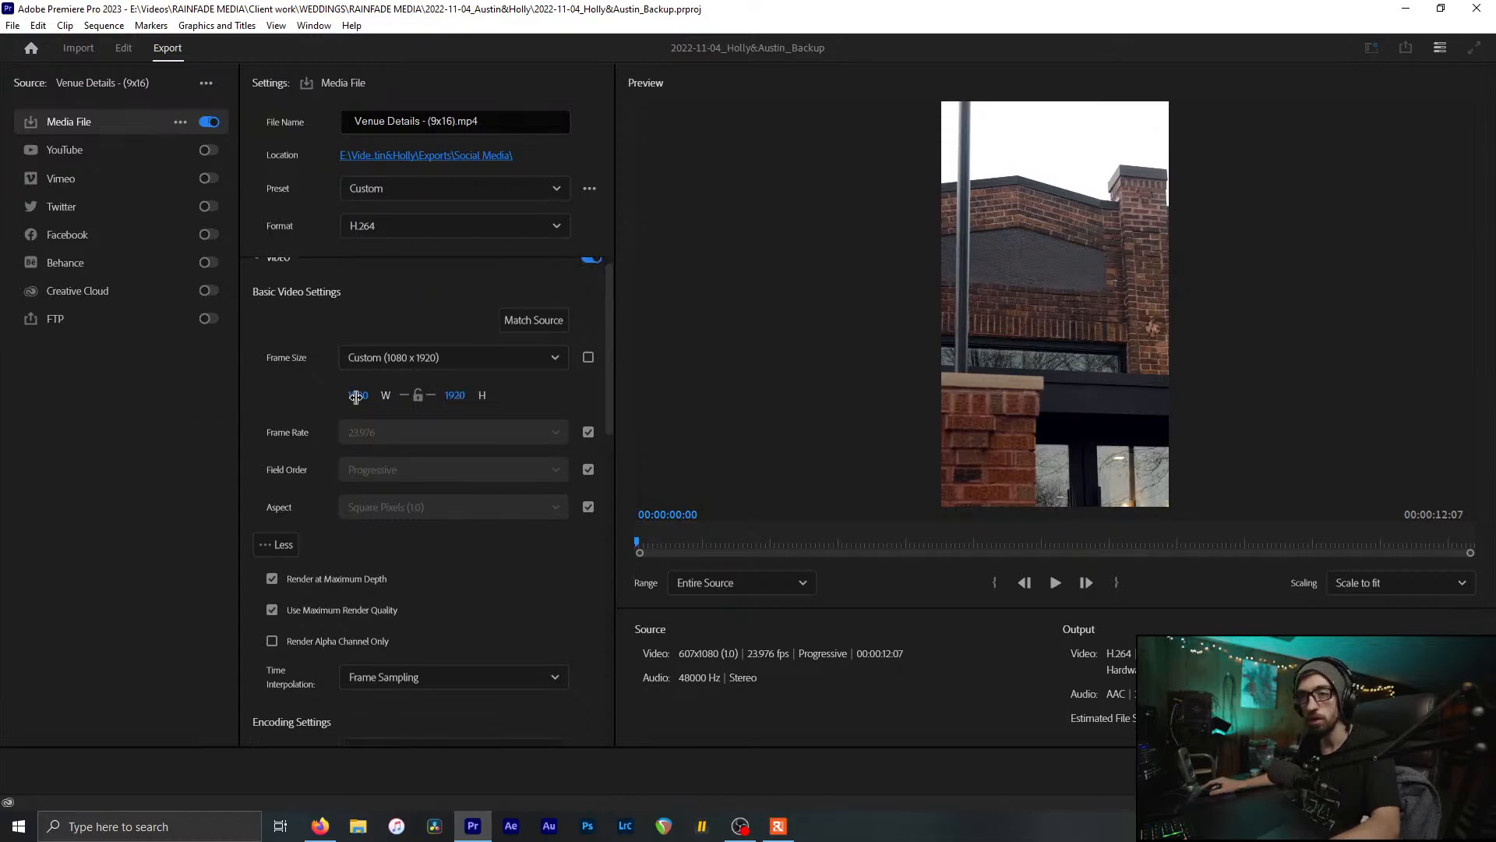
Step: Send the vertical H.264 export to the Media Encoder queue
scroll(312, 391, "down", 3)
scroll(316, 498, "down", 10)
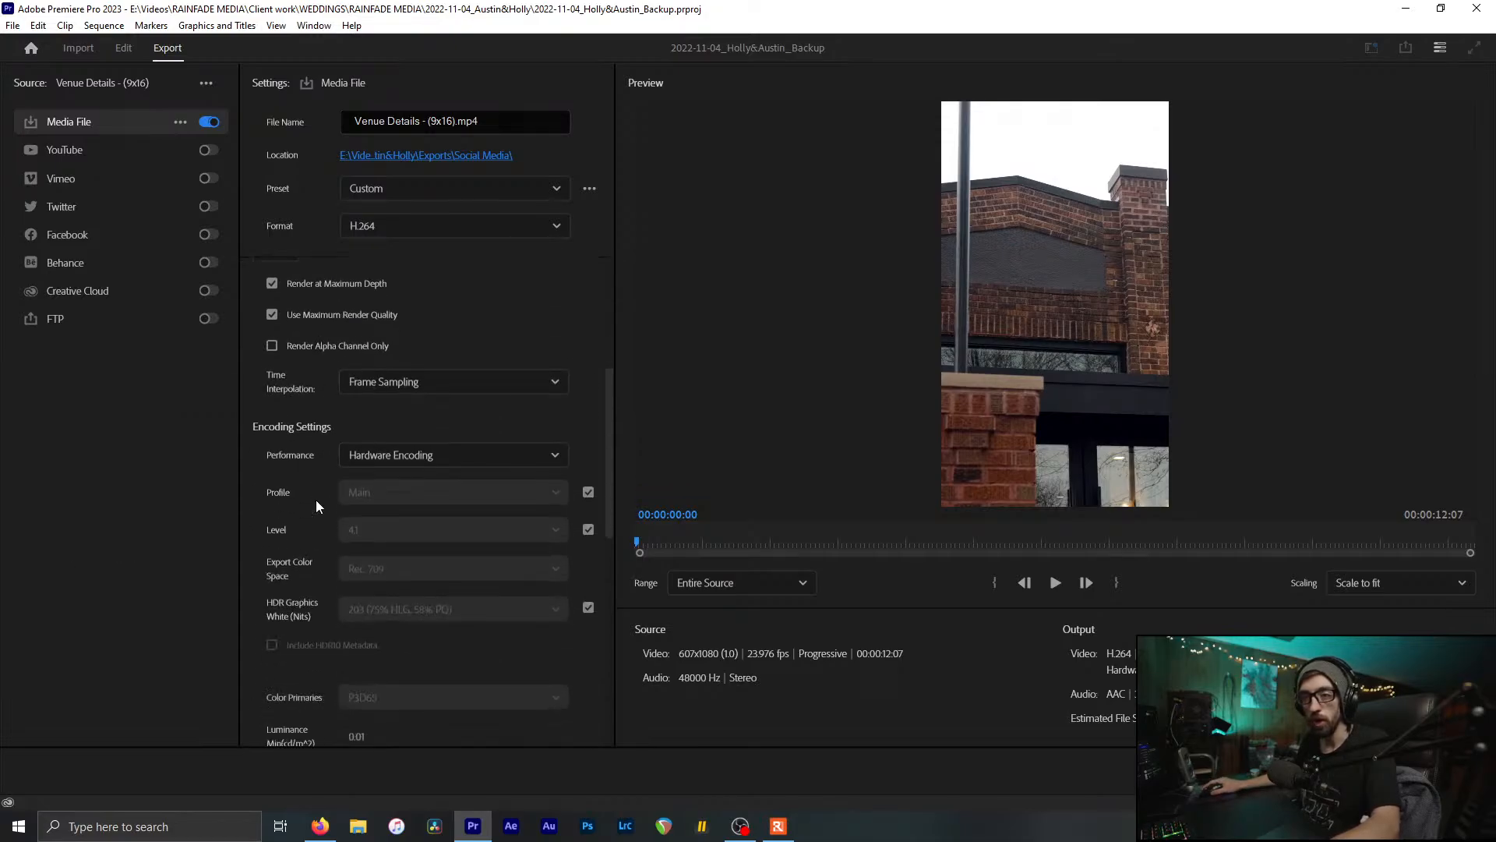
scroll(315, 506, "down", 2)
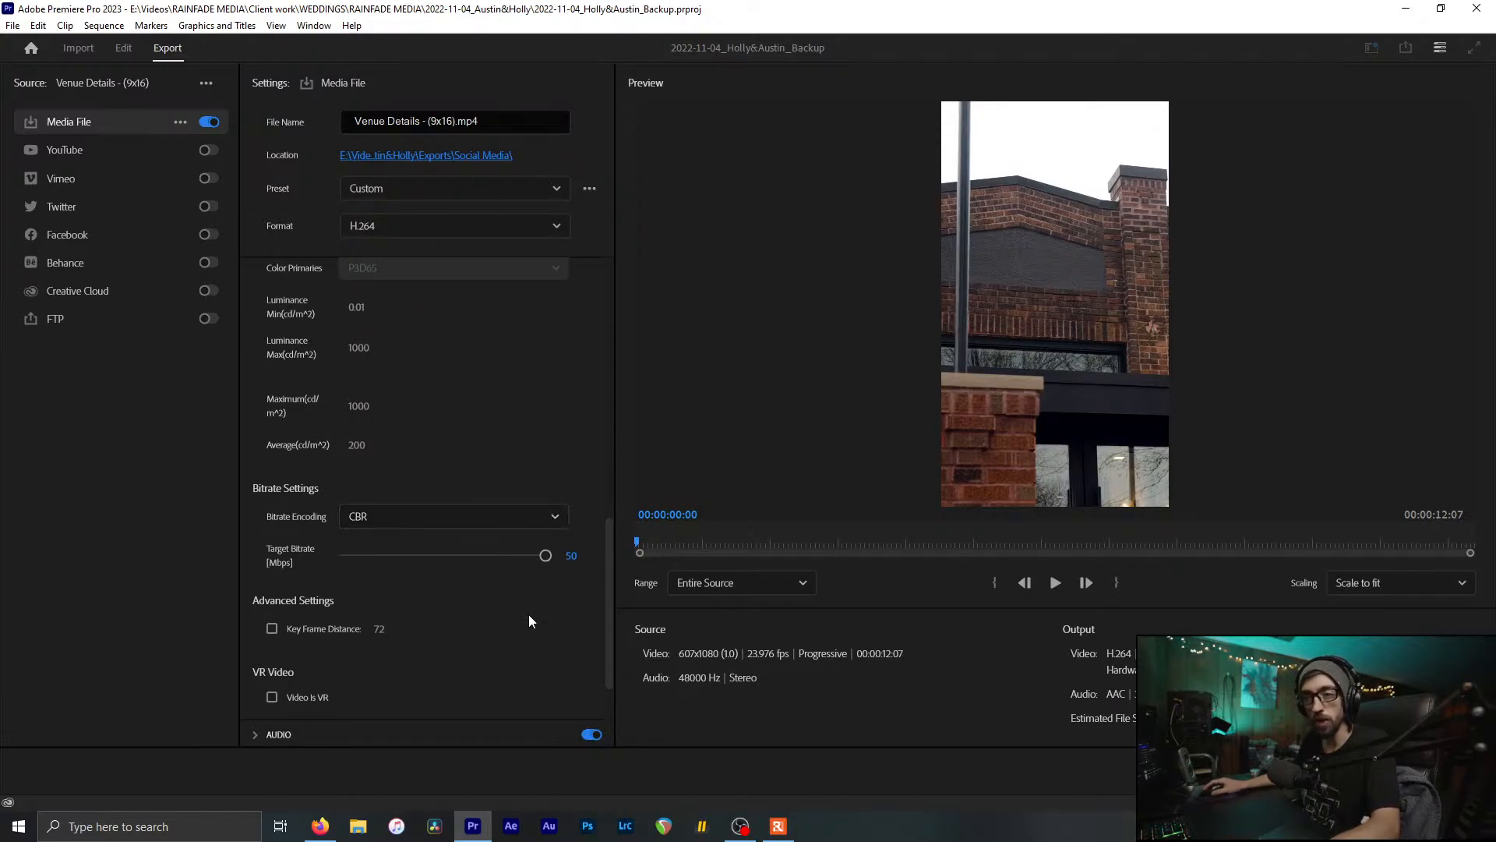
left_click(1338, 771)
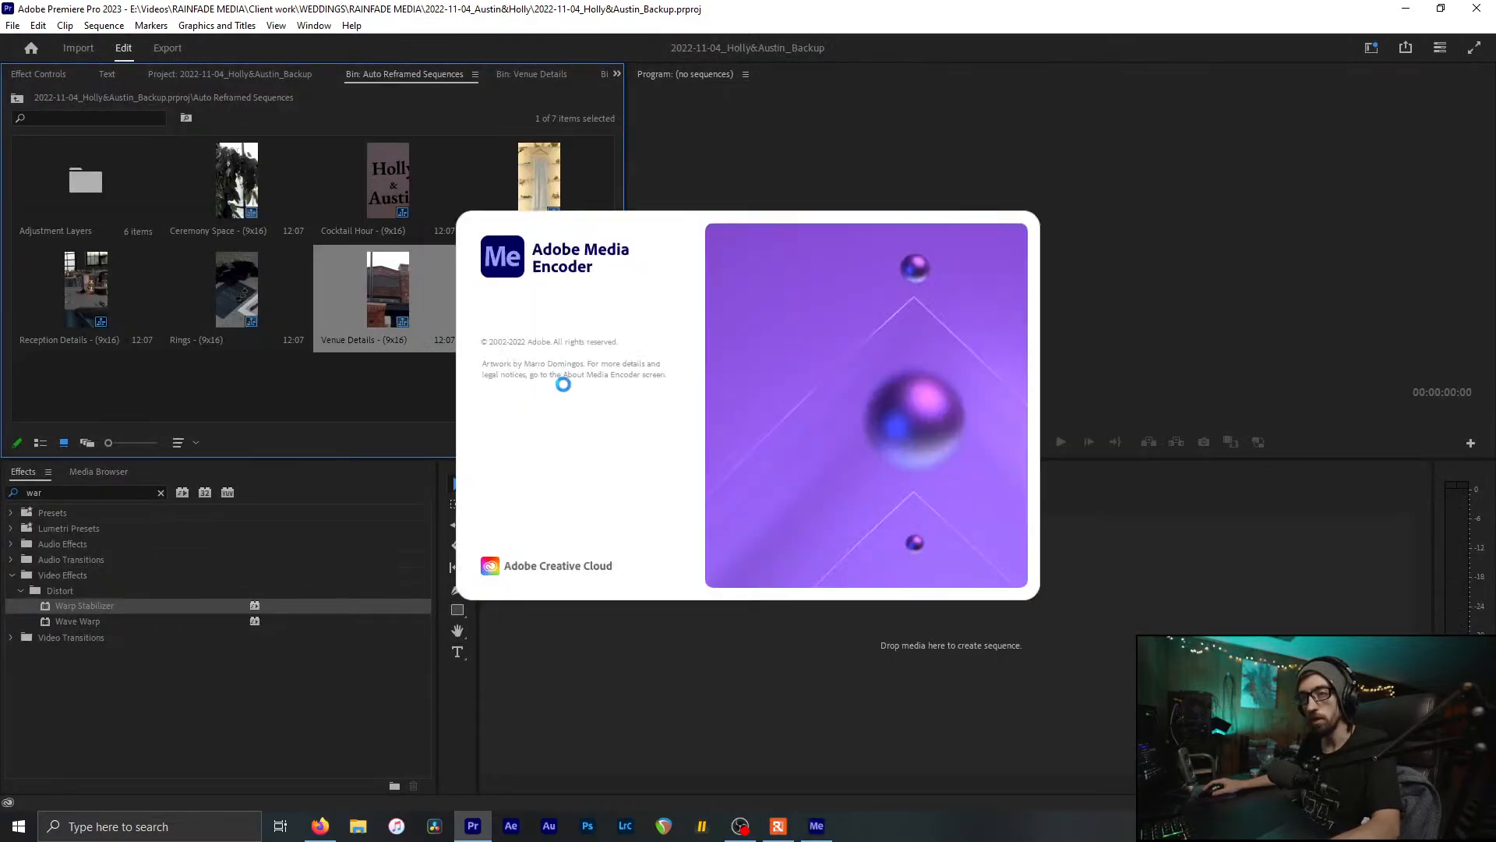
Step: Close the Auto Reframed Sequences bin and return to the Venue Details bin
left_click(322, 378)
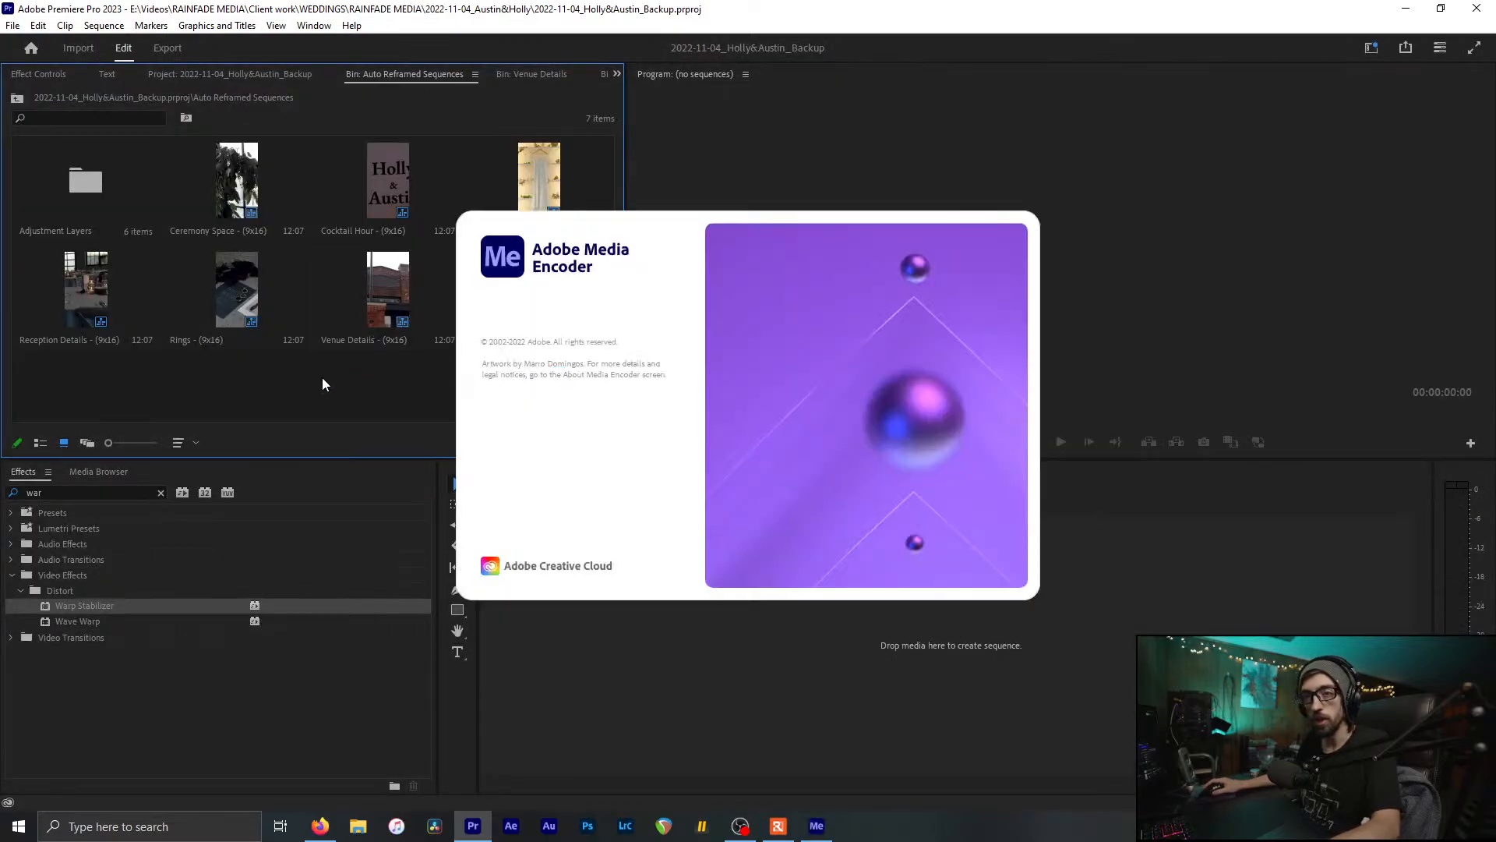
middle_click(361, 74)
middle_click(368, 75)
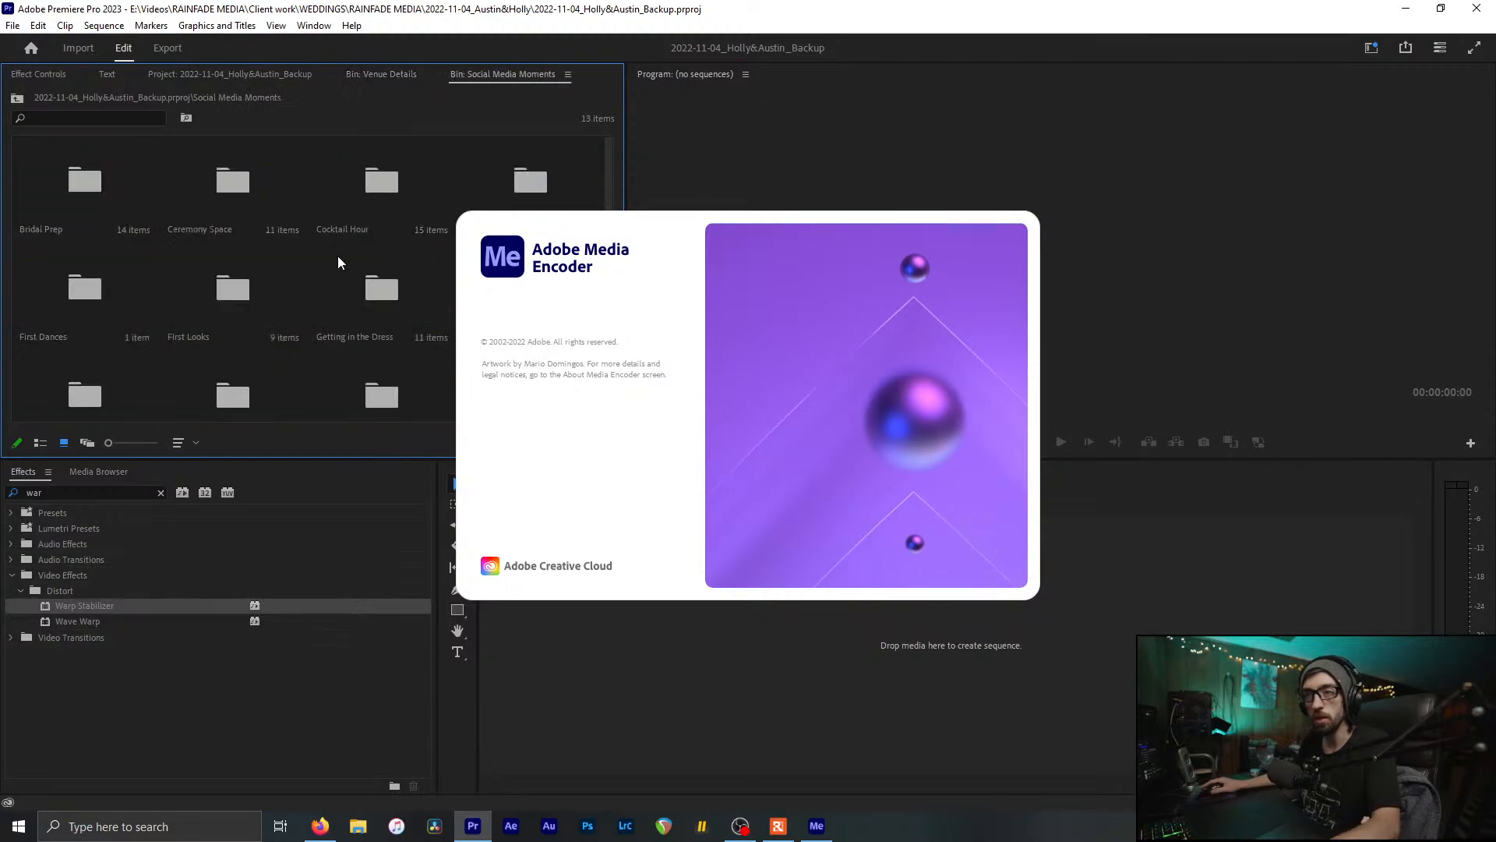
left_click(355, 72)
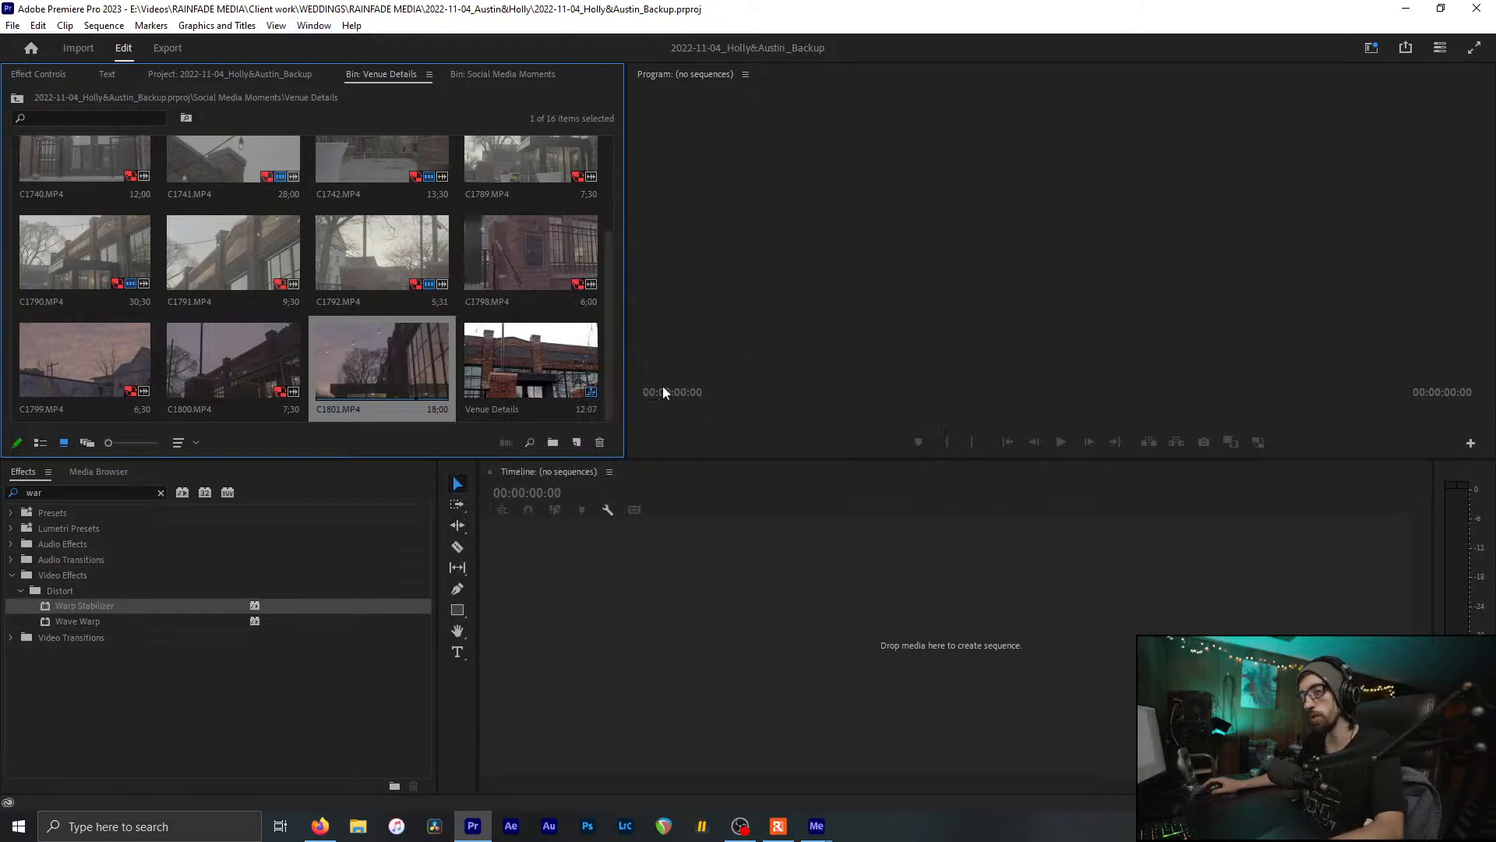
Step: Export the Venue Details sequence with Match Source settings and queue it in Media Encoder
left_click(512, 359)
right_click(512, 352)
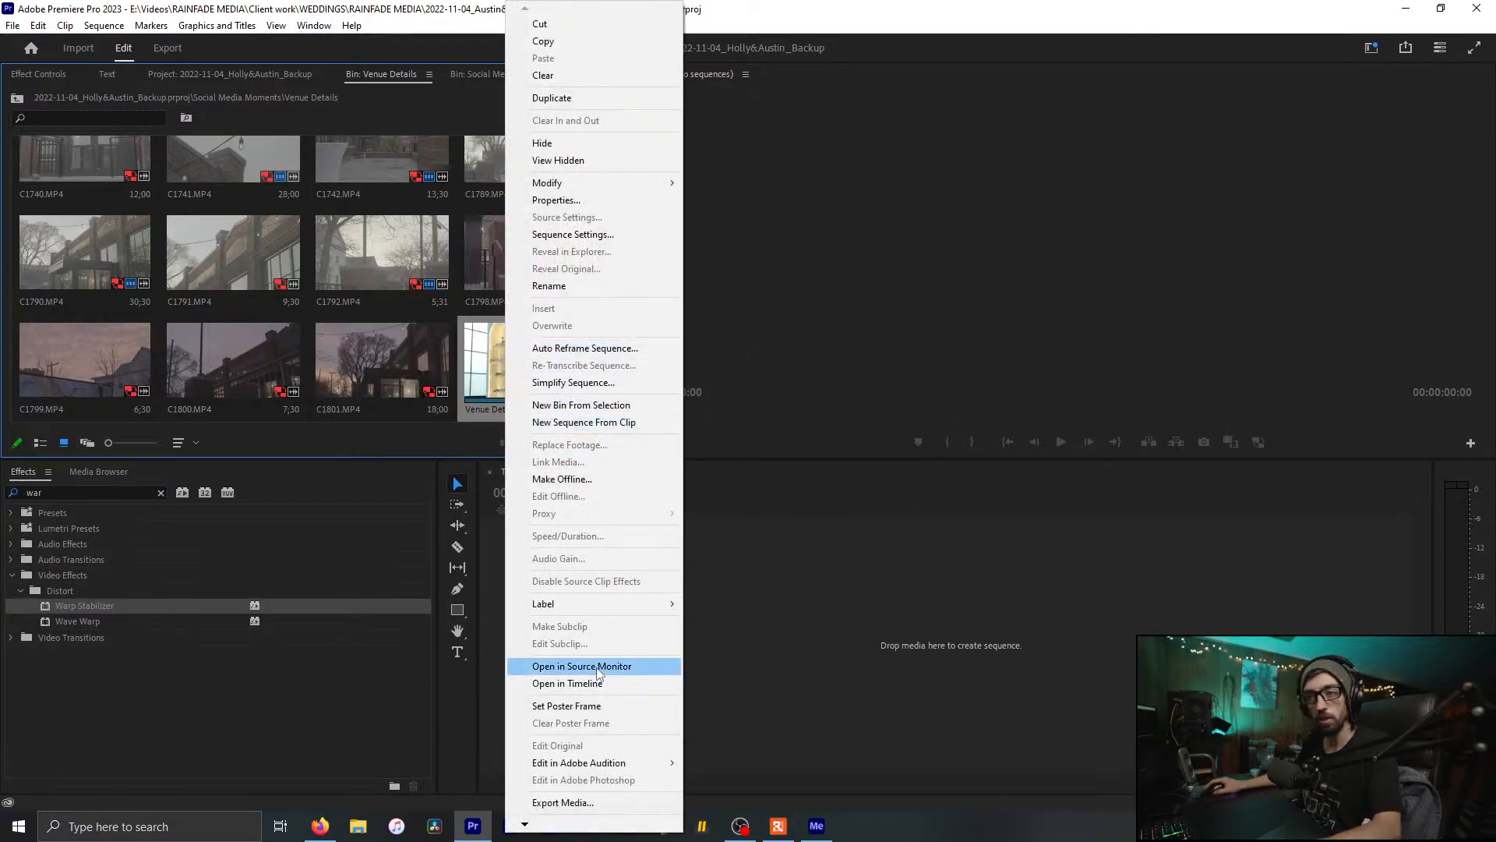
left_click(589, 802)
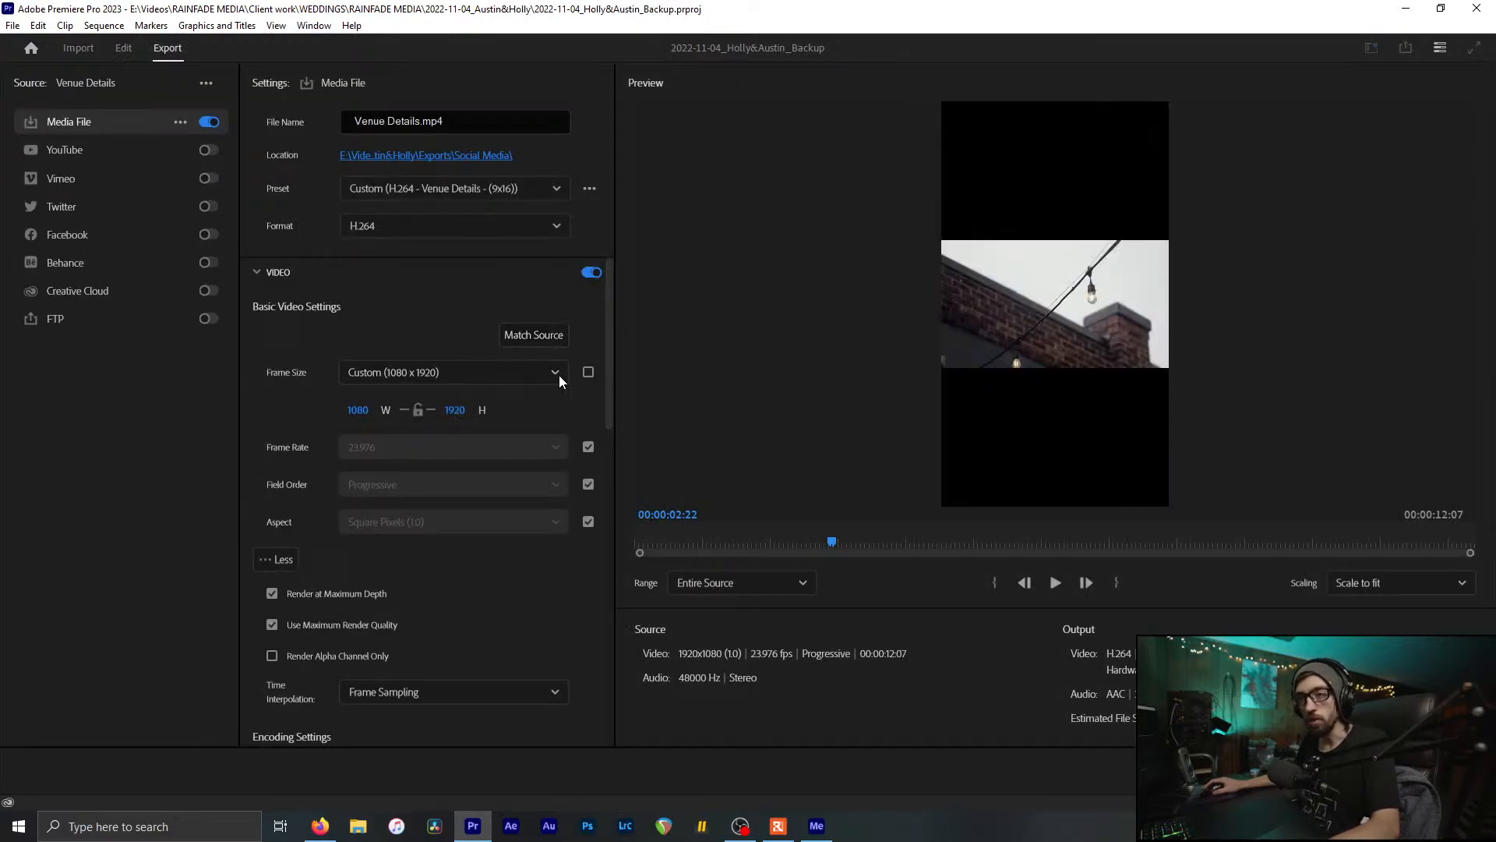
left_click(533, 335)
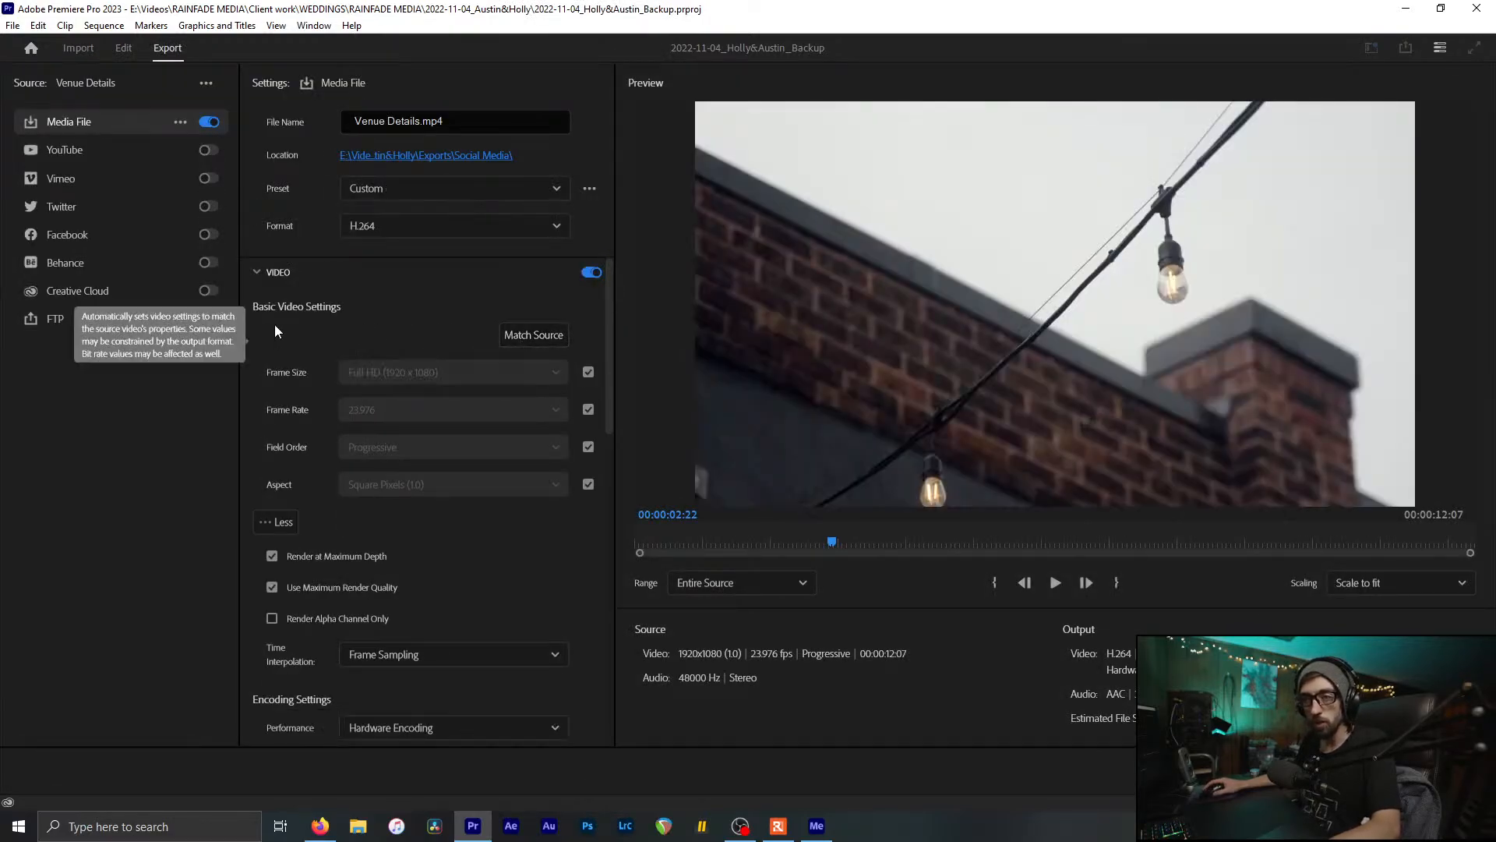
scroll(278, 478, "down", 1)
scroll(324, 588, "down", 8)
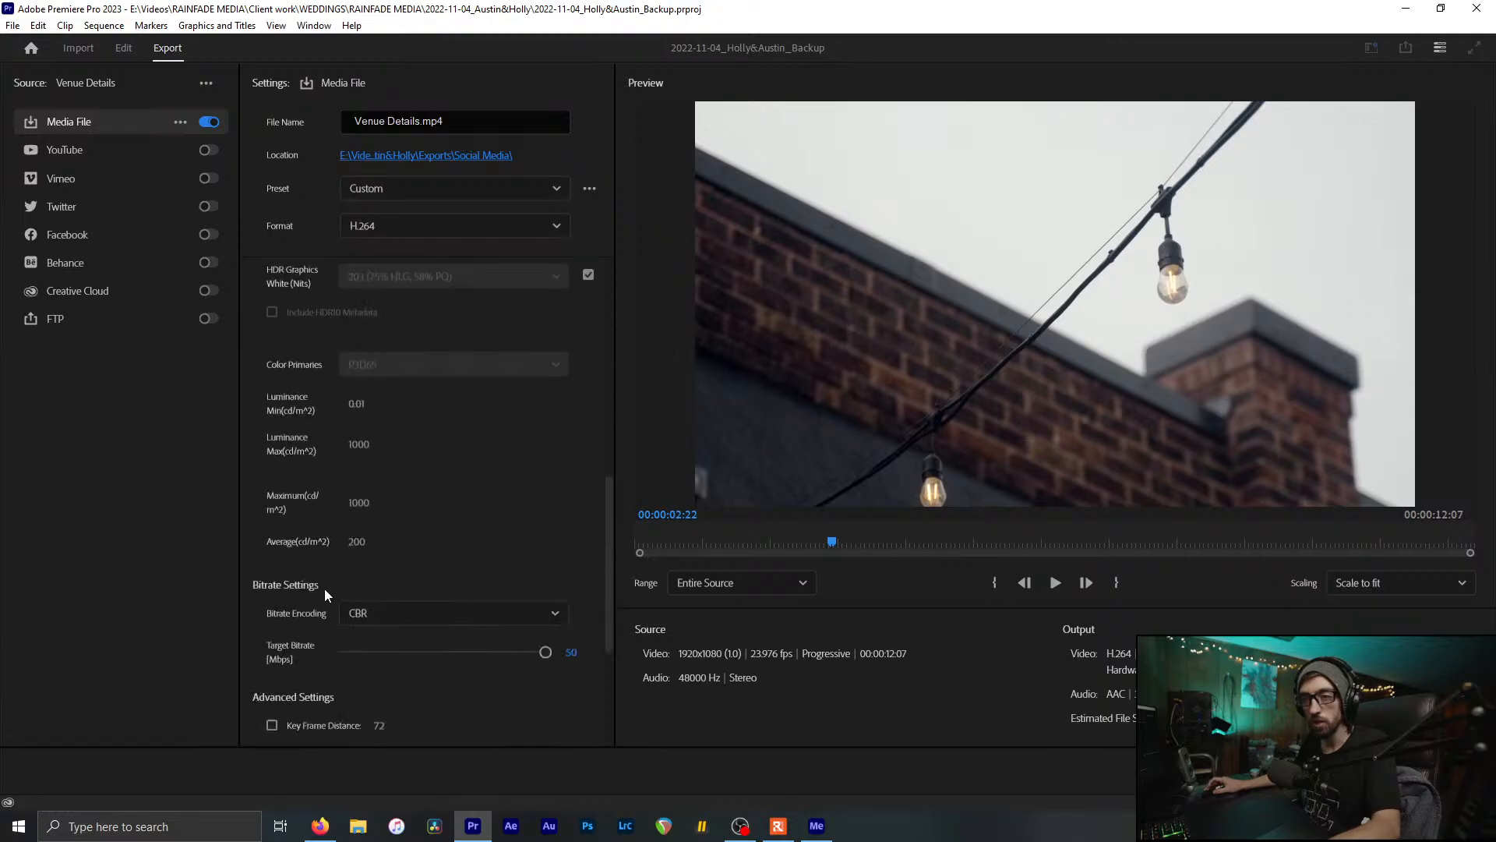
left_click(1344, 771)
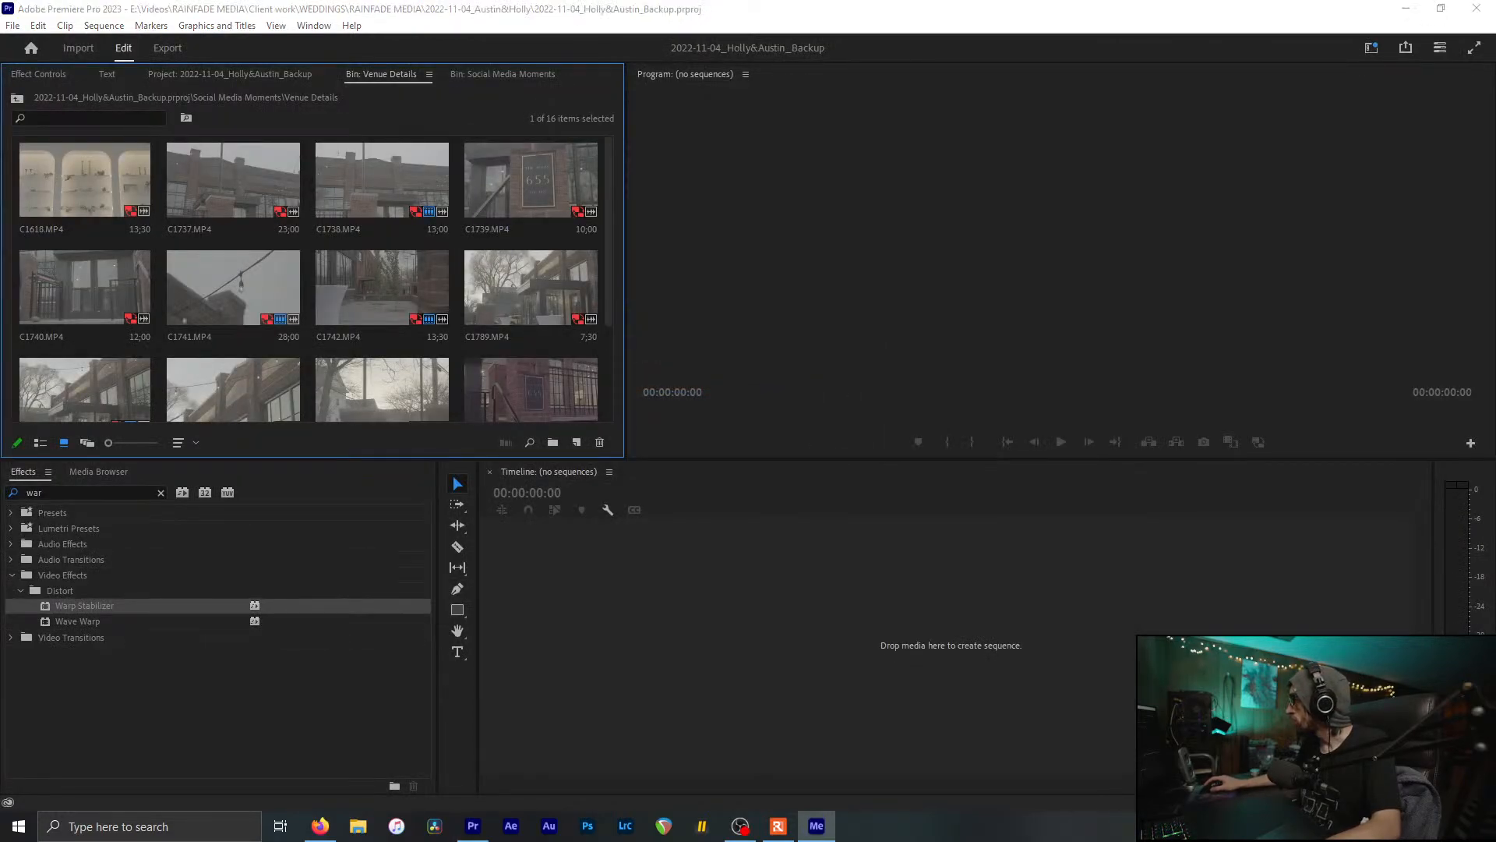
Step: Save the project with Ctrl+S and refocus the Premiere window
scroll(499, 366, "down", 3)
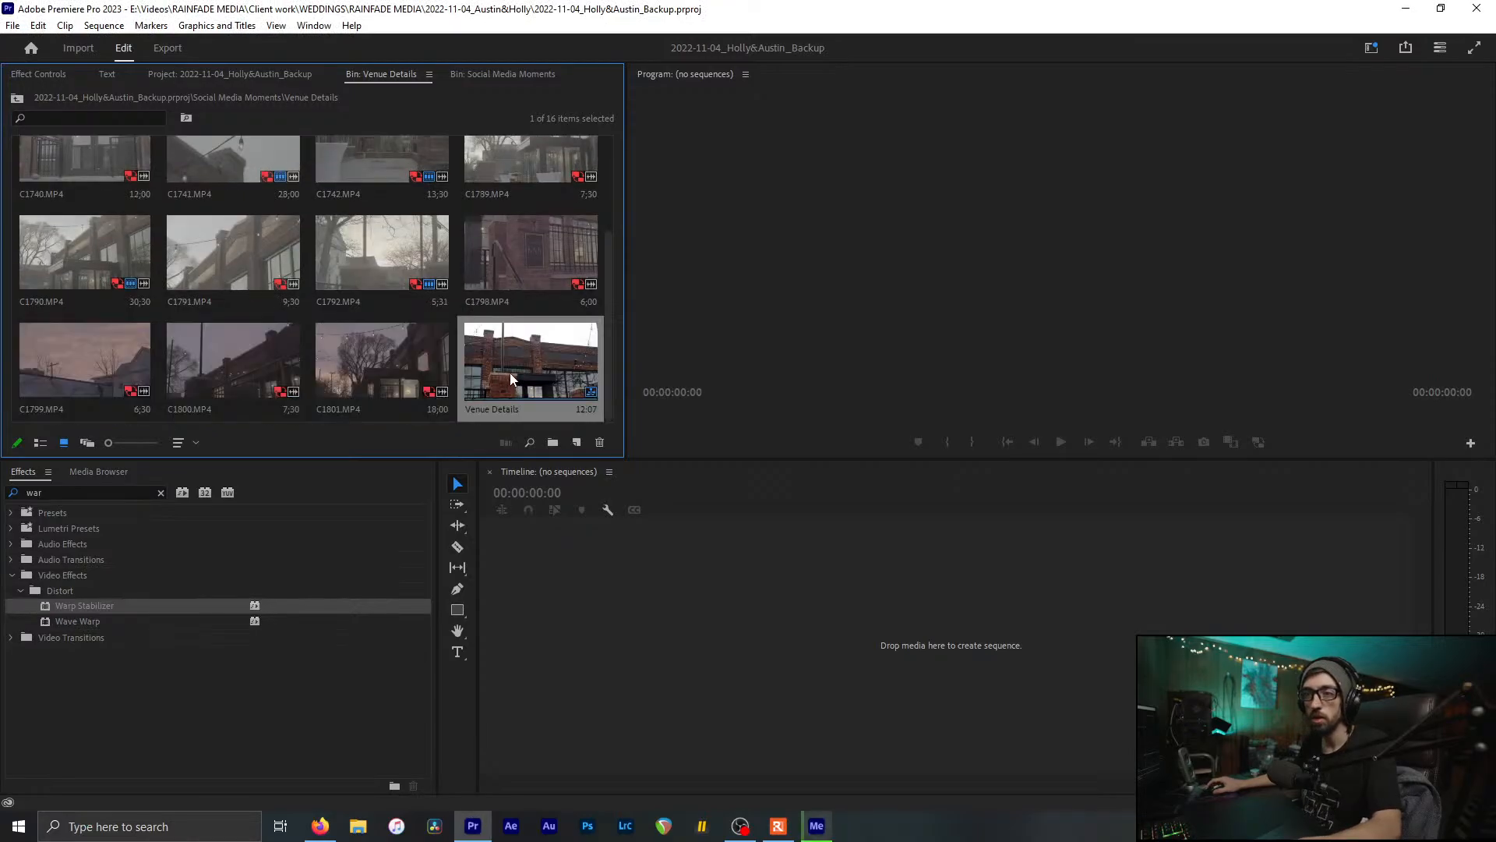
key("ctrl+s")
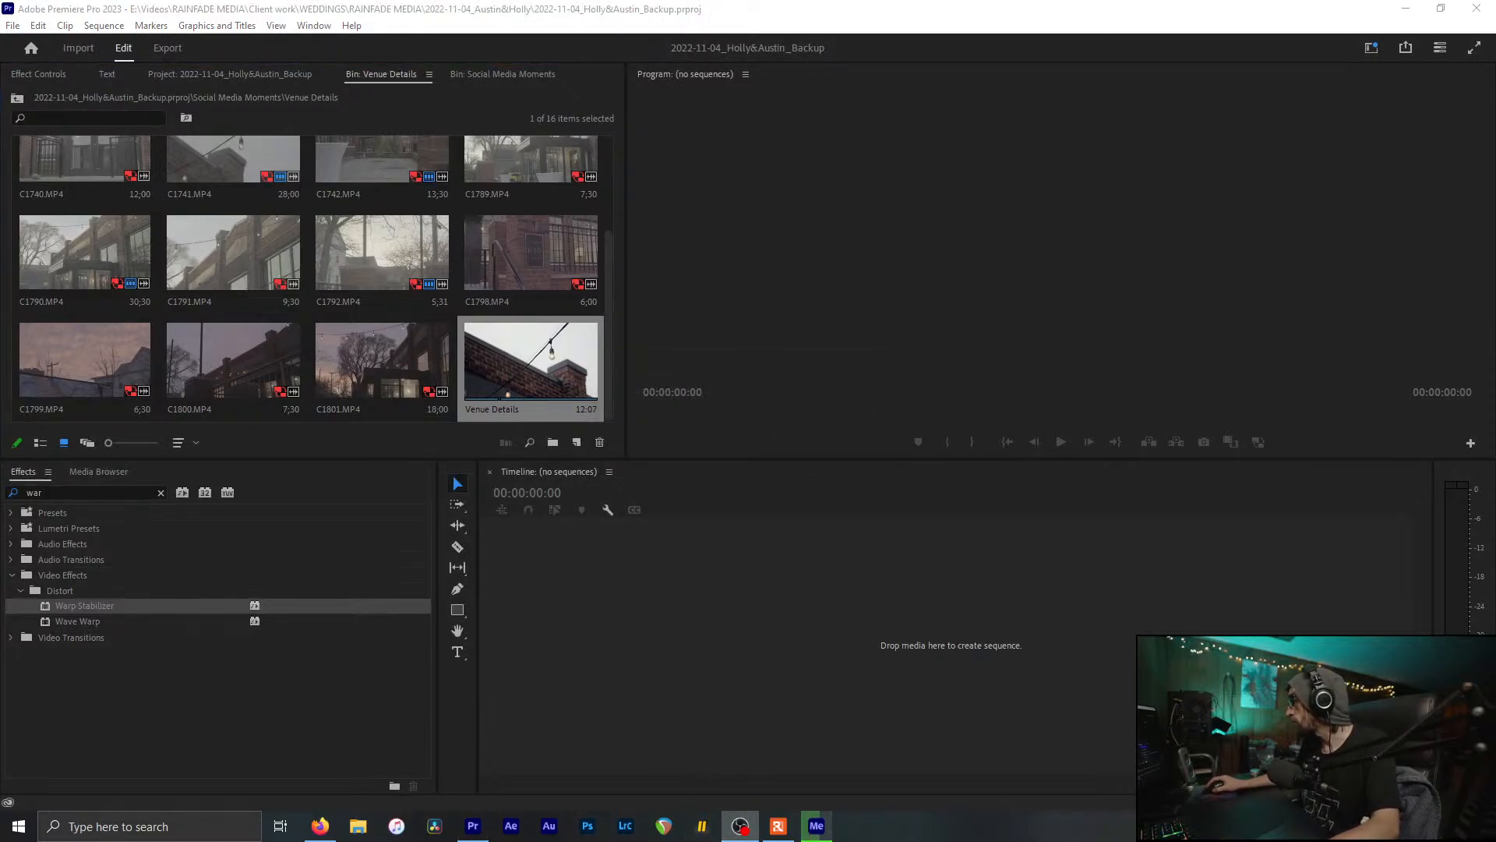
left_click(465, 357)
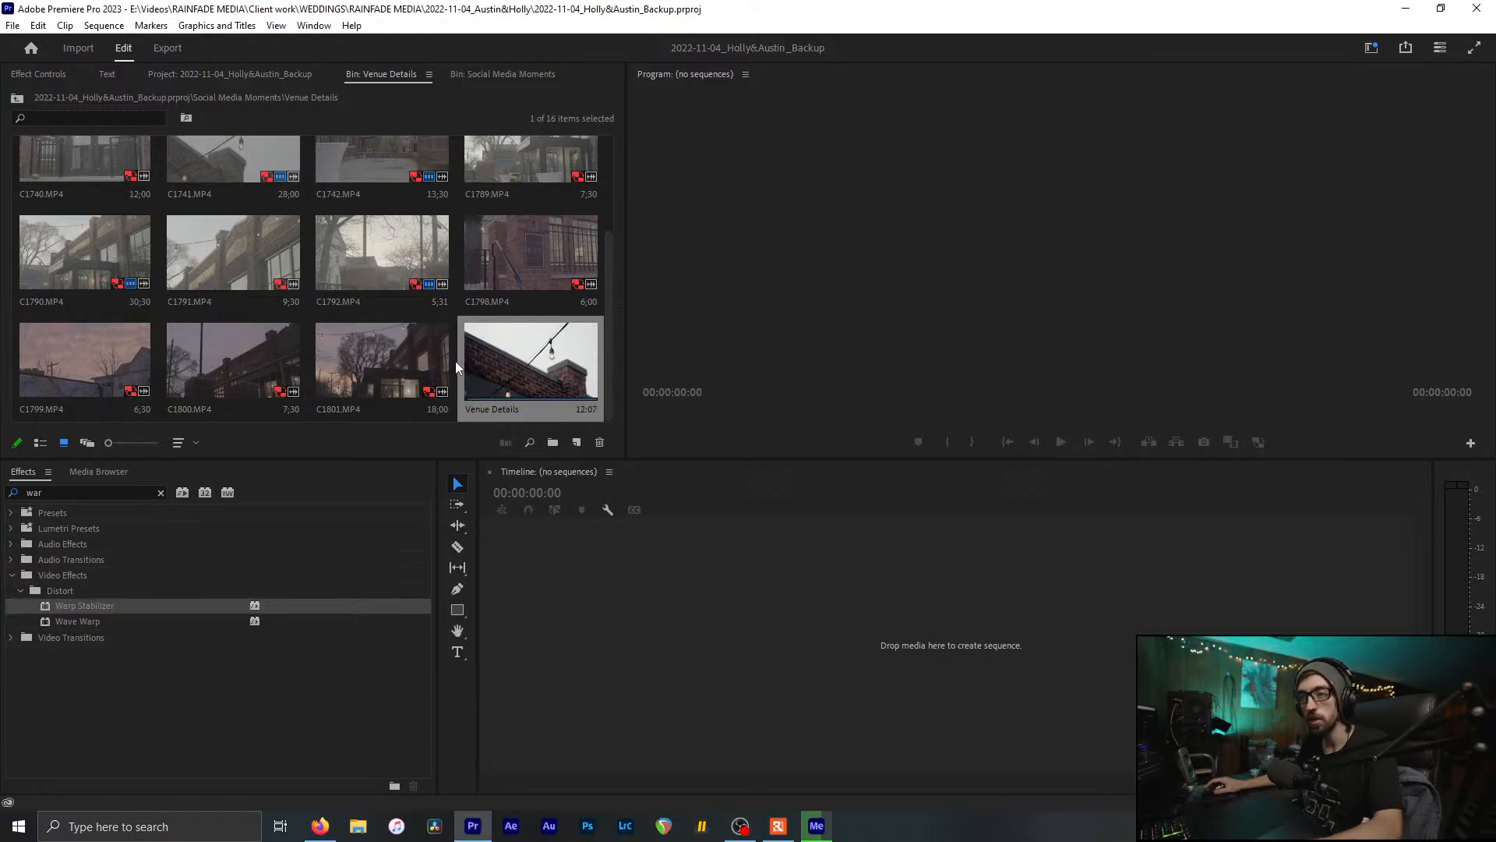
left_click(455, 361)
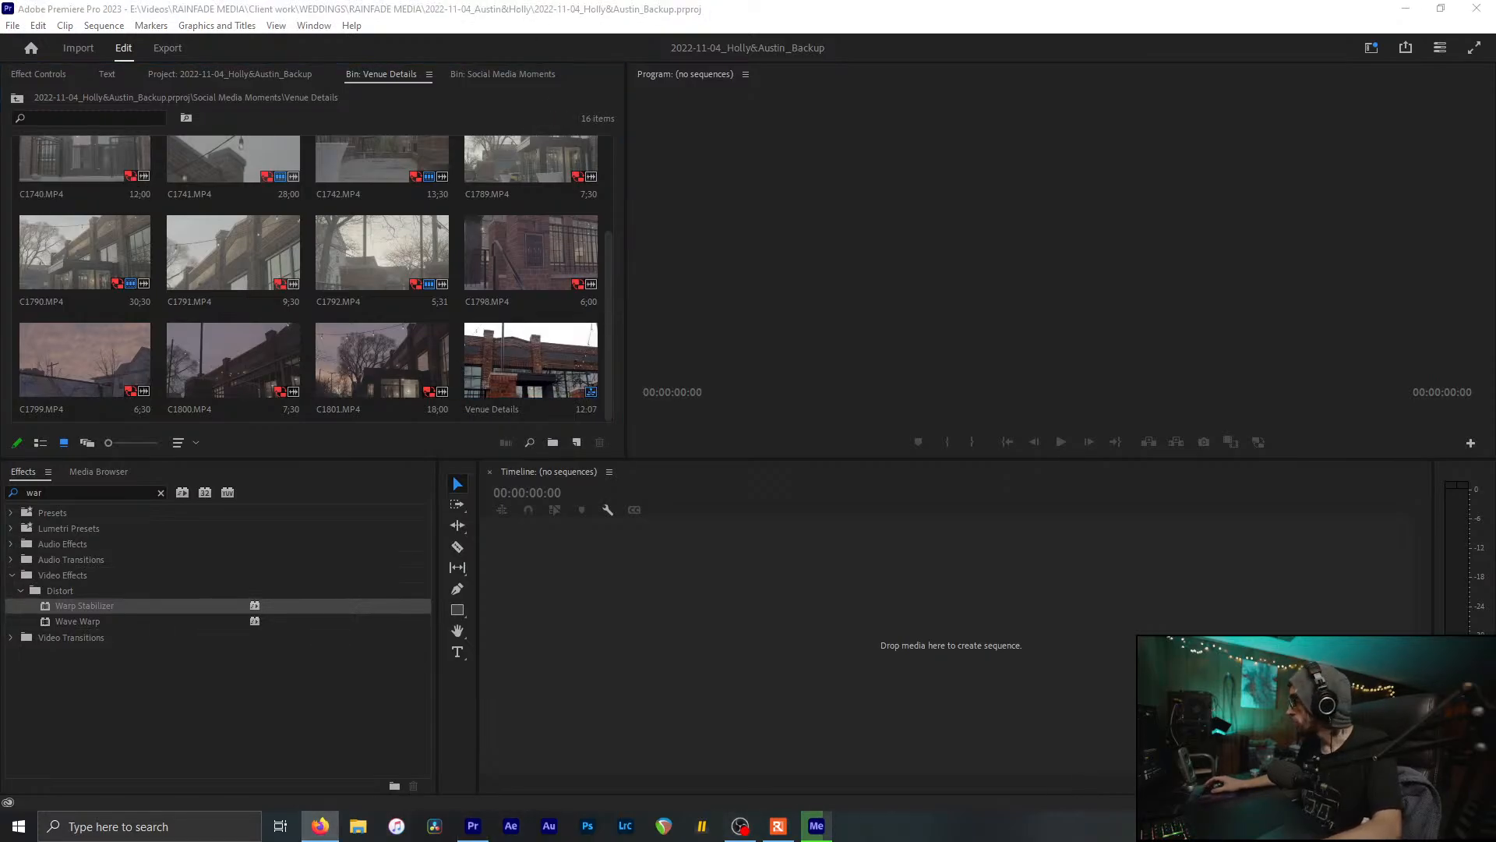
left_click(890, 147)
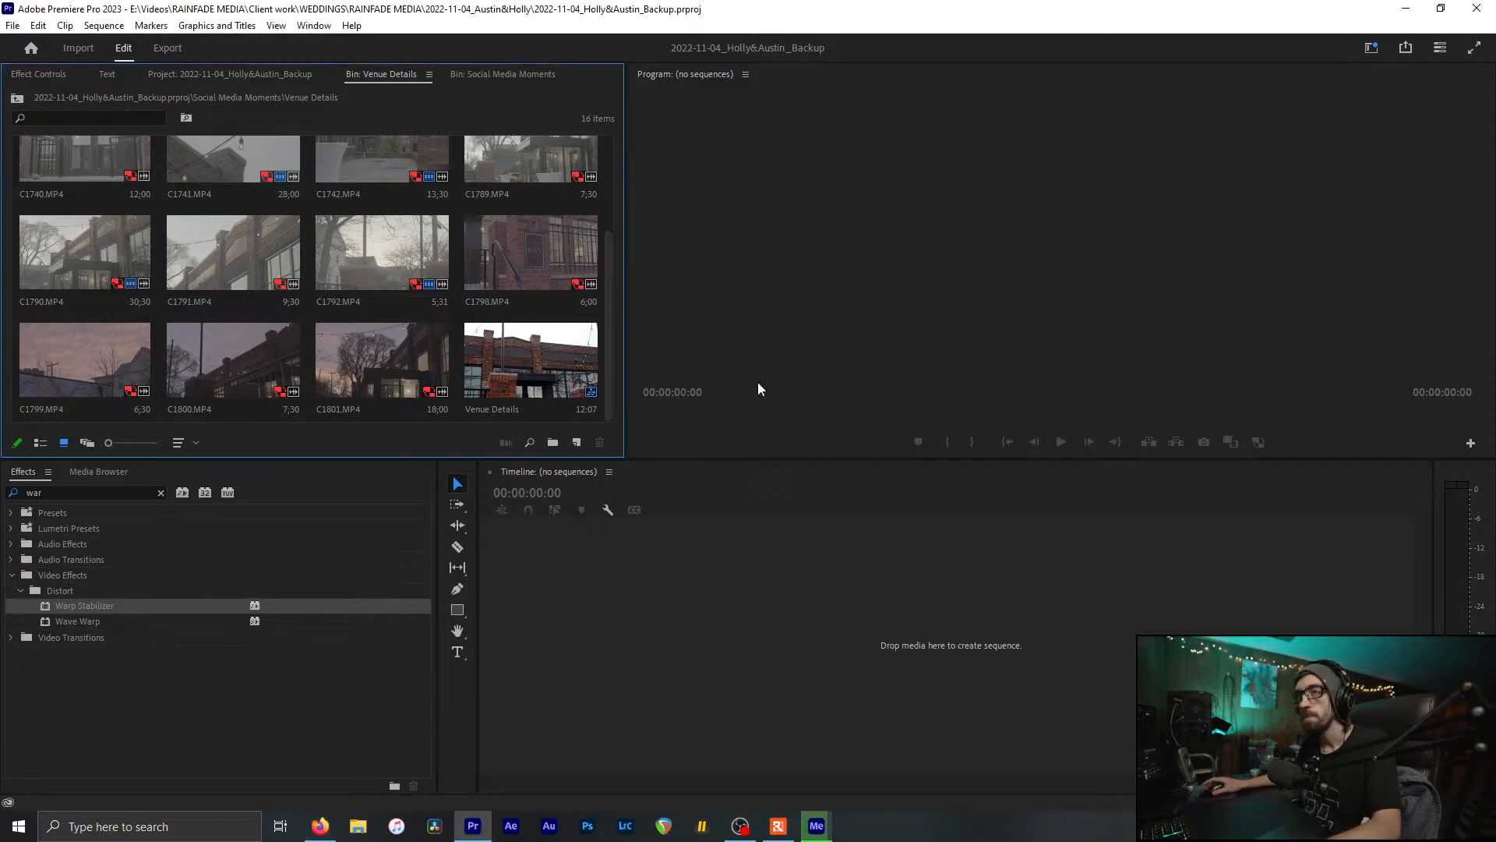
scroll(452, 328, "up", 2)
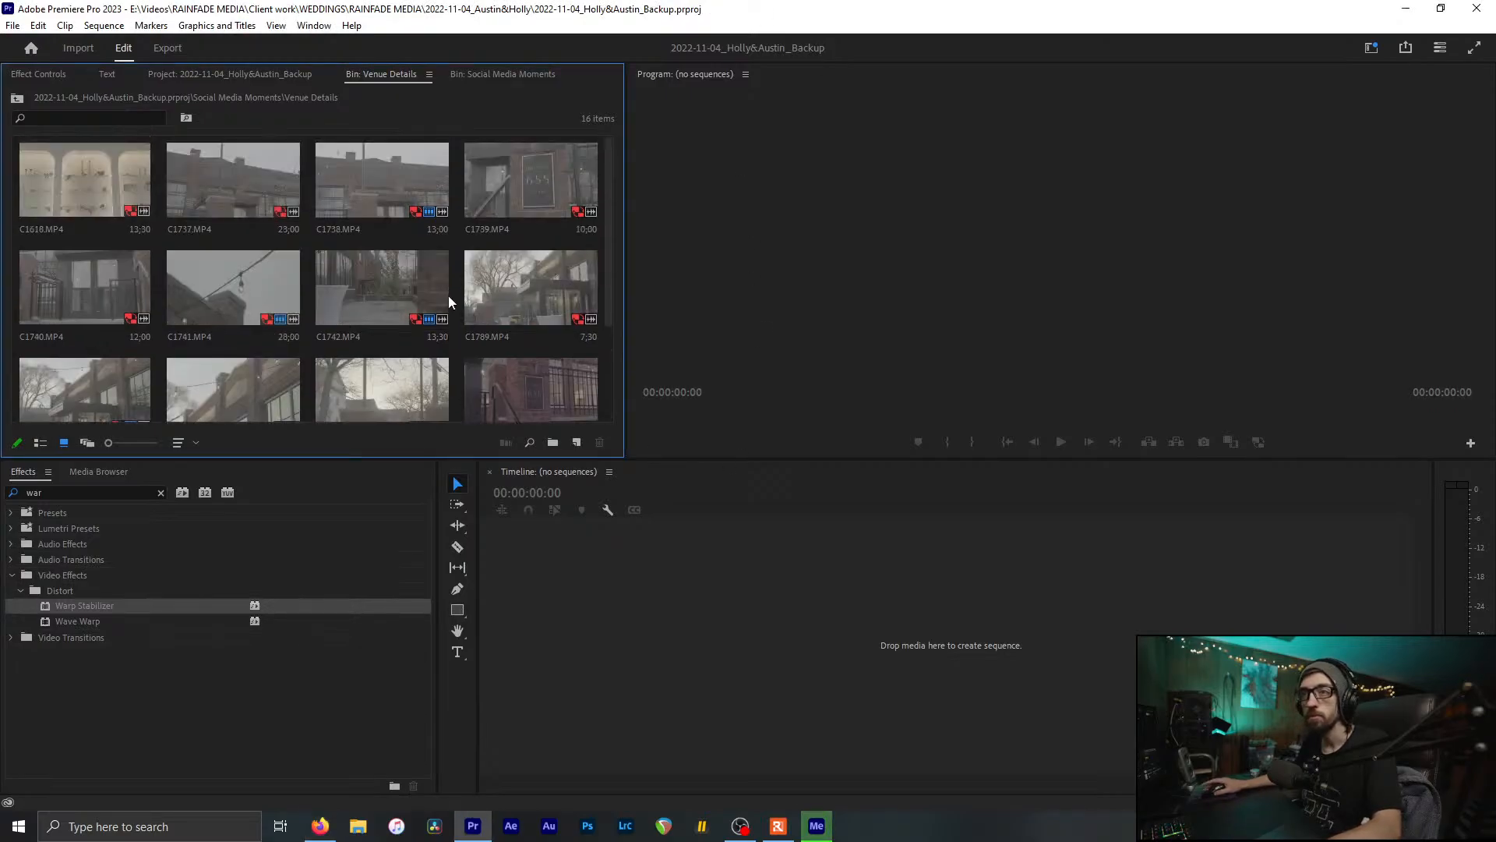
Step: Return to the Social Media Moments bin and check the Media Encoder queue
left_click(515, 74)
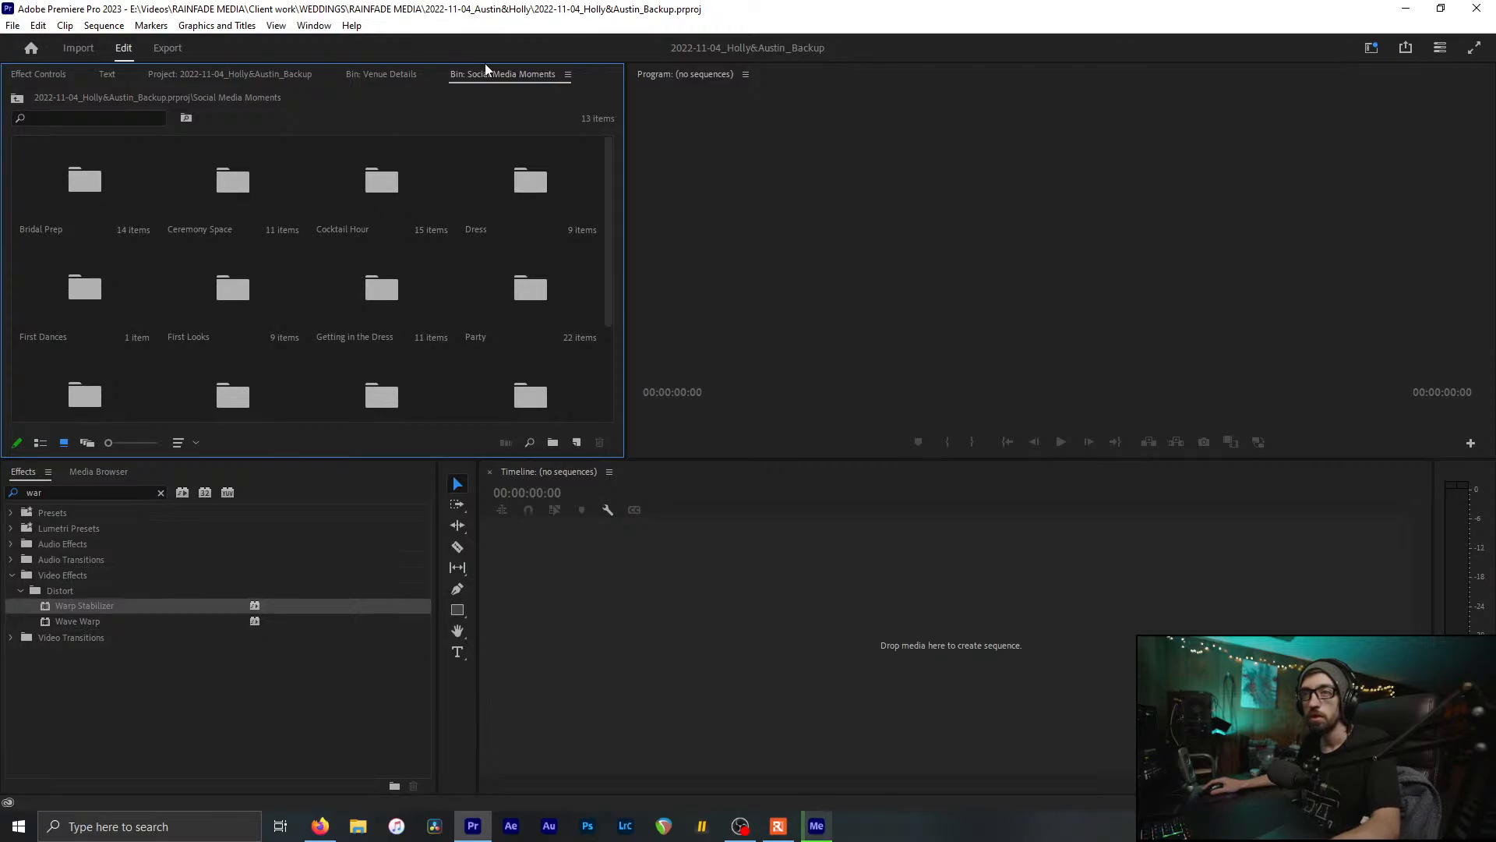
left_click(381, 74)
left_click(522, 74)
left_click(823, 828)
left_click(515, 7)
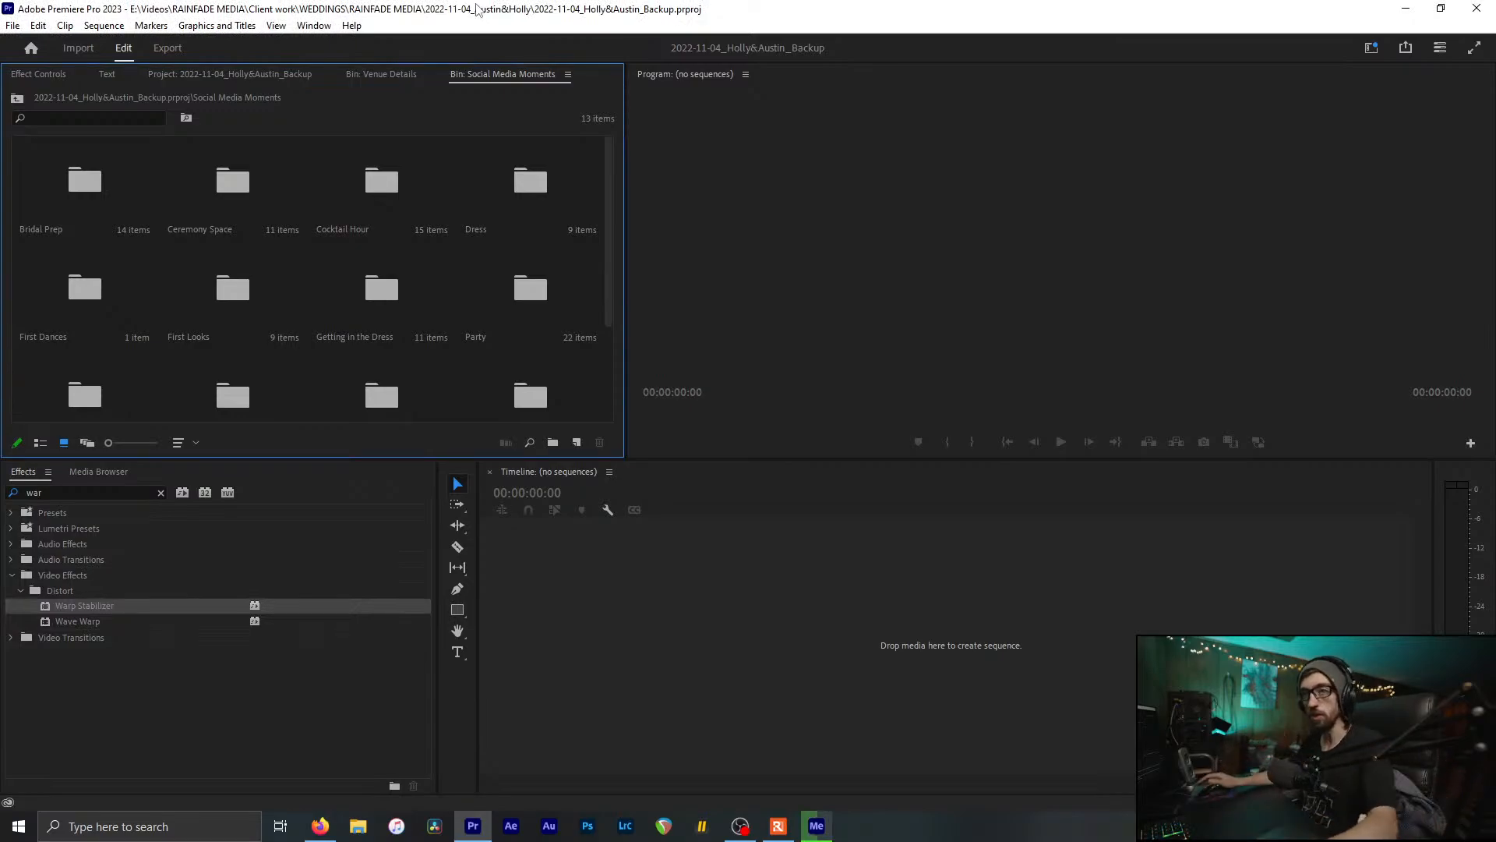
left_click(740, 826)
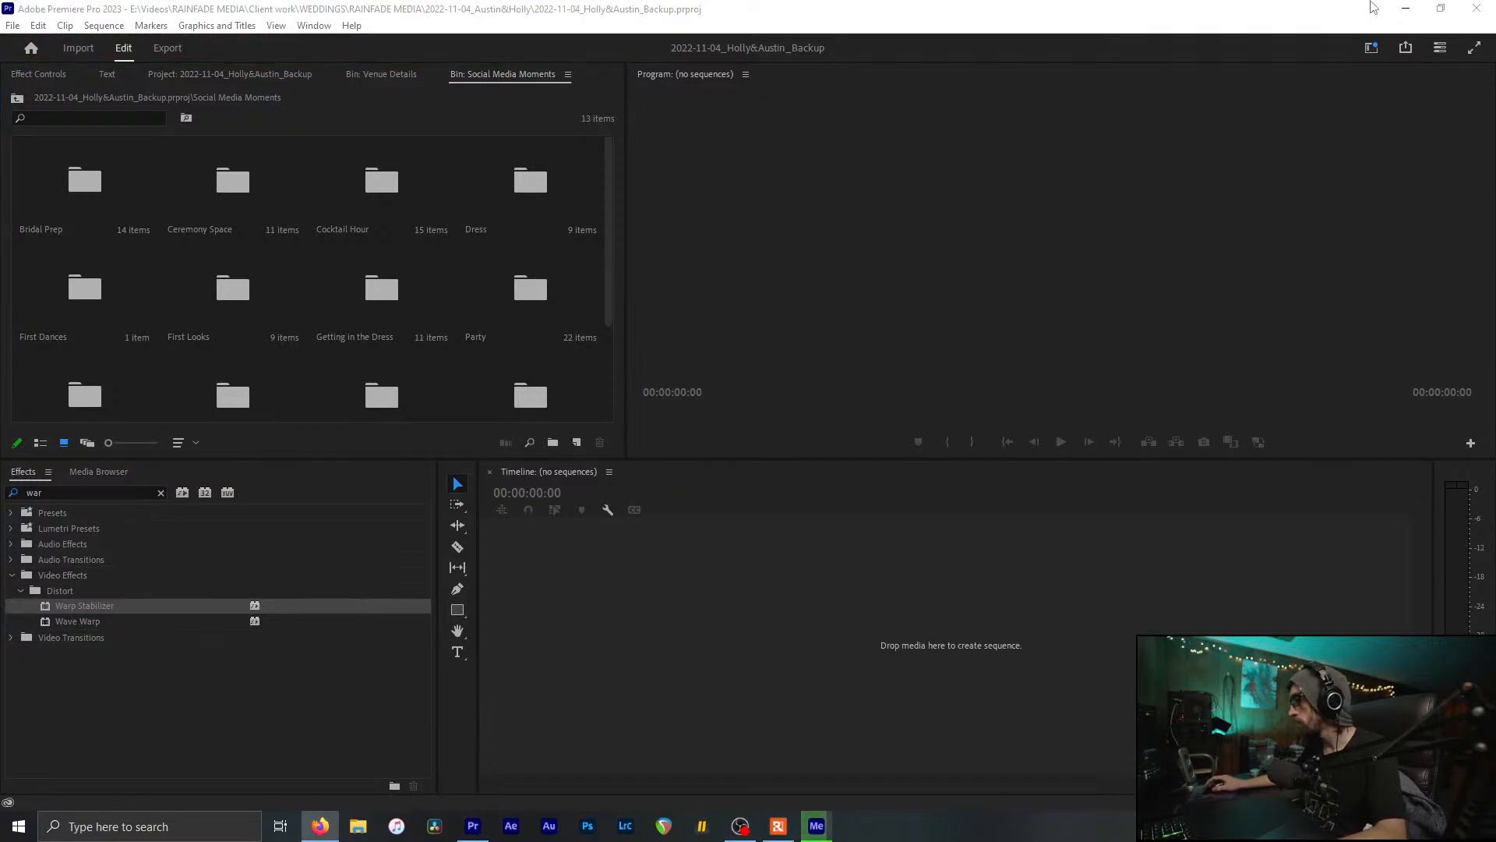
left_click(1337, 7)
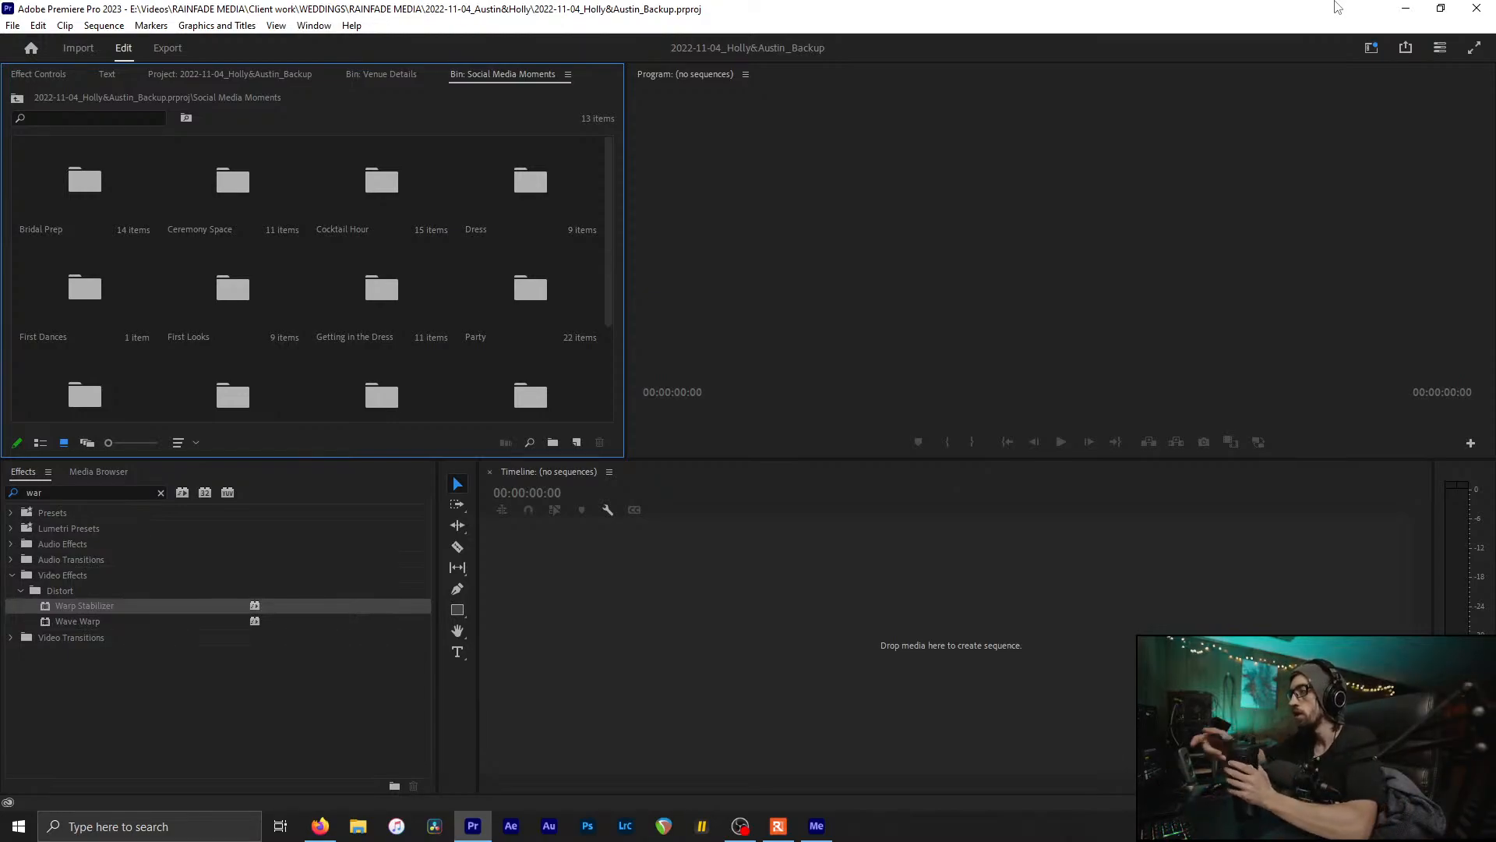
left_click(817, 826)
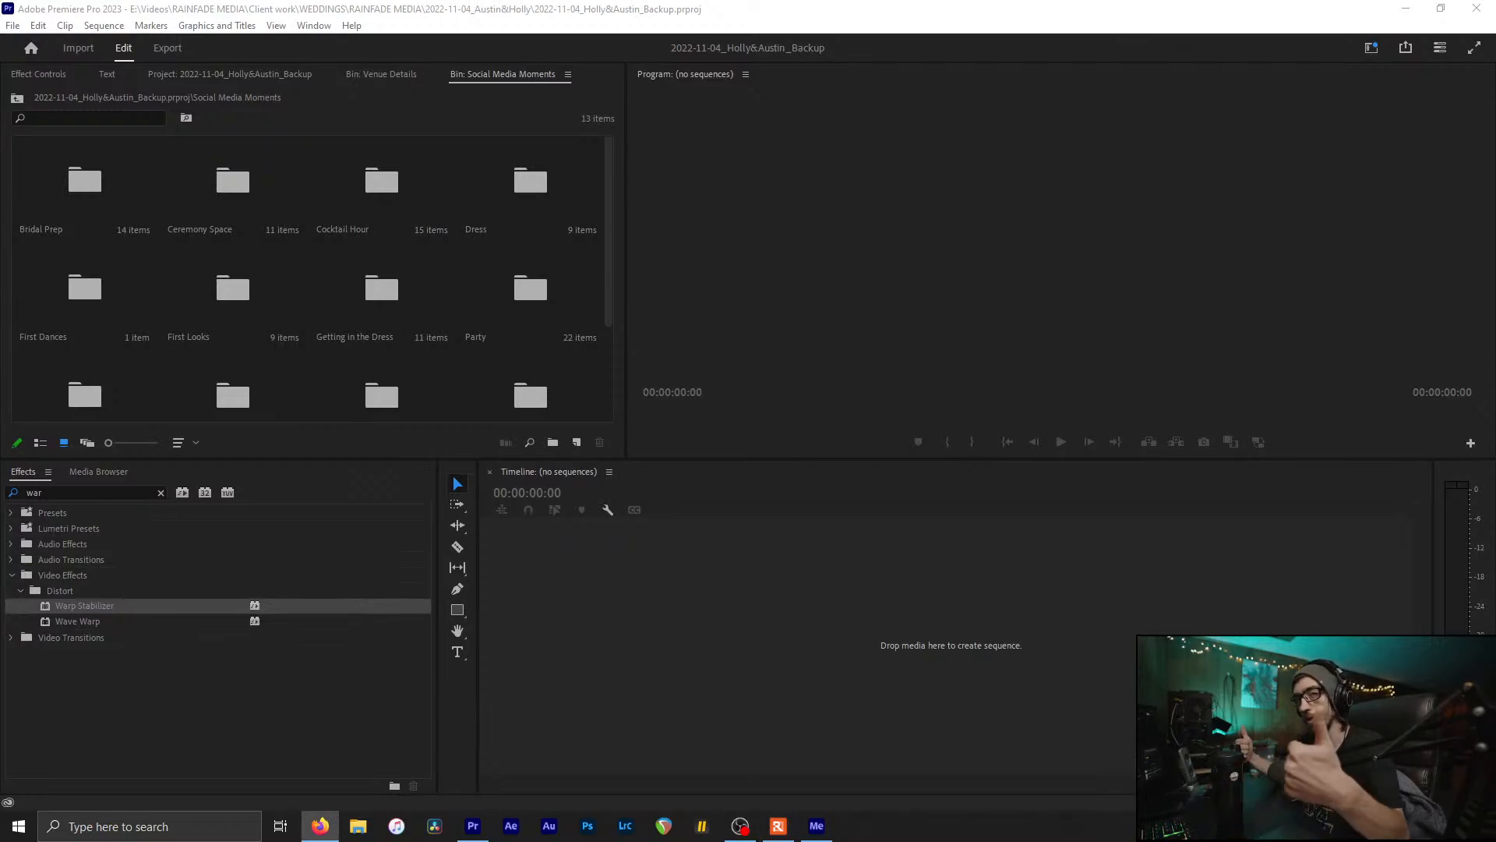
left_click(631, 318)
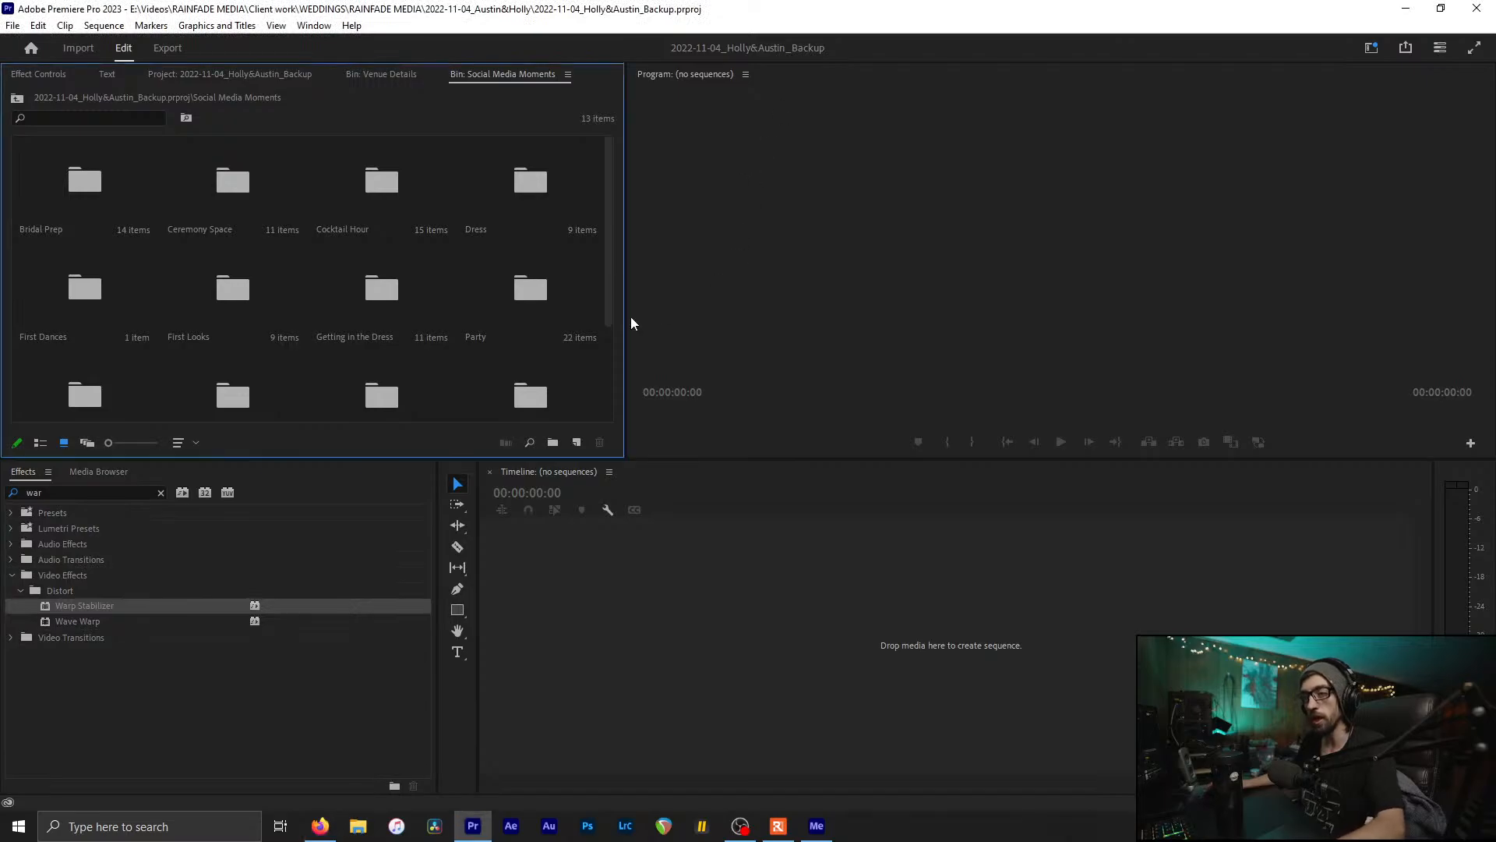